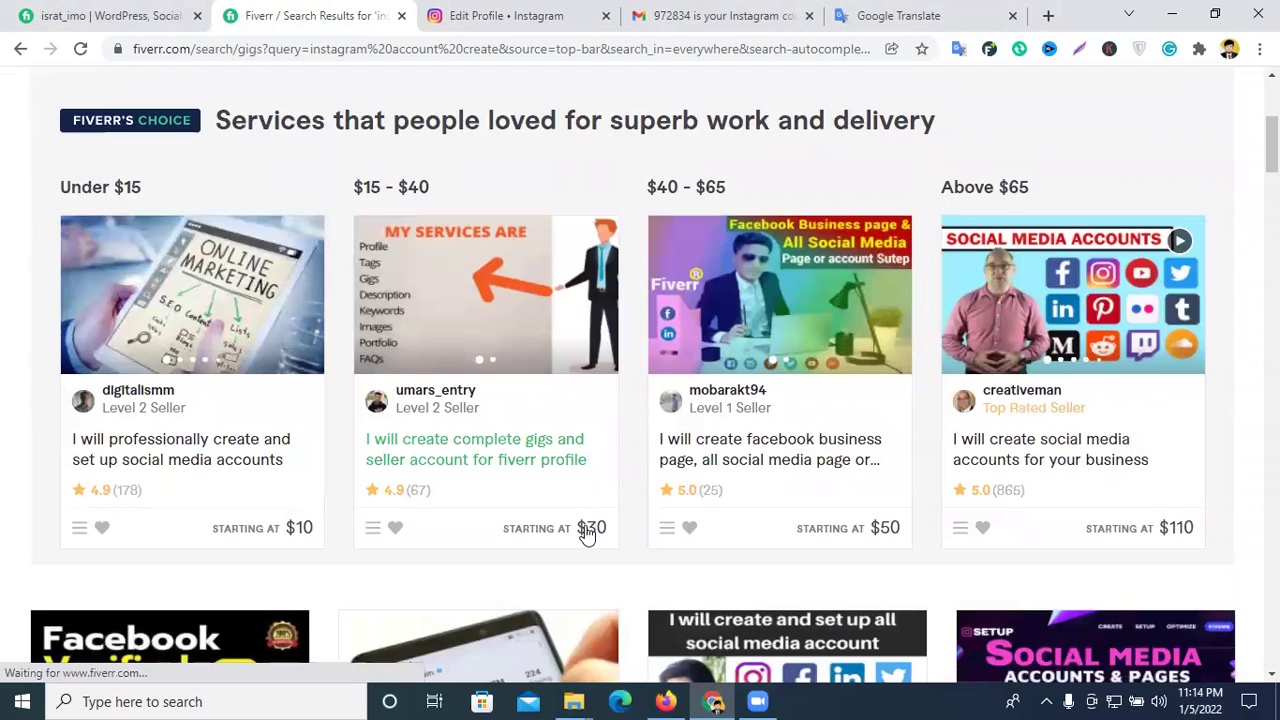
# - Browse the Fiverr 'instagram account create' gig results
pyautogui.scroll(-3, 820, 467)
pyautogui.scroll(-1, 820, 467)
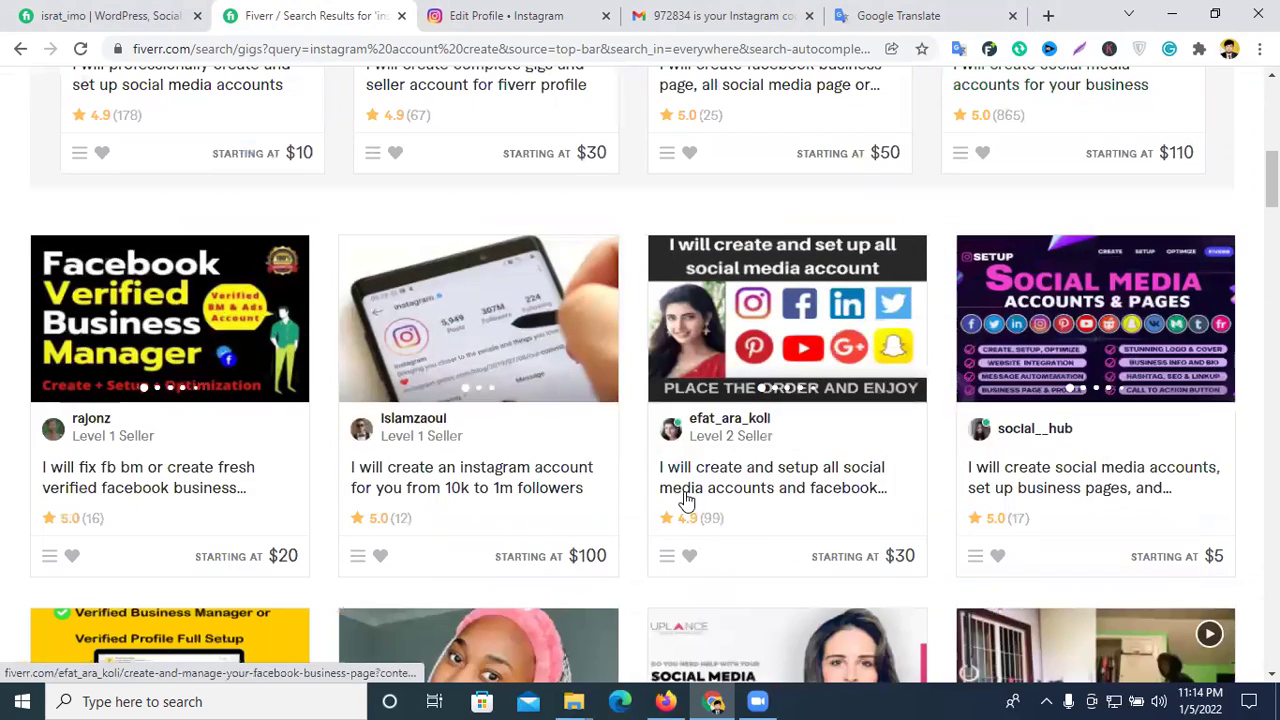
pyautogui.scroll(-4, 453, 505)
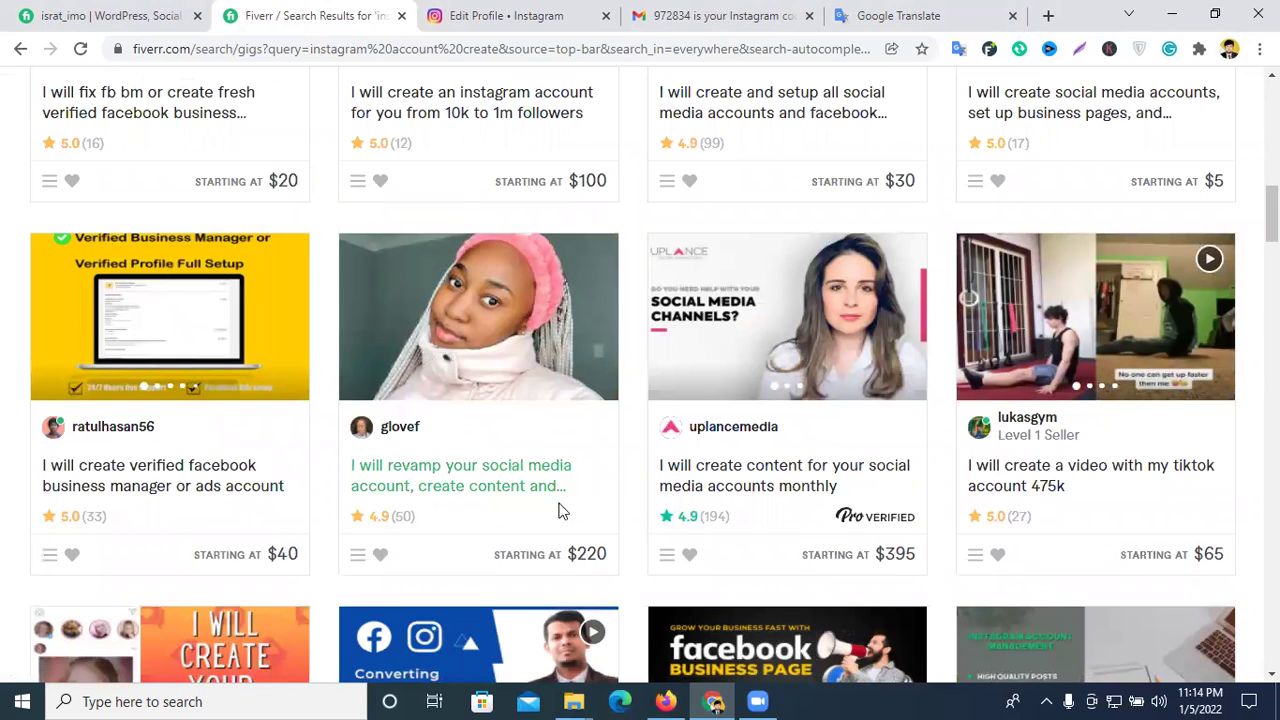
pyautogui.scroll(-6, 686, 493)
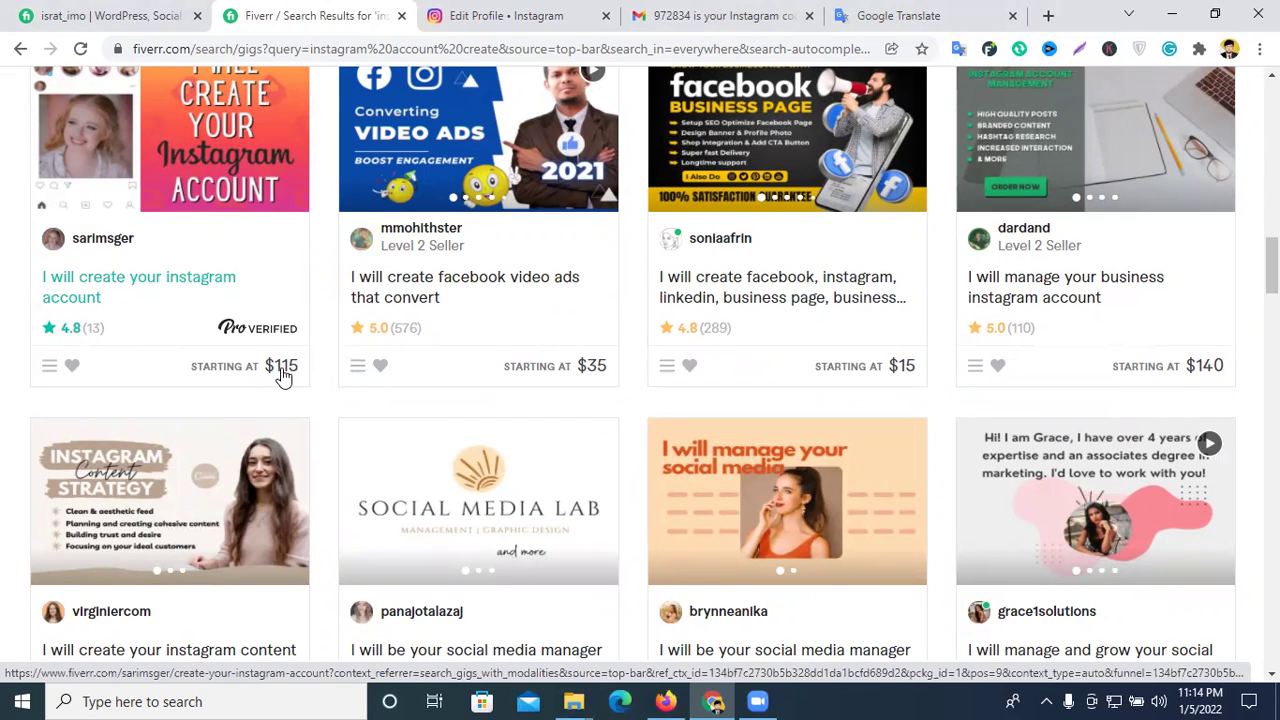
pyautogui.scroll(-5, 568, 317)
pyautogui.scroll(-5, 762, 346)
pyautogui.scroll(5, 846, 271)
pyautogui.scroll(-7, 843, 258)
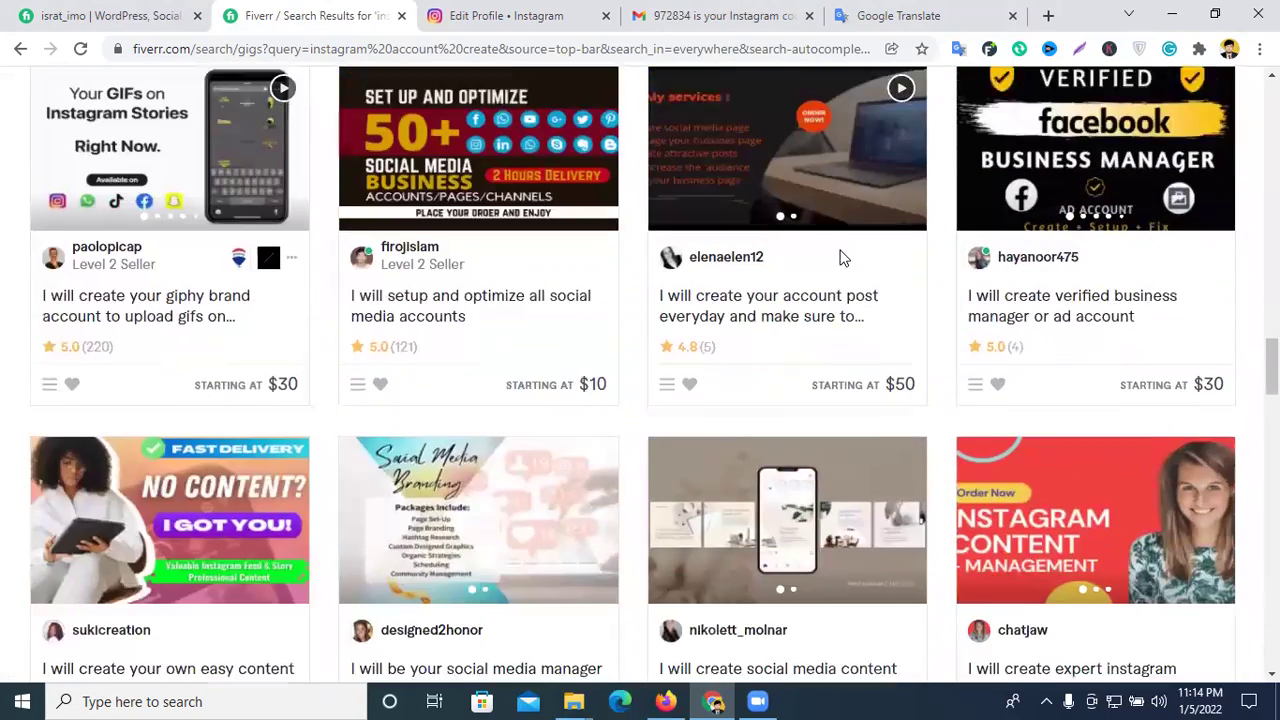
pyautogui.scroll(-1, 840, 258)
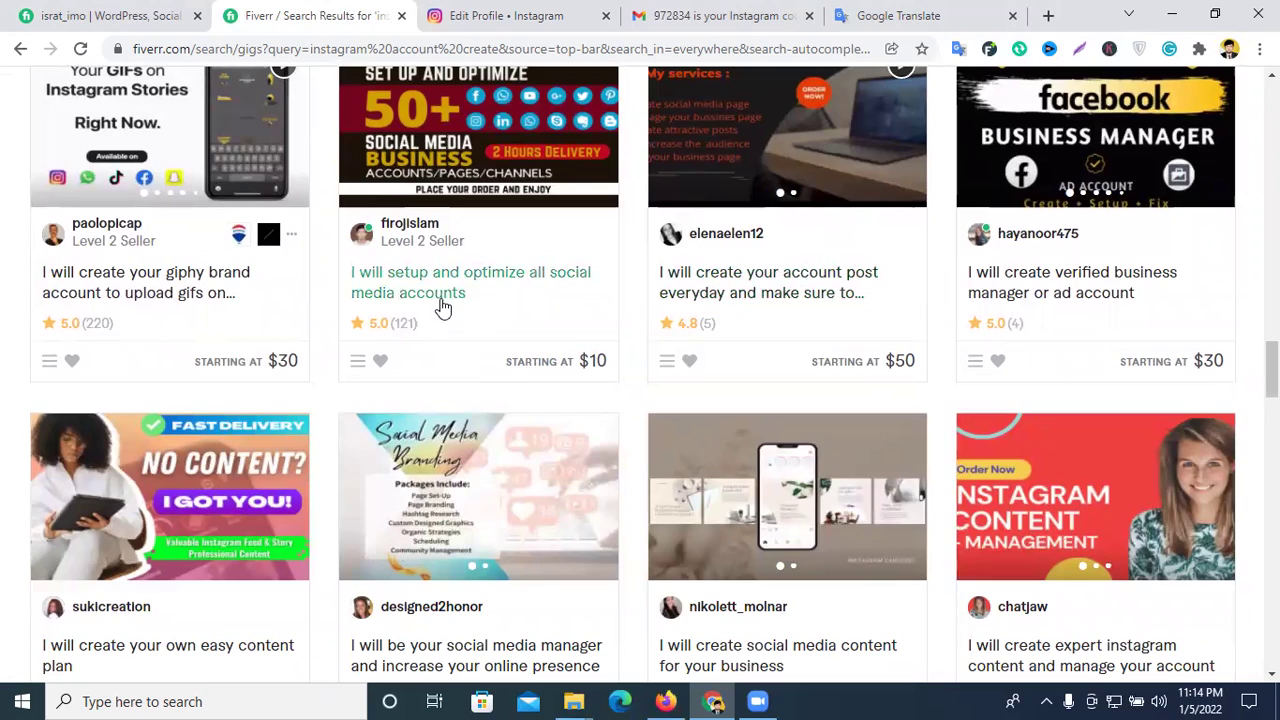
pyautogui.scroll(-3, 538, 296)
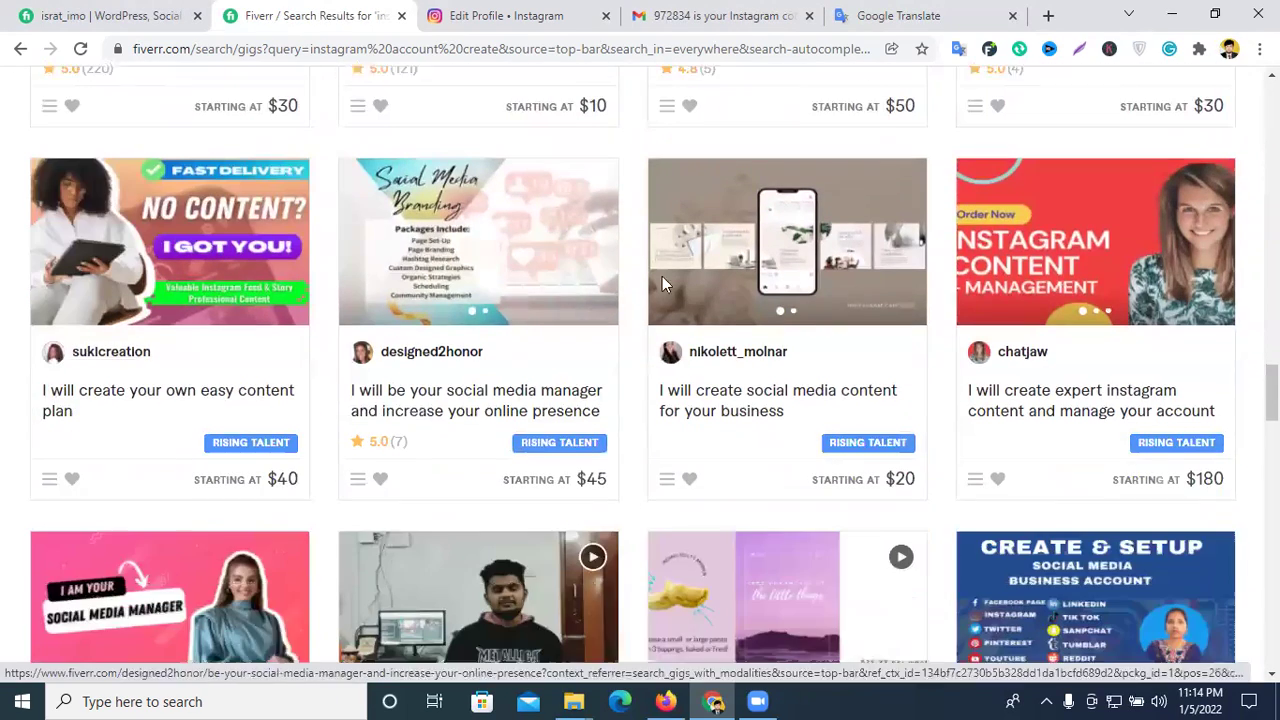
pyautogui.scroll(-5, 845, 390)
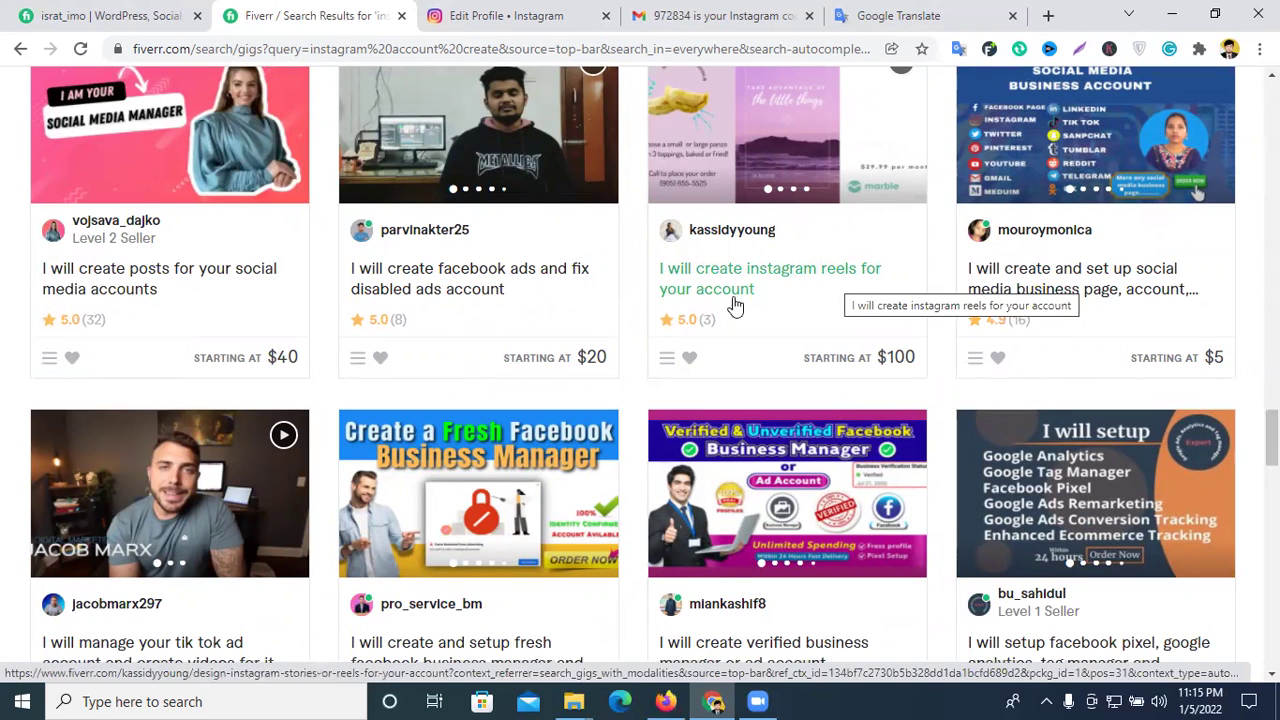
pyautogui.scroll(-5, 206, 289)
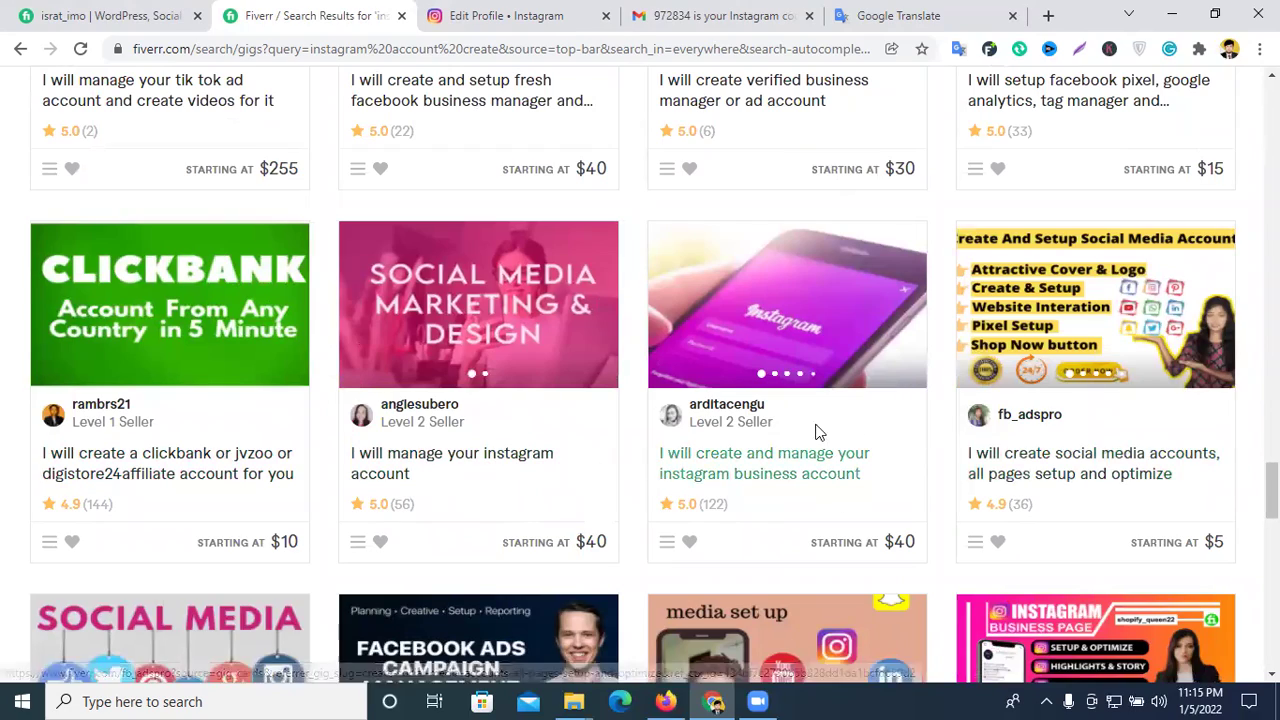
pyautogui.scroll(-5, 820, 434)
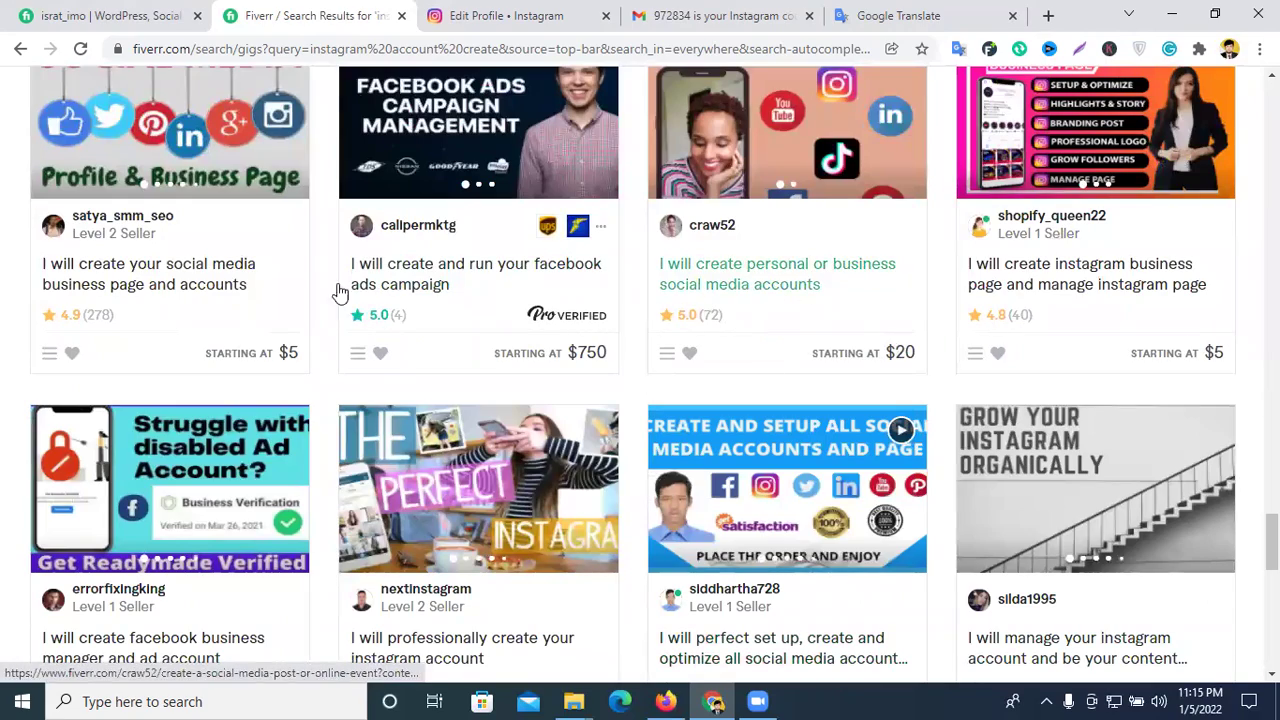
pyautogui.scroll(-3, 723, 371)
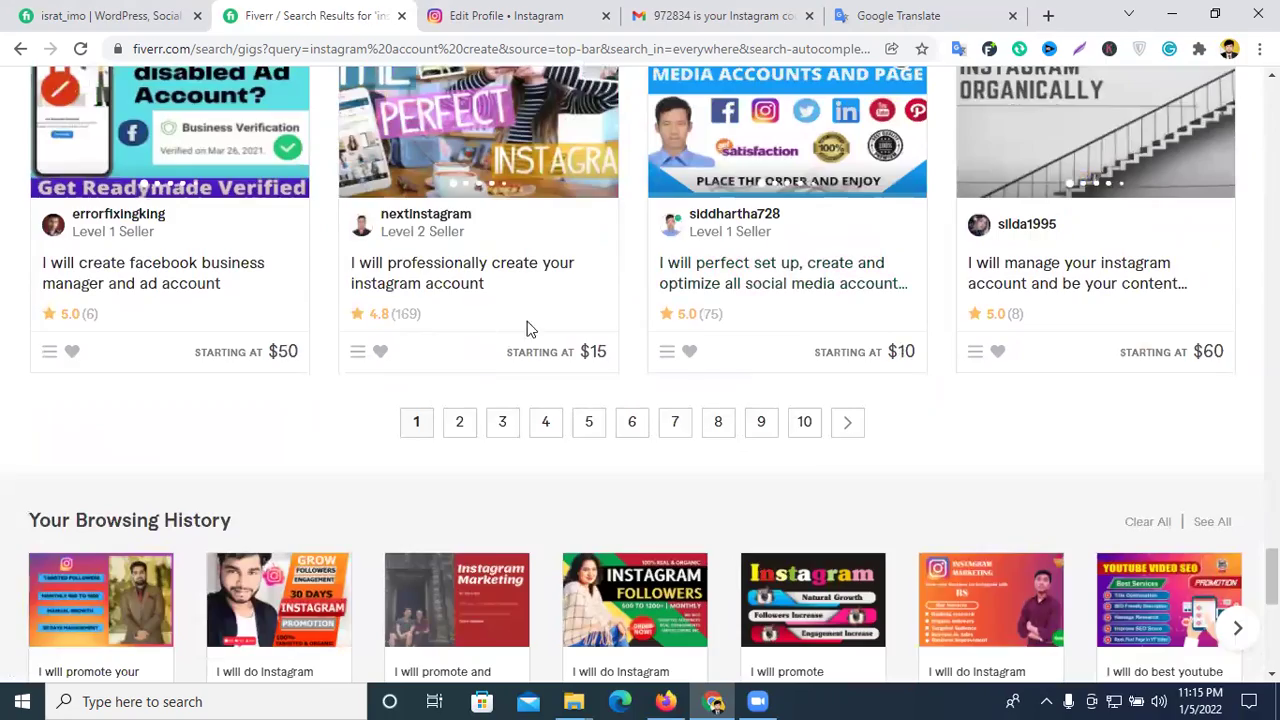
pyautogui.scroll(15, 527, 321)
pyautogui.scroll(15, 619, 345)
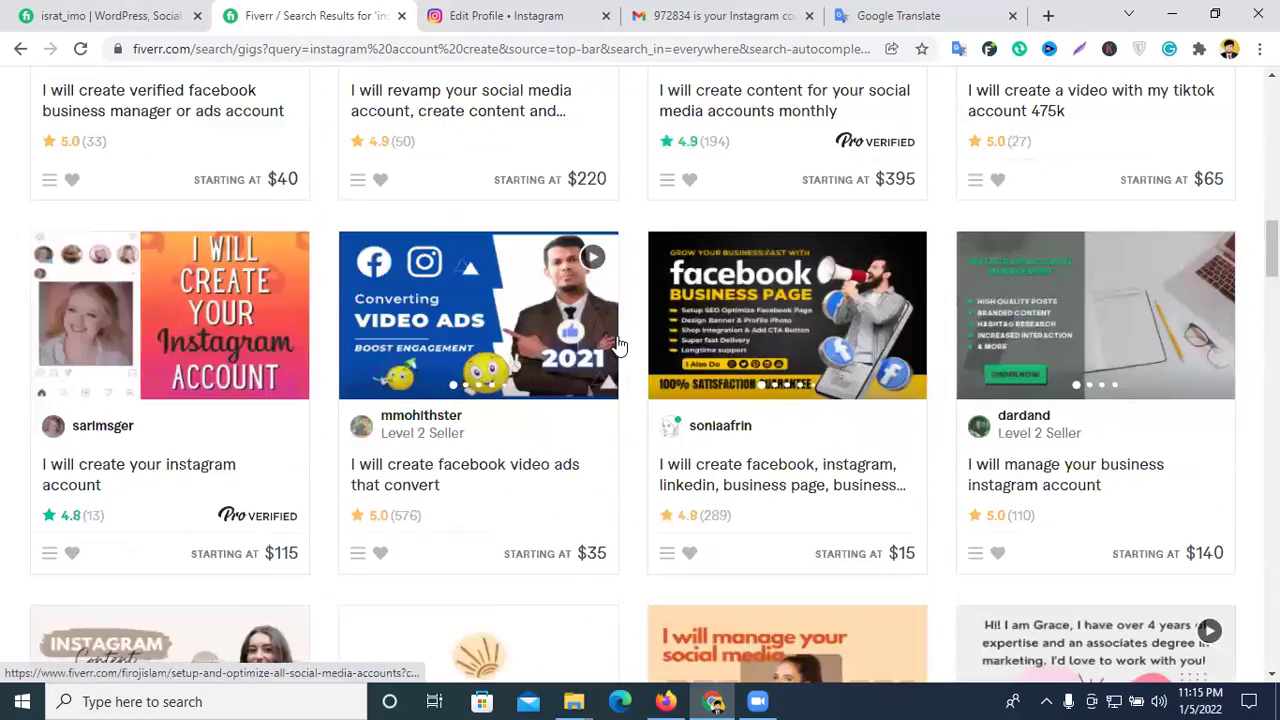
pyautogui.scroll(1, 620, 346)
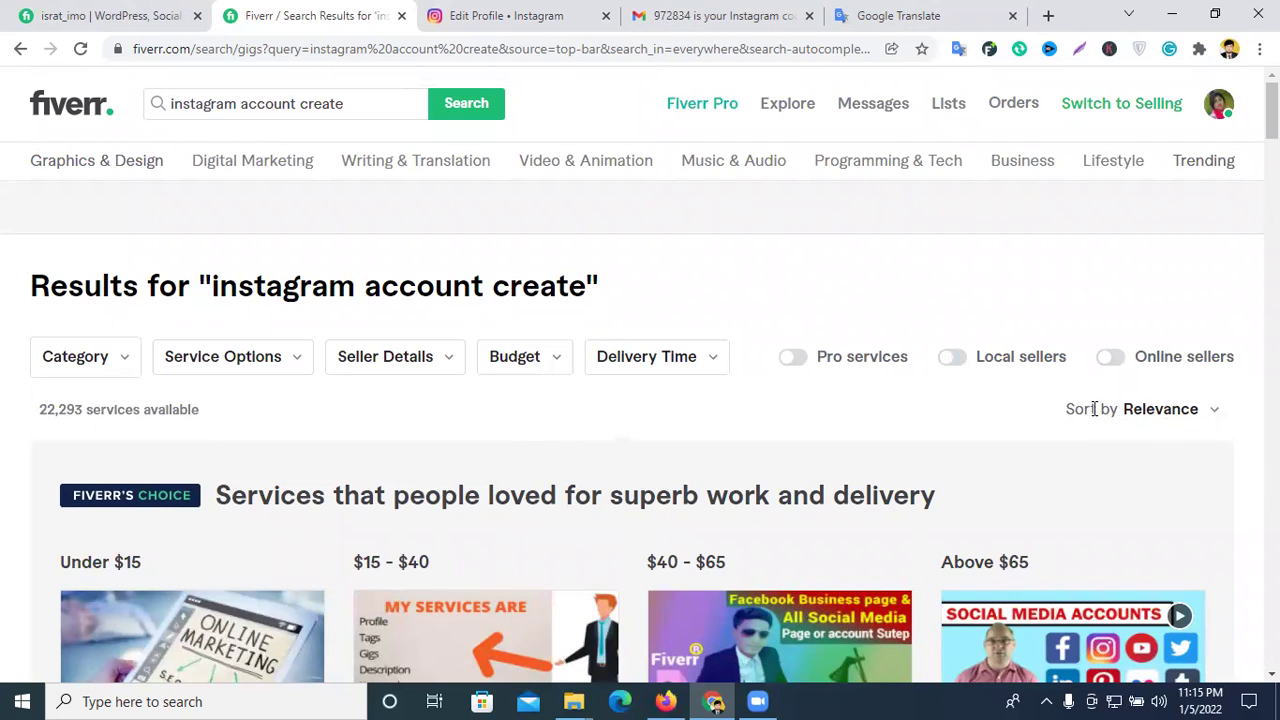
# - Turn on Online sellers, cutting the results from 22,293 to 2,034 services
pyautogui.click(1106, 358)
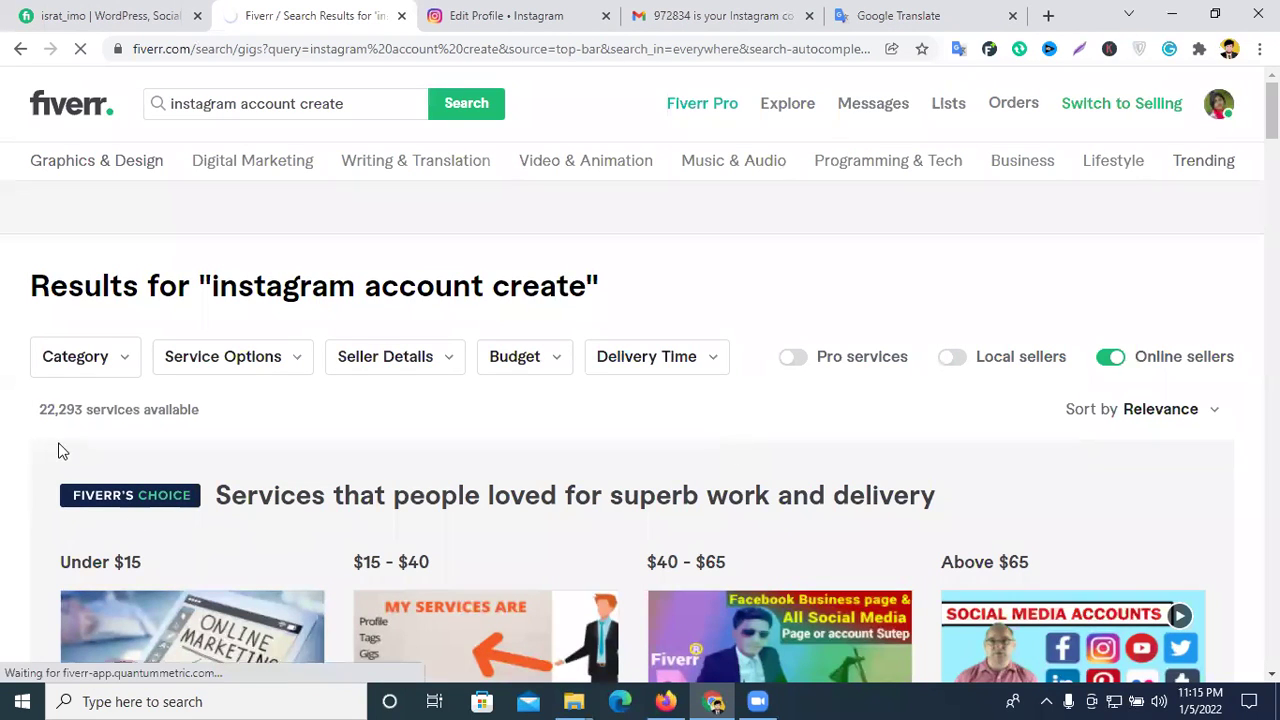
pyautogui.scroll(-3, 212, 433)
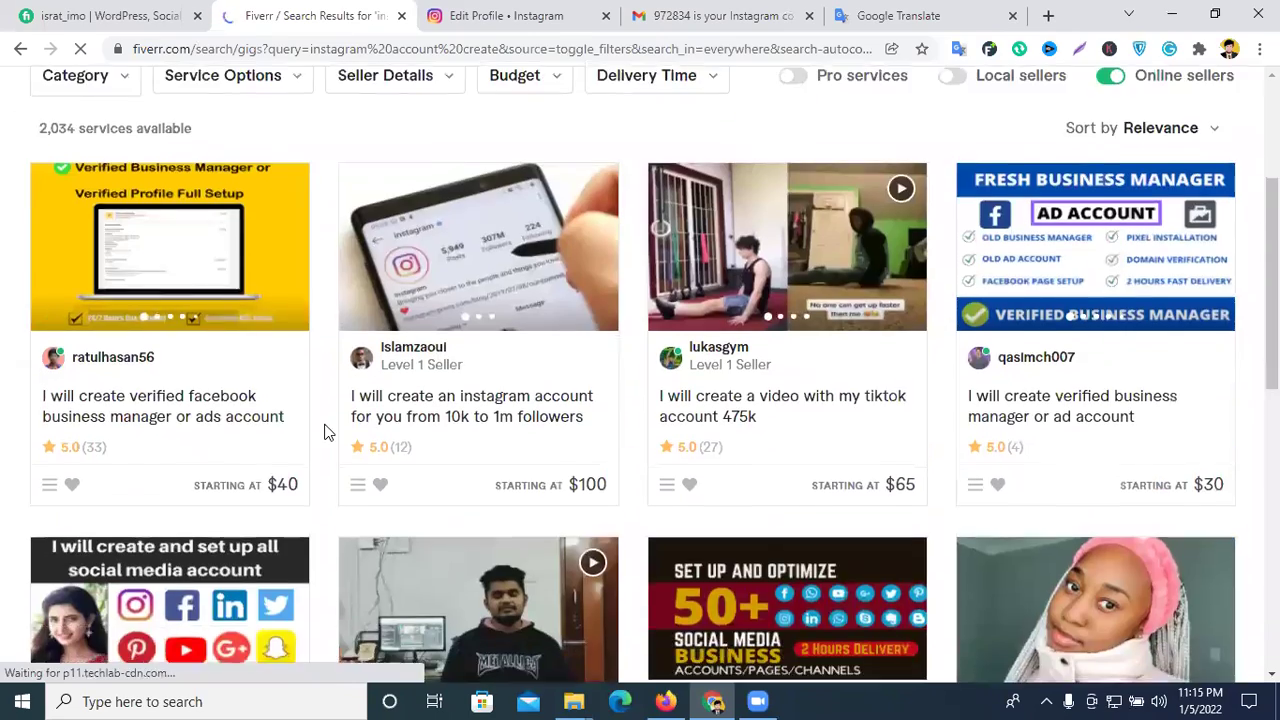
pyautogui.scroll(-1, 324, 432)
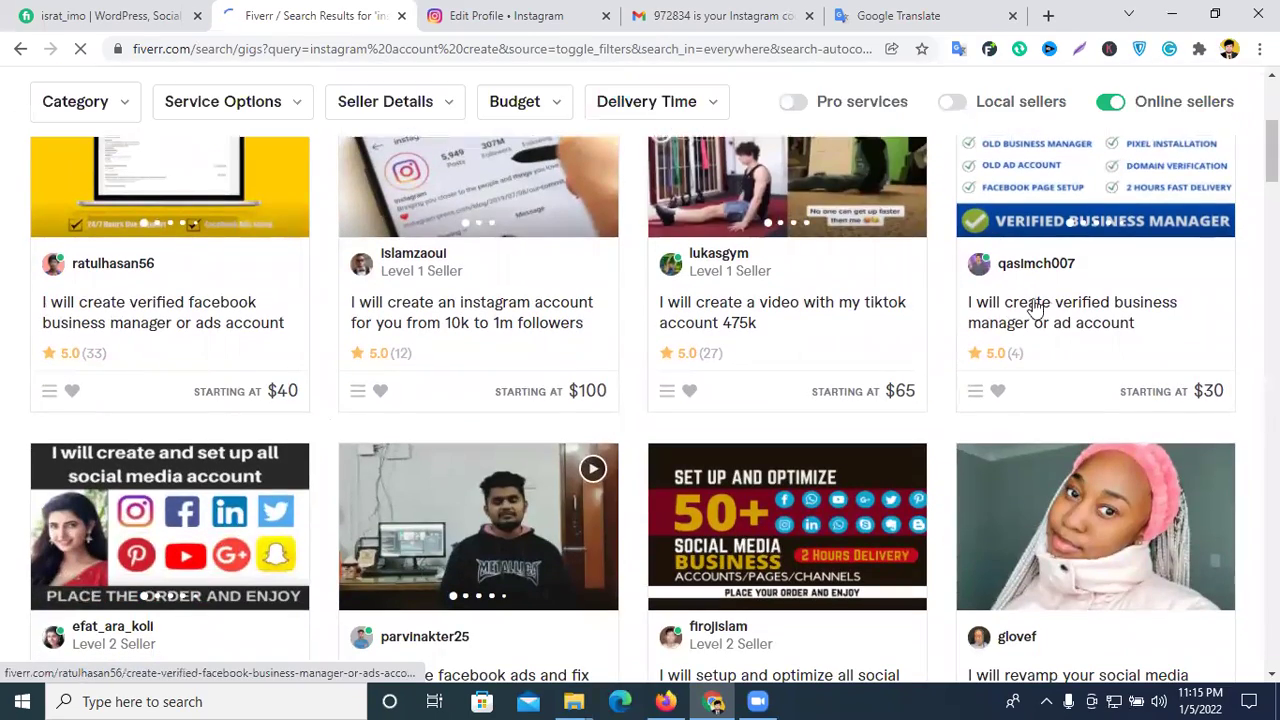
pyautogui.scroll(2, 1110, 330)
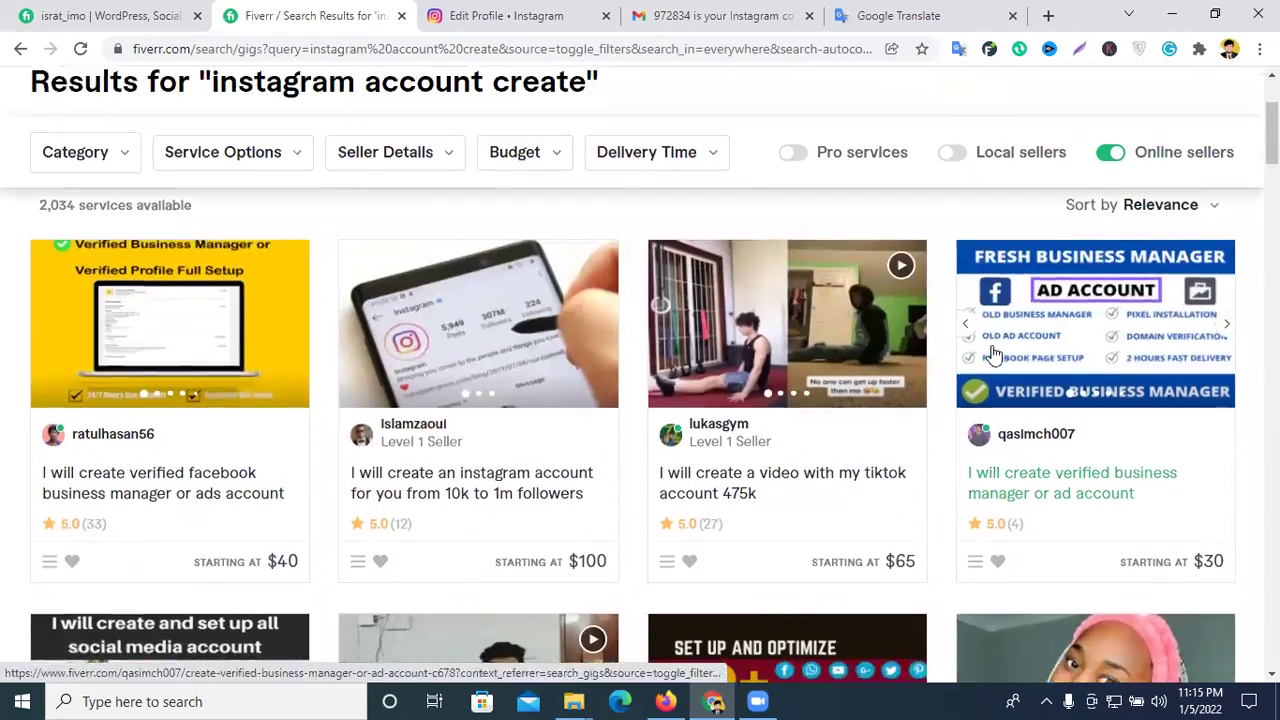
pyautogui.scroll(-6, 993, 355)
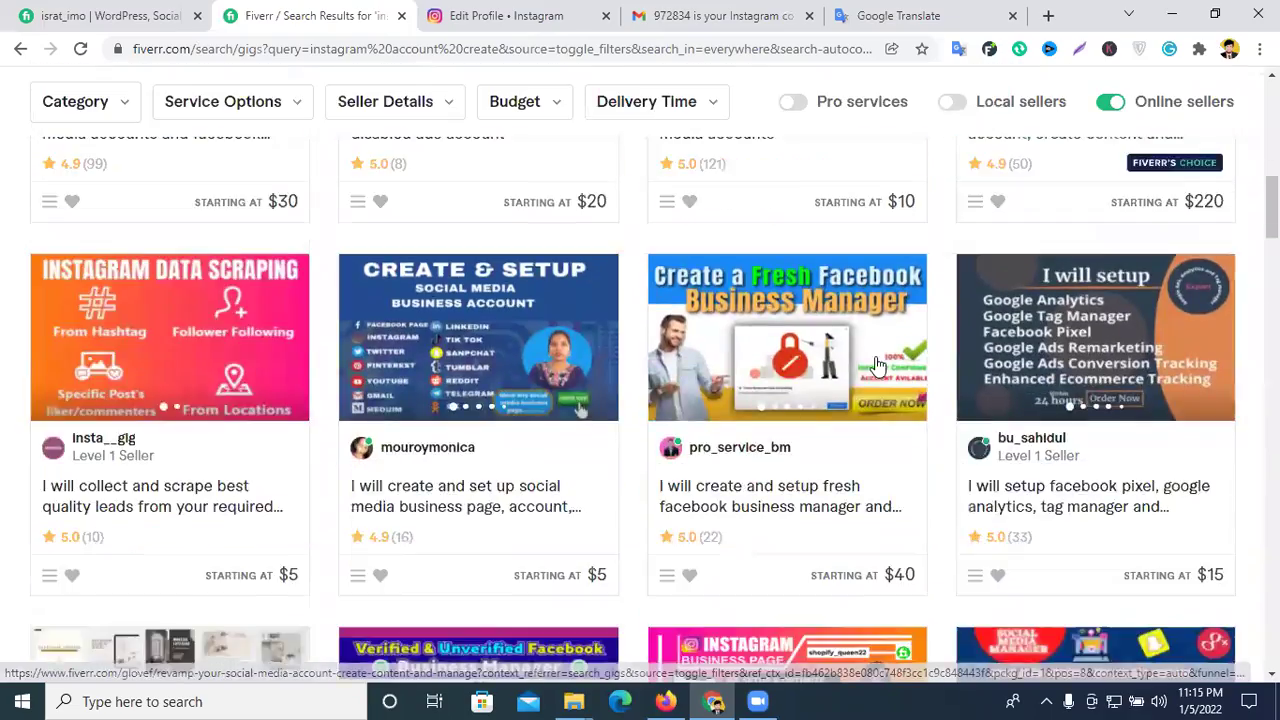
# - Close the Fiverr tab and upload the standing-portrait photo from Downloads as the profile picture
pyautogui.click(401, 15)
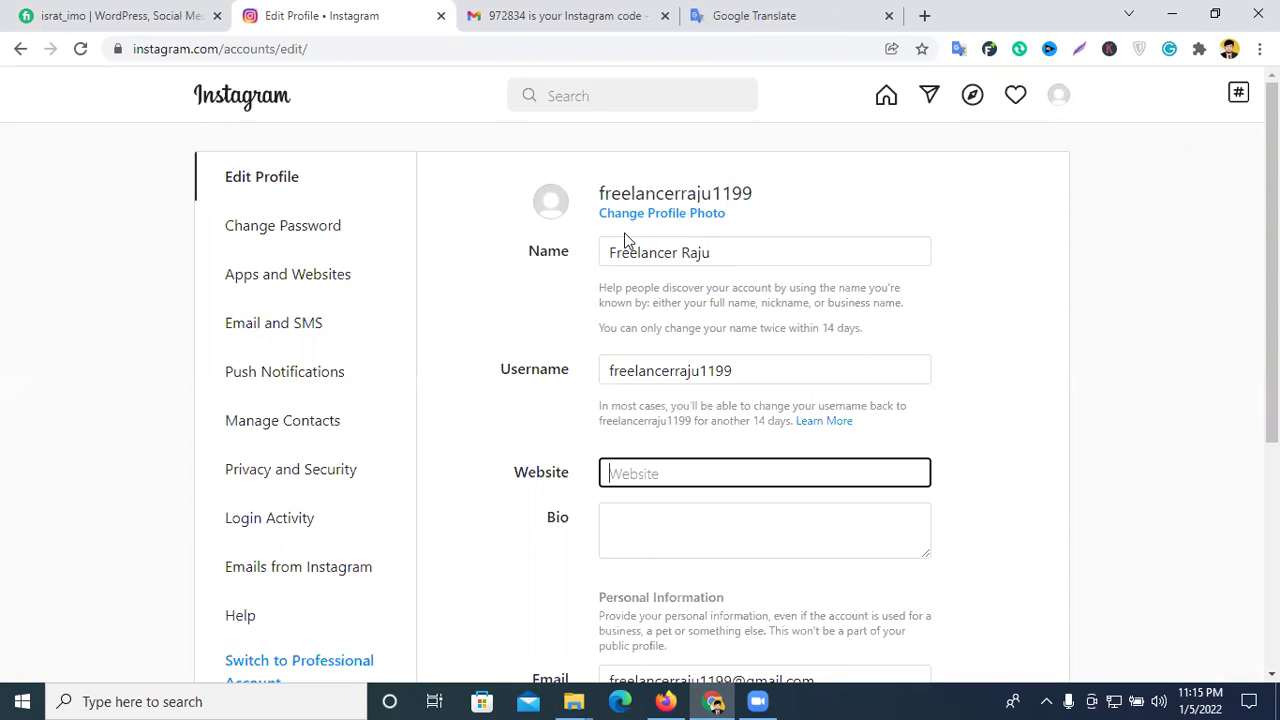
pyautogui.click(628, 217)
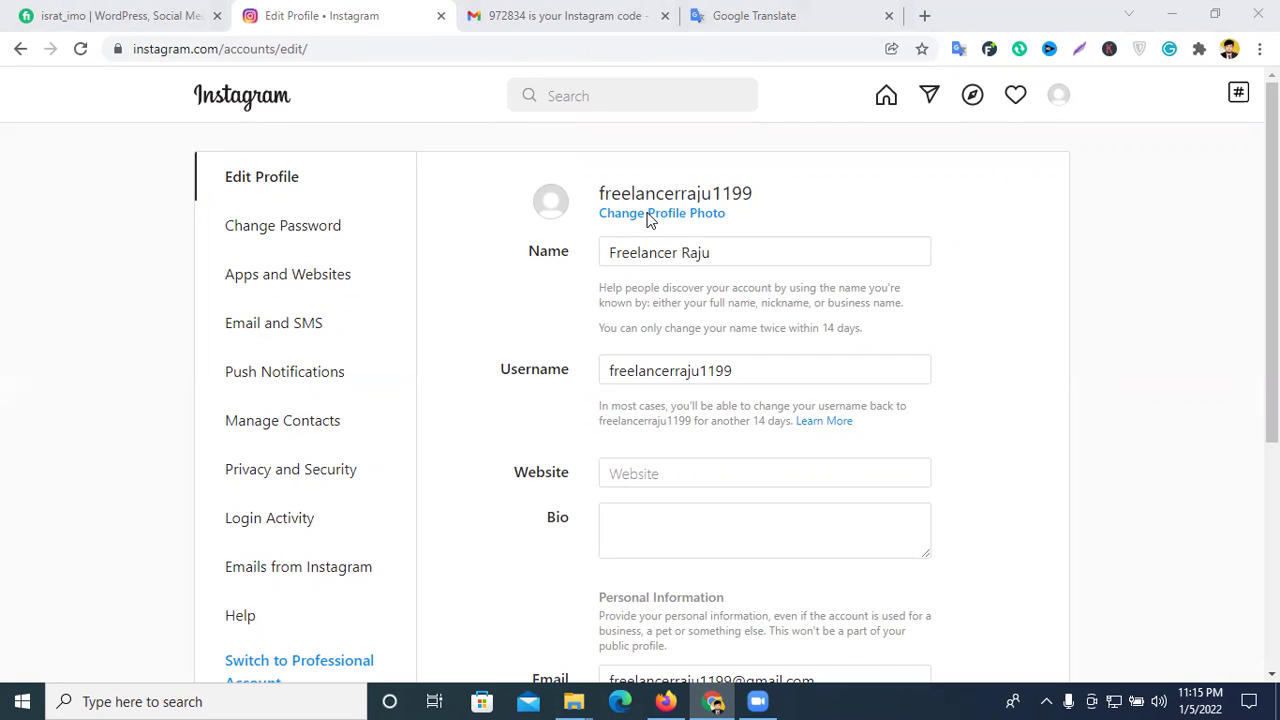
pyautogui.click(648, 216)
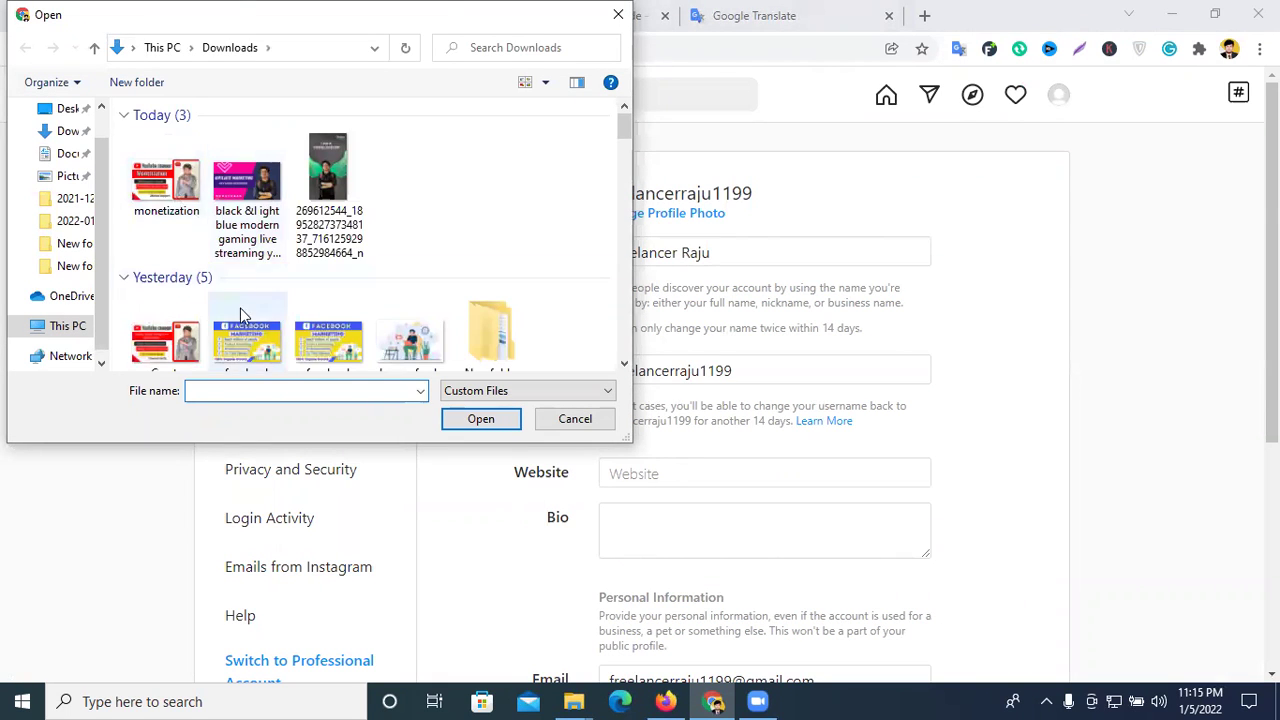
pyautogui.scroll(-1, 341, 313)
pyautogui.scroll(-10, 341, 313)
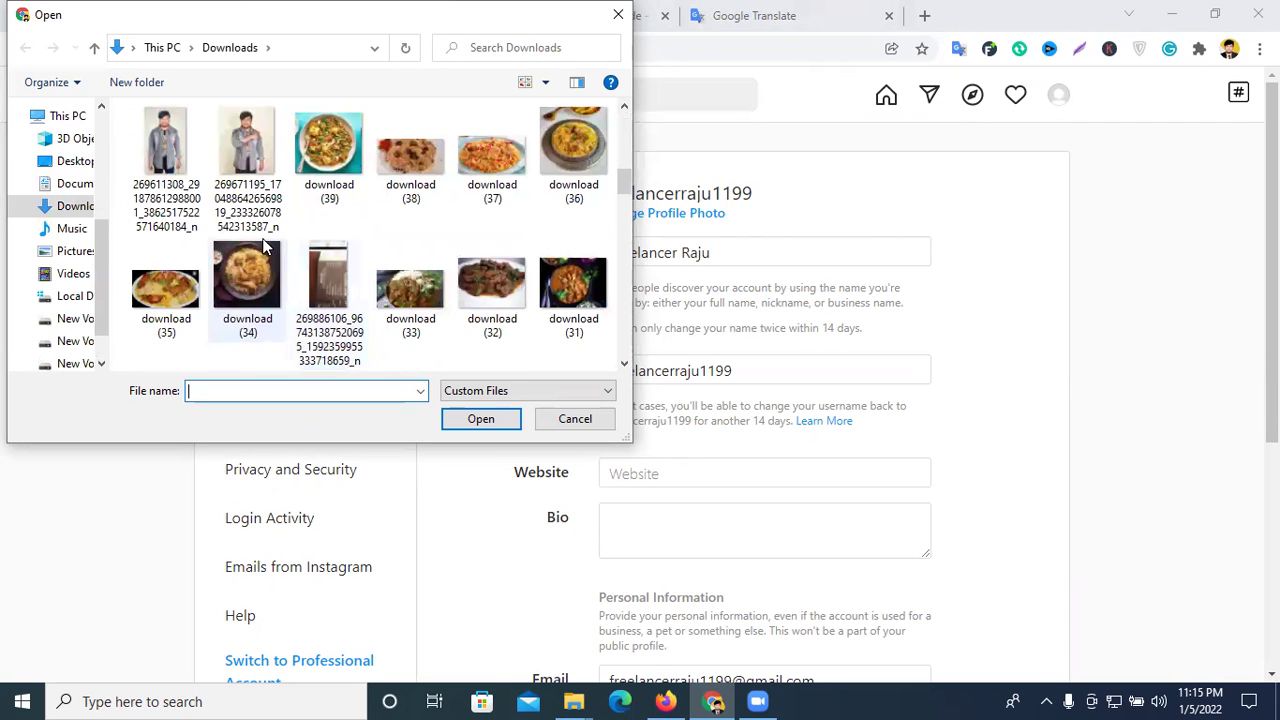
pyautogui.click(247, 150)
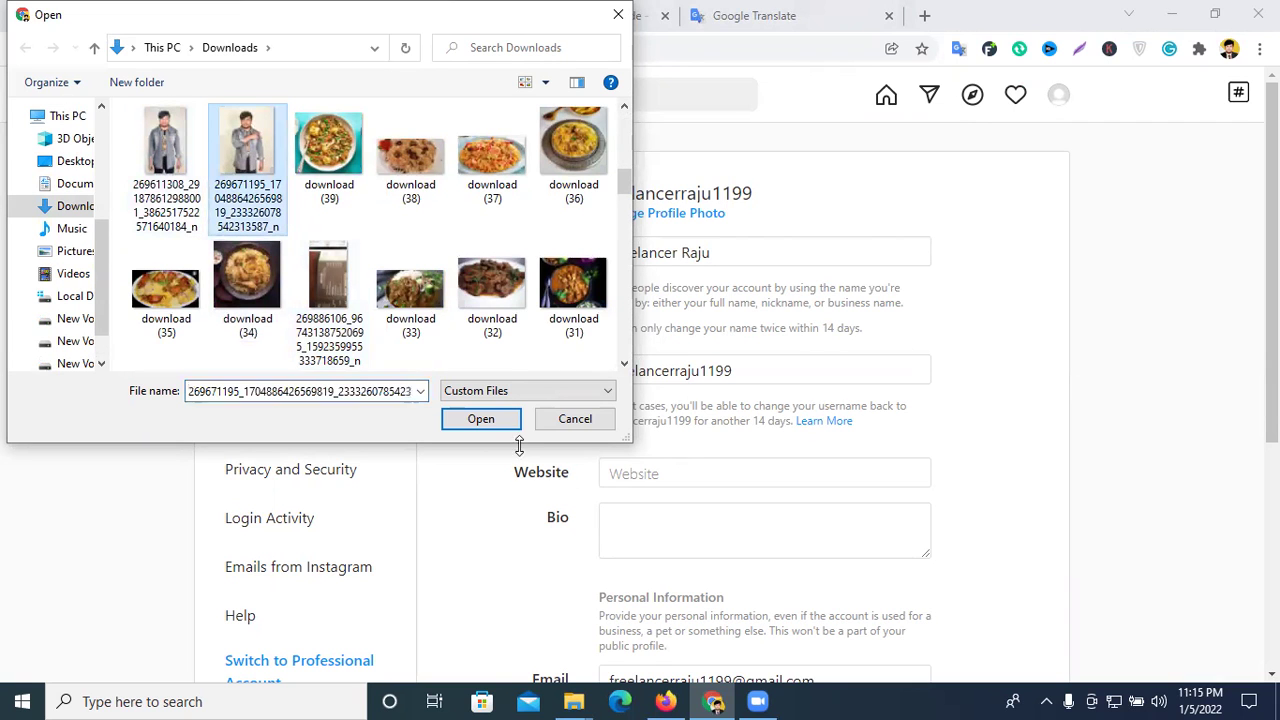
pyautogui.click(481, 421)
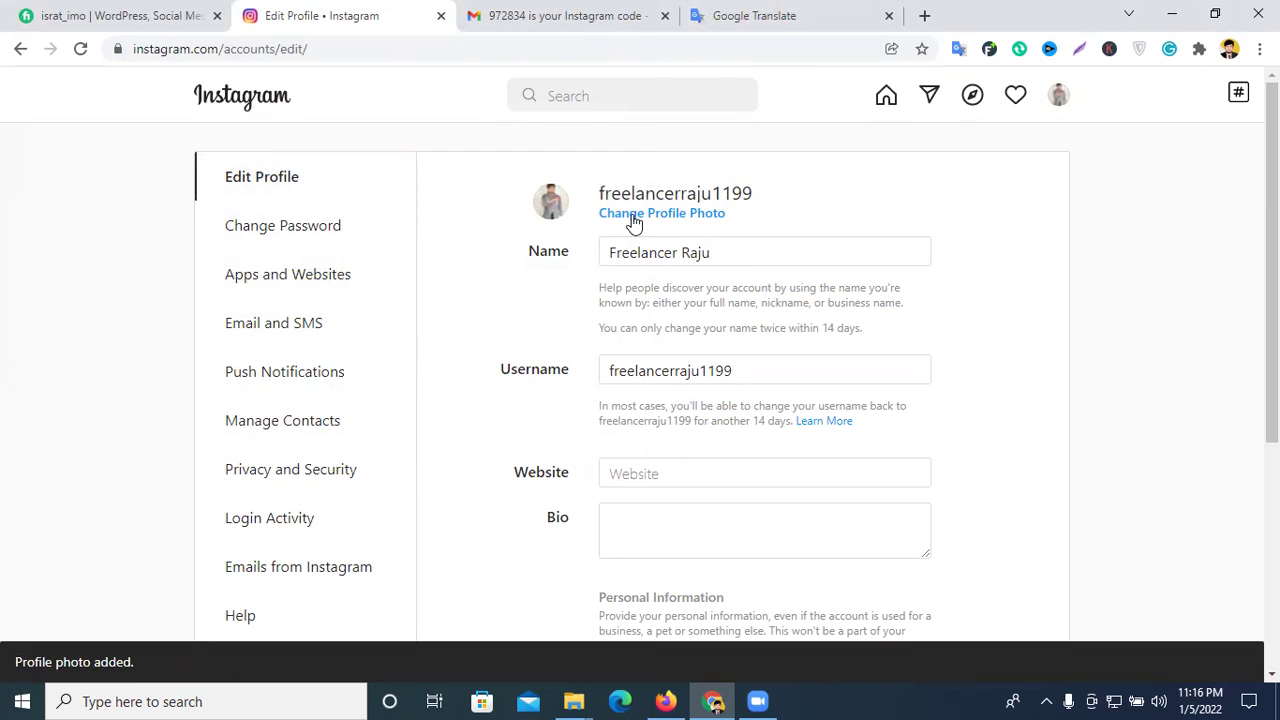
pyautogui.click(645, 470)
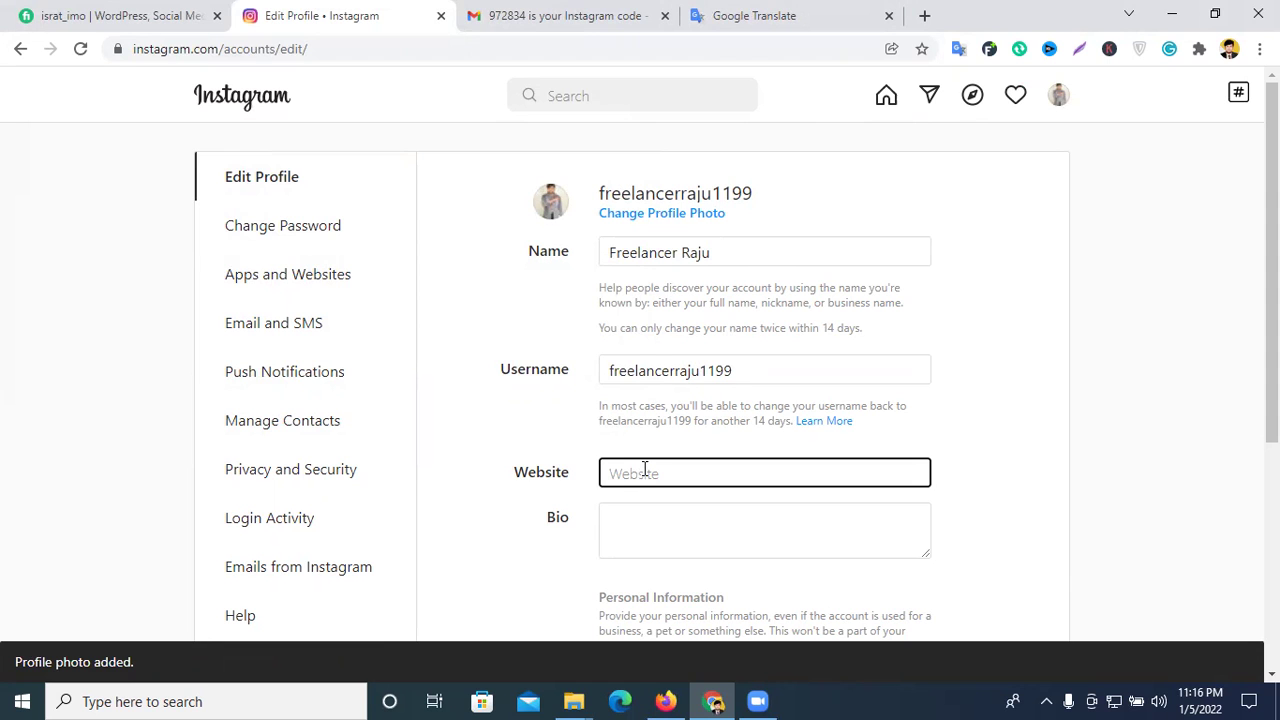
pyautogui.scroll(-2, 645, 470)
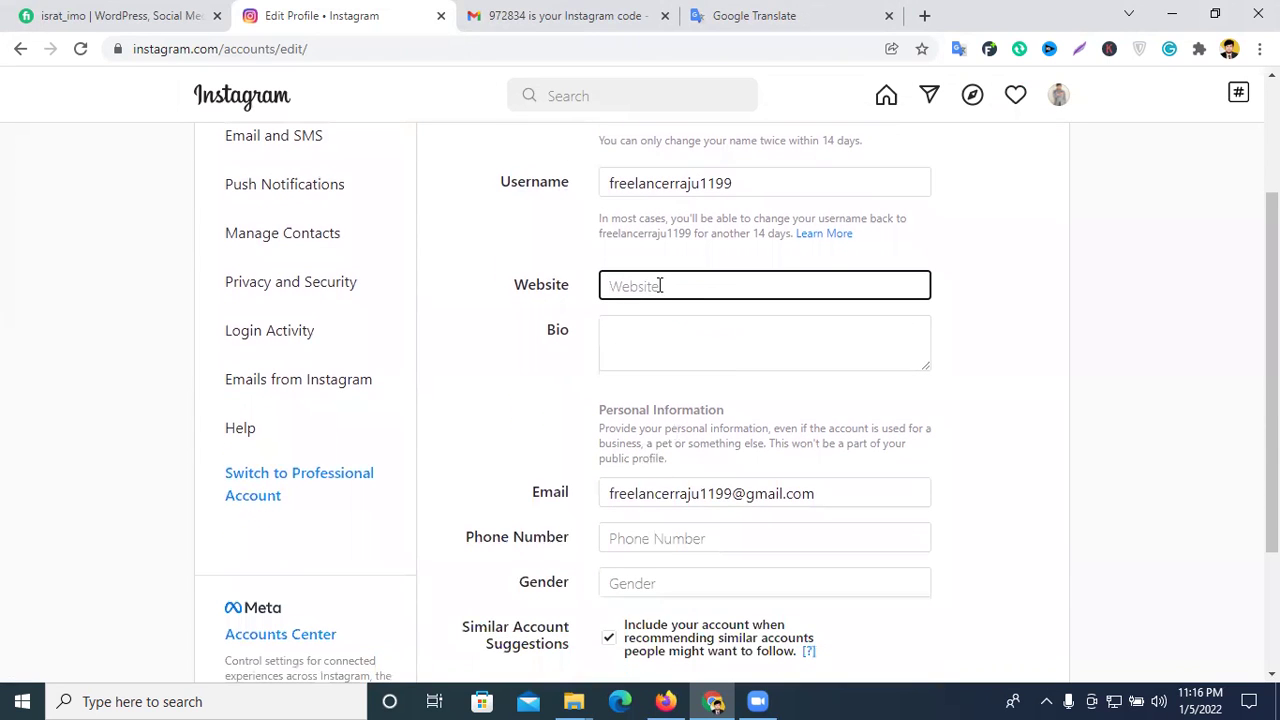
pyautogui.scroll(1, 660, 286)
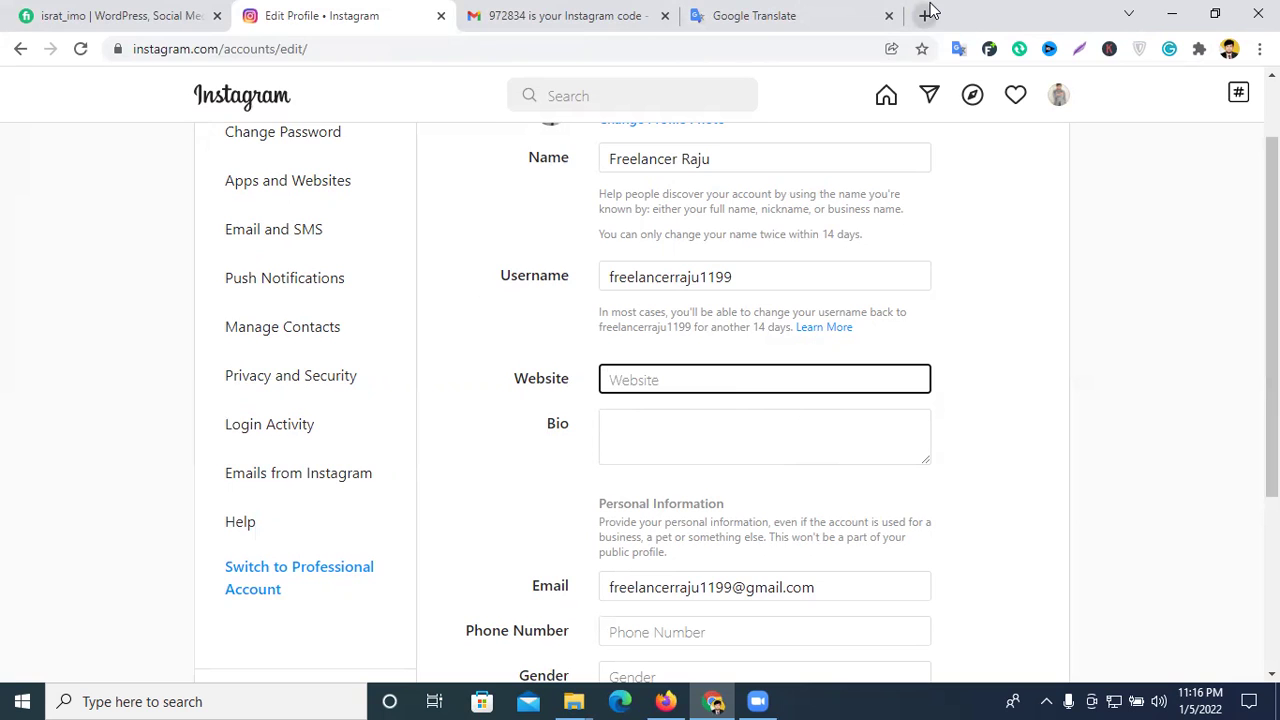
# - Open the New Life Learning Institute page from your Facebook Pages list in a new tab
pyautogui.click(924, 13)
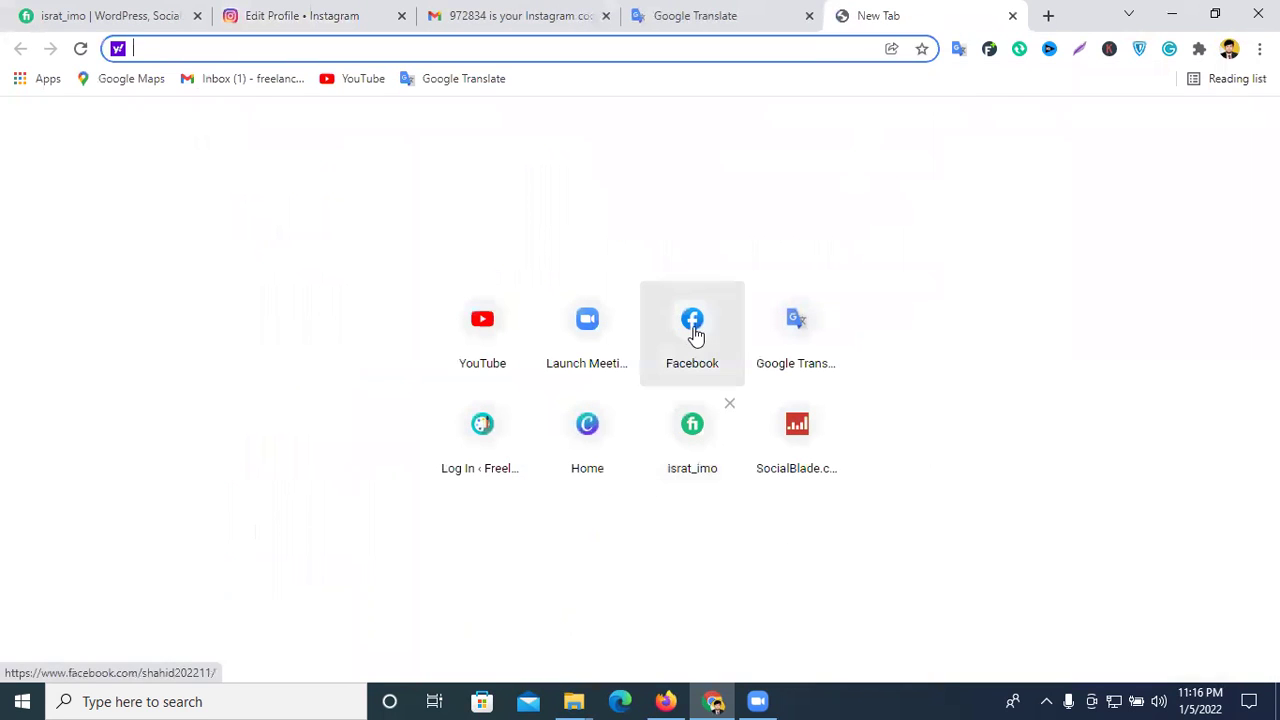
pyautogui.click(692, 326)
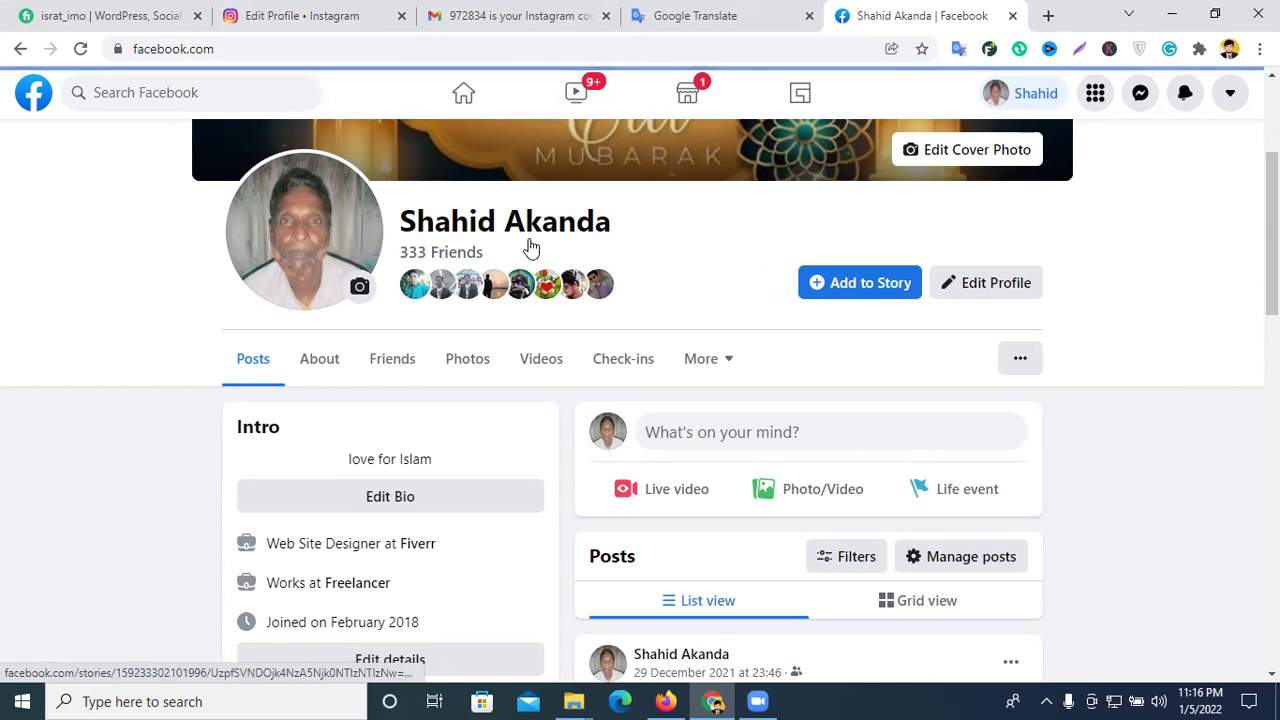
pyautogui.click(34, 104)
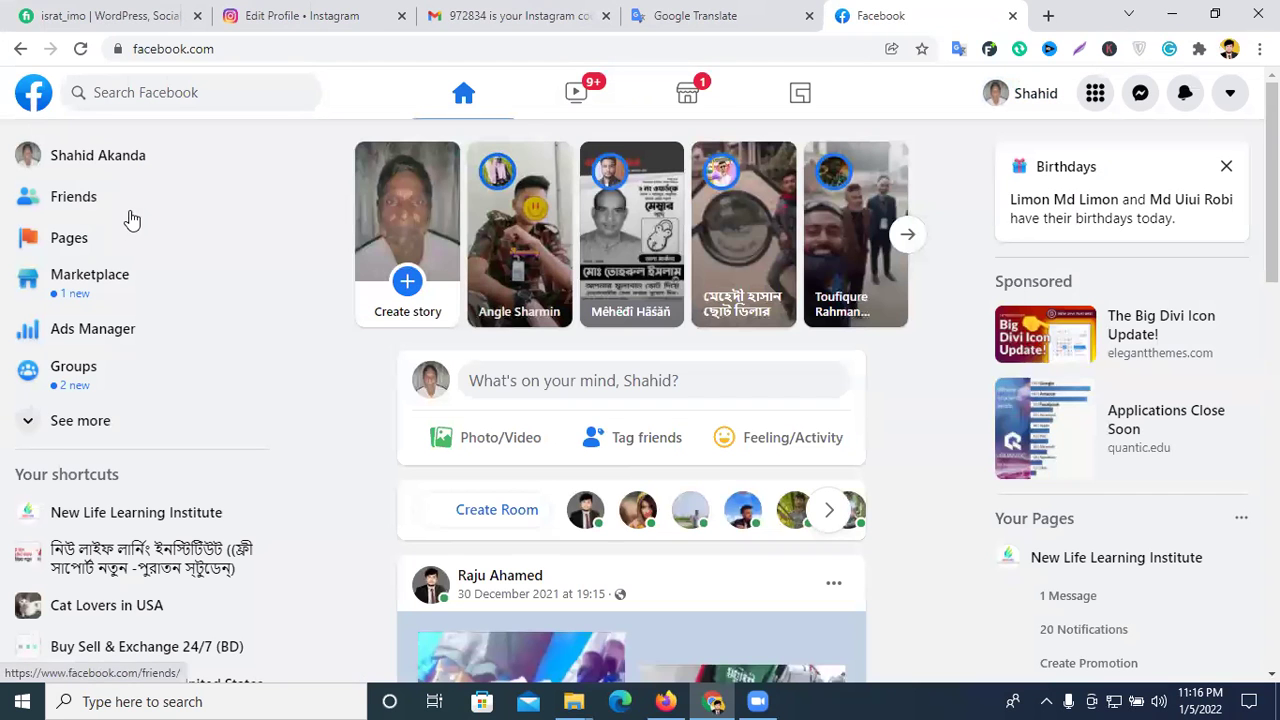
pyautogui.click(89, 250)
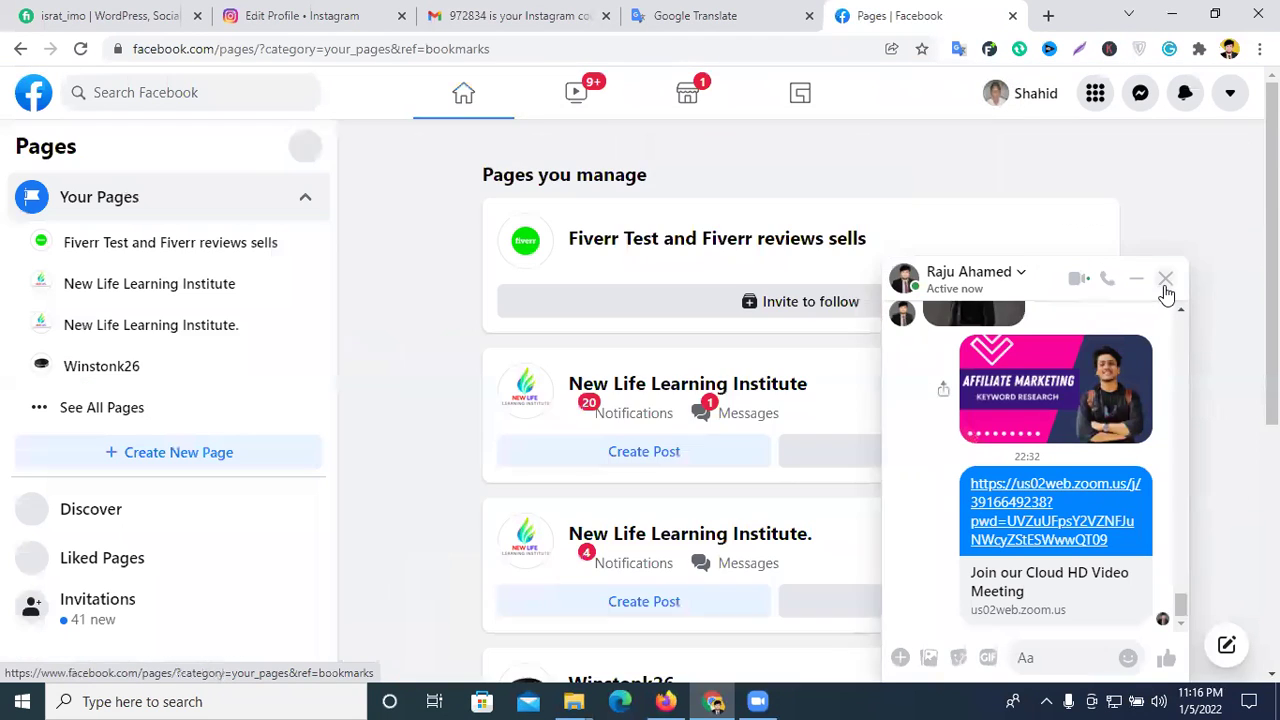
pyautogui.click(1165, 280)
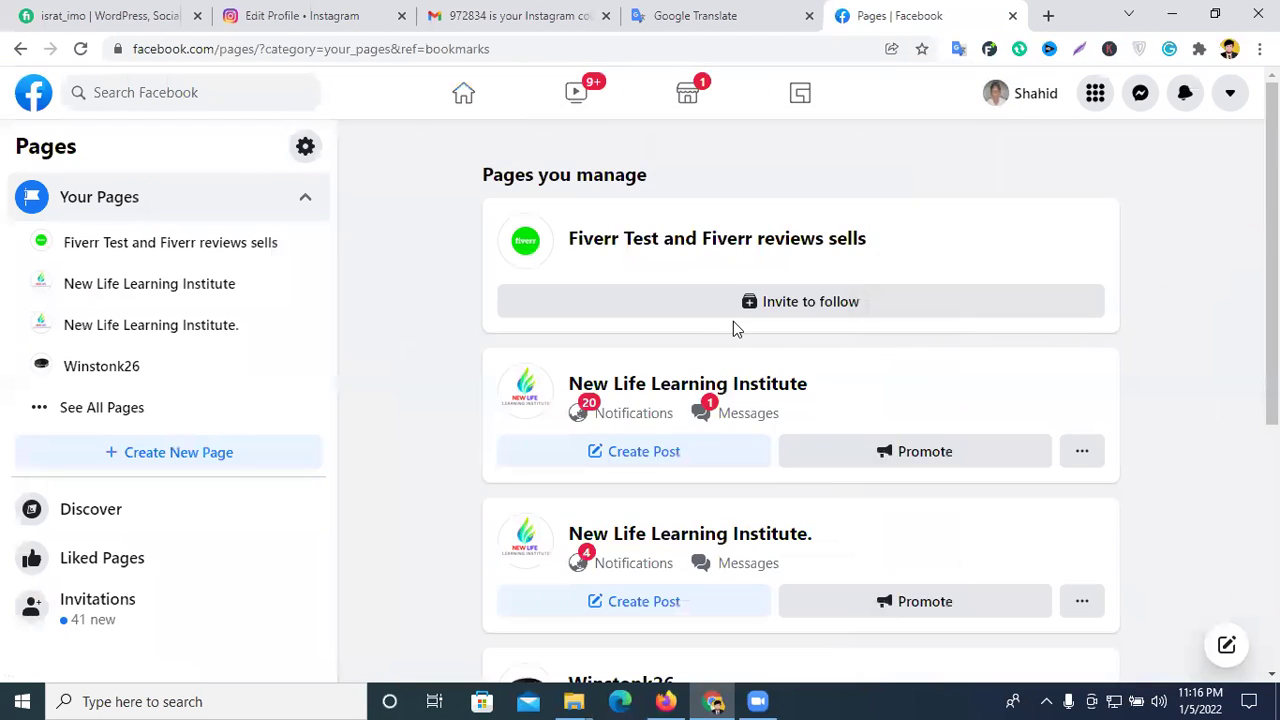
pyautogui.scroll(-3, 735, 325)
pyautogui.scroll(-1, 735, 332)
pyautogui.scroll(4, 735, 334)
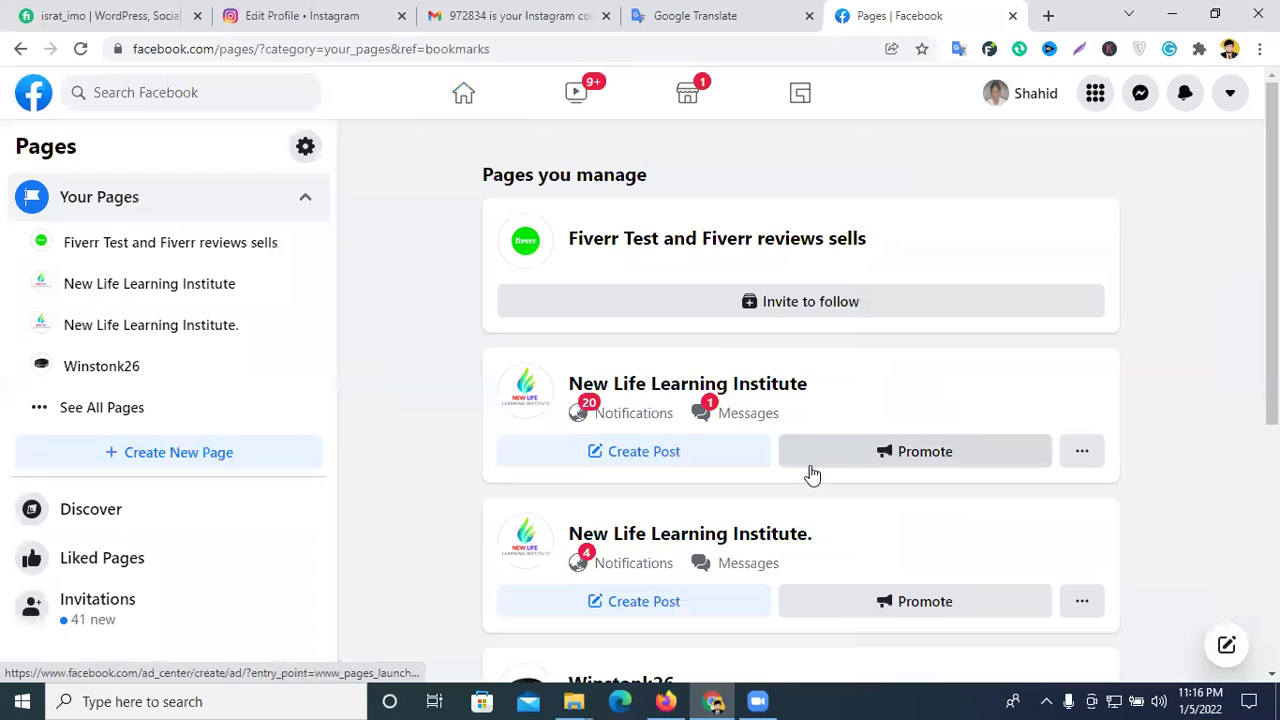
pyautogui.scroll(-1, 780, 478)
pyautogui.click(722, 298)
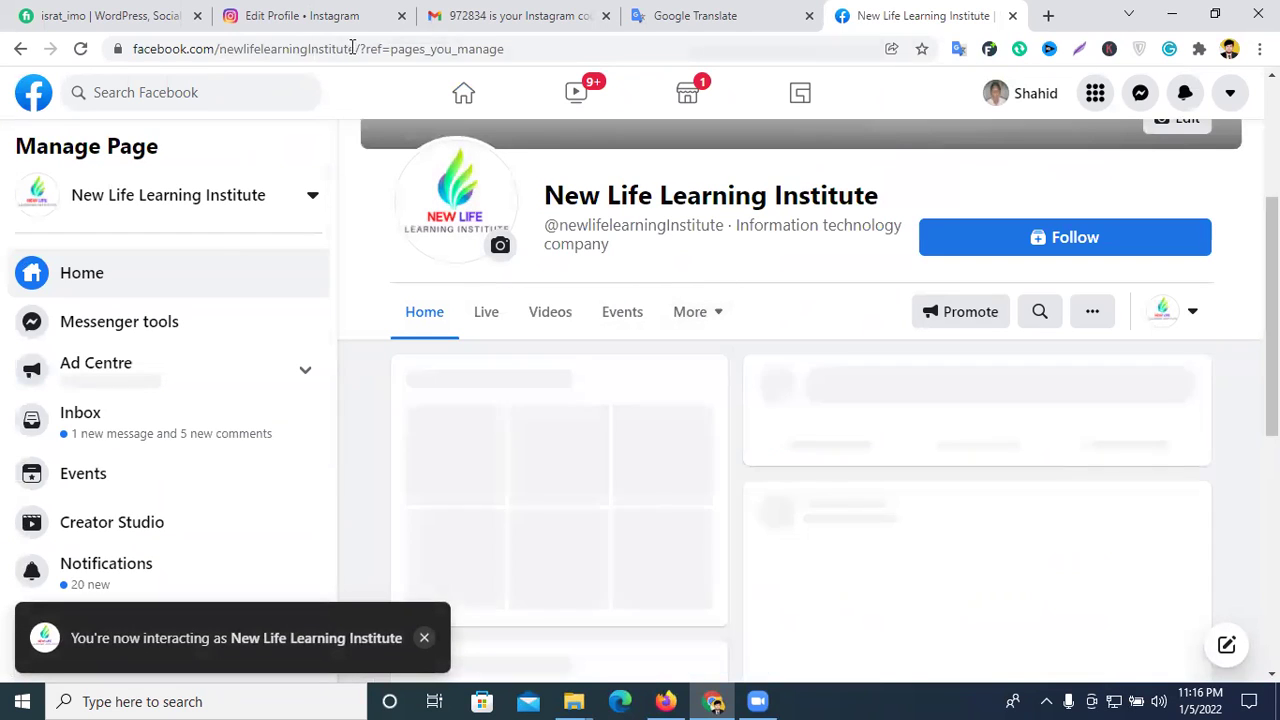
pyautogui.moveTo(357, 47); pyautogui.dragTo(133, 48)
pyautogui.rightClick(194, 44)
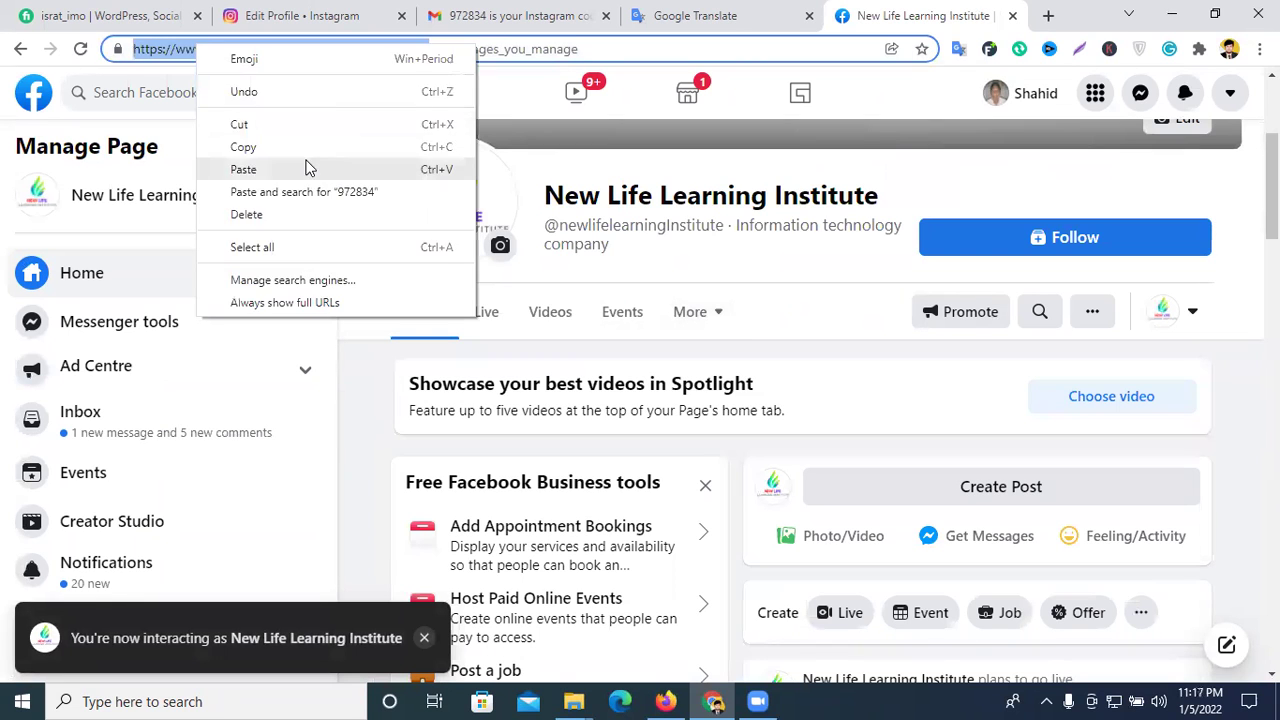
pyautogui.click(310, 145)
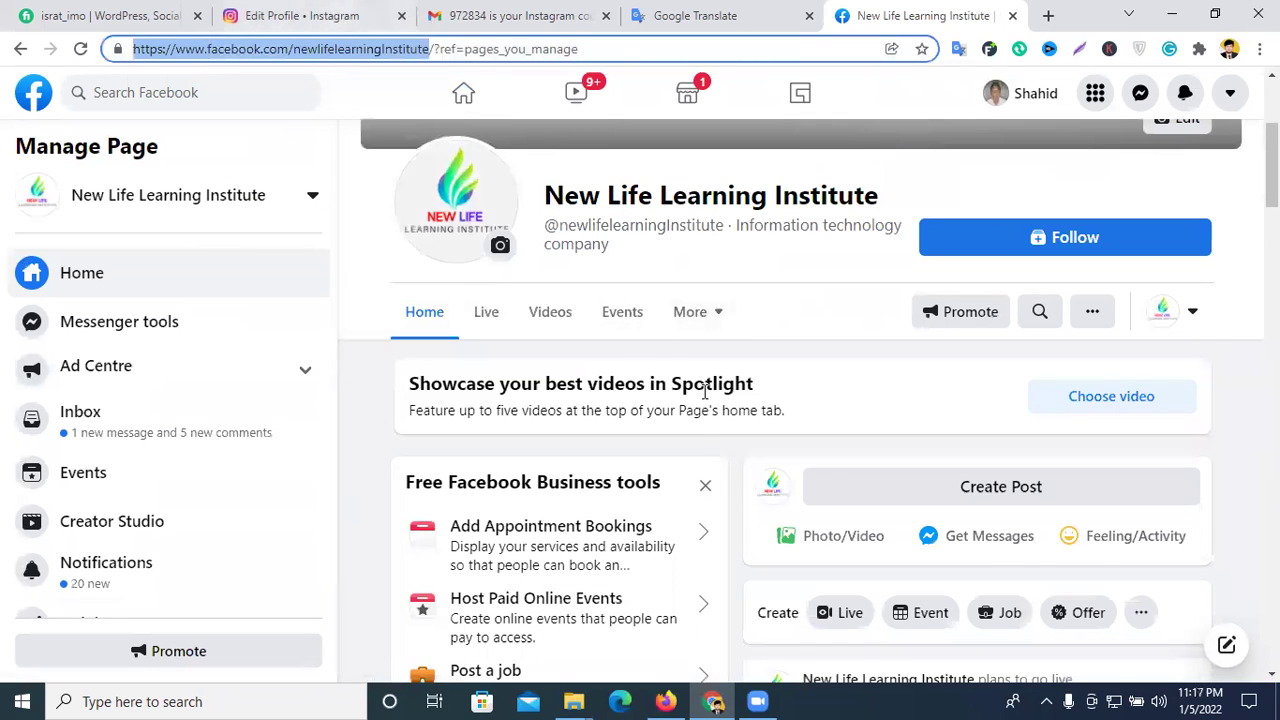
pyautogui.scroll(-6, 703, 390)
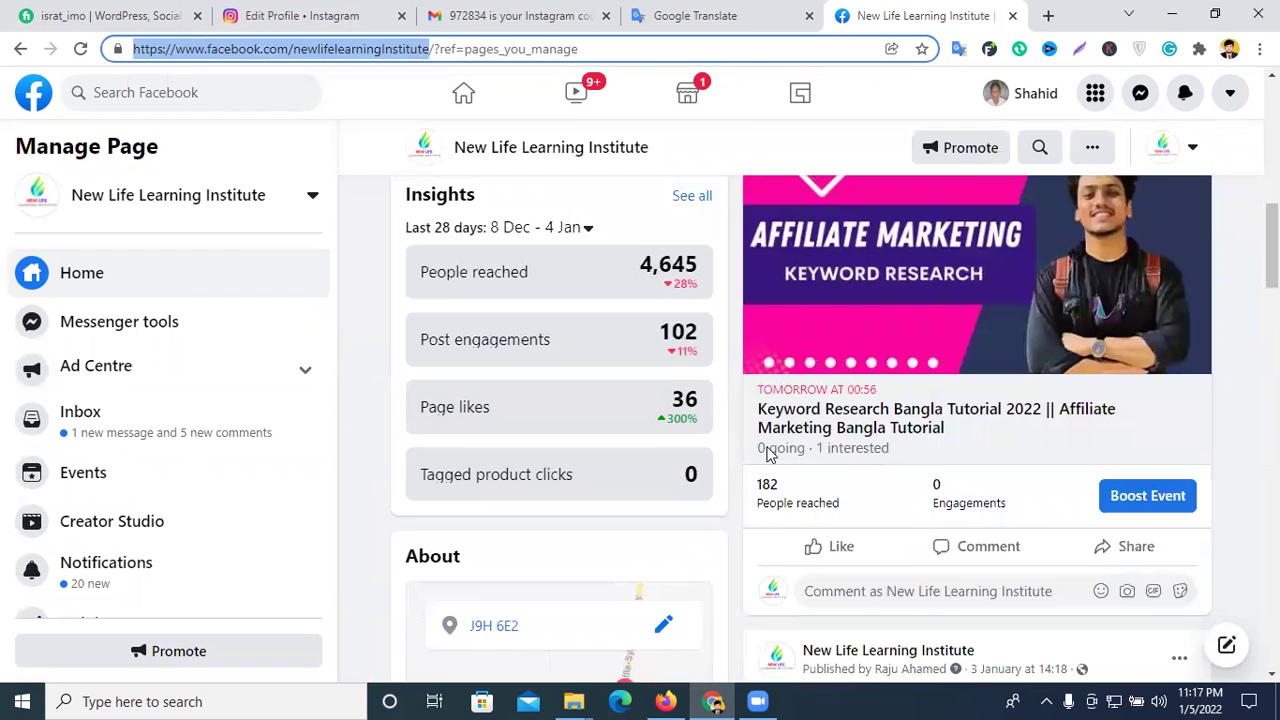
pyautogui.scroll(-1, 586, 474)
pyautogui.scroll(-4, 597, 470)
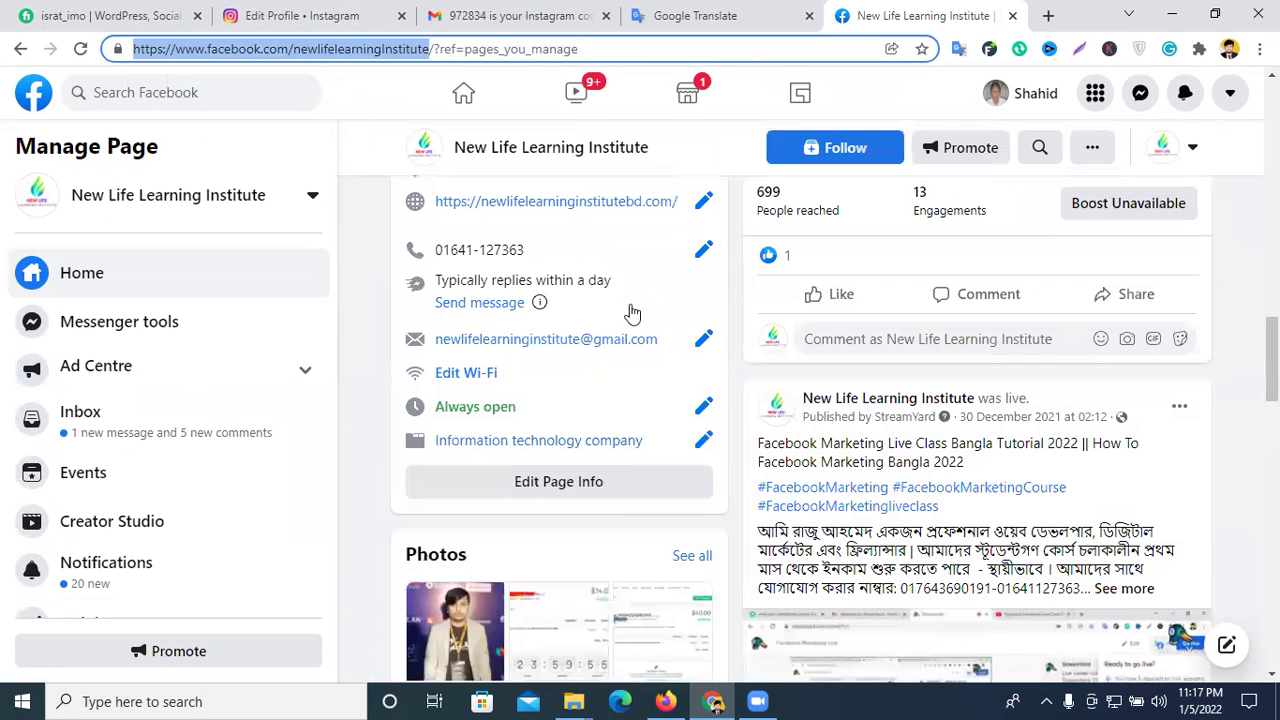
pyautogui.scroll(-5, 632, 320)
pyautogui.scroll(5, 643, 345)
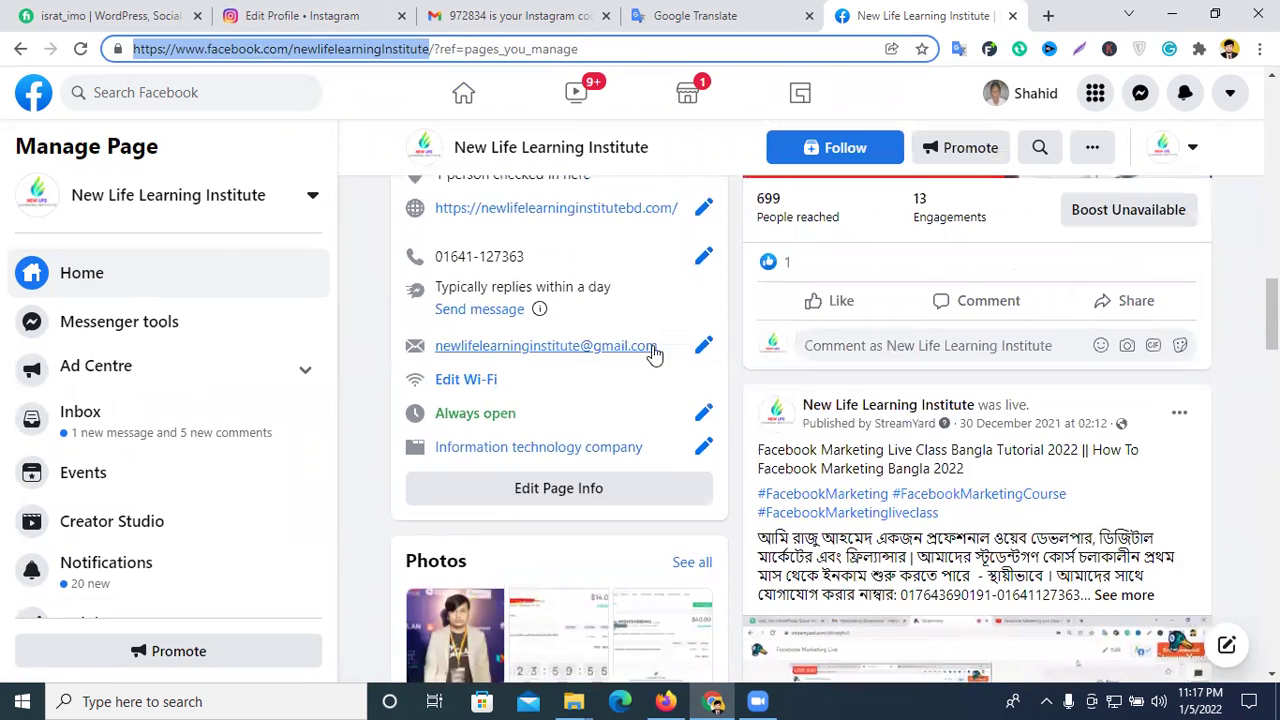
pyautogui.tripleClick(436, 207)
pyautogui.rightClick(464, 210)
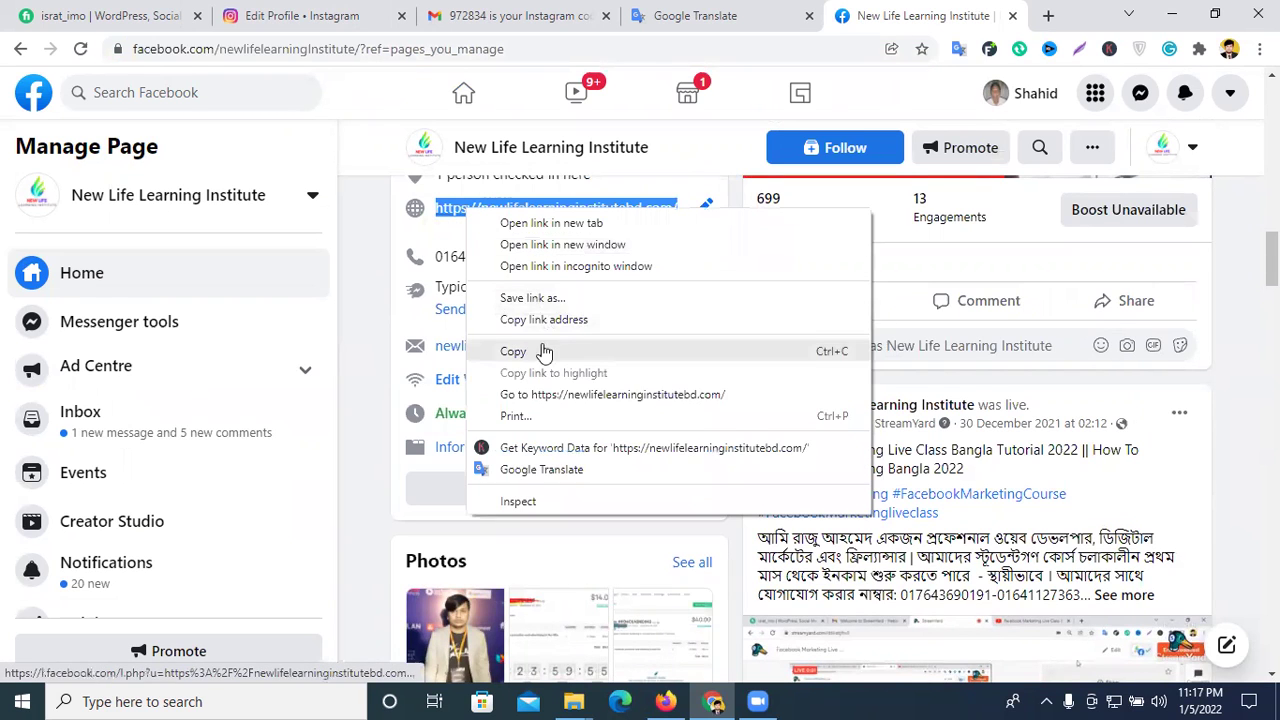
pyautogui.click(543, 352)
# - Paste the website into Website and write the bio 'I am Digital Marketer and Youtube Expert' with hashtags
pyautogui.click(340, 15)
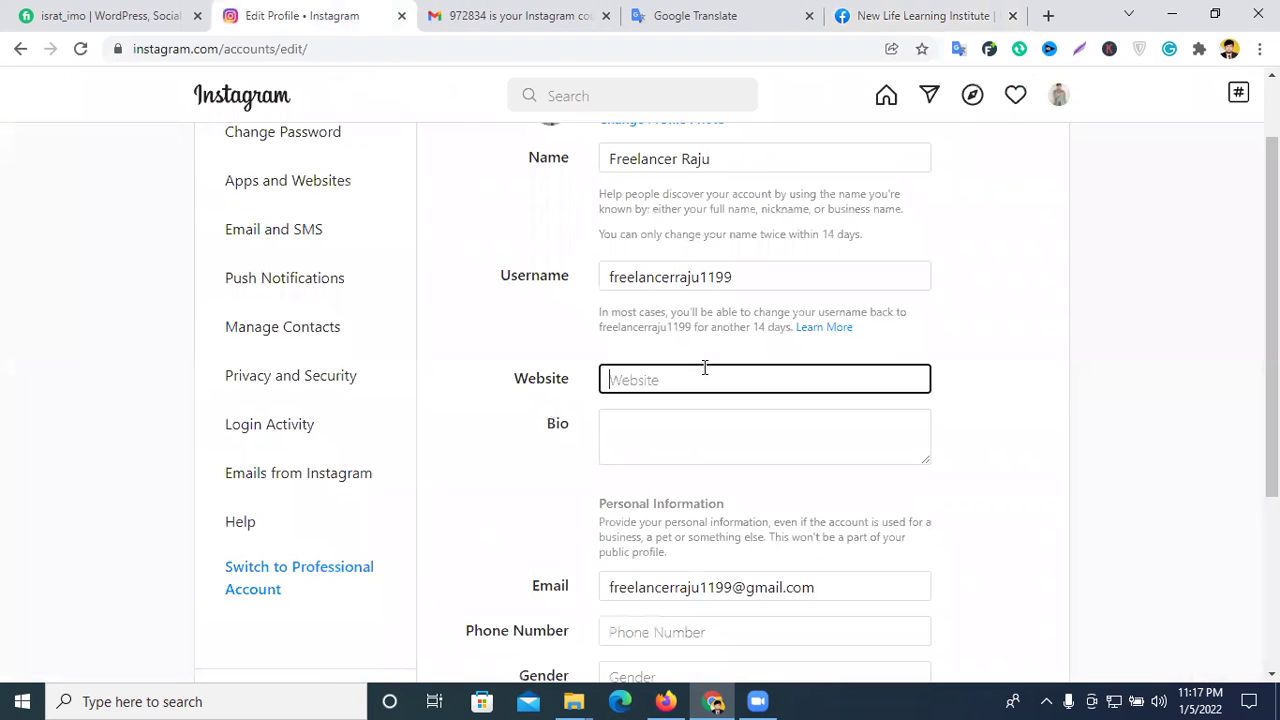
pyautogui.hotkey('ctrl', 'v')
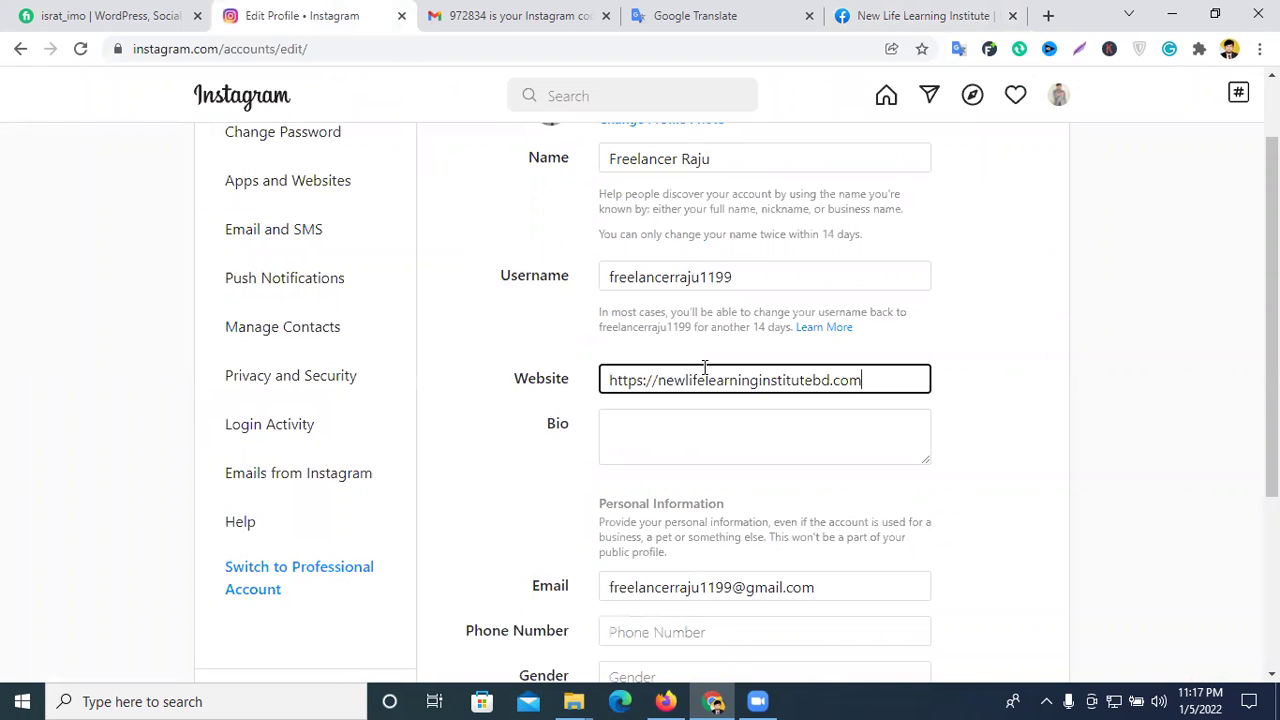
pyautogui.click(686, 431)
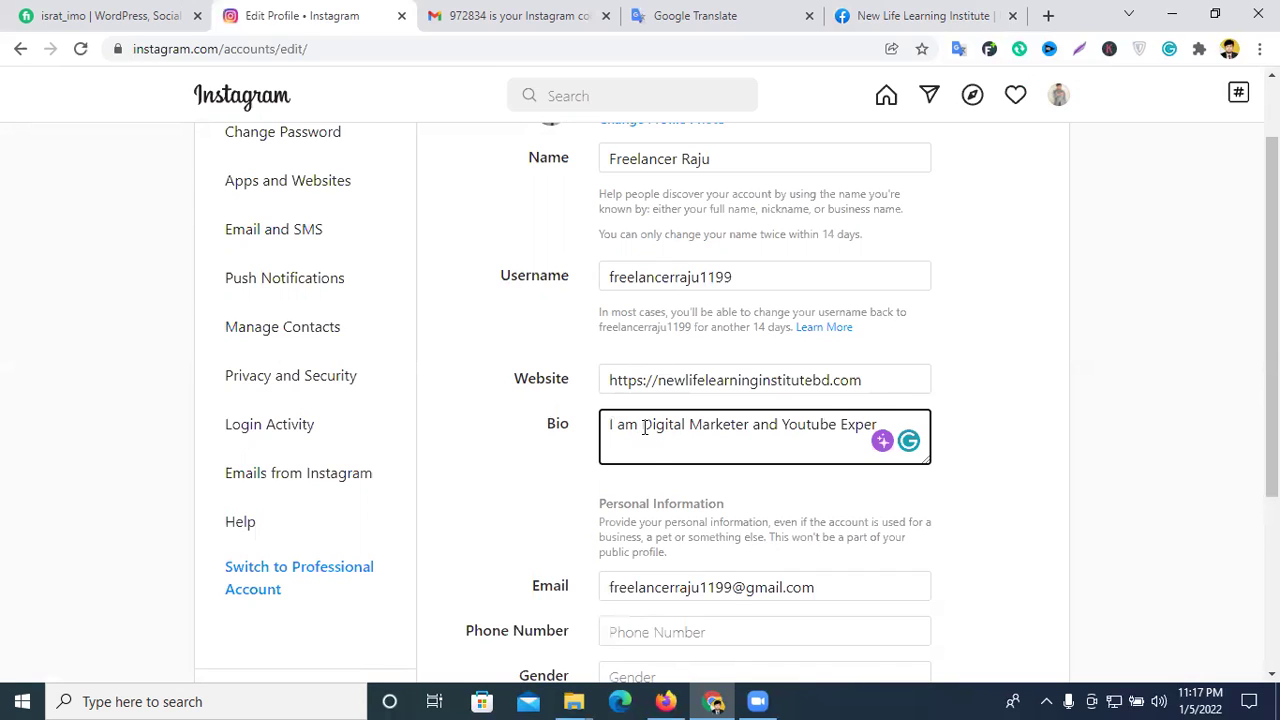
pyautogui.write('t')
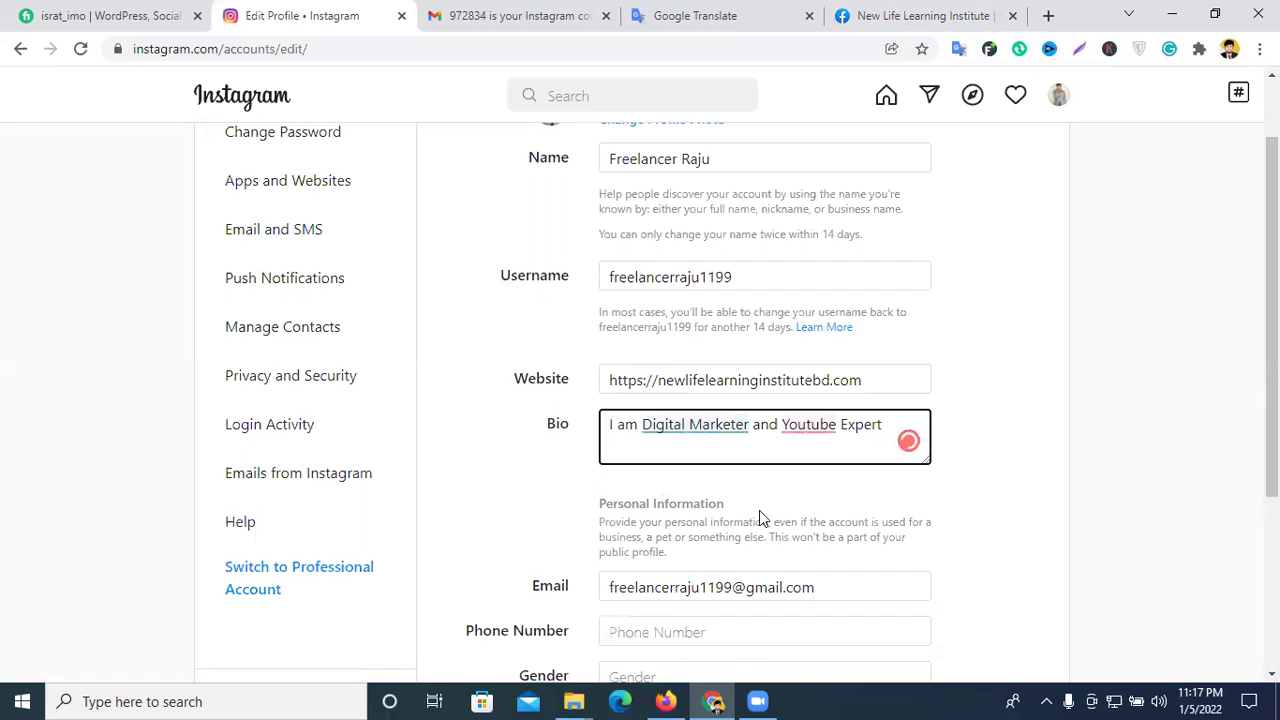
pyautogui.rightClick(821, 427)
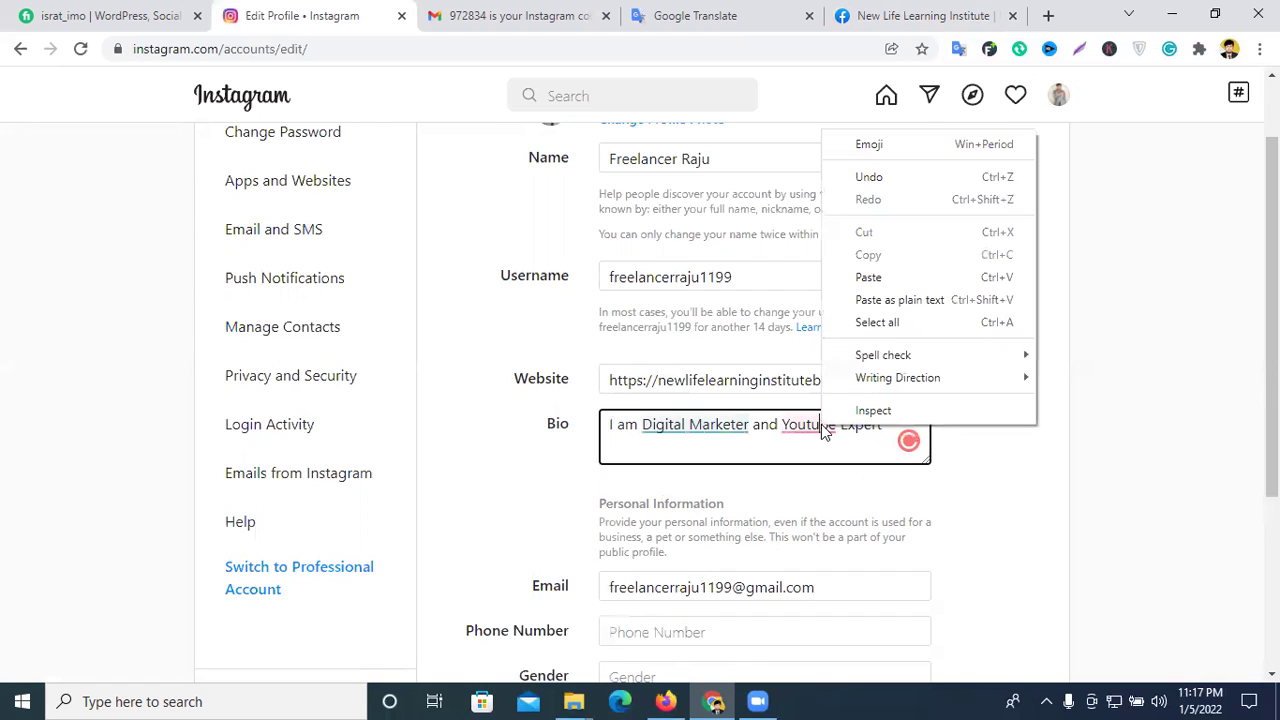
pyautogui.click(729, 431)
pyautogui.click(886, 424)
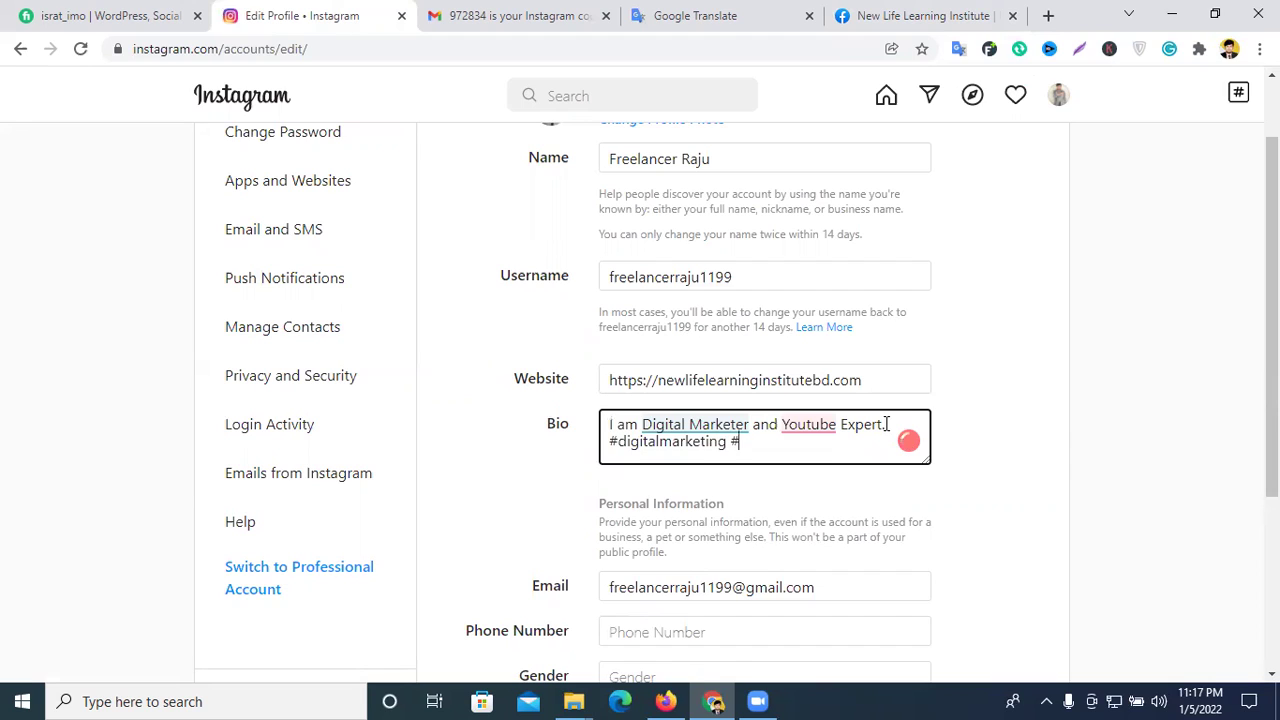
pyautogui.write('gency #youtube')
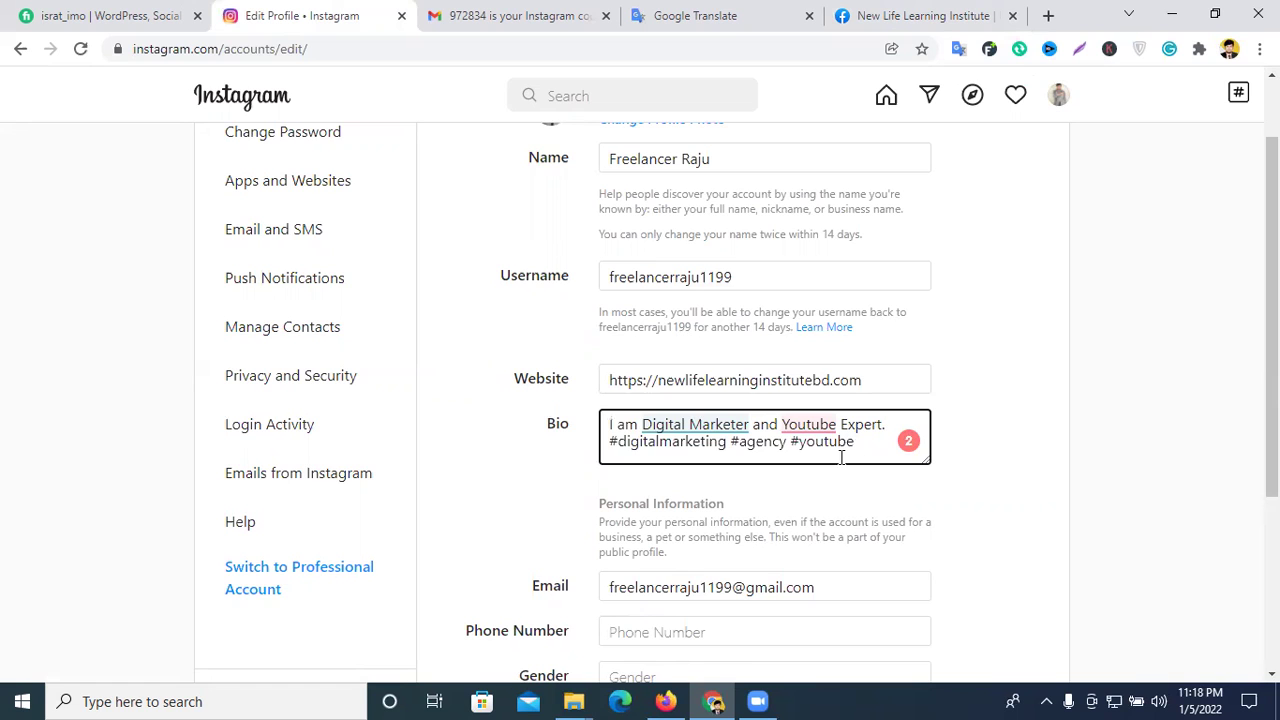
# - Set the profile's gender to Male
pyautogui.scroll(-2, 845, 452)
pyautogui.click(727, 444)
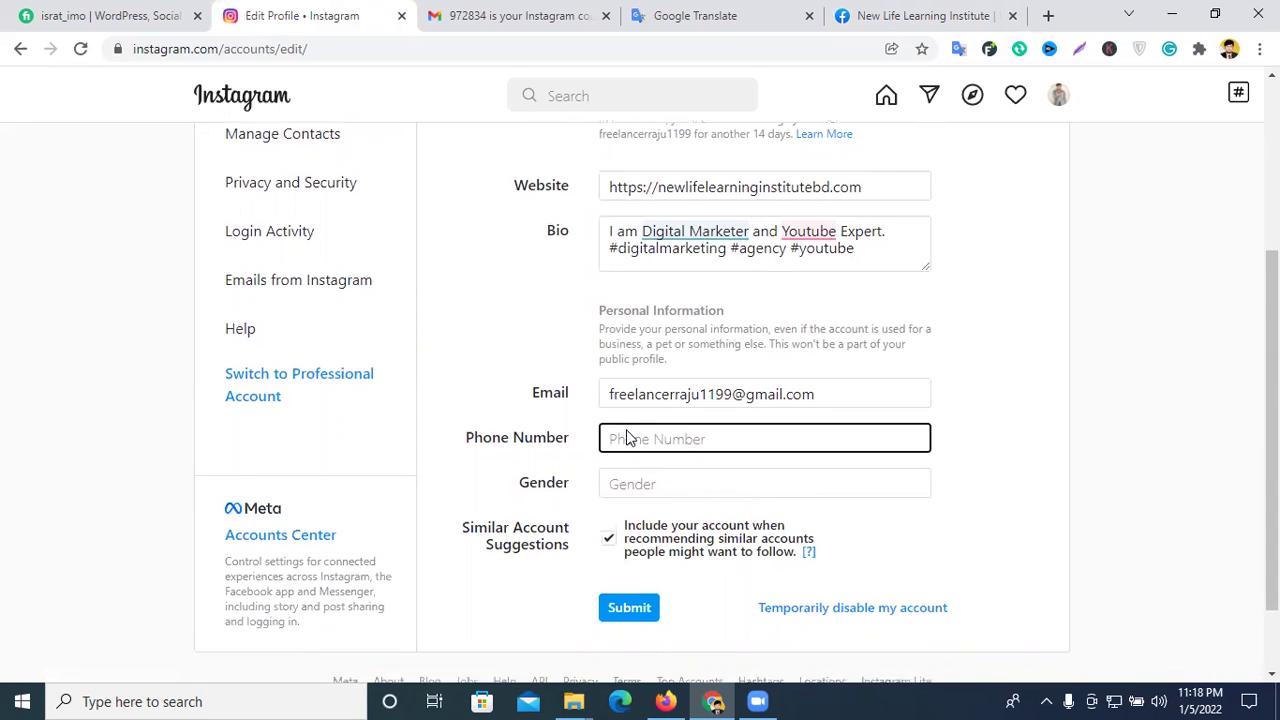
pyautogui.scroll(-1, 645, 352)
pyautogui.click(633, 389)
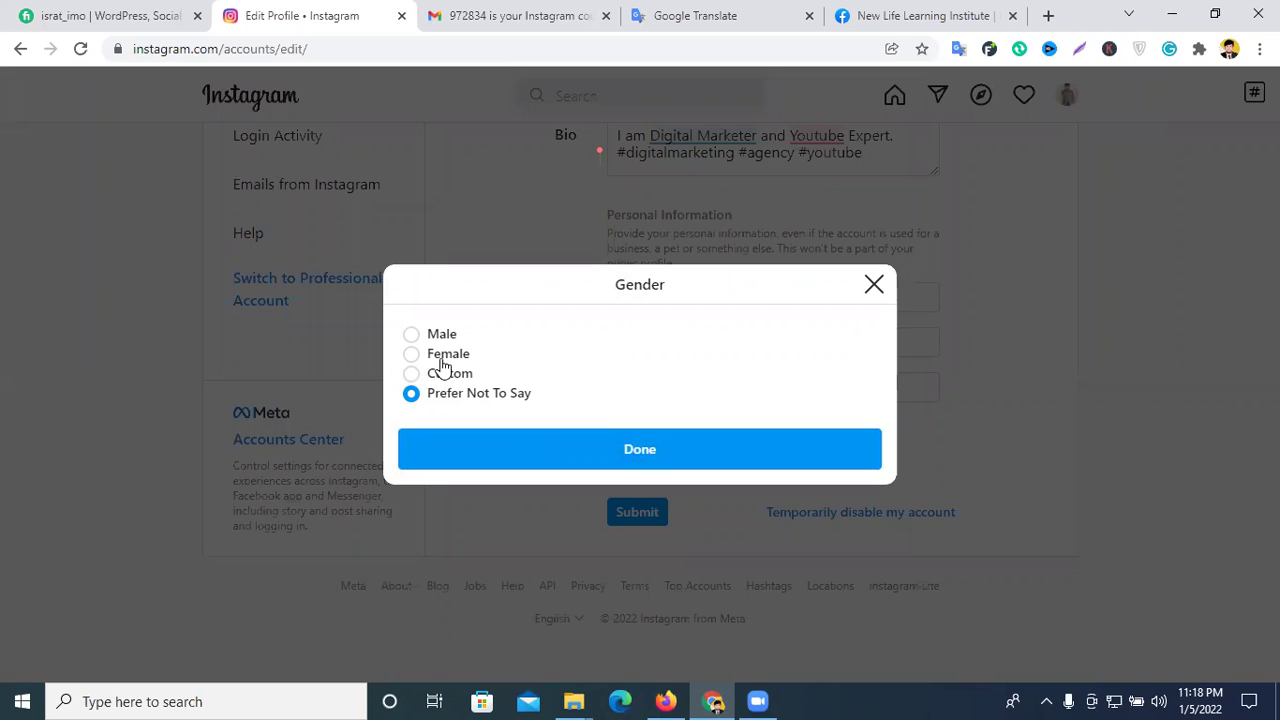
pyautogui.click(418, 339)
pyautogui.click(617, 448)
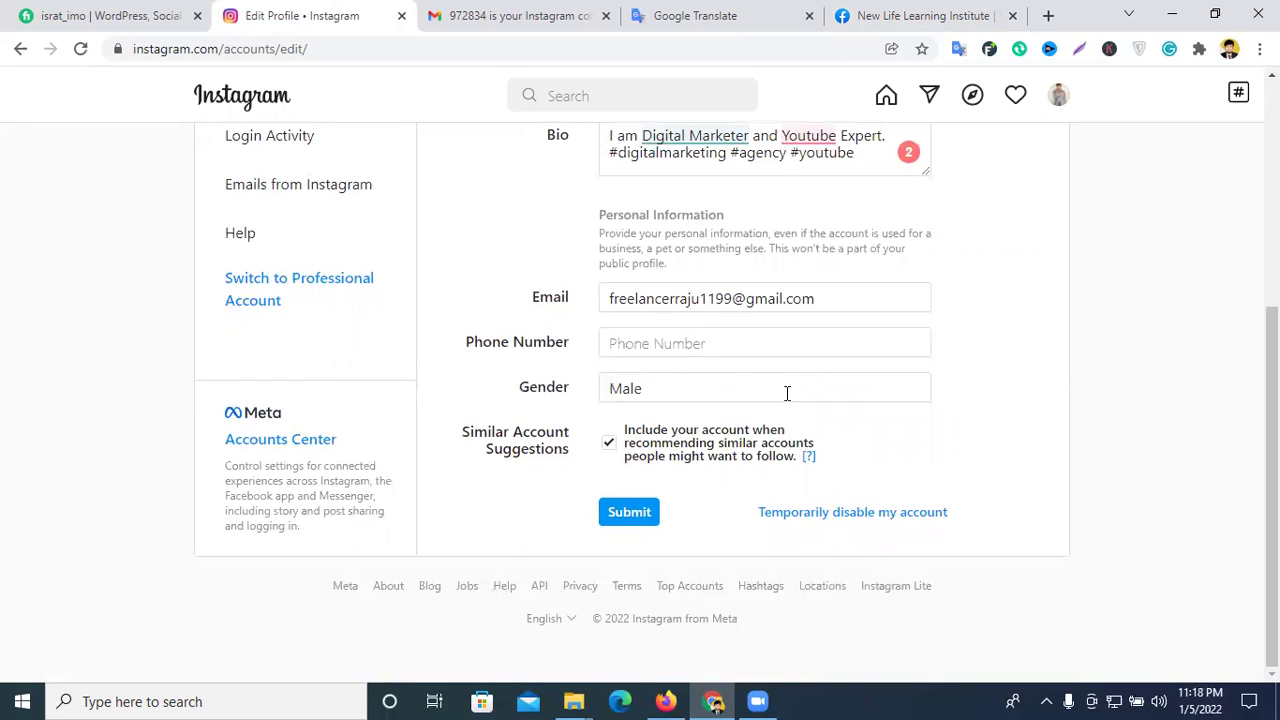
pyautogui.scroll(1, 787, 393)
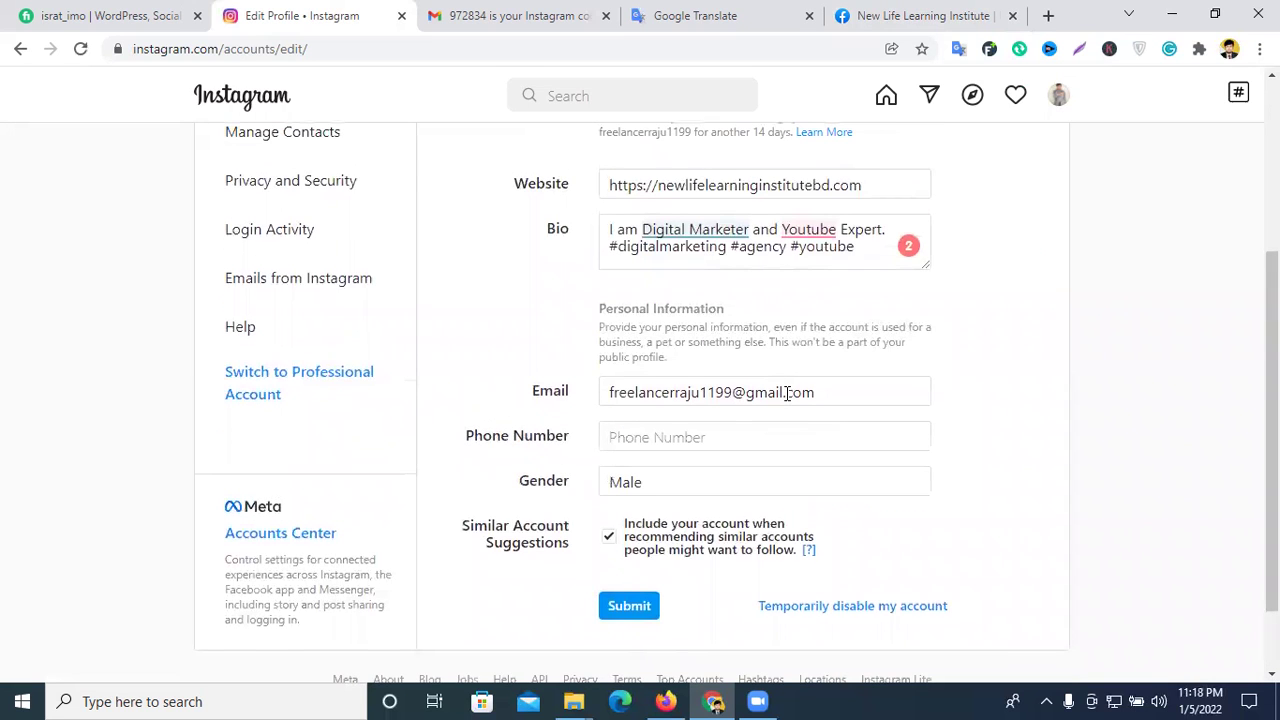
pyautogui.scroll(-1, 787, 393)
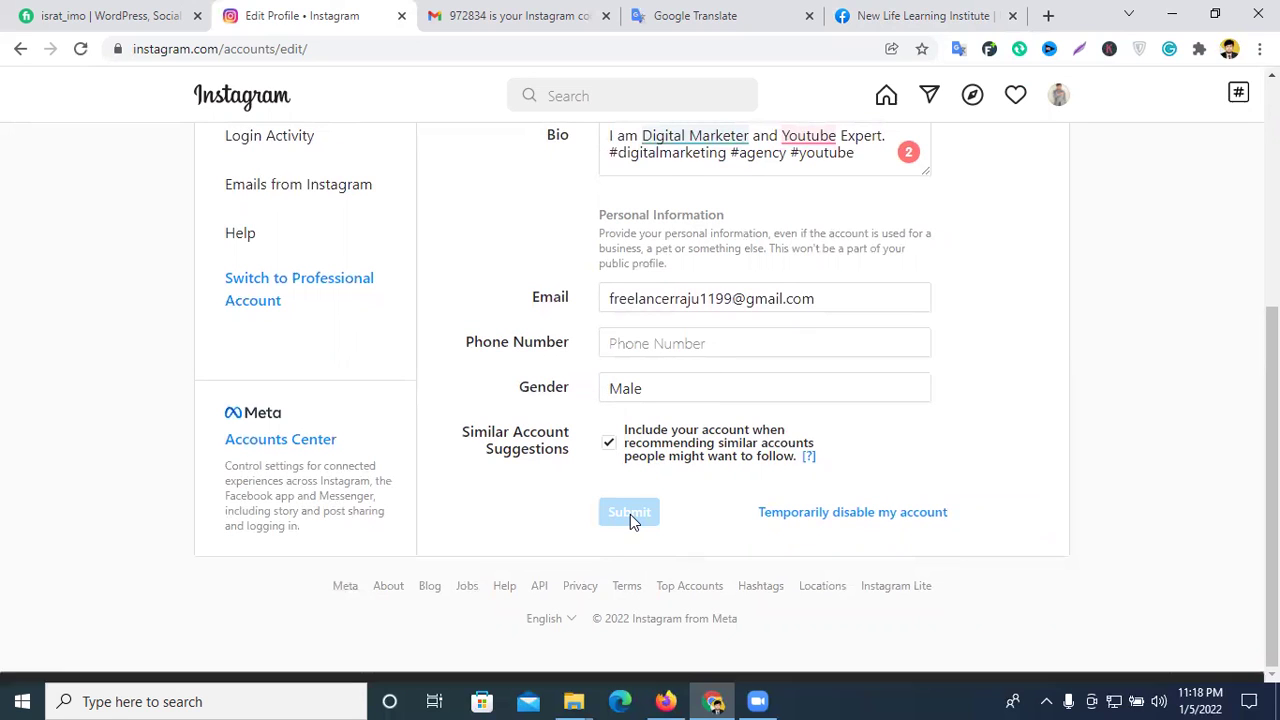
pyautogui.scroll(4, 952, 435)
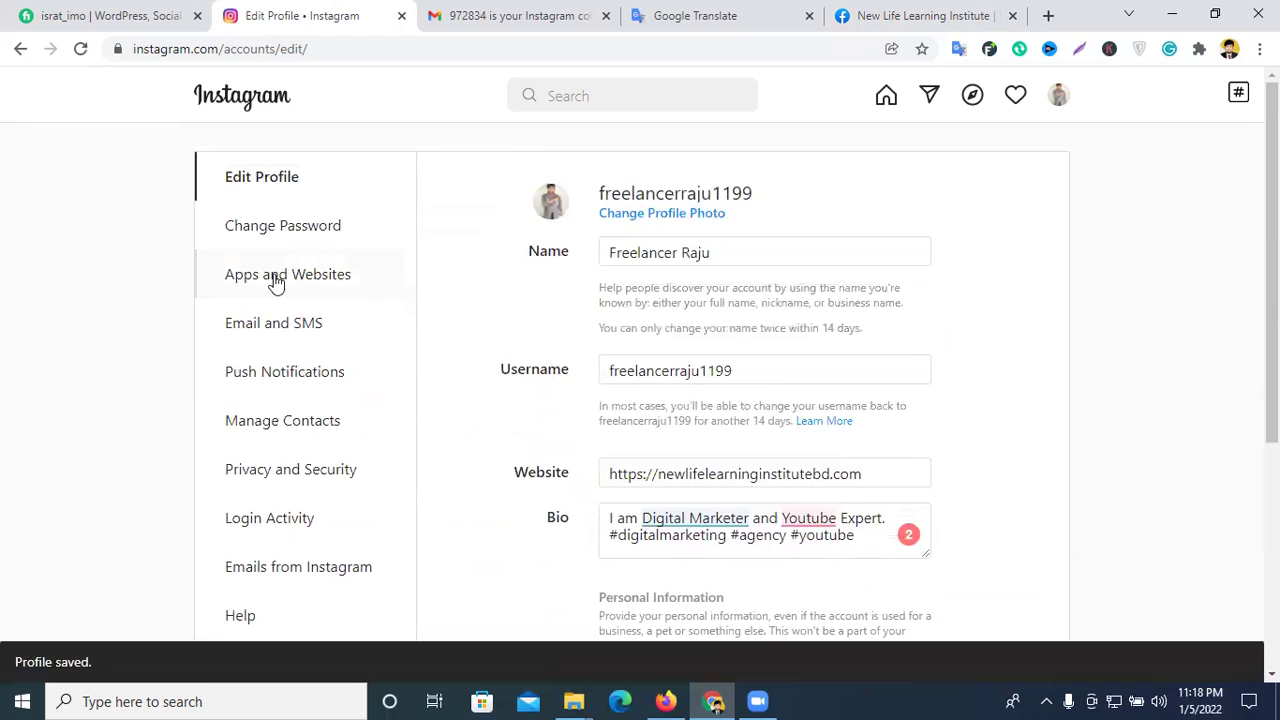
pyautogui.click(265, 238)
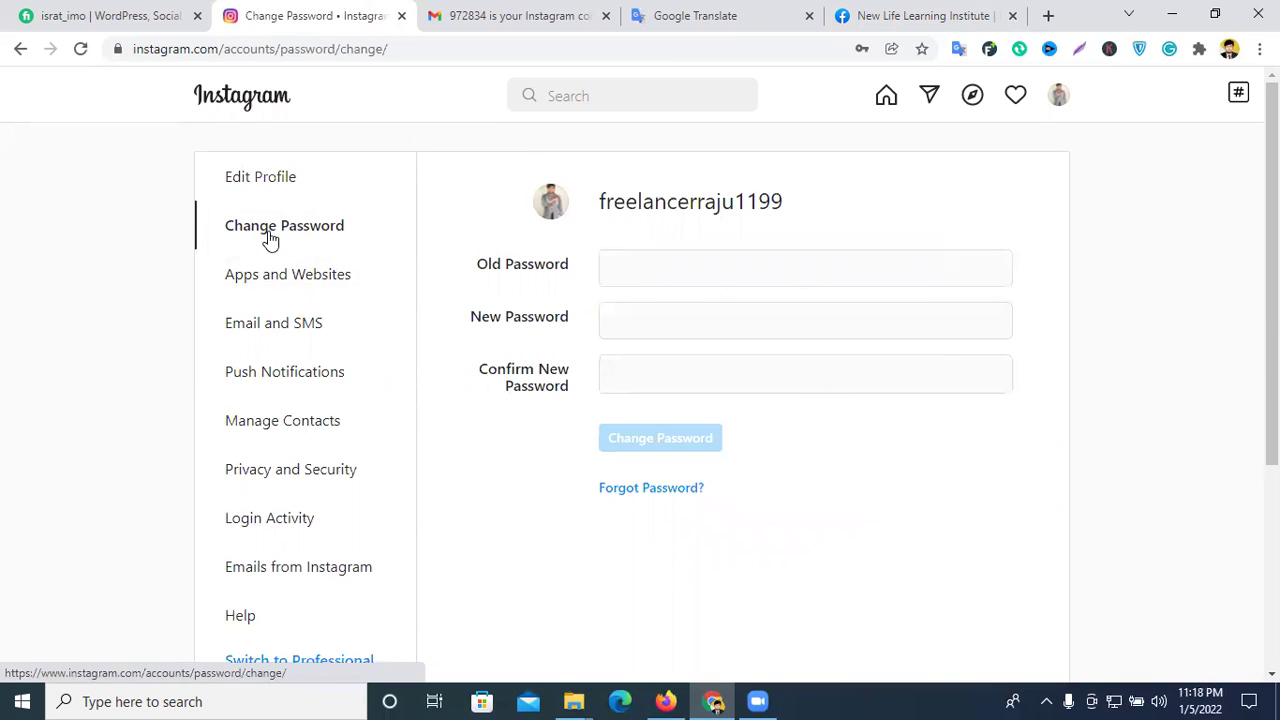
pyautogui.click(292, 280)
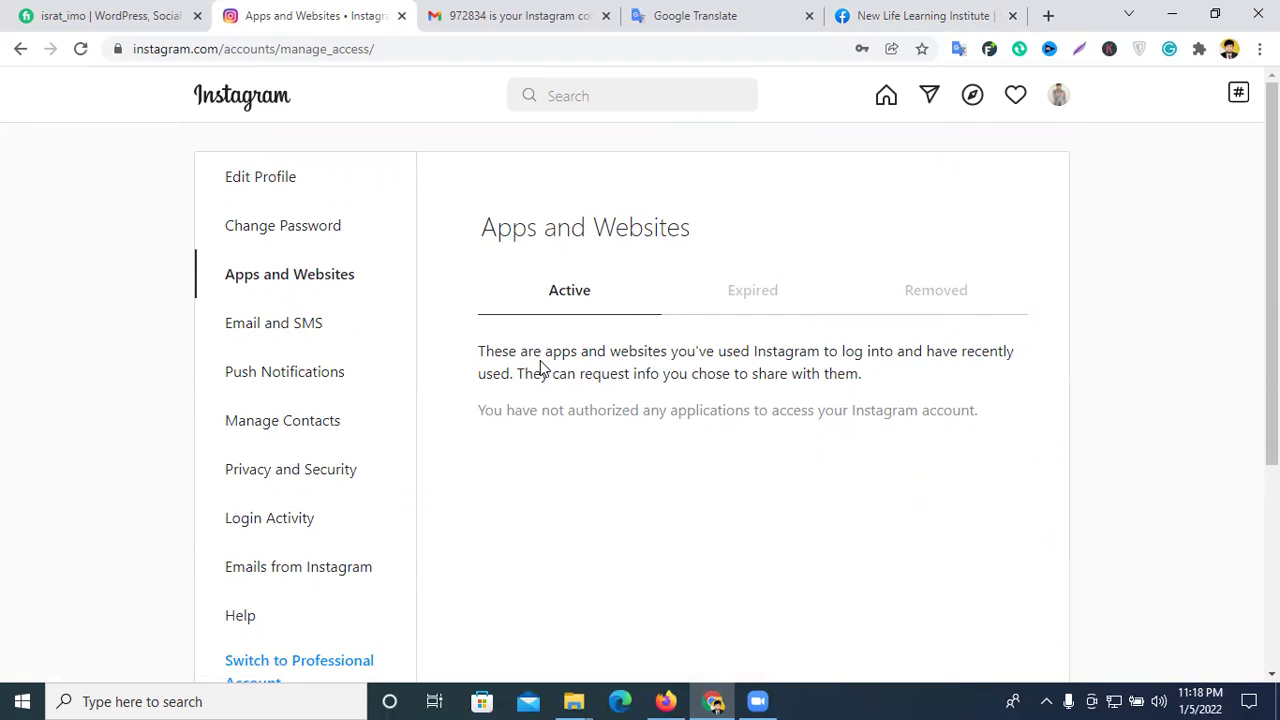
pyautogui.scroll(-2, 671, 340)
pyautogui.scroll(1, 654, 329)
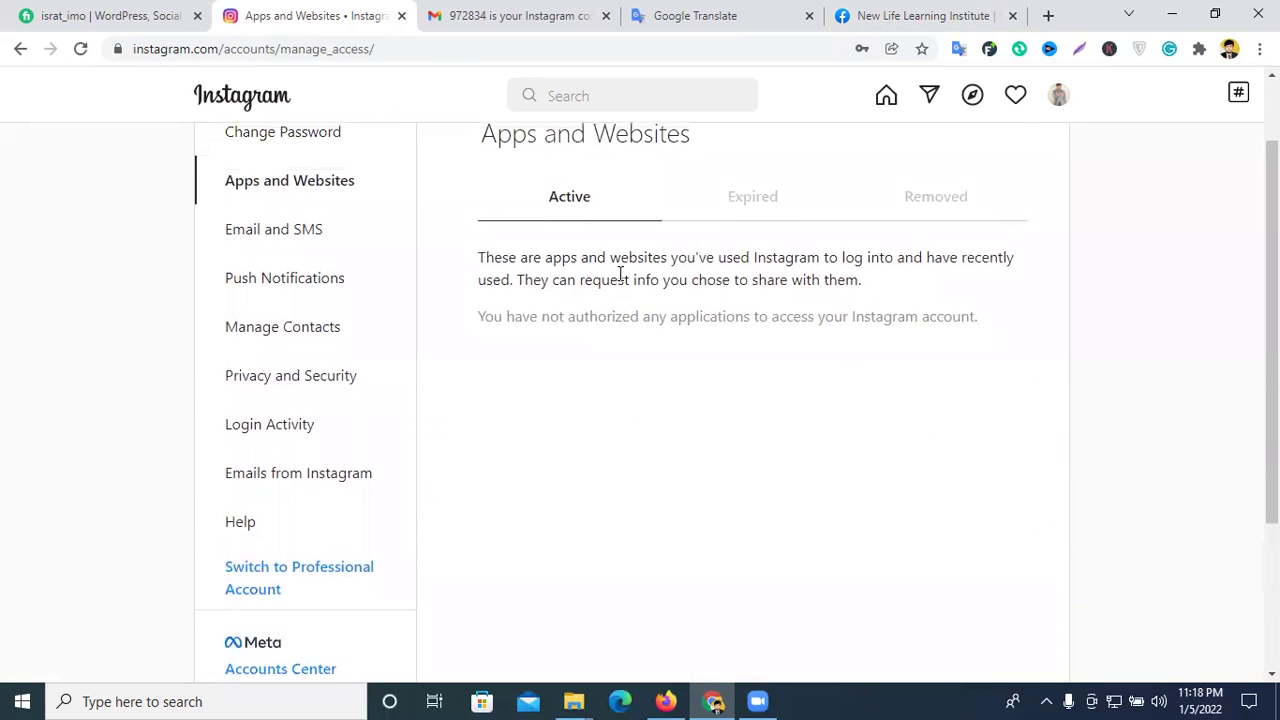
pyautogui.scroll(1, 620, 273)
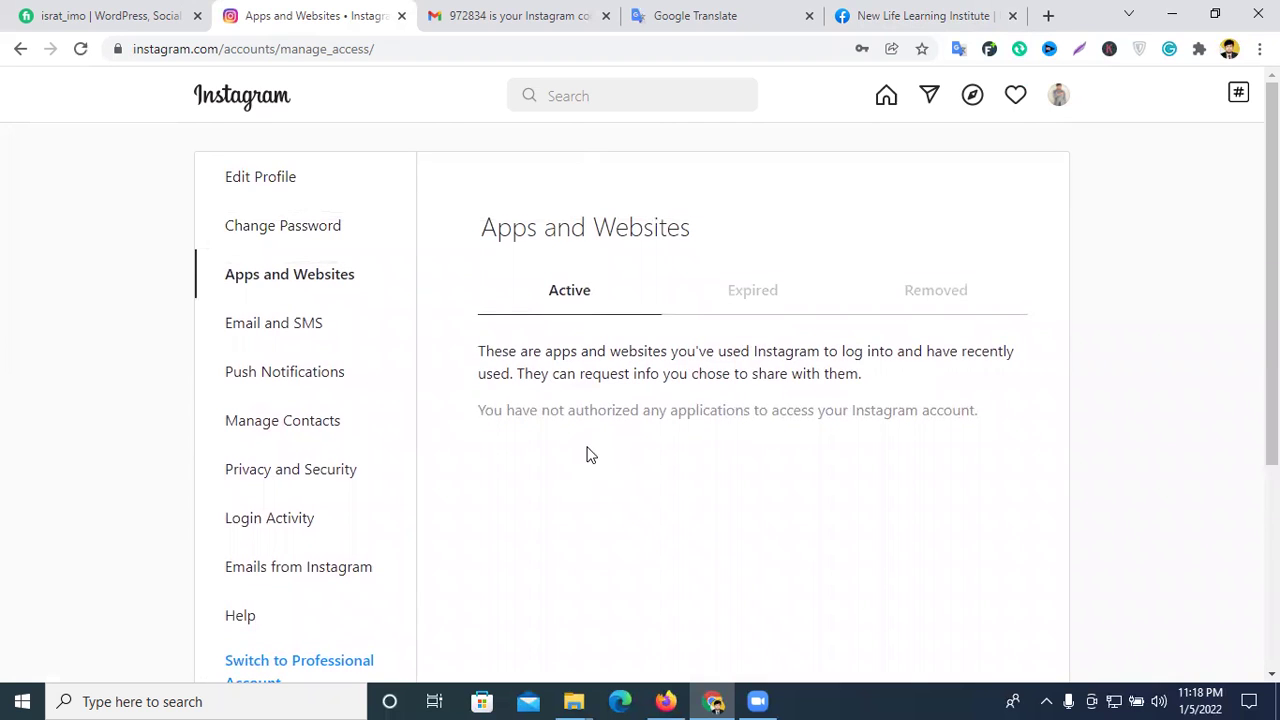
pyautogui.click(306, 335)
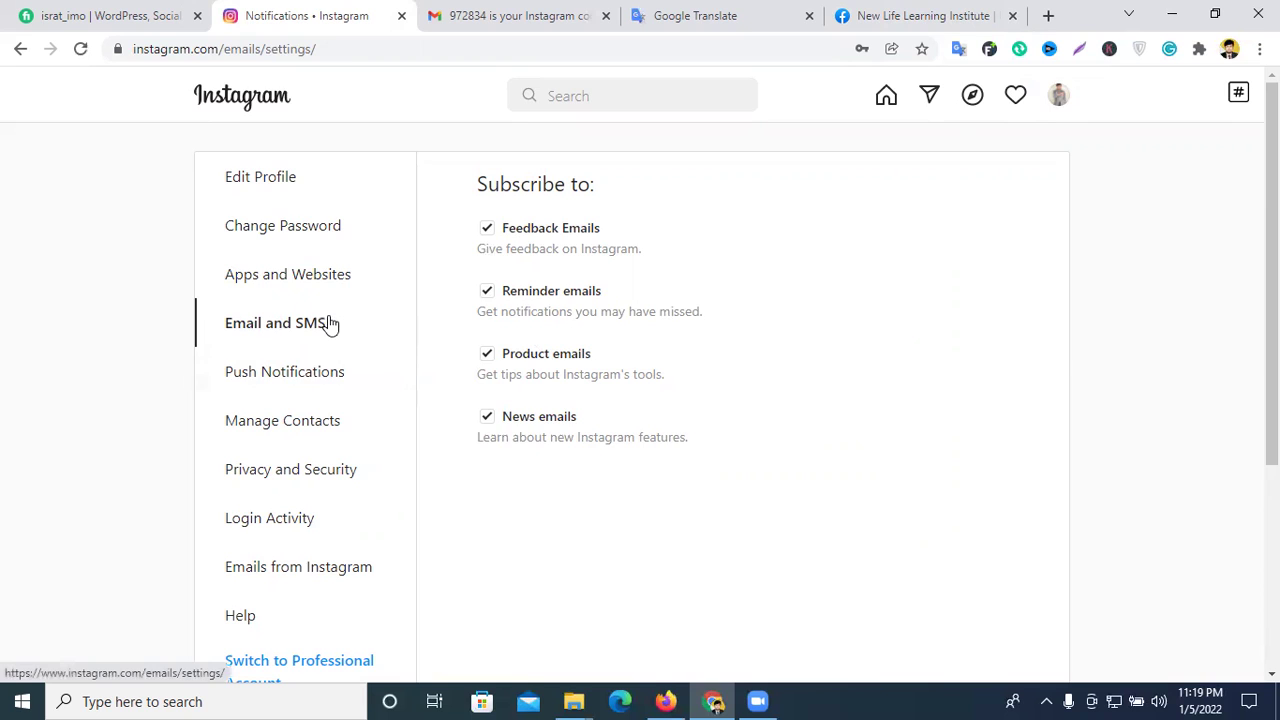
pyautogui.click(292, 389)
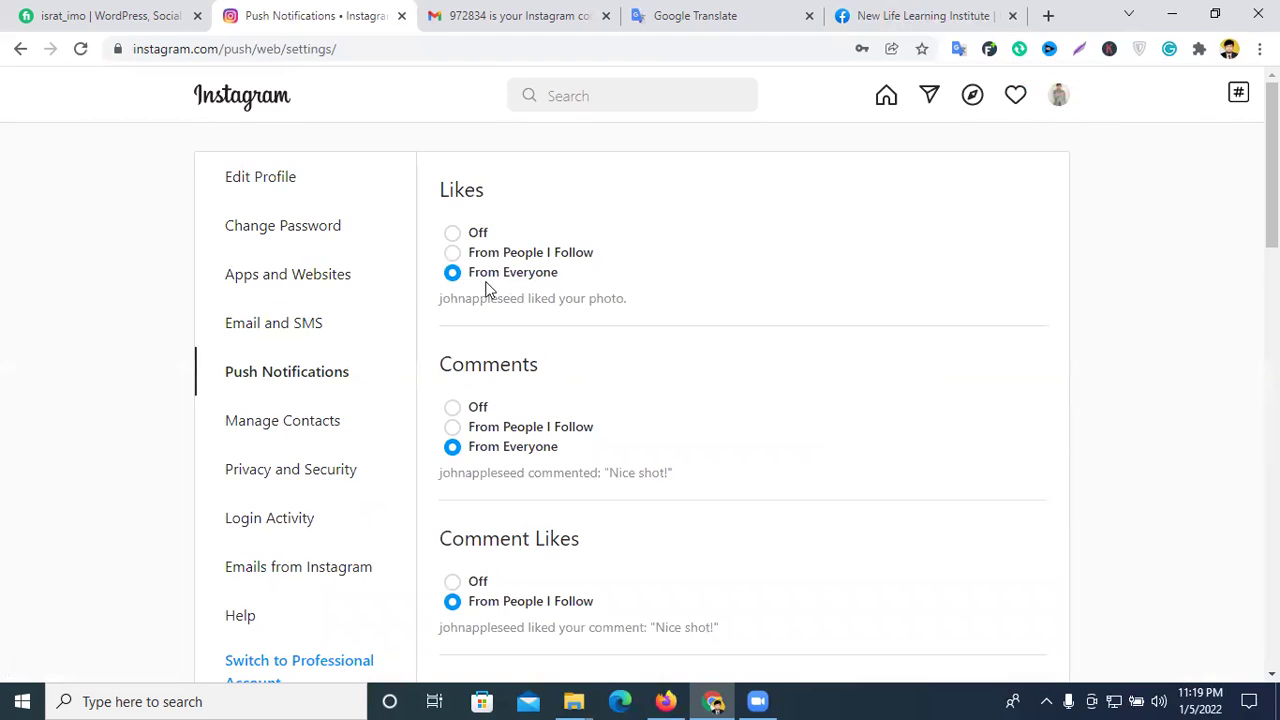
pyautogui.scroll(-1, 519, 265)
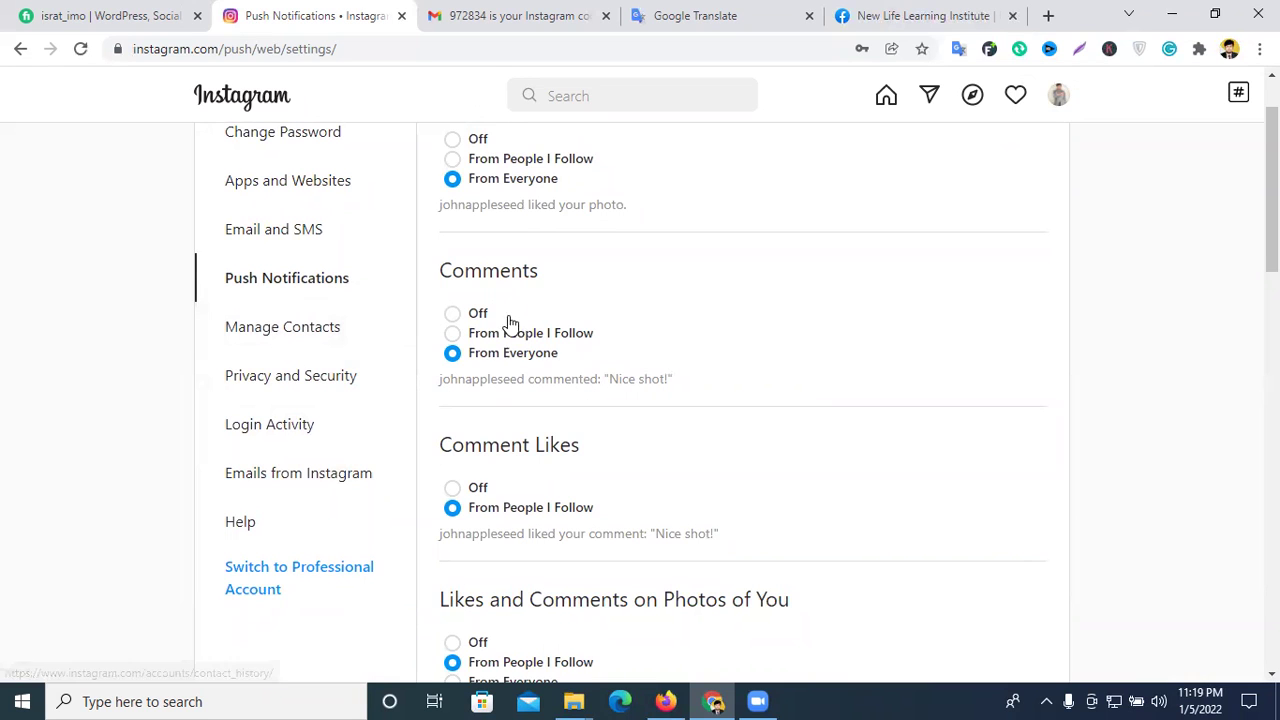
pyautogui.scroll(-2, 551, 309)
pyautogui.scroll(-1, 551, 330)
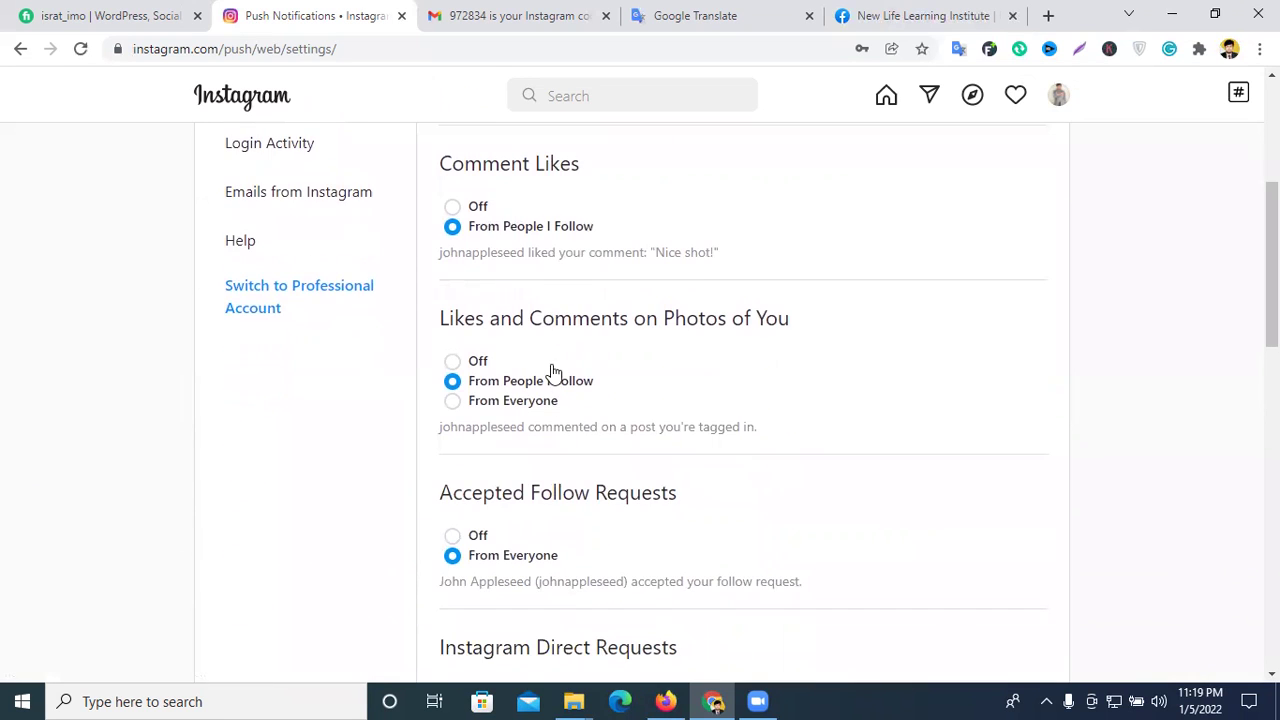
pyautogui.scroll(-3, 552, 418)
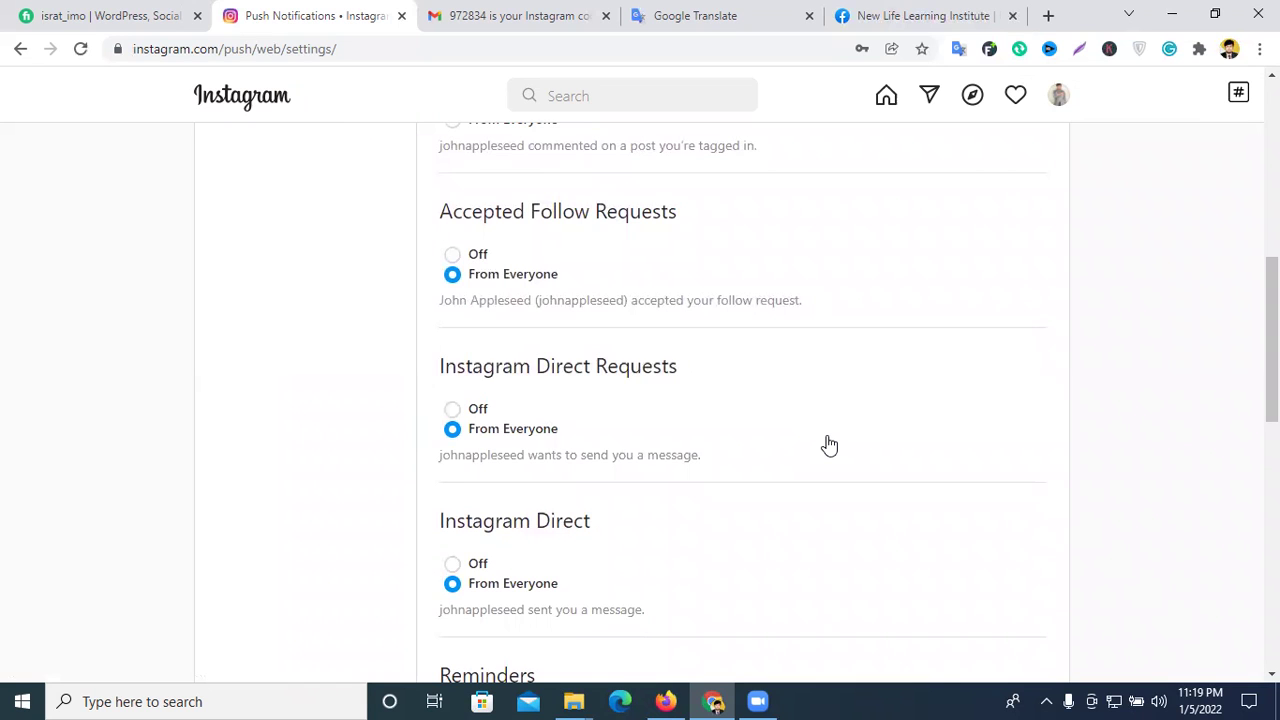
pyautogui.scroll(6, 828, 445)
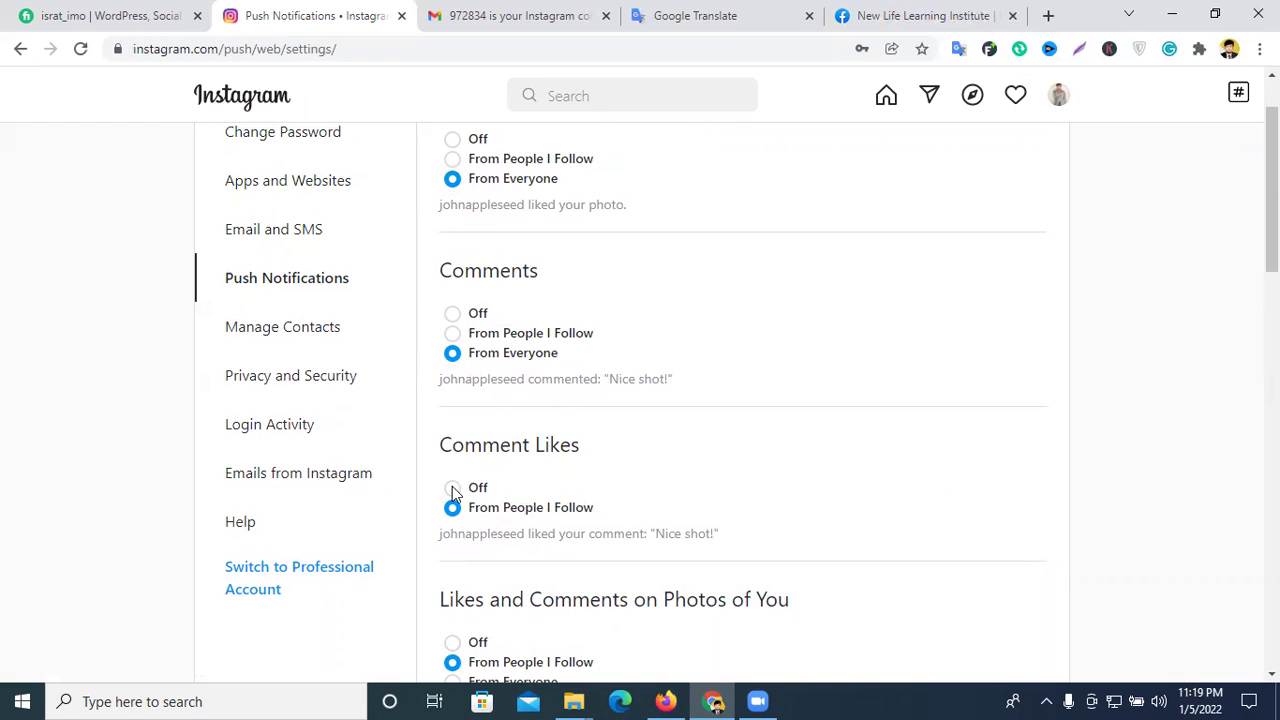
pyautogui.scroll(-2, 592, 430)
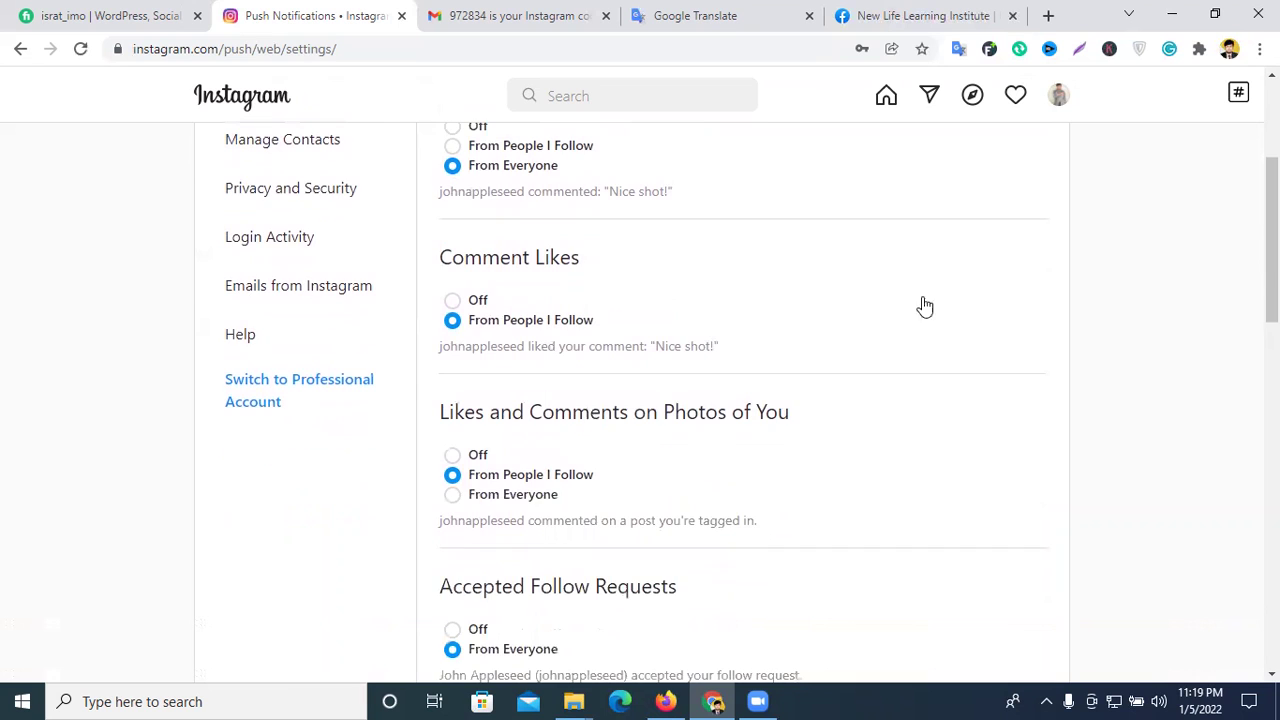
pyautogui.scroll(1, 400, 364)
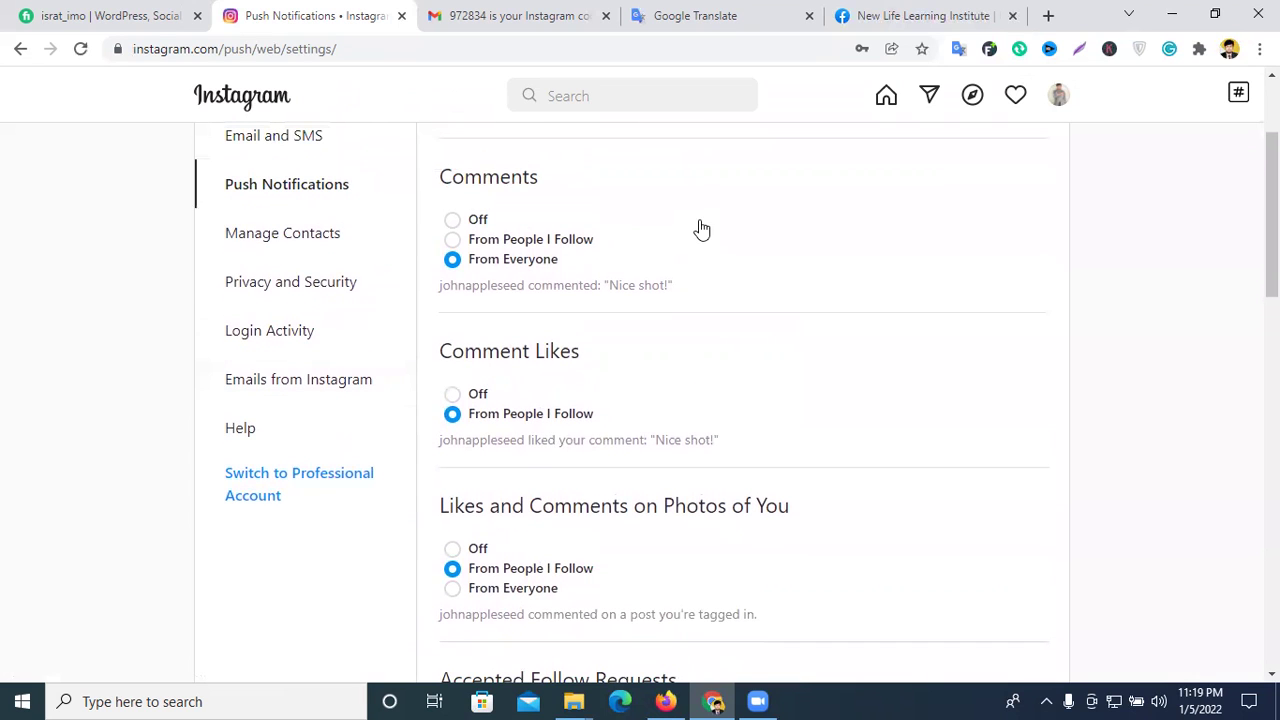
# - Review the Manage Contacts and Privacy and Security settings pages
pyautogui.click(277, 238)
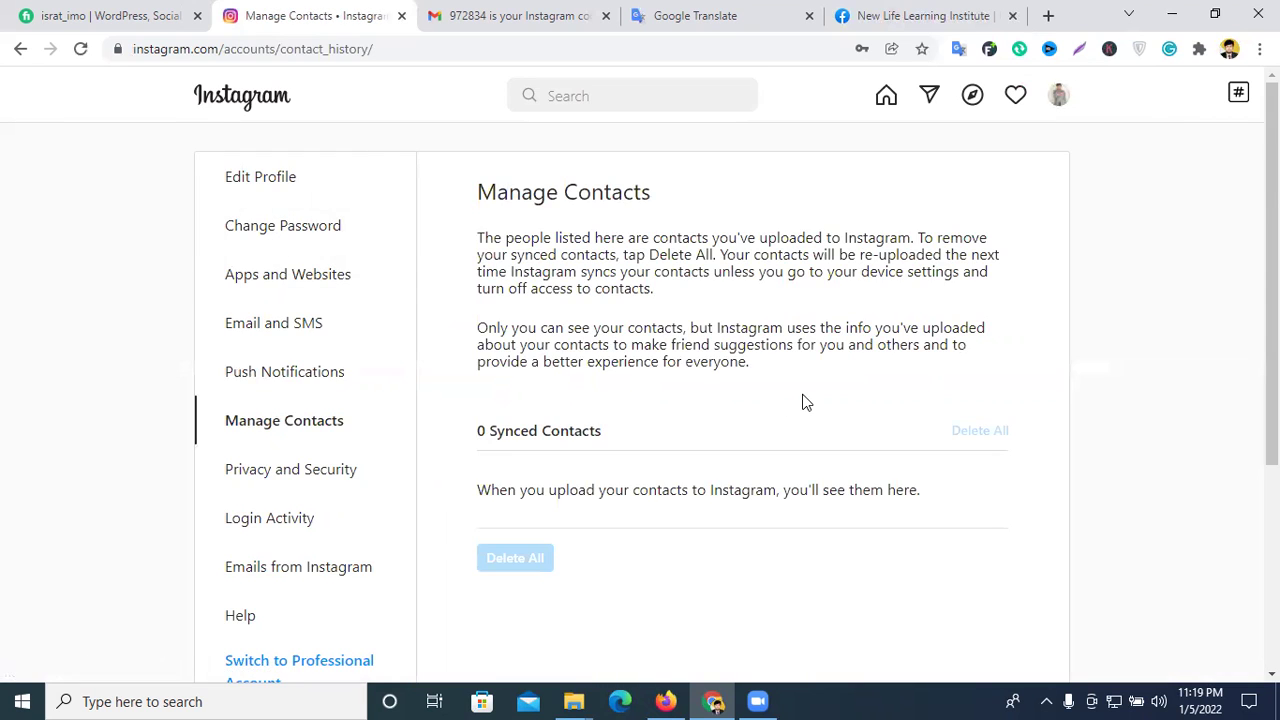
pyautogui.scroll(-2, 802, 402)
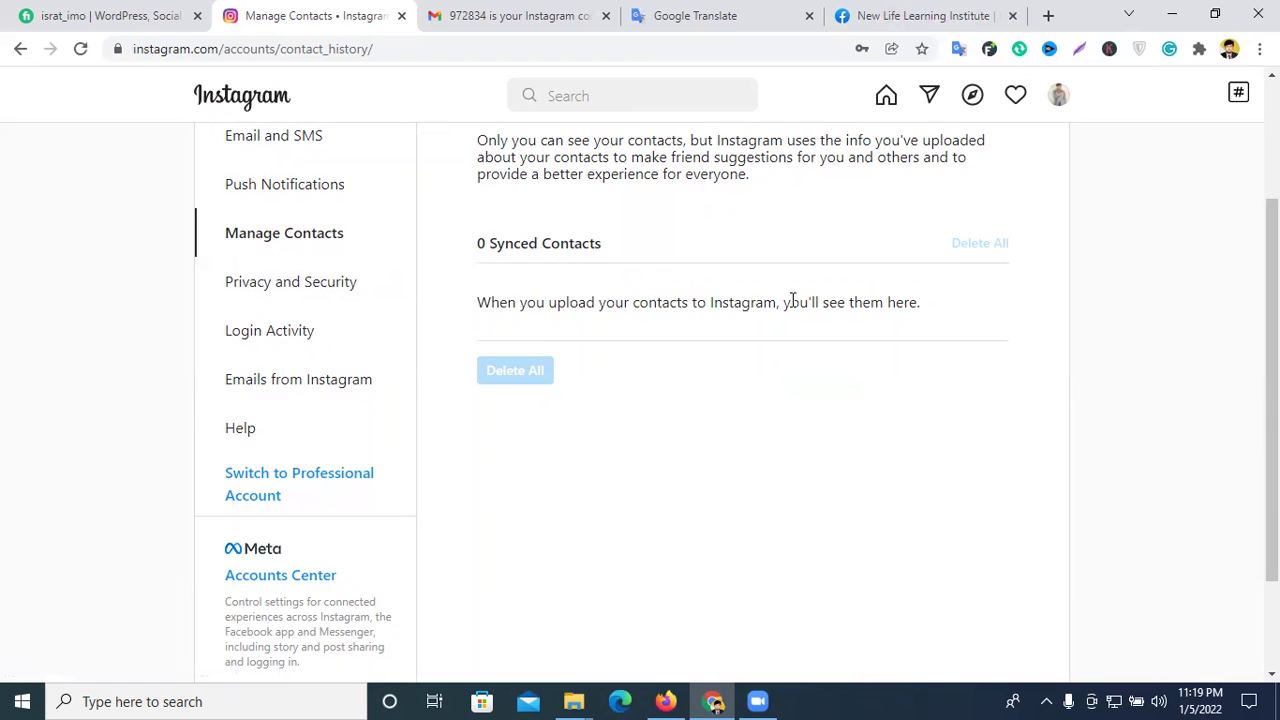
pyautogui.scroll(1, 791, 300)
pyautogui.scroll(-1, 500, 370)
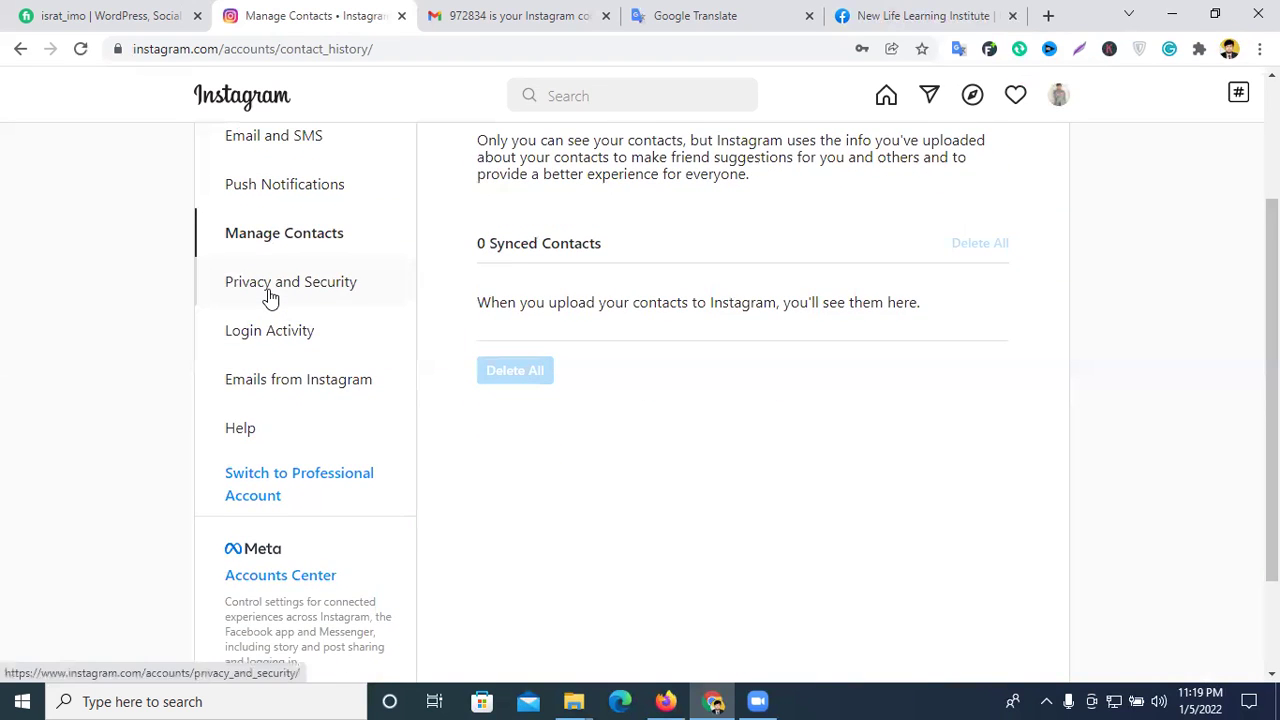
pyautogui.scroll(-1, 300, 290)
pyautogui.click(287, 200)
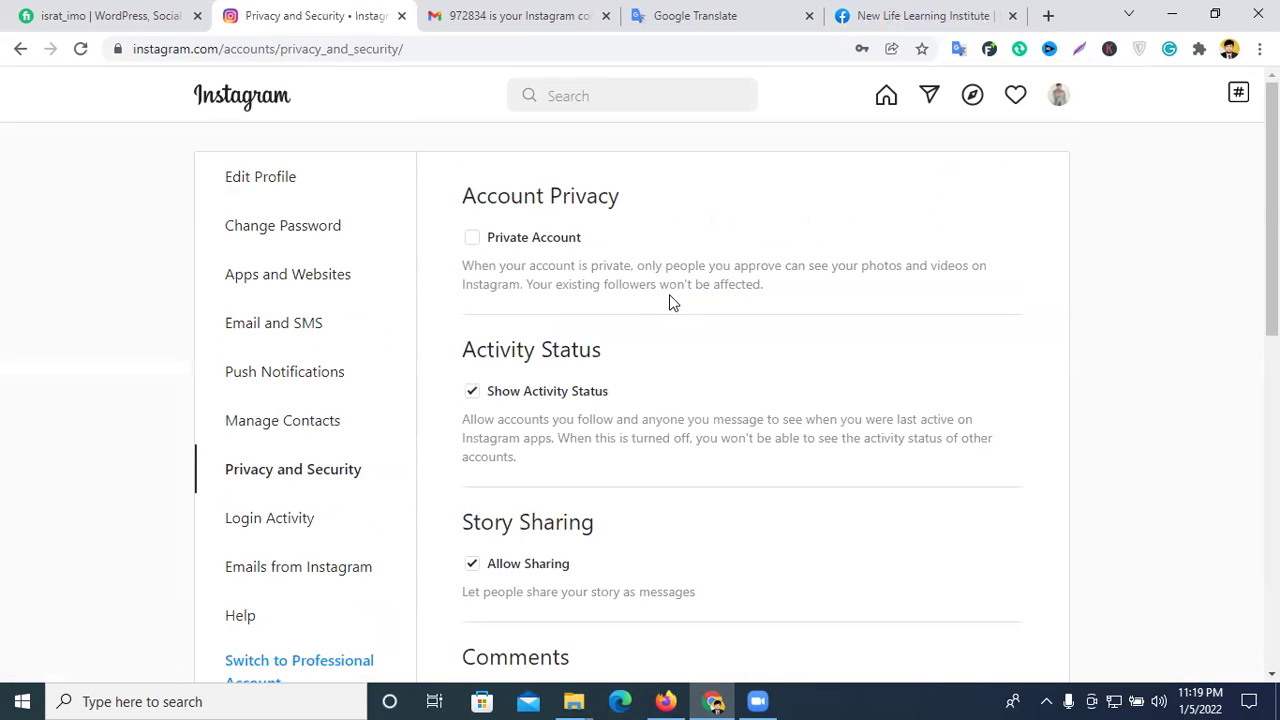
pyautogui.scroll(-1, 670, 297)
pyautogui.scroll(-4, 670, 300)
pyautogui.scroll(3, 671, 300)
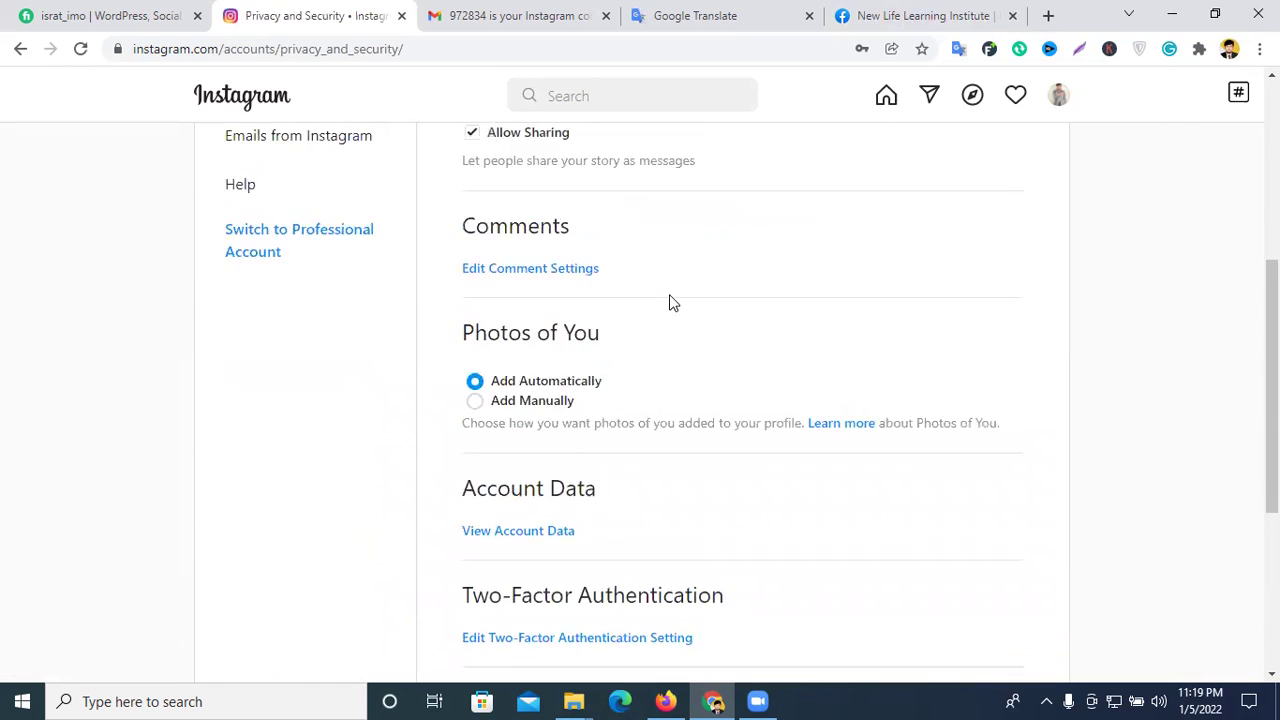
pyautogui.scroll(-5, 680, 302)
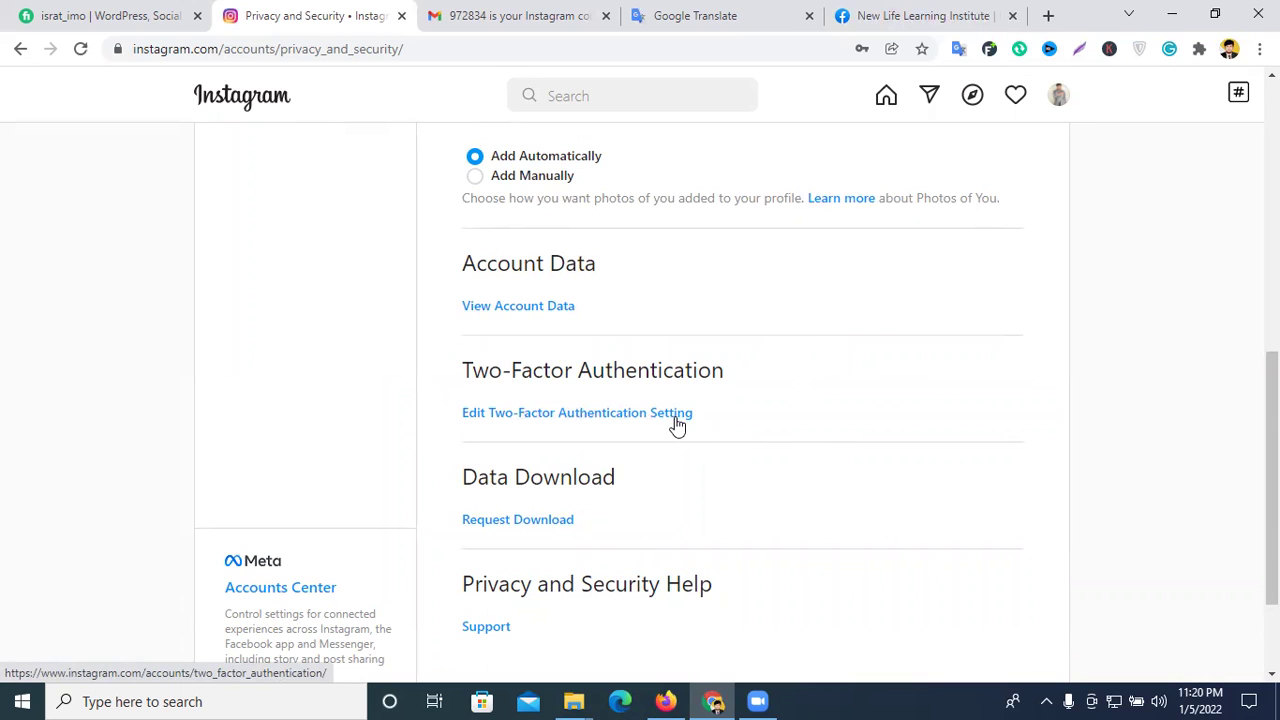
pyautogui.scroll(4, 600, 440)
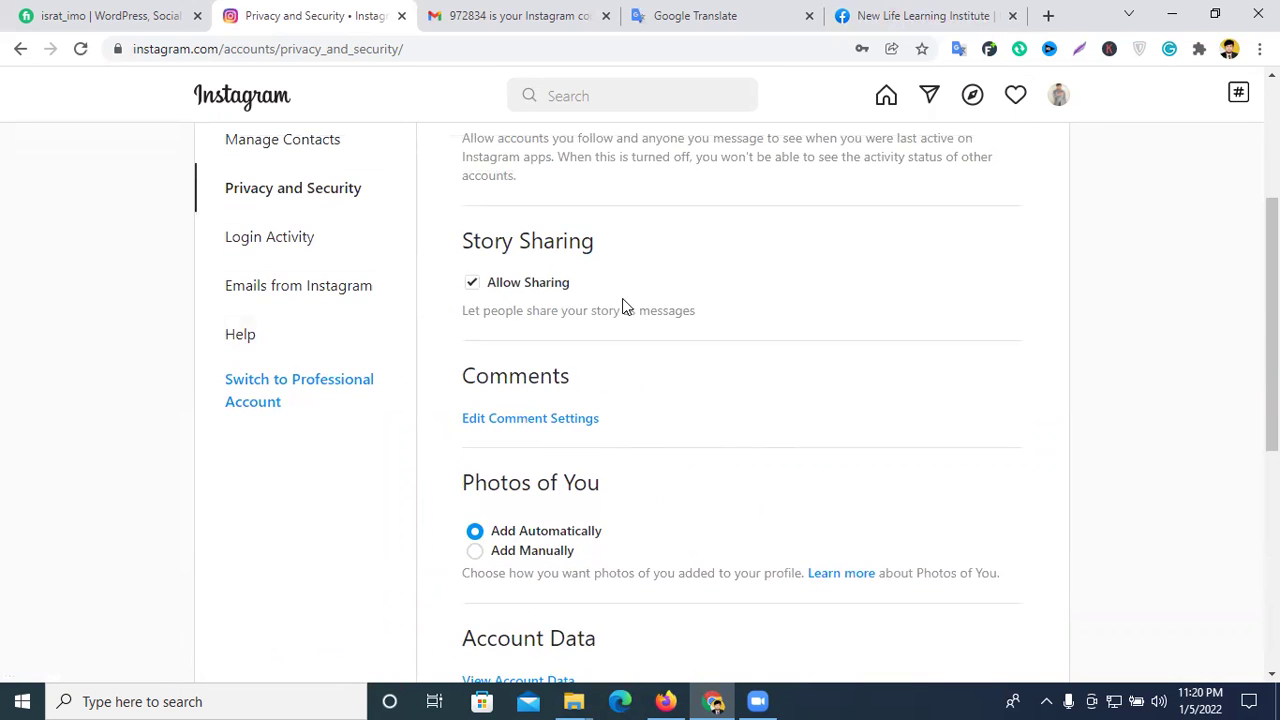
pyautogui.scroll(-5, 620, 310)
pyautogui.scroll(1, 605, 358)
pyautogui.scroll(7, 605, 358)
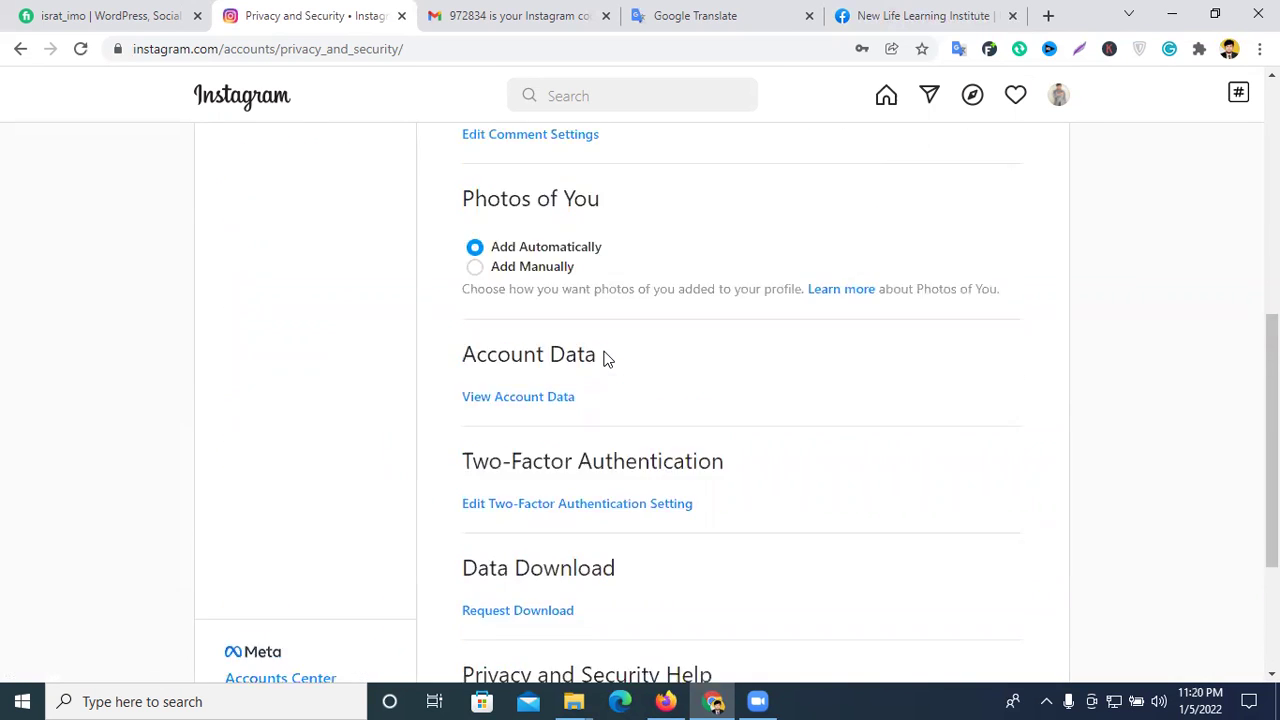
pyautogui.scroll(-1, 491, 374)
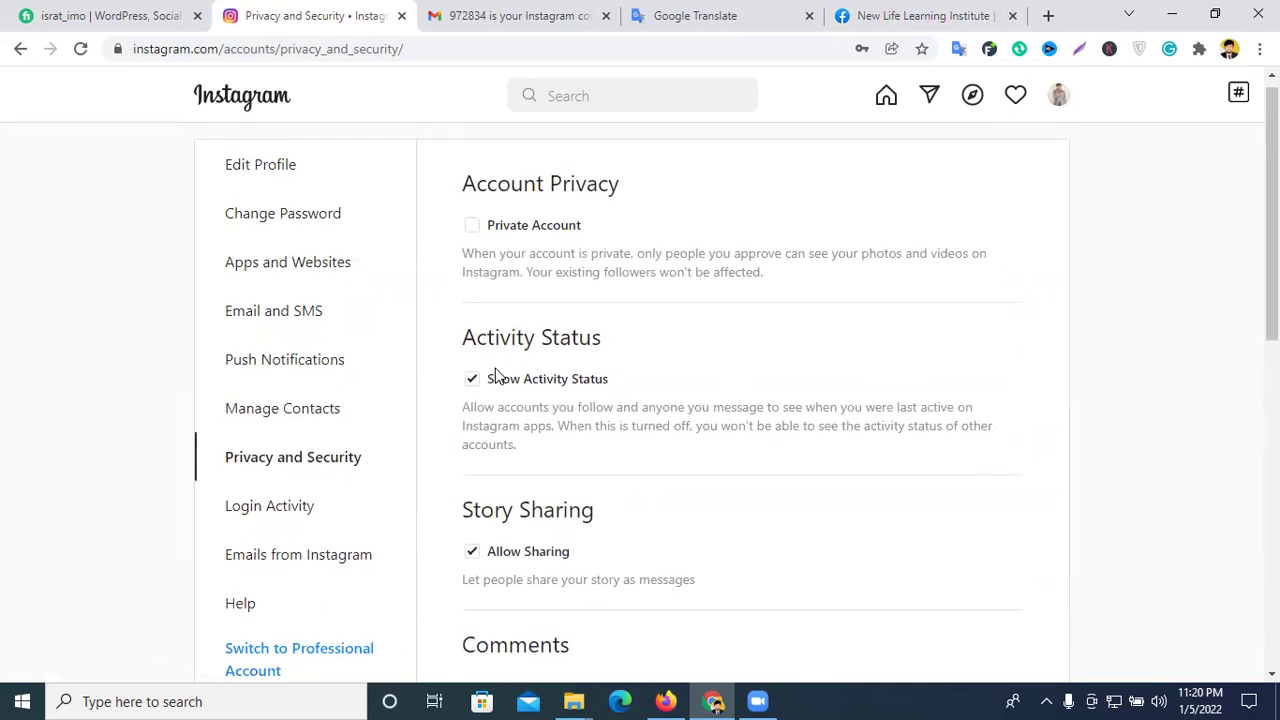
# - Review Login Activity and Emails from Instagram, ending on the Help page
pyautogui.click(266, 432)
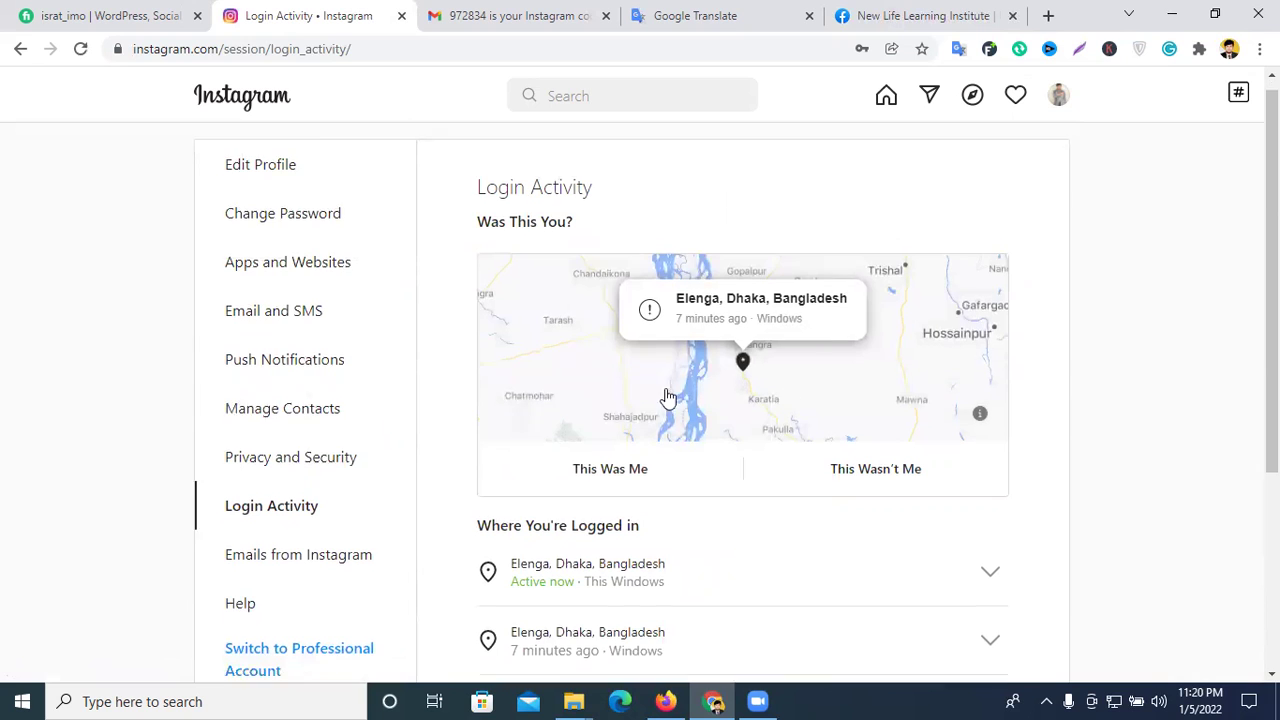
pyautogui.scroll(-3, 760, 390)
pyautogui.scroll(2, 852, 383)
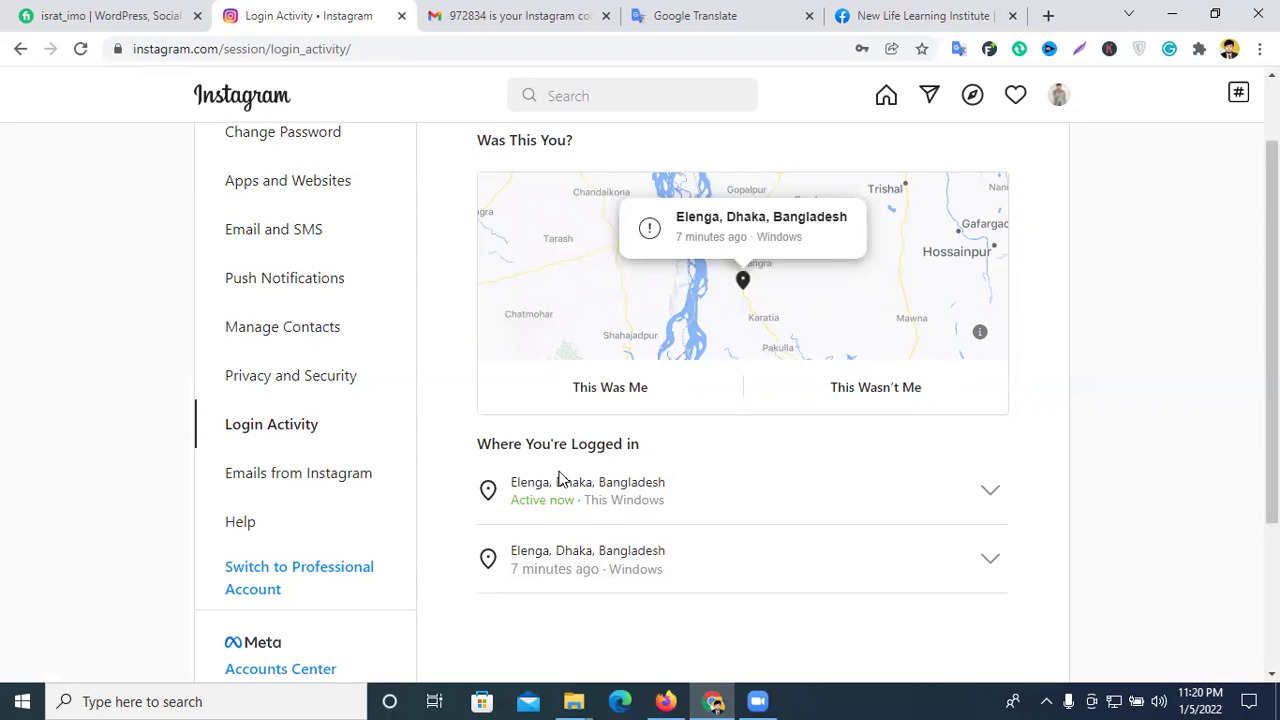
pyautogui.scroll(-1, 600, 500)
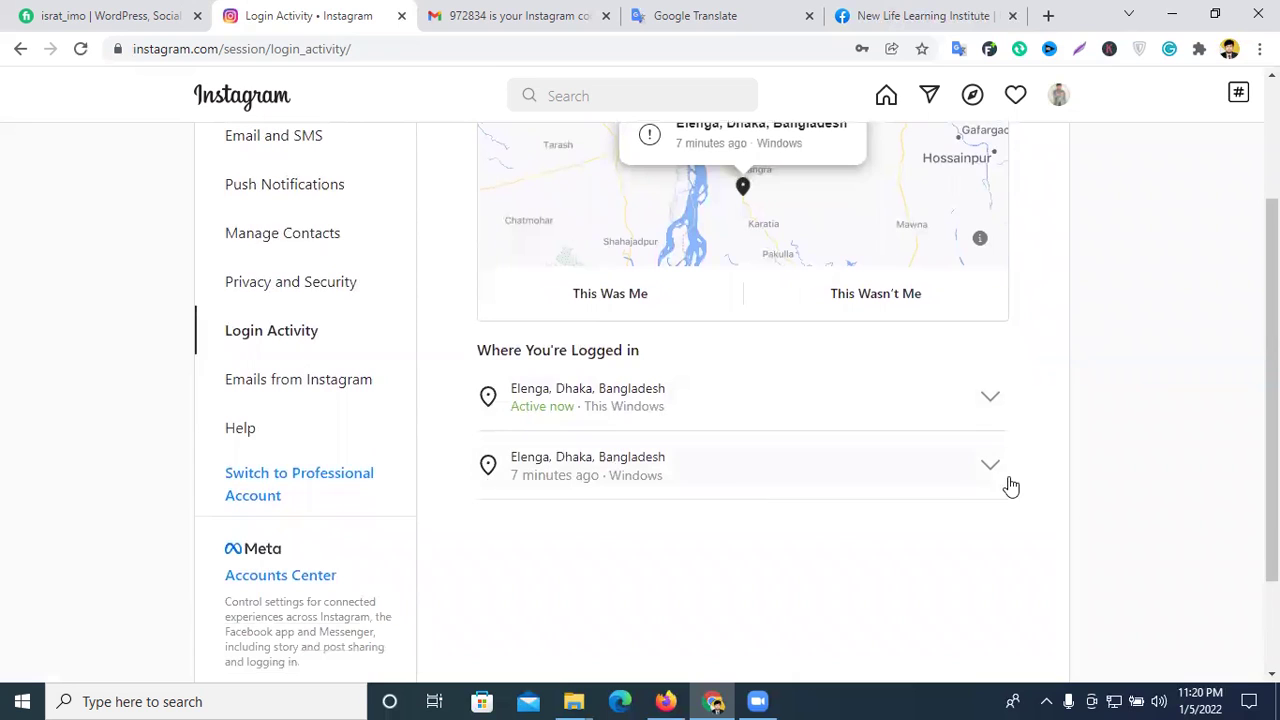
pyautogui.scroll(1, 803, 314)
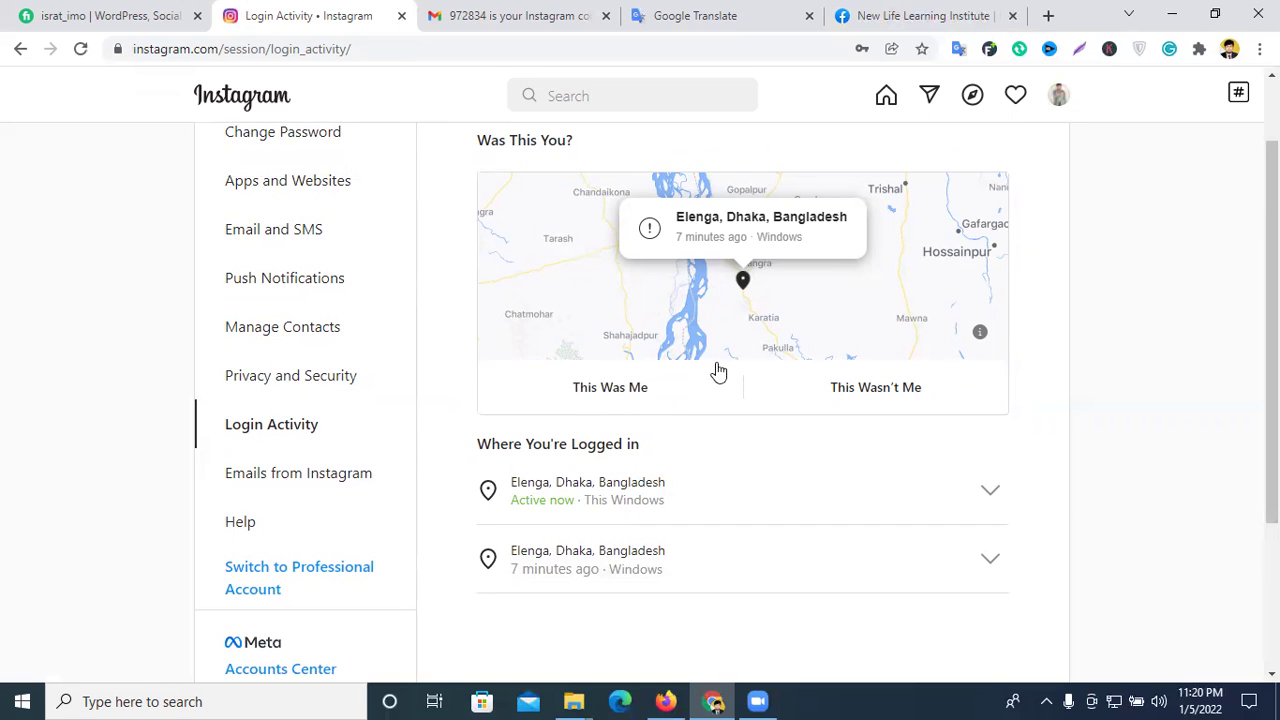
pyautogui.scroll(-1, 378, 400)
pyautogui.click(278, 398)
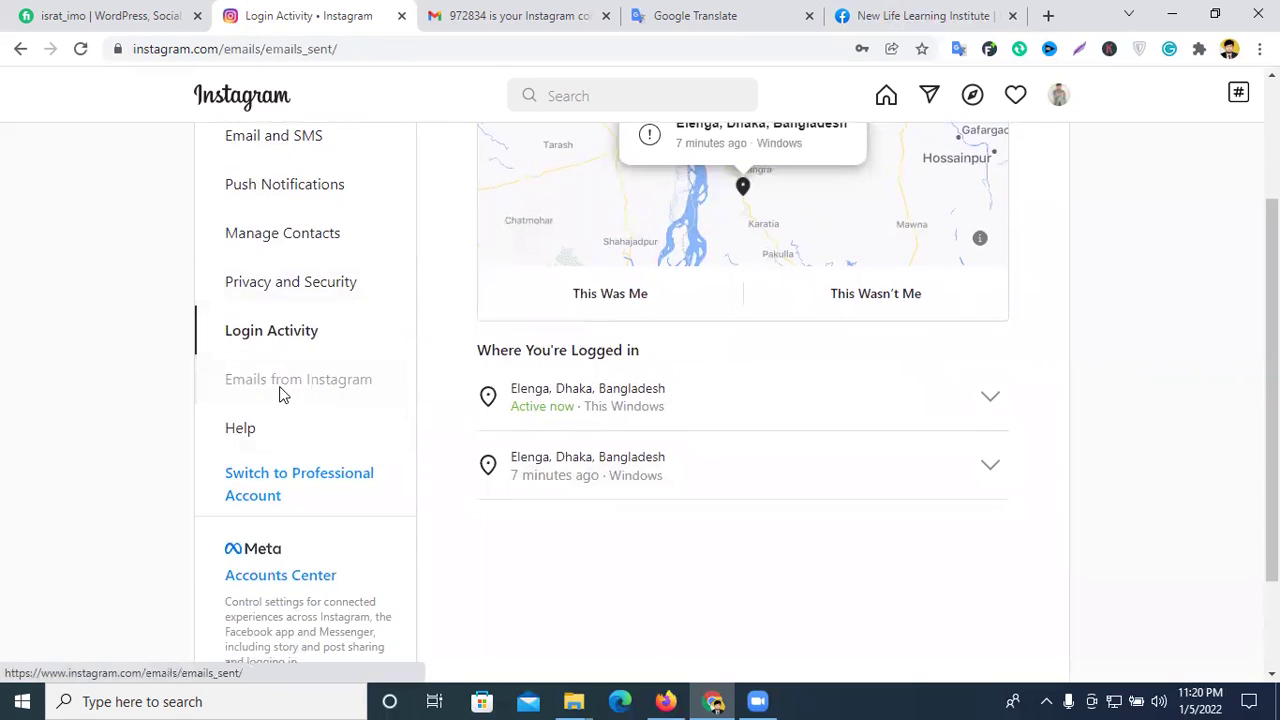
pyautogui.scroll(-3, 800, 340)
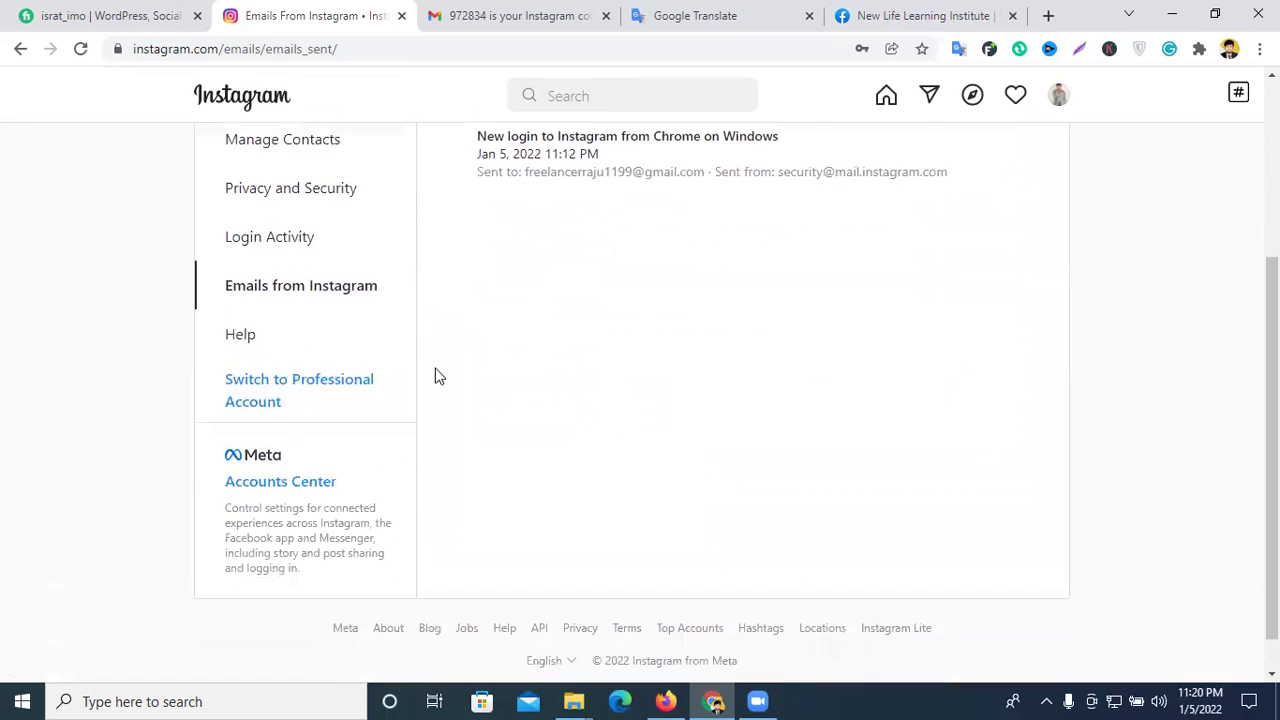
pyautogui.click(247, 332)
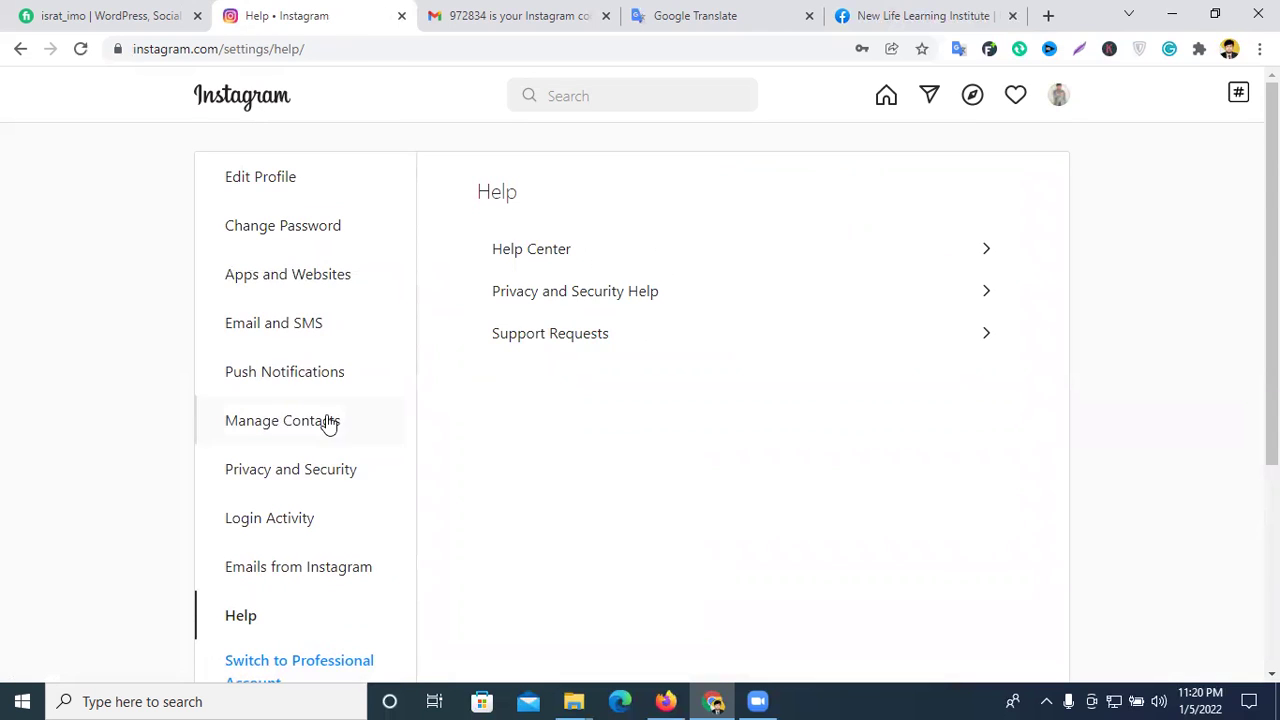
pyautogui.scroll(-2, 300, 470)
# - Start the professional-account switch and choose Business as the account type
pyautogui.click(258, 485)
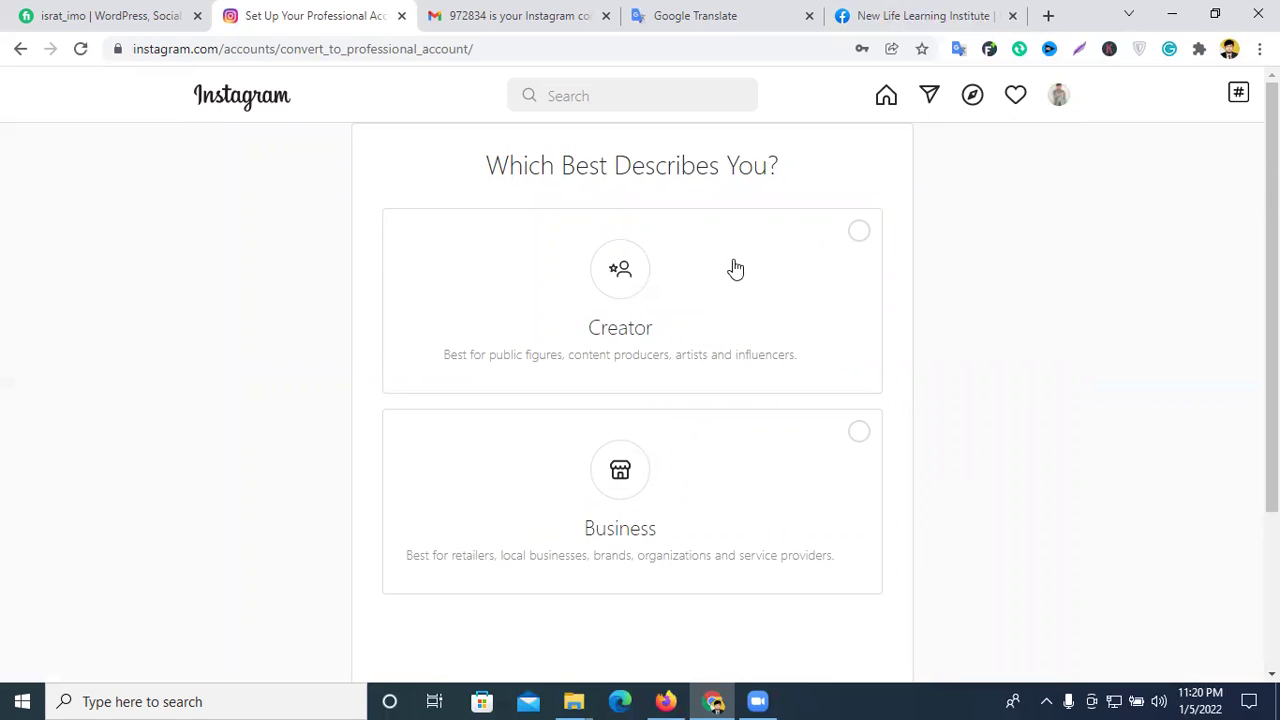
pyautogui.scroll(-2, 672, 326)
pyautogui.scroll(2, 680, 328)
pyautogui.click(790, 436)
pyautogui.scroll(-2, 657, 434)
pyautogui.click(858, 566)
# - Choose Personal blog as the business category and confirm it
pyautogui.scroll(2, 725, 492)
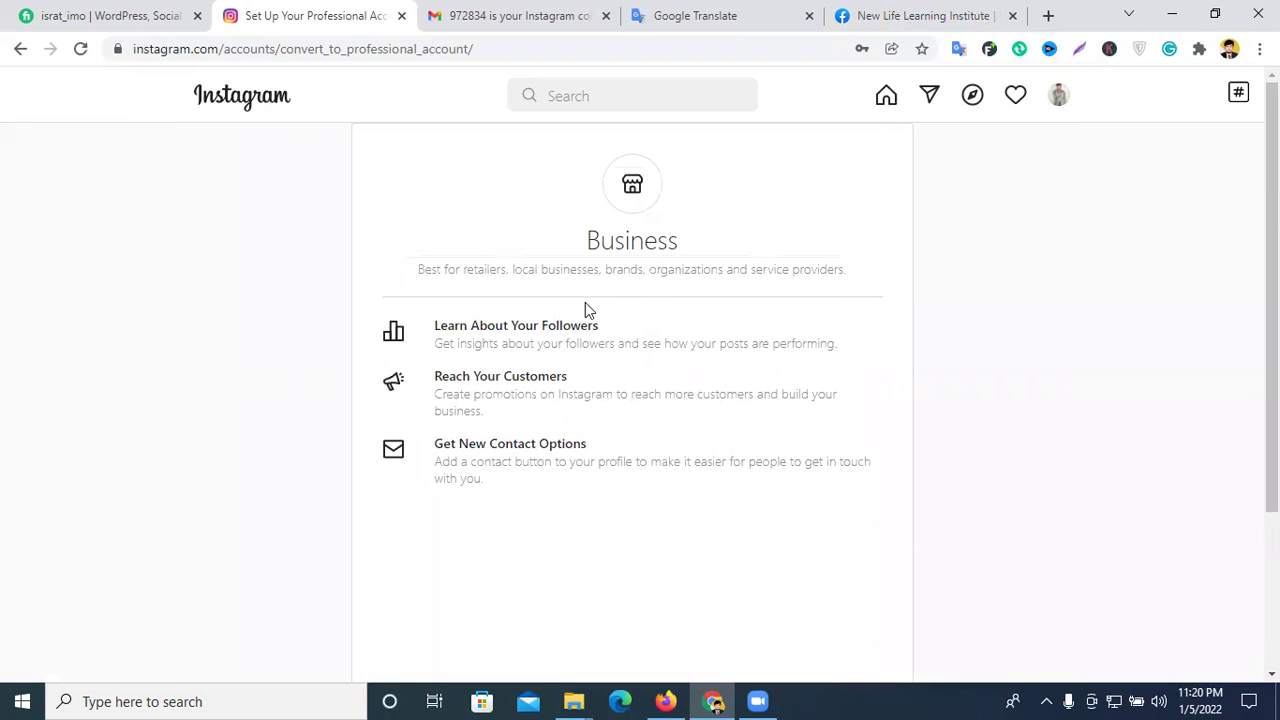
pyautogui.scroll(-2, 587, 310)
pyautogui.click(865, 526)
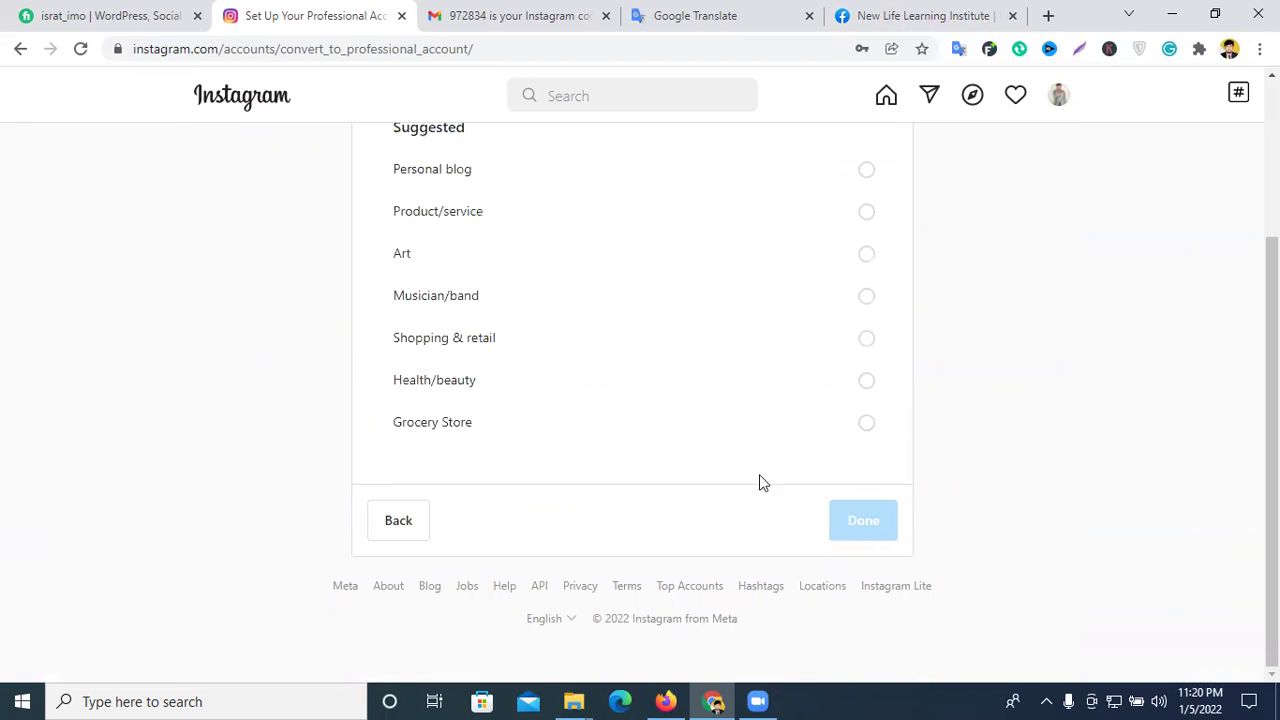
pyautogui.scroll(1, 760, 482)
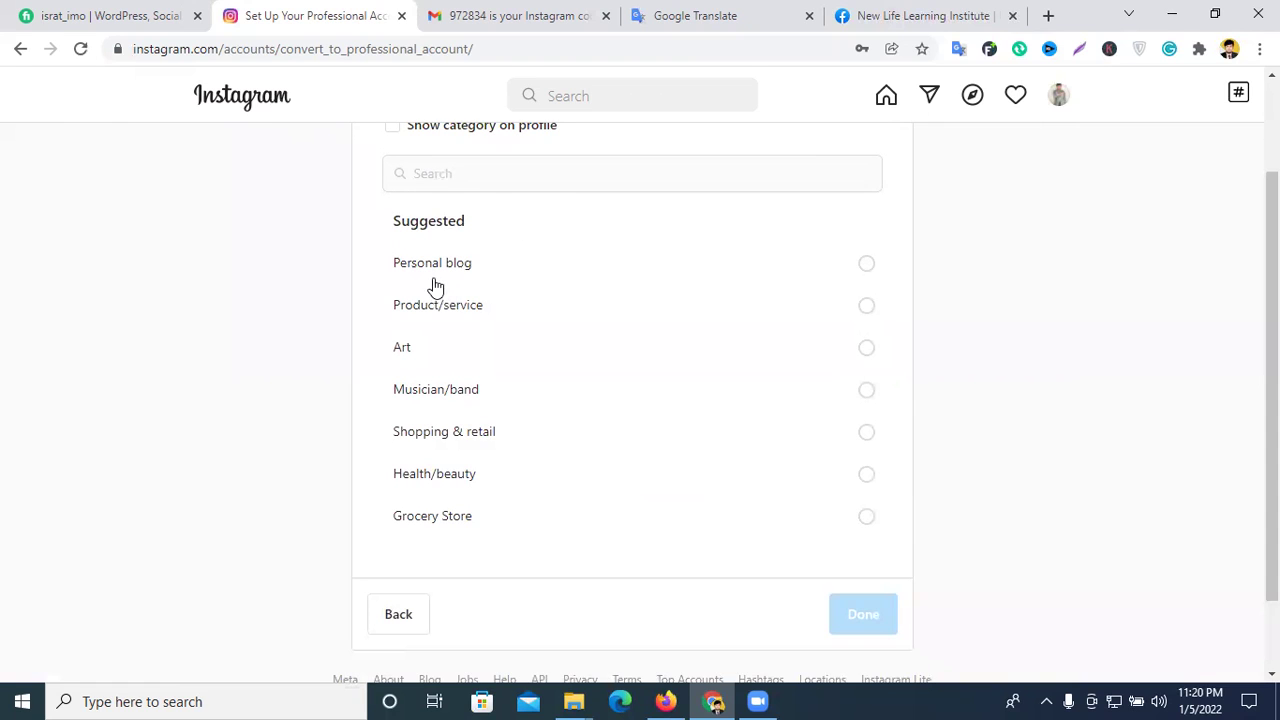
pyautogui.click(483, 277)
pyautogui.scroll(-1, 657, 343)
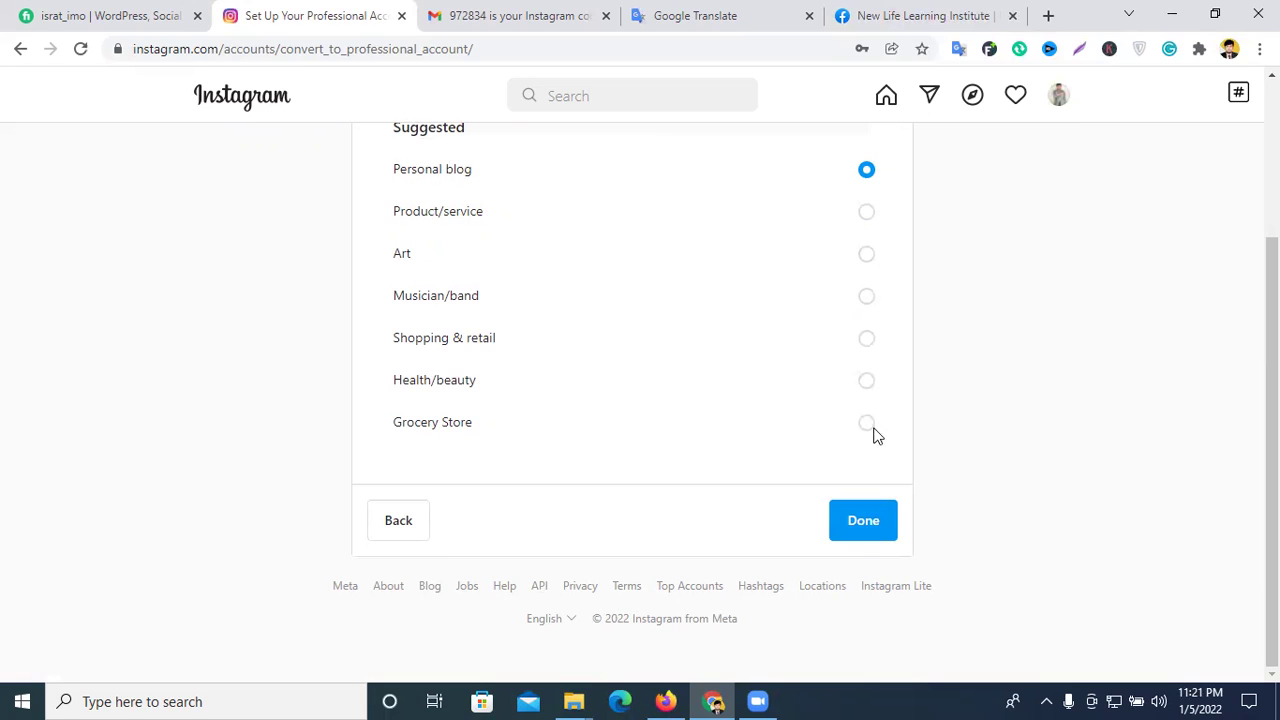
pyautogui.click(866, 521)
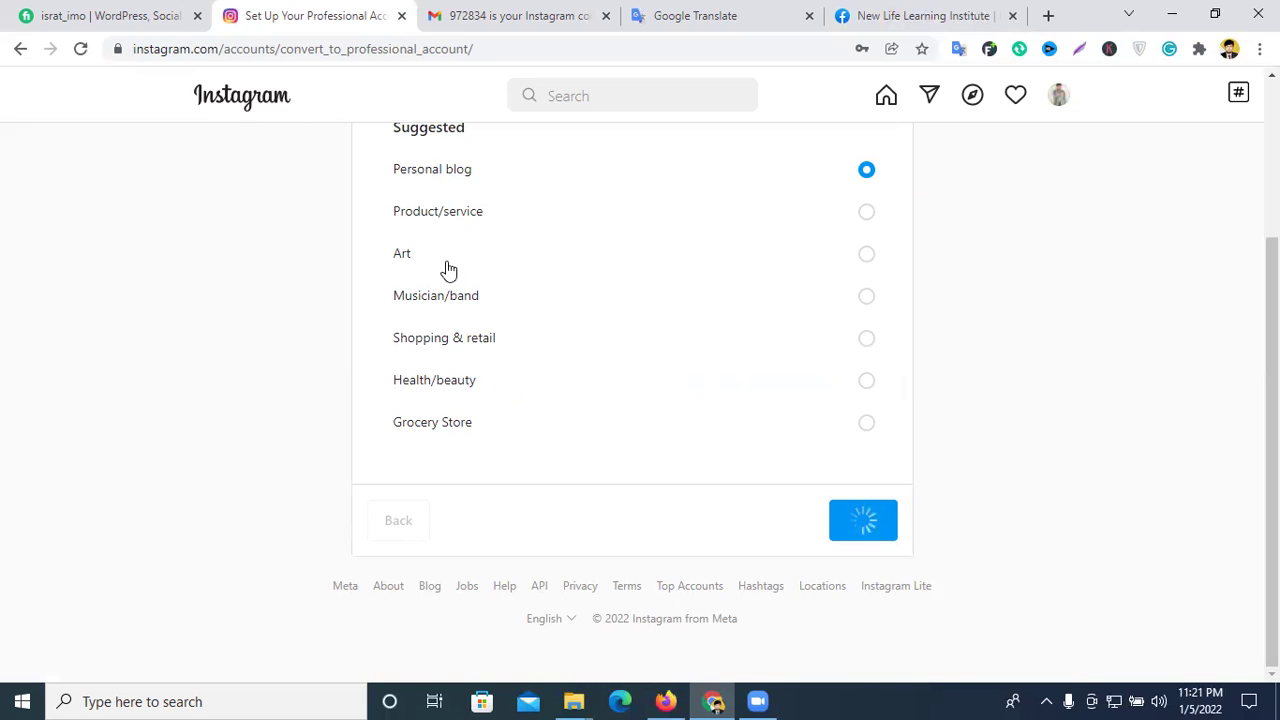
# - Enter the business phone number in the contact form
pyautogui.click(537, 249)
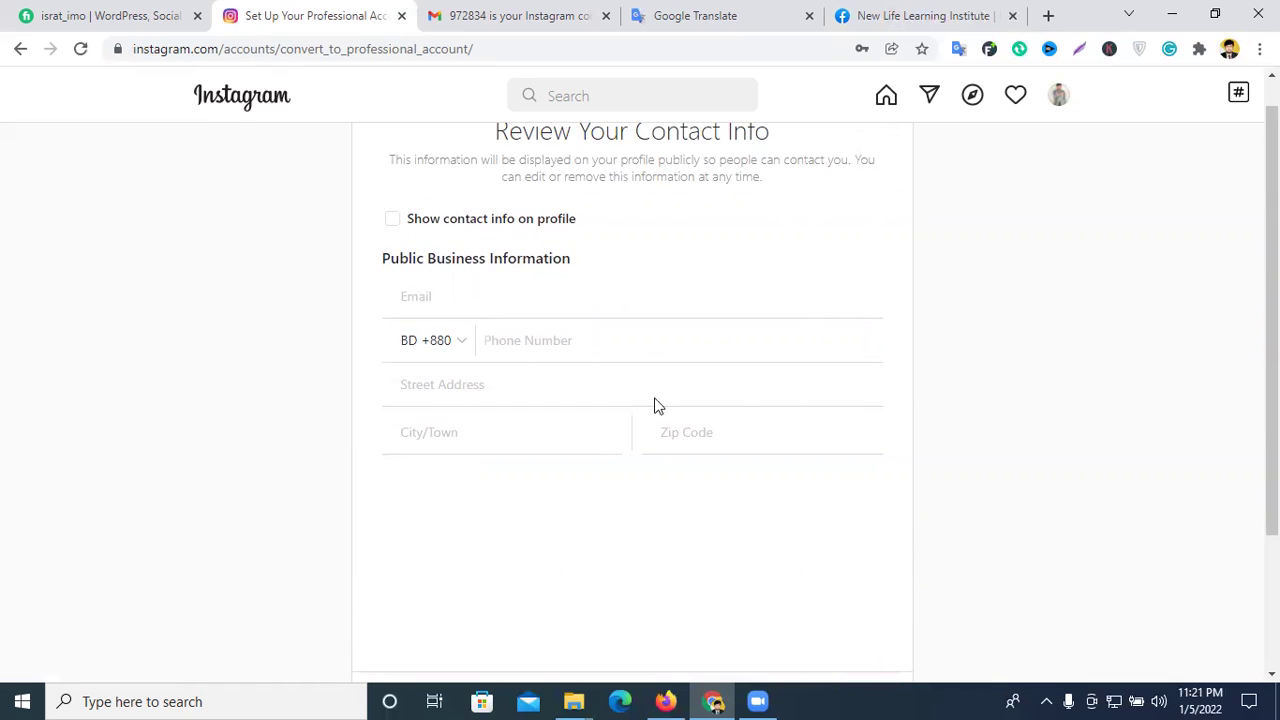
pyautogui.click(392, 220)
pyautogui.click(528, 345)
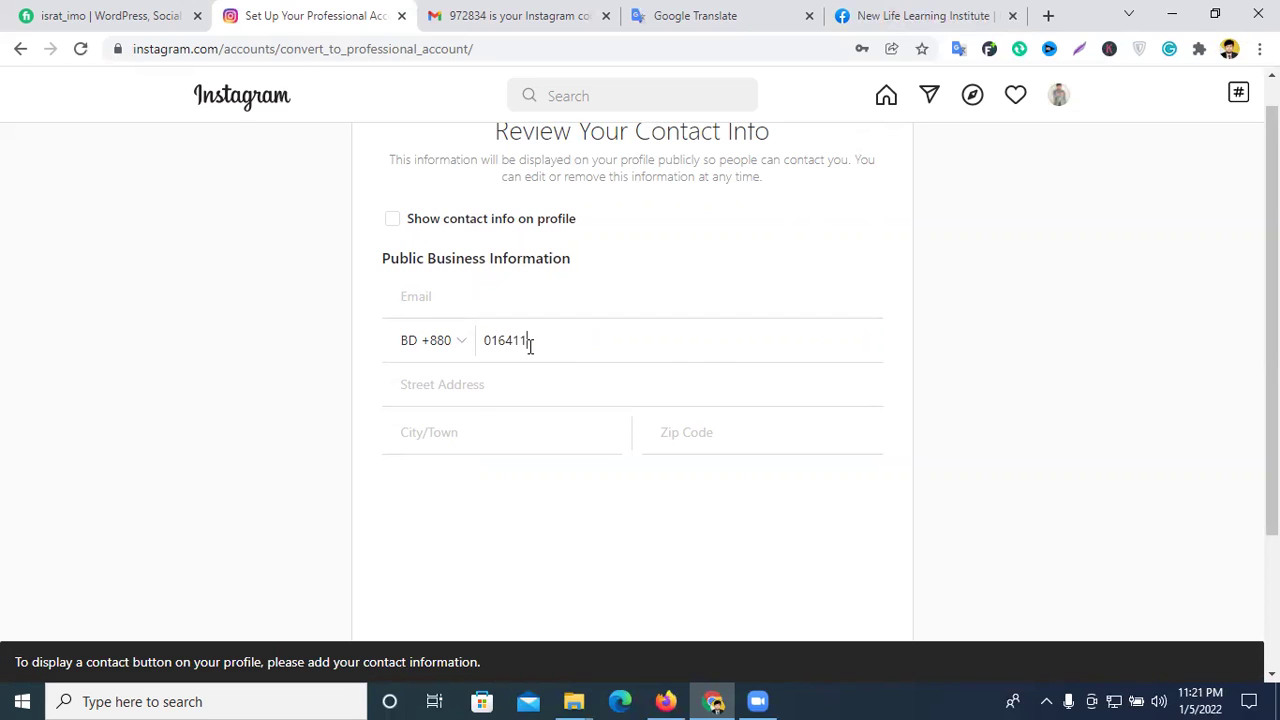
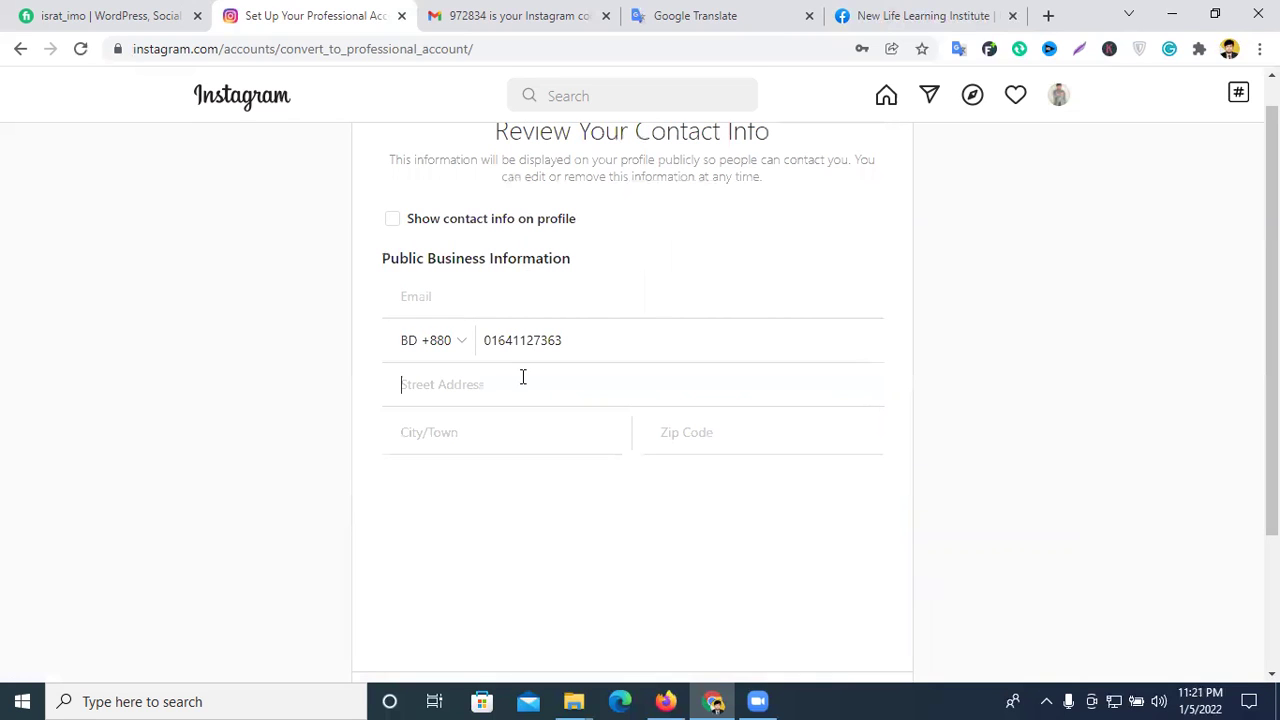
# - Fill in the street address with a spell-corrected place name, reuse it as the city, and start the zip code
pyautogui.click(522, 376)
pyautogui.write('tangail')
pyautogui.rightClick(434, 377)
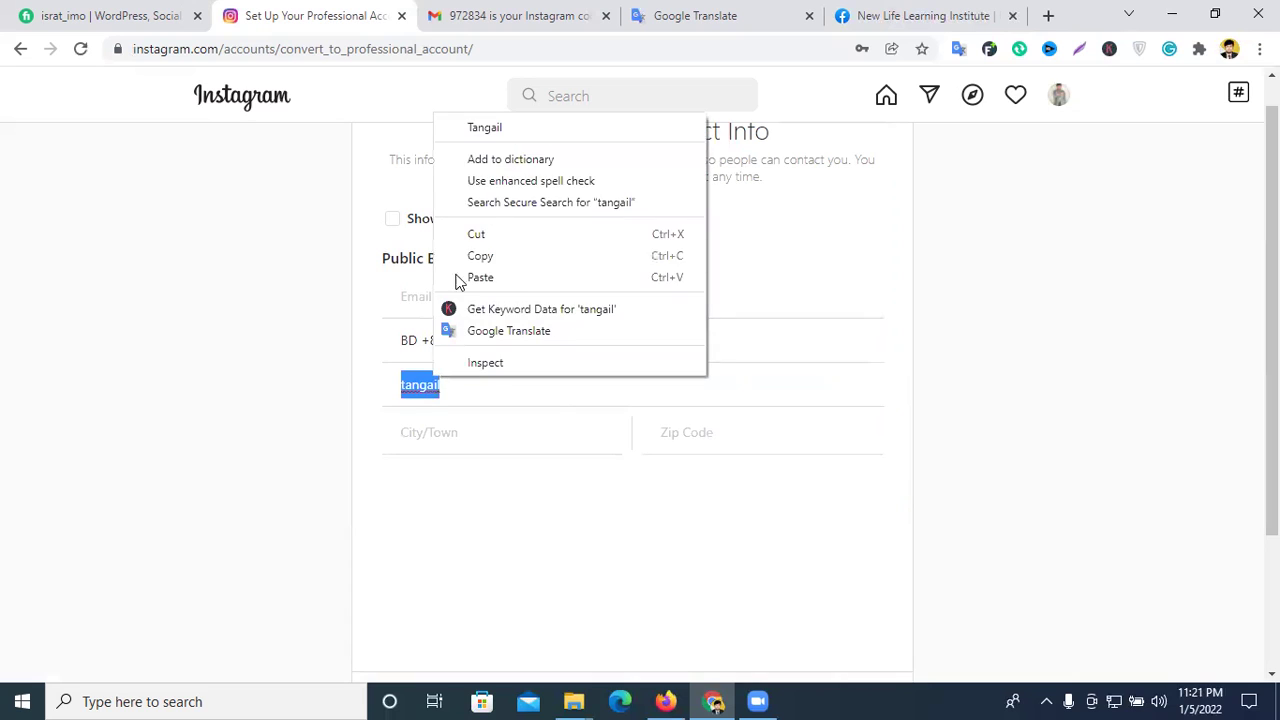
pyautogui.click(485, 128)
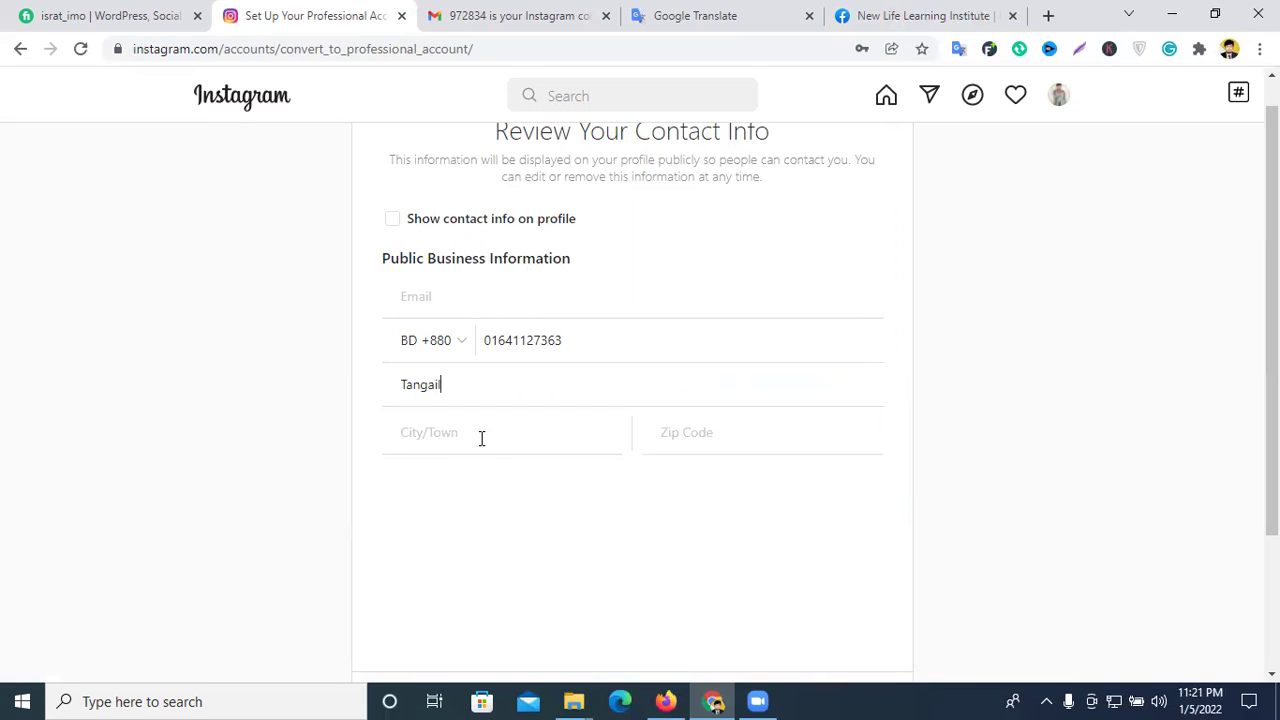
pyautogui.doubleClick(421, 386)
pyautogui.hotkey('ctrl', 'c')
pyautogui.click(426, 432)
pyautogui.hotkey('ctrl', 'v')
pyautogui.write('1')
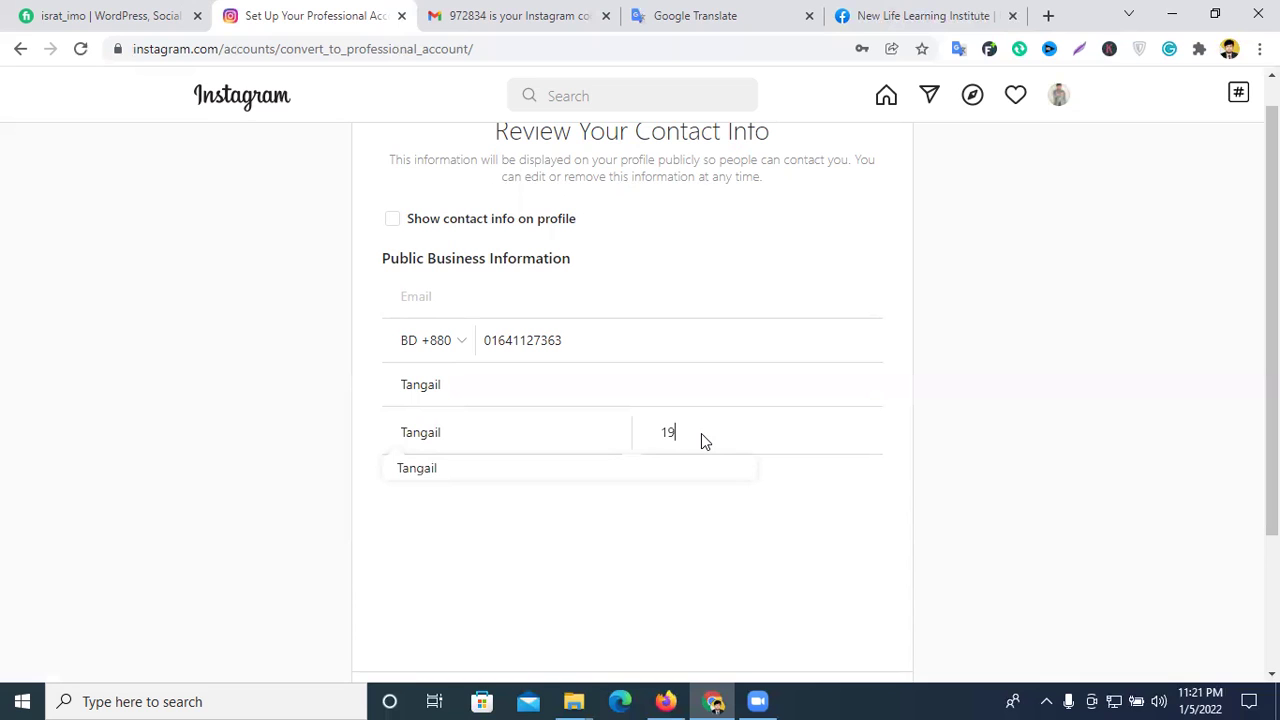
# - Save the contact information
pyautogui.scroll(-2, 701, 433)
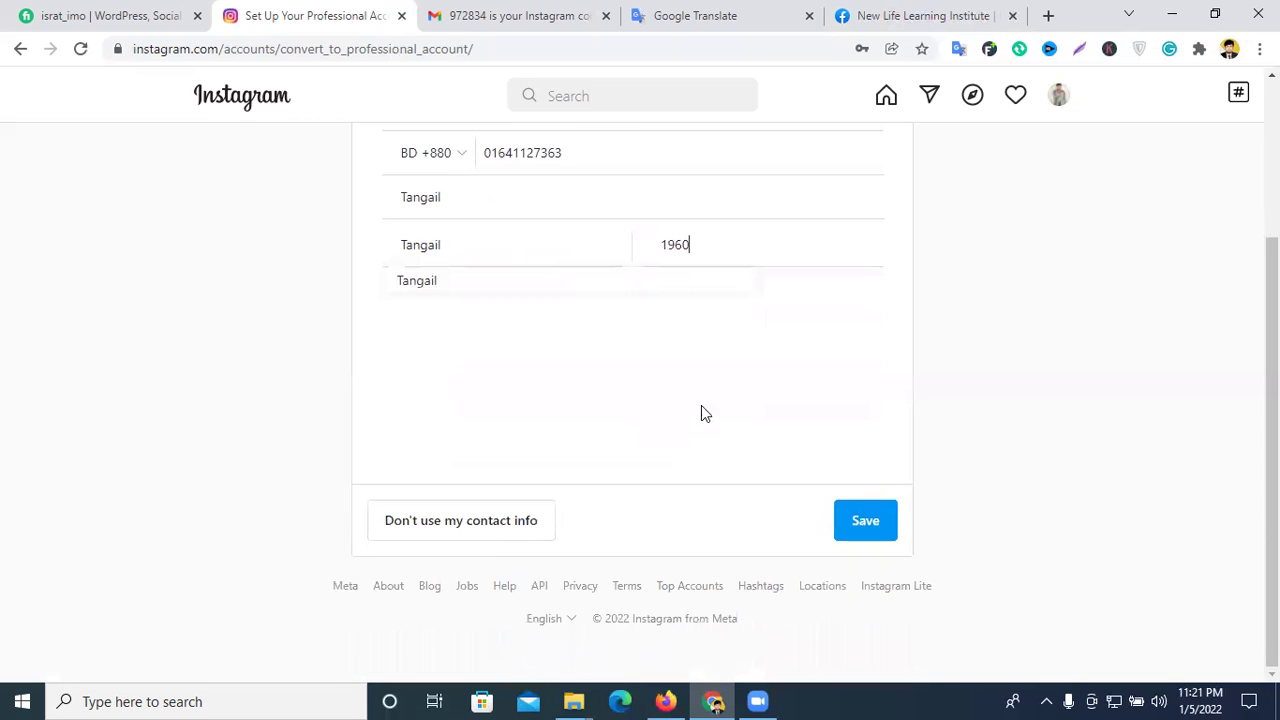
pyautogui.scroll(2, 877, 463)
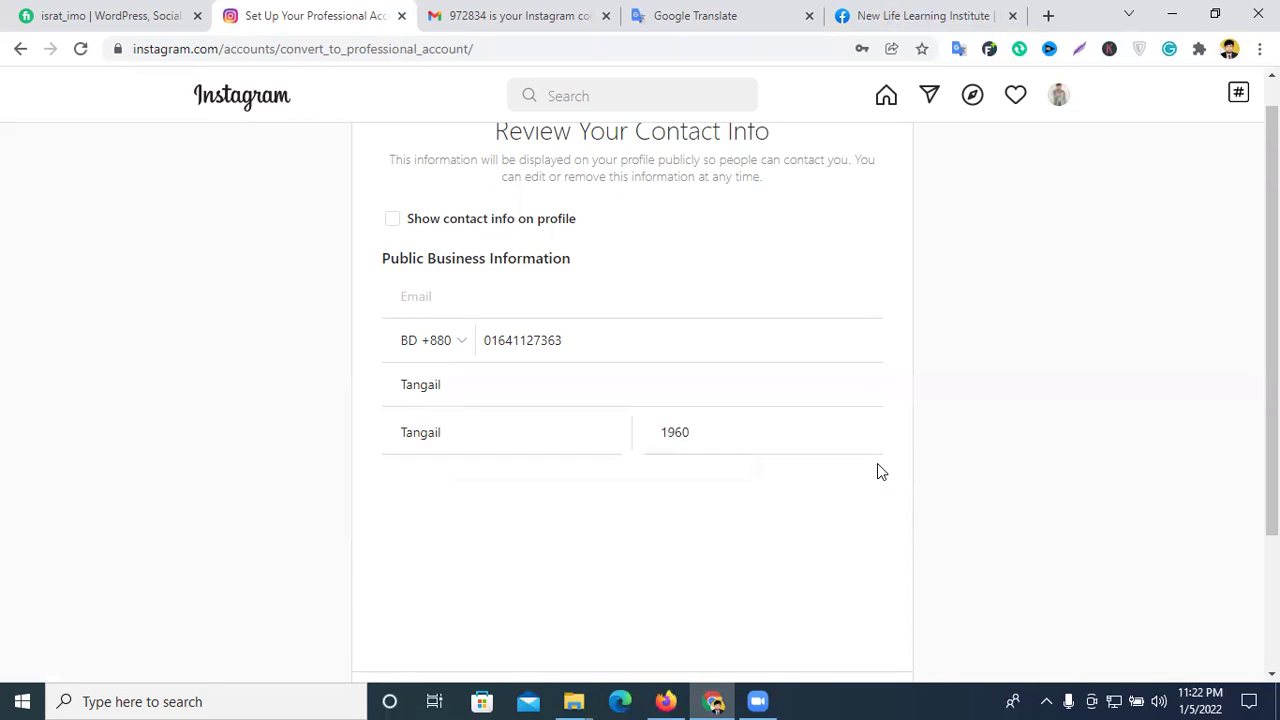
pyautogui.scroll(-2, 877, 463)
pyautogui.click(866, 525)
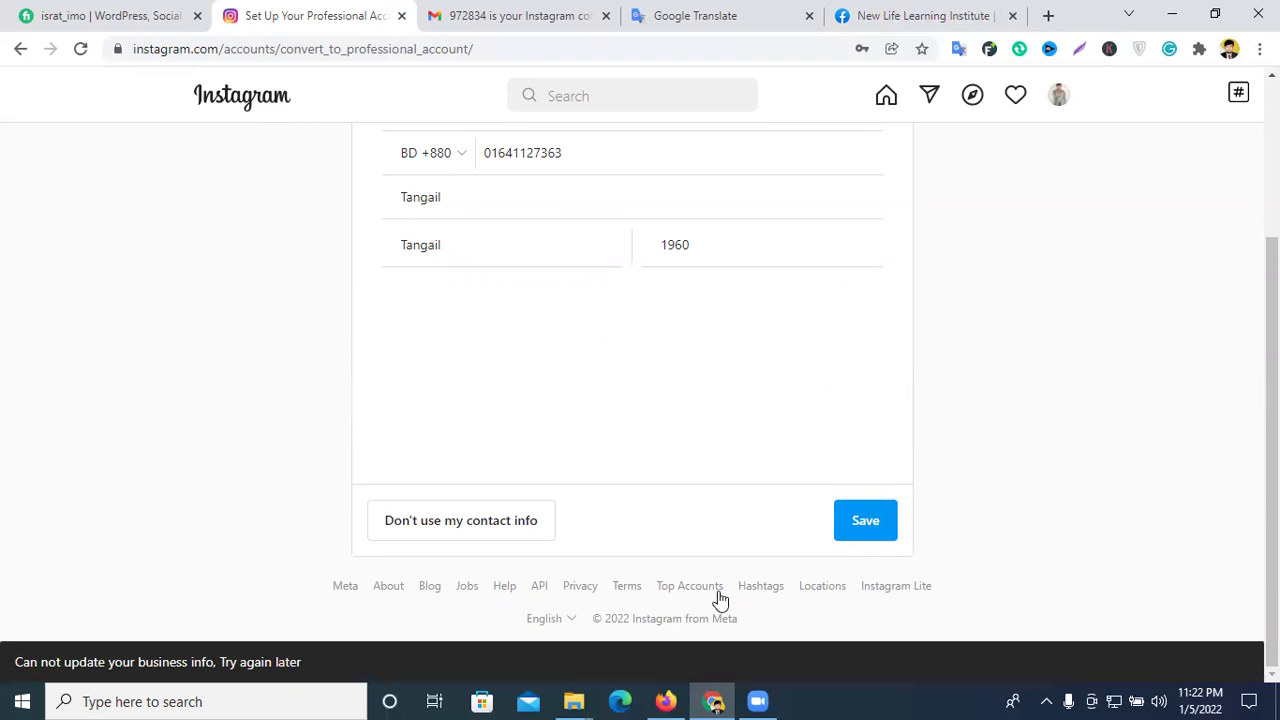
pyautogui.click(228, 686)
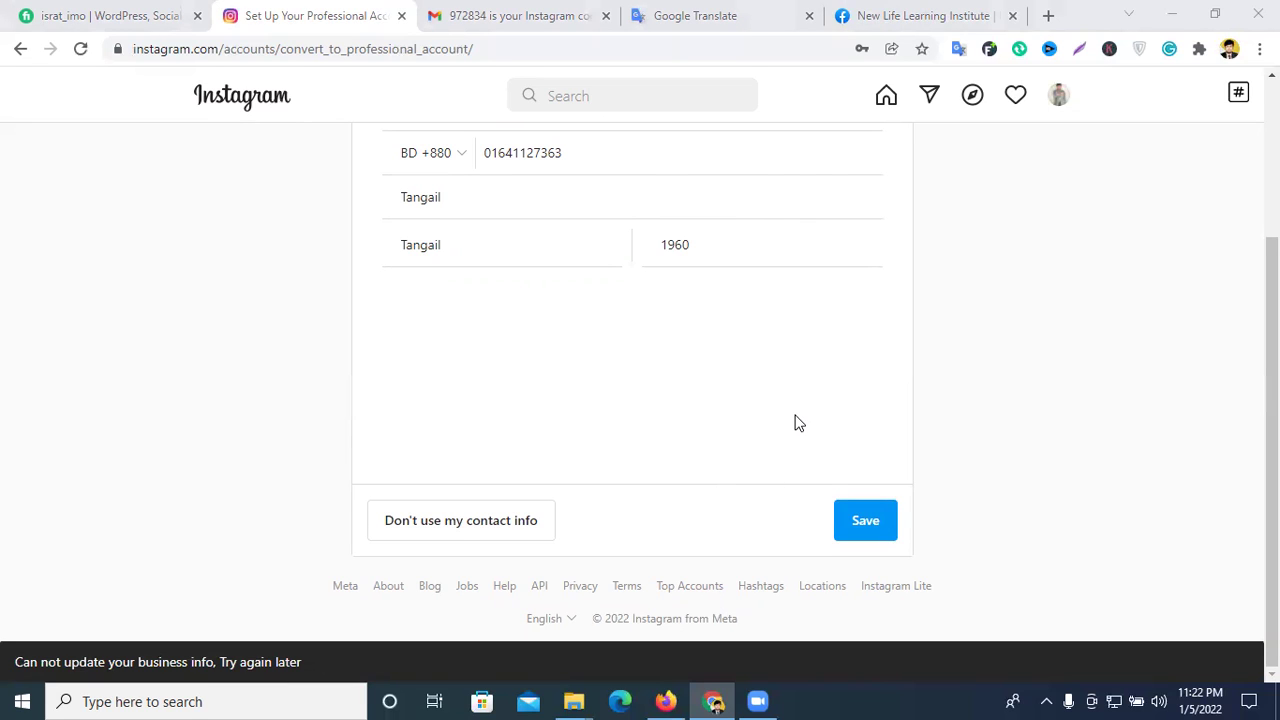
# - Remove the phone number's leading 0, replace the street address, and resubmit
pyautogui.scroll(2, 463, 413)
pyautogui.doubleClick(466, 390)
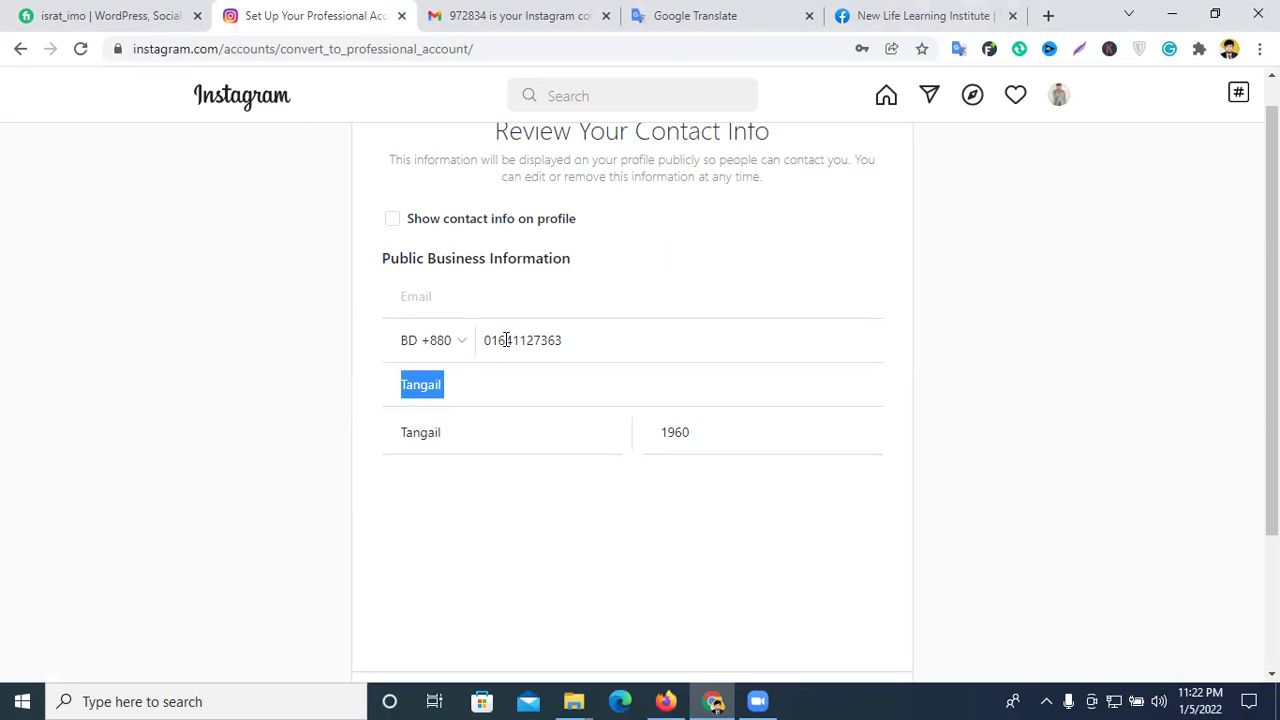
pyautogui.click(491, 341)
pyautogui.press('BackSpace')
pyautogui.click(457, 440)
pyautogui.doubleClick(452, 388)
pyautogui.write('Bhuapur')
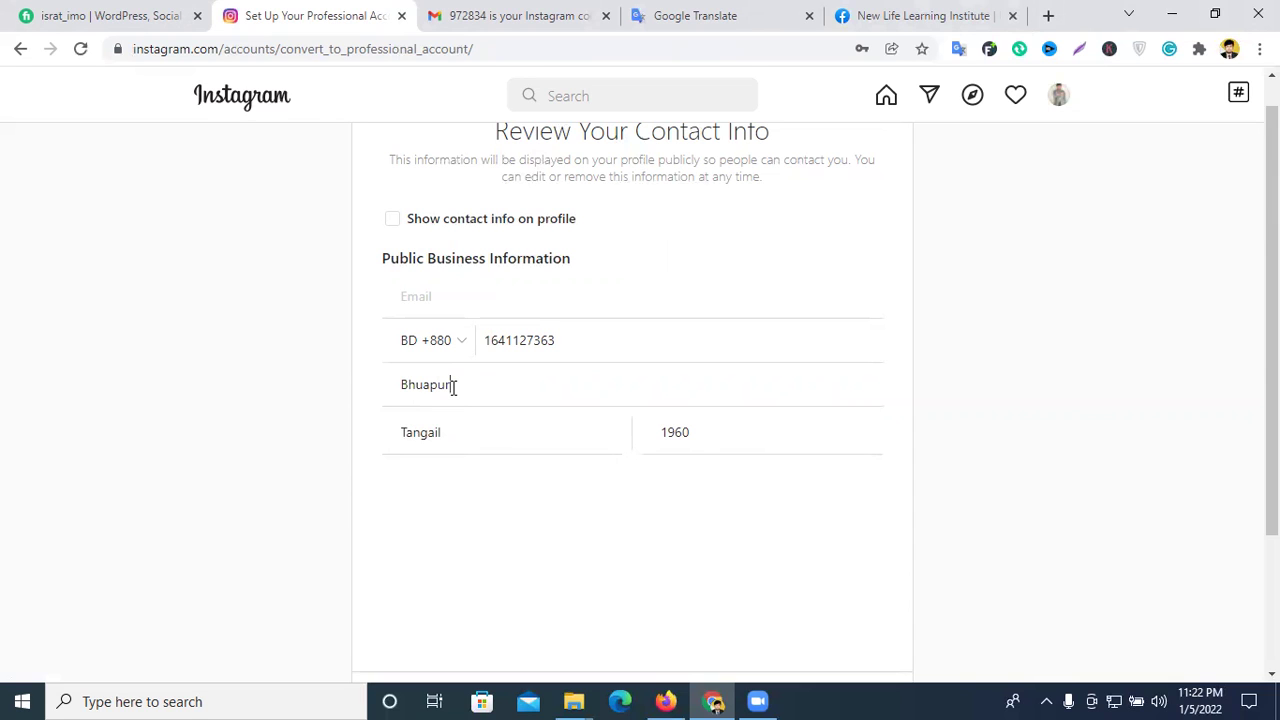
pyautogui.scroll(-2, 809, 331)
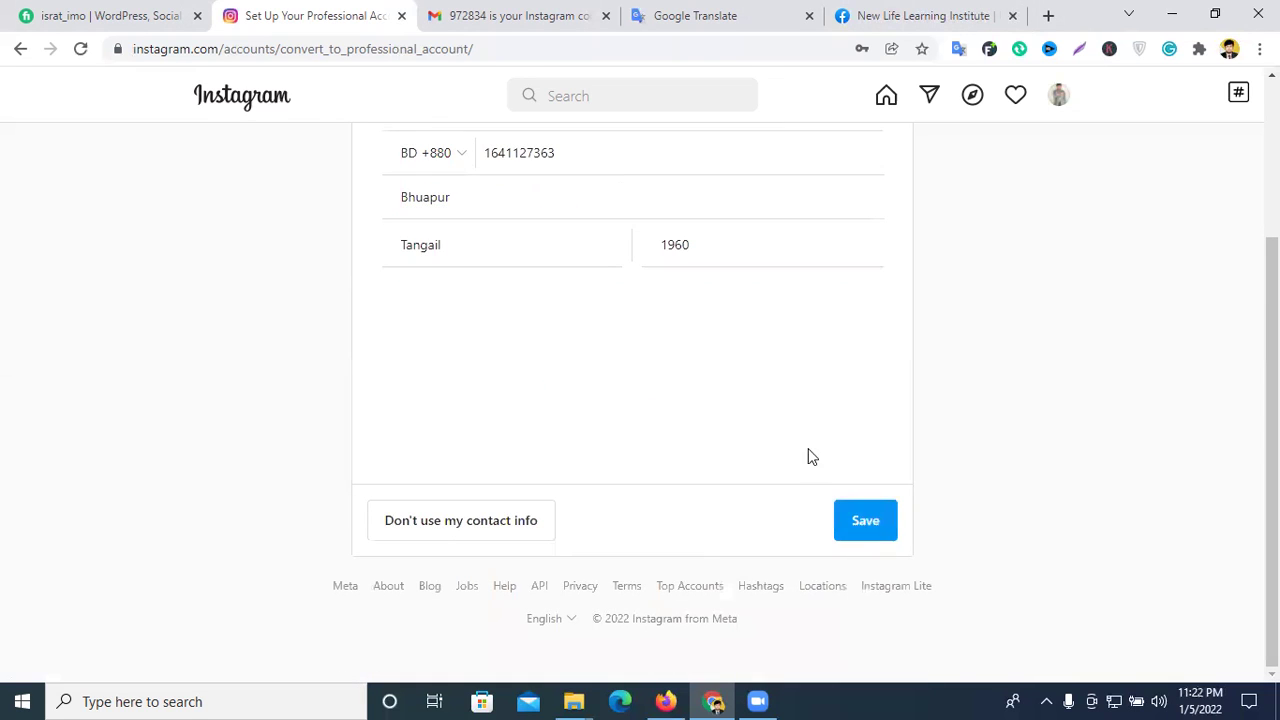
pyautogui.press('Return')
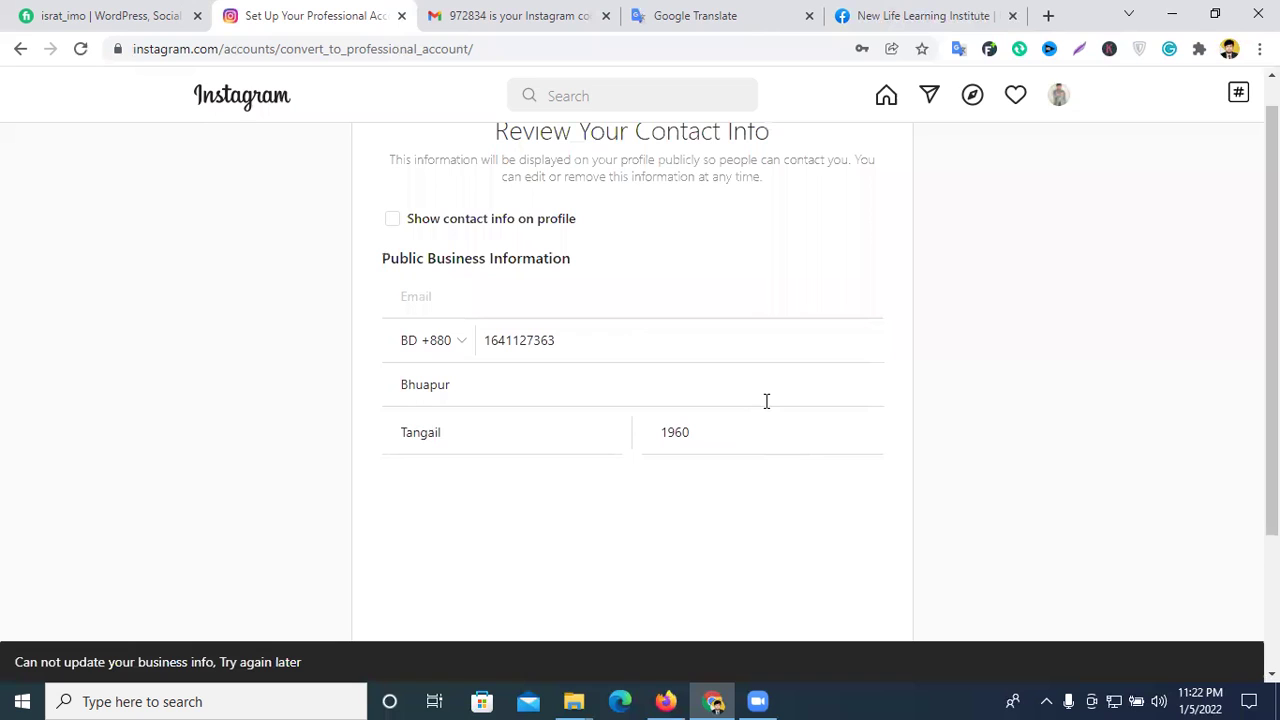
# - Turn on Show contact info on profile and save again
pyautogui.click(391, 255)
pyautogui.scroll(-2, 680, 316)
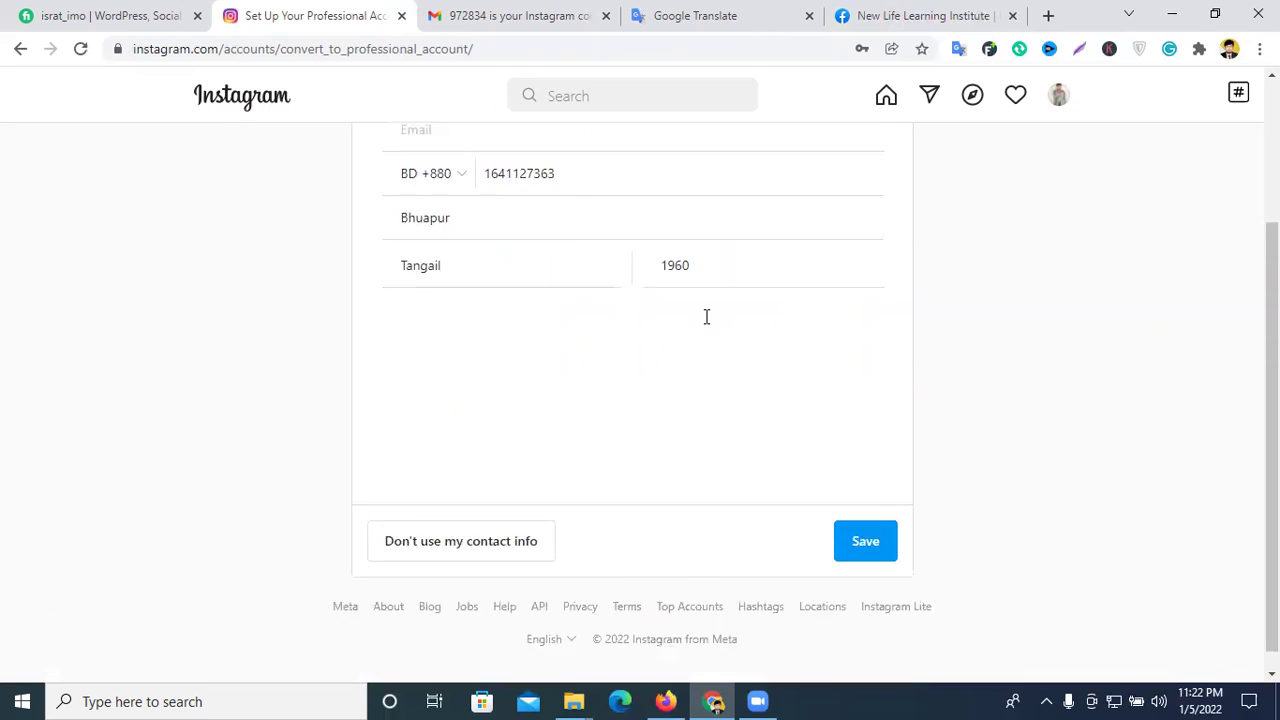
pyautogui.click(866, 521)
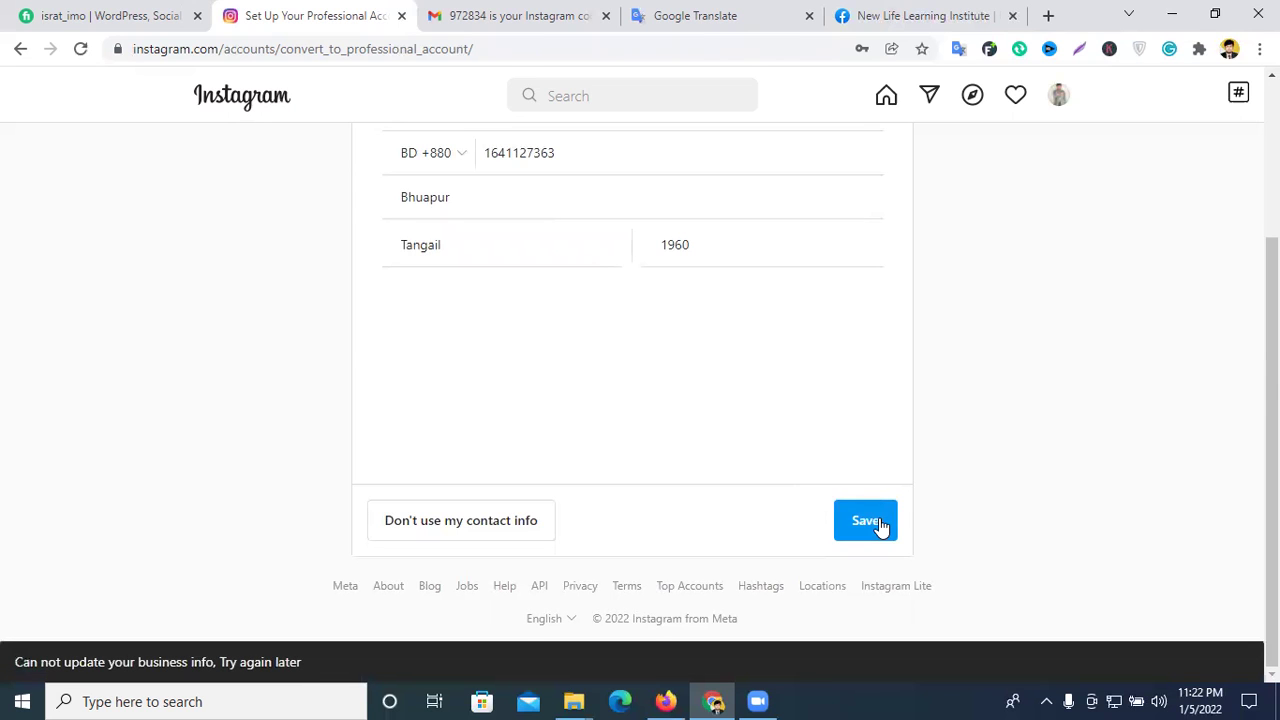
pyautogui.scroll(2, 857, 467)
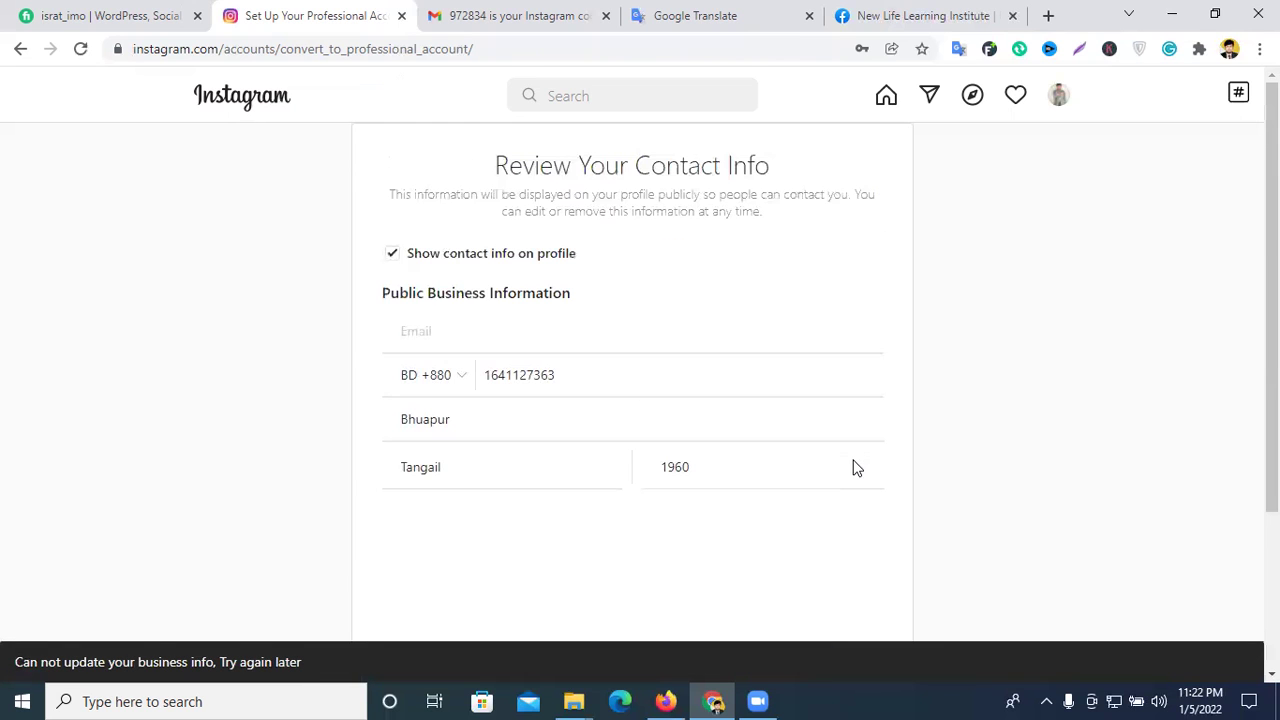
pyautogui.scroll(-2, 523, 309)
pyautogui.scroll(2, 522, 309)
# - Copy the Google account e-mail address from Gmail for the Email field
pyautogui.click(468, 295)
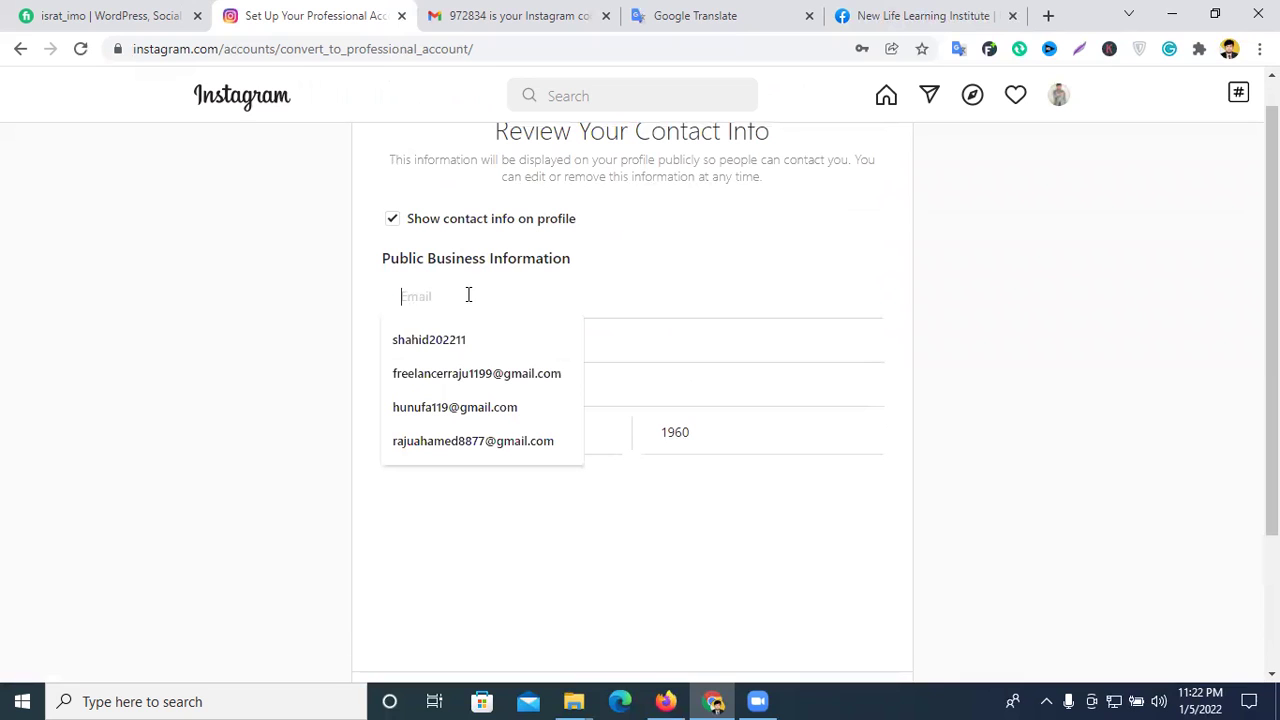
pyautogui.click(445, 14)
pyautogui.click(1247, 97)
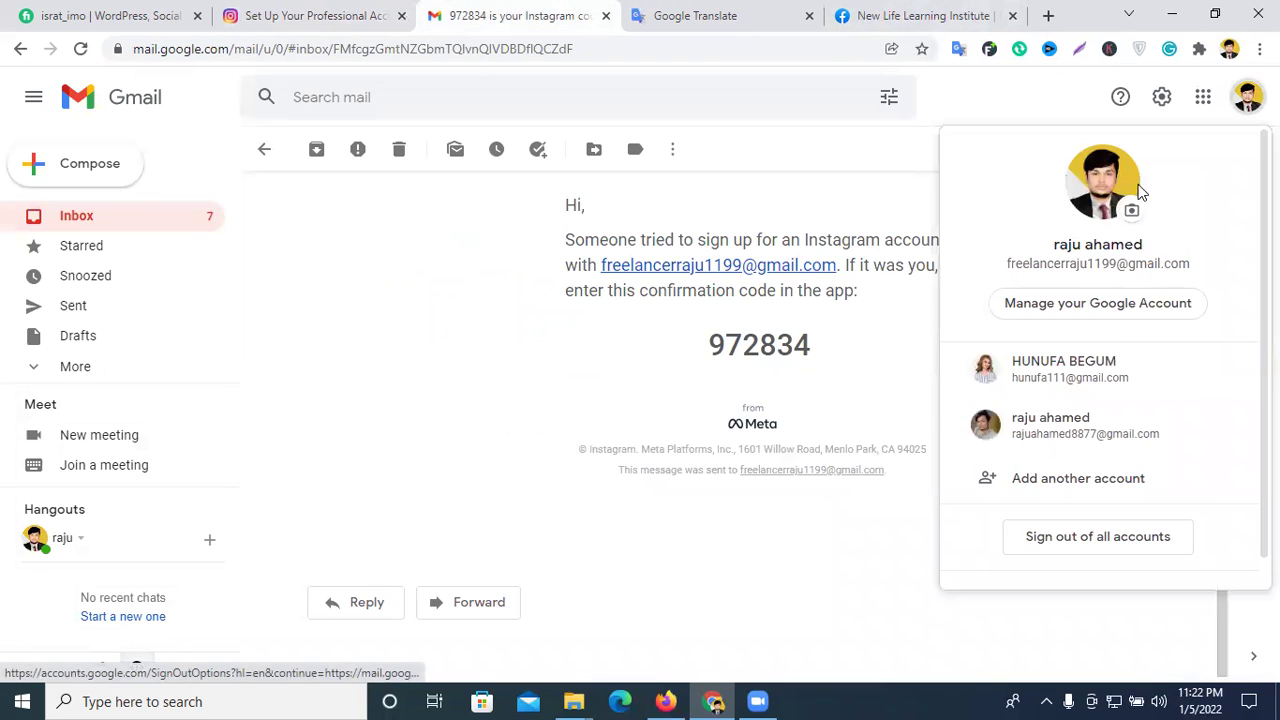
pyautogui.tripleClick(1090, 262)
pyautogui.rightClick(1094, 268)
pyautogui.click(1094, 277)
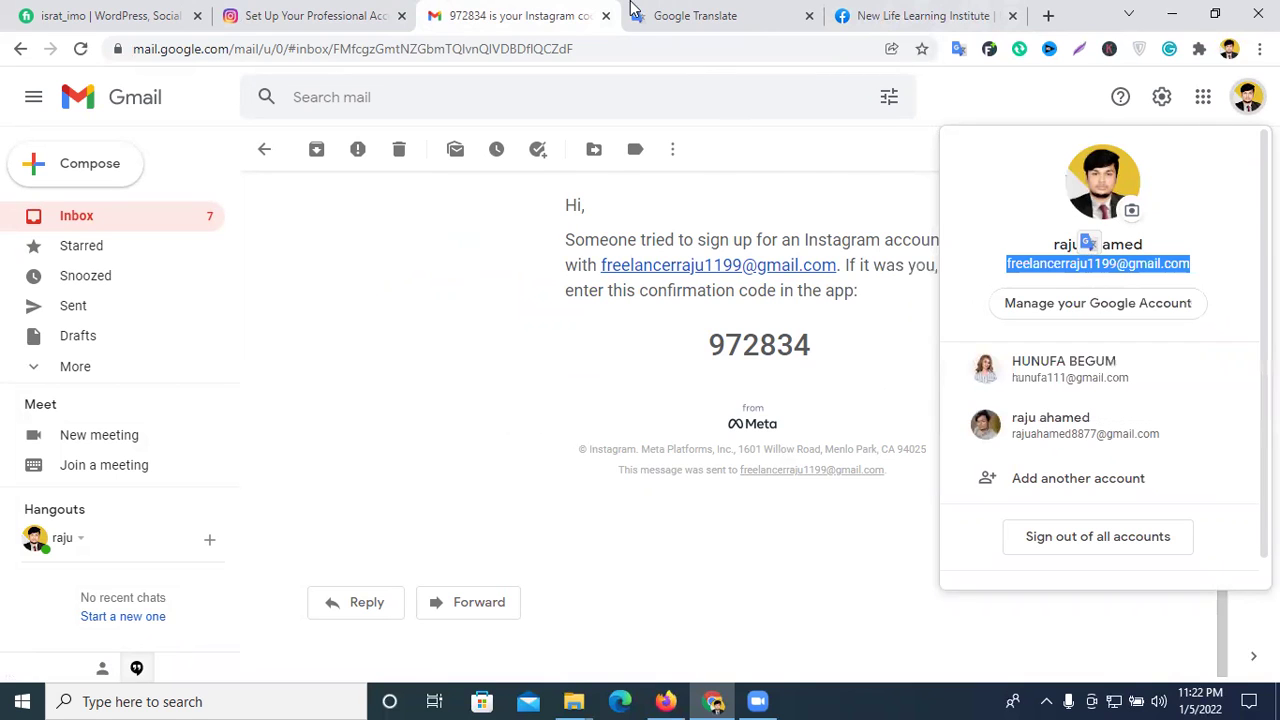
pyautogui.click(362, 12)
pyautogui.rightClick(443, 295)
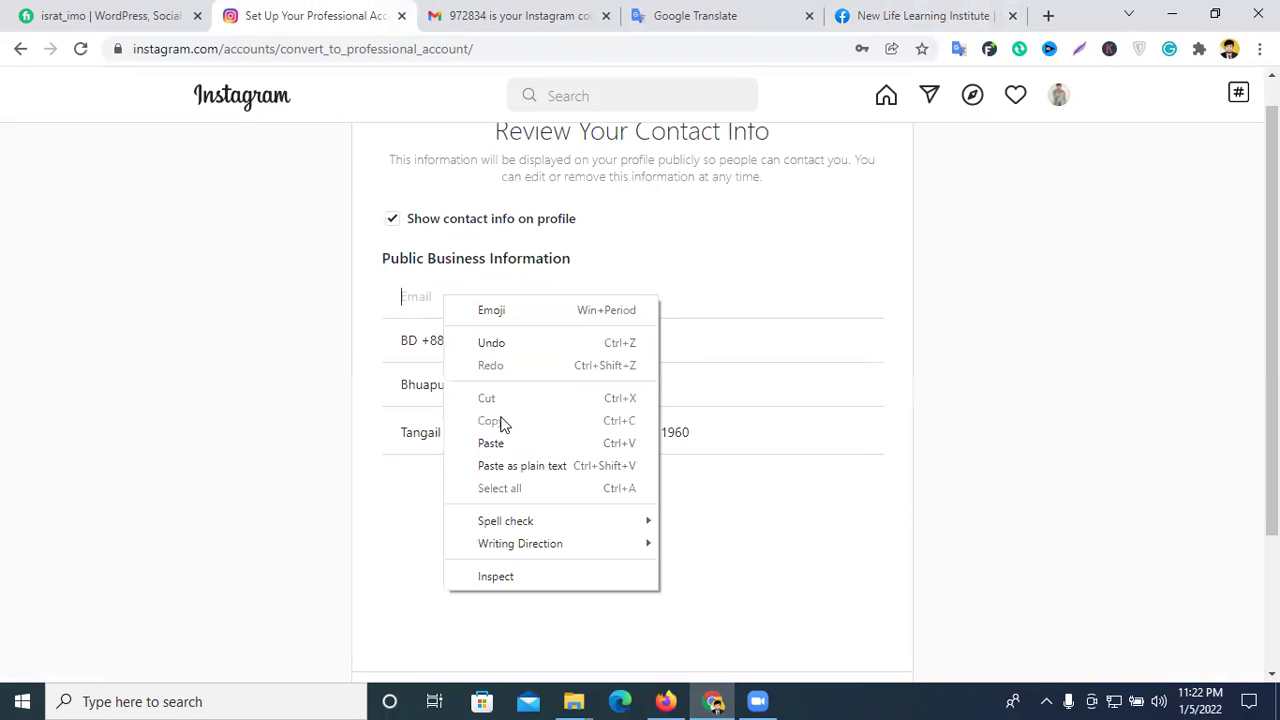
# - Paste the e-mail and save, then choose Don't use my contact info and finish the business setup
pyautogui.click(493, 443)
pyautogui.scroll(-2, 668, 423)
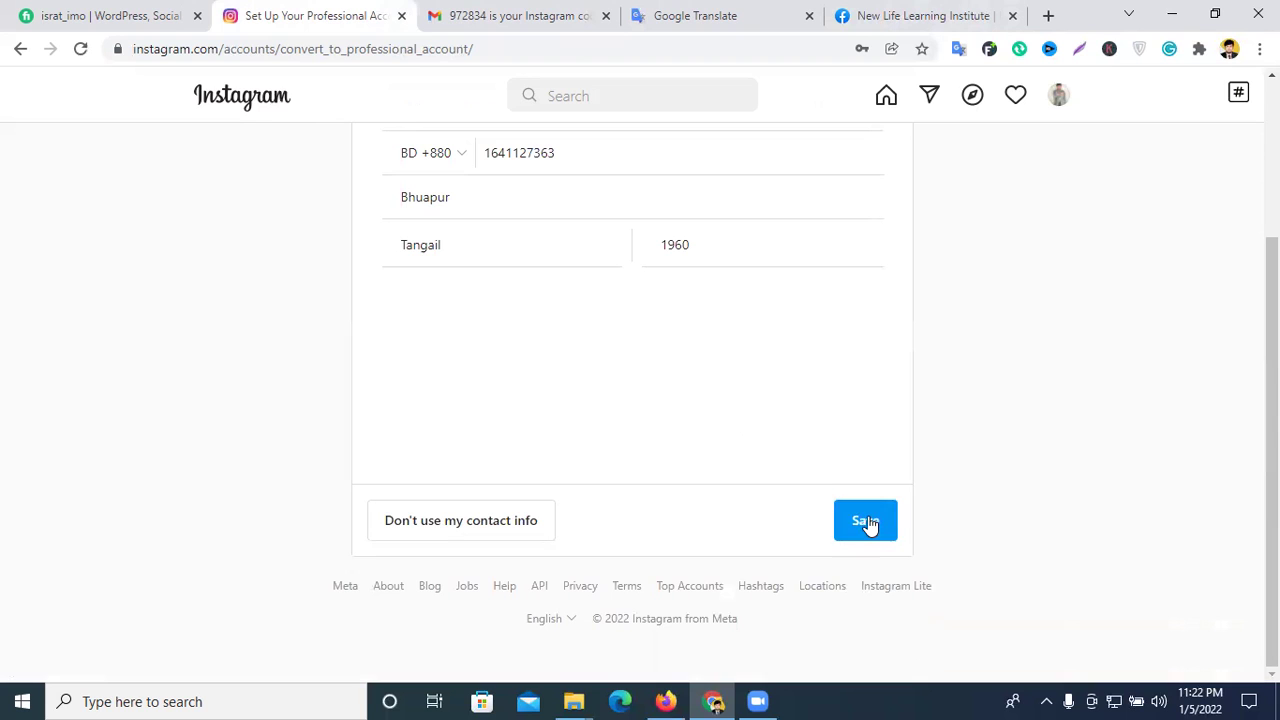
pyautogui.click(866, 521)
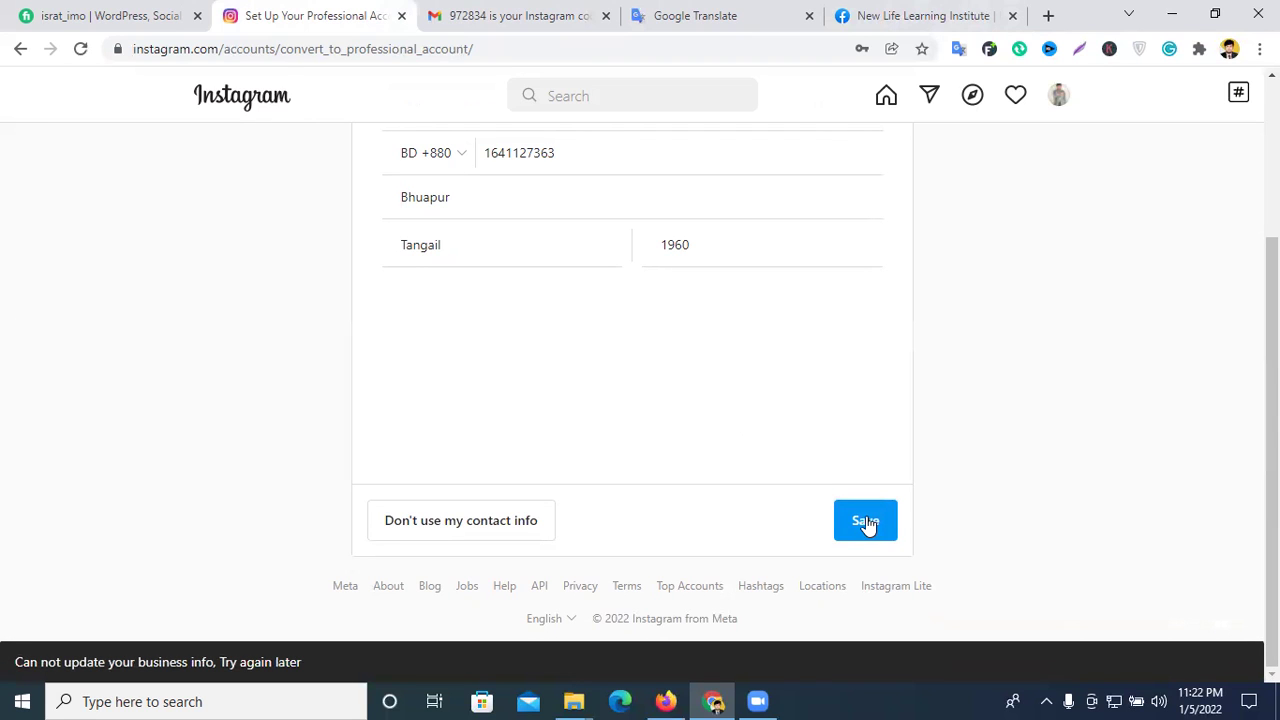
pyautogui.click(500, 521)
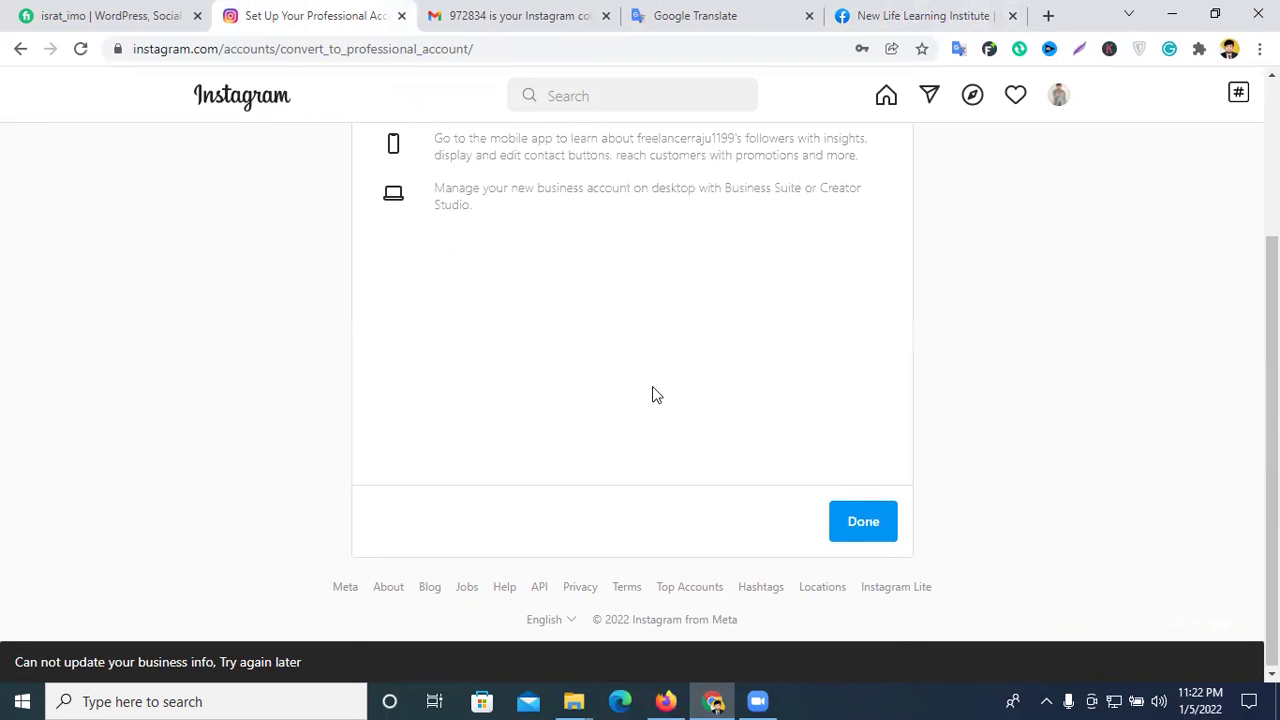
pyautogui.scroll(3, 600, 370)
pyautogui.scroll(-3, 790, 405)
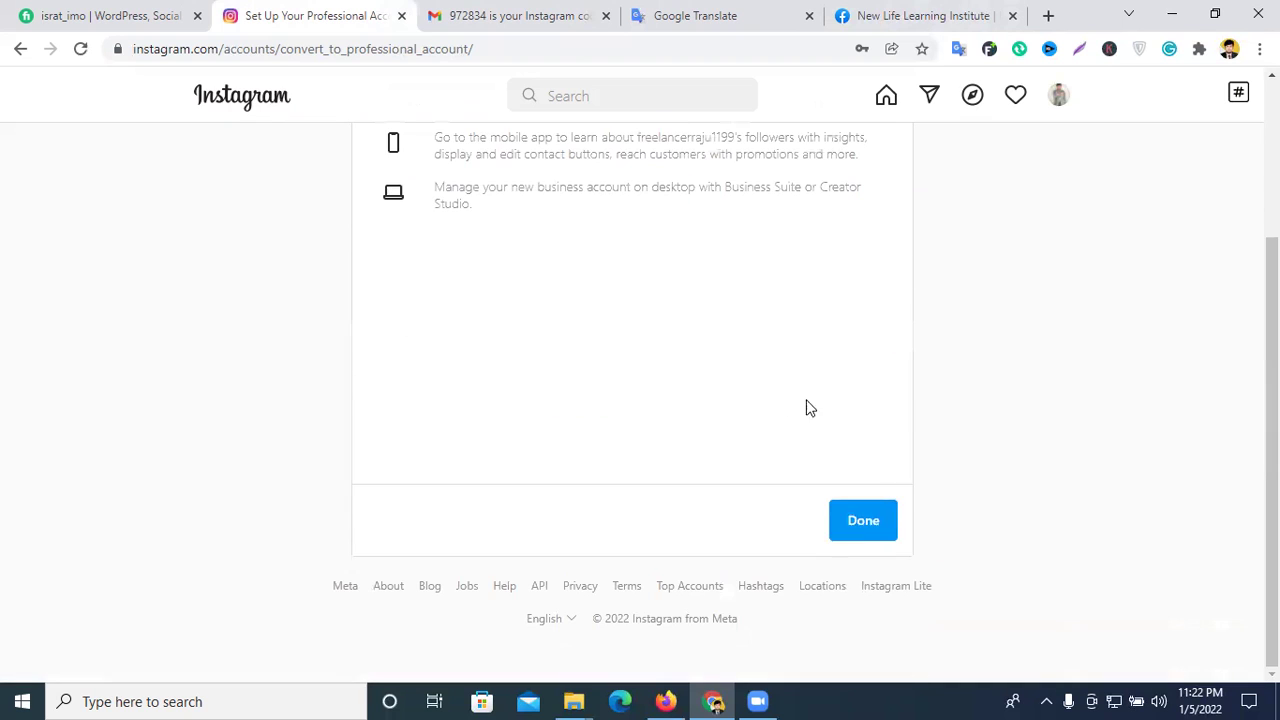
pyautogui.click(868, 528)
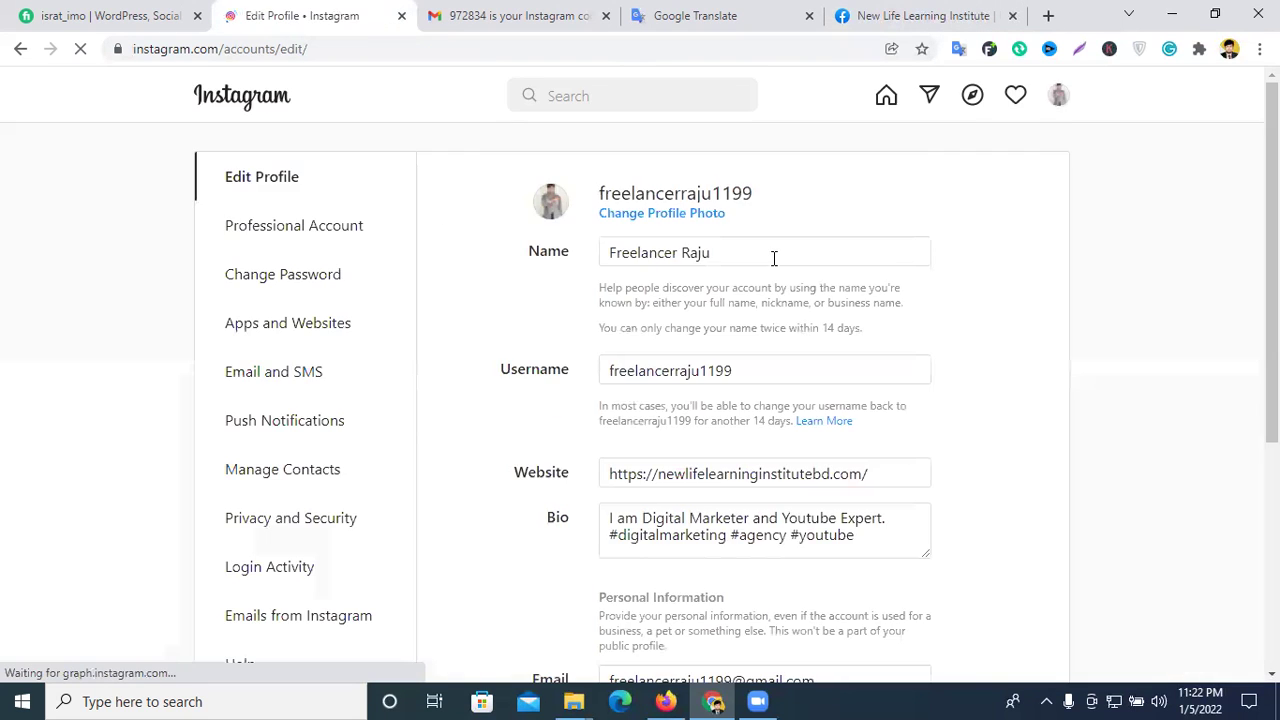
# - Review the Edit Profile page, cancel switching back to a personal account, and close the Gmail tab
pyautogui.scroll(-4, 771, 257)
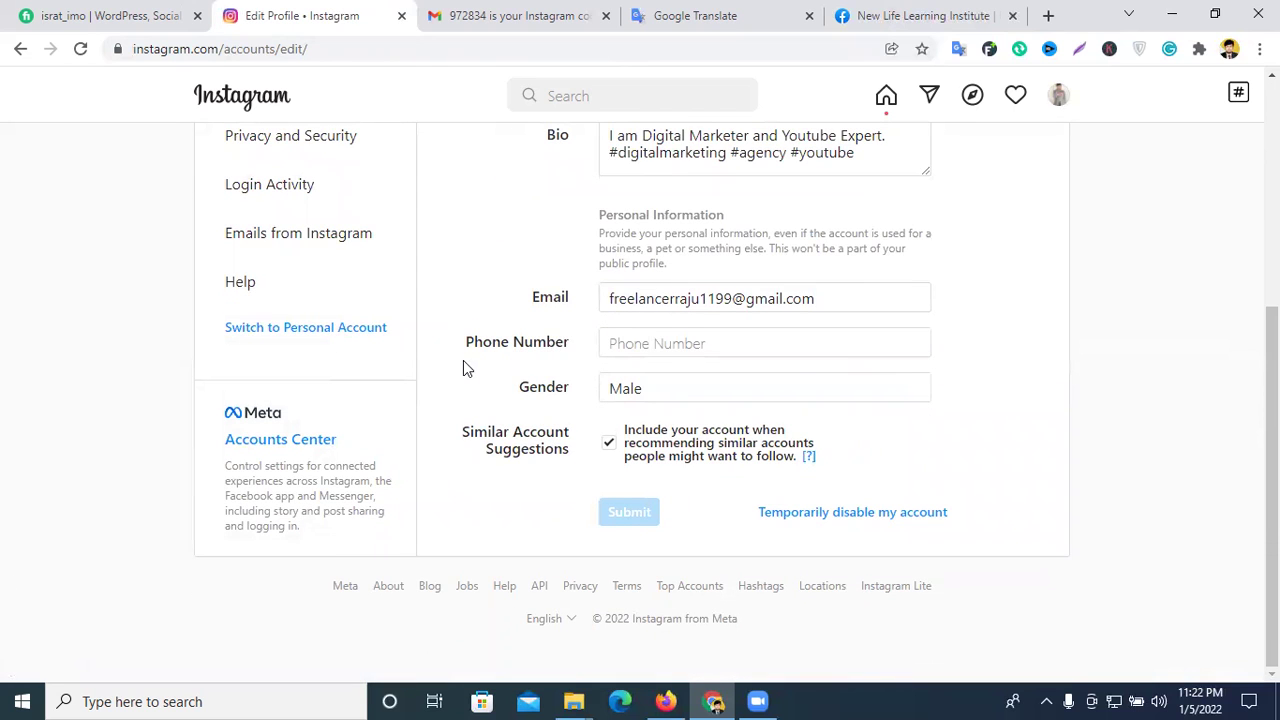
pyautogui.click(283, 328)
pyautogui.click(637, 482)
pyautogui.scroll(4, 817, 405)
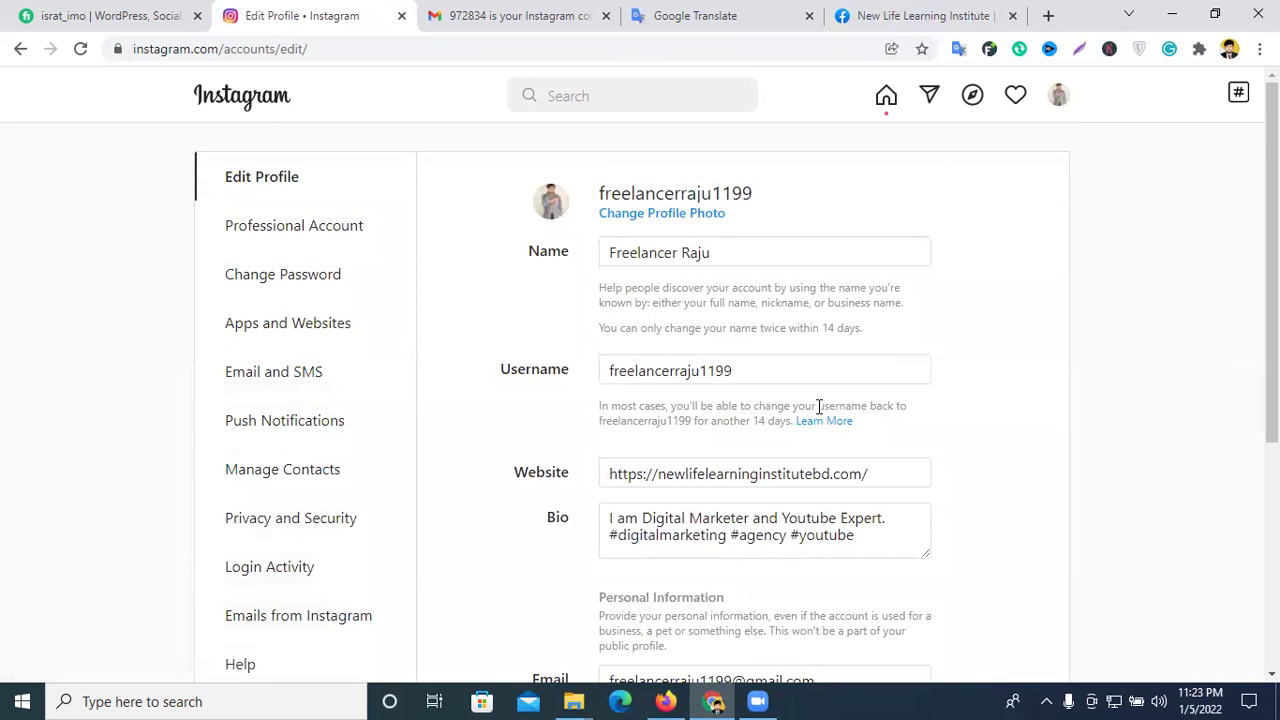
pyautogui.scroll(-2, 300, 380)
pyautogui.scroll(-2, 700, 372)
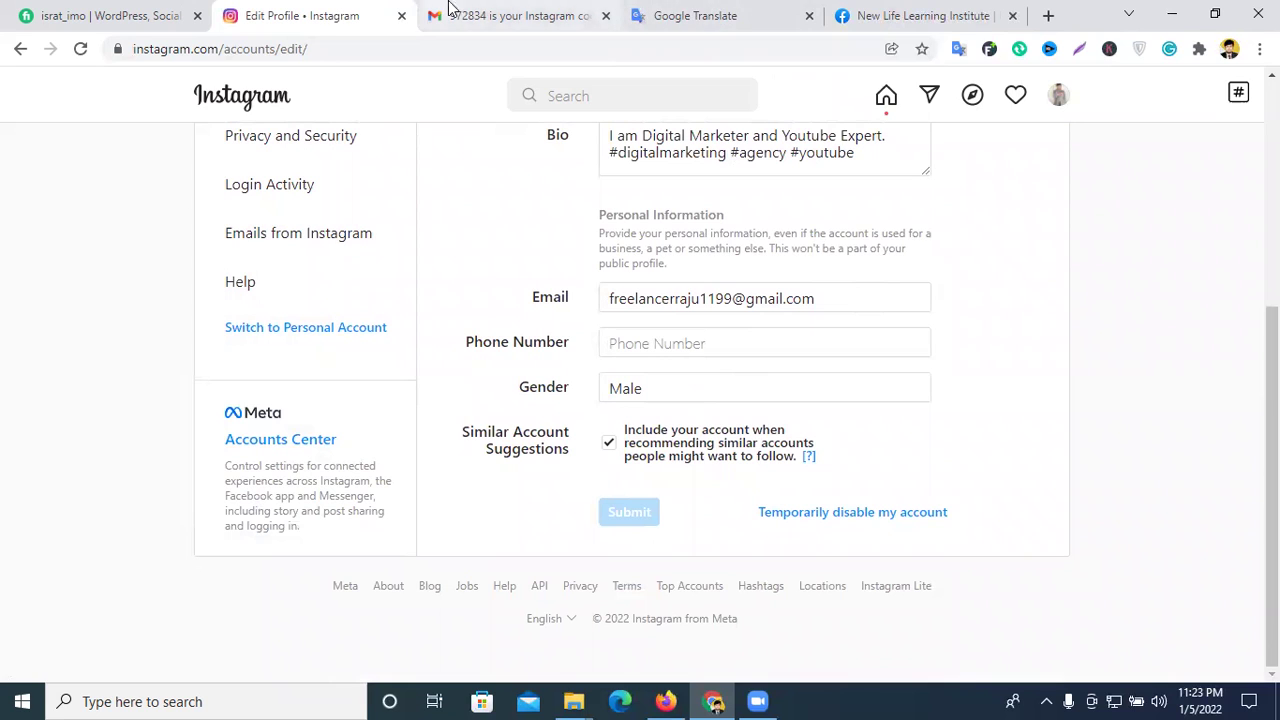
pyautogui.click(604, 17)
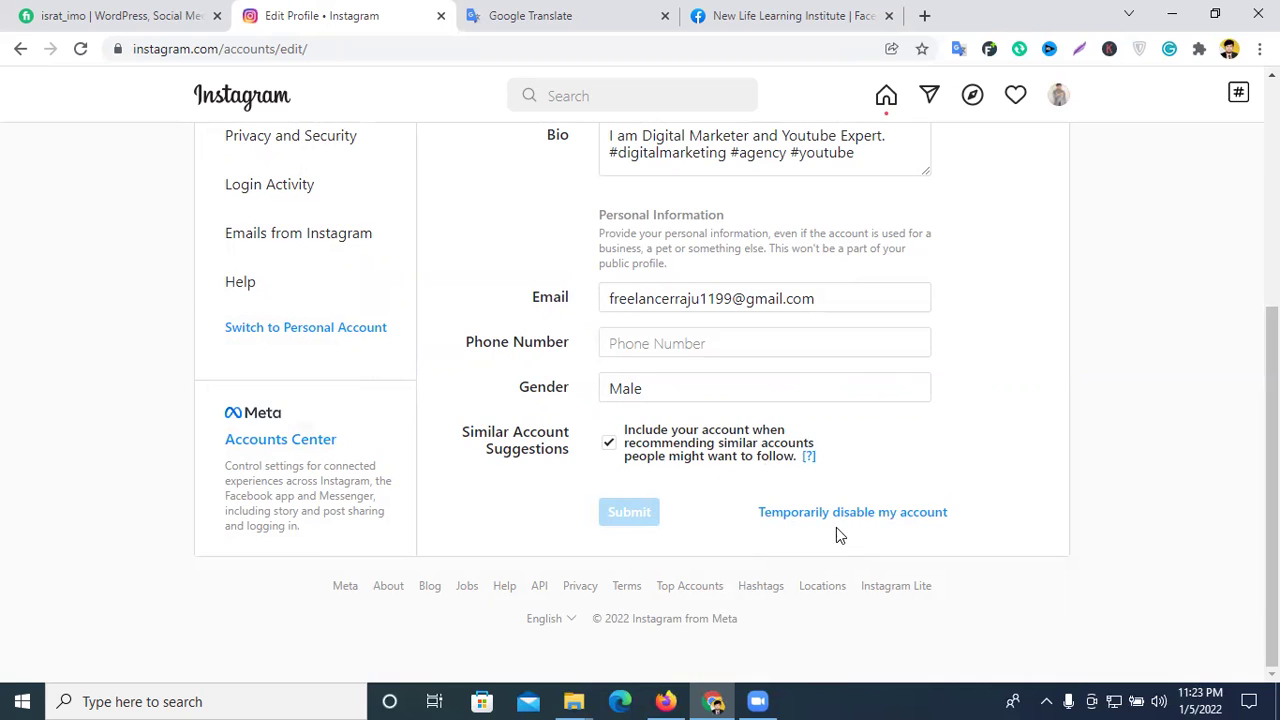
pyautogui.scroll(4, 957, 514)
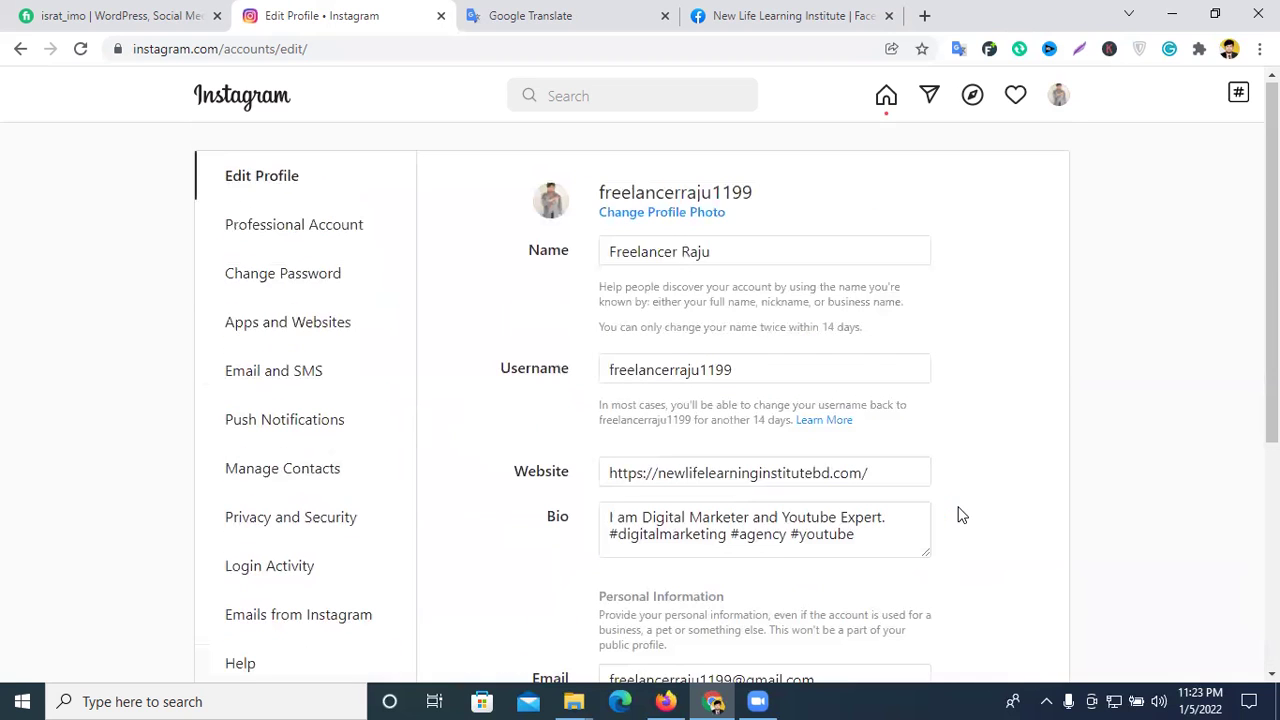
pyautogui.click(1063, 94)
# - Go to the account's own profile and show its Videos tab
pyautogui.click(905, 134)
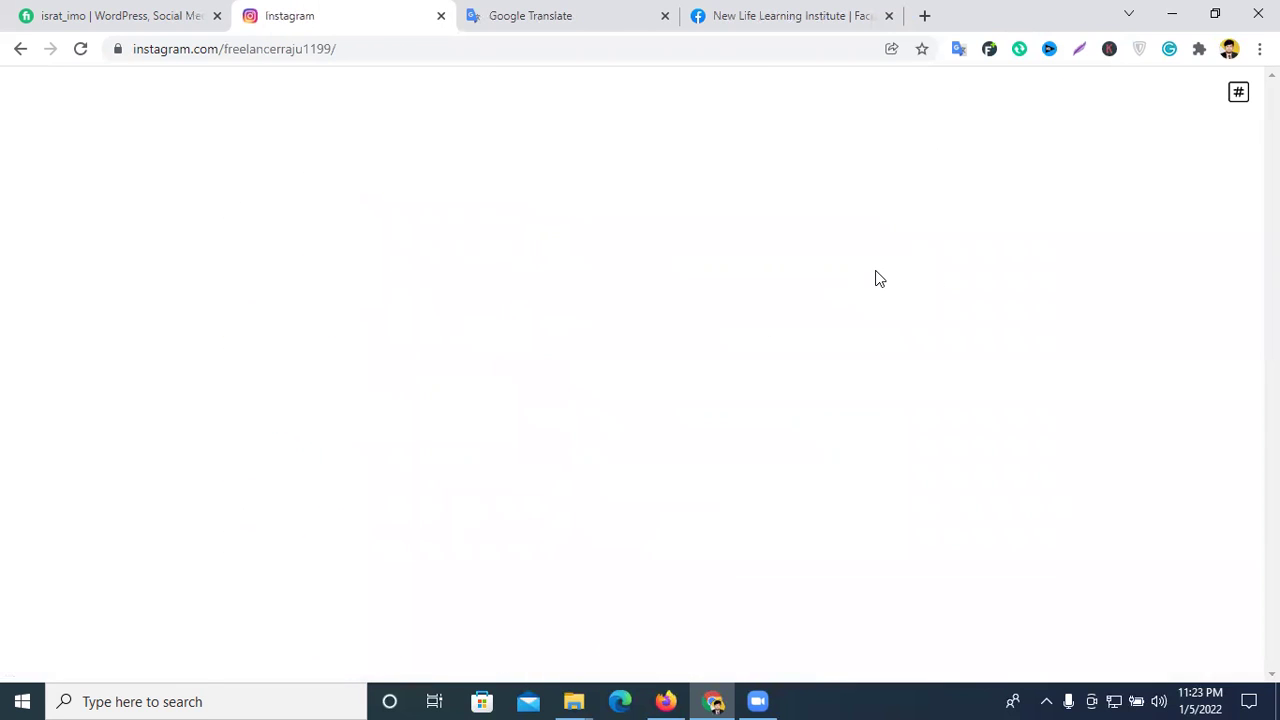
pyautogui.scroll(-2, 670, 310)
pyautogui.scroll(2, 640, 350)
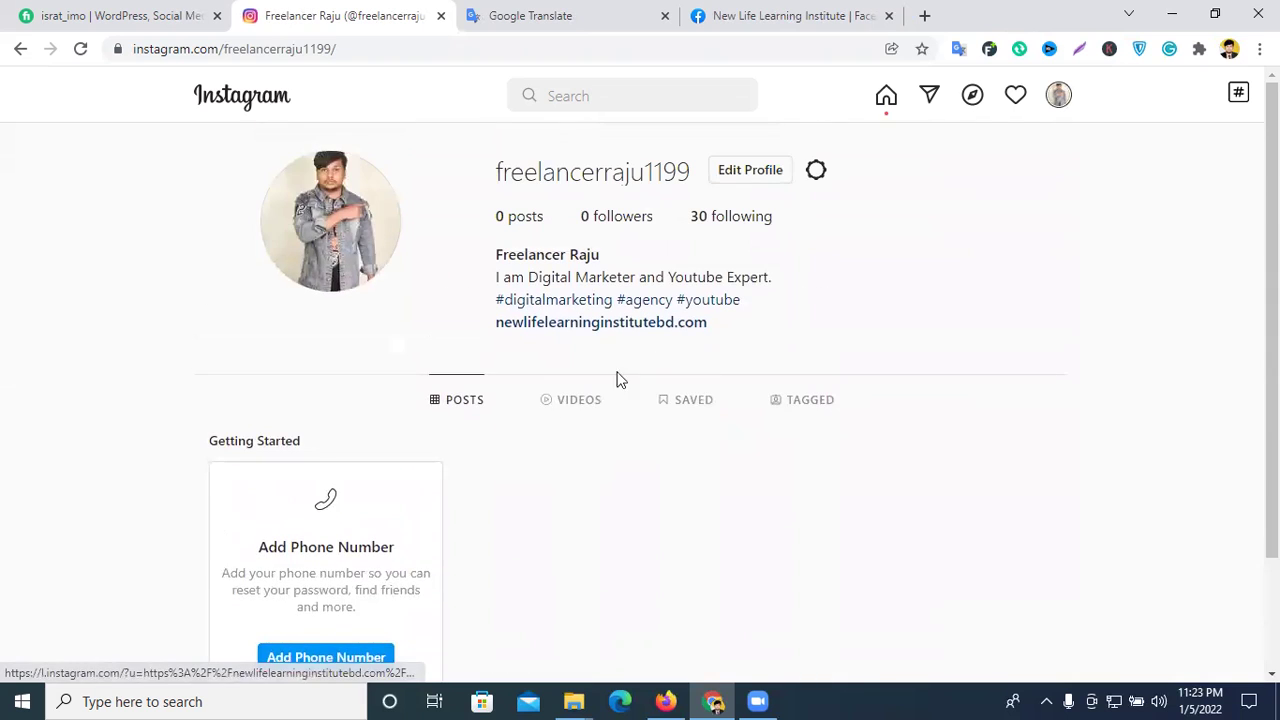
pyautogui.click(578, 400)
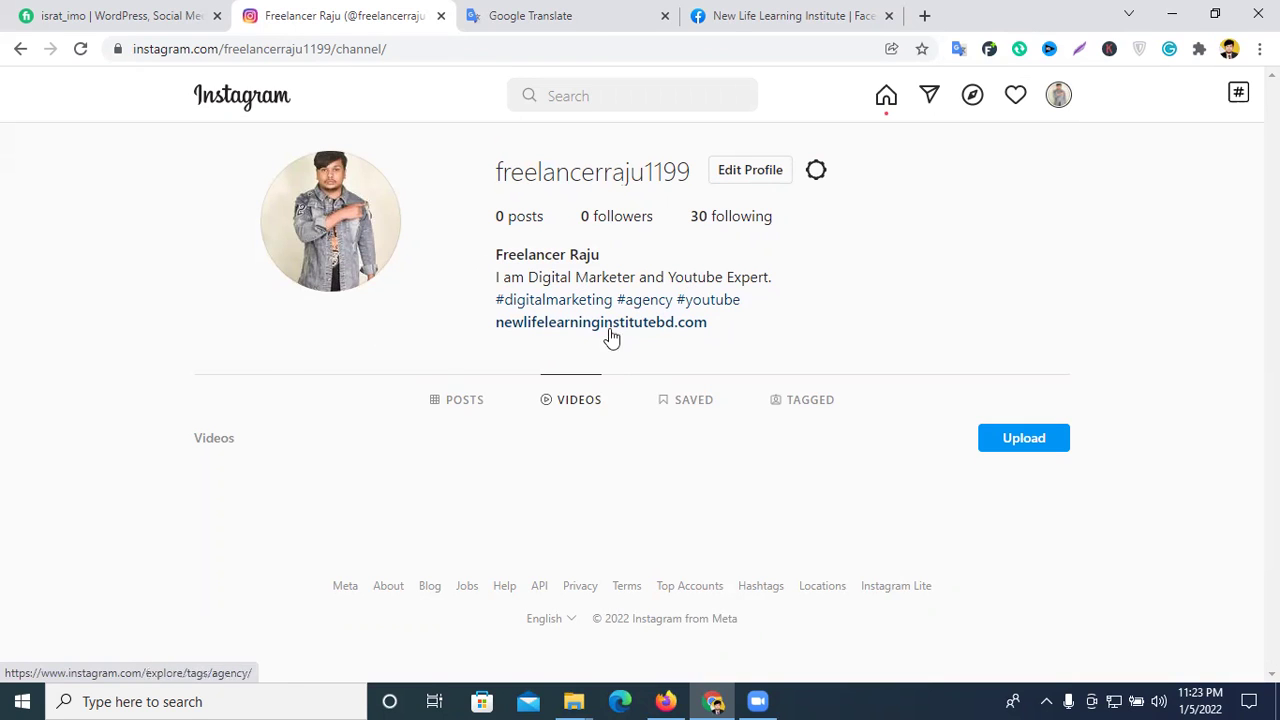
# - Start a new video upload and dismiss the file picker without choosing a video
pyautogui.click(995, 442)
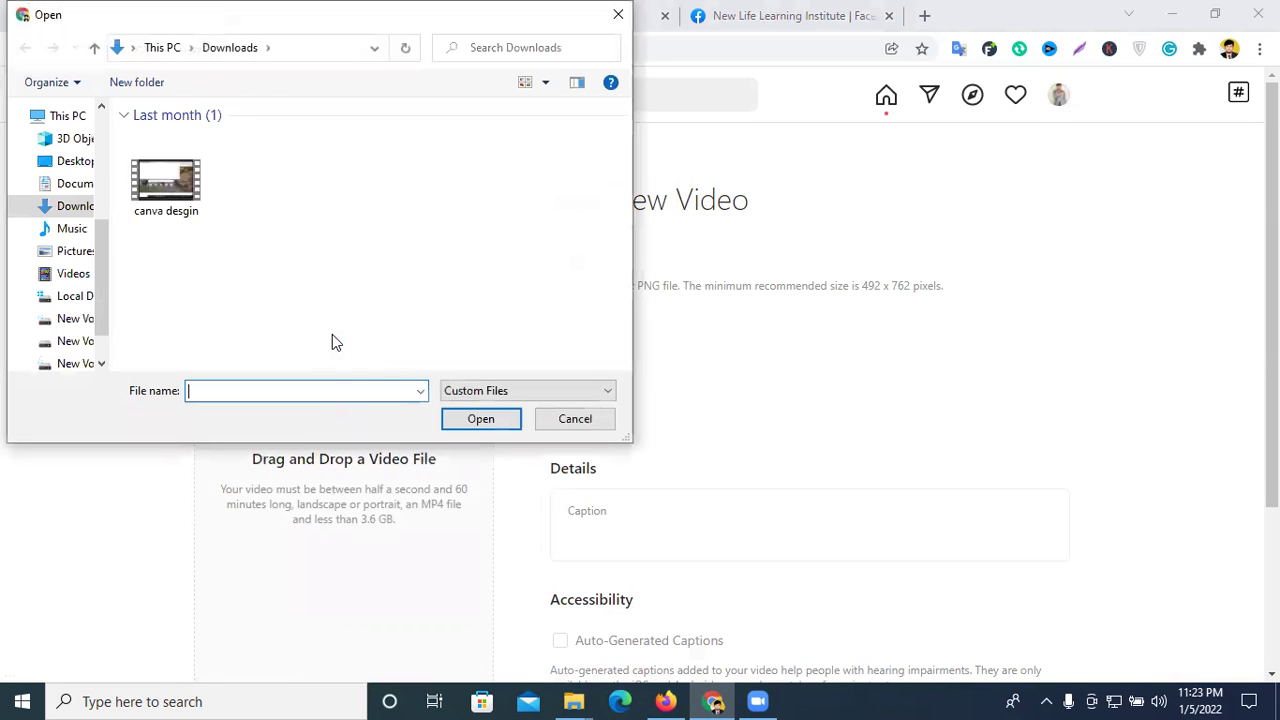
pyautogui.scroll(-8, 337, 286)
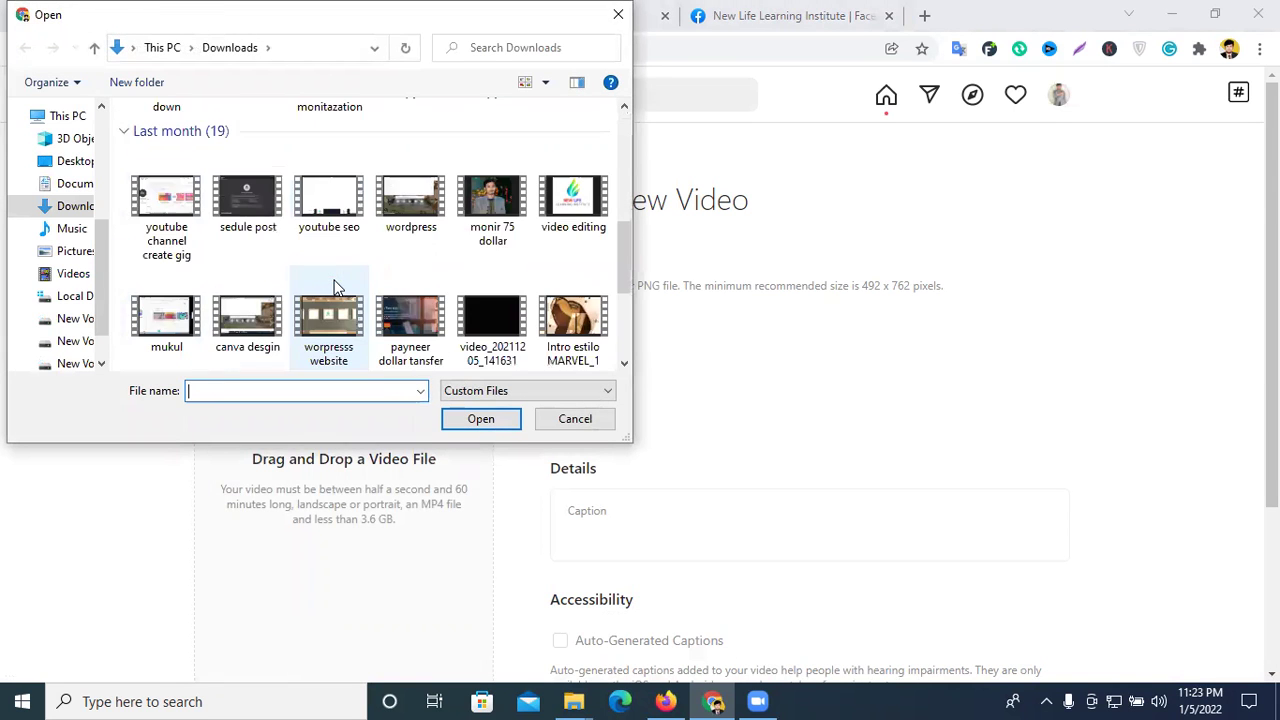
pyautogui.scroll(-6, 430, 278)
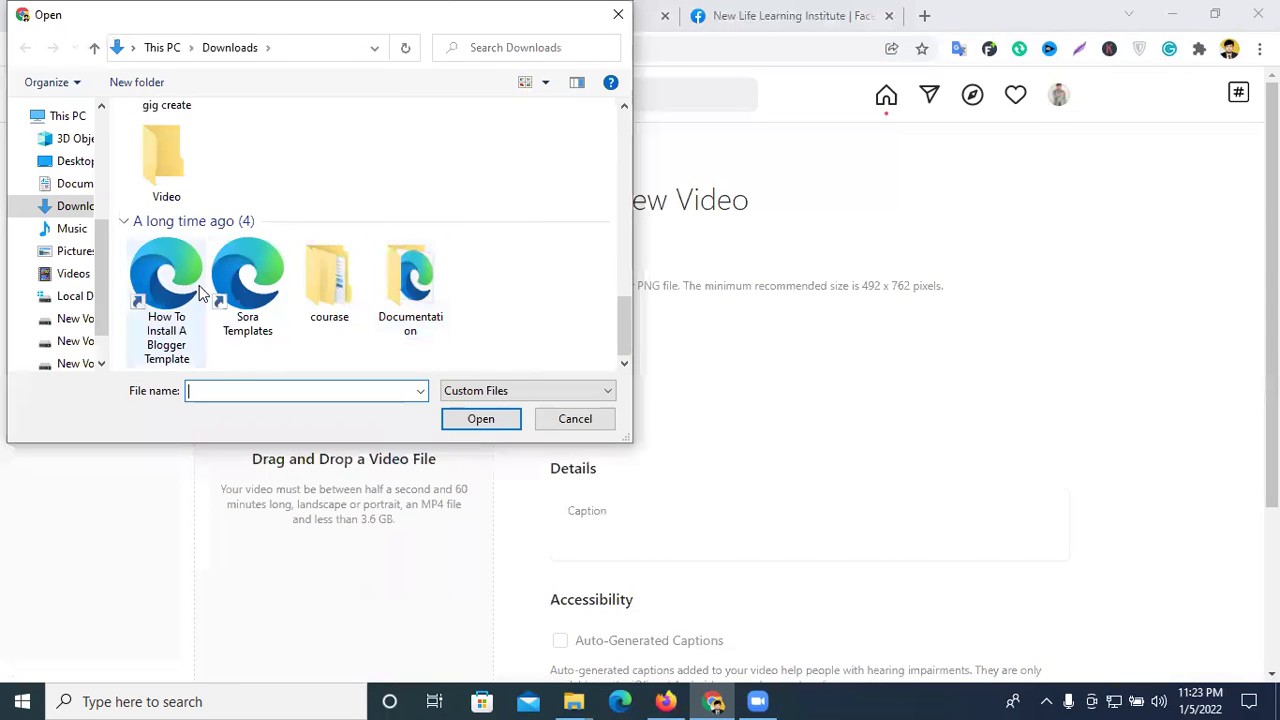
pyautogui.scroll(10, 414, 300)
pyautogui.scroll(4, 414, 323)
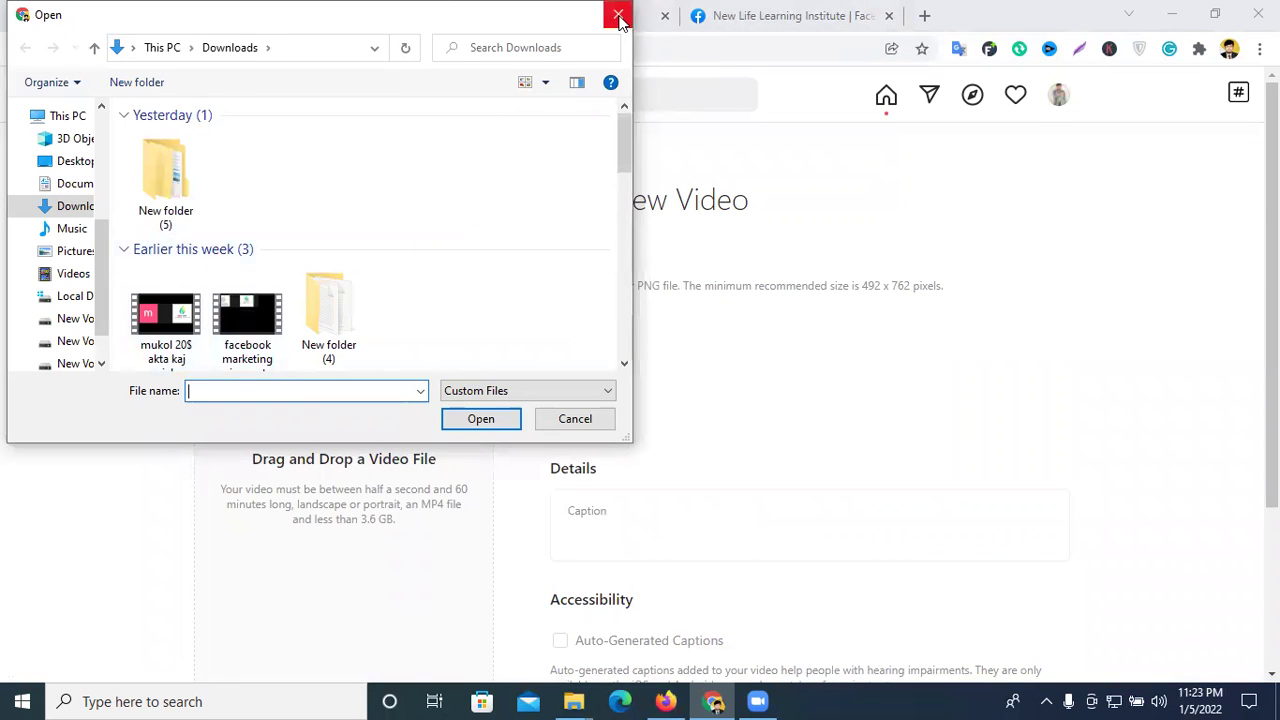
pyautogui.click(618, 14)
pyautogui.scroll(-3, 558, 366)
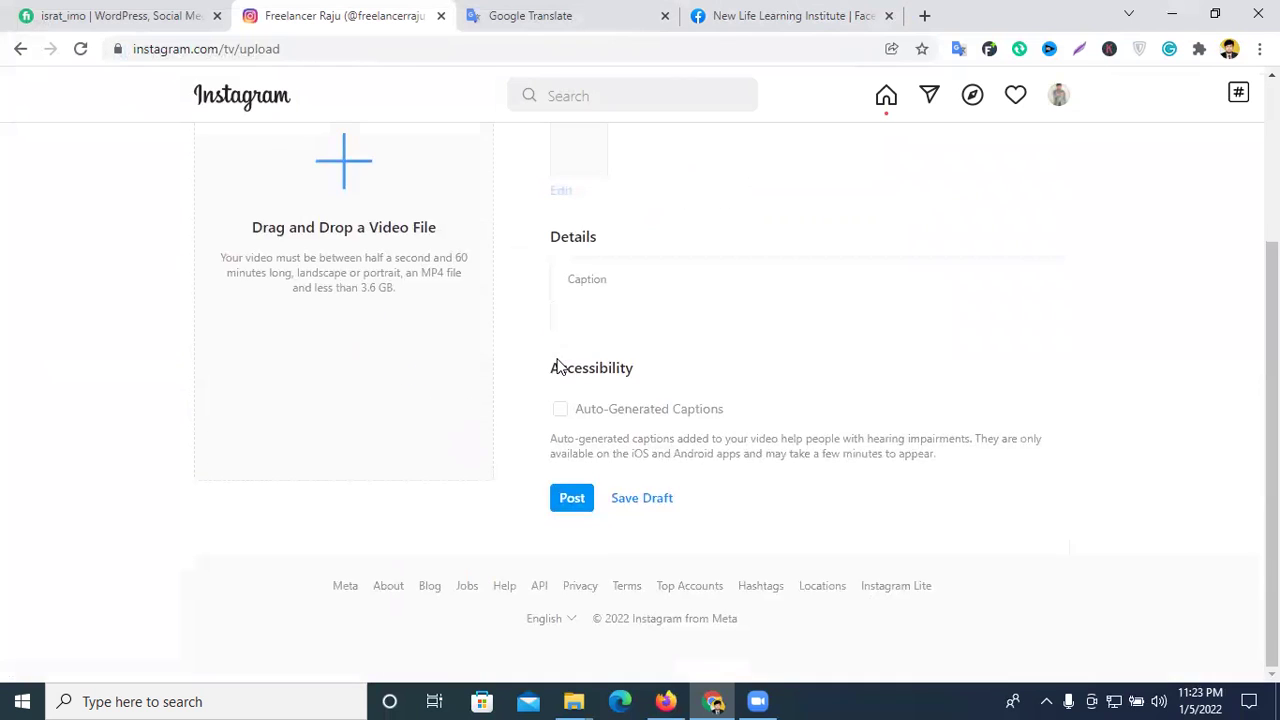
pyautogui.scroll(3, 838, 410)
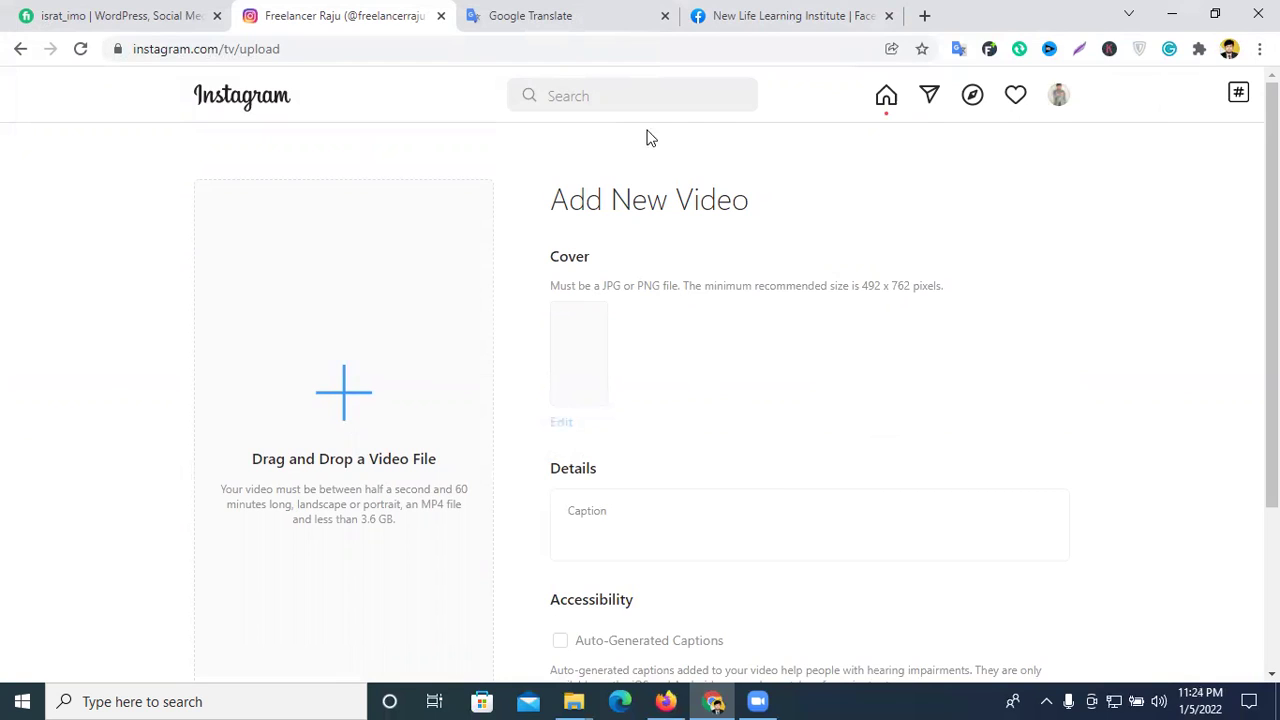
# - Dismiss the recent searches list and return to the account's profile through the avatar menu
pyautogui.click(644, 95)
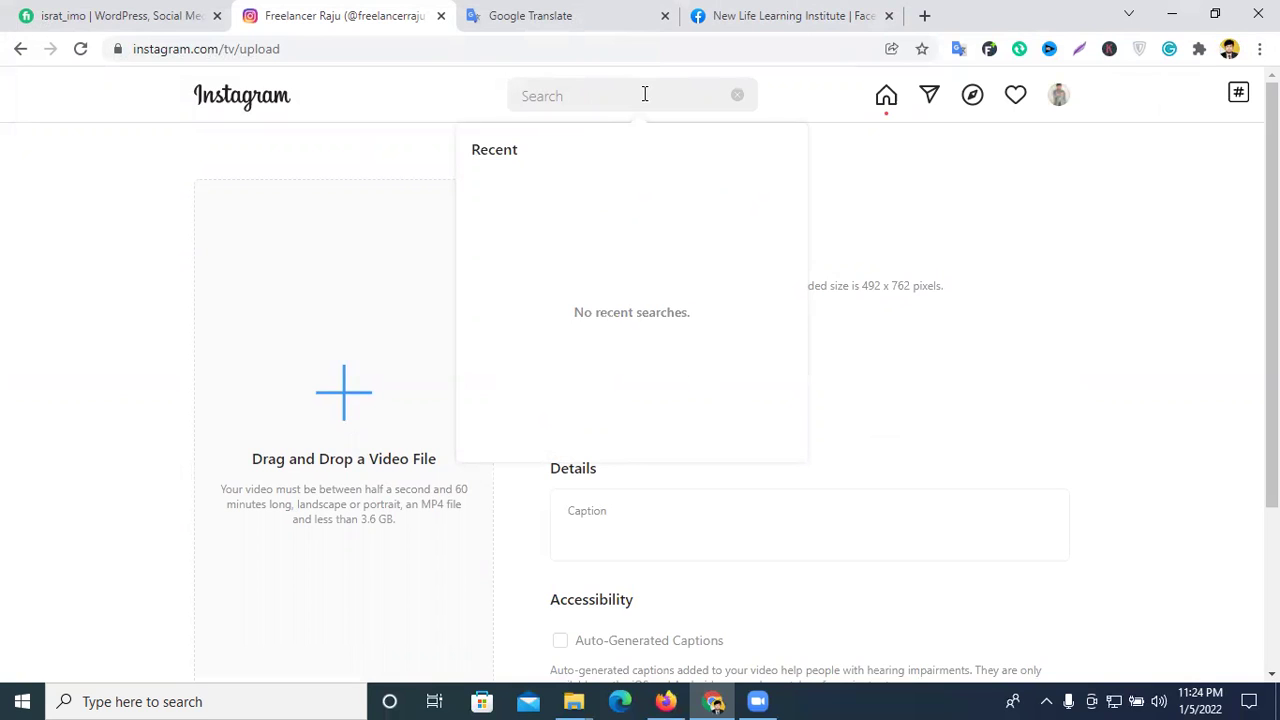
pyautogui.click(1216, 266)
pyautogui.click(1058, 101)
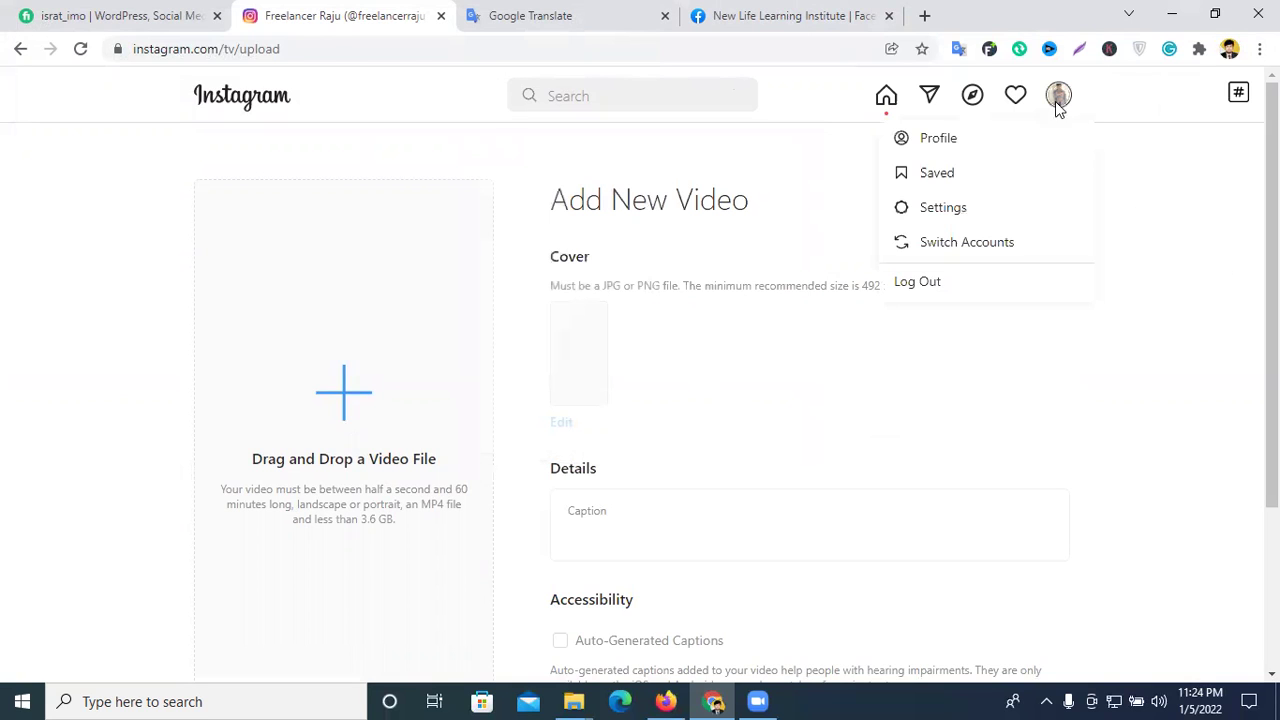
pyautogui.click(971, 138)
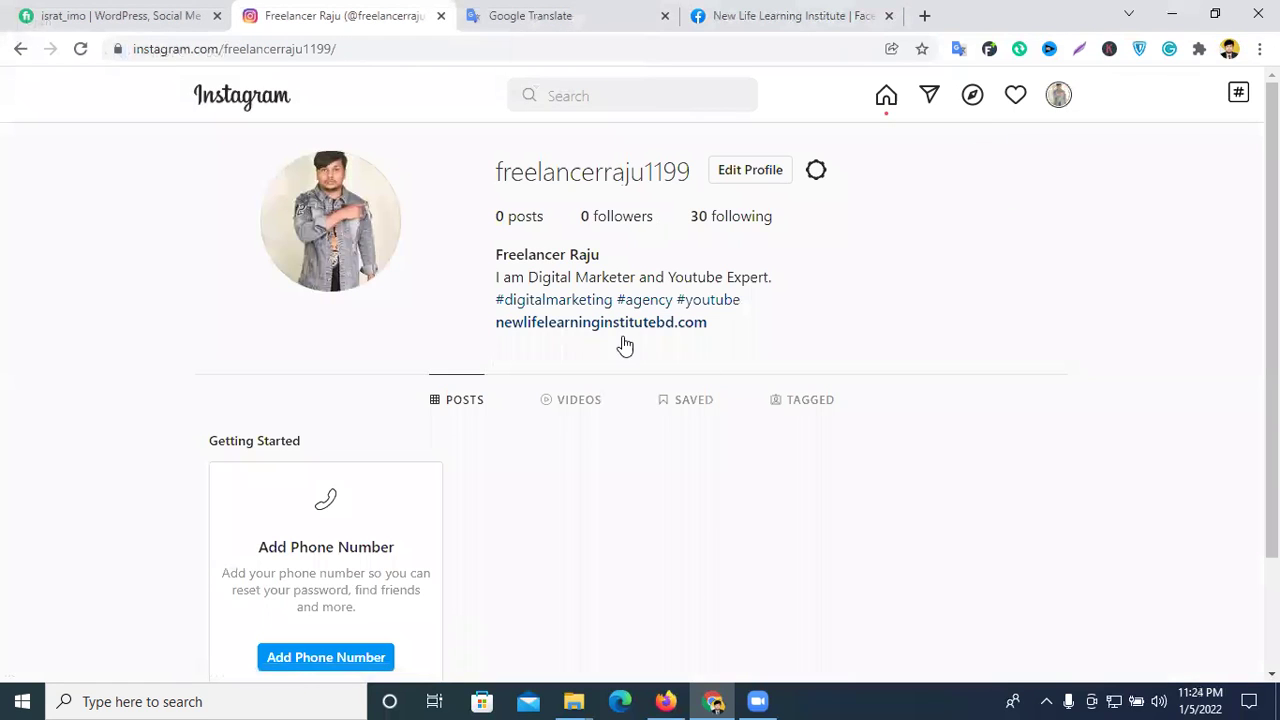
pyautogui.scroll(-2, 689, 366)
pyautogui.scroll(3, 891, 400)
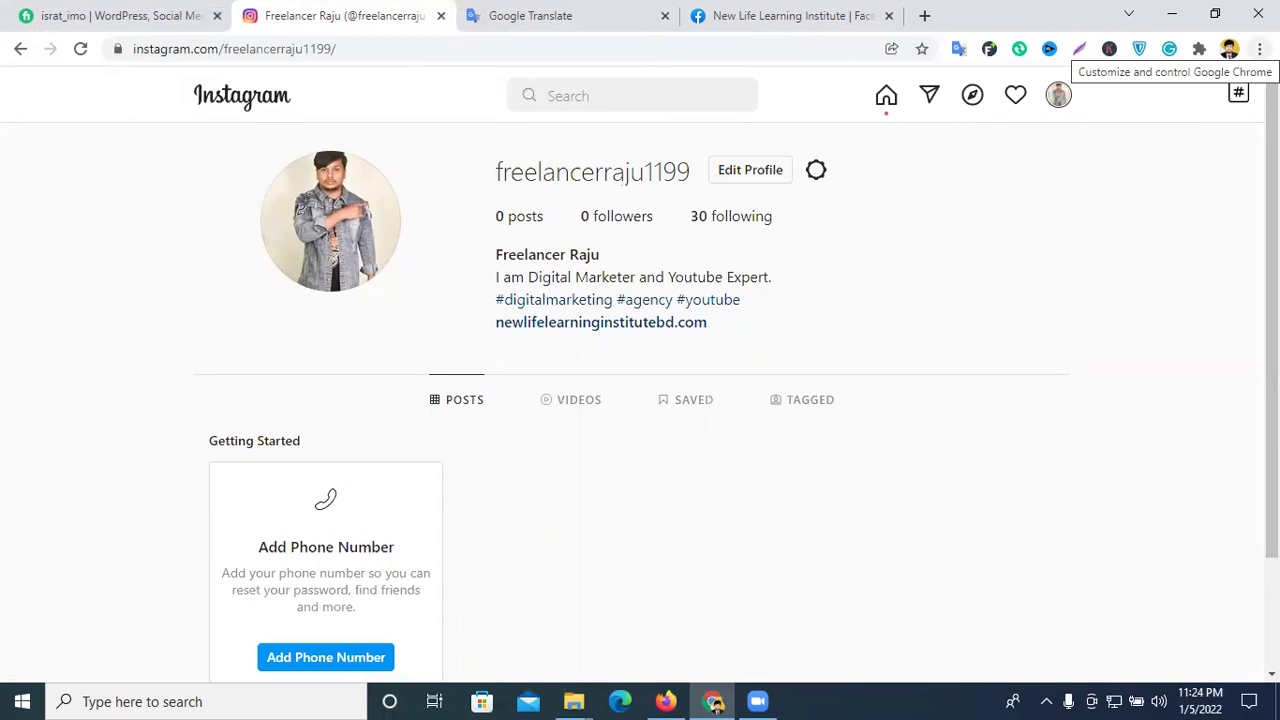
# - Open Extensions from Chrome's More tools menu, then launch the Chrome Web Store
pyautogui.click(1259, 48)
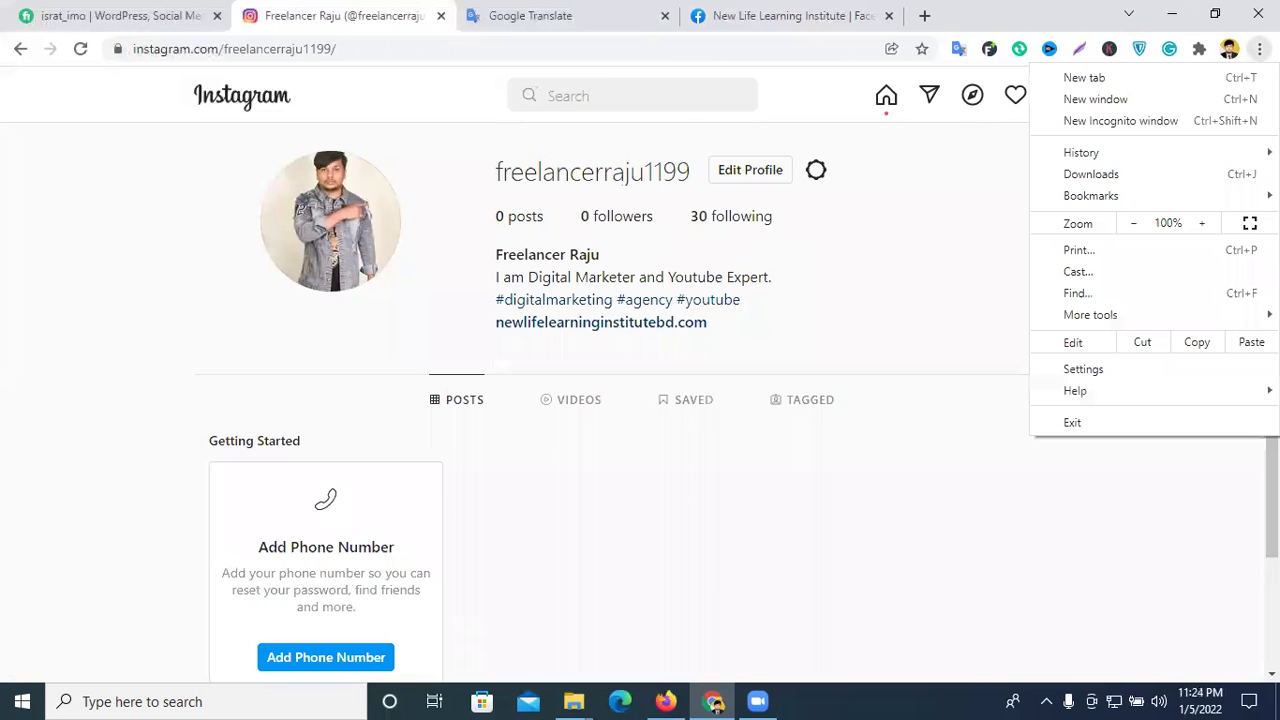
pyautogui.moveTo(1087, 325)
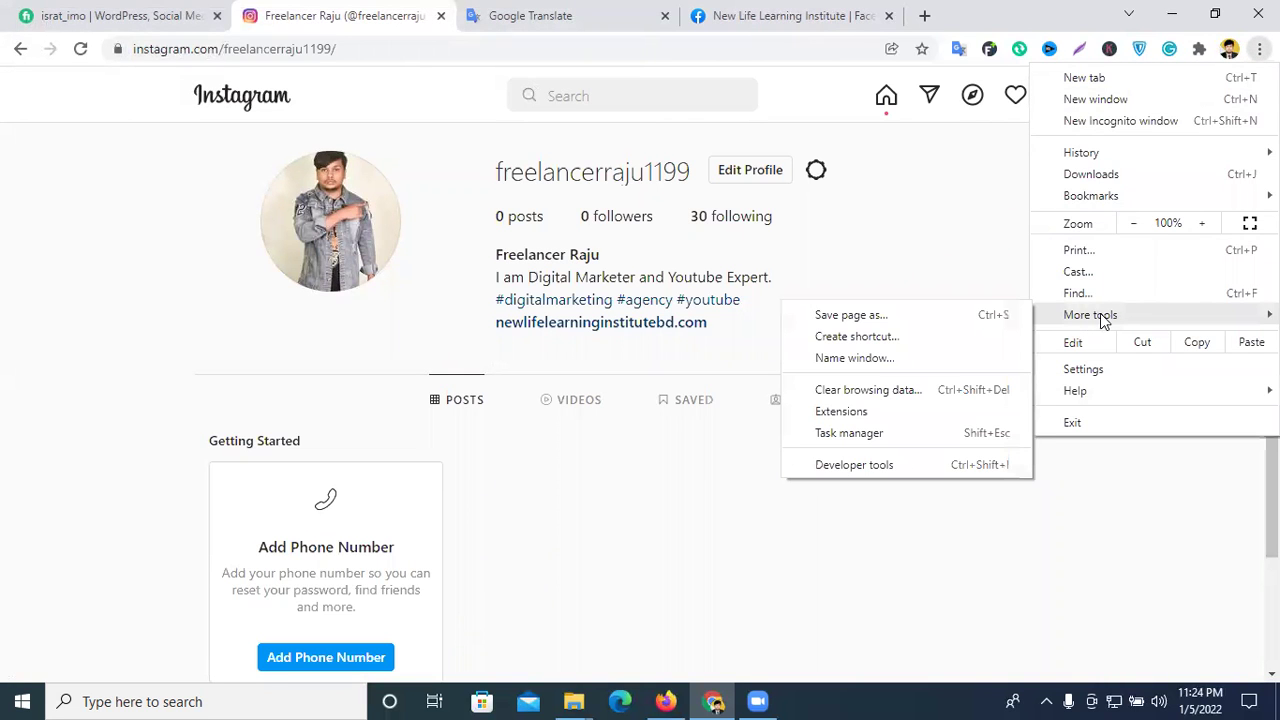
pyautogui.click(840, 412)
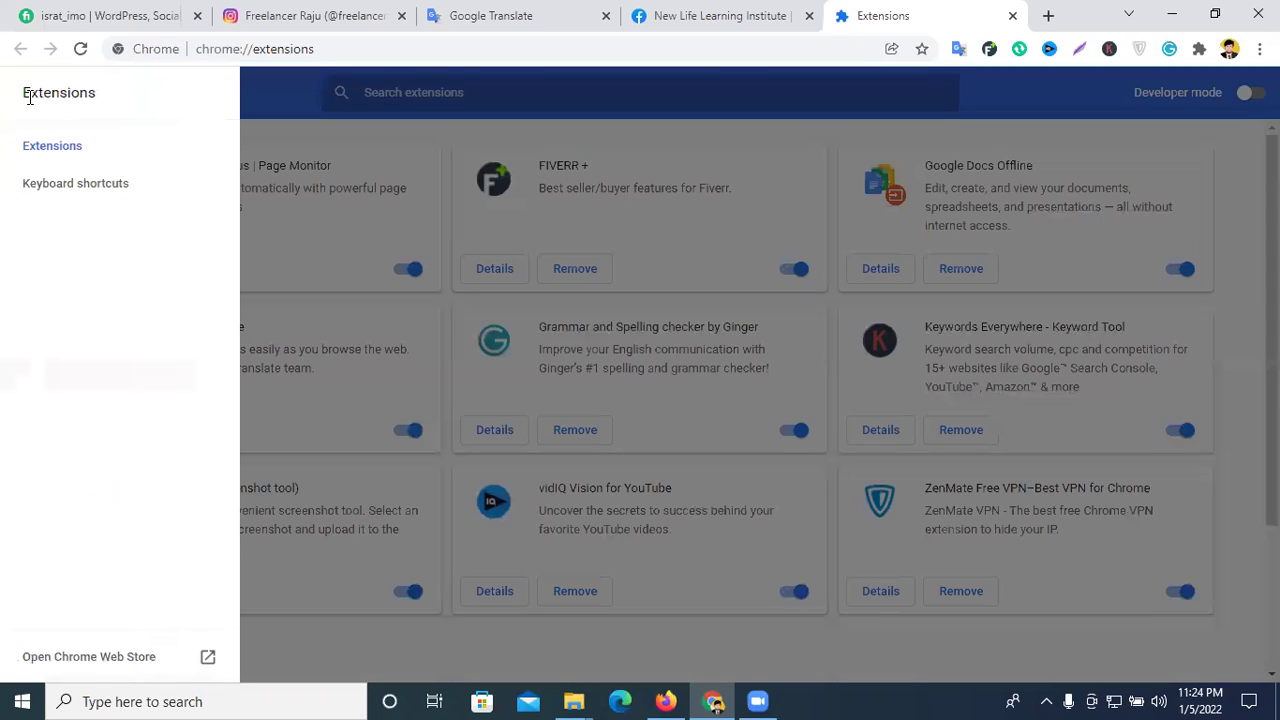
pyautogui.click(145, 660)
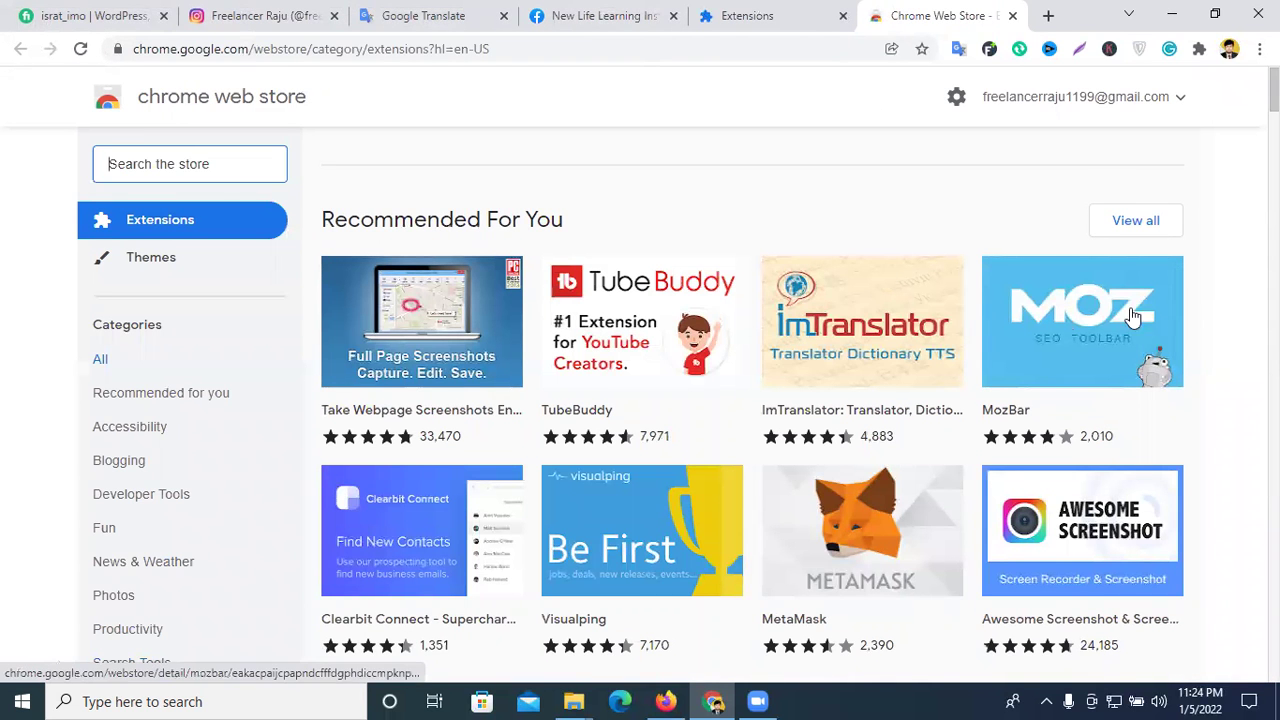
# - Search the store for 'insta' and open the Web App for Instagram with DM listing
pyautogui.scroll(-3, 955, 305)
pyautogui.scroll(3, 950, 298)
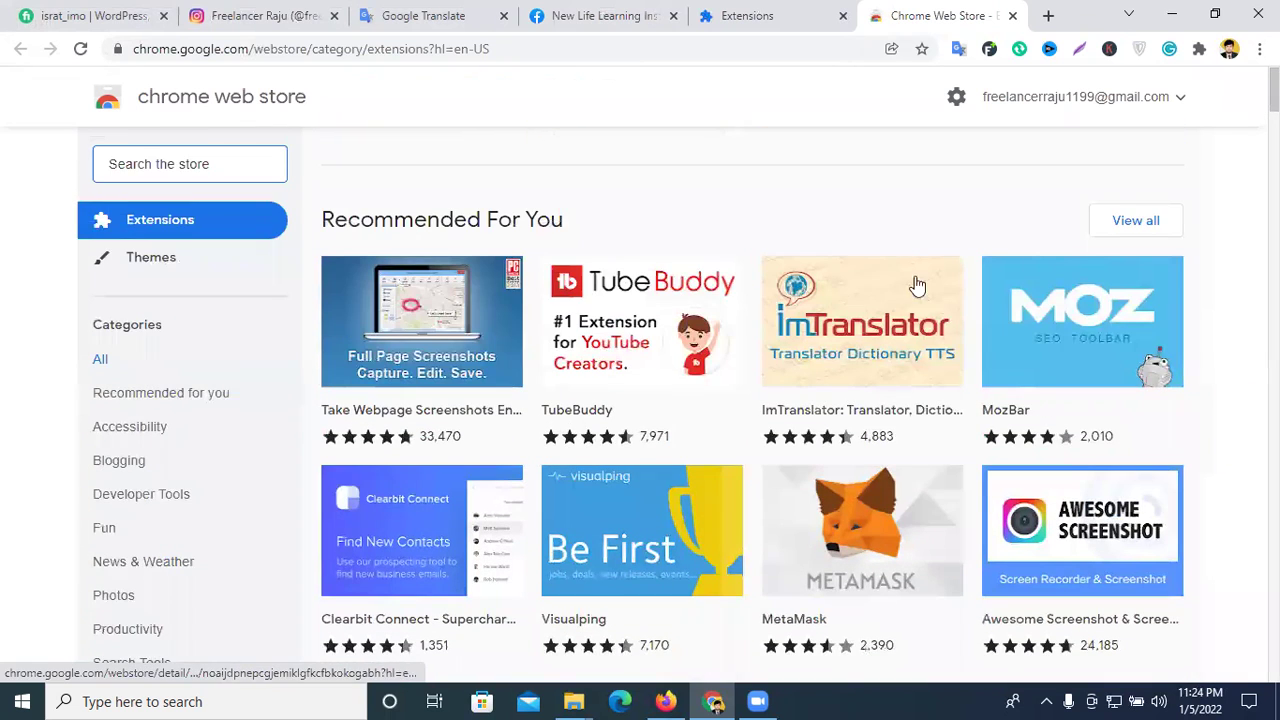
pyautogui.click(185, 164)
pyautogui.write('i')
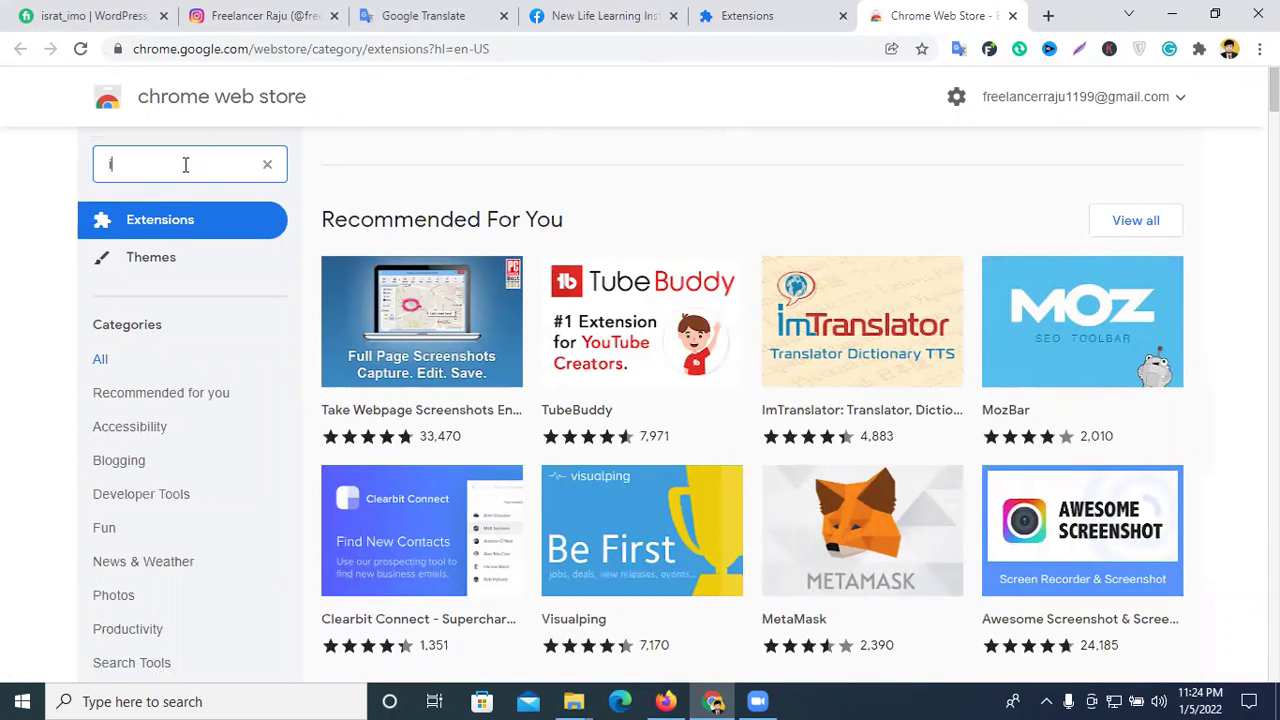
pyautogui.write('nsta')
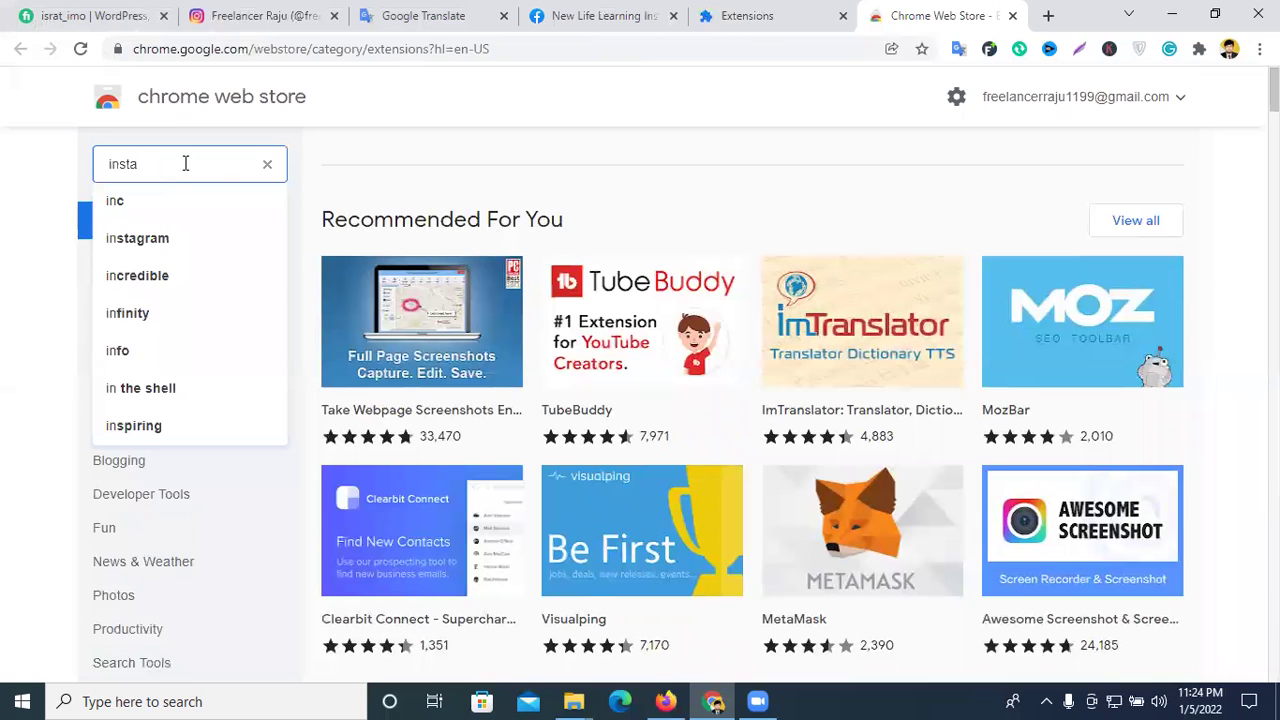
pyautogui.press('Return')
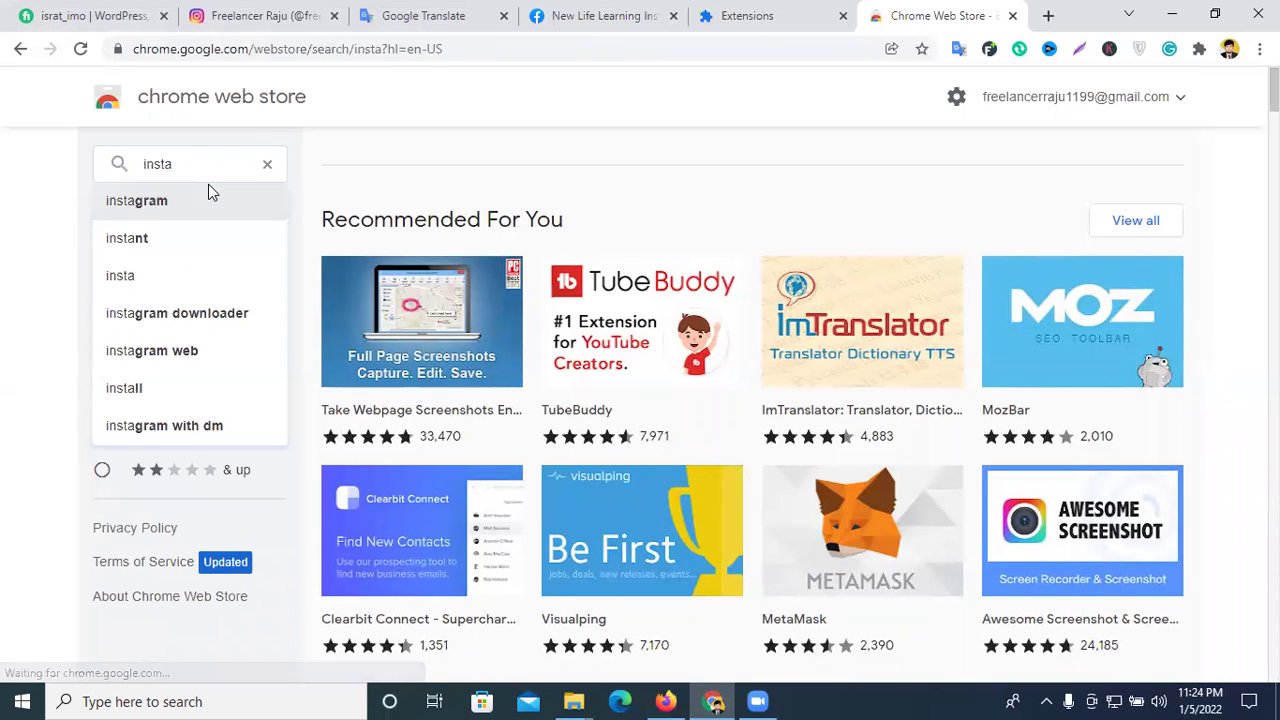
pyautogui.scroll(-1, 879, 347)
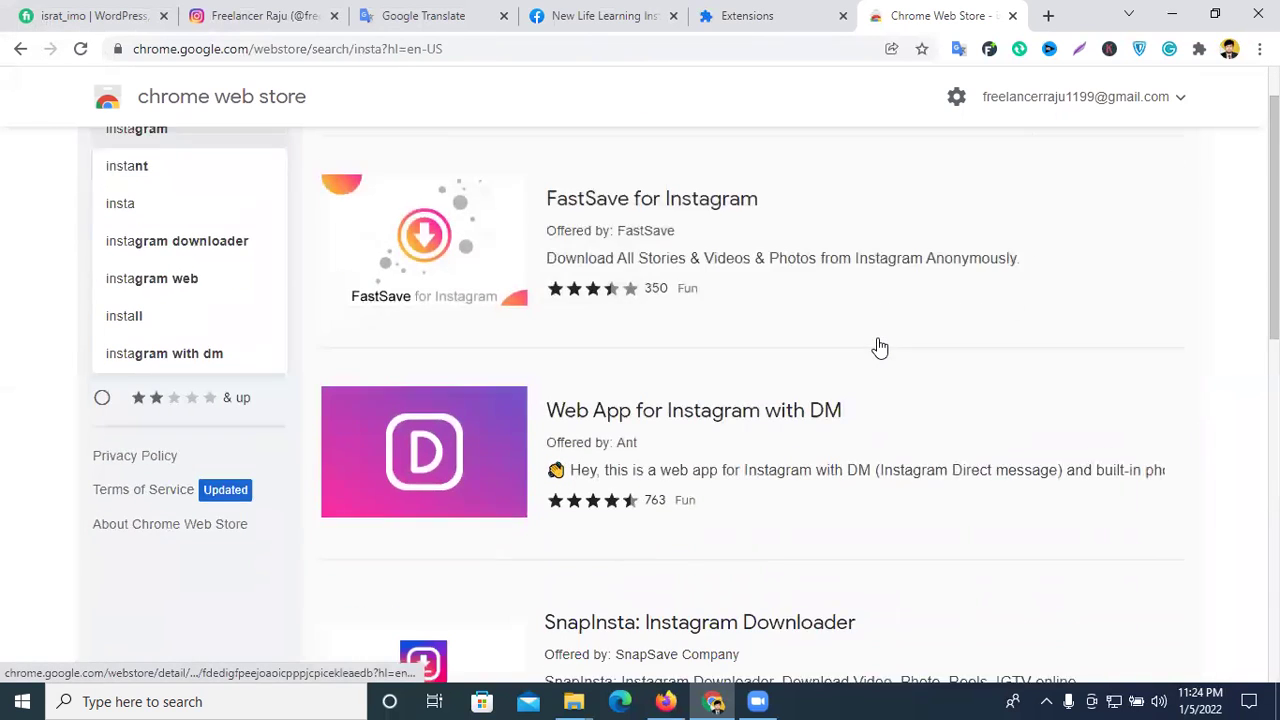
pyautogui.scroll(-5, 813, 342)
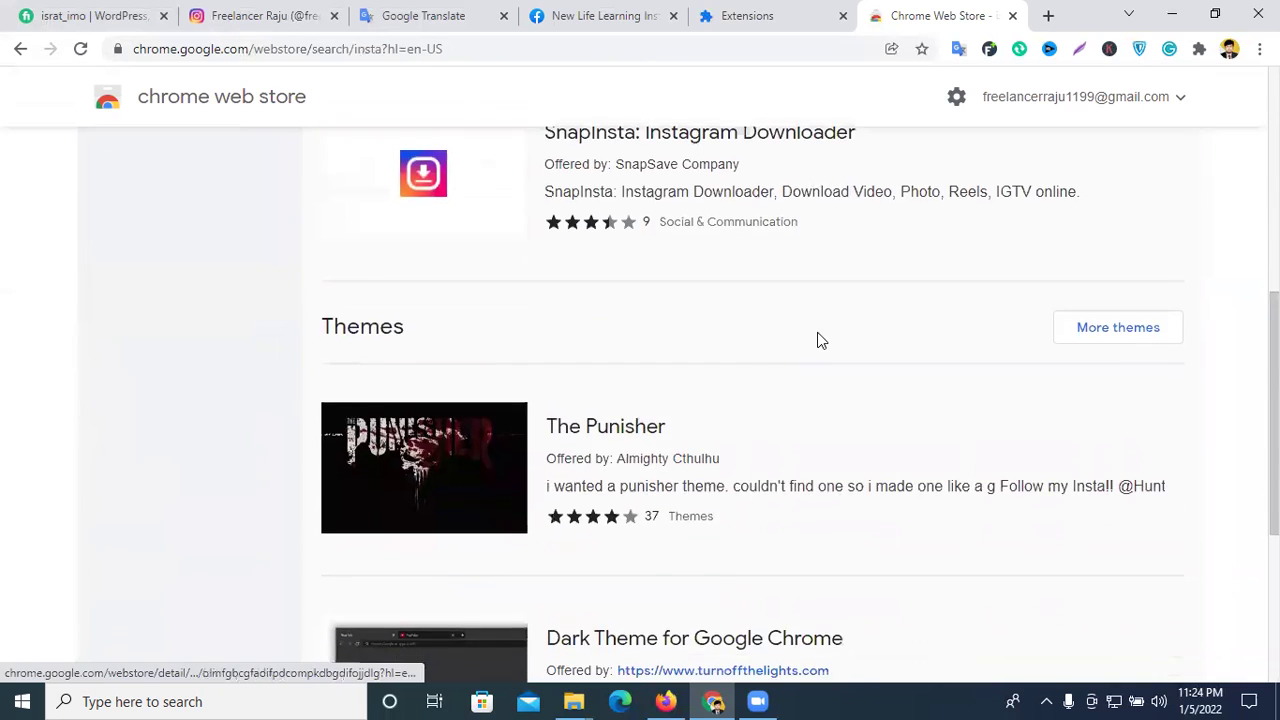
pyautogui.scroll(4, 815, 338)
pyautogui.scroll(1, 925, 385)
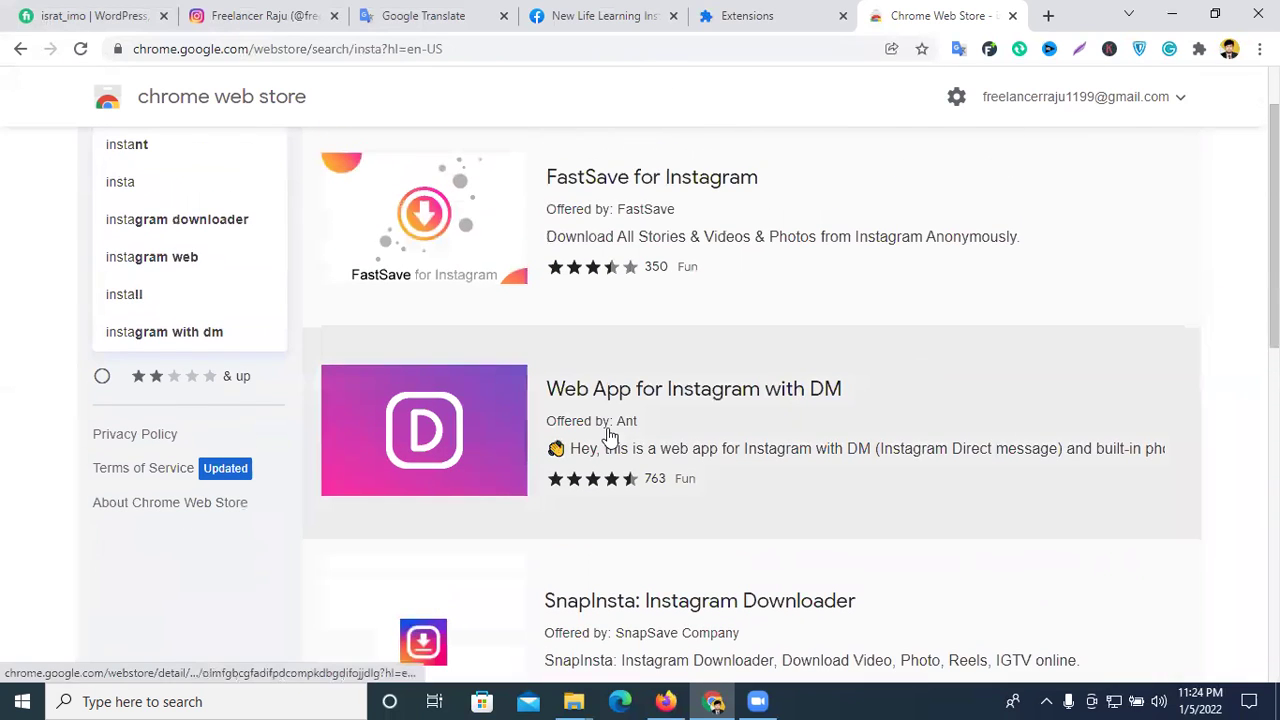
pyautogui.scroll(-3, 690, 490)
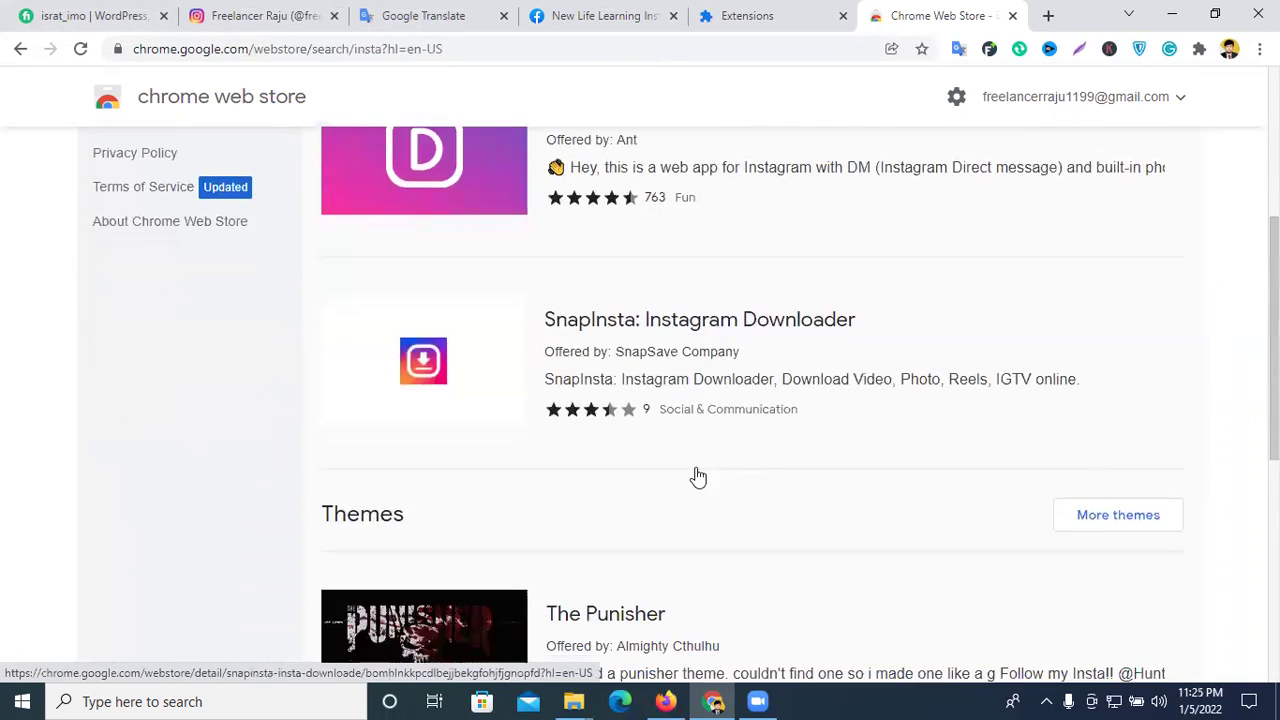
pyautogui.click(632, 172)
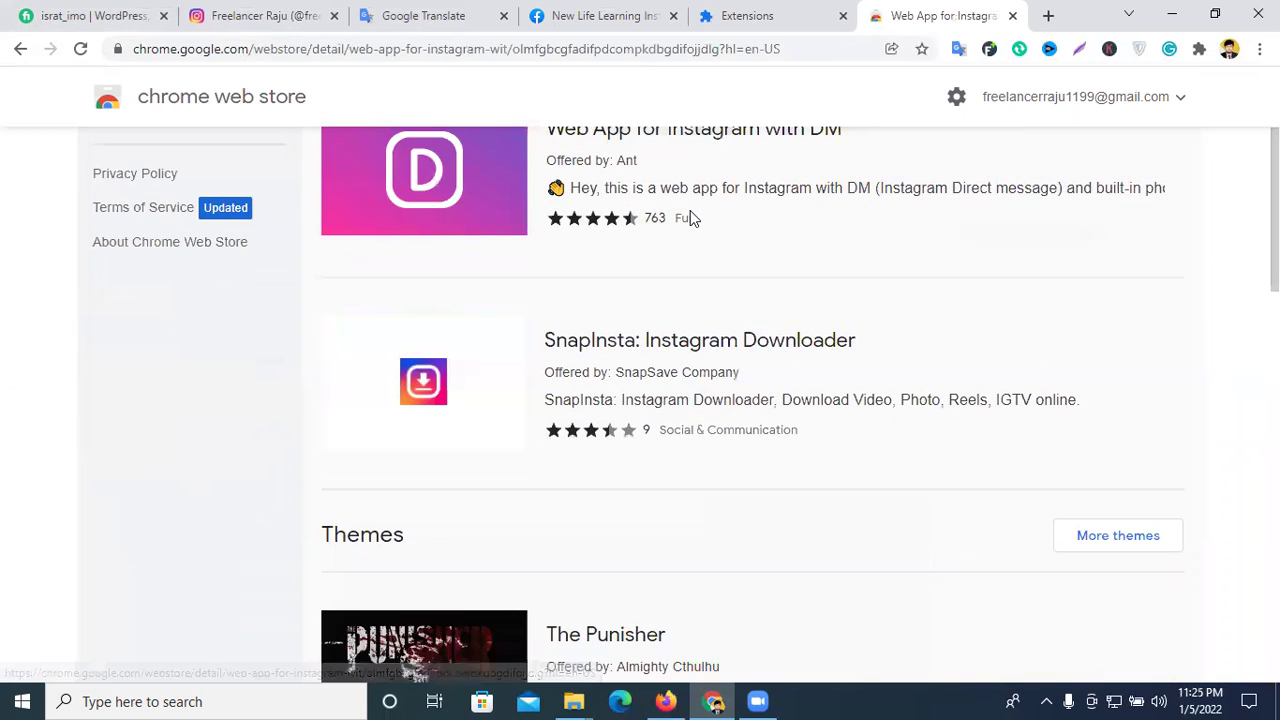
# - Add Web App for Instagram with DM to Chrome and confirm the installation
pyautogui.click(1003, 240)
pyautogui.scroll(-4, 794, 280)
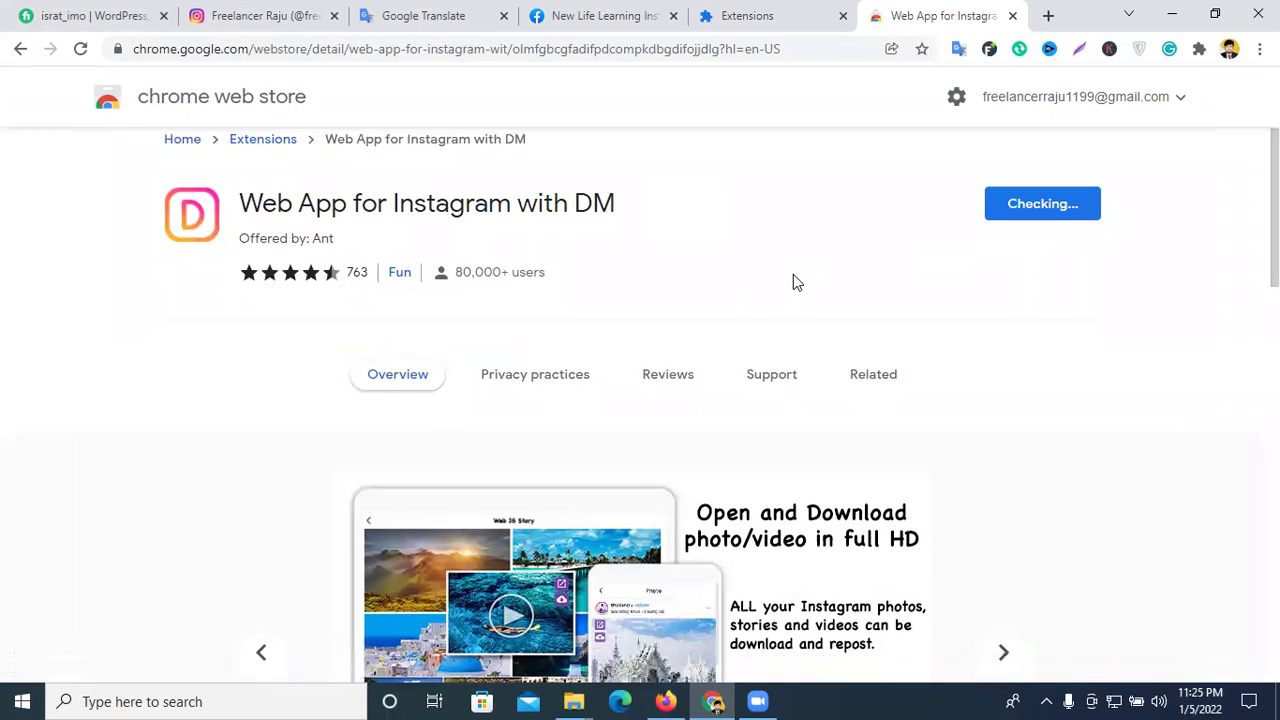
pyautogui.click(670, 207)
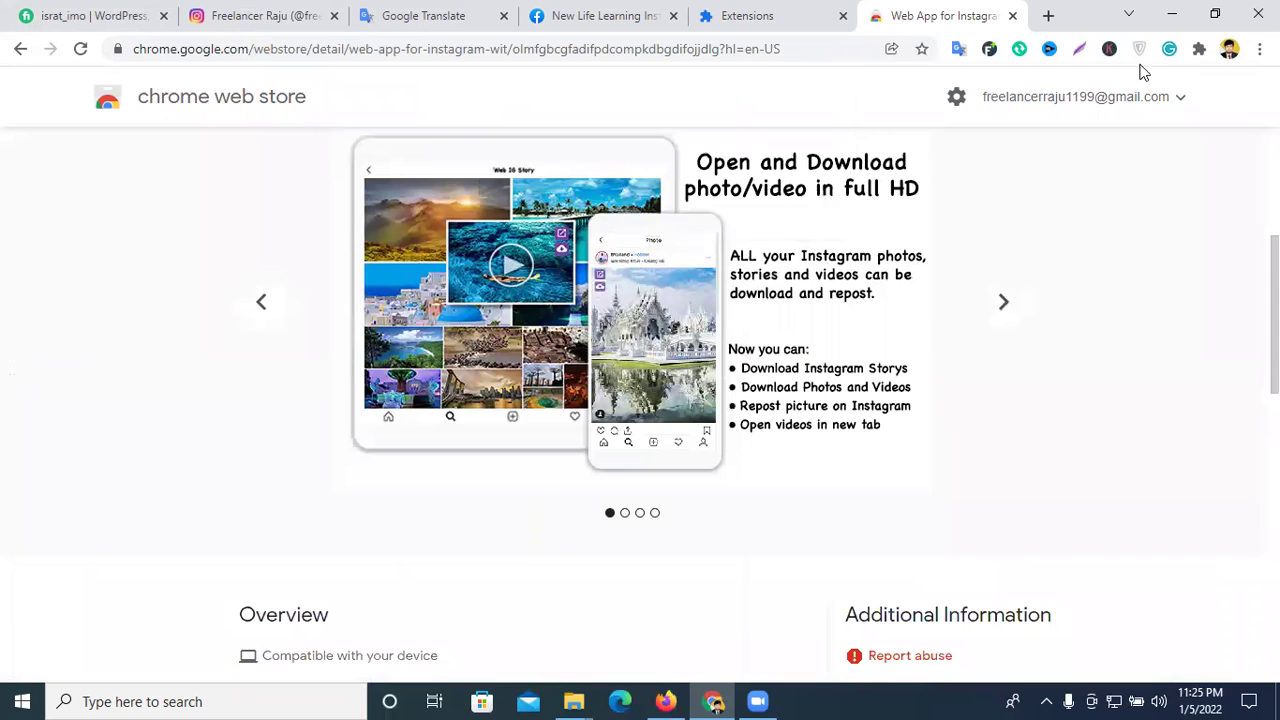
pyautogui.scroll(4, 924, 325)
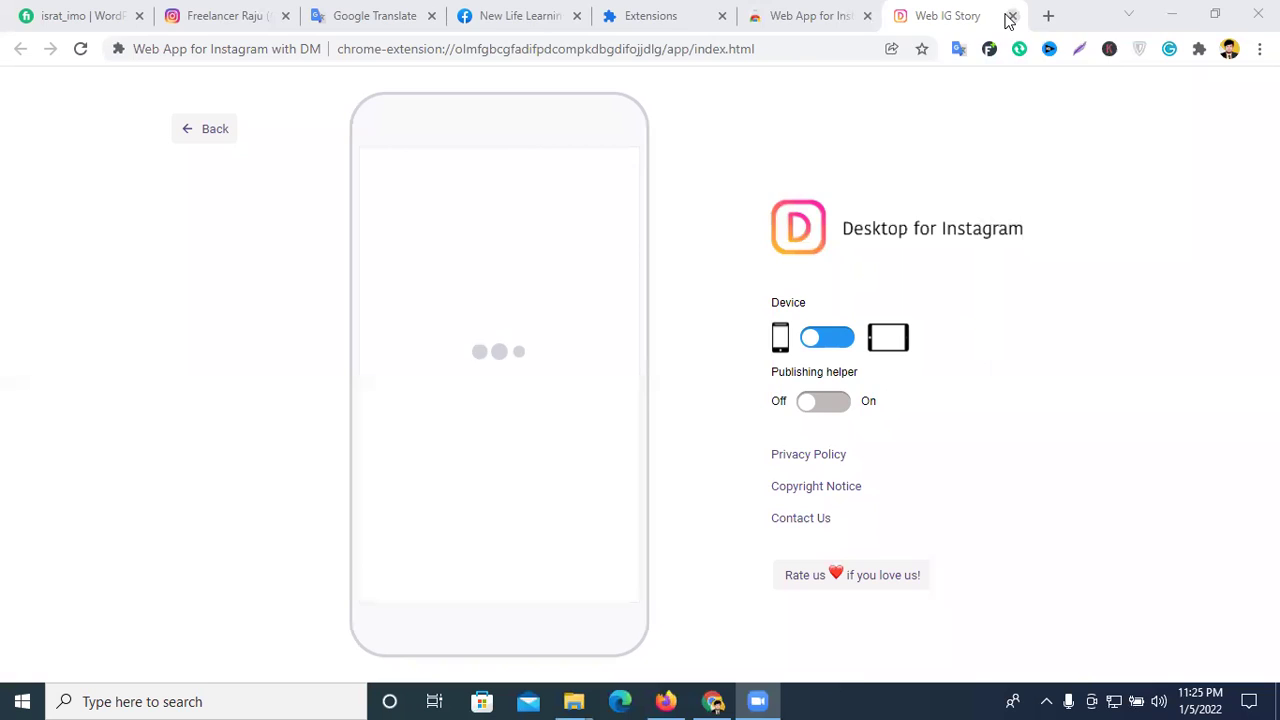
# - Close the extra tabs, pin Web App for Instagram on the Instagram tab, and launch it
pyautogui.click(1012, 16)
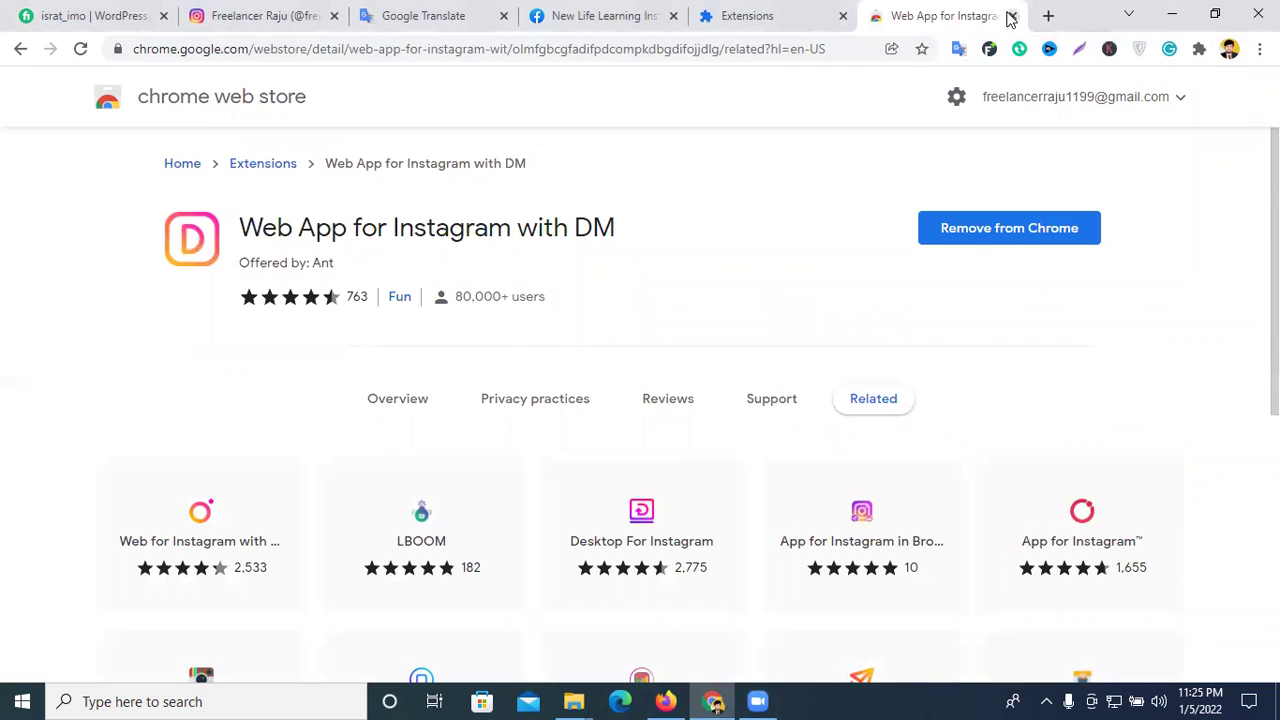
pyautogui.click(1012, 16)
pyautogui.click(322, 8)
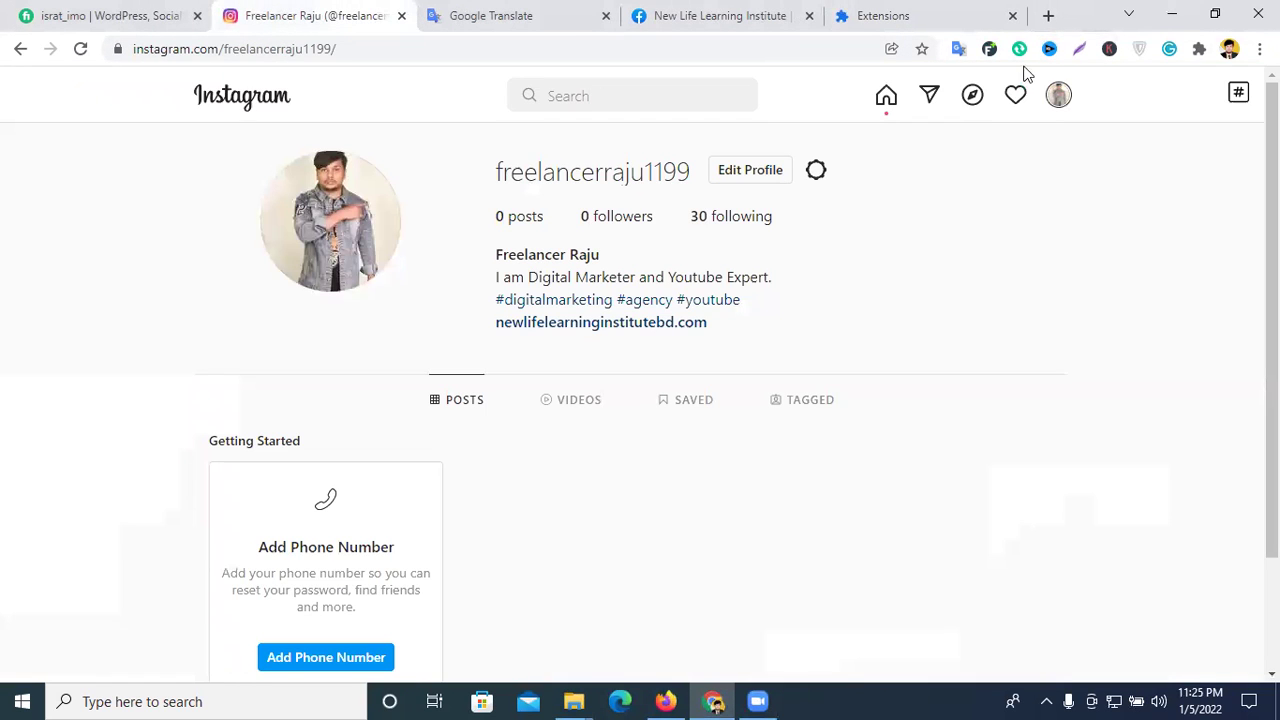
pyautogui.click(1199, 49)
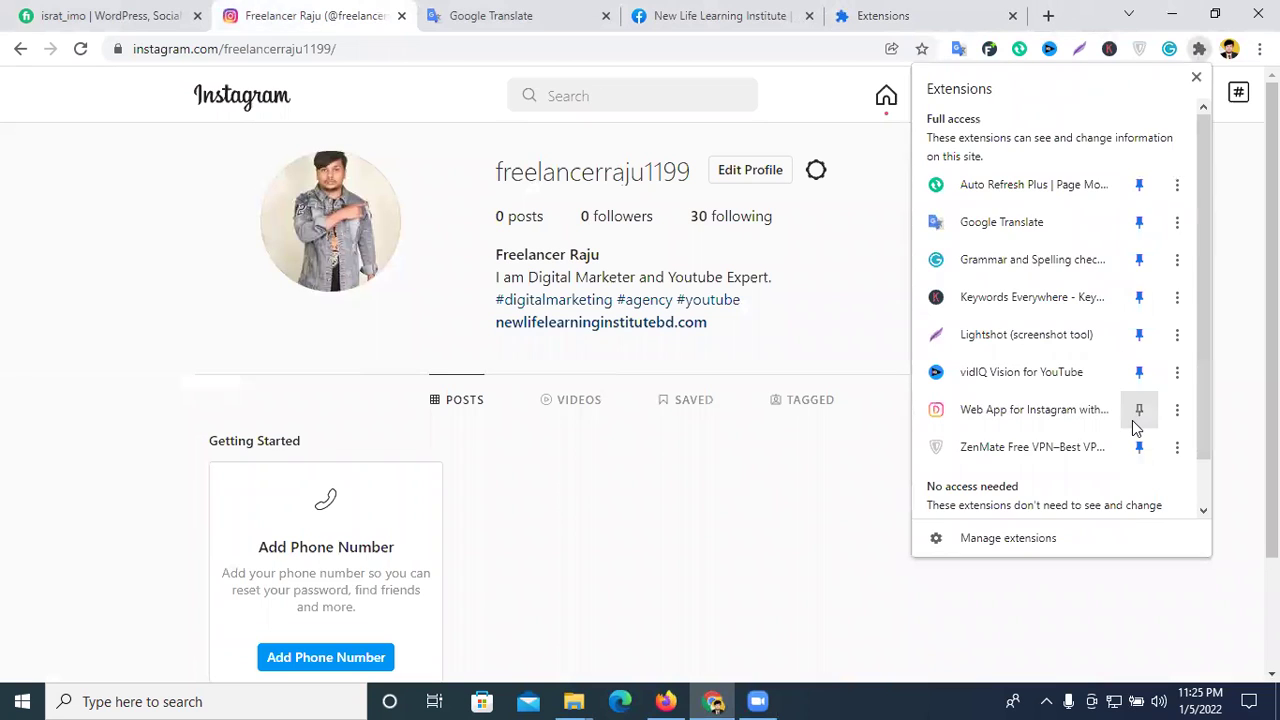
pyautogui.click(1137, 412)
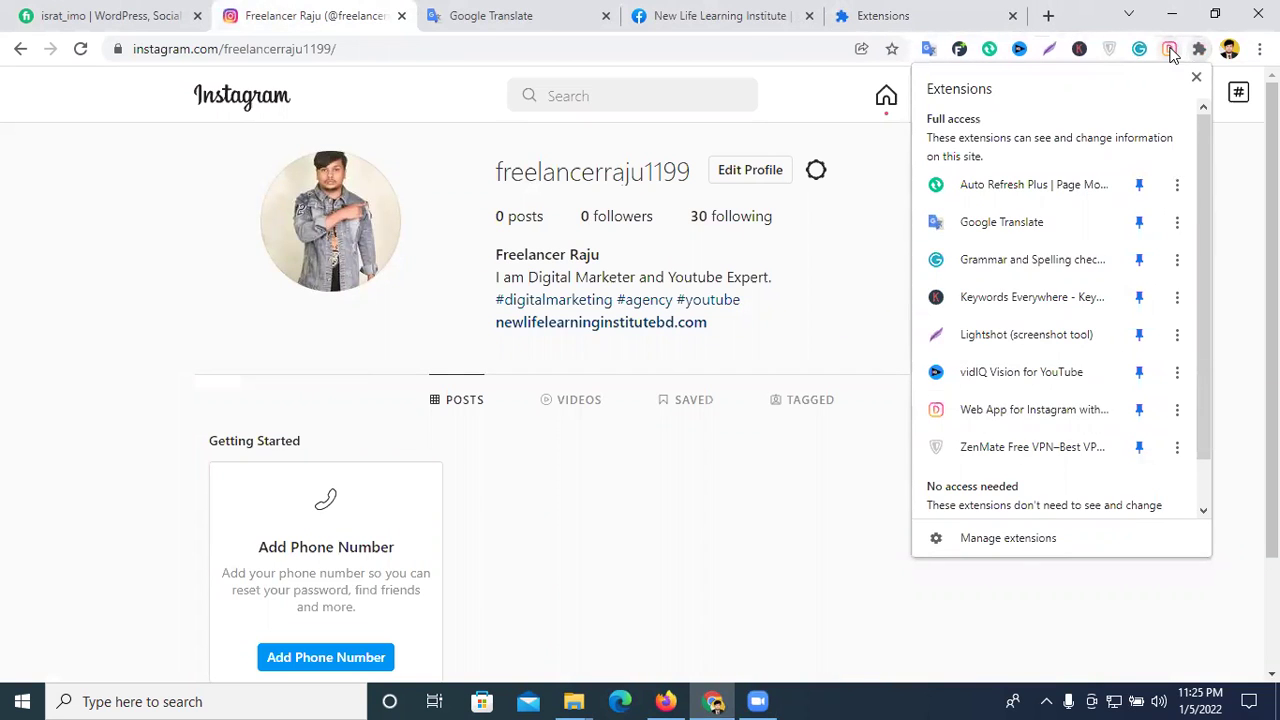
pyautogui.click(1169, 49)
# - Switch the app to desktop layout, then back to phone layout, scrolling the feed
pyautogui.click(836, 338)
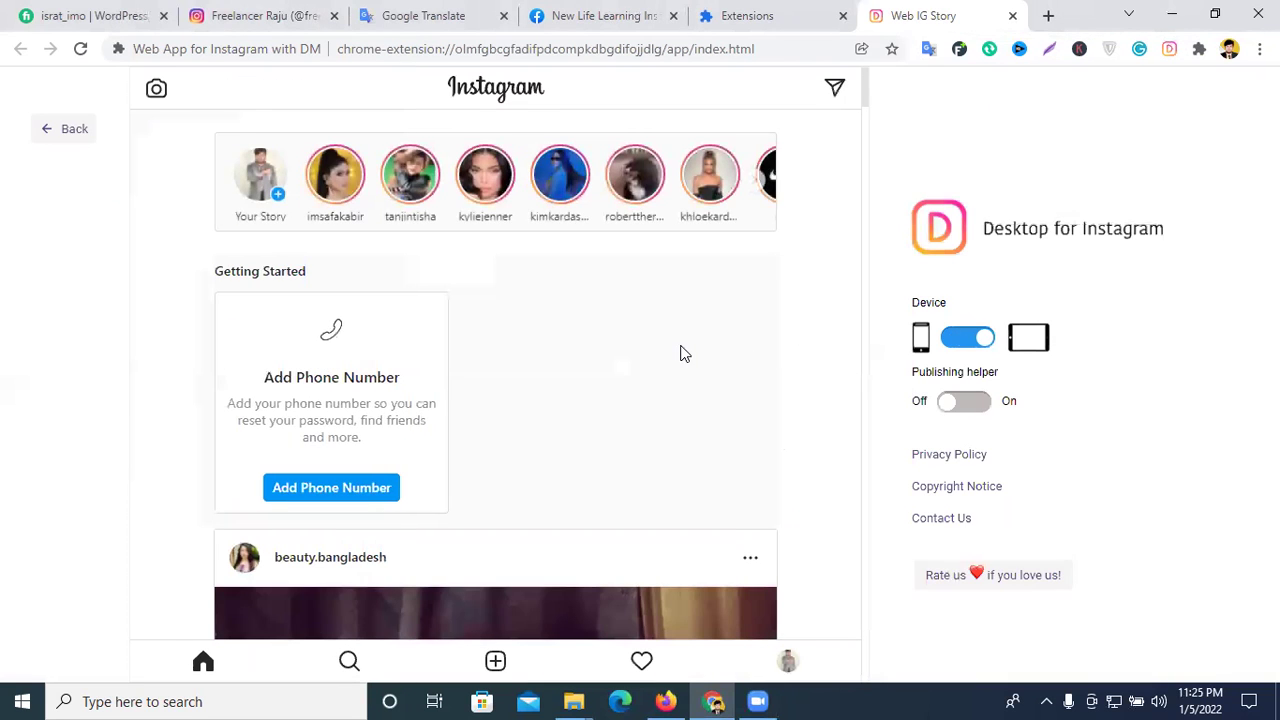
pyautogui.scroll(-2, 680, 354)
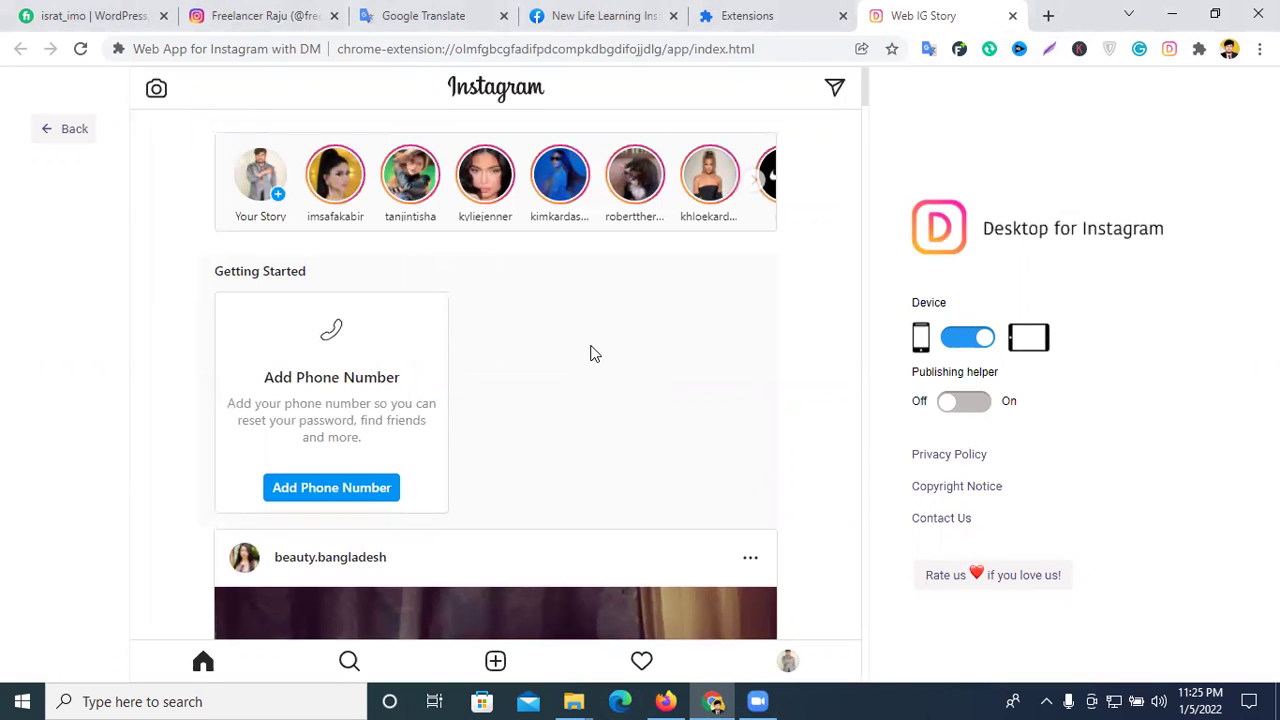
pyautogui.click(970, 348)
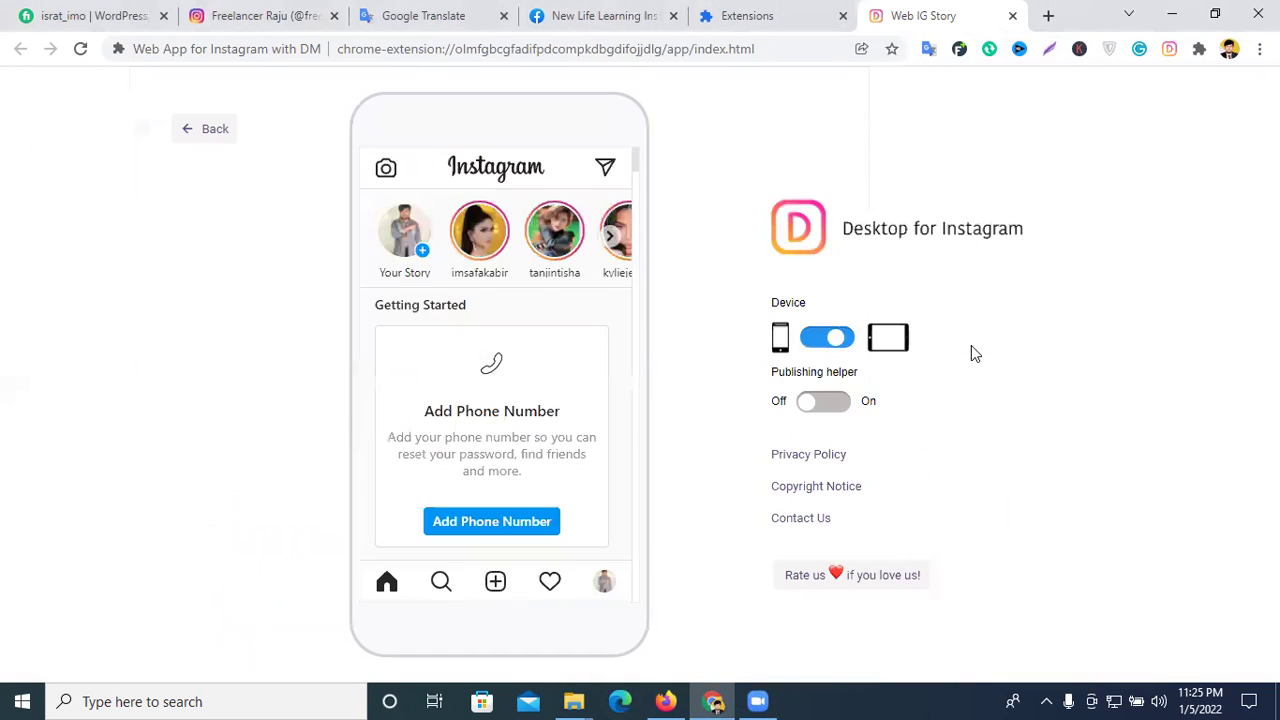
pyautogui.scroll(-3, 590, 336)
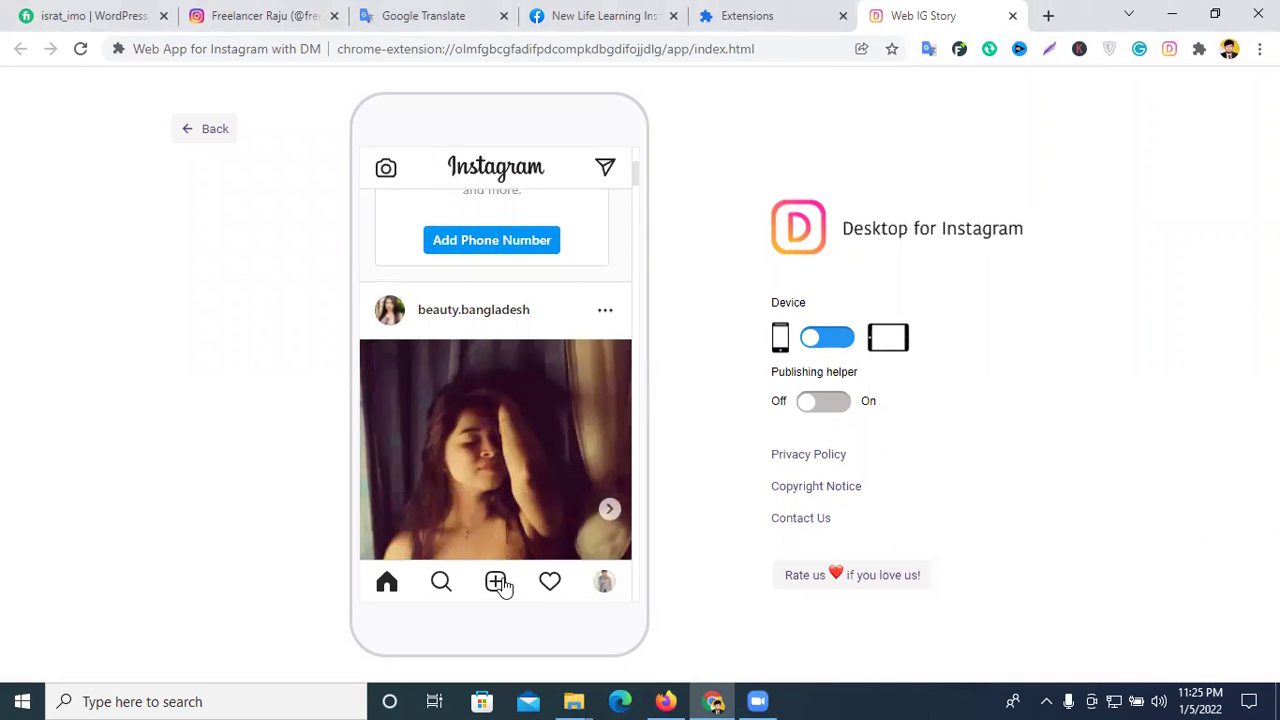
# - Start a new post but cancel the file picker, then open the Chrome Web Store from Extensions
pyautogui.click(503, 583)
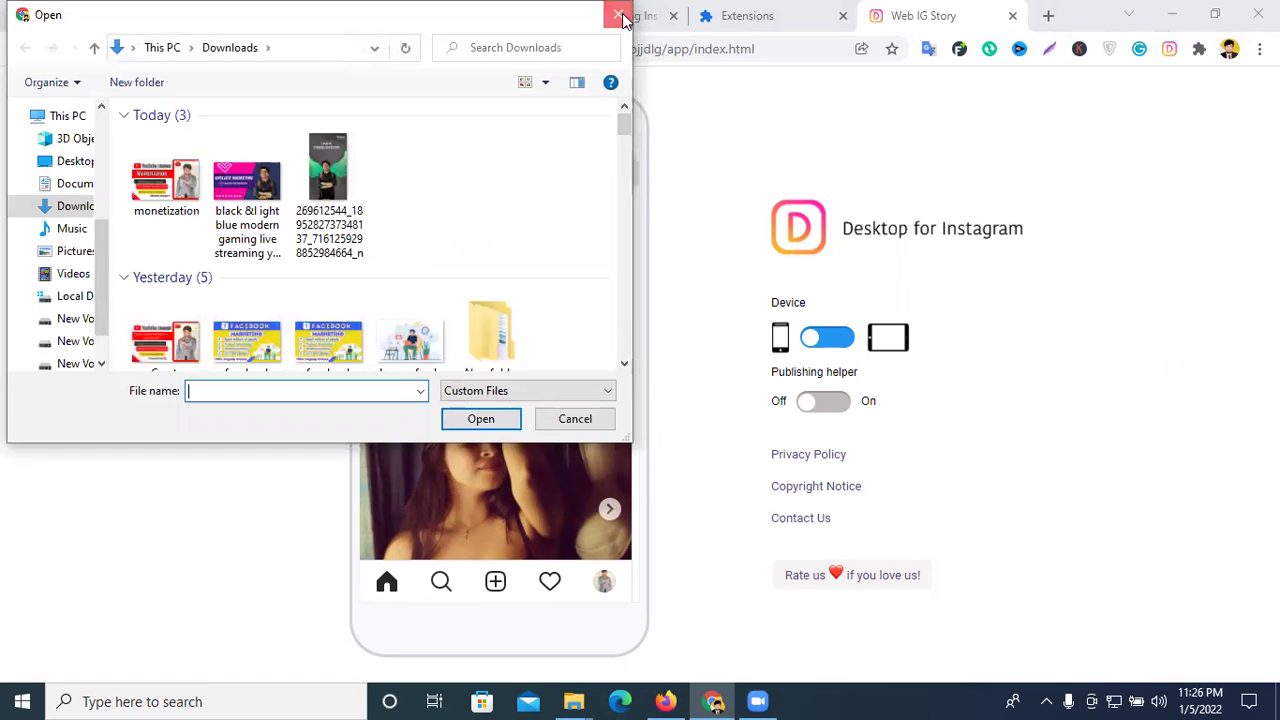
pyautogui.click(620, 15)
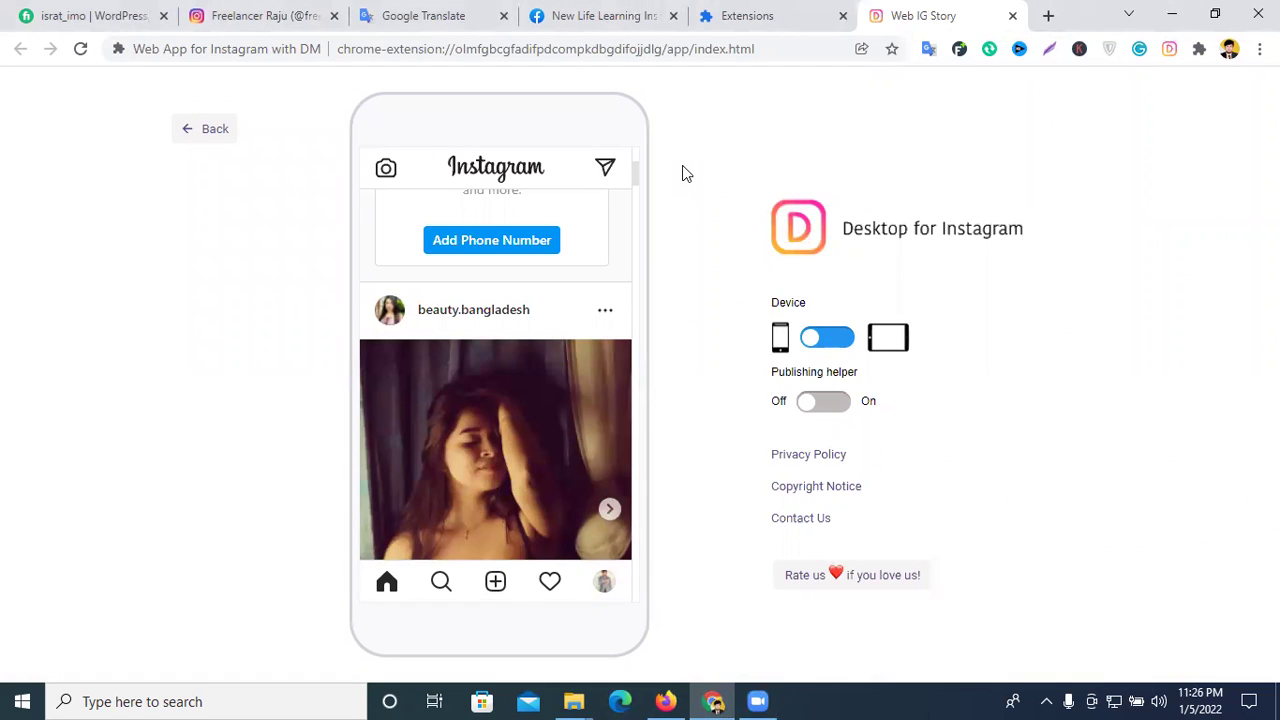
pyautogui.click(768, 12)
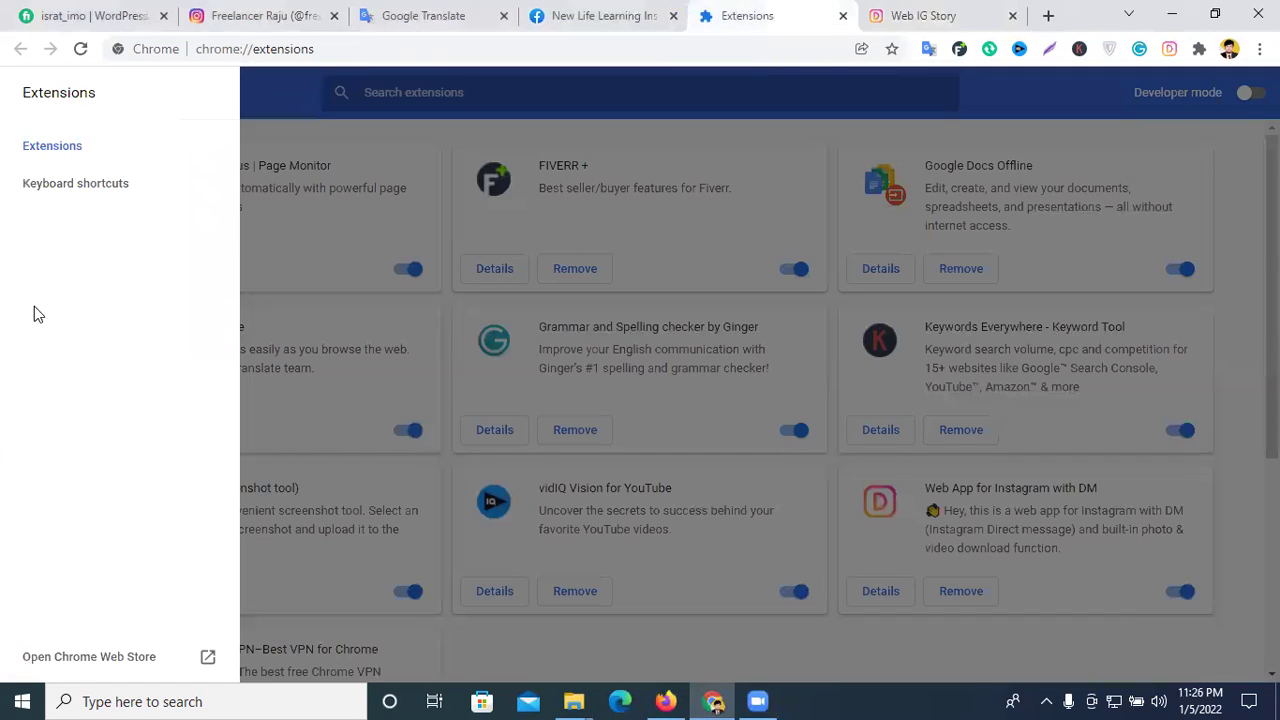
pyautogui.click(87, 660)
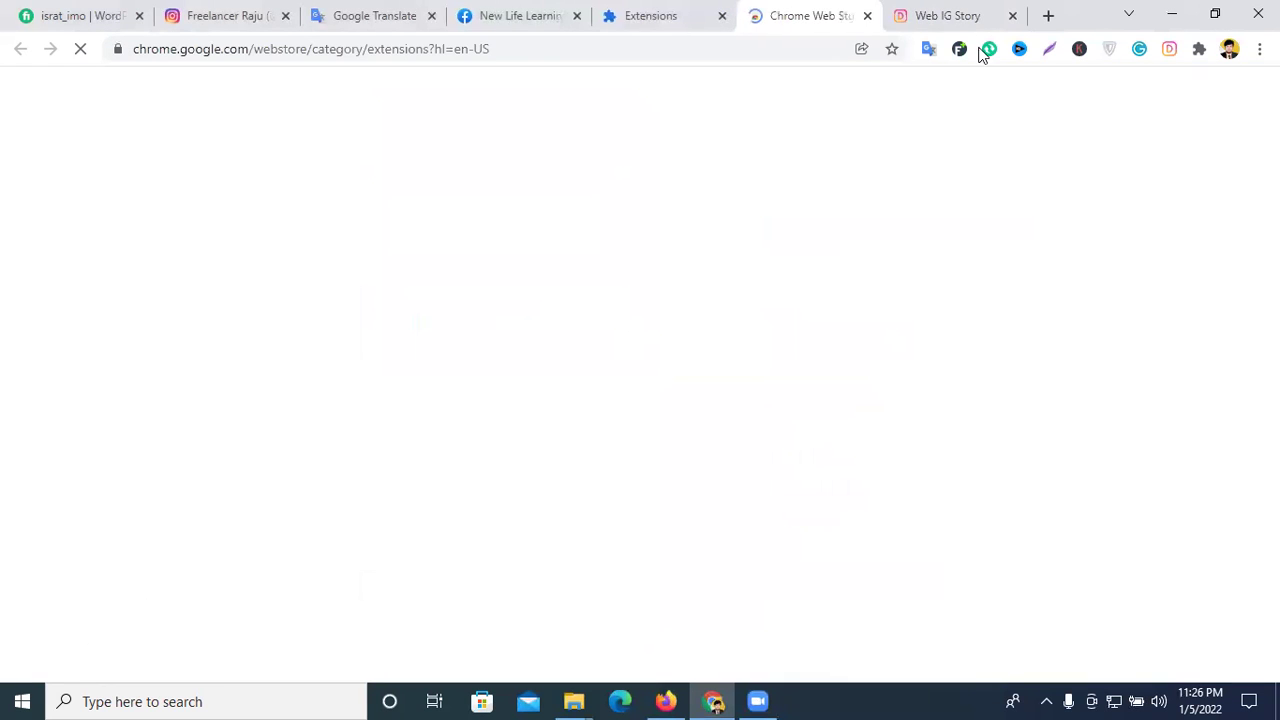
# - Return to the Web IG Story tab and scroll through the home feed posts
pyautogui.click(950, 15)
pyautogui.scroll(-2, 540, 430)
pyautogui.scroll(4, 540, 430)
pyautogui.scroll(-4, 542, 430)
pyautogui.scroll(-10, 542, 430)
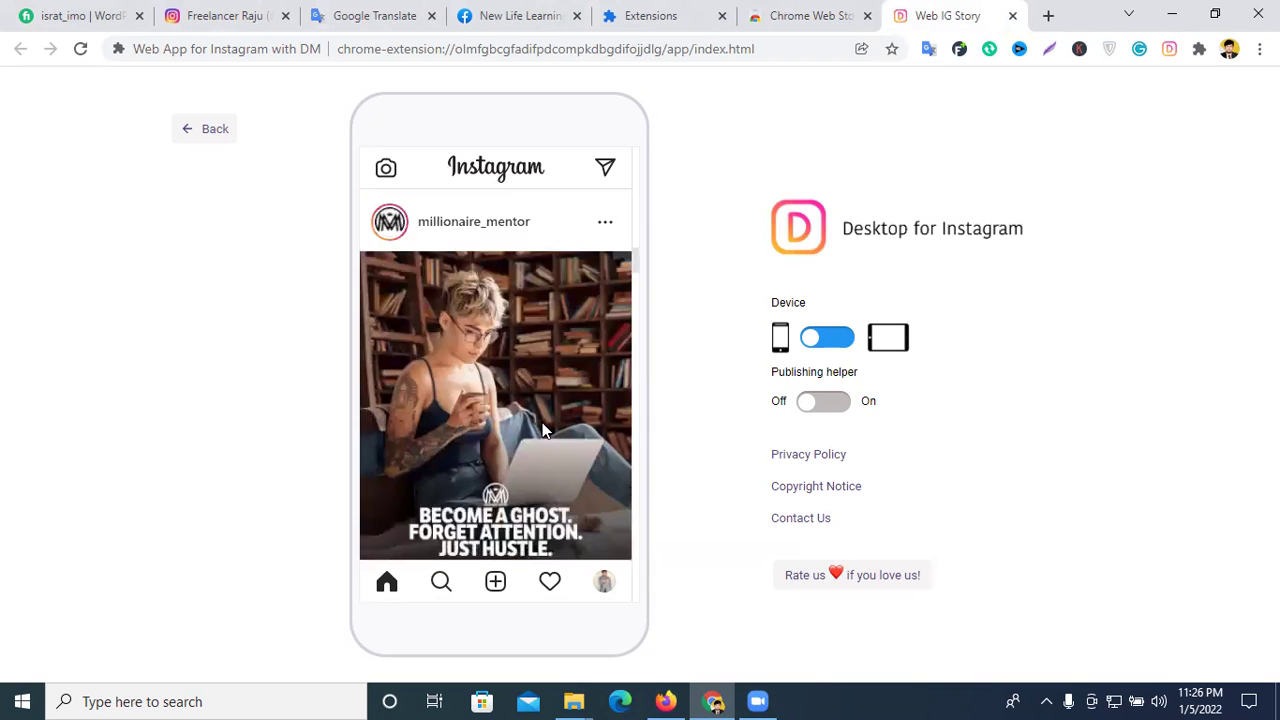
pyautogui.scroll(-6, 543, 430)
pyautogui.scroll(-3, 543, 430)
pyautogui.scroll(-3, 512, 333)
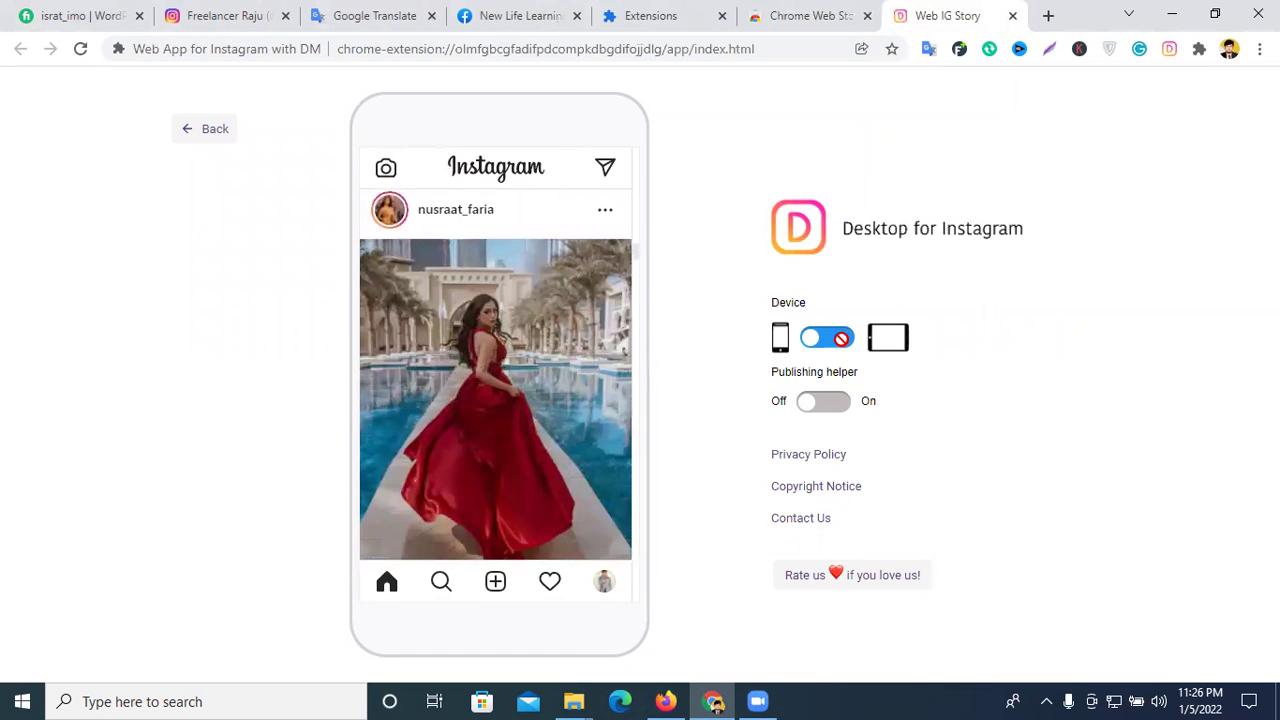
# - Switch the feed to desktop layout and toggle the Publishing helper on, then off
pyautogui.click(841, 338)
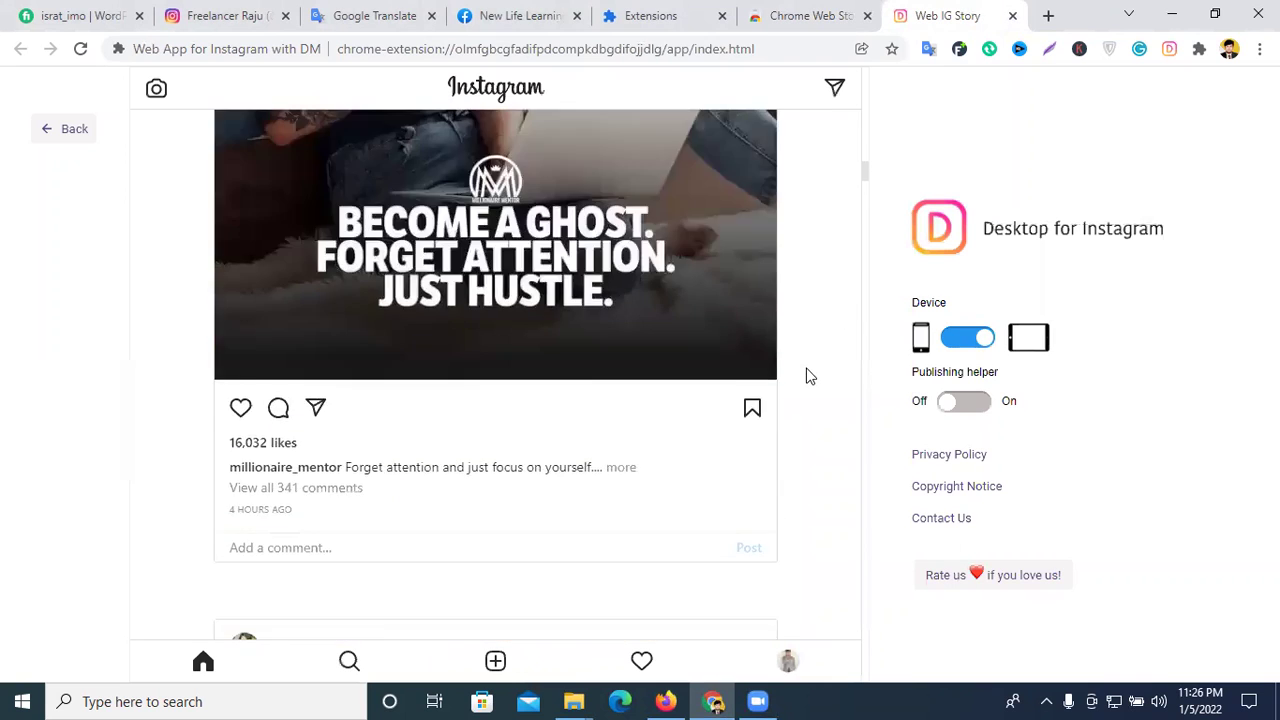
pyautogui.click(970, 402)
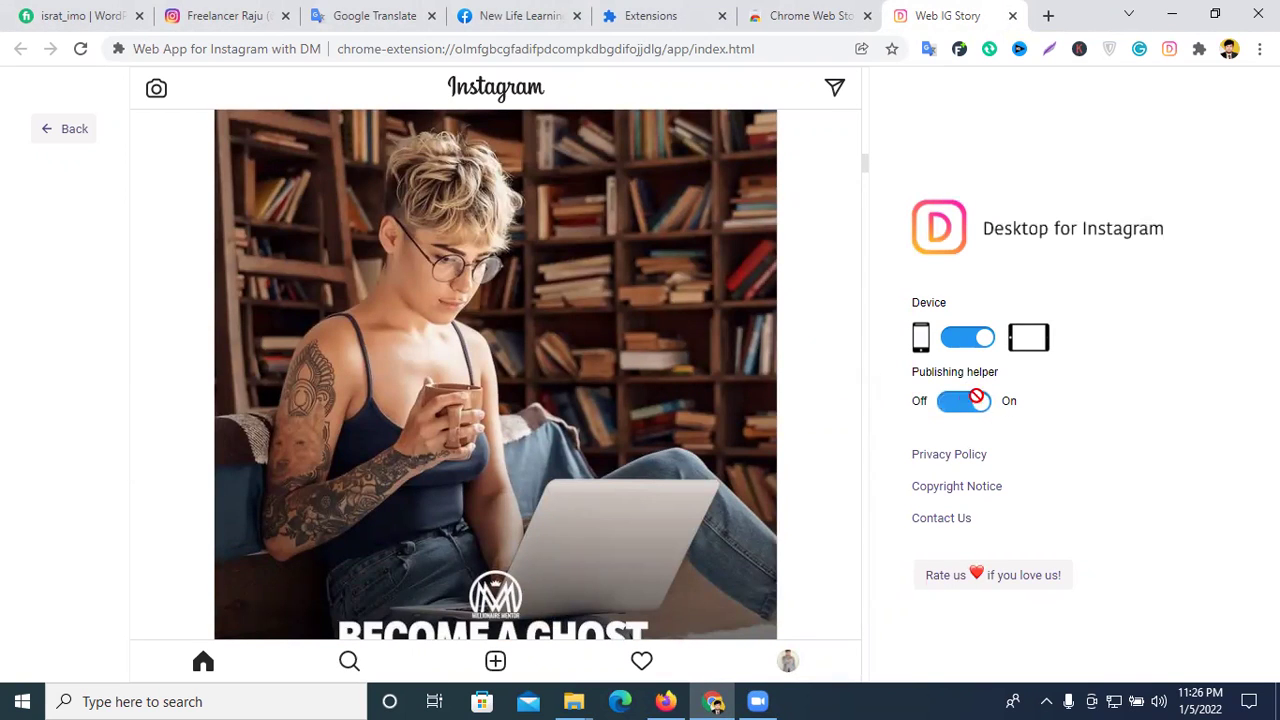
pyautogui.click(965, 403)
pyautogui.scroll(-10, 612, 382)
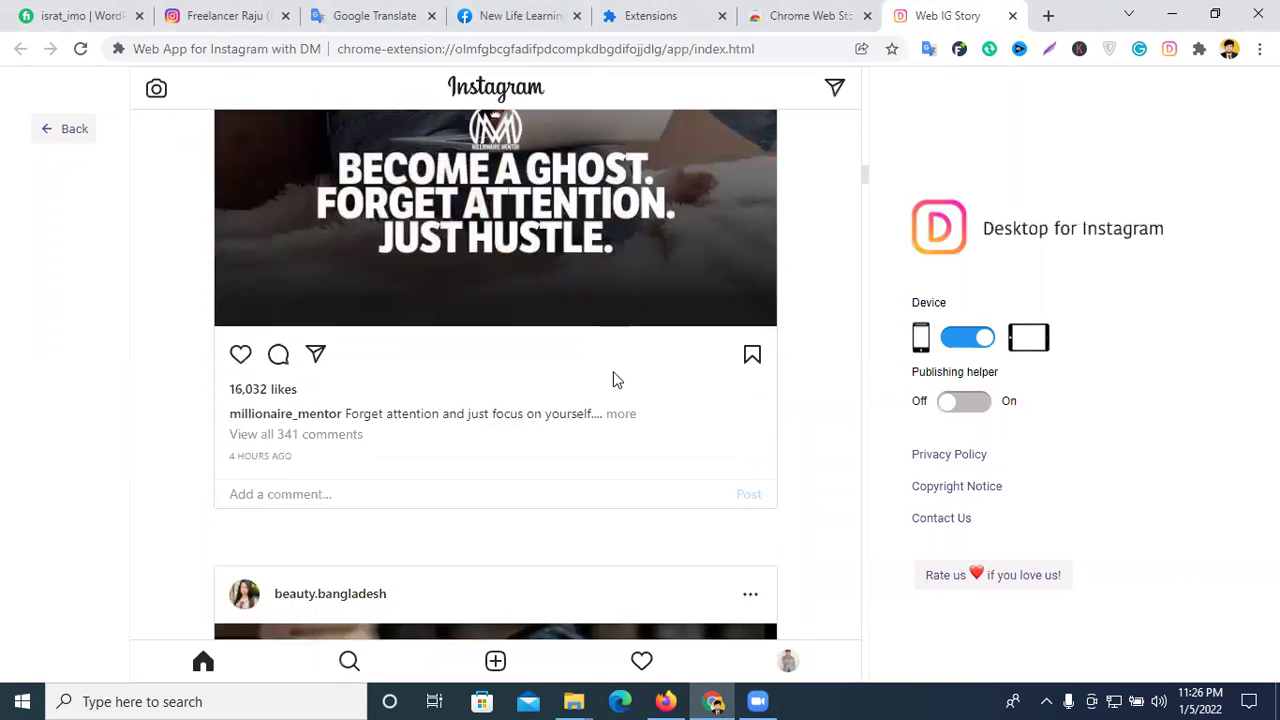
pyautogui.scroll(-5, 615, 382)
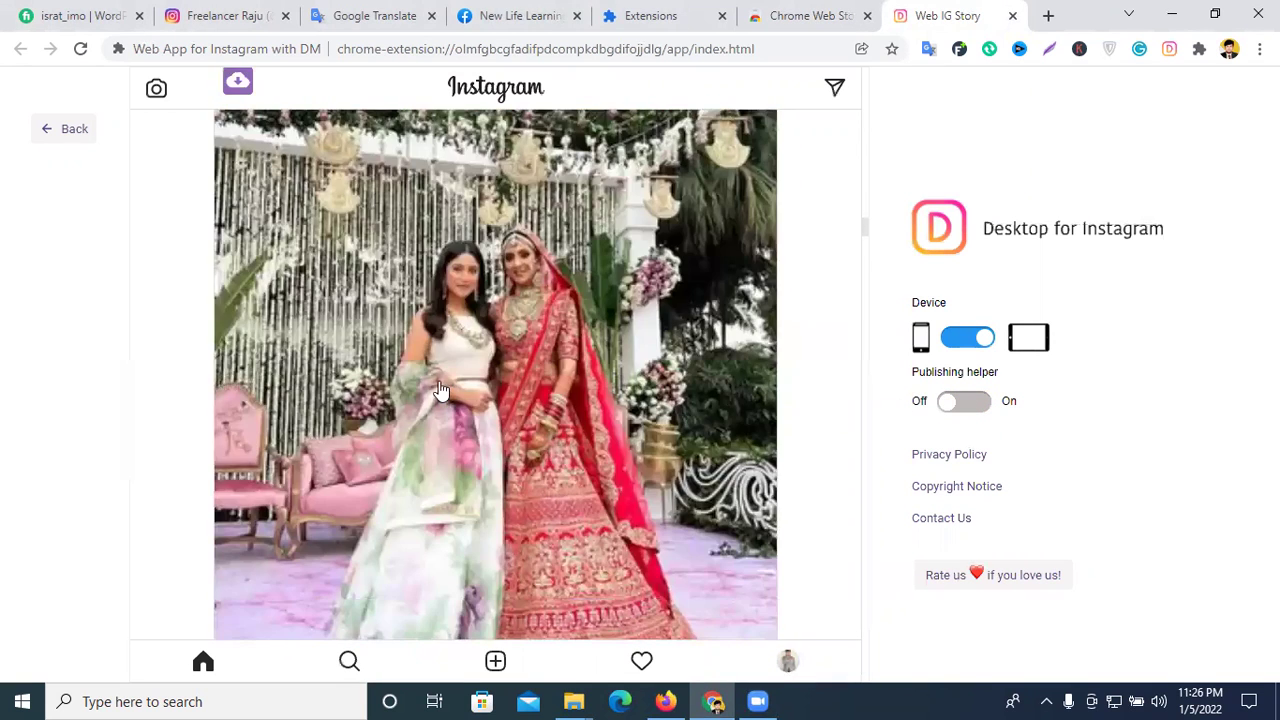
pyautogui.scroll(-3, 615, 382)
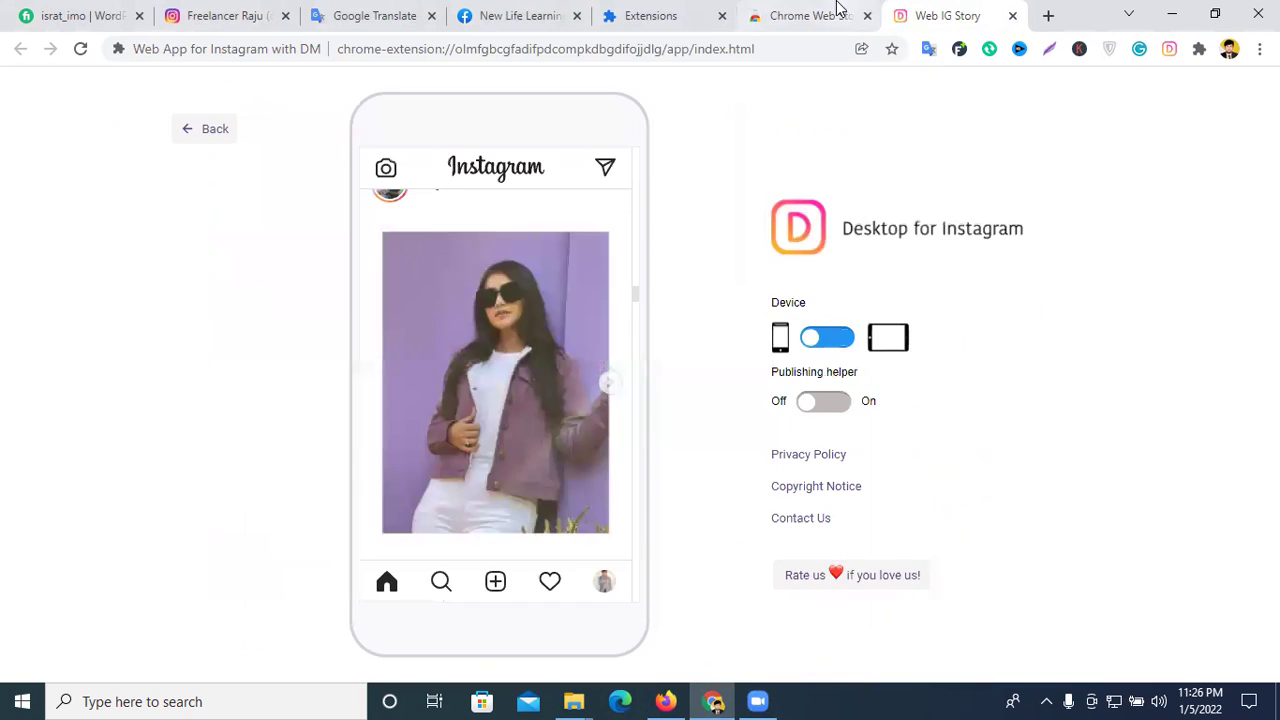
pyautogui.click(834, 14)
# - Search the Chrome Web Store for 'instagram' extensions
pyautogui.click(173, 178)
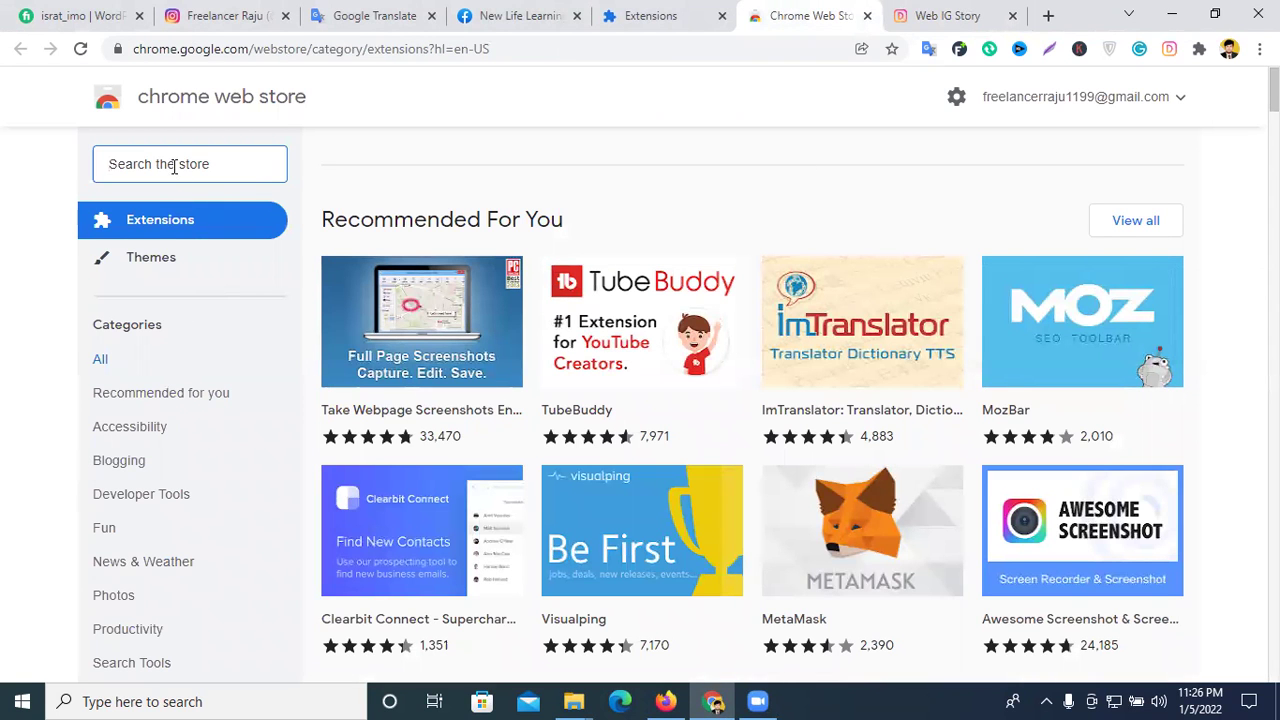
pyautogui.write('in')
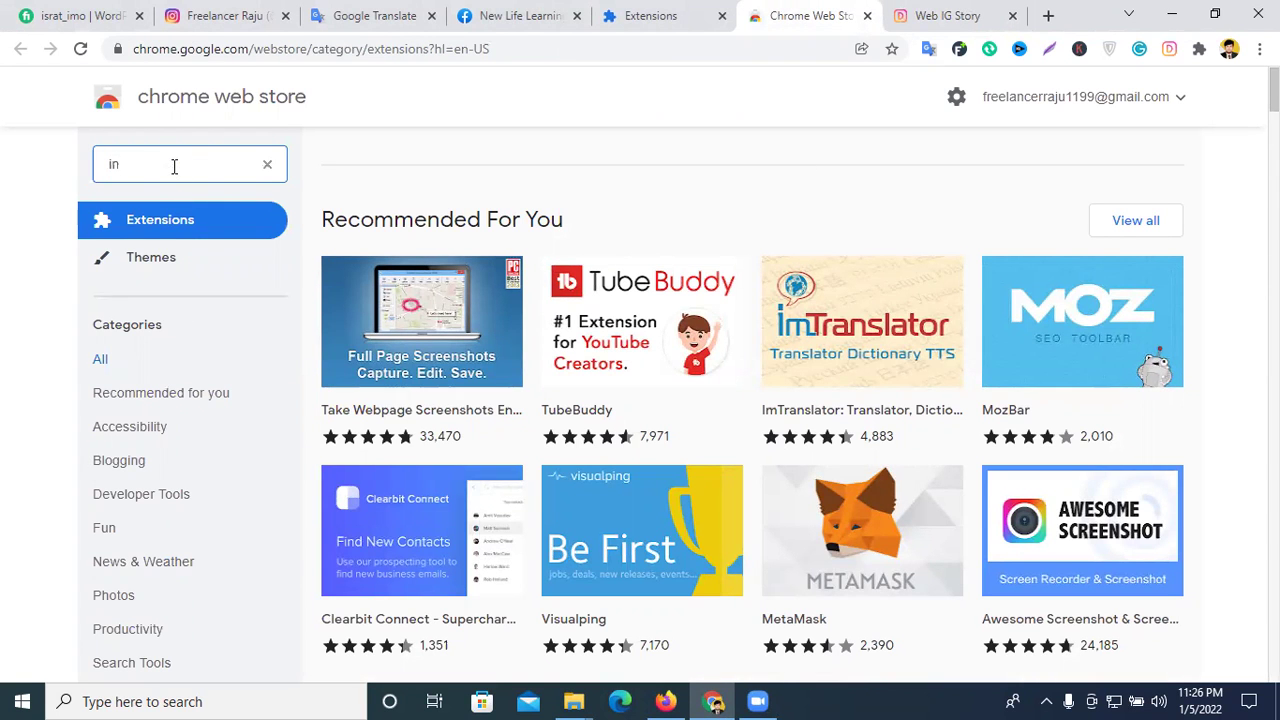
pyautogui.write('s')
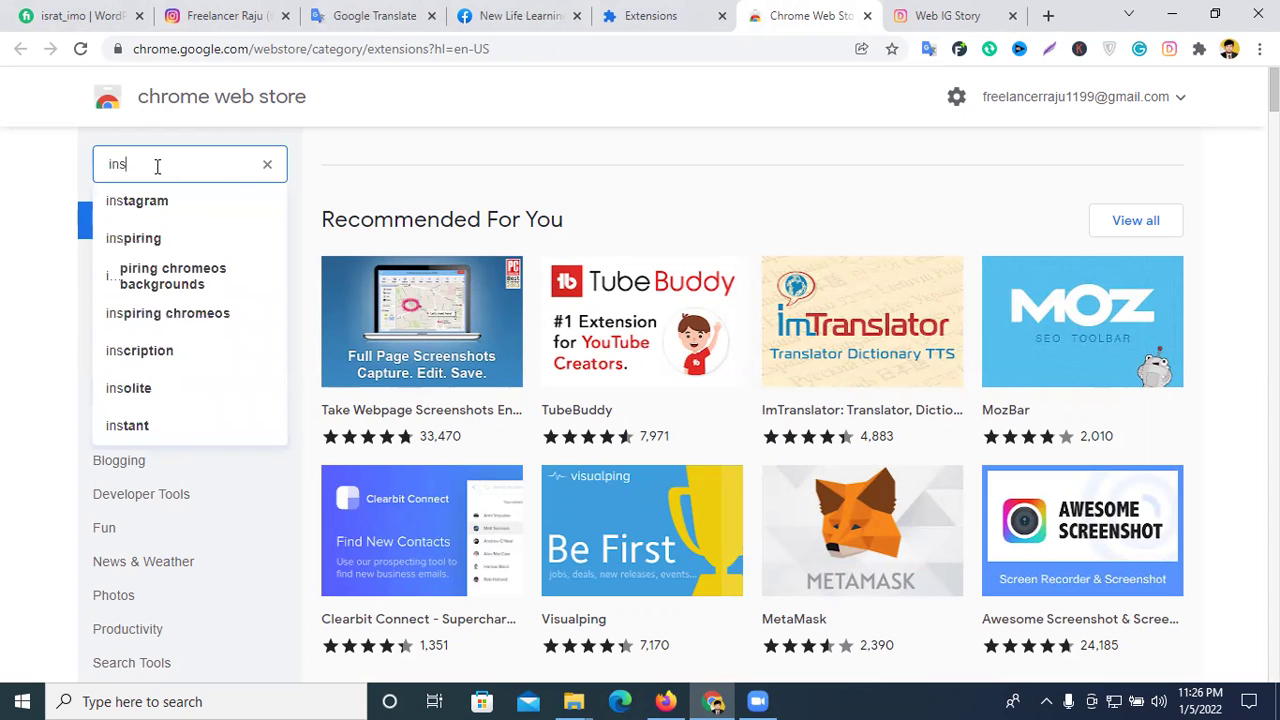
pyautogui.click(120, 200)
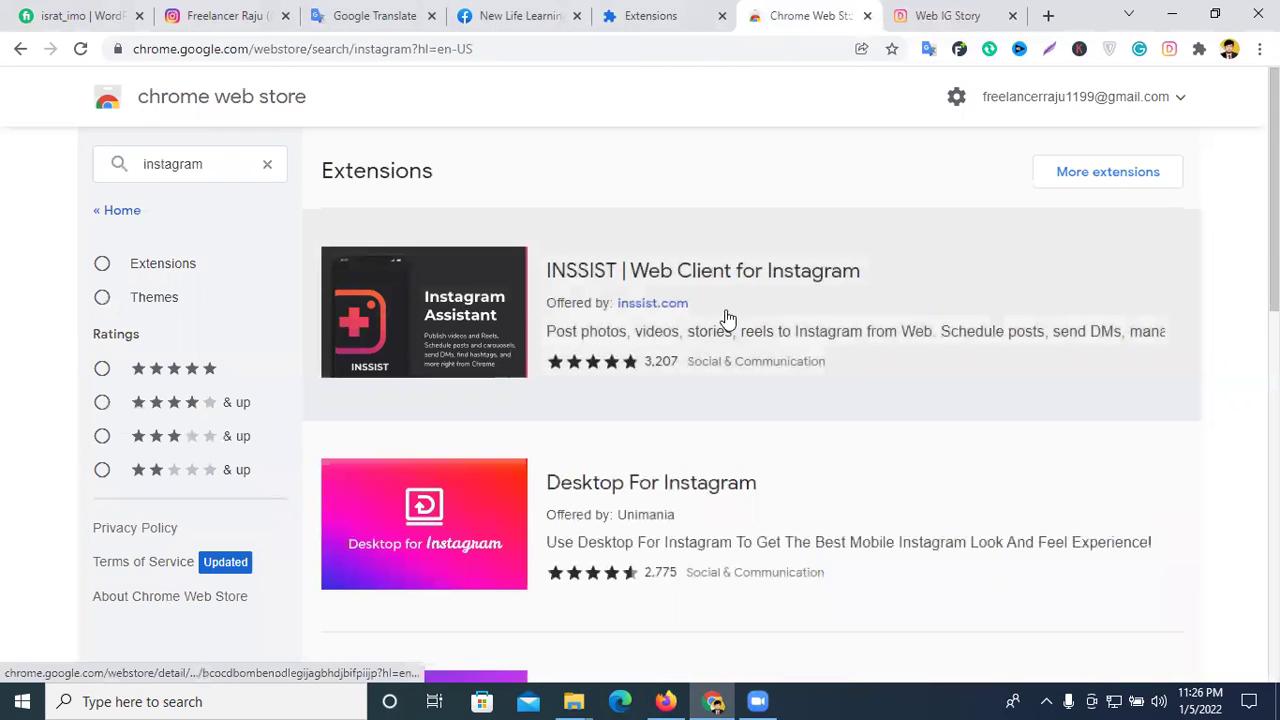
pyautogui.scroll(-2, 694, 300)
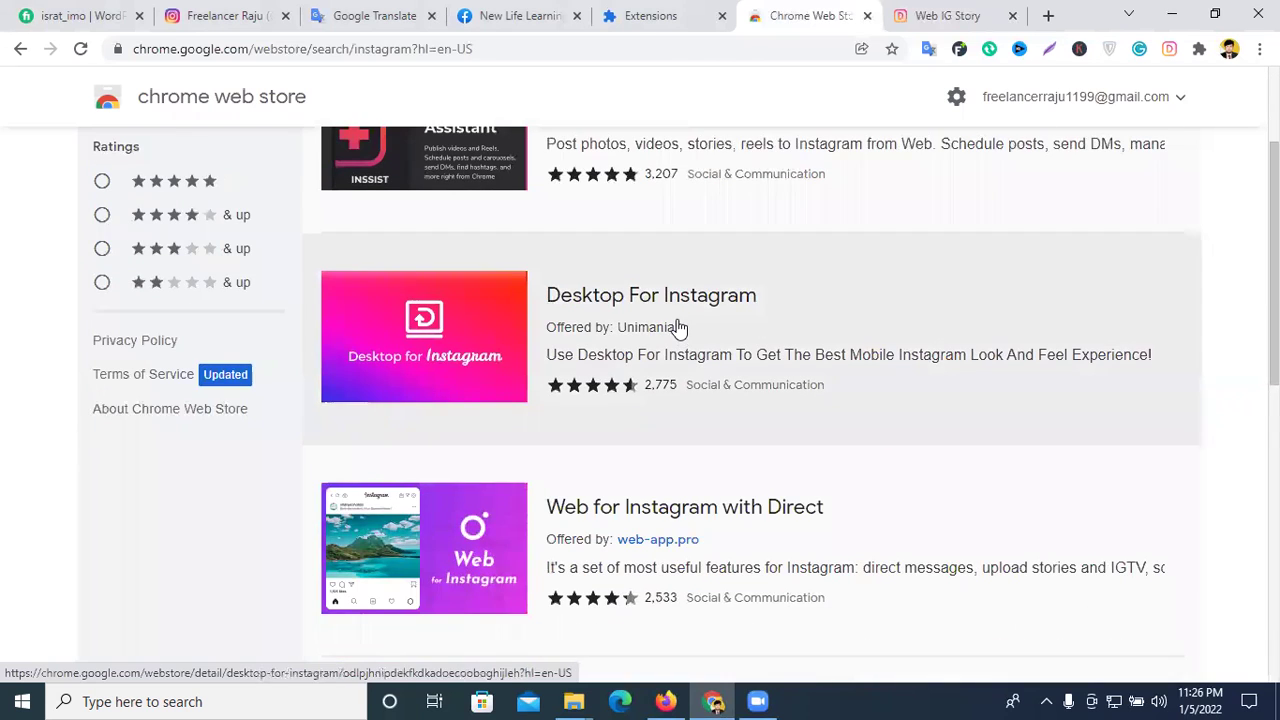
# - Open the Desktop For Instagram listing and add the extension to Chrome
pyautogui.click(678, 327)
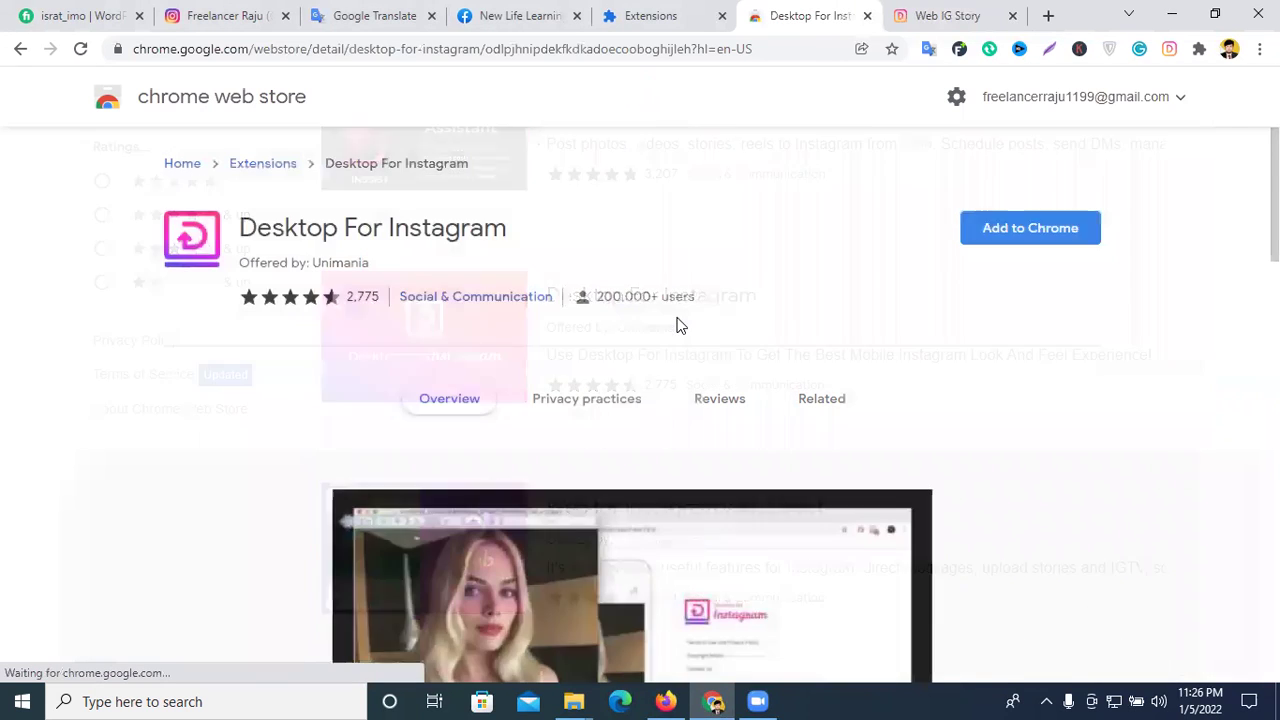
pyautogui.scroll(-2, 763, 320)
pyautogui.scroll(2, 1010, 270)
pyautogui.click(1030, 236)
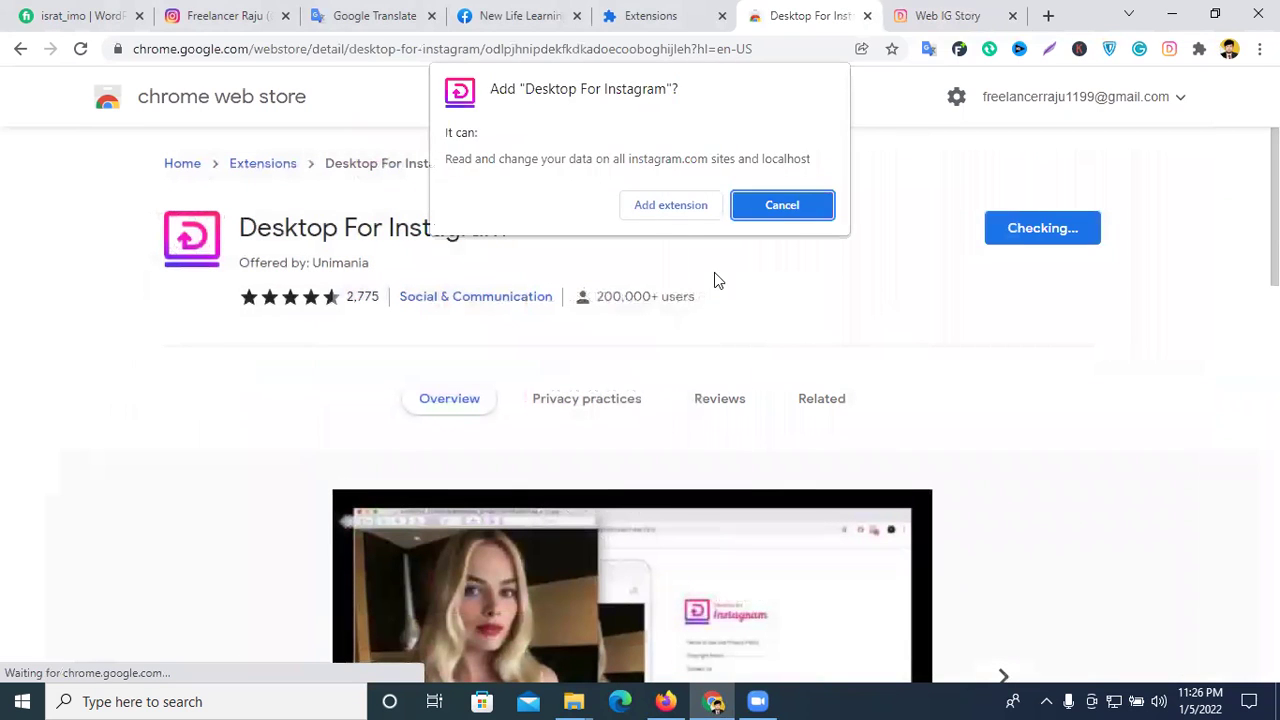
pyautogui.click(680, 206)
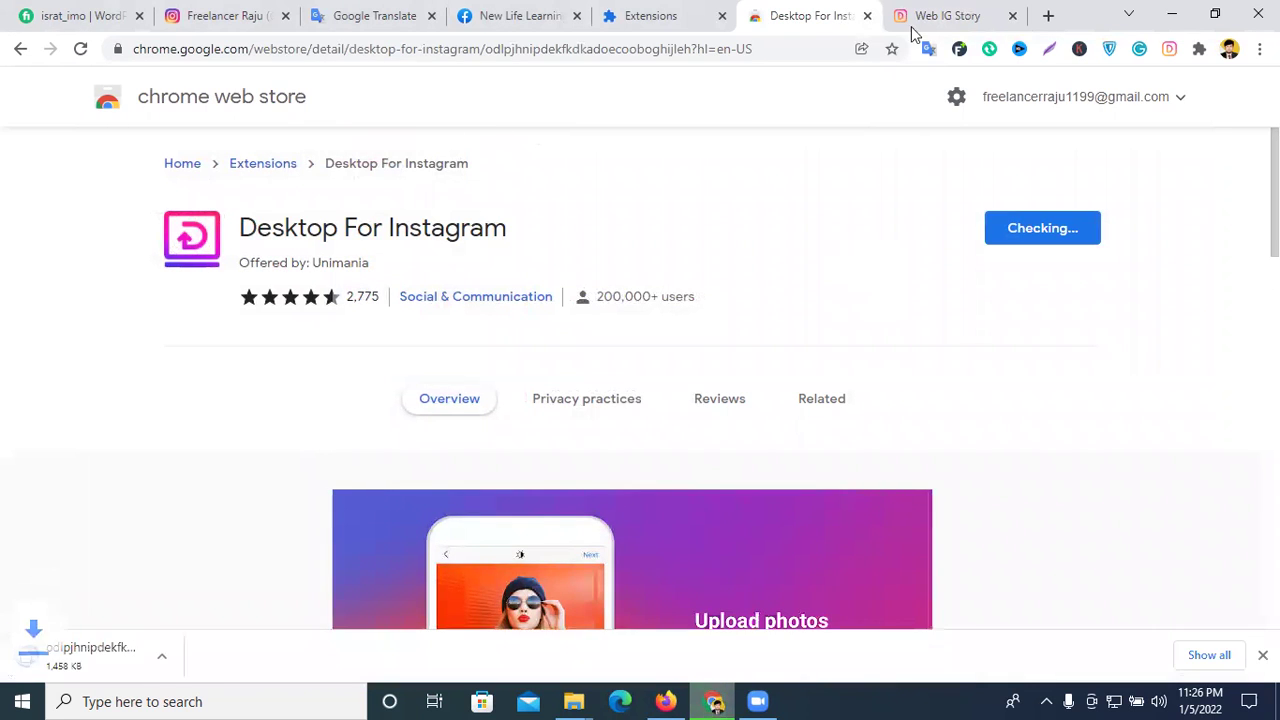
pyautogui.click(935, 16)
# - Unpin Web App for Instagram with DM from the Chrome toolbar
pyautogui.click(815, 15)
pyautogui.click(866, 16)
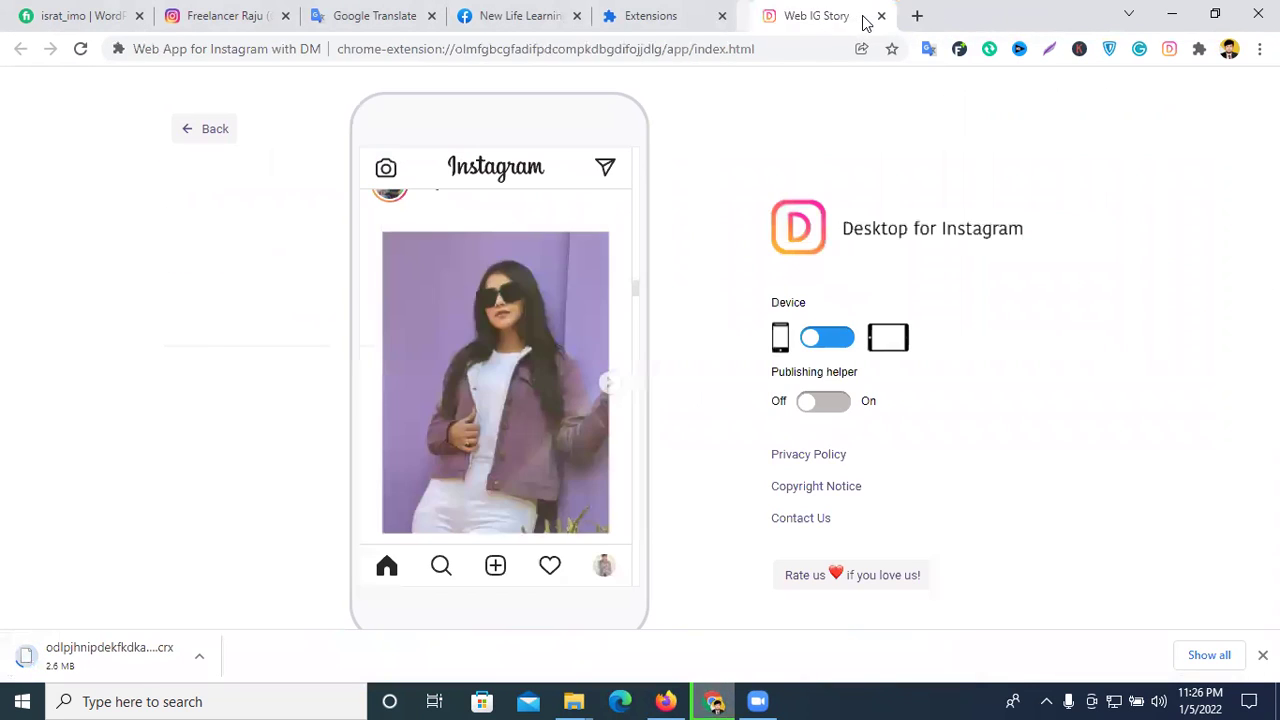
pyautogui.click(1199, 49)
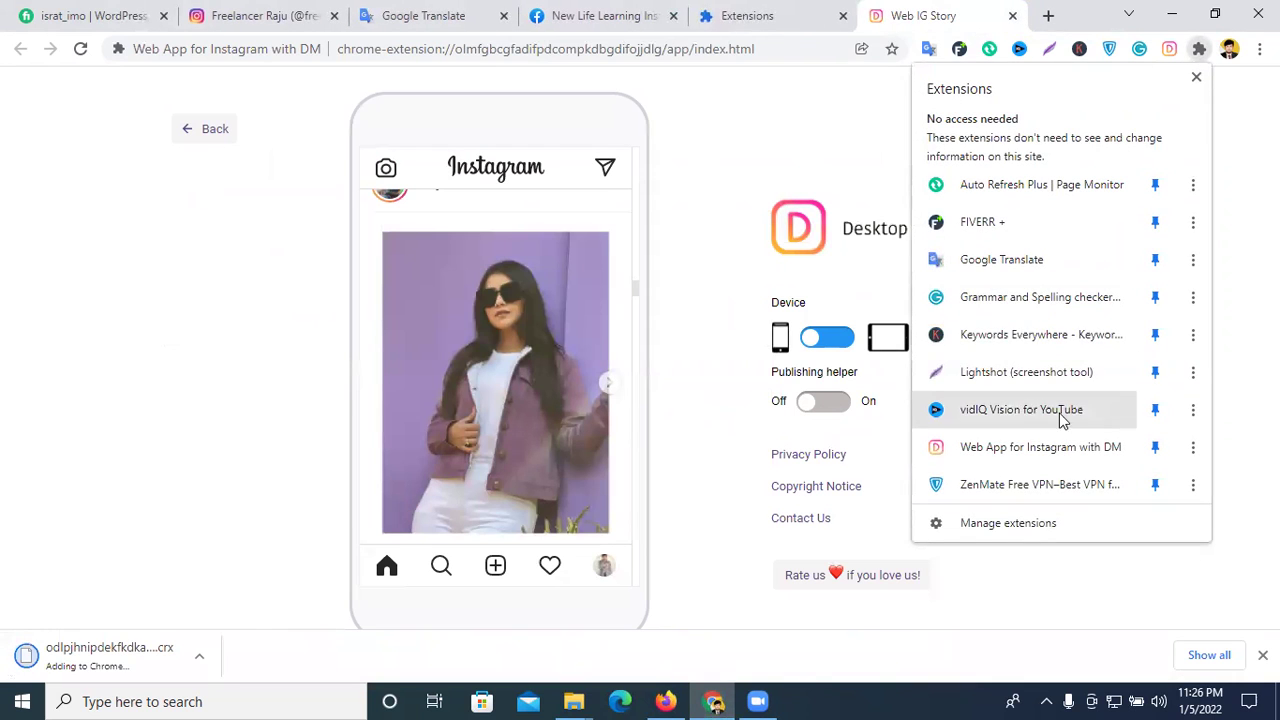
pyautogui.click(1157, 447)
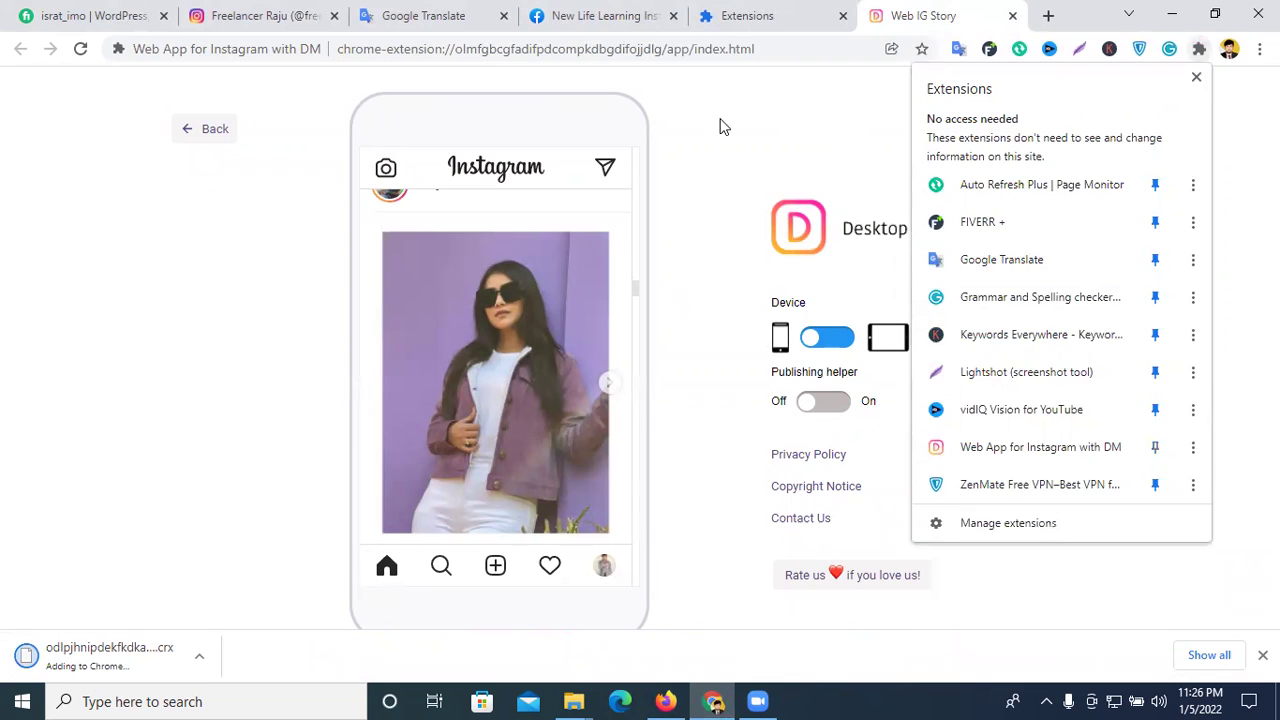
pyautogui.click(722, 125)
# - Reload the Web IG Story page, then close its tab
pyautogui.click(81, 49)
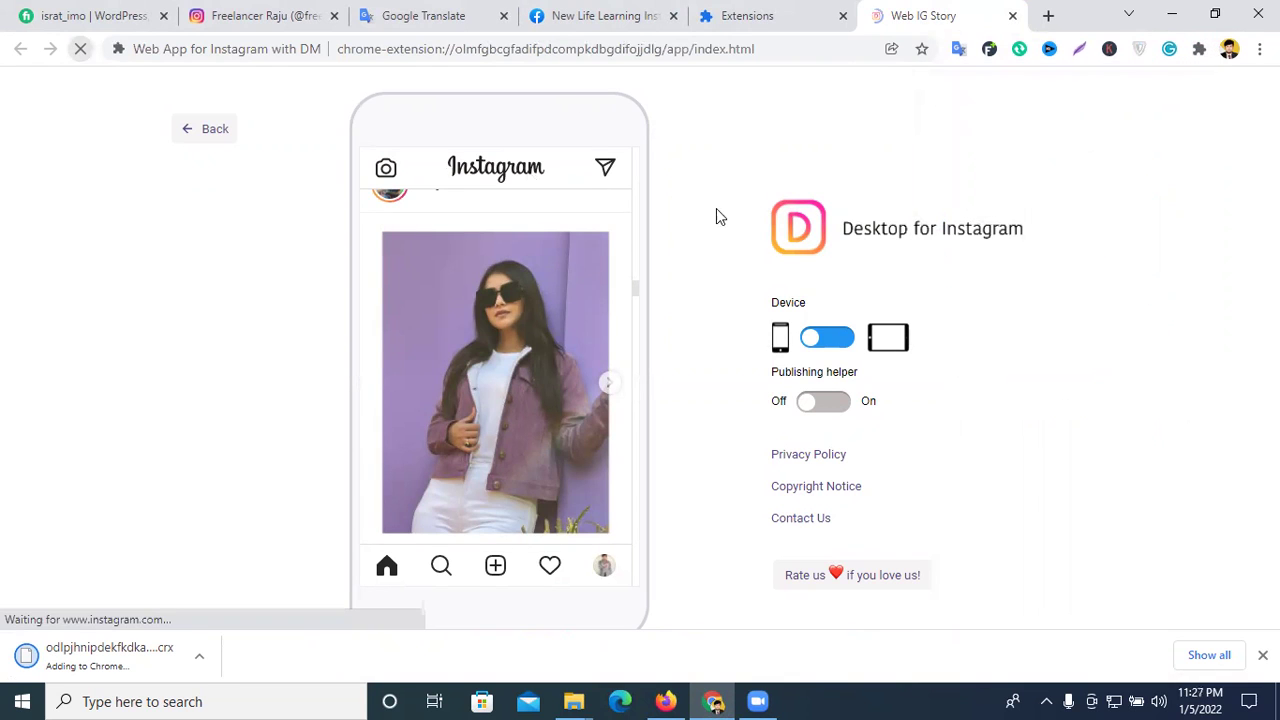
pyautogui.click(1011, 16)
pyautogui.click(1199, 48)
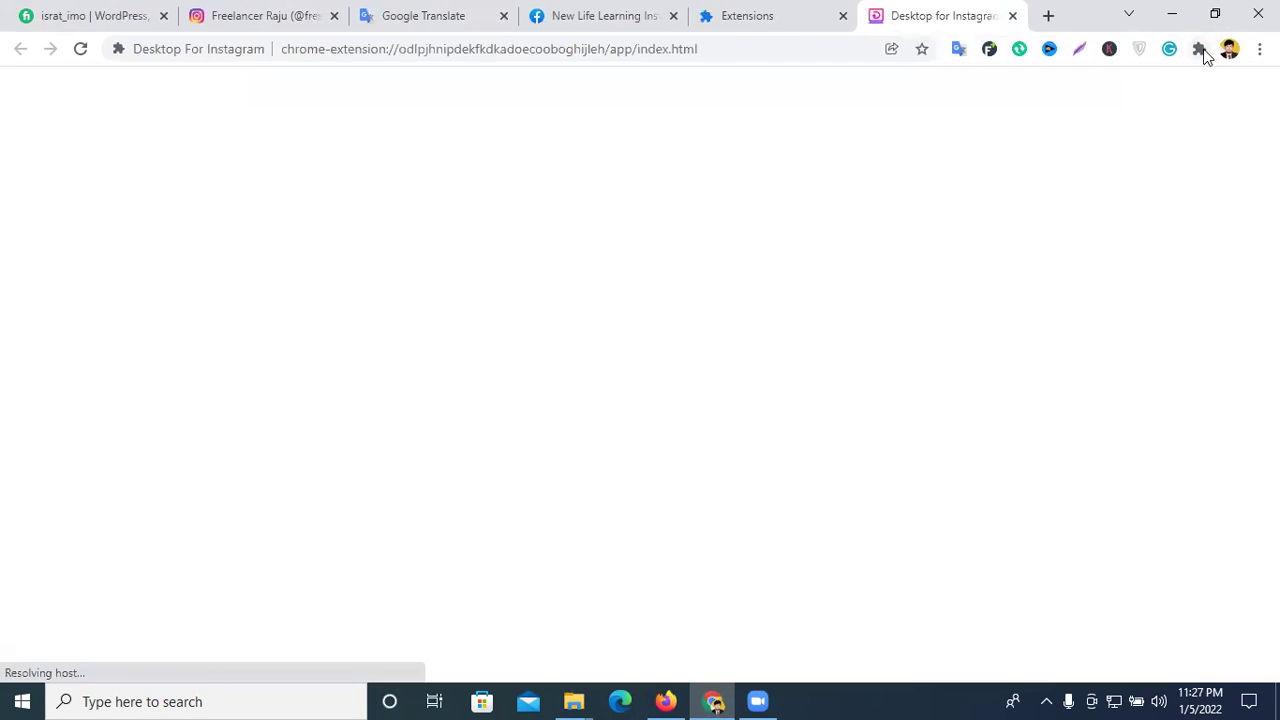
# - Pin Desktop For Instagram to the toolbar and launch it to view the home feed
pyautogui.click(1199, 50)
pyautogui.click(1140, 224)
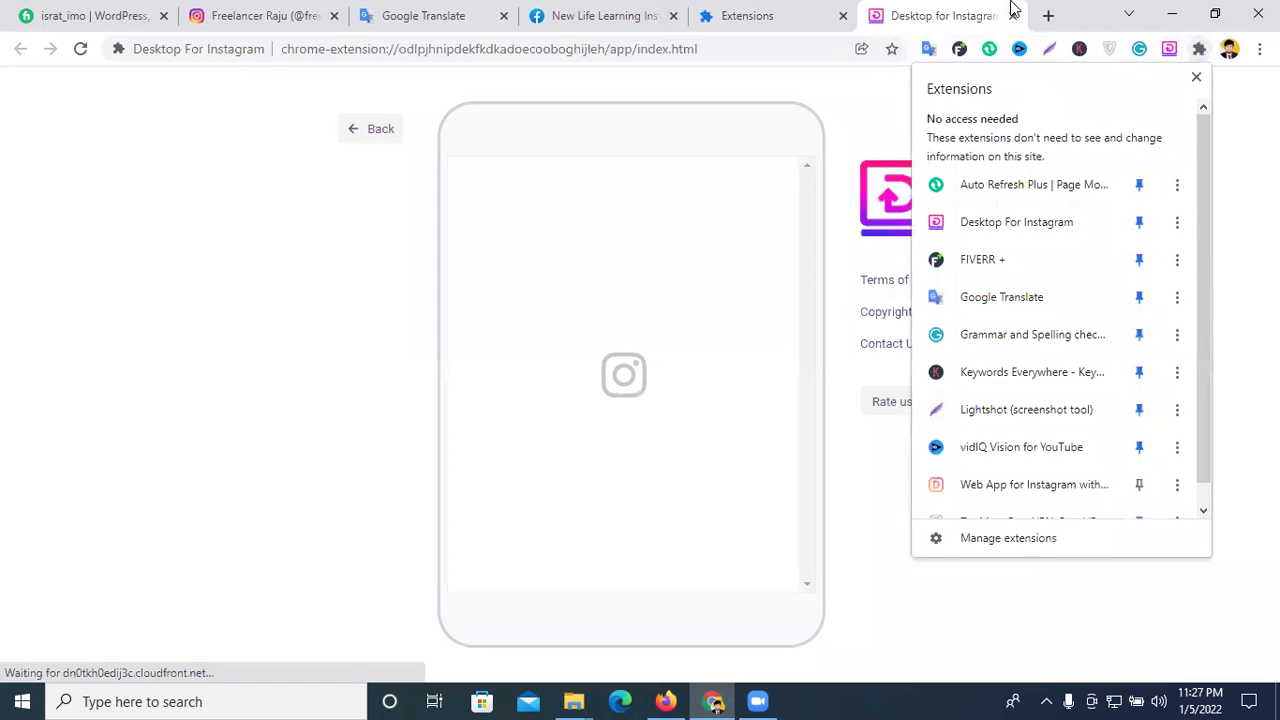
pyautogui.click(1012, 15)
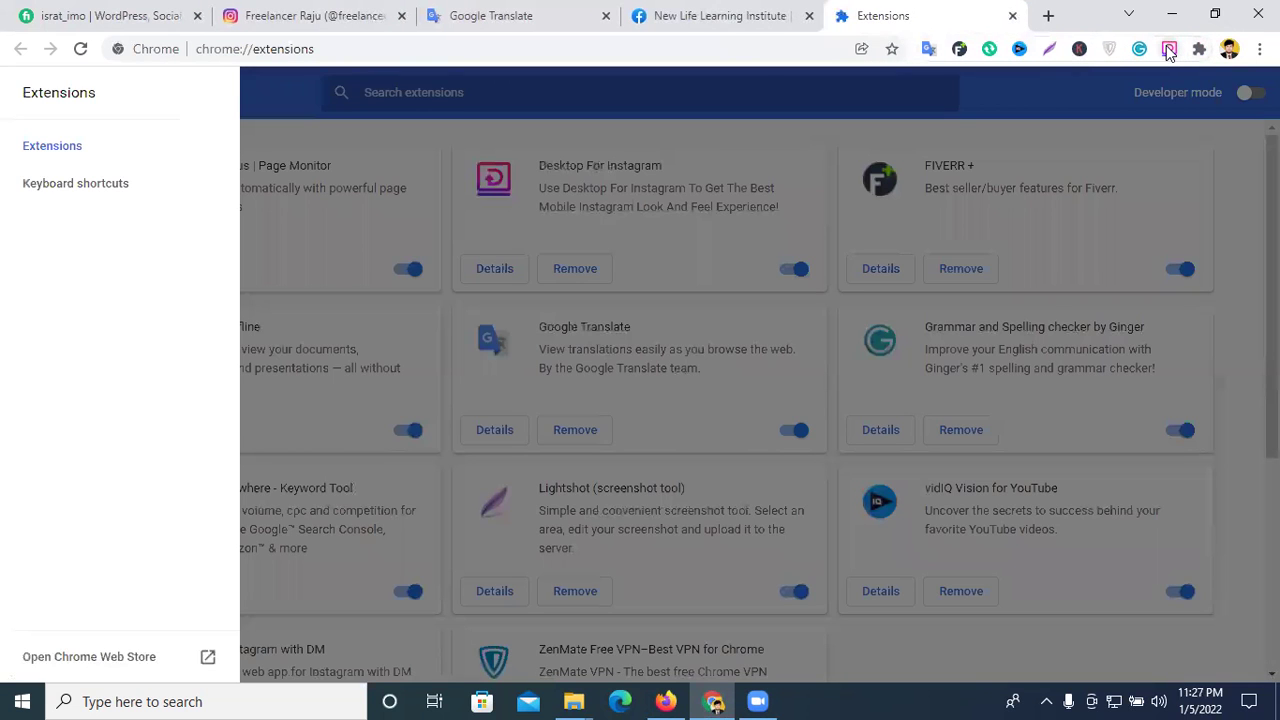
pyautogui.click(1169, 49)
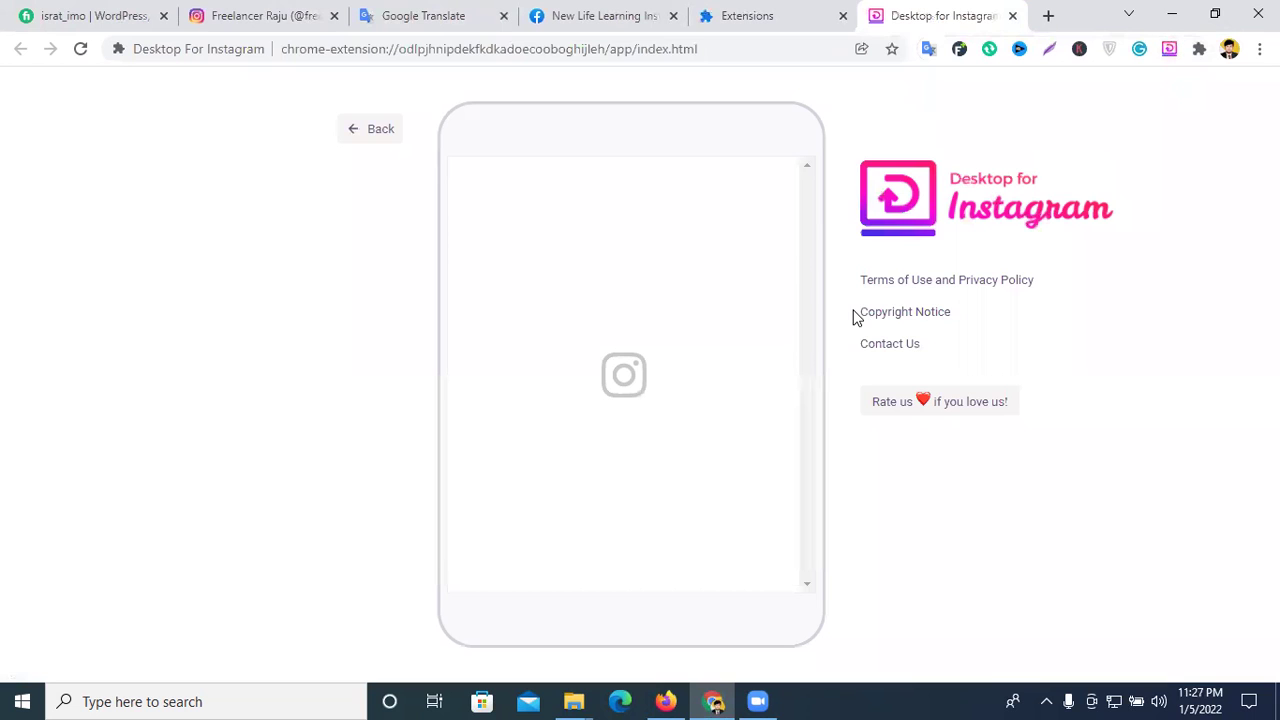
pyautogui.scroll(-2, 667, 419)
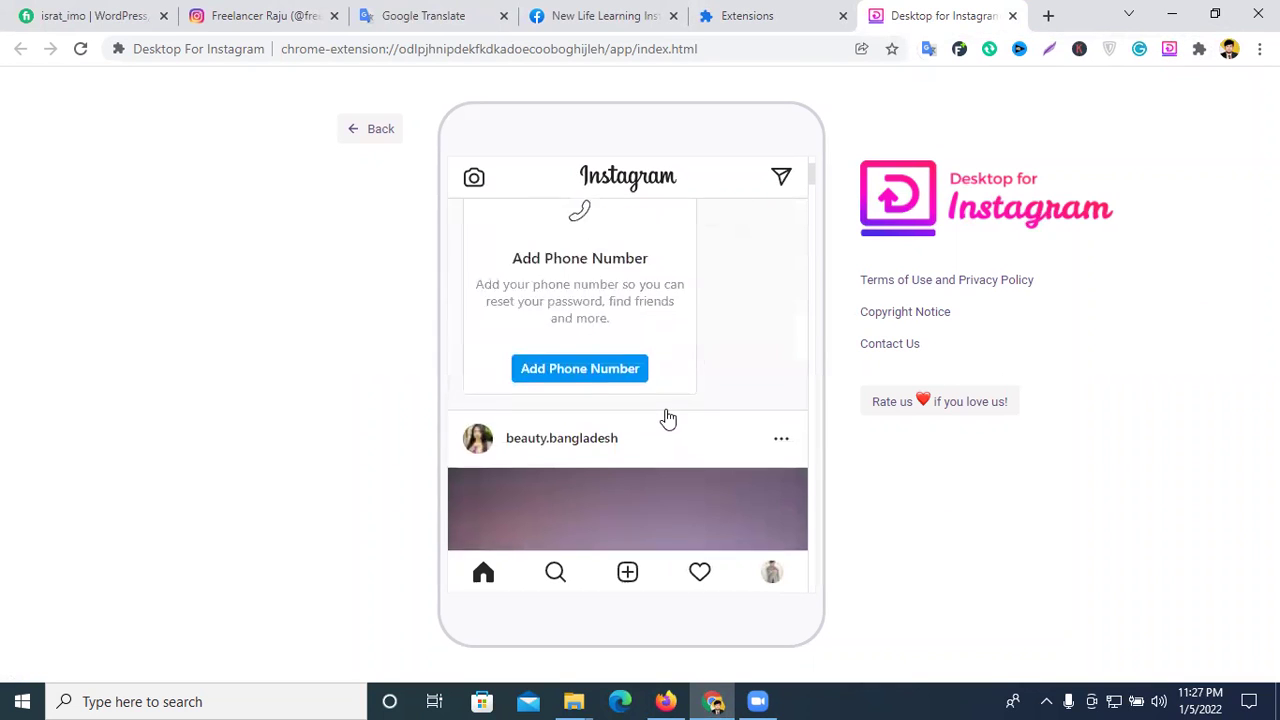
pyautogui.scroll(-1, 668, 419)
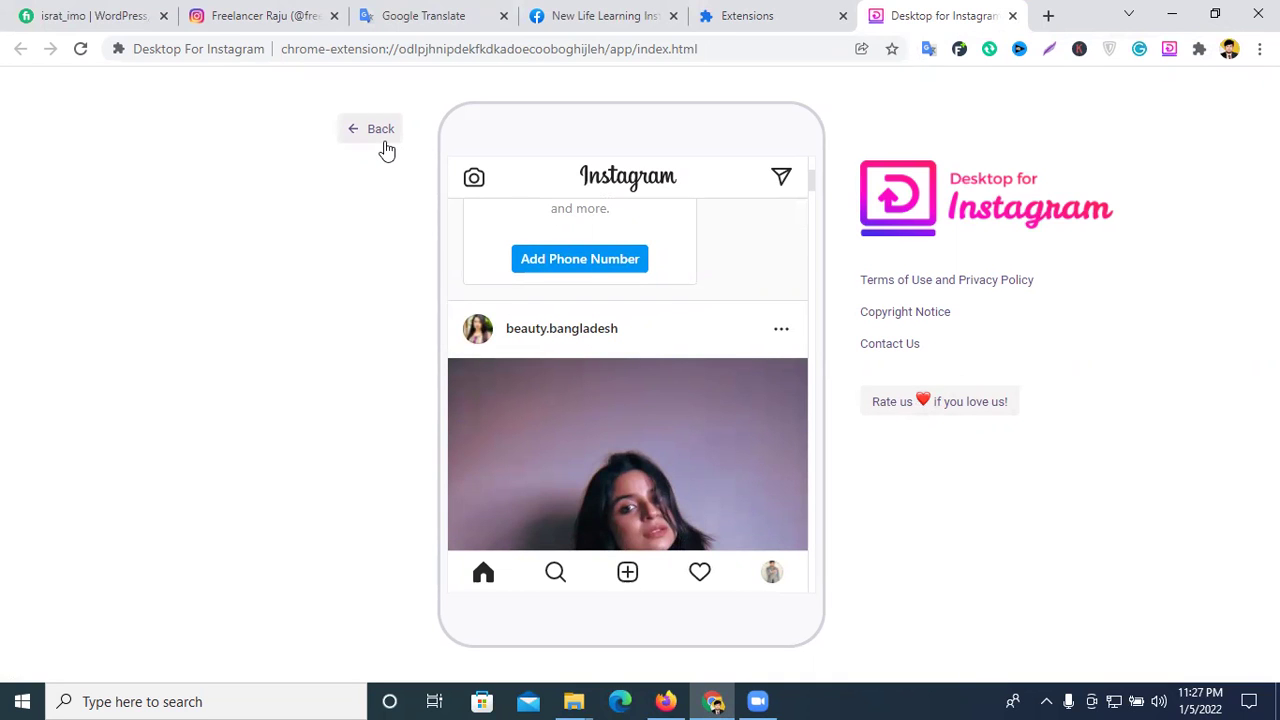
# - Remove the Desktop For Instagram extension from Chrome and close the Extensions tab
pyautogui.click(1199, 49)
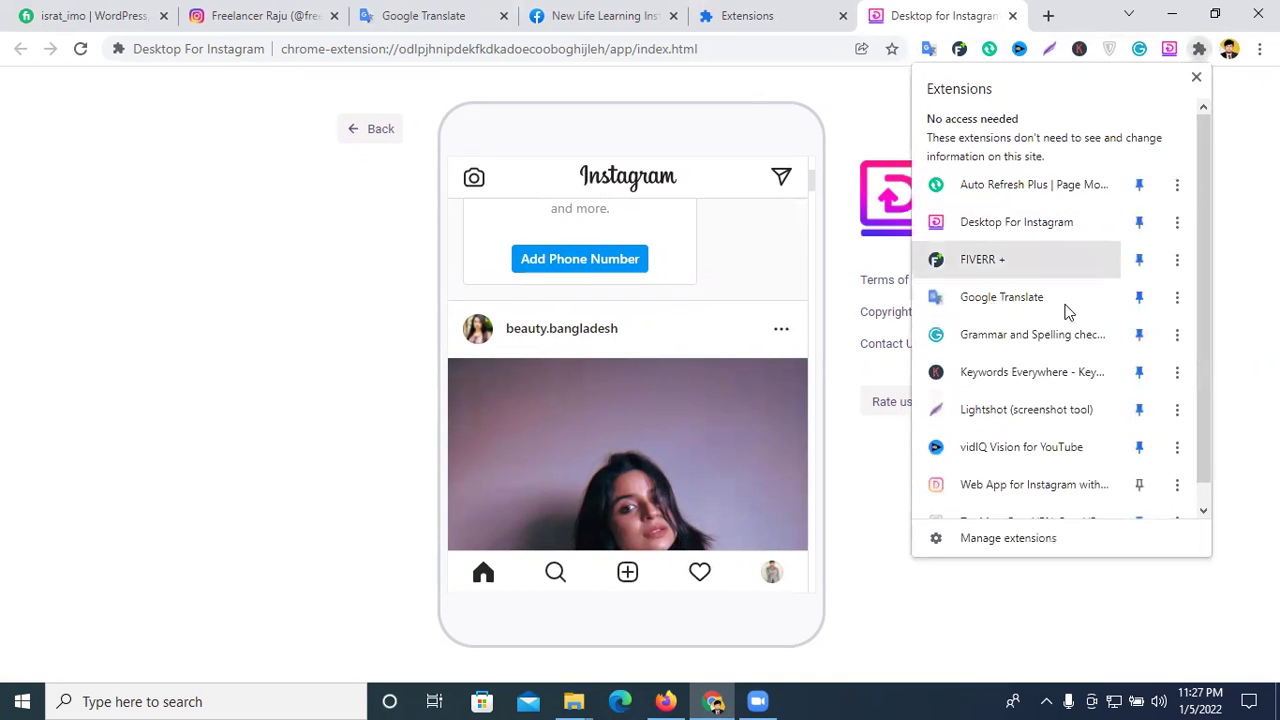
pyautogui.click(1176, 224)
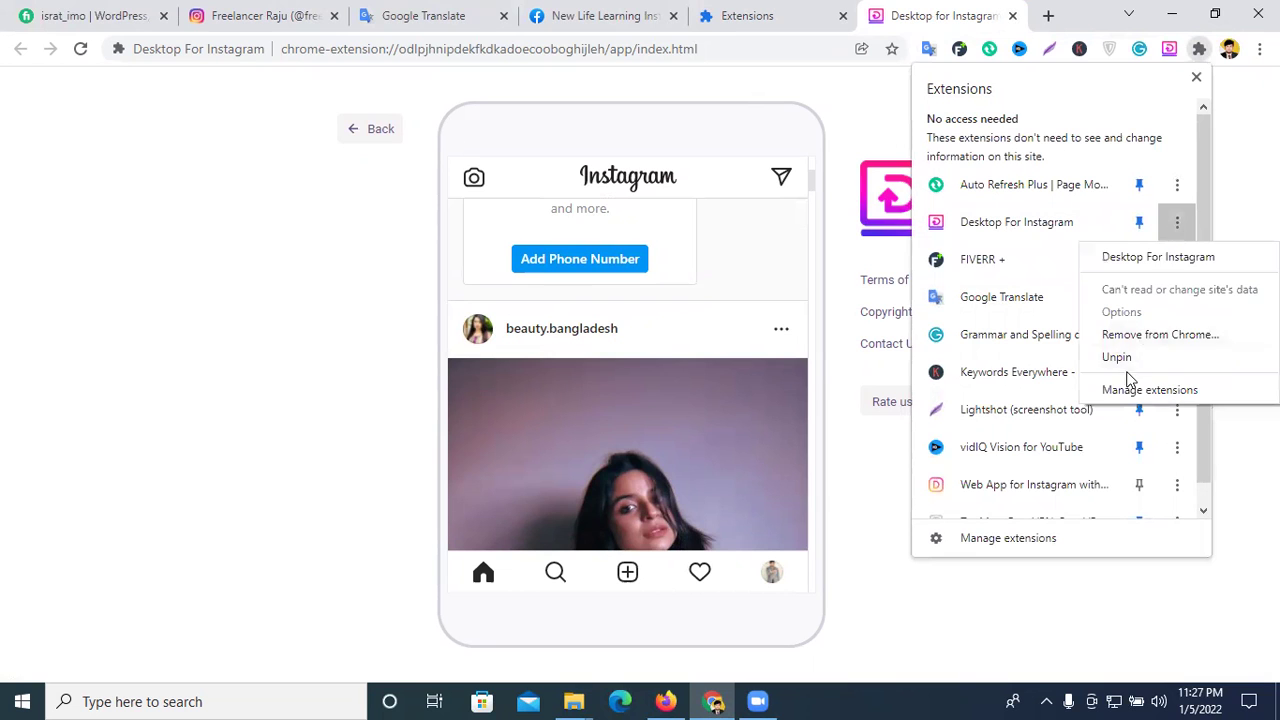
pyautogui.click(1124, 336)
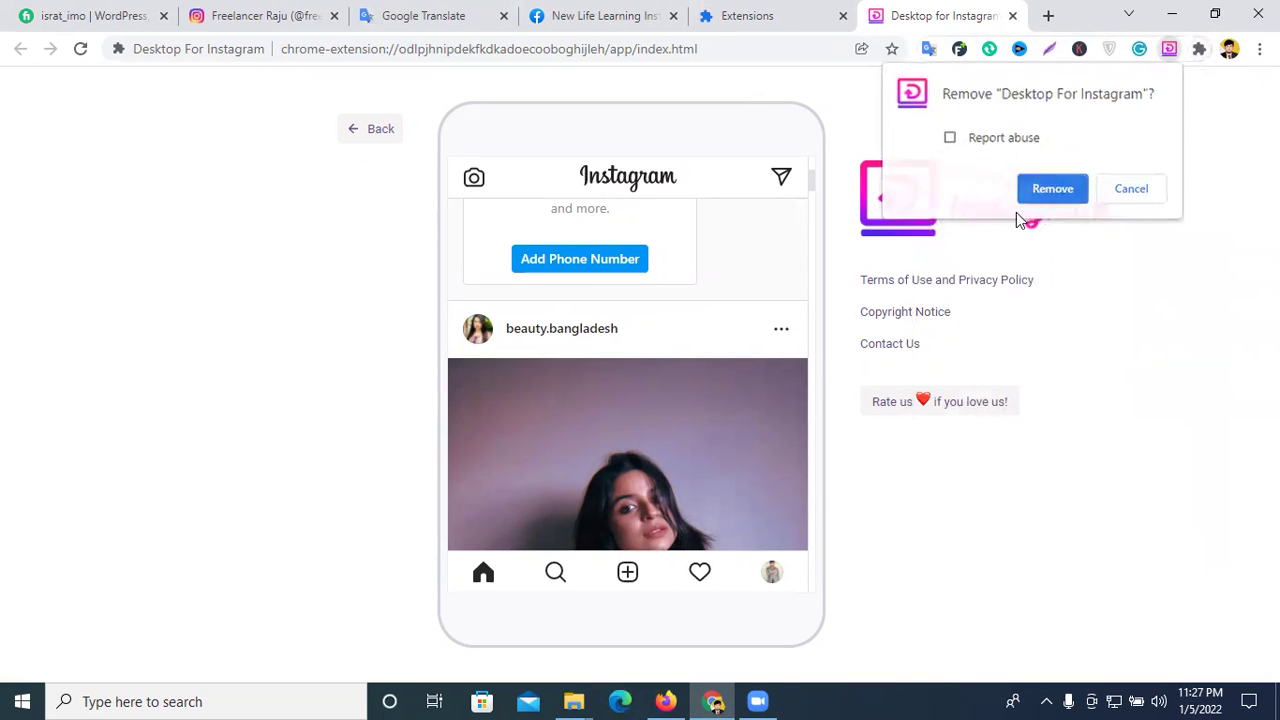
pyautogui.click(1050, 190)
pyautogui.click(1012, 16)
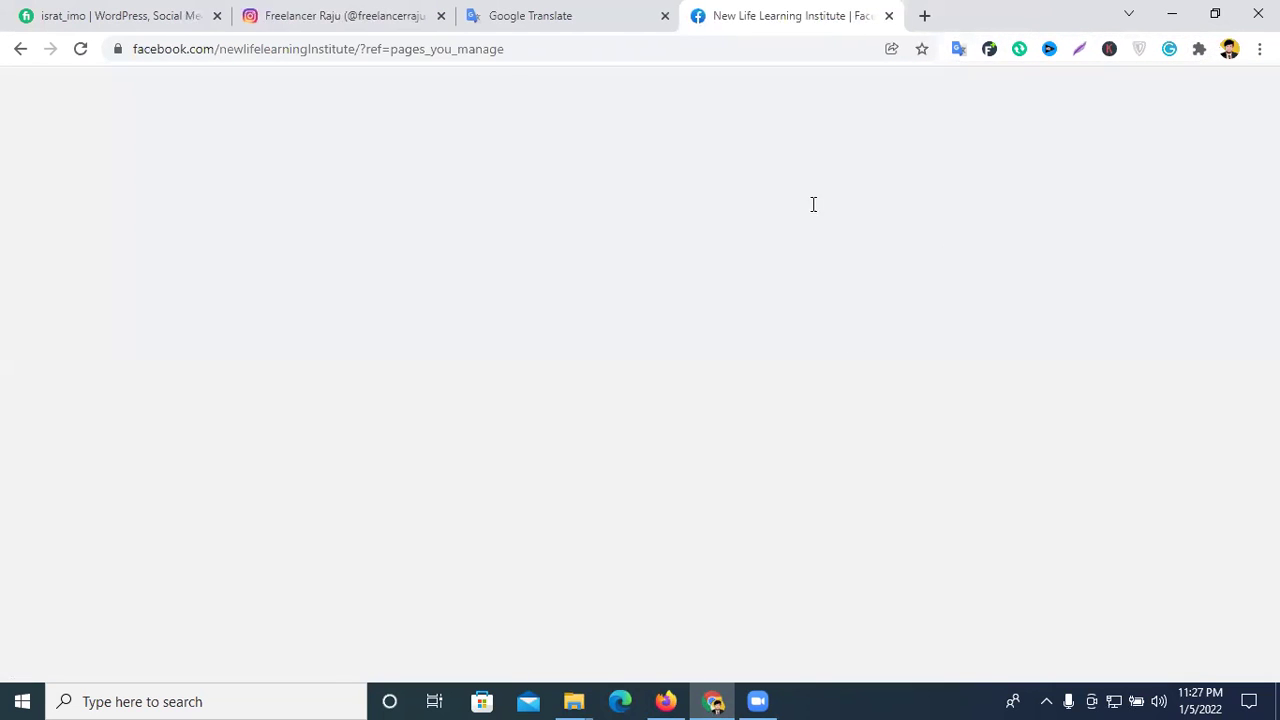
# - Re-pin Web App for Instagram with DM and launch its Web IG Story app
pyautogui.click(1199, 49)
pyautogui.click(1139, 409)
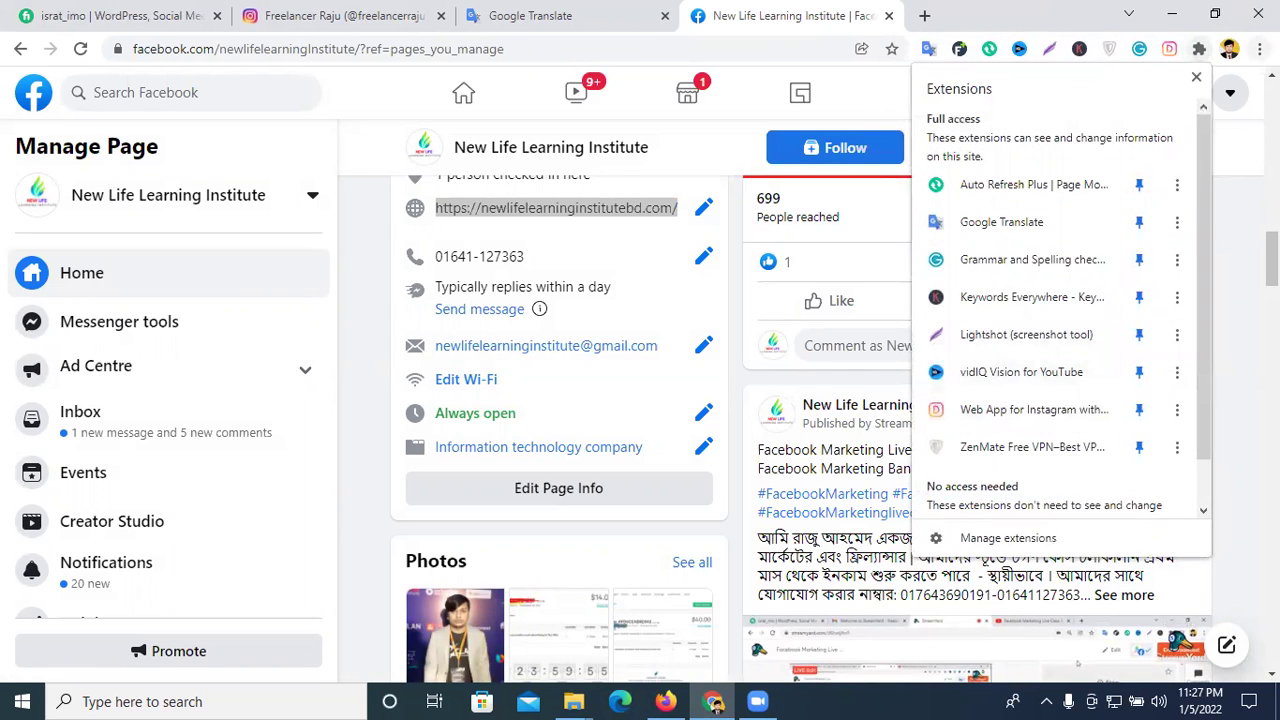
pyautogui.click(1259, 49)
pyautogui.click(1169, 49)
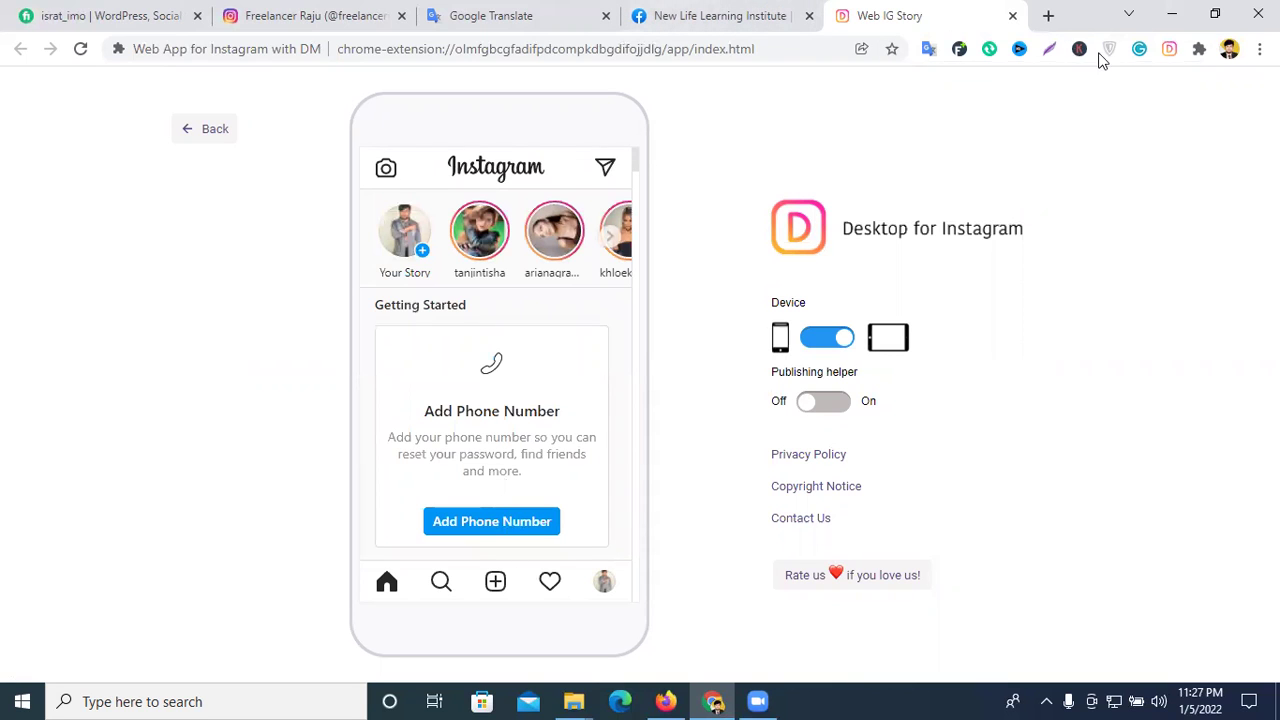
pyautogui.click(345, 14)
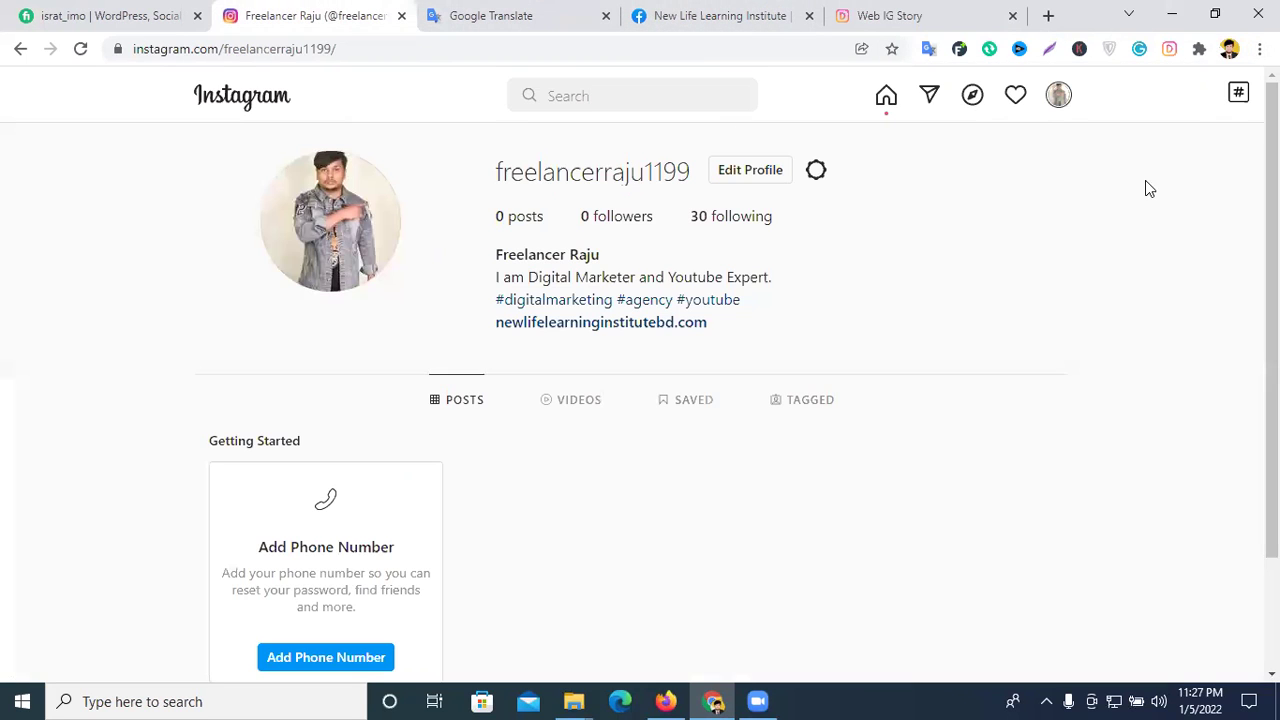
pyautogui.click(1259, 48)
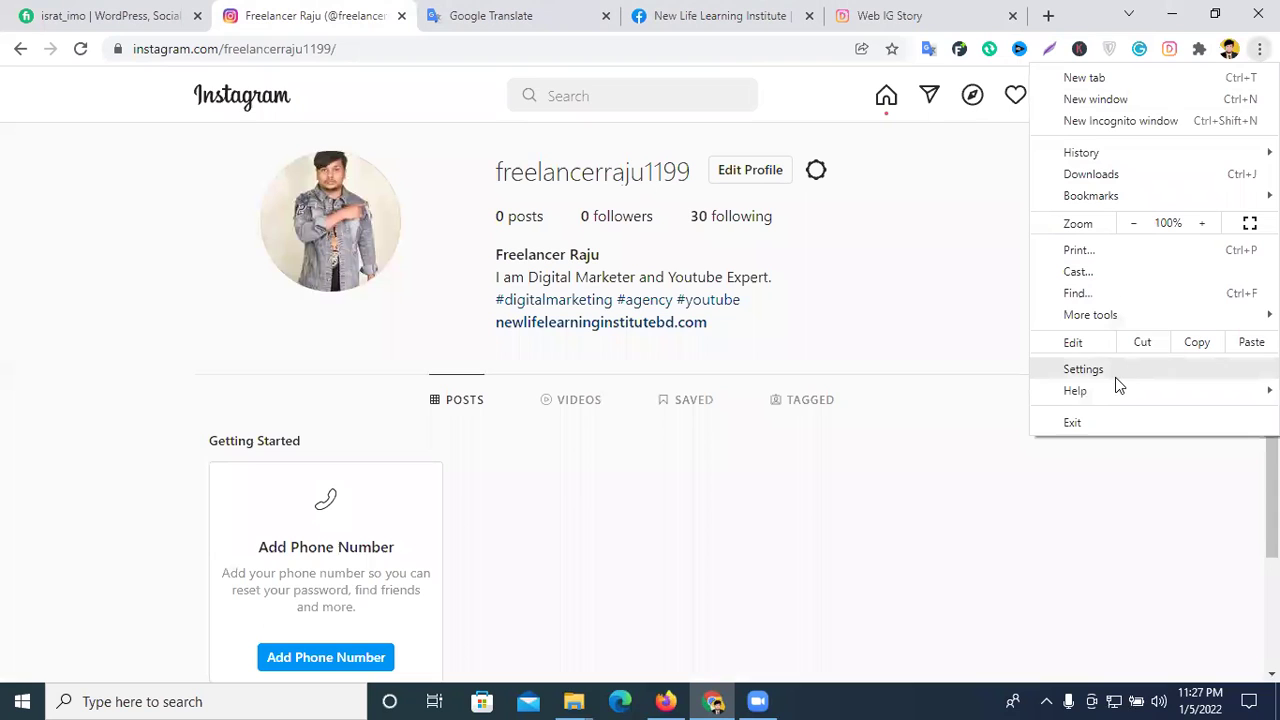
pyautogui.moveTo(1110, 316)
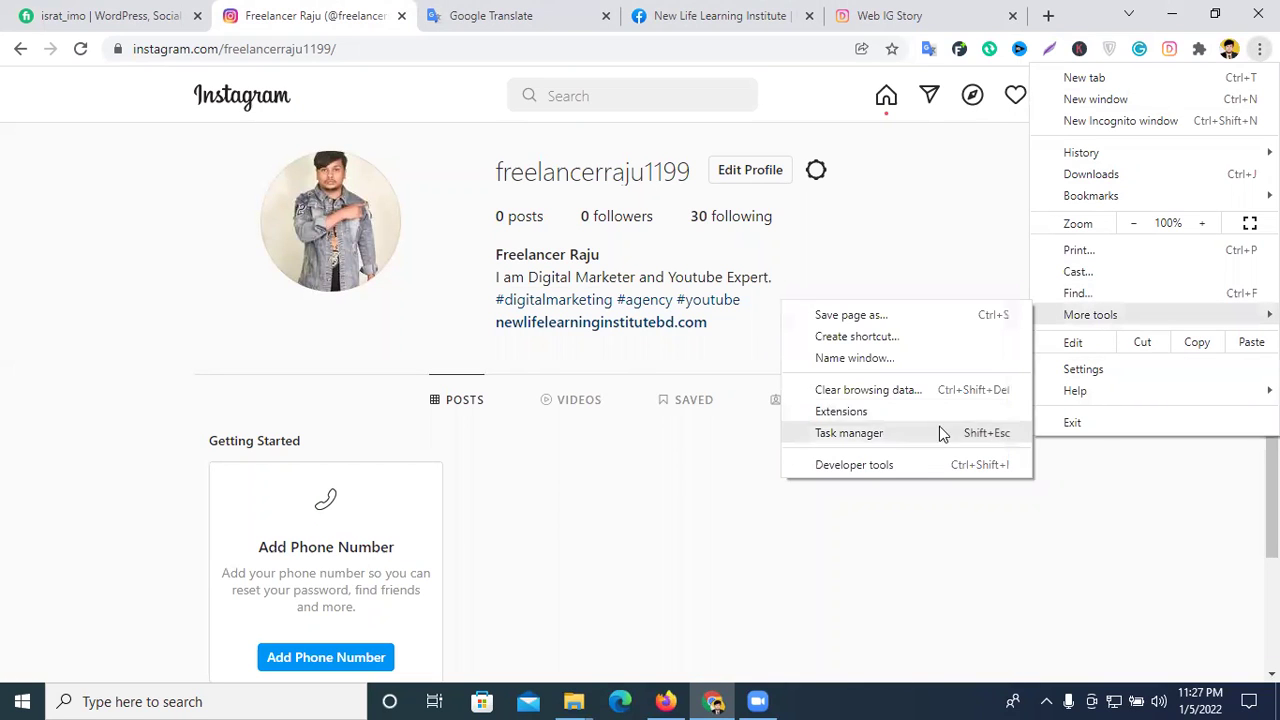
pyautogui.click(879, 465)
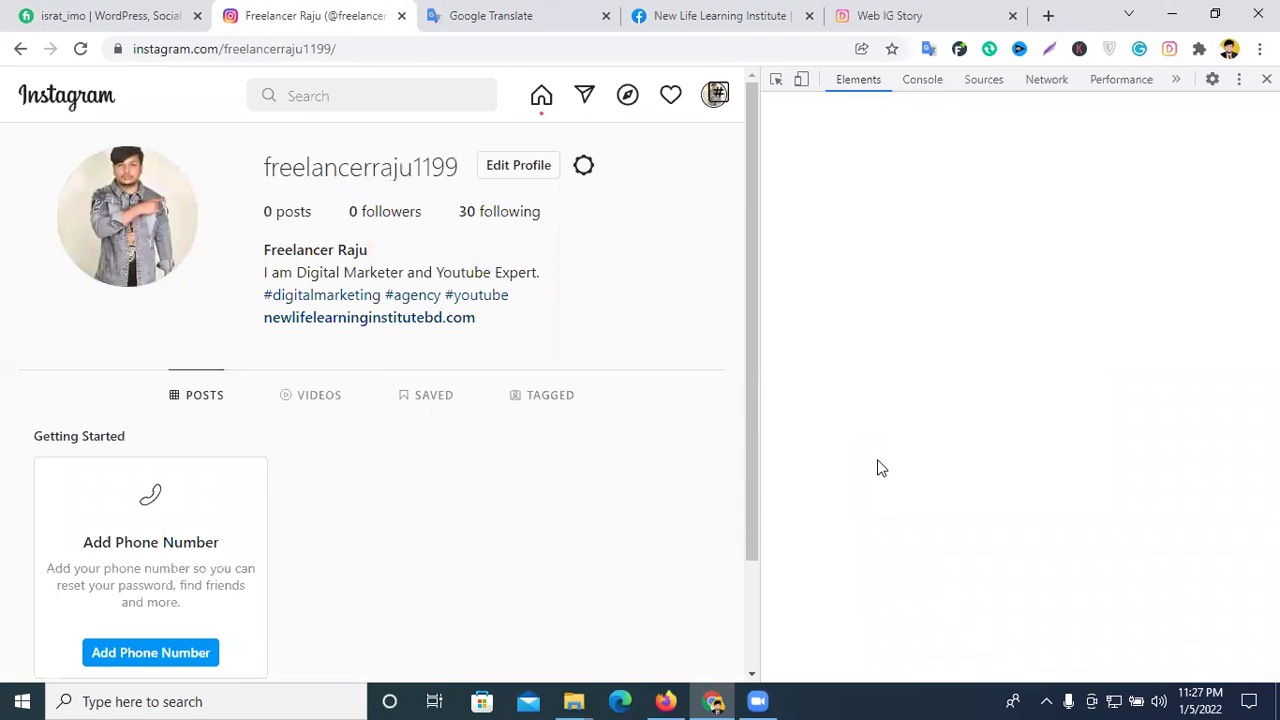
pyautogui.click(801, 81)
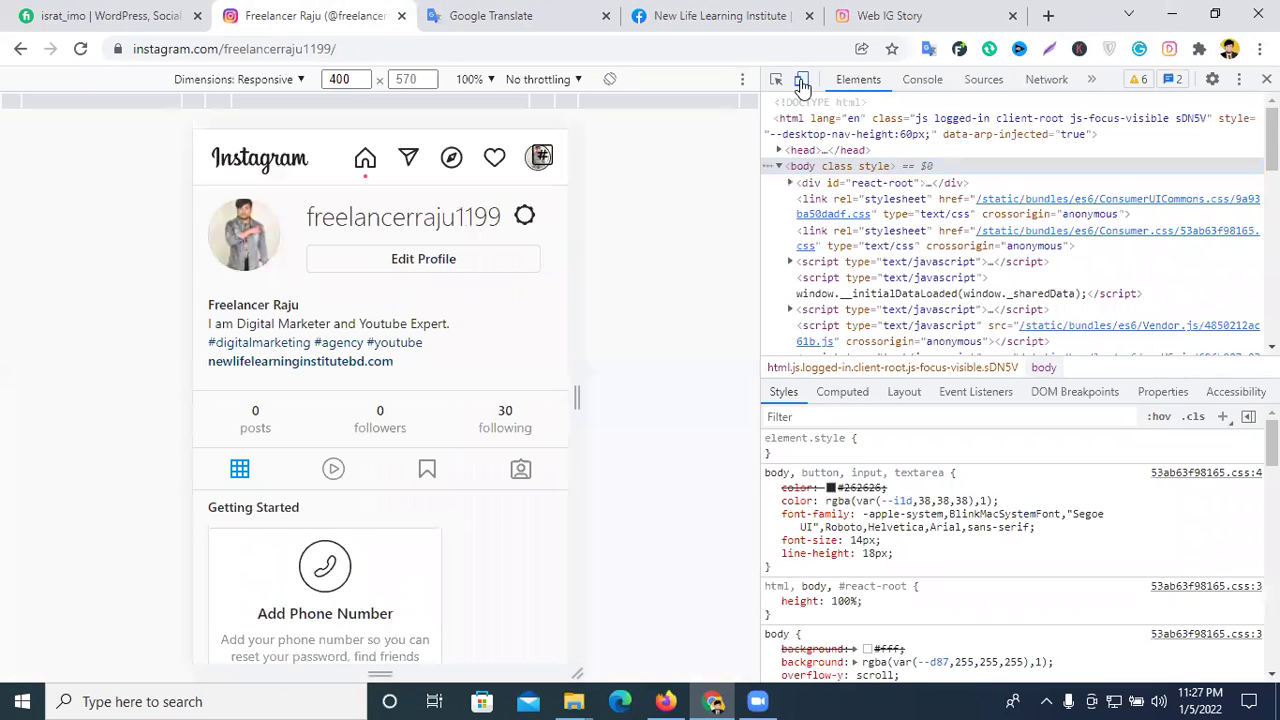
pyautogui.click(802, 82)
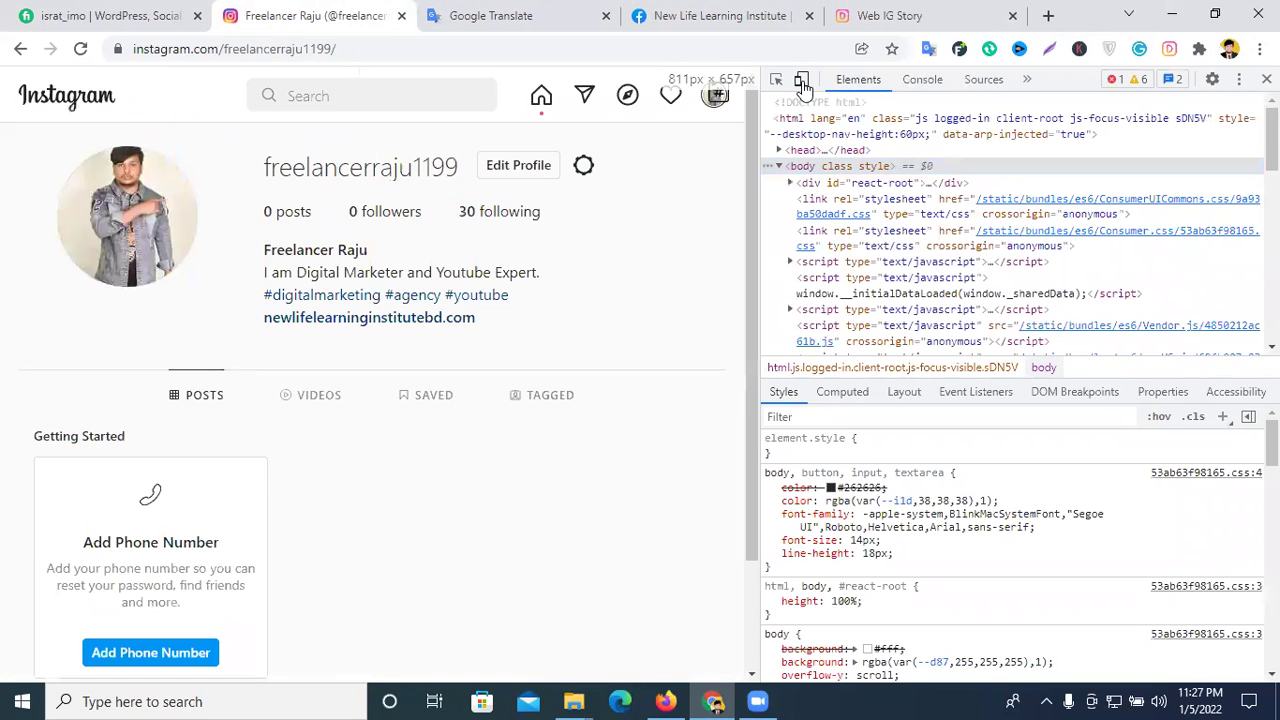
pyautogui.click(802, 82)
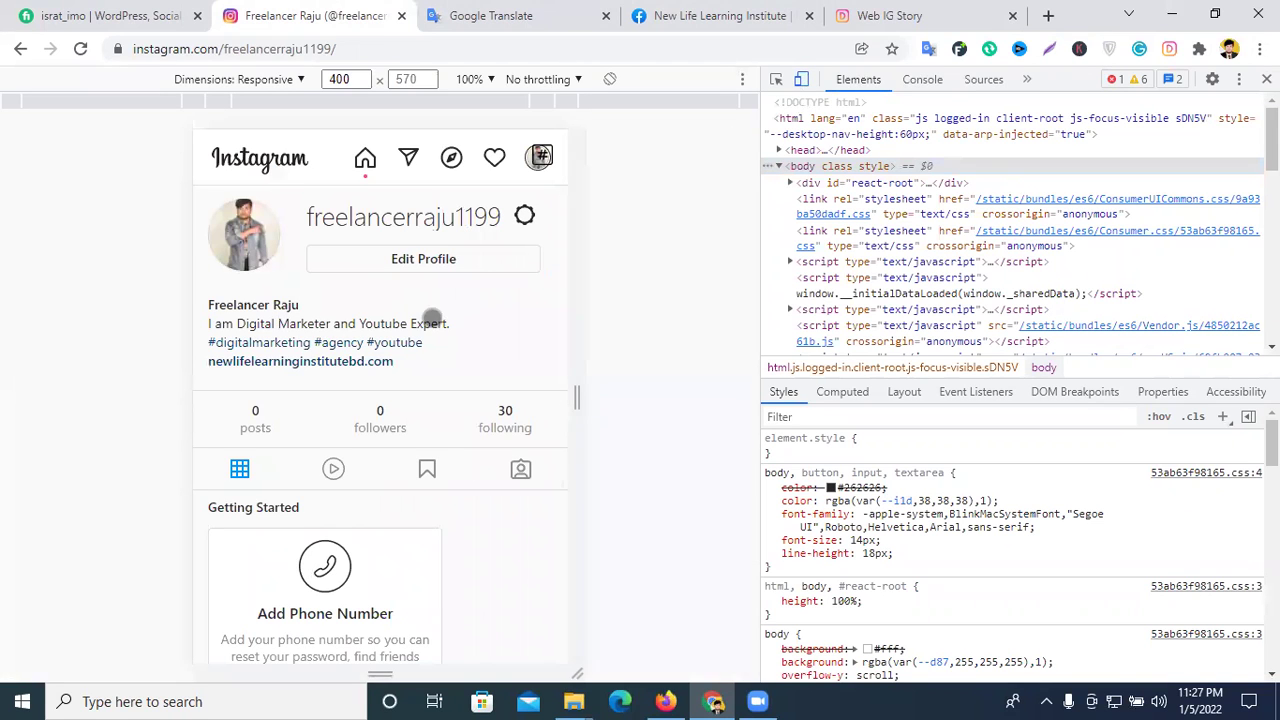
pyautogui.click(777, 82)
pyautogui.scroll(-3, 440, 410)
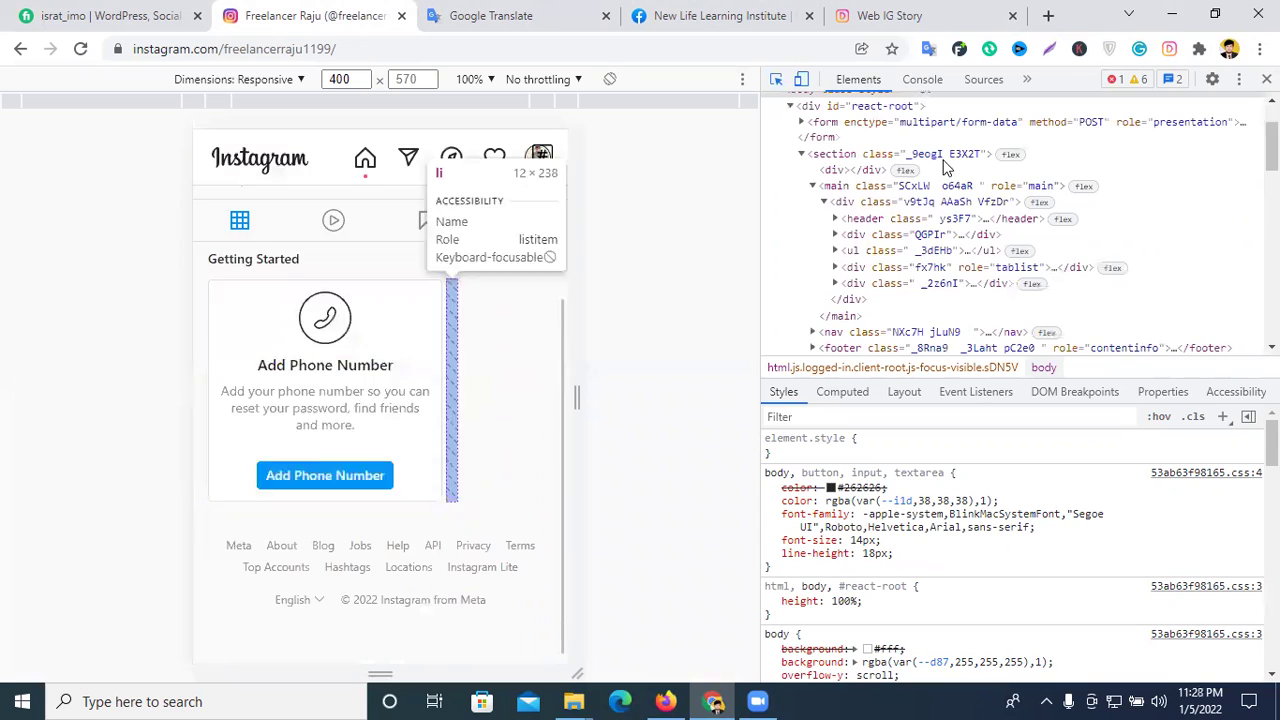
pyautogui.click(1266, 79)
pyautogui.click(1259, 48)
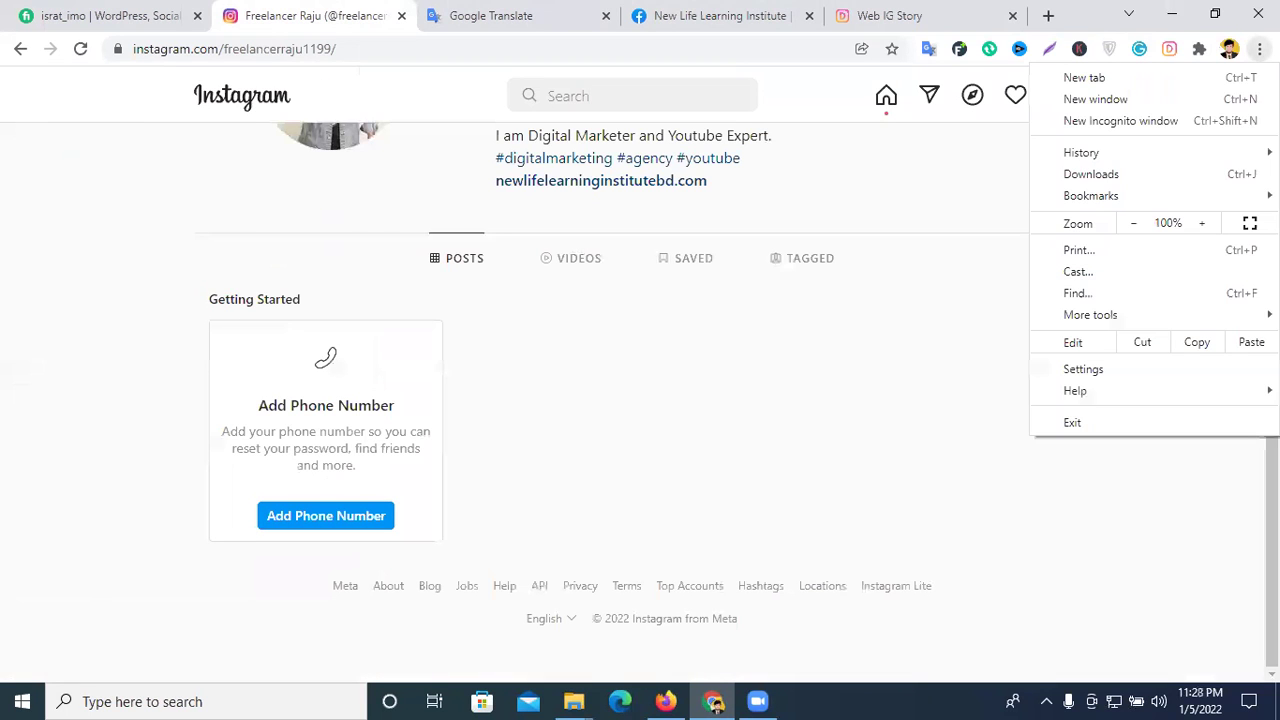
pyautogui.click(1145, 376)
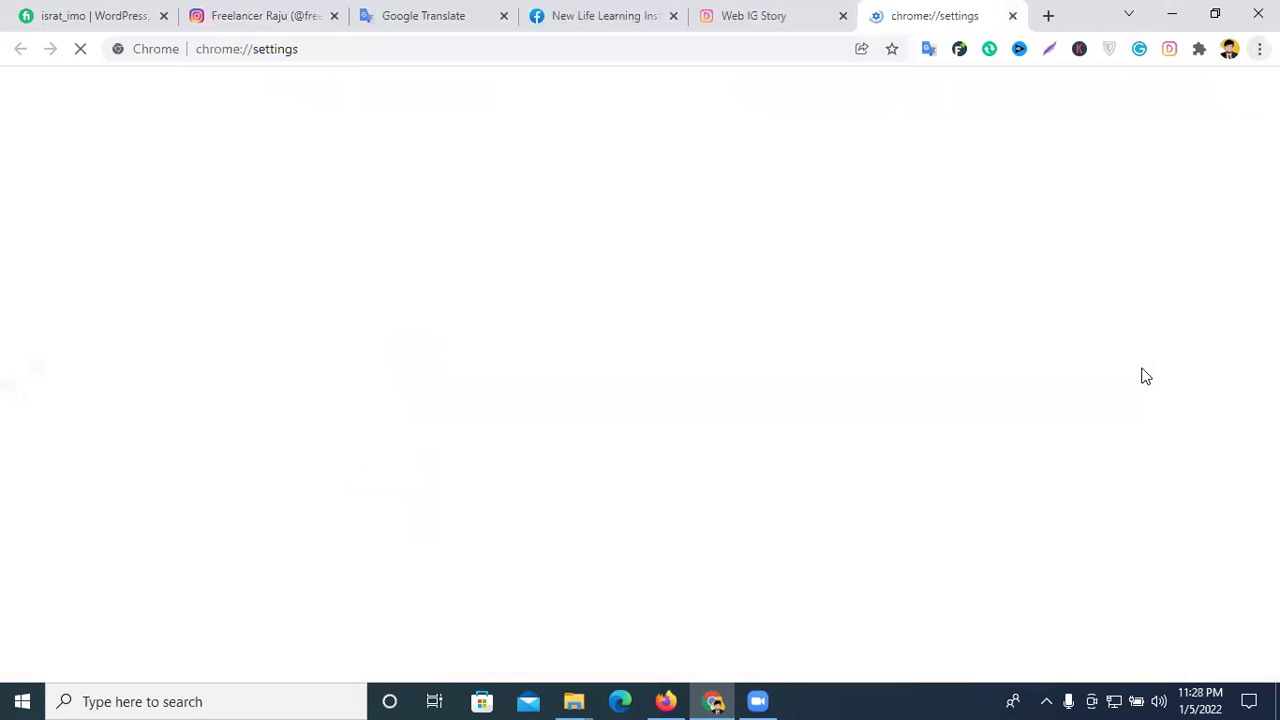
pyautogui.click(1012, 16)
pyautogui.scroll(2, 890, 291)
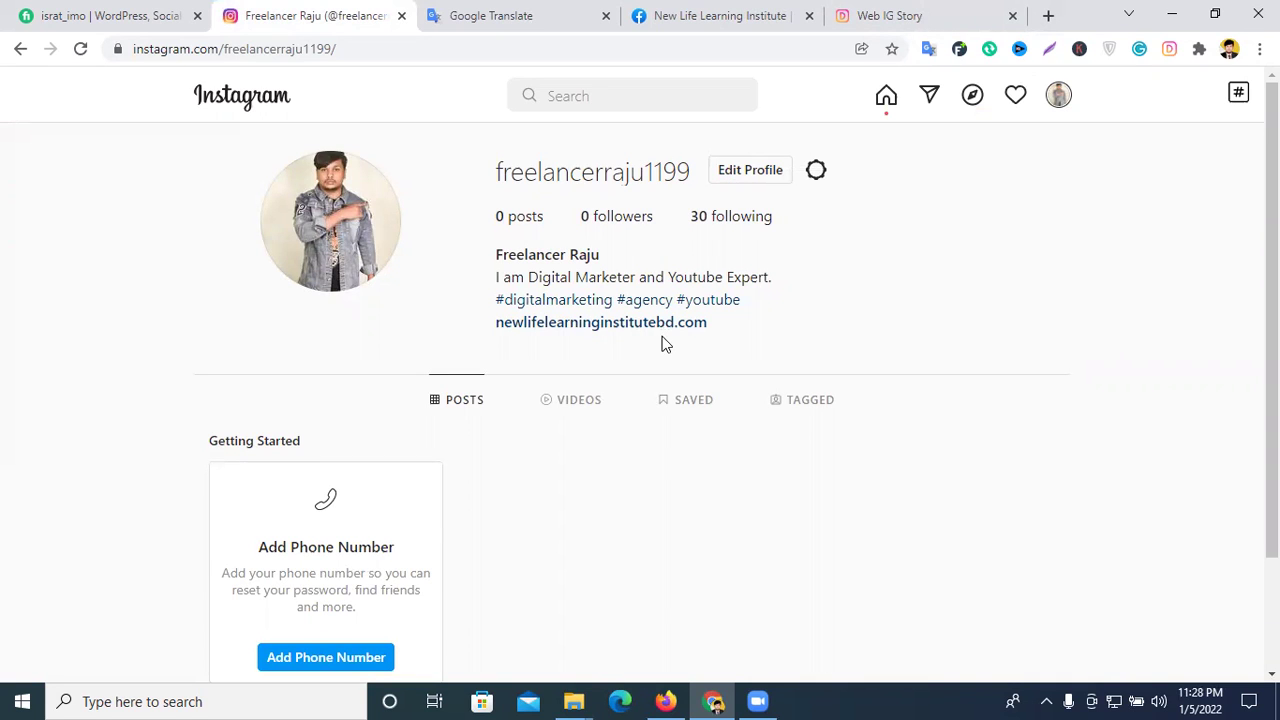
pyautogui.scroll(-1, 836, 343)
pyautogui.scroll(1, 840, 344)
pyautogui.click(870, 15)
pyautogui.scroll(-2, 533, 289)
pyautogui.scroll(-1, 533, 289)
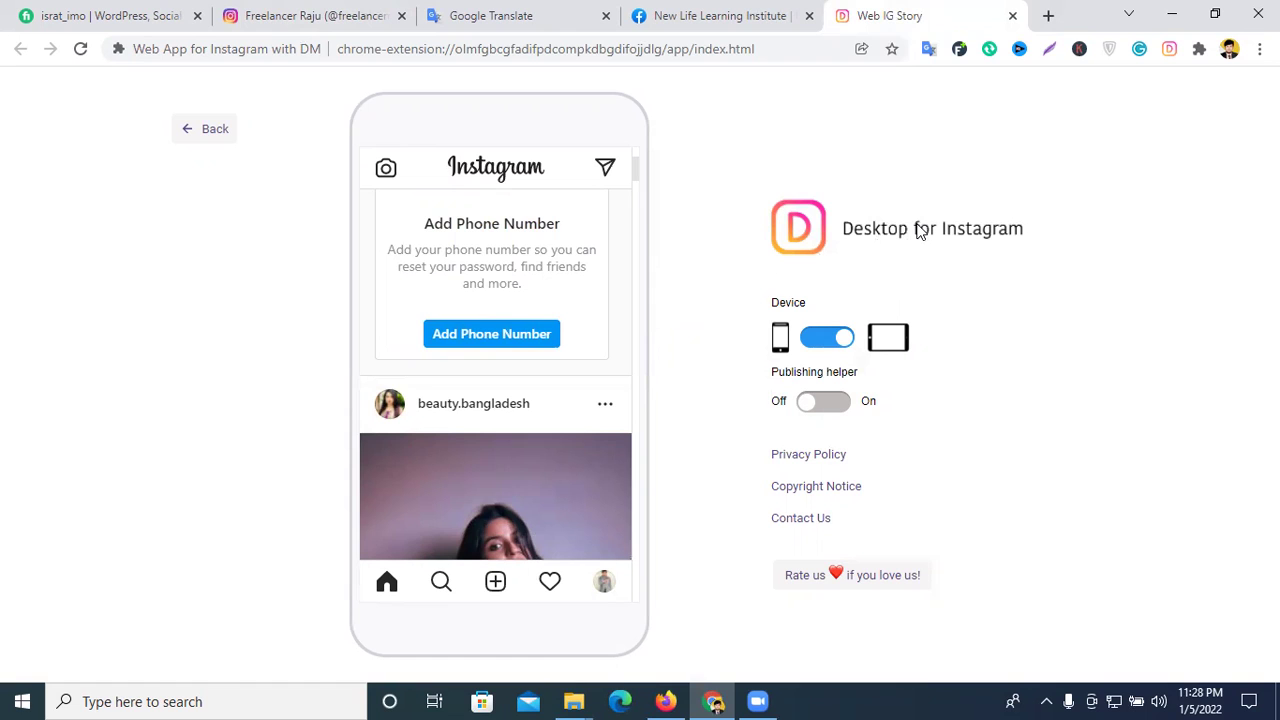
# - Open a new blank Chrome tab from the tab strip
pyautogui.click(1048, 16)
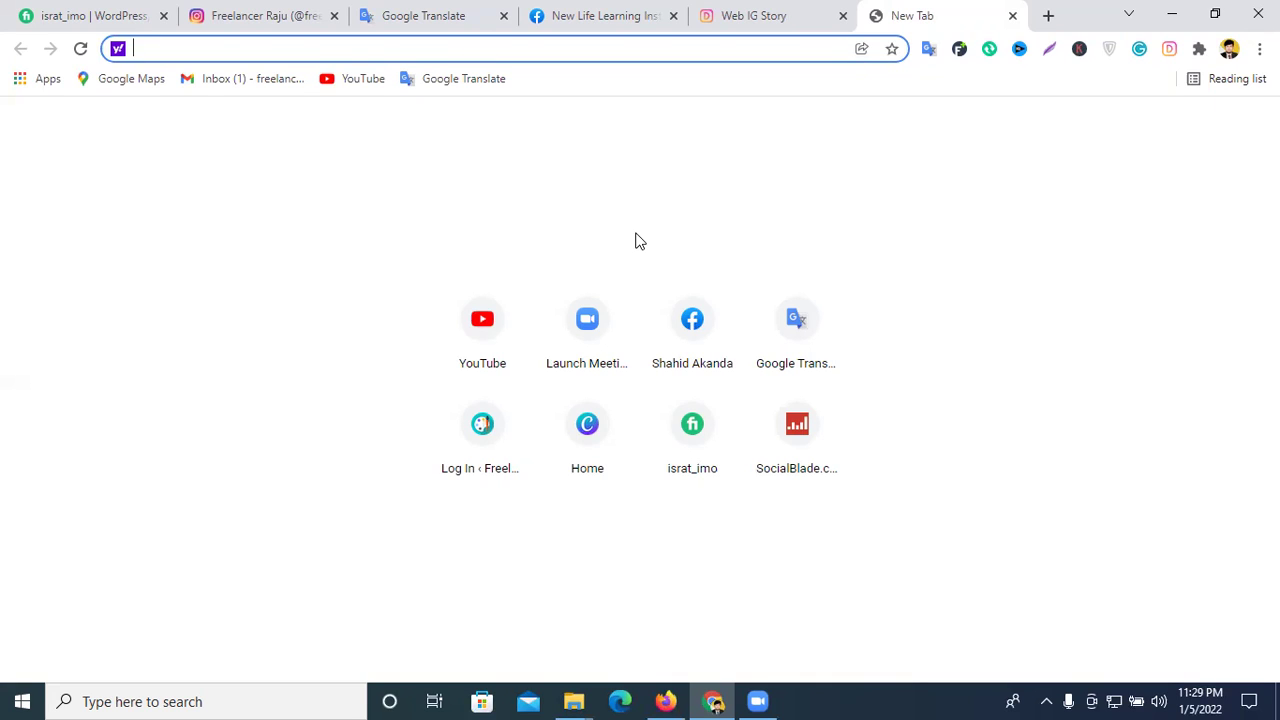
# - In the Web IG Story tab, go back from beauty.bangladesh's profile to the feed
pyautogui.click(750, 12)
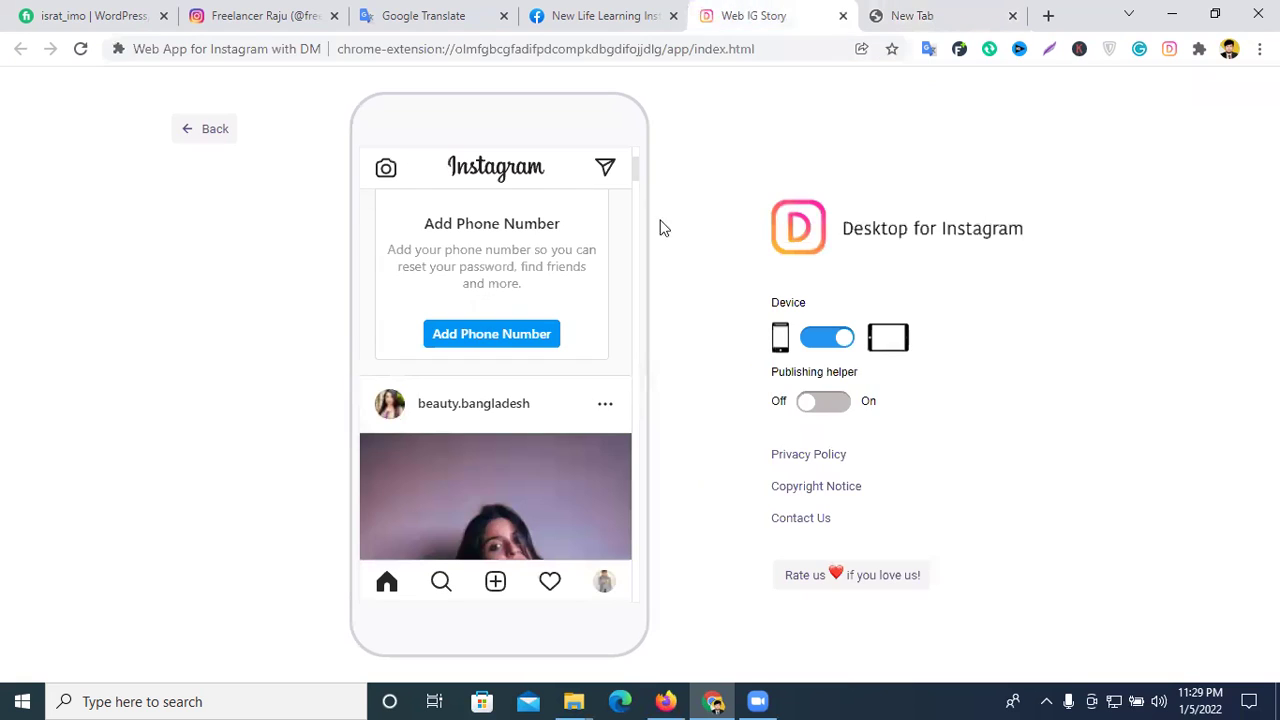
pyautogui.scroll(-3, 557, 332)
pyautogui.scroll(2, 510, 332)
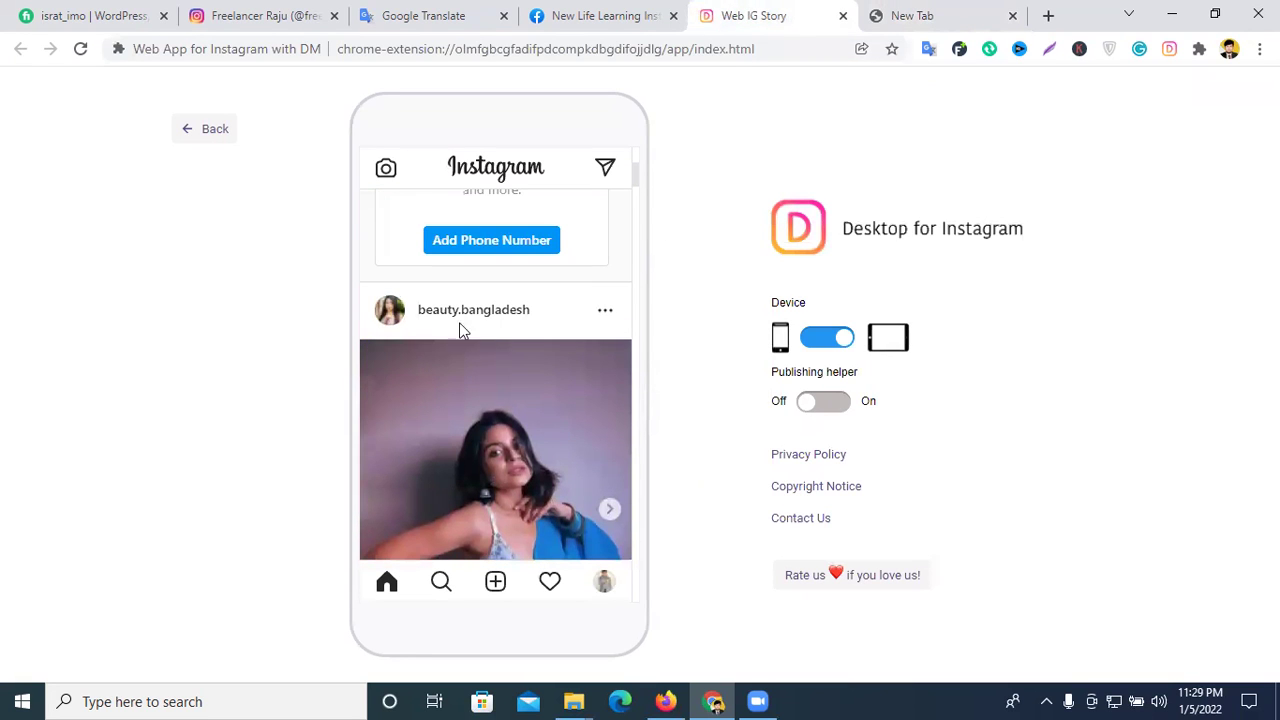
pyautogui.scroll(-5, 440, 320)
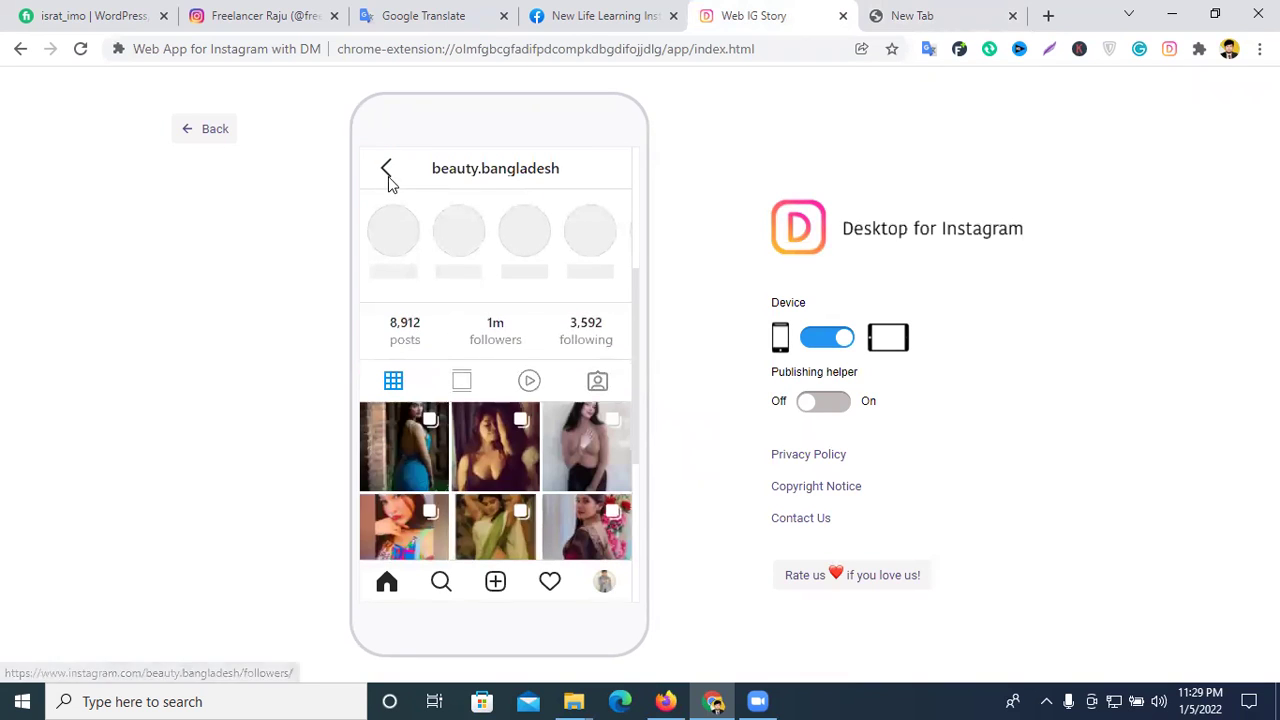
pyautogui.click(386, 175)
pyautogui.scroll(-3, 502, 390)
pyautogui.scroll(1, 459, 347)
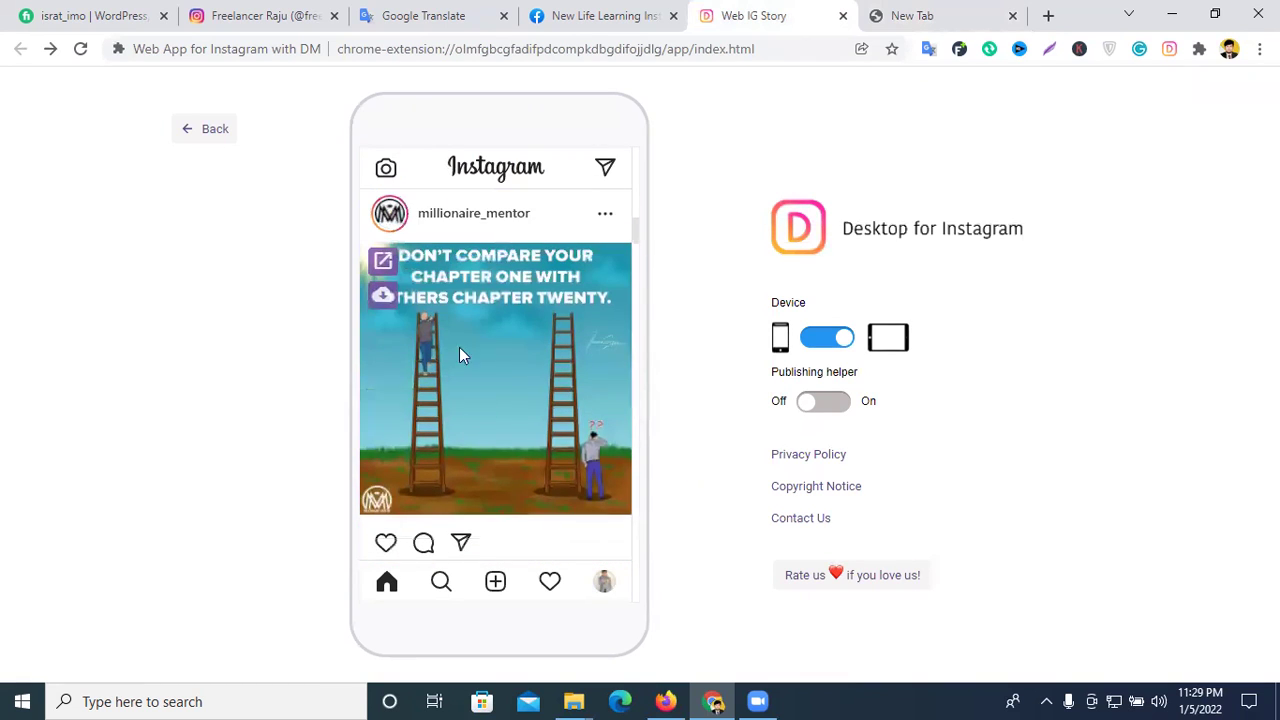
# - Open millionaire_mentor's profile and its microphone-speaker entrepreneurship quote post
pyautogui.click(447, 228)
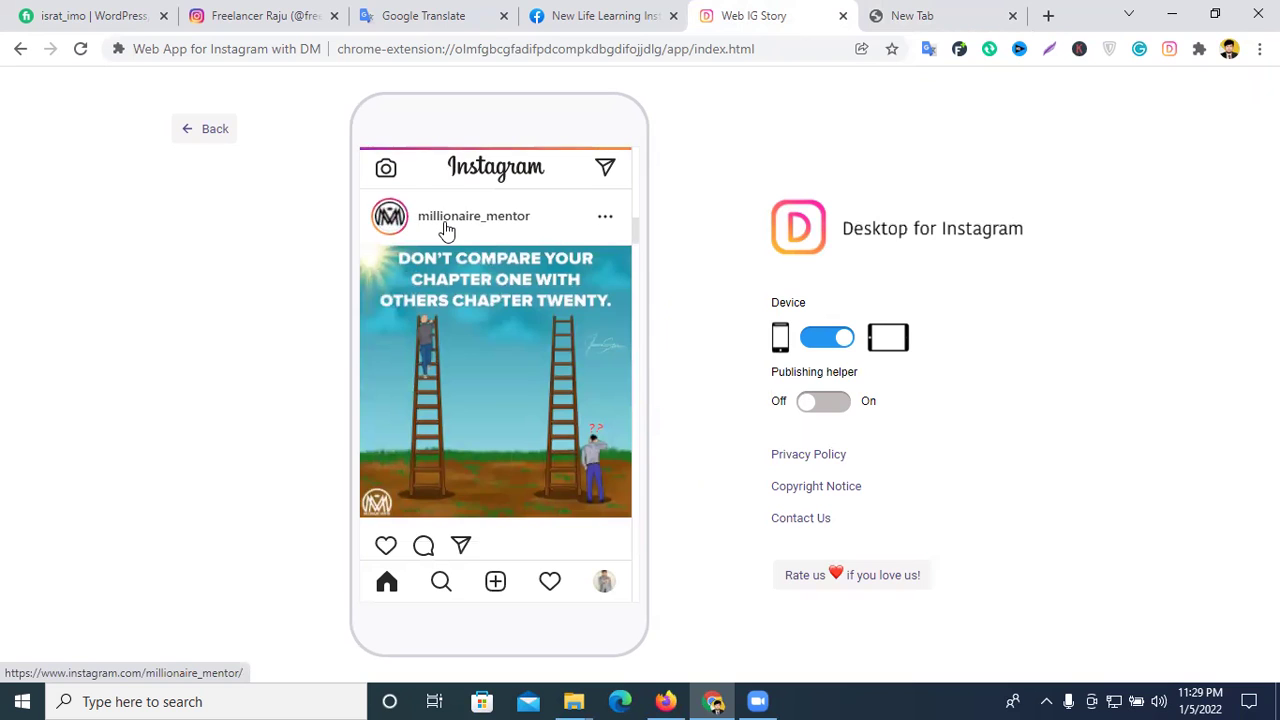
pyautogui.scroll(-3, 523, 287)
pyautogui.scroll(3, 523, 287)
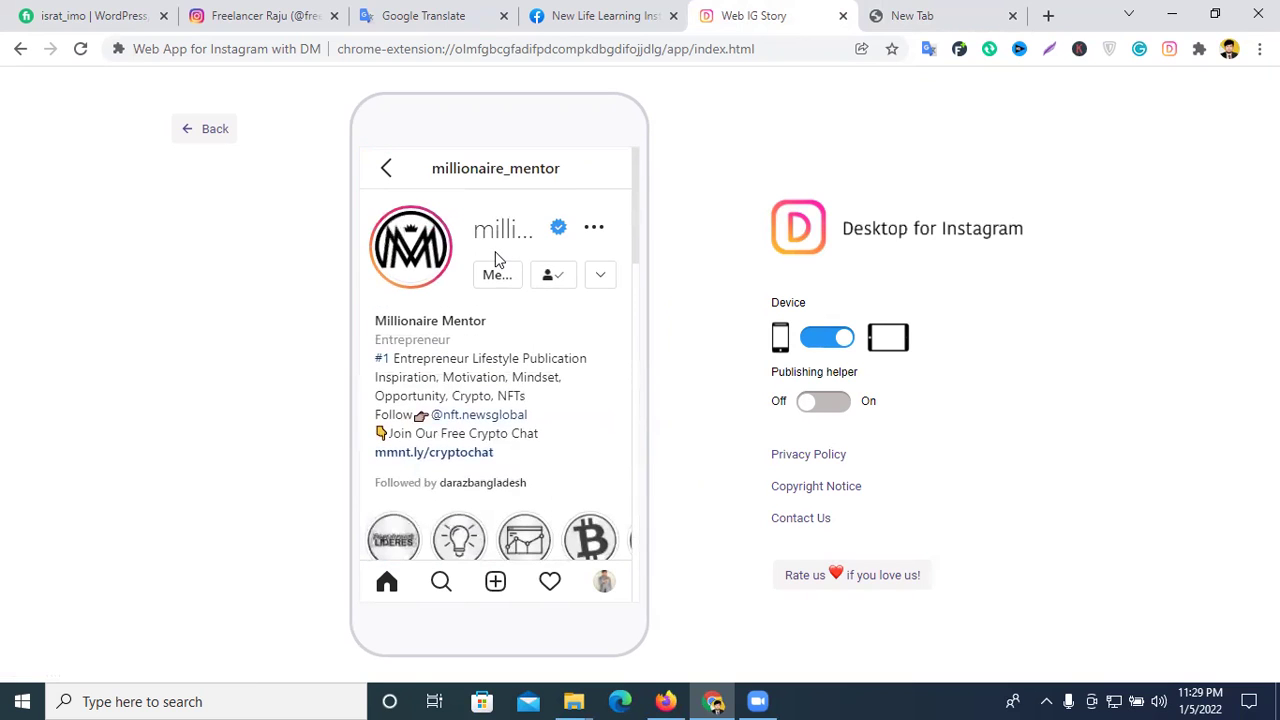
pyautogui.scroll(-2, 507, 254)
pyautogui.scroll(-2, 512, 256)
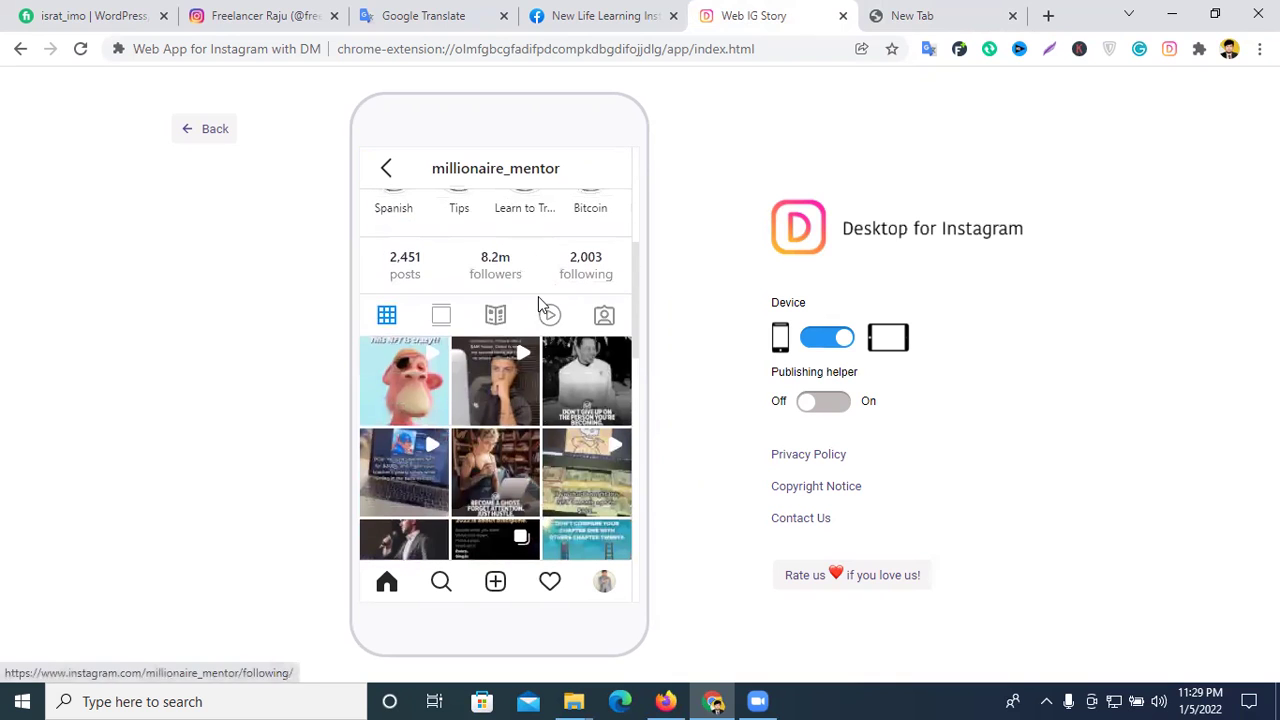
pyautogui.scroll(1, 500, 298)
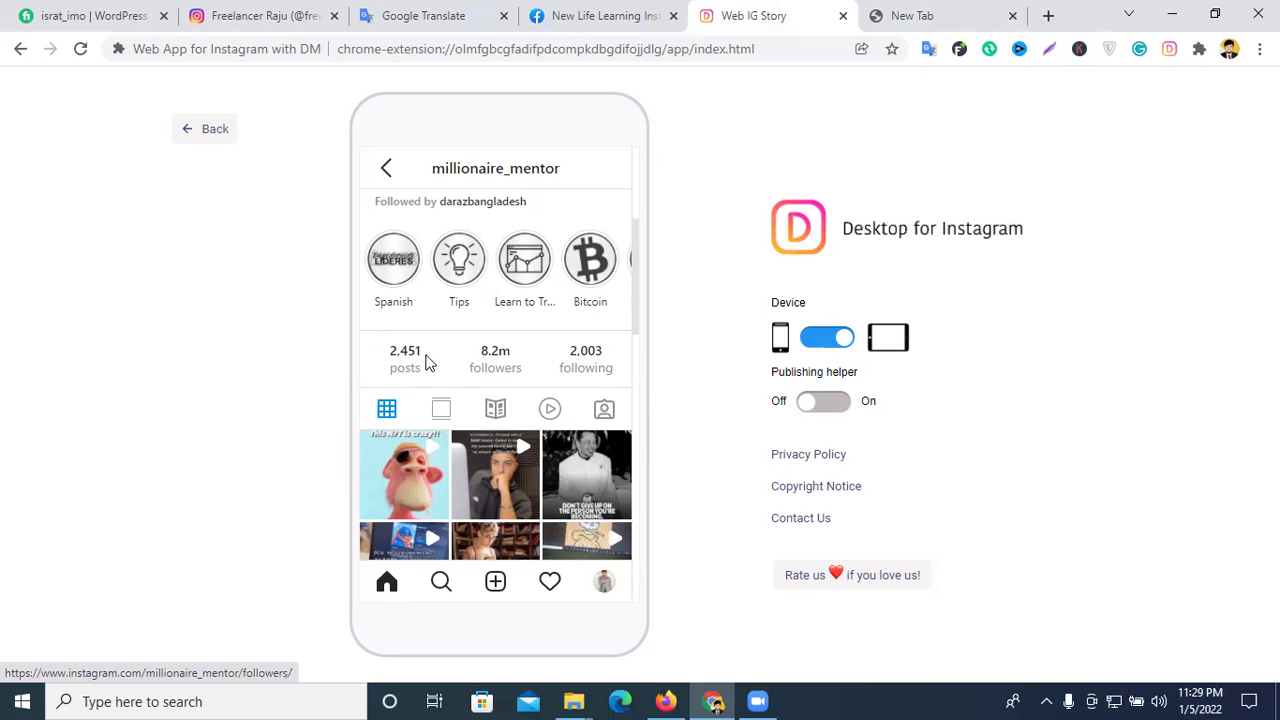
pyautogui.scroll(-2, 451, 357)
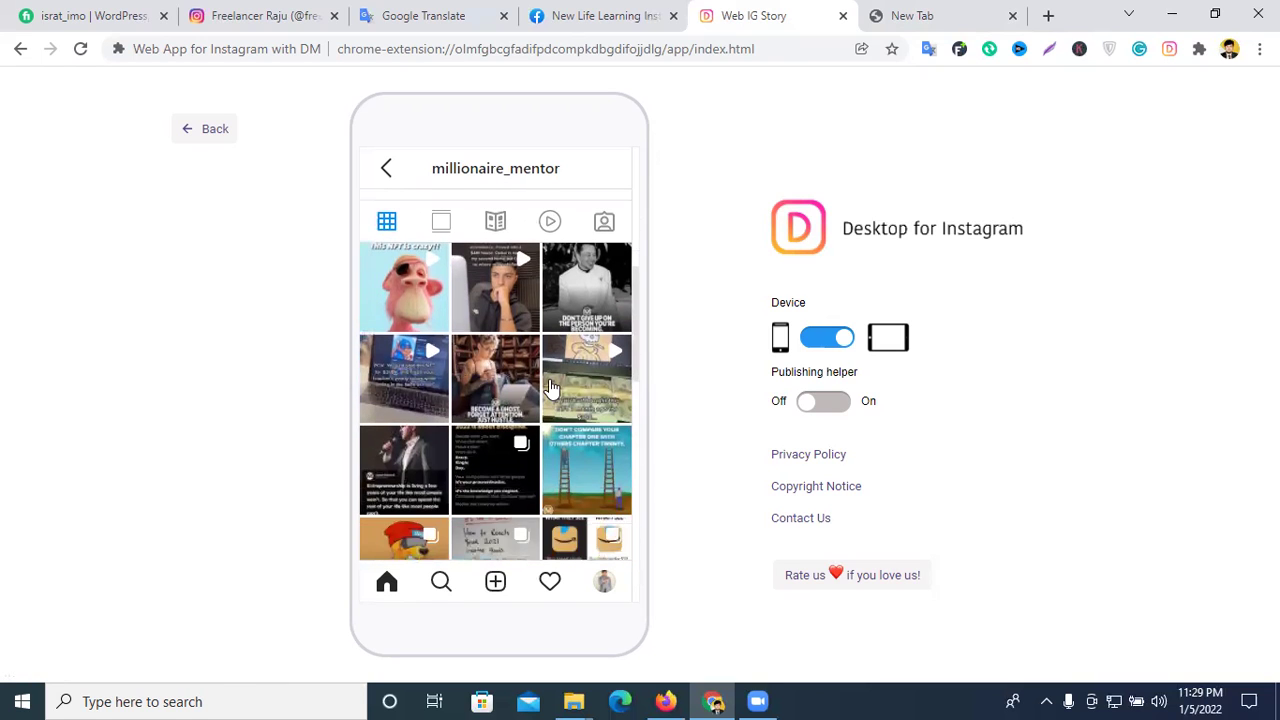
pyautogui.scroll(2, 552, 390)
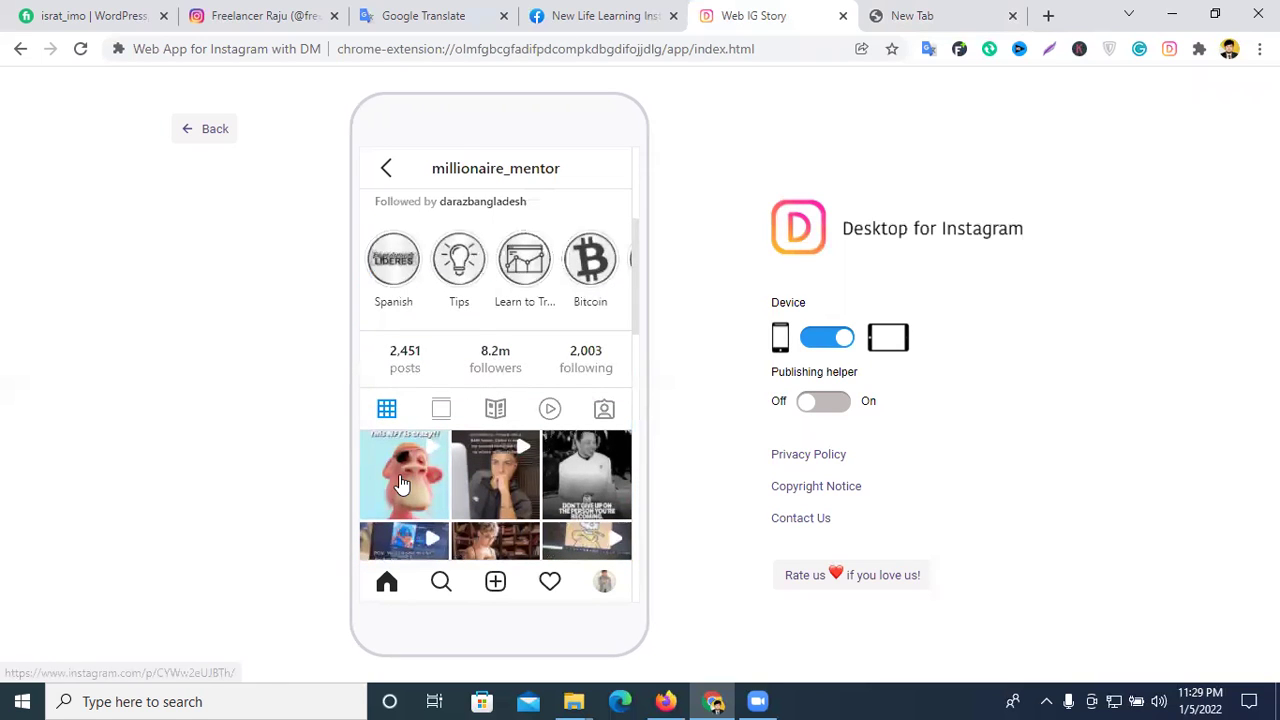
pyautogui.scroll(-2, 520, 482)
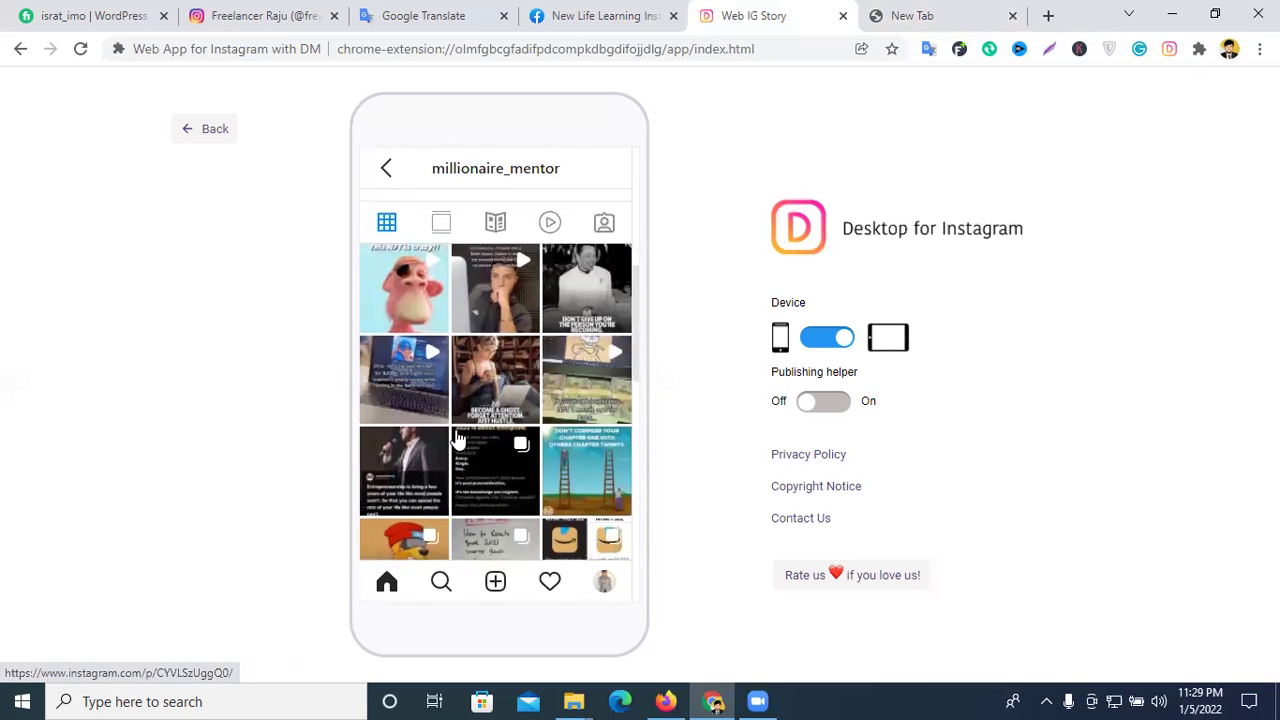
pyautogui.scroll(-1, 535, 482)
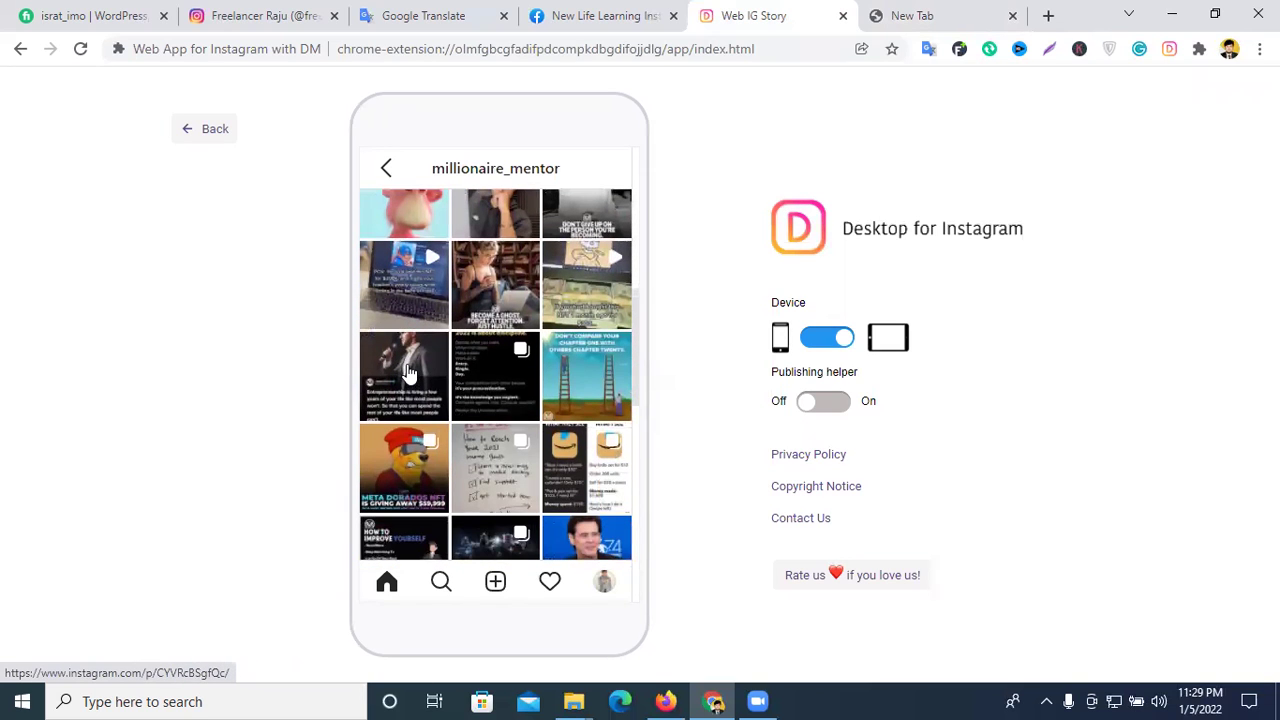
pyautogui.click(408, 373)
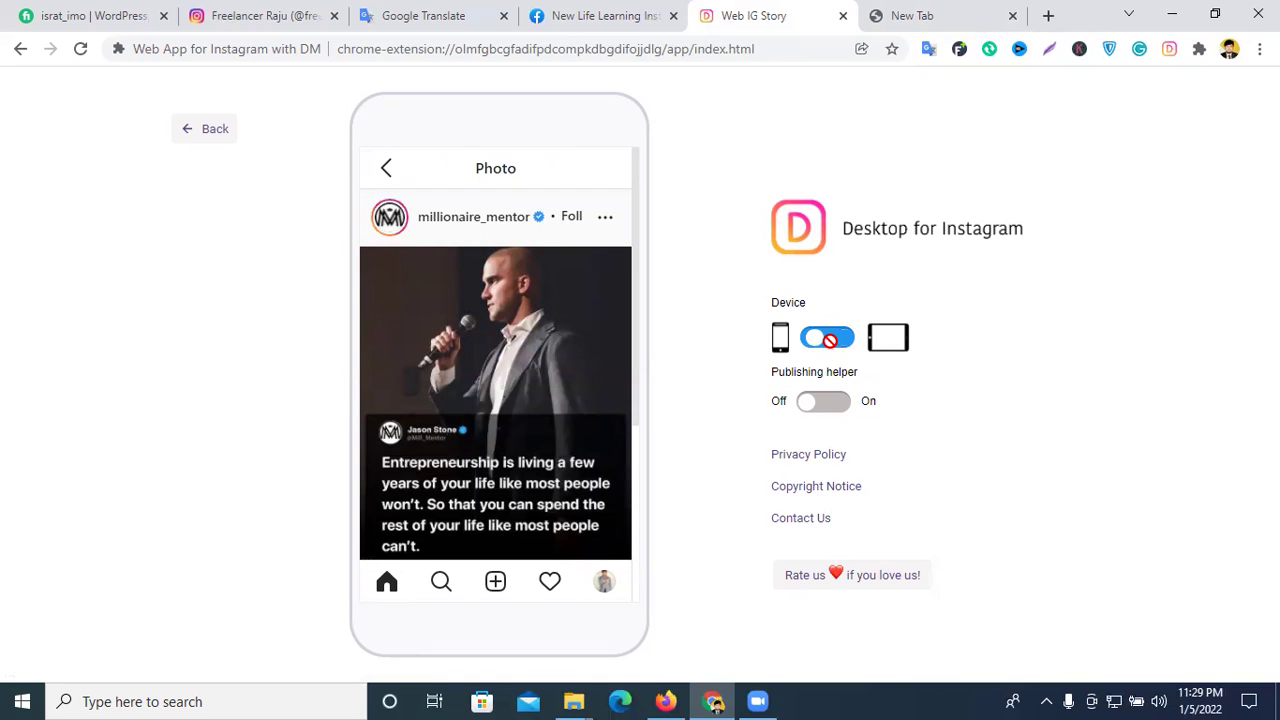
# - Switch the app to desktop layout and expand the post's full caption
pyautogui.click(847, 337)
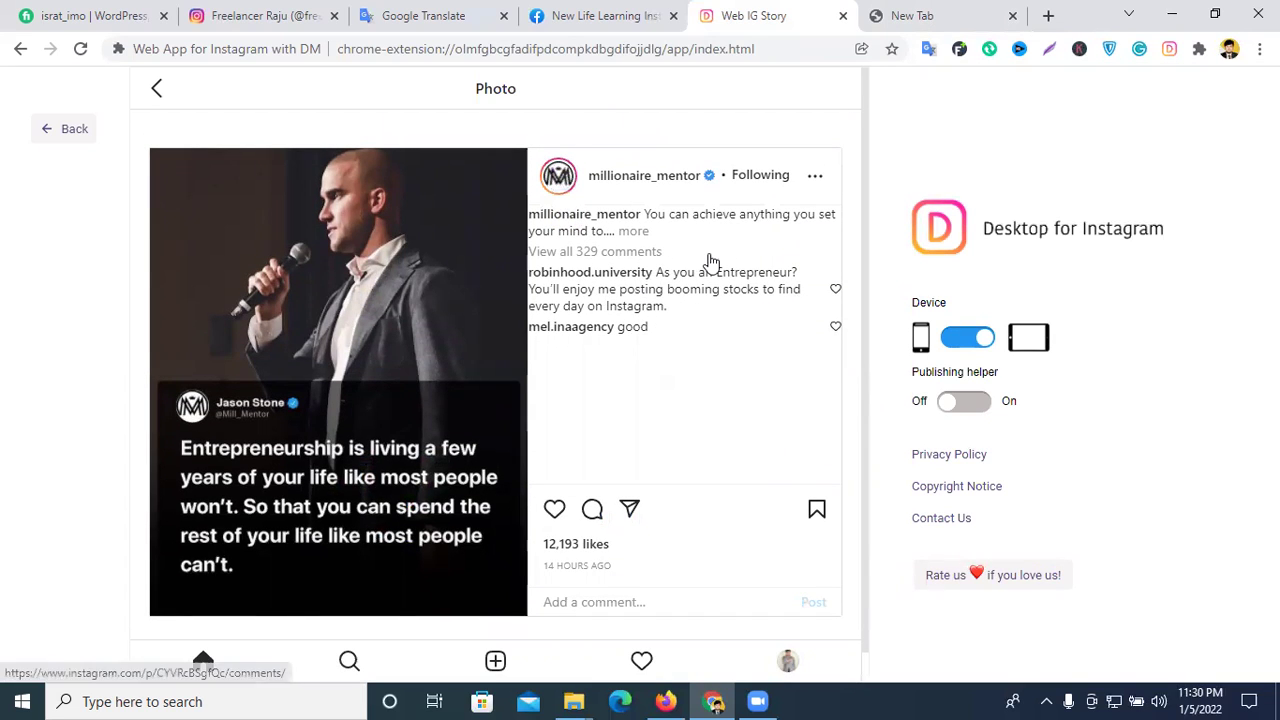
pyautogui.click(630, 251)
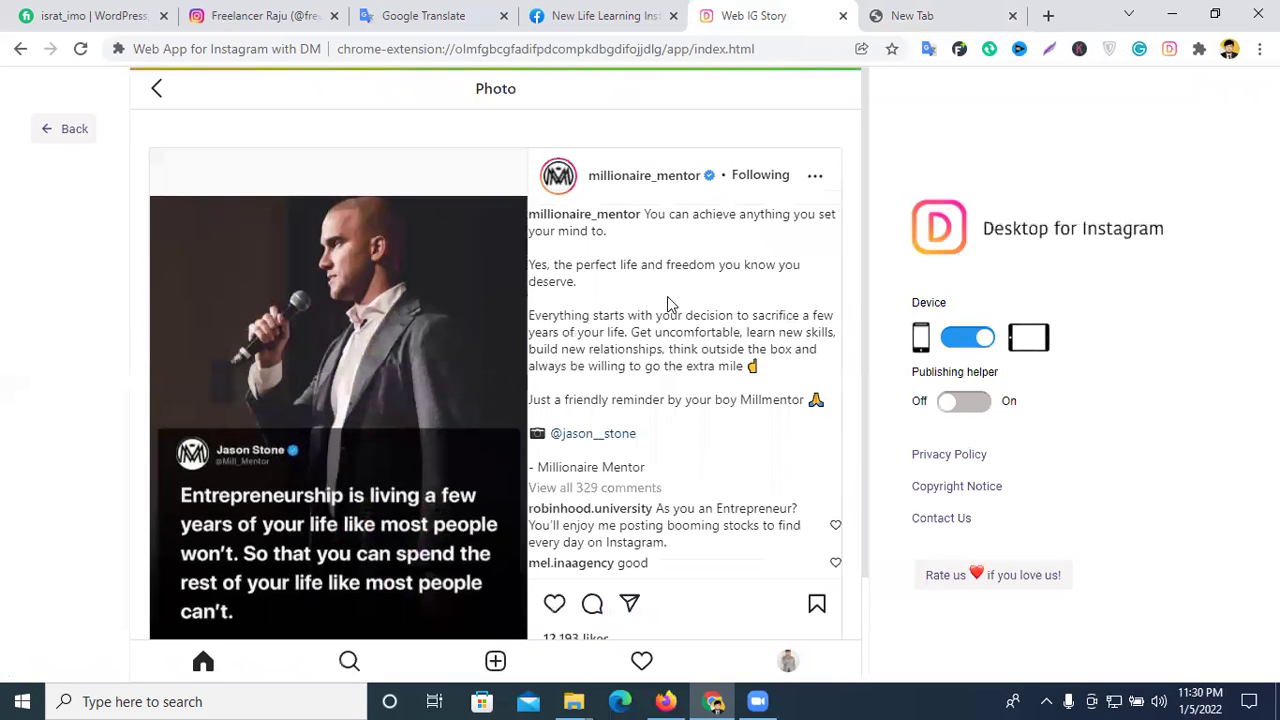
pyautogui.scroll(-1, 648, 340)
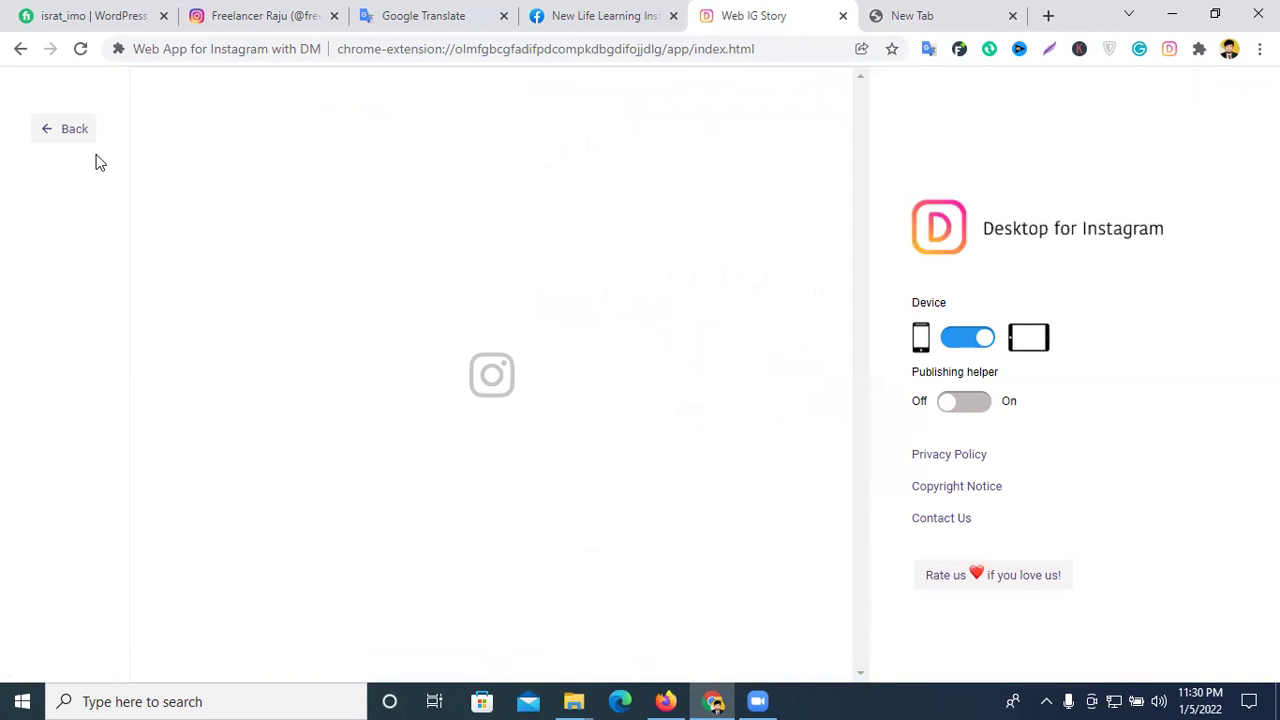
pyautogui.click(633, 232)
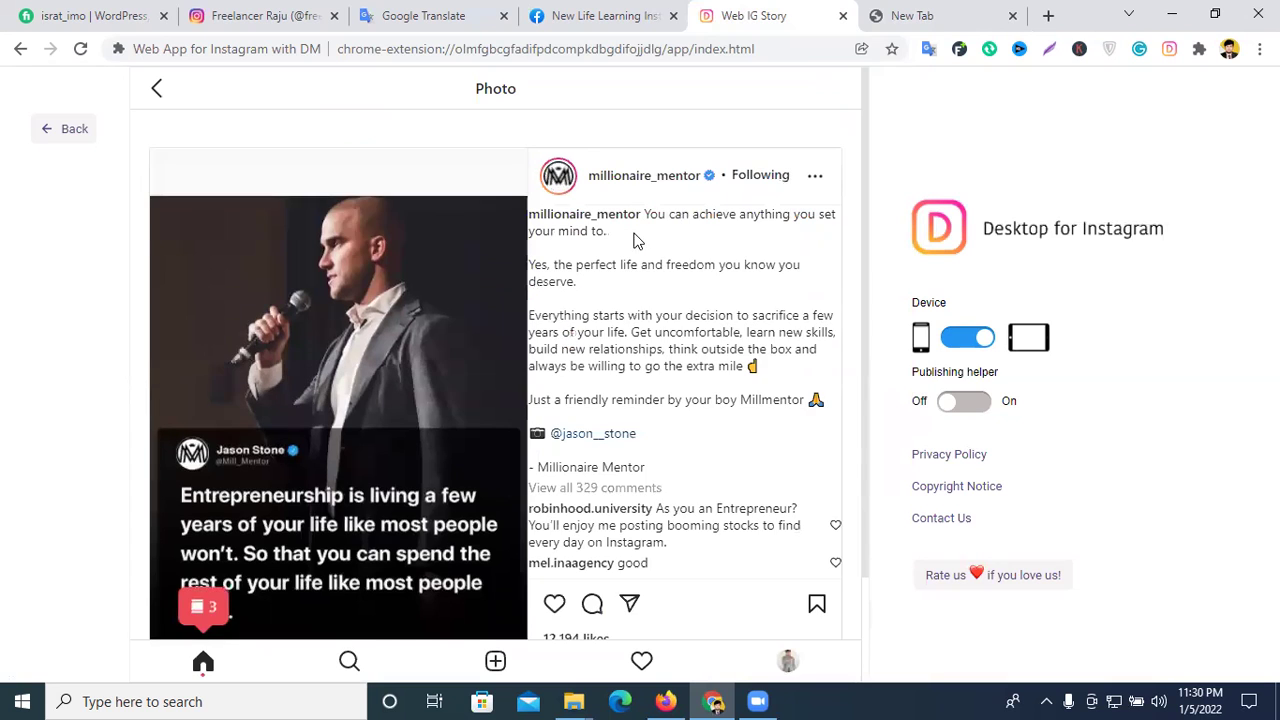
pyautogui.scroll(-1, 628, 345)
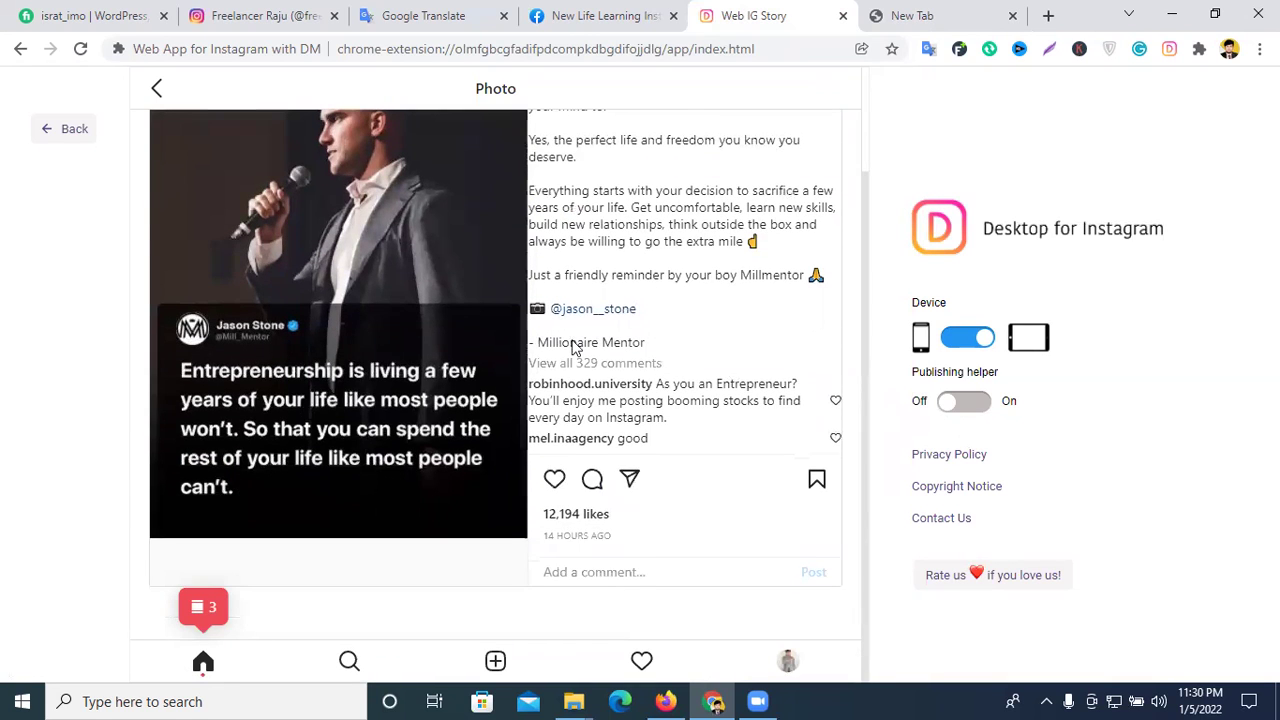
pyautogui.click(80, 129)
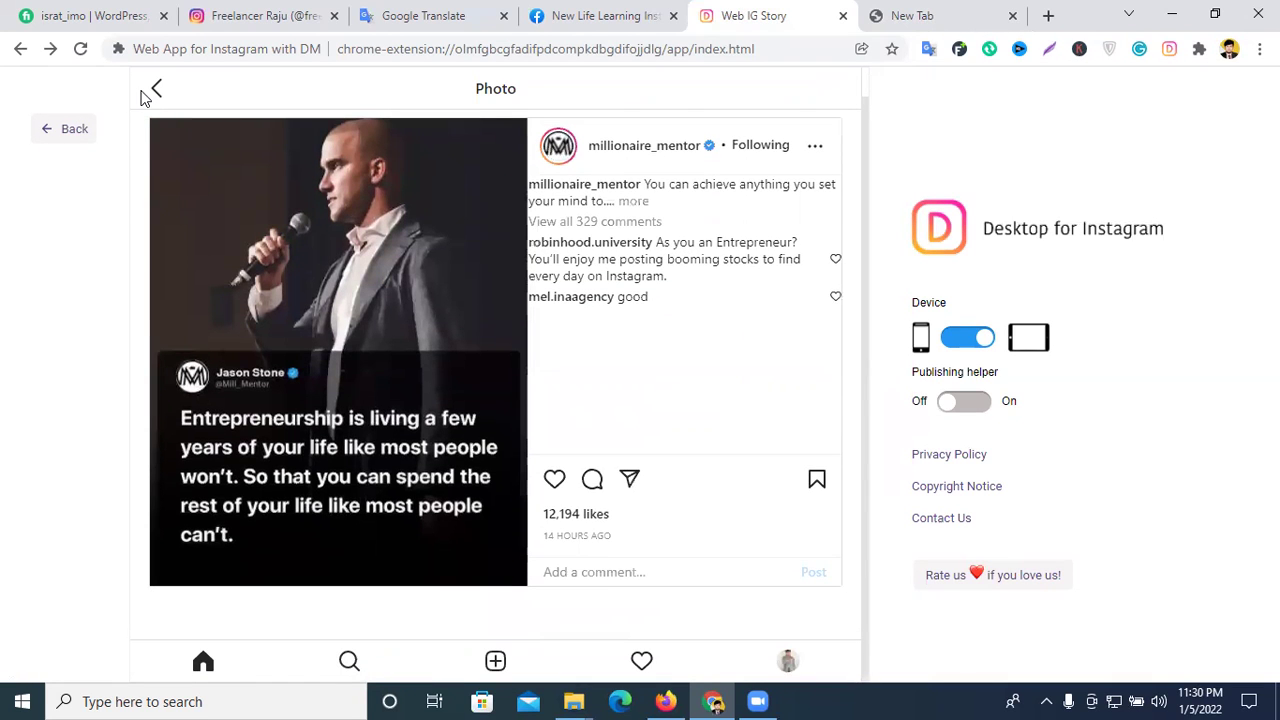
# - Return to millionaire_mentor's post grid, then move to the New Tab page
pyautogui.click(157, 90)
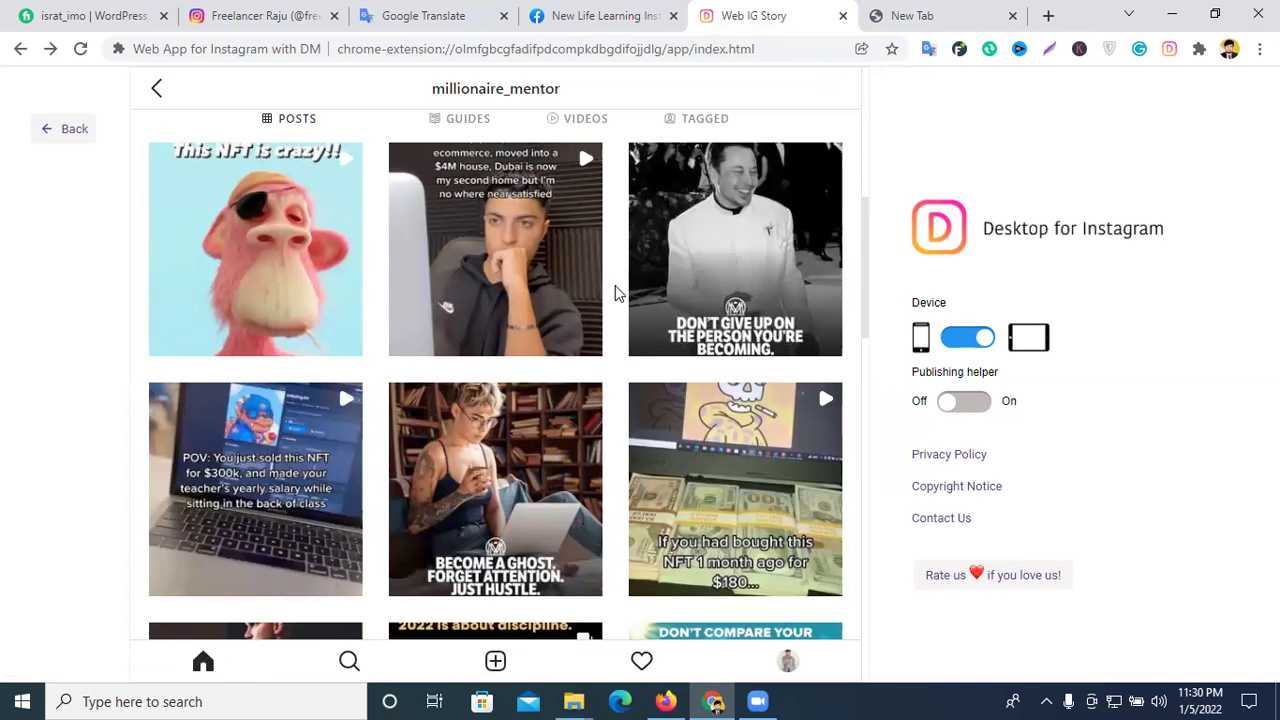
pyautogui.scroll(-4, 615, 285)
pyautogui.scroll(-1, 624, 285)
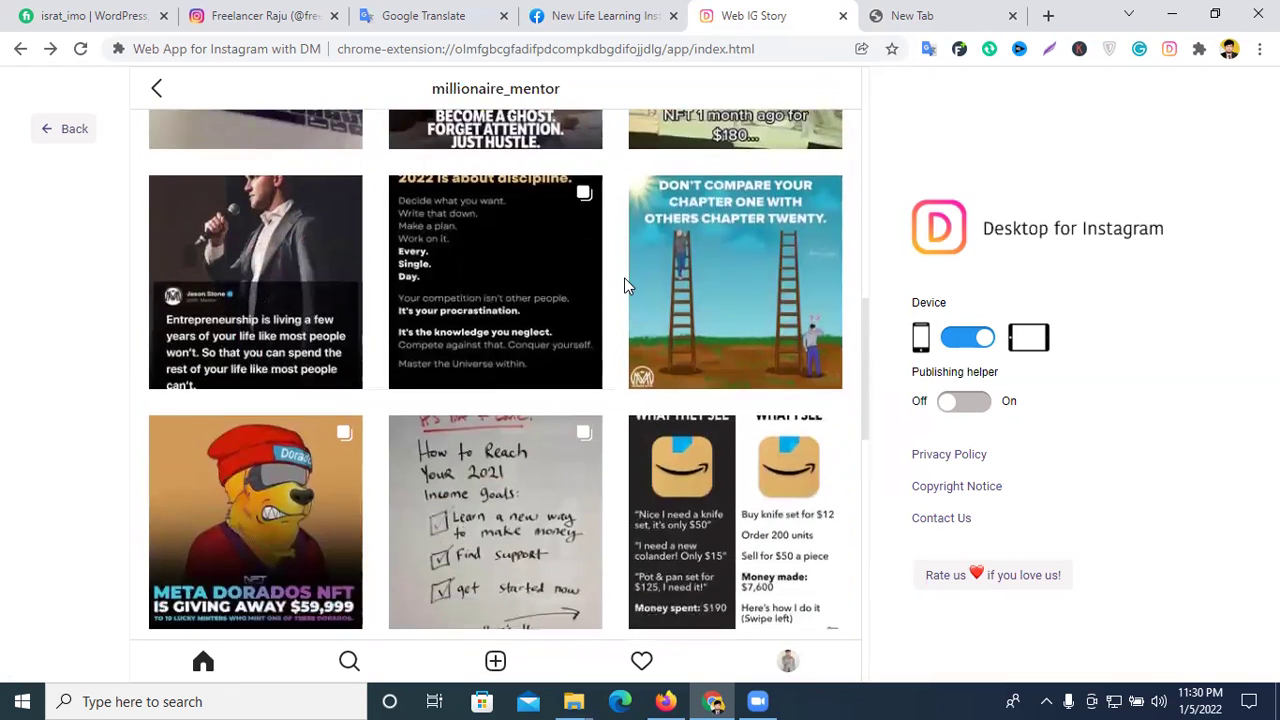
pyautogui.scroll(4, 624, 285)
pyautogui.click(905, 15)
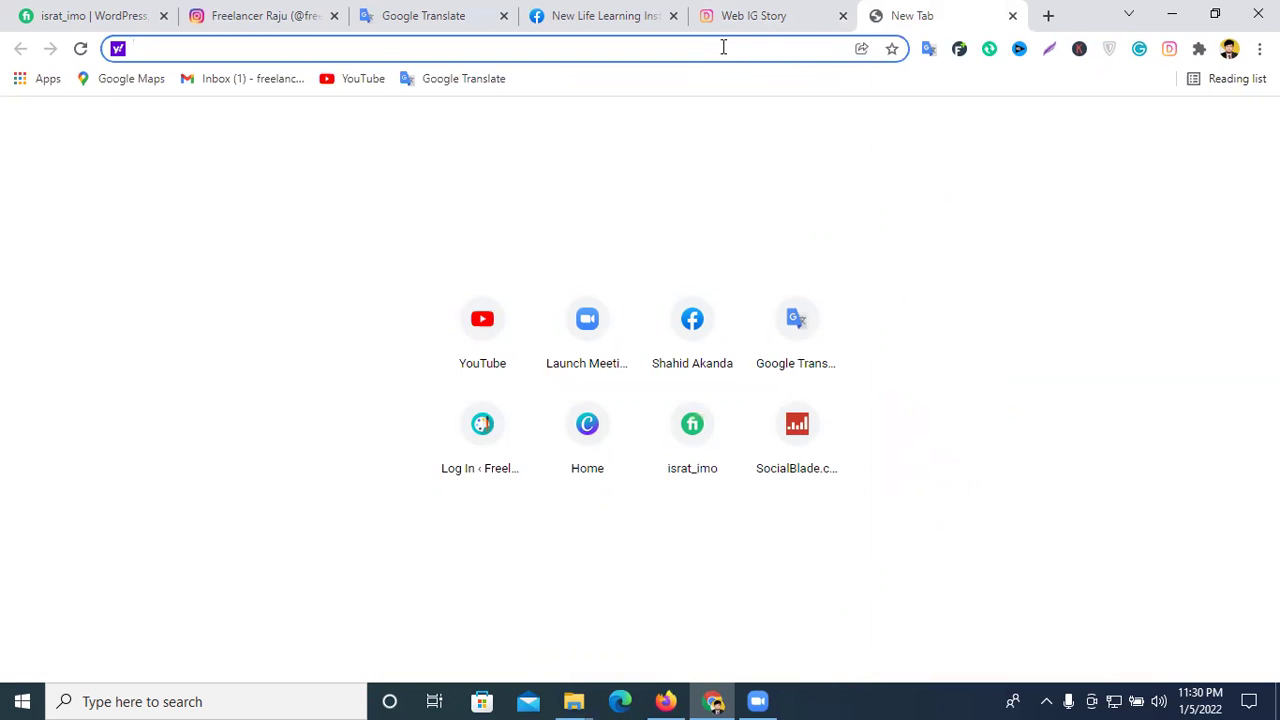
pyautogui.click(762, 12)
pyautogui.click(880, 10)
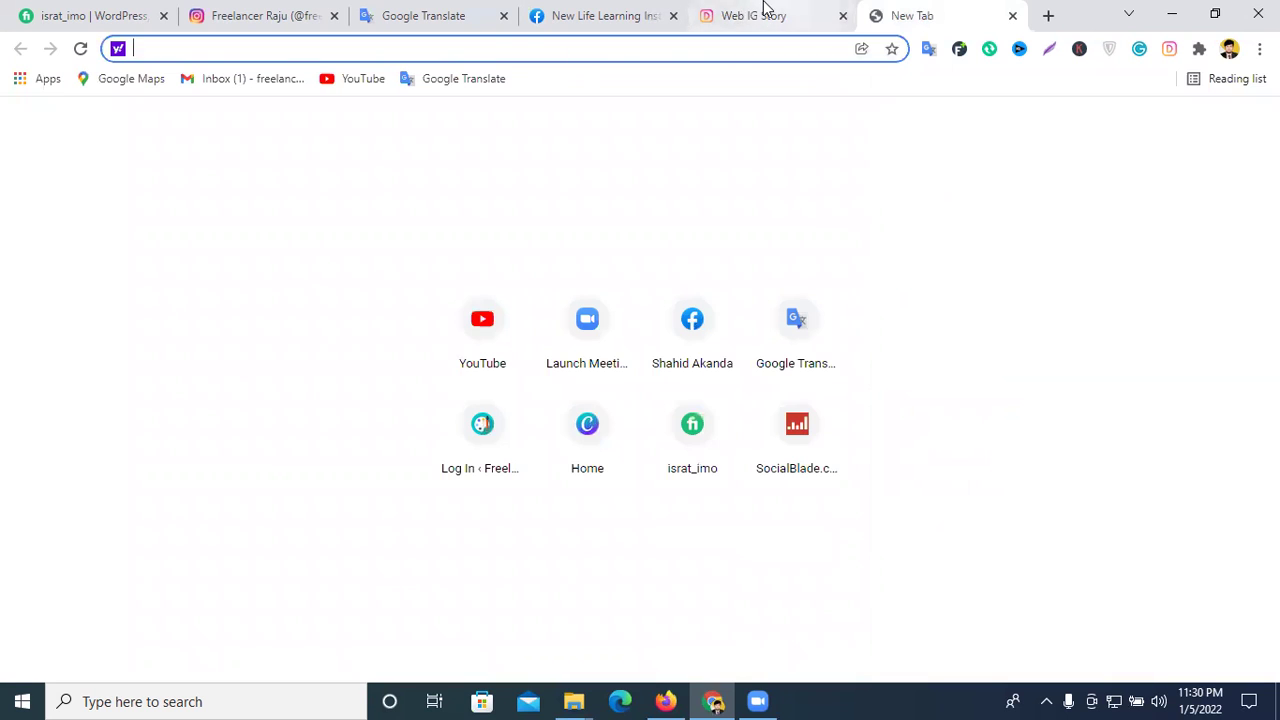
pyautogui.click(766, 12)
pyautogui.click(910, 15)
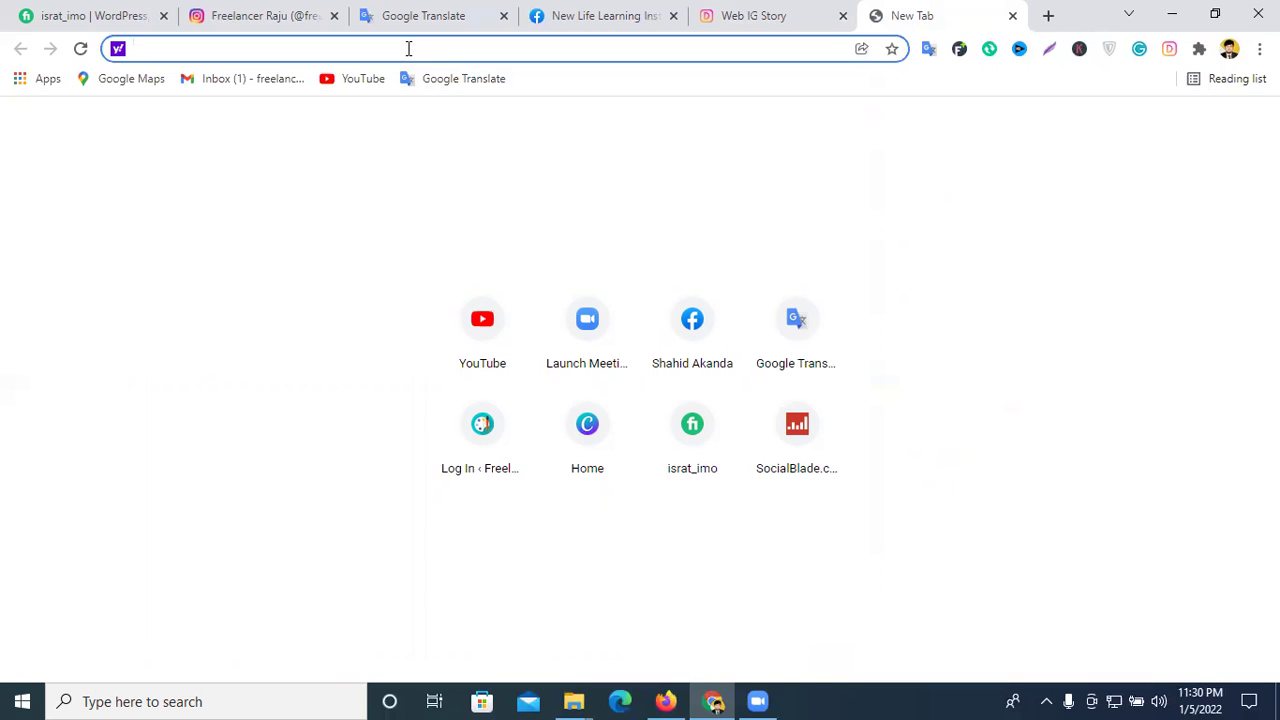
# - Return to the millionaire_mentor profile tab and scroll it to the top, showing the bio and highlights
pyautogui.click(772, 14)
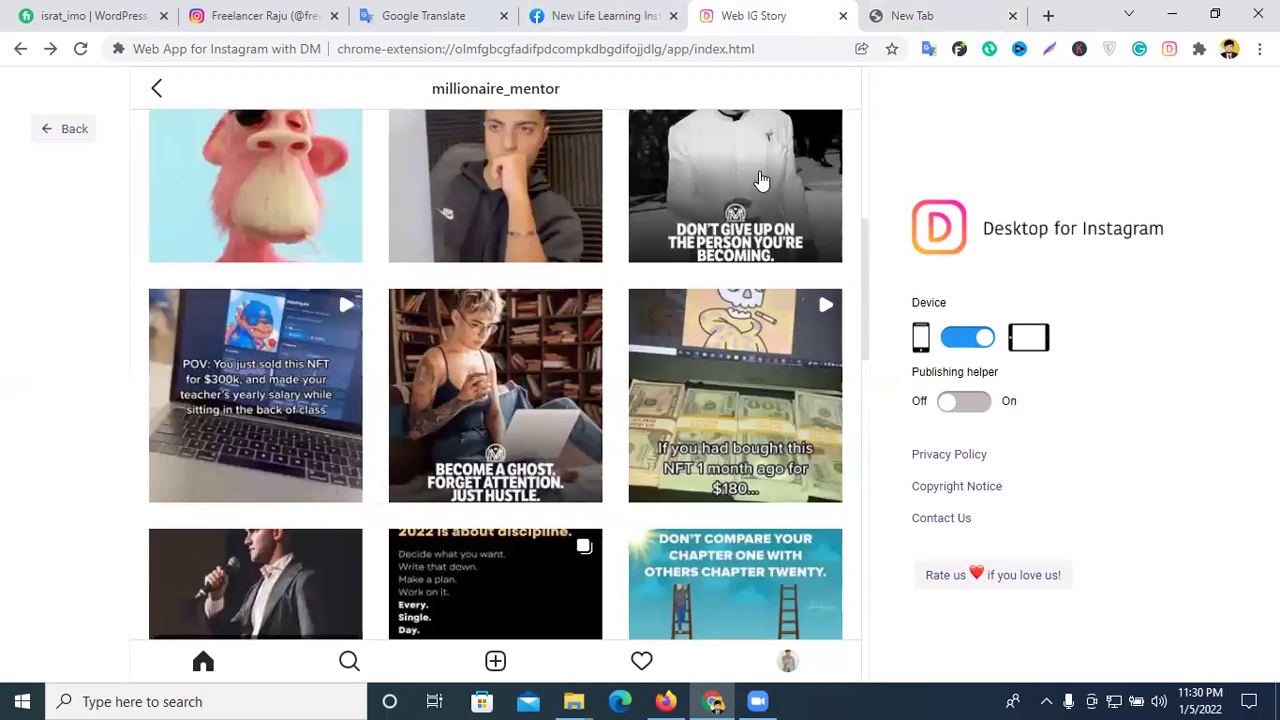
pyautogui.scroll(6, 760, 180)
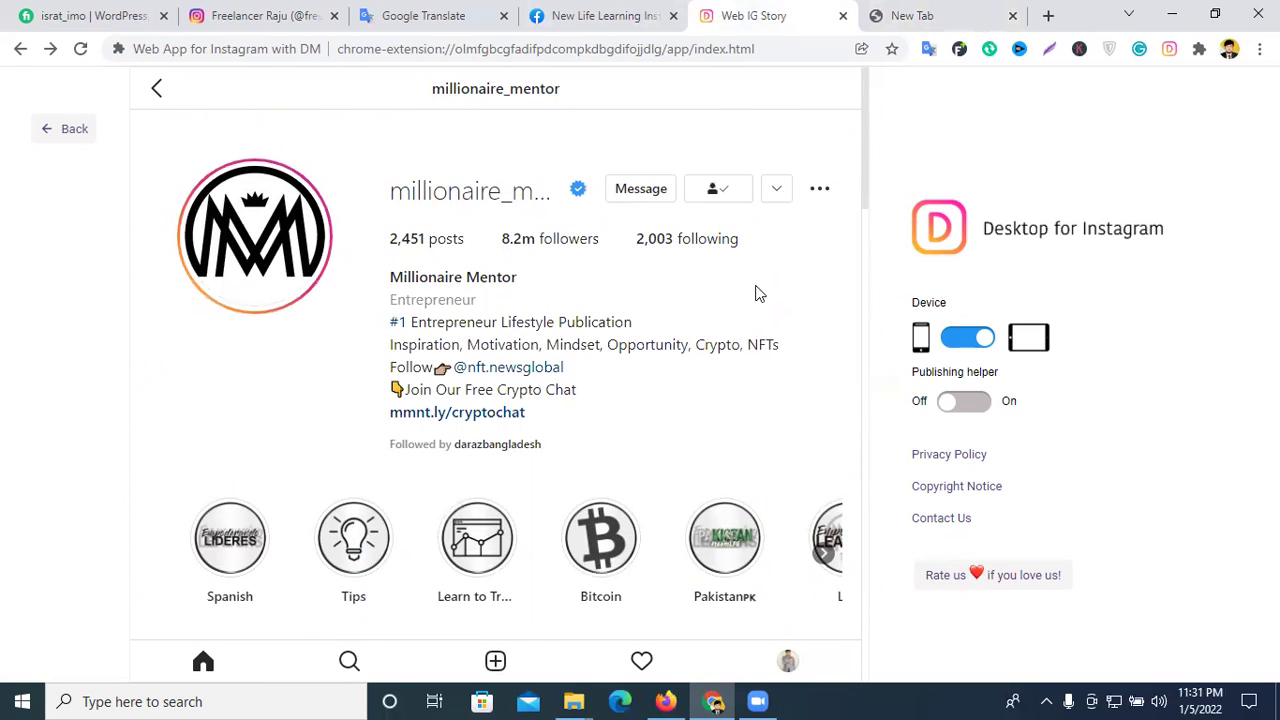
pyautogui.scroll(-1, 677, 285)
pyautogui.scroll(1, 677, 287)
# - In a new tab, search Yahoo for 'instagram influencers' and scroll through the results
pyautogui.click(905, 15)
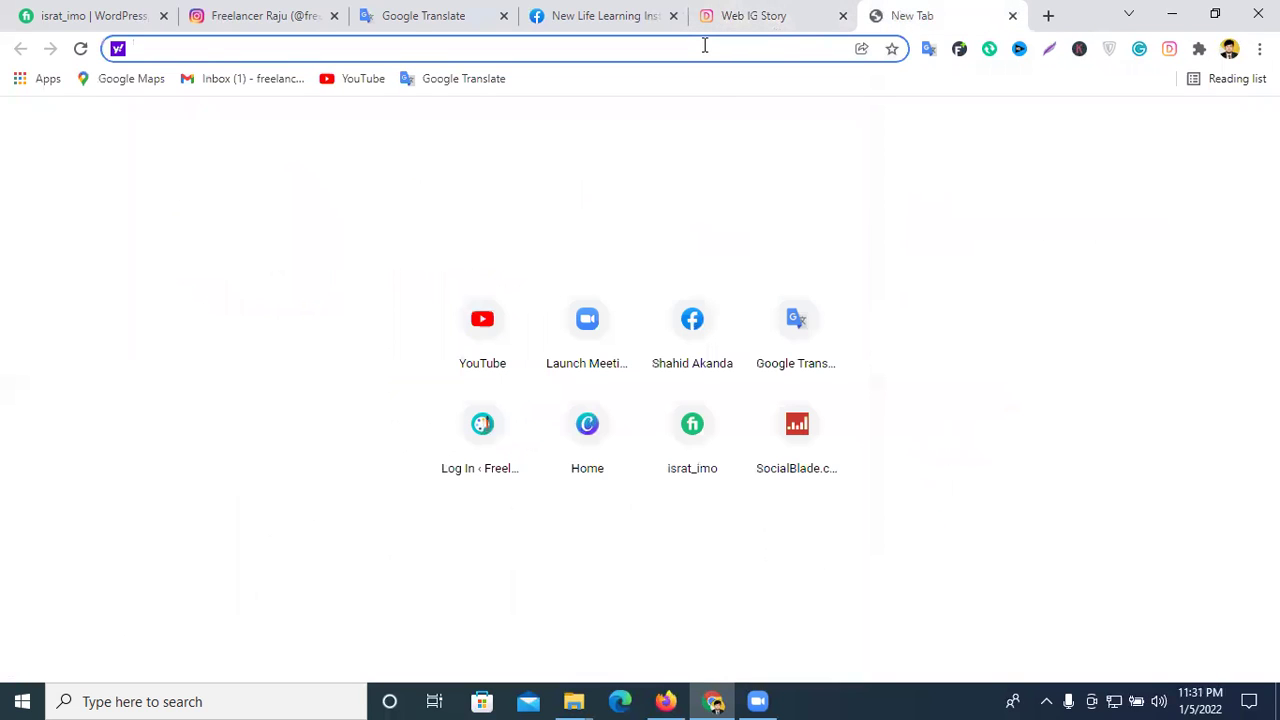
pyautogui.write('in')
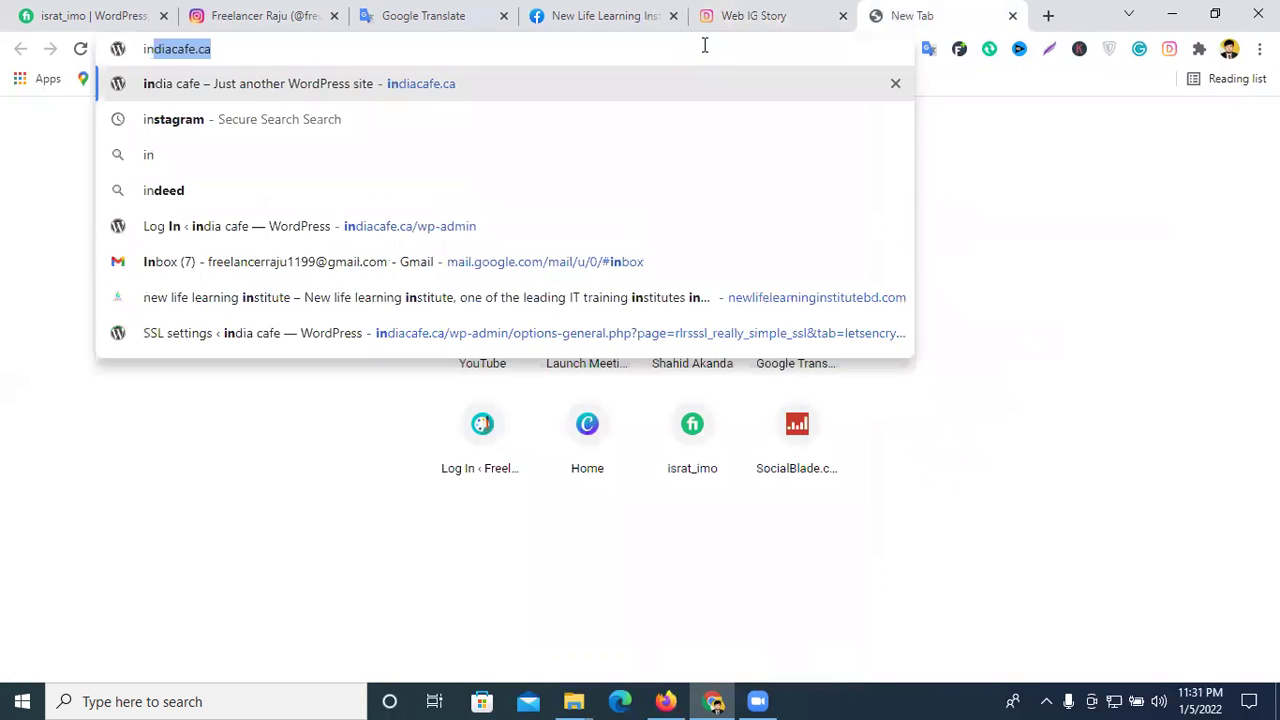
pyautogui.write('fu')
pyautogui.press('BackSpace')
pyautogui.press('BackSpace')
pyautogui.press('BackSpace')
pyautogui.press('BackSpace')
pyautogui.write('instagra')
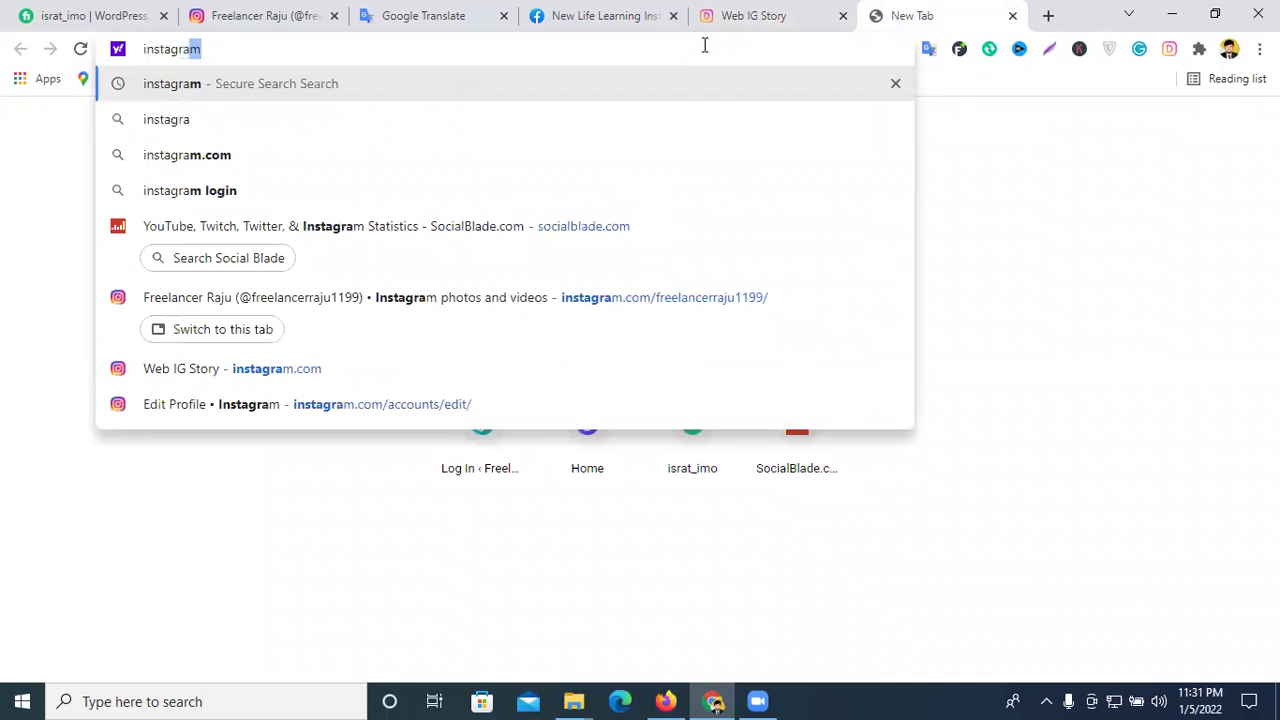
pyautogui.write('m i')
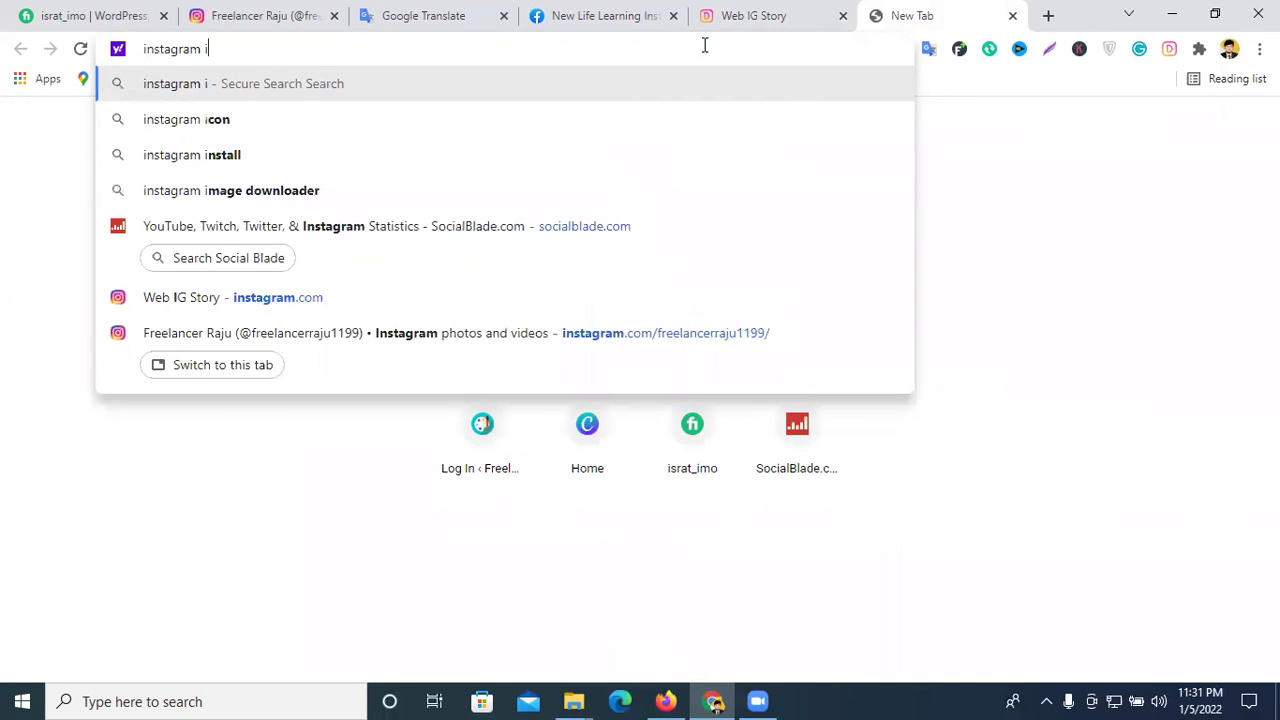
pyautogui.write('n')
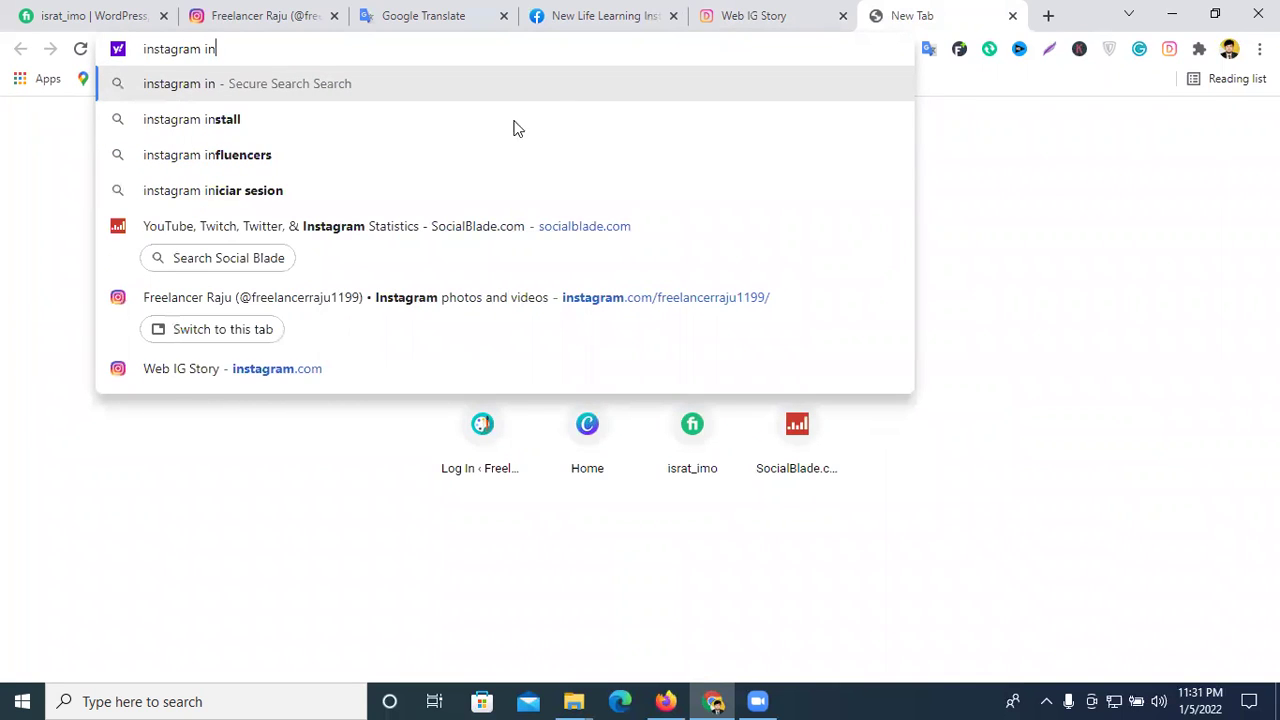
pyautogui.click(400, 160)
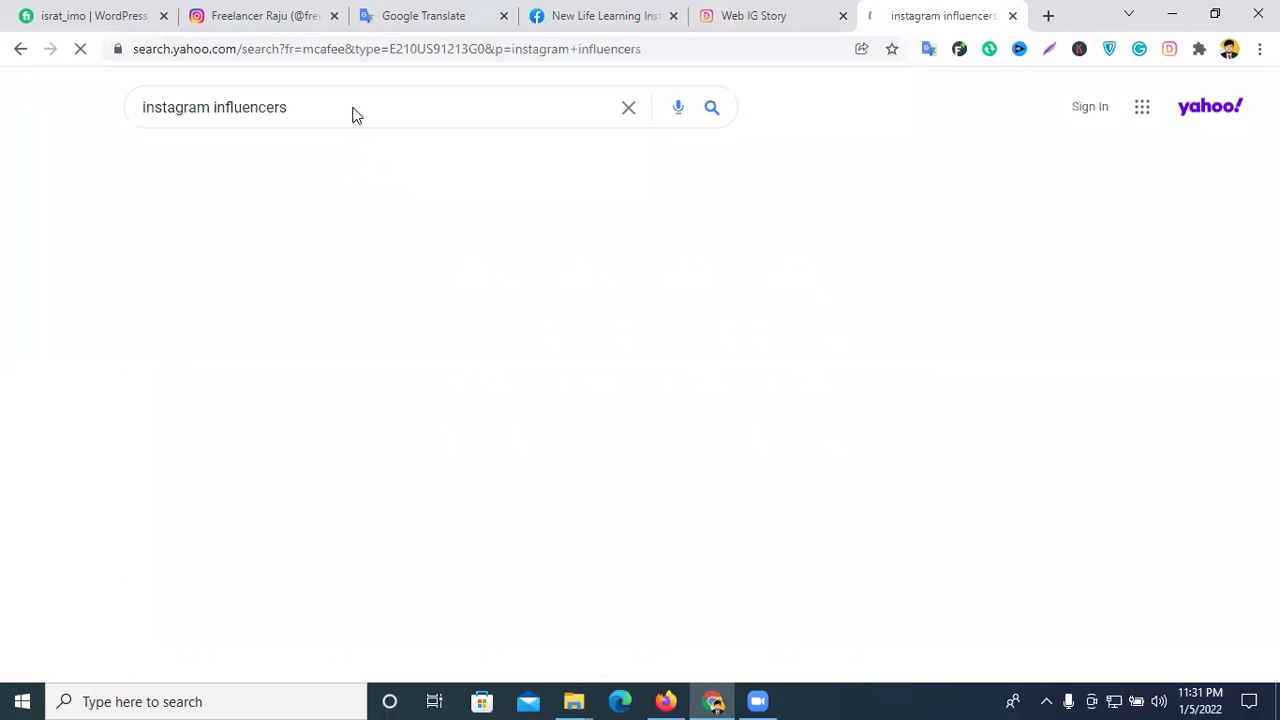
pyautogui.click(356, 112)
pyautogui.click(971, 308)
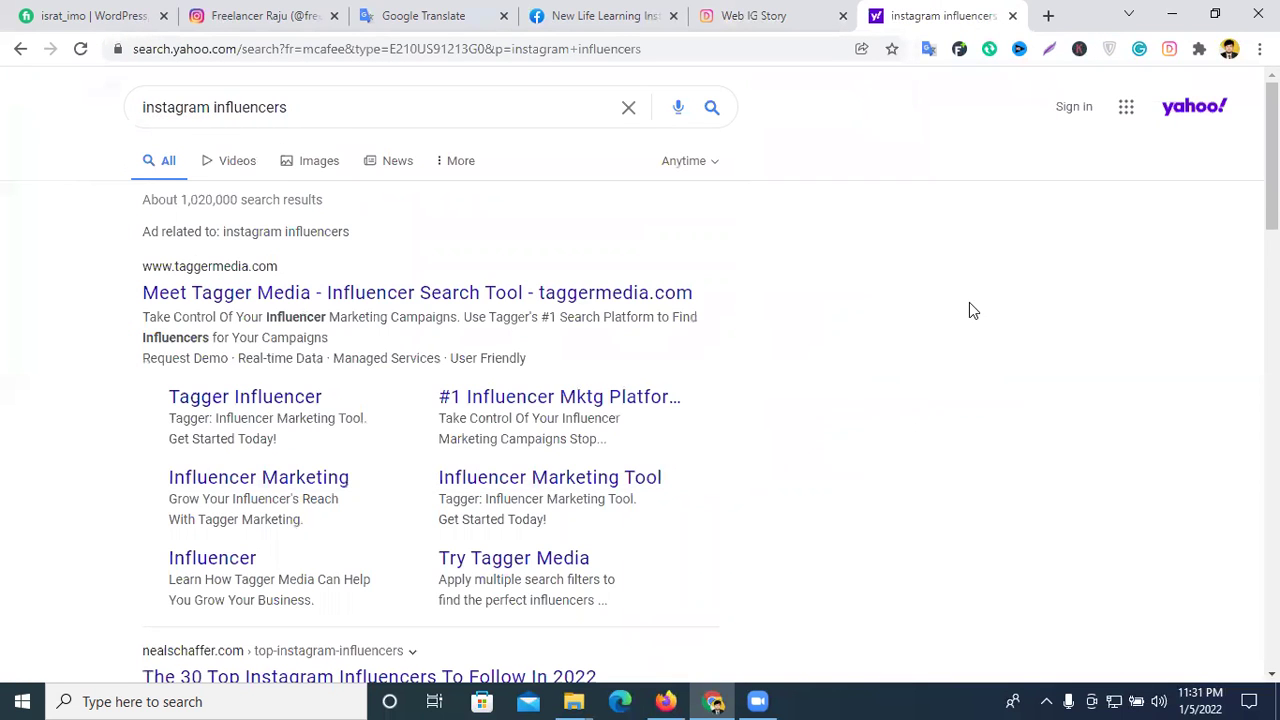
pyautogui.scroll(-2, 409, 309)
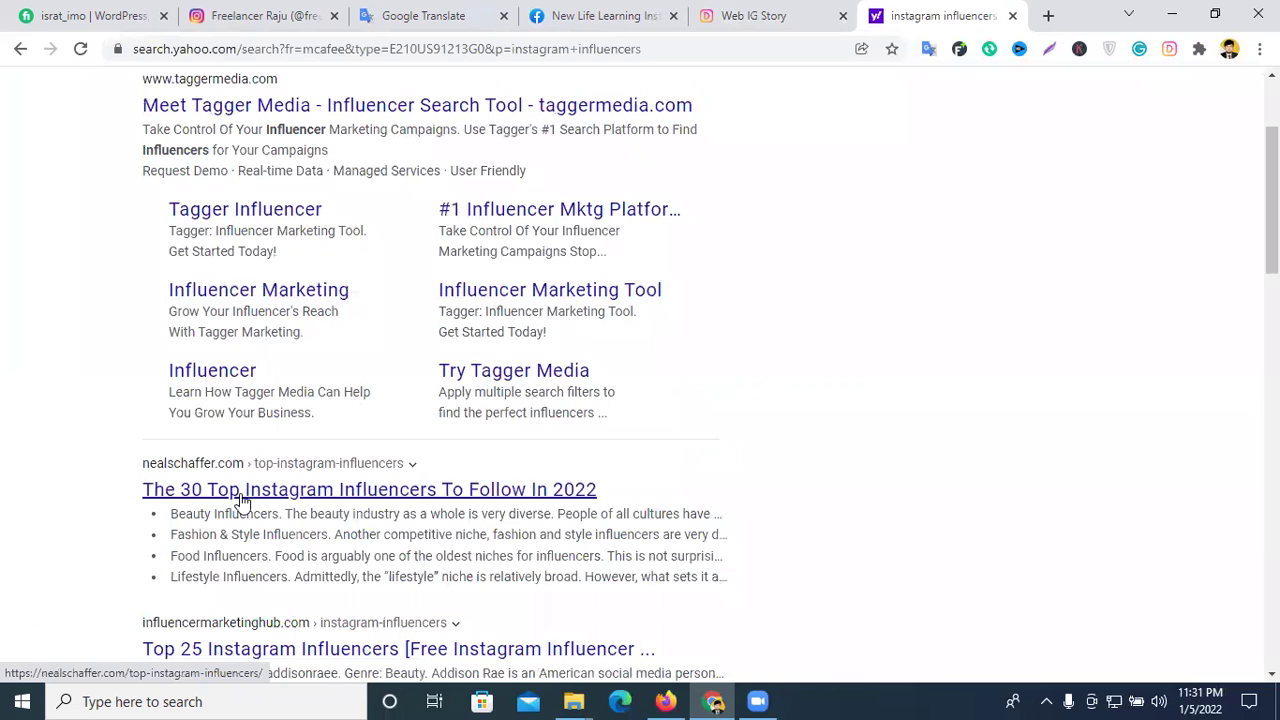
# - Open and skim nealschaffer.com's 30 Top Instagram Influencers article, dismissing its notification and signup popups
pyautogui.click(445, 490)
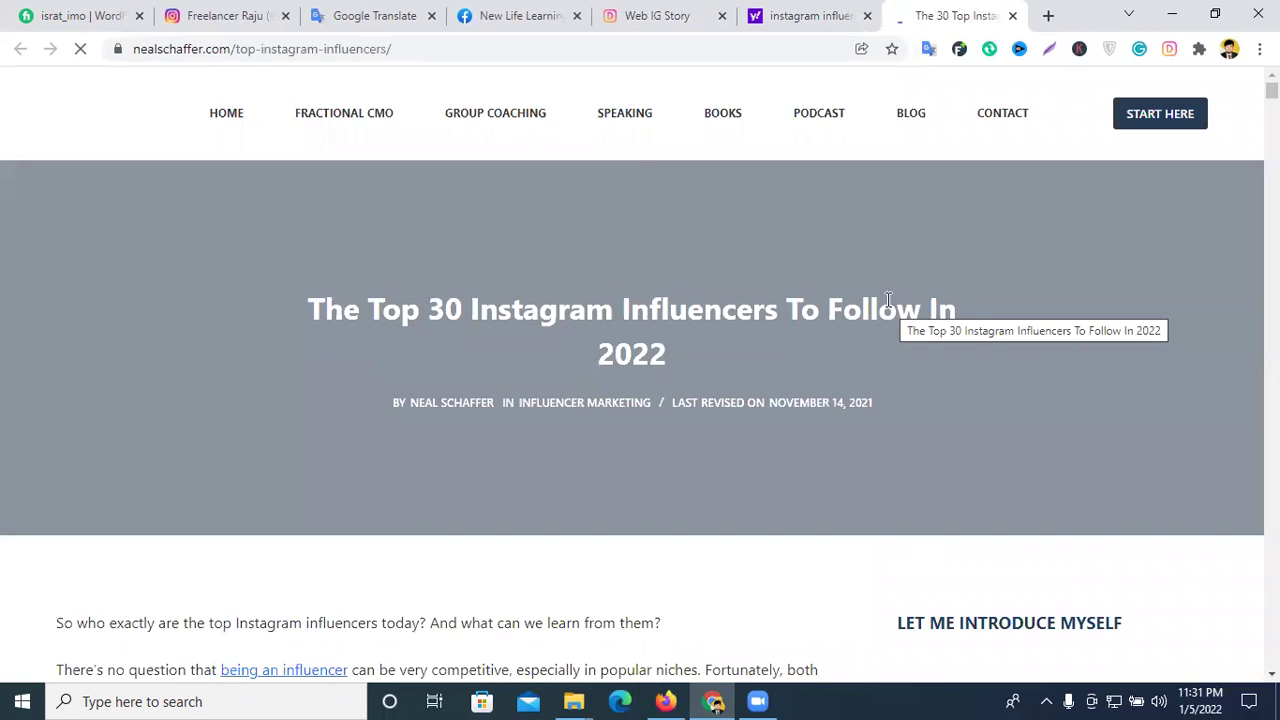
pyautogui.scroll(-10, 564, 313)
pyautogui.scroll(-10, 564, 313)
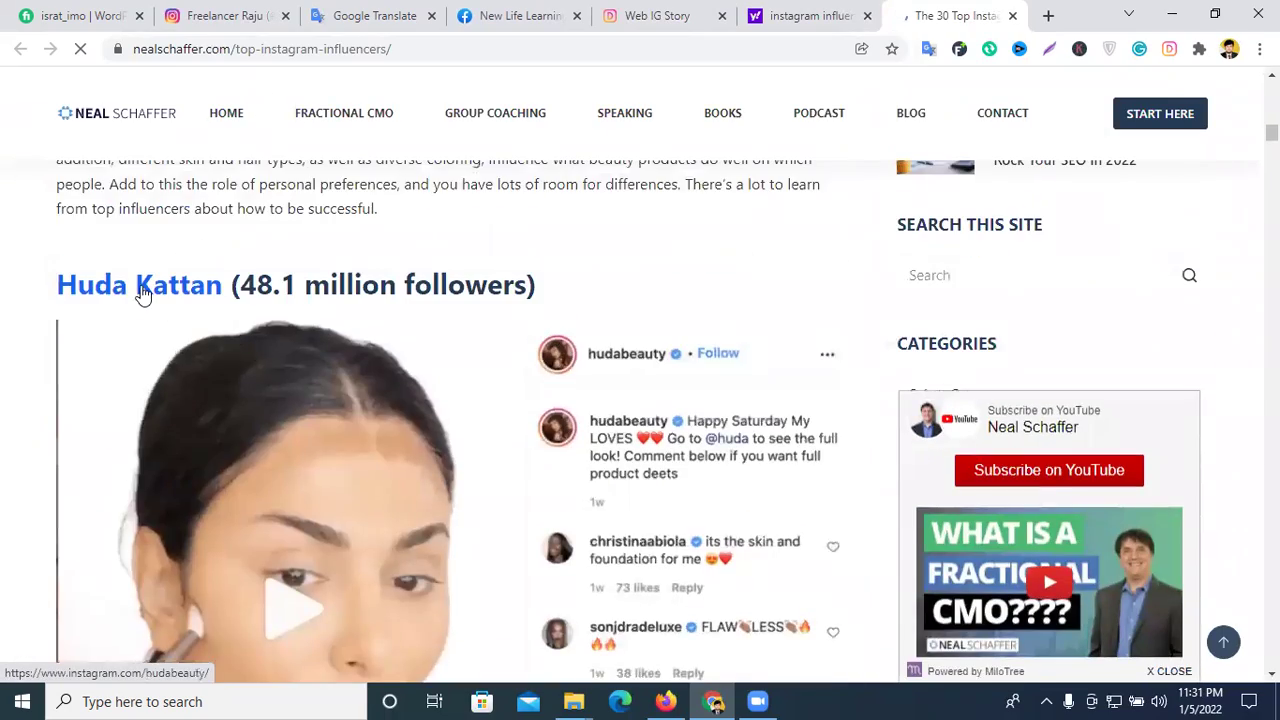
pyautogui.scroll(-3, 157, 298)
pyautogui.scroll(-7, 234, 300)
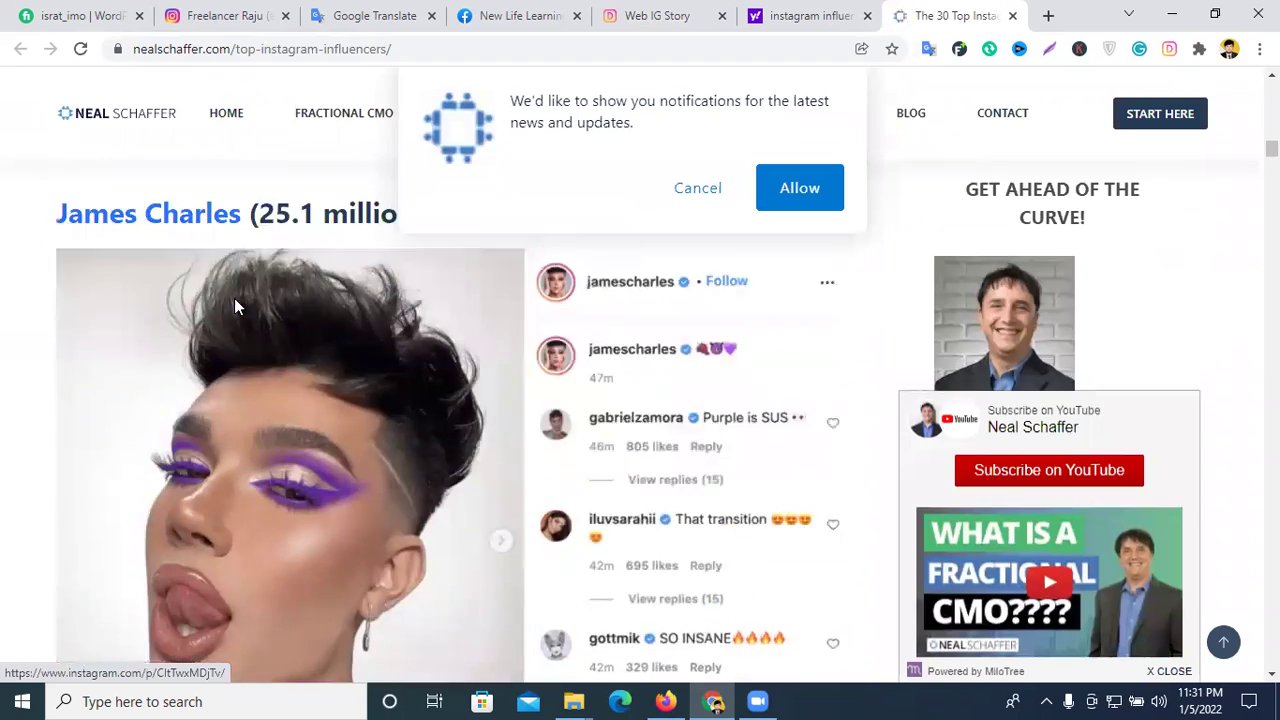
pyautogui.scroll(3, 234, 298)
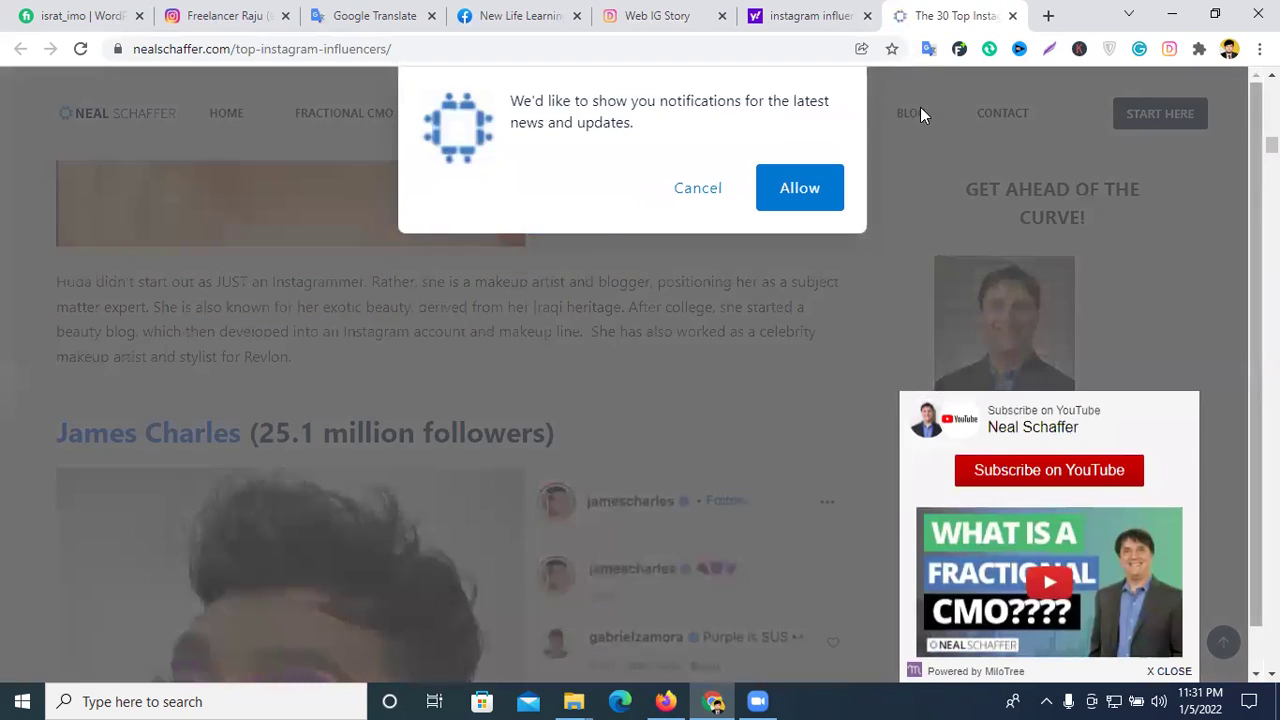
pyautogui.click(697, 188)
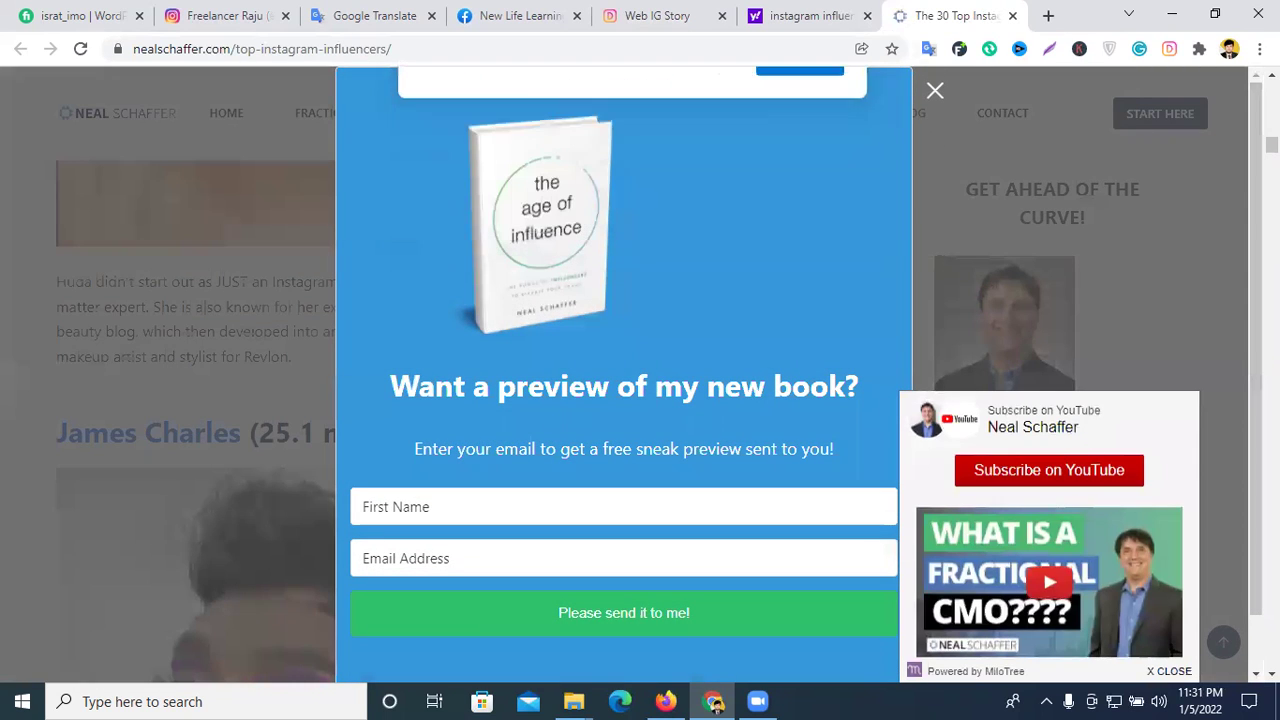
pyautogui.click(935, 90)
# - Refine the Yahoo search to 'instagram influencers site list'
pyautogui.click(810, 15)
pyautogui.scroll(2, 428, 190)
pyautogui.click(340, 108)
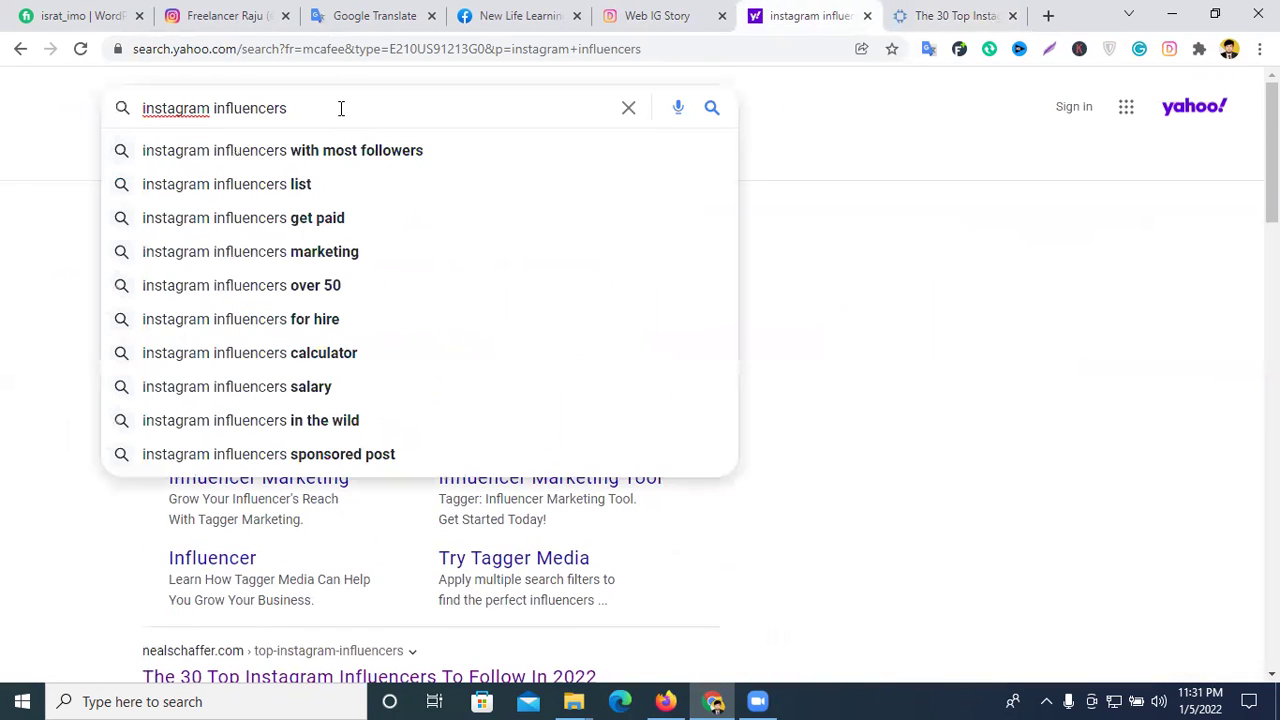
pyautogui.write('site list')
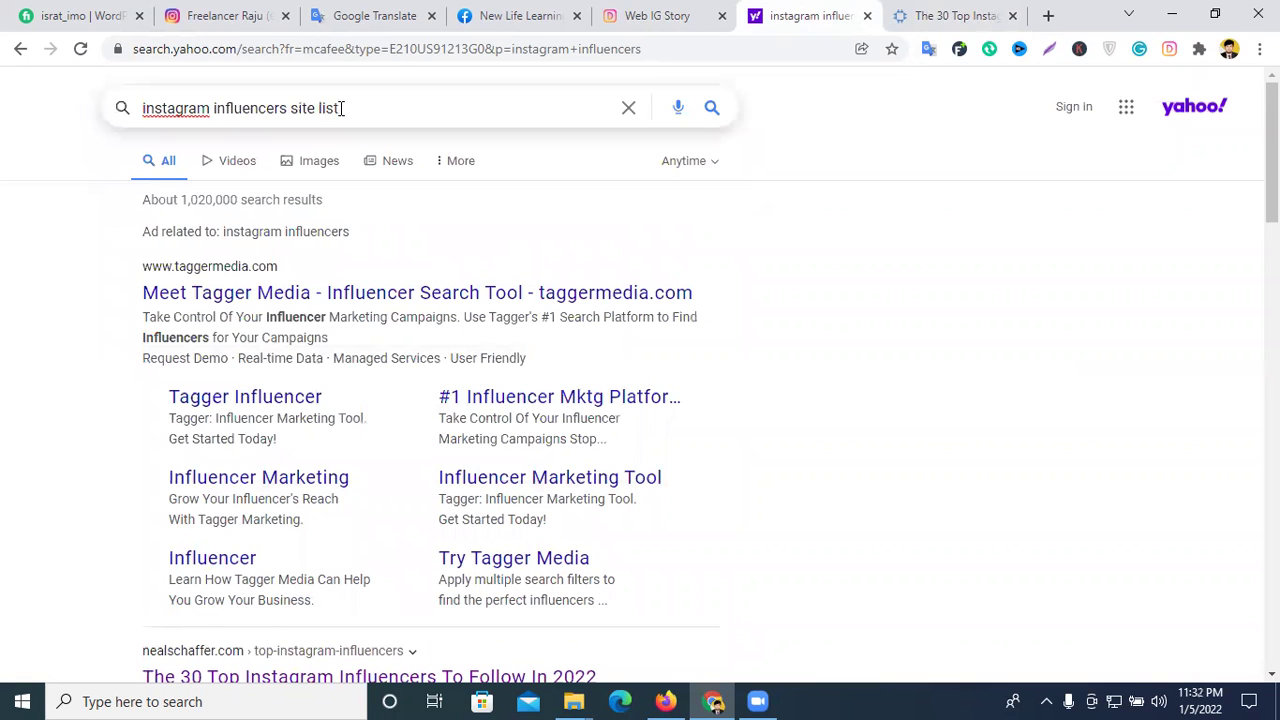
pyautogui.press('Return')
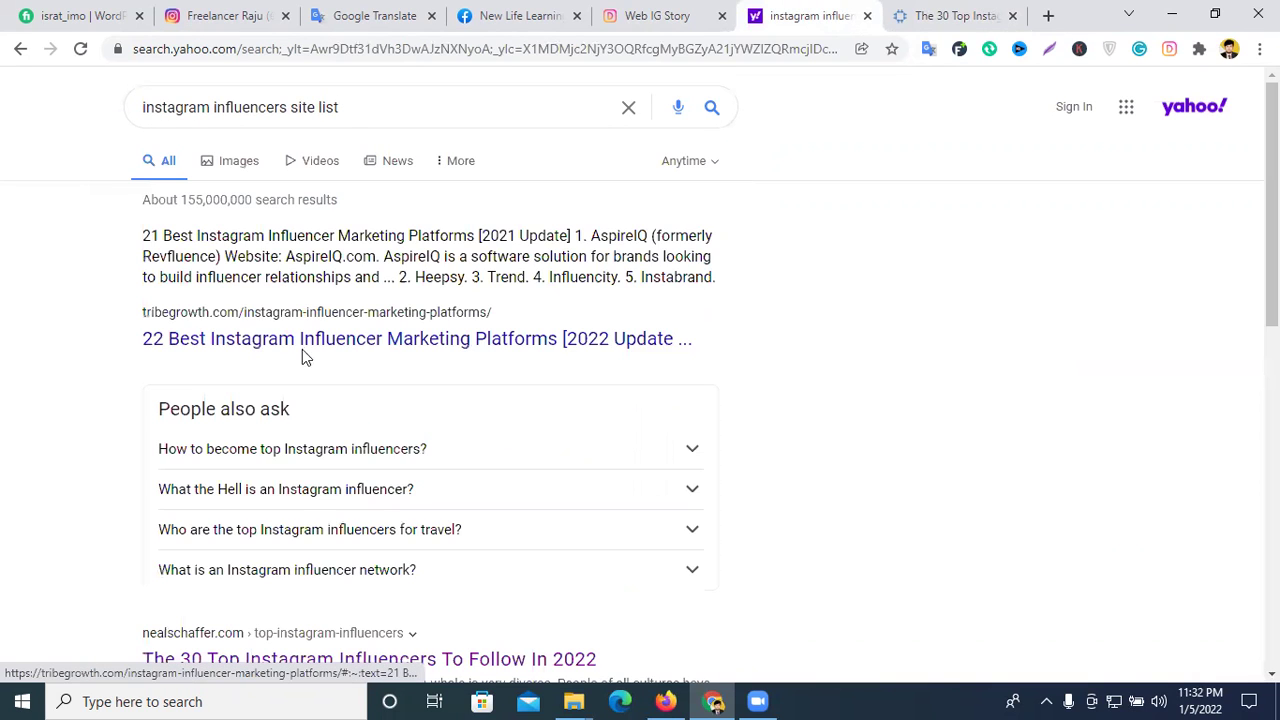
# - Open tribegrowth.com's 22 Best Instagram Influencer Marketing Platforms article and close the nealschaffer tab
pyautogui.click(586, 340)
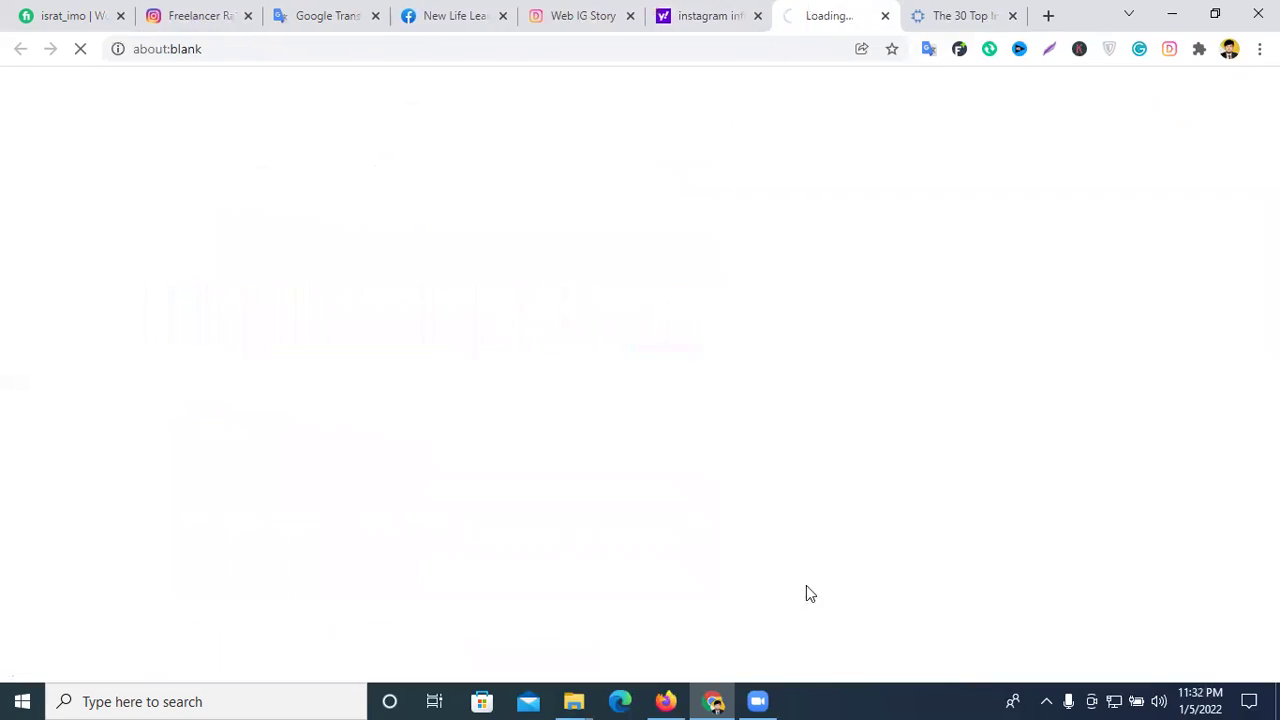
pyautogui.click(1012, 15)
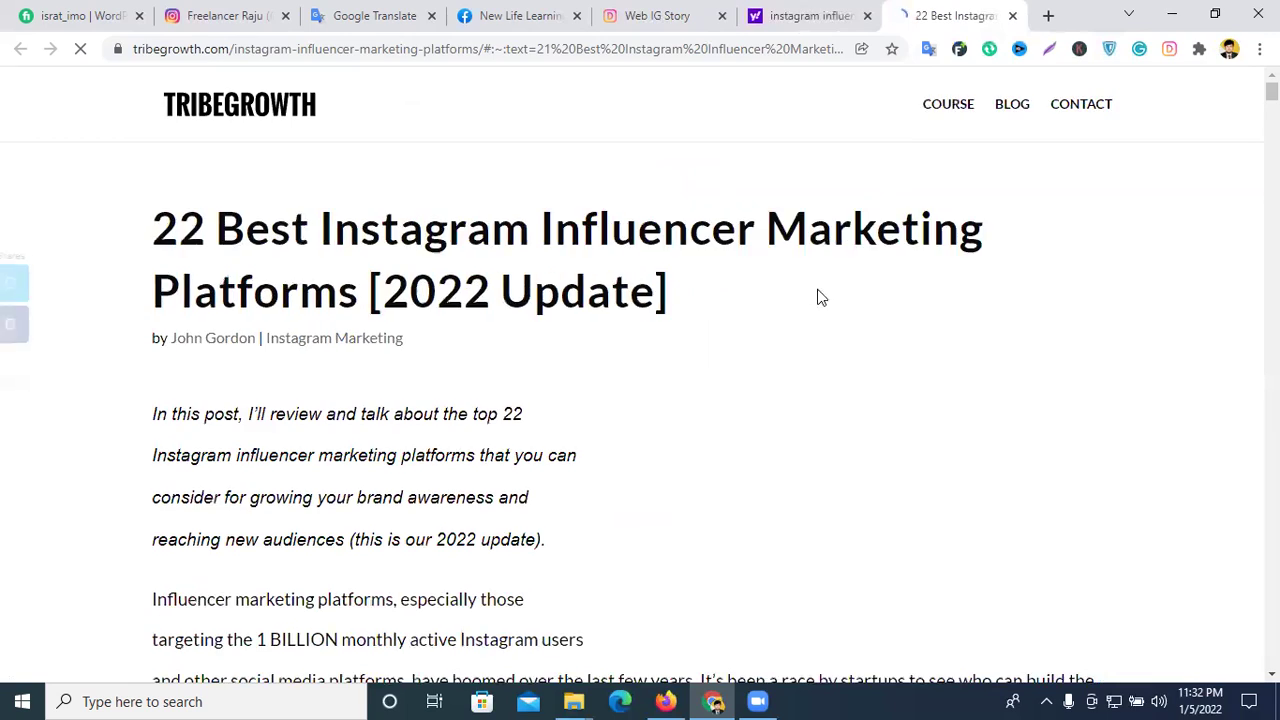
pyautogui.scroll(-15, 817, 297)
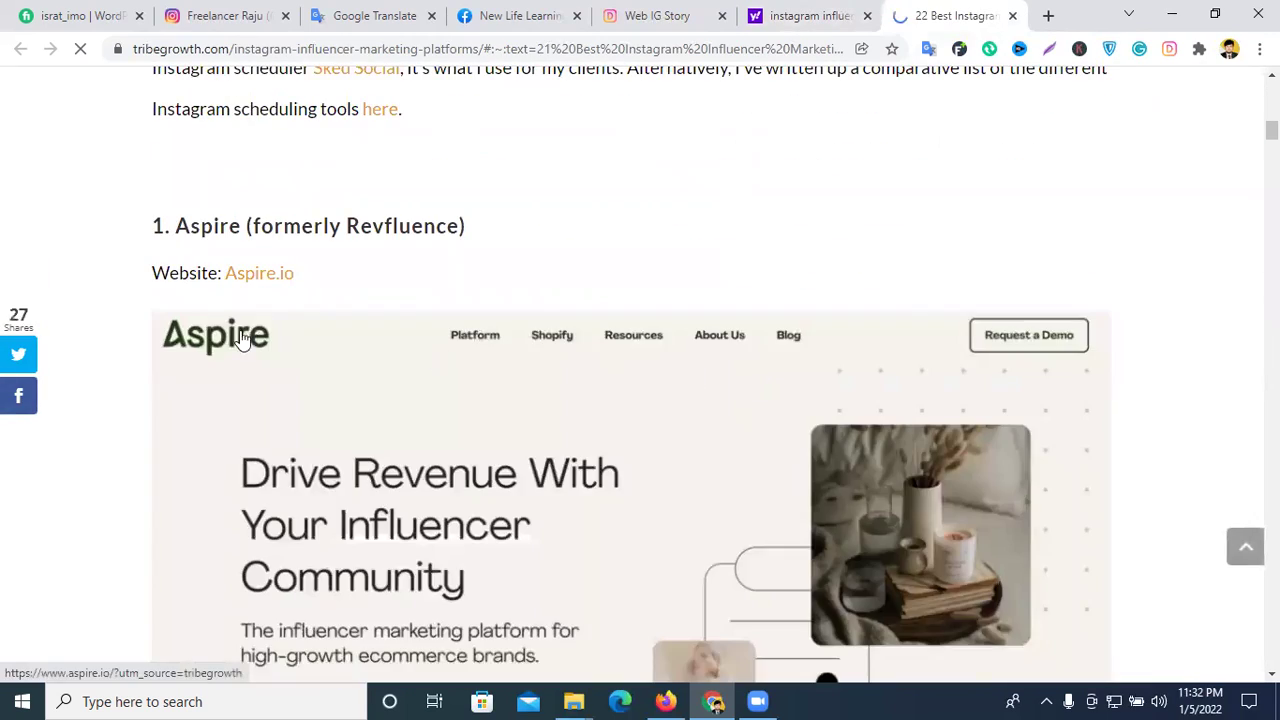
pyautogui.scroll(-10, 246, 366)
pyautogui.scroll(-10, 416, 345)
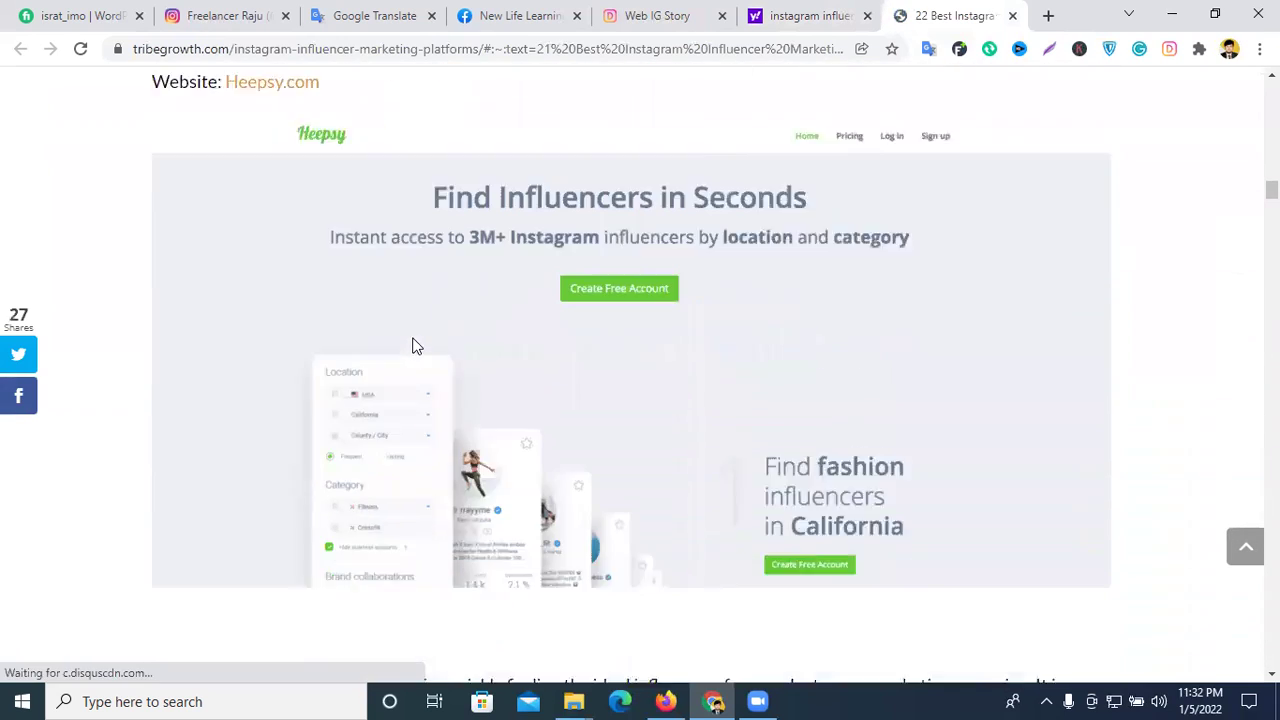
pyautogui.scroll(-1, 416, 345)
# - Review the platform list down to Exposely, then return to the Yahoo results
pyautogui.scroll(3, 414, 343)
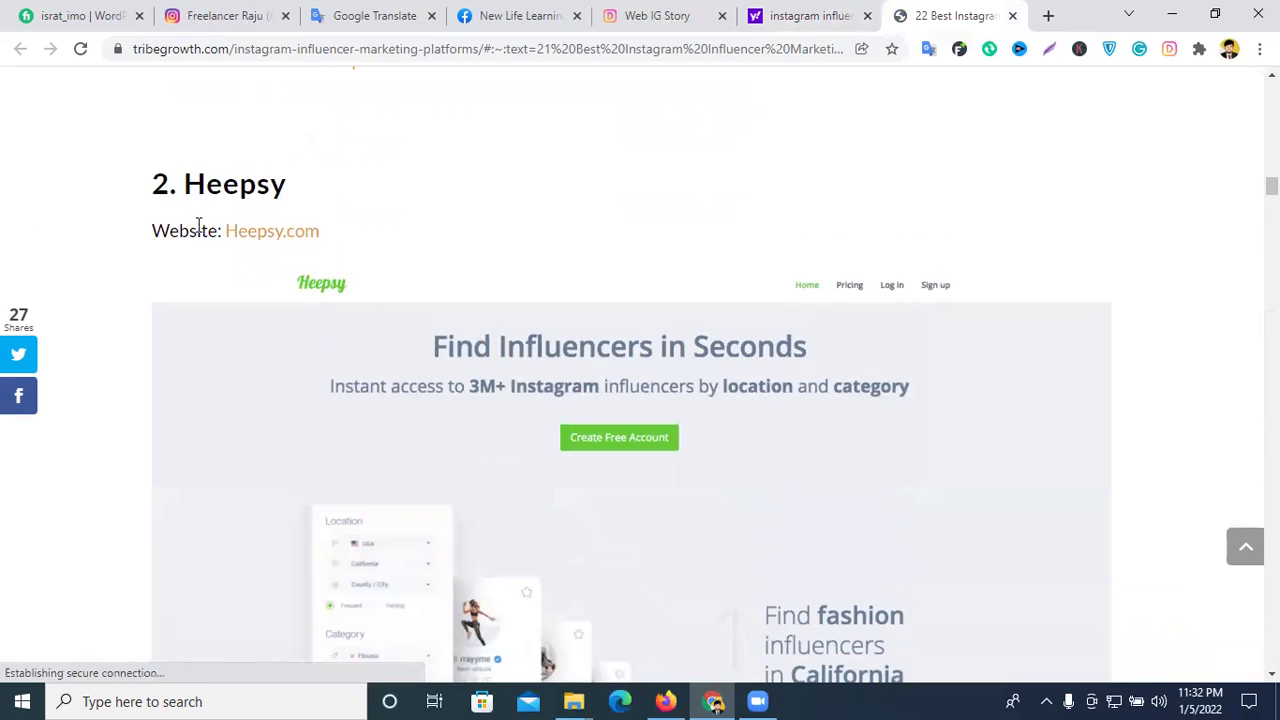
pyautogui.scroll(-12, 351, 203)
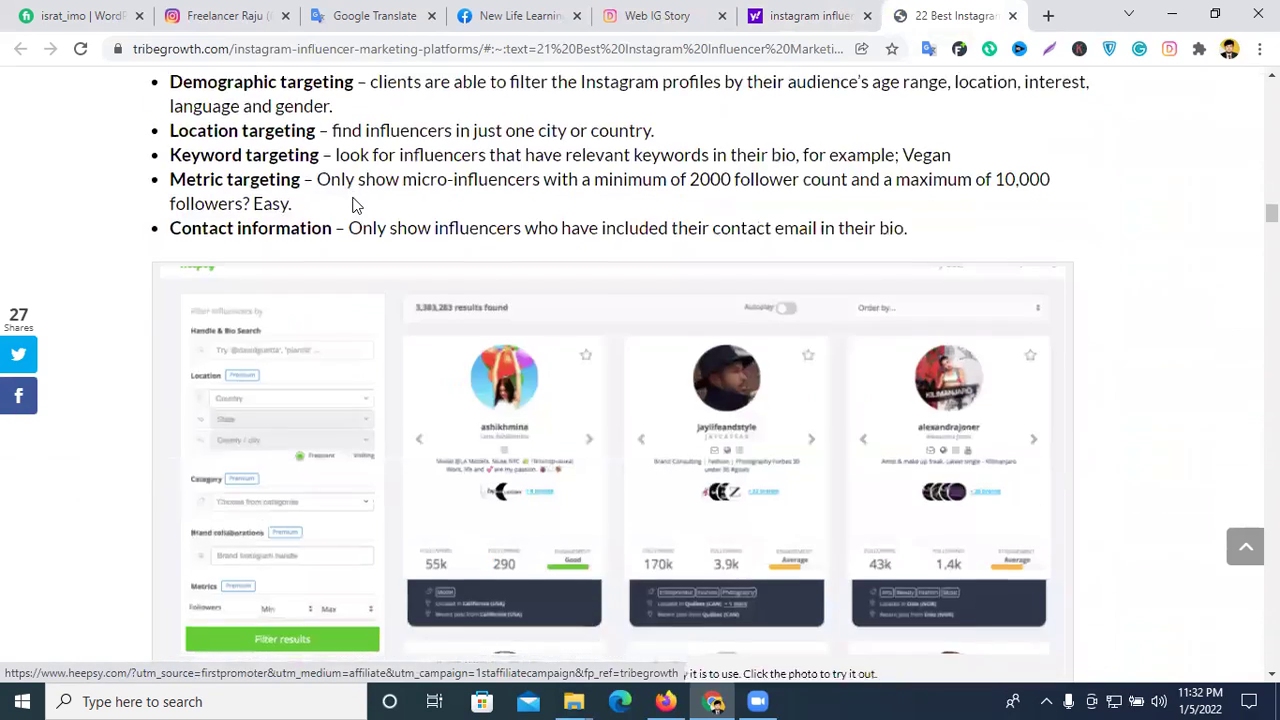
pyautogui.scroll(2, 355, 207)
pyautogui.scroll(2, 355, 207)
pyautogui.scroll(-14, 354, 205)
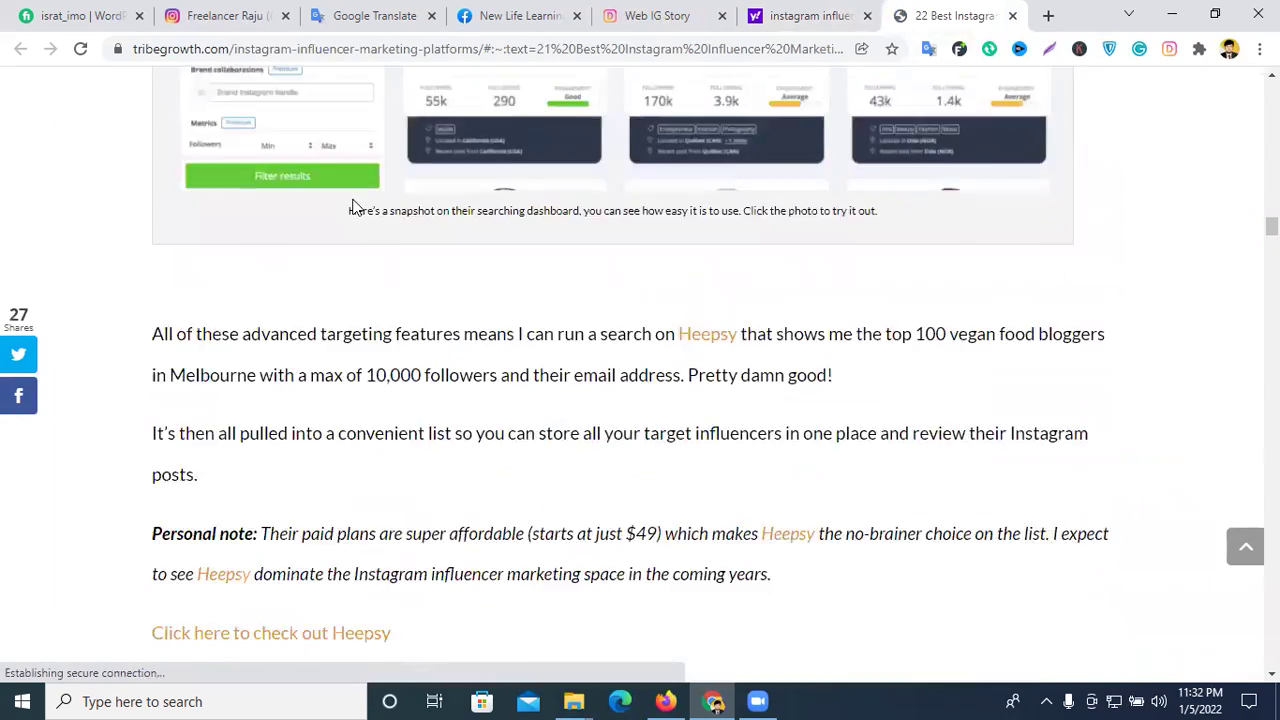
pyautogui.scroll(2, 354, 200)
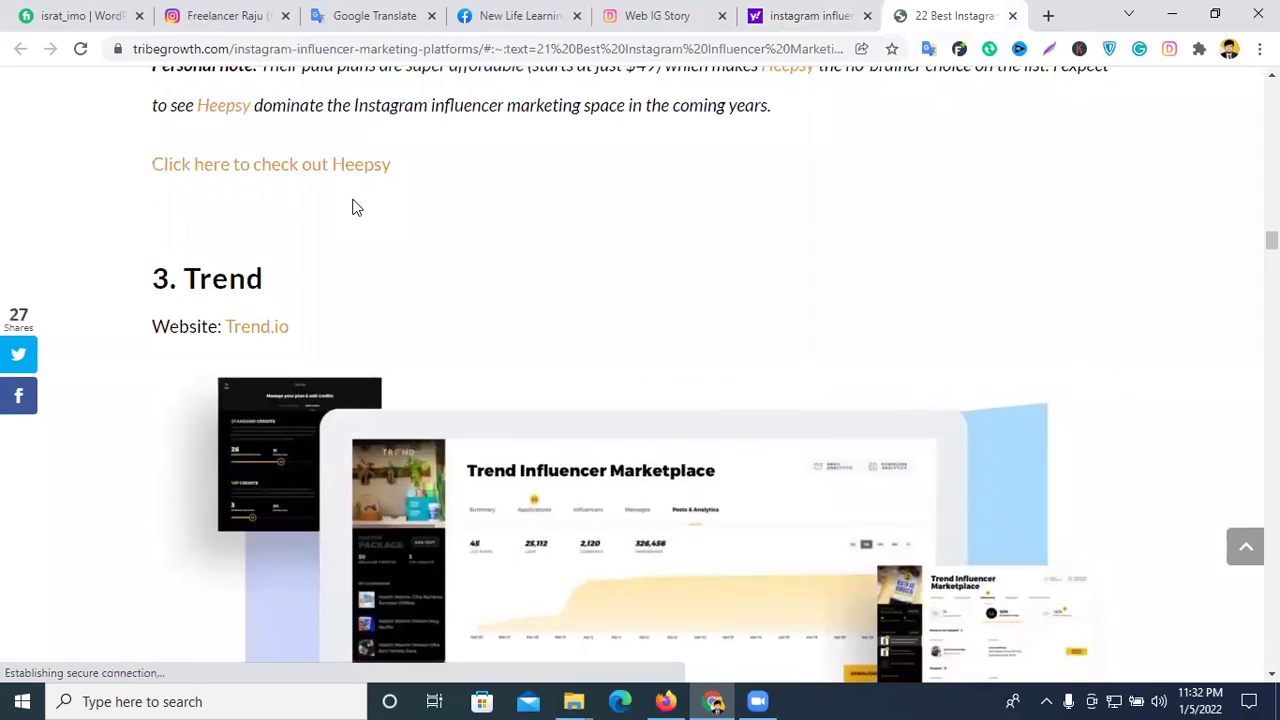
pyautogui.scroll(-10, 354, 200)
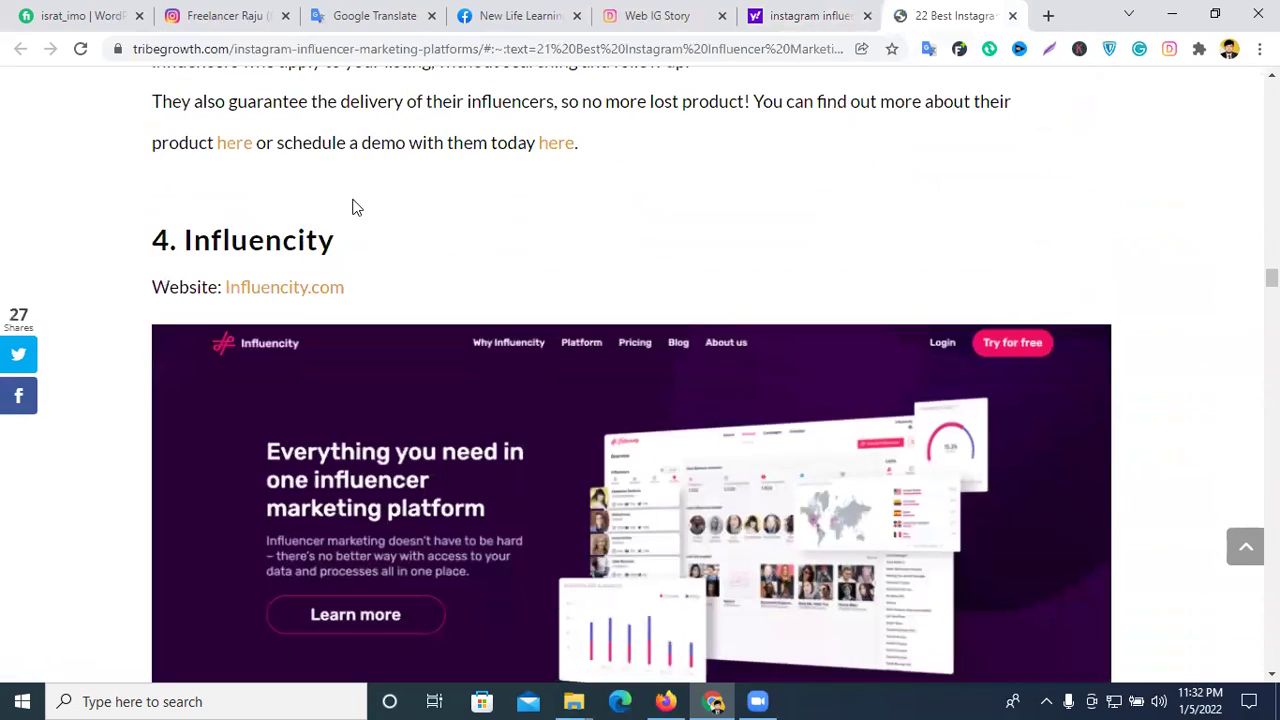
pyautogui.scroll(-12, 355, 207)
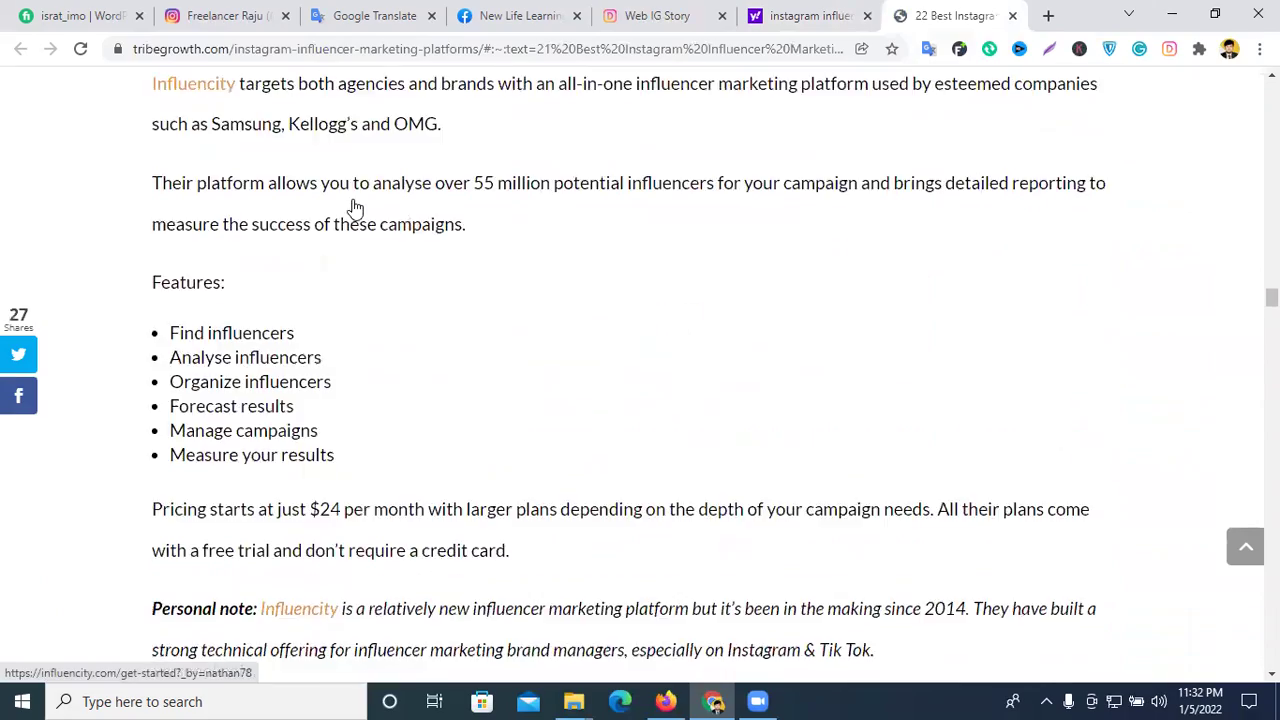
pyautogui.scroll(-6, 355, 207)
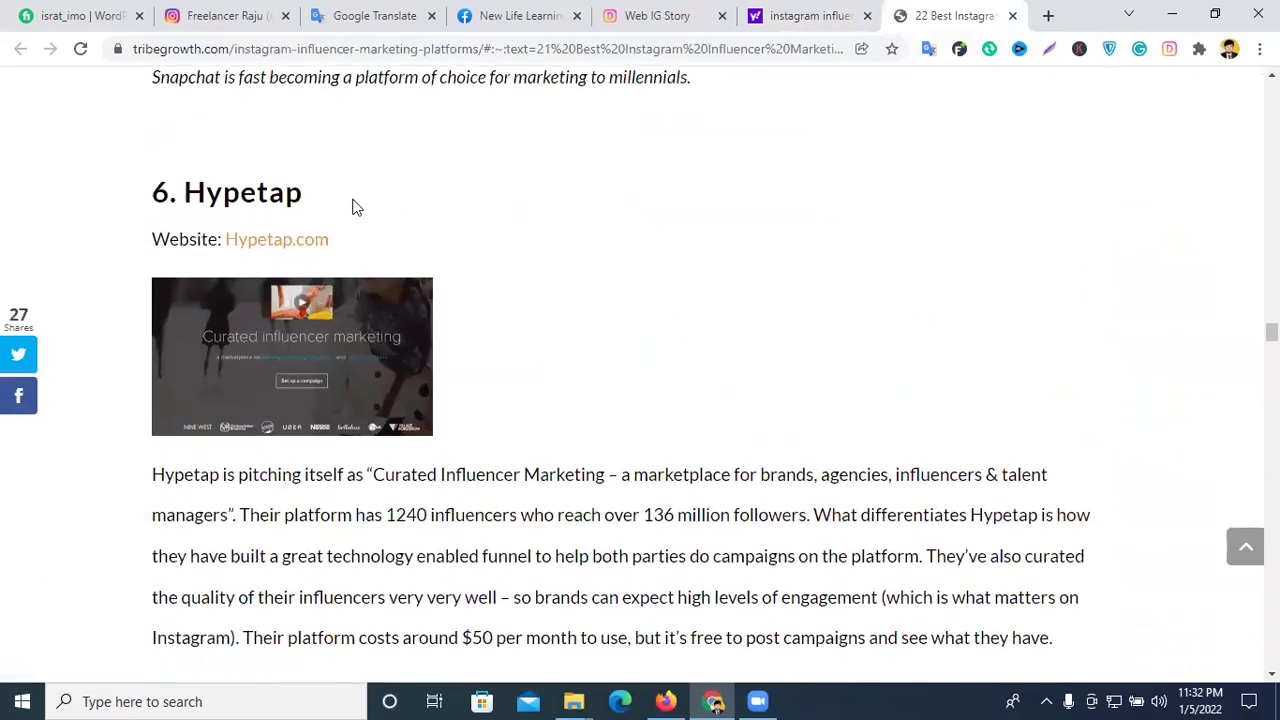
pyautogui.scroll(-14, 354, 207)
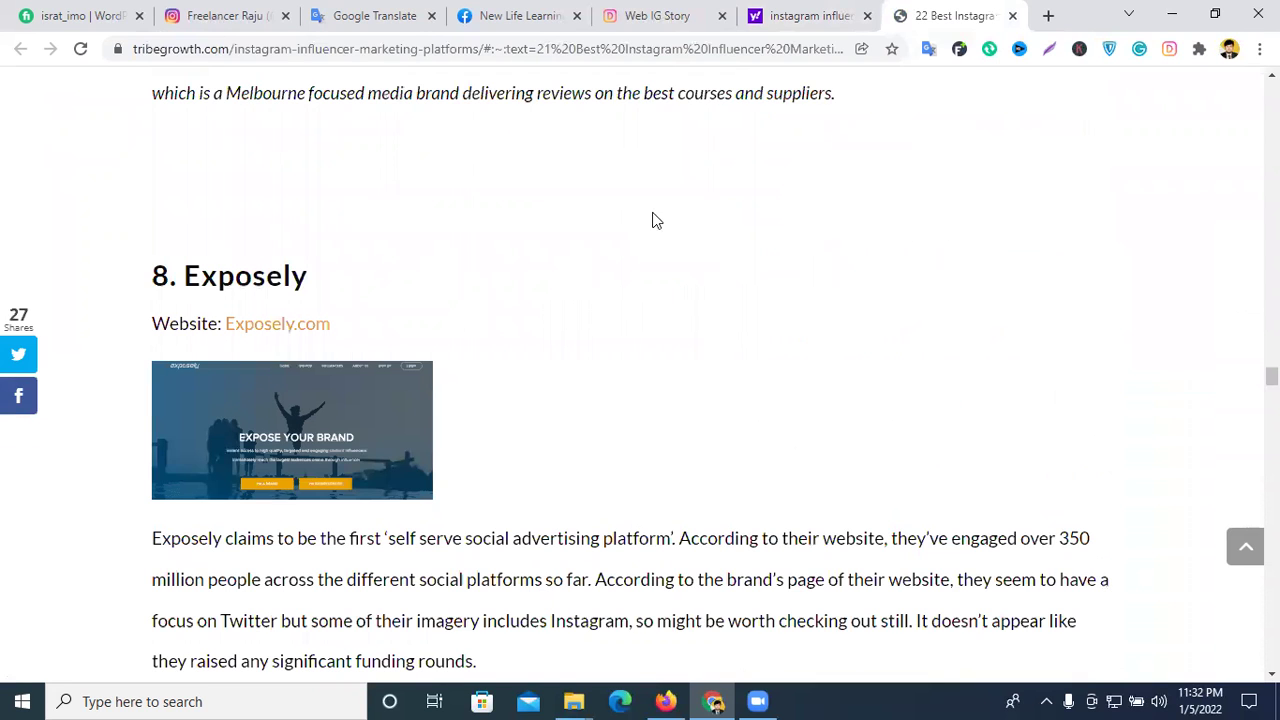
pyautogui.click(795, 16)
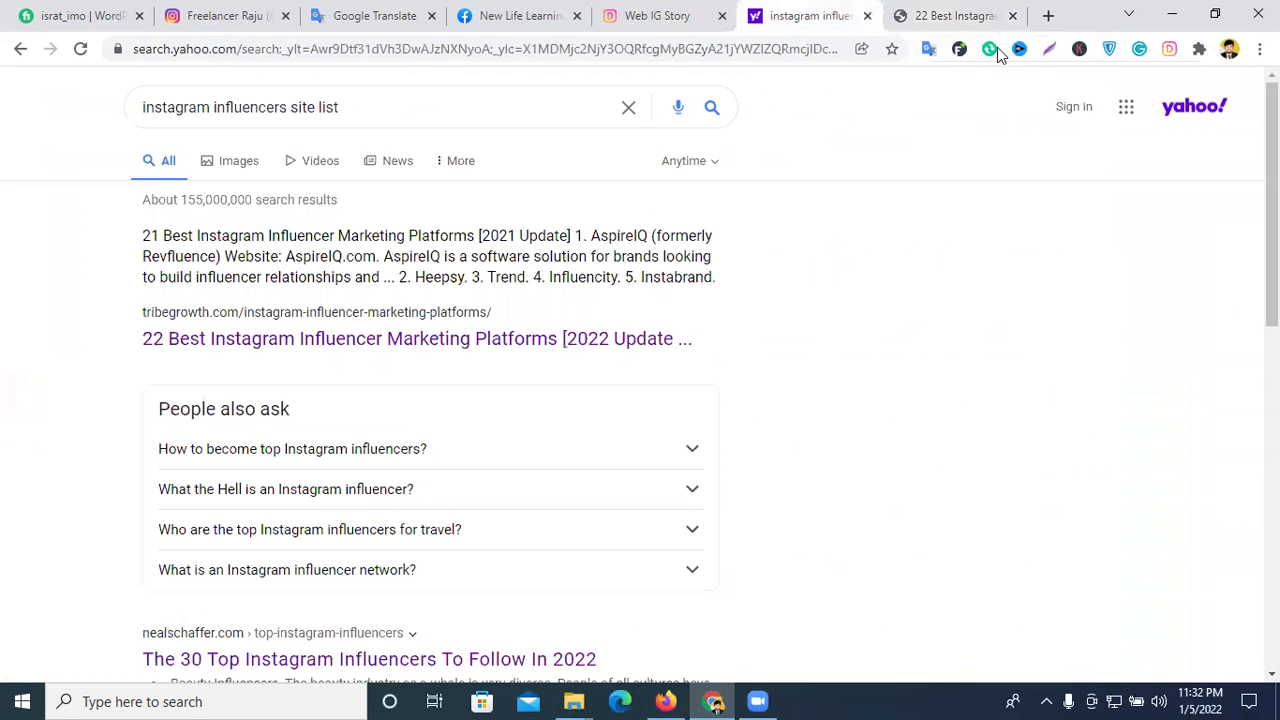
# - Close the Yahoo and empty tabs, then open the search panel on the Instagram profile page
pyautogui.click(867, 16)
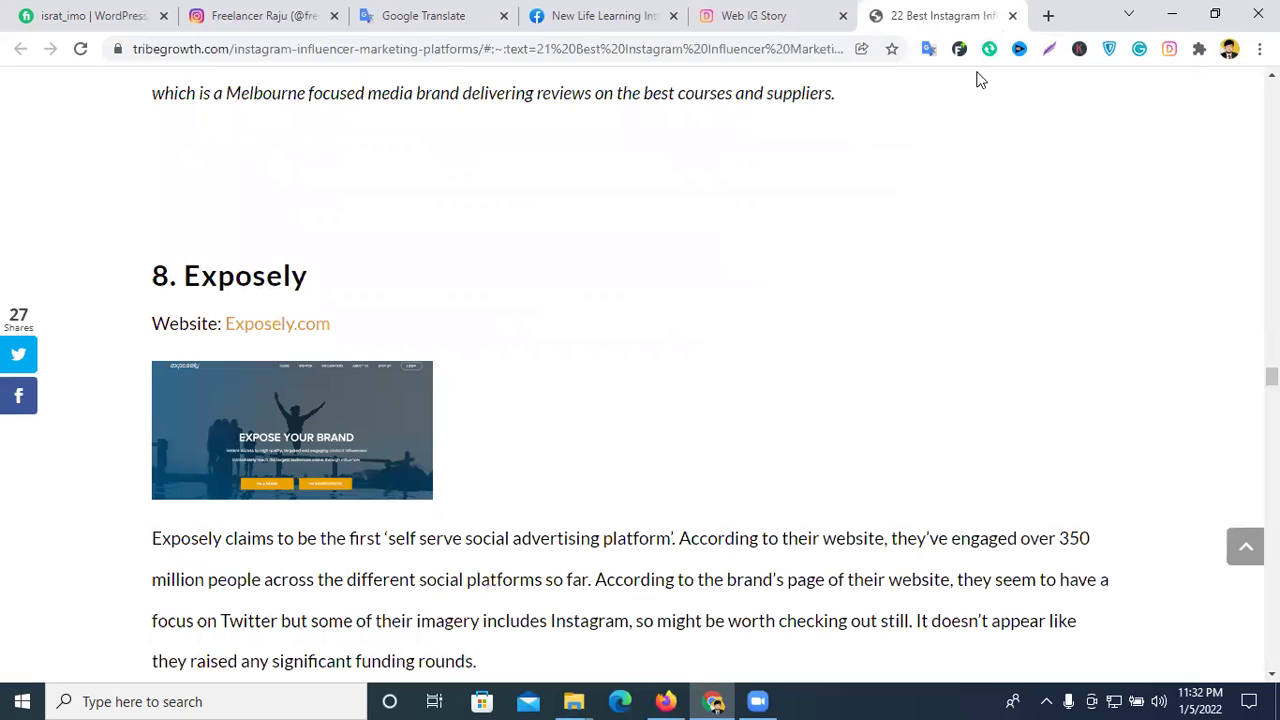
pyautogui.click(1046, 16)
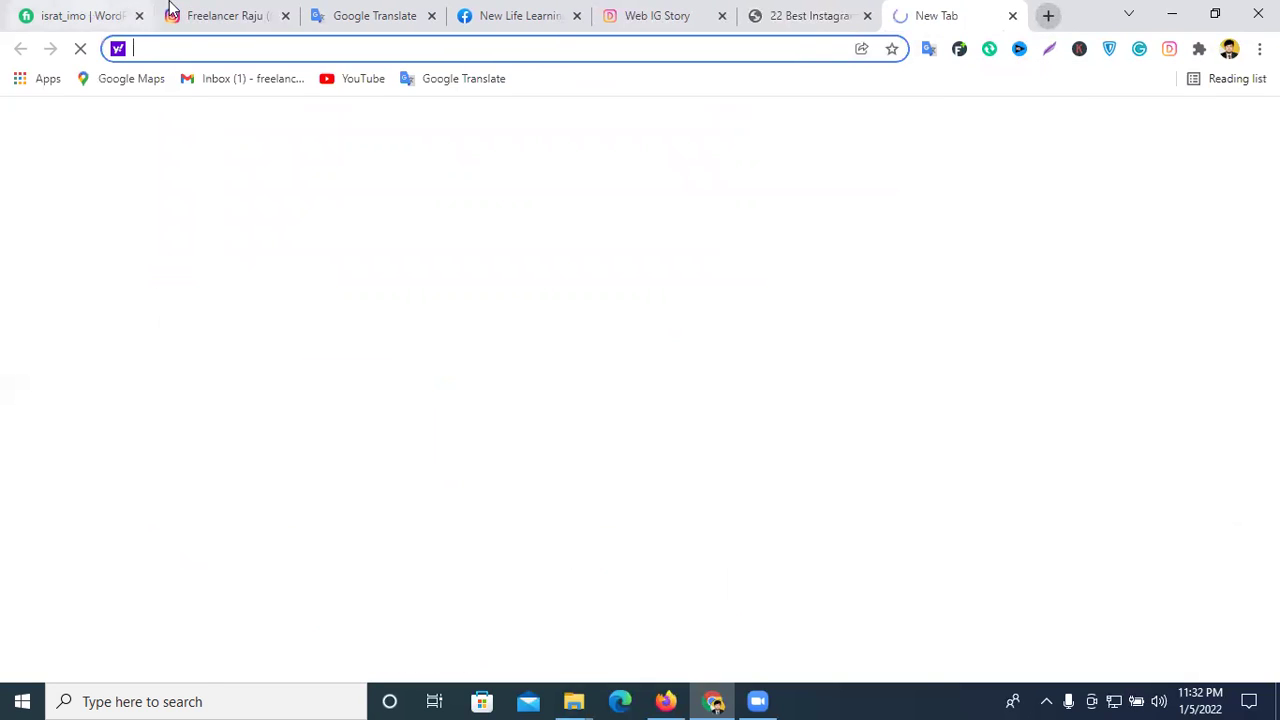
pyautogui.click(220, 16)
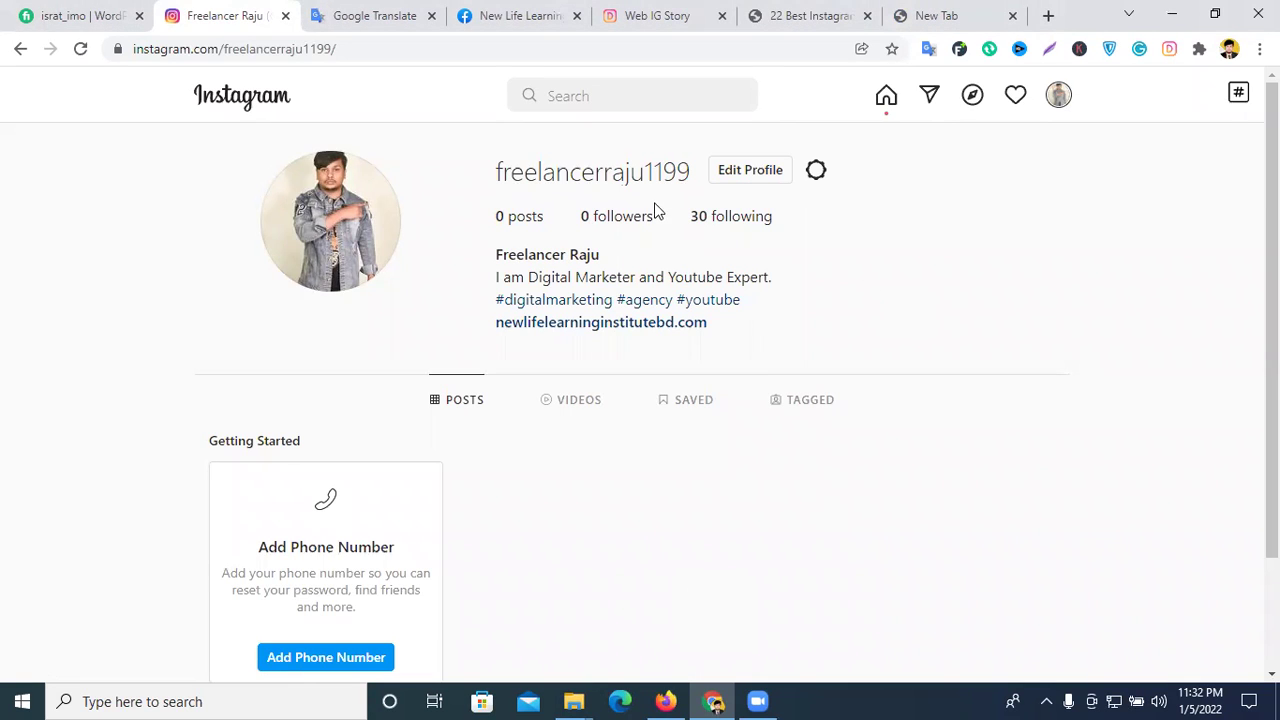
pyautogui.click(599, 100)
pyautogui.click(1012, 15)
pyautogui.click(576, 92)
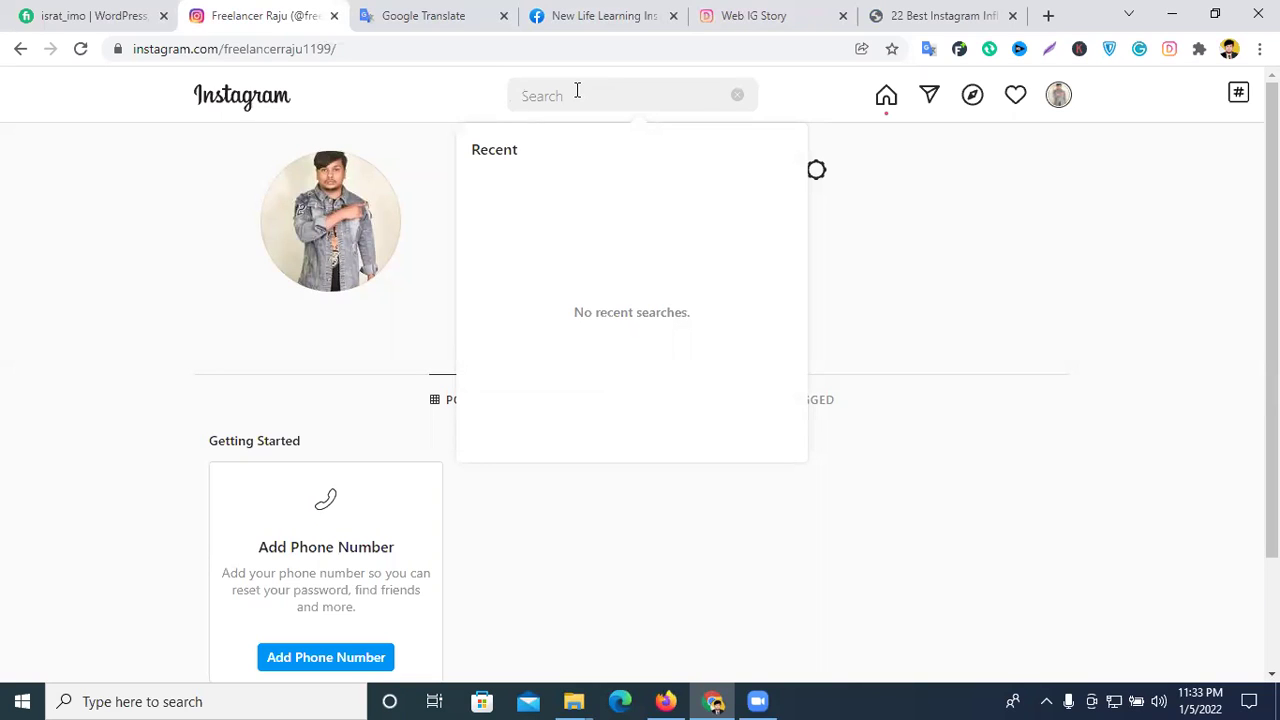
# - Search '#food', open the hashtag page, and select its 471,655,121 post count
pyautogui.write('#')
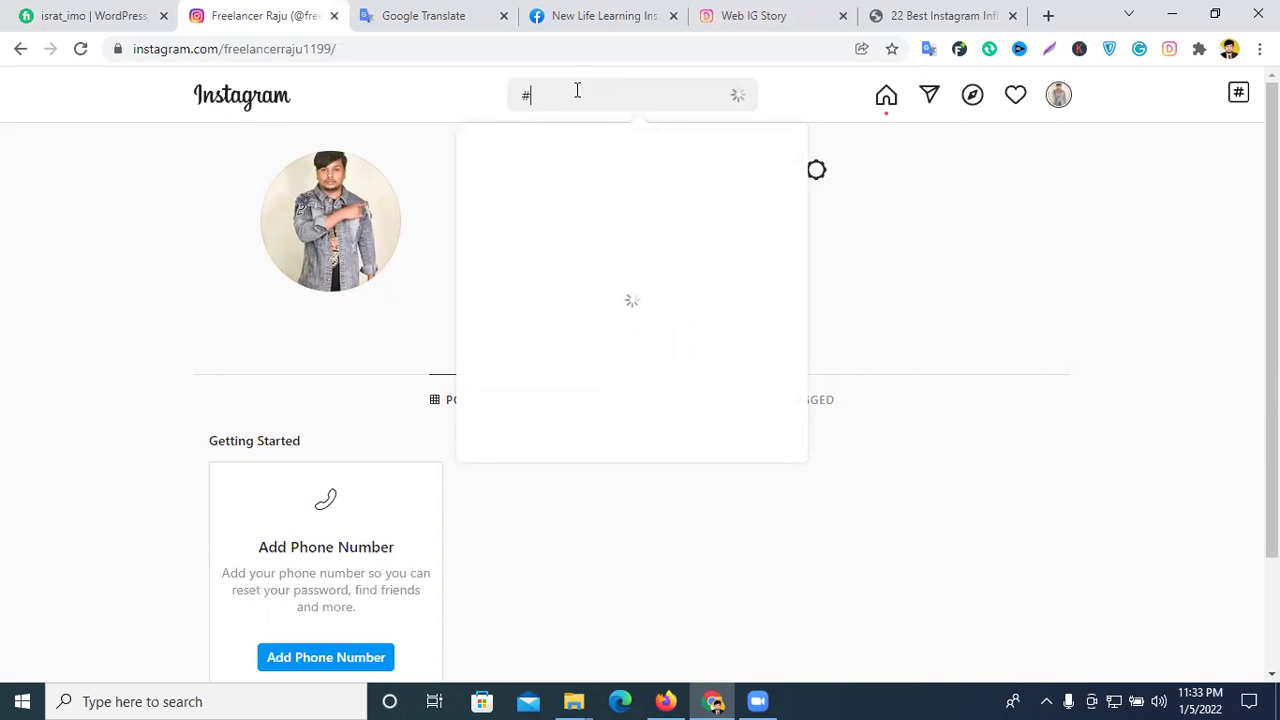
pyautogui.write('food')
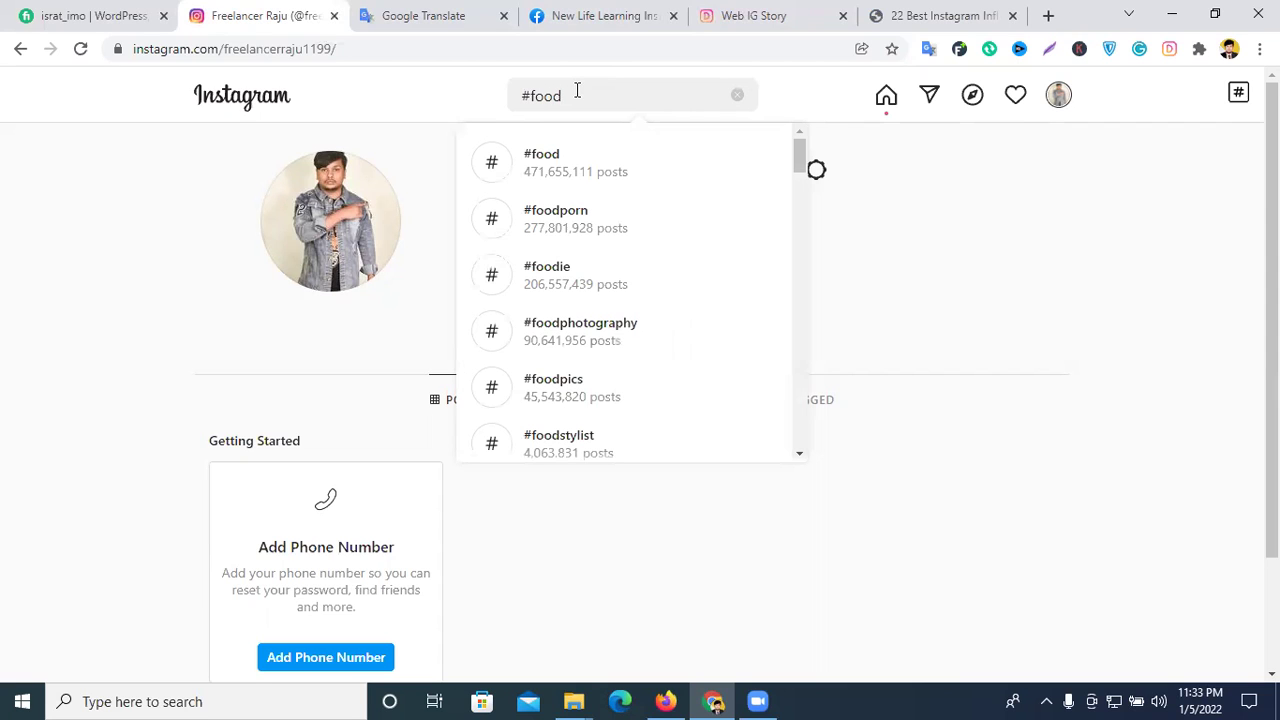
pyautogui.click(592, 180)
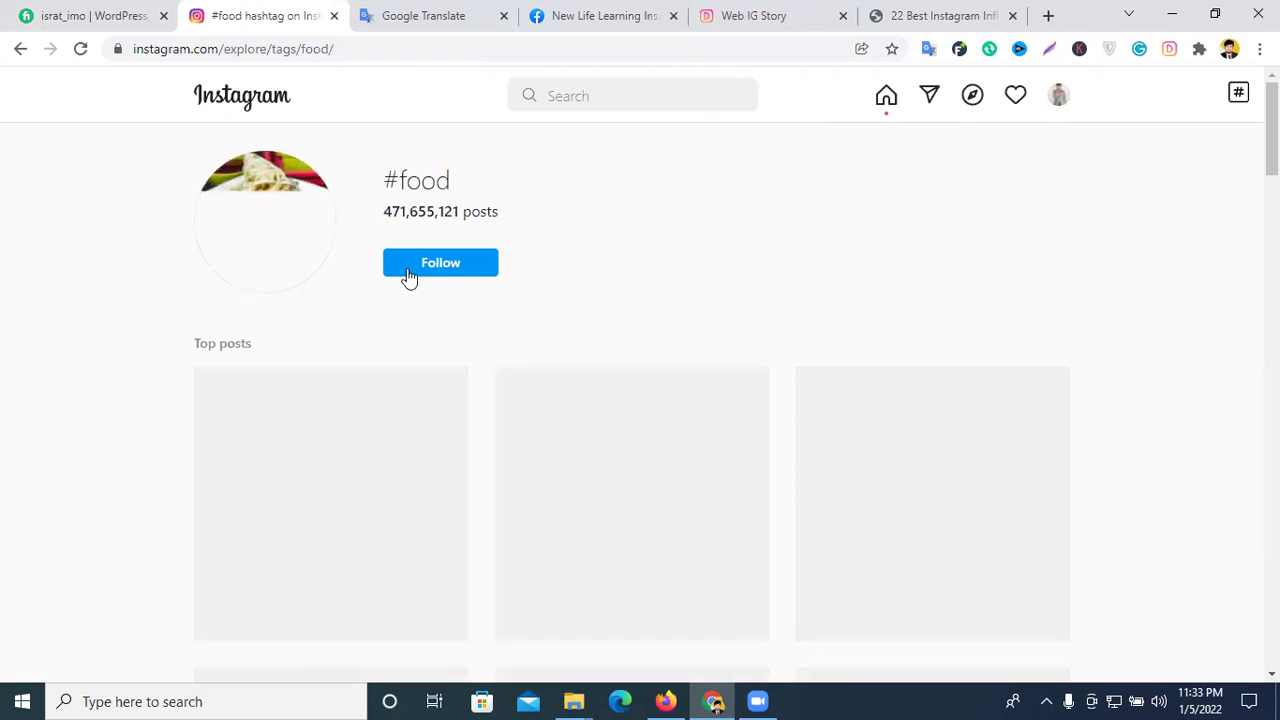
pyautogui.moveTo(386, 211); pyautogui.dragTo(472, 213)
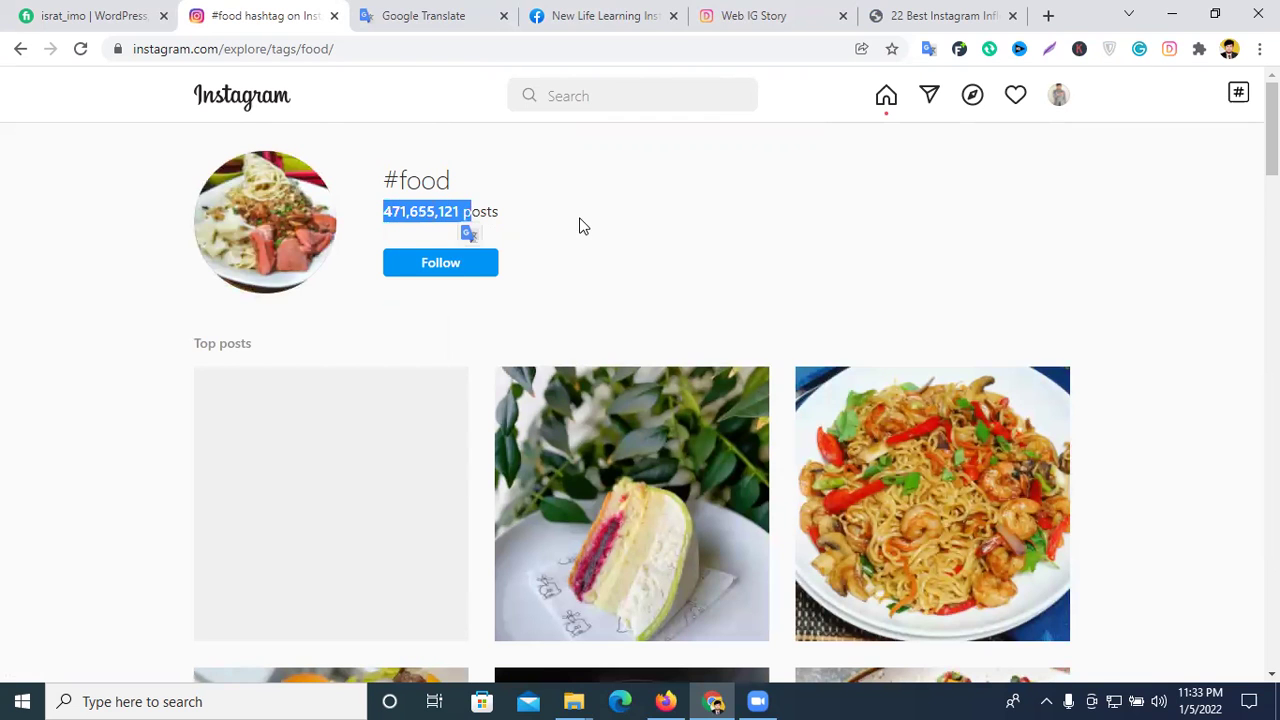
pyautogui.click(400, 212)
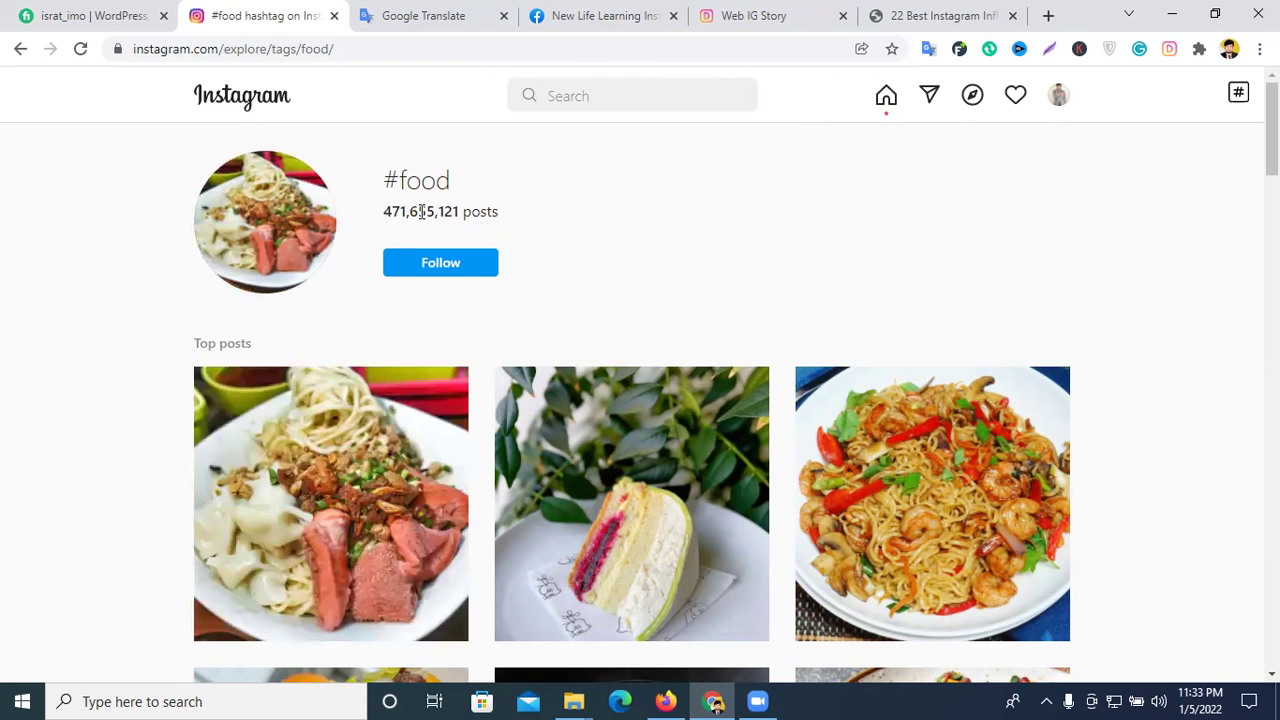
pyautogui.moveTo(458, 212); pyautogui.dragTo(385, 214)
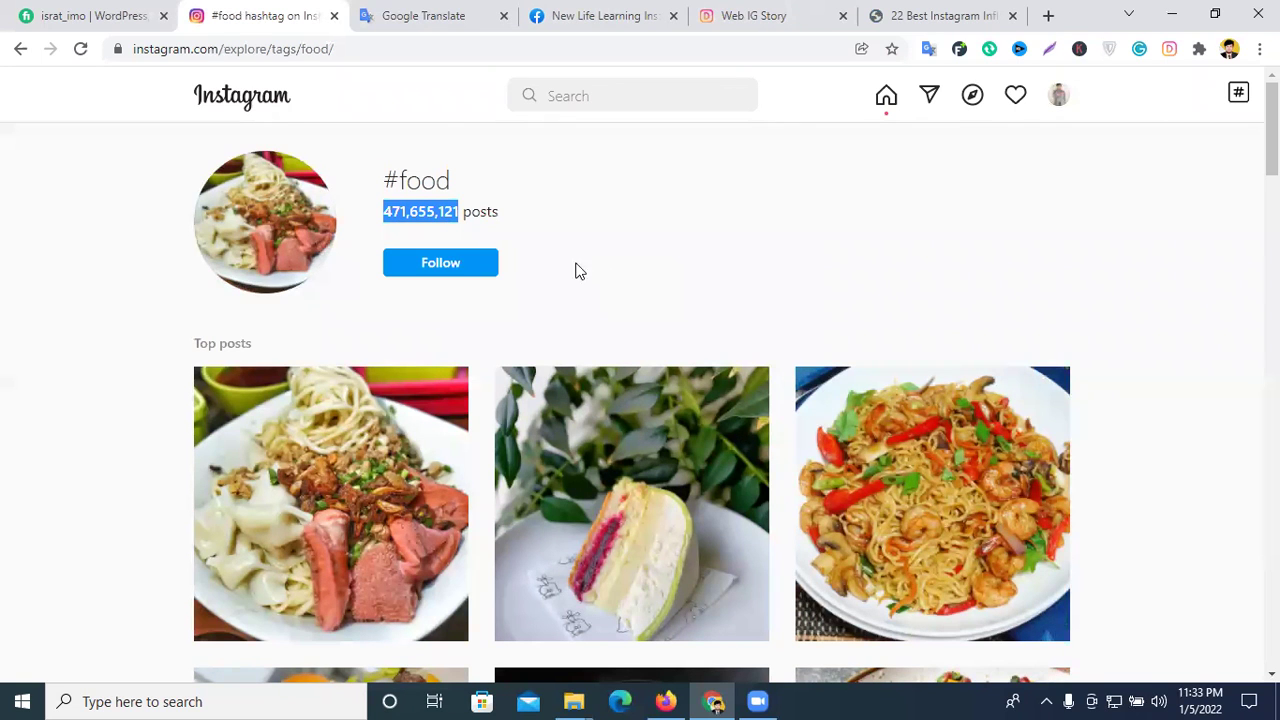
pyautogui.click(457, 215)
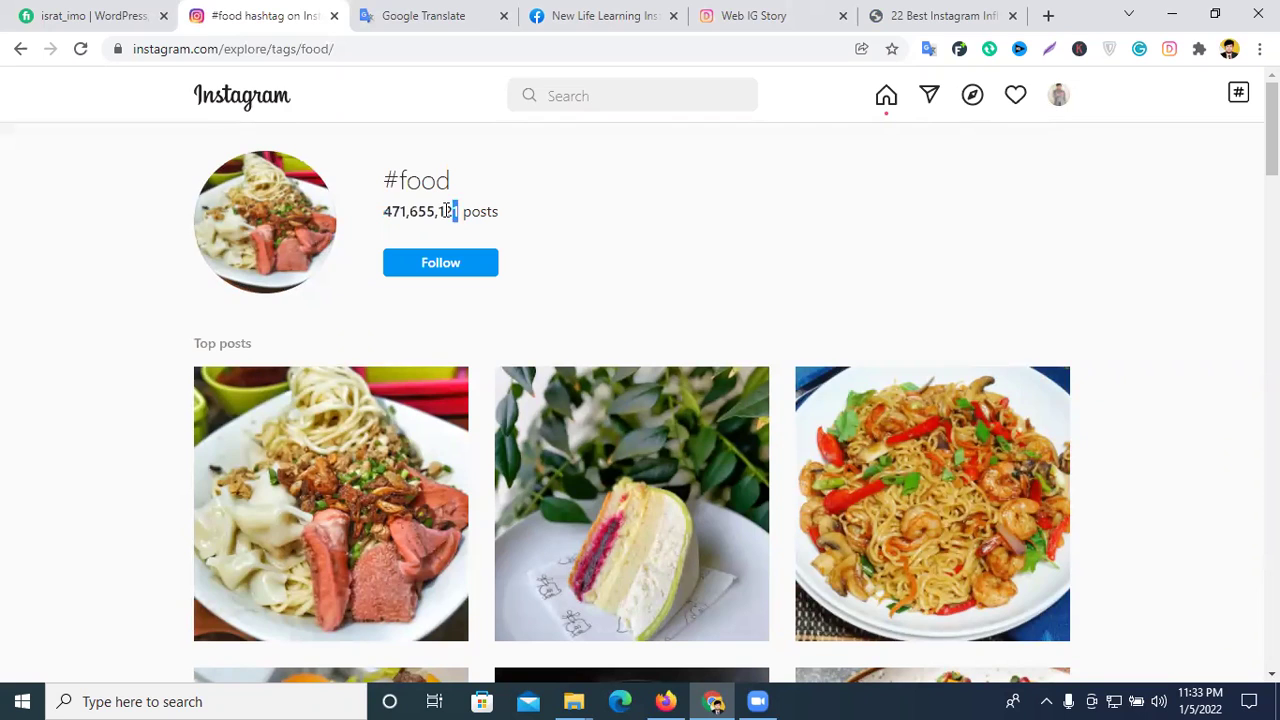
pyautogui.moveTo(447, 211); pyautogui.dragTo(395, 209)
pyautogui.click(402, 209)
pyautogui.moveTo(391, 209); pyautogui.dragTo(459, 209)
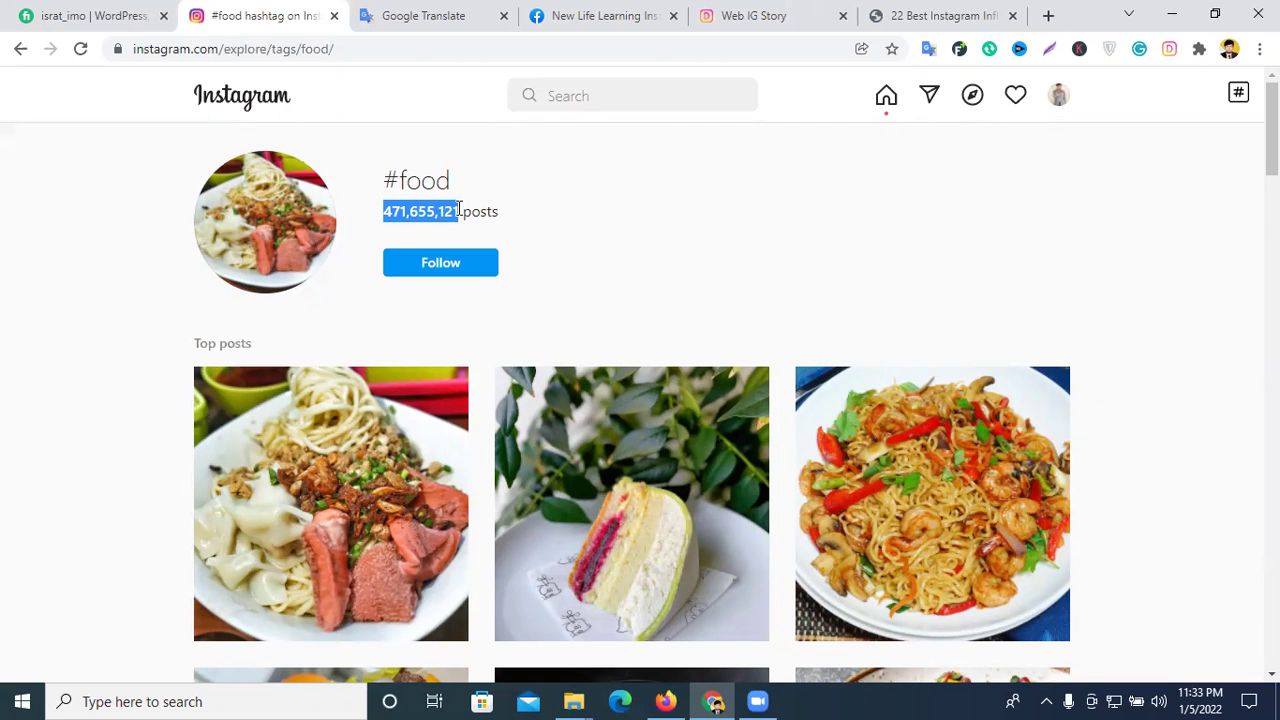
pyautogui.click(641, 228)
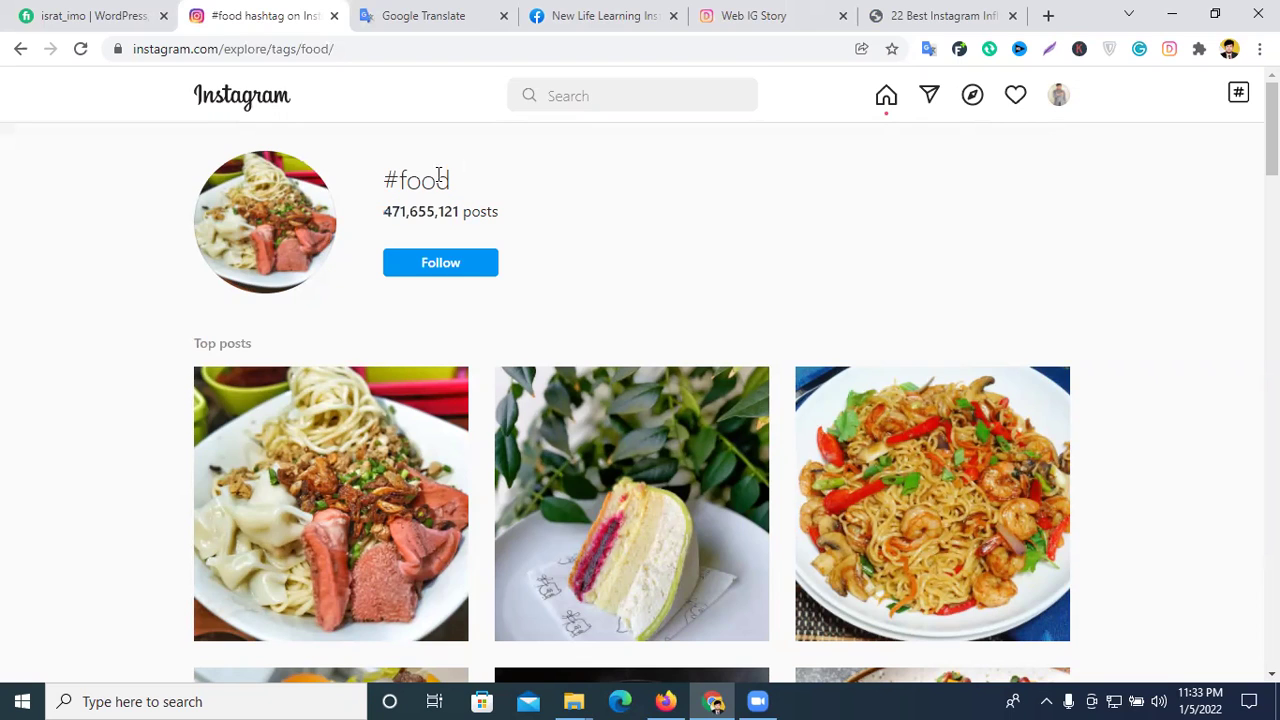
# - Follow the #food hashtag and scroll its top posts
pyautogui.click(447, 266)
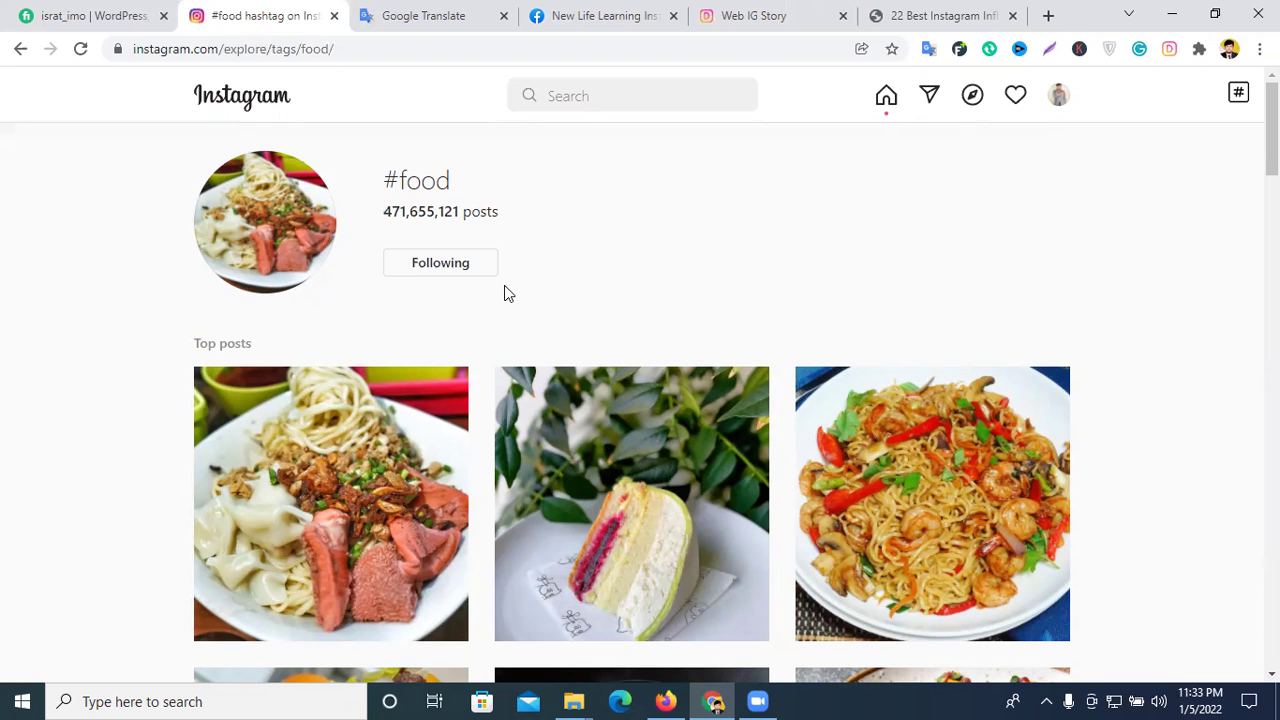
pyautogui.scroll(-1, 519, 301)
pyautogui.scroll(1, 519, 301)
pyautogui.scroll(-2, 483, 245)
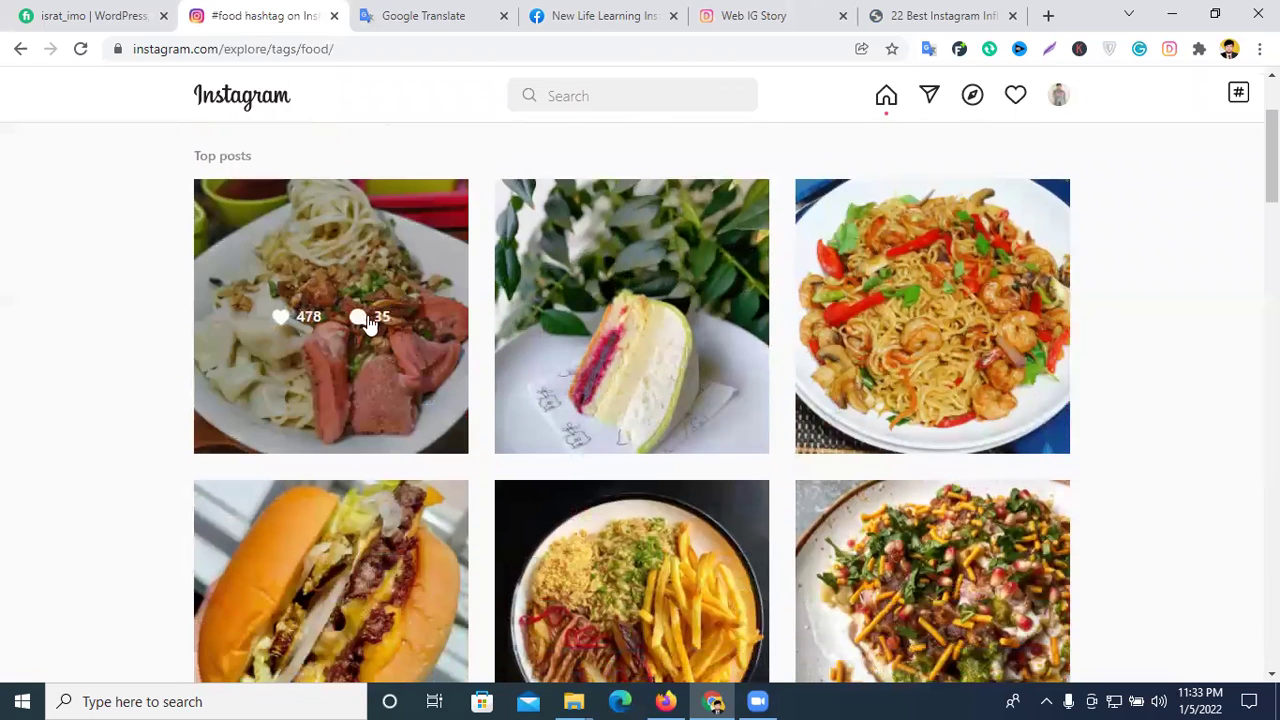
# - Open the first #food top post, glance at the other tabs, and come back to it
pyautogui.click(416, 272)
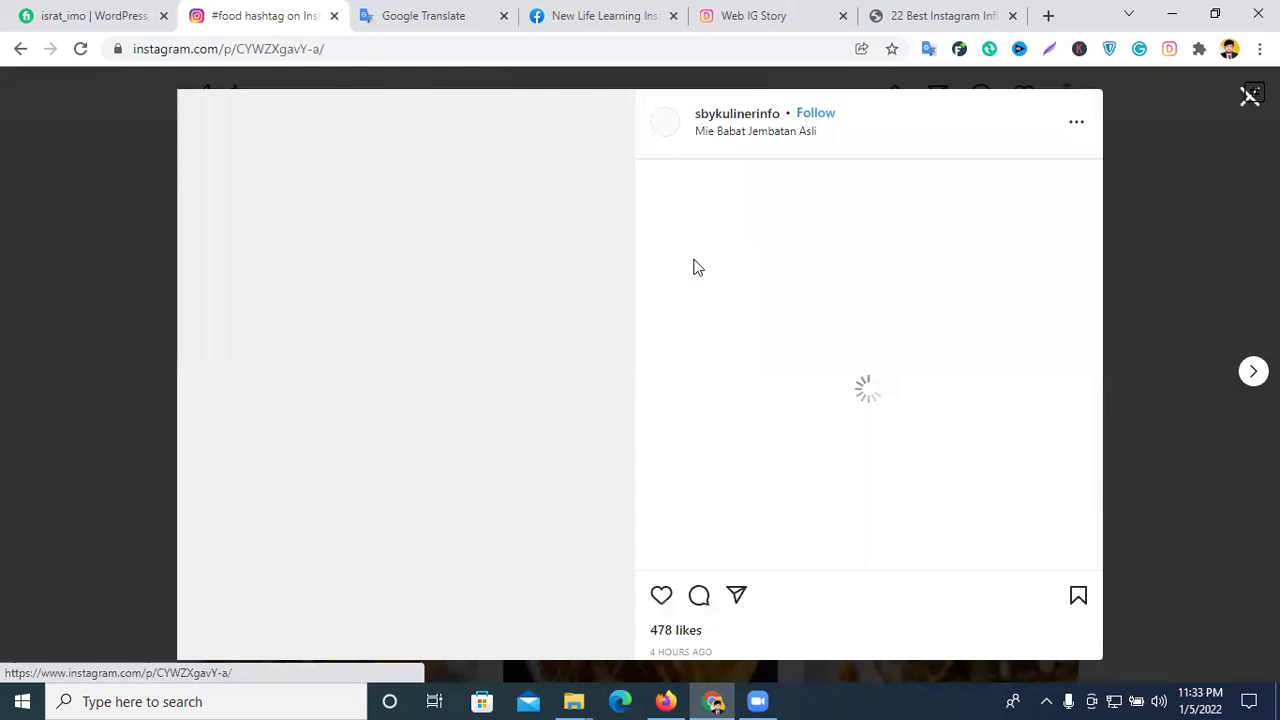
pyautogui.scroll(-3, 746, 290)
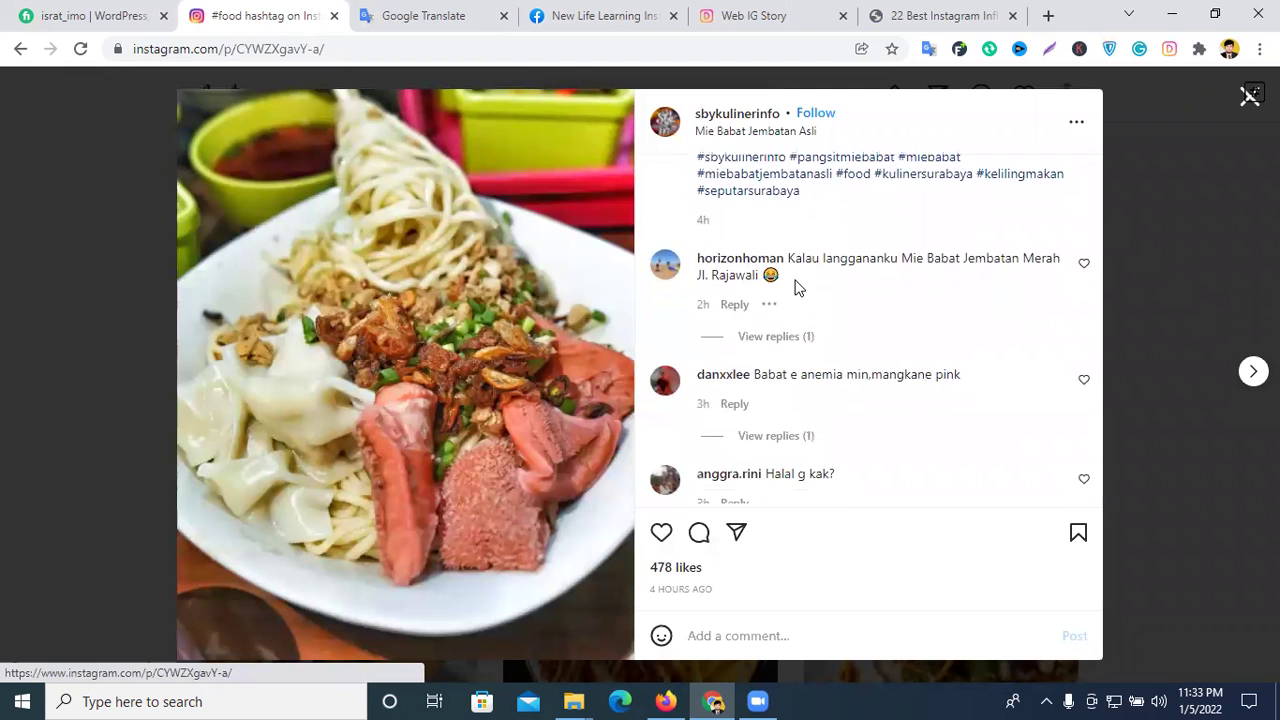
pyautogui.scroll(1, 740, 289)
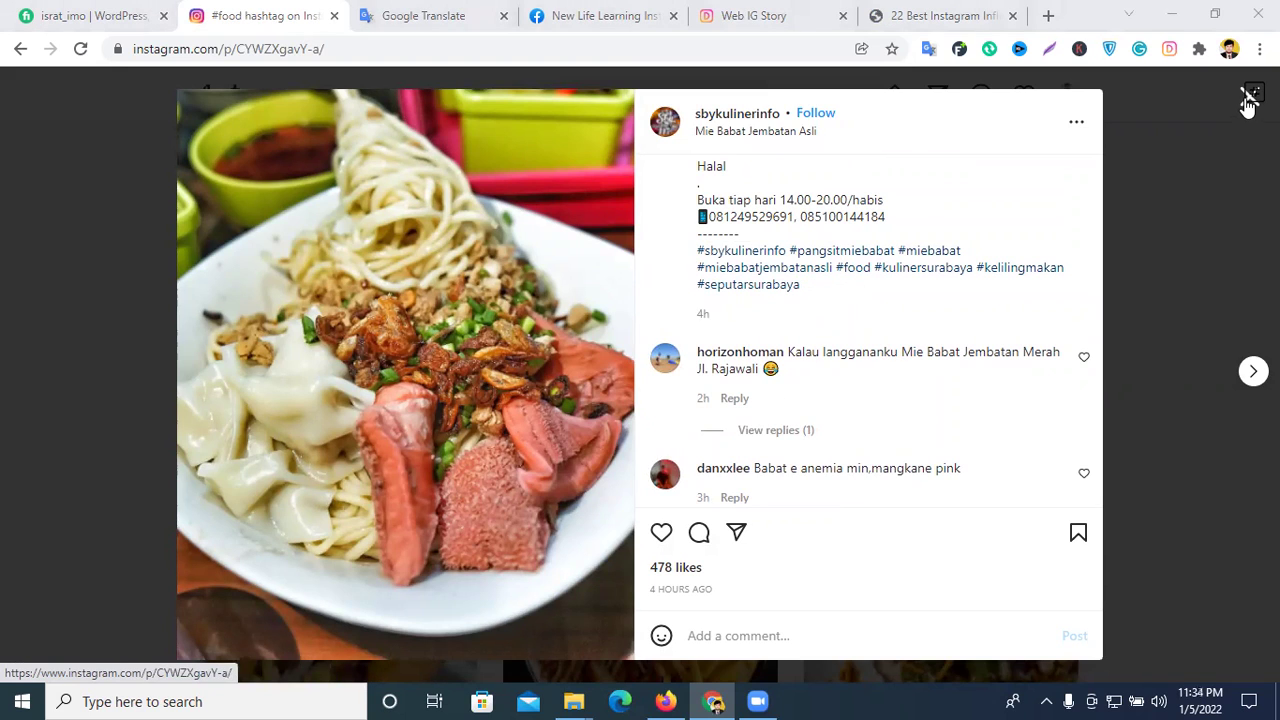
pyautogui.click(830, 12)
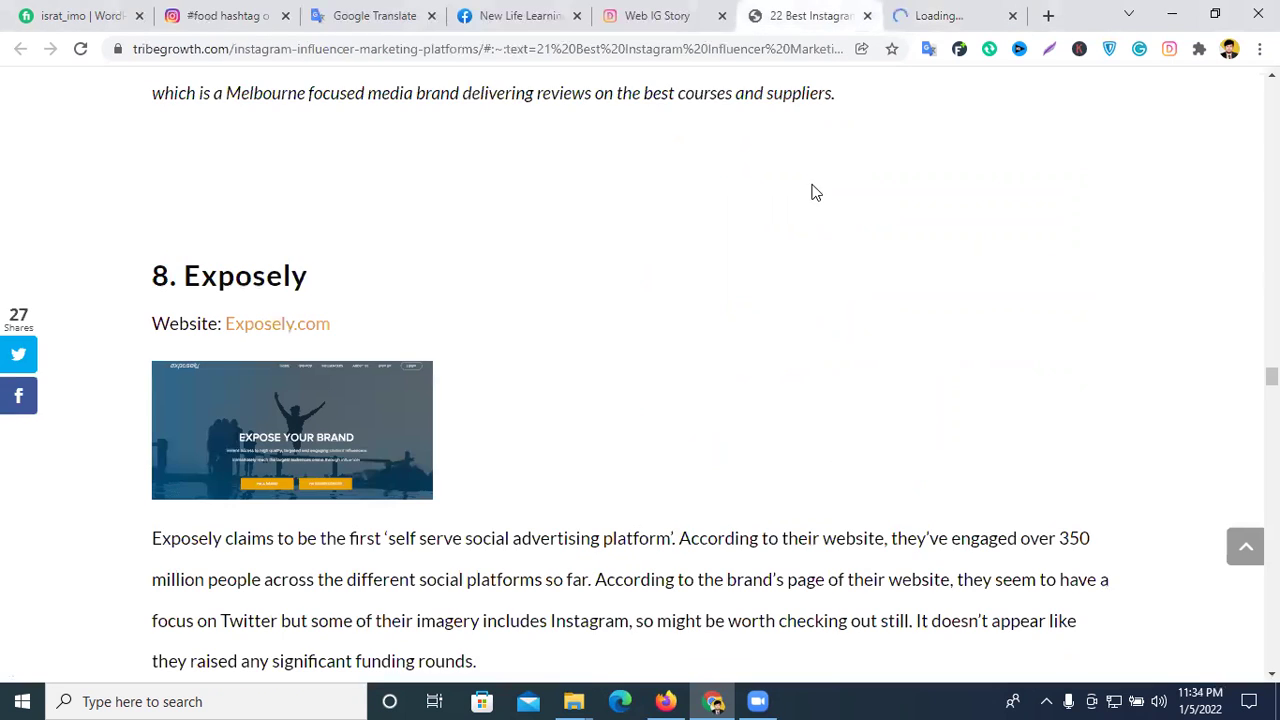
pyautogui.click(666, 15)
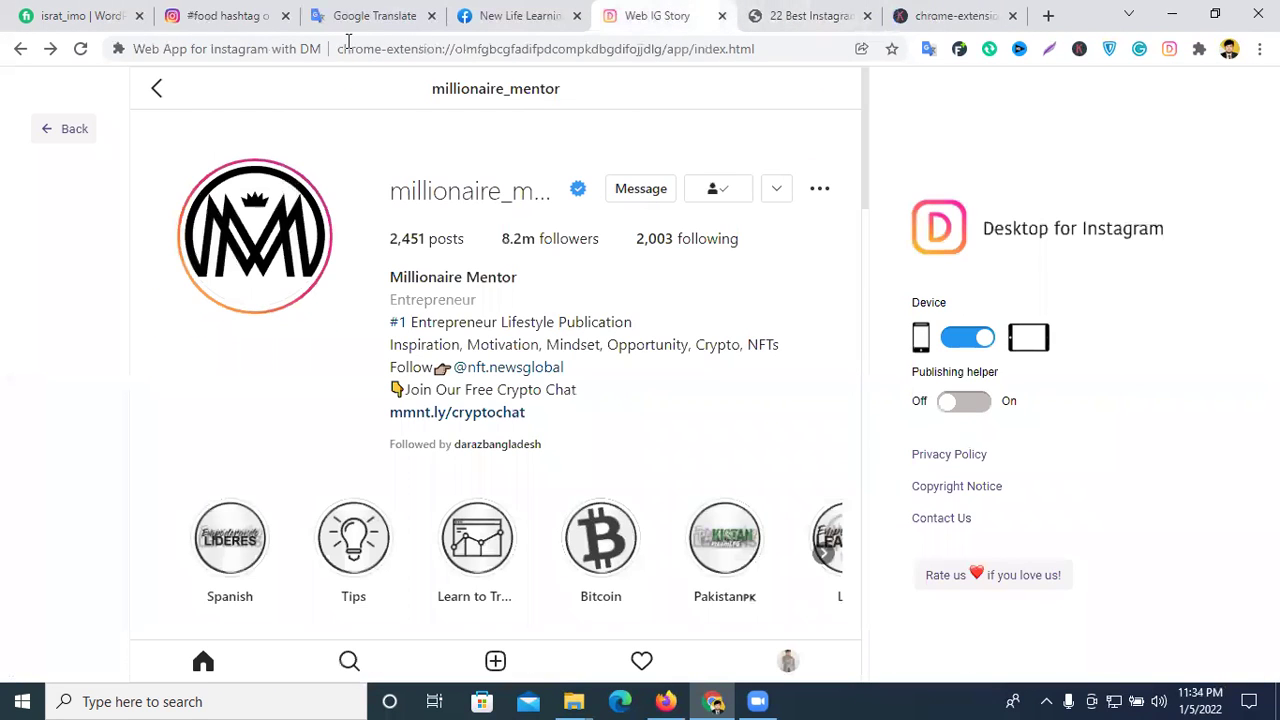
pyautogui.click(244, 6)
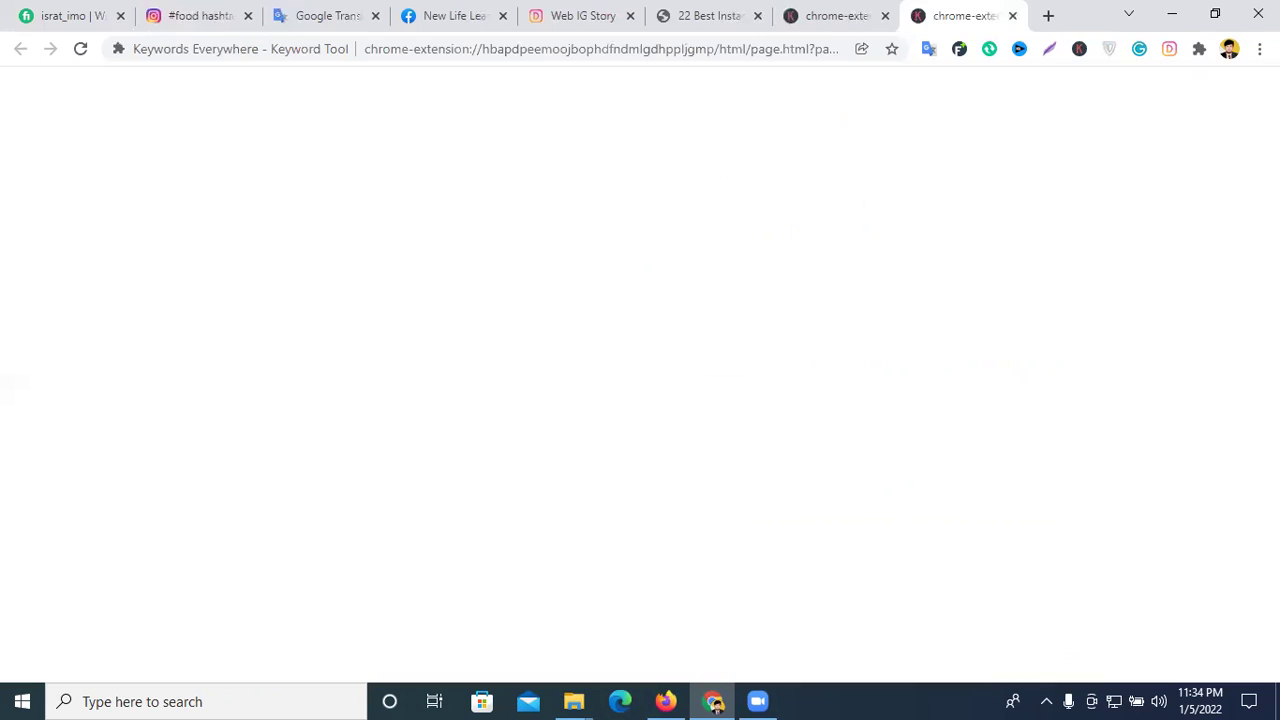
# - Close the stray Keywords Everywhere tabs and open a fresh new tab
pyautogui.click(1012, 16)
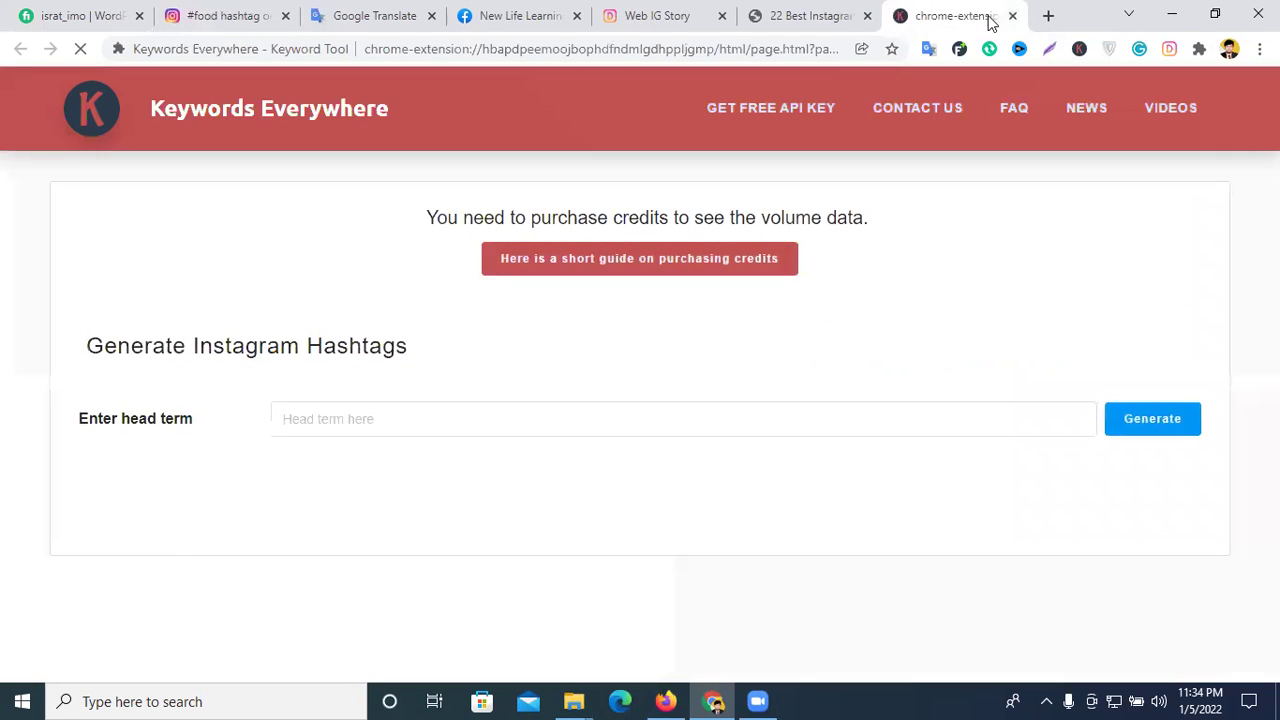
pyautogui.click(1012, 16)
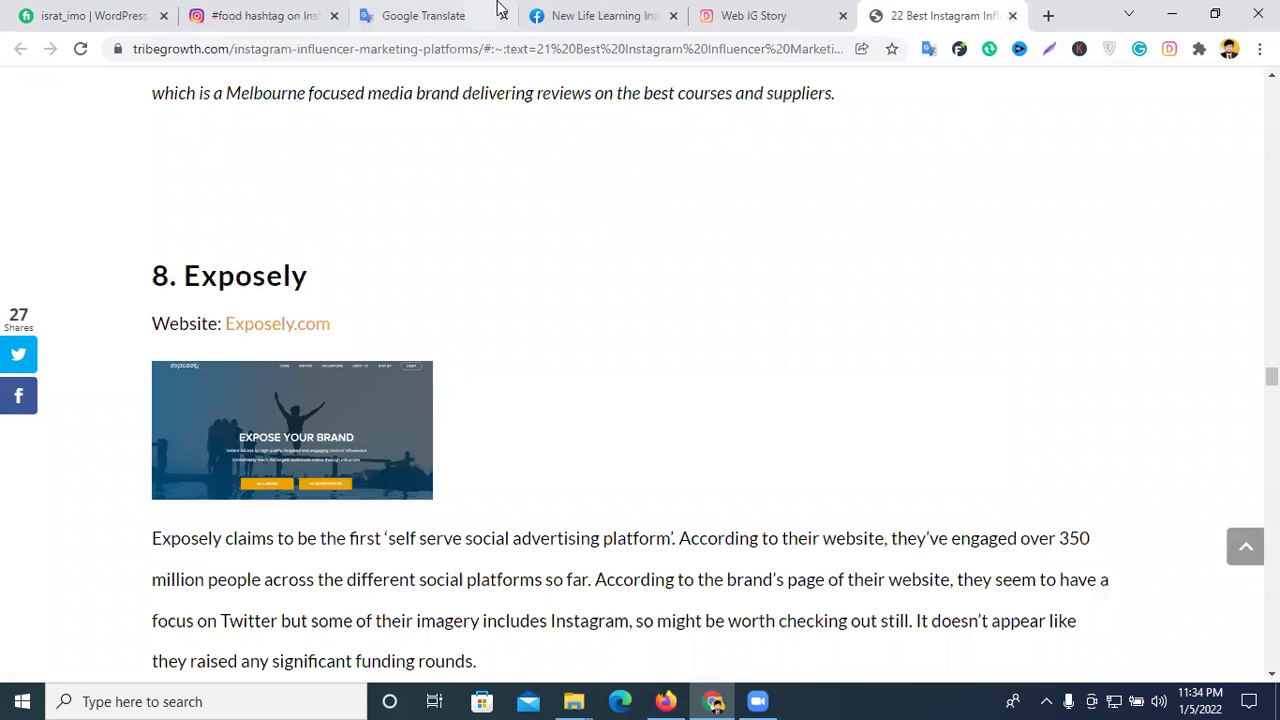
pyautogui.click(277, 14)
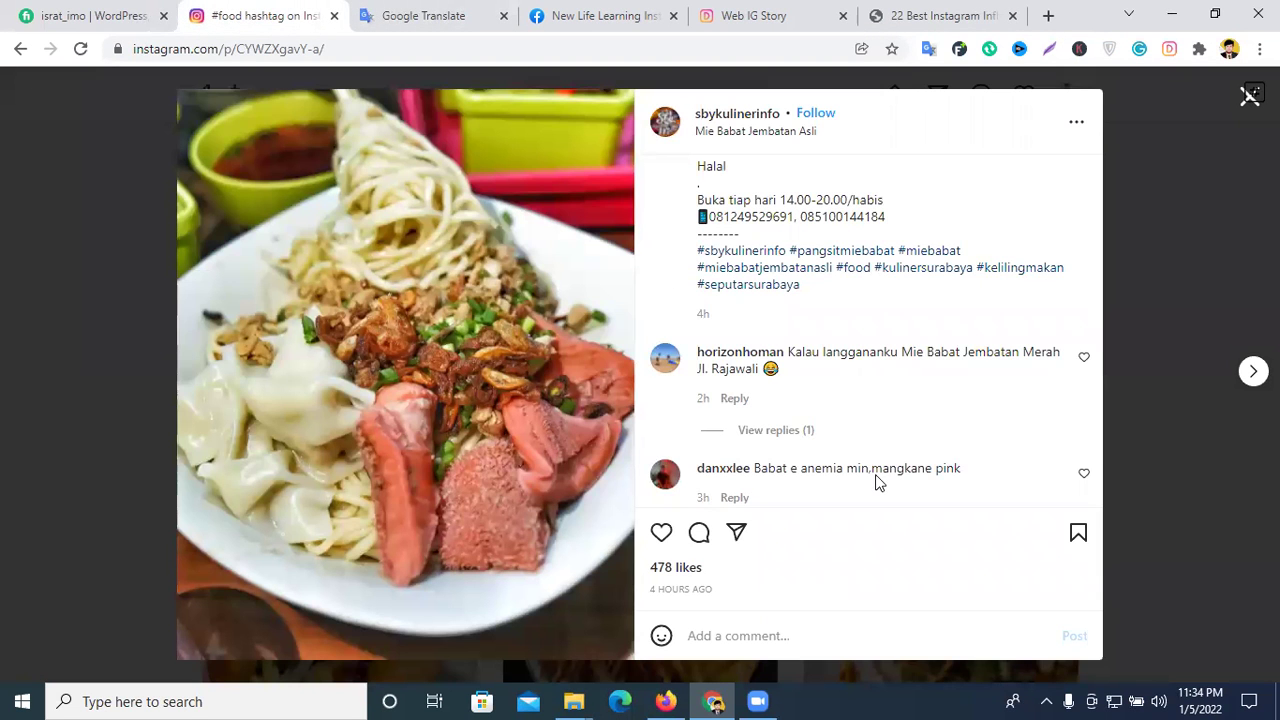
pyautogui.scroll(3, 874, 371)
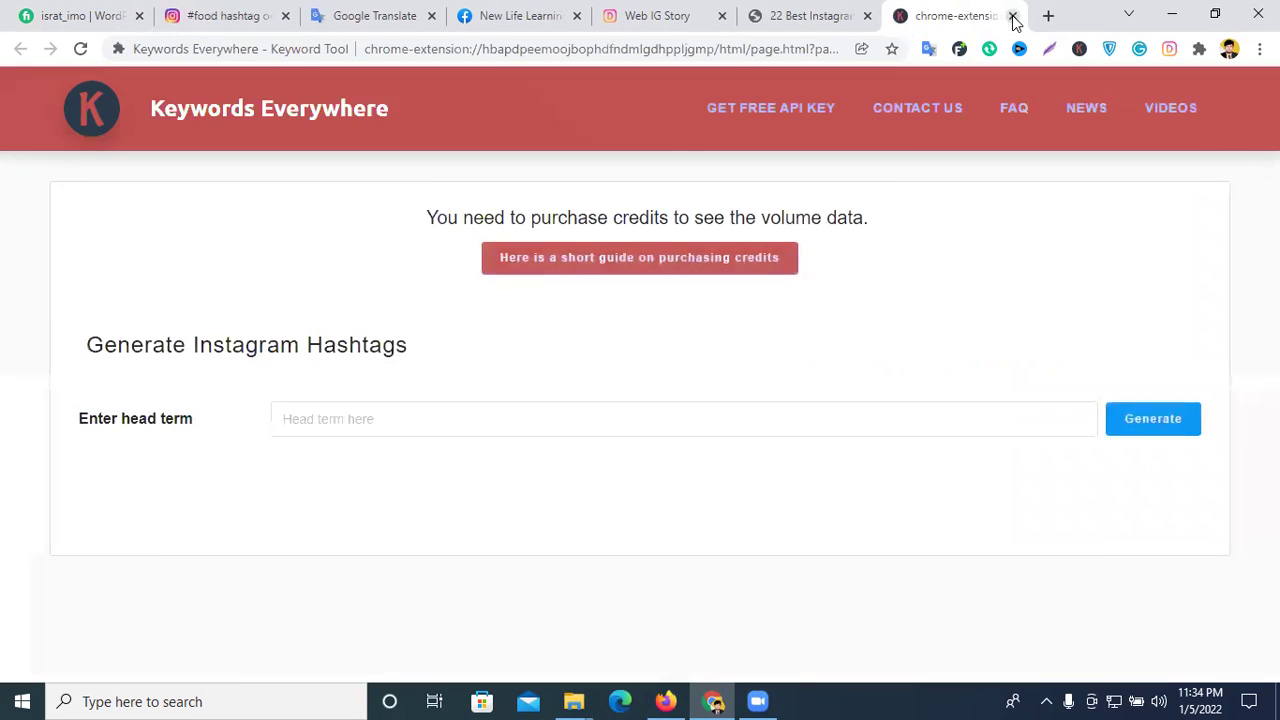
pyautogui.click(1011, 15)
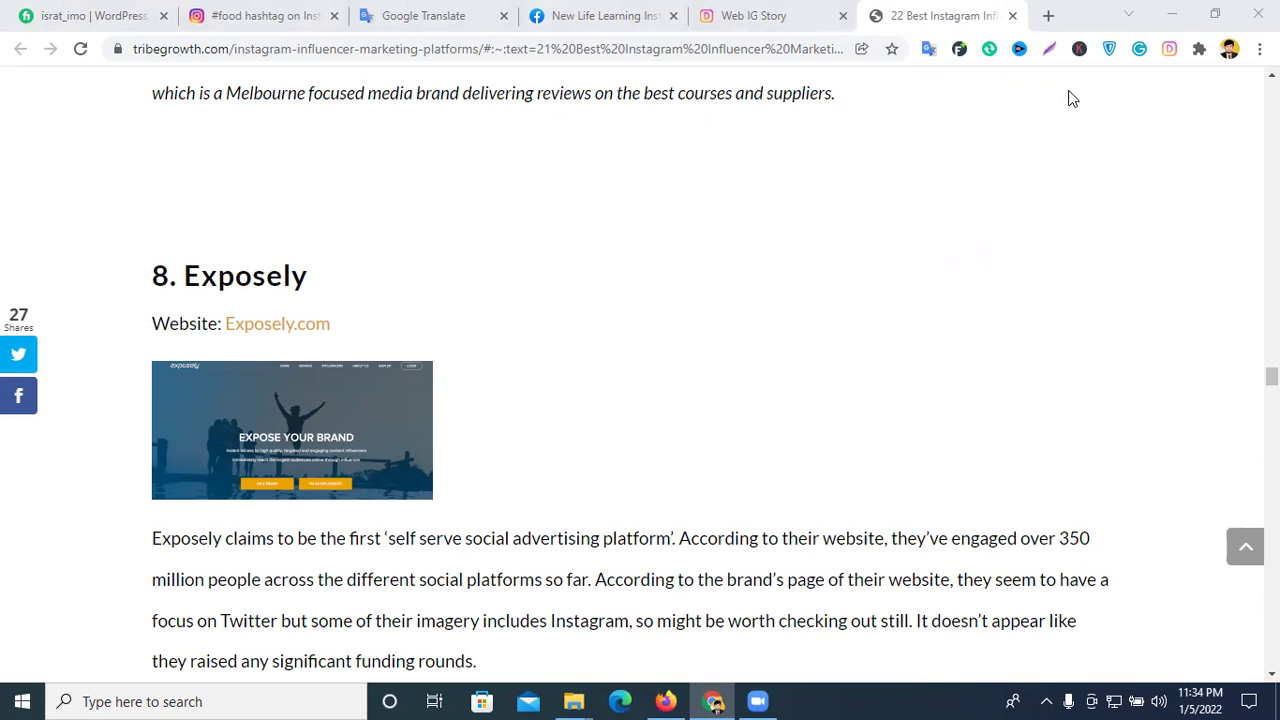
pyautogui.click(1048, 15)
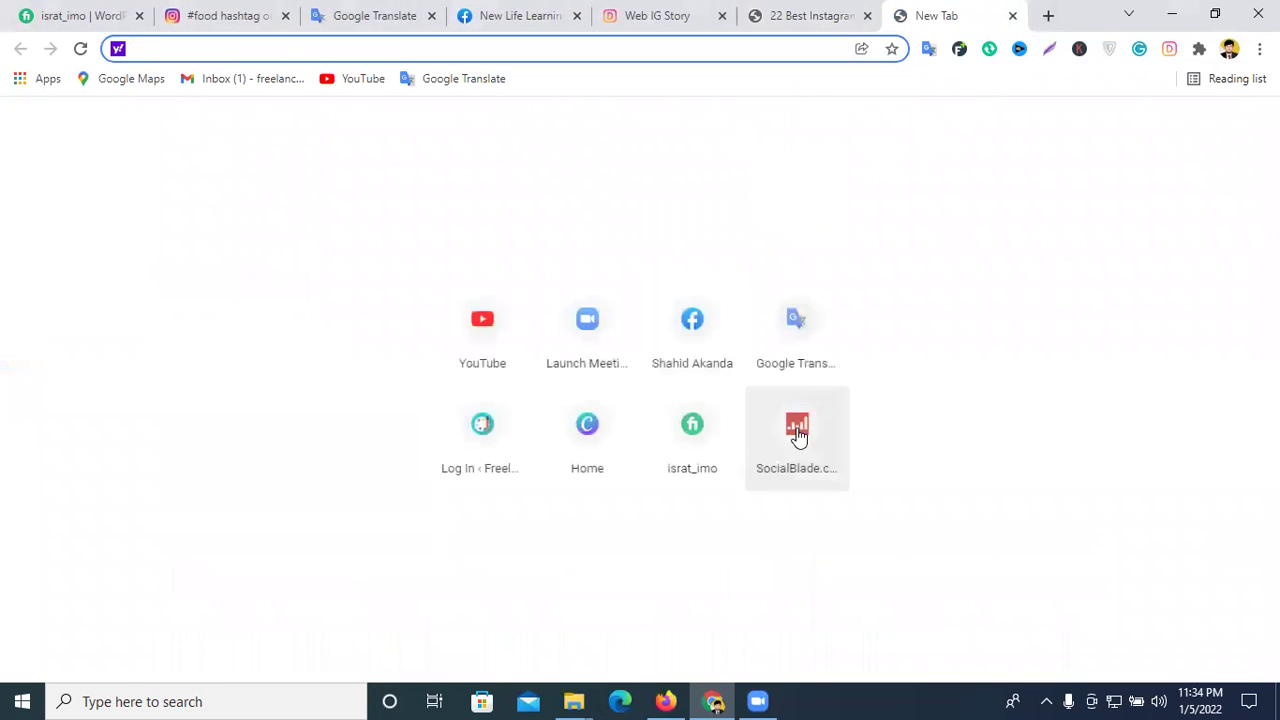
# - Search YouTube for 'food', open the top video, and return to the results
pyautogui.click(489, 337)
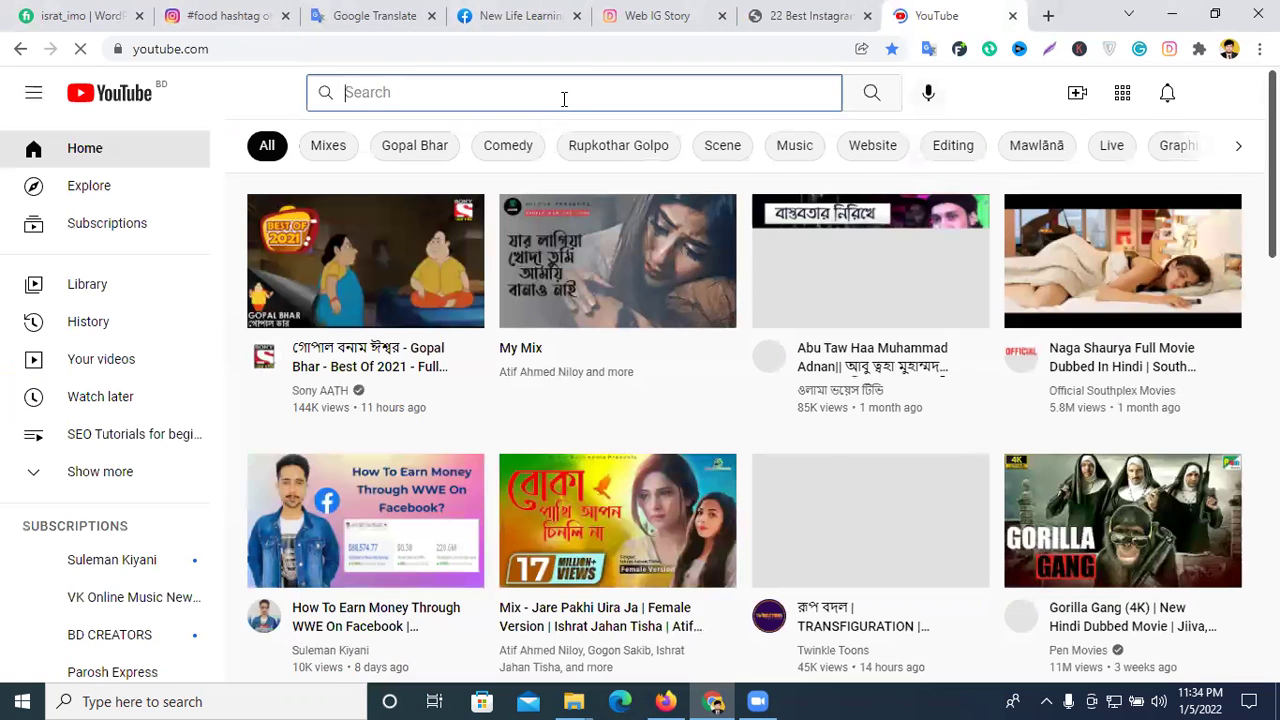
pyautogui.write('food')
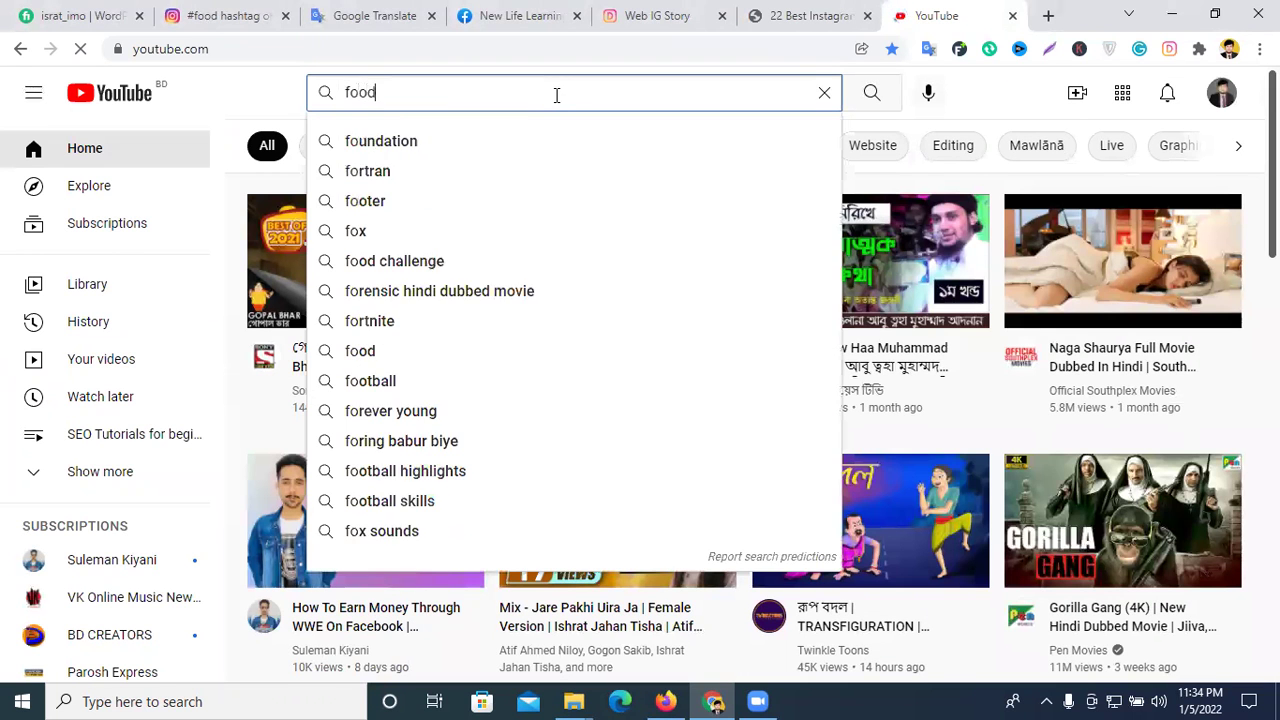
pyautogui.press('Return')
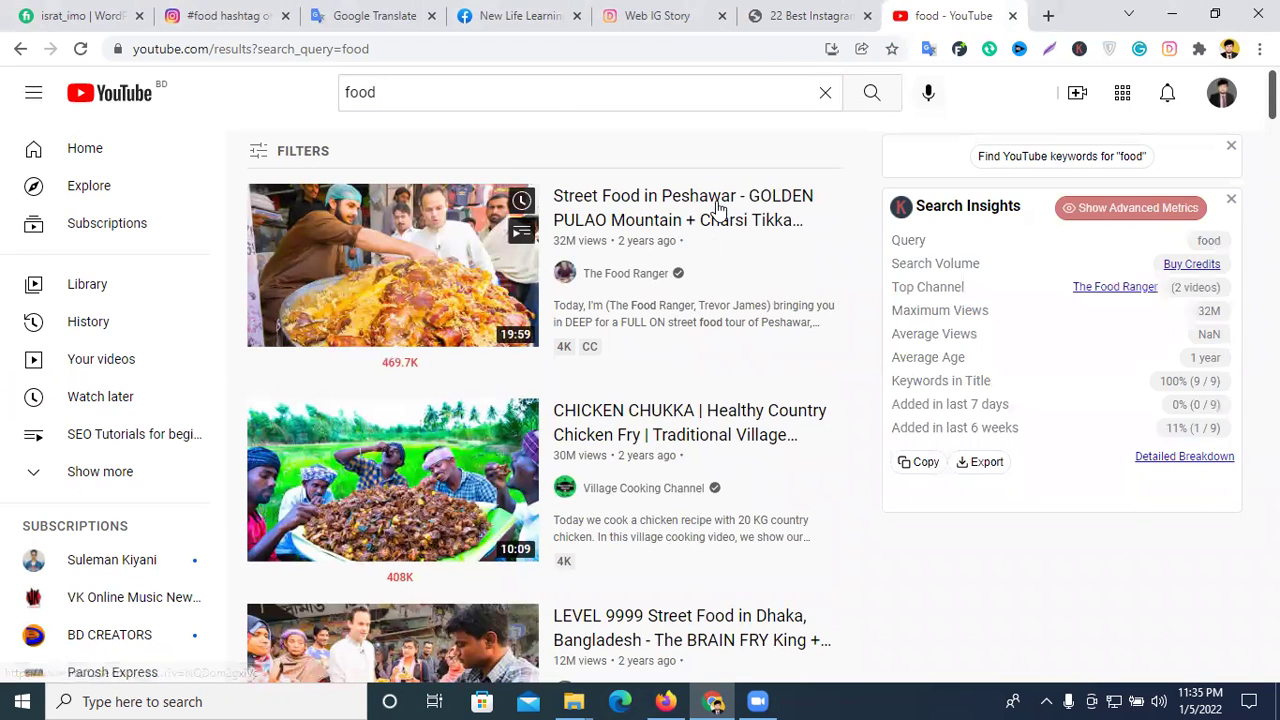
pyautogui.click(655, 214)
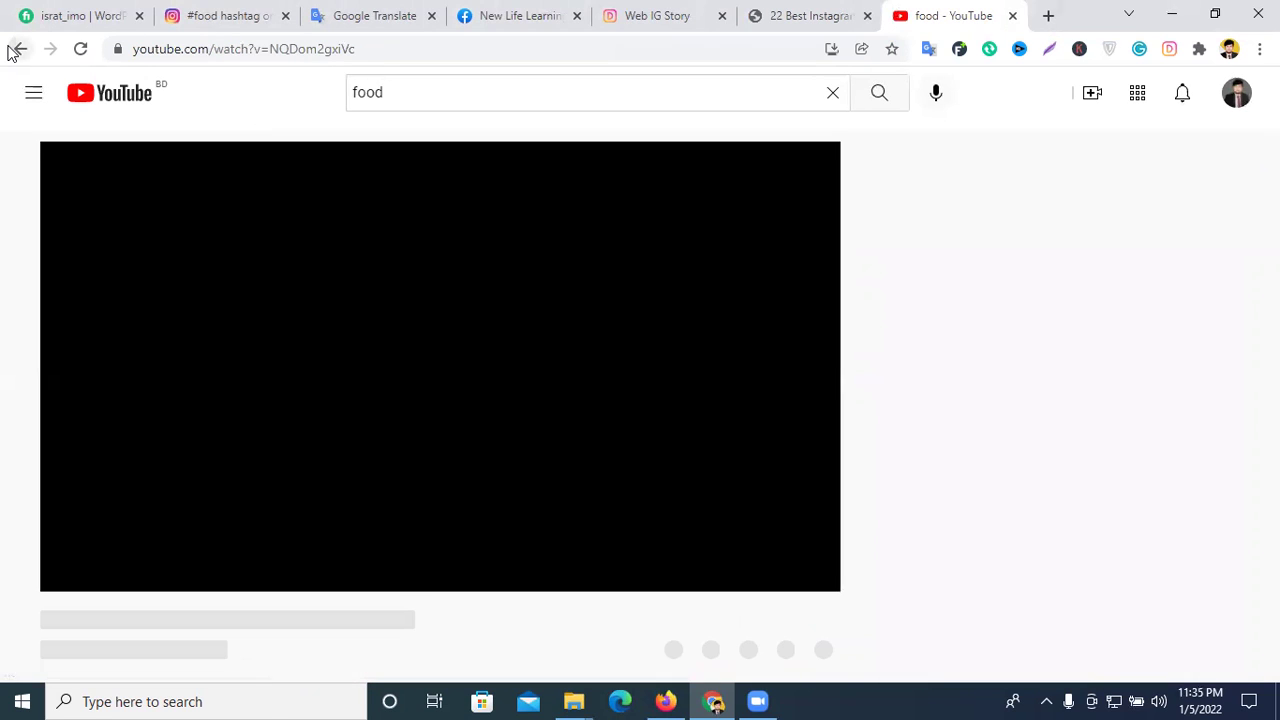
pyautogui.hotkey('alt', 'Left')
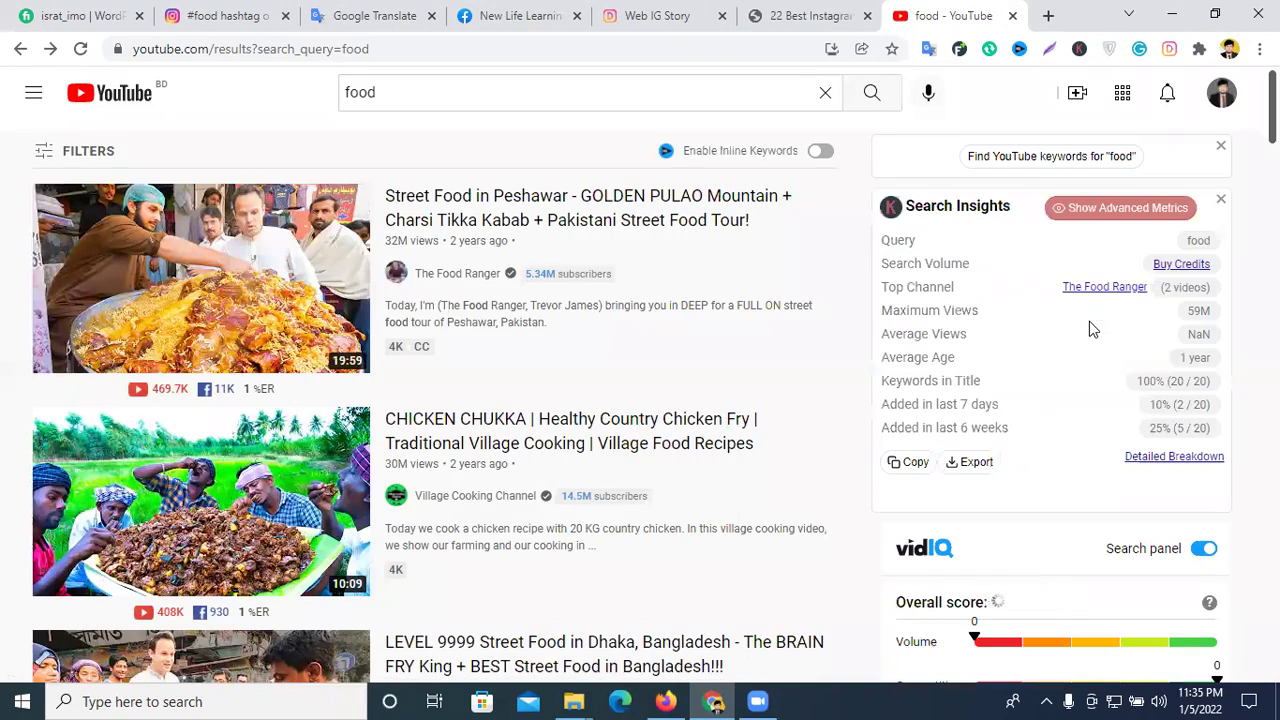
# - Scroll to the vidIQ panel and select the Highest Views figure 59,477,378
pyautogui.scroll(-3, 1126, 353)
pyautogui.scroll(-10, 1126, 353)
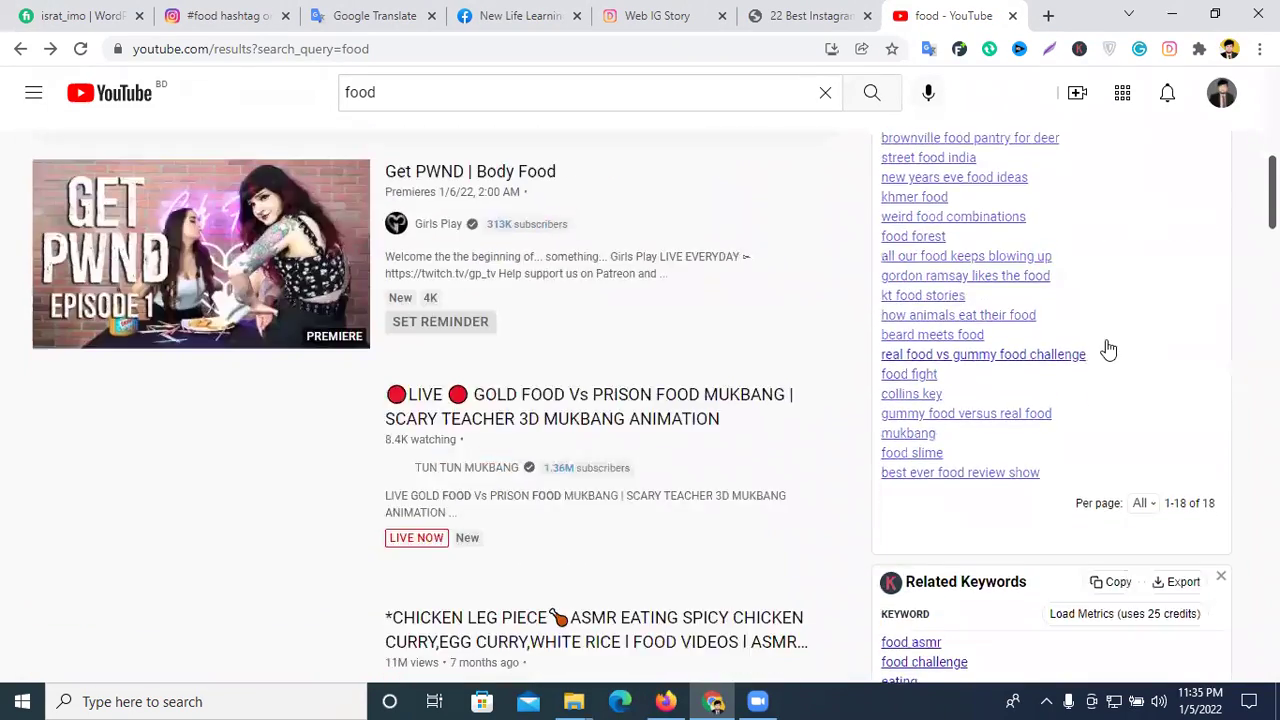
pyautogui.scroll(-6, 1107, 347)
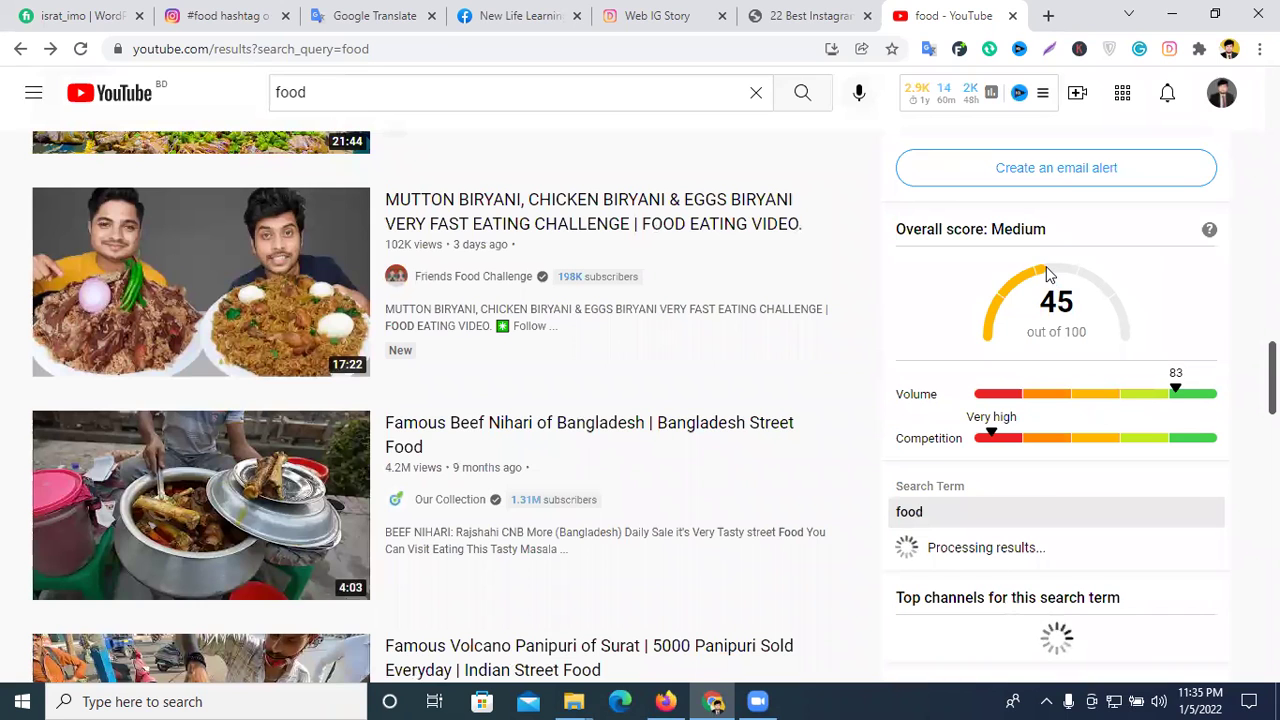
pyautogui.scroll(-1, 1068, 289)
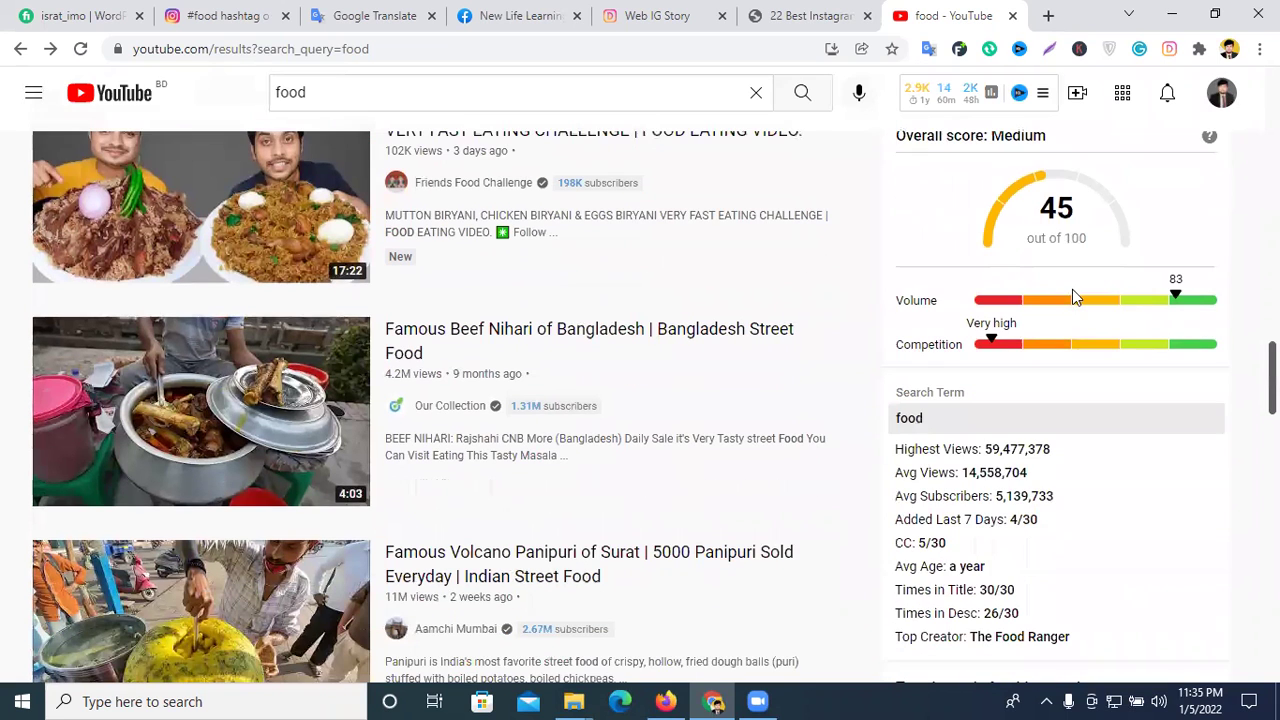
pyautogui.moveTo(984, 449); pyautogui.dragTo(1003, 449)
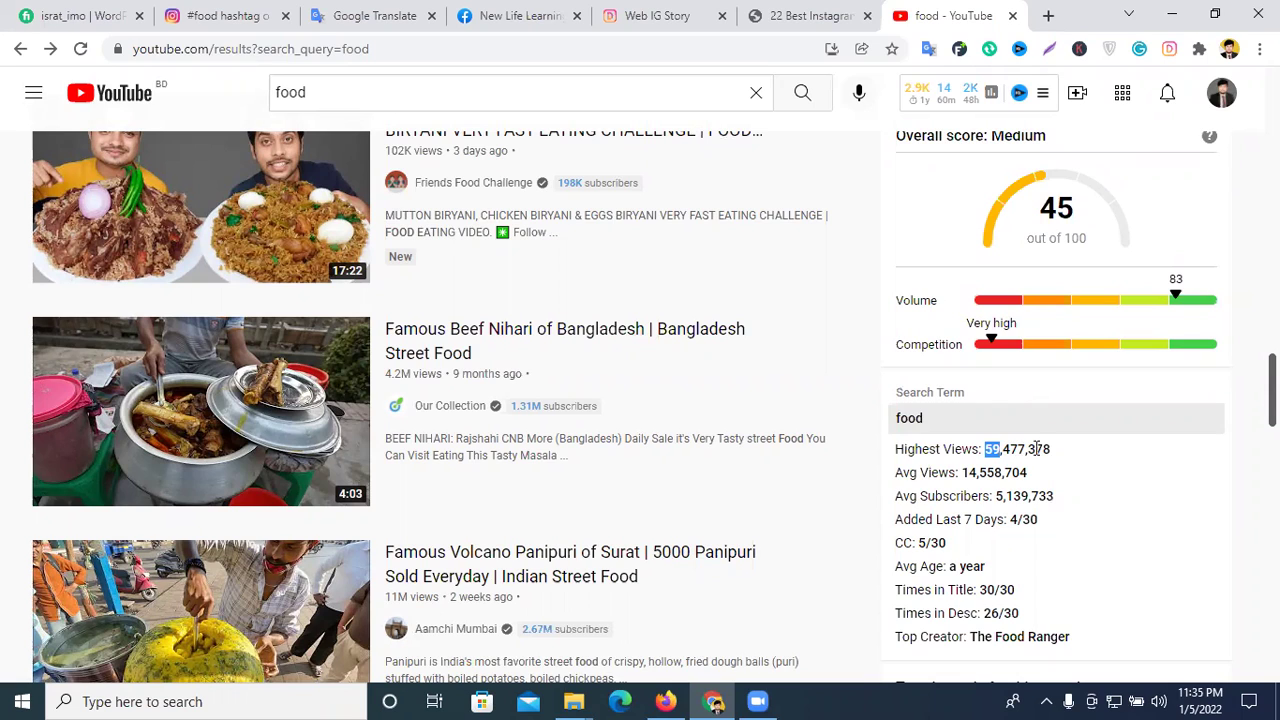
pyautogui.moveTo(1043, 451); pyautogui.dragTo(987, 449)
pyautogui.moveTo(1050, 456); pyautogui.dragTo(986, 450)
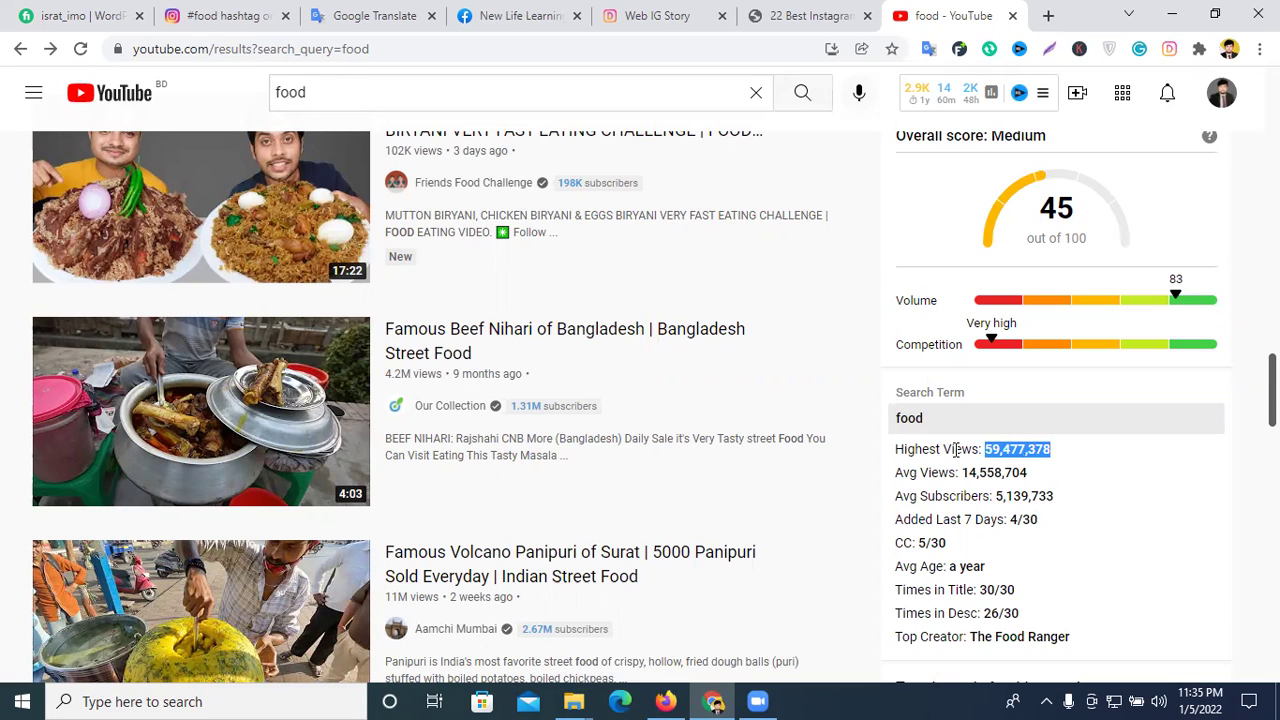
pyautogui.scroll(3, 457, 294)
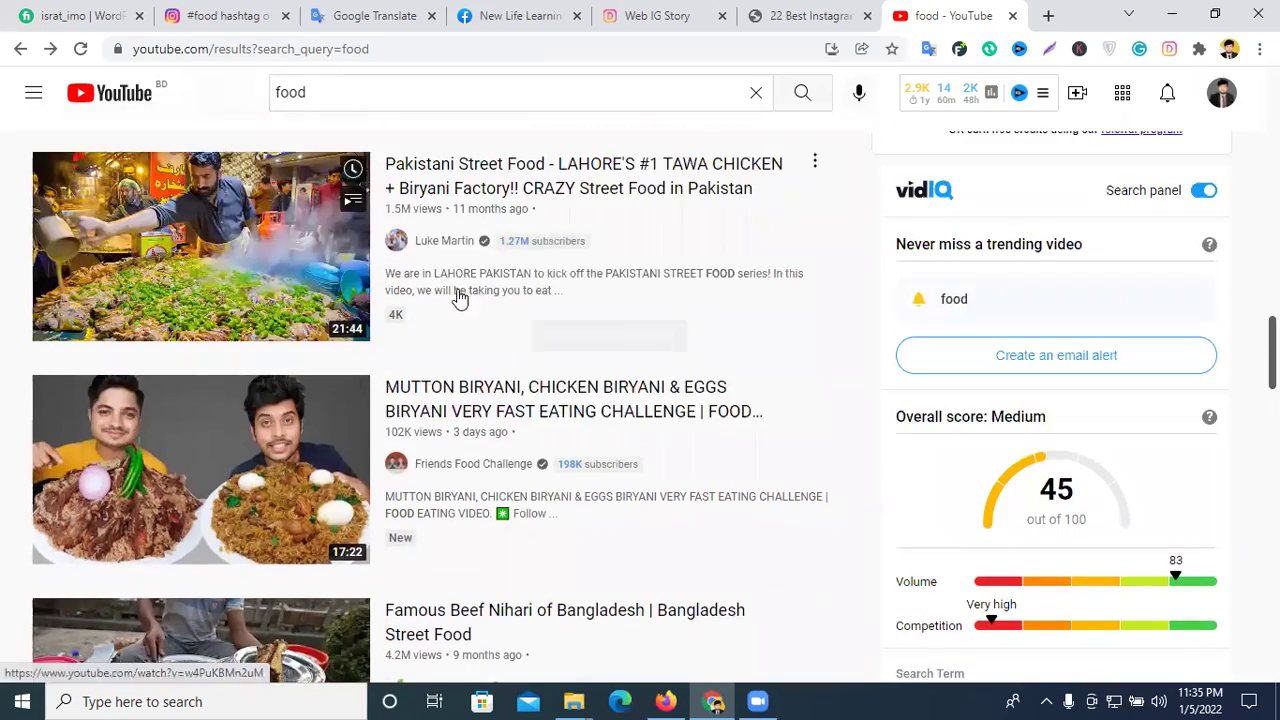
pyautogui.scroll(-4, 1085, 385)
pyautogui.tripleClick(1028, 357)
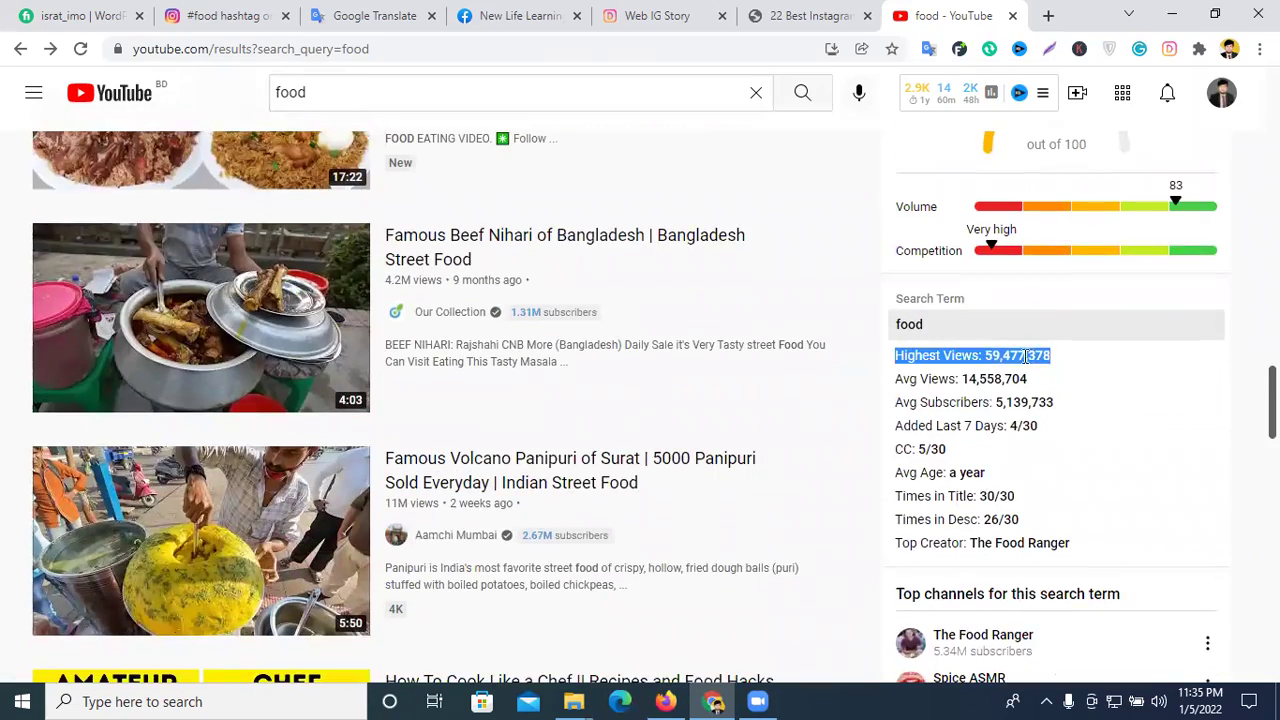
# - Select the 'food' search term, then return to the tribegrowth platforms article
pyautogui.scroll(5, 365, 172)
pyautogui.scroll(2, 365, 172)
pyautogui.click(357, 86)
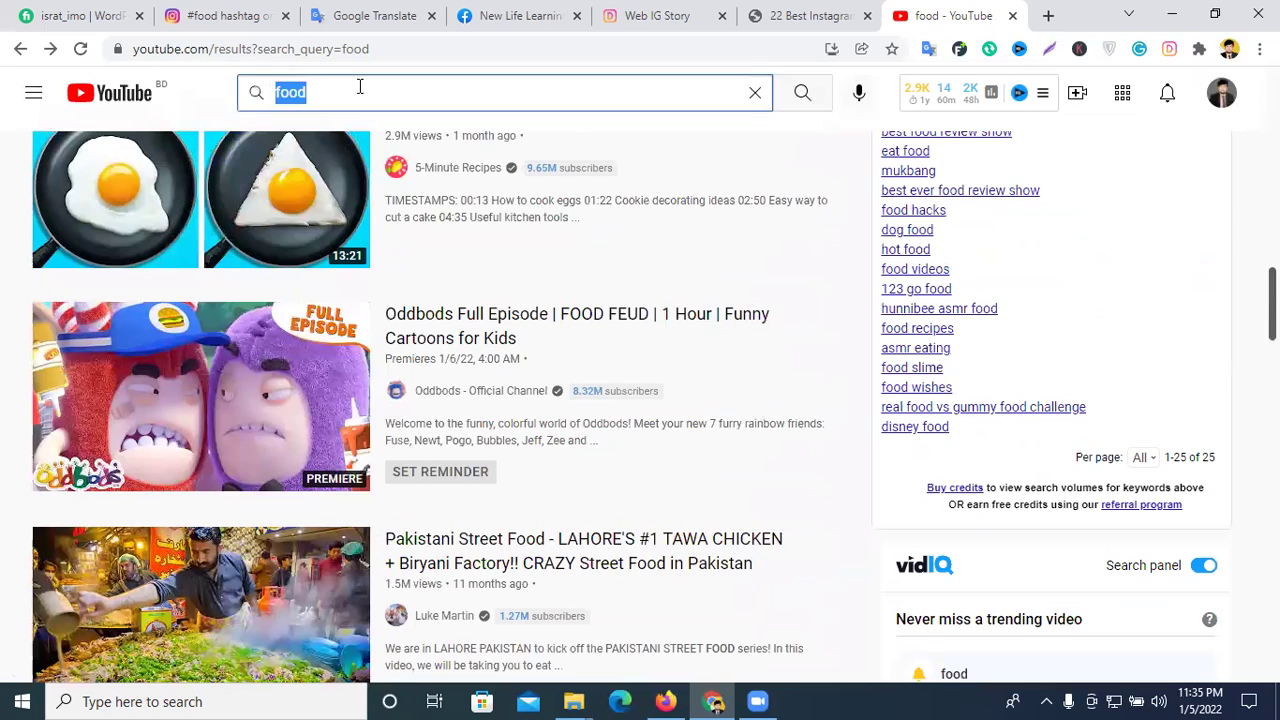
pyautogui.scroll(8, 805, 318)
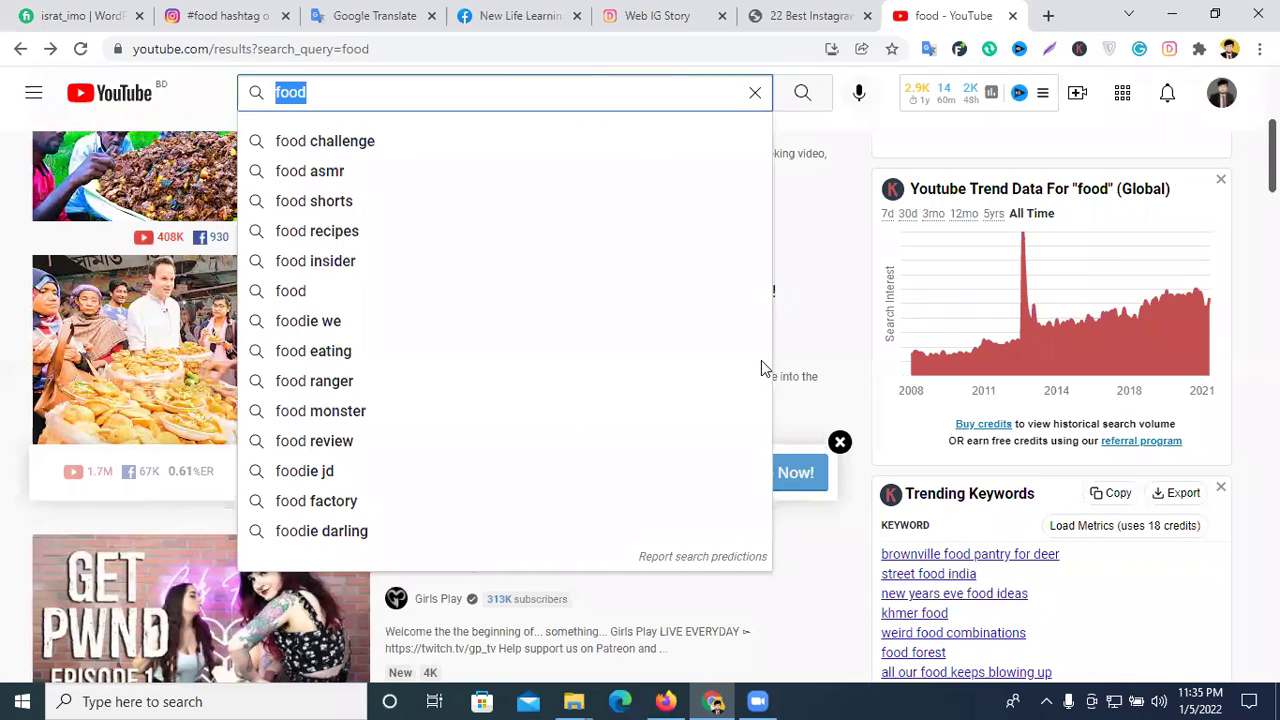
pyautogui.scroll(6, 761, 368)
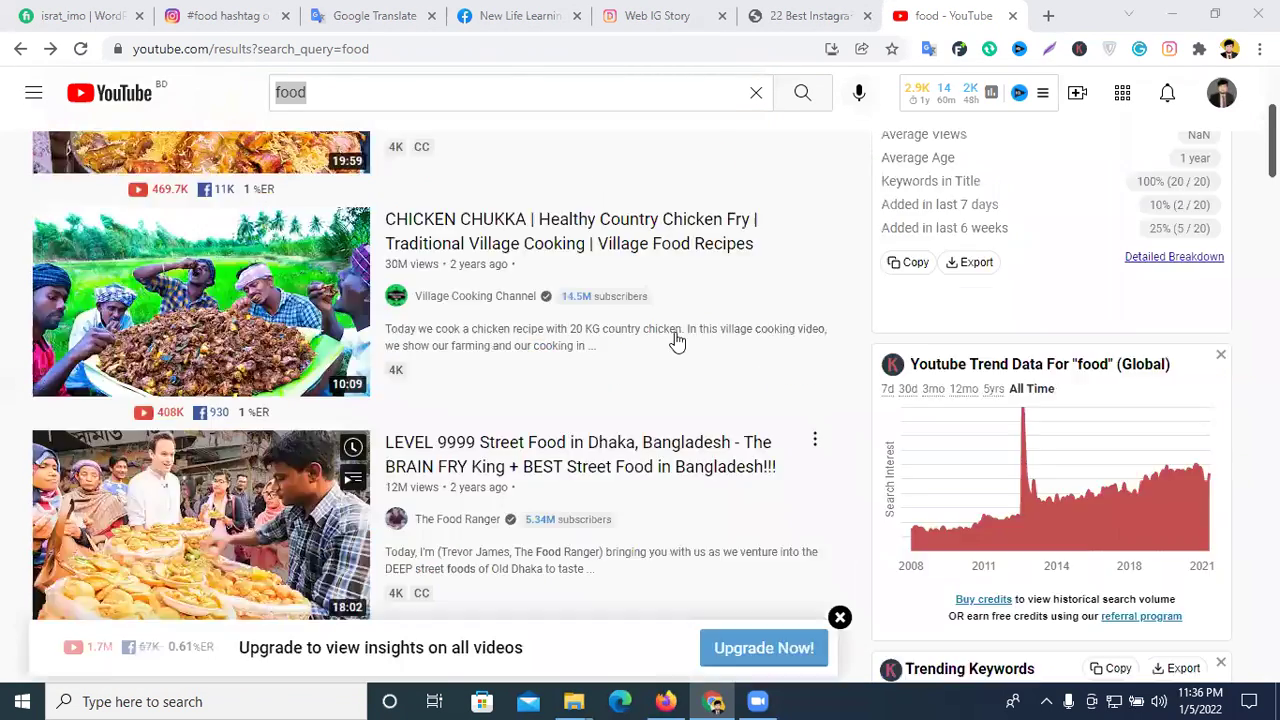
pyautogui.click(822, 15)
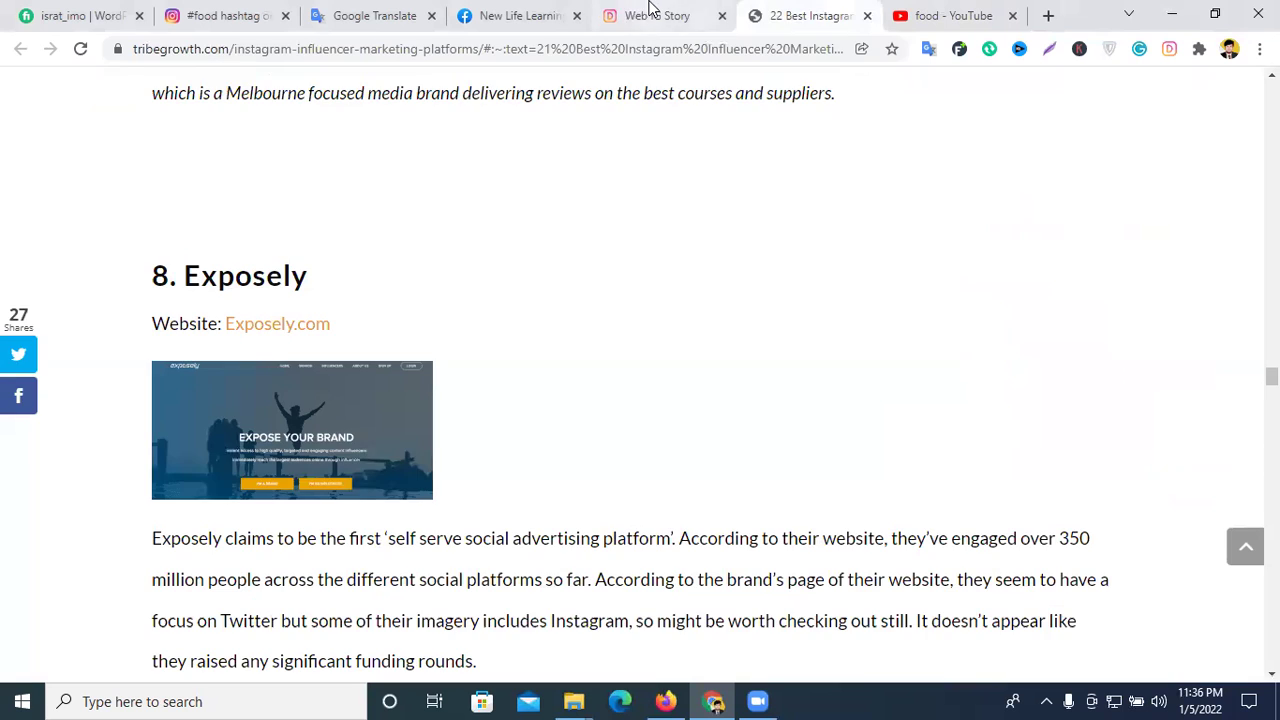
# - Go to the #food hashtag tab and close the open food post
pyautogui.click(652, 12)
pyautogui.click(231, 22)
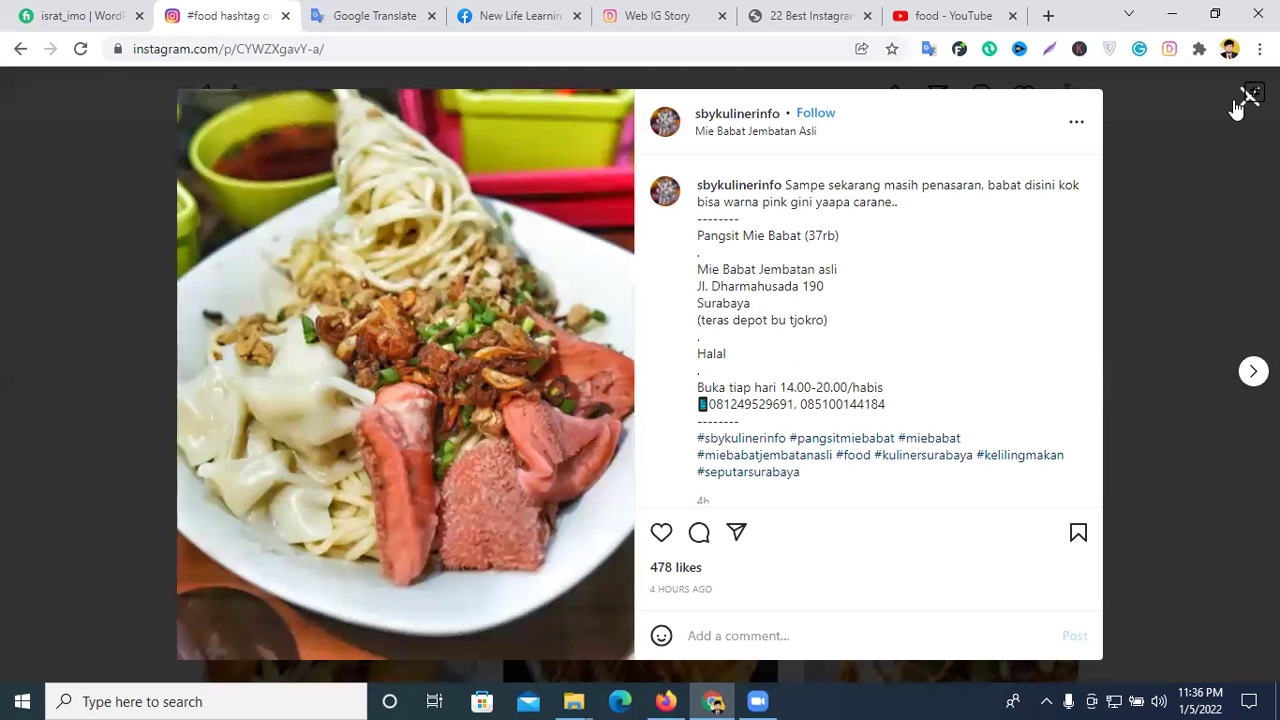
pyautogui.click(1245, 100)
pyautogui.scroll(2, 300, 170)
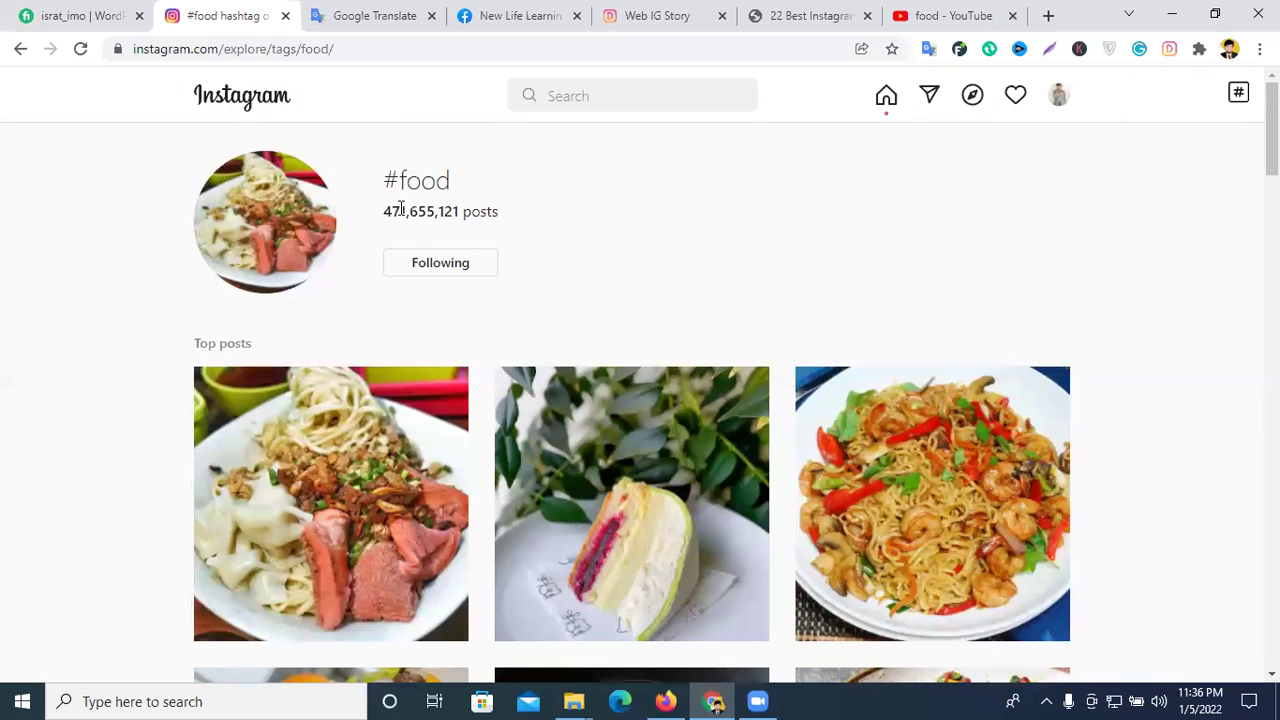
# - Select the #food heading and its 471,655,121 post count
pyautogui.moveTo(386, 180); pyautogui.dragTo(457, 189)
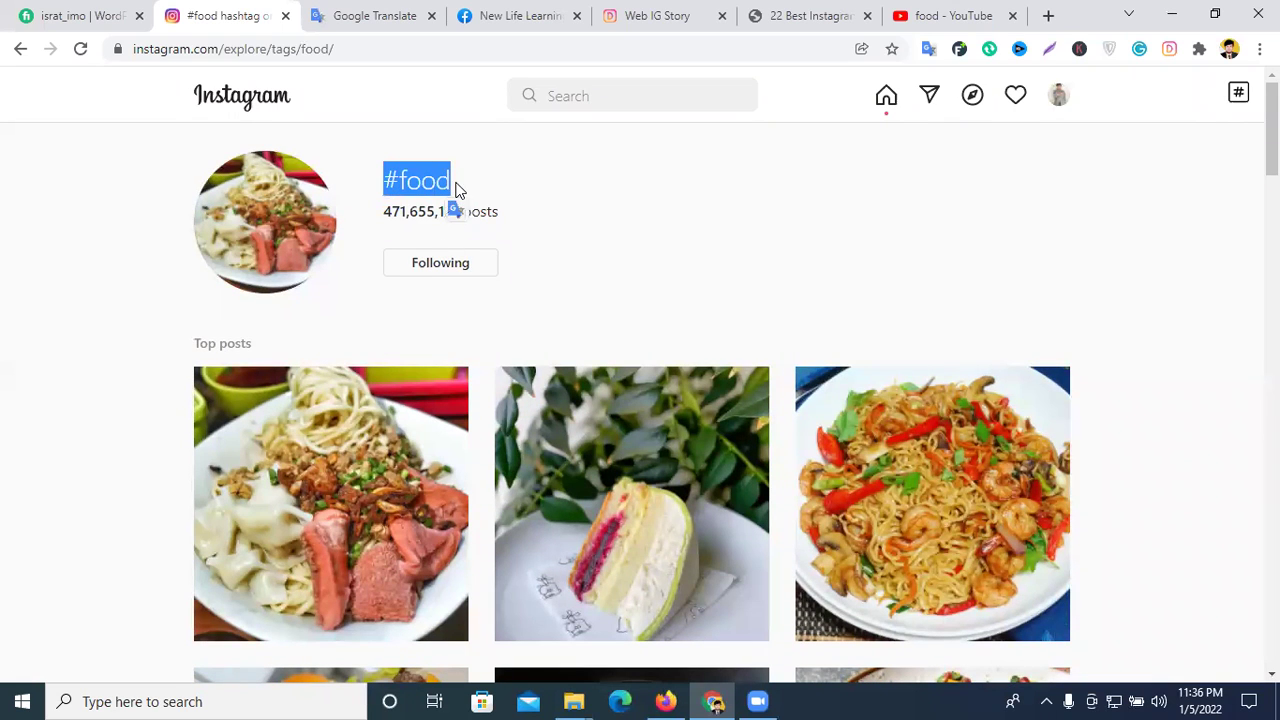
pyautogui.moveTo(383, 213); pyautogui.dragTo(494, 214)
pyautogui.moveTo(384, 212); pyautogui.dragTo(463, 214)
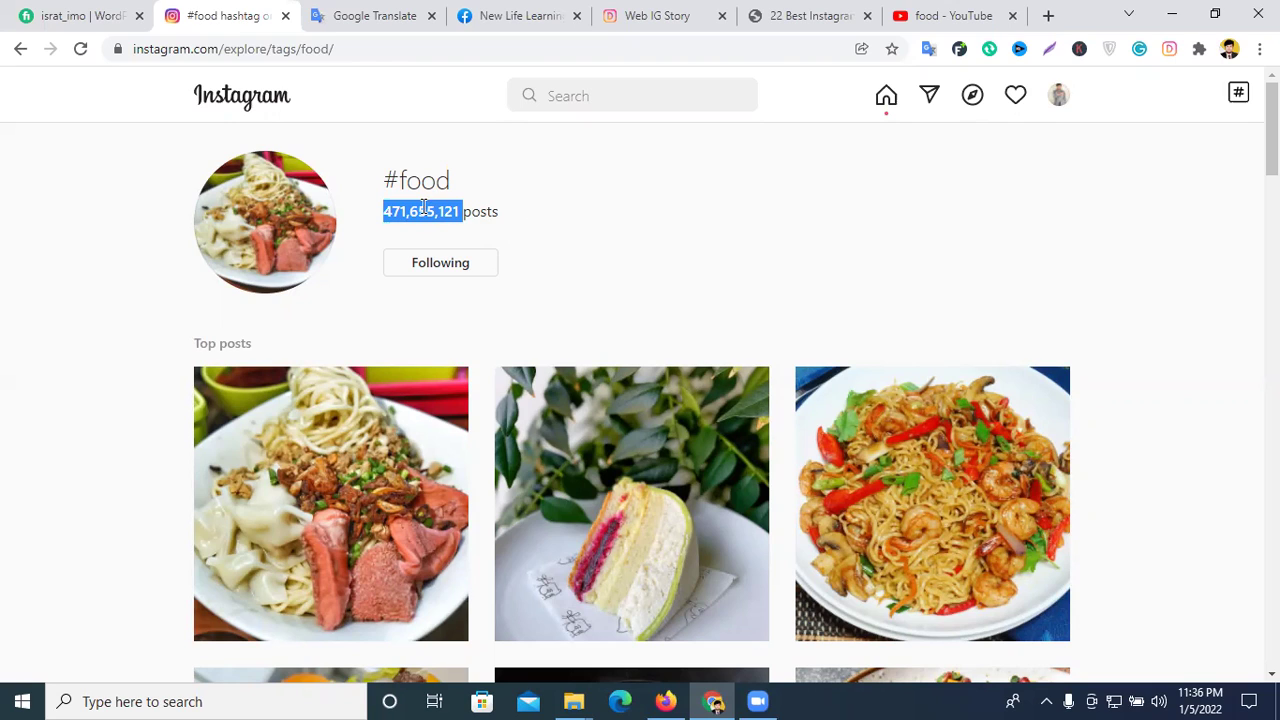
pyautogui.click(424, 208)
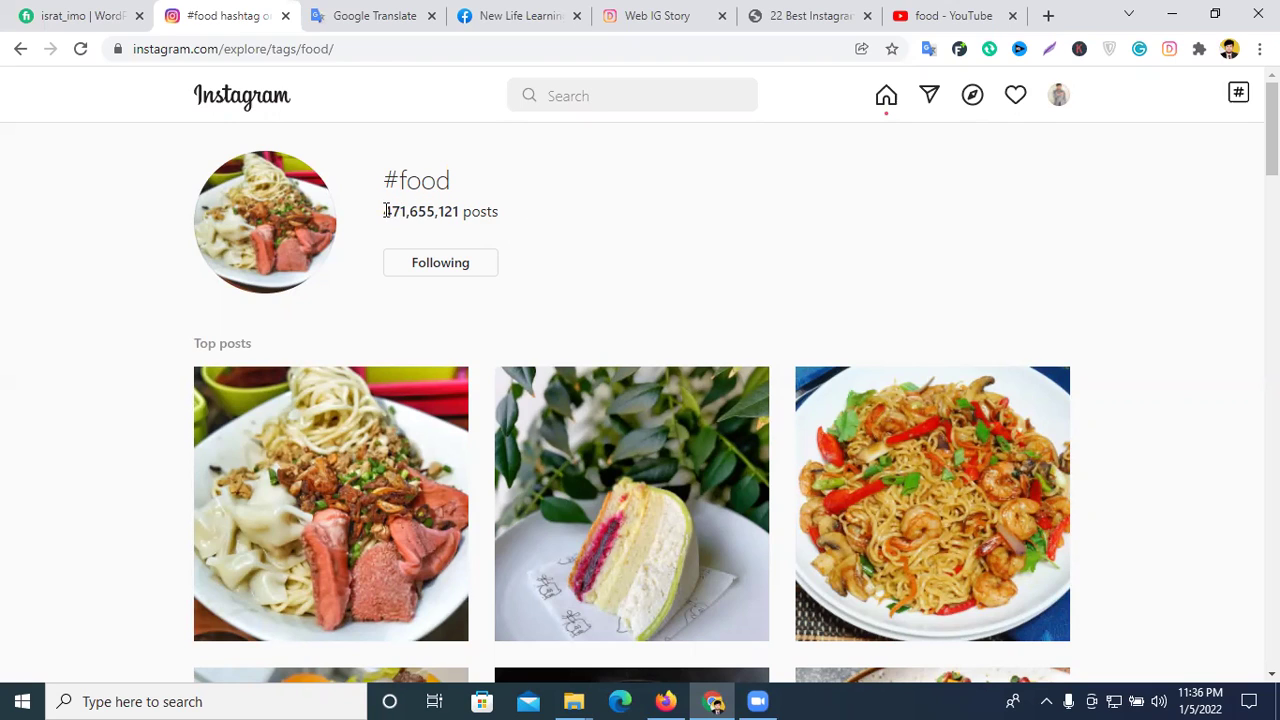
pyautogui.moveTo(386, 211); pyautogui.dragTo(463, 211)
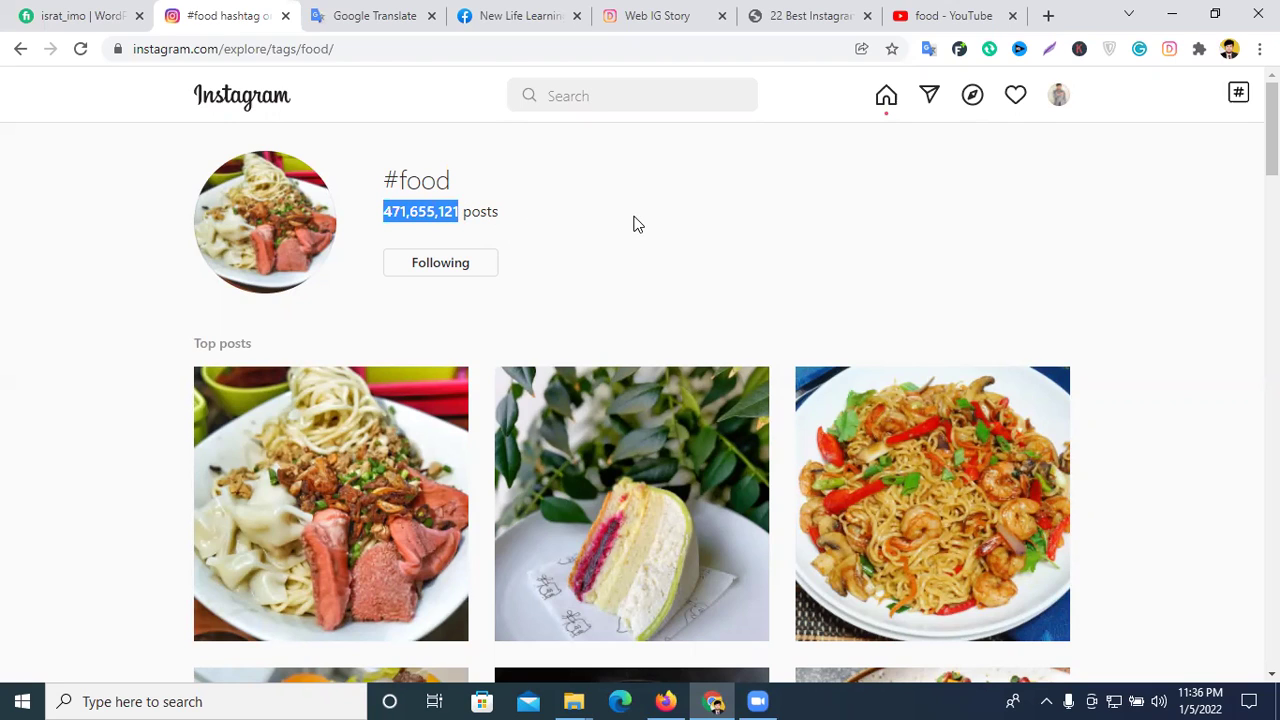
pyautogui.click(387, 216)
pyautogui.moveTo(390, 216); pyautogui.dragTo(453, 214)
pyautogui.moveTo(385, 184); pyautogui.dragTo(445, 185)
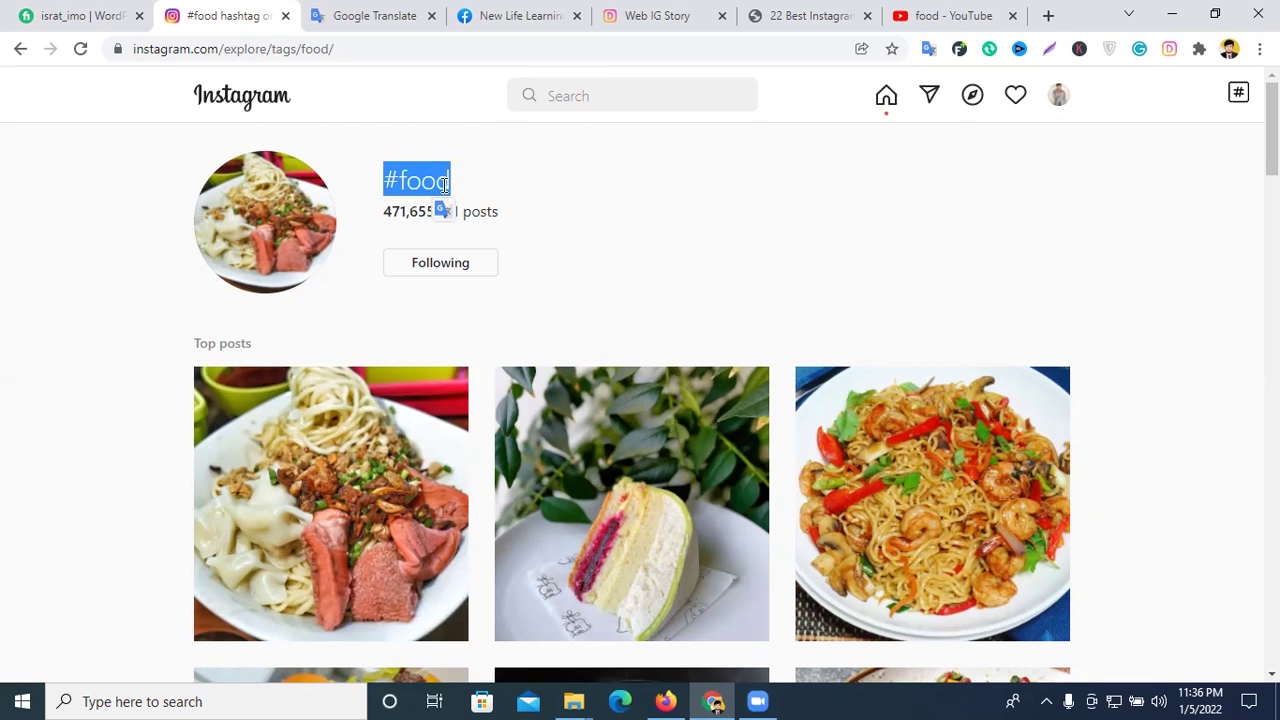
pyautogui.tripleClick(438, 180)
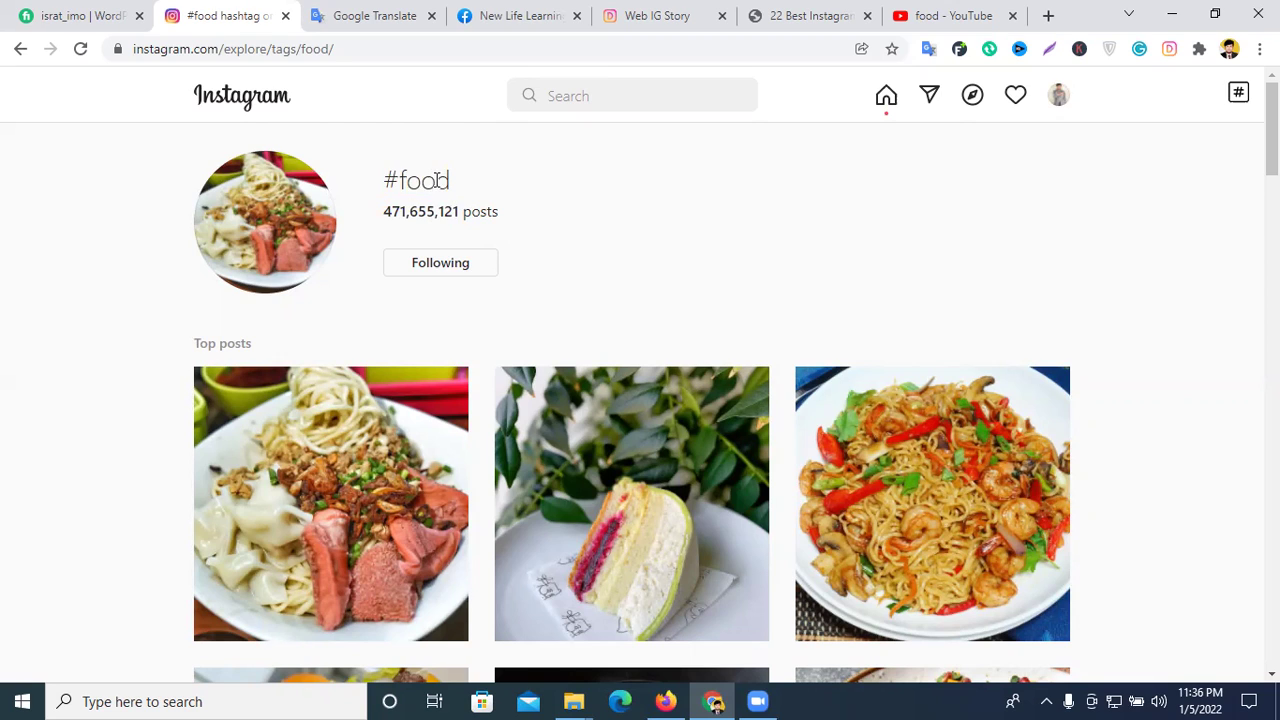
pyautogui.doubleClick(437, 180)
# - Look up a definition of 'food', then unfollow and re-follow the #food hashtag
pyautogui.click(434, 210)
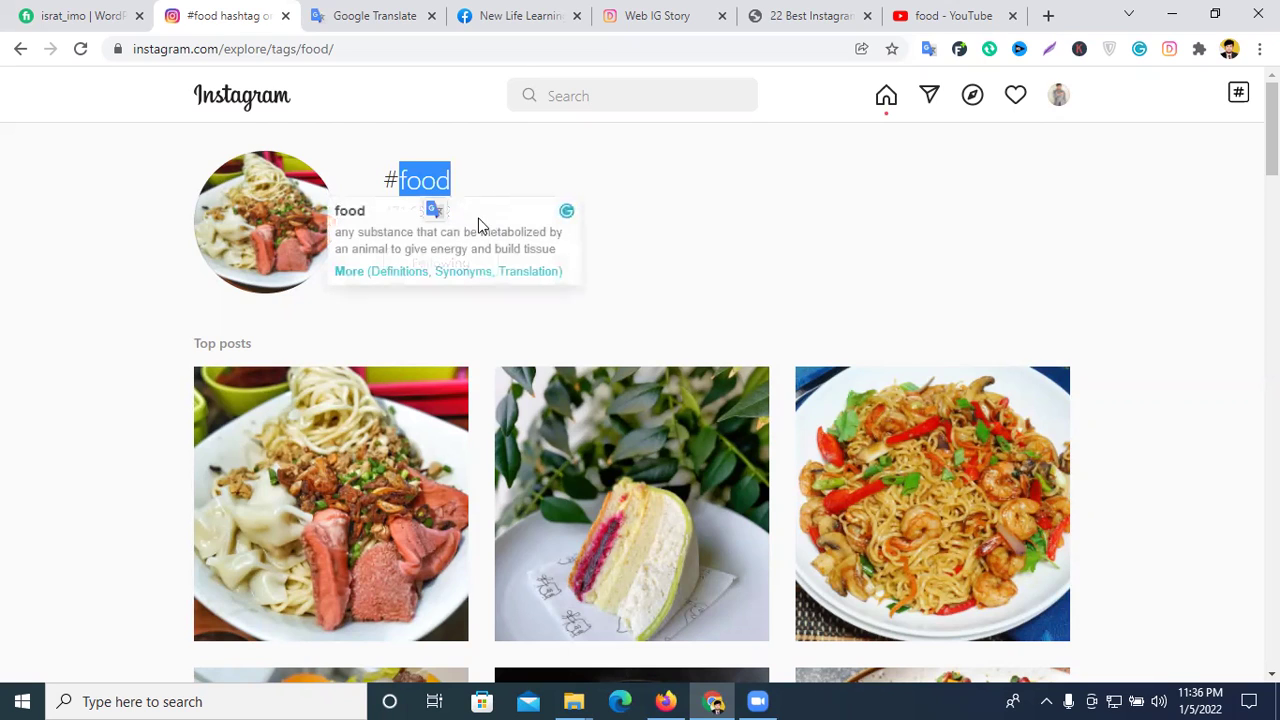
pyautogui.click(365, 165)
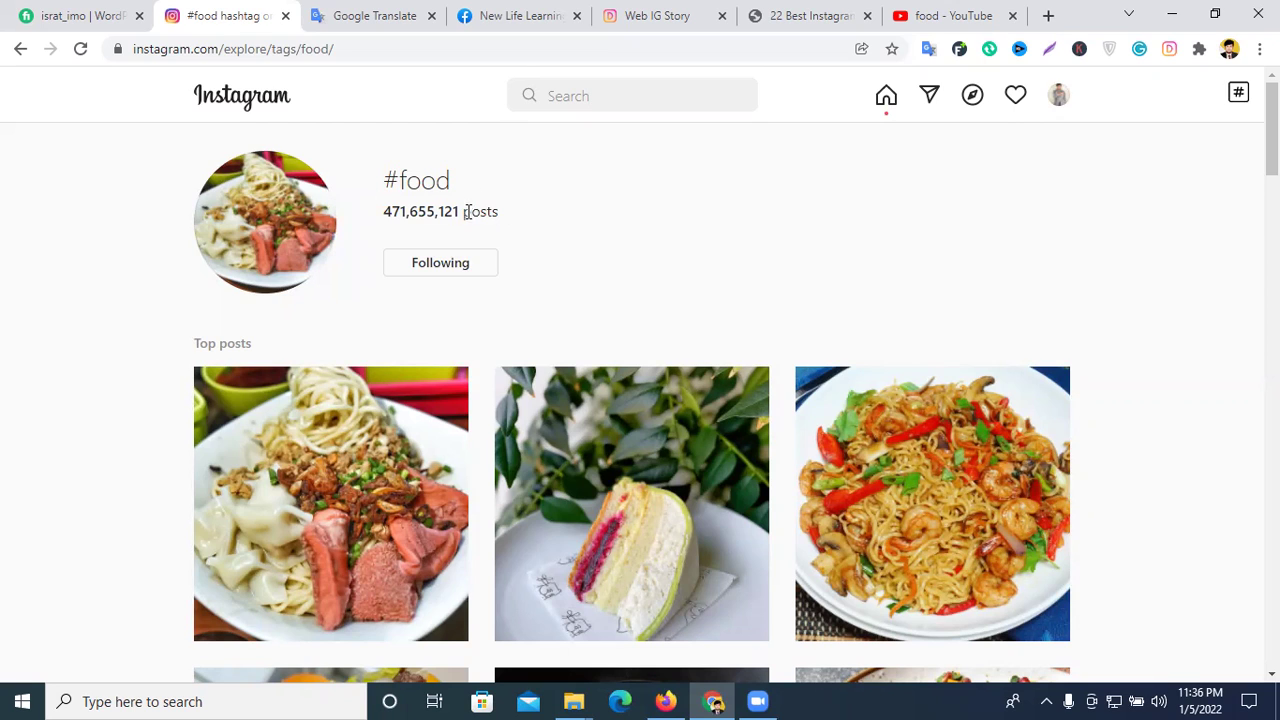
pyautogui.click(443, 268)
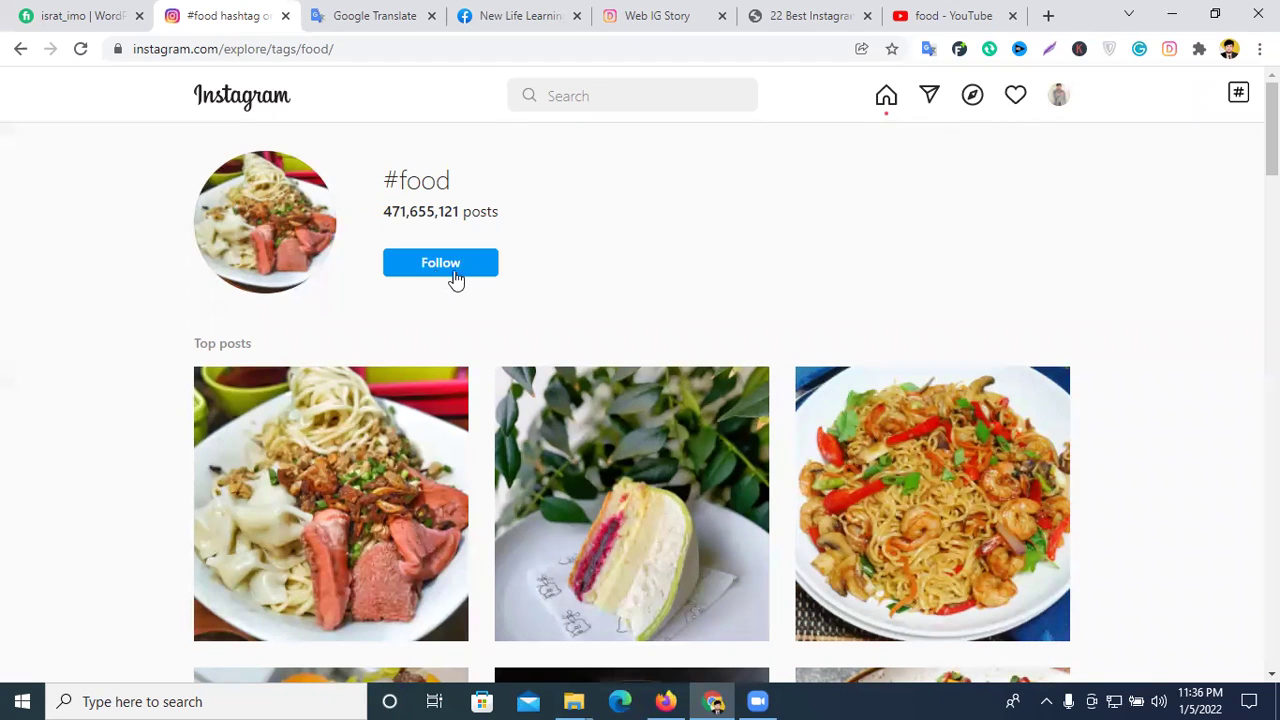
pyautogui.click(432, 266)
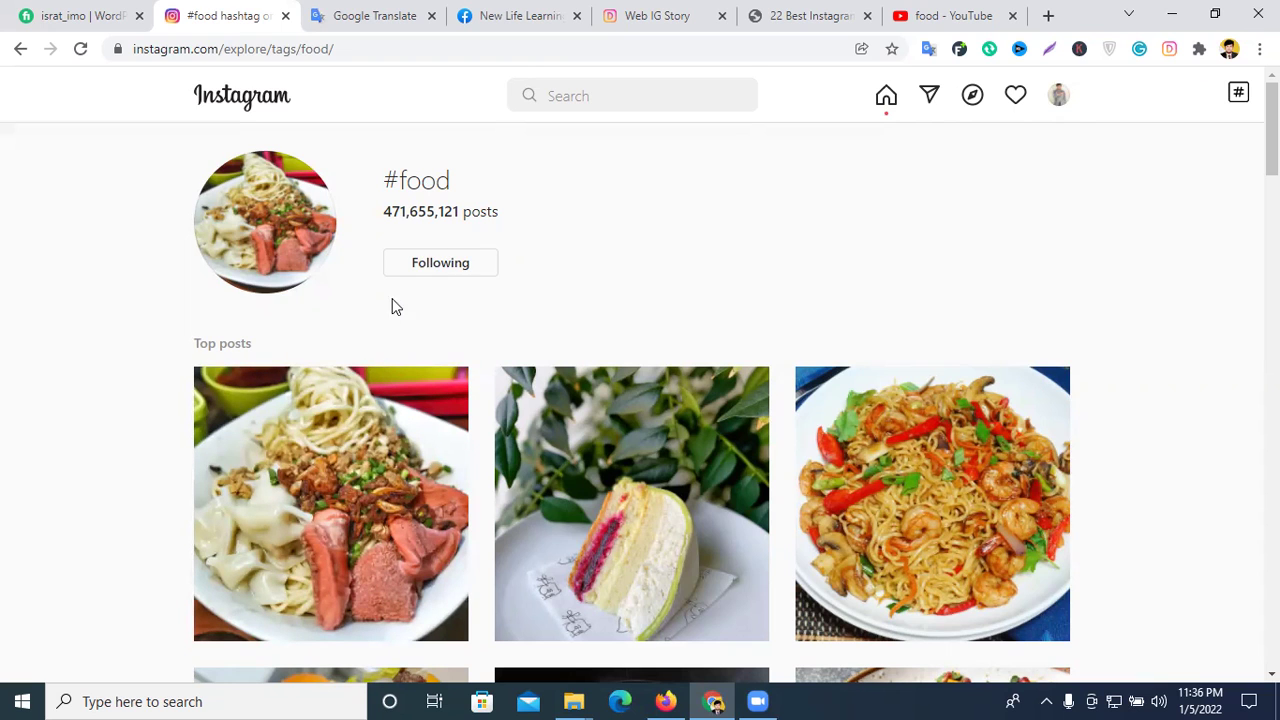
pyautogui.click(263, 109)
pyautogui.scroll(-10, 647, 326)
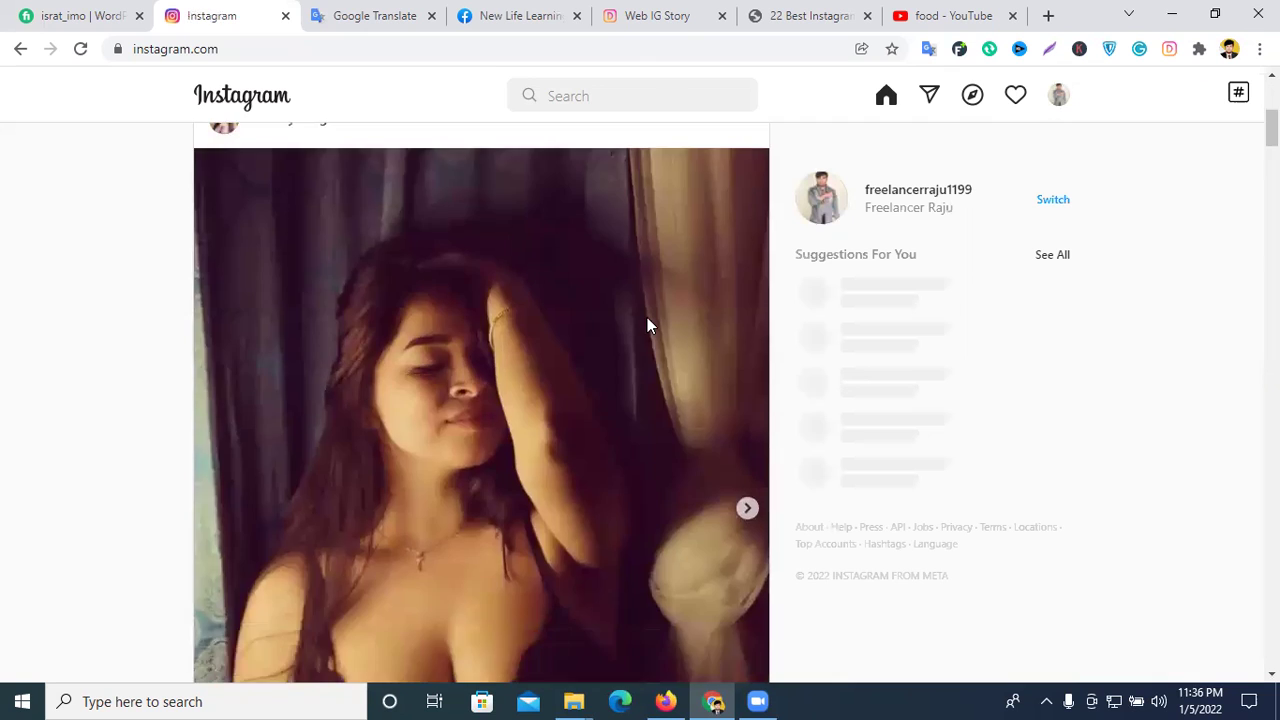
pyautogui.scroll(2, 251, 131)
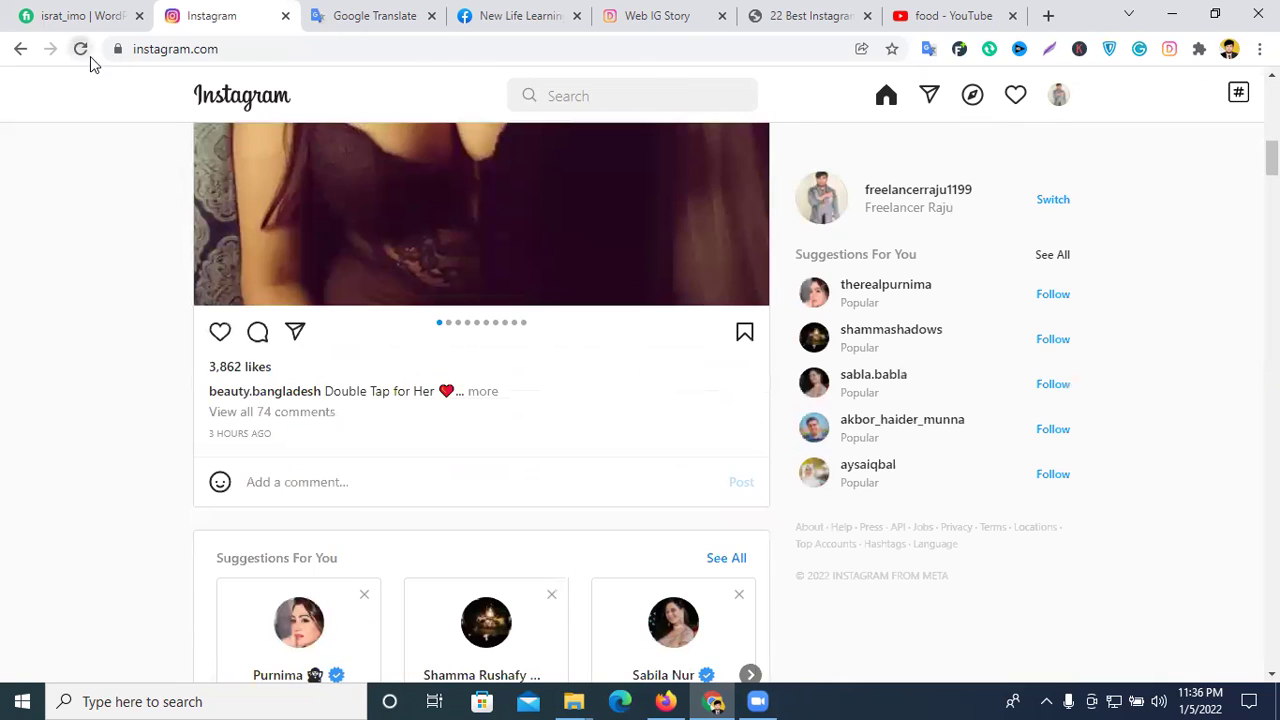
pyautogui.click(86, 54)
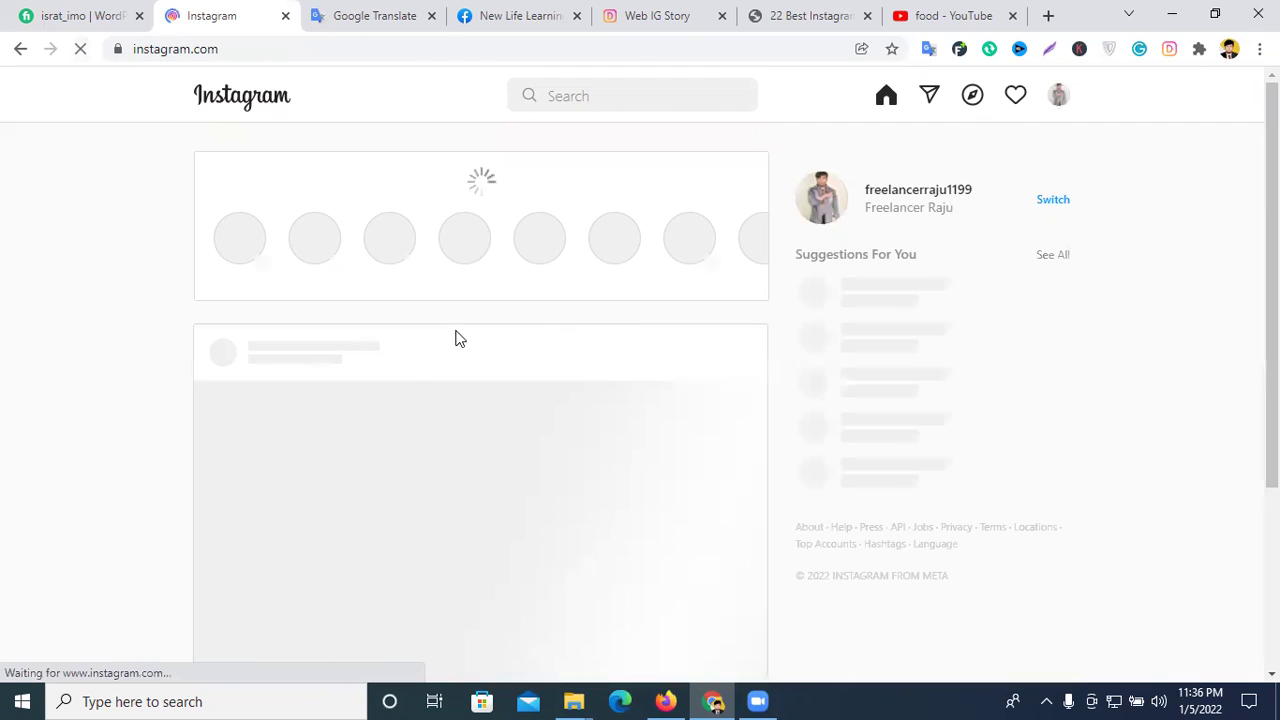
pyautogui.scroll(-15, 560, 351)
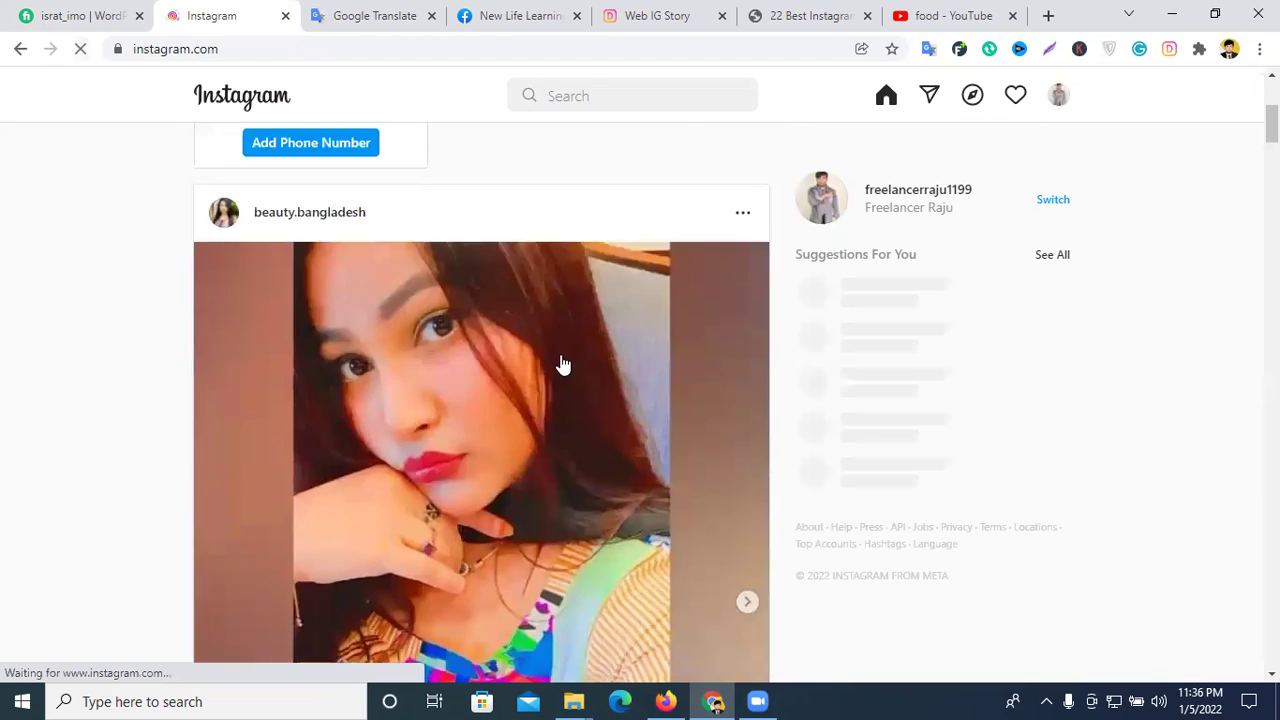
pyautogui.scroll(-20, 561, 362)
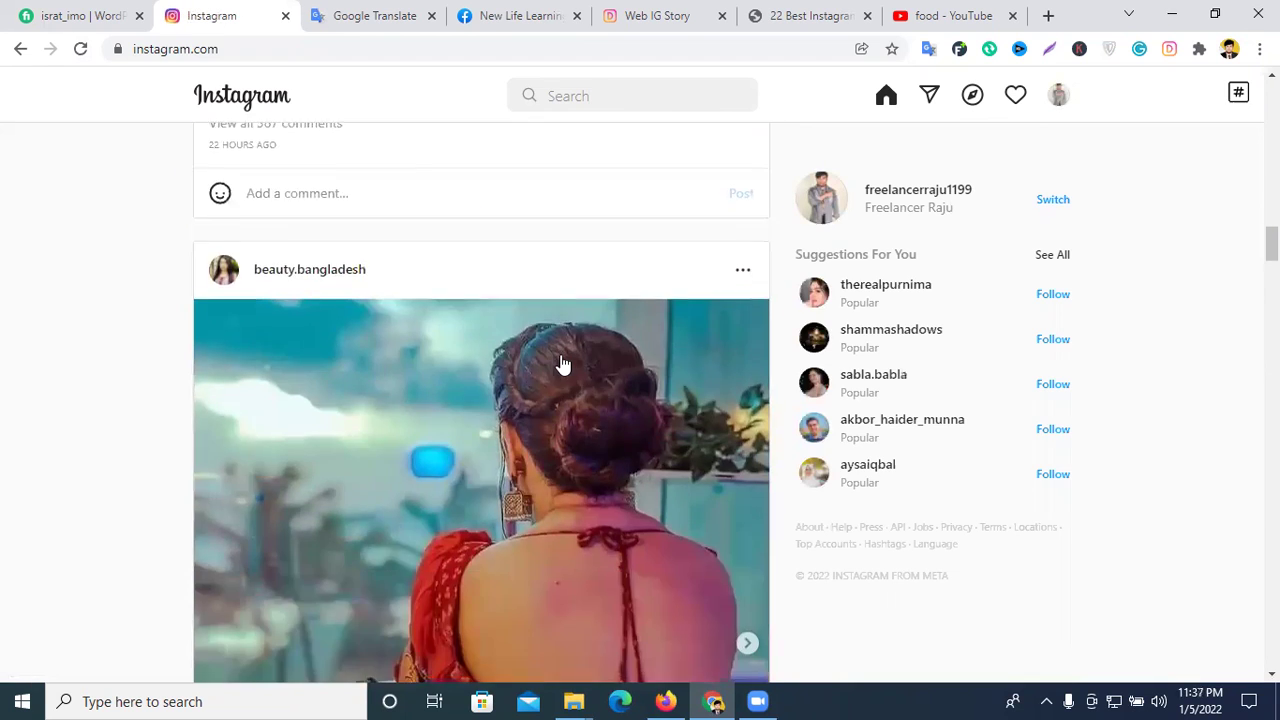
pyautogui.scroll(-20, 560, 362)
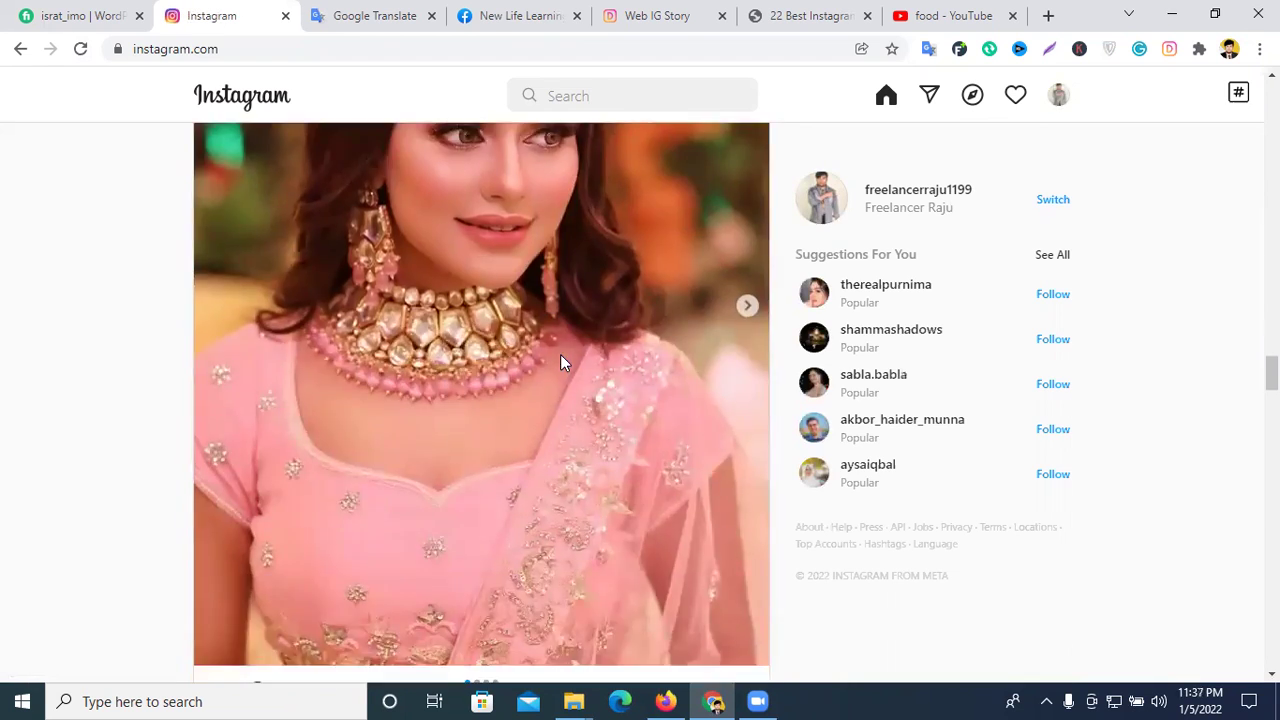
pyautogui.scroll(-20, 561, 360)
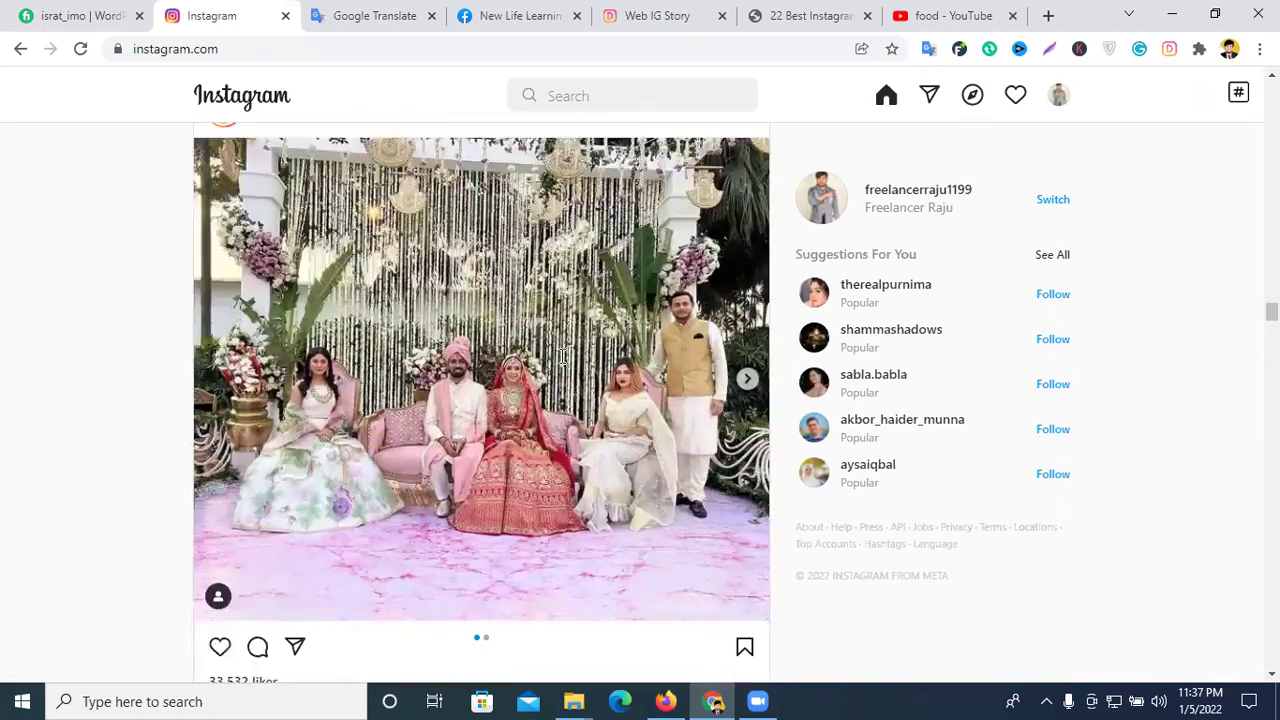
pyautogui.scroll(-20, 560, 364)
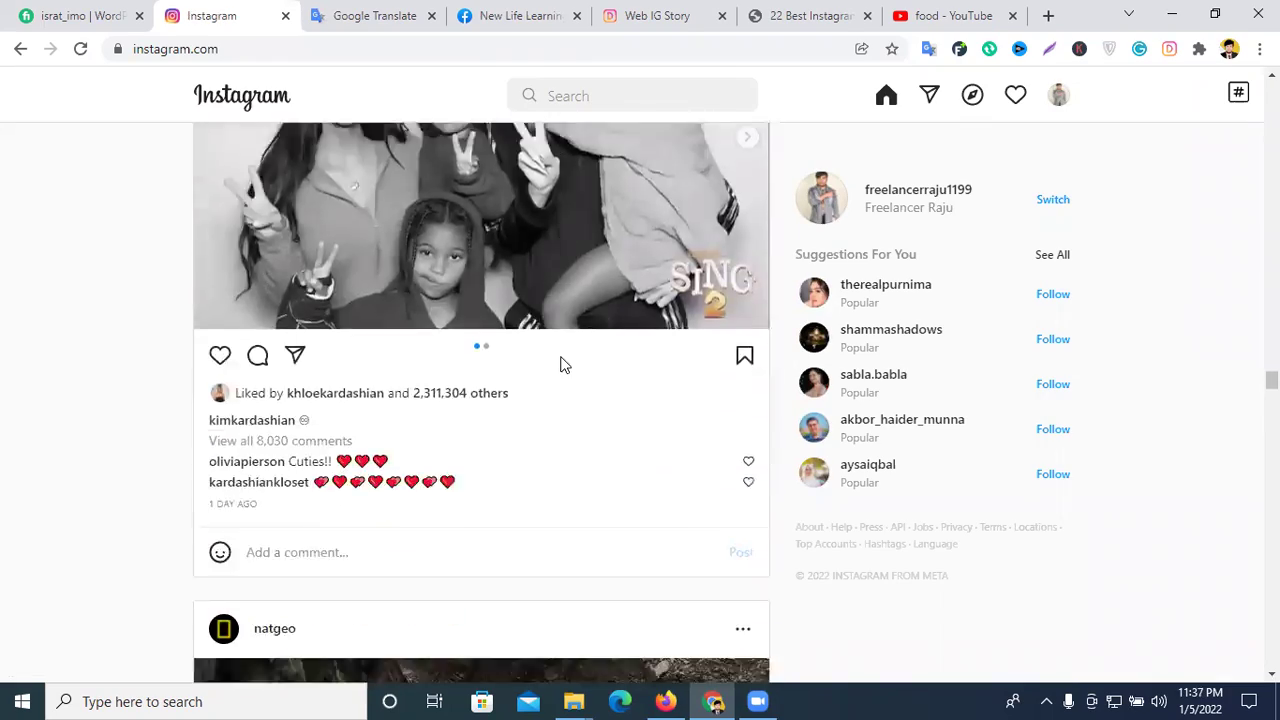
pyautogui.scroll(-15, 560, 364)
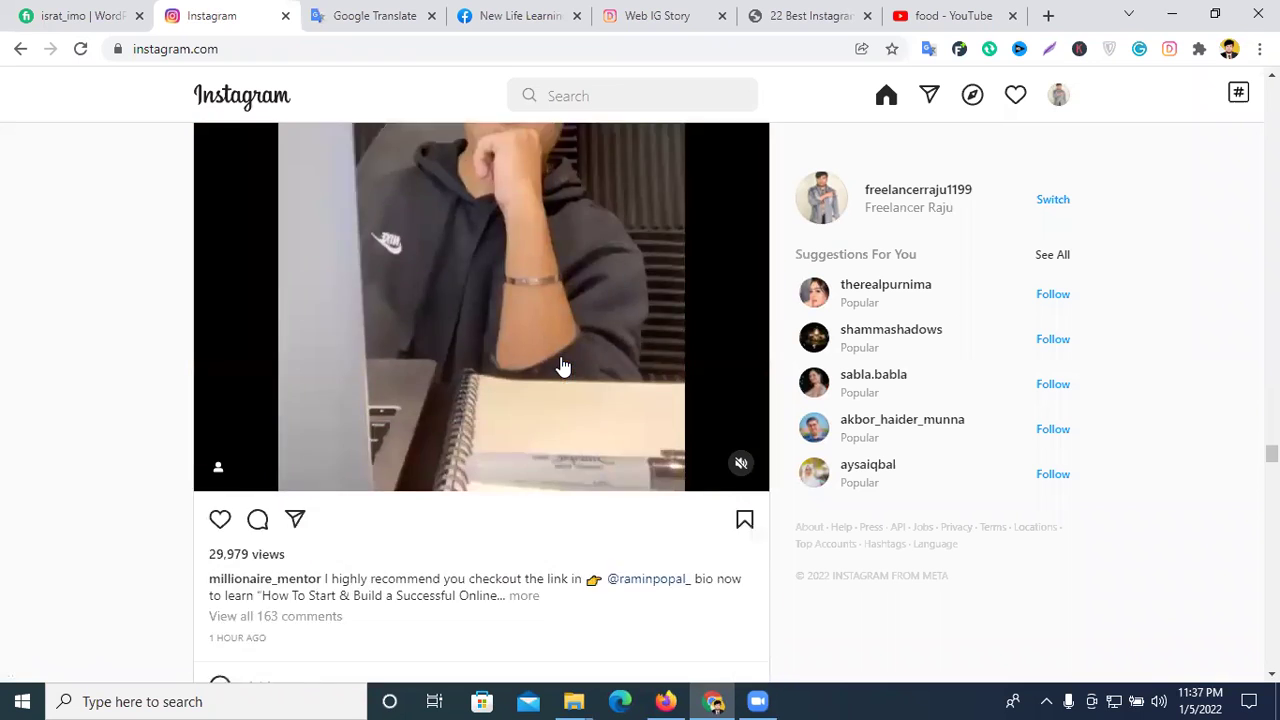
pyautogui.scroll(4, 560, 364)
pyautogui.scroll(-17, 560, 364)
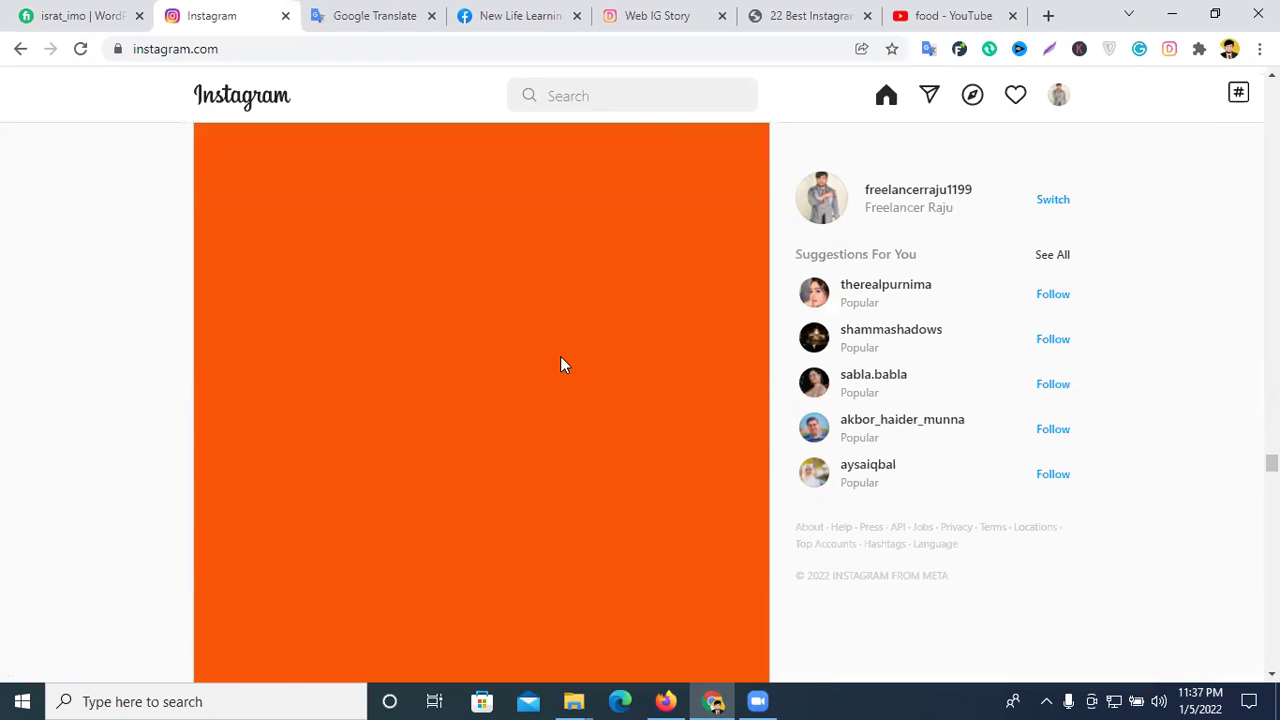
pyautogui.scroll(-20, 562, 366)
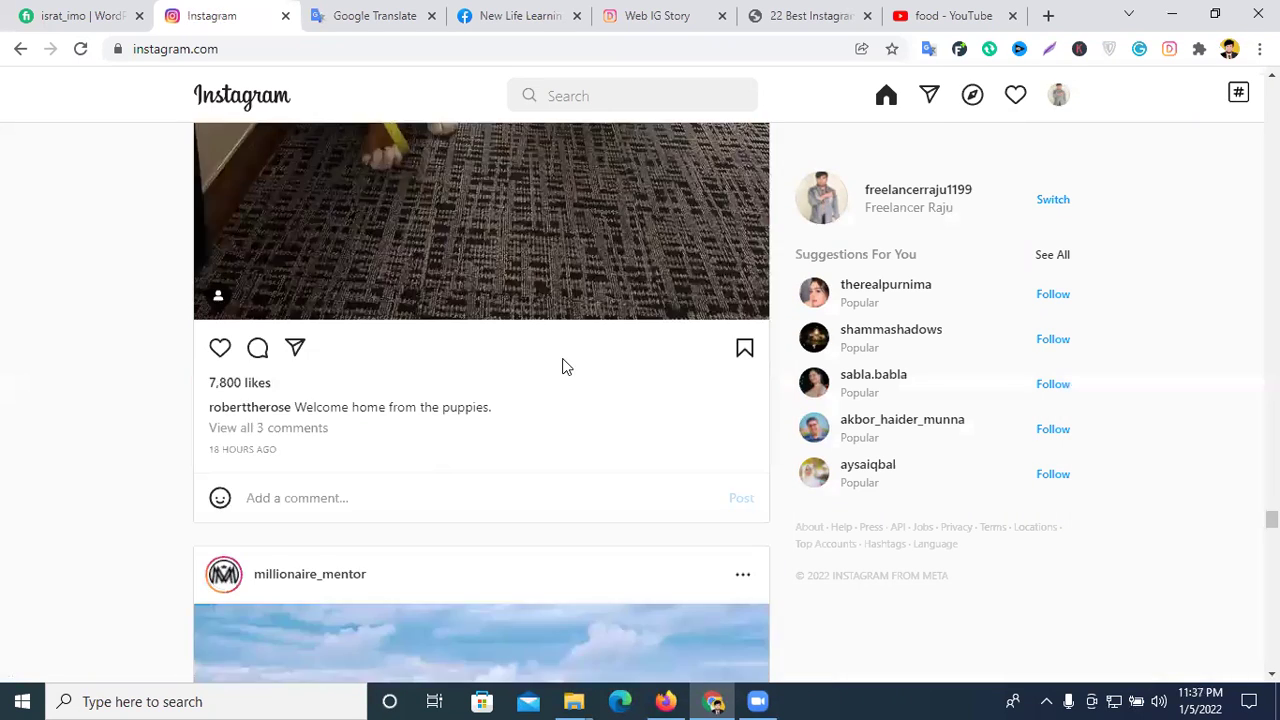
pyautogui.scroll(-14, 562, 366)
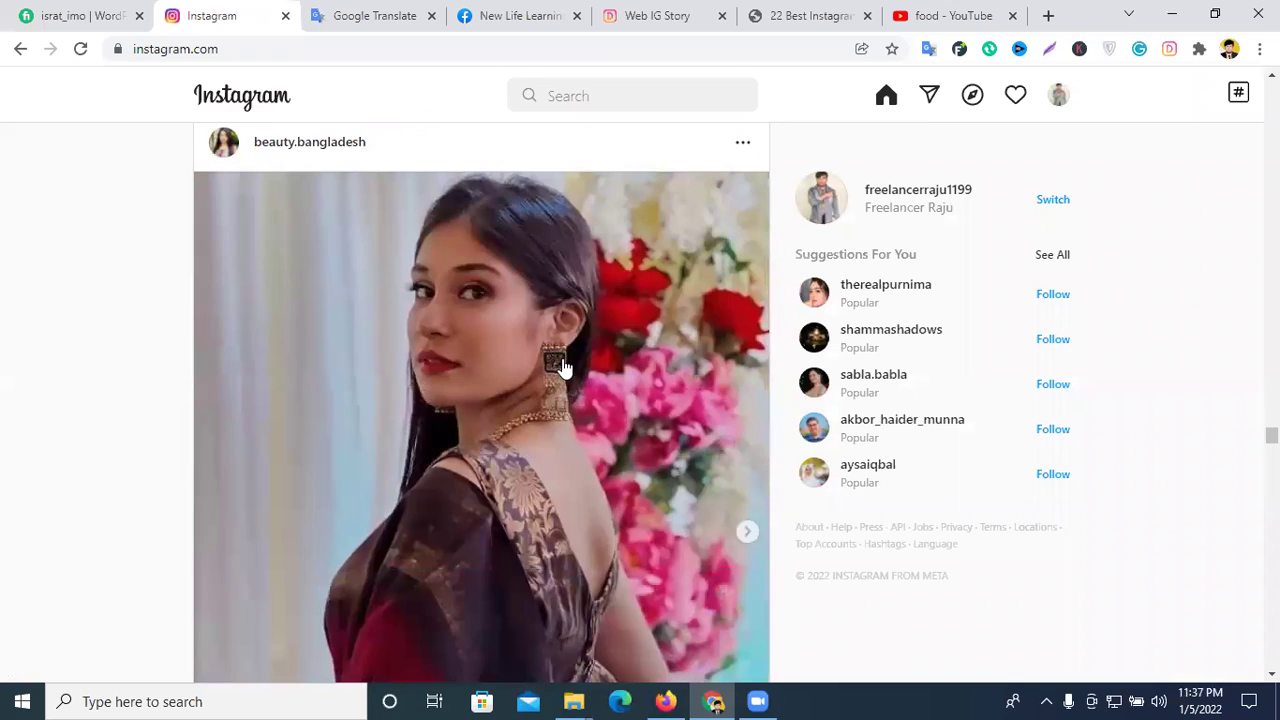
pyautogui.scroll(1, 1100, 331)
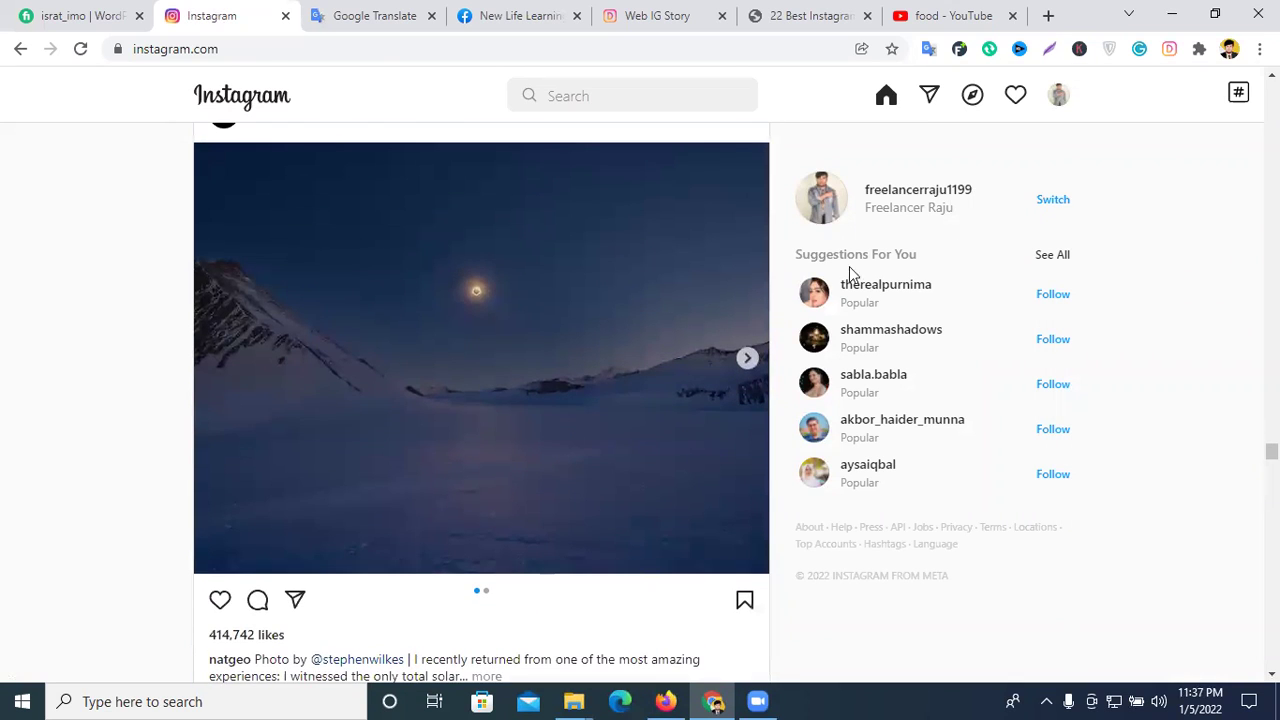
pyautogui.scroll(10, 452, 360)
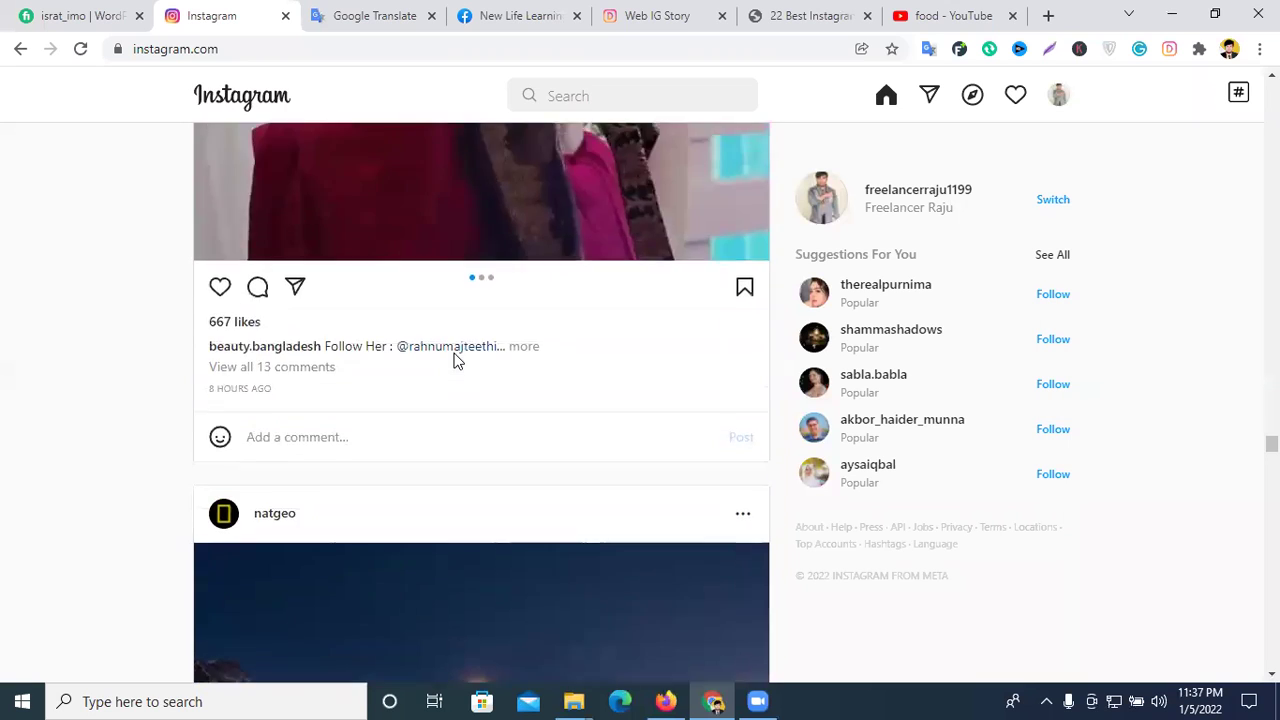
pyautogui.scroll(-3, 455, 363)
pyautogui.scroll(-20, 455, 362)
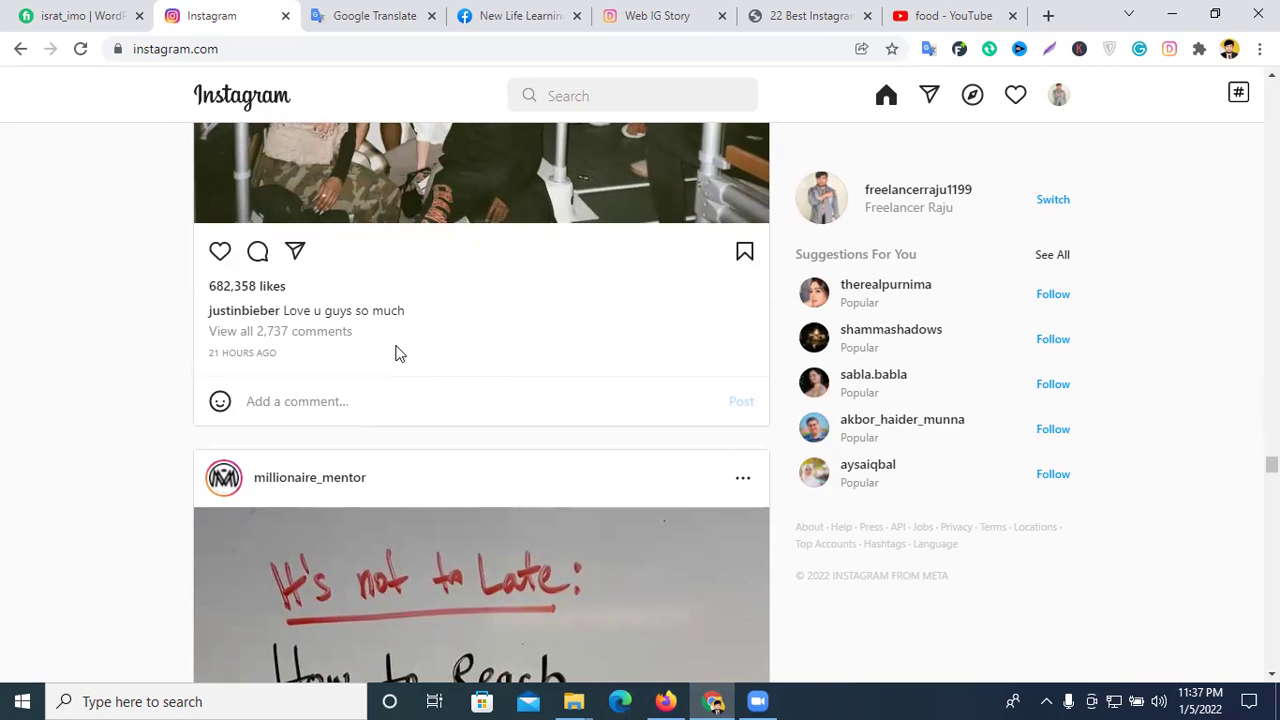
pyautogui.scroll(-4, 481, 309)
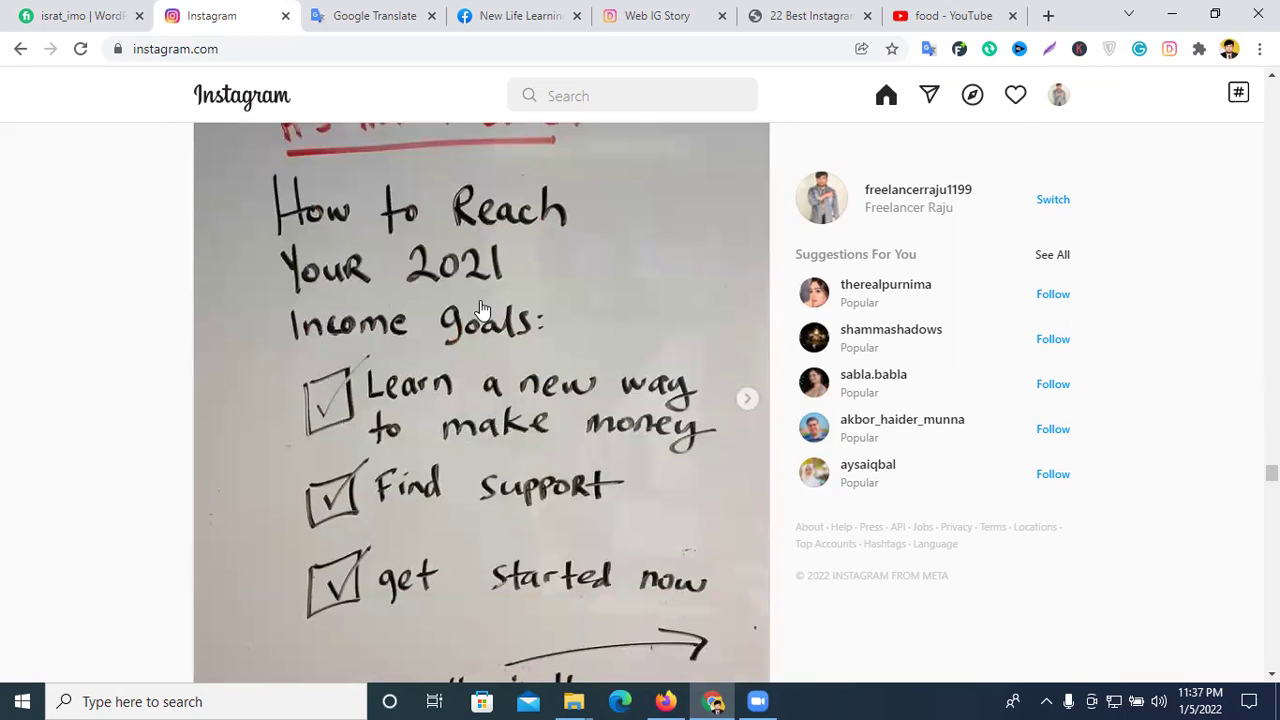
pyautogui.scroll(17, 545, 337)
pyautogui.scroll(10, 545, 337)
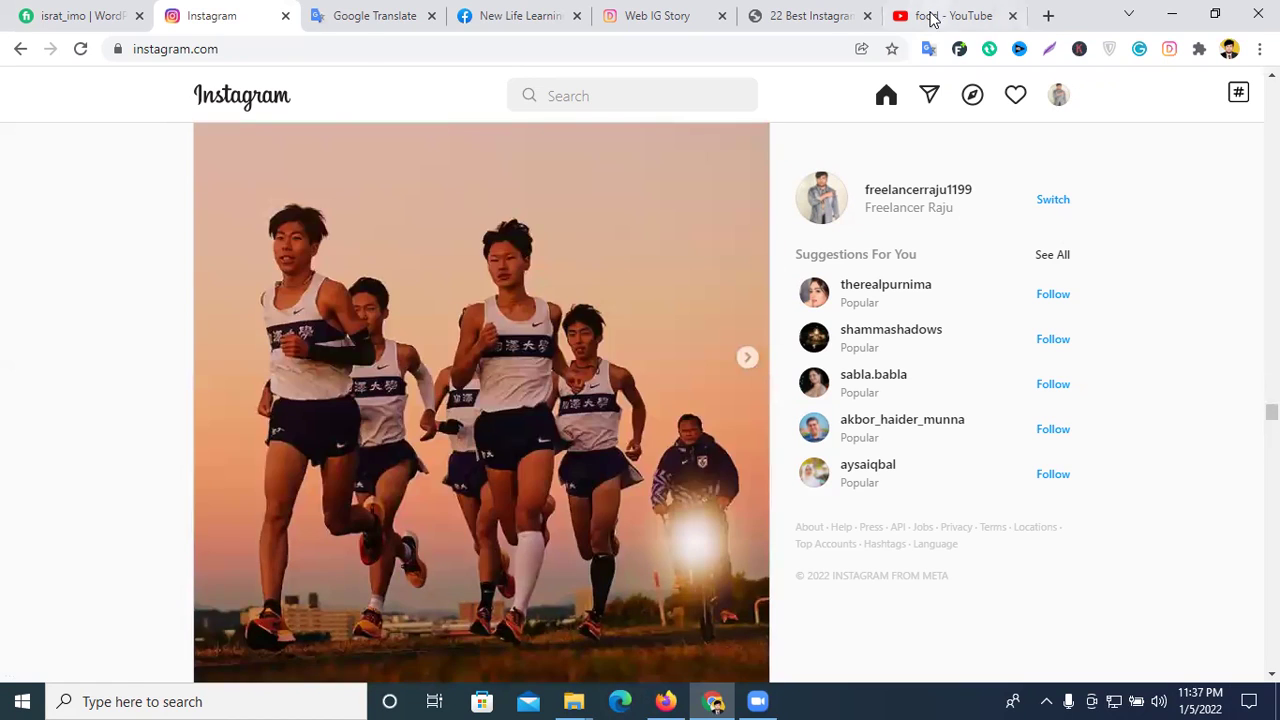
# - Replace the YouTube food search tab with a blank new tab
pyautogui.click(948, 15)
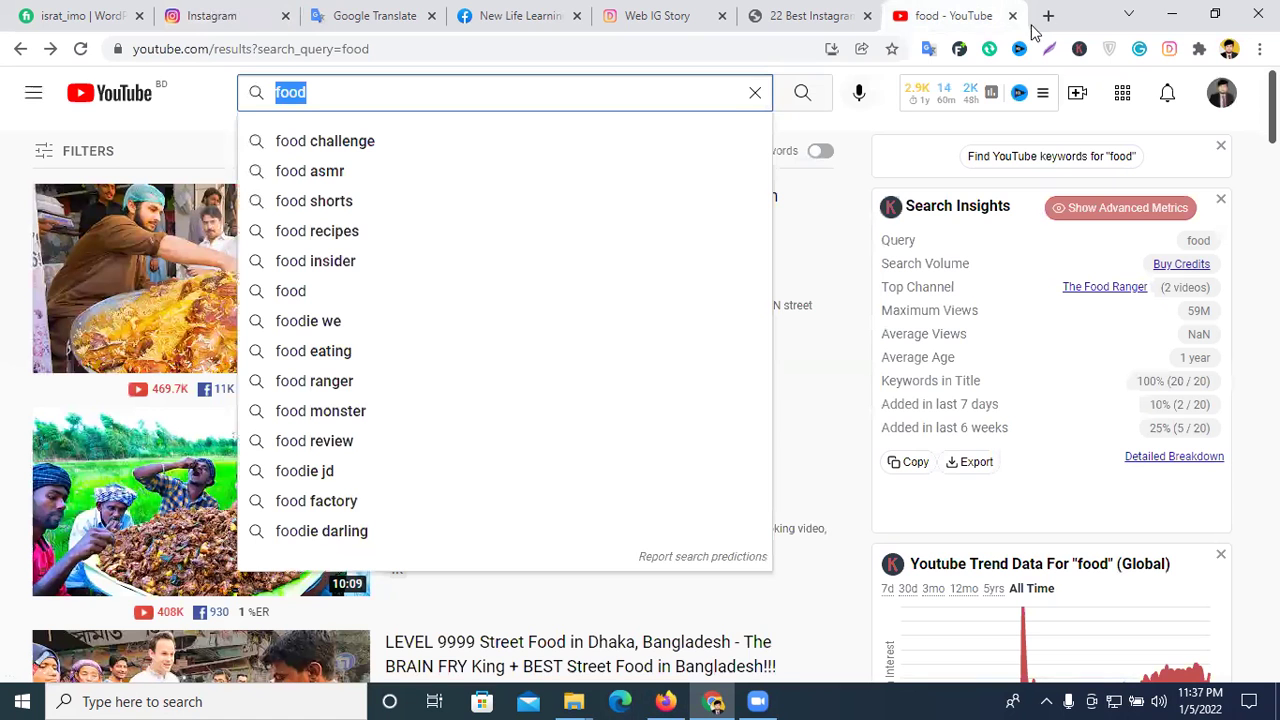
pyautogui.click(1012, 18)
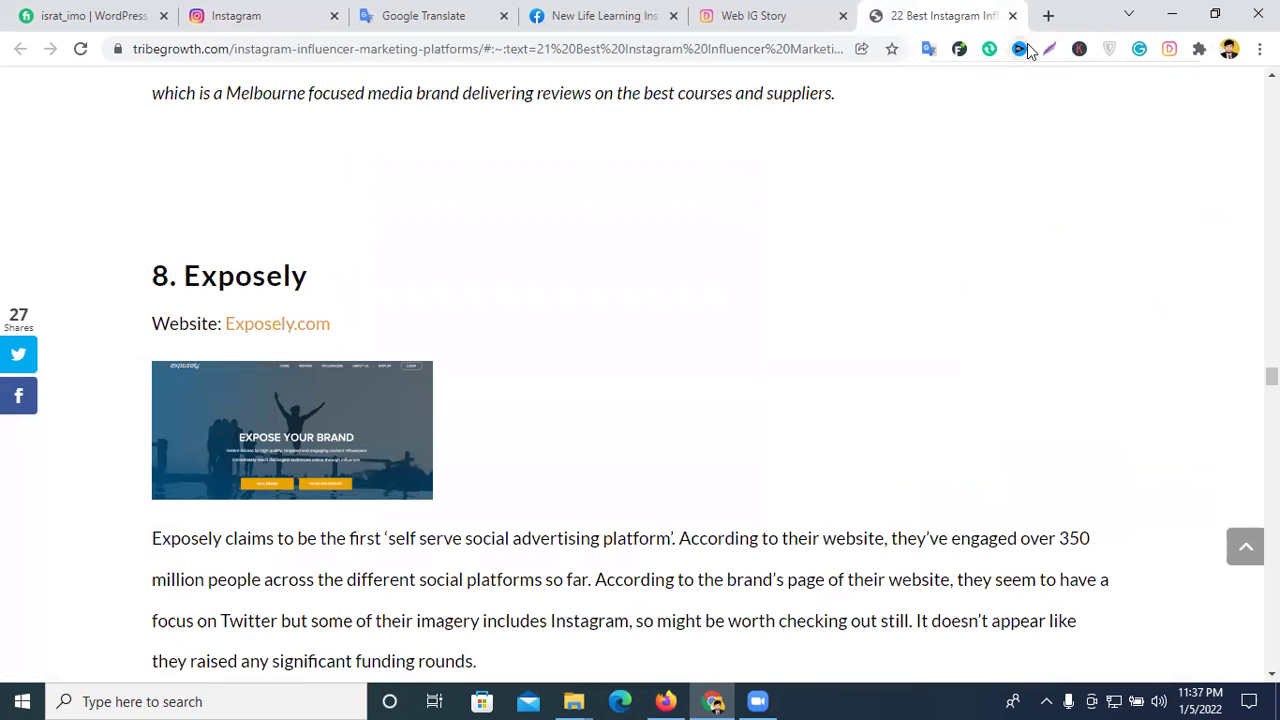
pyautogui.click(1050, 15)
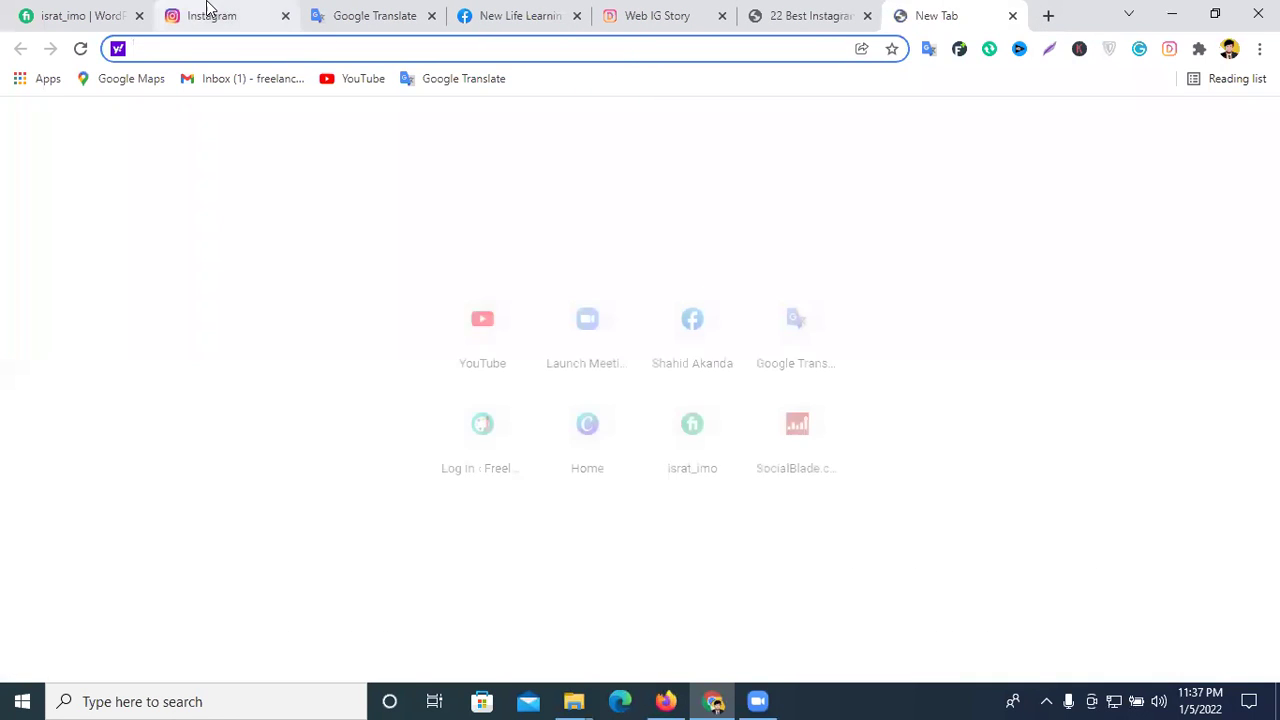
# - Search Instagram for dog_lover_usa and scroll through the matching accounts
pyautogui.click(209, 14)
pyautogui.click(588, 98)
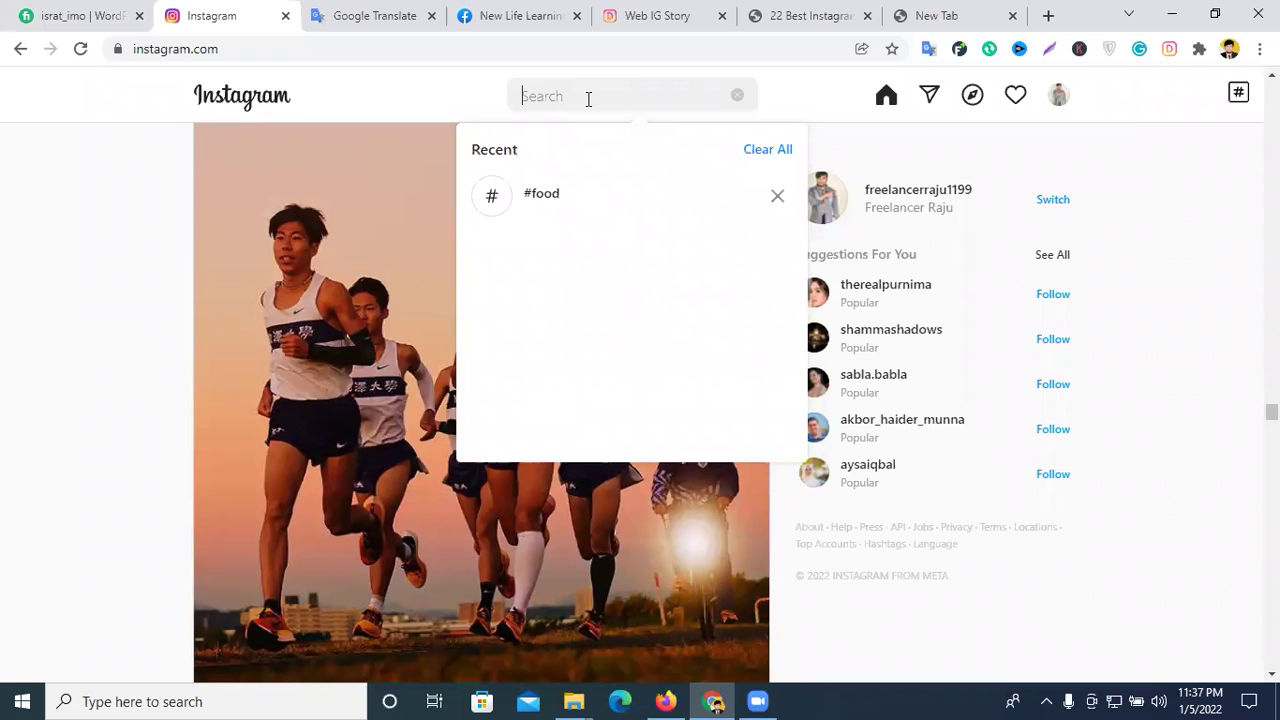
pyautogui.write('dog')
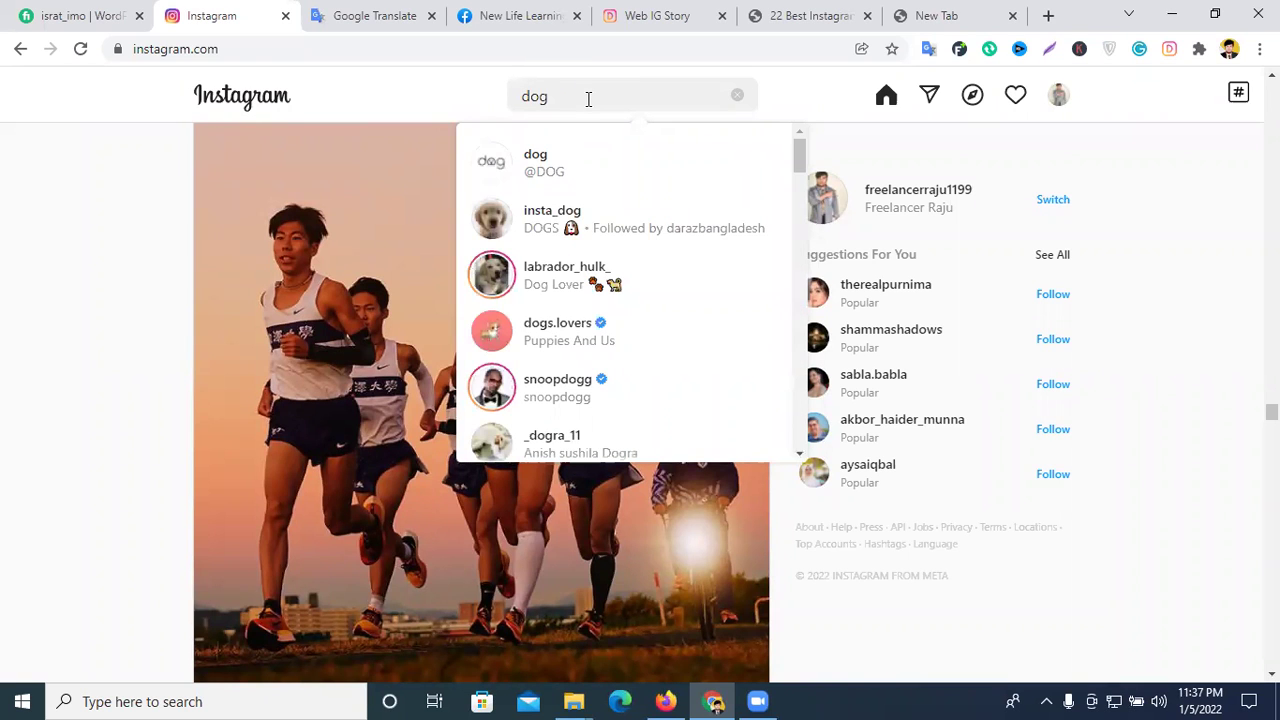
pyautogui.write('_lover')
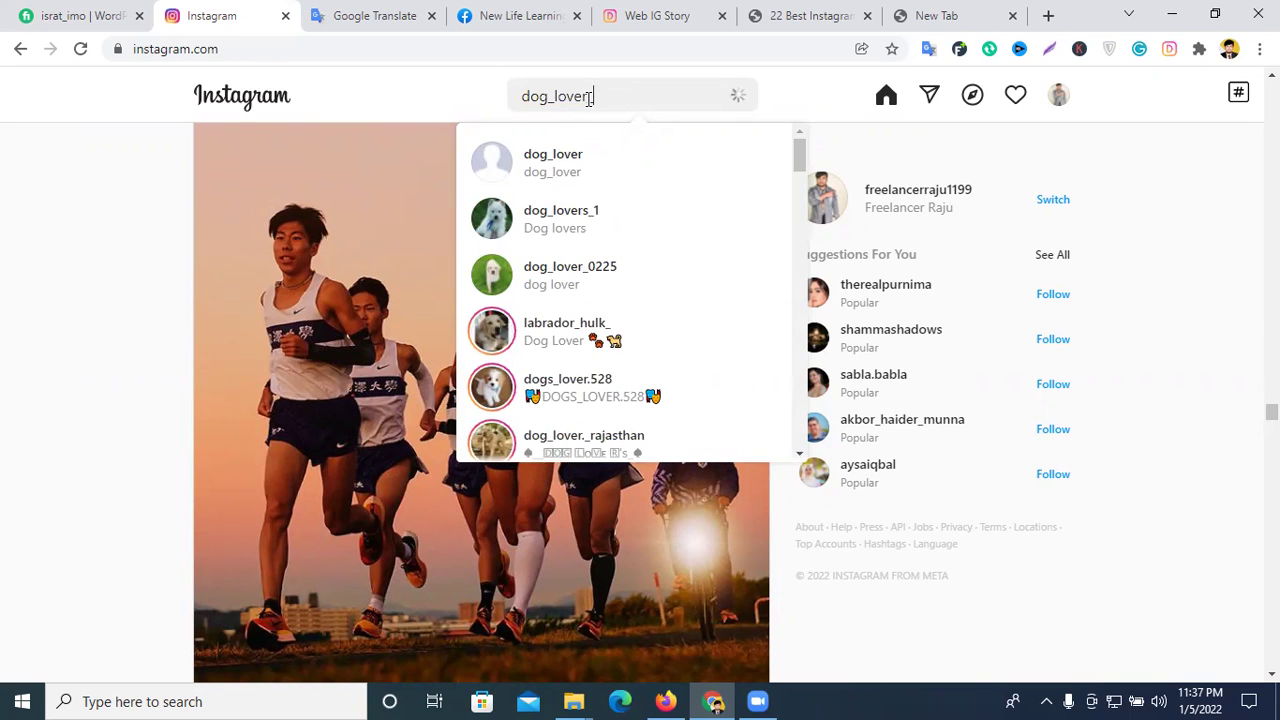
pyautogui.write(' usa')
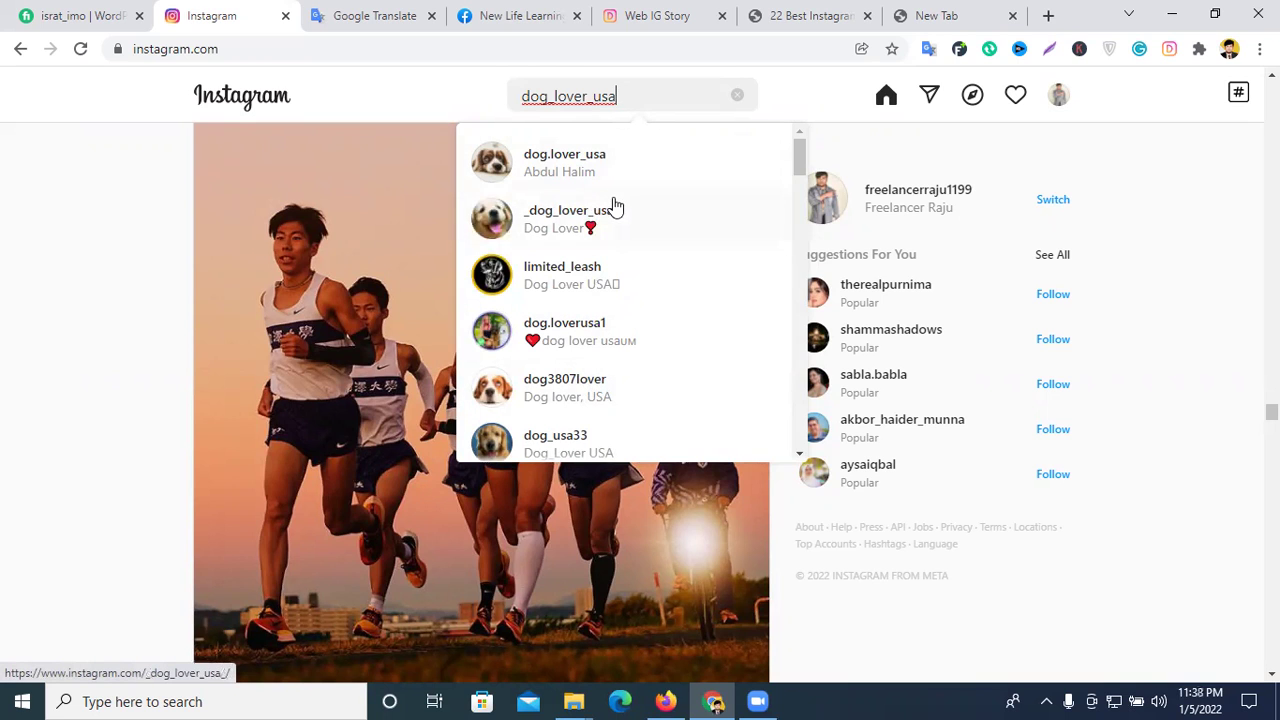
pyautogui.scroll(-5, 615, 200)
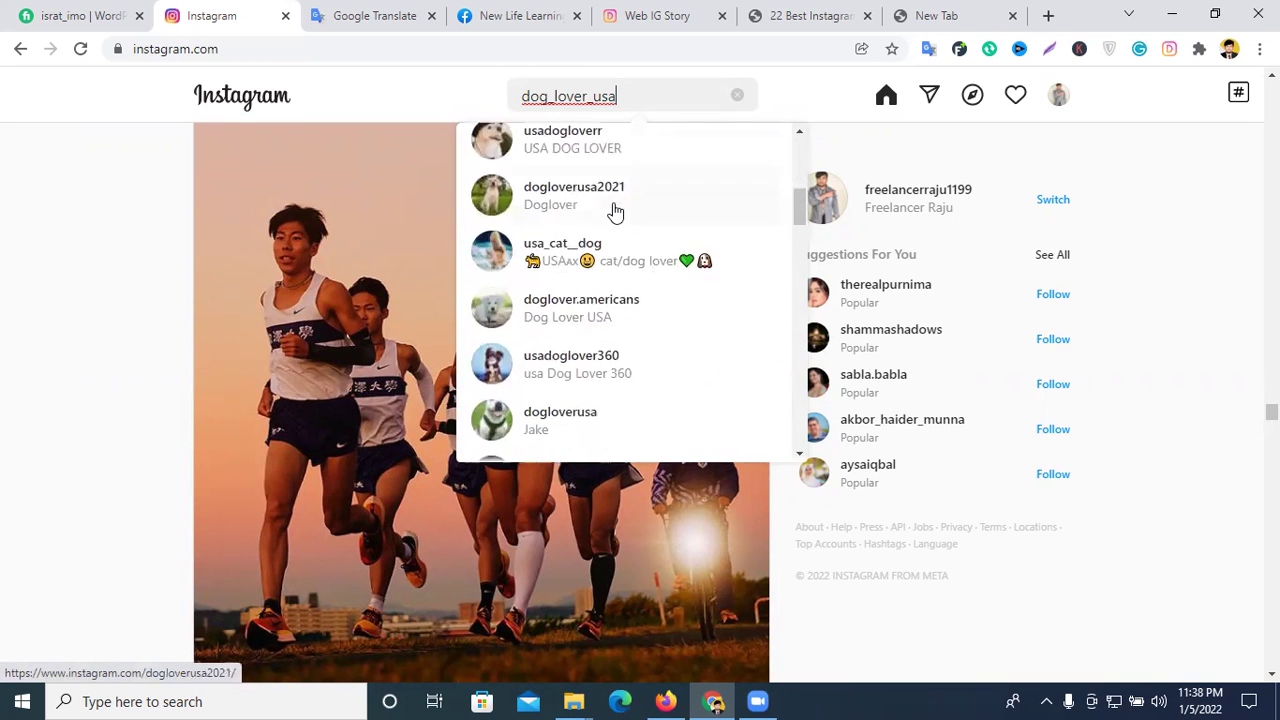
pyautogui.scroll(-4, 615, 211)
pyautogui.scroll(-6, 615, 211)
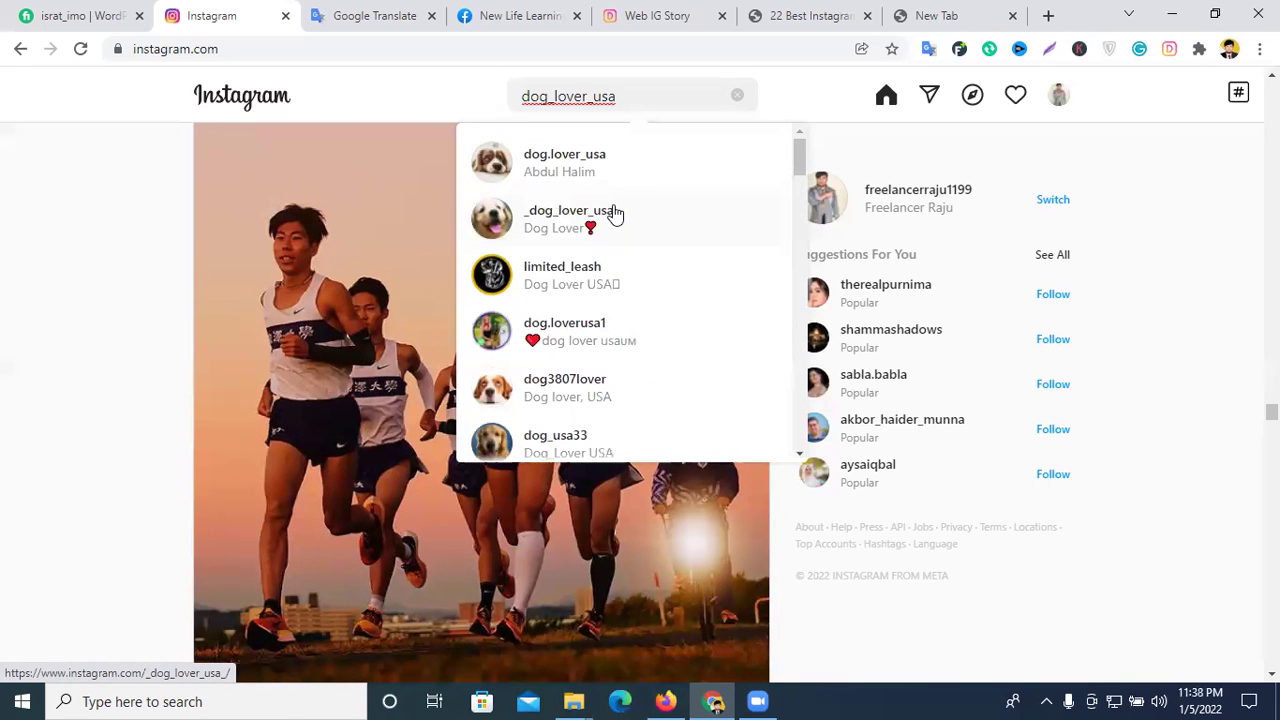
# - Delete the dog_lover_usa query from the Instagram search box
pyautogui.doubleClick(650, 94)
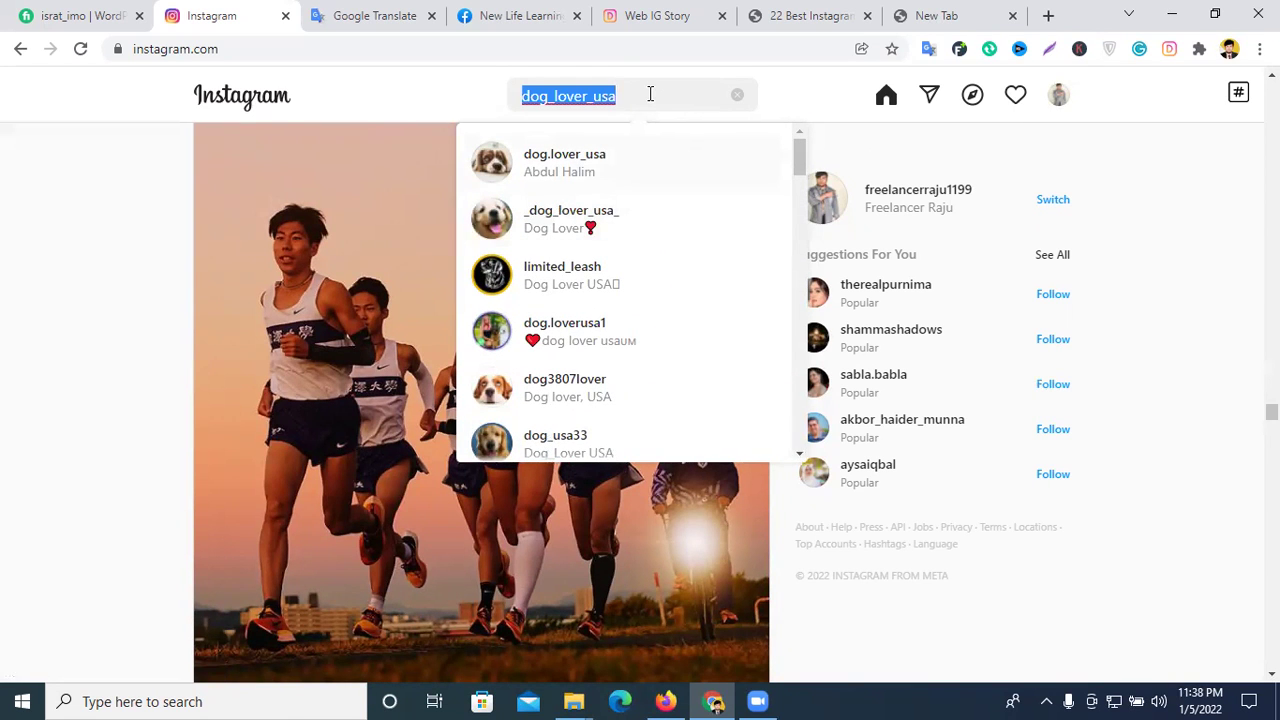
pyautogui.press('BackSpace')
pyautogui.click(662, 14)
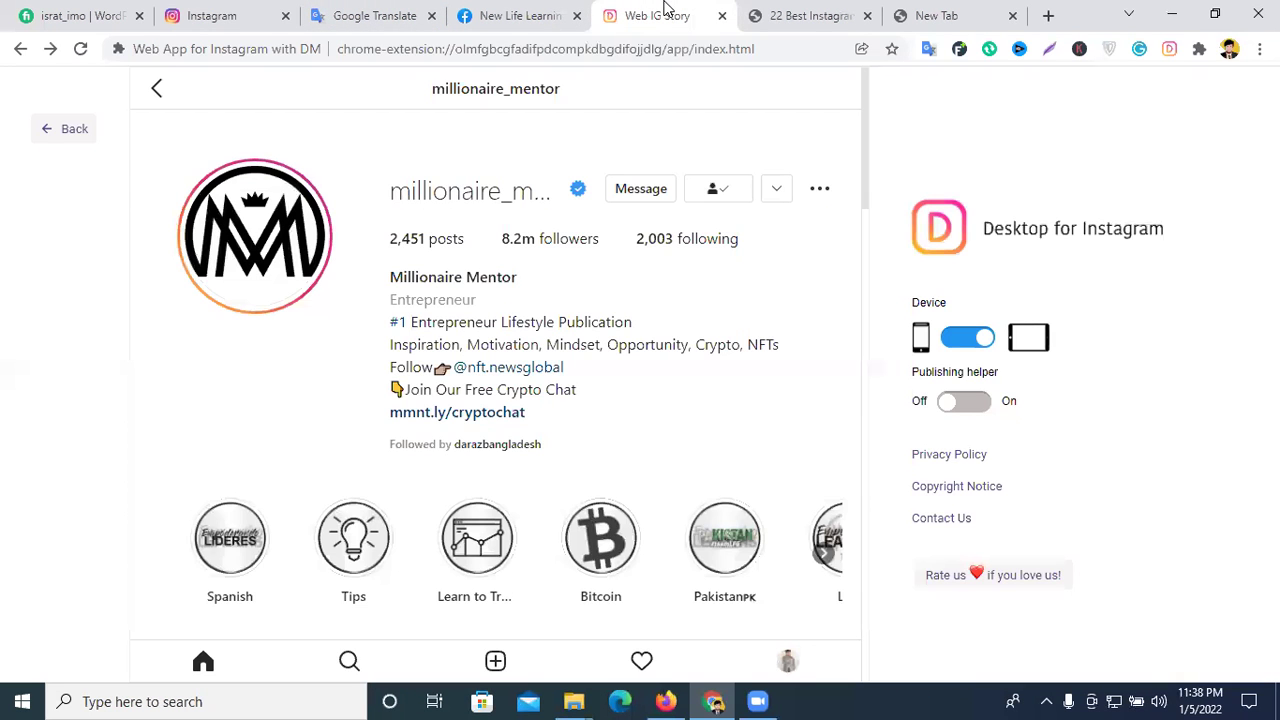
pyautogui.click(210, 15)
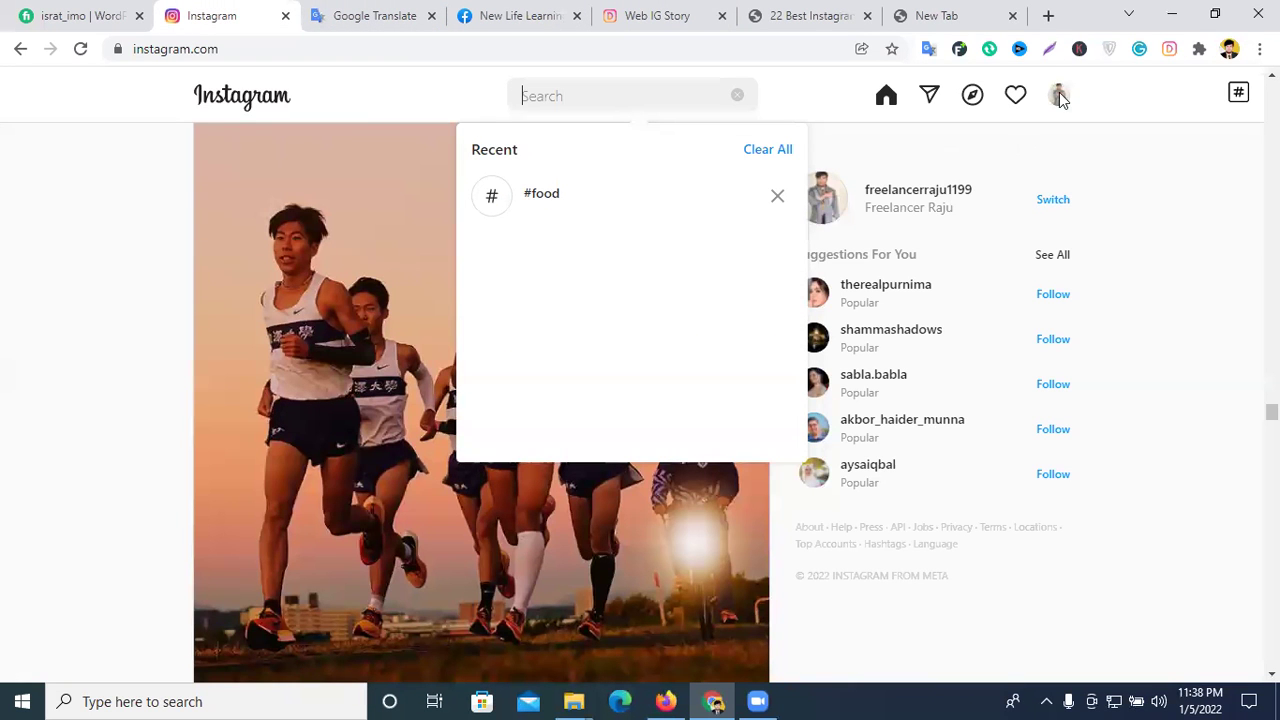
# - Search for amazon in the blank tab and open the Amazon homepage
pyautogui.click(960, 12)
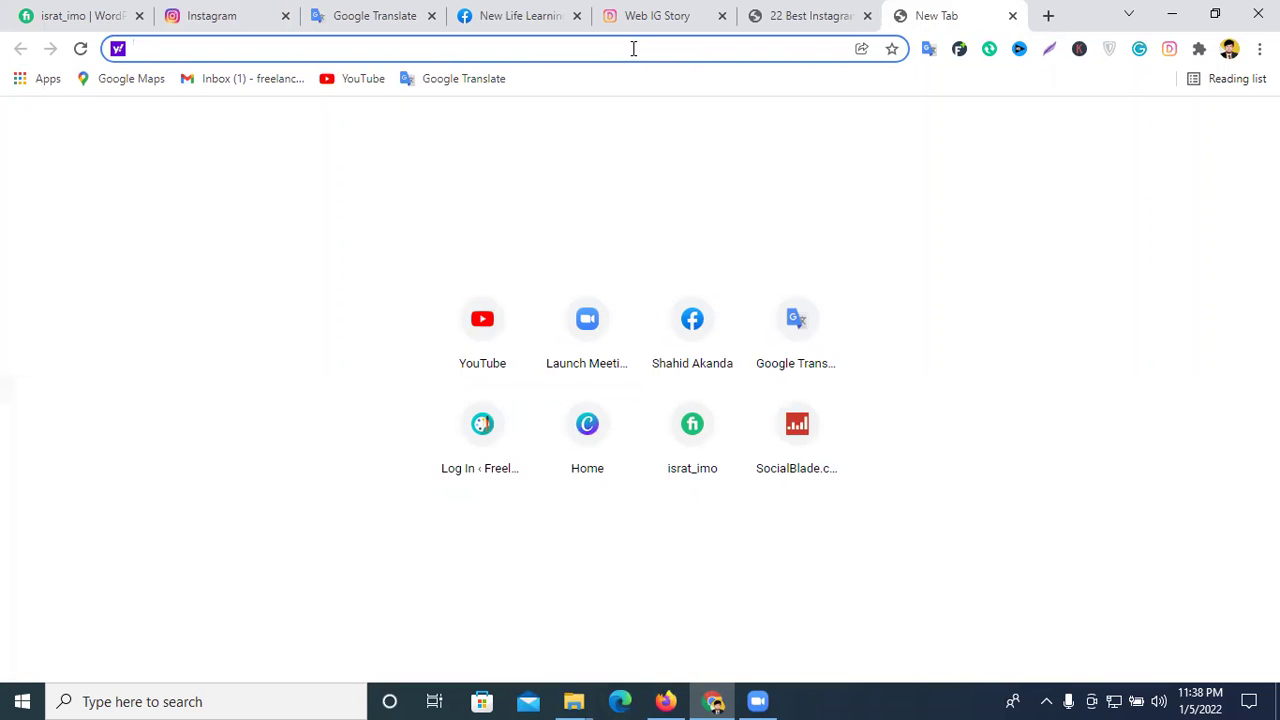
pyautogui.write('amazom')
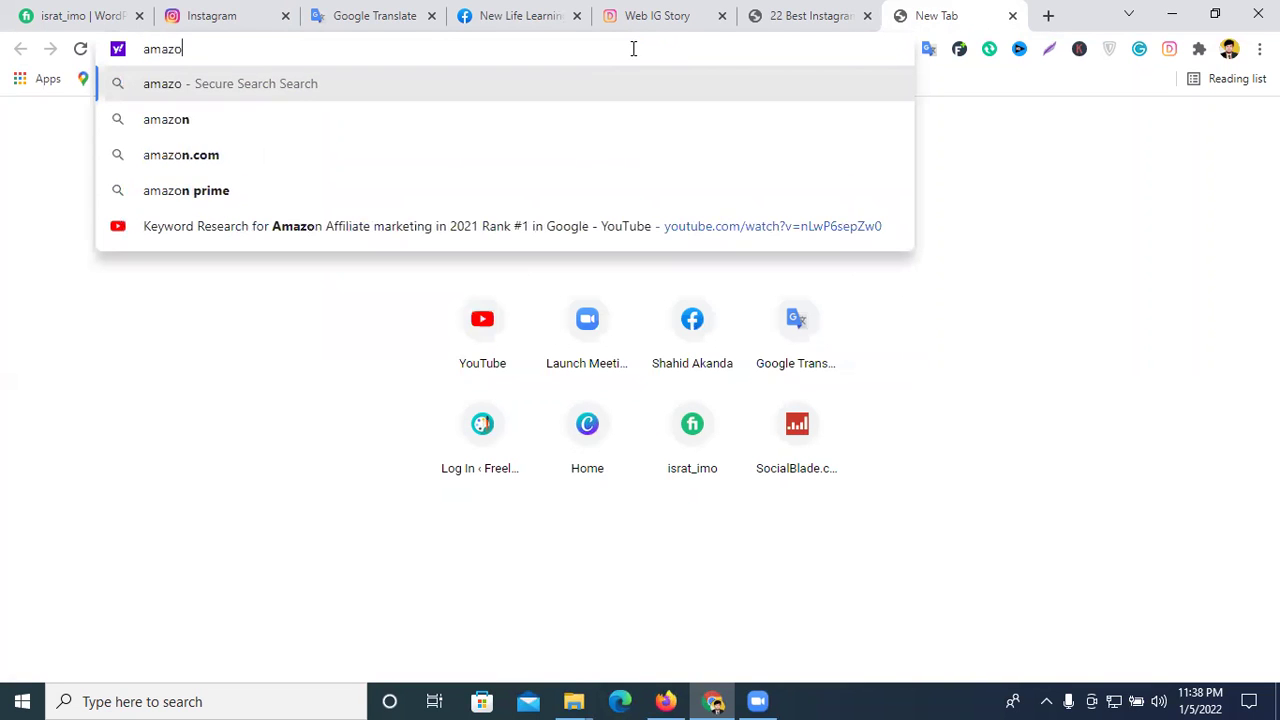
pyautogui.press('BackSpace')
pyautogui.write('n')
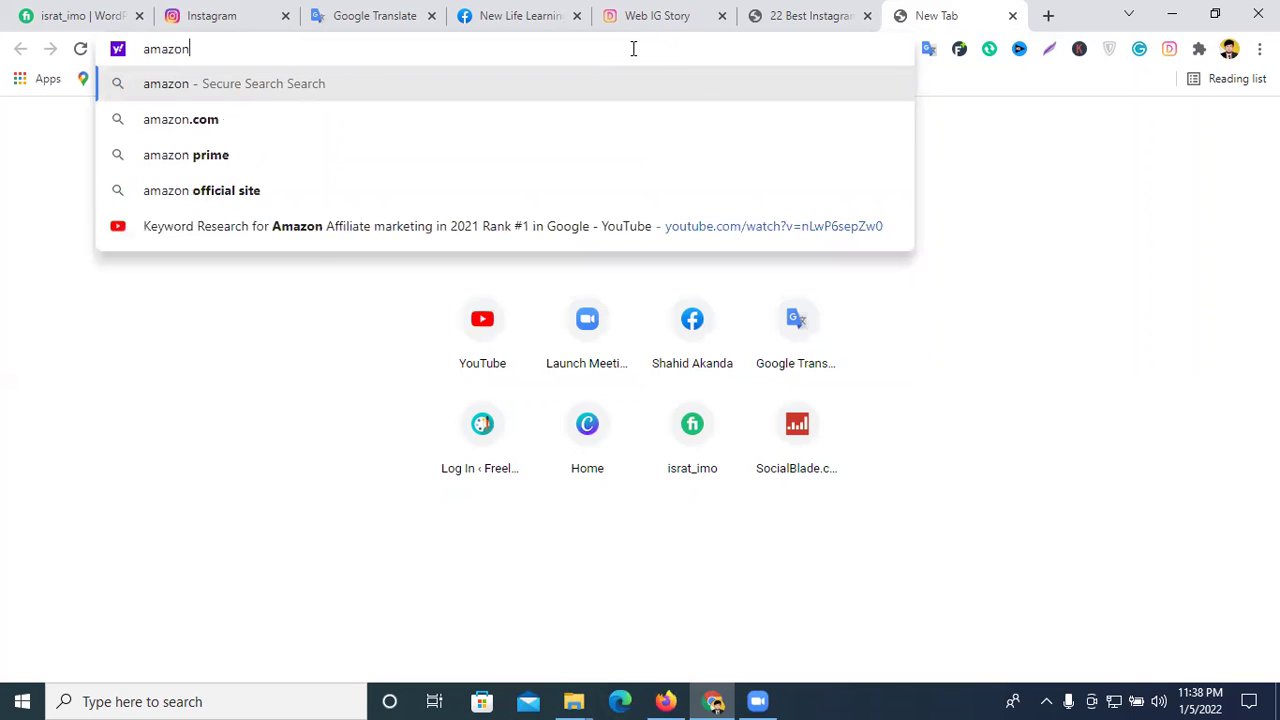
pyautogui.press('Return')
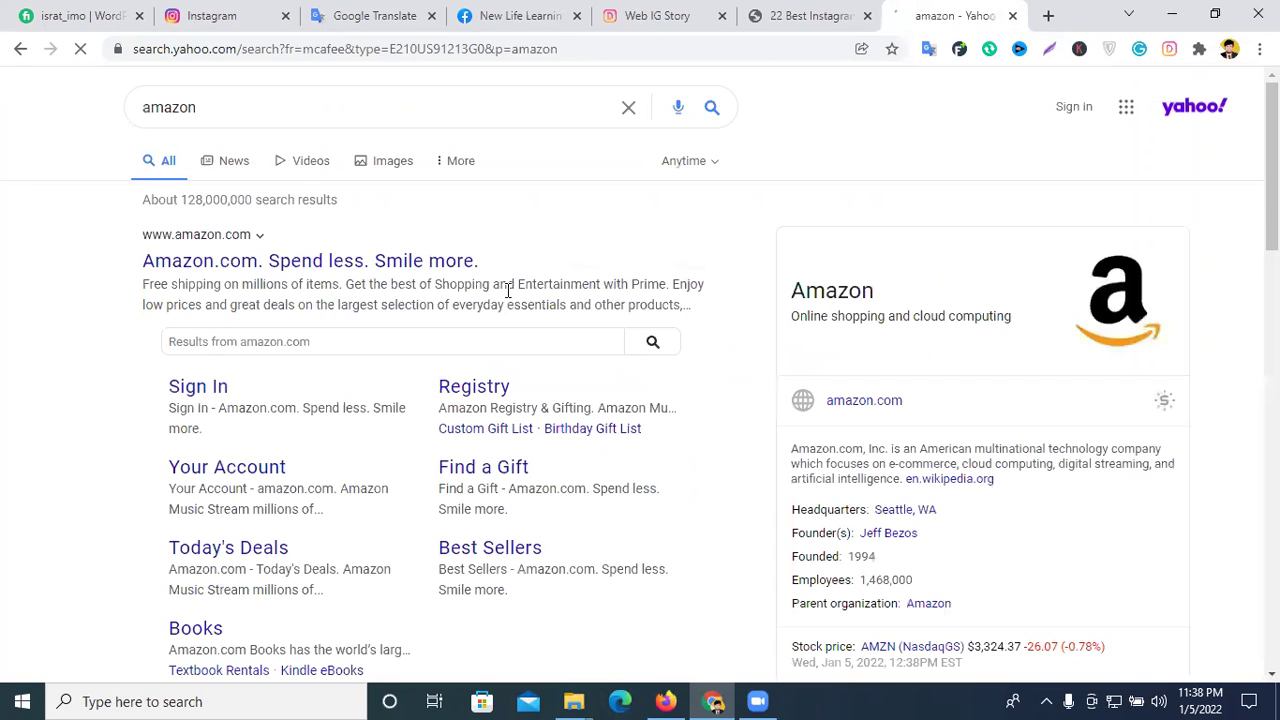
pyautogui.click(302, 275)
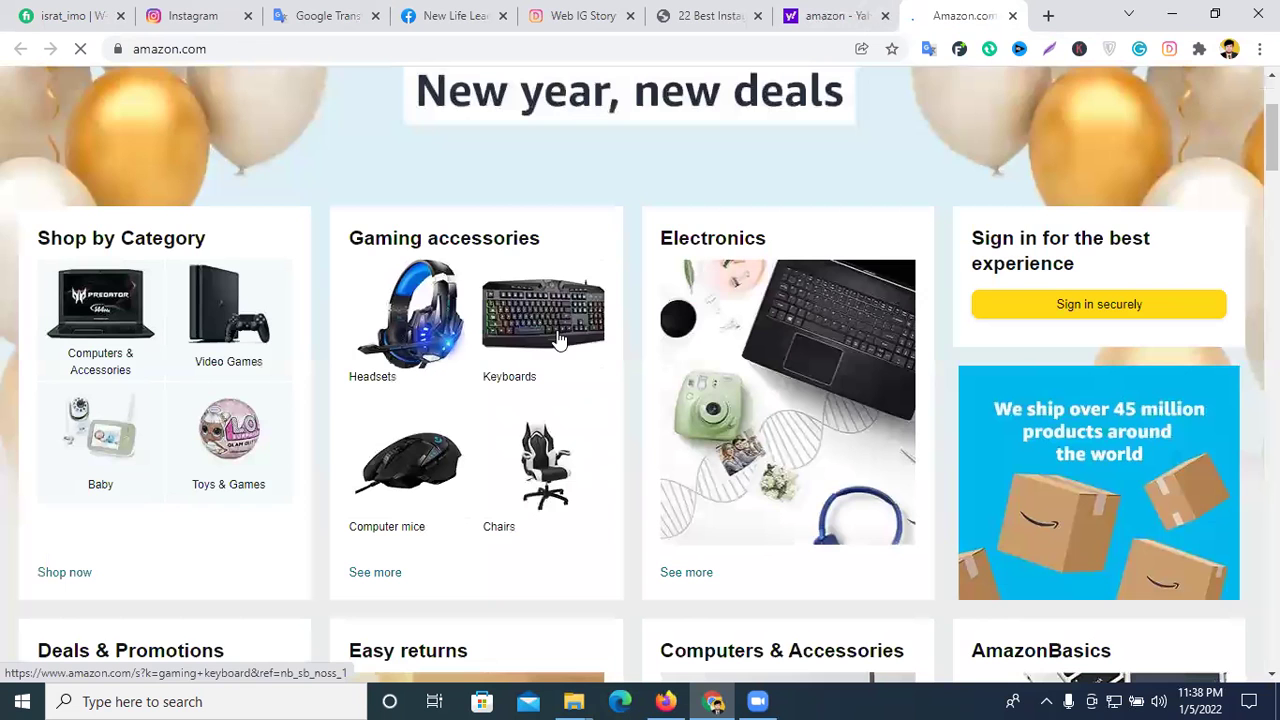
# - Browse Electronics and open the Oculus Quest 2 128 GB product page
pyautogui.scroll(-5, 499, 392)
pyautogui.scroll(-9, 488, 408)
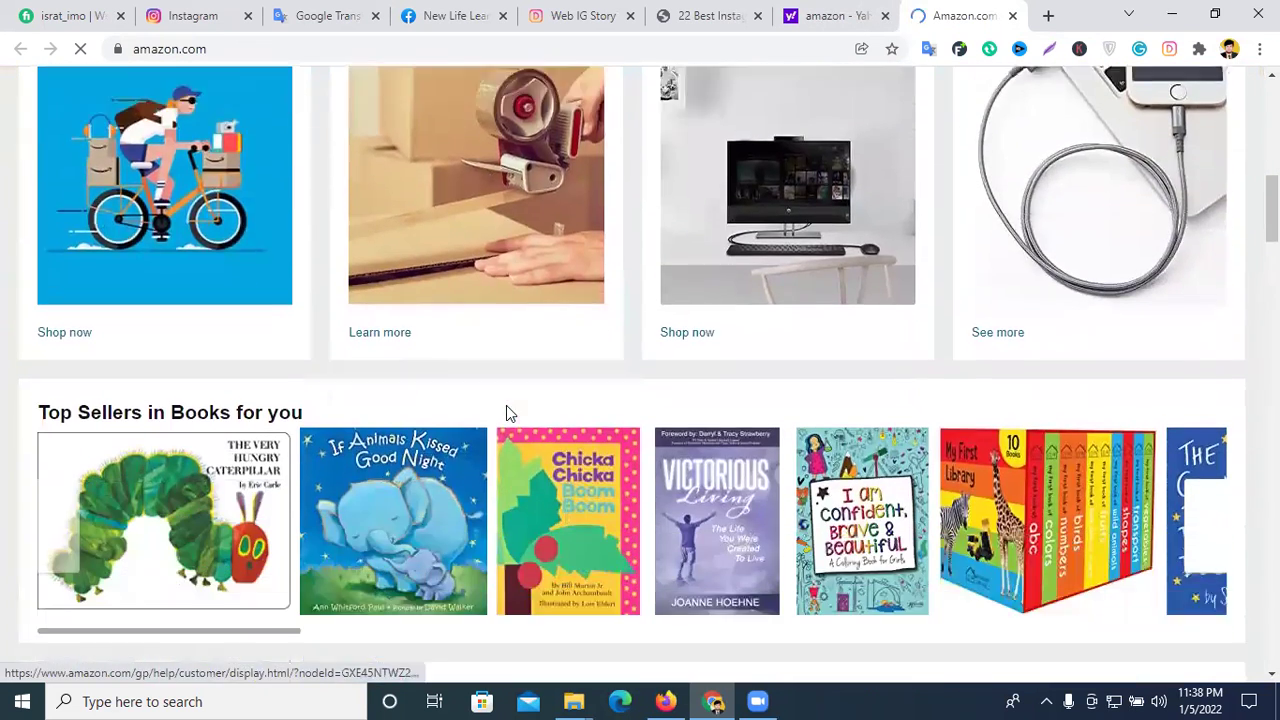
pyautogui.scroll(-3, 941, 322)
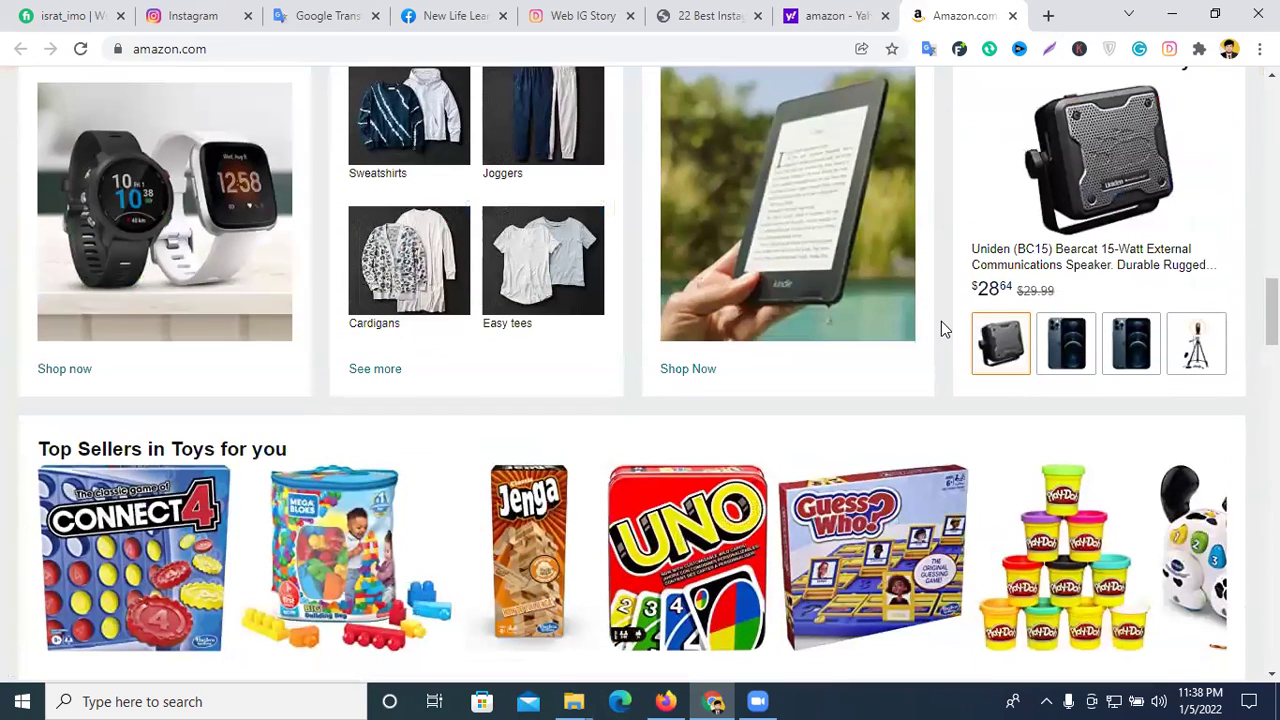
pyautogui.scroll(15, 866, 331)
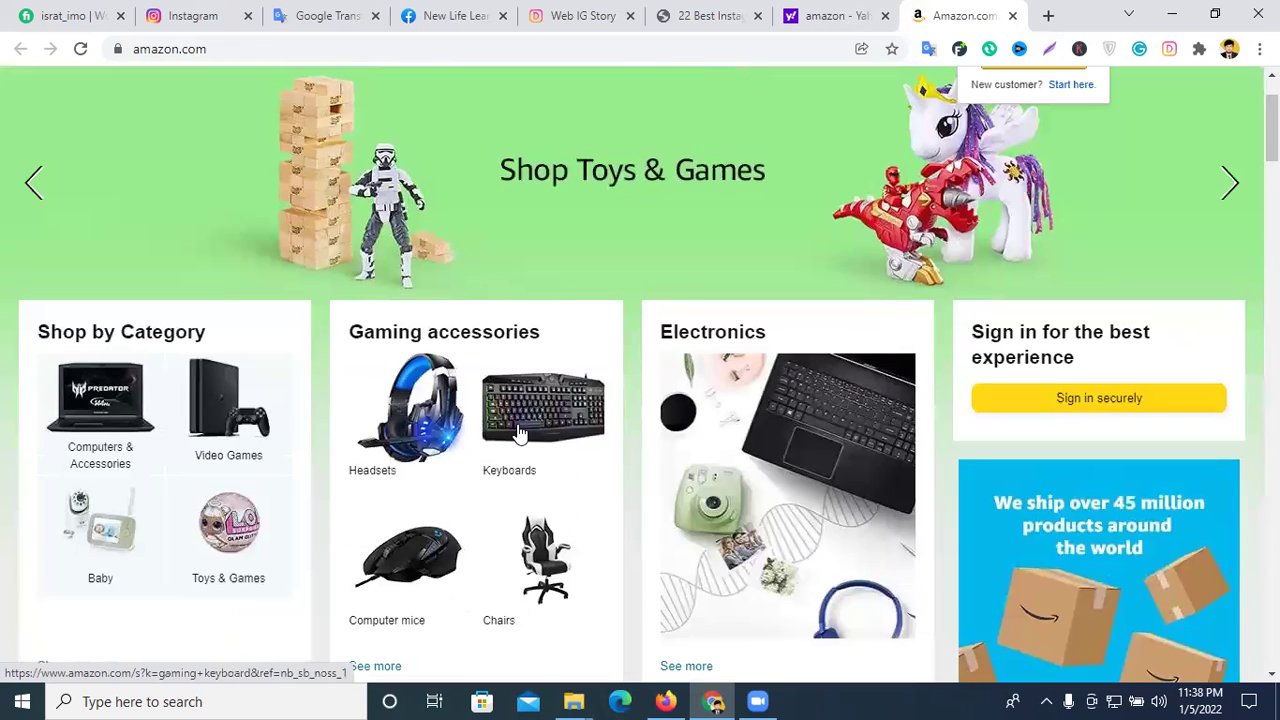
pyautogui.click(740, 428)
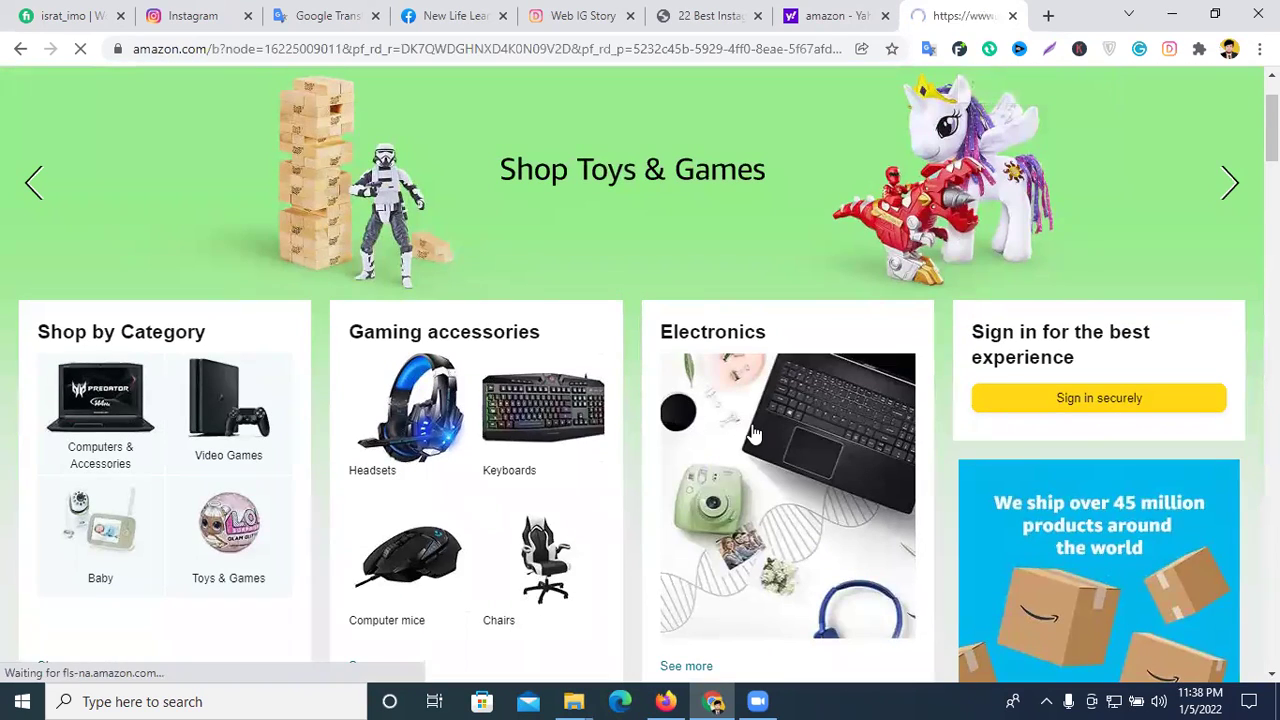
pyautogui.scroll(-2, 760, 433)
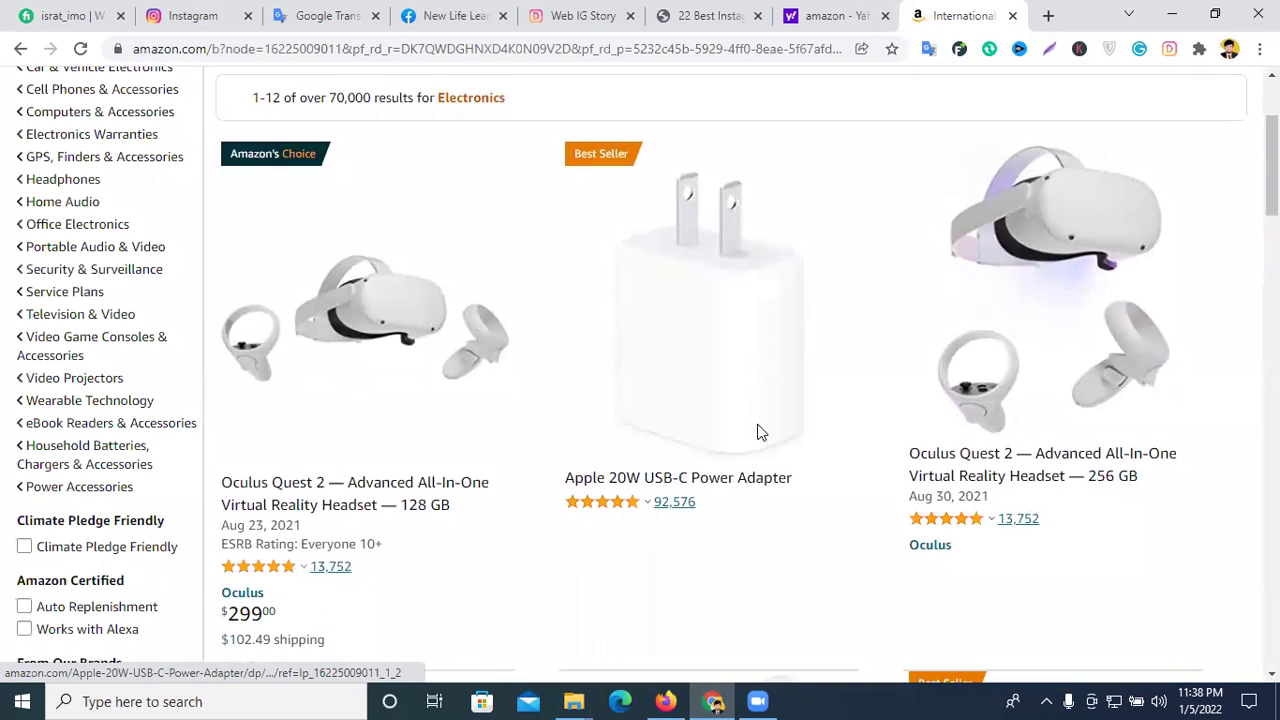
pyautogui.click(418, 330)
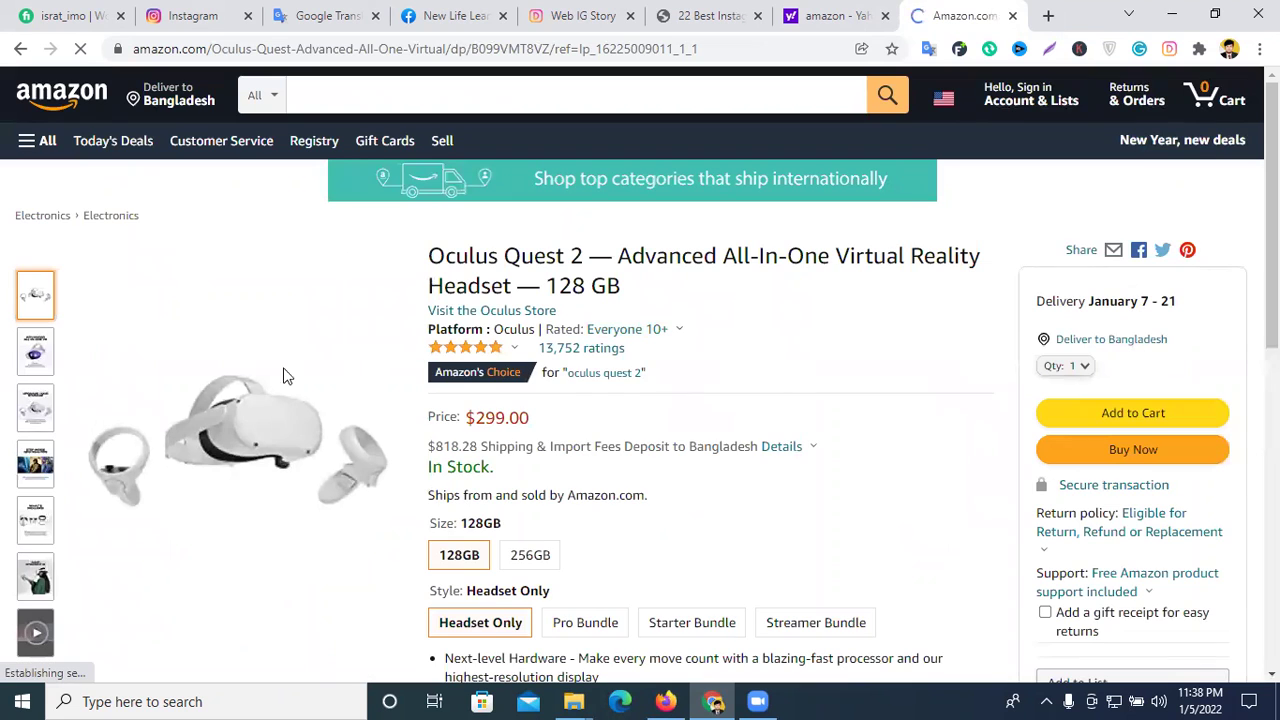
# - Select the product page's full web address
pyautogui.moveTo(150, 48); pyautogui.dragTo(702, 55)
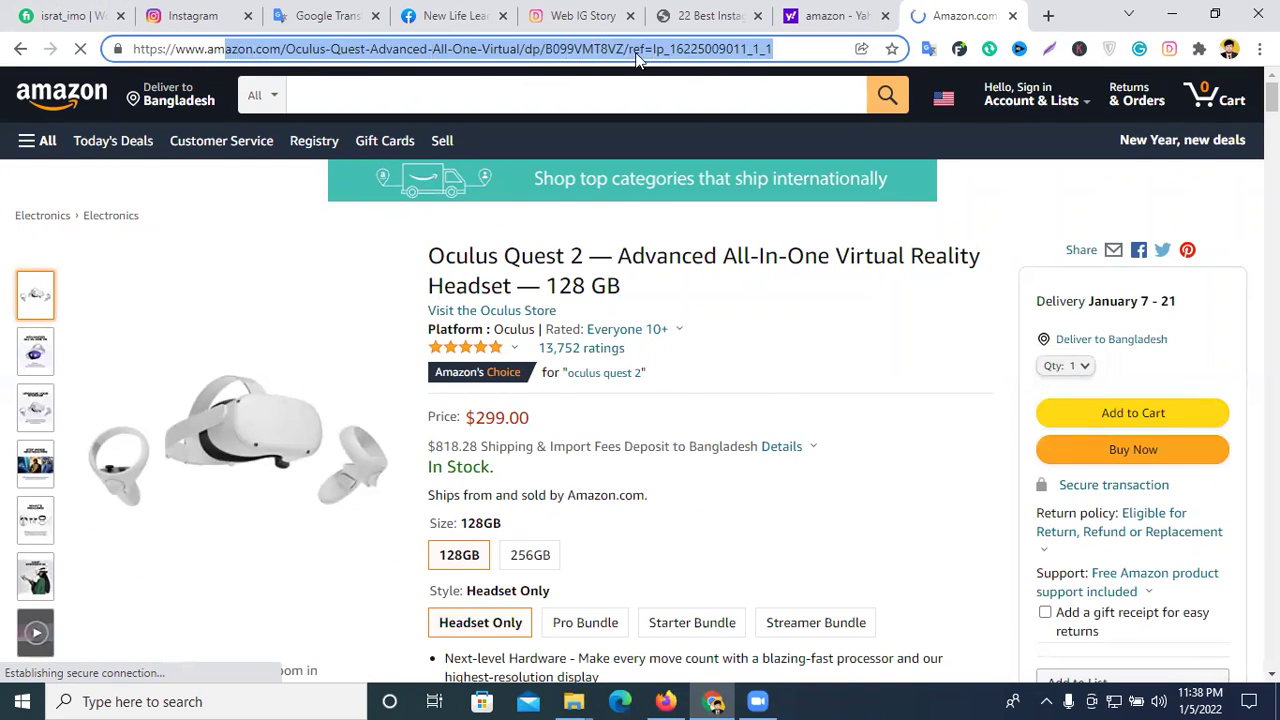
pyautogui.click(296, 50)
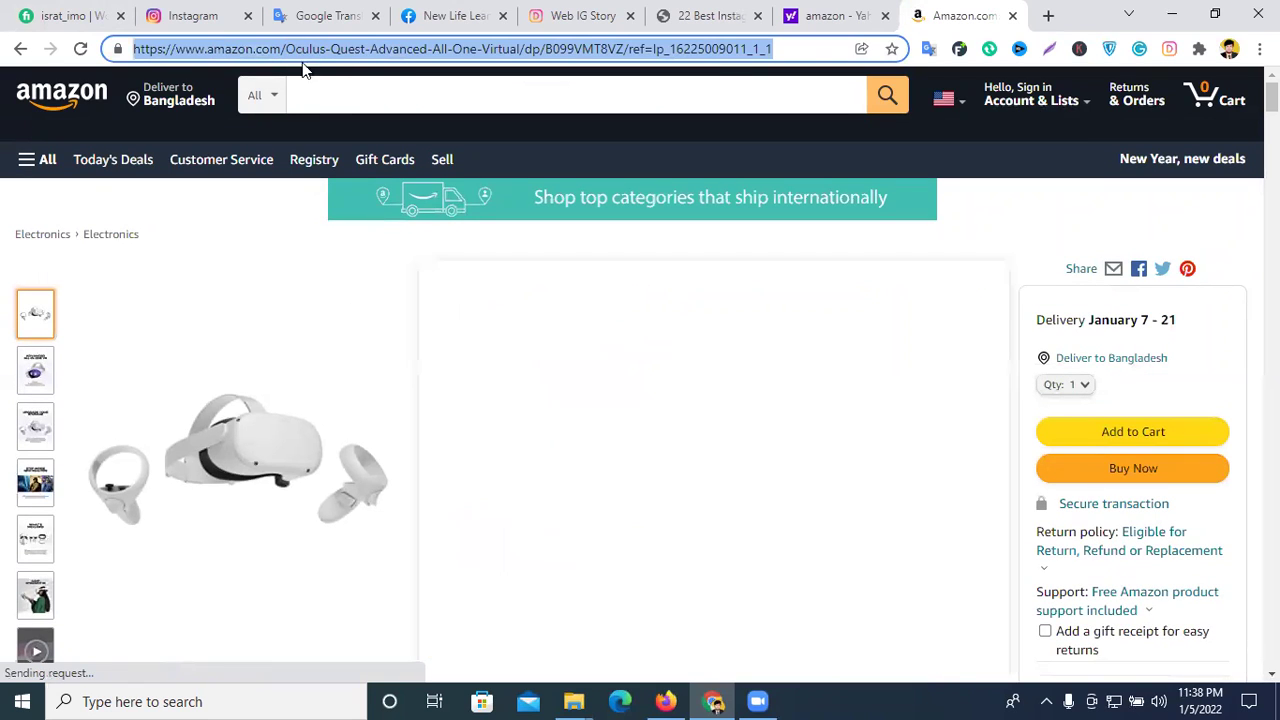
pyautogui.tripleClick(298, 52)
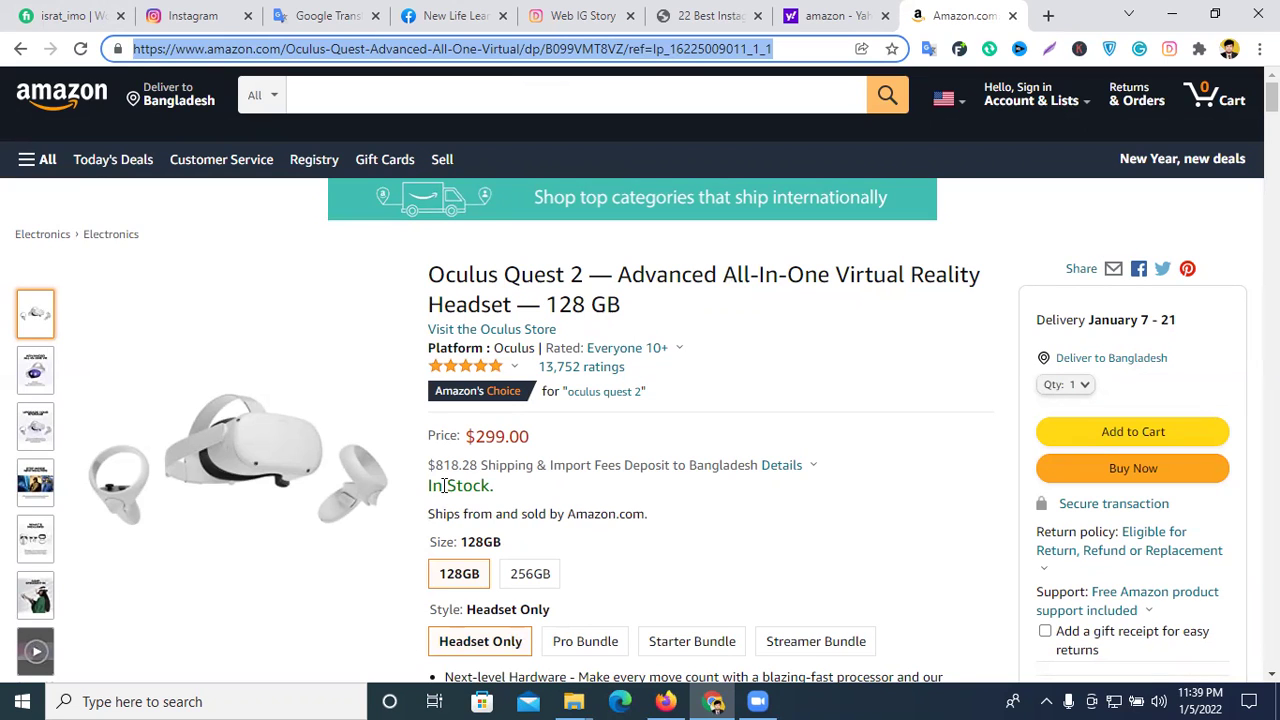
# - Open and dismiss context menus over the product image and first thumbnail
pyautogui.moveTo(430, 275); pyautogui.dragTo(493, 274)
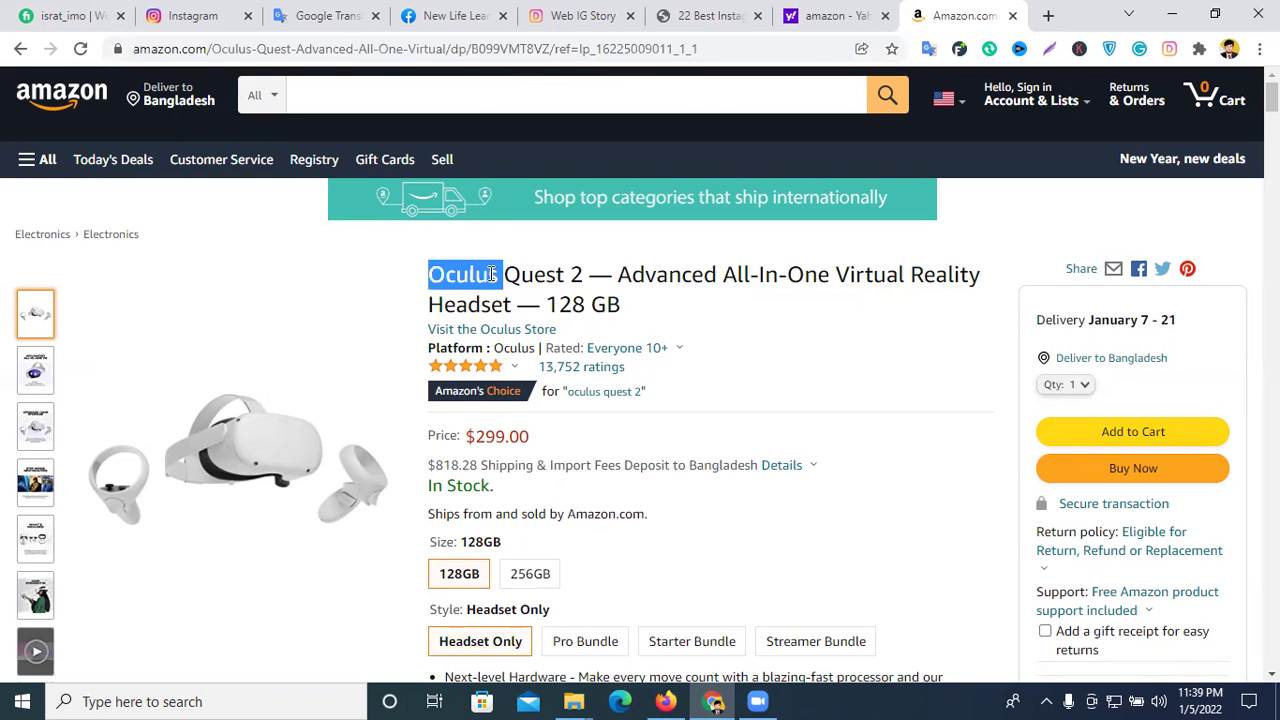
pyautogui.rightClick(234, 440)
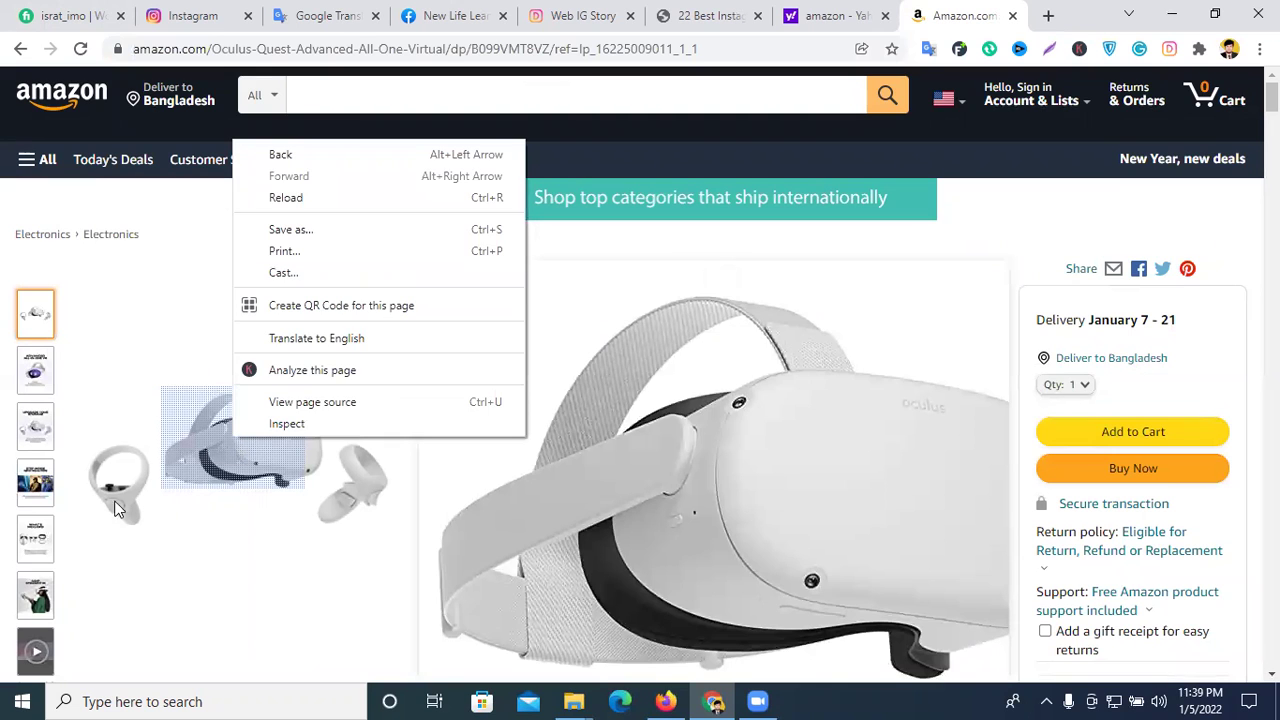
pyautogui.click(33, 321)
pyautogui.rightClick(31, 319)
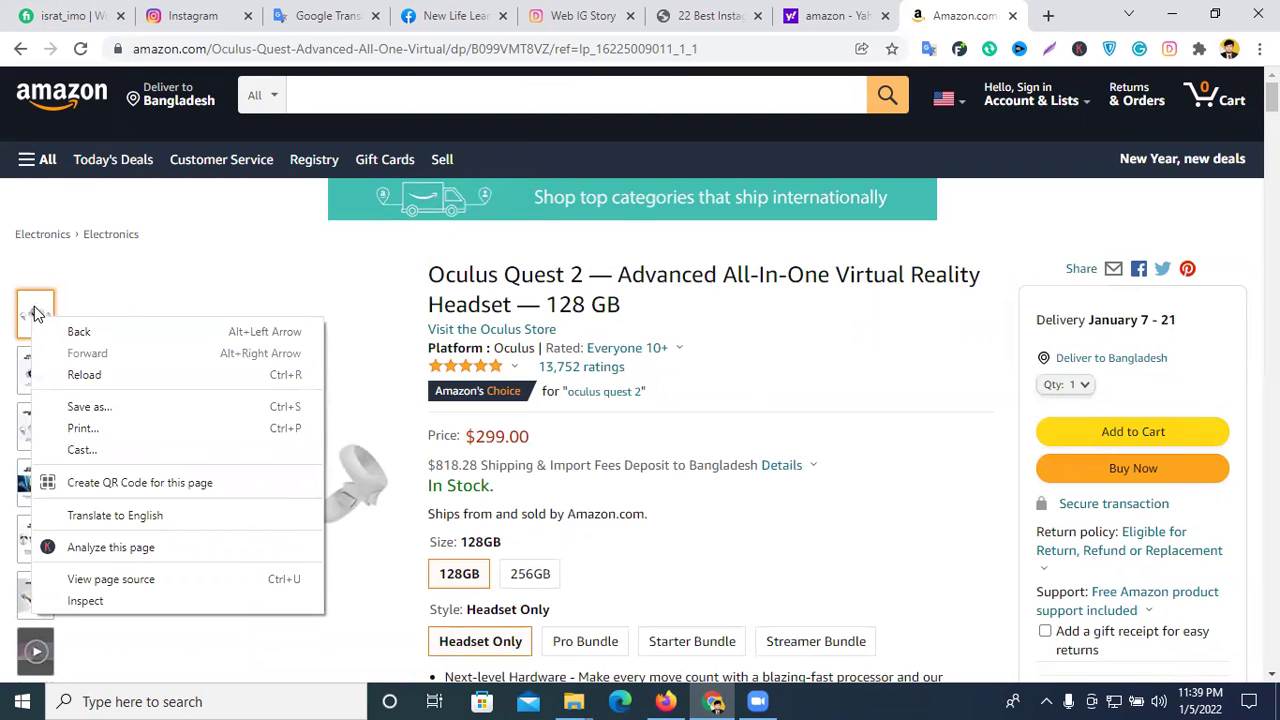
pyautogui.click(35, 313)
pyautogui.rightClick(35, 313)
pyautogui.click(866, 405)
# - Try context menus on the enlarged headset view and second thumbnail, dismissing each
pyautogui.scroll(-1, 297, 390)
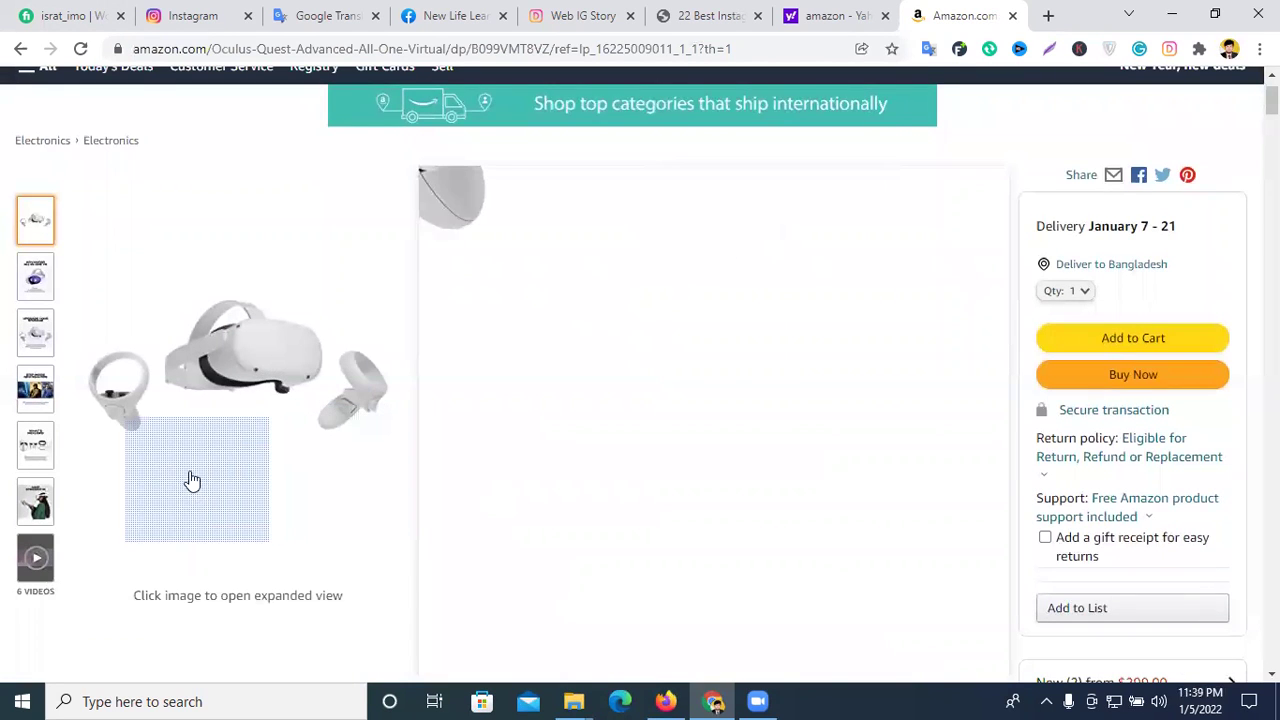
pyautogui.rightClick(191, 468)
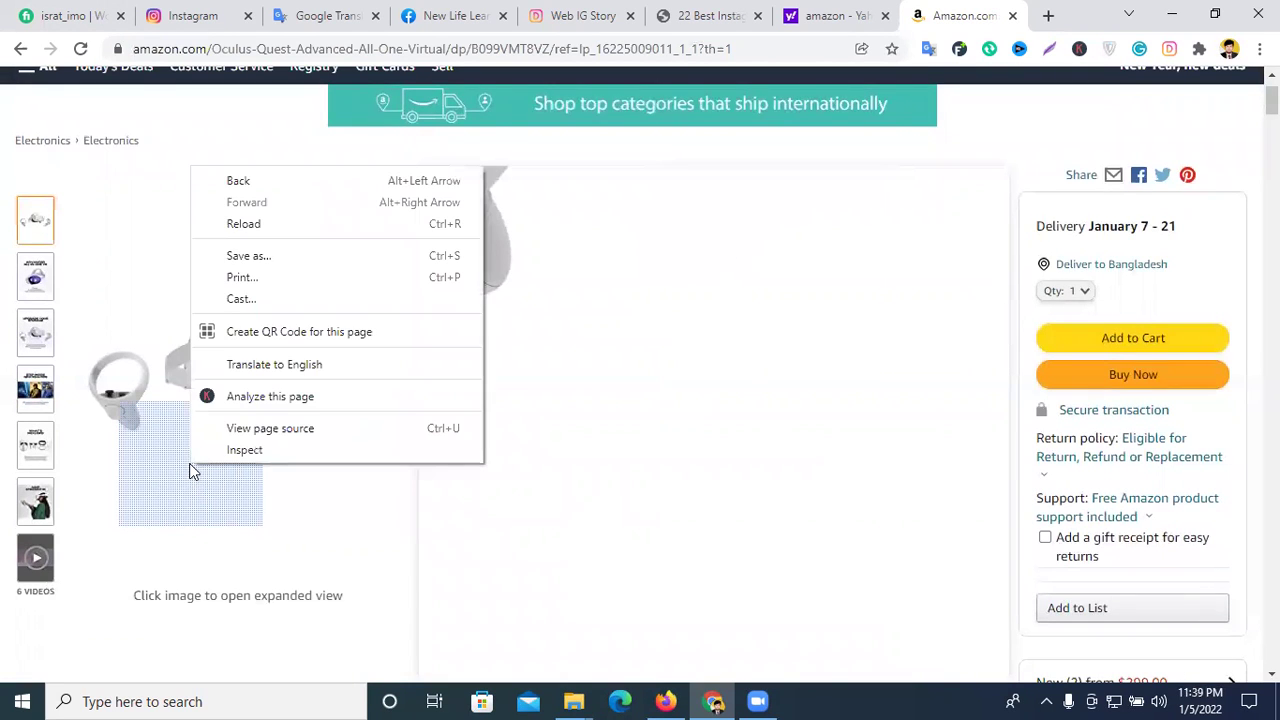
pyautogui.click(816, 451)
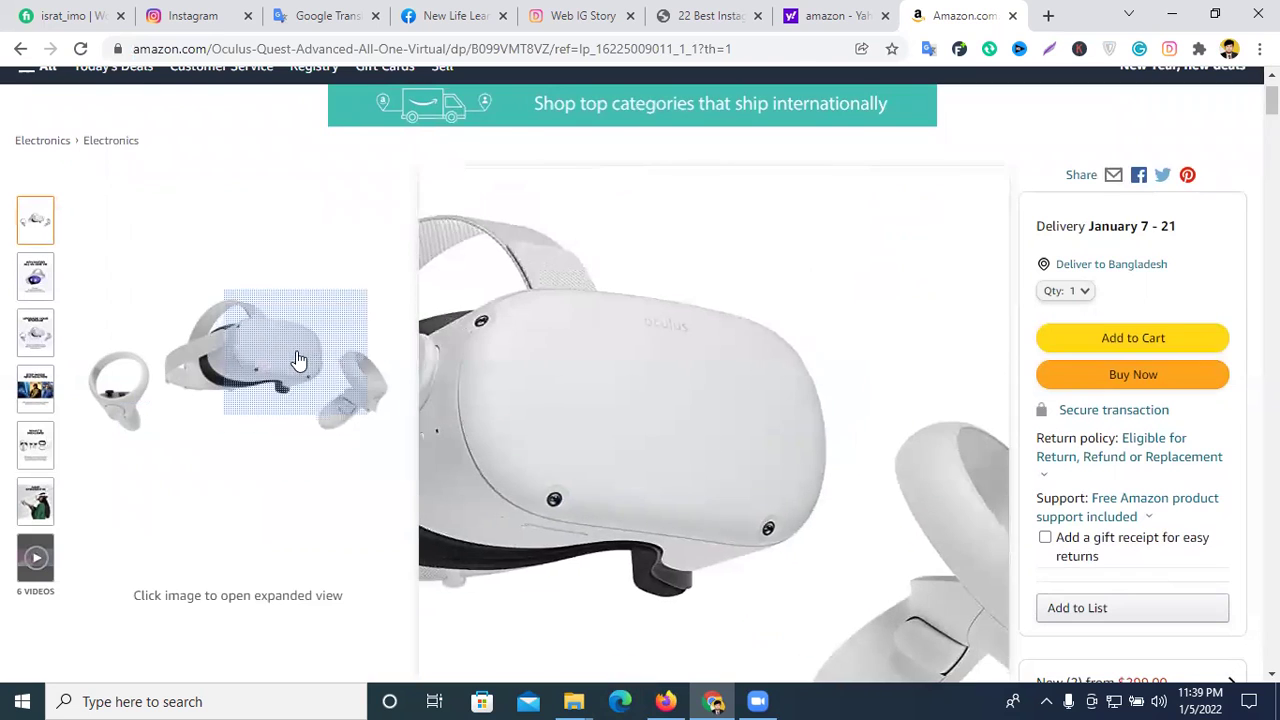
pyautogui.rightClick(299, 347)
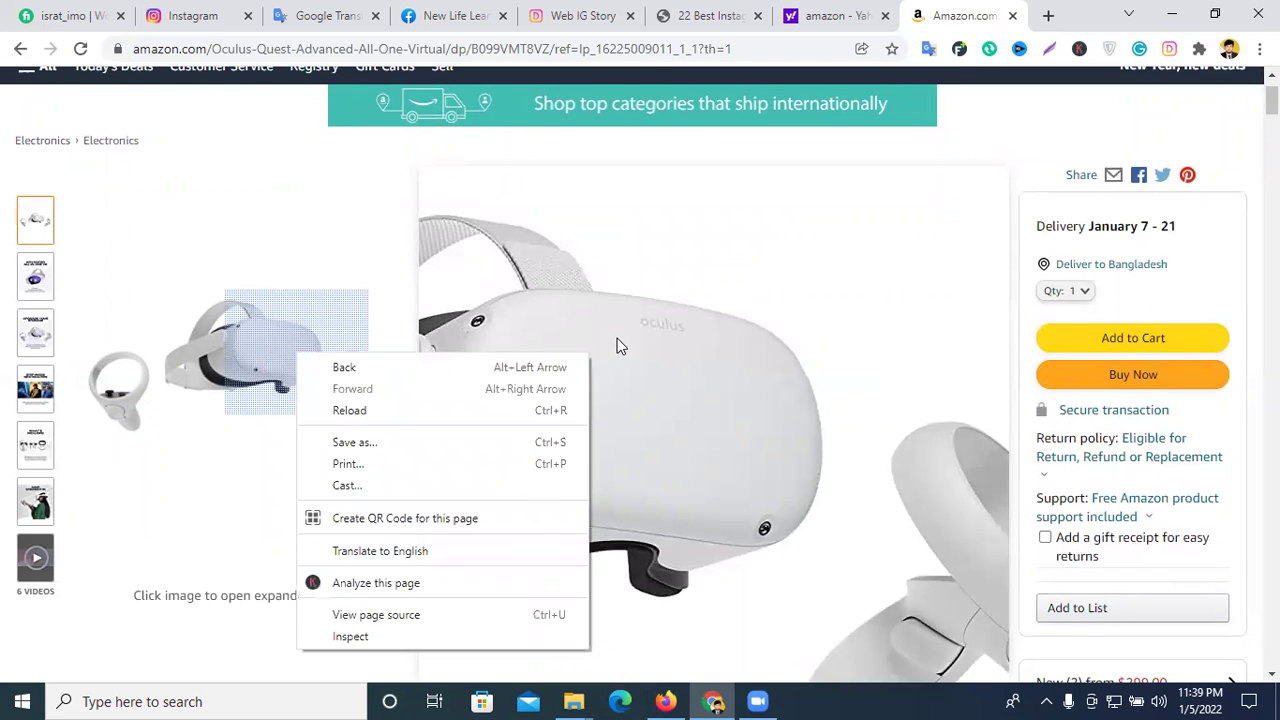
pyautogui.rightClick(617, 338)
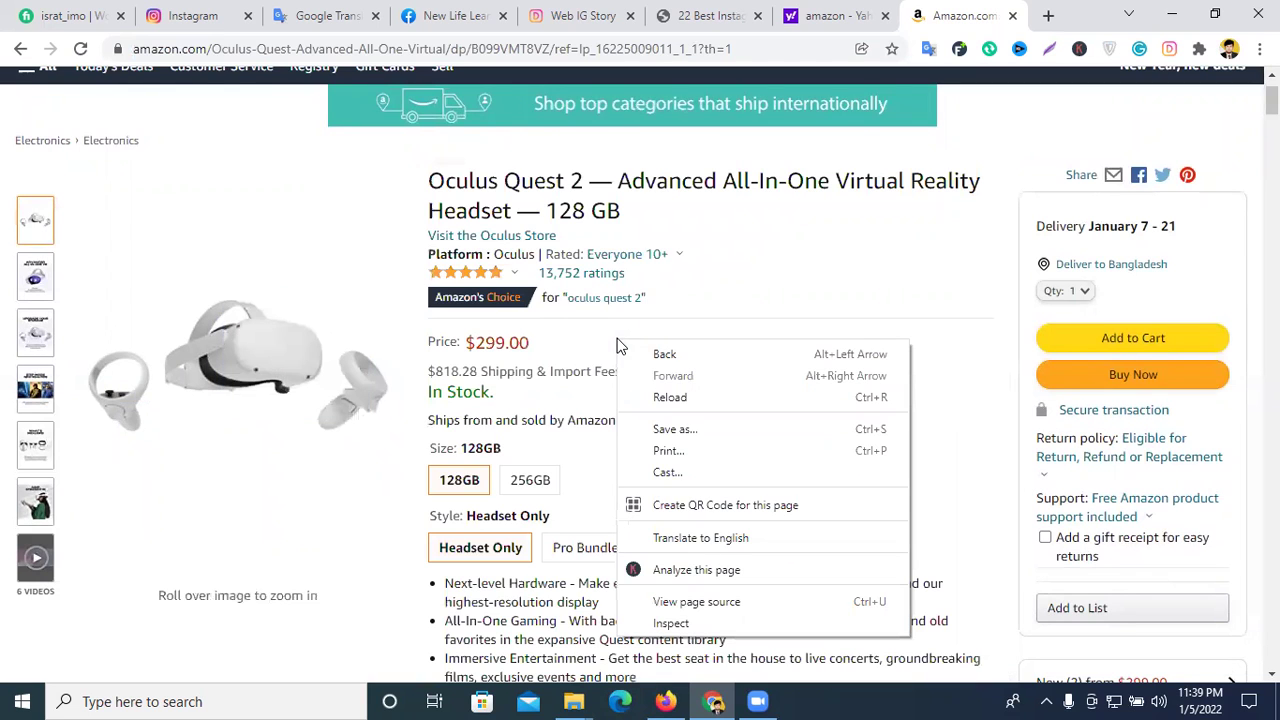
pyautogui.rightClick(32, 284)
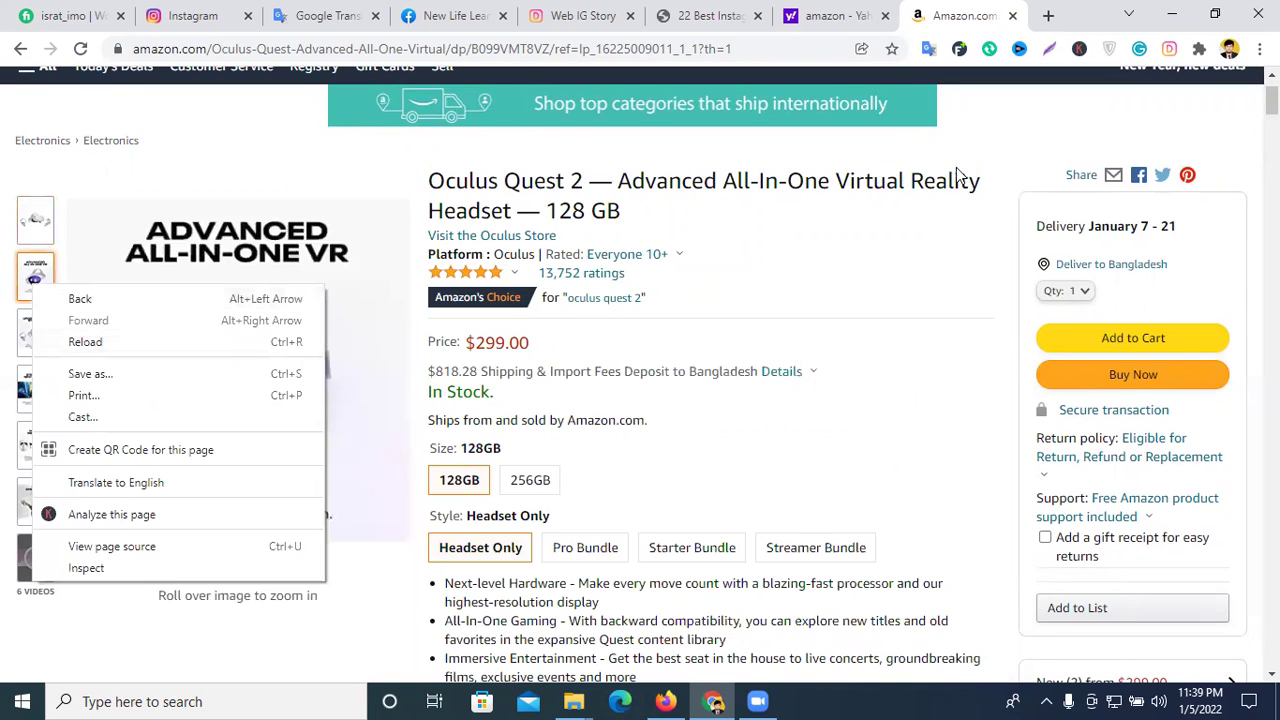
pyautogui.click(932, 258)
pyautogui.scroll(1, 930, 260)
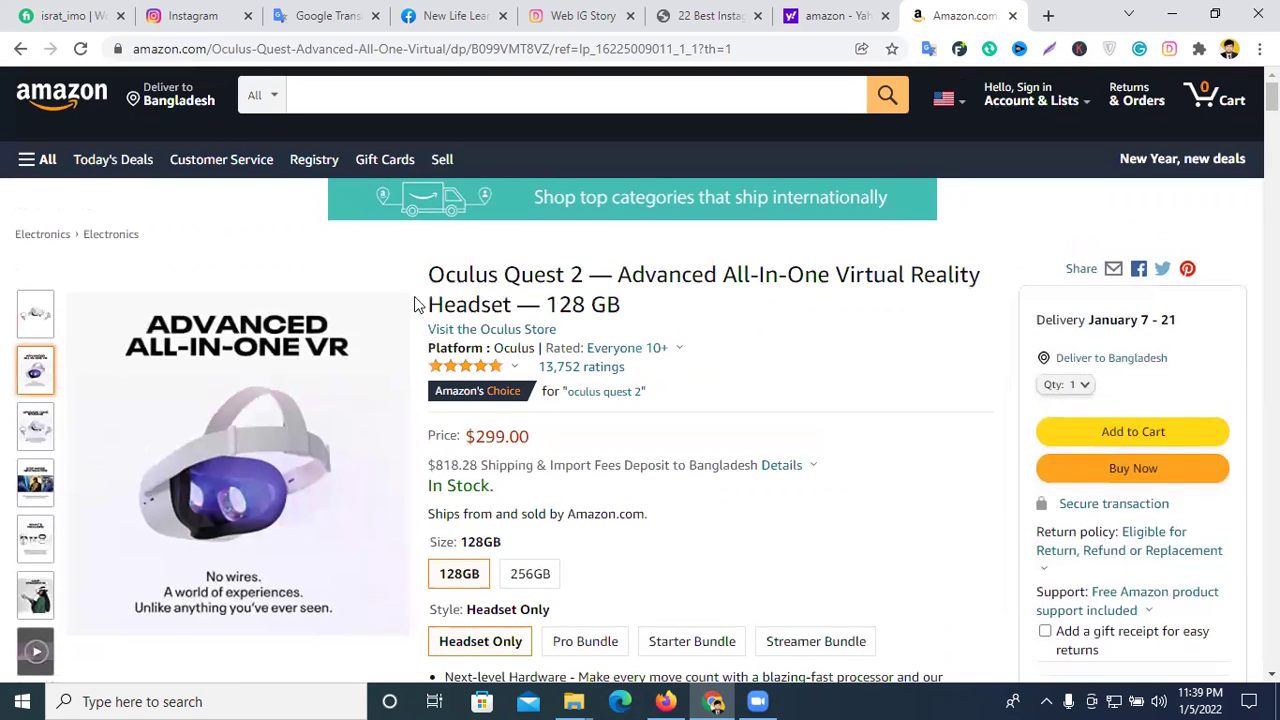
# - Copy the full Oculus Quest 2 128 GB product title
pyautogui.tripleClick(530, 274)
pyautogui.rightClick(558, 278)
pyautogui.click(575, 291)
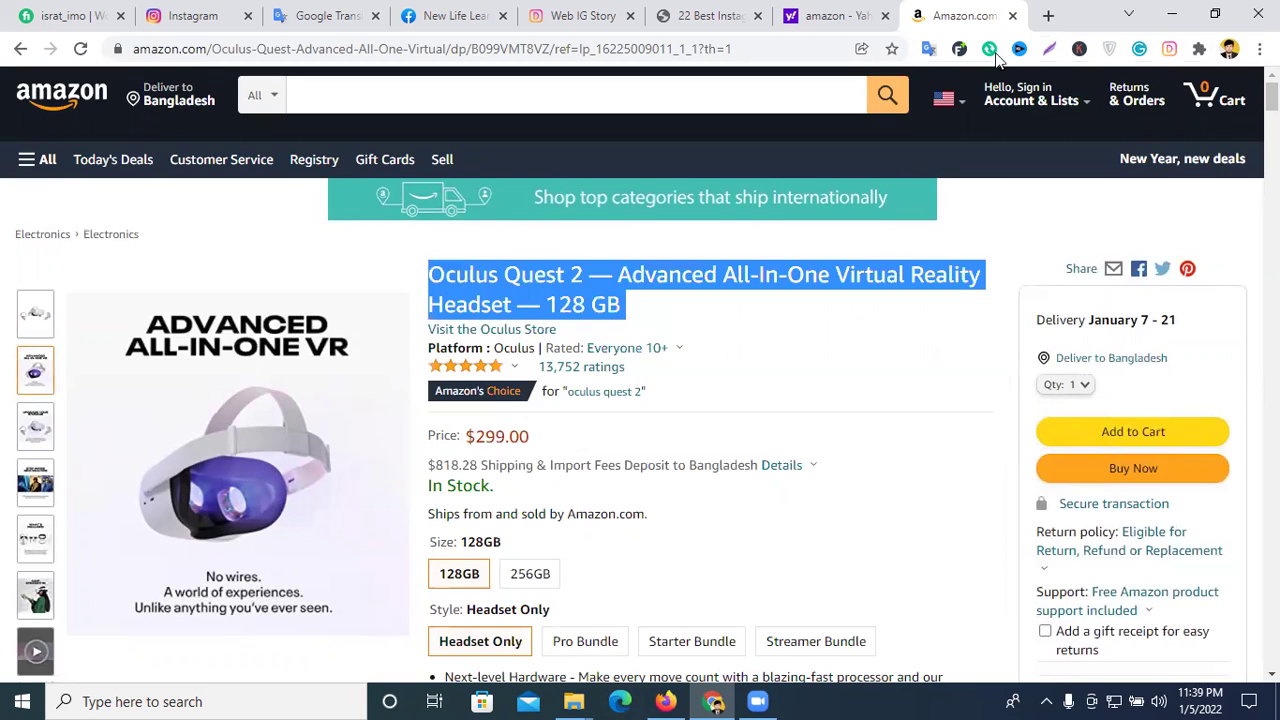
pyautogui.click(1048, 15)
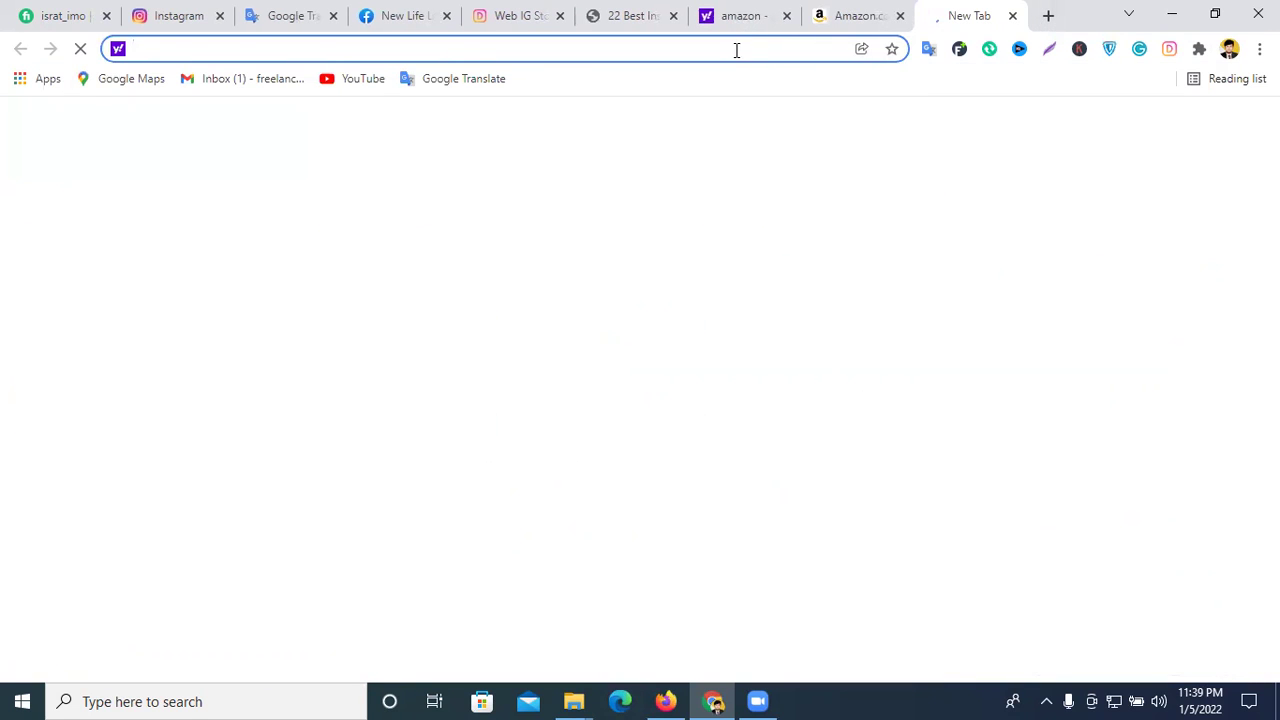
# - Search Yahoo for the pasted Oculus Quest 2 title and show image results
pyautogui.hotkey('ctrl', 'v')
pyautogui.press('Return')
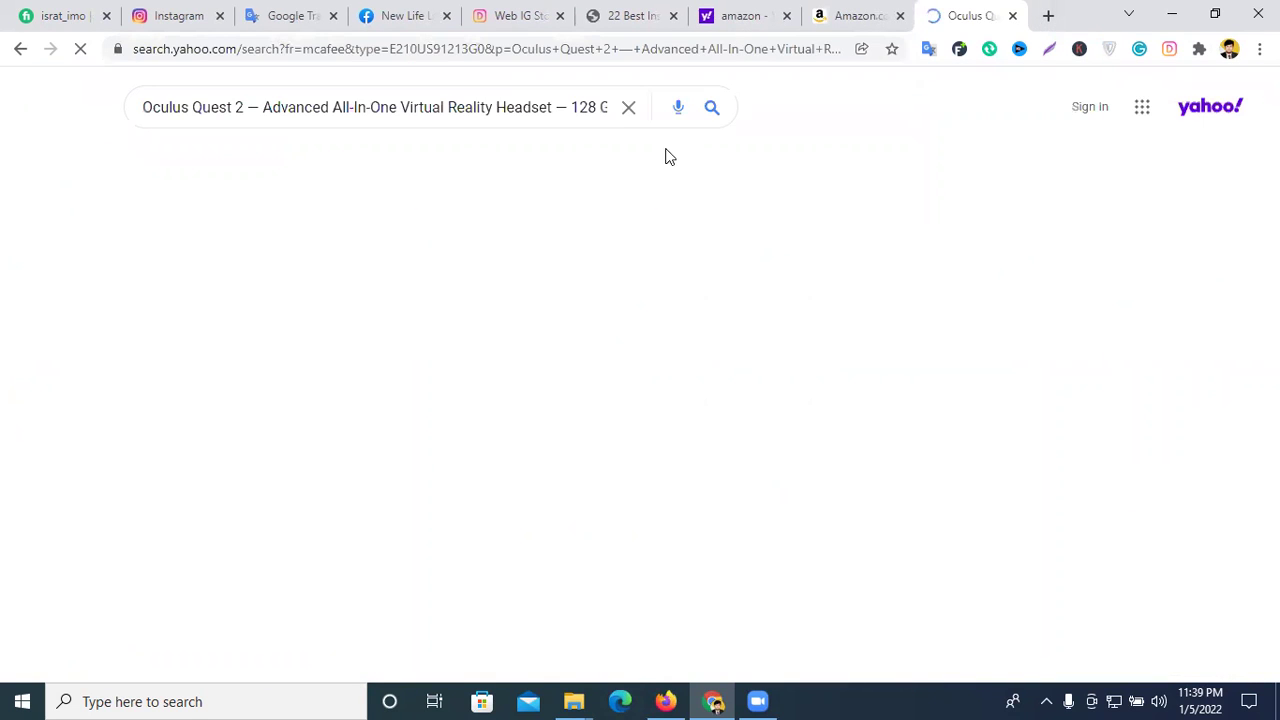
pyautogui.click(290, 164)
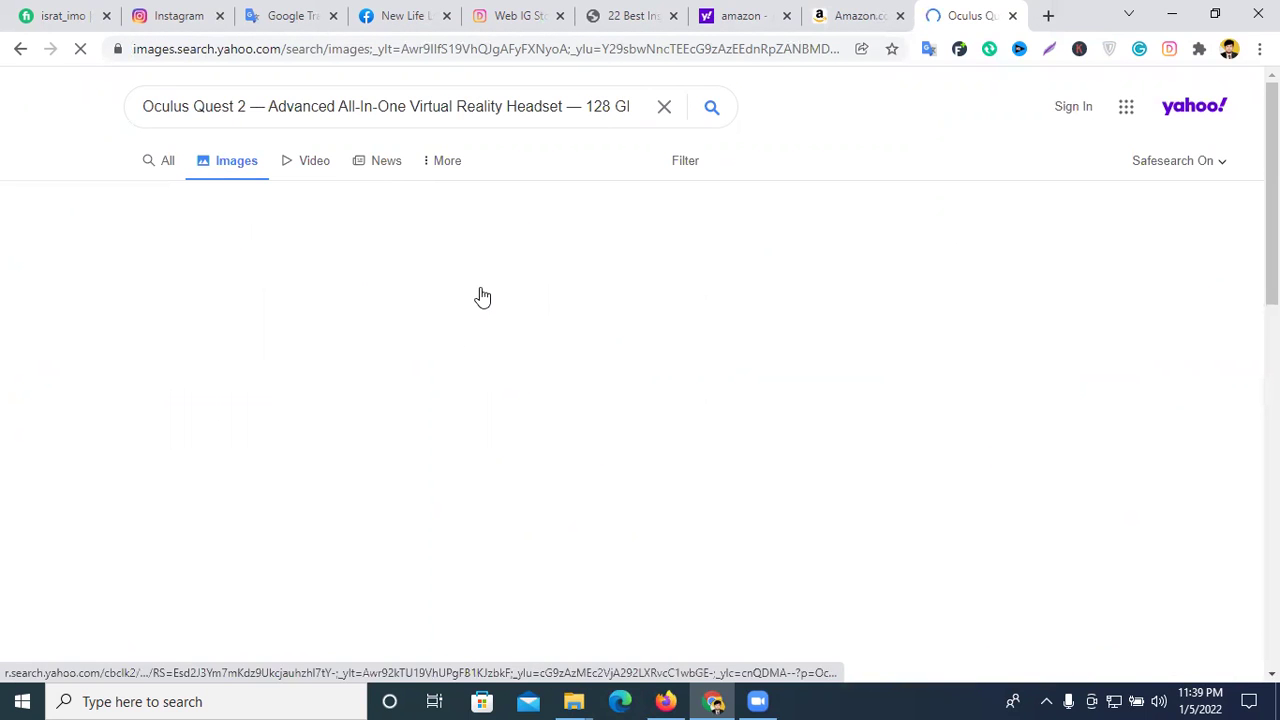
pyautogui.scroll(-3, 294, 306)
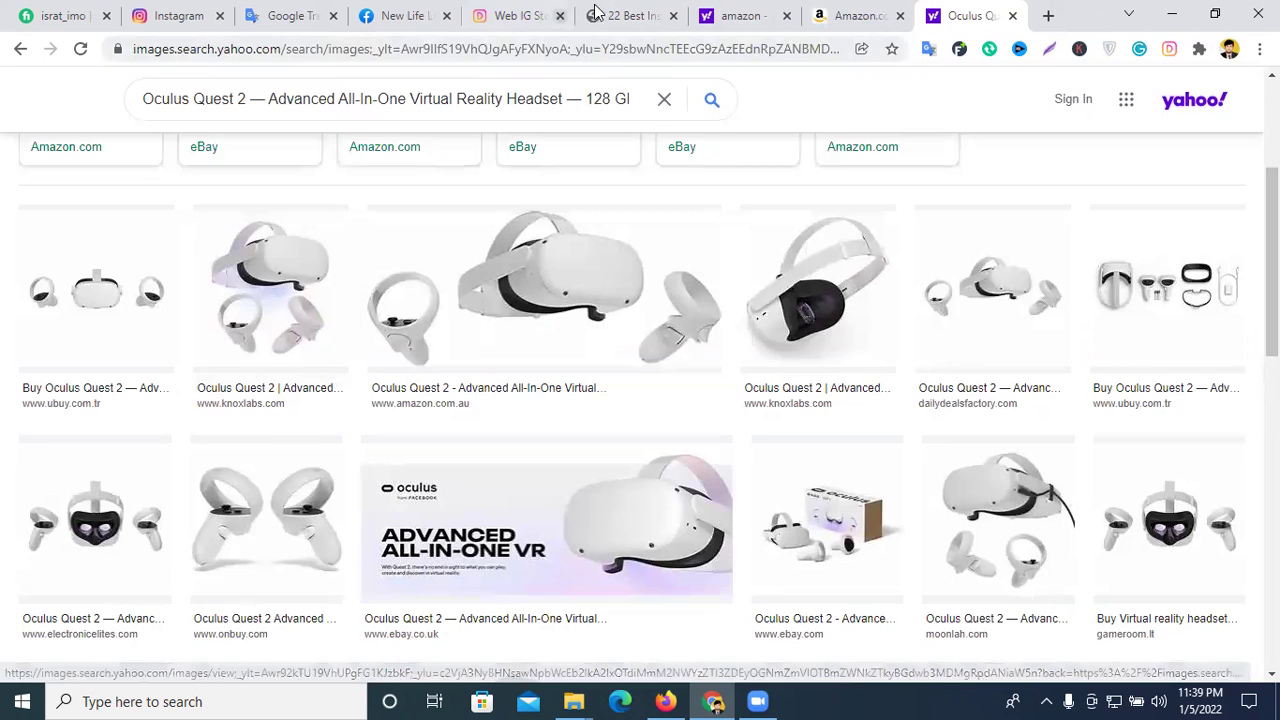
# - Glance at the Amazon page, then scroll through the Oculus Quest 2 image results
pyautogui.click(822, 12)
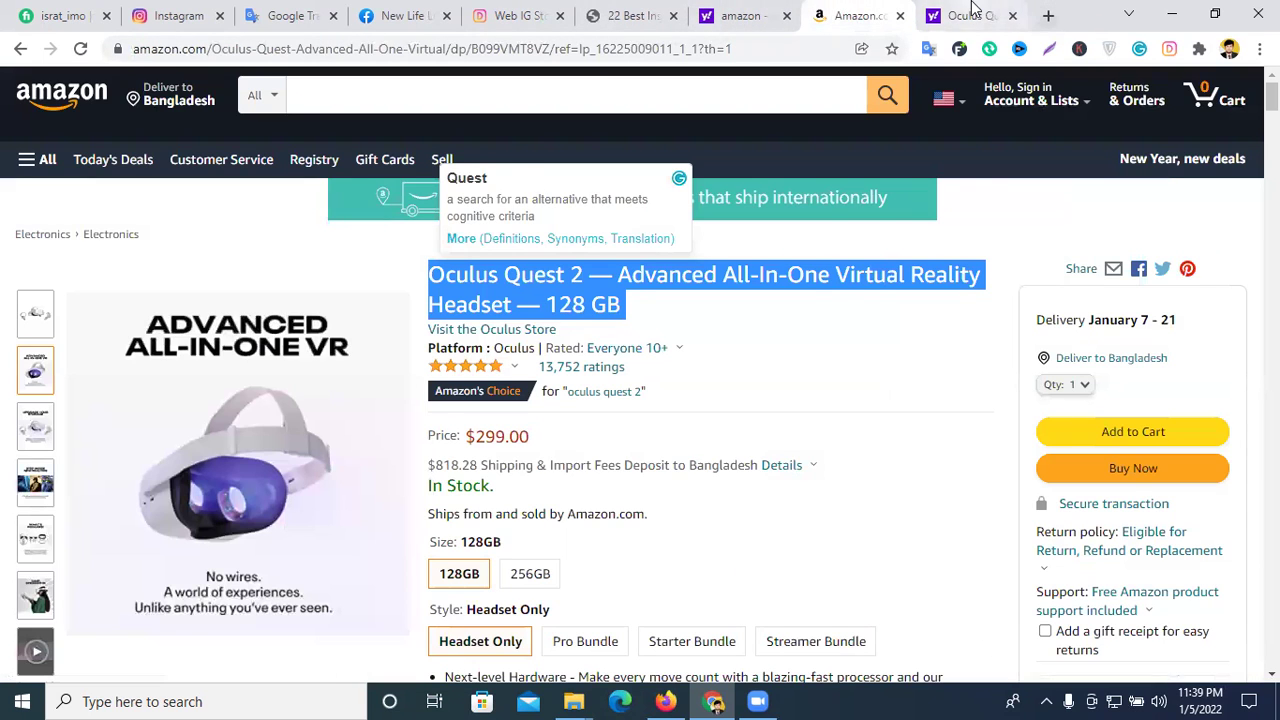
pyautogui.click(971, 14)
pyautogui.scroll(-3, 650, 368)
pyautogui.scroll(-4, 662, 370)
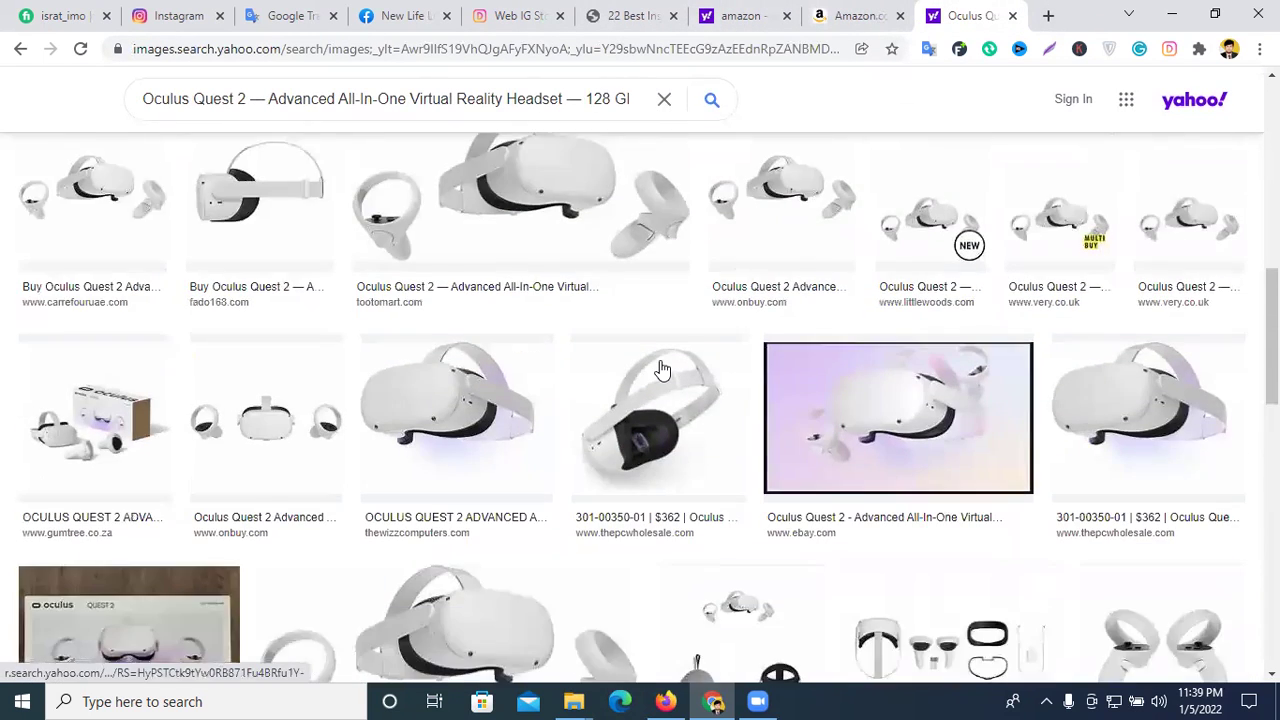
pyautogui.scroll(-4, 662, 352)
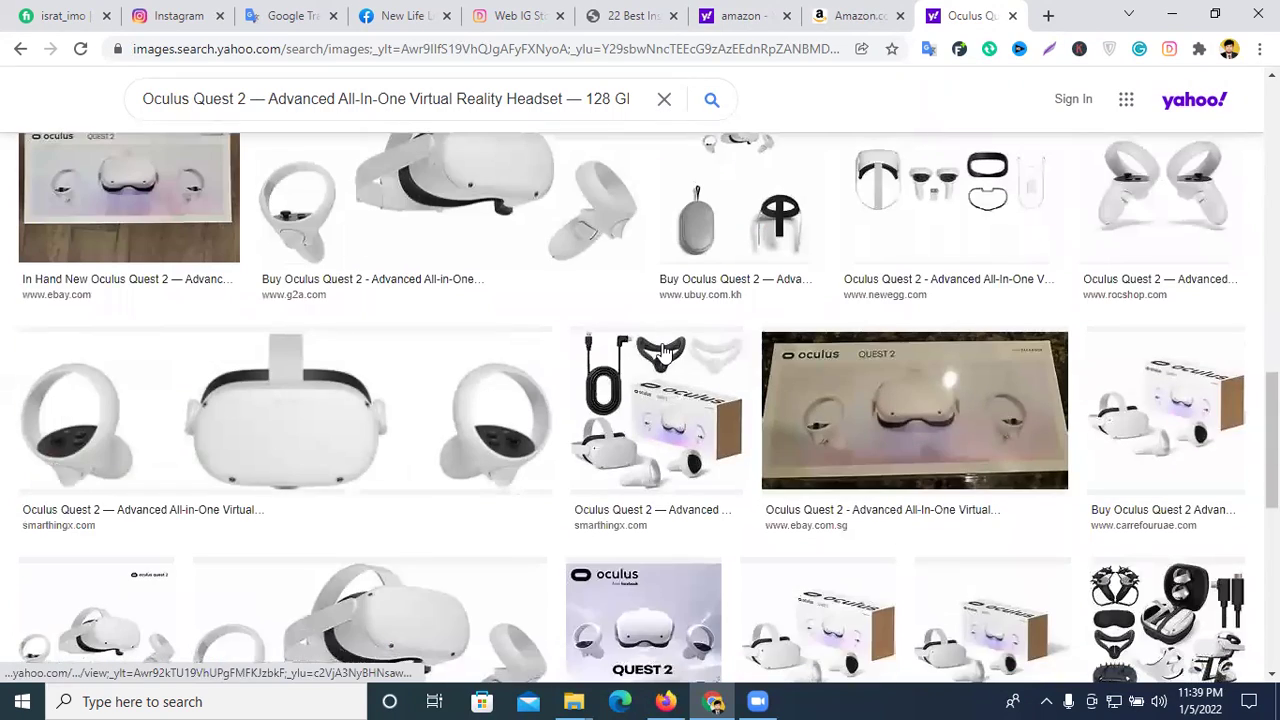
pyautogui.scroll(-4, 662, 352)
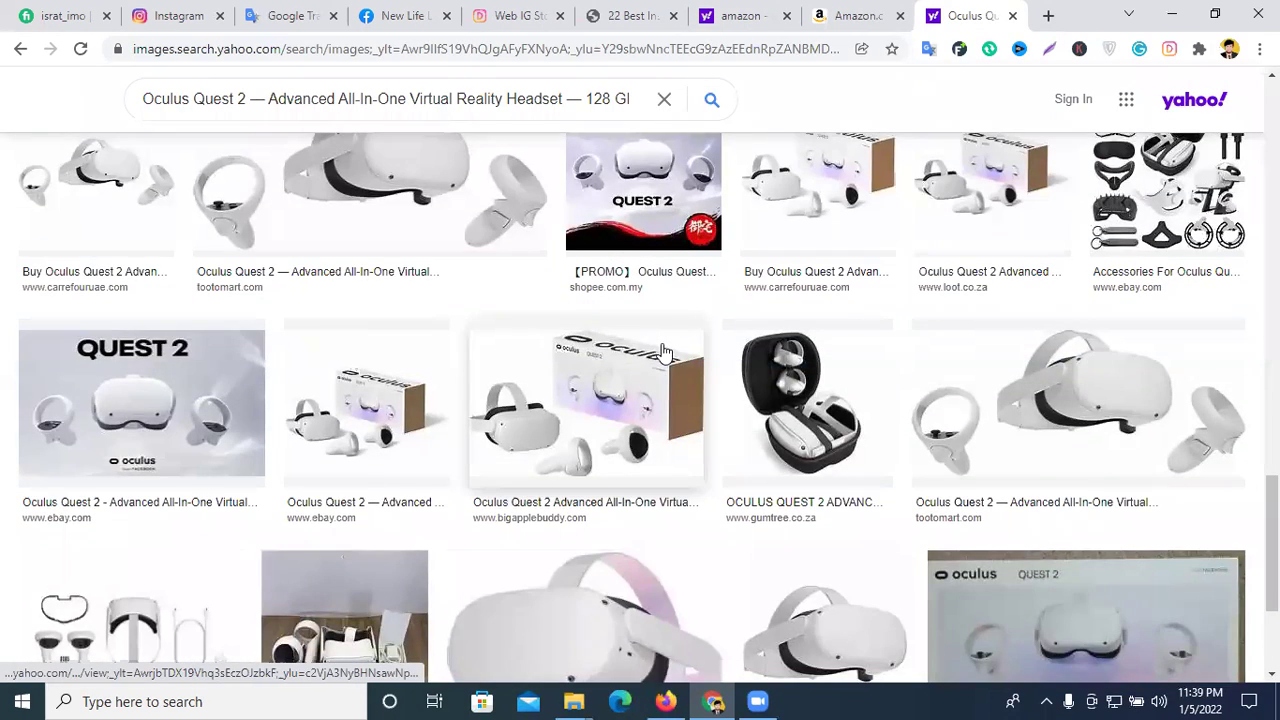
pyautogui.scroll(-4, 662, 352)
pyautogui.scroll(-4, 662, 352)
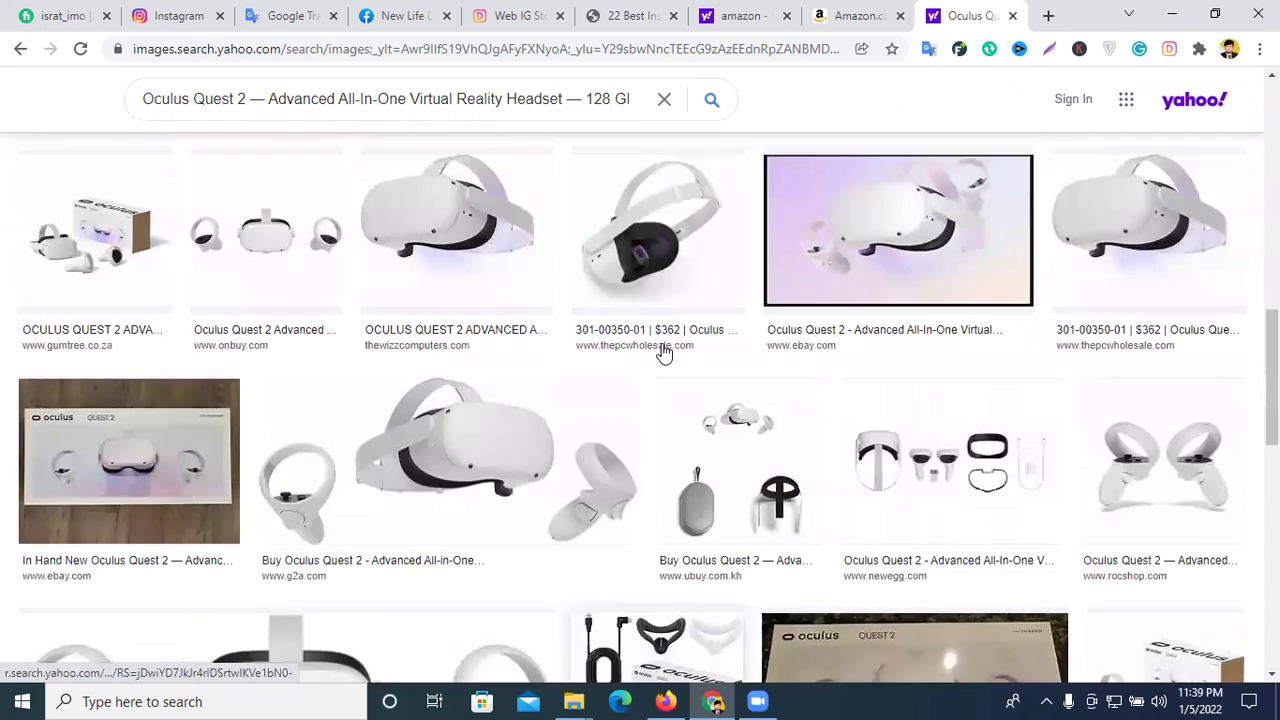
pyautogui.scroll(15, 662, 352)
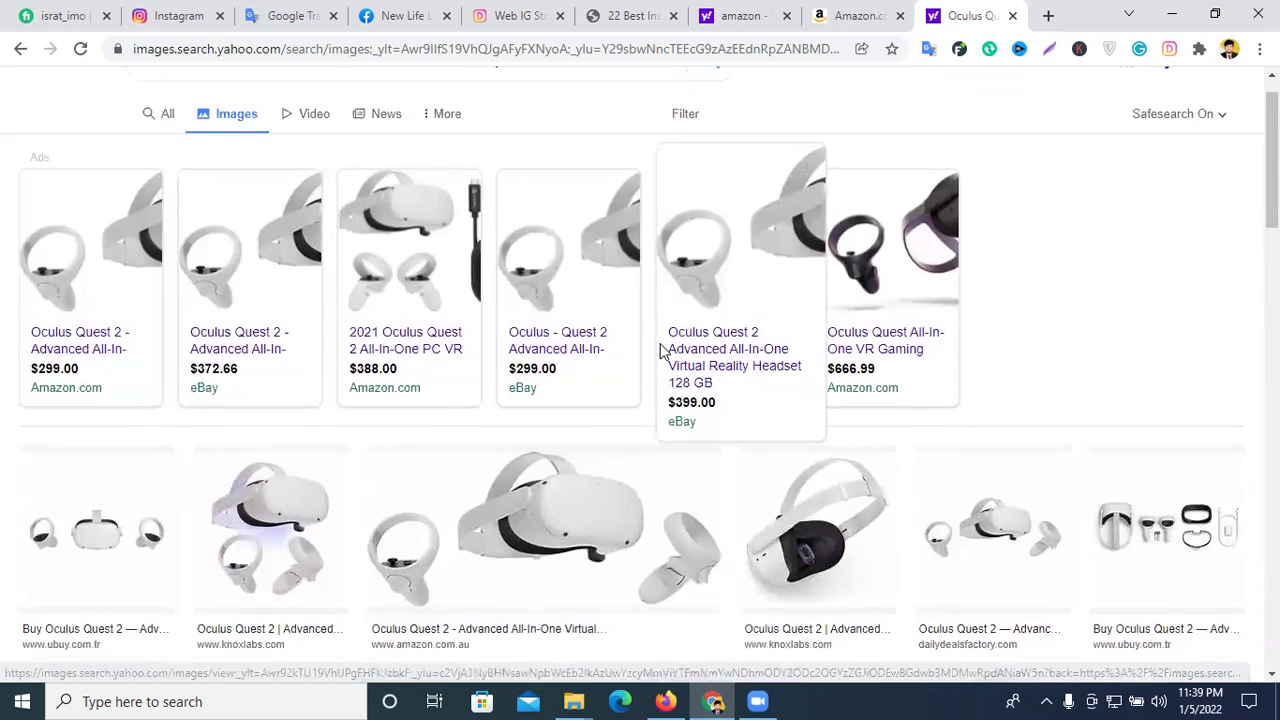
pyautogui.scroll(-4, 662, 352)
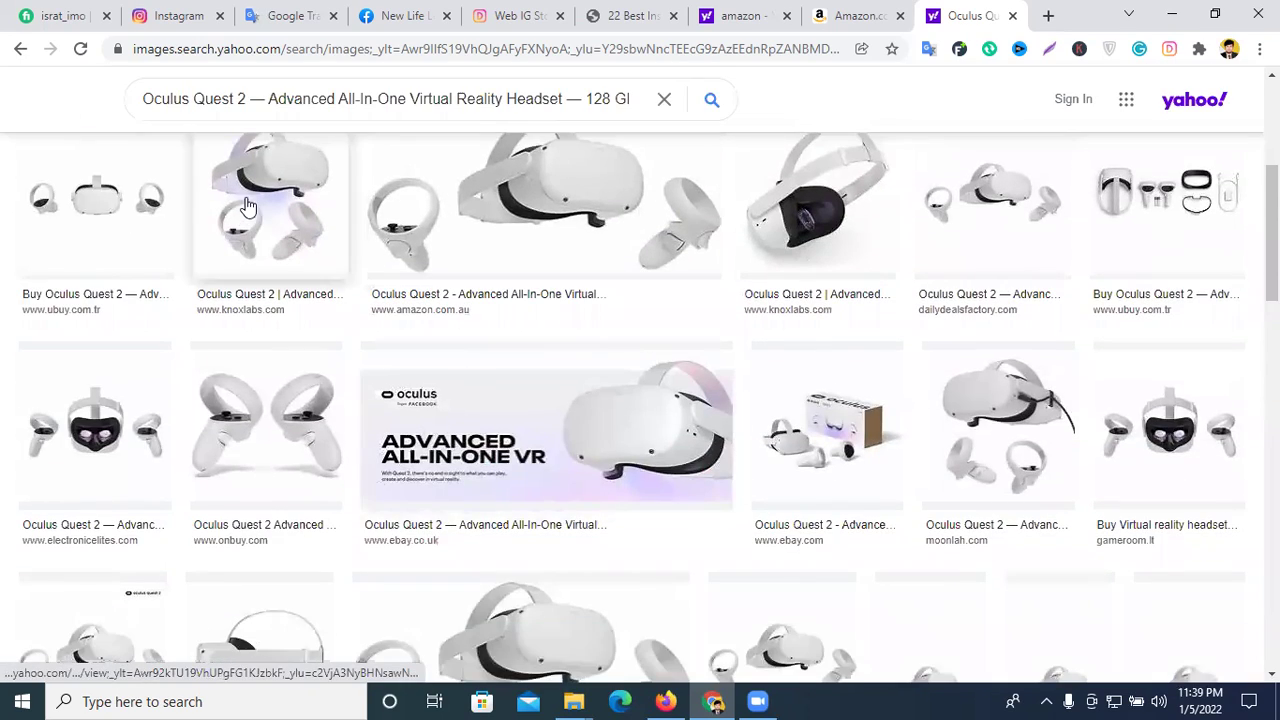
# - Save the knoxlabs Oculus Quest 2 headset image into Downloads with Save image as
pyautogui.rightClick(803, 202)
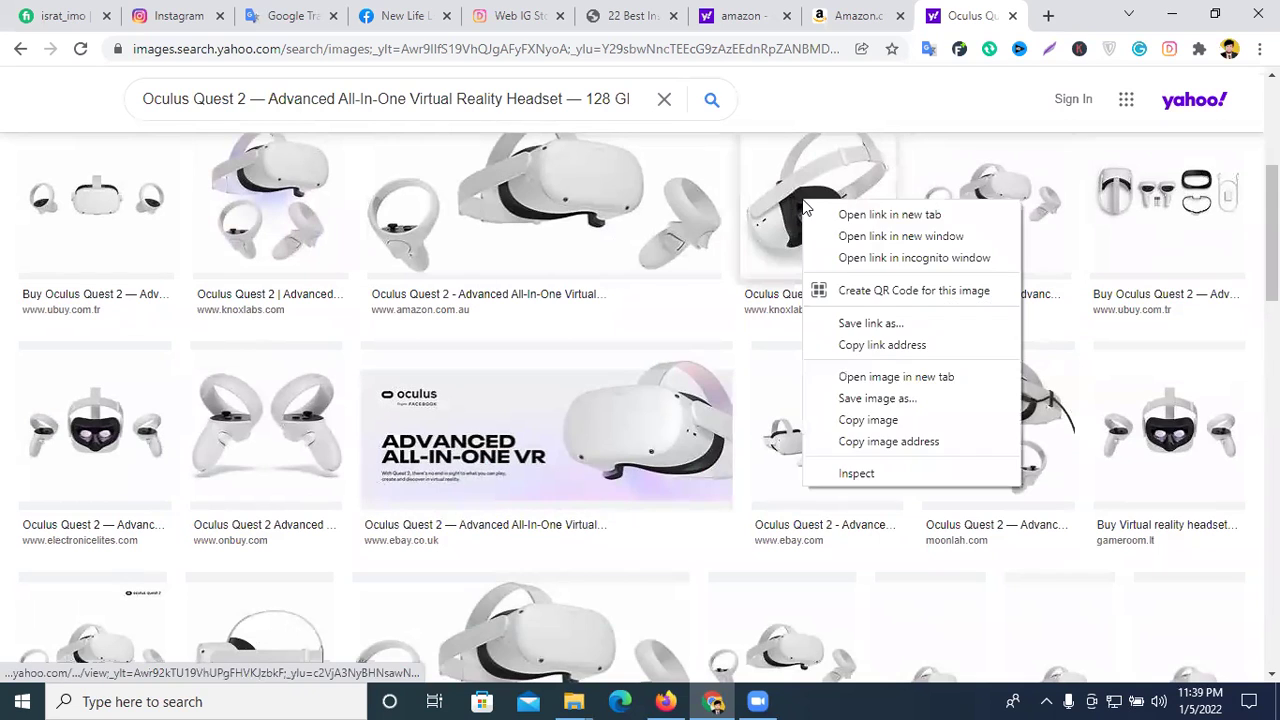
pyautogui.click(875, 399)
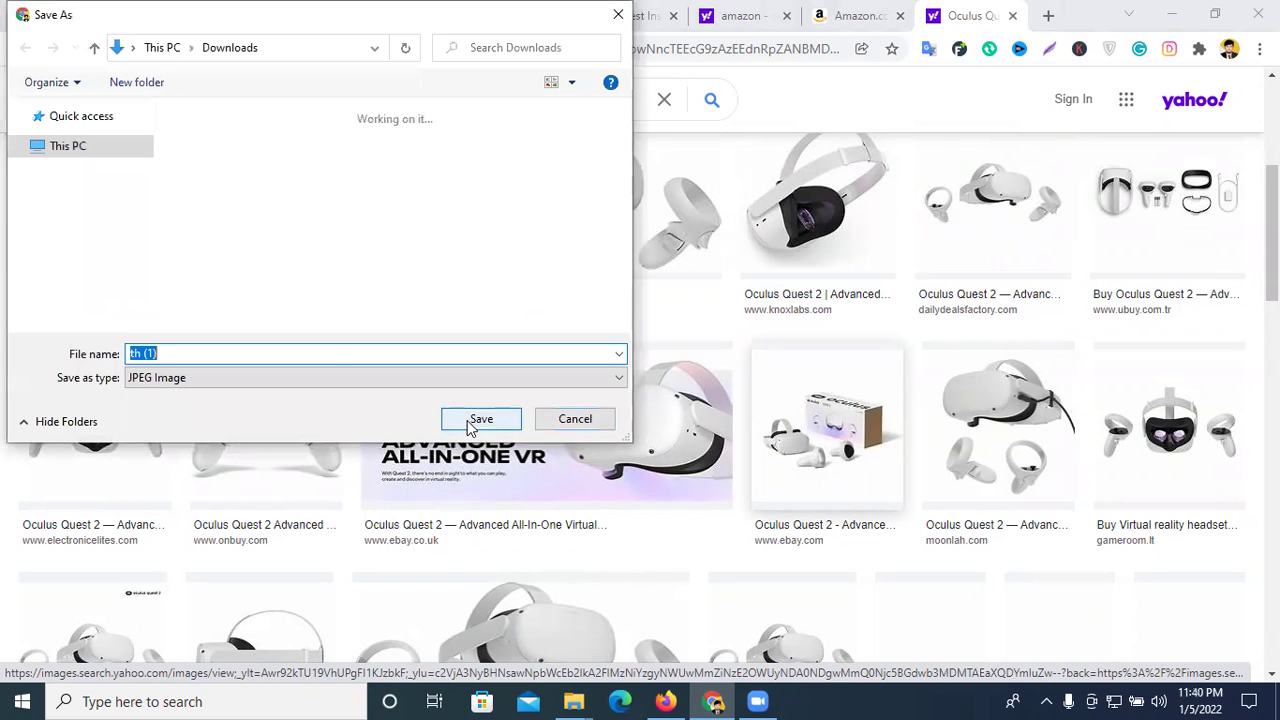
pyautogui.click(472, 424)
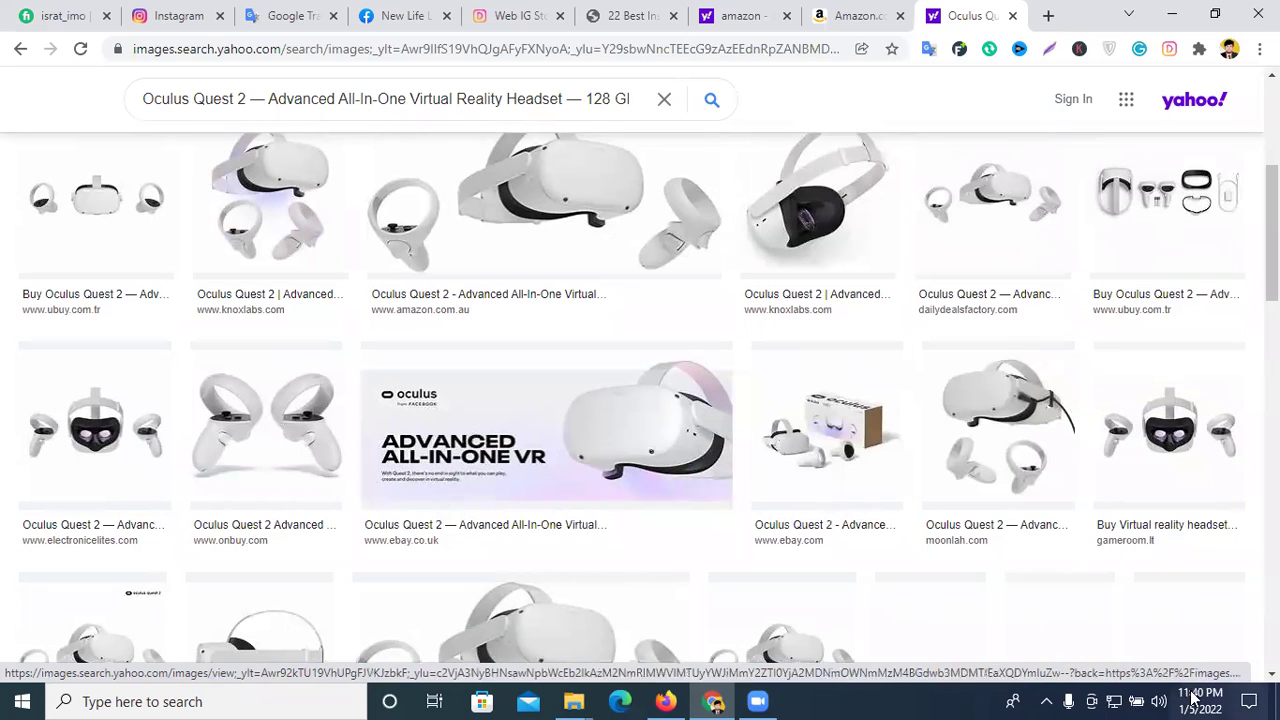
pyautogui.click(186, 12)
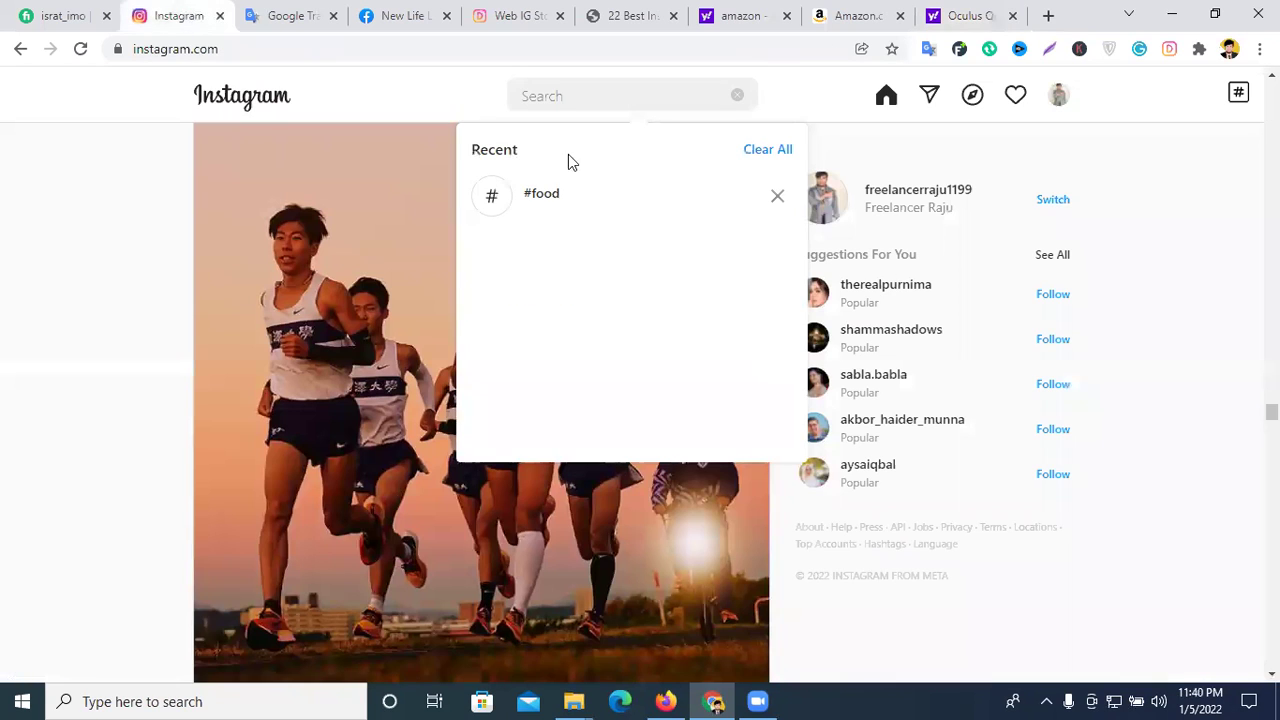
# - Return to the Web for Instagram tab showing the millionaire_mentor profile
pyautogui.click(507, 12)
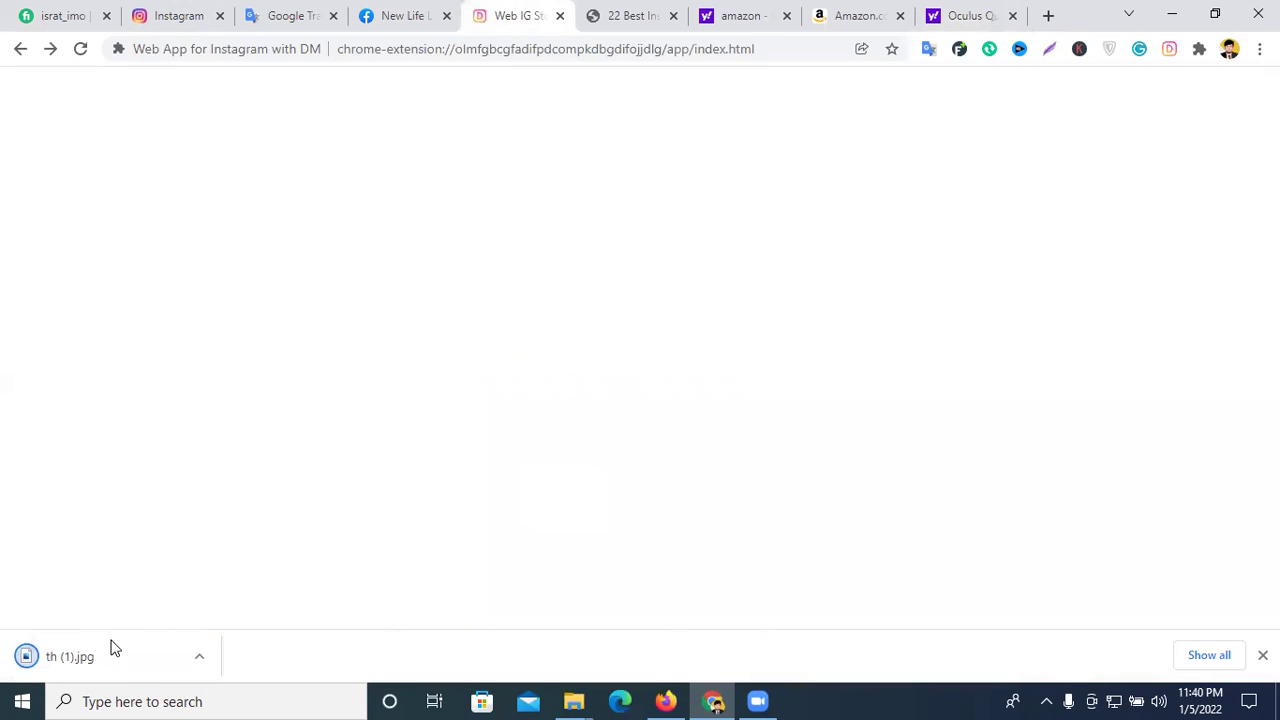
pyautogui.click(178, 15)
pyautogui.click(515, 15)
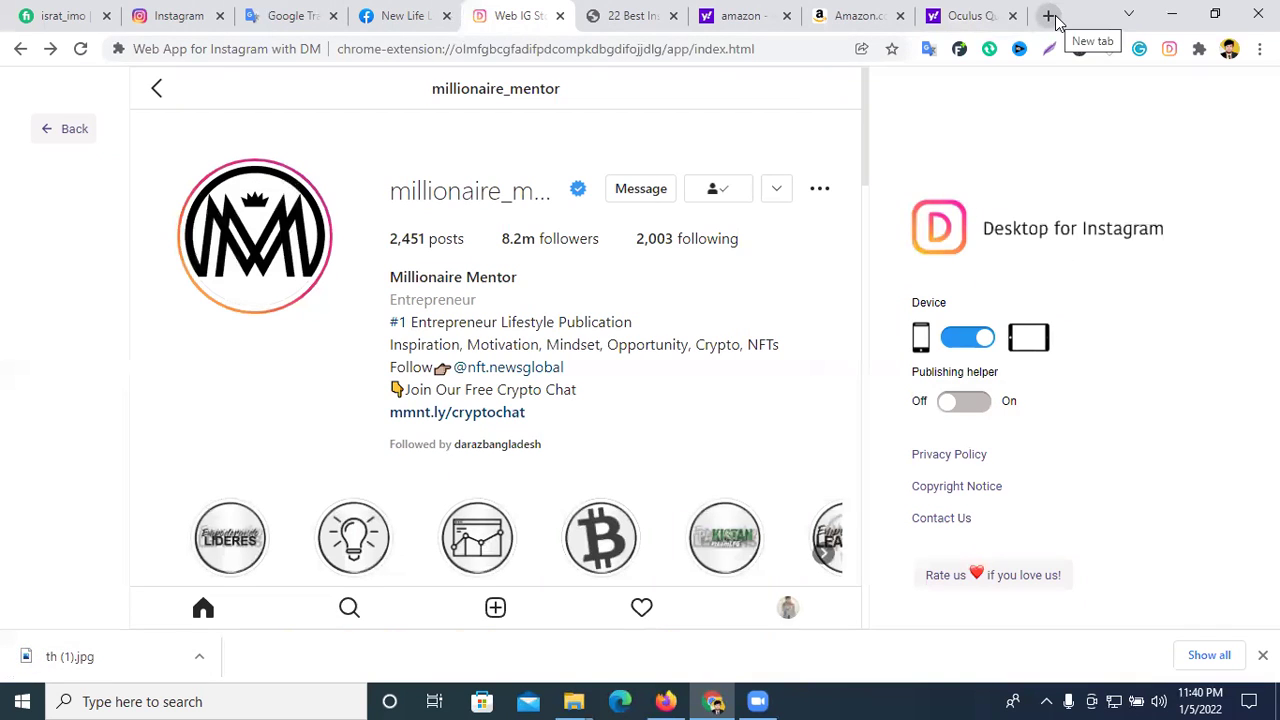
# - Enter 'website:' and 'photo' on separate lines, numbered 1. and 2
pyautogui.click(287, 15)
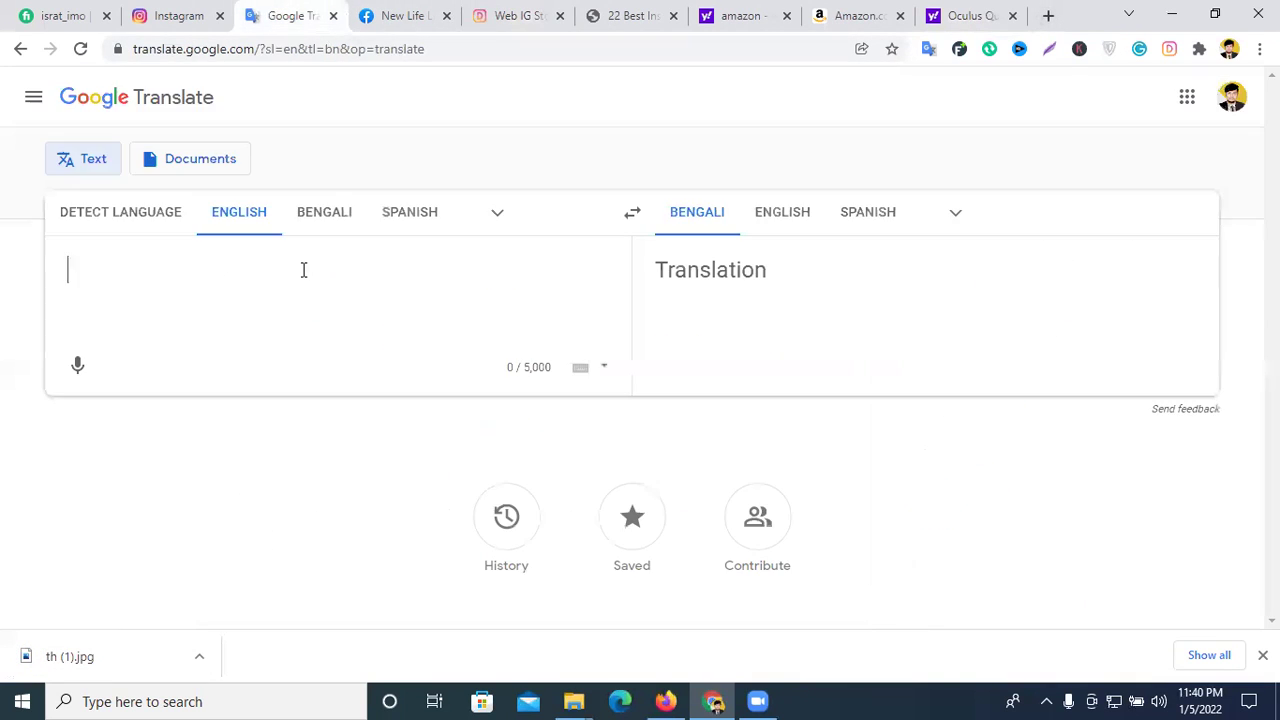
pyautogui.write('website')
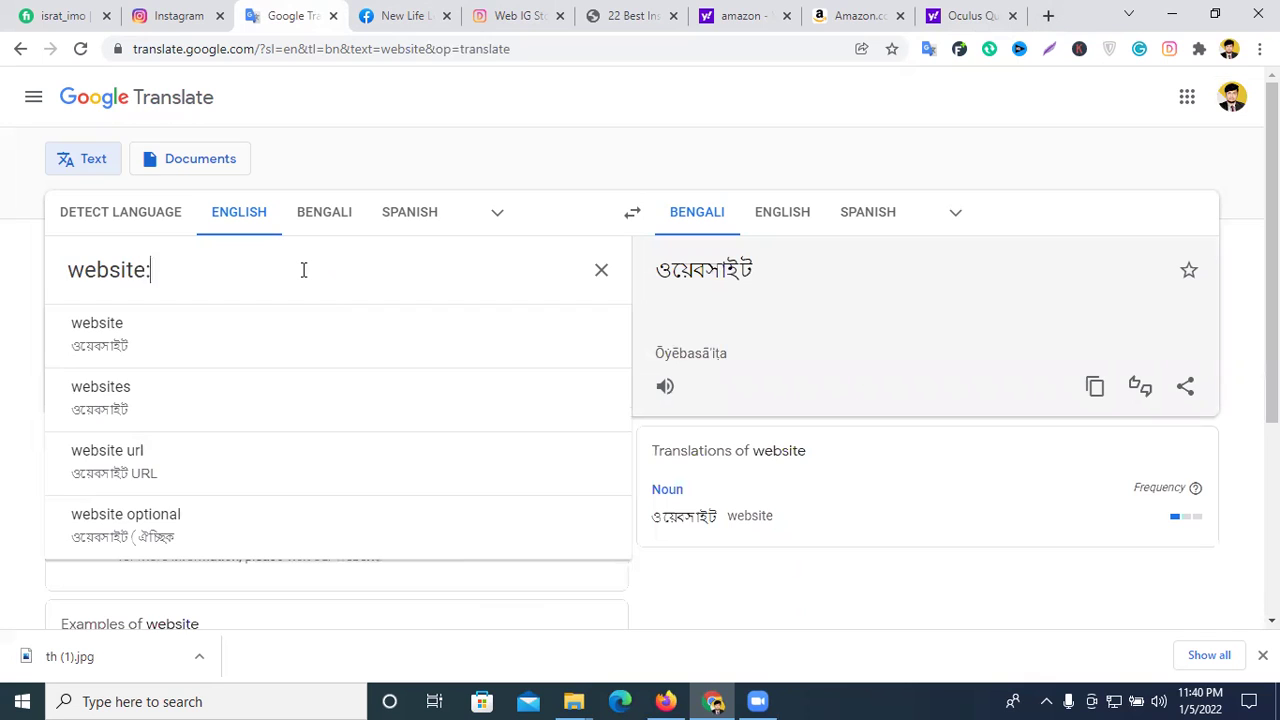
pyautogui.write(':')
pyautogui.press('Return')
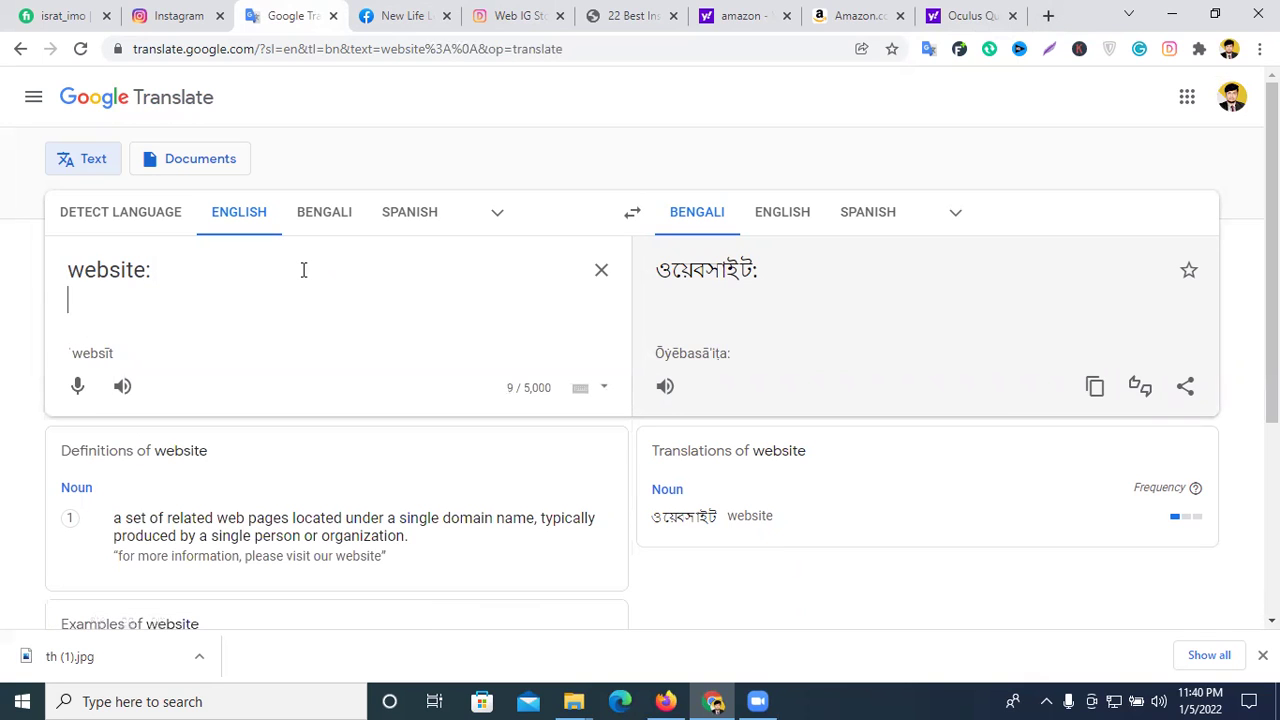
pyautogui.write('photo')
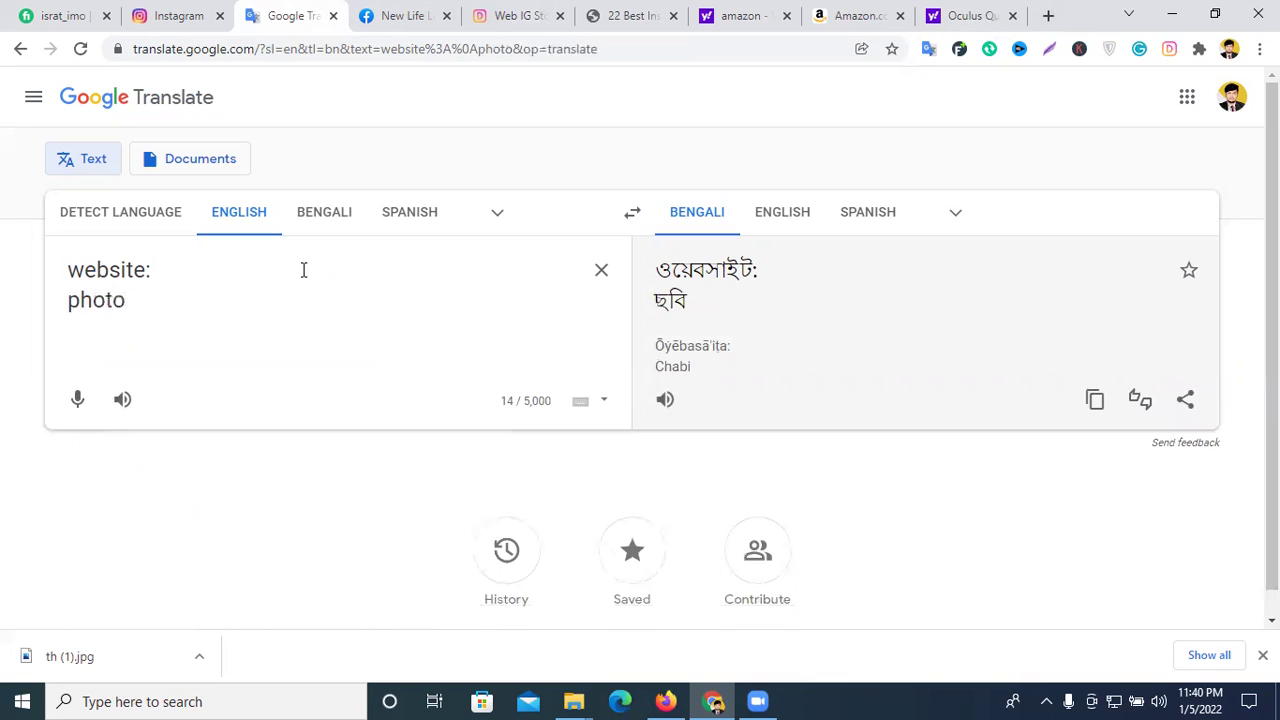
pyautogui.press('Return')
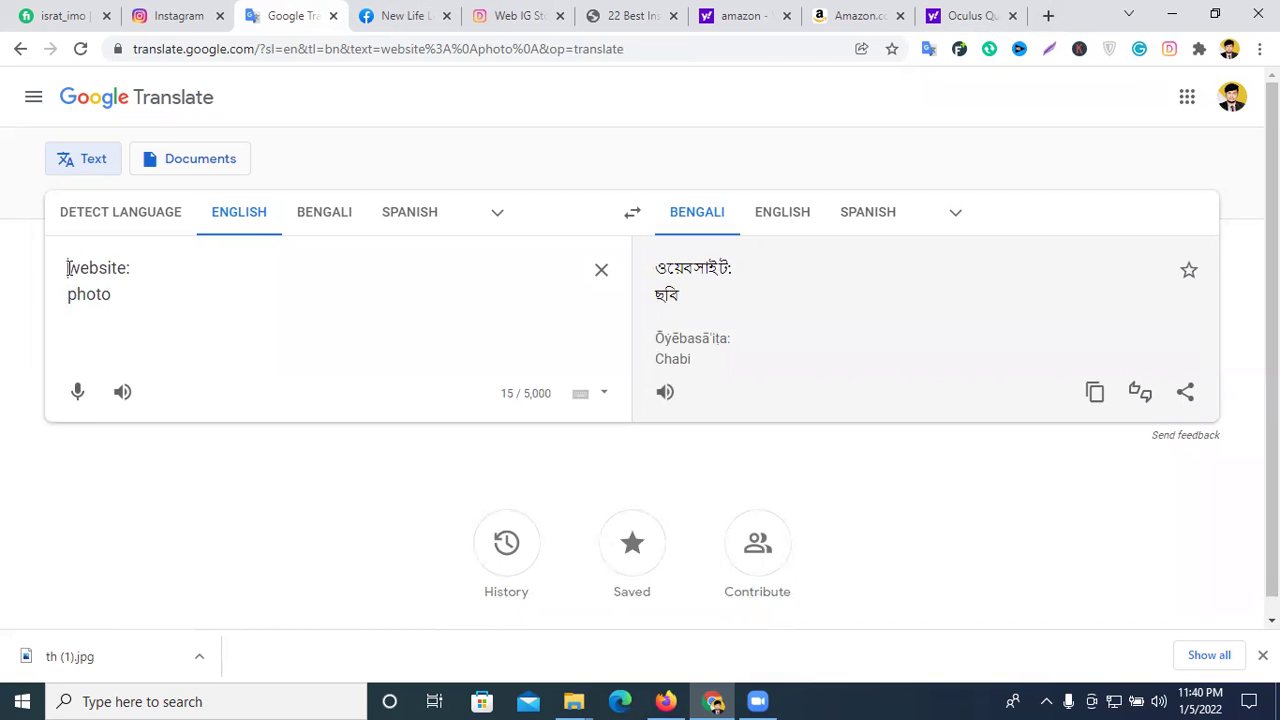
pyautogui.click(67, 268)
pyautogui.write('1.')
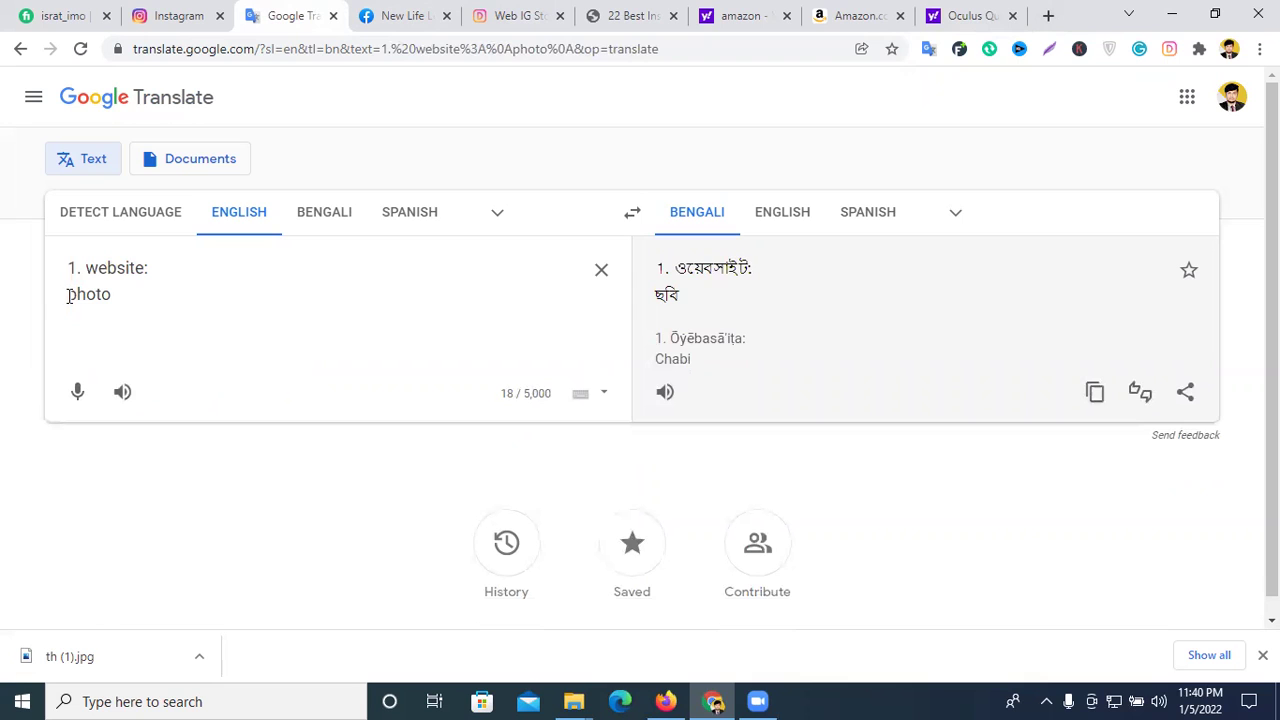
pyautogui.click(67, 294)
pyautogui.write('2.')
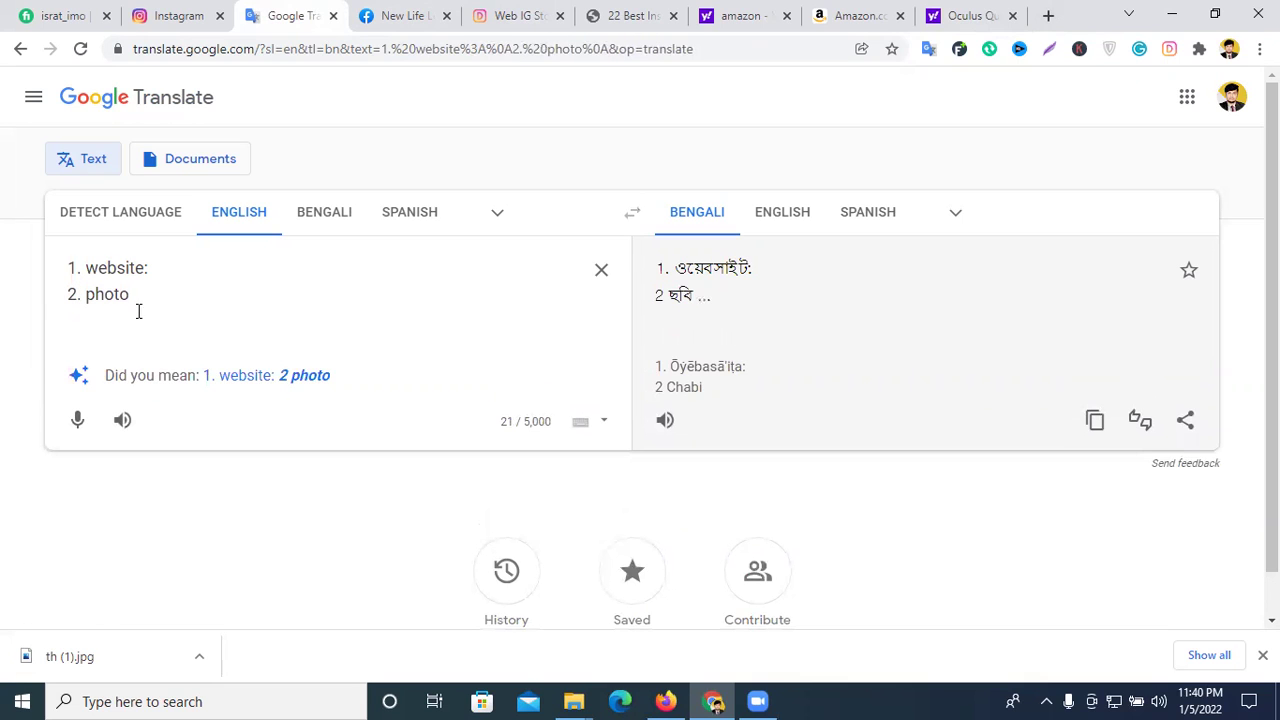
# - Add a third line '3. title or description yes/no'
pyautogui.click(142, 306)
pyautogui.press('Return')
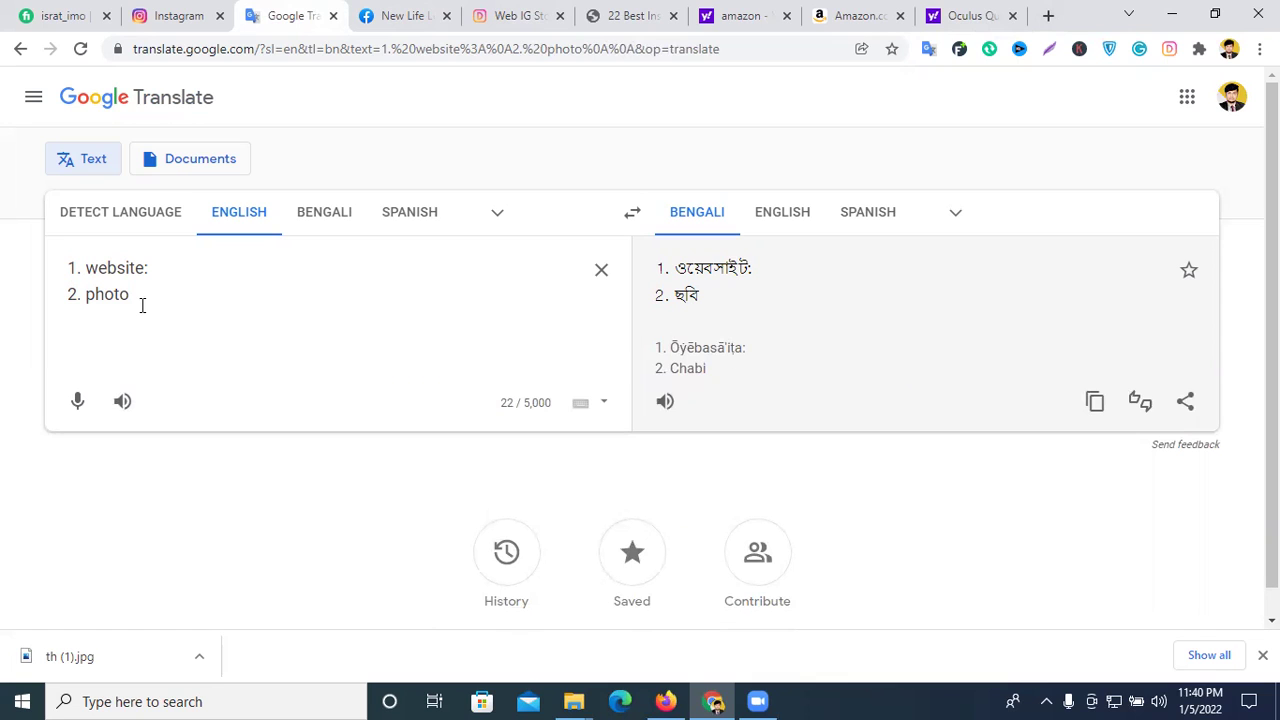
pyautogui.write('4')
pyautogui.press('BackSpace')
pyautogui.write('3. ')
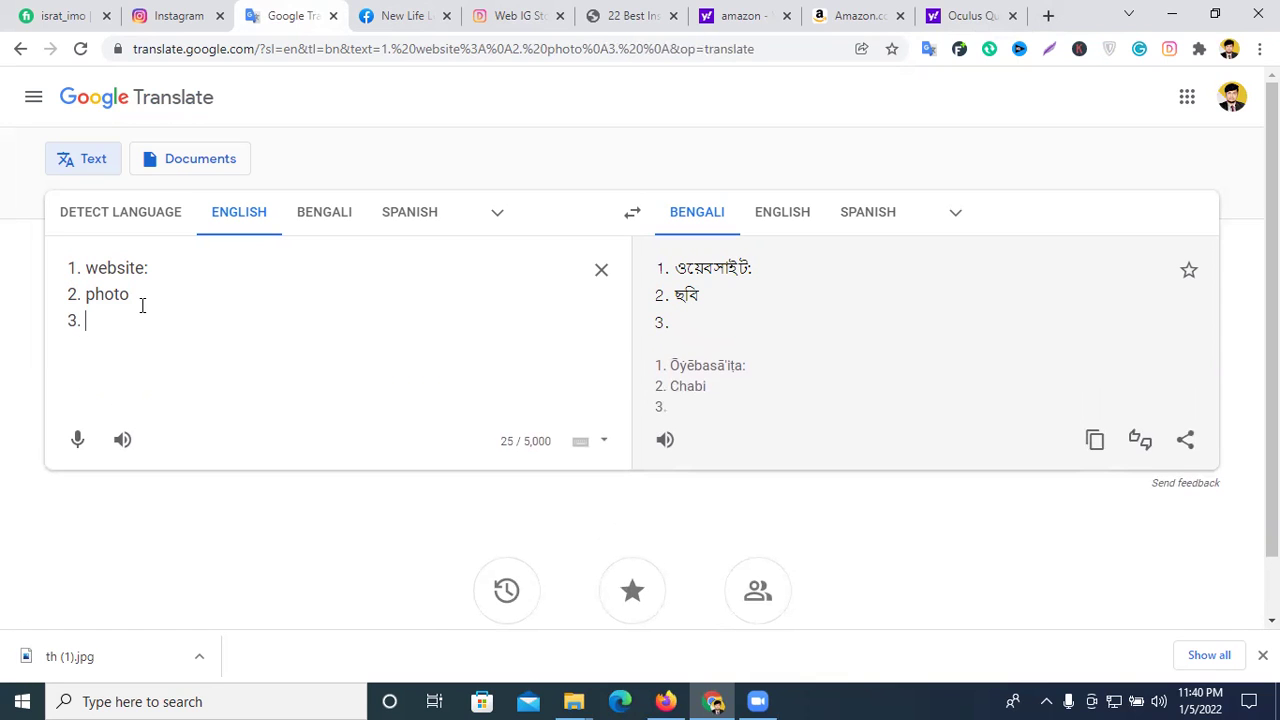
pyautogui.write('tit')
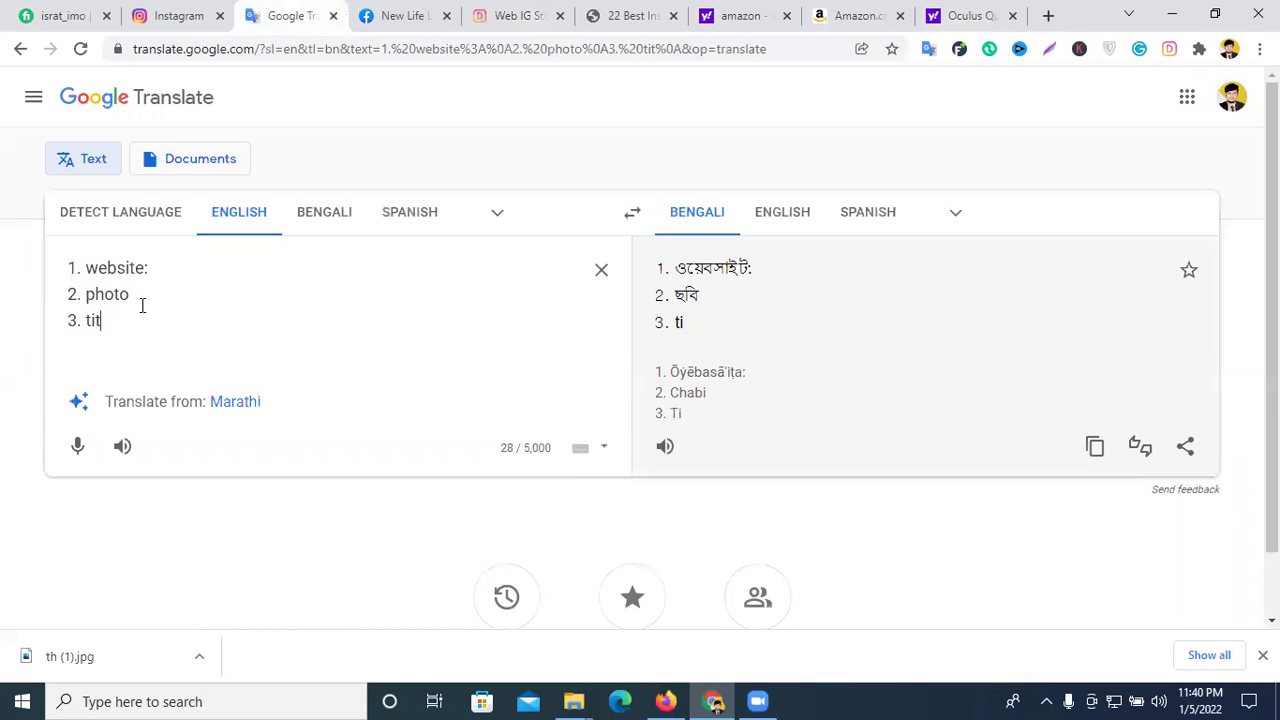
pyautogui.write('le ')
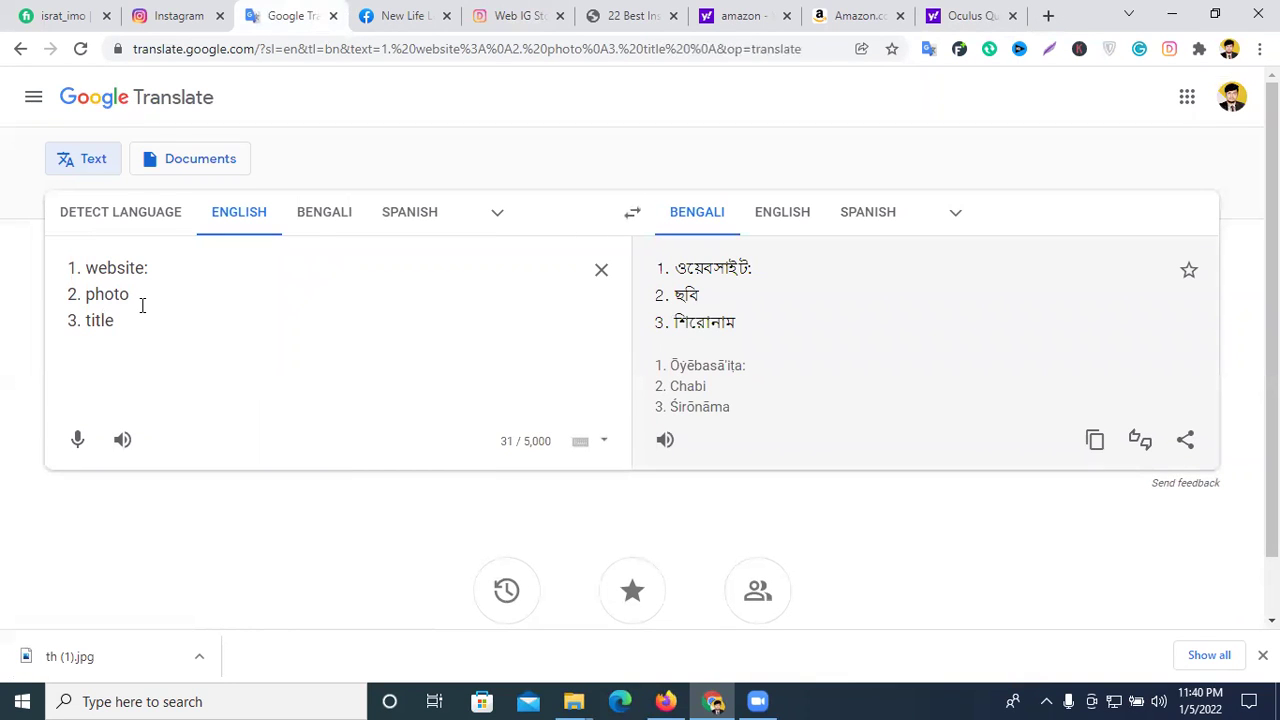
pyautogui.write('or des')
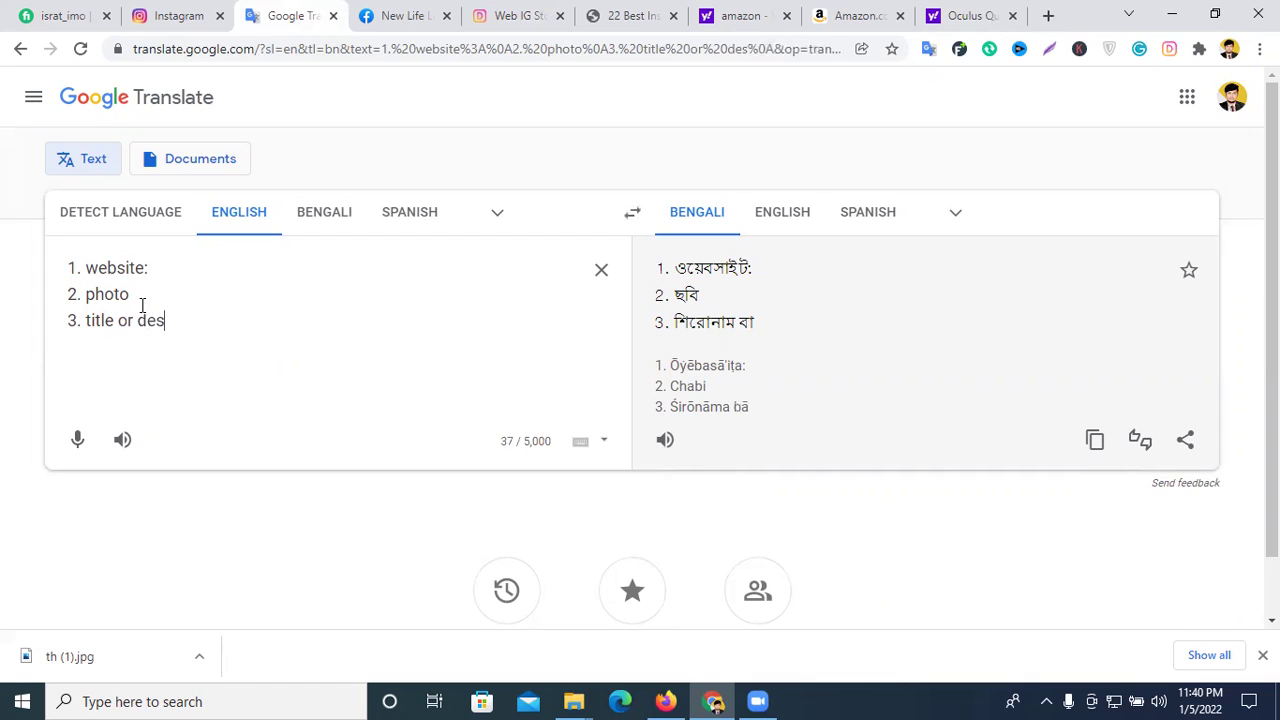
pyautogui.write('cript')
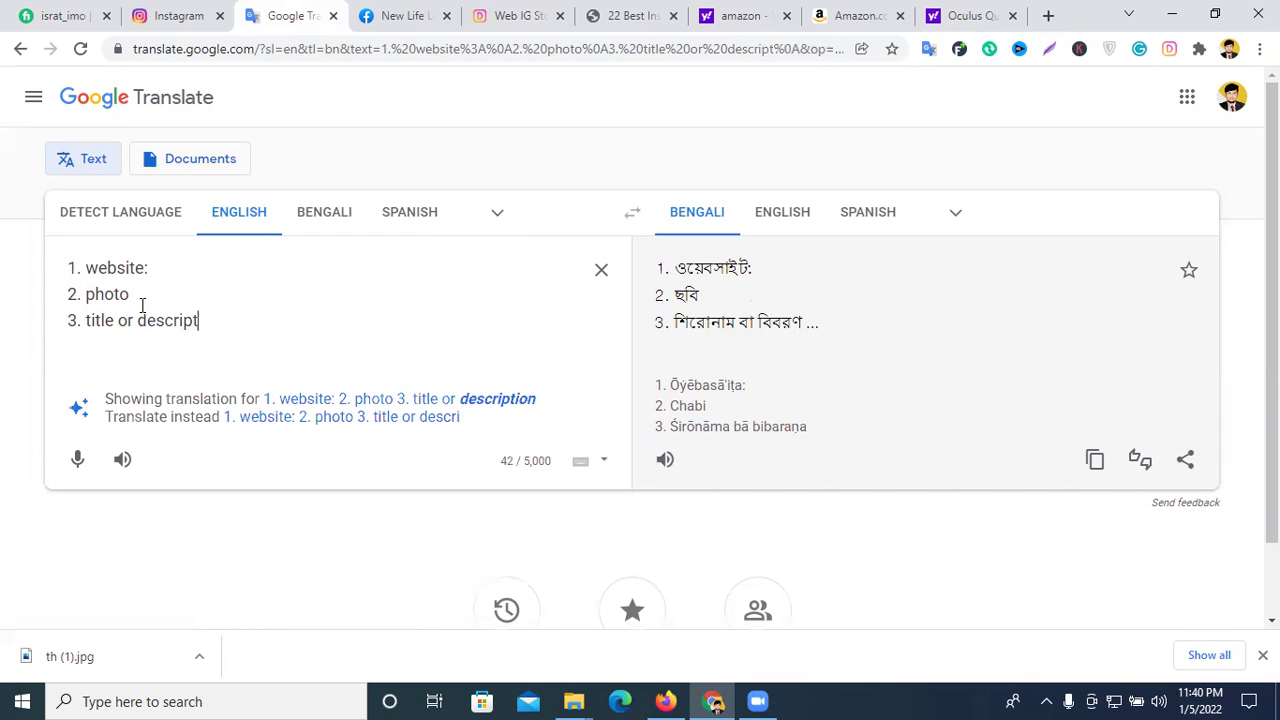
pyautogui.write('ion ')
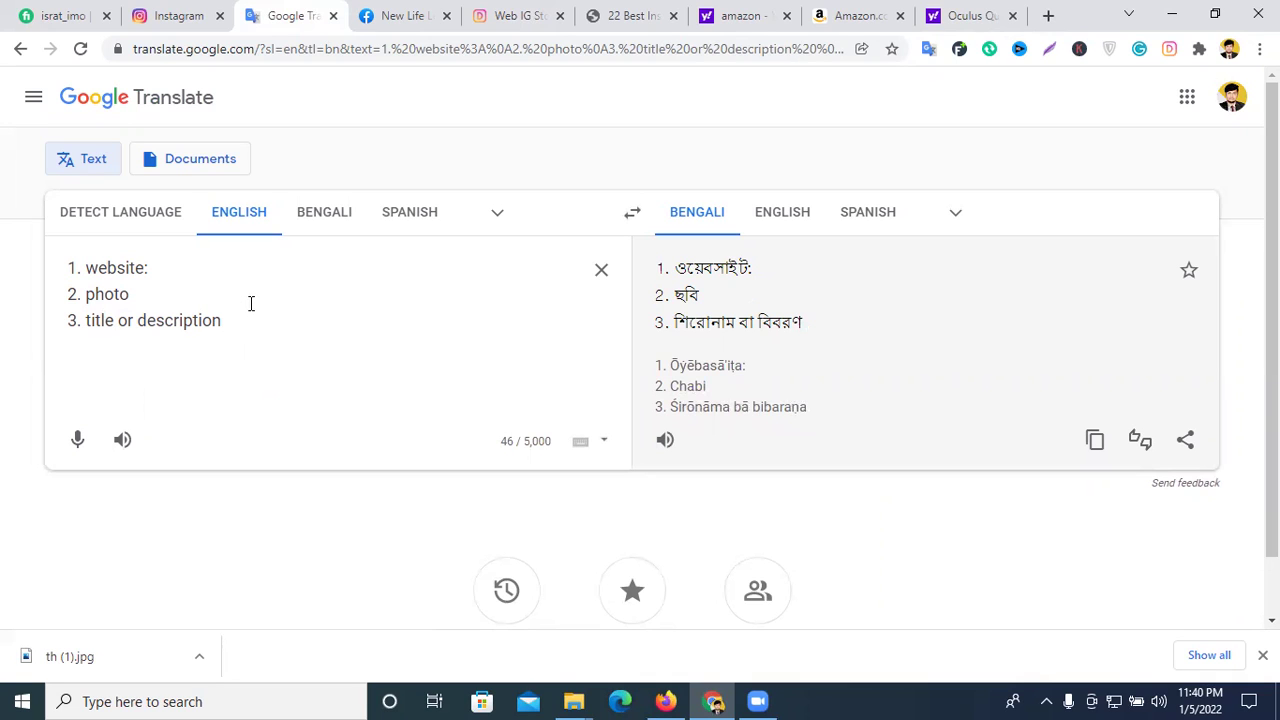
pyautogui.write('yes')
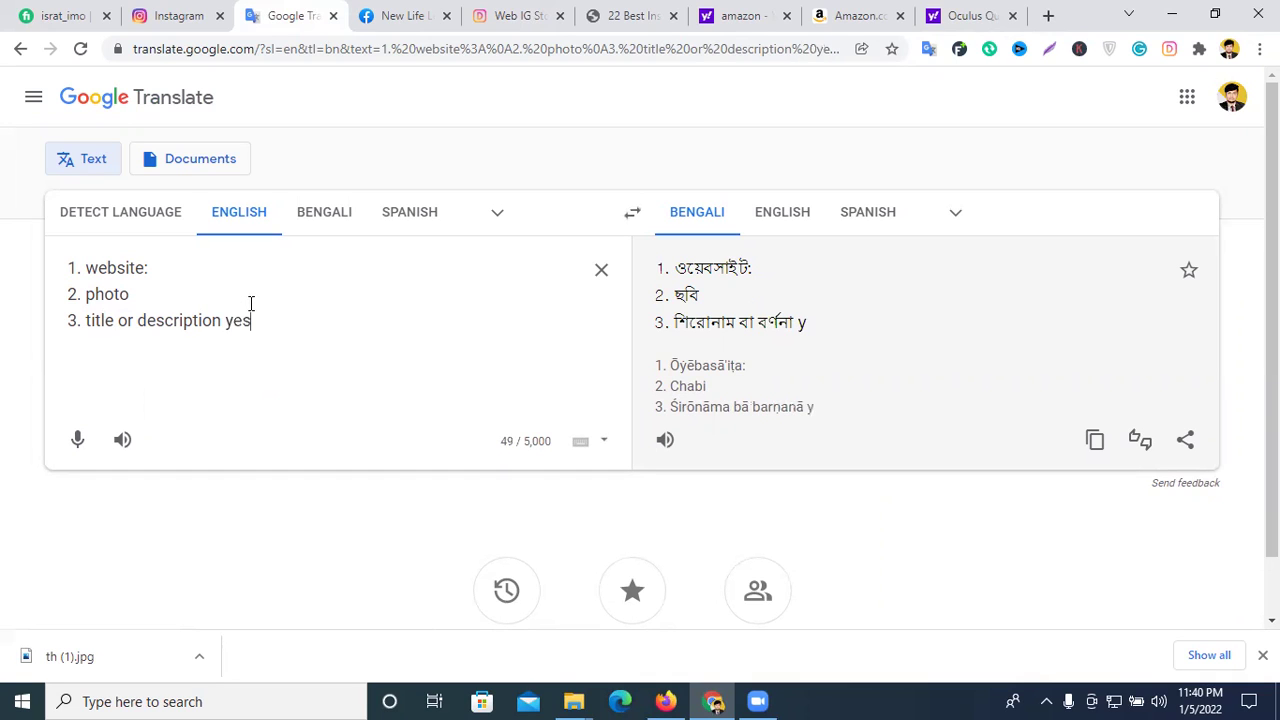
pyautogui.write('/no')
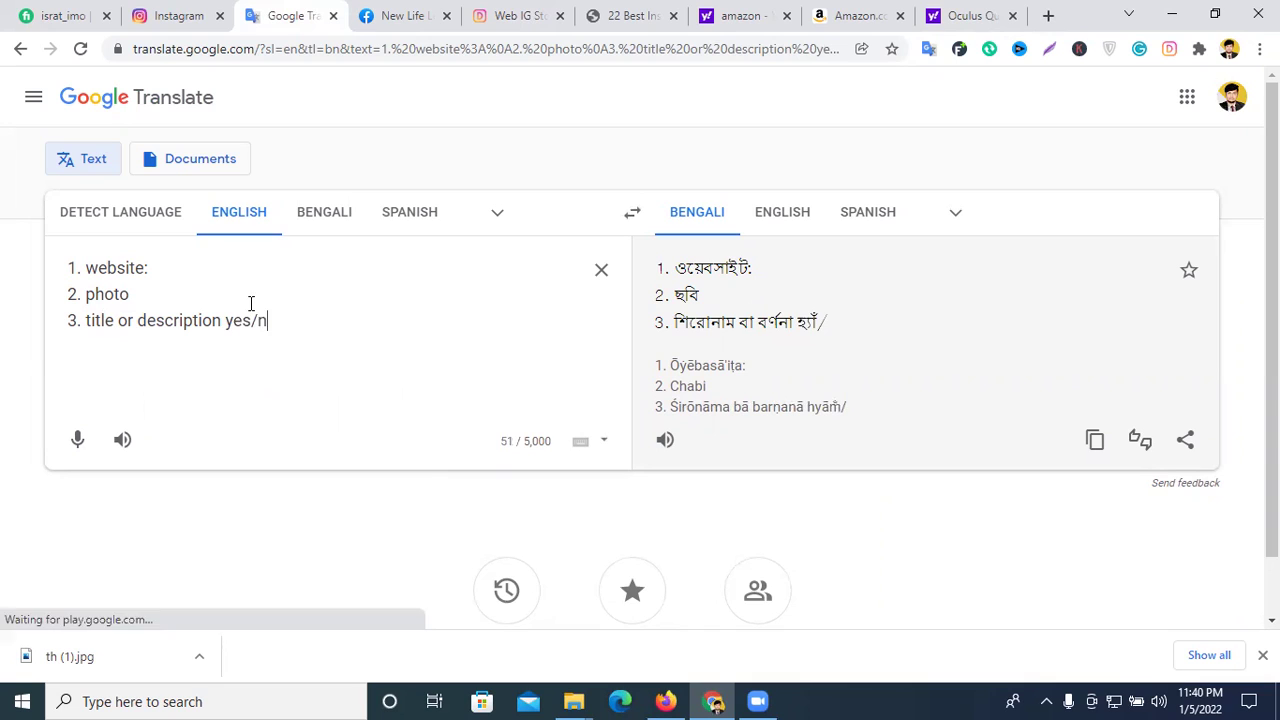
pyautogui.click(215, 303)
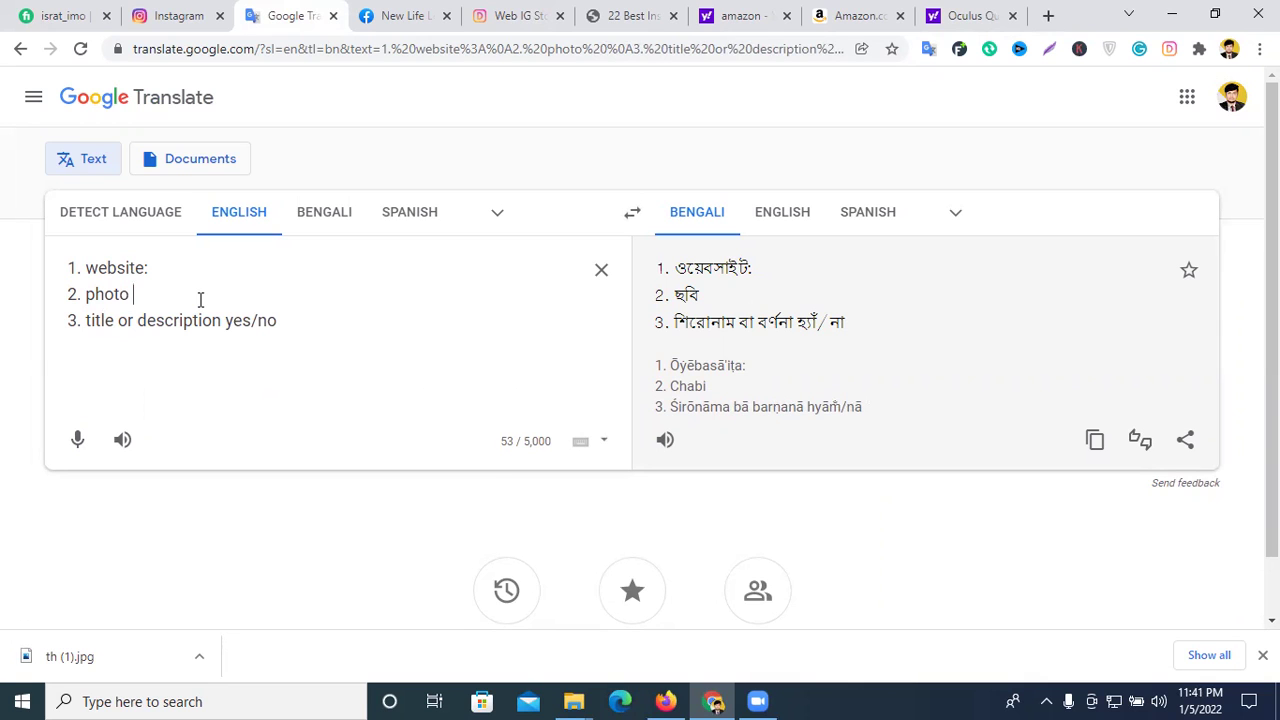
pyautogui.click(1048, 15)
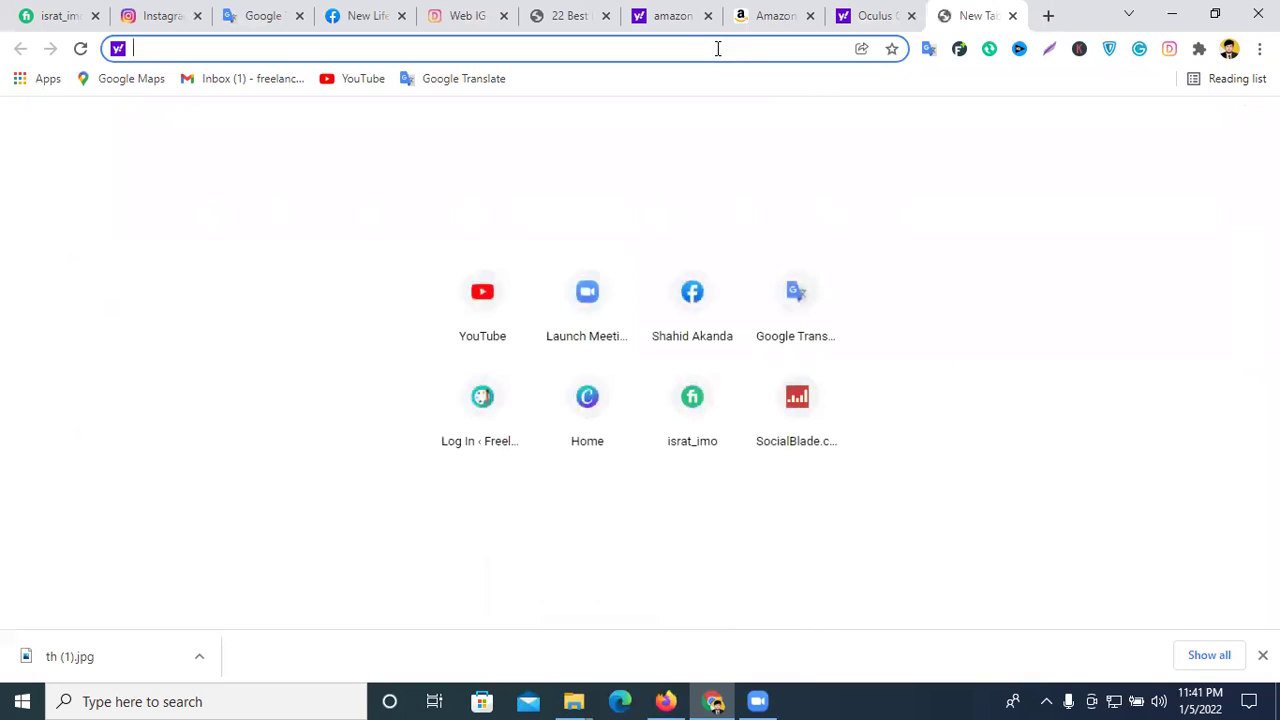
# - Open the Pexels and Pixabay stock-photo sites in separate tabs
pyautogui.write('pix')
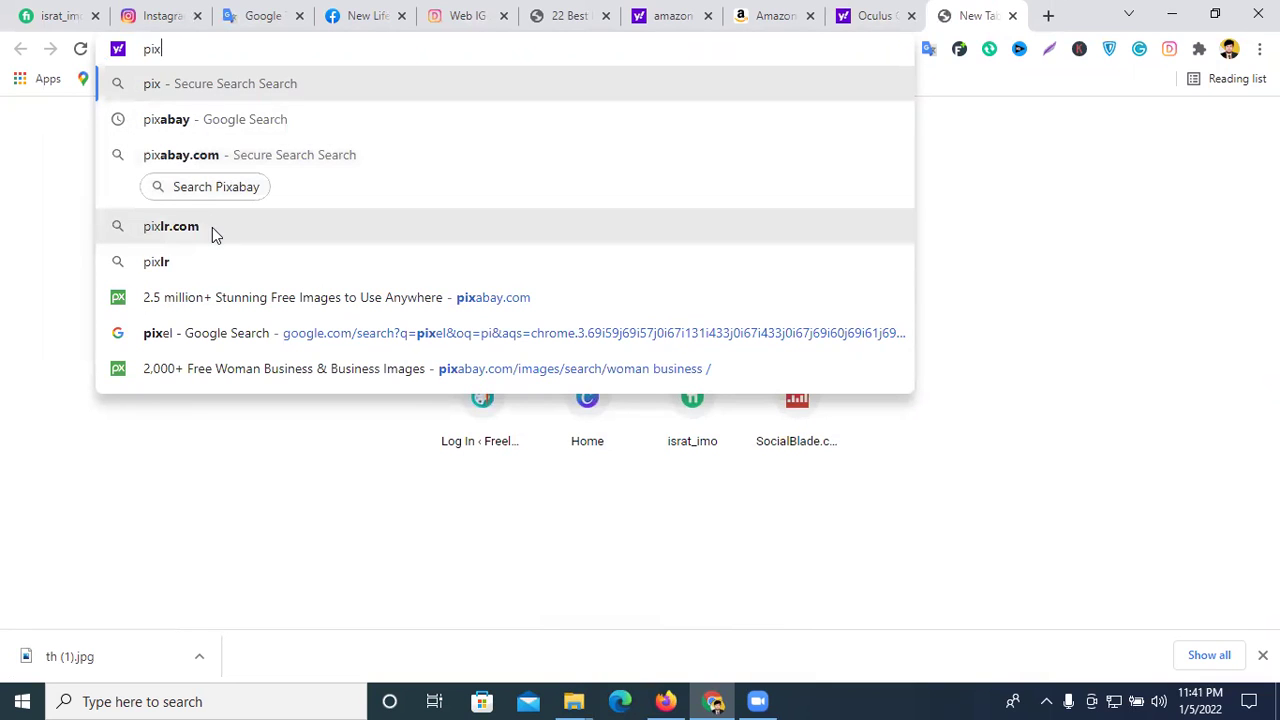
pyautogui.click(197, 345)
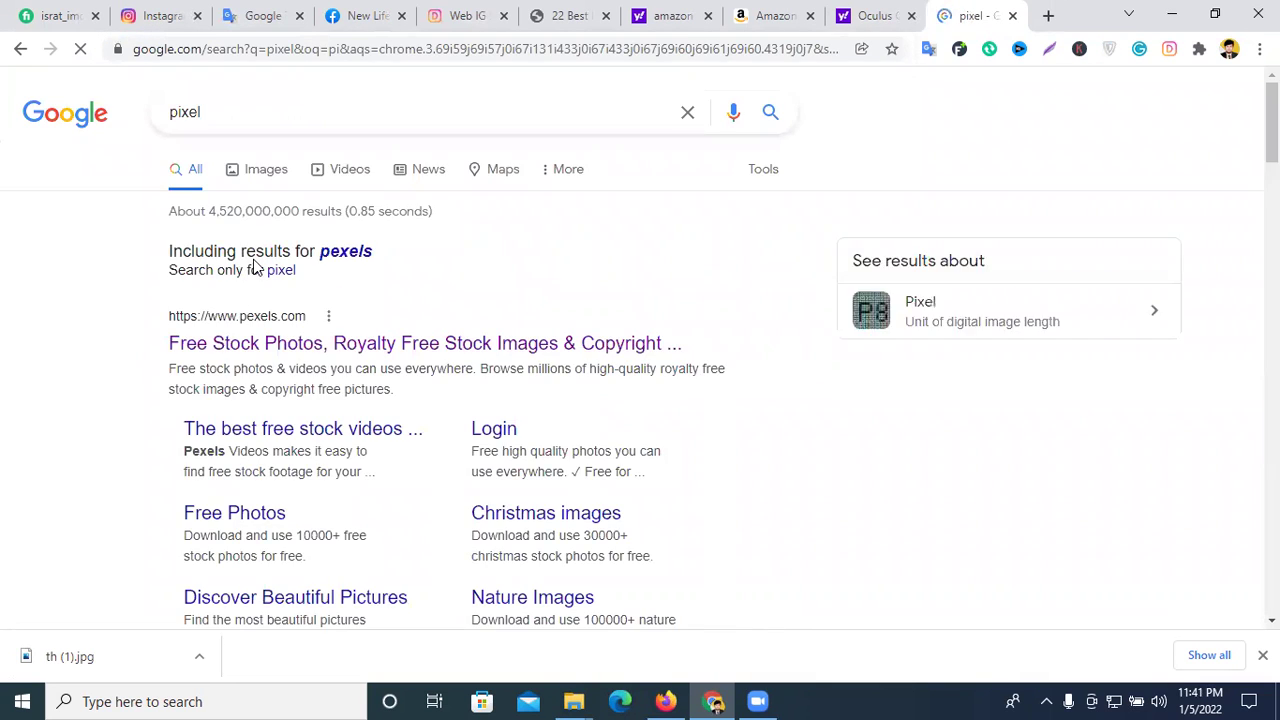
pyautogui.click(253, 345)
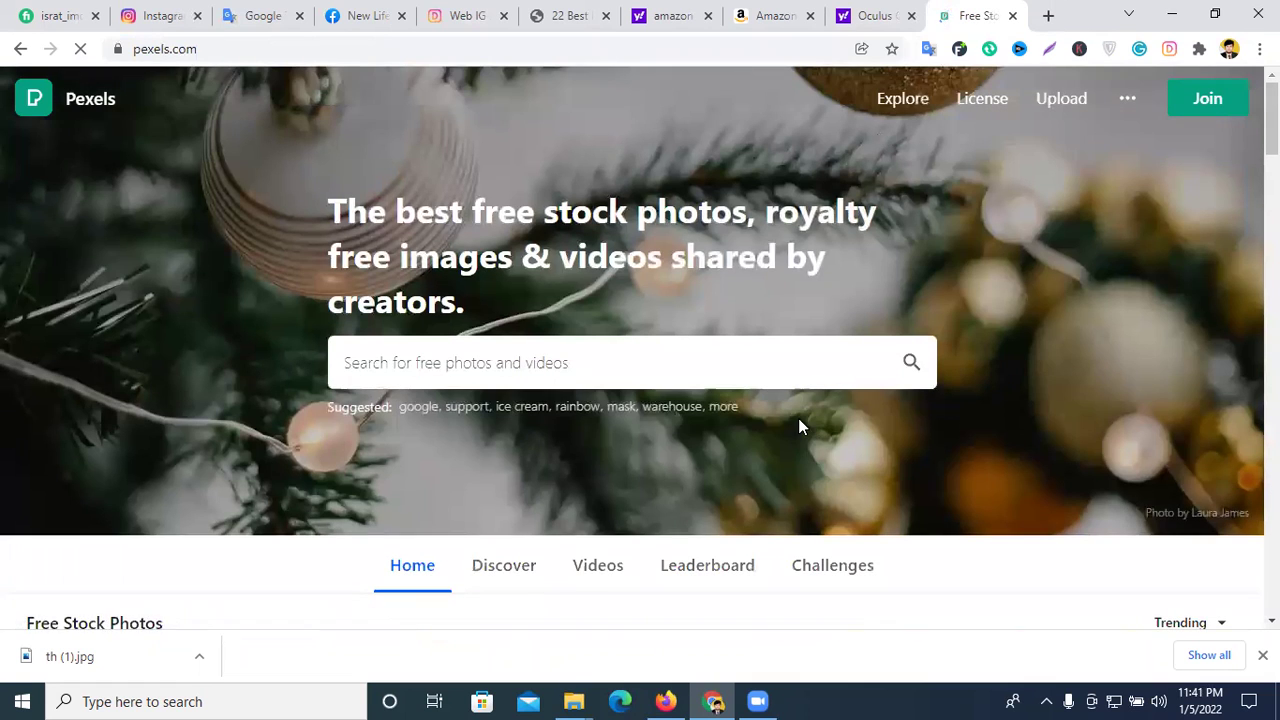
pyautogui.click(1048, 16)
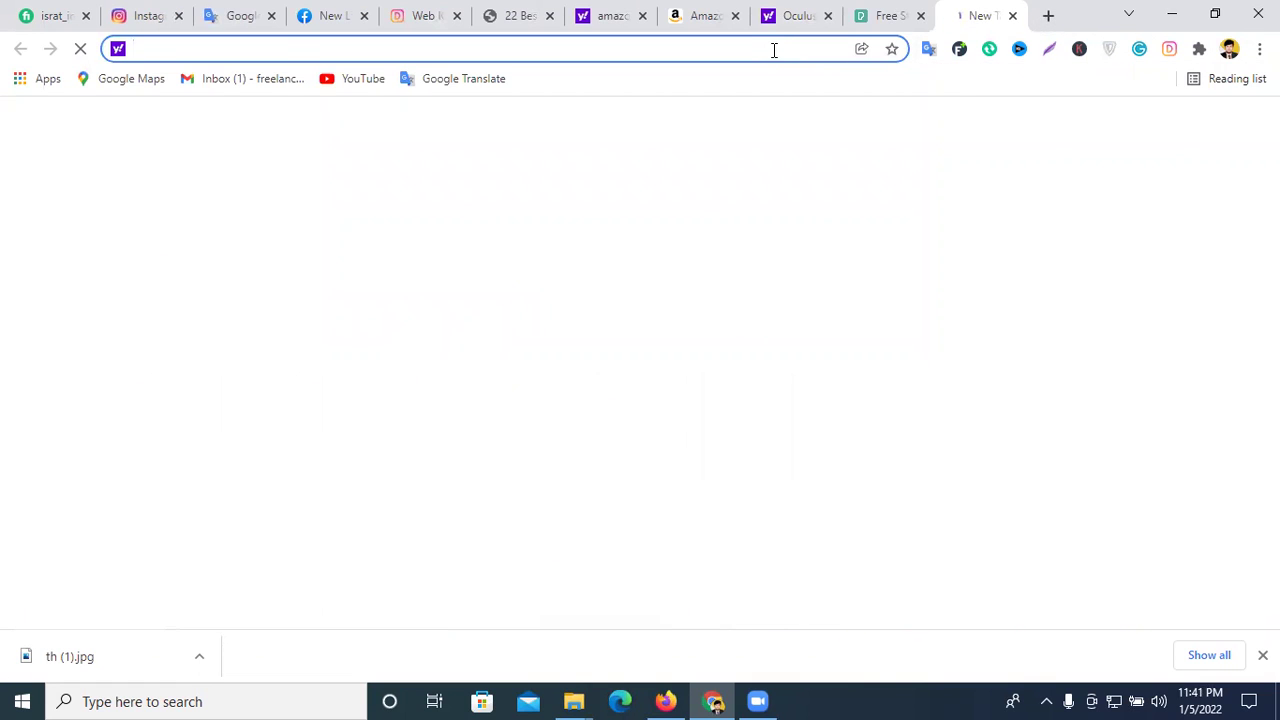
pyautogui.write('pi')
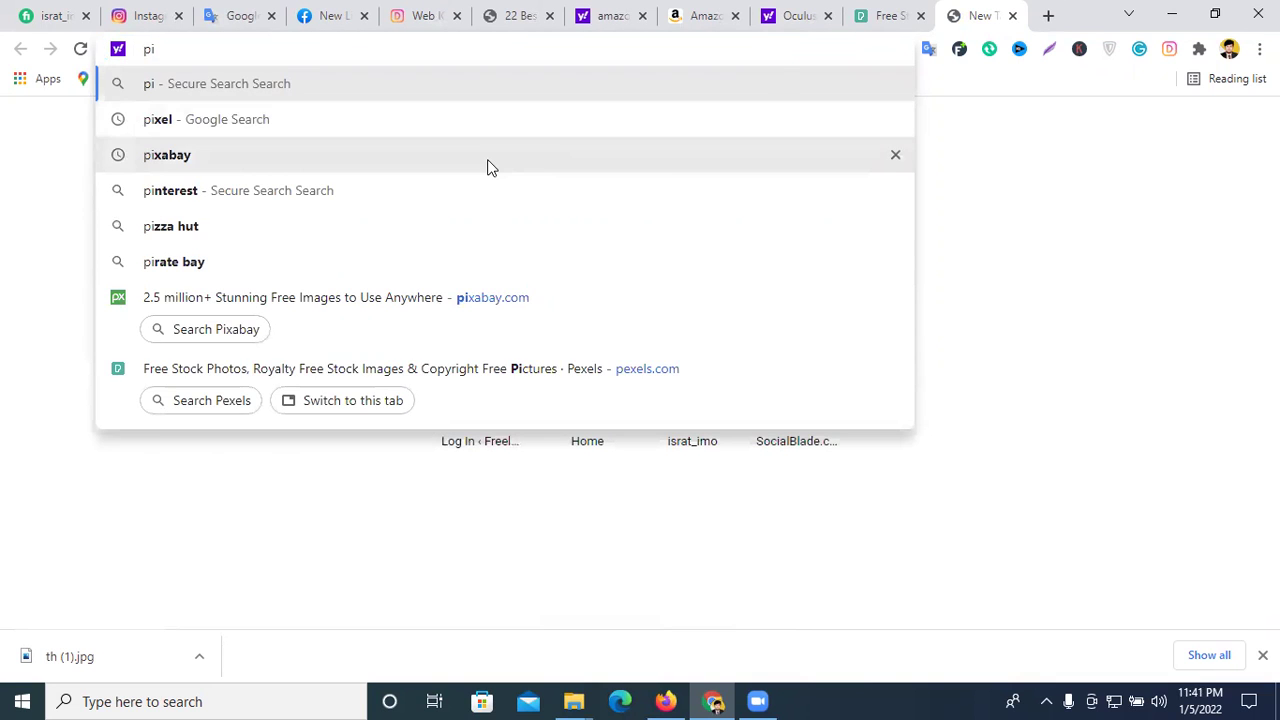
pyautogui.click(486, 165)
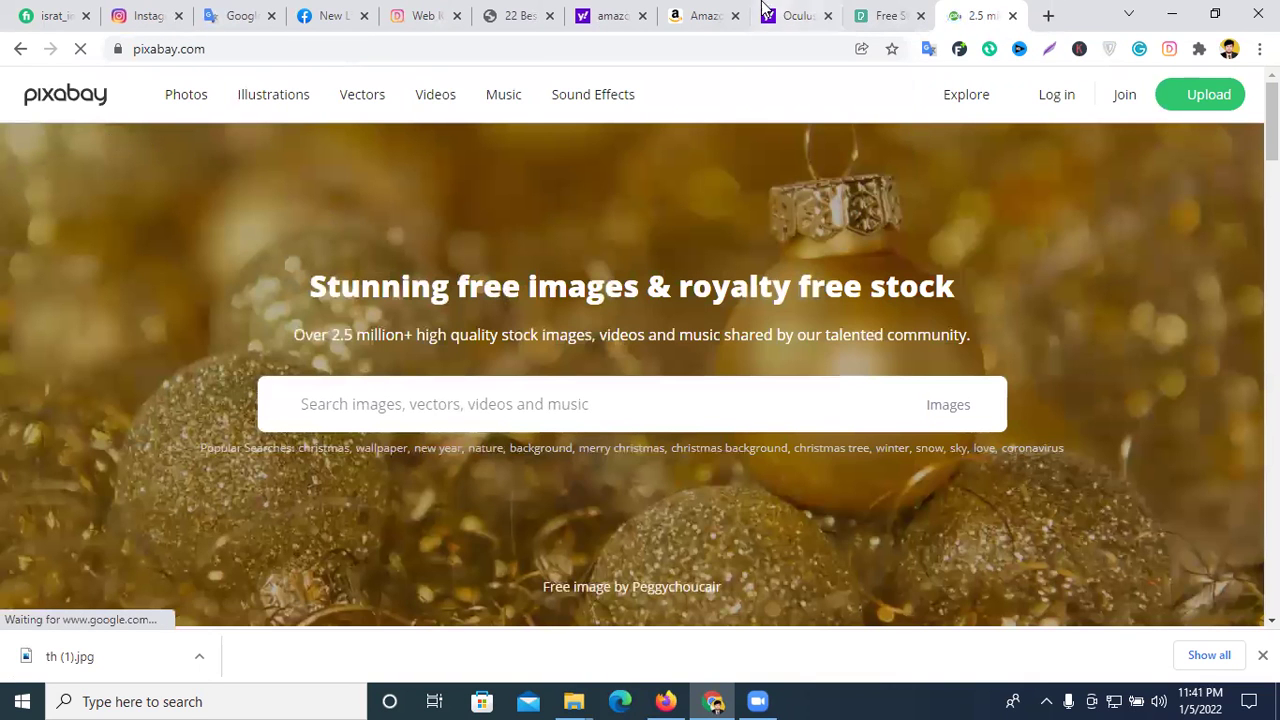
# - Search Pexels for food, browse the results, then return to the Oculus image results
pyautogui.click(877, 14)
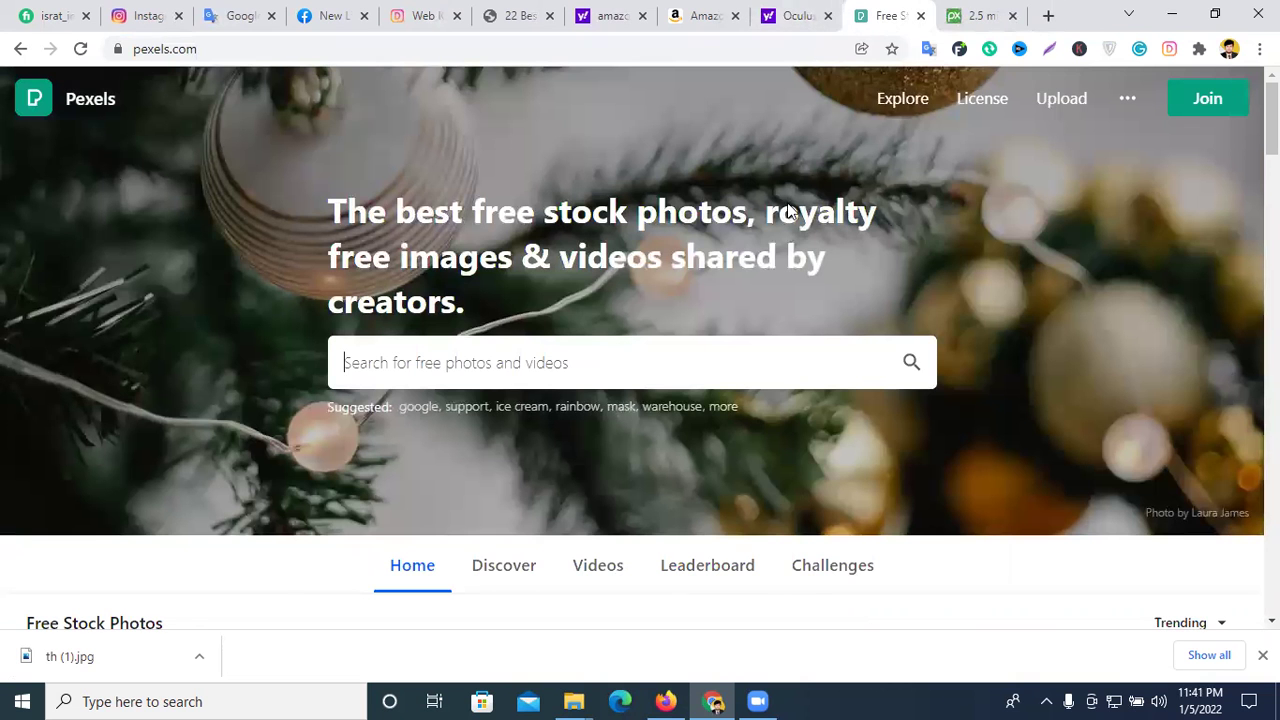
pyautogui.click(569, 352)
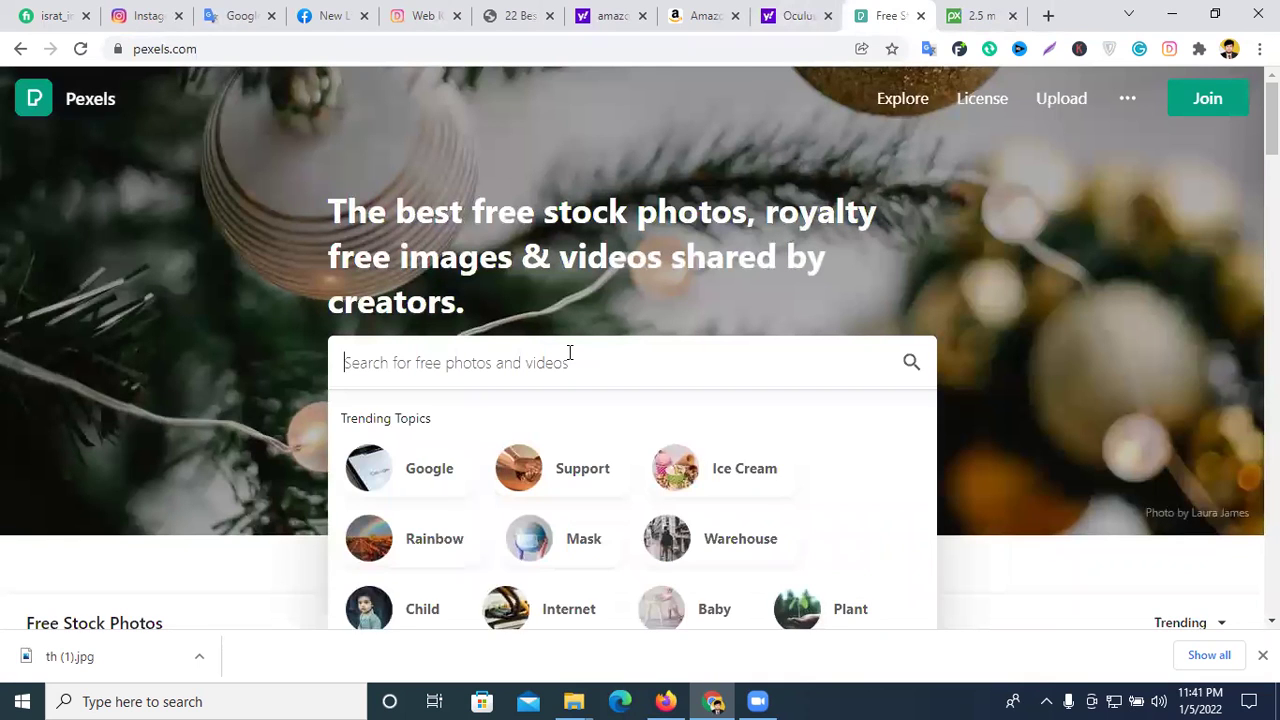
pyautogui.write('food')
pyautogui.press('Return')
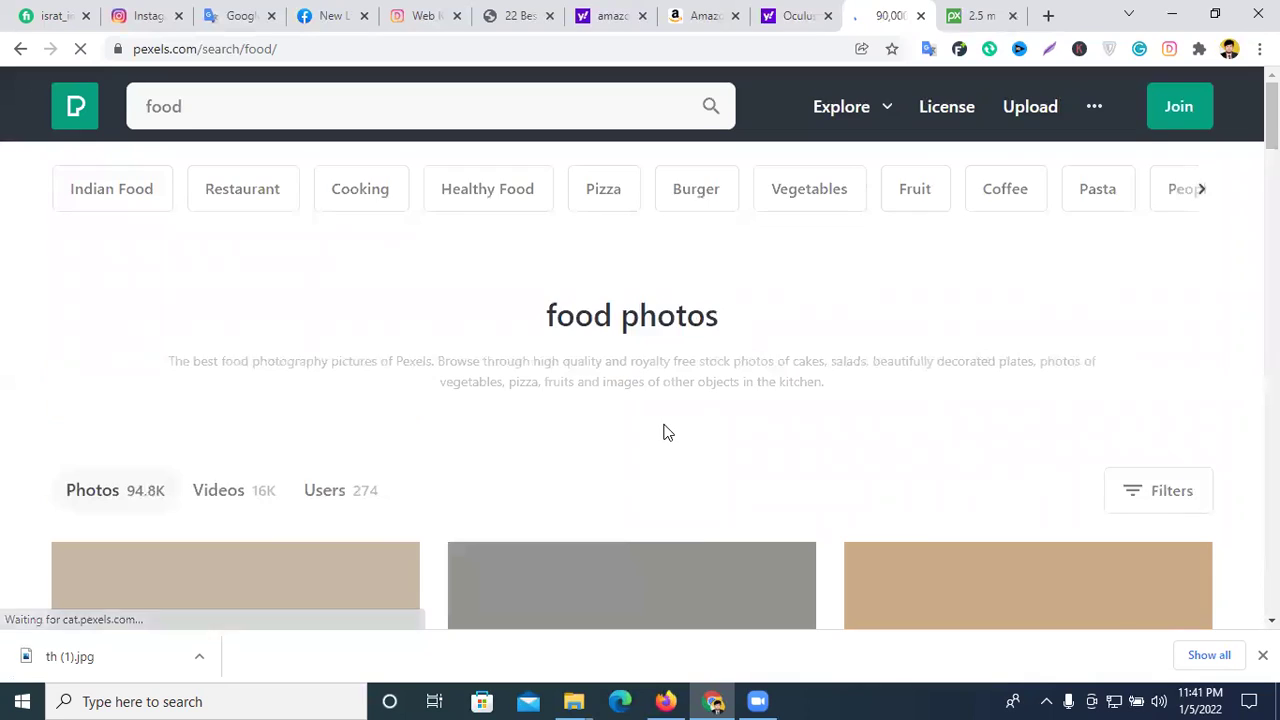
pyautogui.scroll(-5, 667, 432)
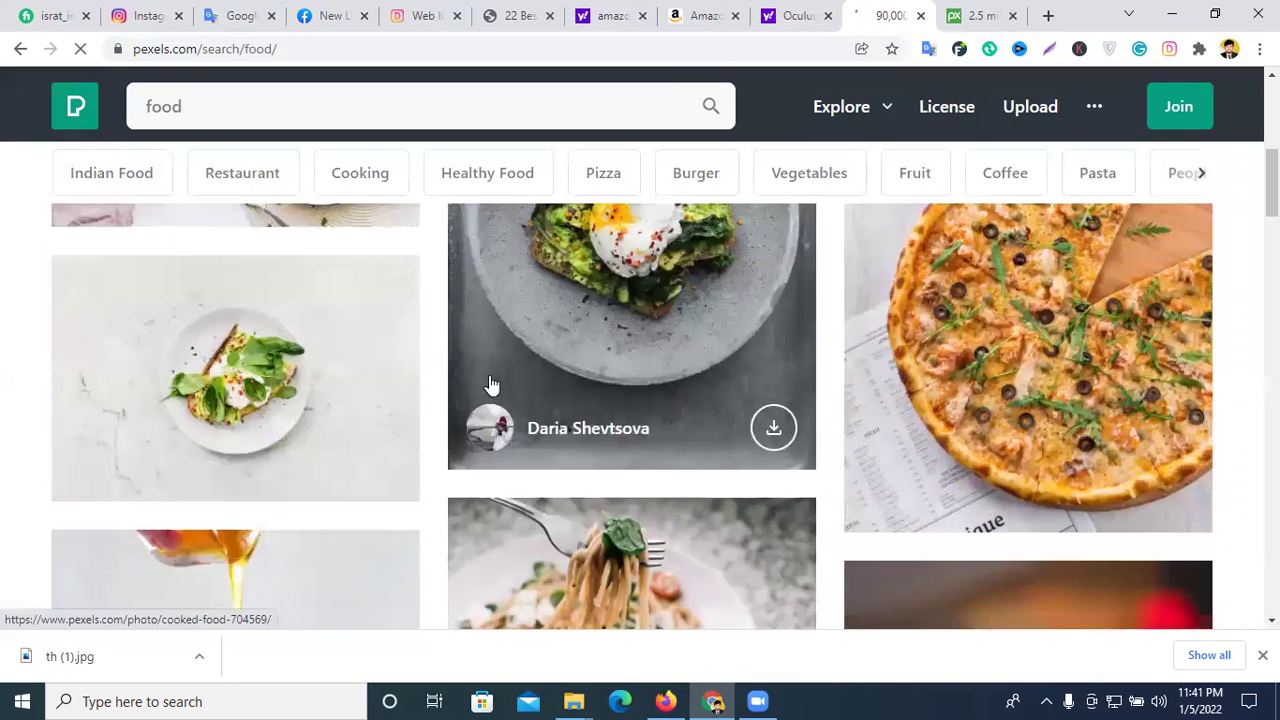
pyautogui.scroll(-10, 914, 400)
pyautogui.click(975, 15)
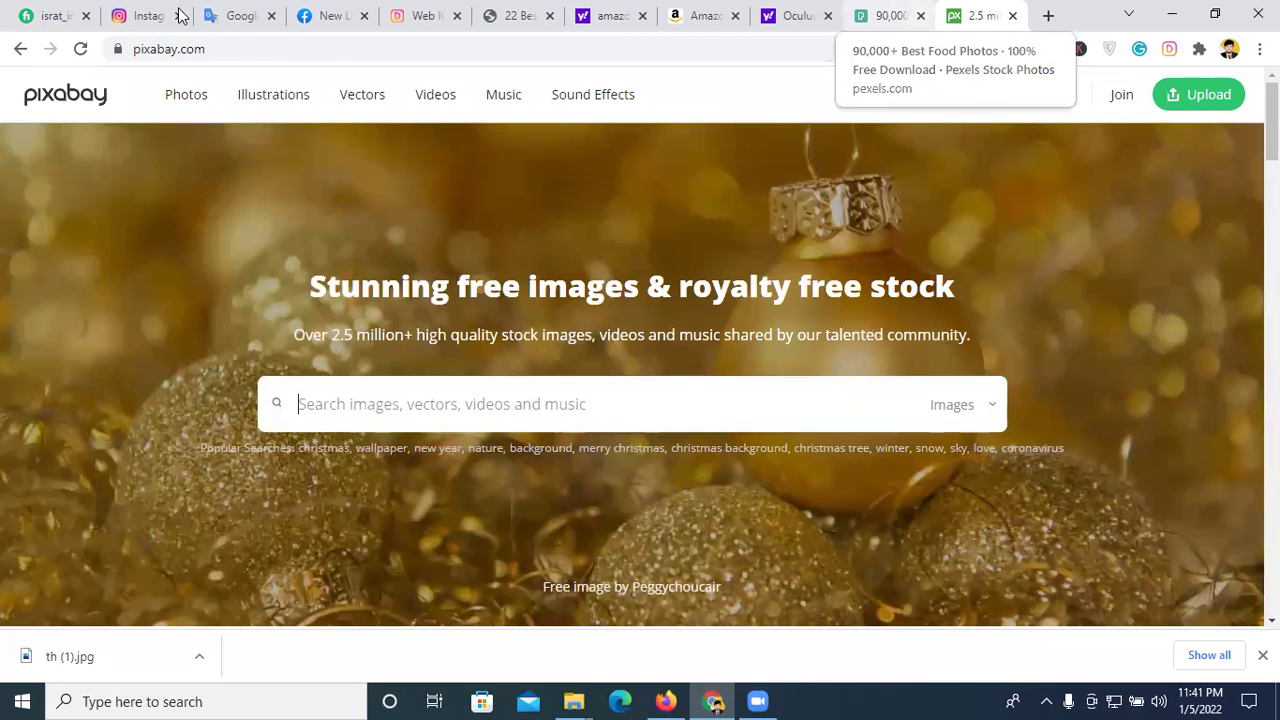
pyautogui.click(885, 15)
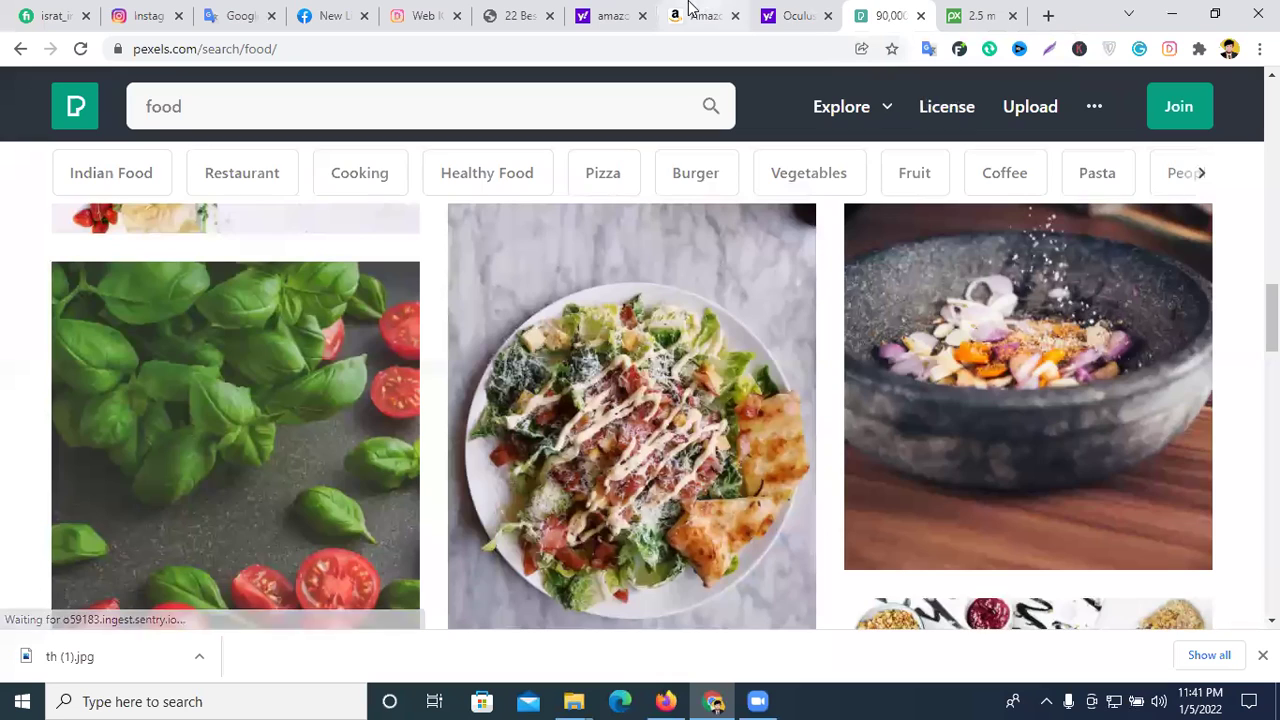
pyautogui.click(814, 14)
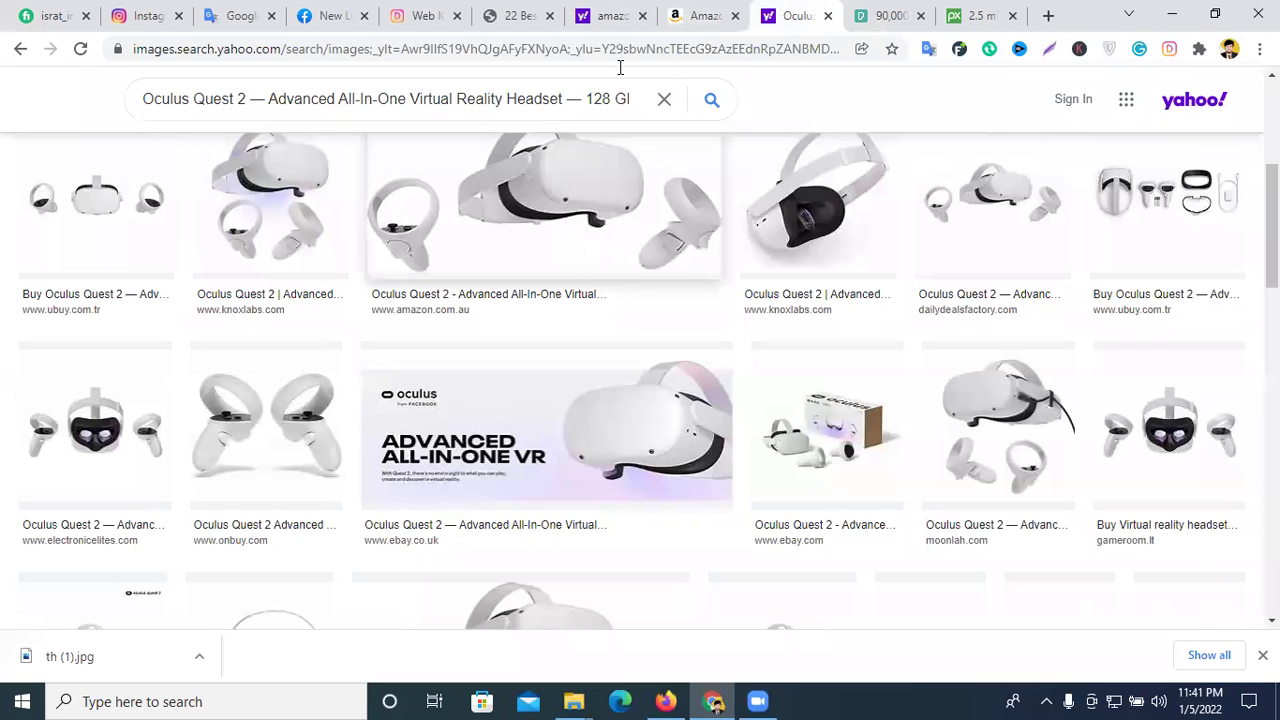
# - Check the Amazon Oculus Quest 2 title, then return to the Google Translate list
pyautogui.click(700, 15)
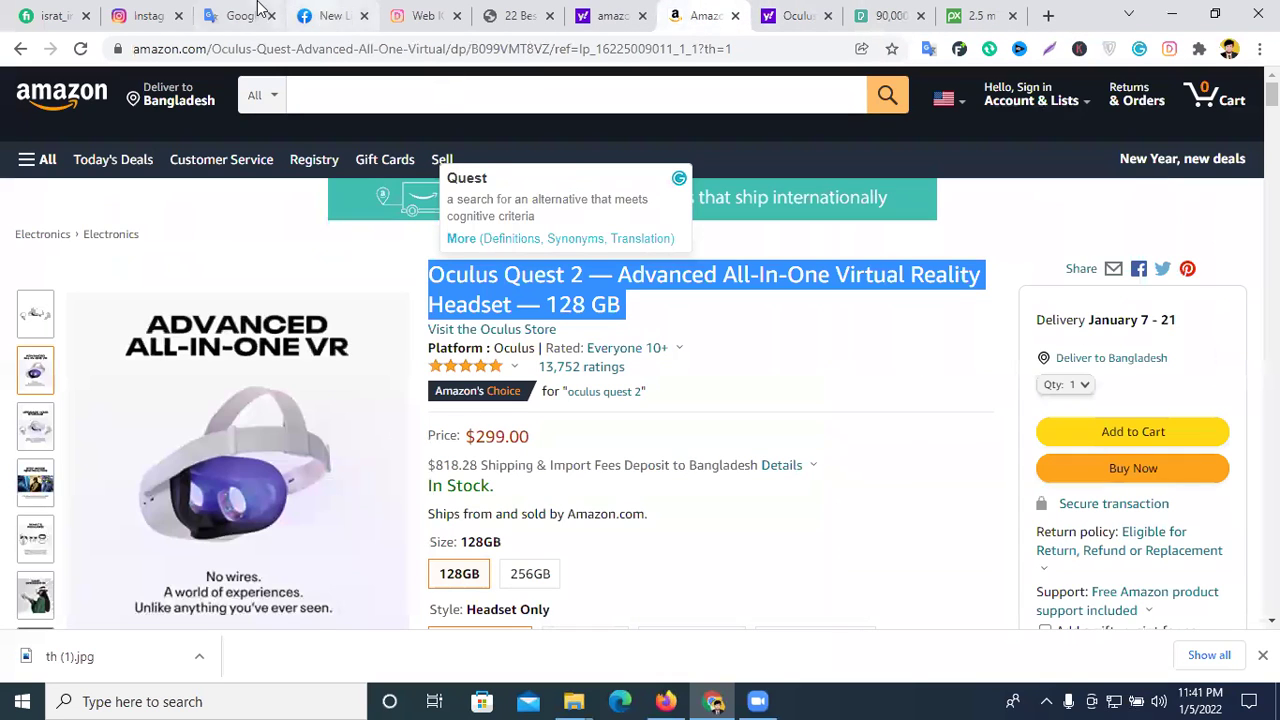
pyautogui.click(240, 15)
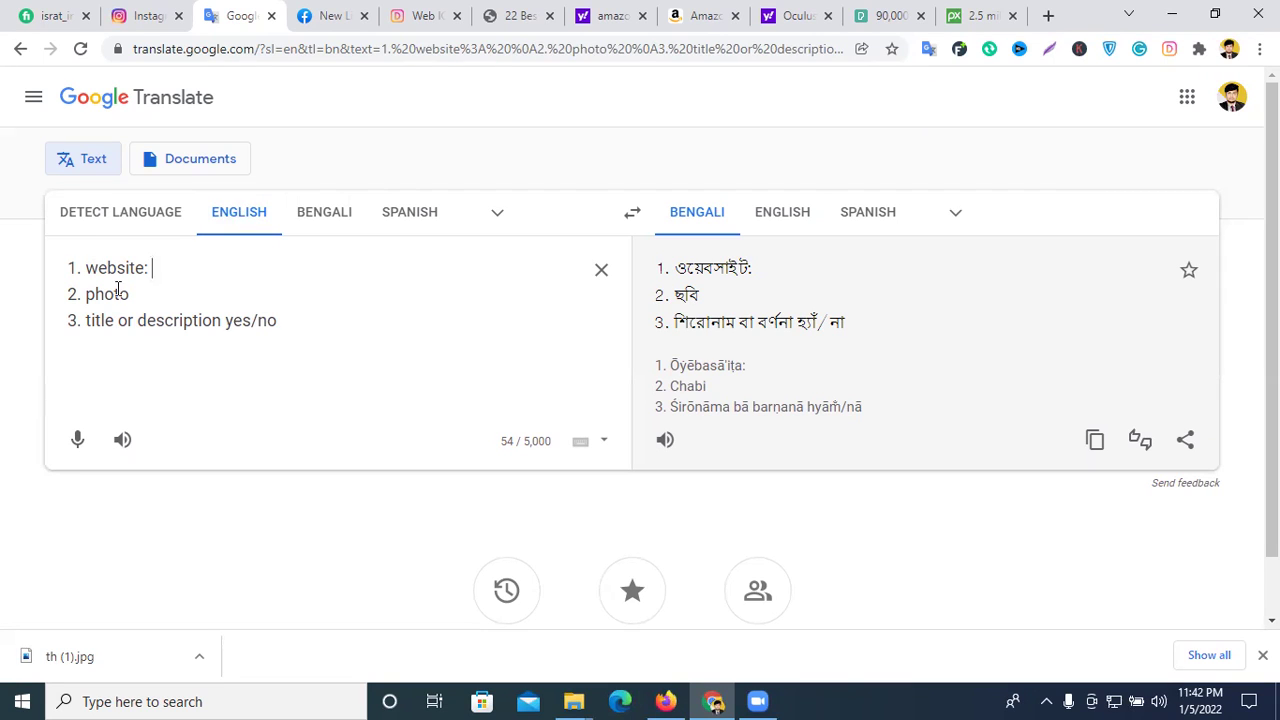
# - Add '/no /yes' to the photo line and 'yes/no' after website:
pyautogui.write('/no ')
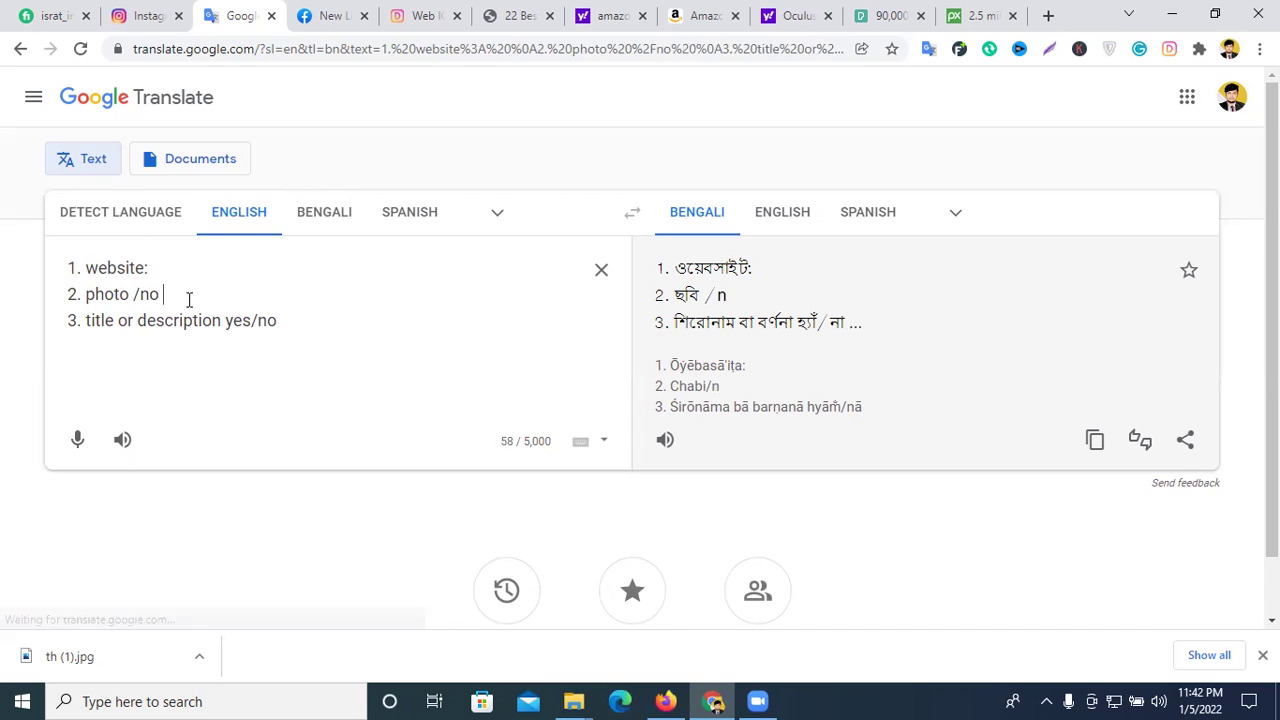
pyautogui.write('/yes')
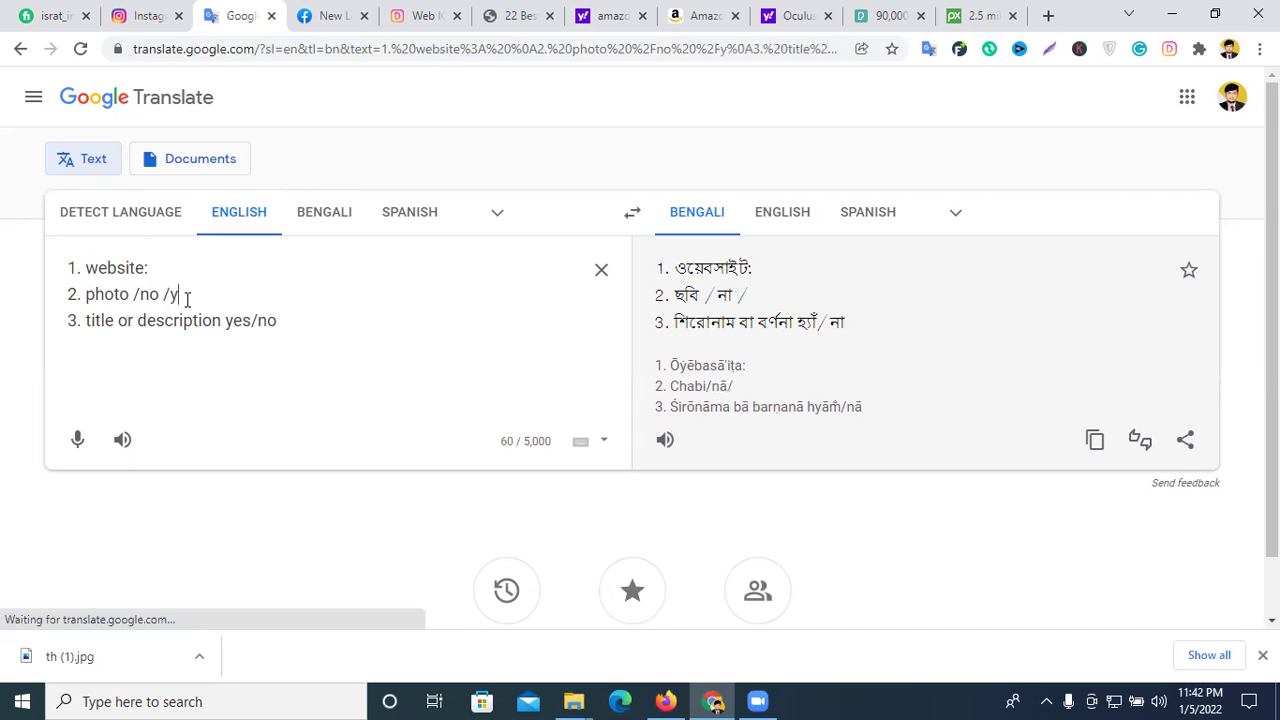
pyautogui.click(197, 264)
pyautogui.write('yes/no')
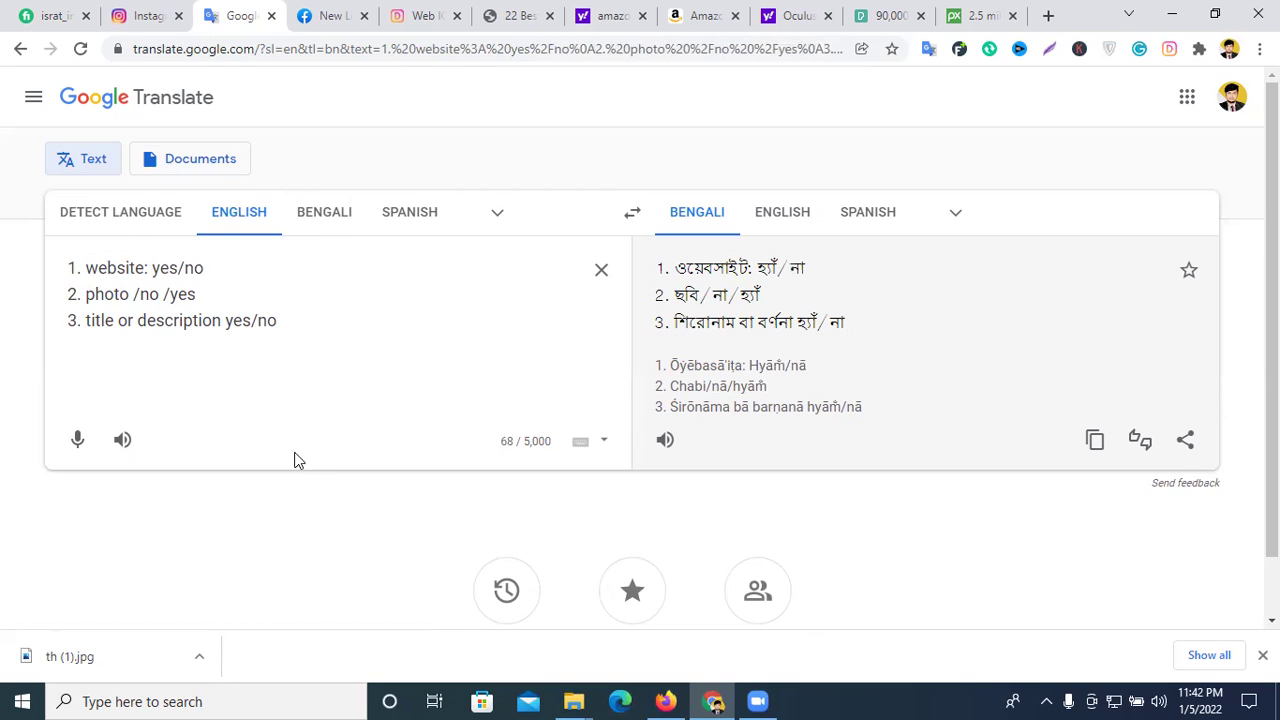
pyautogui.click(140, 15)
pyautogui.click(415, 15)
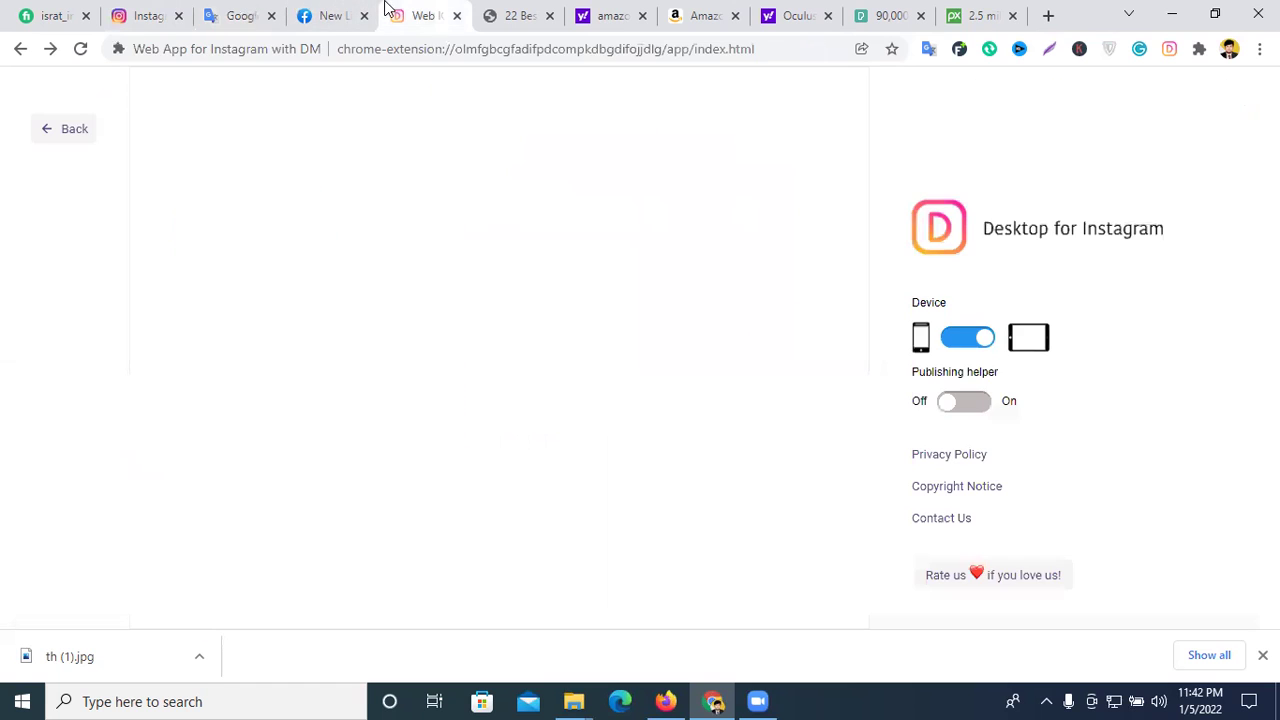
# - Return to the feed and load th (1) from Downloads into a new post
pyautogui.click(156, 90)
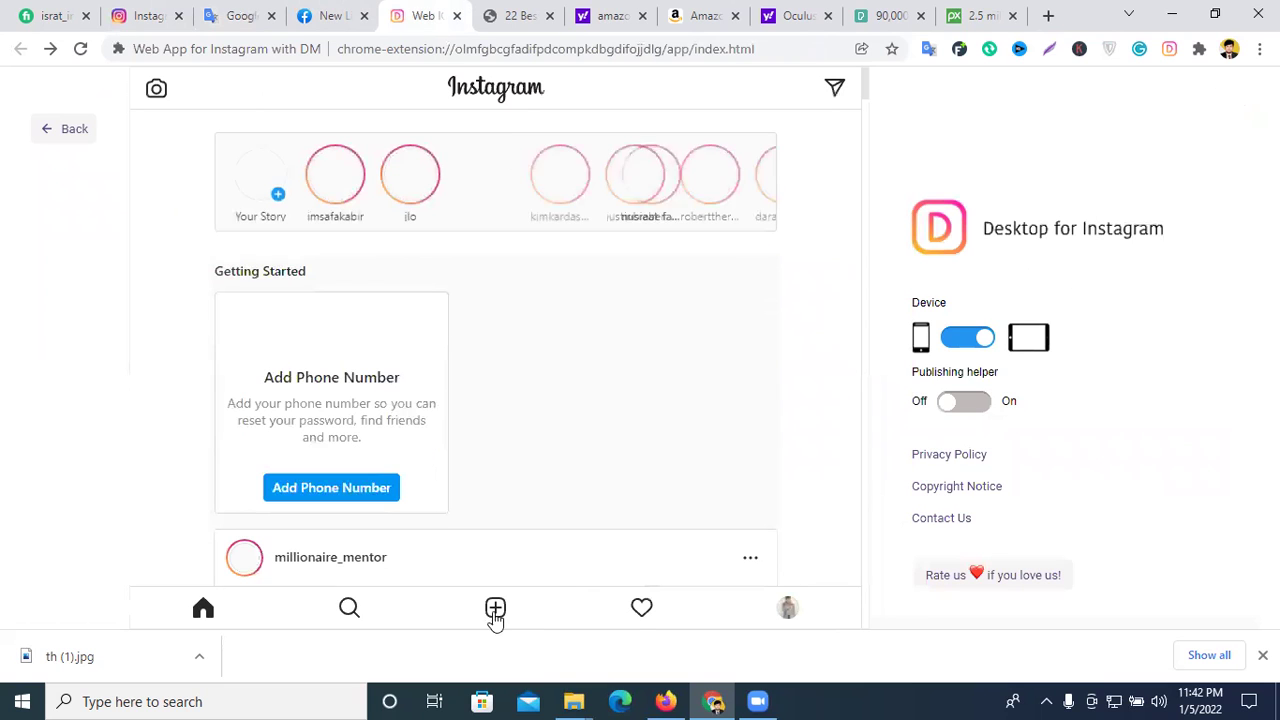
pyautogui.click(497, 610)
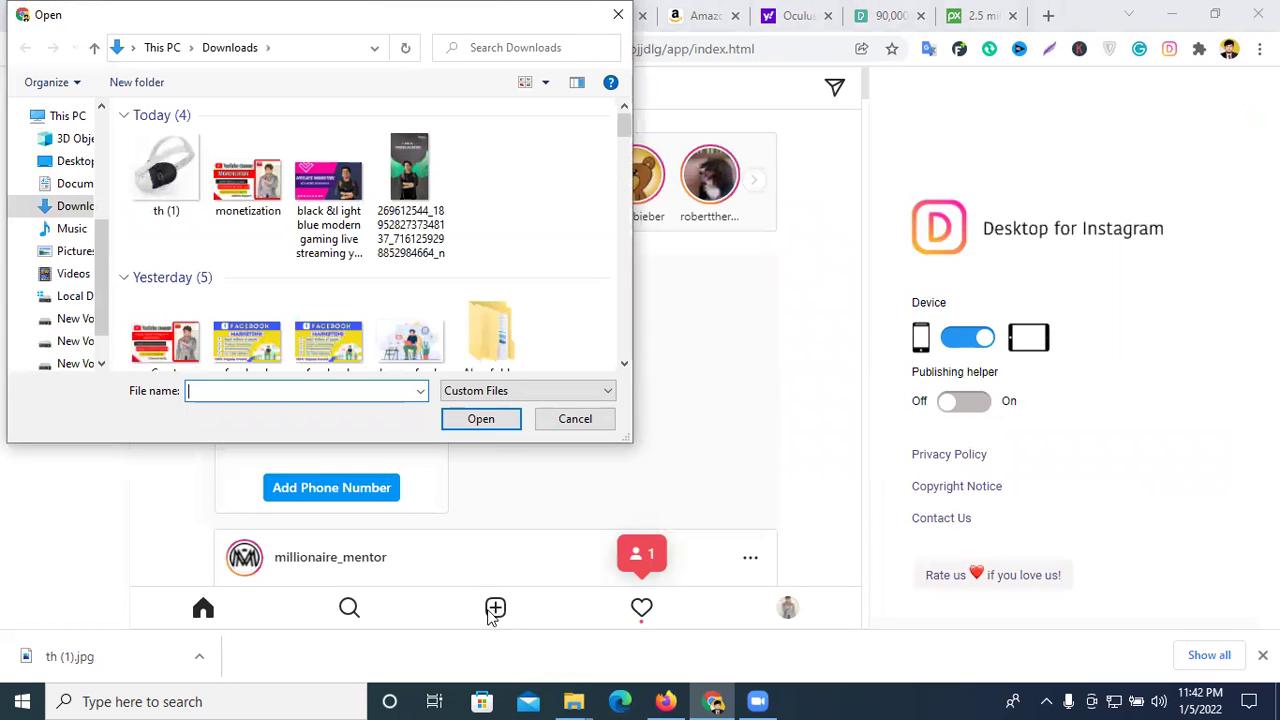
pyautogui.click(182, 182)
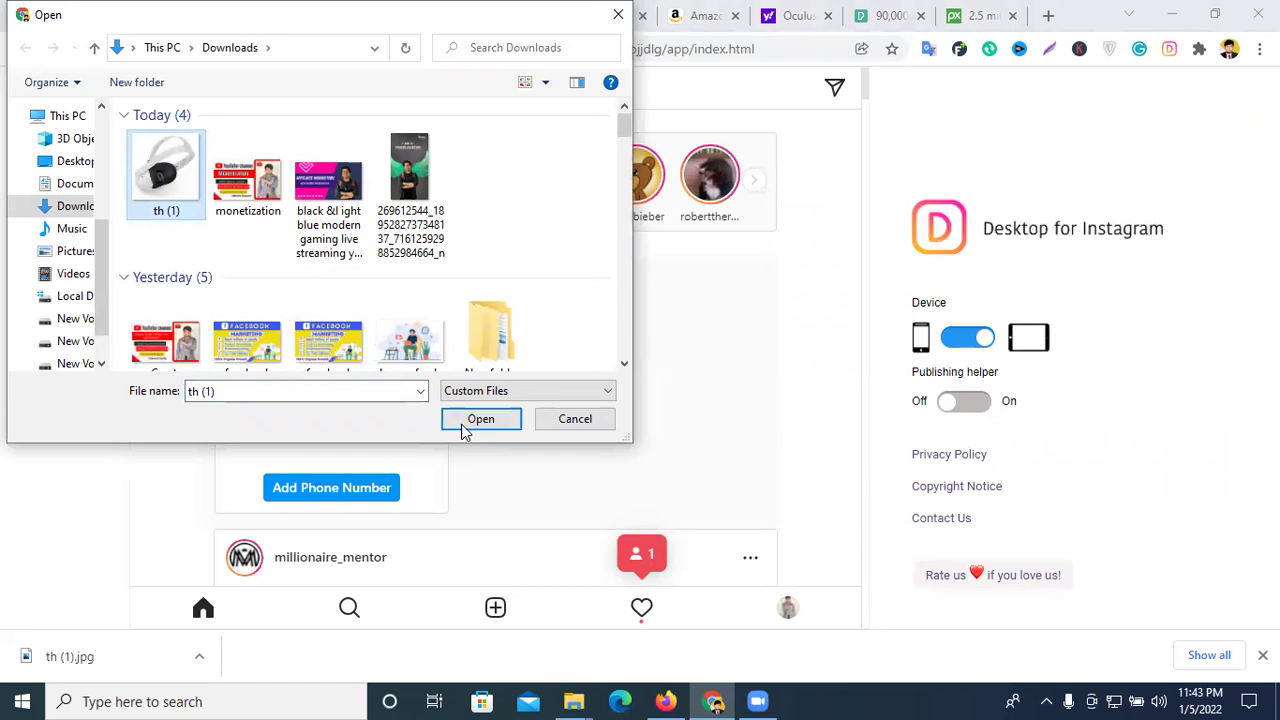
pyautogui.click(462, 421)
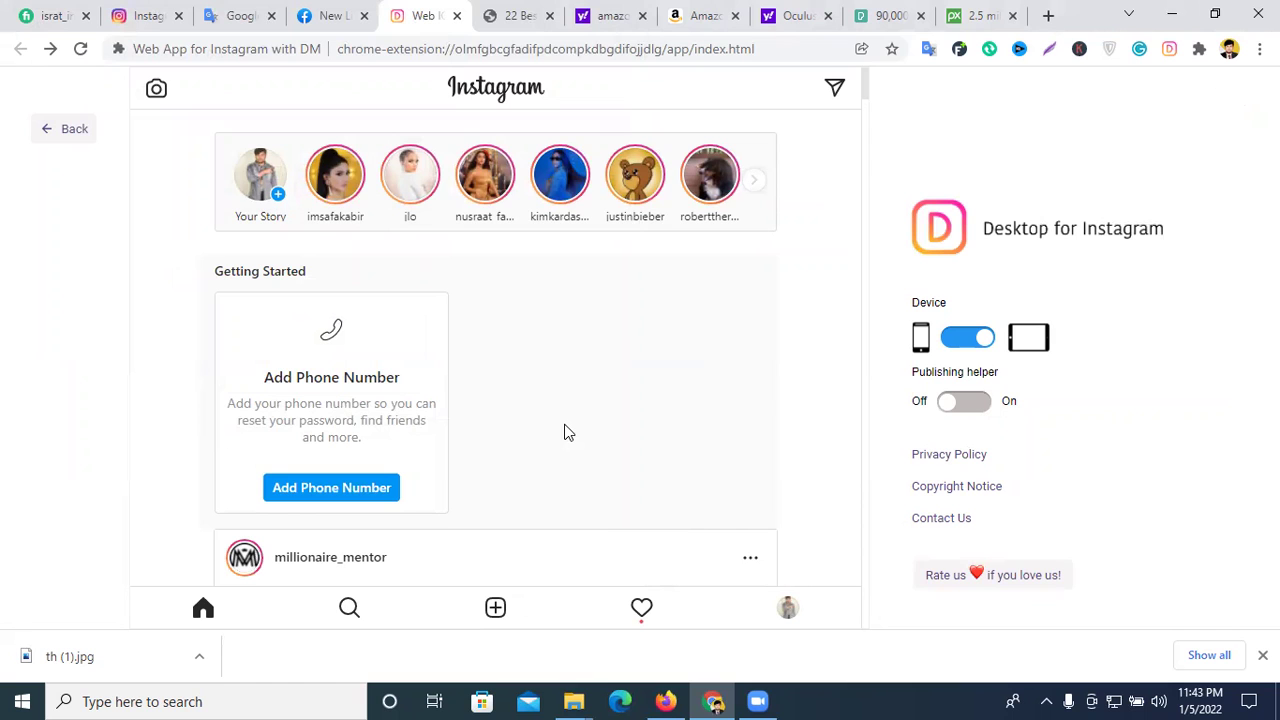
pyautogui.scroll(-2, 564, 432)
pyautogui.scroll(2, 566, 432)
pyautogui.scroll(-4, 567, 436)
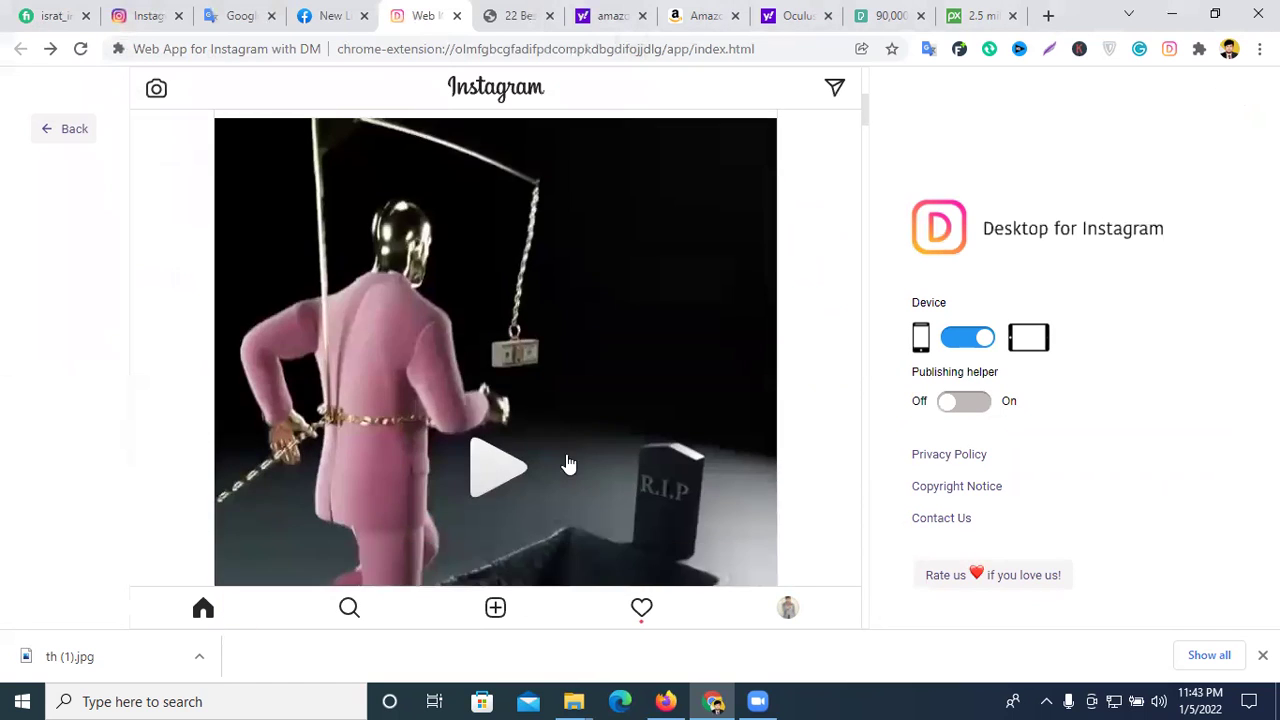
# - Load th (1) into a new post again and close the downloads bar
pyautogui.click(496, 606)
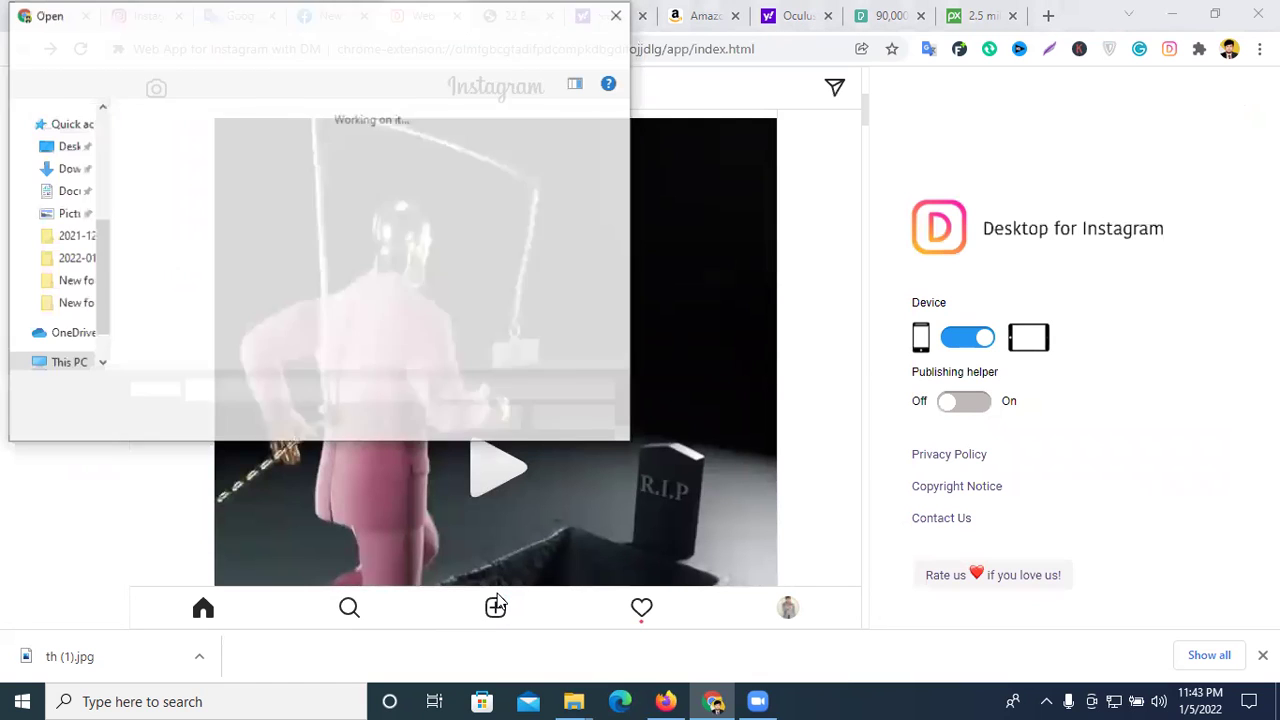
pyautogui.click(162, 165)
pyautogui.click(480, 419)
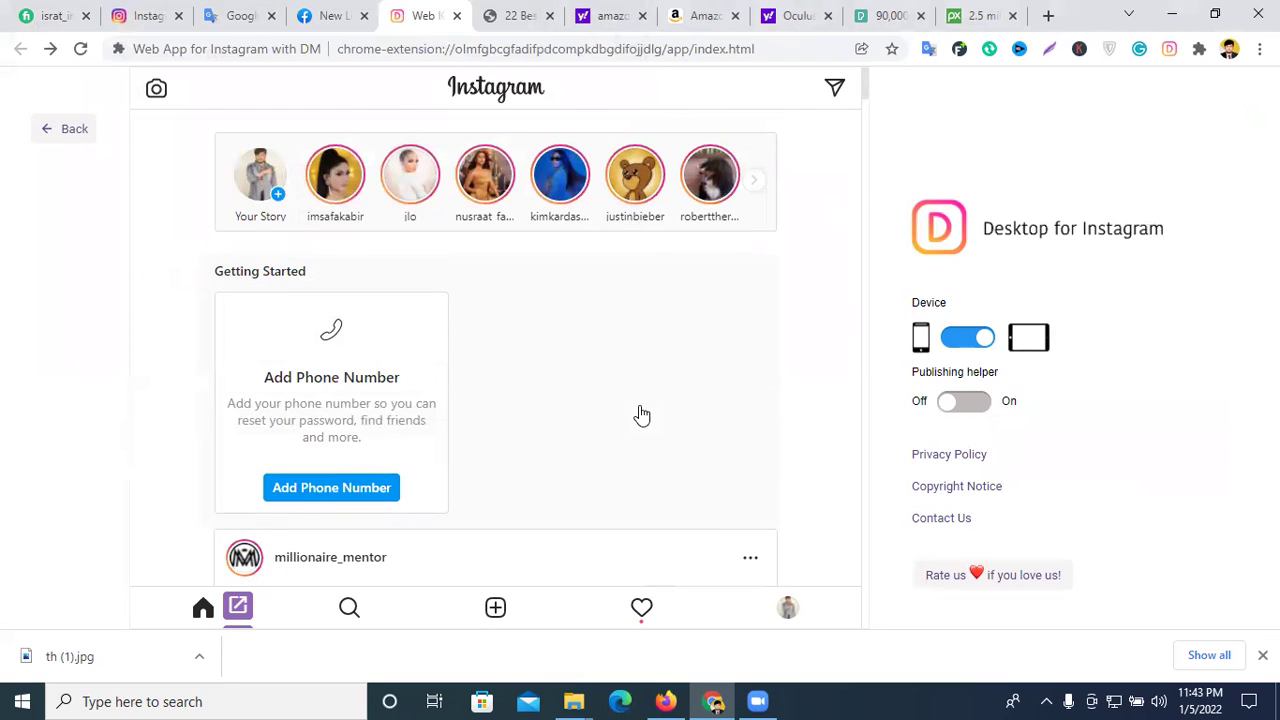
pyautogui.click(1262, 655)
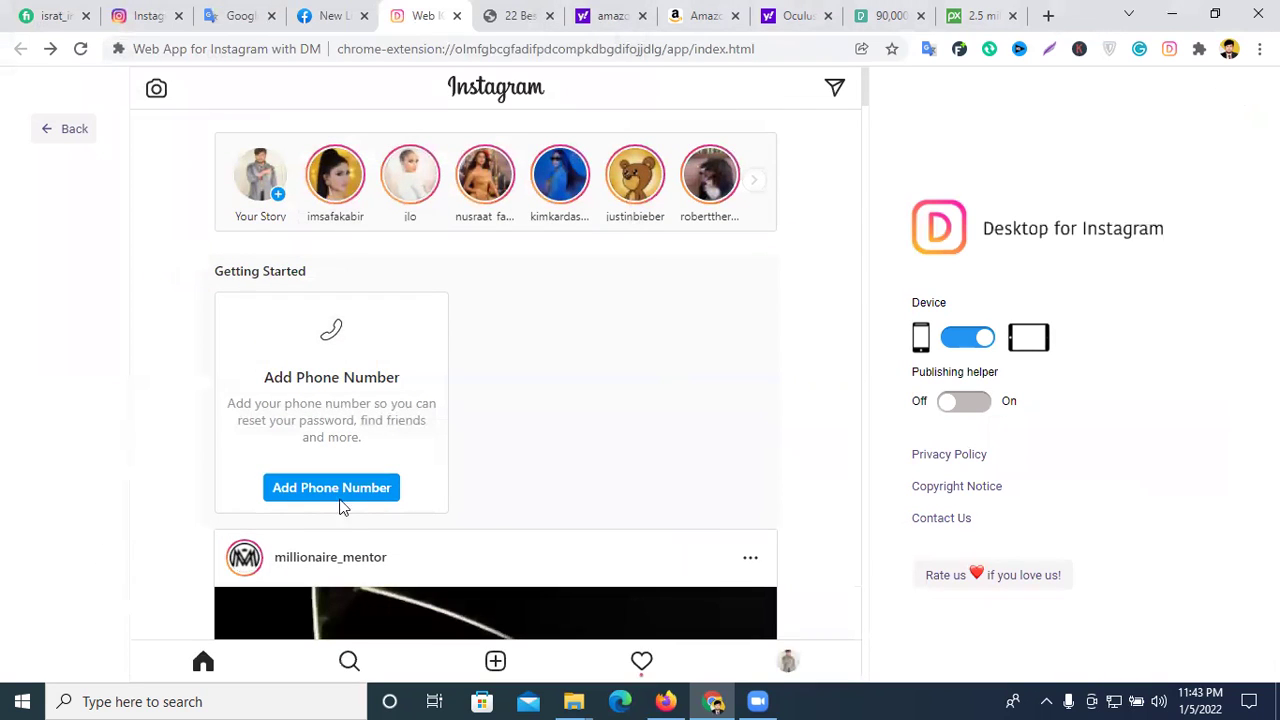
pyautogui.scroll(-5, 491, 495)
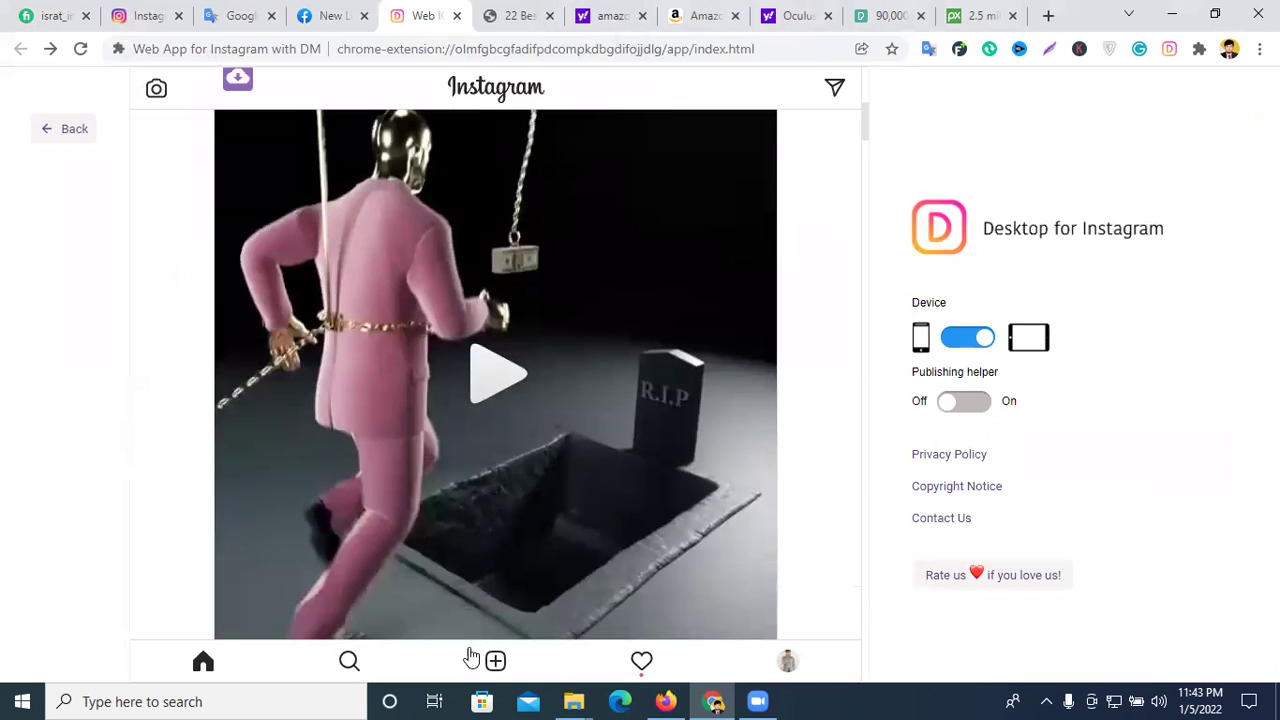
# - Load th (1) once more and switch the Publishing helper on
pyautogui.click(496, 659)
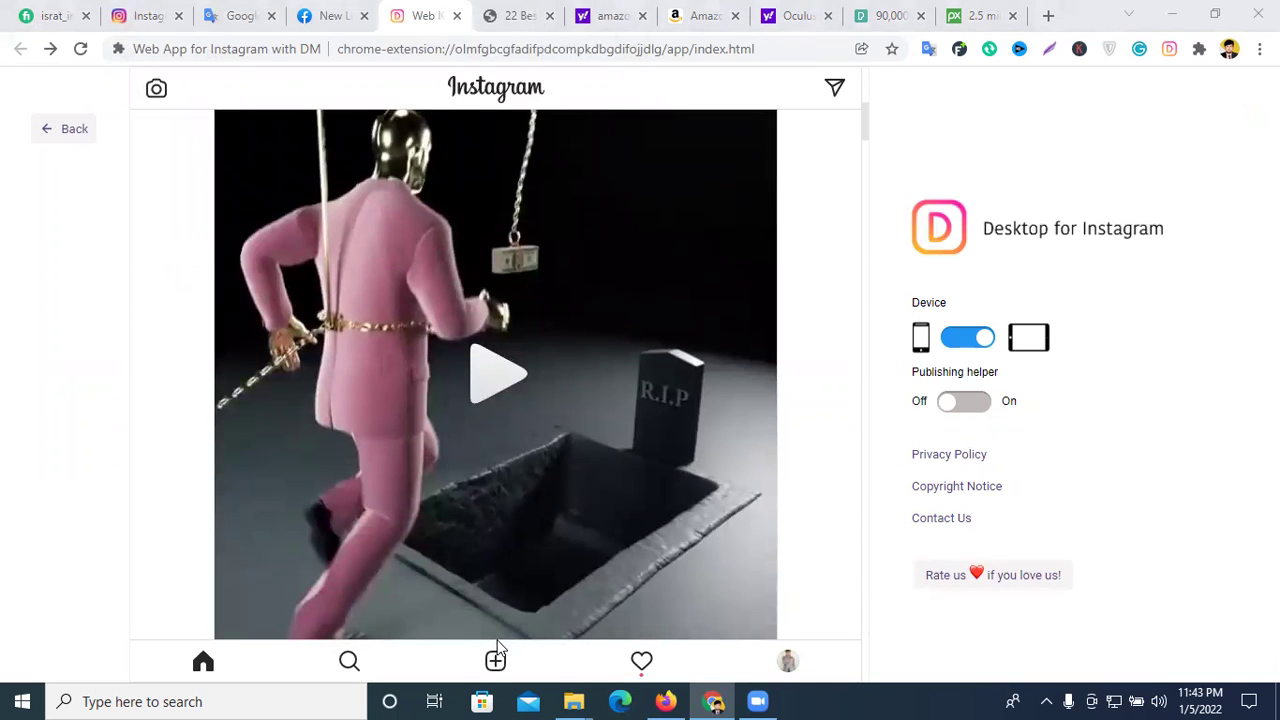
pyautogui.click(166, 172)
pyautogui.click(467, 426)
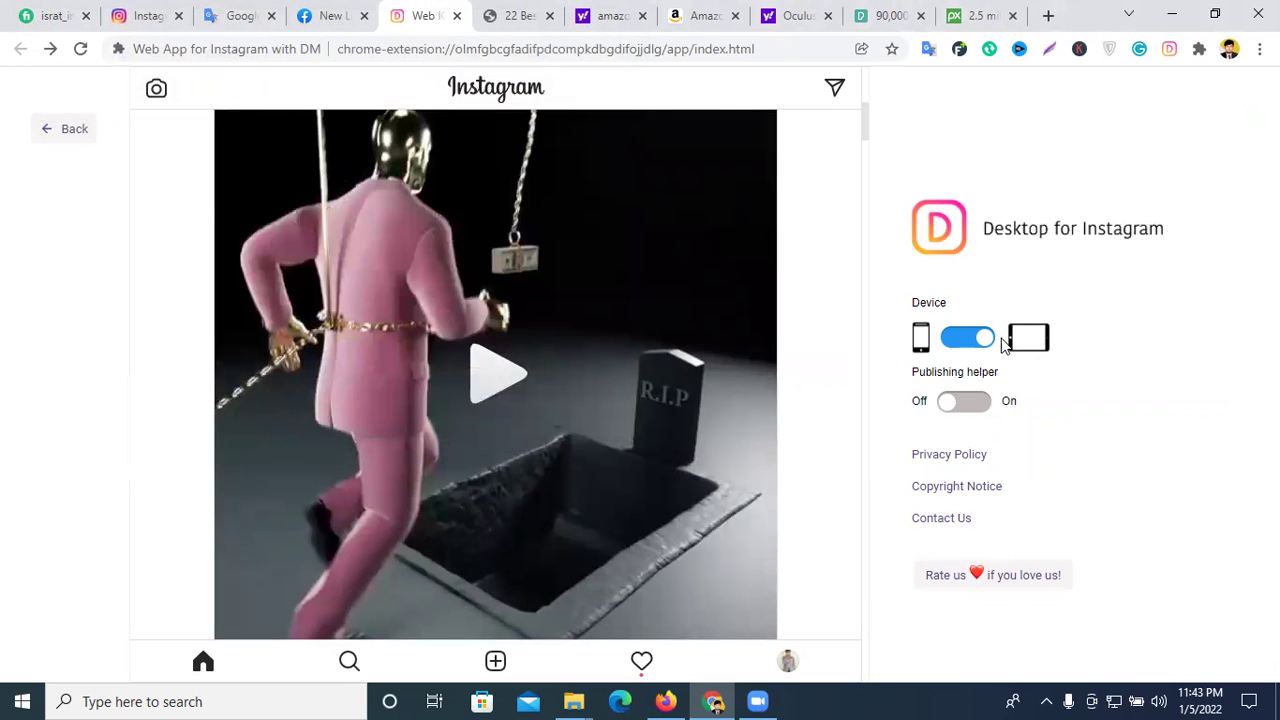
pyautogui.click(970, 402)
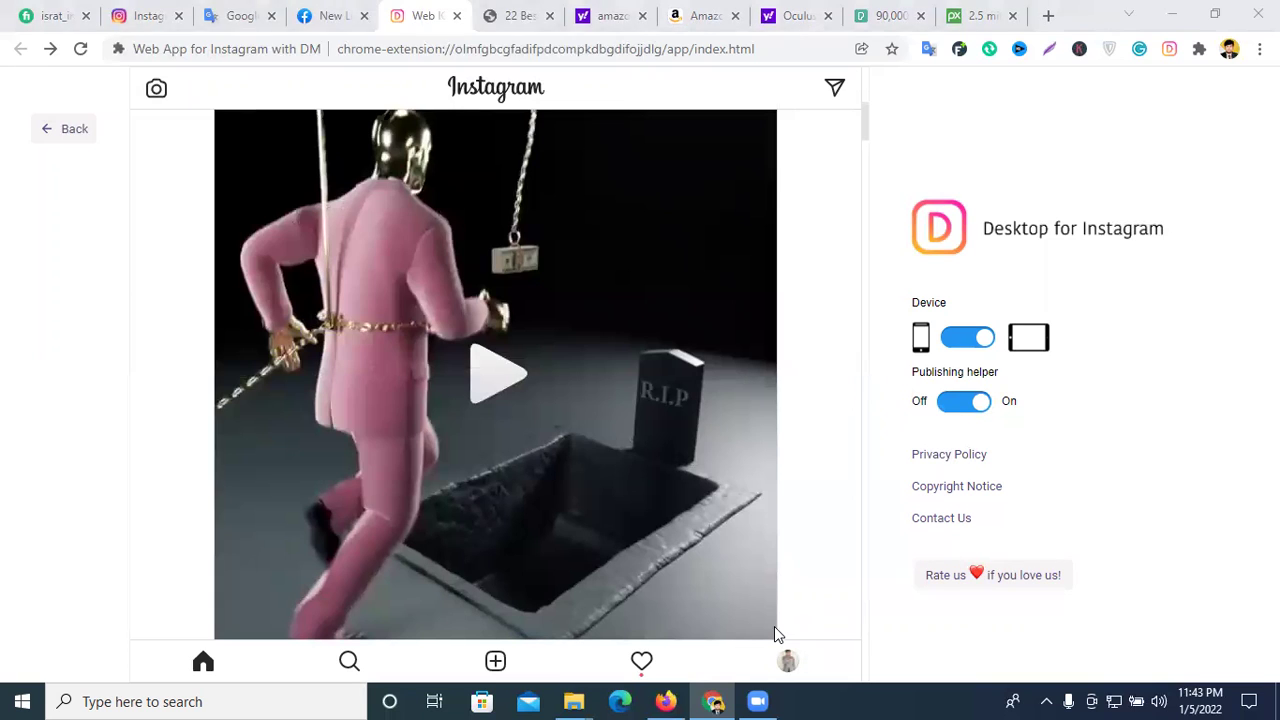
# - Retry loading the th (1) image into the post, then return to the Instagram web app tab
pyautogui.click(188, 178)
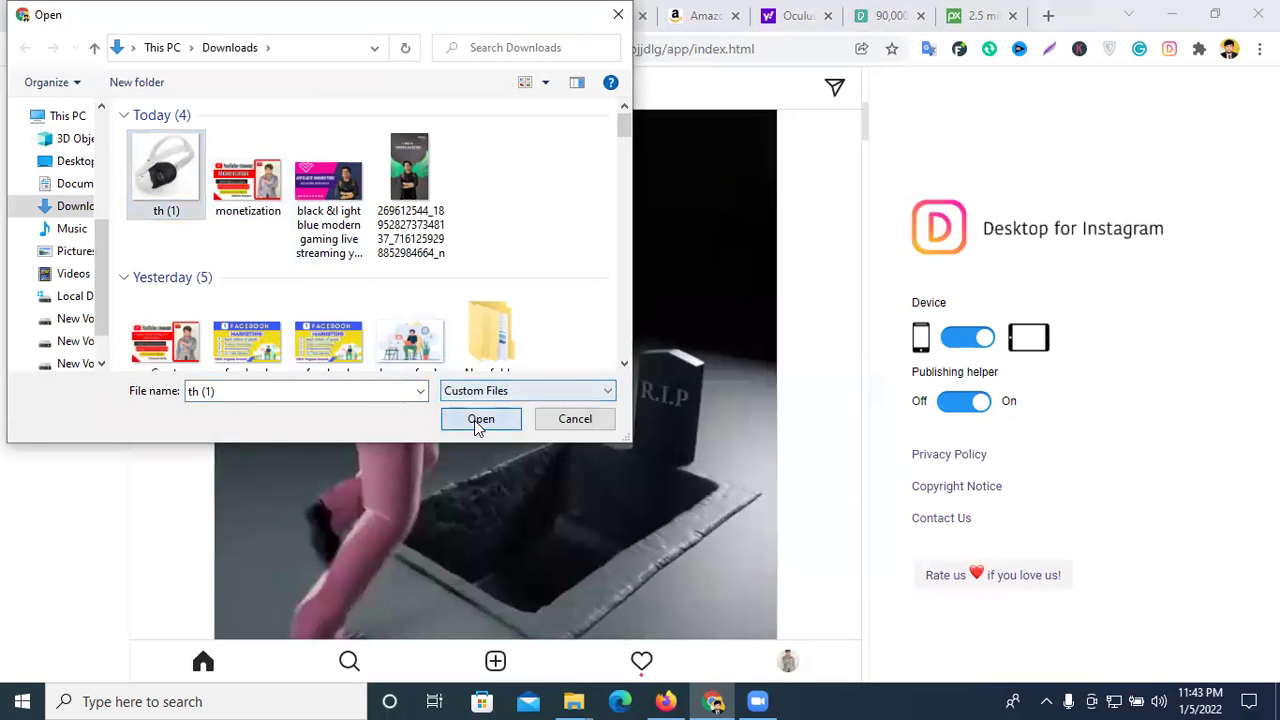
pyautogui.click(480, 419)
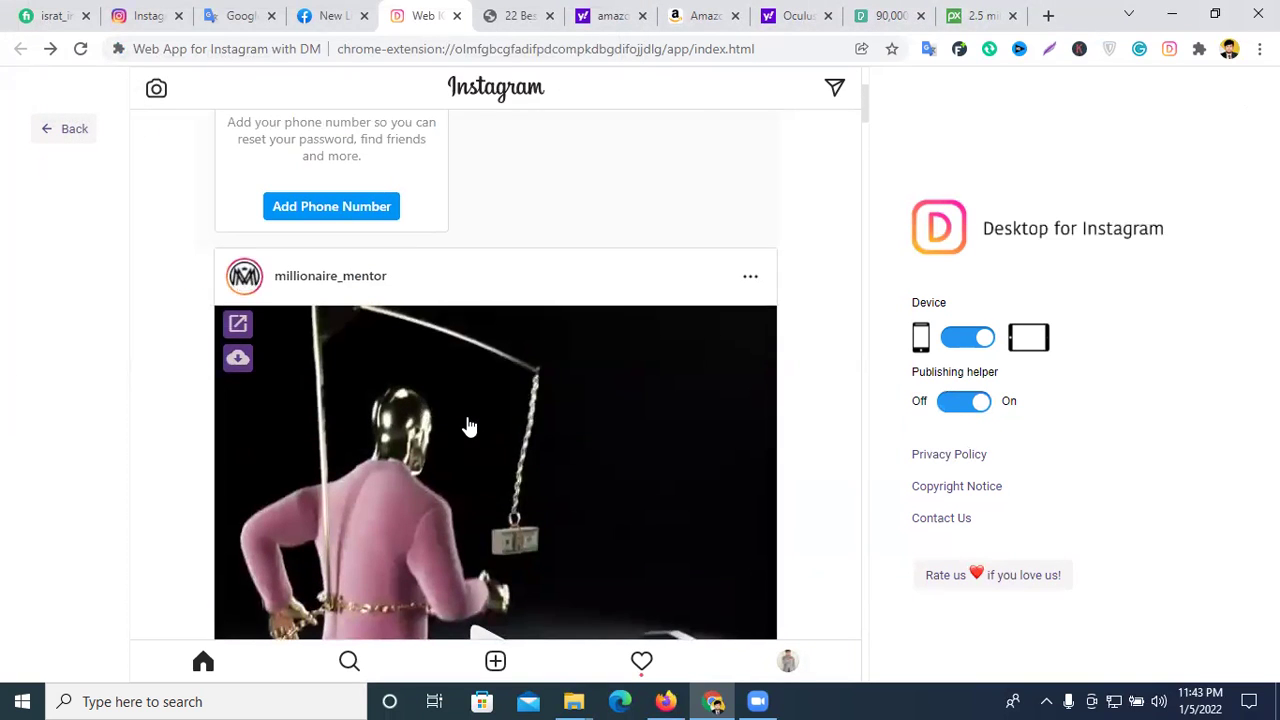
pyautogui.scroll(2, 470, 427)
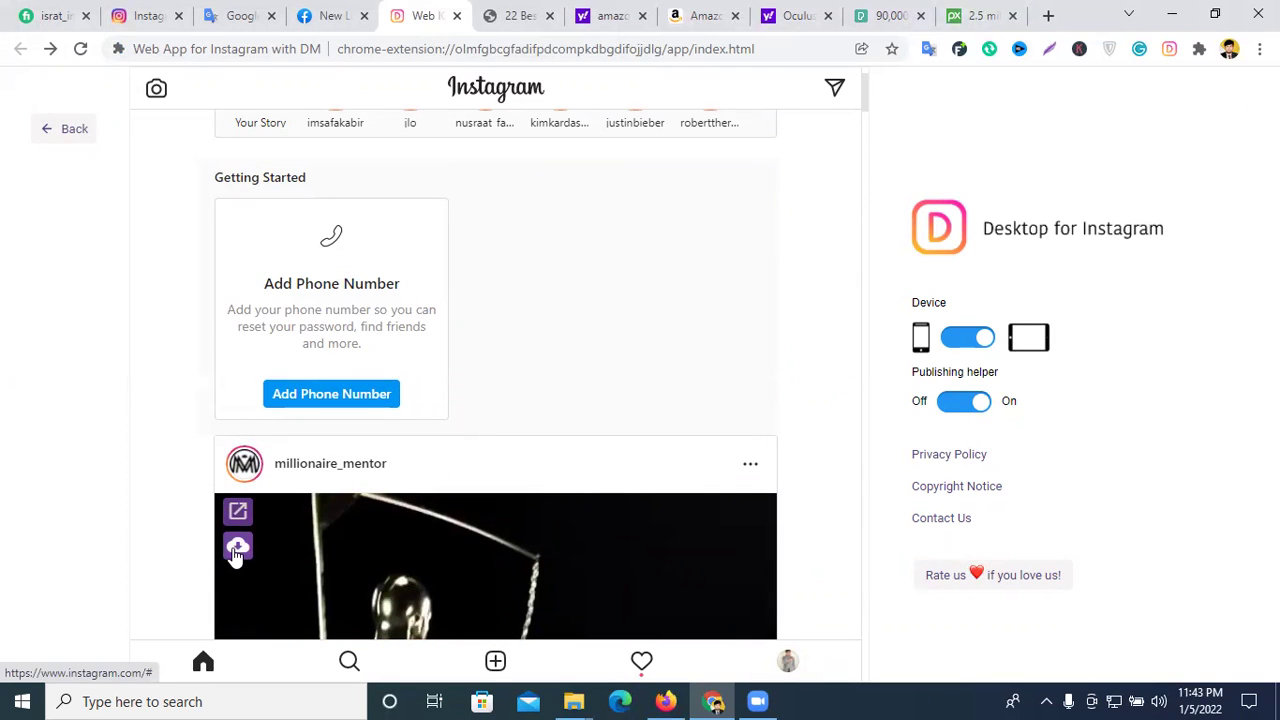
pyautogui.click(145, 15)
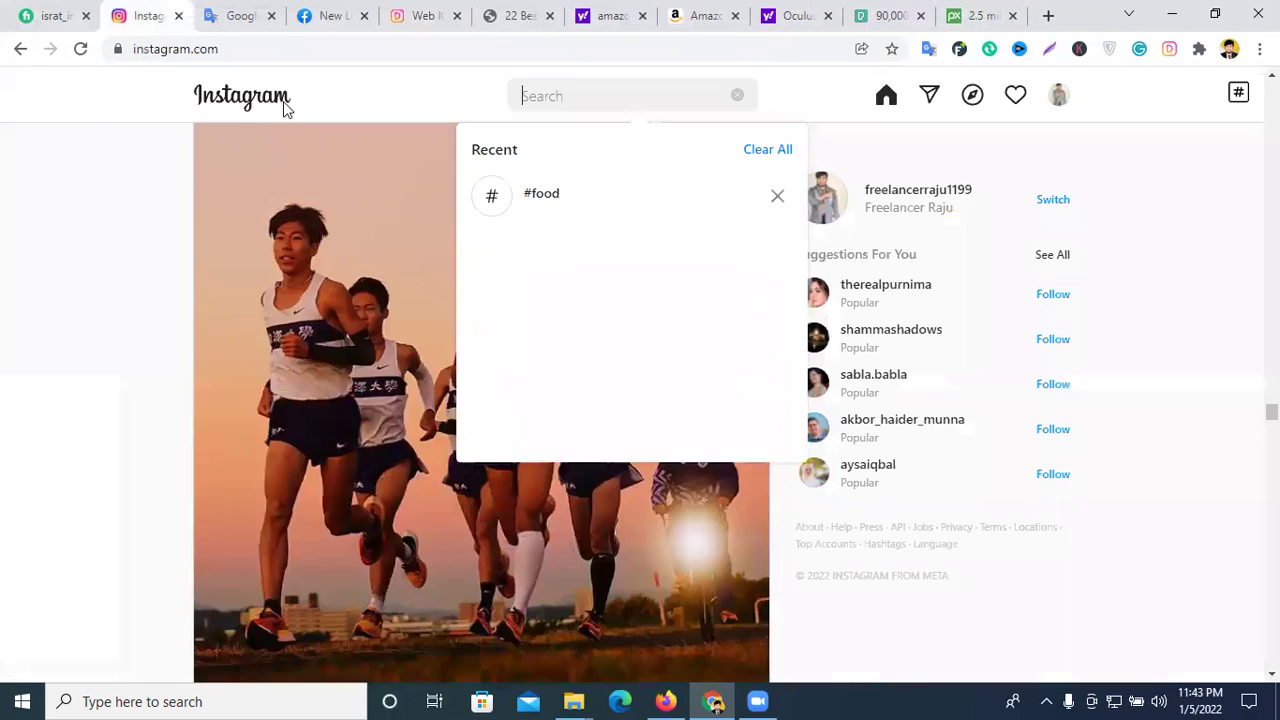
pyautogui.click(430, 15)
pyautogui.scroll(1, 849, 208)
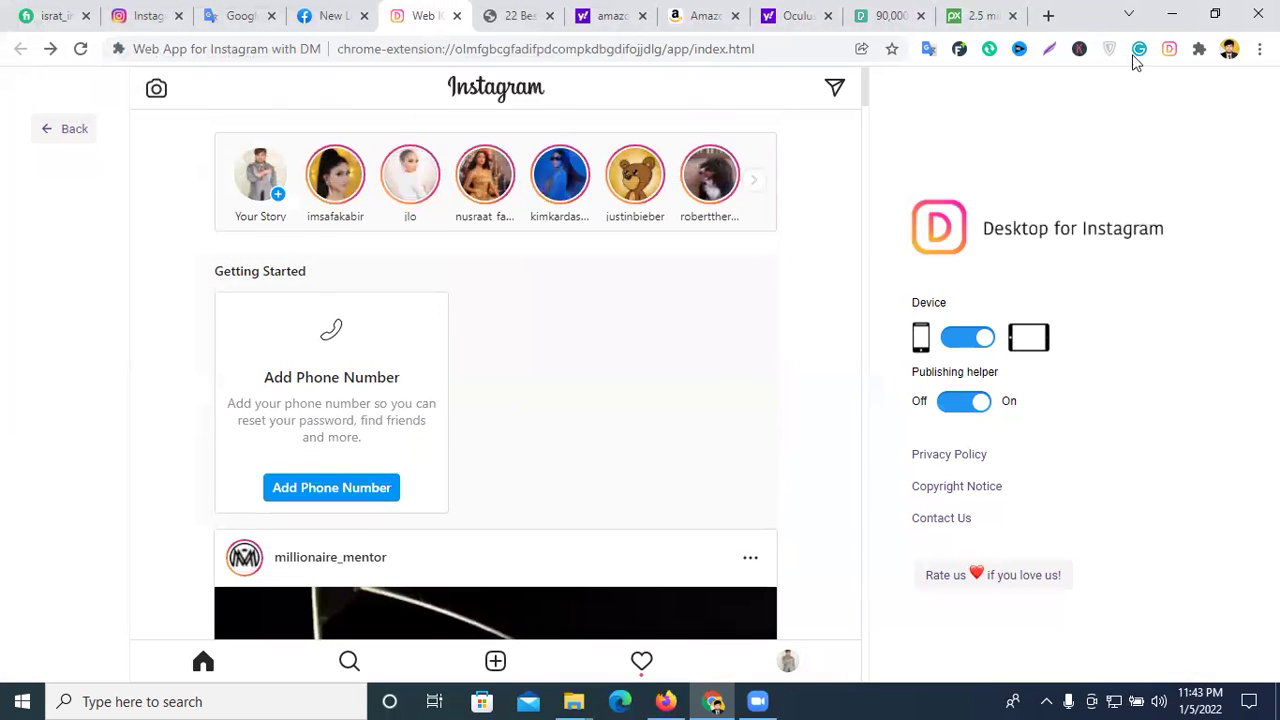
# - Go through Manage extensions and its side menu to reach the Chrome Web Store
pyautogui.click(1199, 48)
pyautogui.click(1010, 518)
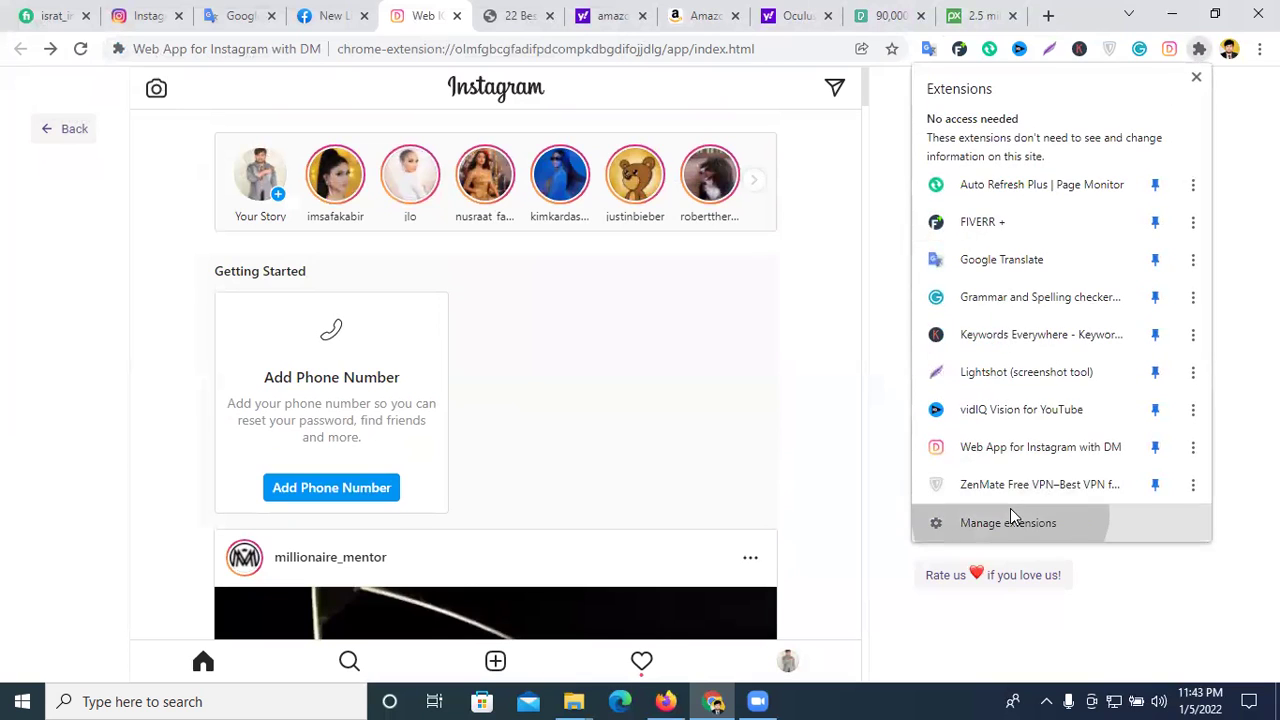
pyautogui.hotkey('ctrl', 'w')
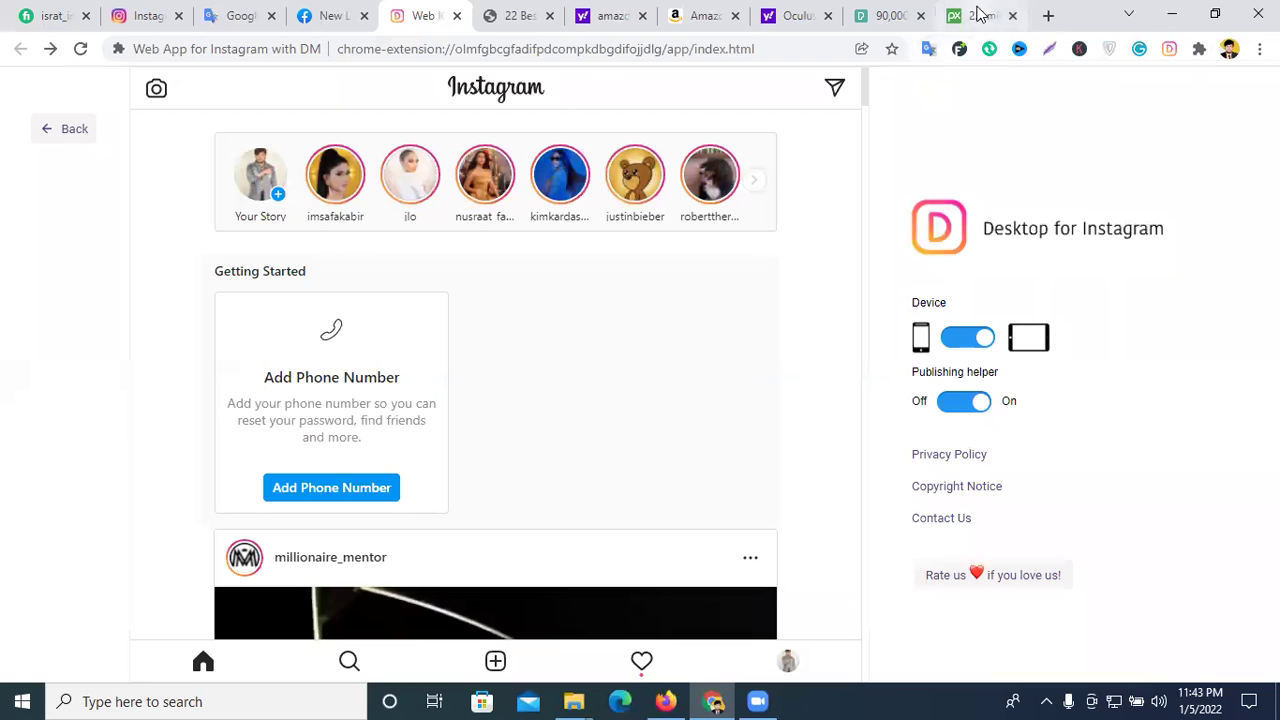
pyautogui.click(1199, 48)
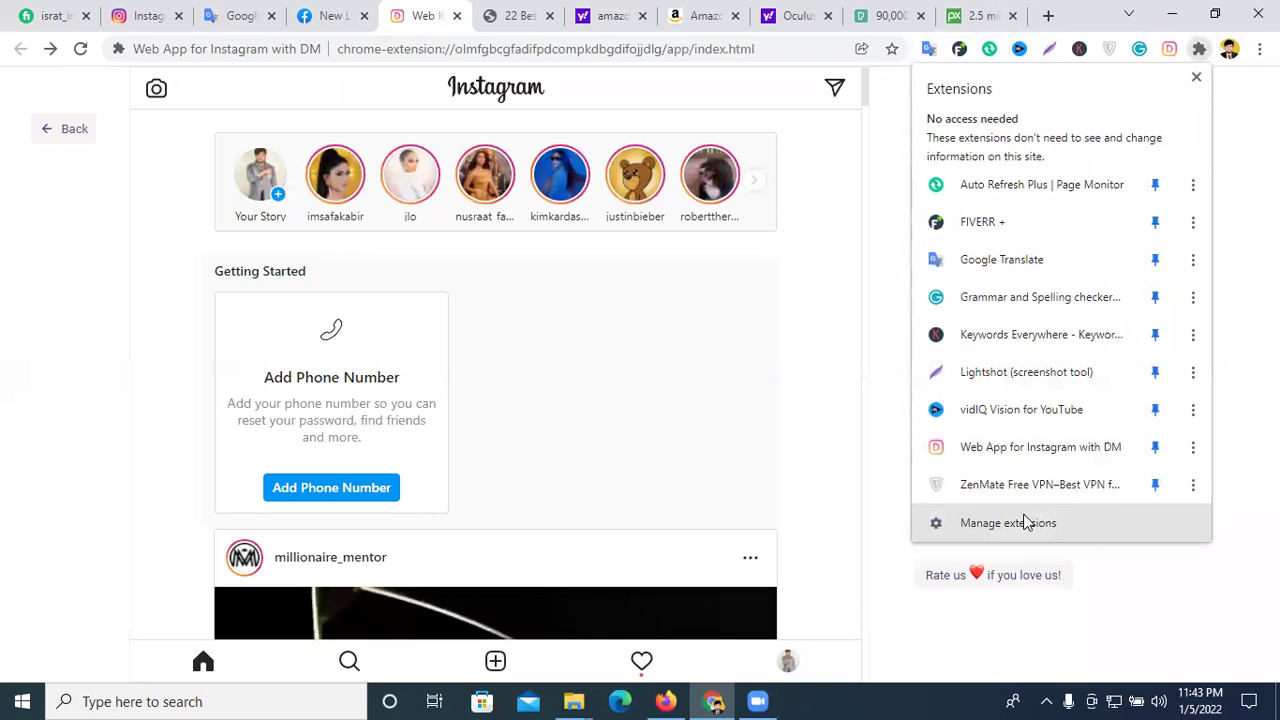
pyautogui.click(1025, 522)
pyautogui.click(26, 92)
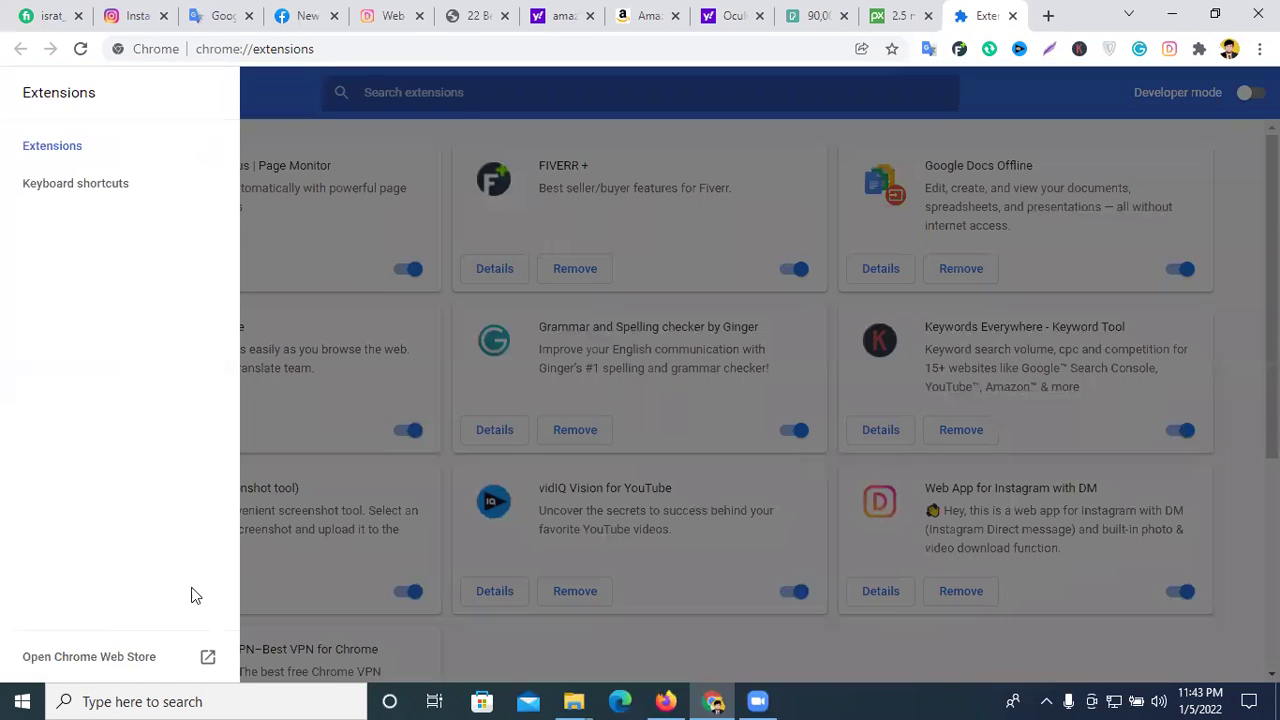
pyautogui.click(137, 656)
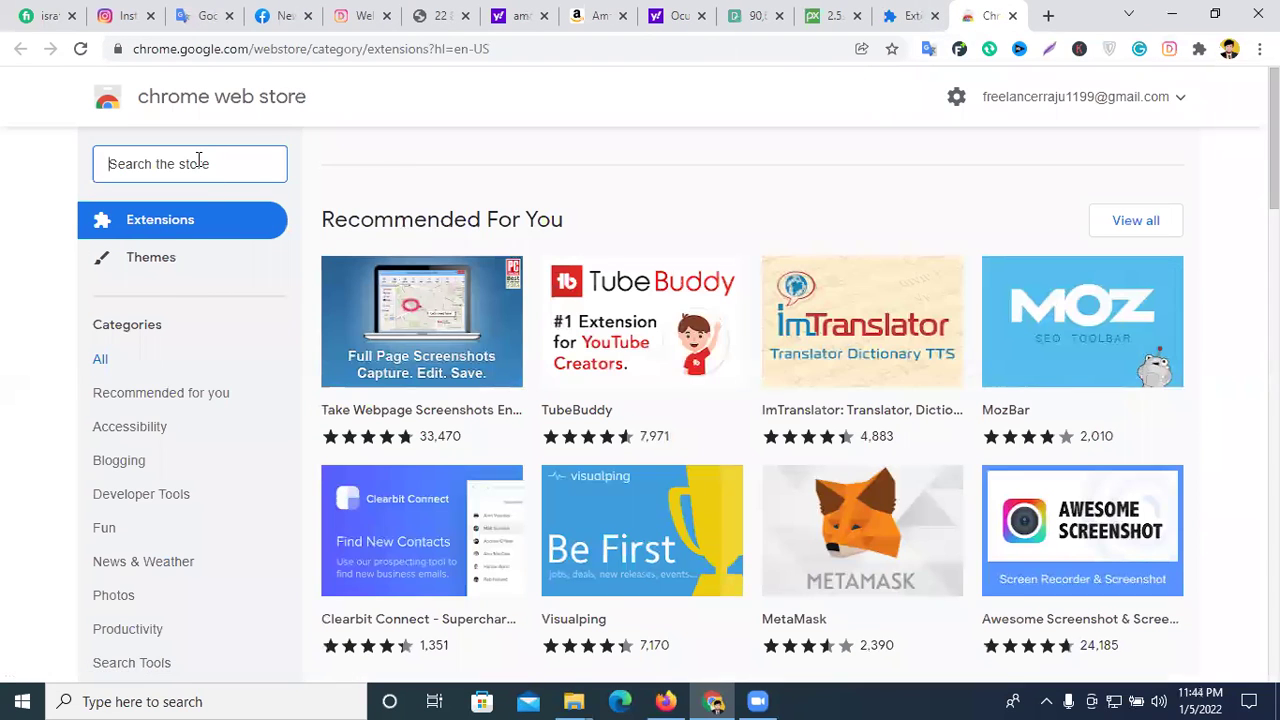
# - Search the store for 'instagram pc' and choose Add to Chrome on Web for Instagram with Direct
pyautogui.click(198, 163)
pyautogui.write('insta')
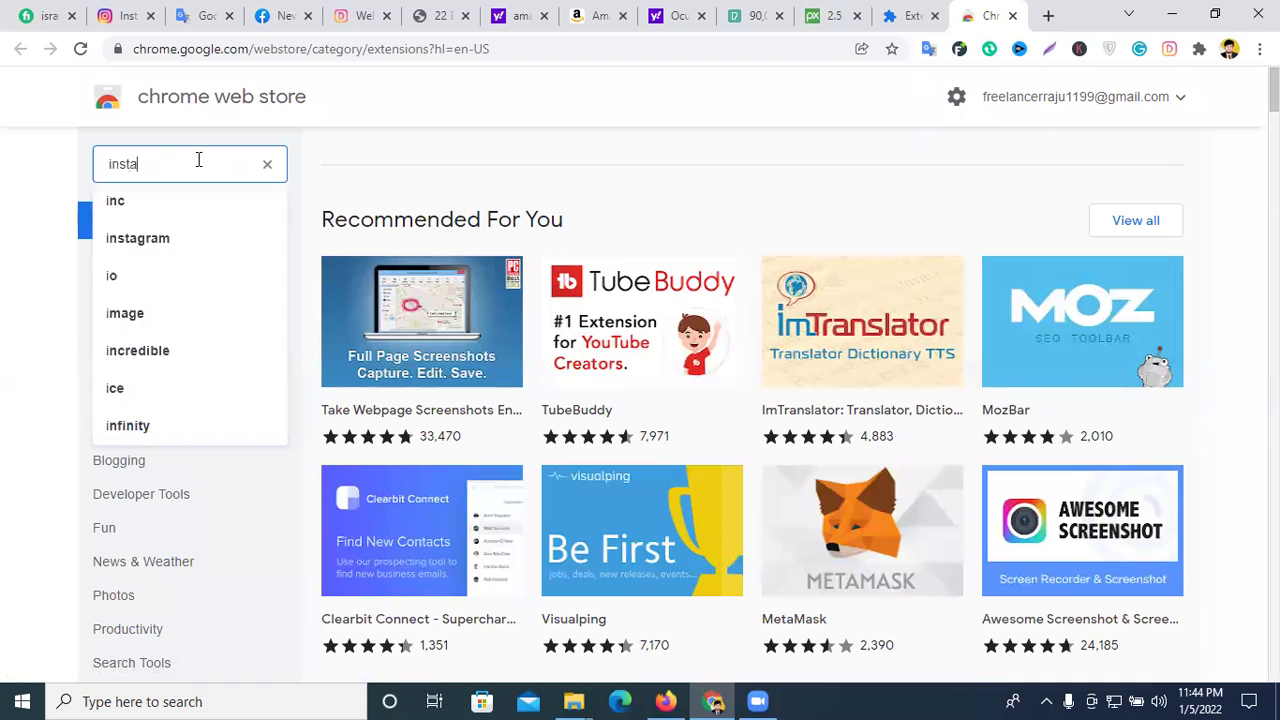
pyautogui.write('gram')
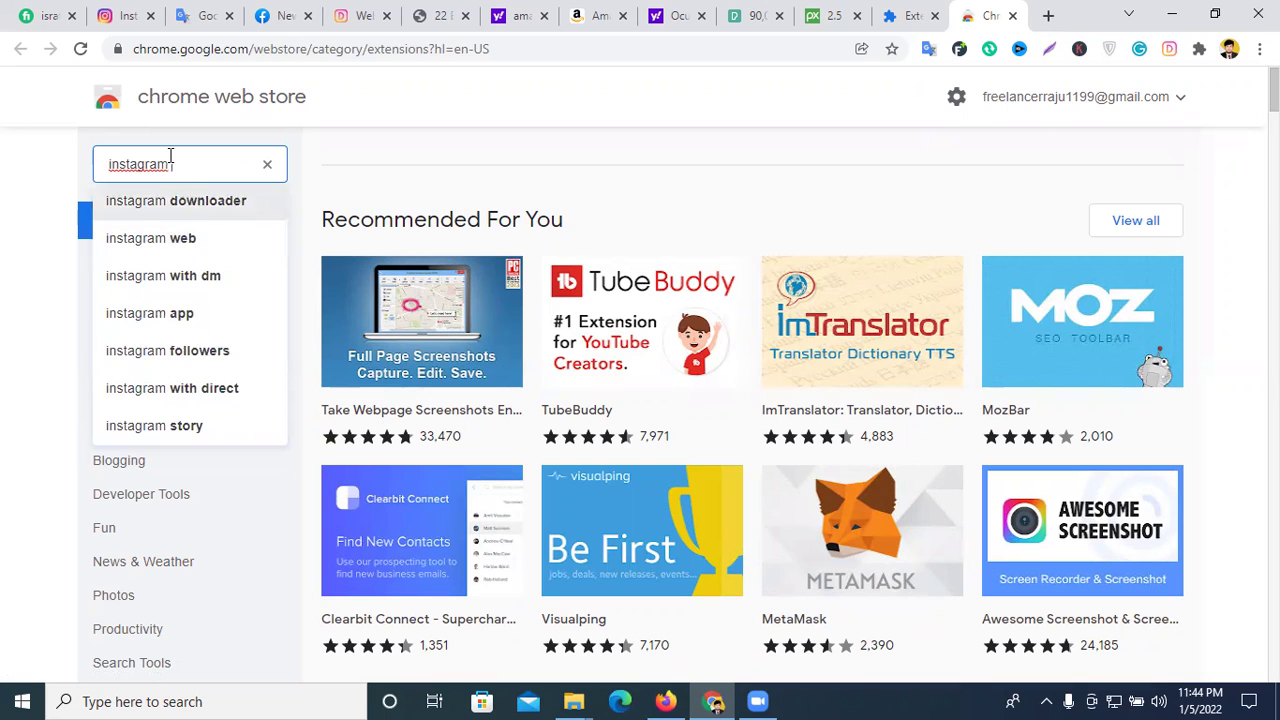
pyautogui.write('pc')
pyautogui.press('Return')
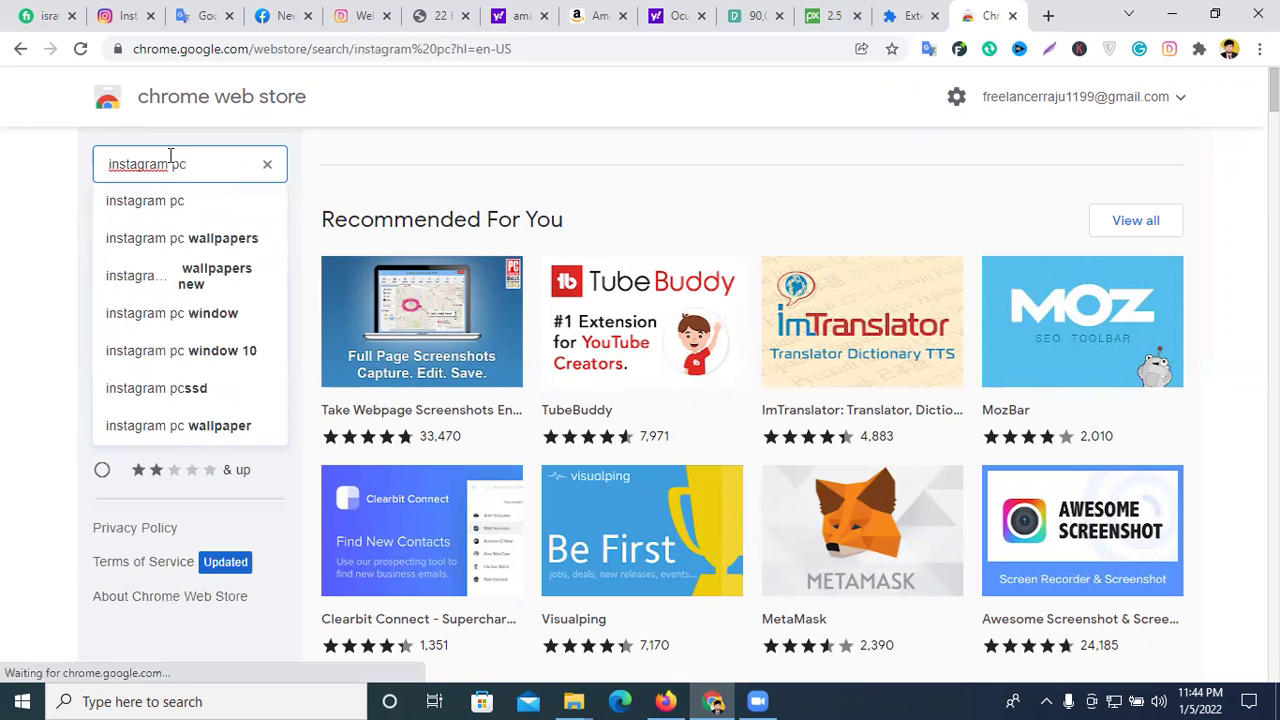
pyautogui.scroll(-2, 697, 380)
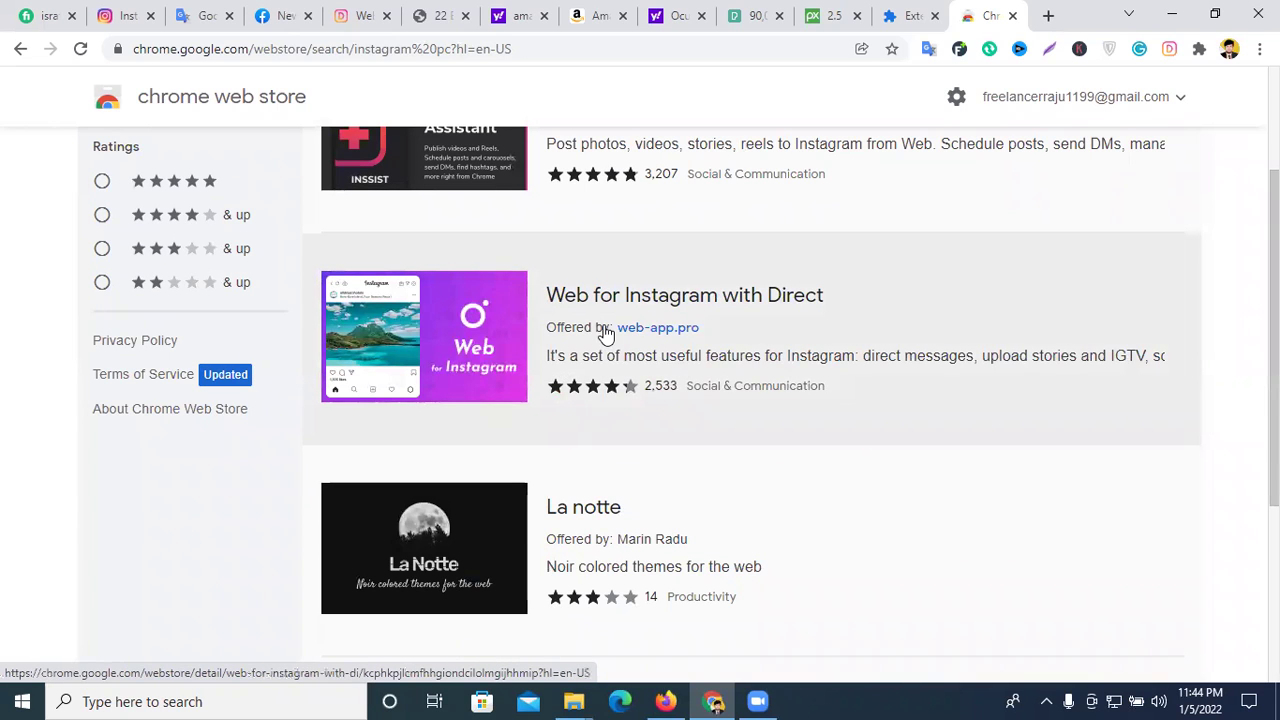
pyautogui.click(605, 333)
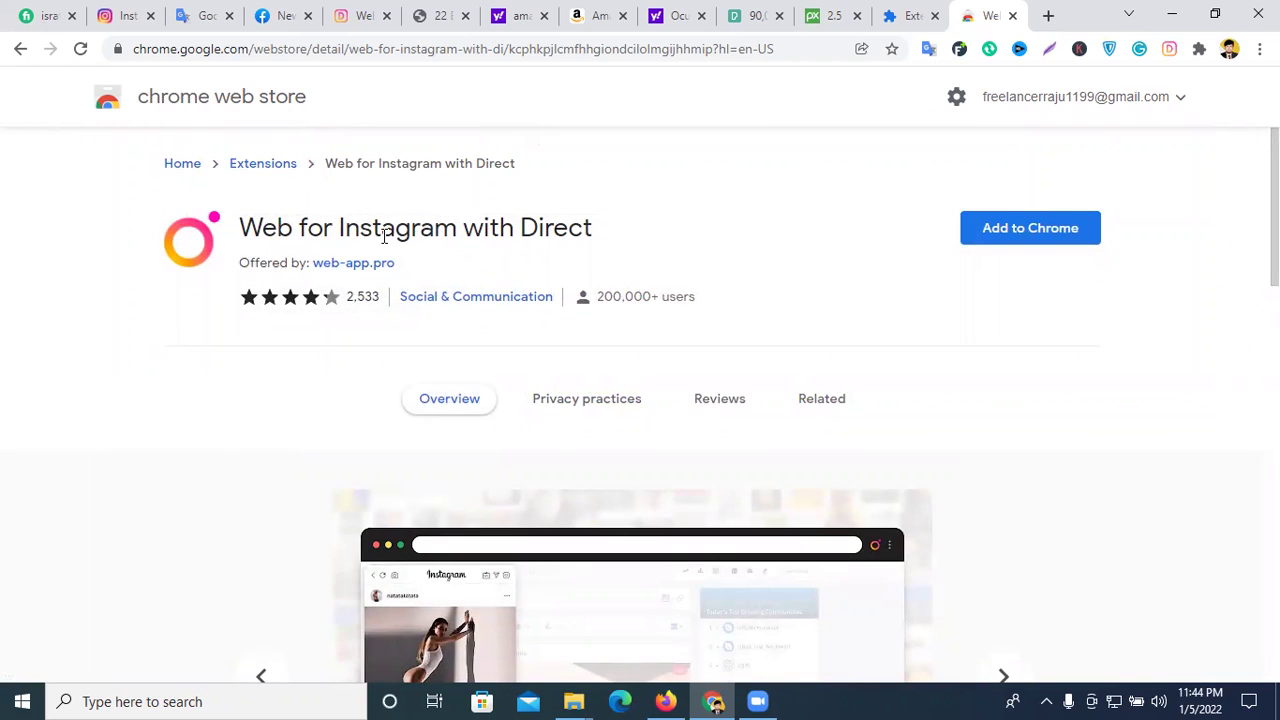
pyautogui.click(1002, 243)
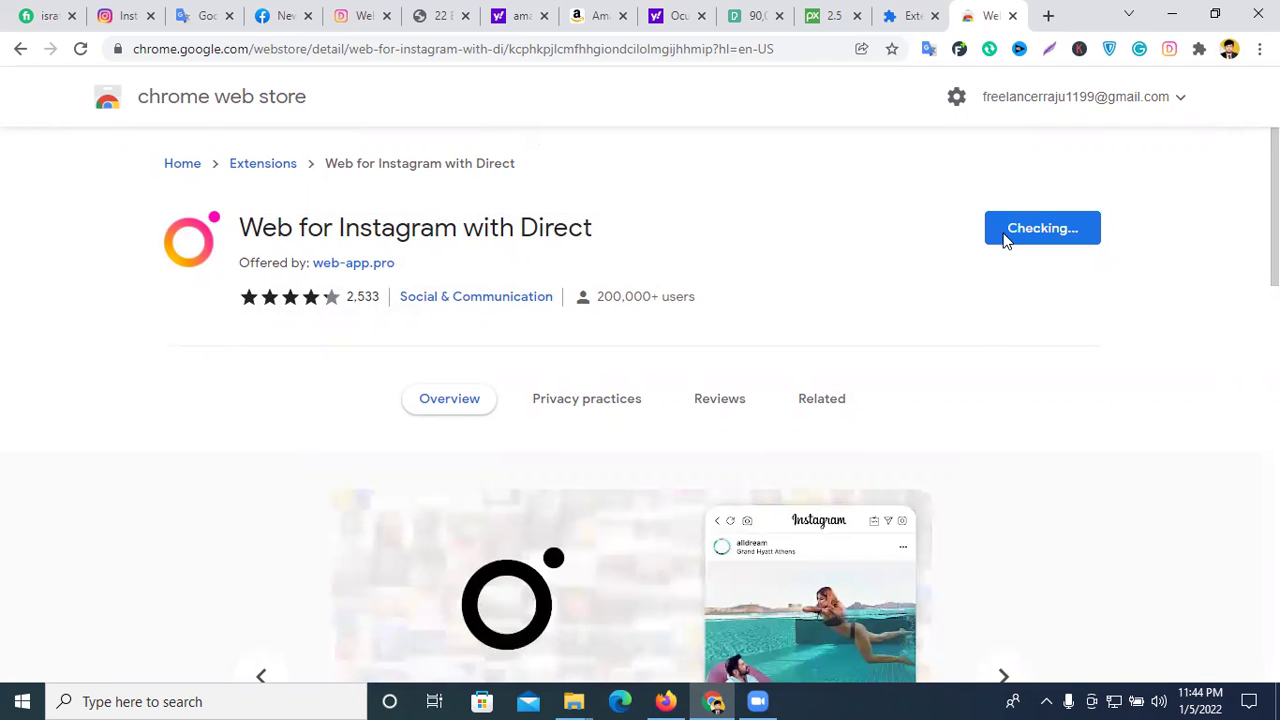
pyautogui.scroll(-13, 746, 257)
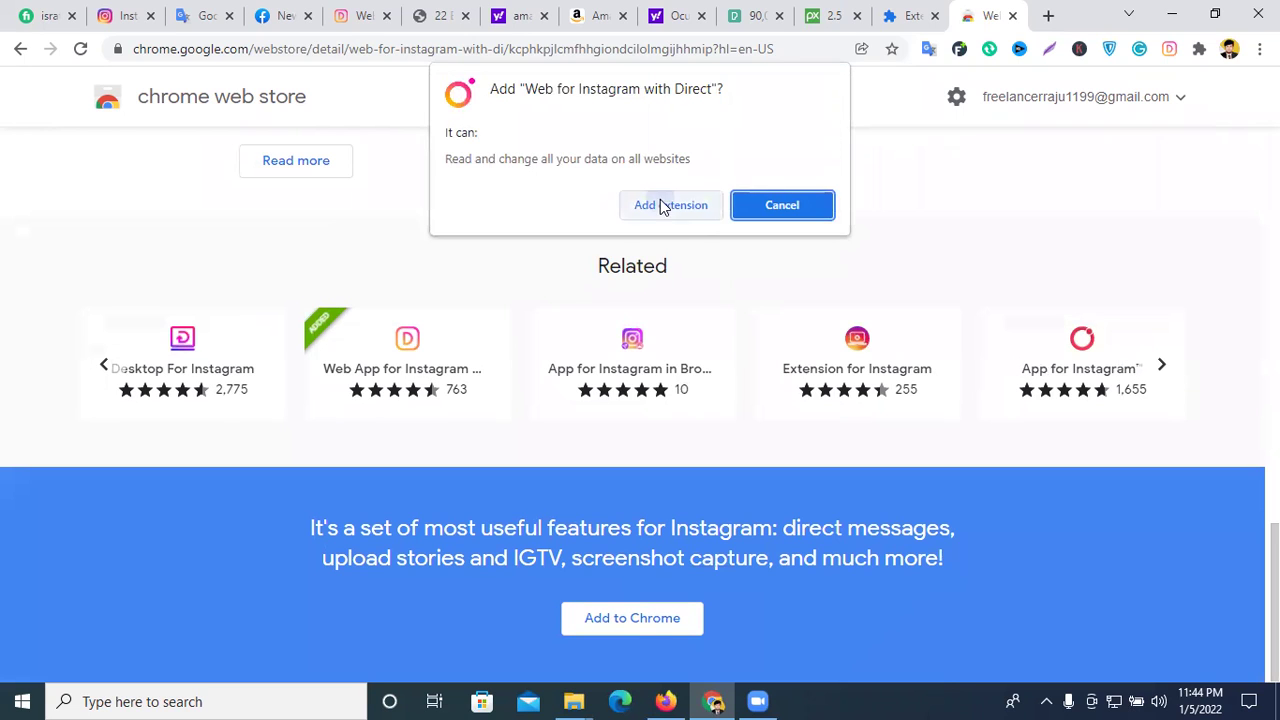
# - Add Web for Instagram with Direct and remove Web App for Instagram with DM from Chrome
pyautogui.click(660, 205)
pyautogui.click(1199, 48)
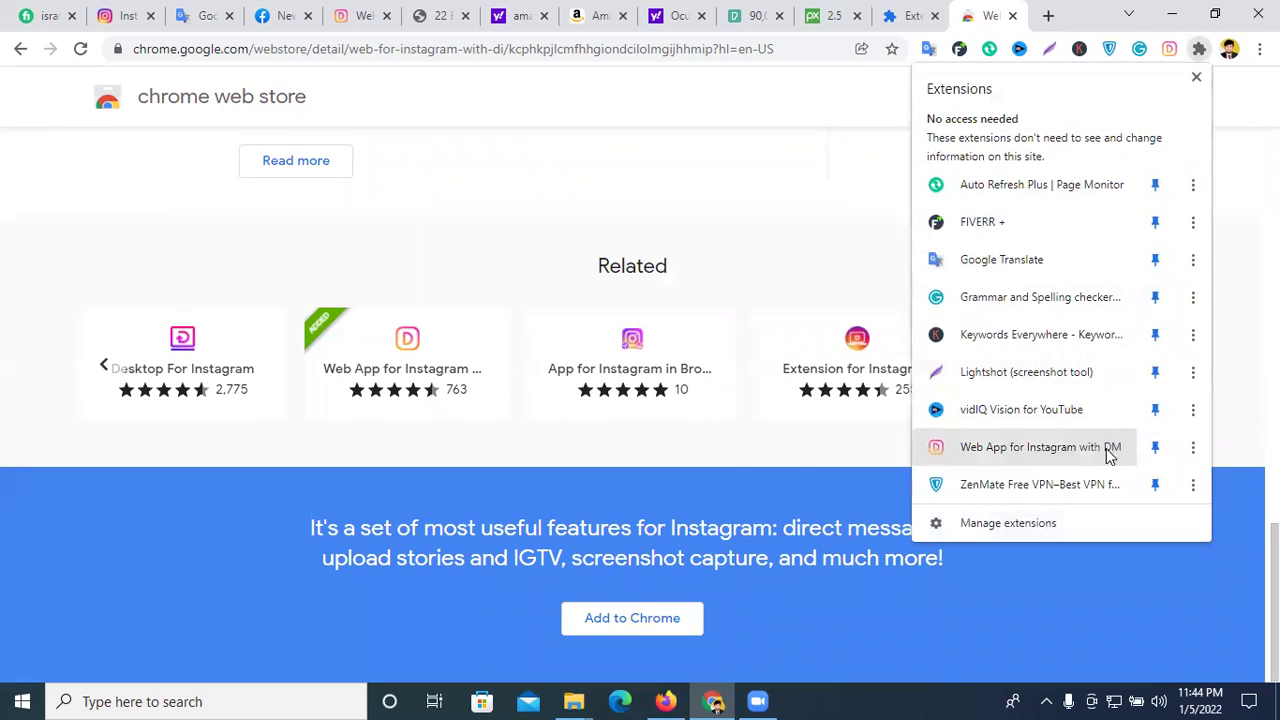
pyautogui.click(1192, 448)
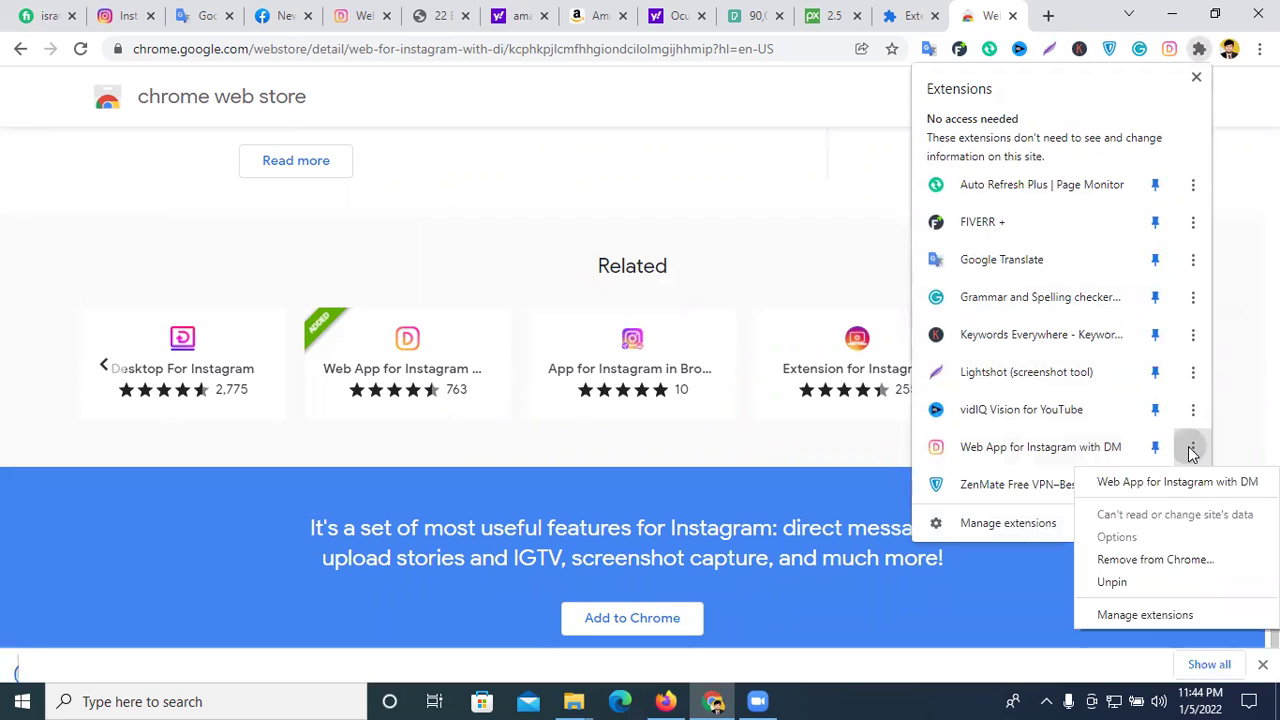
pyautogui.click(1140, 560)
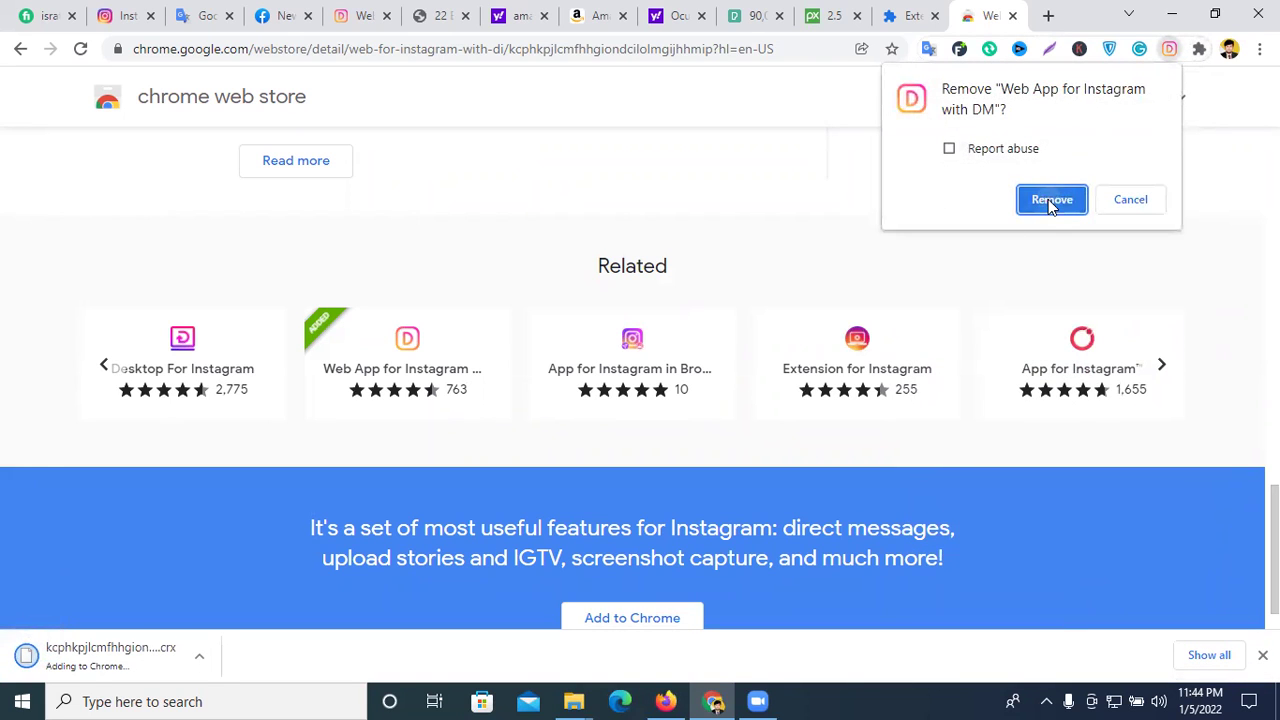
pyautogui.click(1034, 206)
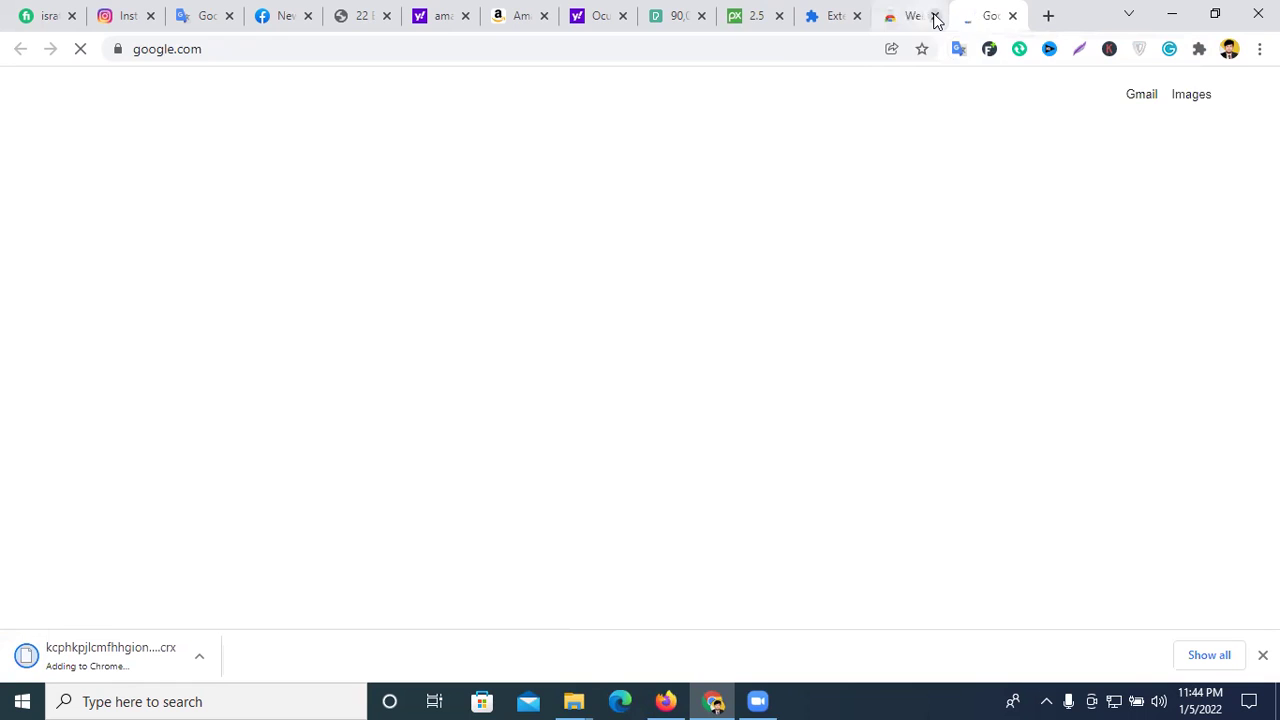
# - Close the Web Store, Google, extensions management, Pixabay, Pexels and welcome tabs
pyautogui.click(934, 16)
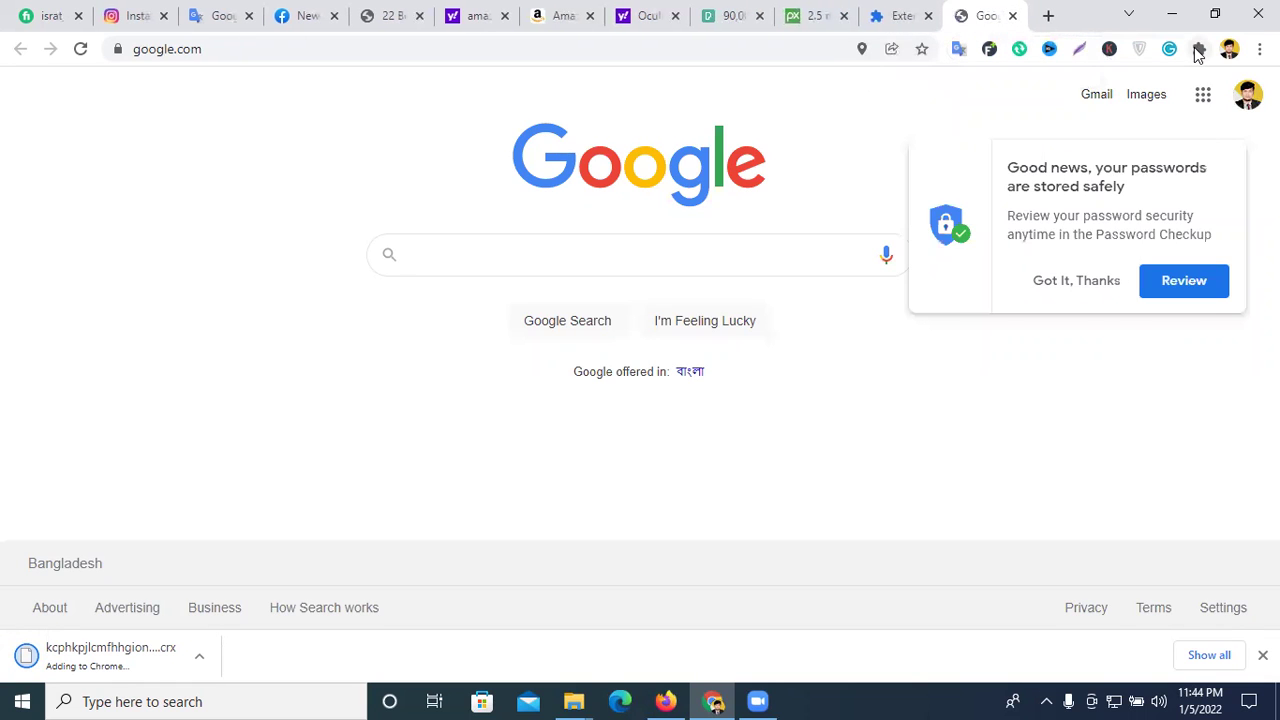
pyautogui.click(1197, 50)
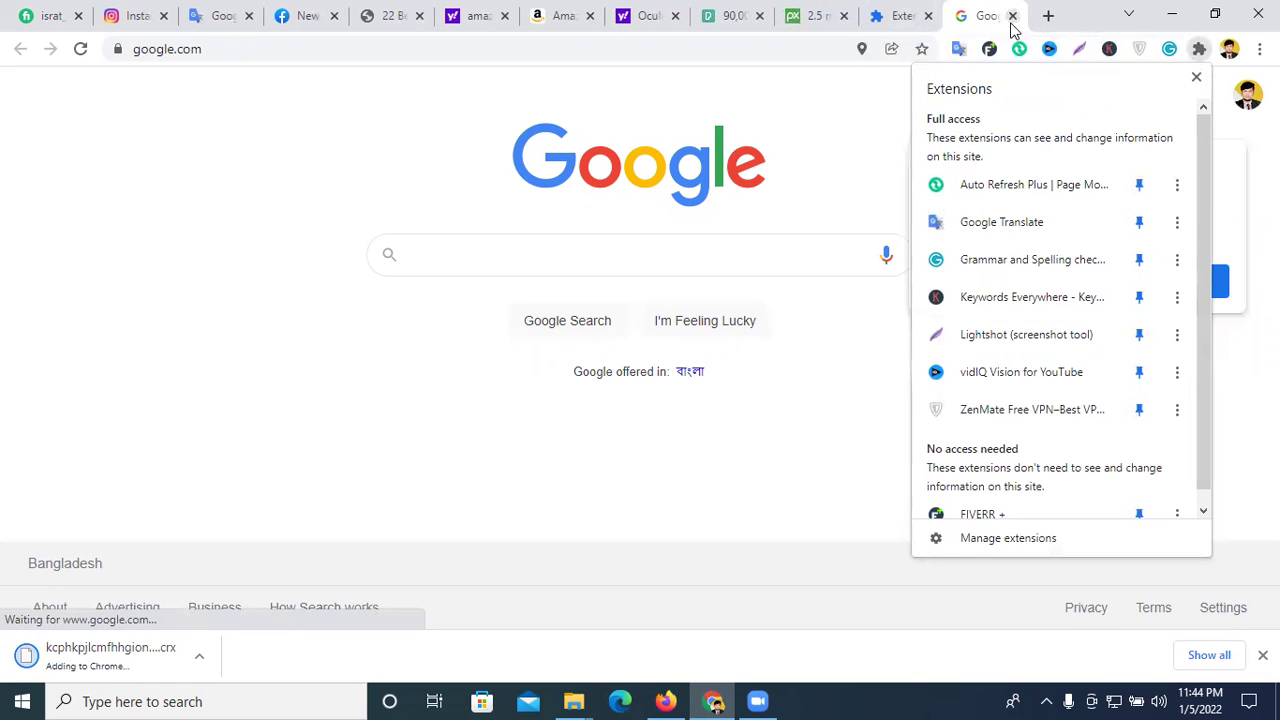
pyautogui.click(991, 106)
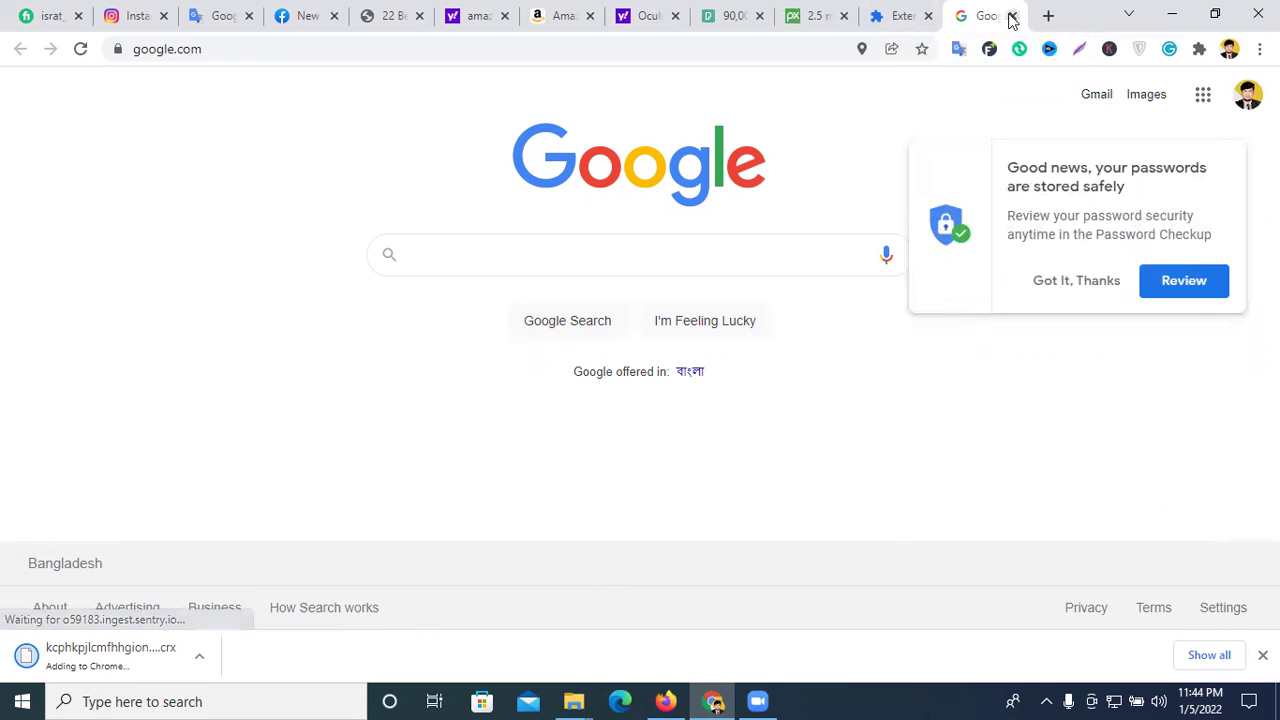
pyautogui.click(1012, 16)
pyautogui.click(1012, 16)
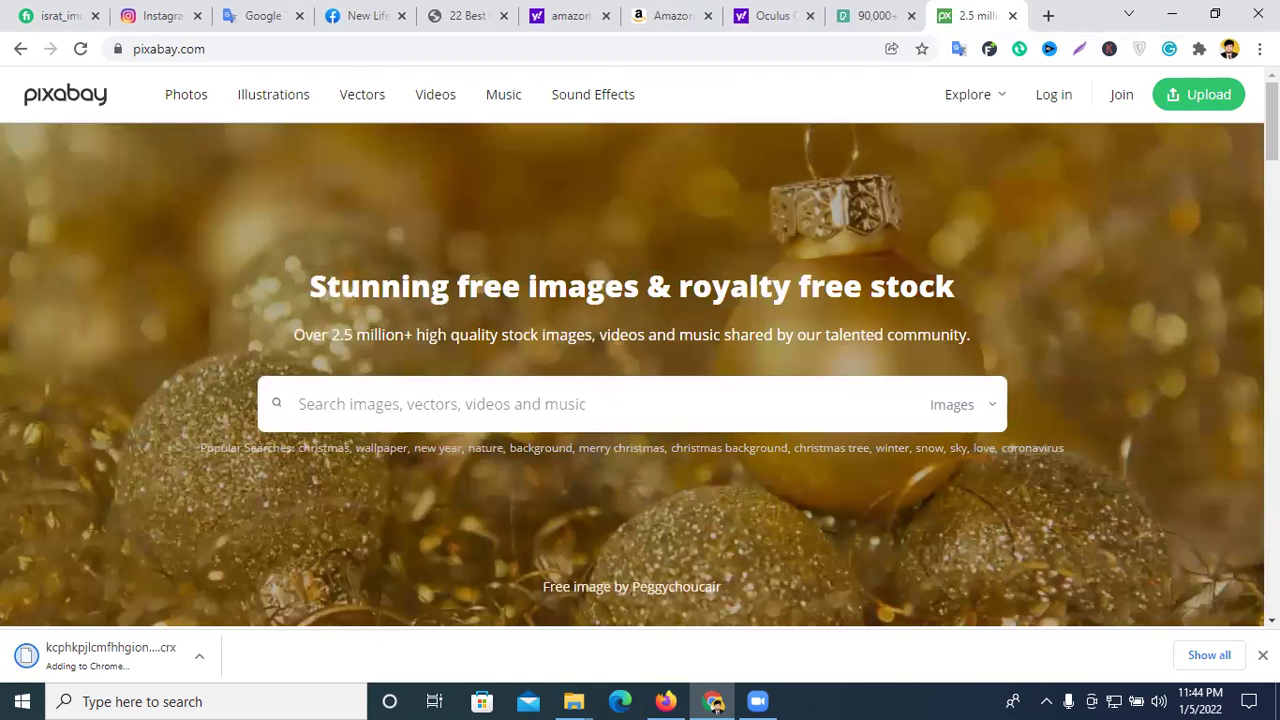
pyautogui.click(1013, 16)
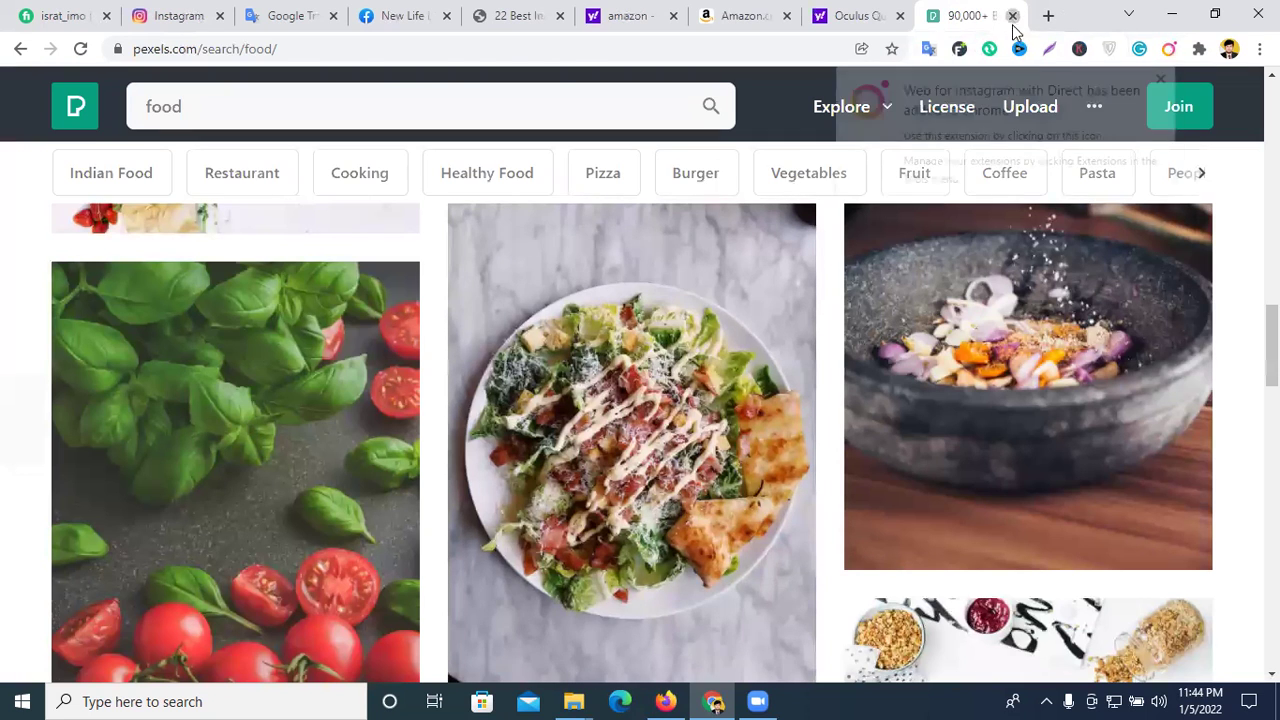
pyautogui.click(1012, 16)
pyautogui.click(1198, 50)
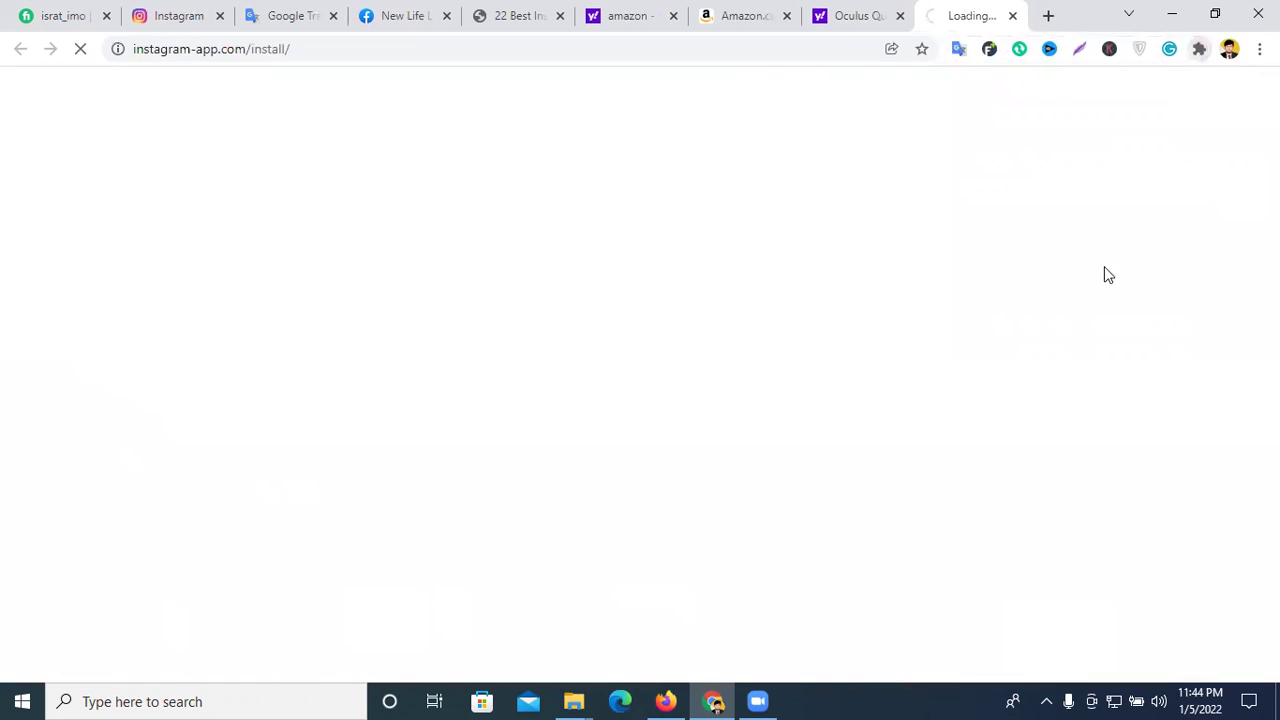
pyautogui.click(1013, 16)
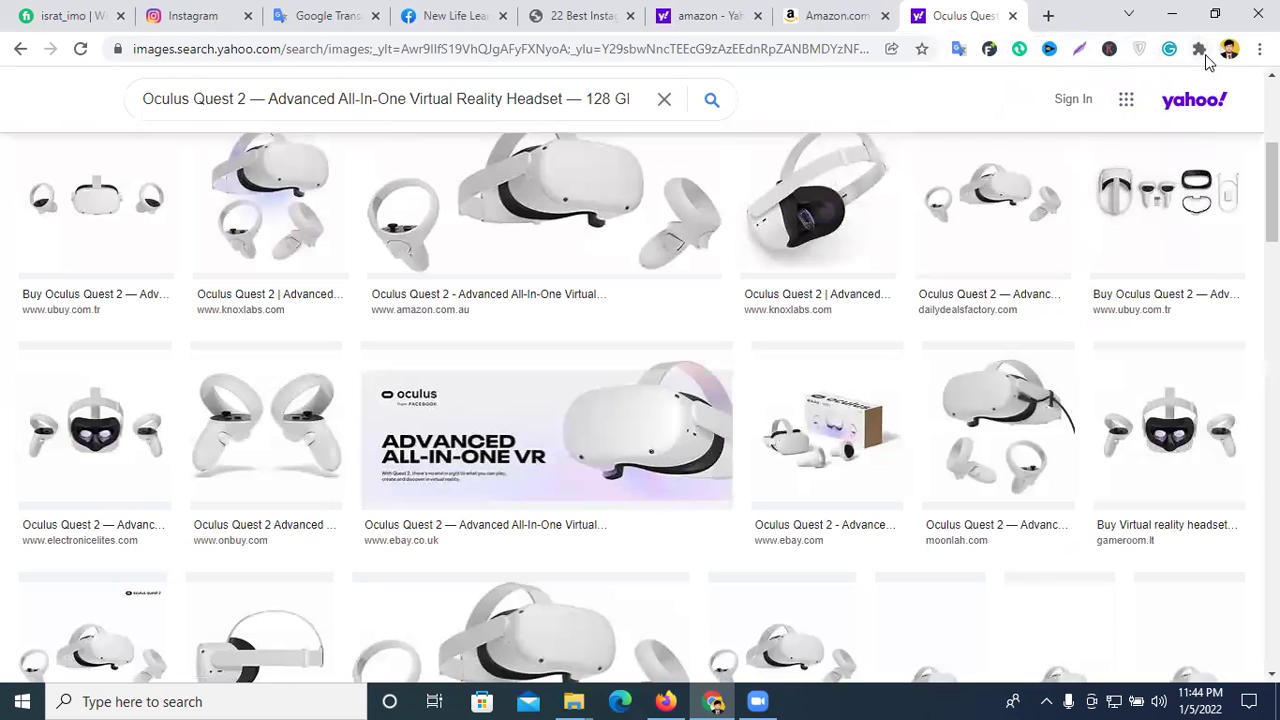
# - Pin and launch Web for Instagram with Direct, dismiss the warning, and pick th (1) for a new post
pyautogui.click(1198, 49)
pyautogui.click(1138, 409)
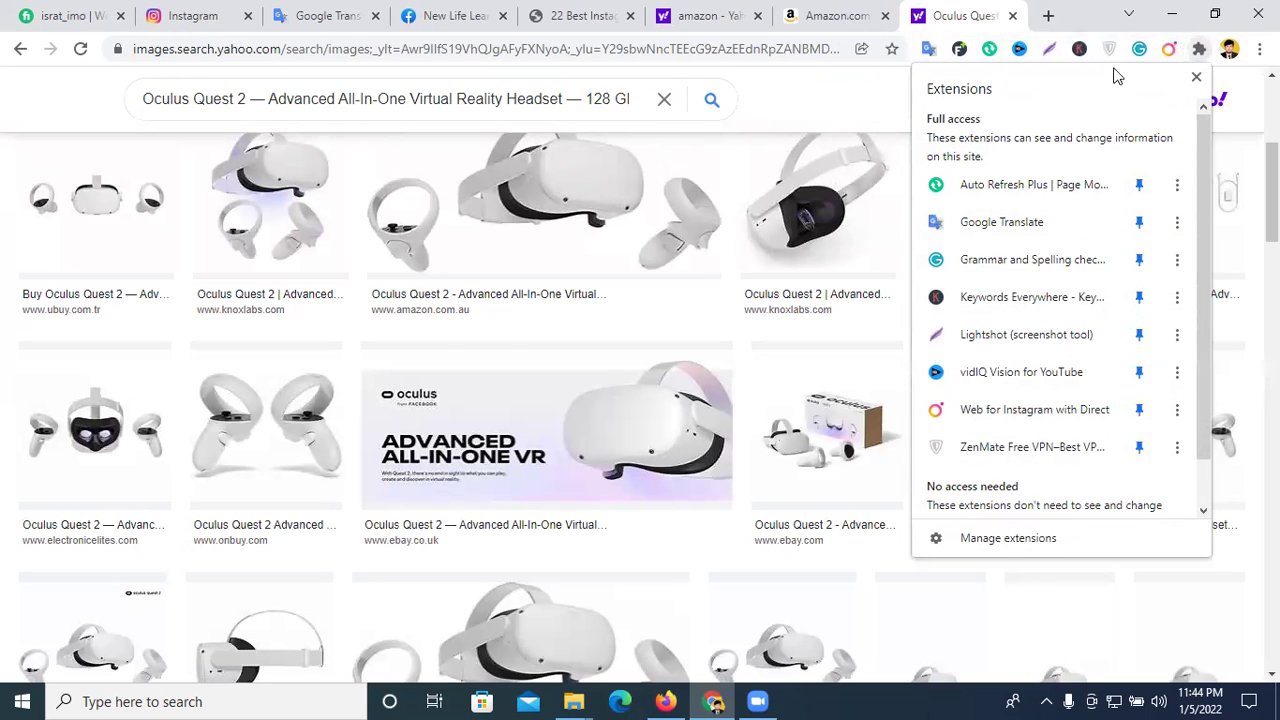
pyautogui.click(1168, 50)
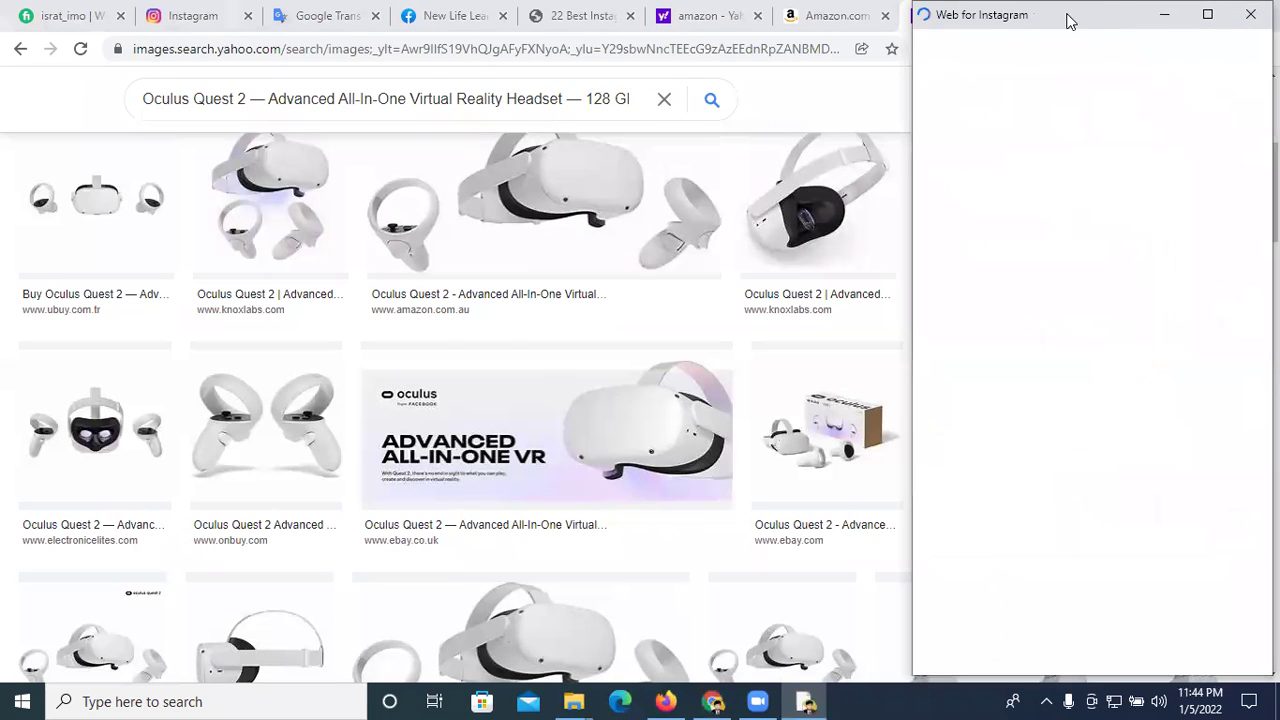
pyautogui.click(514, 500)
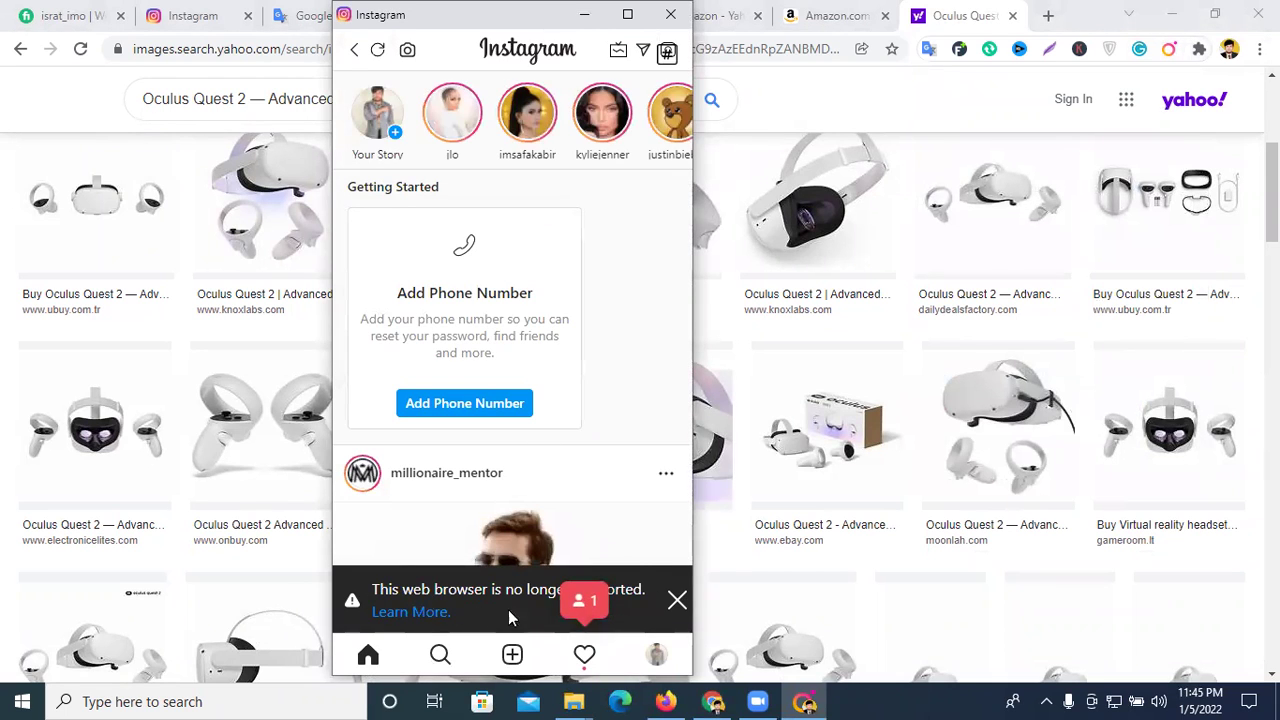
pyautogui.click(678, 601)
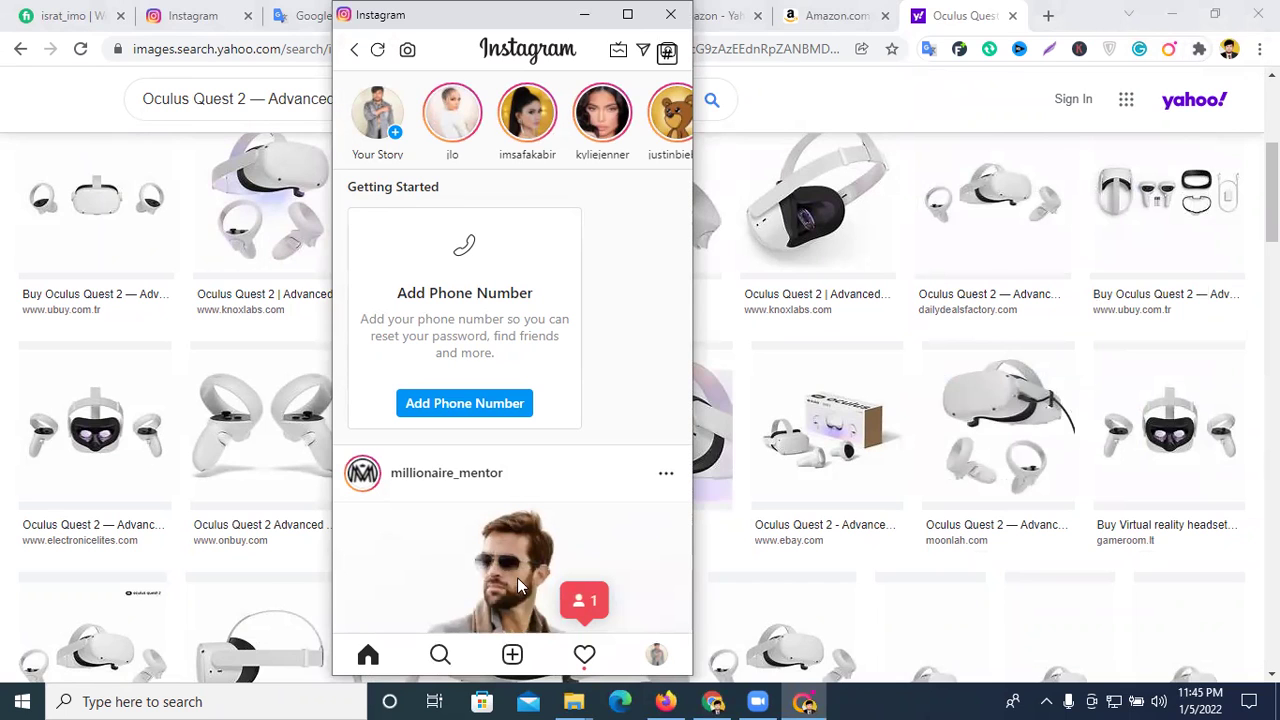
pyautogui.click(512, 655)
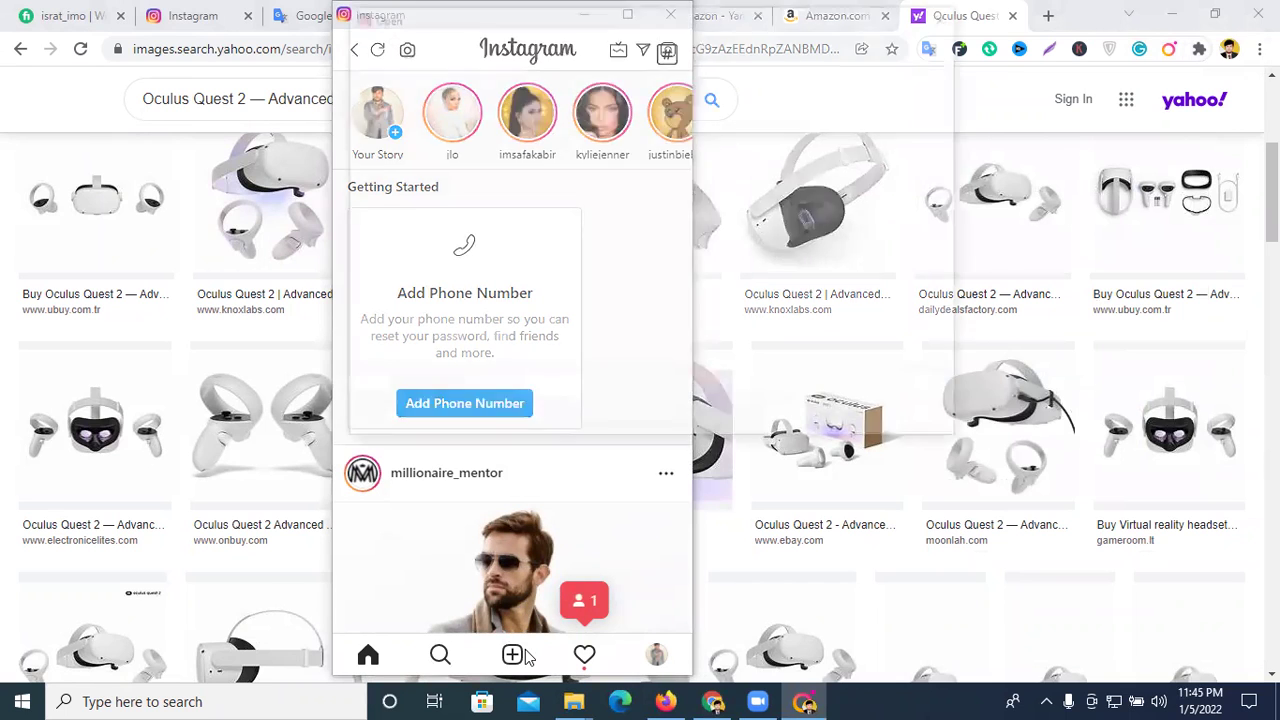
pyautogui.click(500, 185)
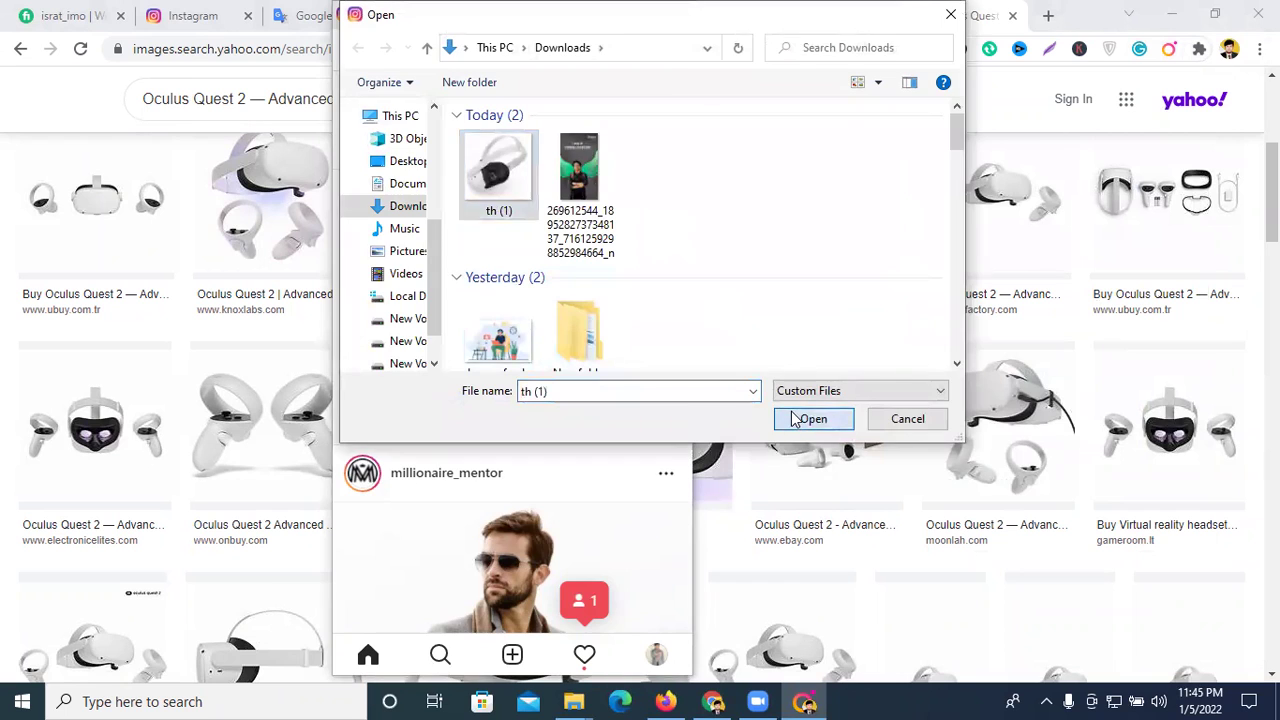
# - Open the th (1) headset image, advance to the caption screen, and move the window left
pyautogui.click(810, 418)
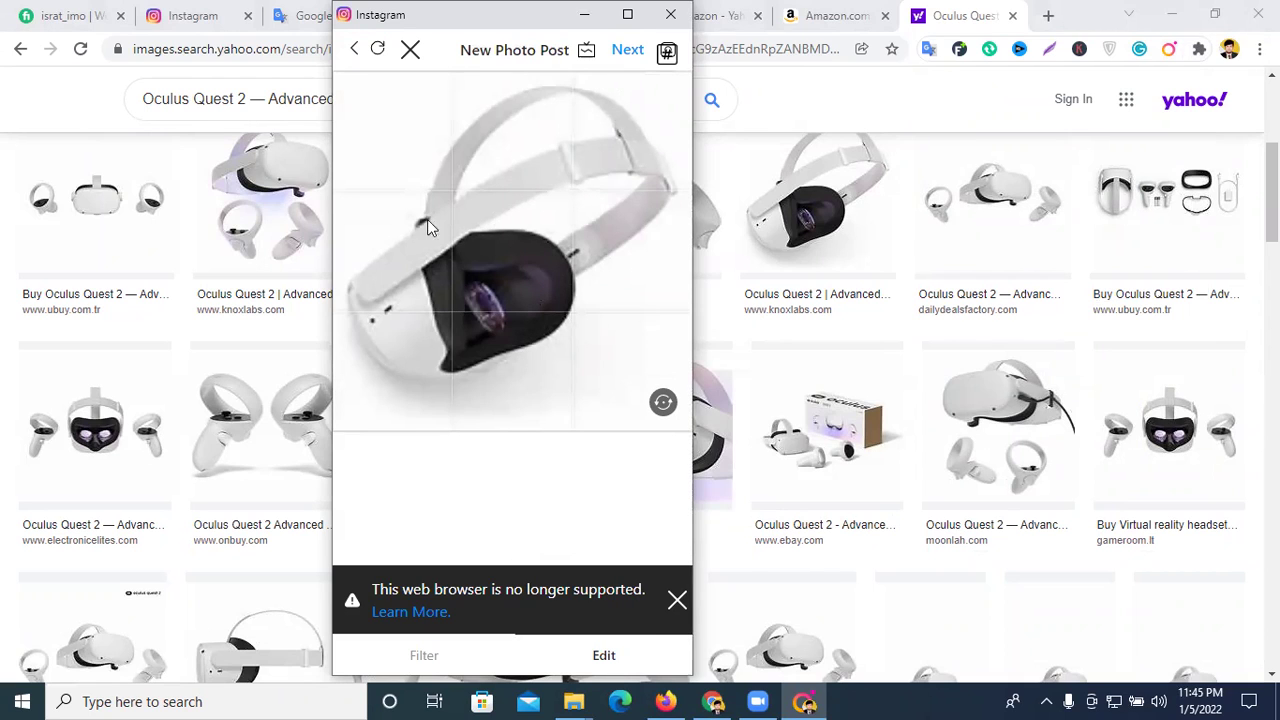
pyautogui.click(627, 56)
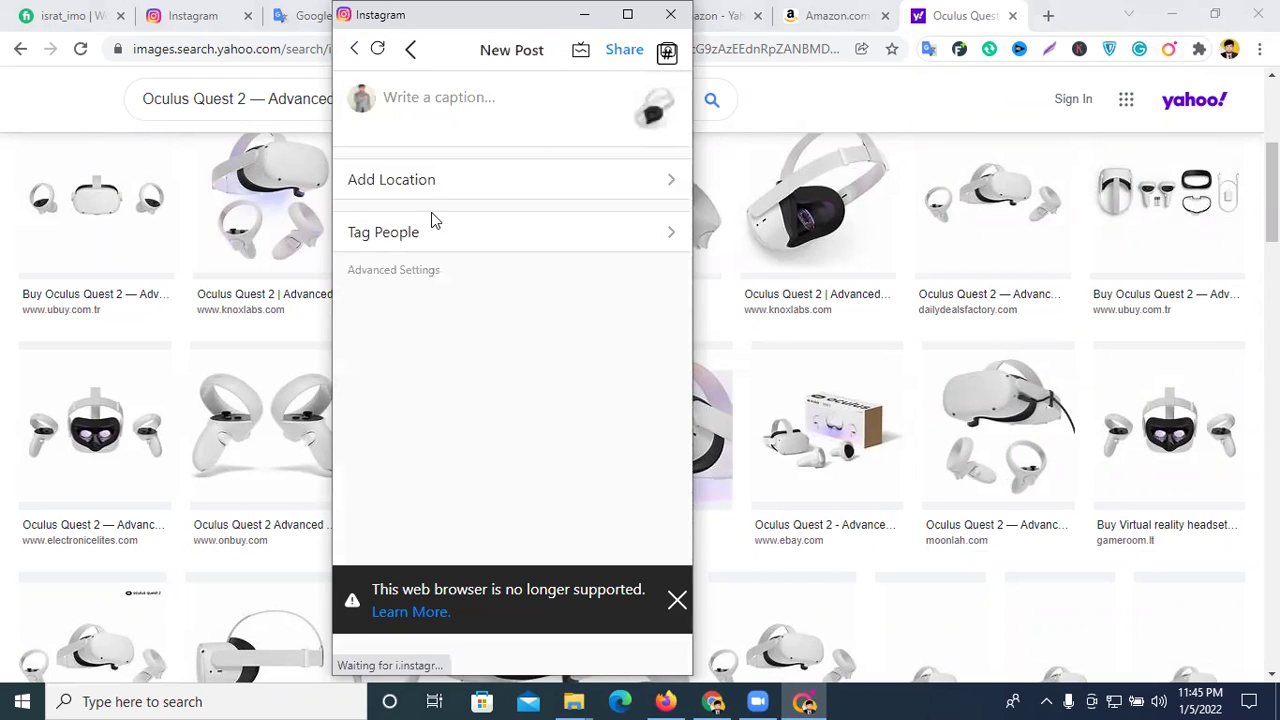
pyautogui.click(448, 102)
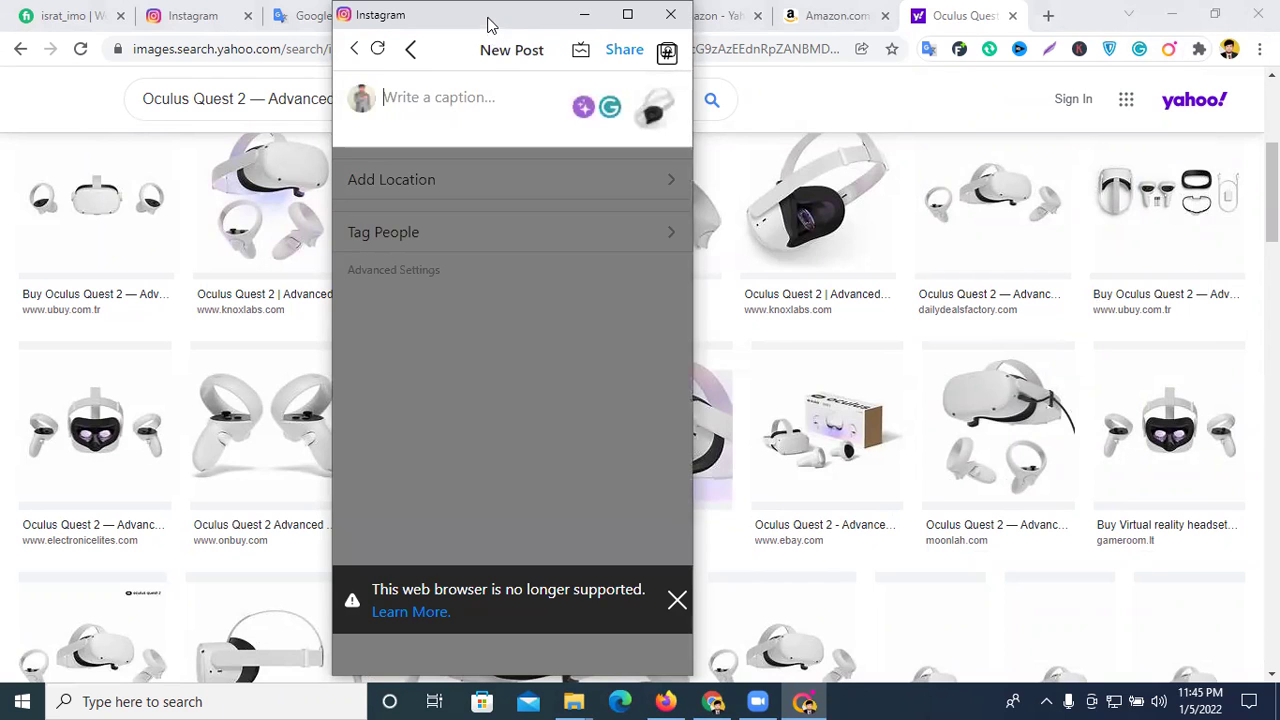
pyautogui.moveTo(487, 14); pyautogui.dragTo(298, 75)
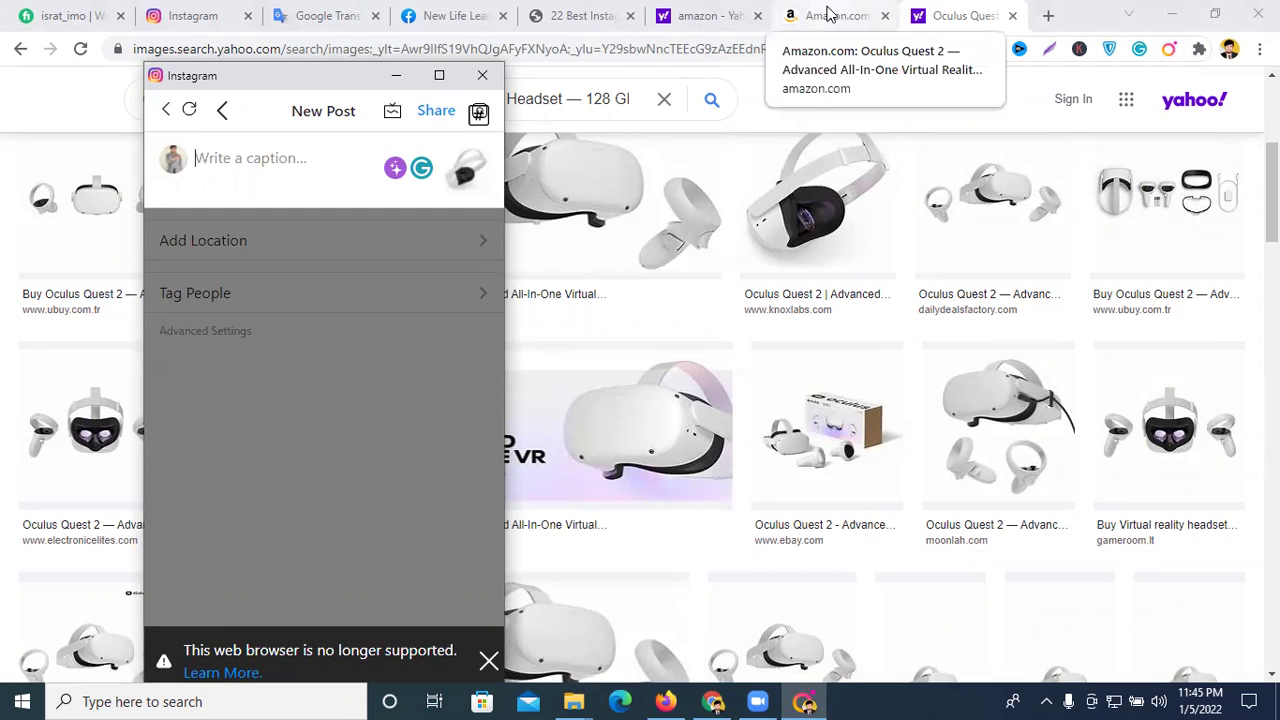
# - Copy the Oculus Quest 2 product title from the Amazon page
pyautogui.click(826, 14)
pyautogui.rightClick(533, 297)
pyautogui.click(562, 304)
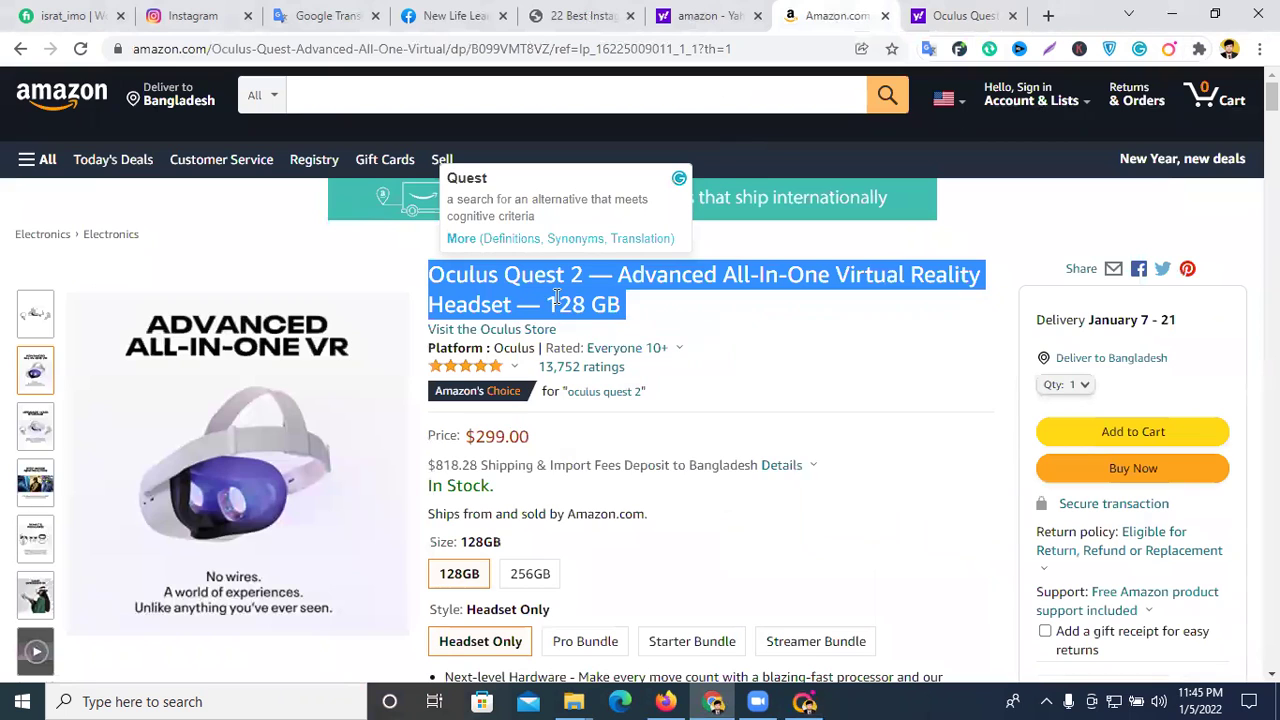
# - Paste the title into the Instagram post caption and add a new line
pyautogui.click(912, 12)
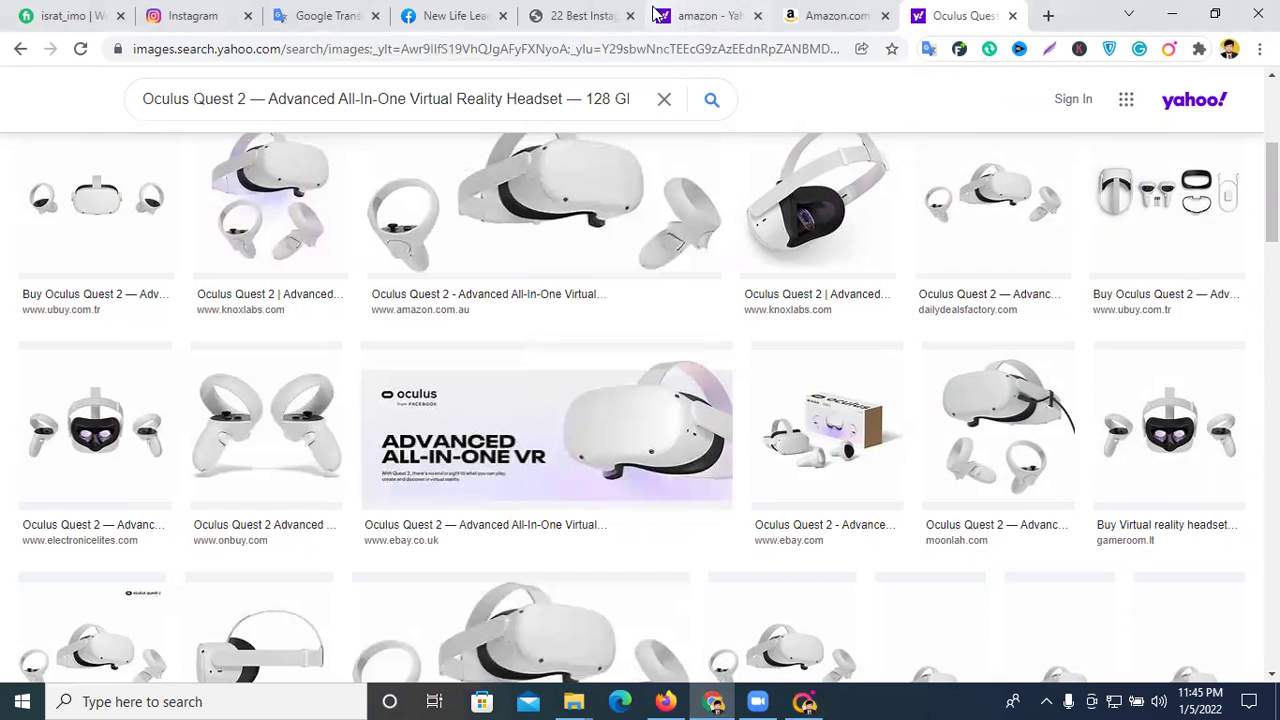
pyautogui.click(590, 12)
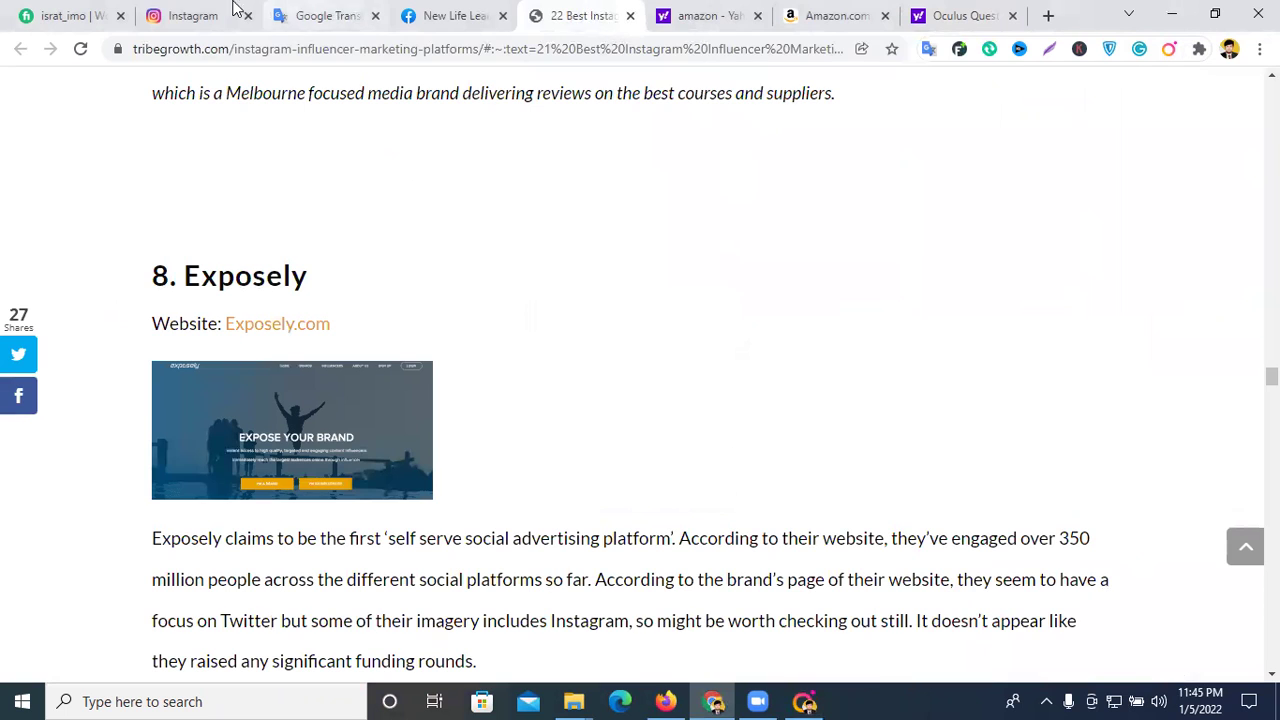
pyautogui.click(806, 700)
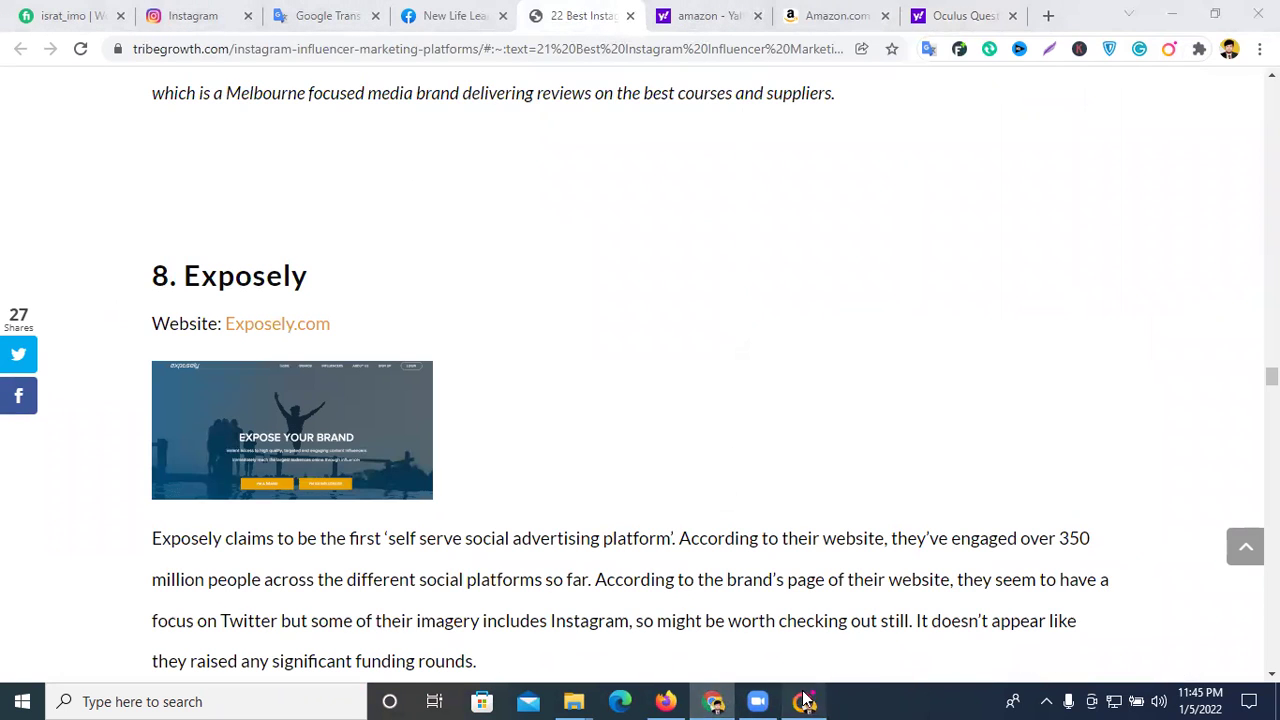
pyautogui.rightClick(264, 158)
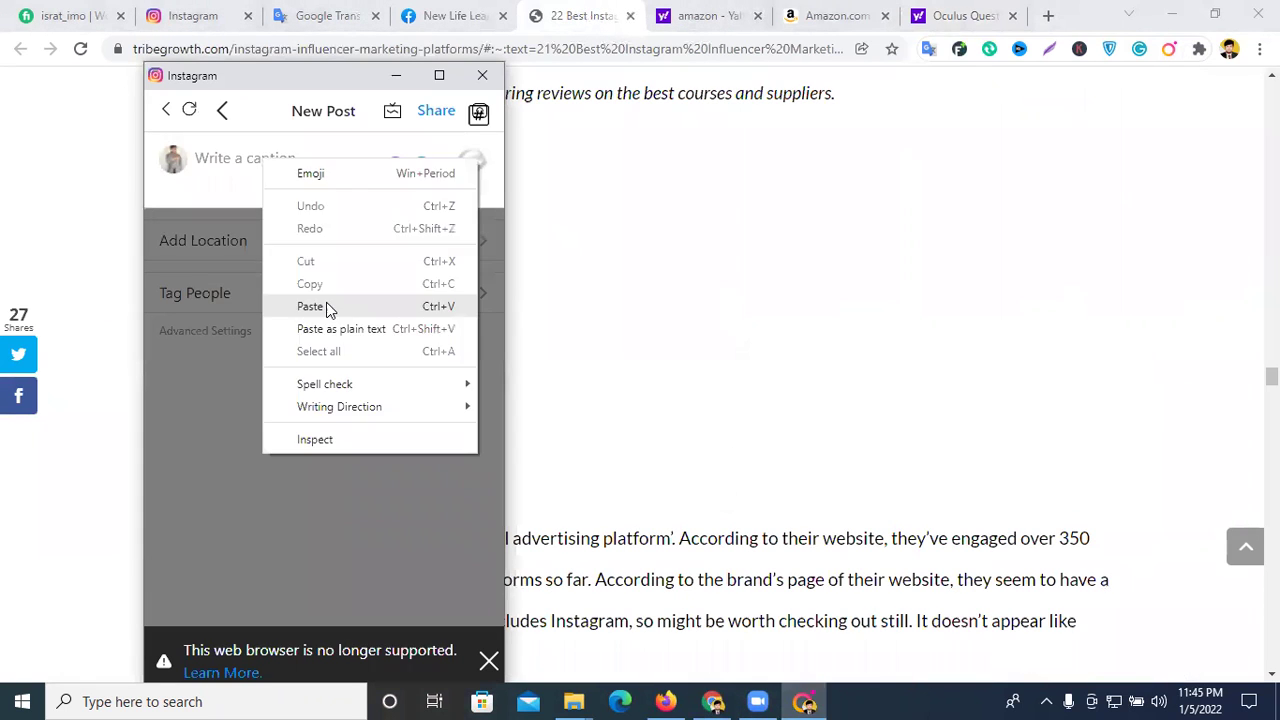
pyautogui.click(326, 302)
pyautogui.click(314, 394)
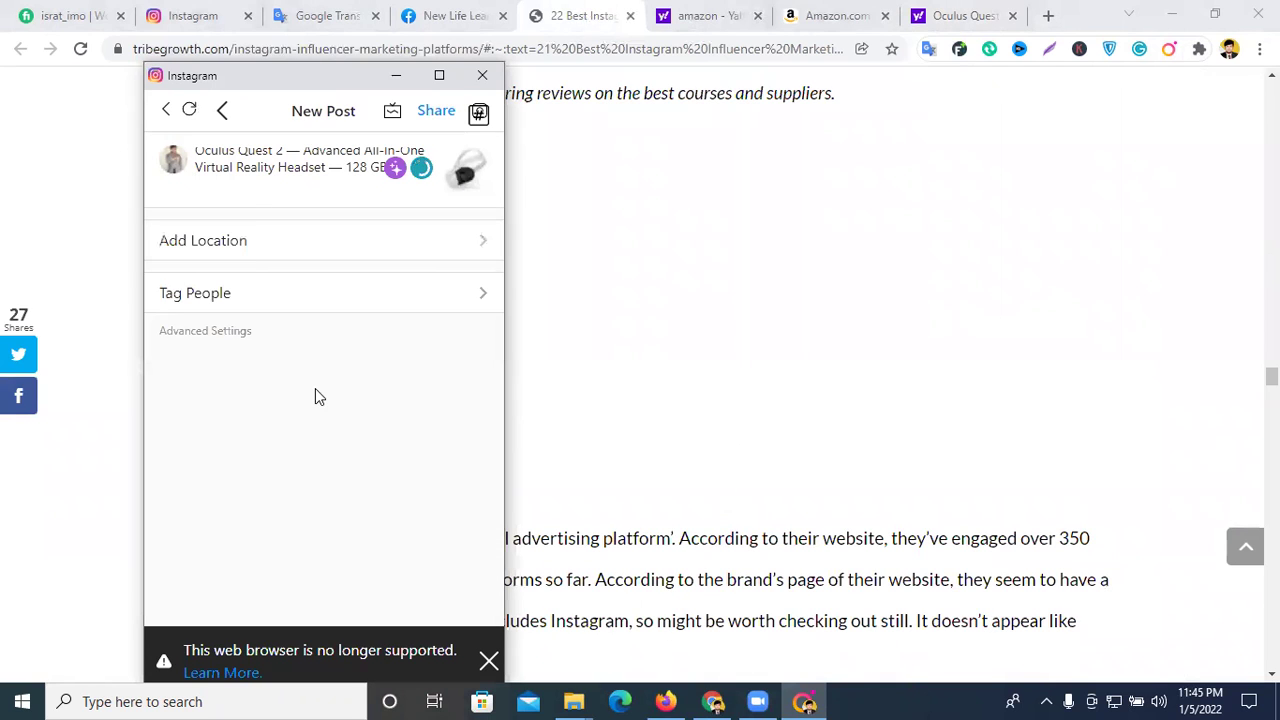
pyautogui.click(314, 191)
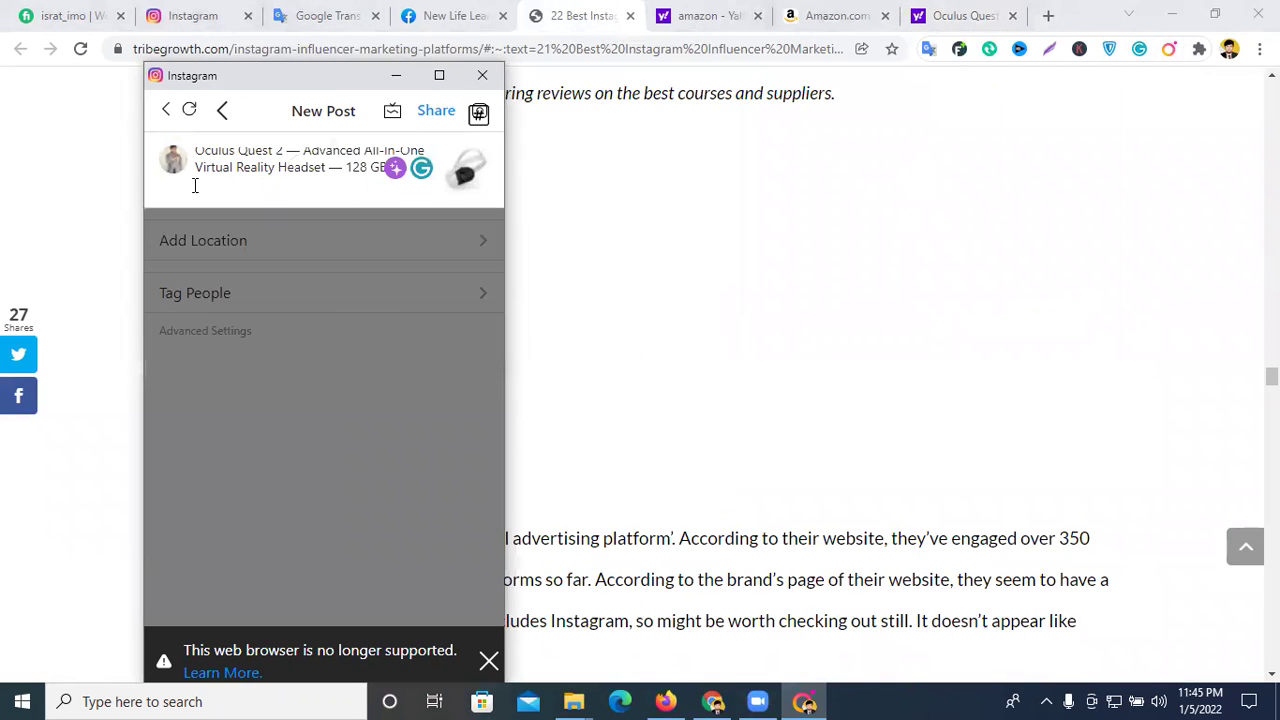
pyautogui.press('Return')
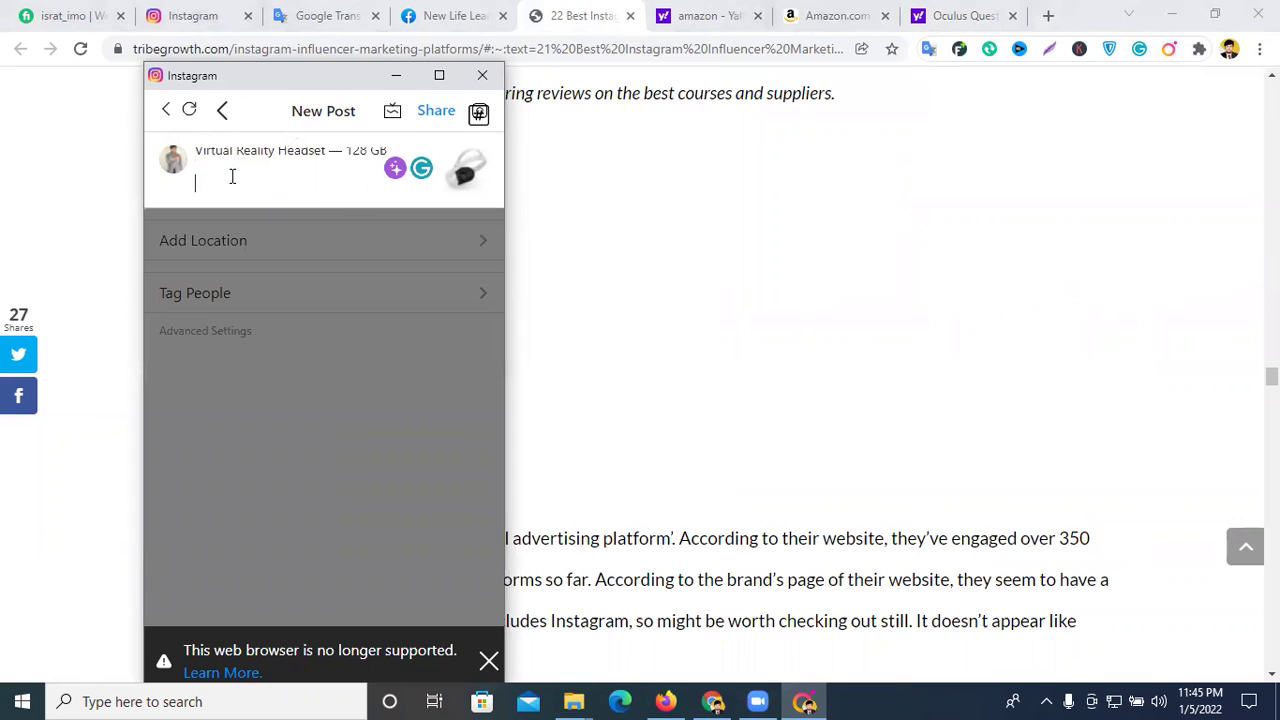
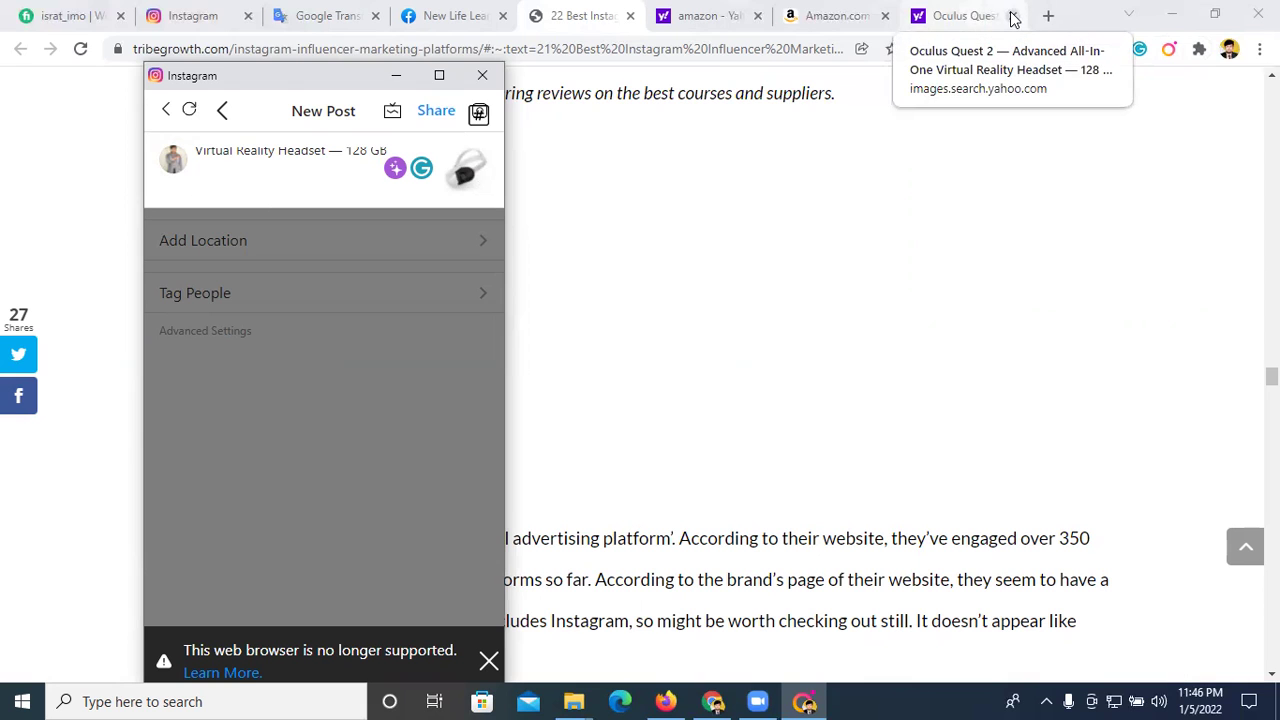
# - Open a new tab and search Yahoo for 'hashtag generator'
pyautogui.click(848, 12)
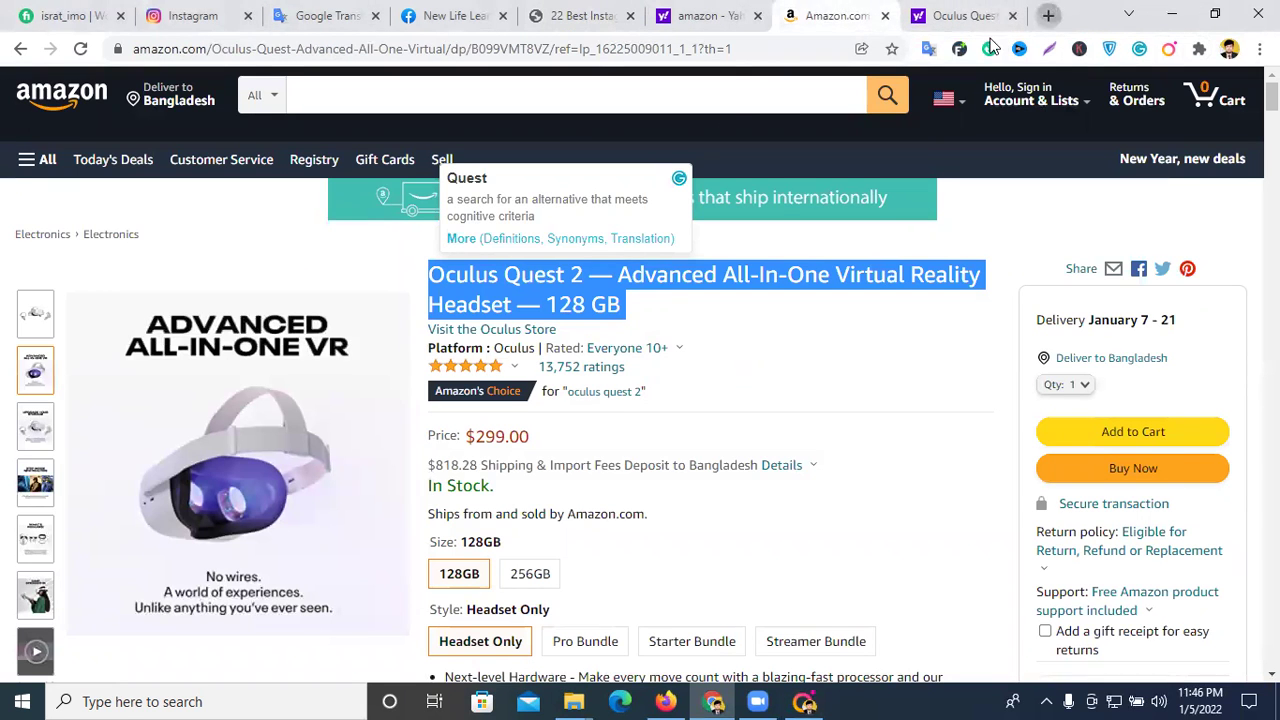
pyautogui.hotkey('ctrl', 't')
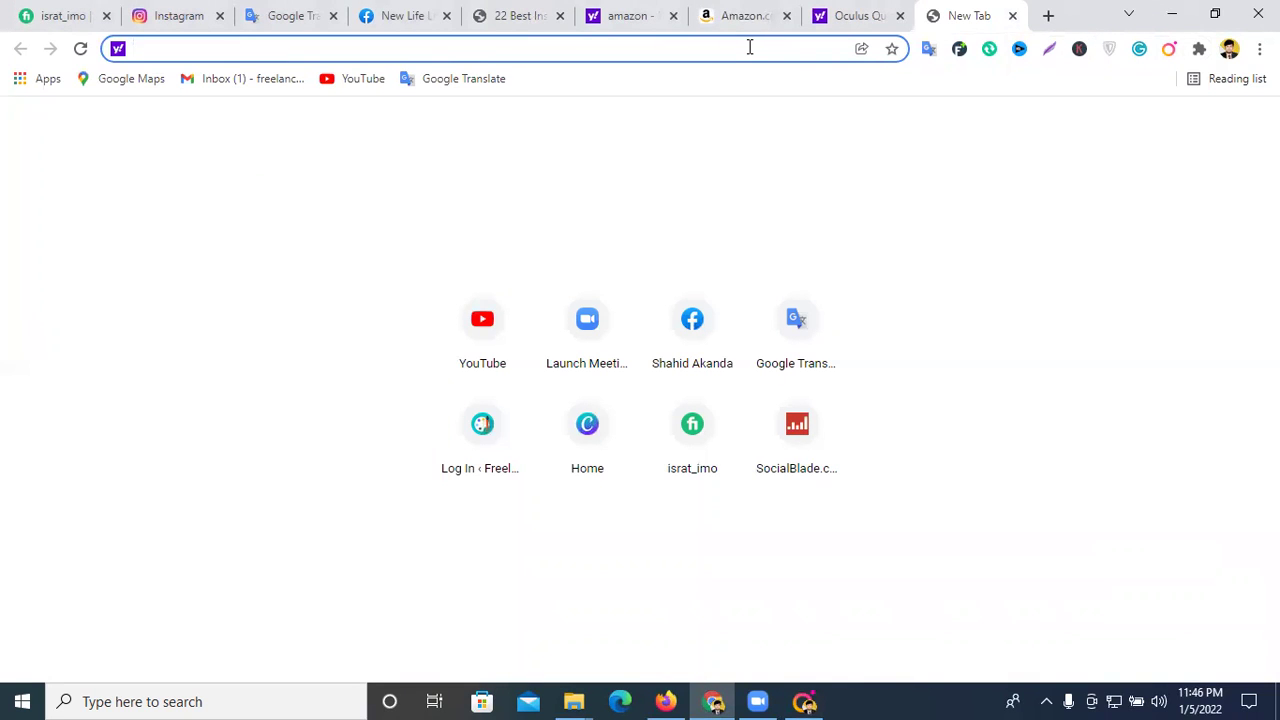
pyautogui.write('has')
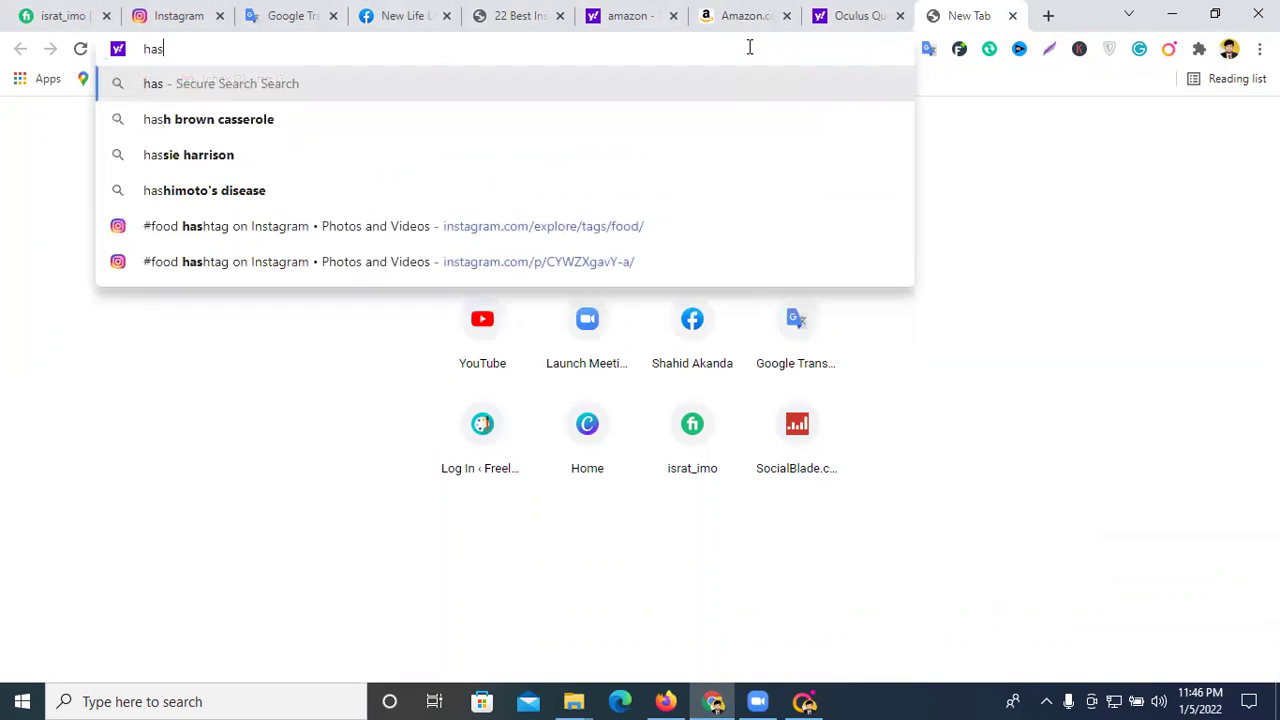
pyautogui.write('tag')
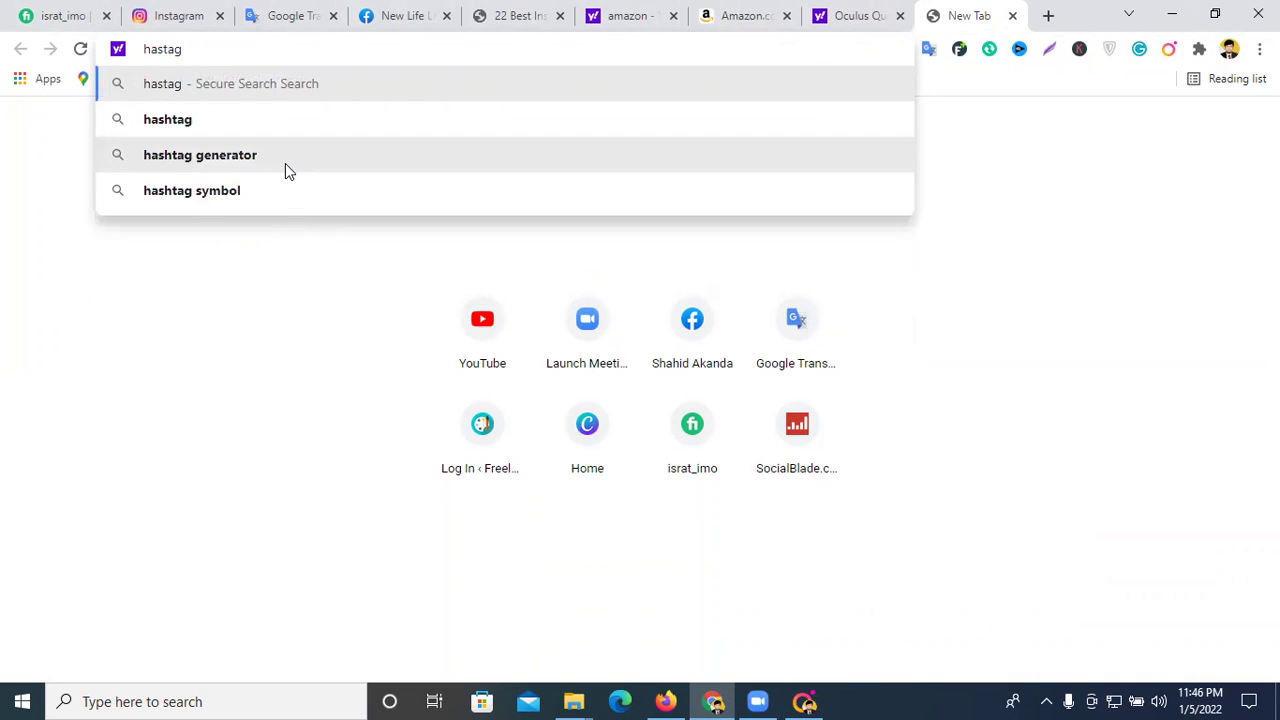
pyautogui.click(285, 163)
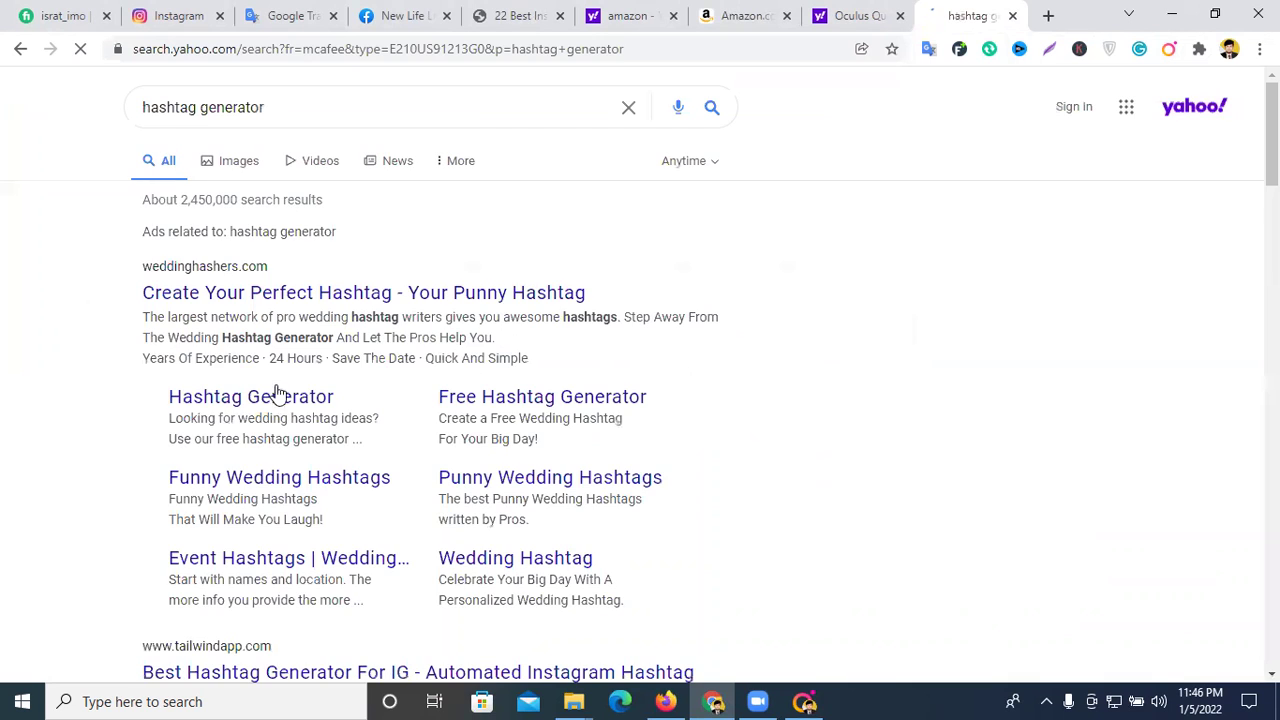
# - Look at the Tailwind and Create Your Perfect Hashtag results, then close them
pyautogui.scroll(-2, 265, 450)
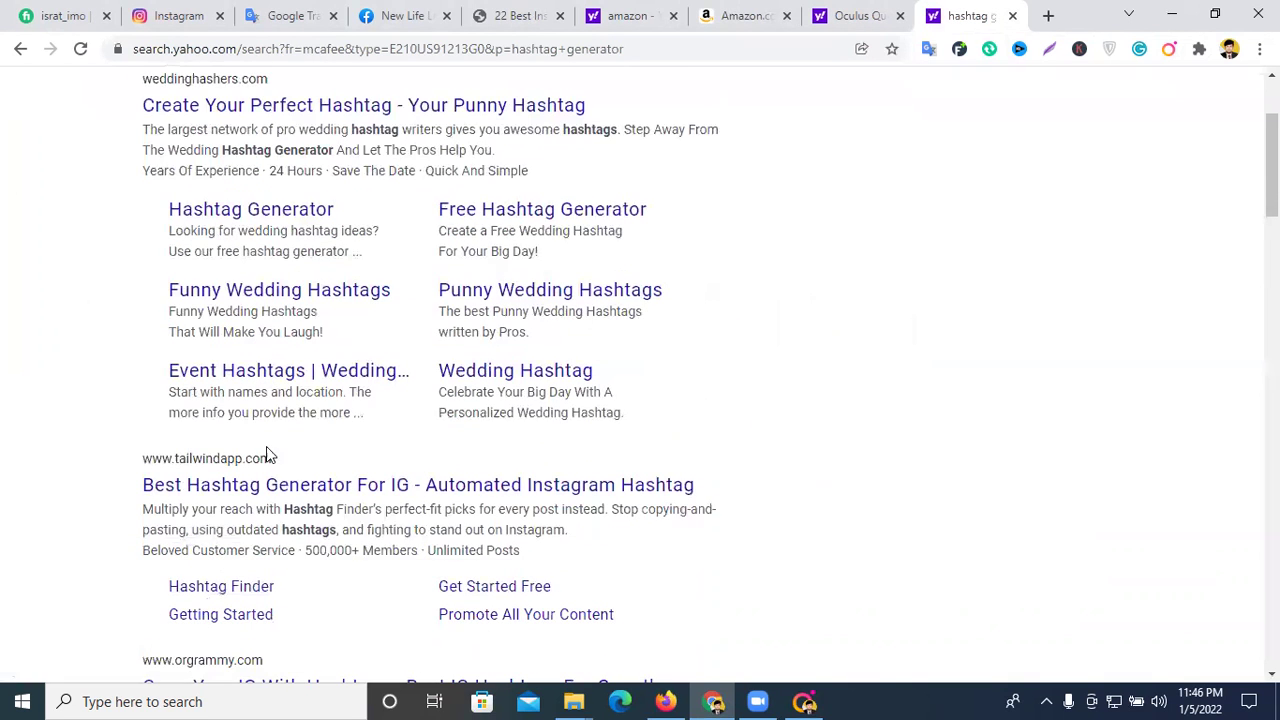
pyautogui.click(275, 487)
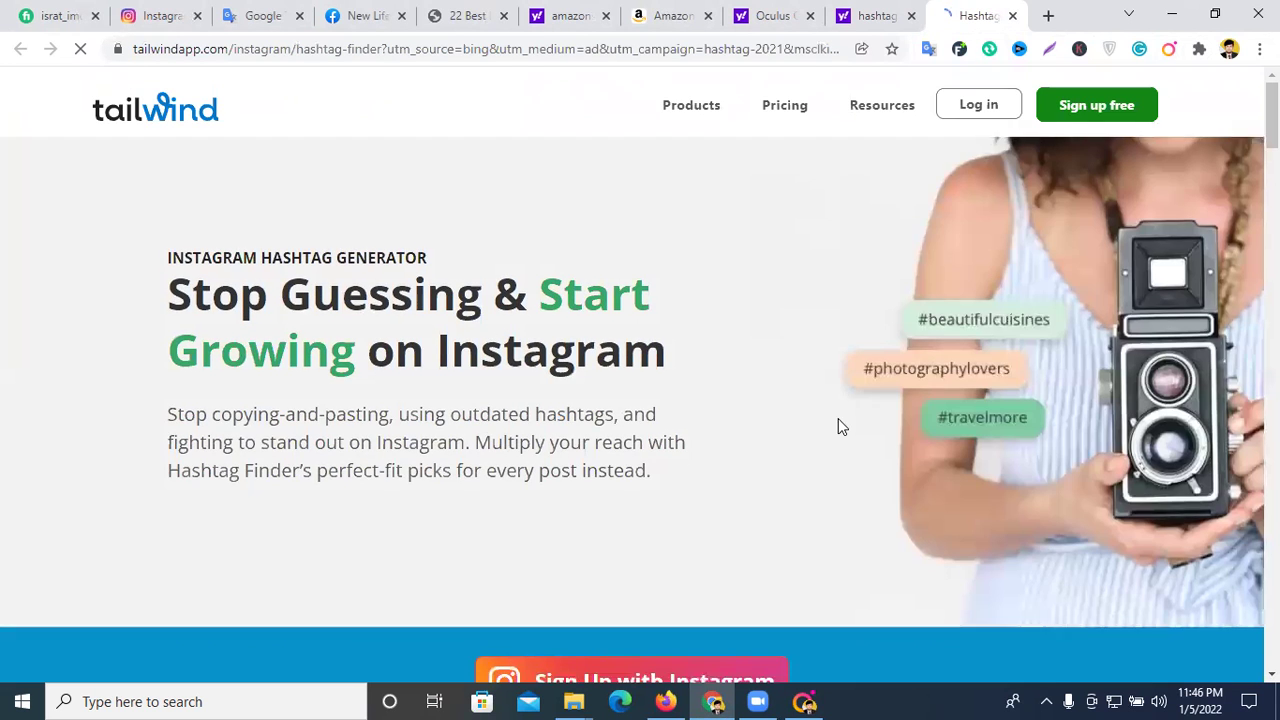
pyautogui.scroll(-3, 838, 427)
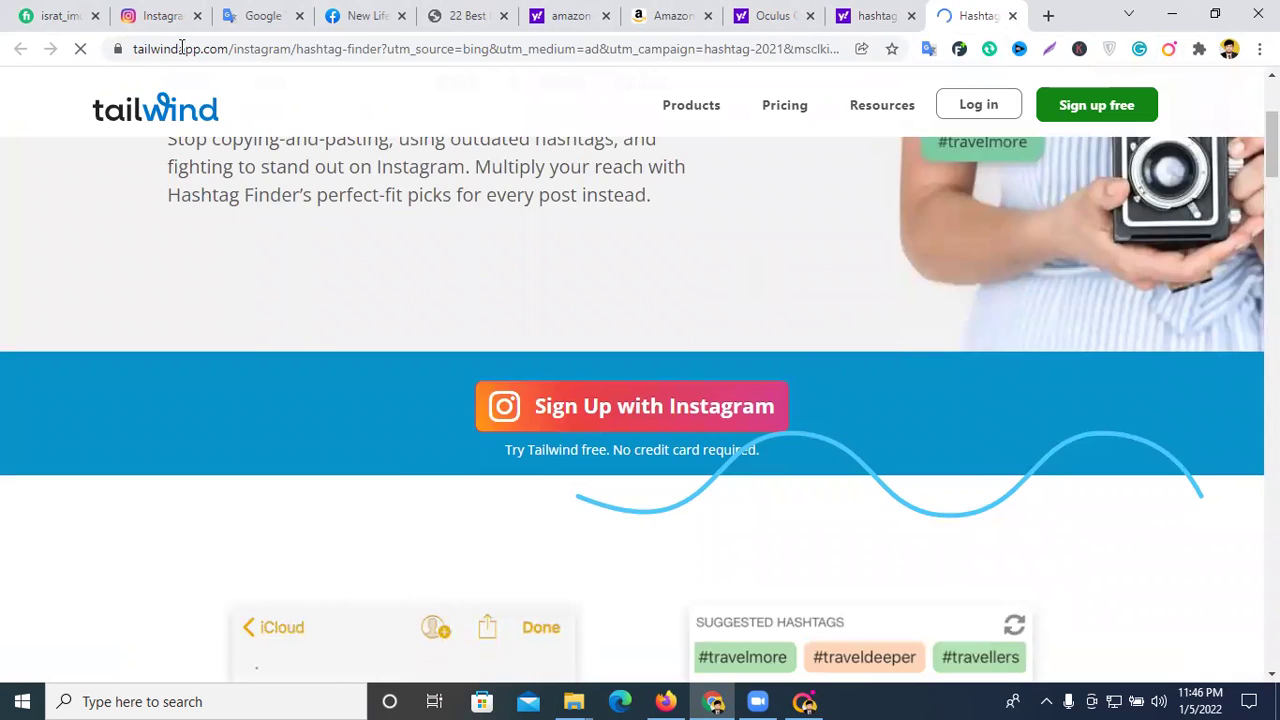
pyautogui.scroll(-3, 372, 296)
pyautogui.hotkey('ctrl', 'shift', 'Tab')
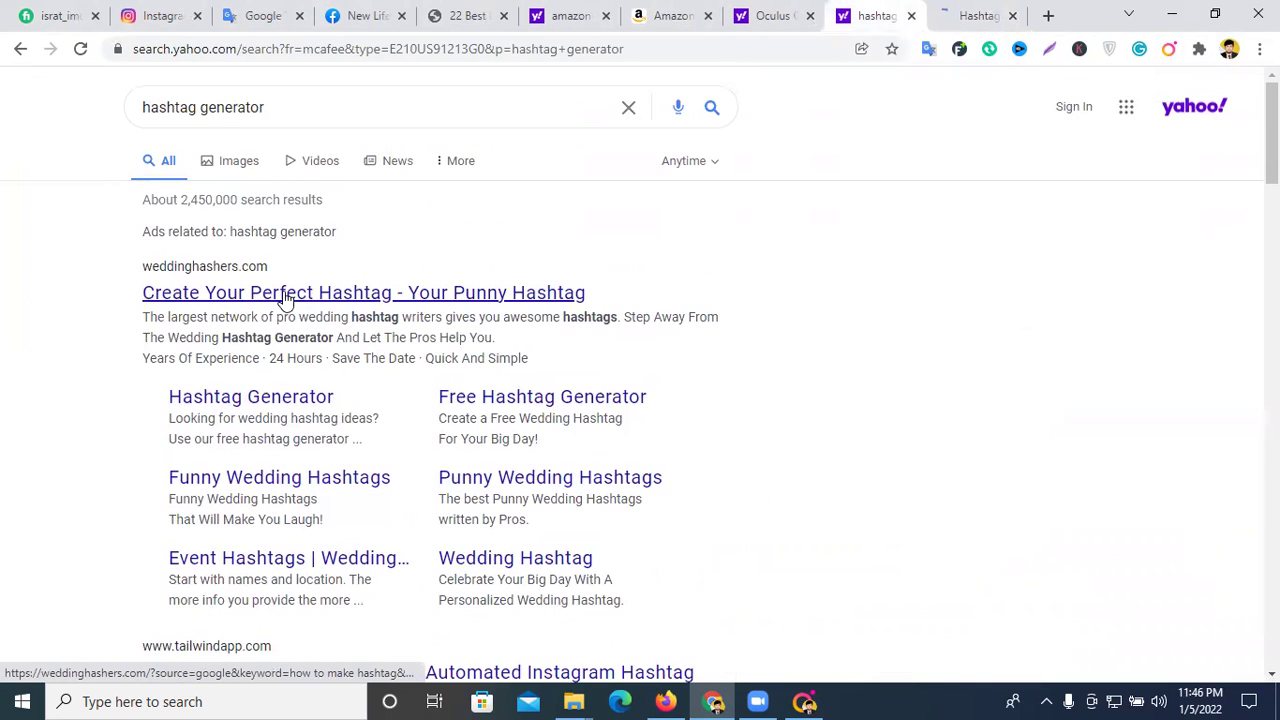
pyautogui.click(286, 294)
pyautogui.click(1012, 15)
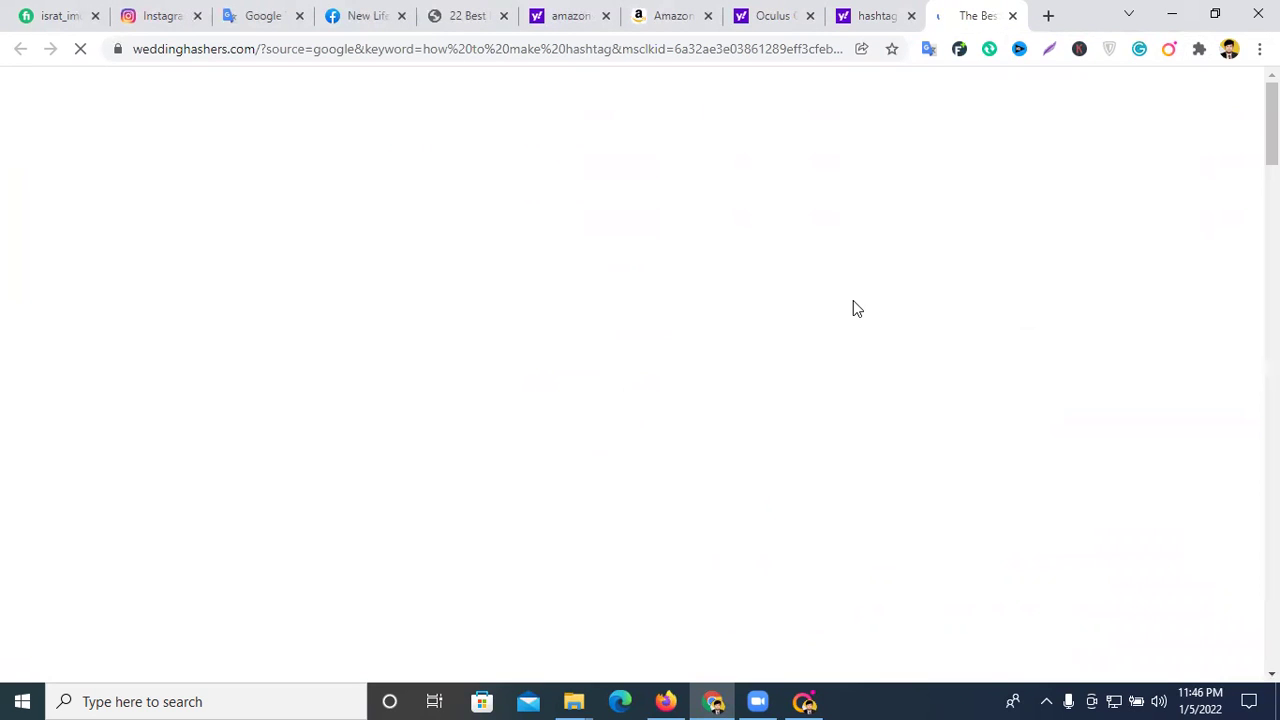
pyautogui.scroll(-3, 851, 308)
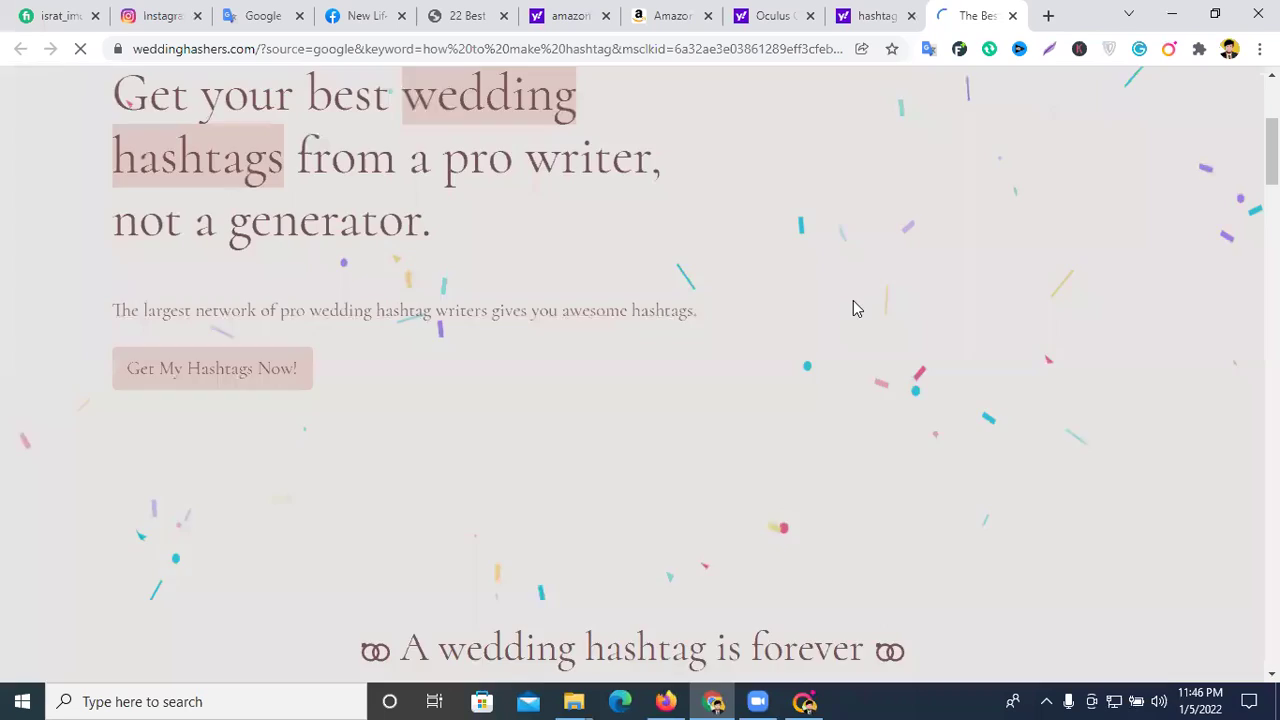
pyautogui.click(1013, 16)
pyautogui.scroll(-5, 289, 477)
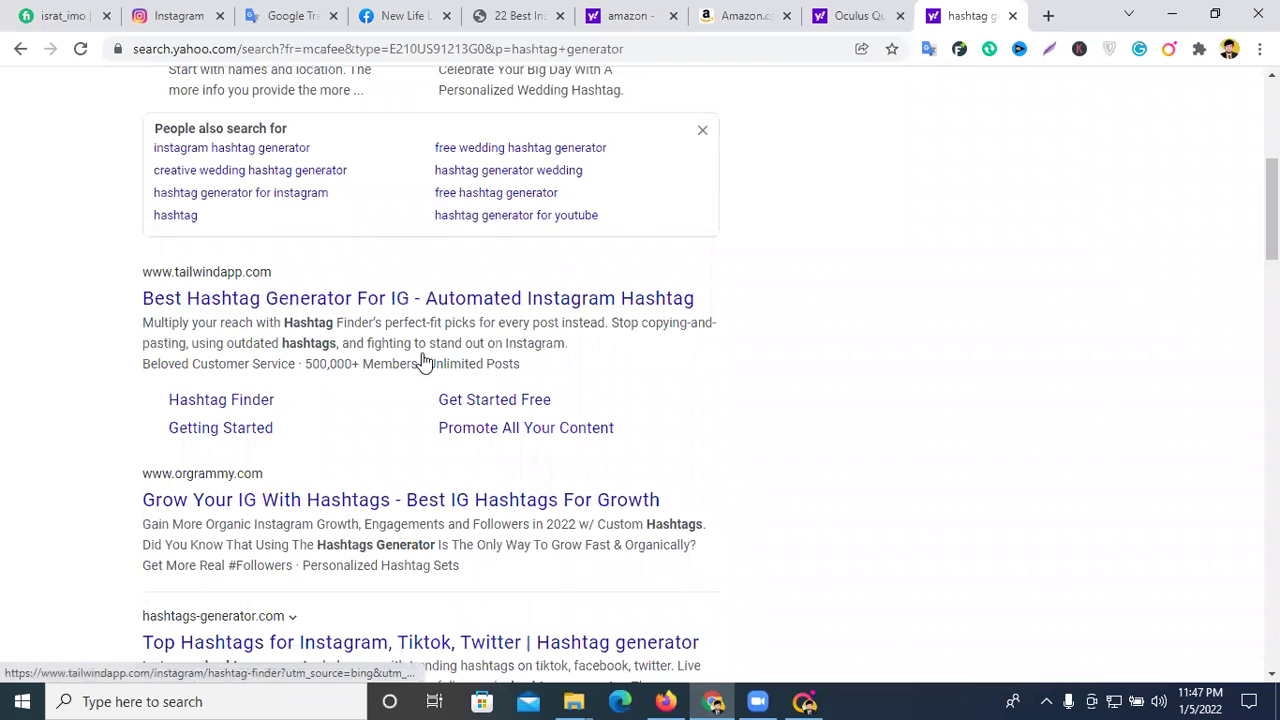
pyautogui.scroll(5, 424, 364)
pyautogui.scroll(-8, 424, 364)
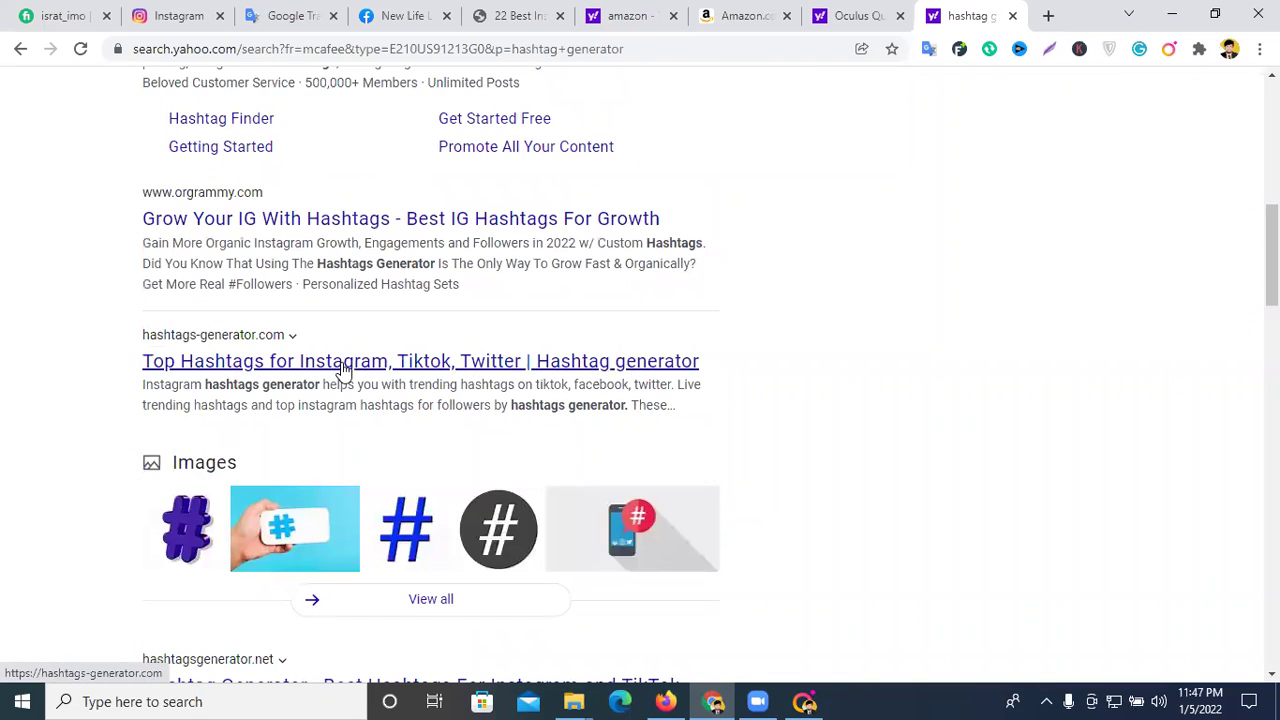
# - Open the hashtags-generator.com 'Top Hashtags for Instagram' result
pyautogui.click(345, 361)
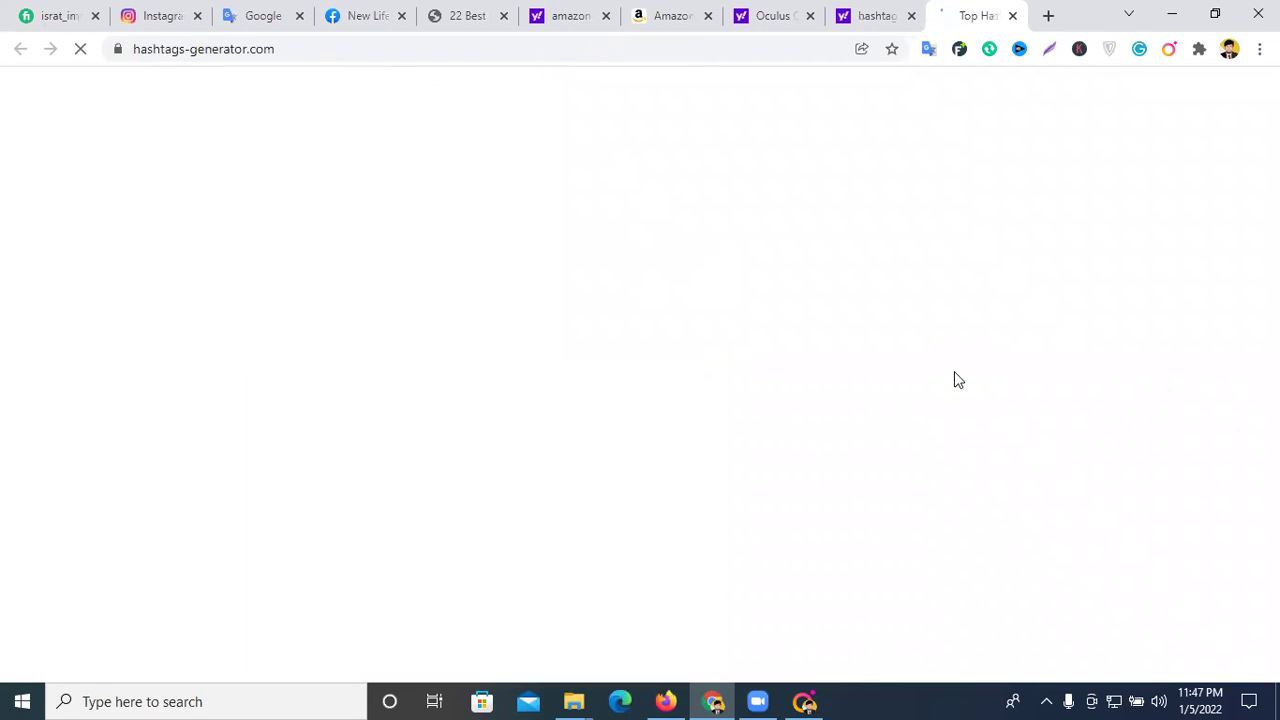
pyautogui.scroll(-2, 954, 380)
pyautogui.scroll(-2, 956, 380)
pyautogui.scroll(3, 957, 380)
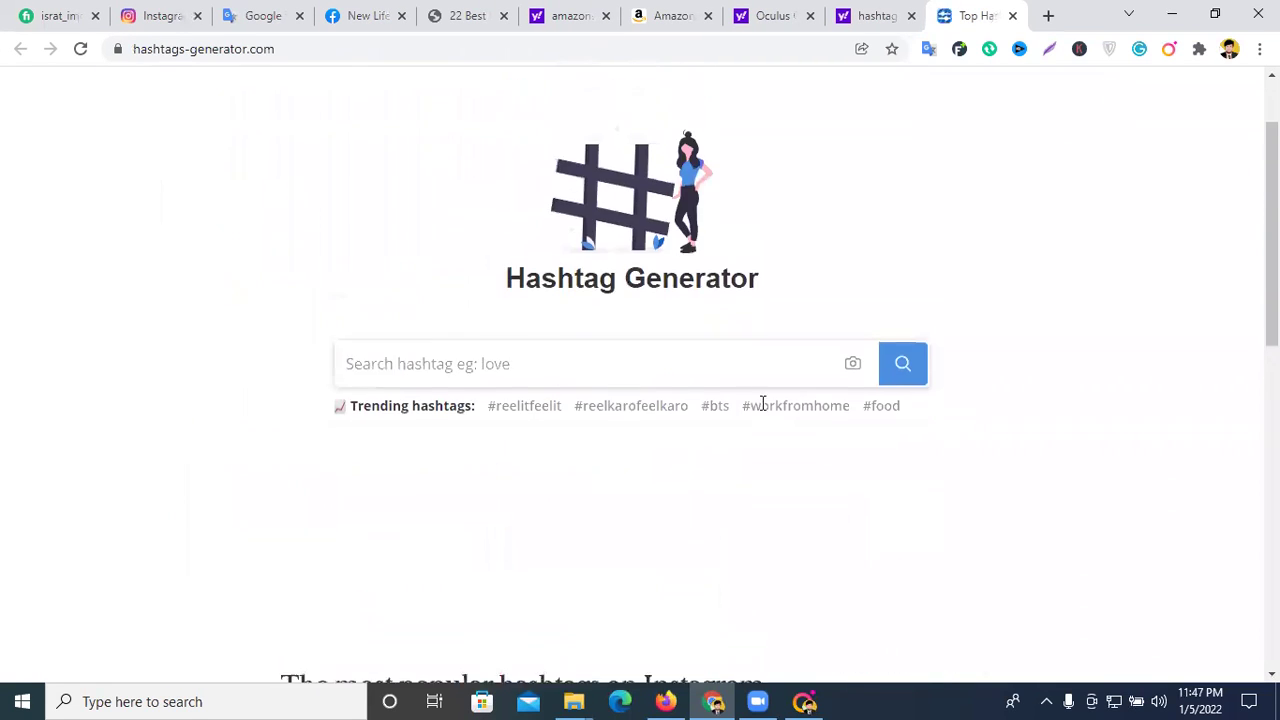
# - Search hashtags-generator.com for 'food'
pyautogui.click(481, 379)
pyautogui.write('f')
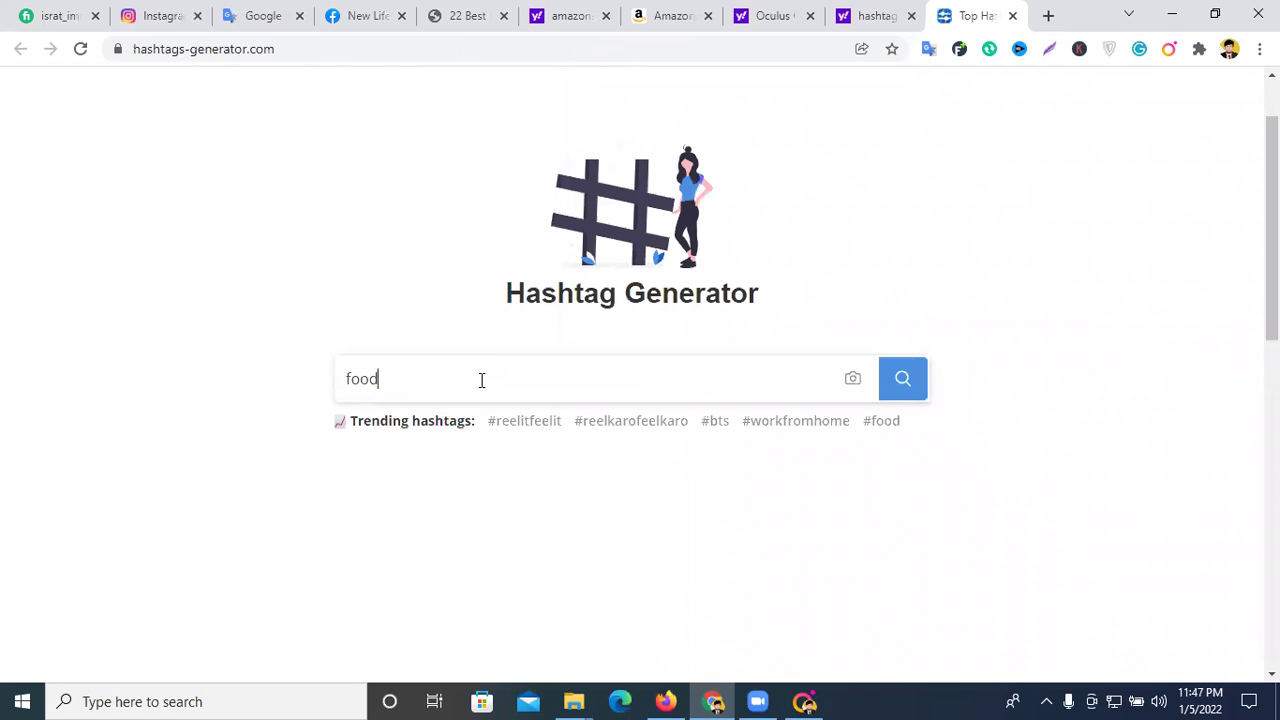
pyautogui.write('ood')
pyautogui.press('Return')
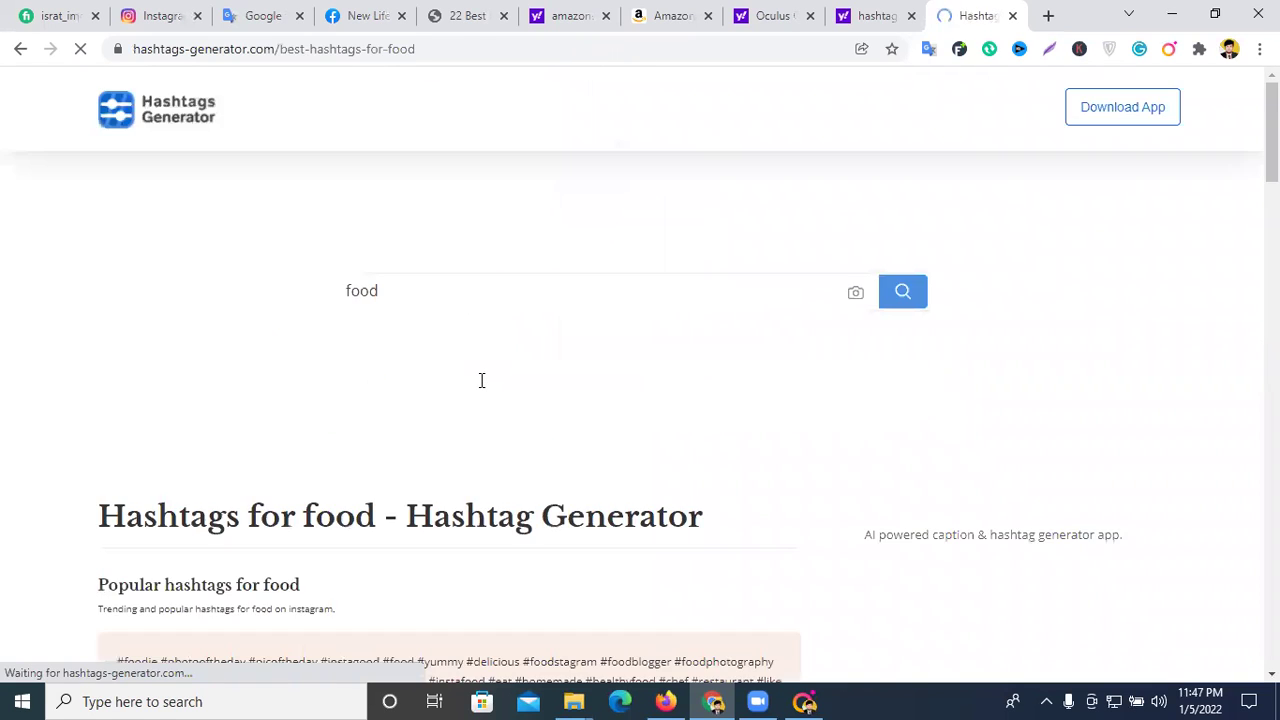
pyautogui.scroll(-3, 489, 403)
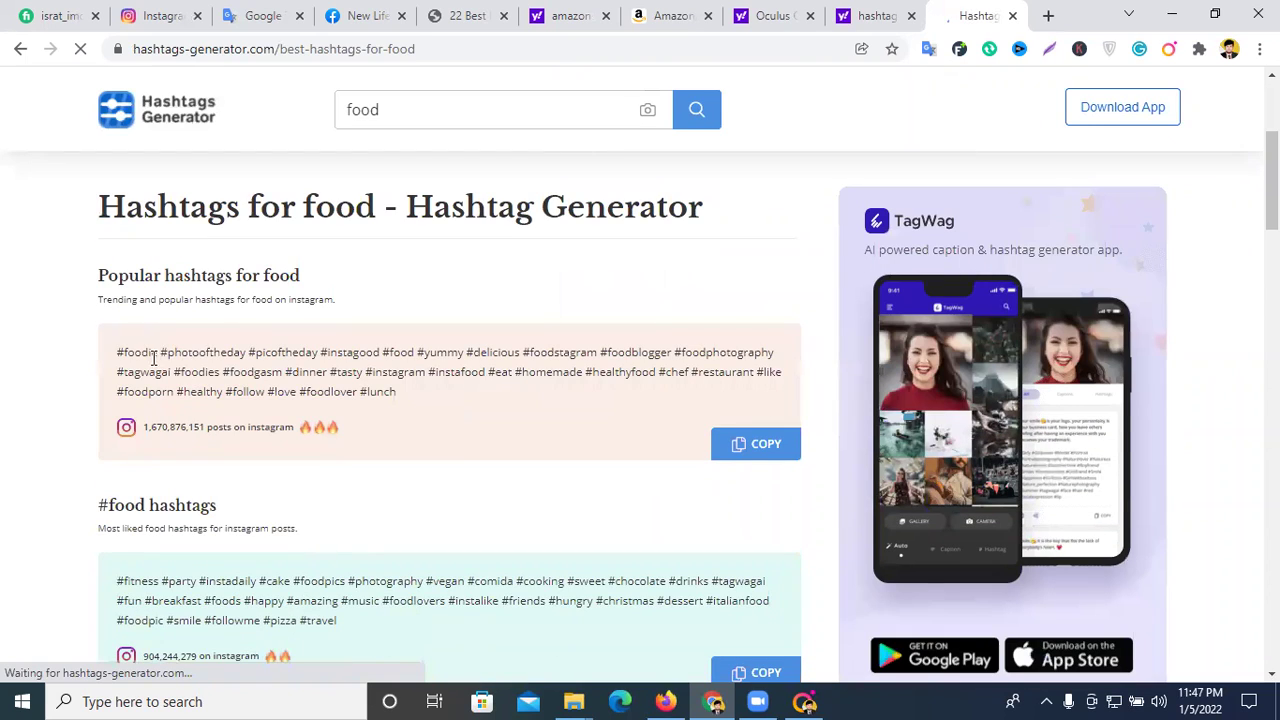
# - Highlight the popular food hashtag list and the 1,670,876,151 posts count
pyautogui.moveTo(118, 353); pyautogui.dragTo(406, 393)
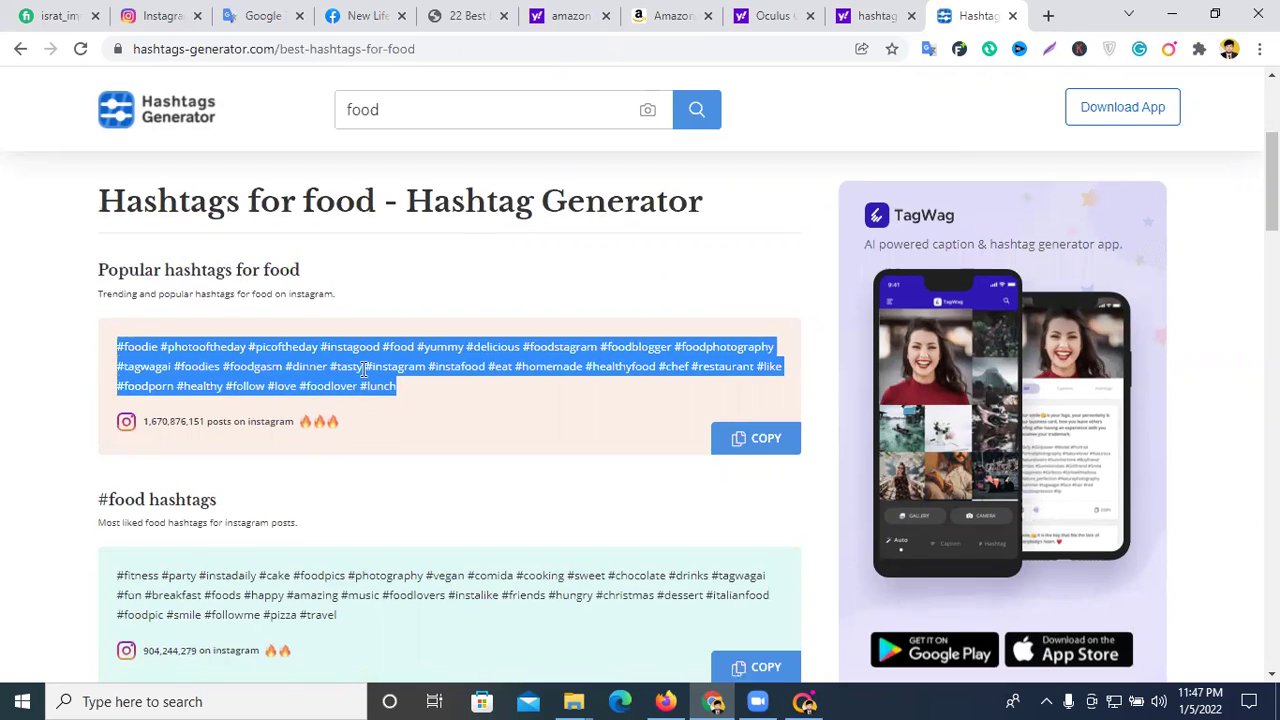
pyautogui.scroll(-3, 365, 370)
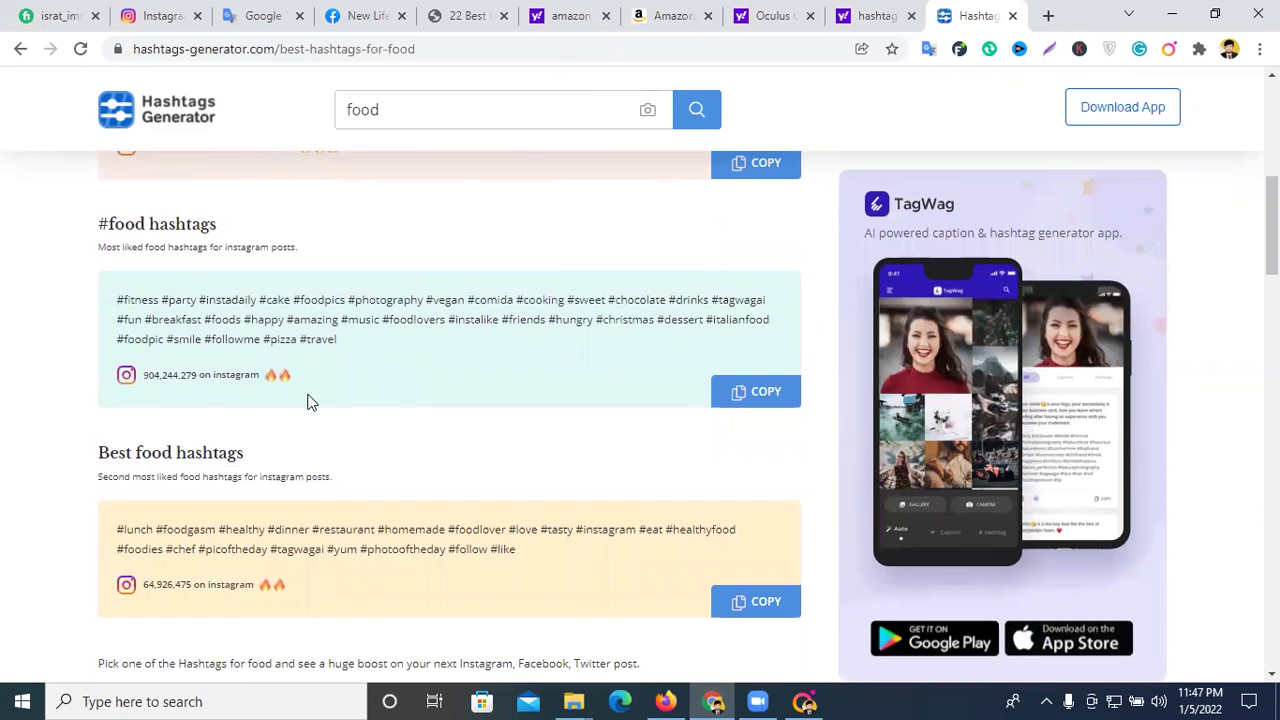
pyautogui.moveTo(163, 376)
pyautogui.mouseDown()
pyautogui.moveTo(146, 378)
pyautogui.moveTo(152, 390)
pyautogui.mouseUp()
pyautogui.scroll(6, 583, 285)
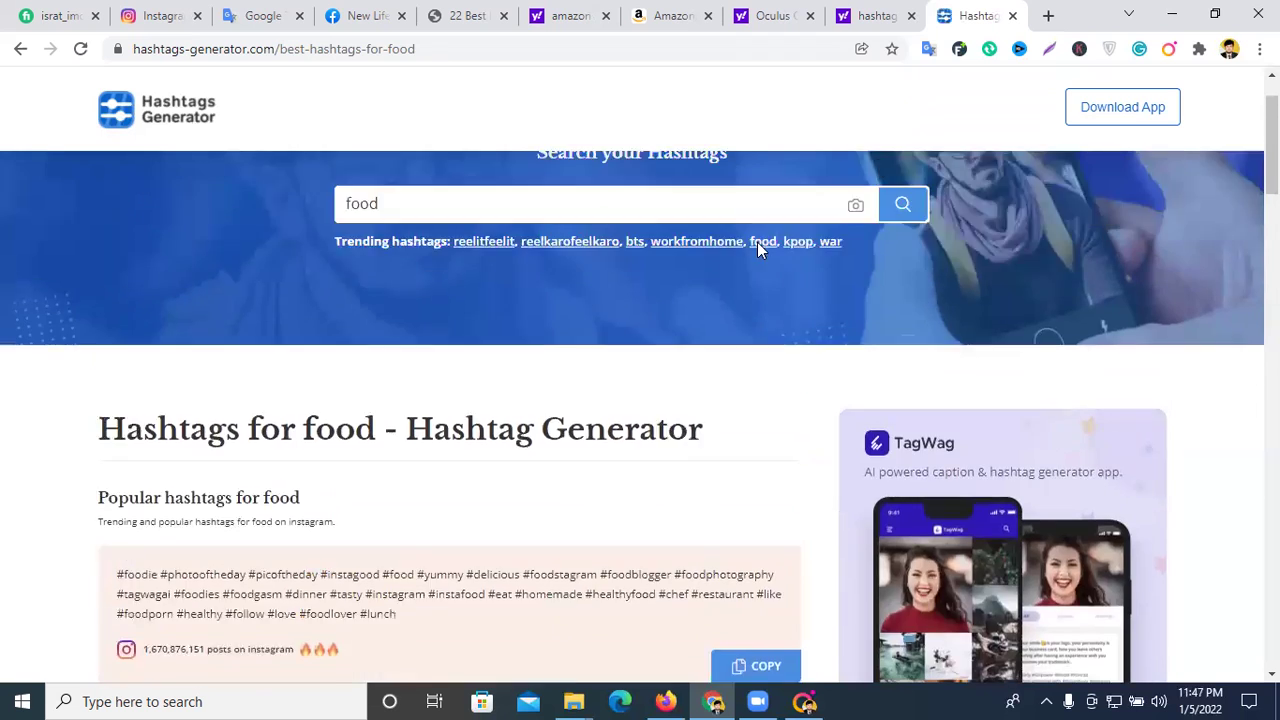
pyautogui.scroll(-2, 856, 94)
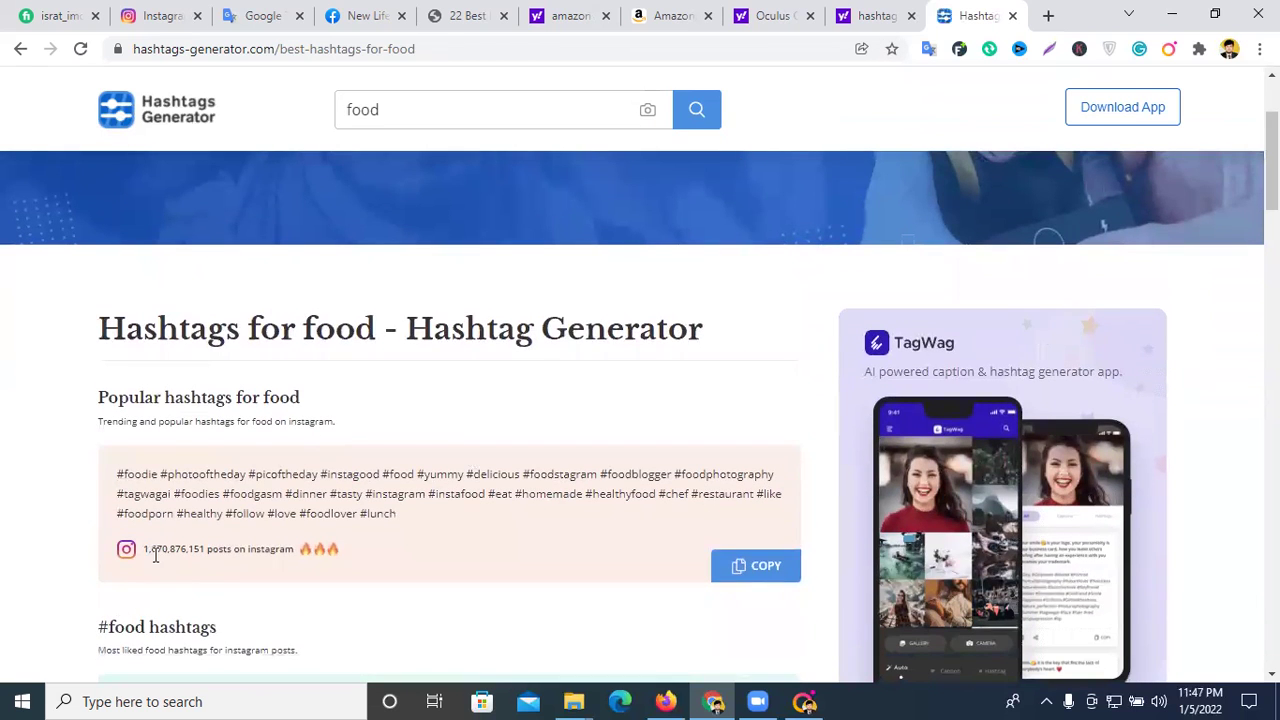
pyautogui.moveTo(151, 551); pyautogui.dragTo(146, 553)
pyautogui.click(157, 555)
pyautogui.moveTo(151, 551); pyautogui.dragTo(168, 551)
# - Back on the Yahoo results, open and close the hashtagsgenerator.net page
pyautogui.click(872, 15)
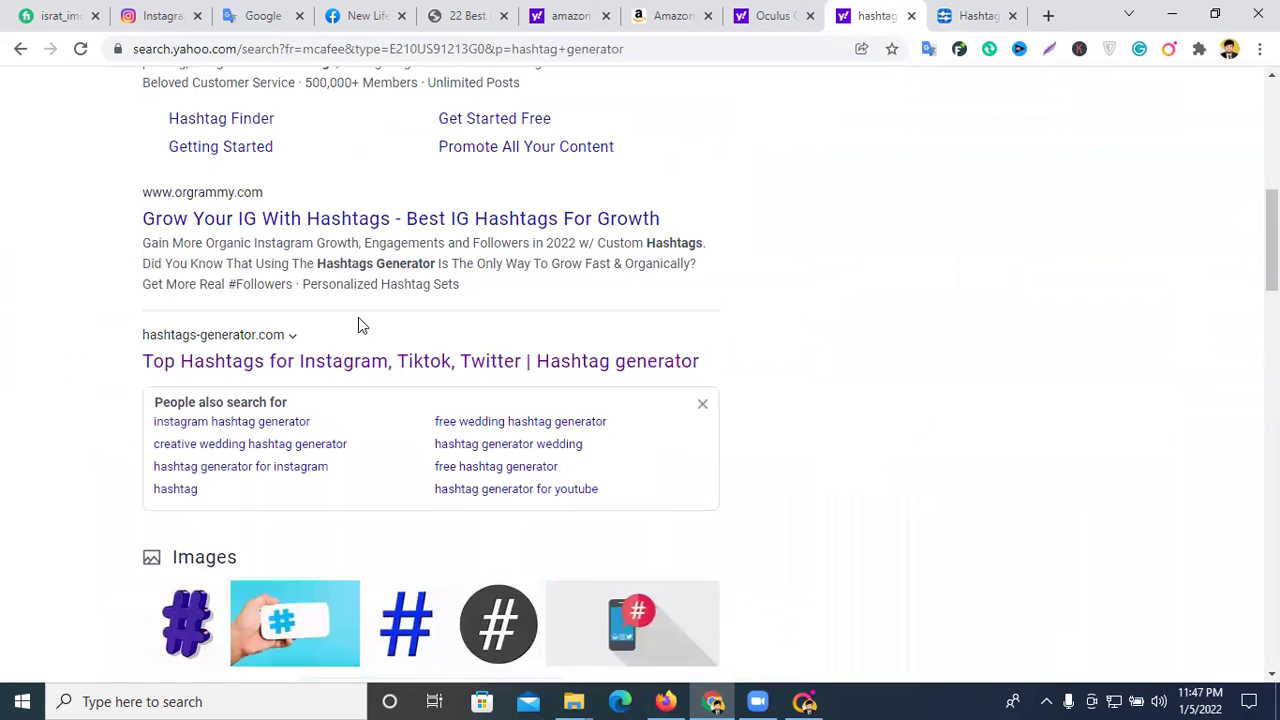
pyautogui.scroll(-3, 360, 325)
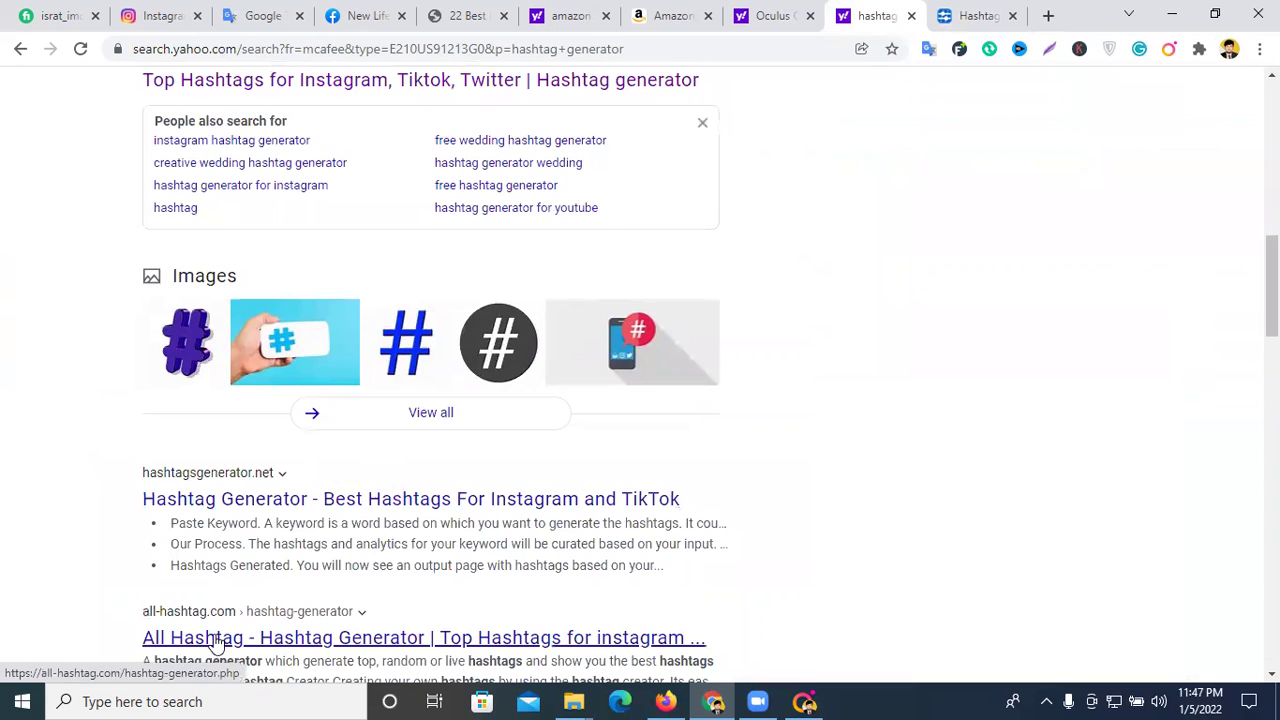
pyautogui.click(246, 498)
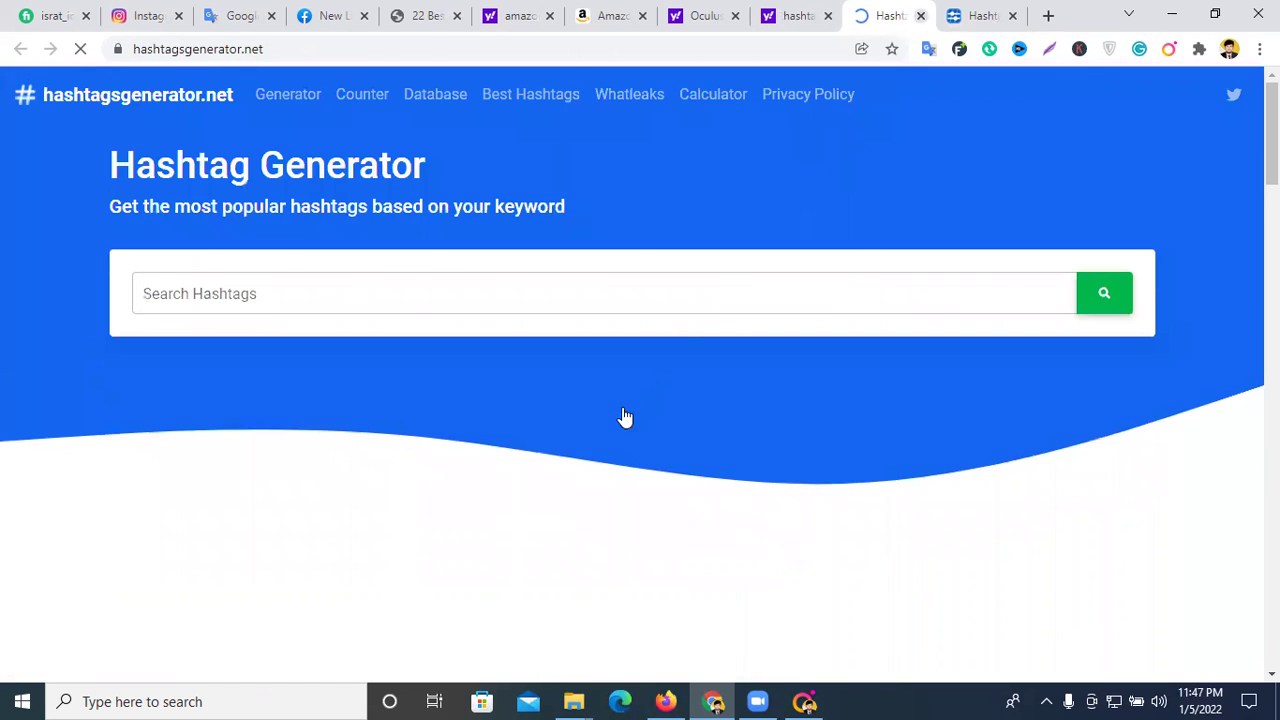
pyautogui.hotkey('ctrl', 'w')
# - Open the All Hashtag - Hashtag Generator result and focus its word box
pyautogui.scroll(-3, 648, 363)
pyautogui.scroll(-6, 575, 418)
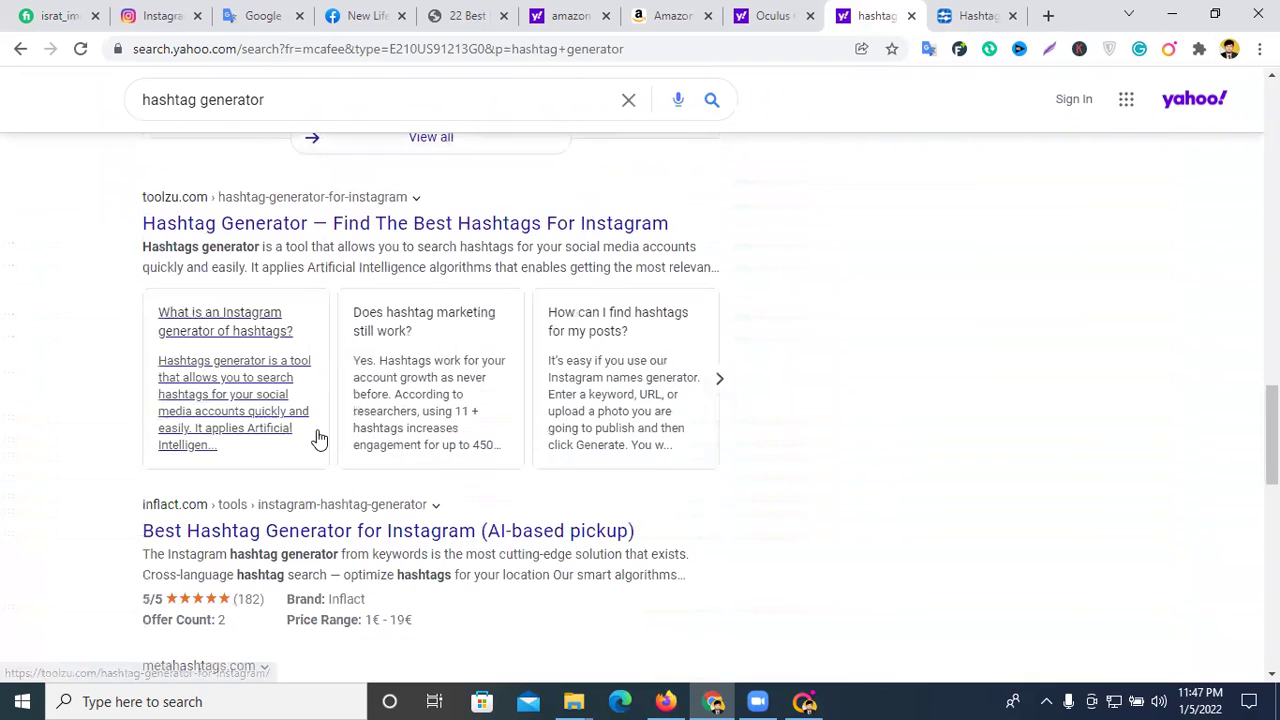
pyautogui.scroll(-3, 318, 437)
pyautogui.scroll(10, 553, 429)
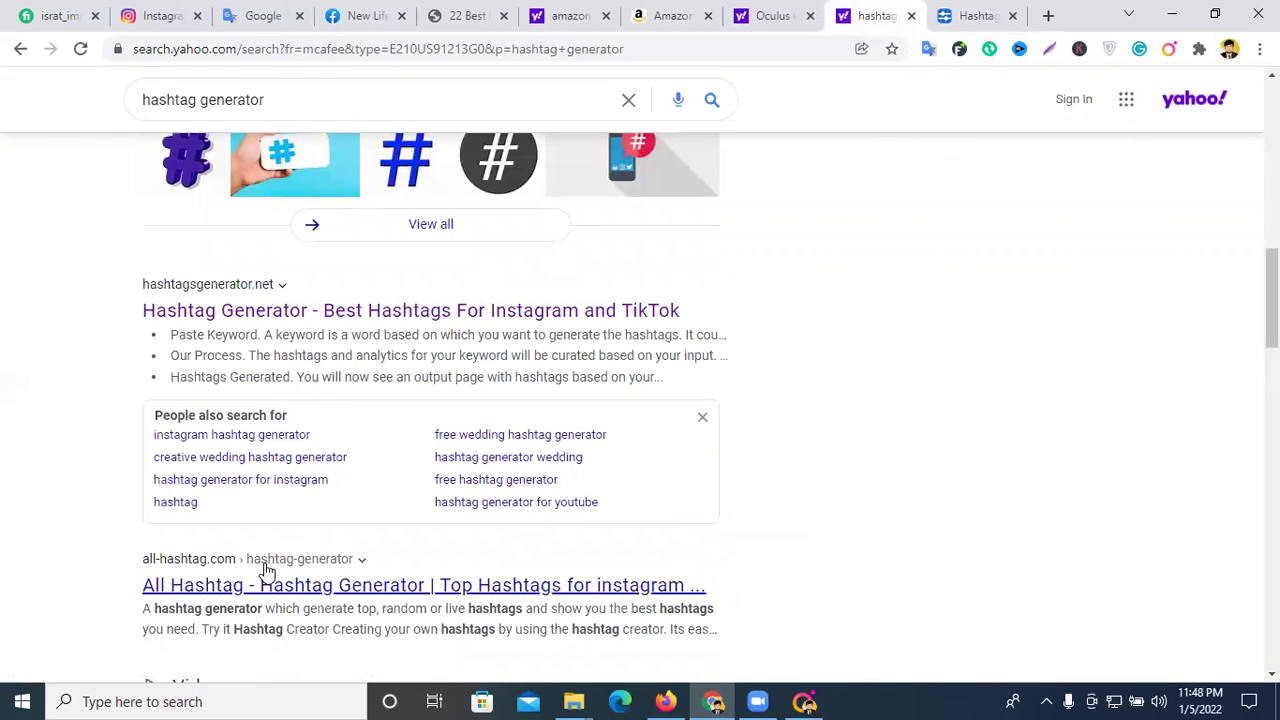
pyautogui.click(263, 585)
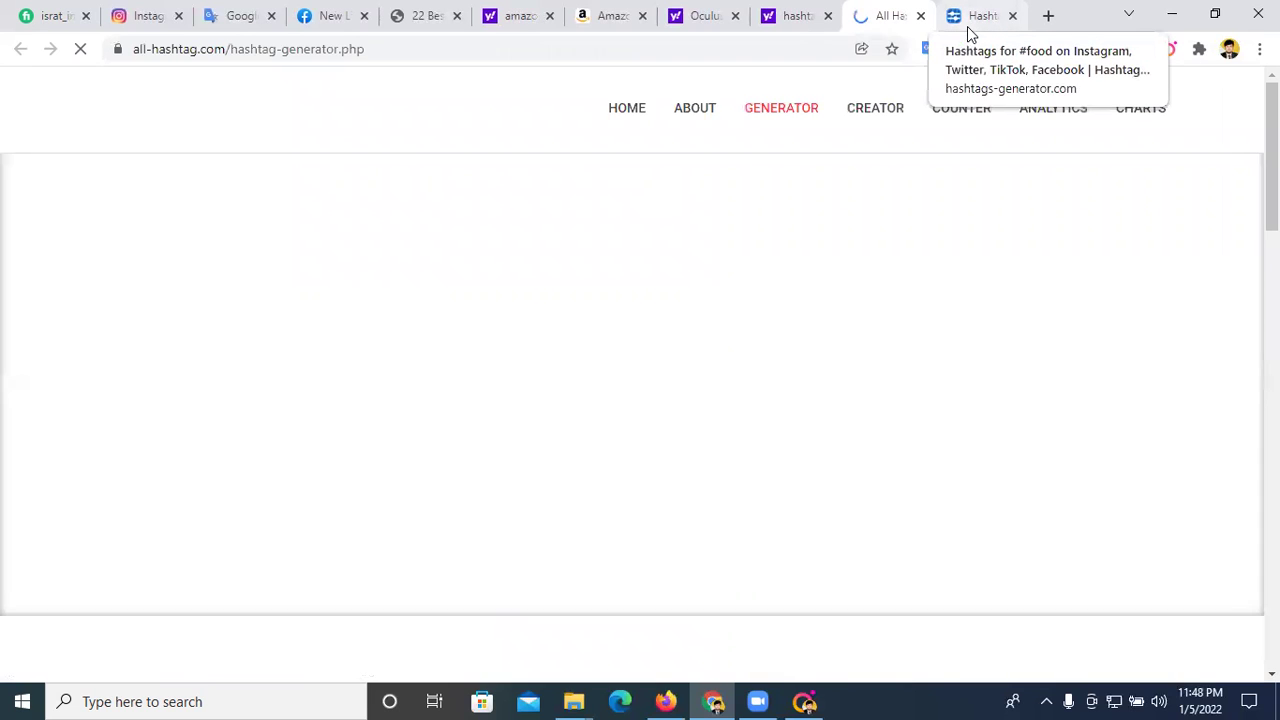
pyautogui.scroll(-3, 726, 369)
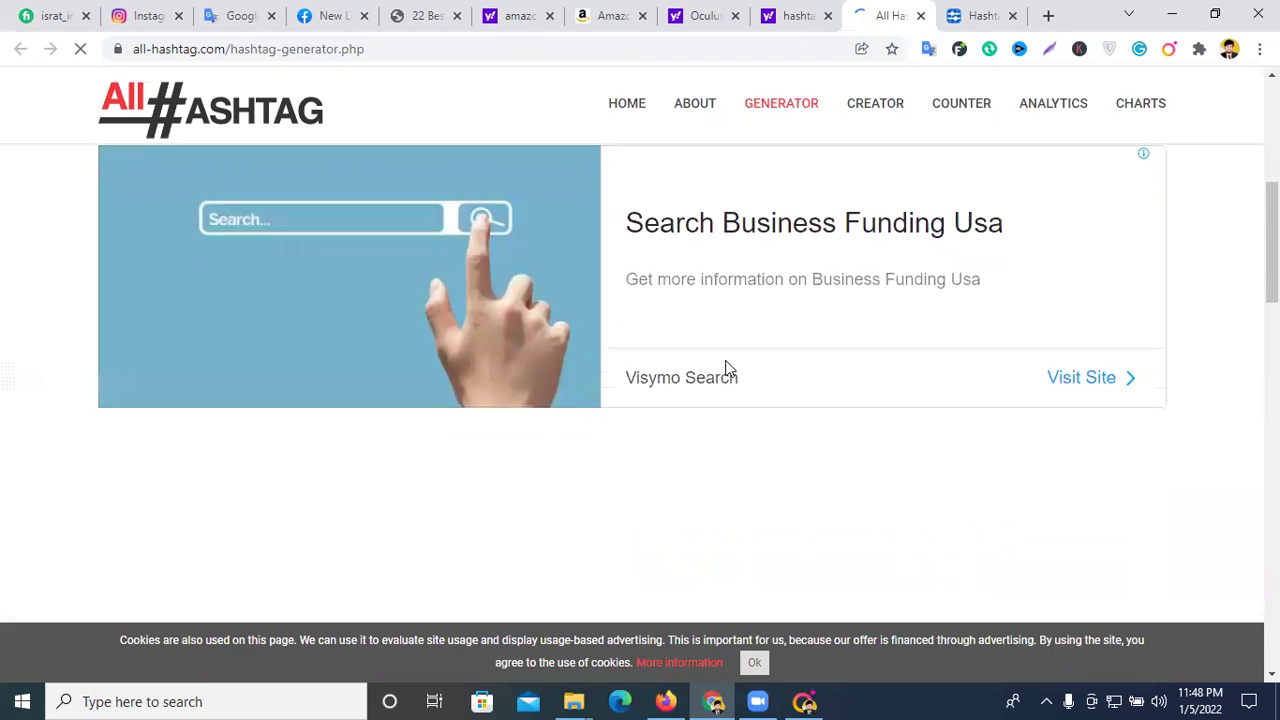
pyautogui.scroll(2, 720, 368)
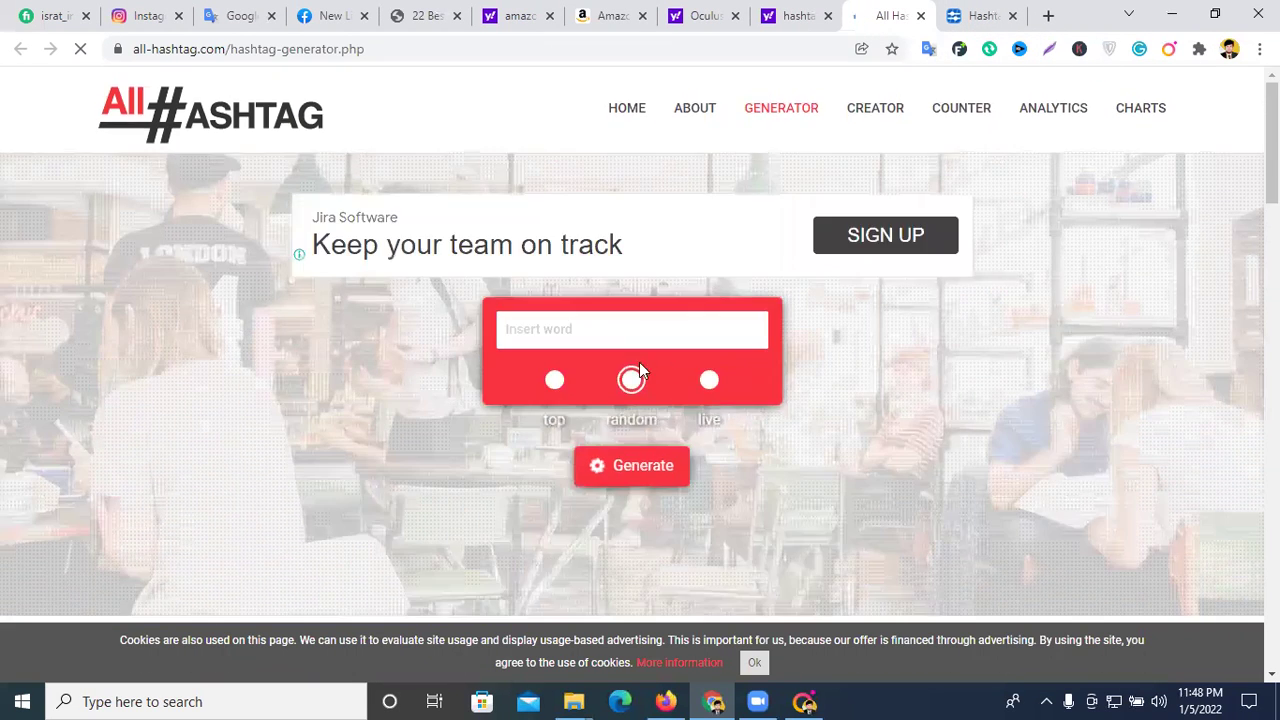
pyautogui.click(549, 334)
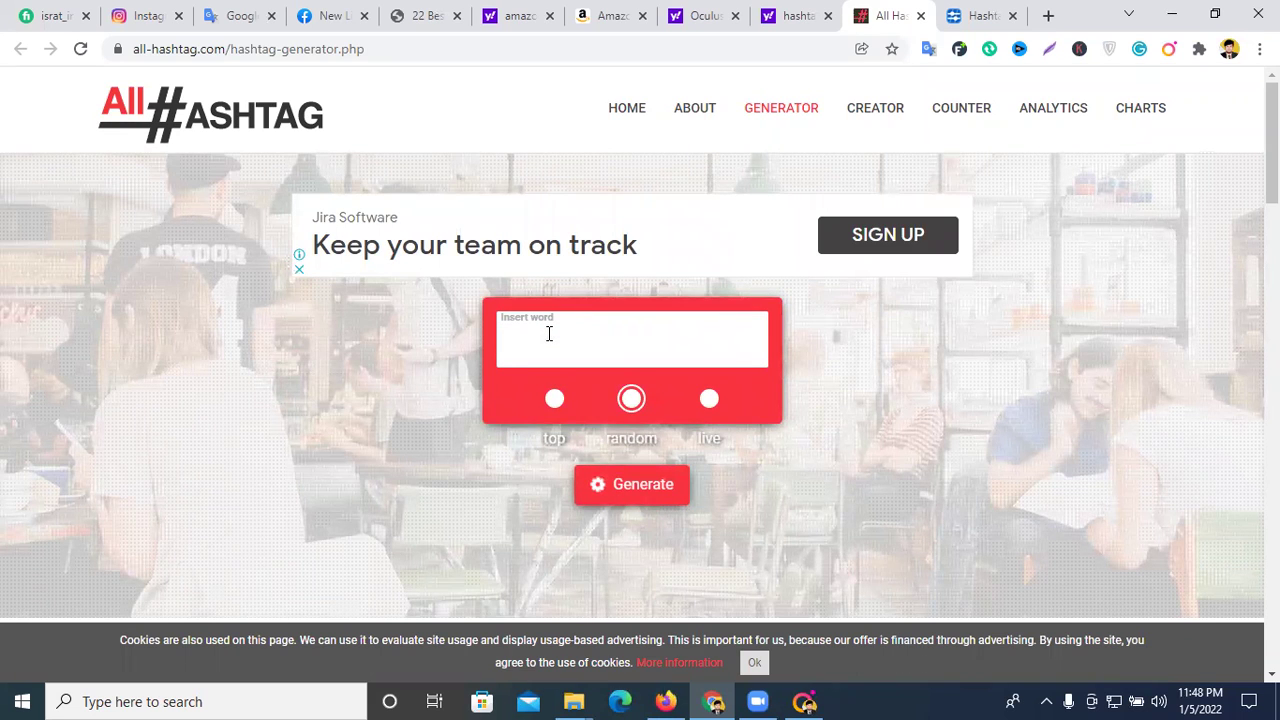
pyautogui.click(1260, 49)
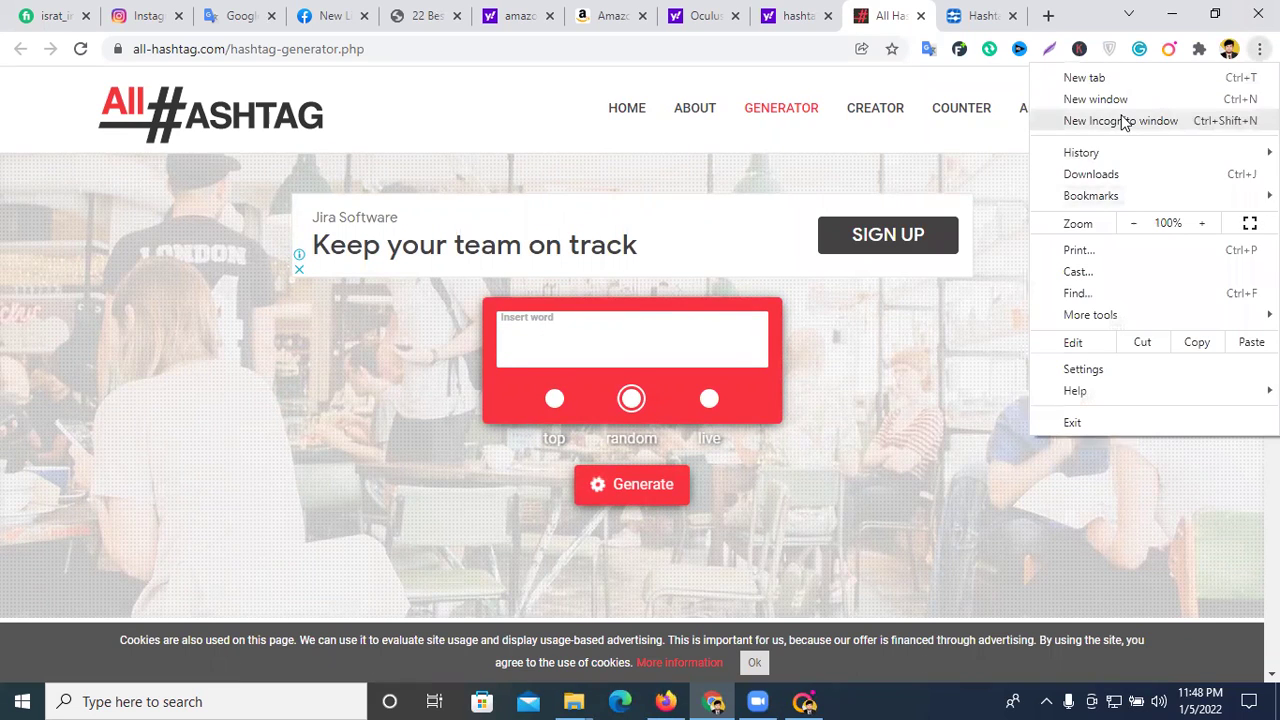
# - Clear the open windows off the desktop and launch Chrome with a saved profile
pyautogui.click(1186, 10)
pyautogui.click(1186, 10)
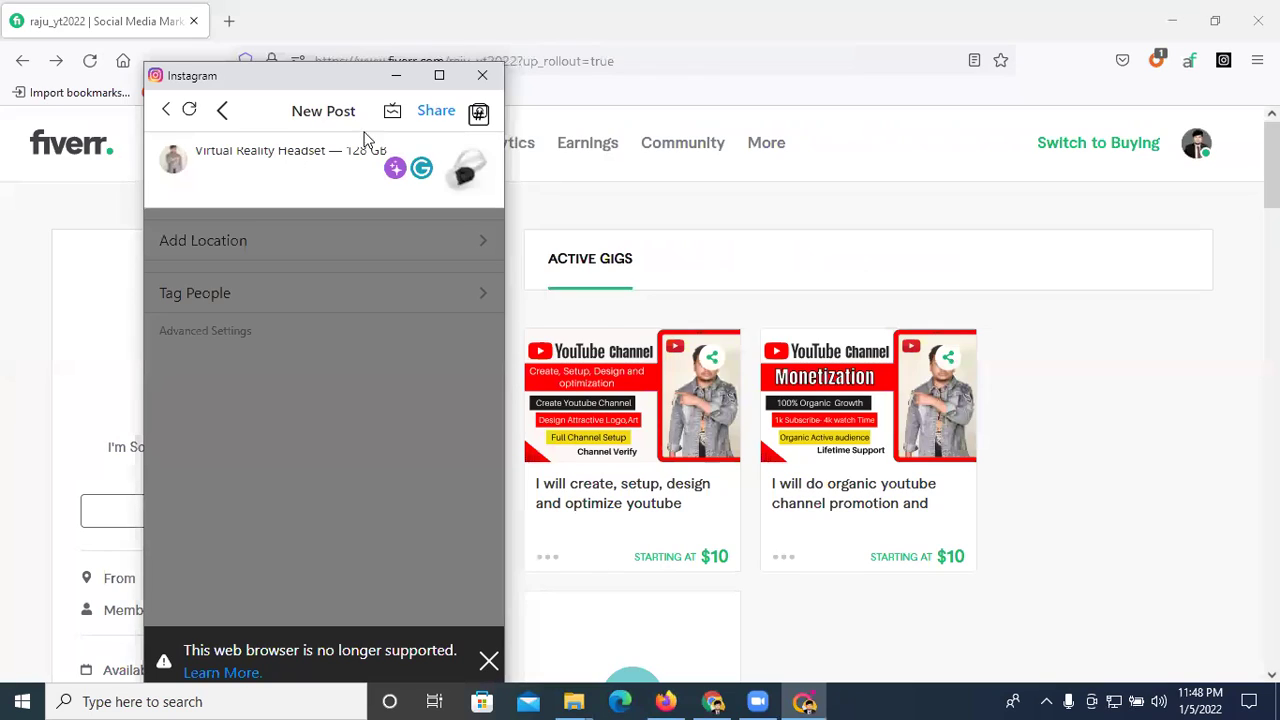
pyautogui.click(396, 76)
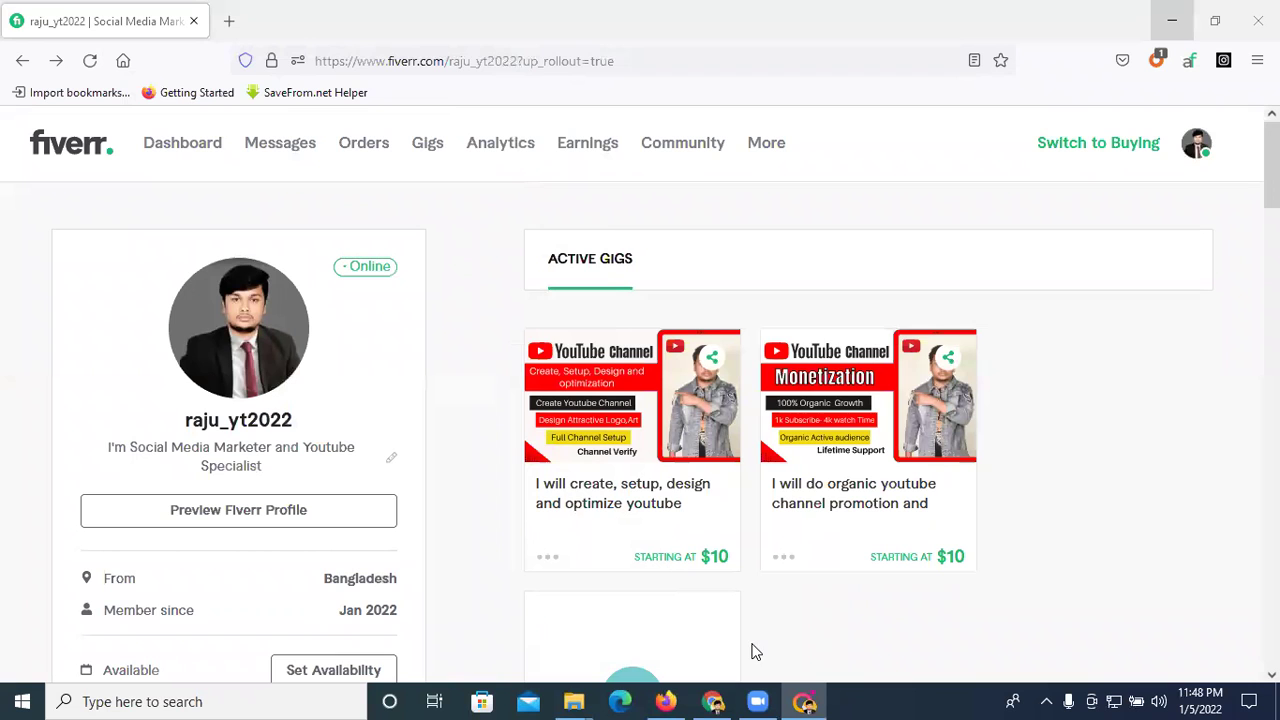
pyautogui.click(1177, 27)
pyautogui.click(1172, 11)
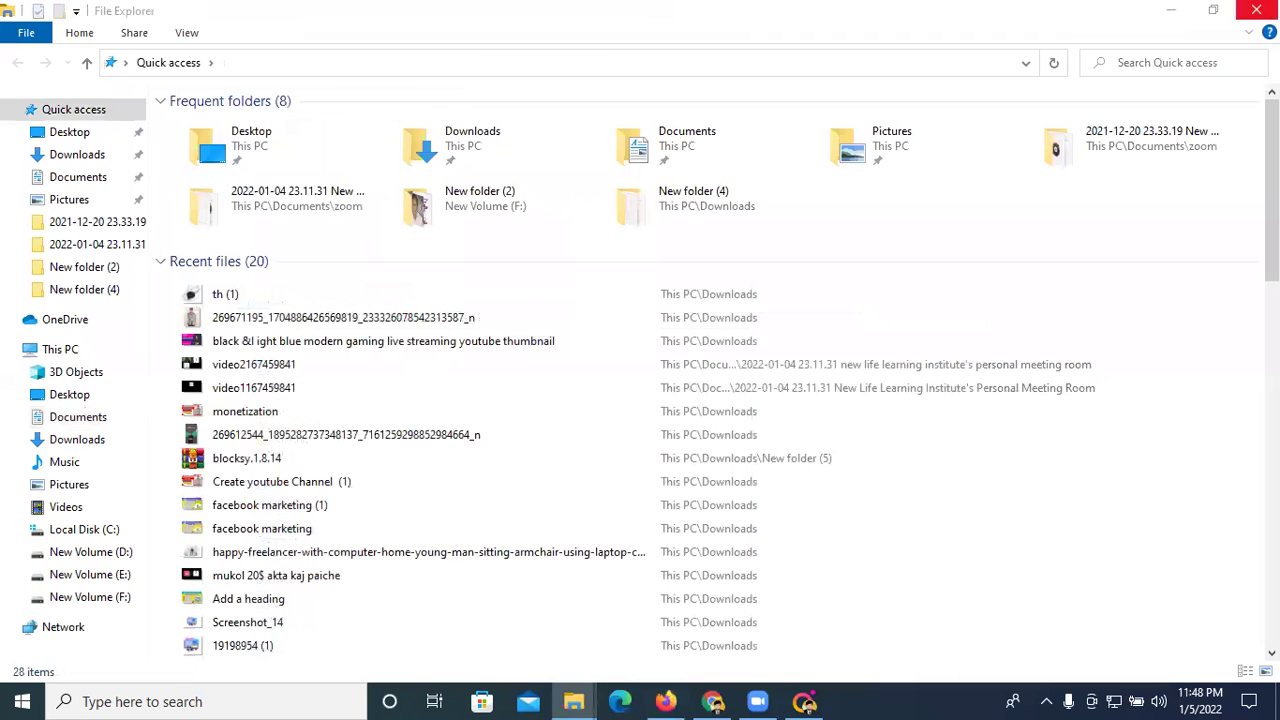
pyautogui.click(1256, 10)
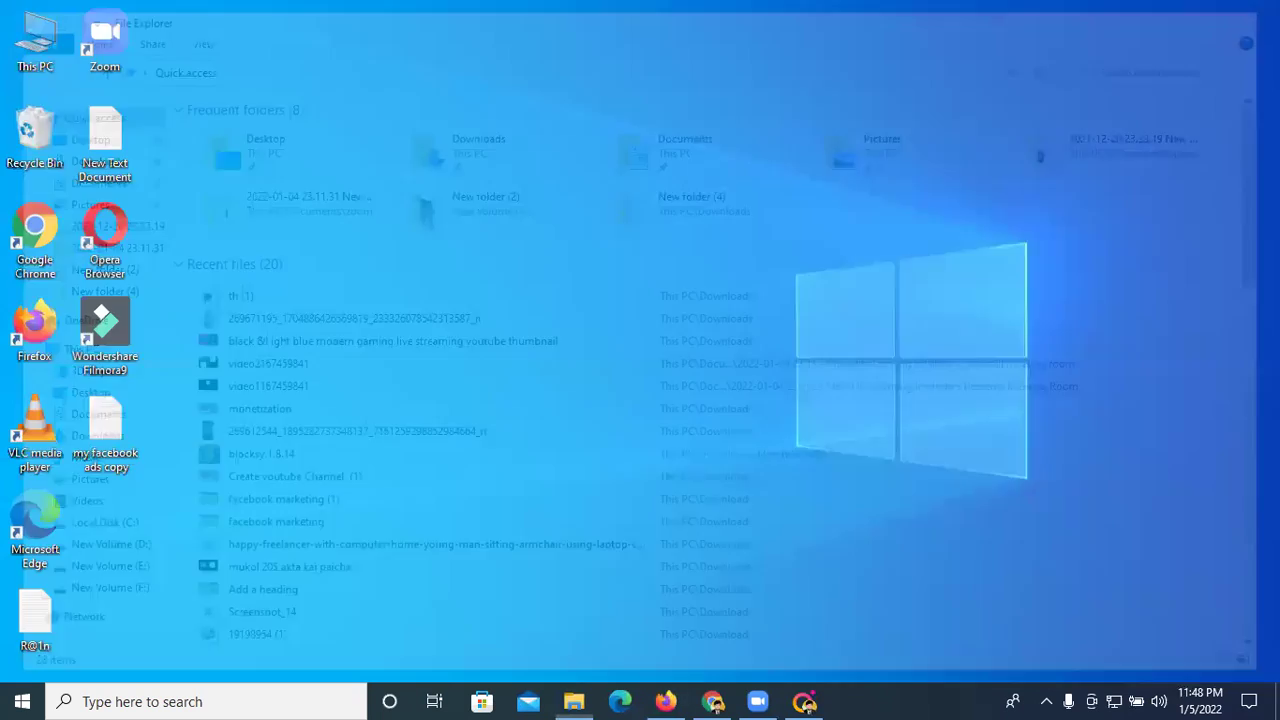
pyautogui.doubleClick(38, 233)
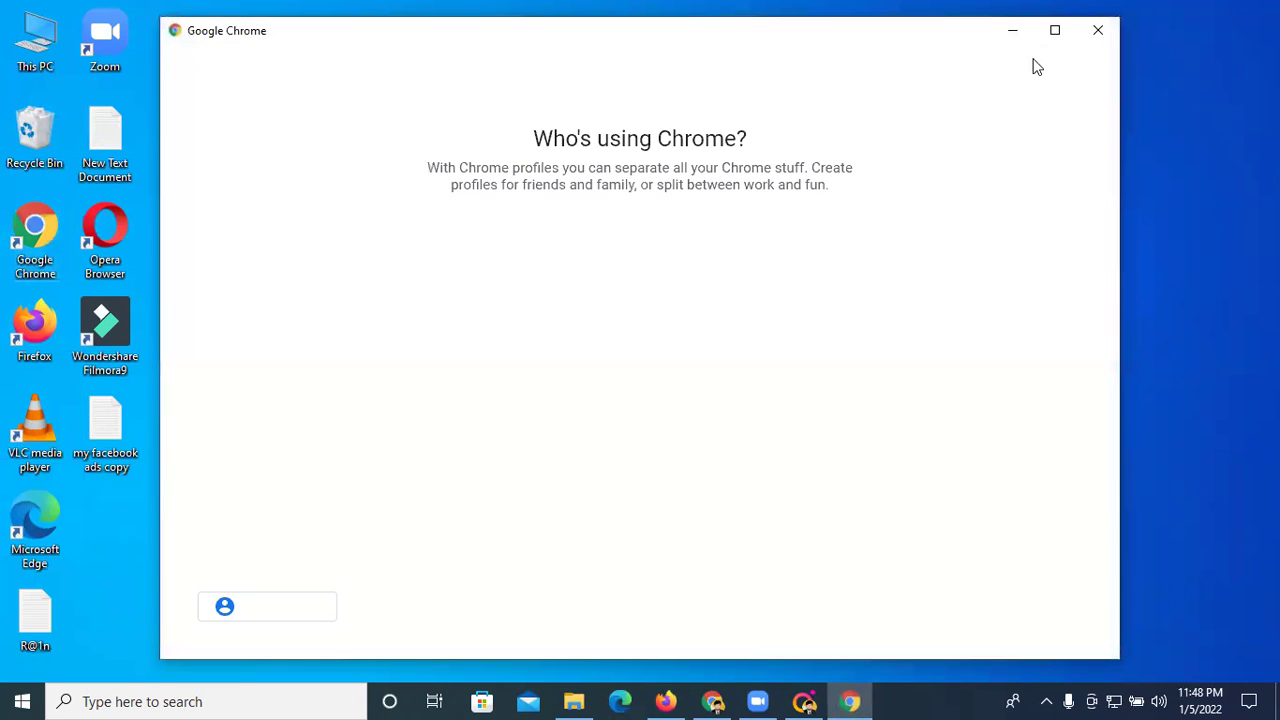
pyautogui.click(1053, 32)
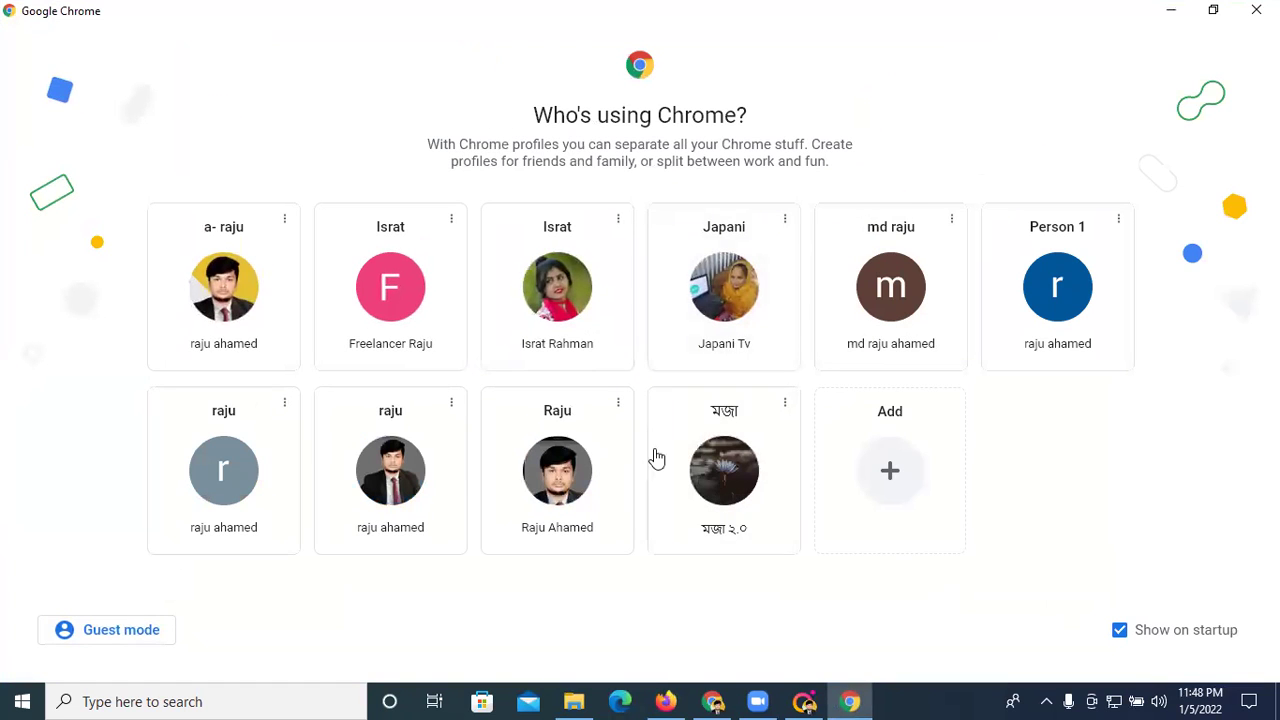
pyautogui.click(744, 306)
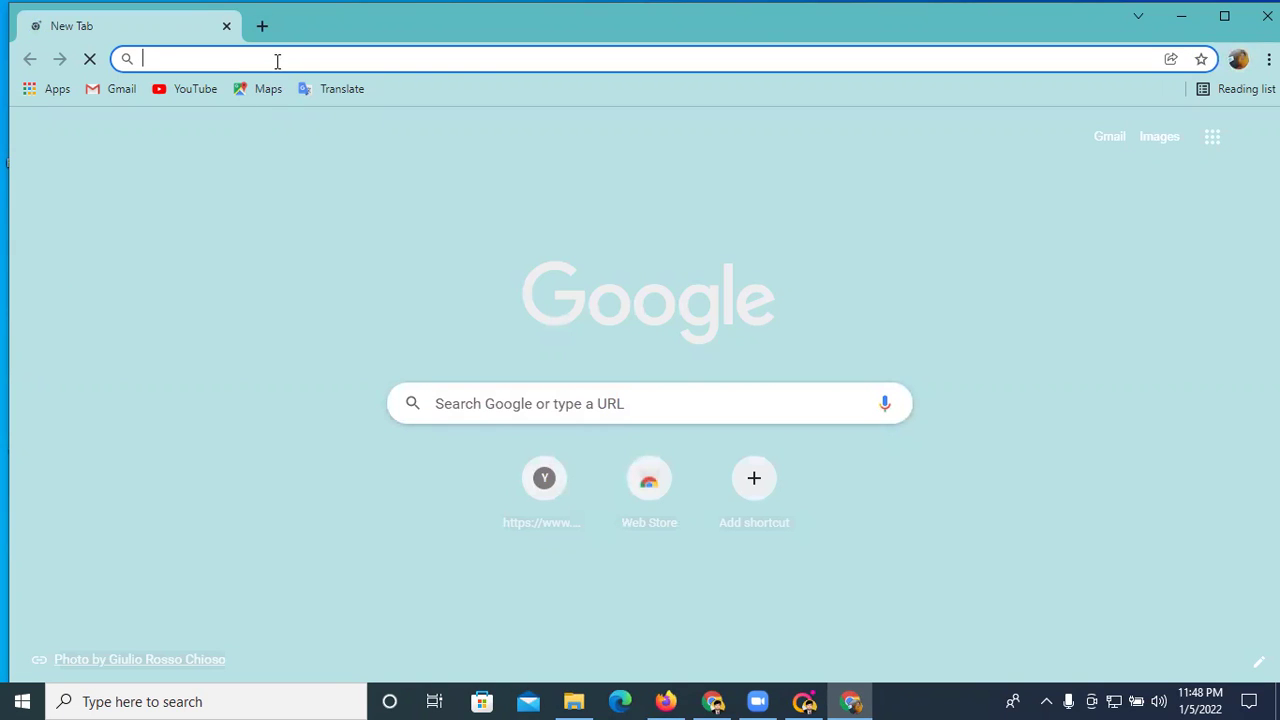
# - Search Google for 'hashtag generator' and open the Inflact result in a new tab
pyautogui.click(277, 58)
pyautogui.write('ha')
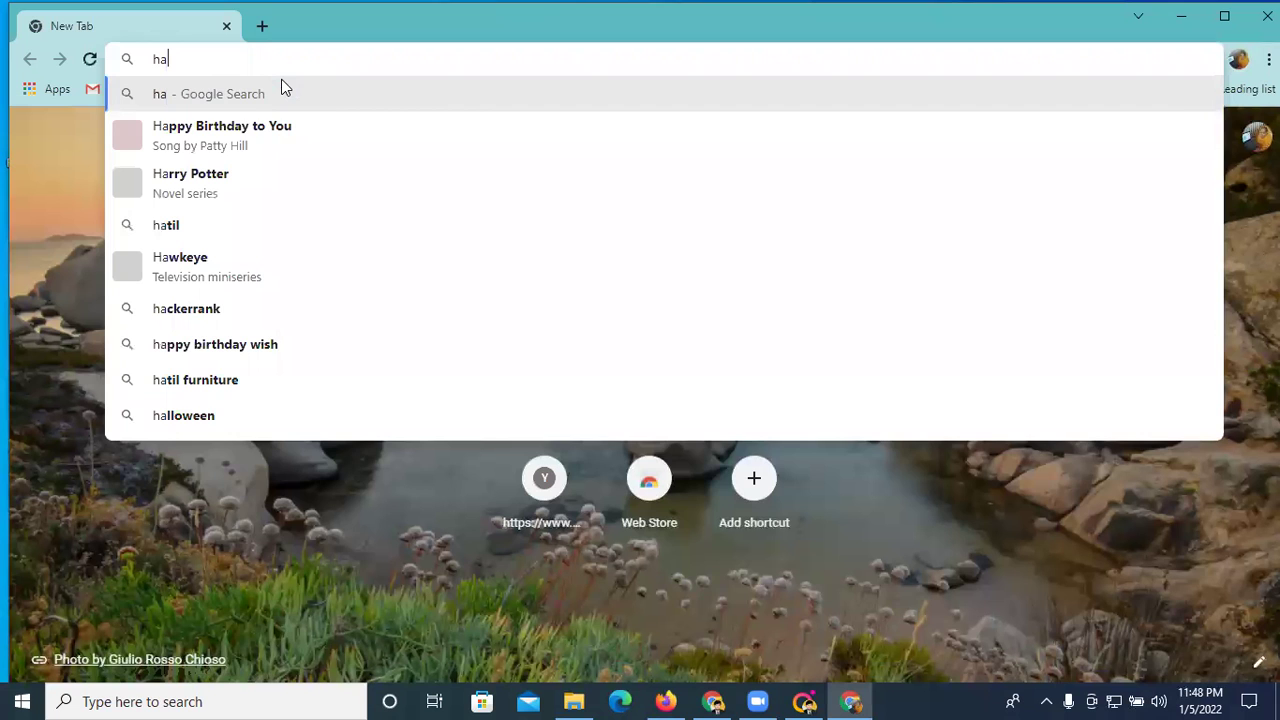
pyautogui.write('stag')
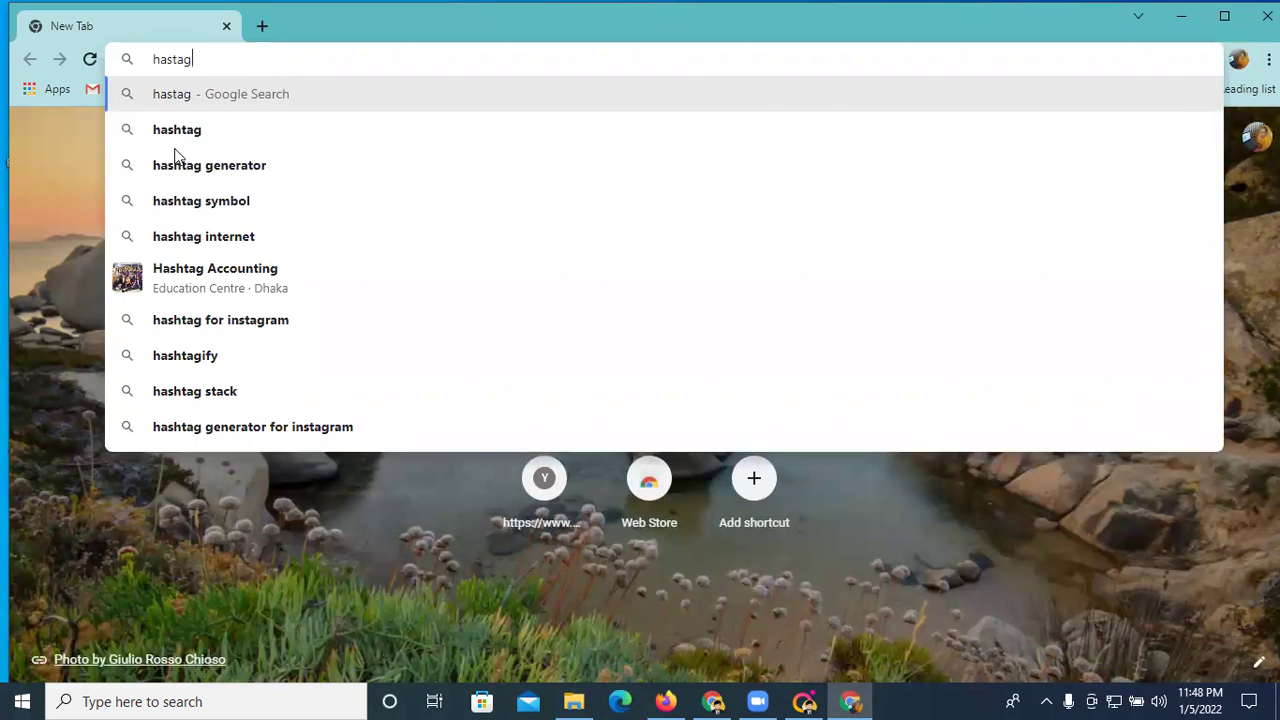
pyautogui.click(257, 163)
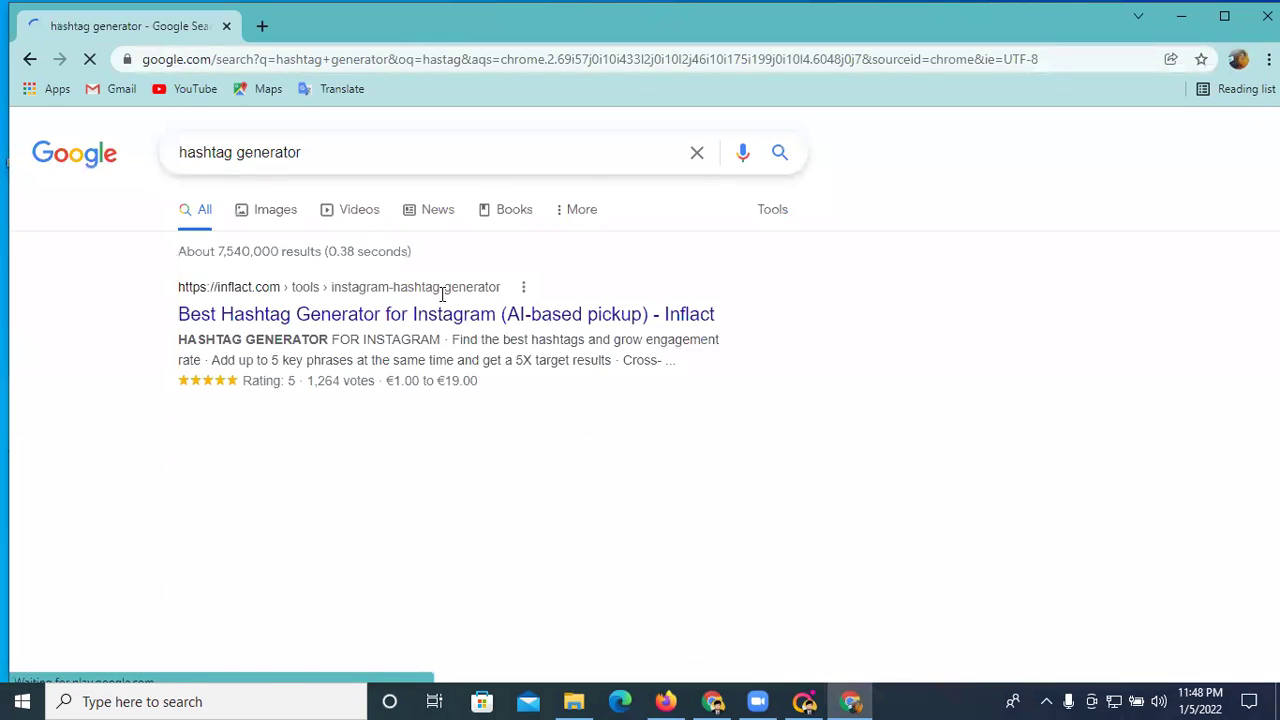
pyautogui.scroll(-1, 471, 315)
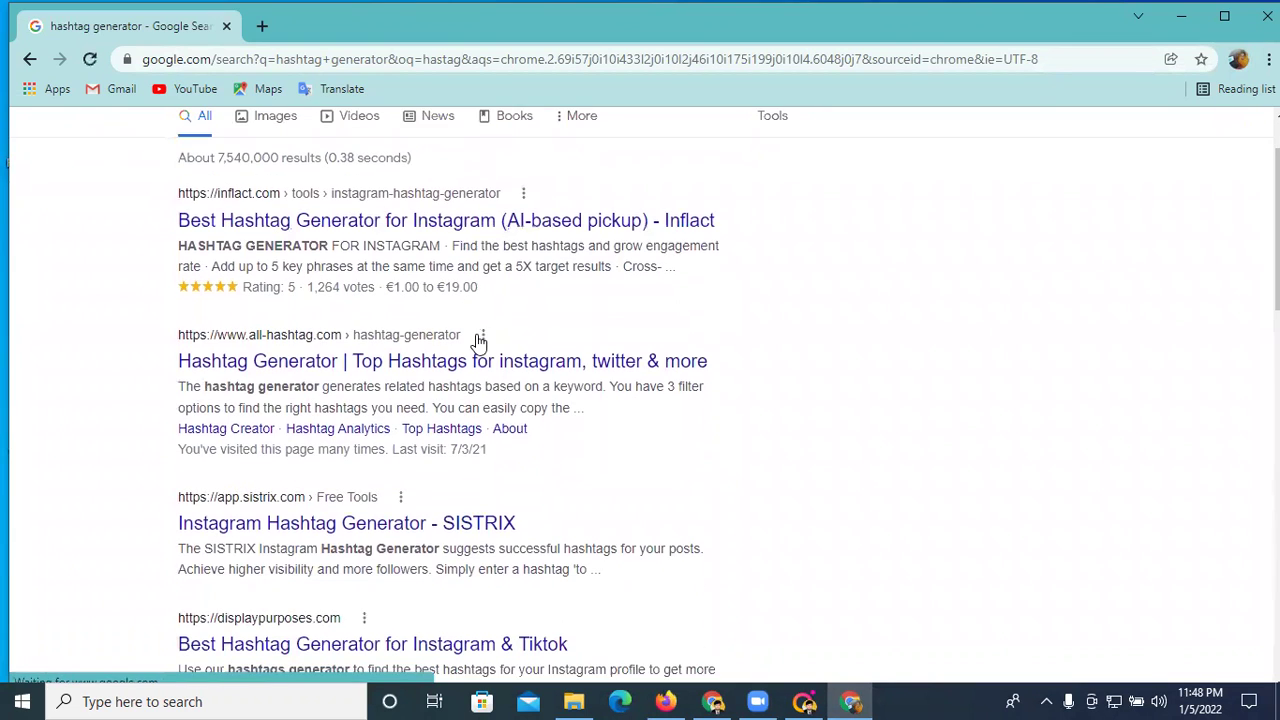
pyautogui.scroll(1, 480, 337)
pyautogui.rightClick(336, 326)
pyautogui.click(380, 334)
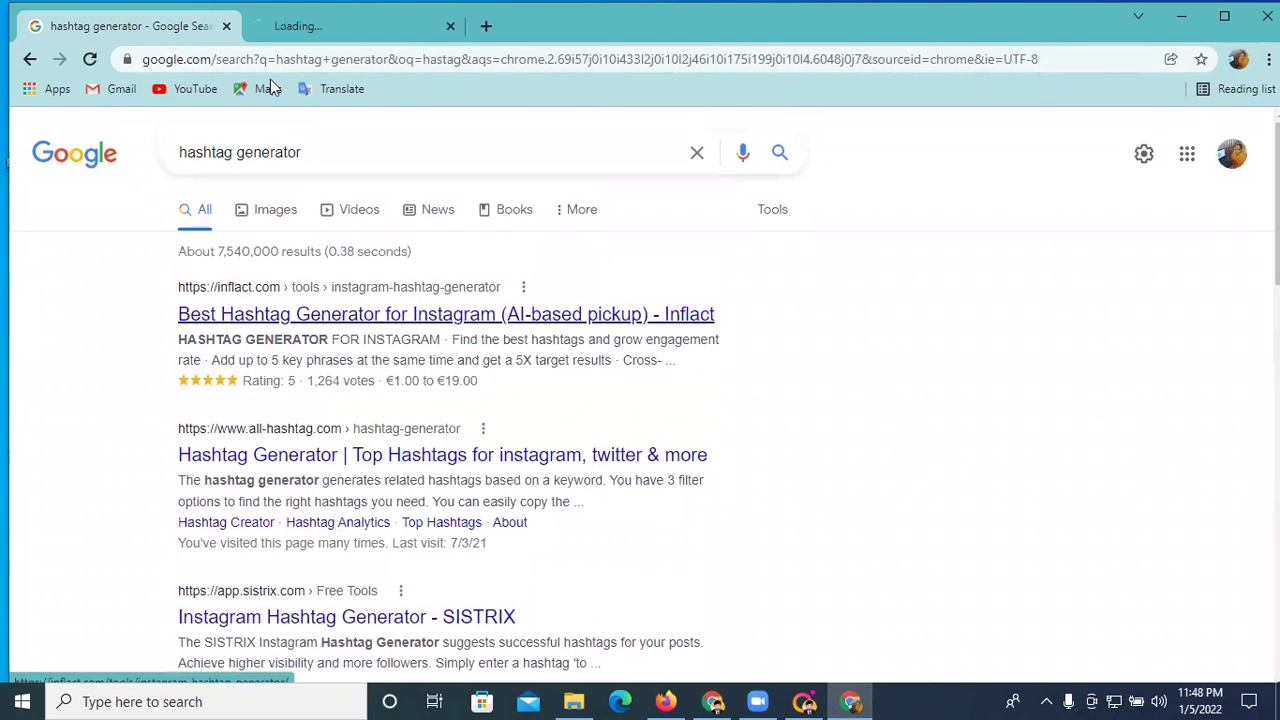
pyautogui.click(310, 22)
pyautogui.scroll(-3, 505, 238)
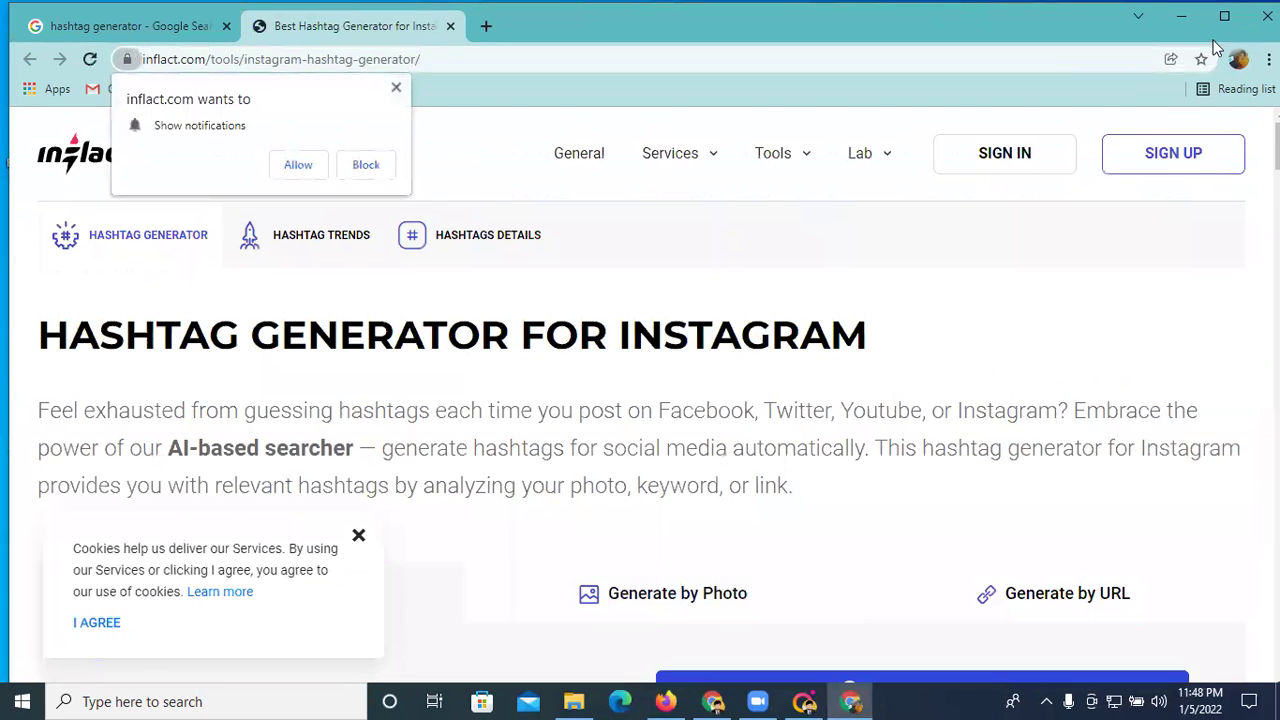
# - Maximize the browser and dismiss Inflact's notification and cookie popups
pyautogui.click(1224, 16)
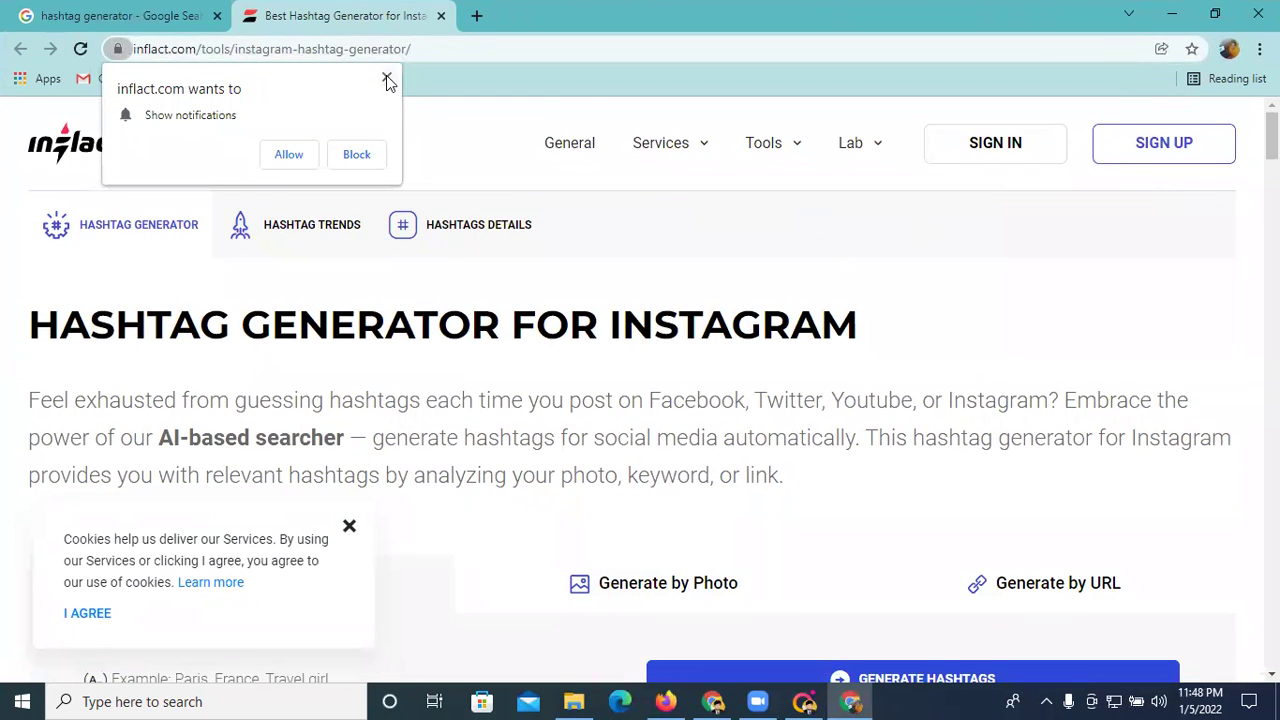
pyautogui.click(388, 80)
pyautogui.scroll(-3, 518, 314)
pyautogui.scroll(1, 434, 363)
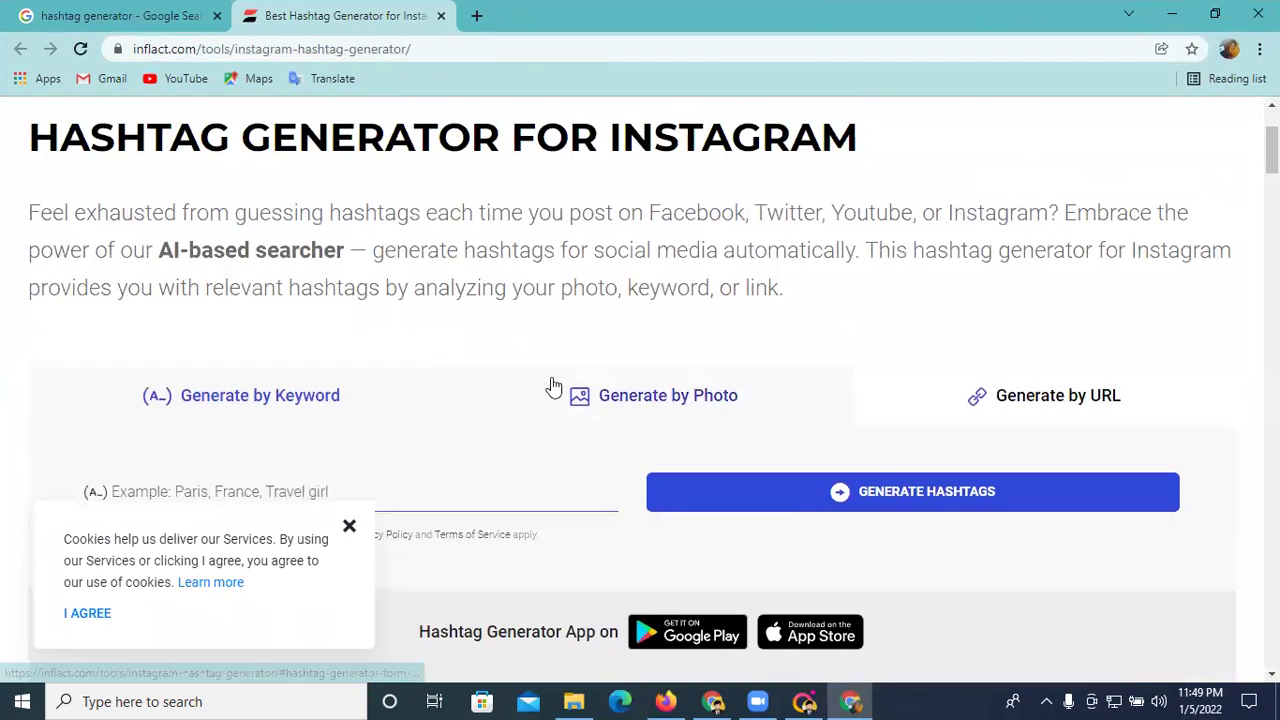
pyautogui.click(349, 527)
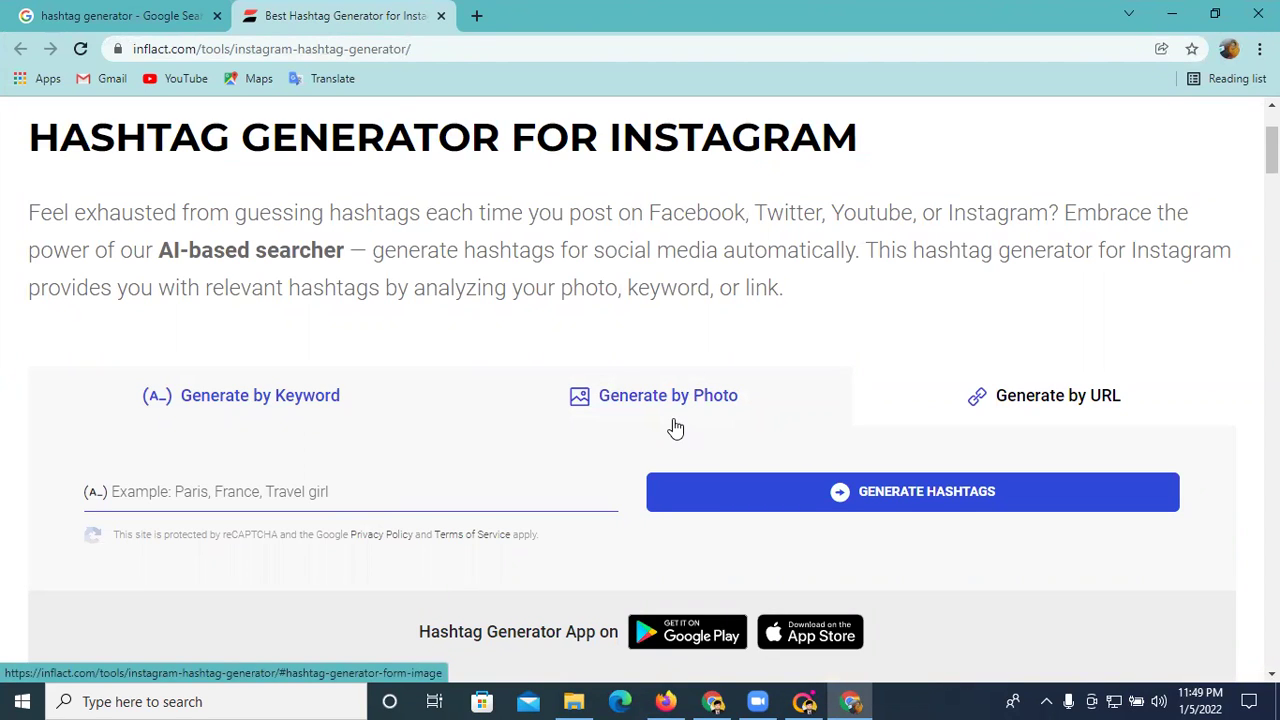
# - Generate hashtags by photo from th (1) in the Downloads folder
pyautogui.click(617, 402)
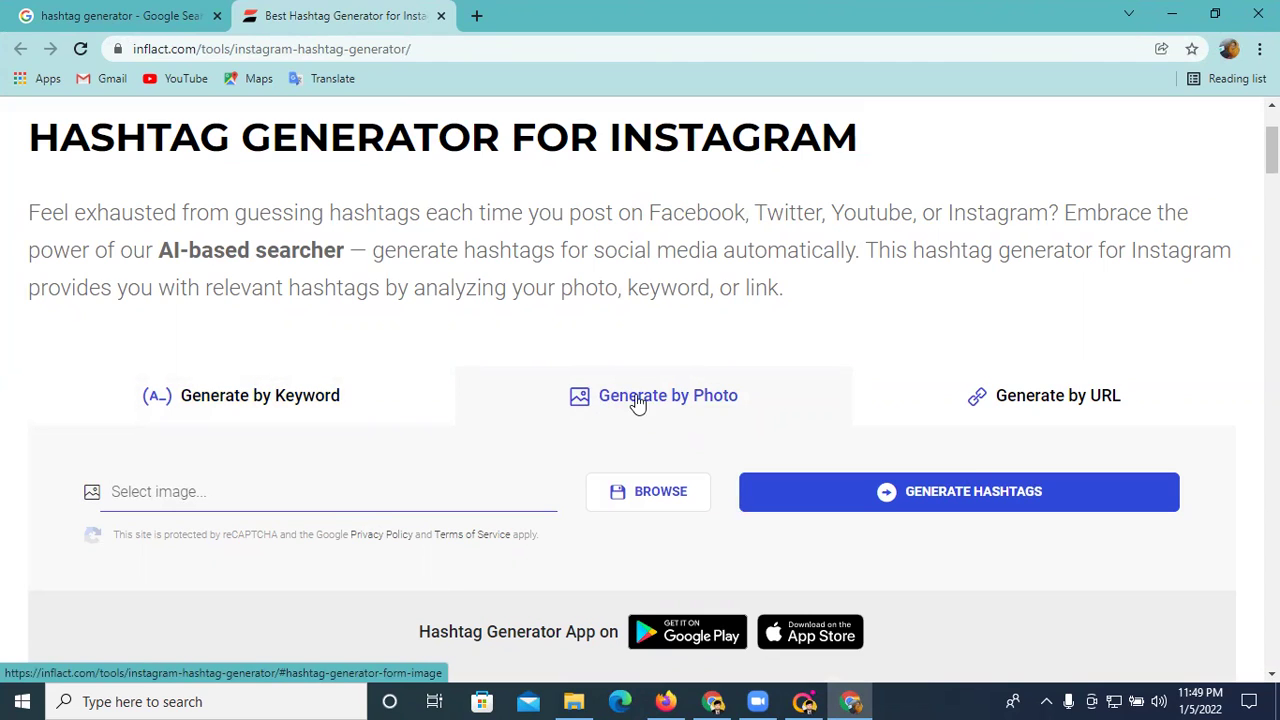
pyautogui.click(640, 491)
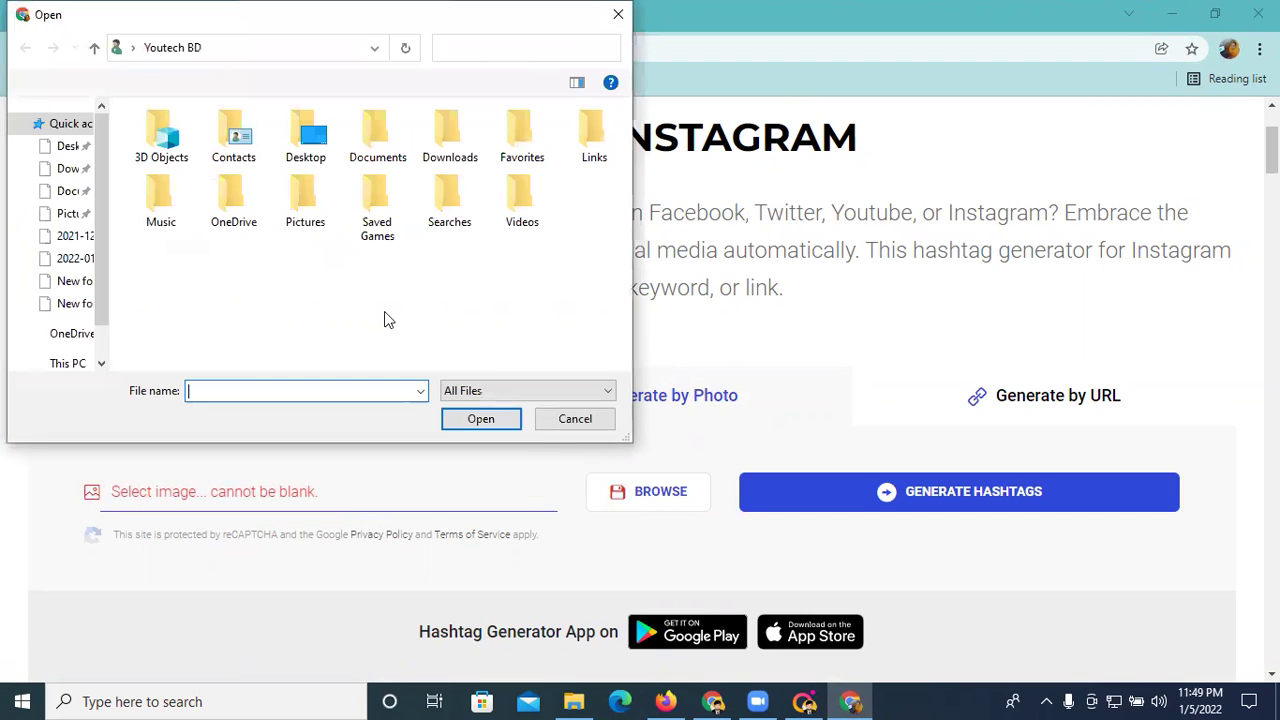
pyautogui.click(60, 170)
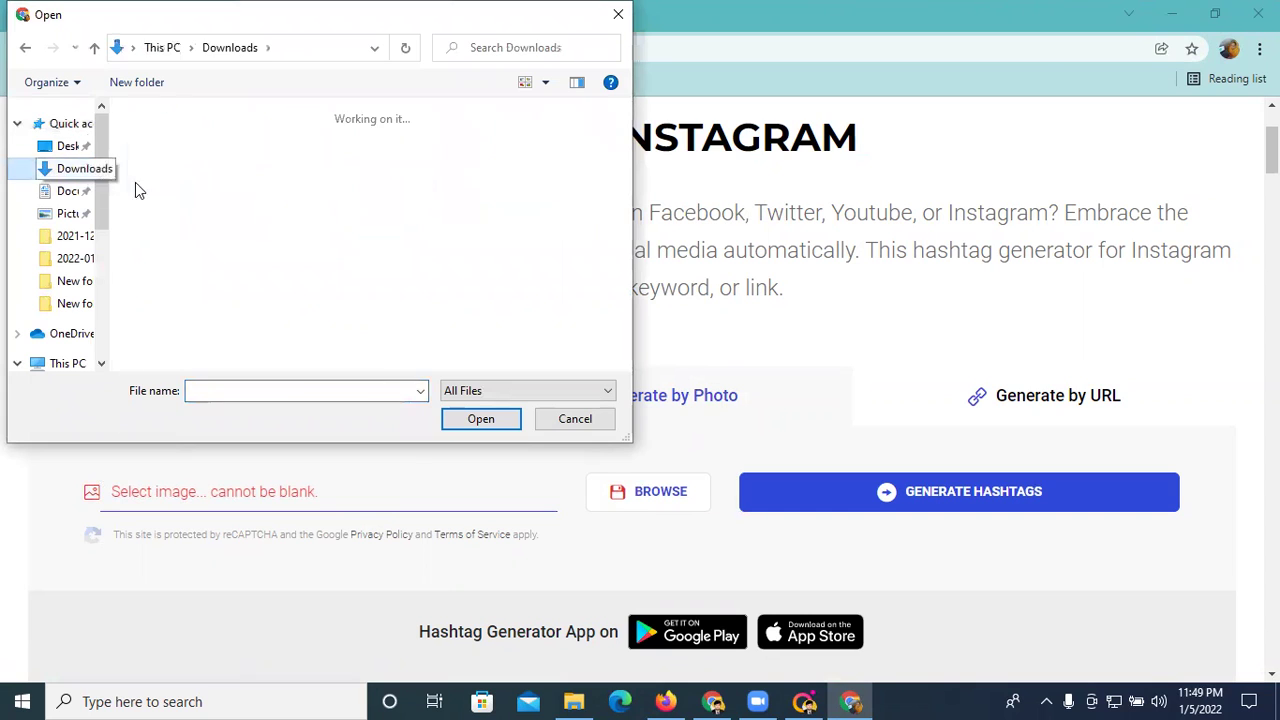
pyautogui.click(180, 178)
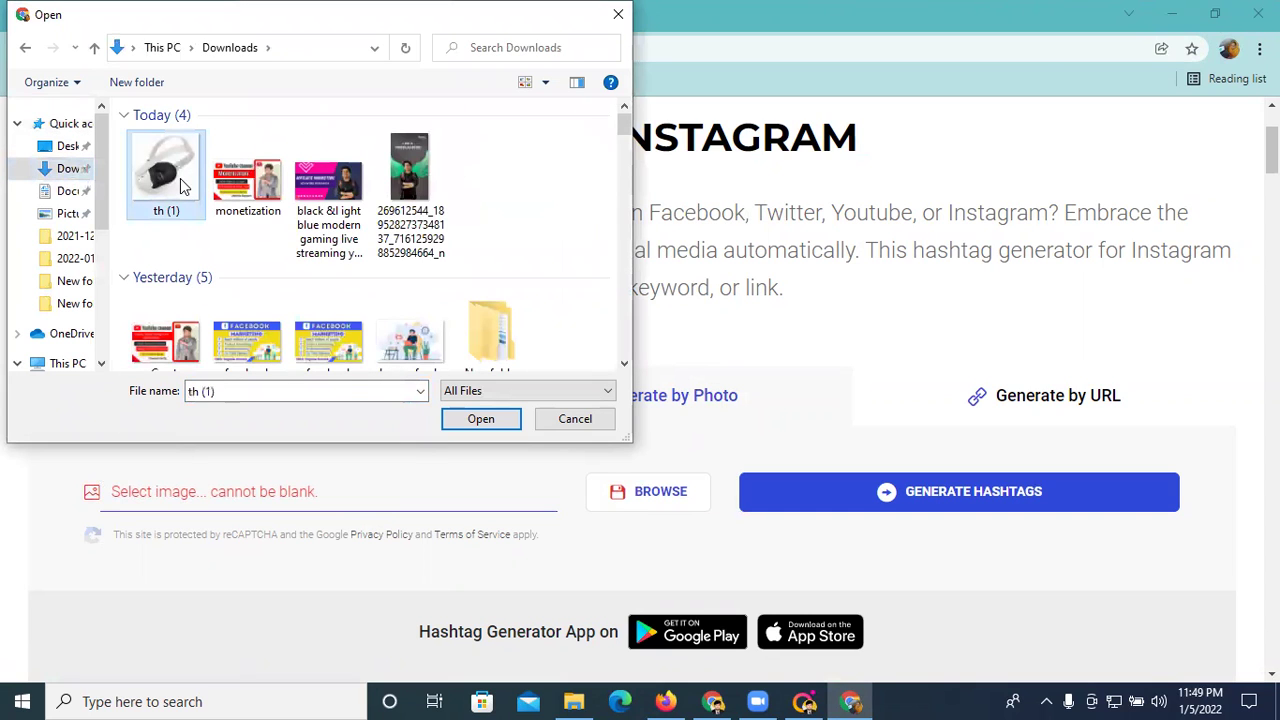
pyautogui.click(472, 421)
pyautogui.click(907, 500)
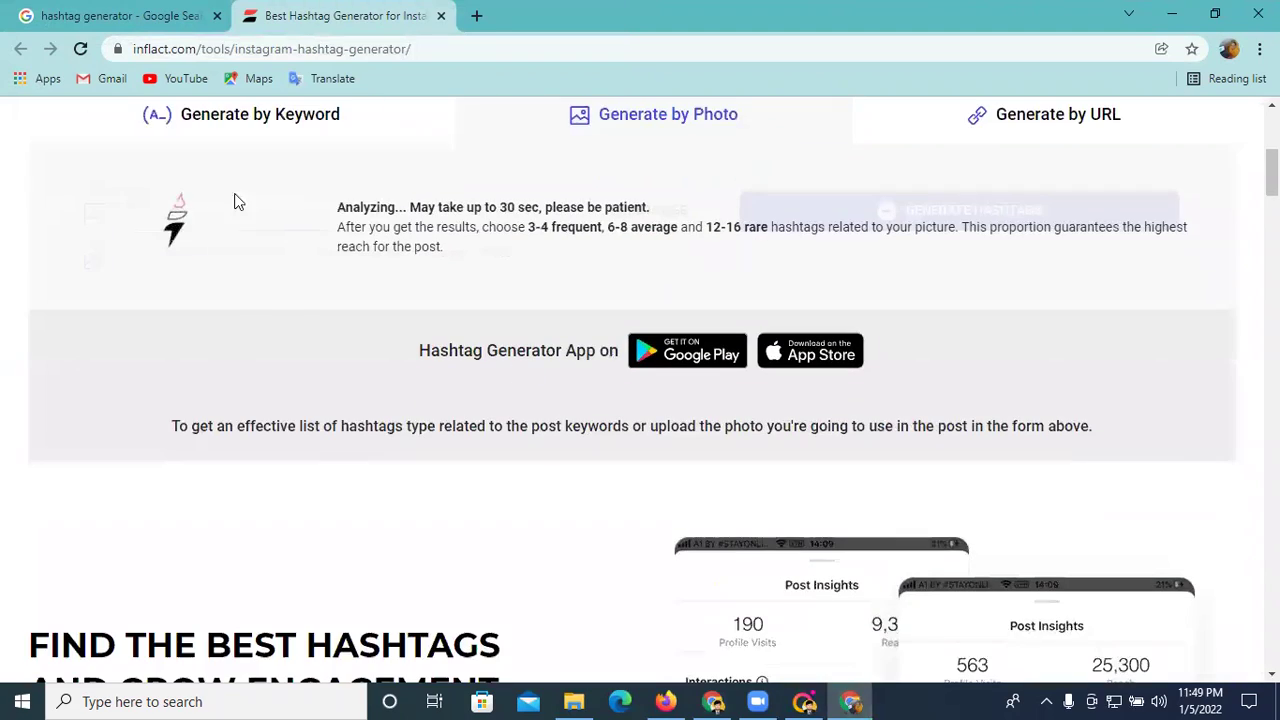
pyautogui.scroll(-10, 300, 270)
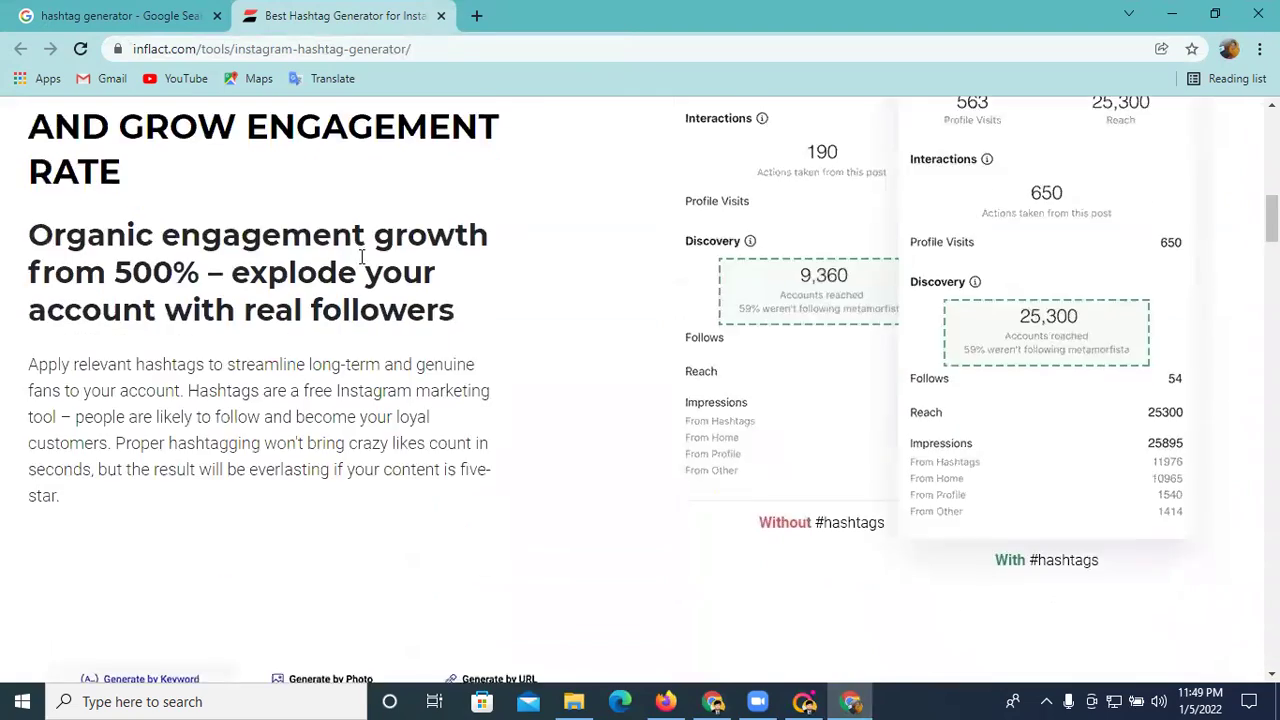
pyautogui.scroll(5, 397, 307)
pyautogui.scroll(10, 397, 305)
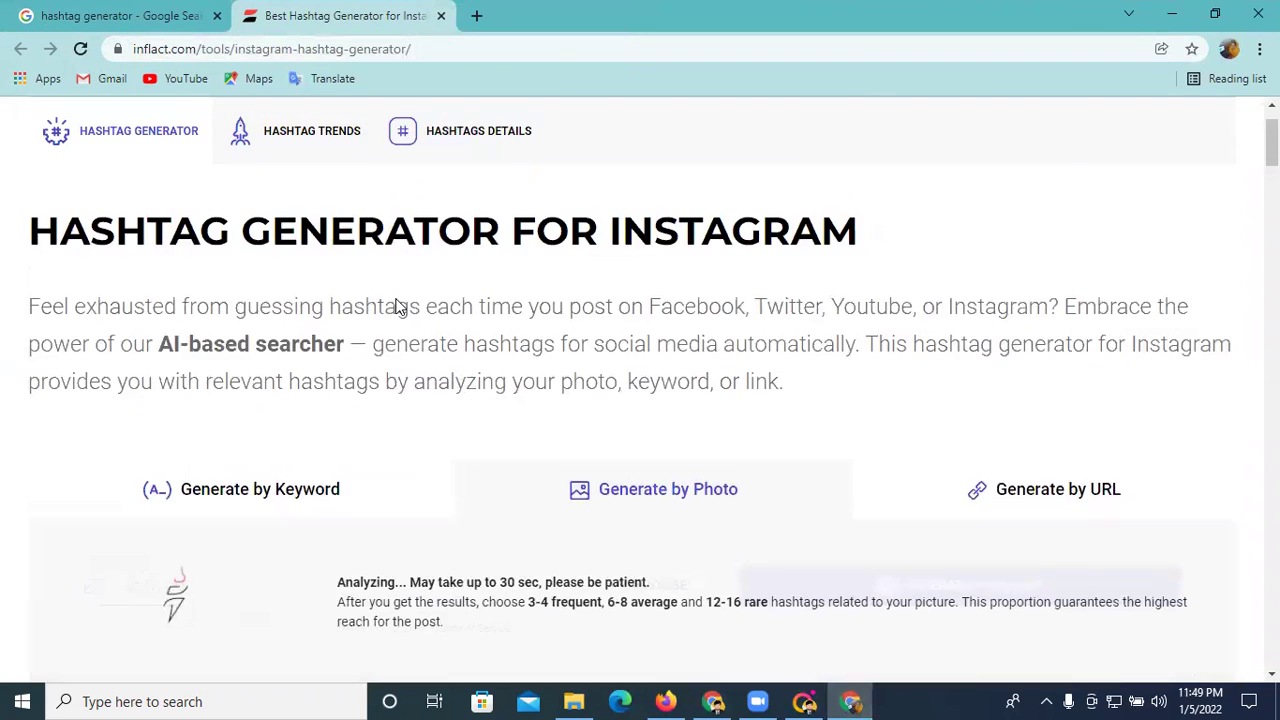
pyautogui.scroll(-3, 390, 320)
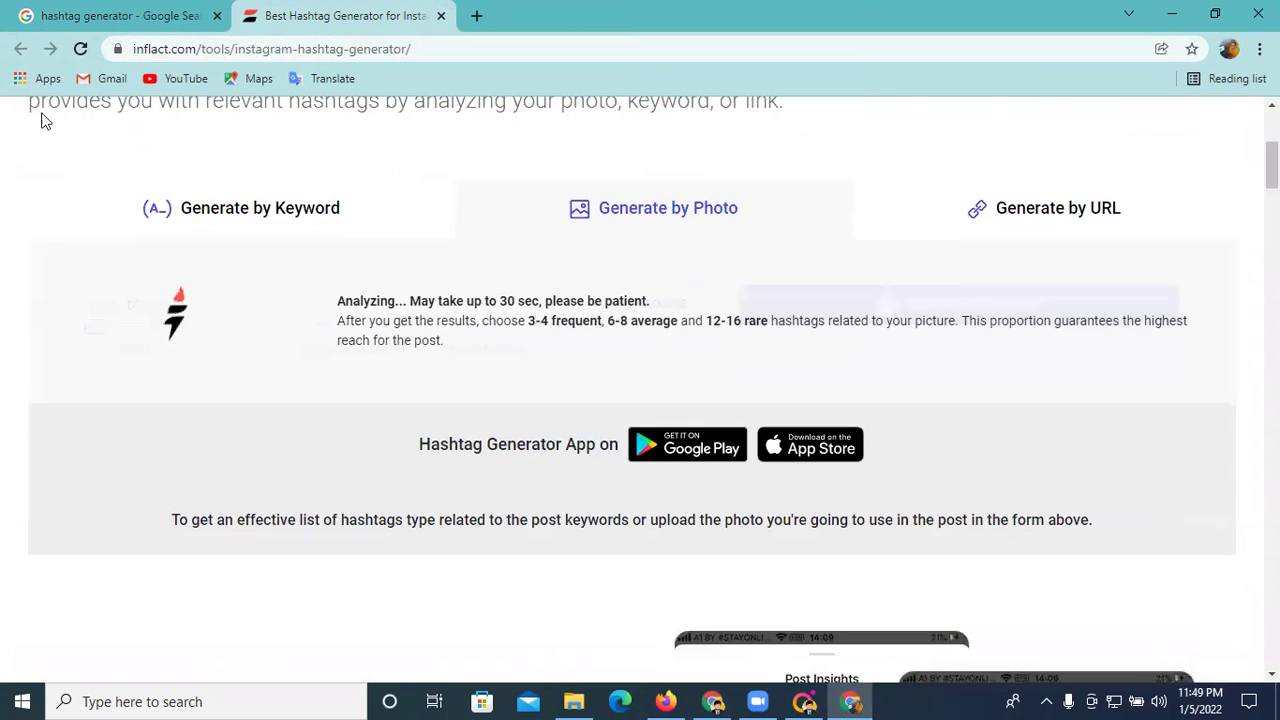
pyautogui.click(197, 49)
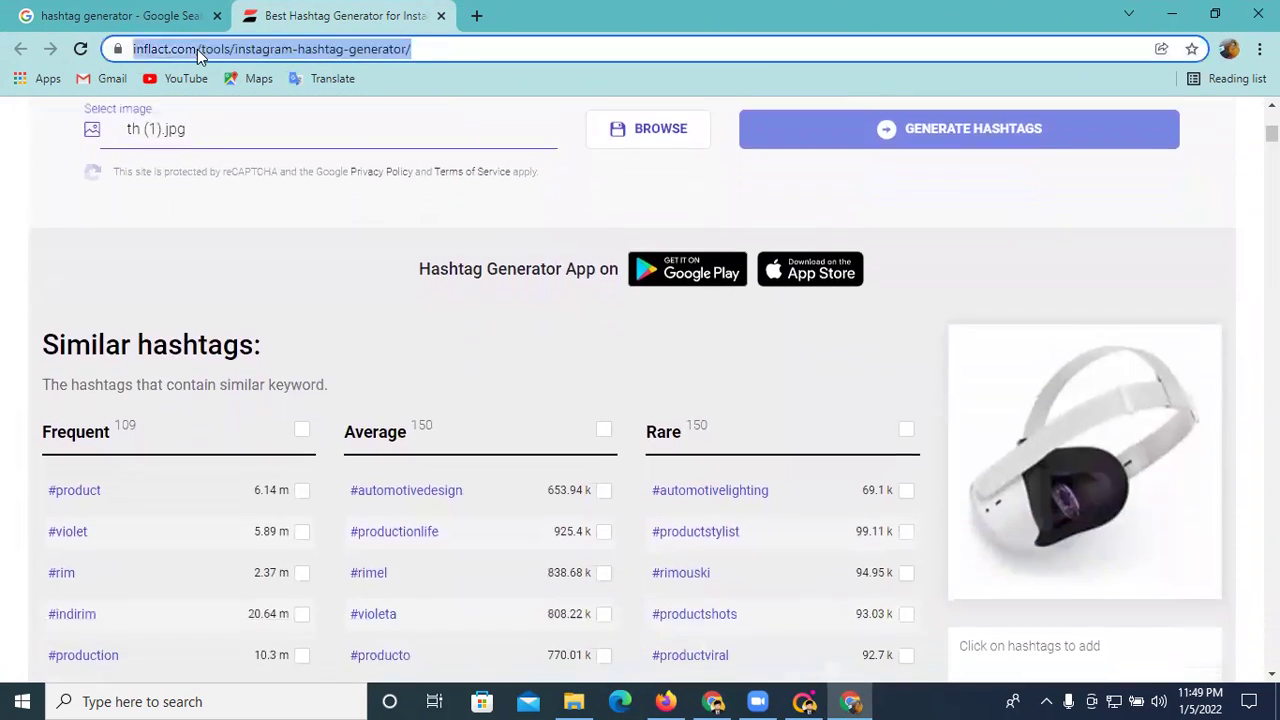
pyautogui.rightClick(197, 49)
pyautogui.click(294, 162)
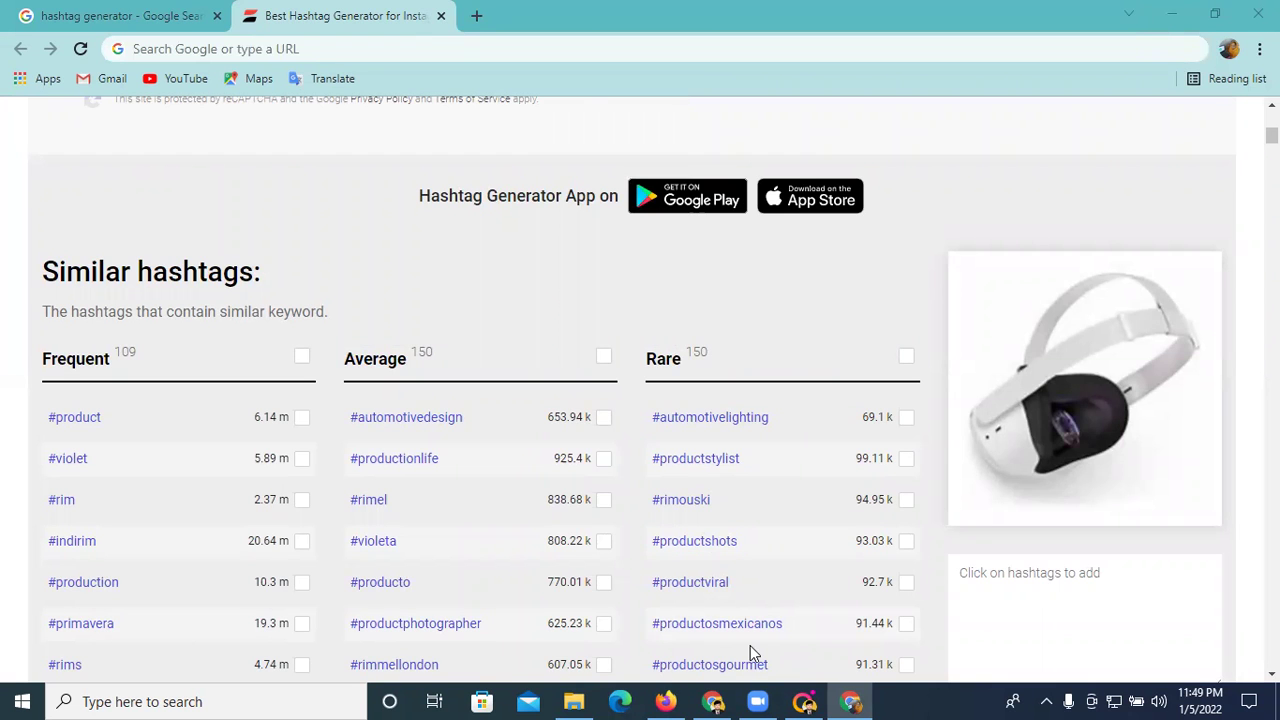
pyautogui.scroll(6, 613, 347)
pyautogui.scroll(-9, 277, 314)
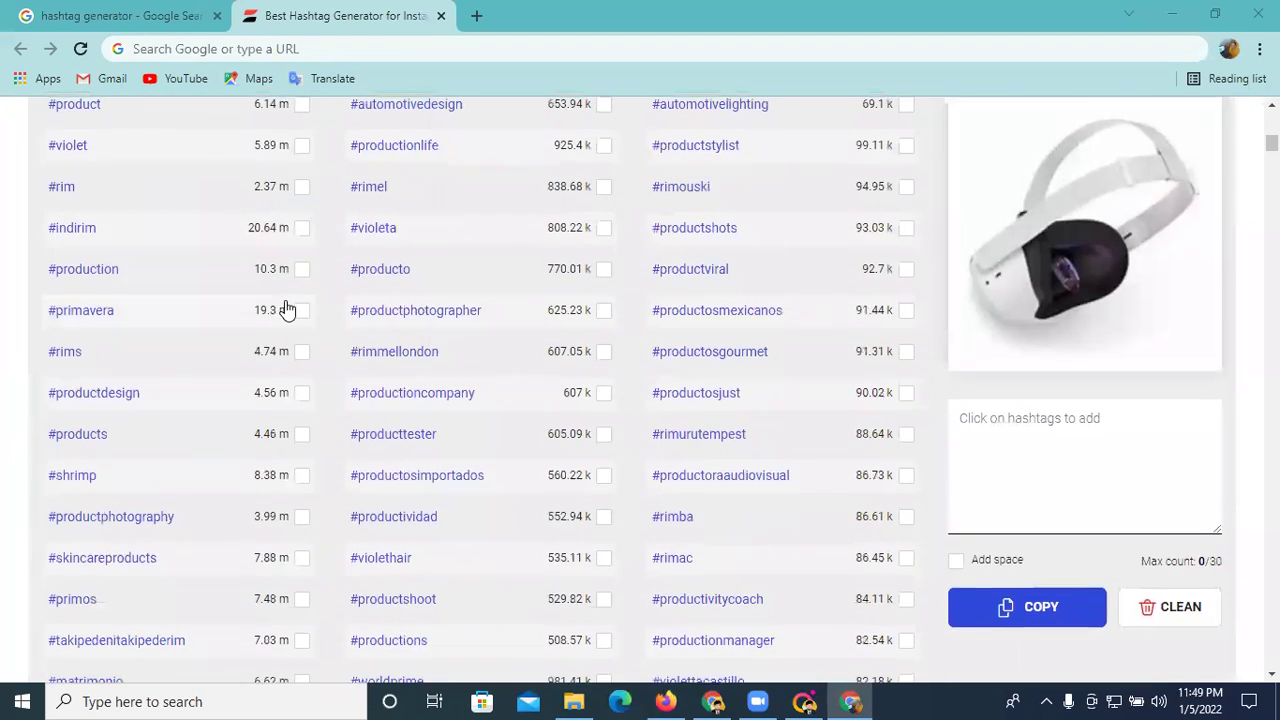
pyautogui.scroll(1, 86, 200)
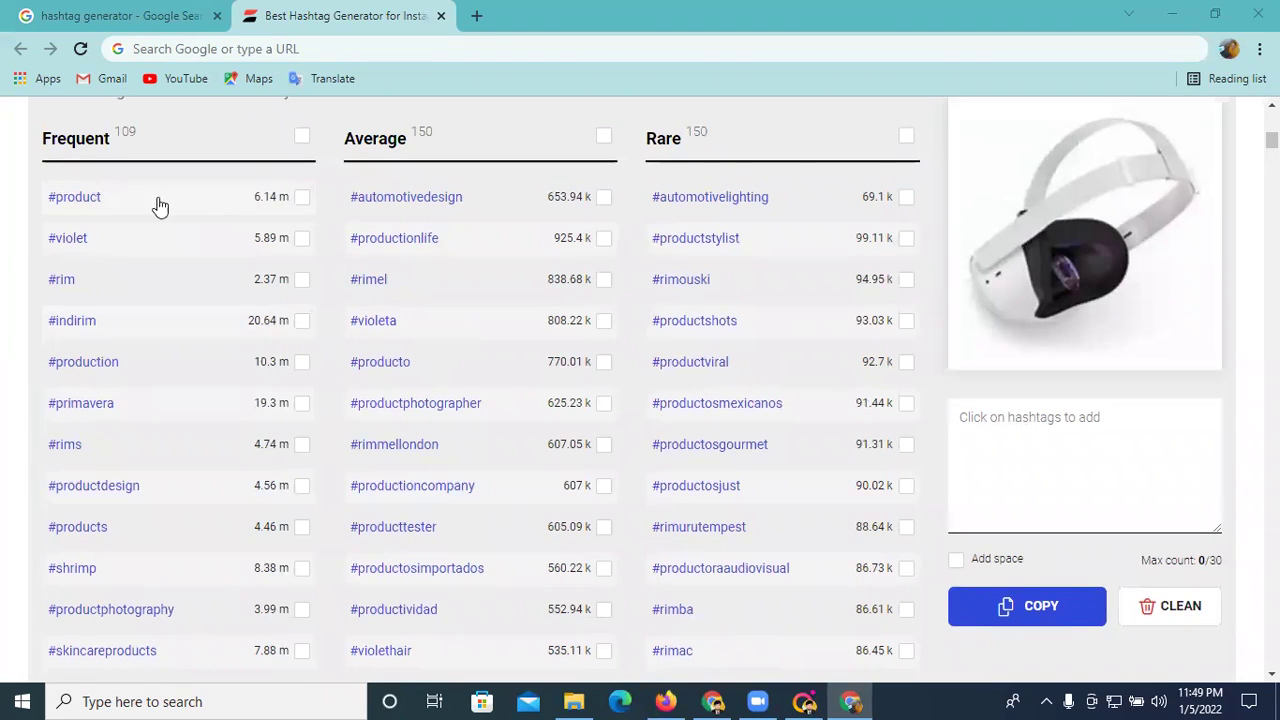
pyautogui.scroll(2, 209, 229)
pyautogui.scroll(-2, 100, 243)
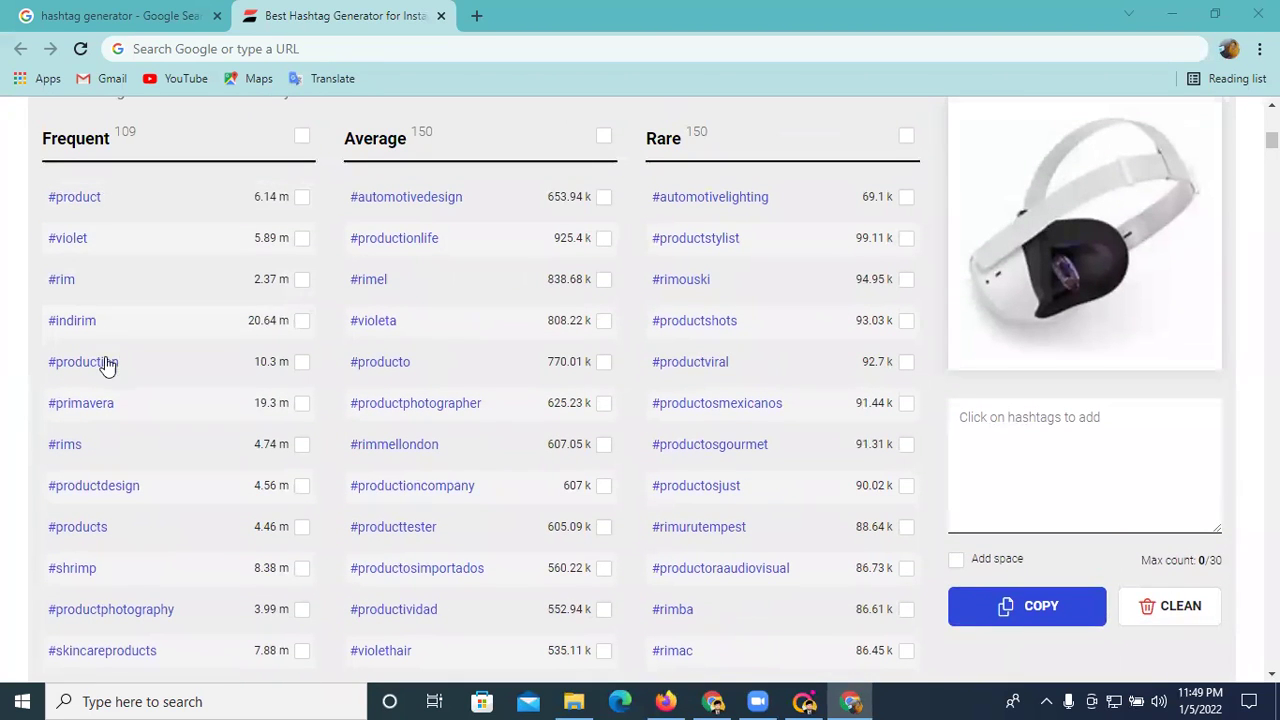
pyautogui.scroll(-1, 108, 465)
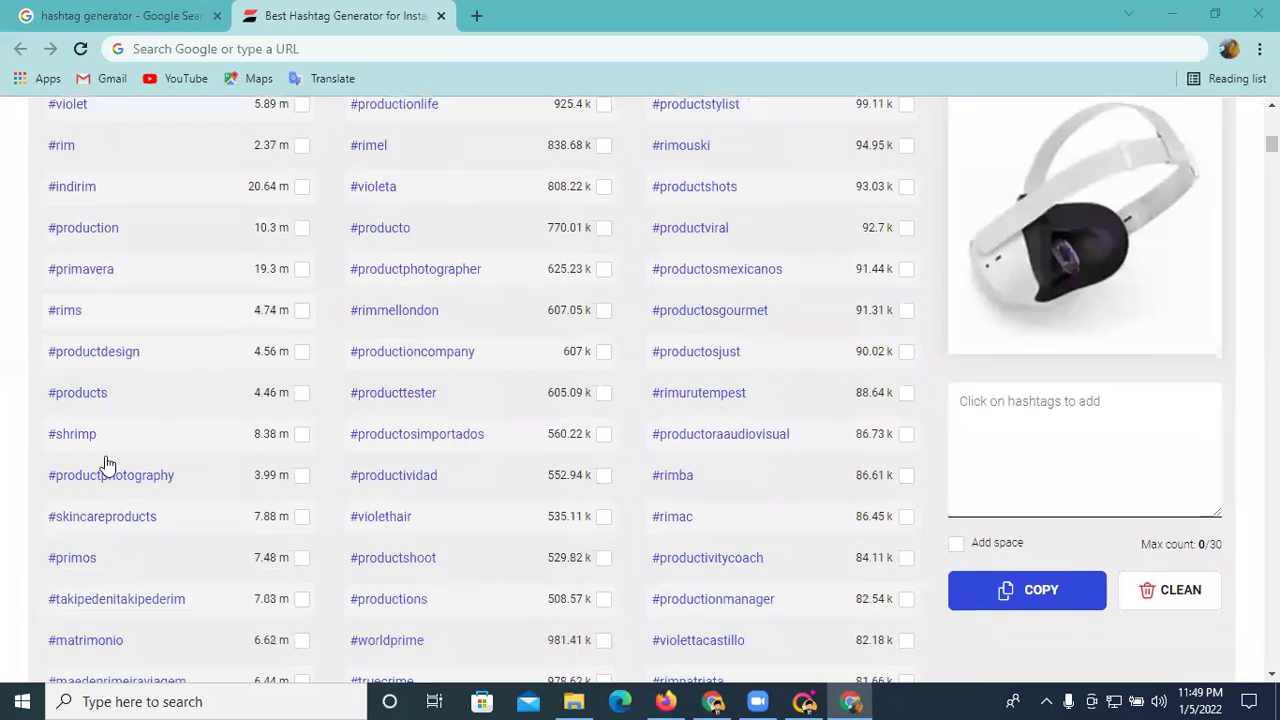
pyautogui.scroll(-1, 104, 420)
pyautogui.scroll(-1, 105, 392)
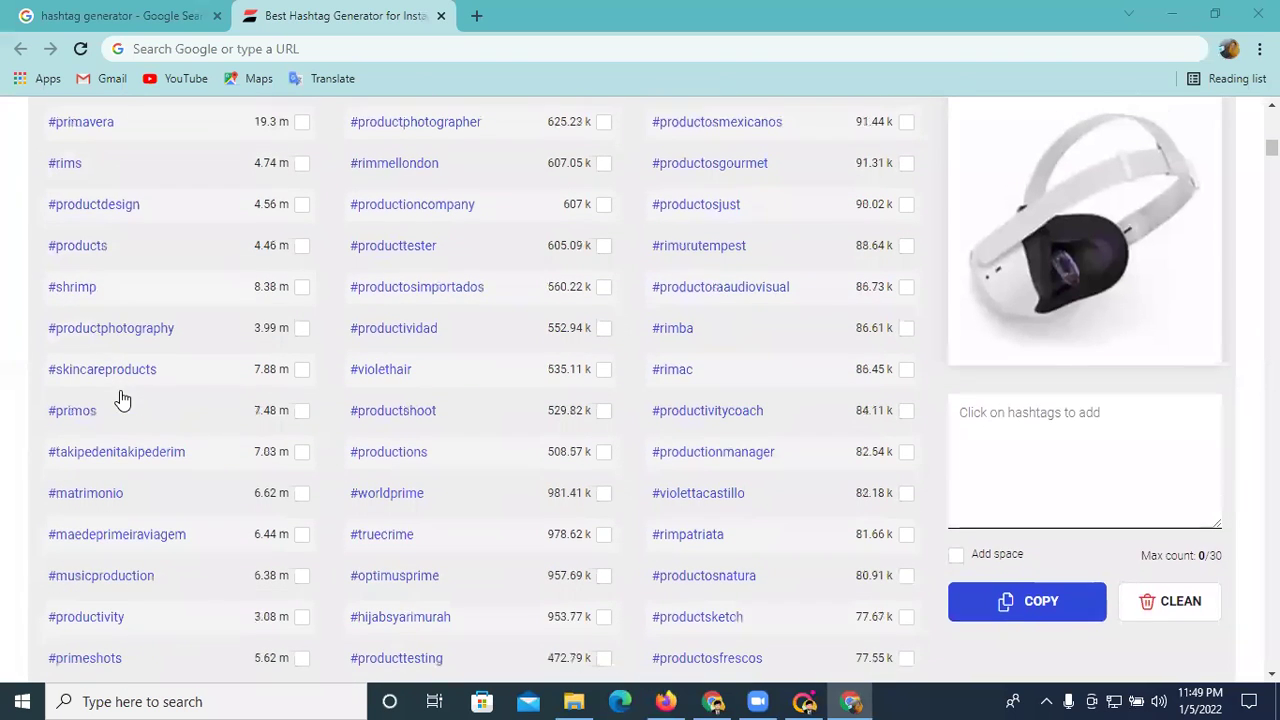
pyautogui.scroll(-1, 115, 394)
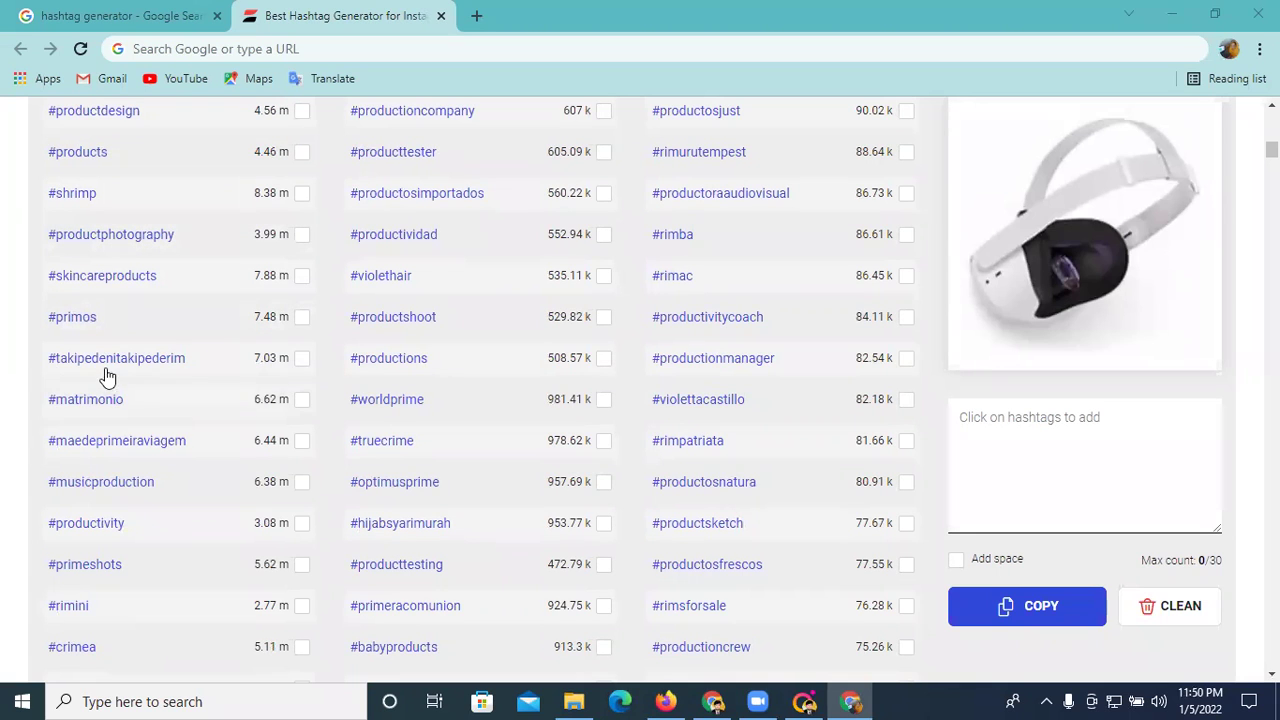
pyautogui.scroll(1, 272, 355)
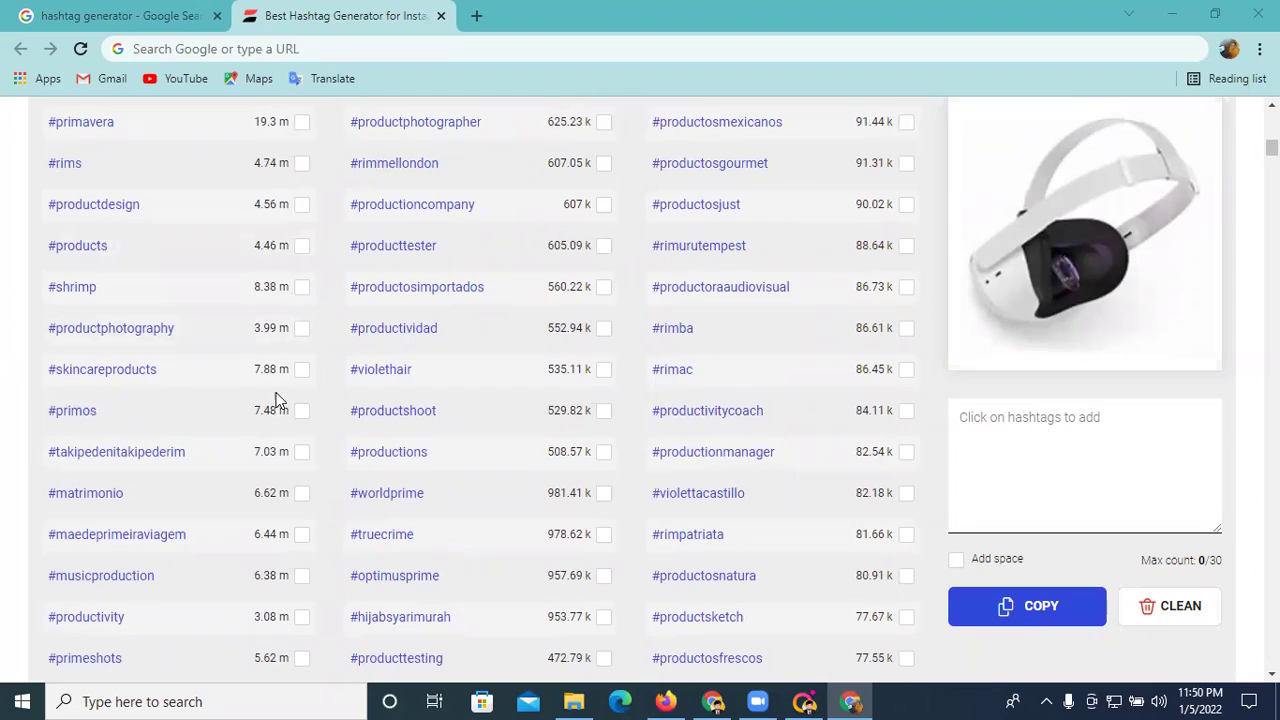
pyautogui.scroll(-5, 281, 480)
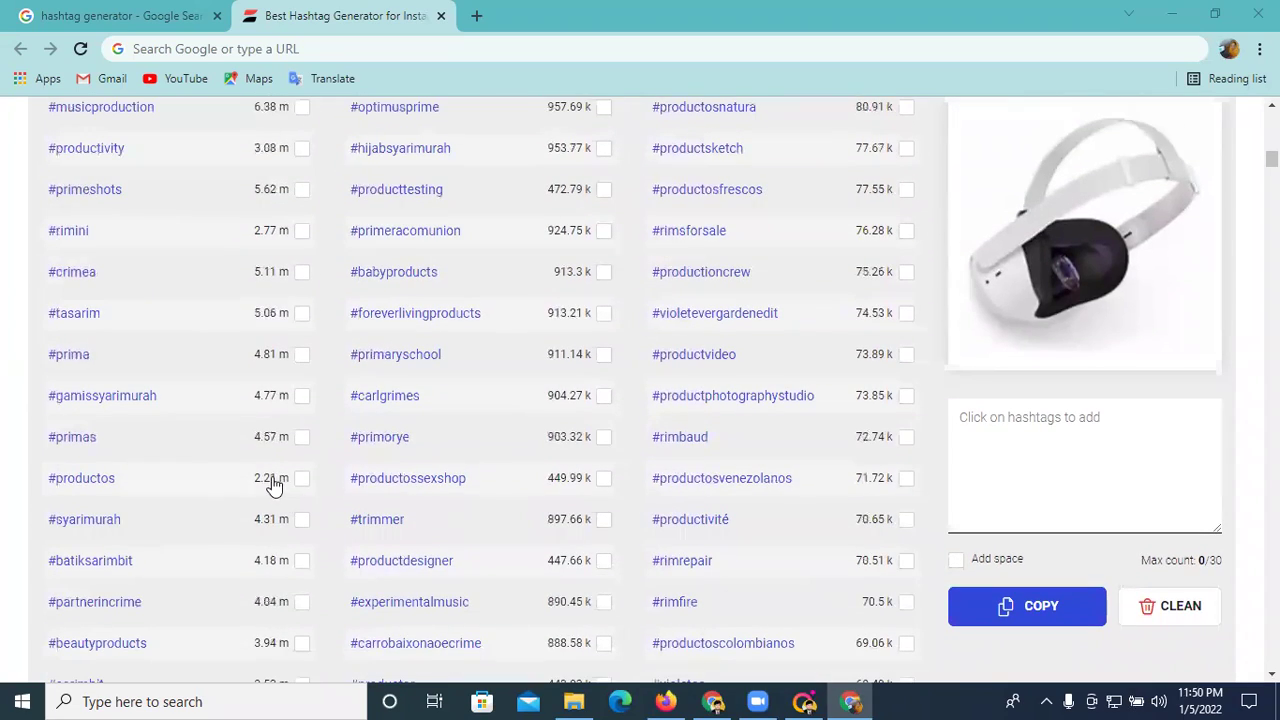
pyautogui.scroll(-8, 285, 540)
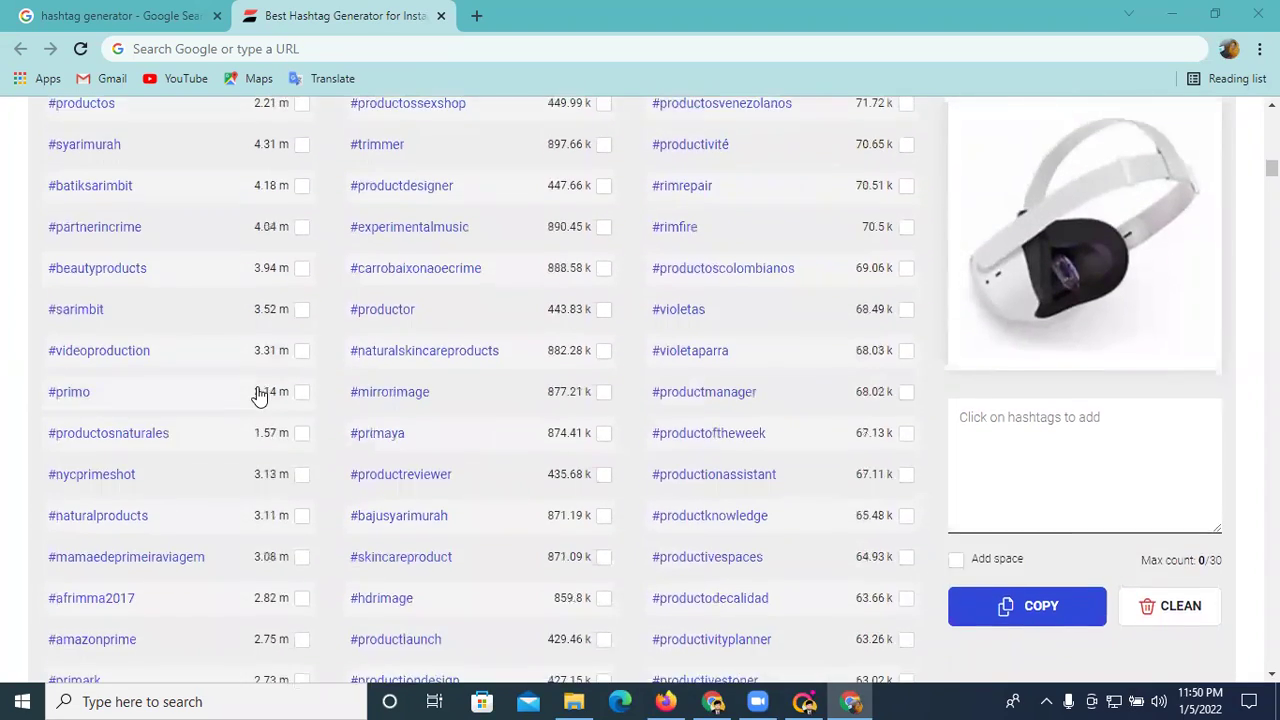
pyautogui.scroll(-3, 257, 388)
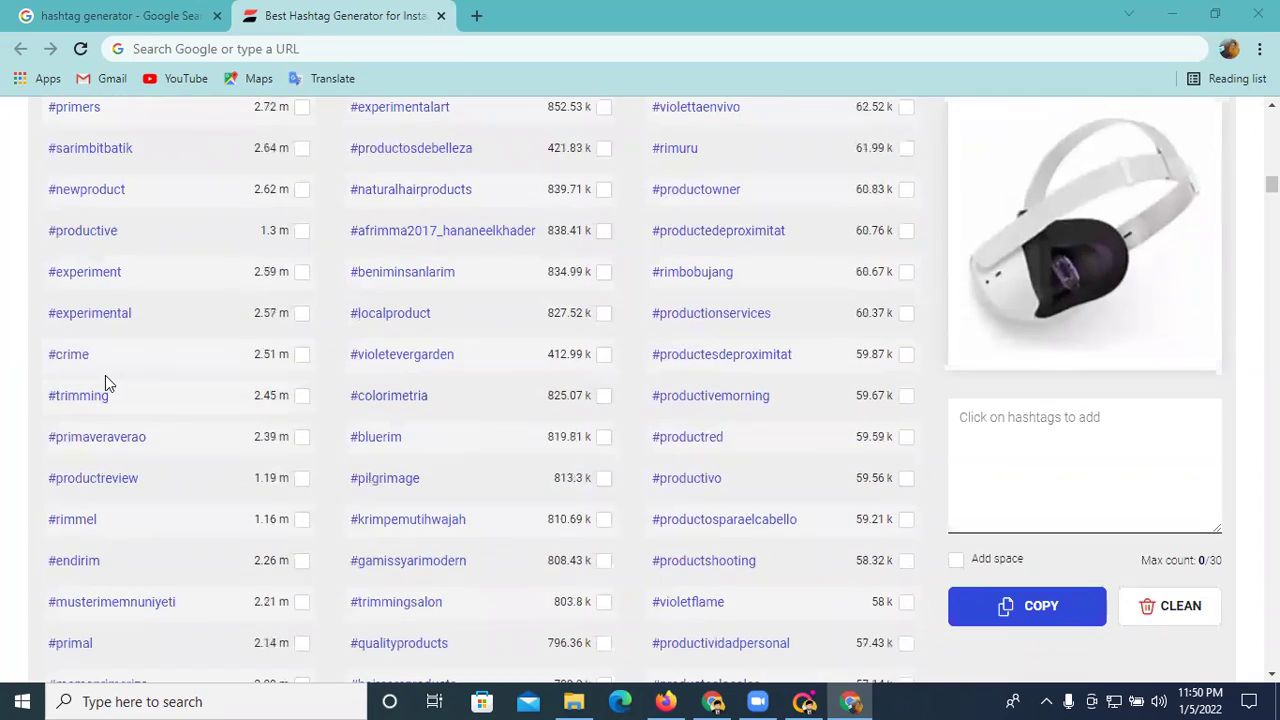
pyautogui.scroll(-2, 253, 437)
pyautogui.scroll(-3, 229, 490)
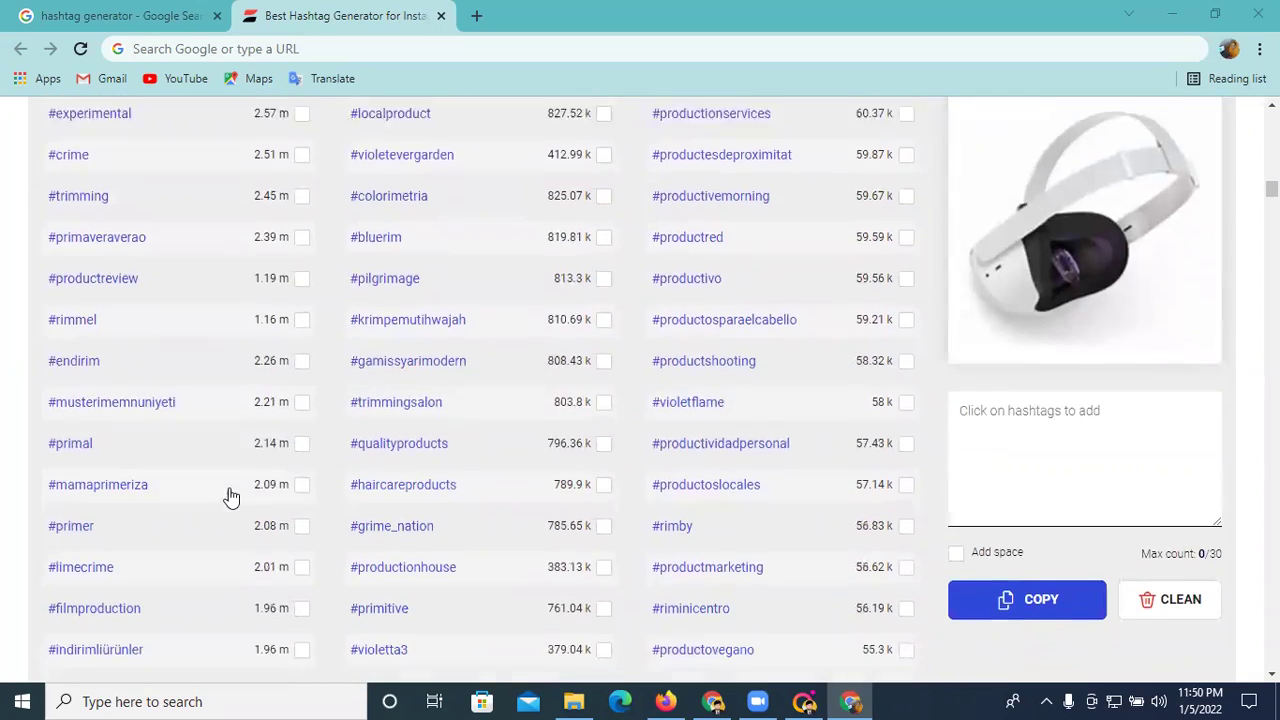
pyautogui.scroll(15, 228, 484)
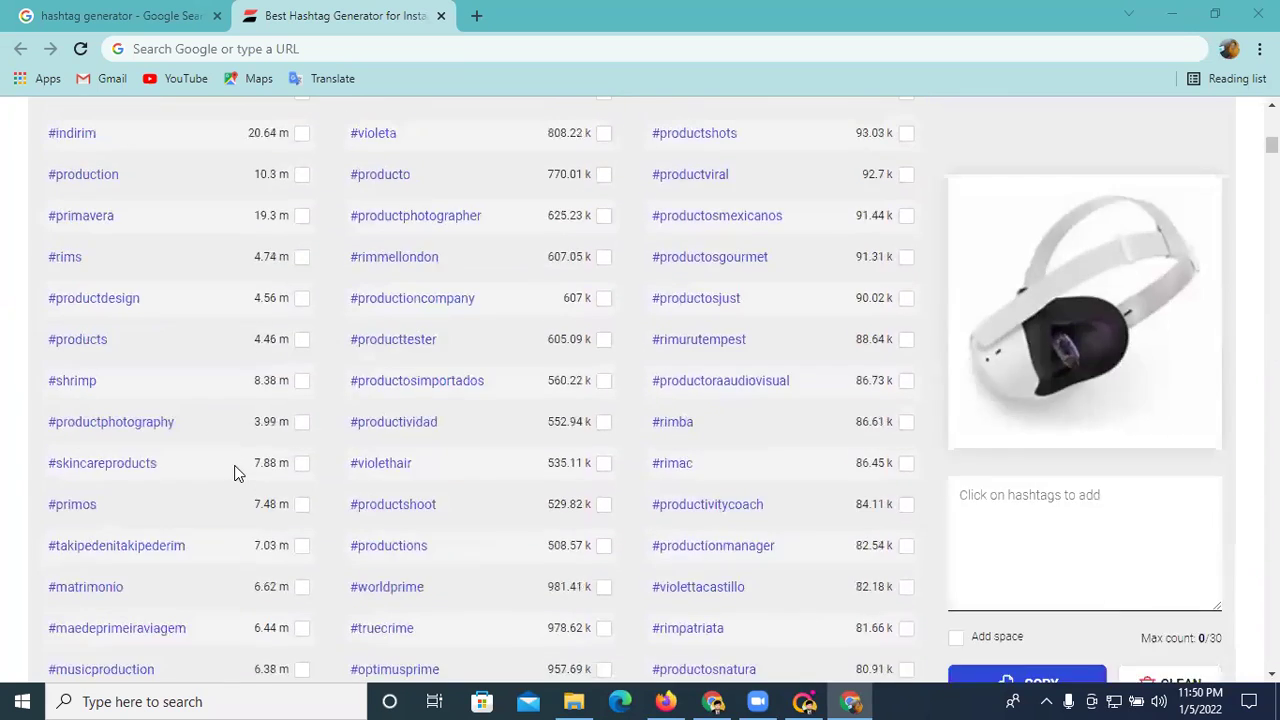
pyautogui.scroll(-3, 238, 473)
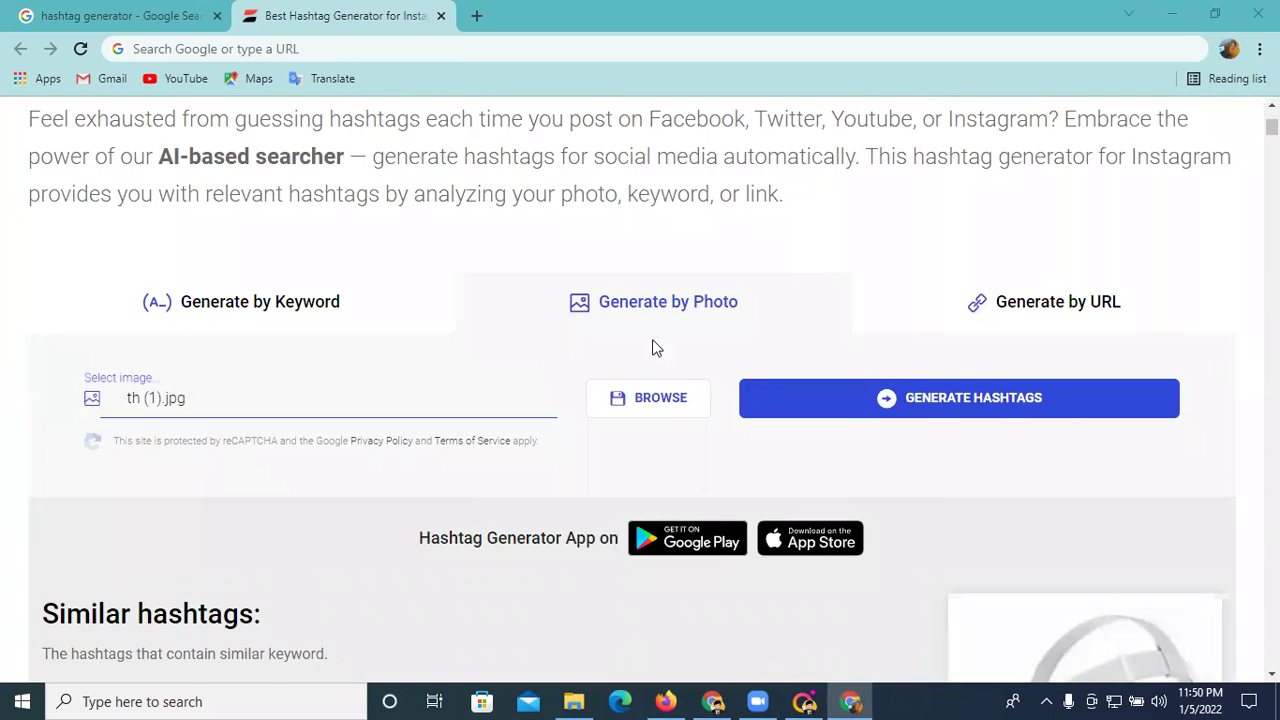
# - Cancel the photo picker, switch to Generate by Keyword, and submit #food
pyautogui.click(302, 398)
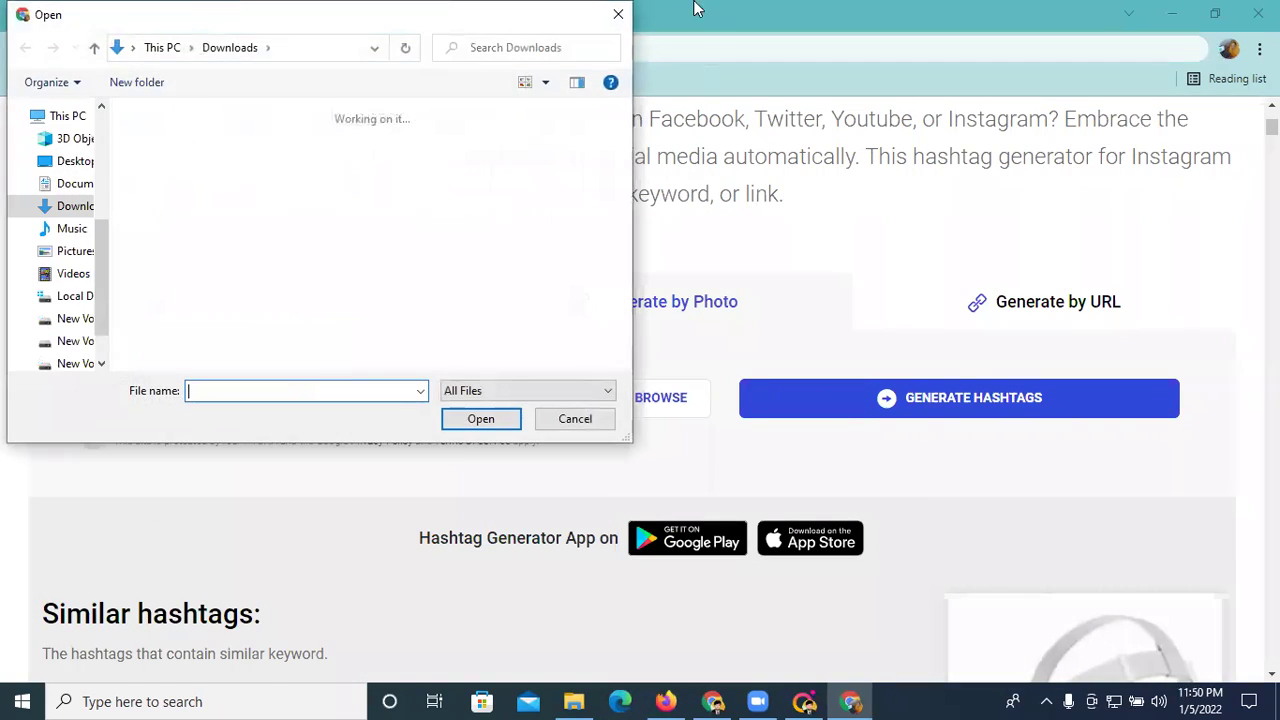
pyautogui.click(623, 11)
pyautogui.click(251, 312)
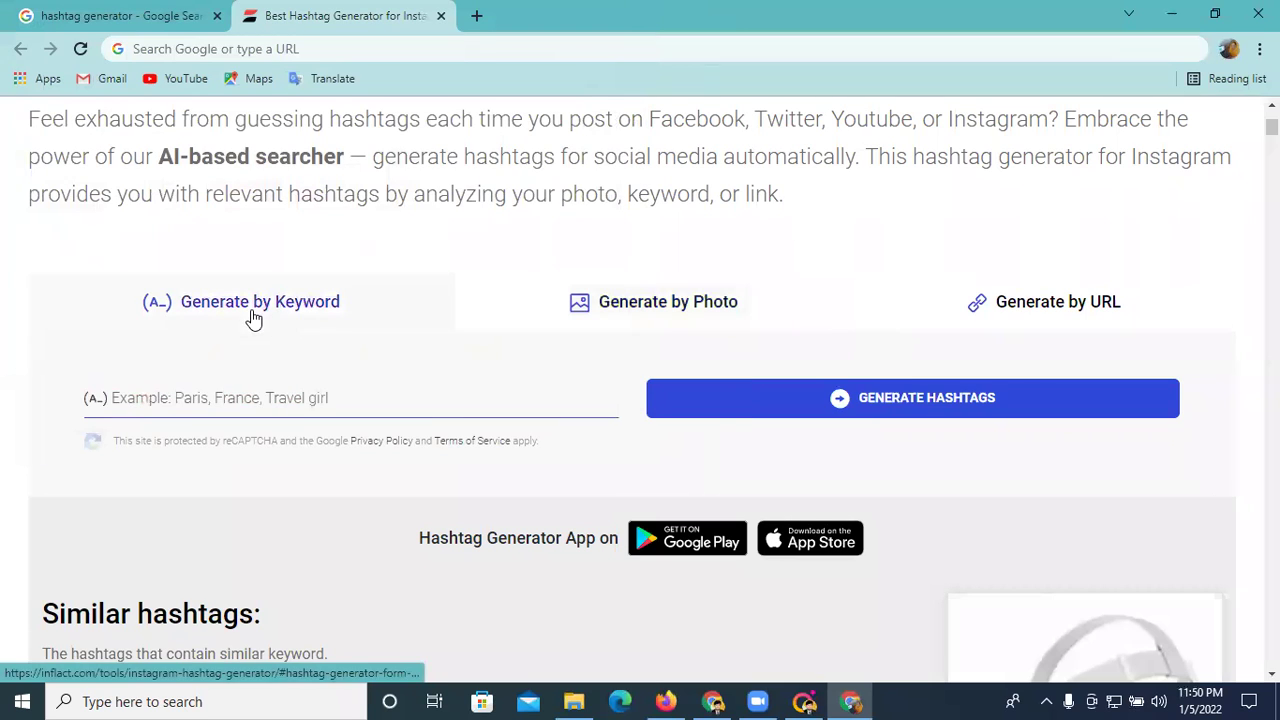
pyautogui.click(251, 398)
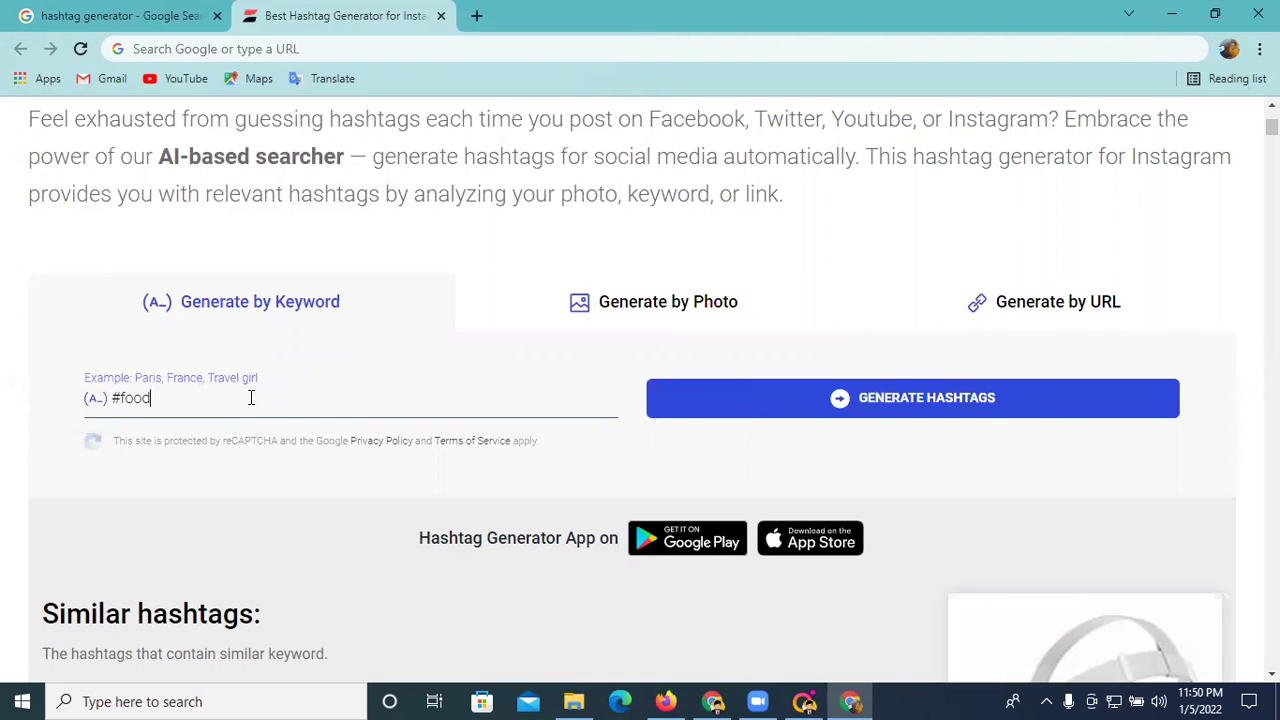
pyautogui.press('Return')
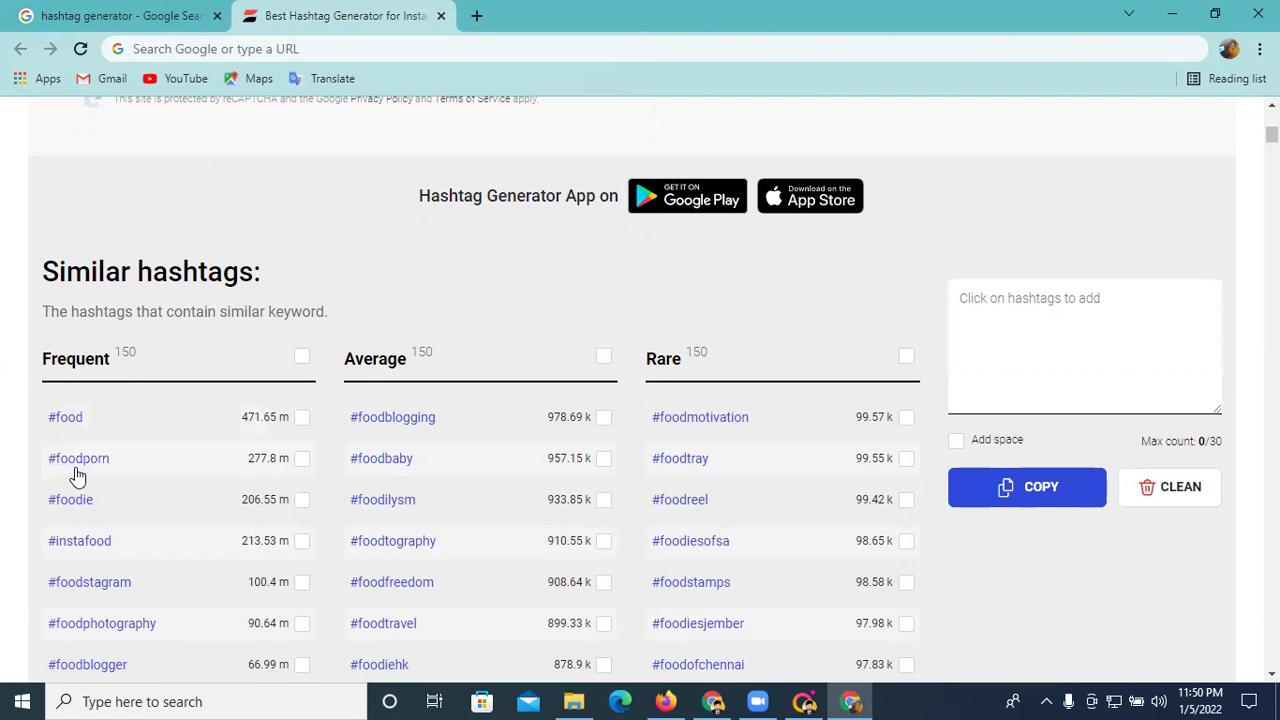
pyautogui.scroll(-2, 191, 480)
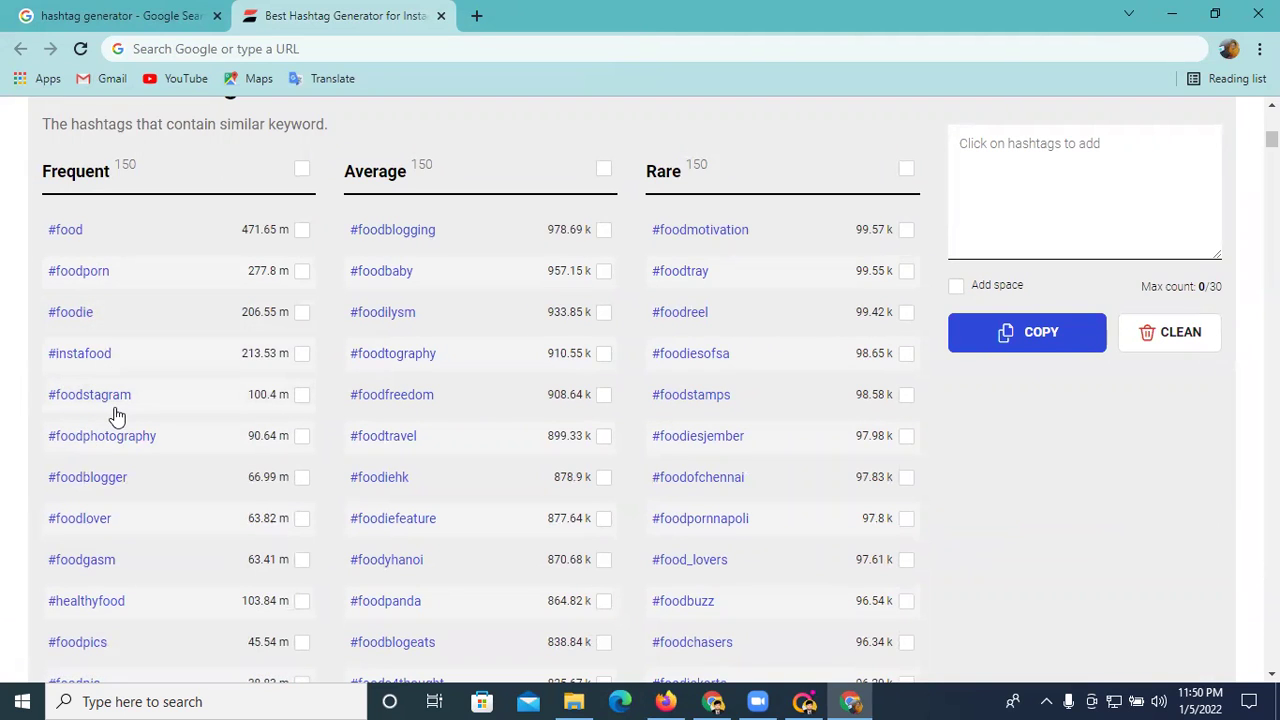
pyautogui.scroll(-1, 124, 450)
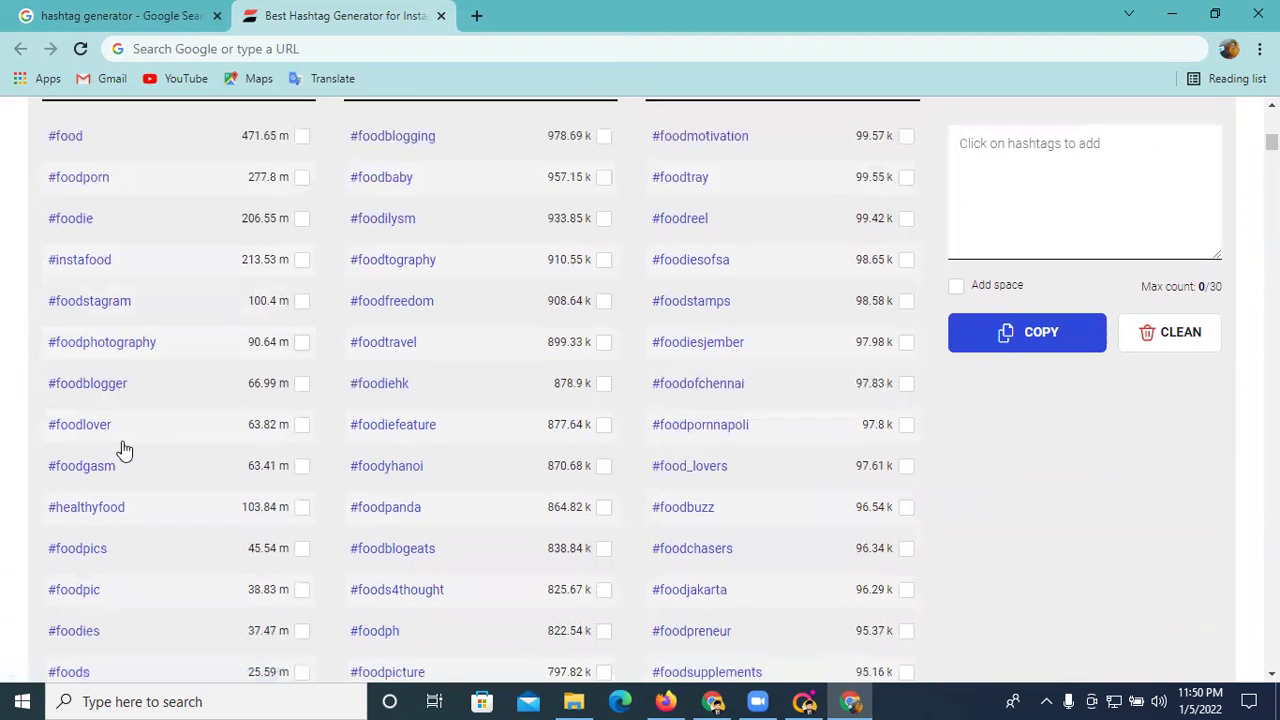
pyautogui.scroll(-2, 235, 360)
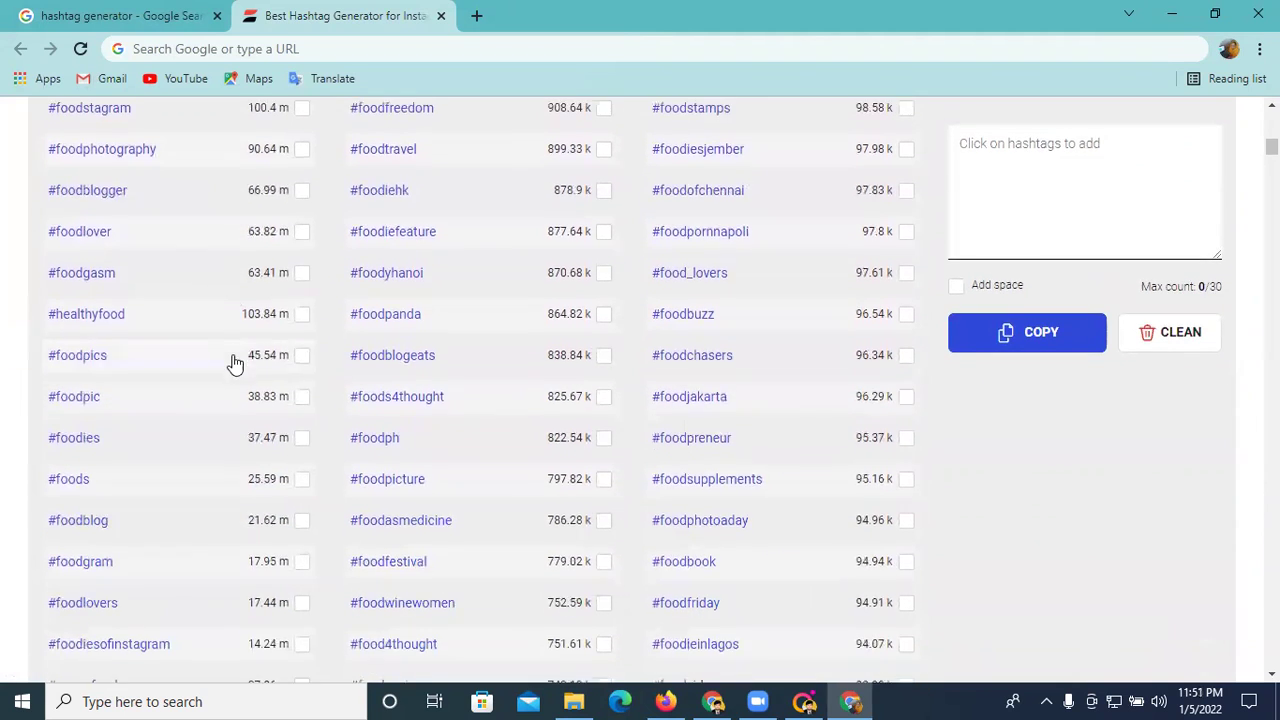
pyautogui.scroll(-4, 234, 363)
pyautogui.scroll(10, 268, 457)
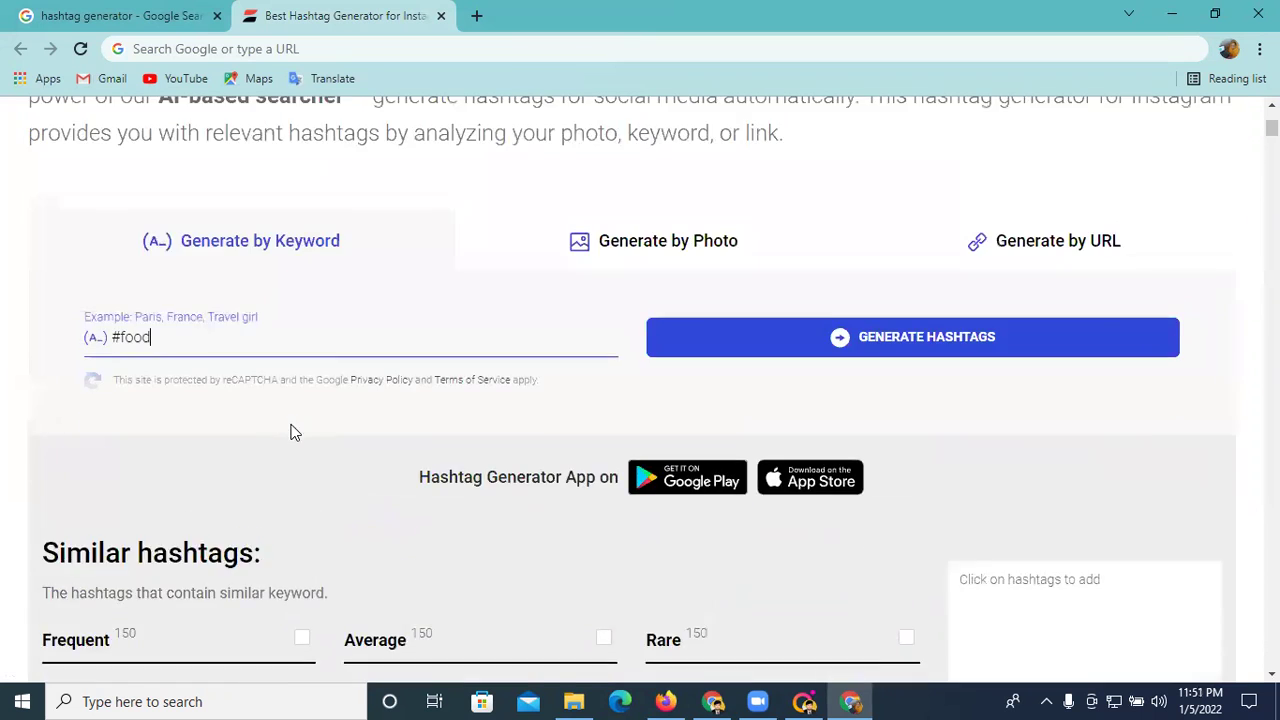
pyautogui.scroll(3, 293, 430)
pyautogui.scroll(-4, 290, 426)
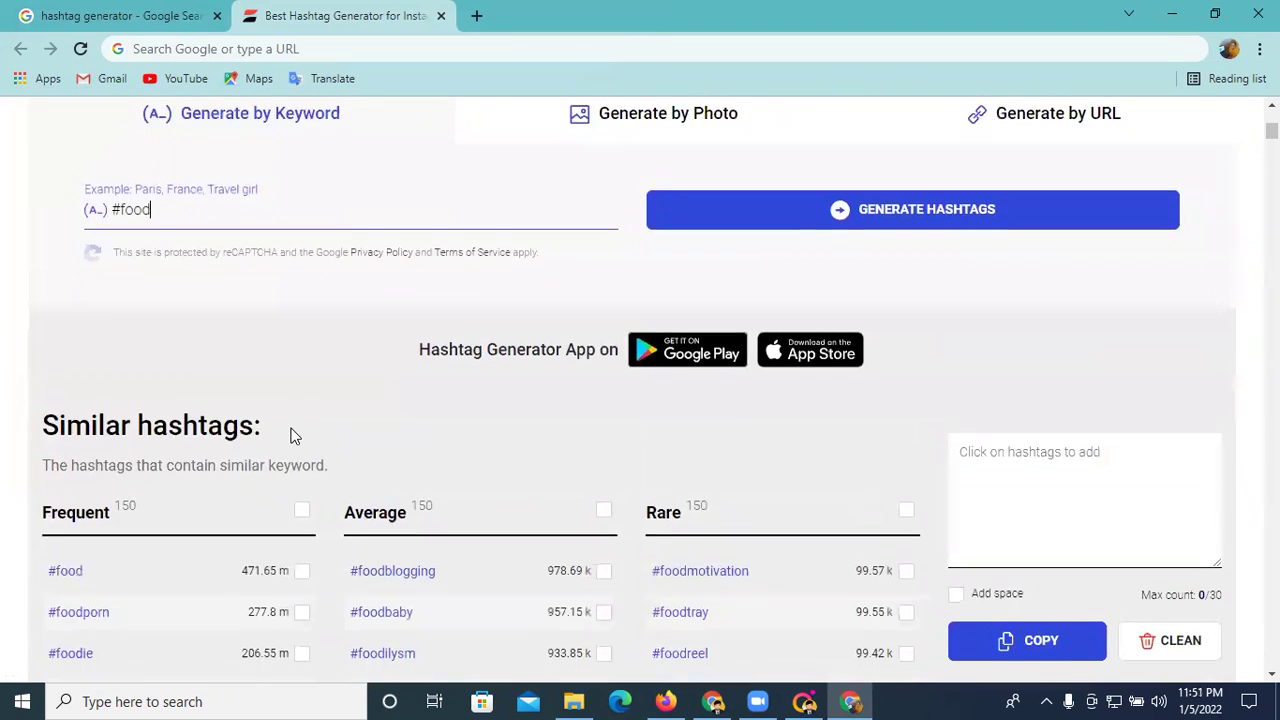
pyautogui.scroll(-2, 289, 430)
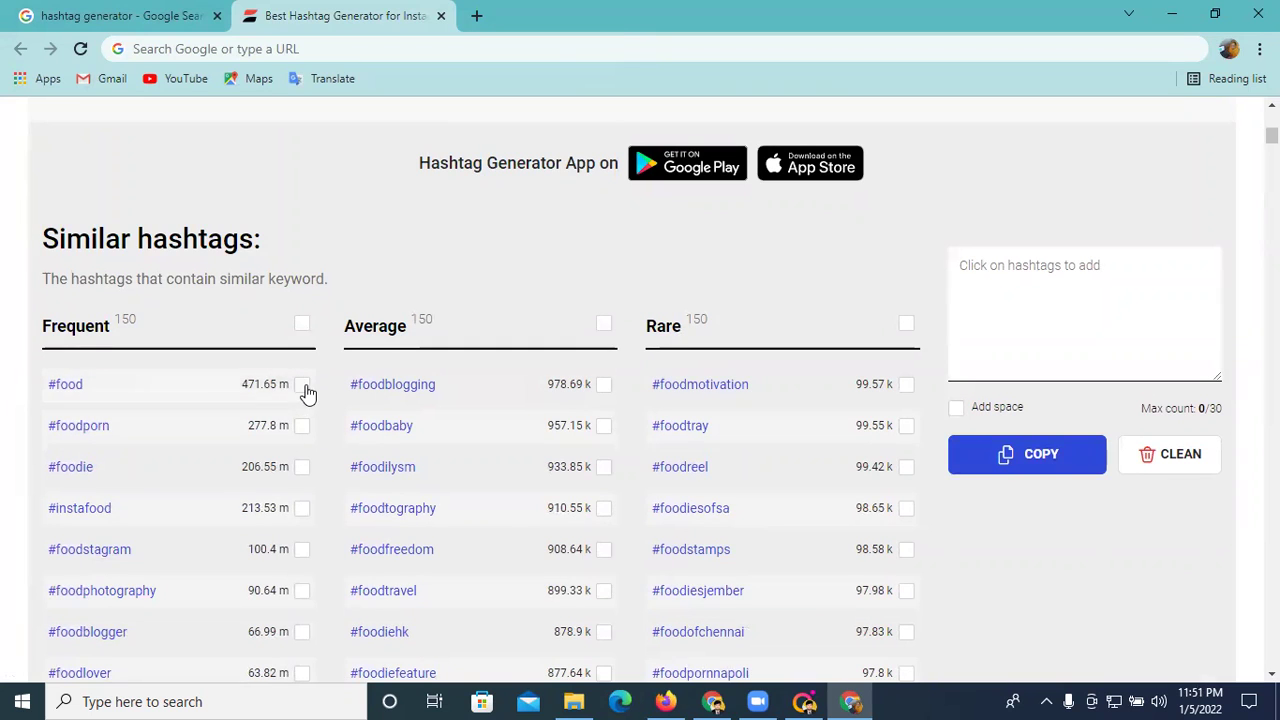
# - Tick the first 15 Frequent food hashtags, from #food through #foodoftheday
pyautogui.click(304, 388)
pyautogui.click(297, 428)
pyautogui.click(301, 467)
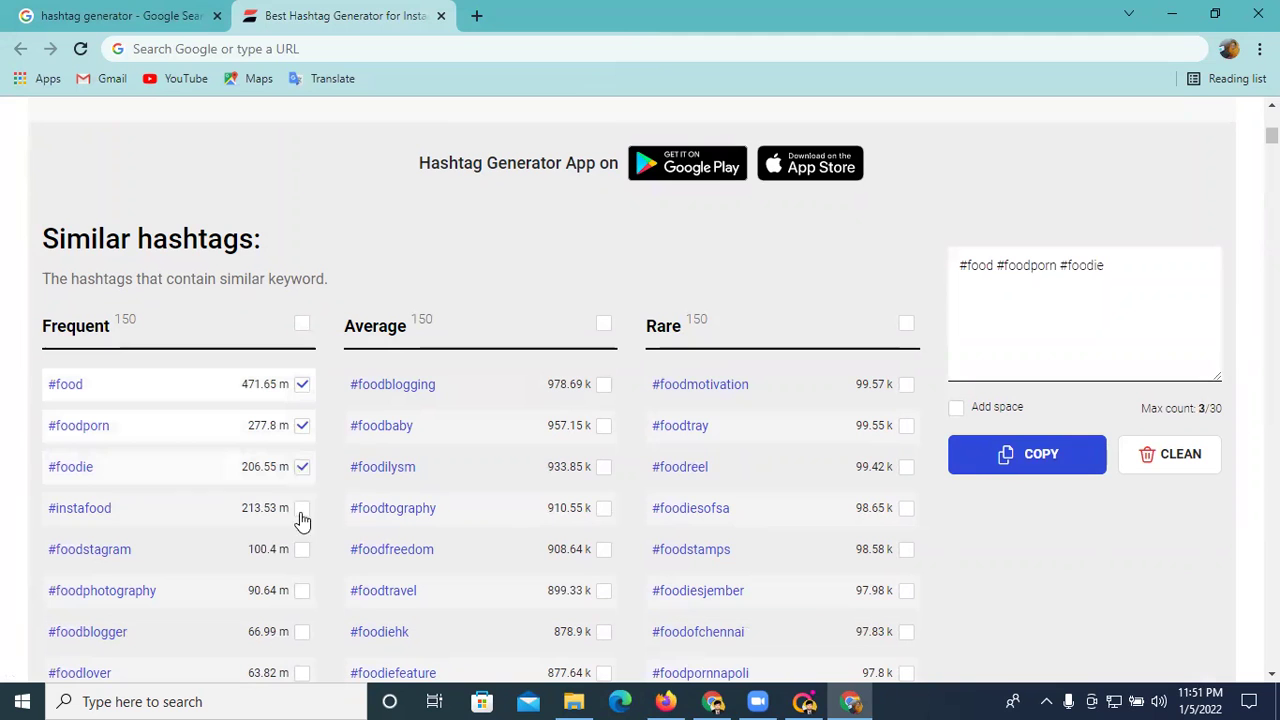
pyautogui.click(301, 510)
pyautogui.click(303, 551)
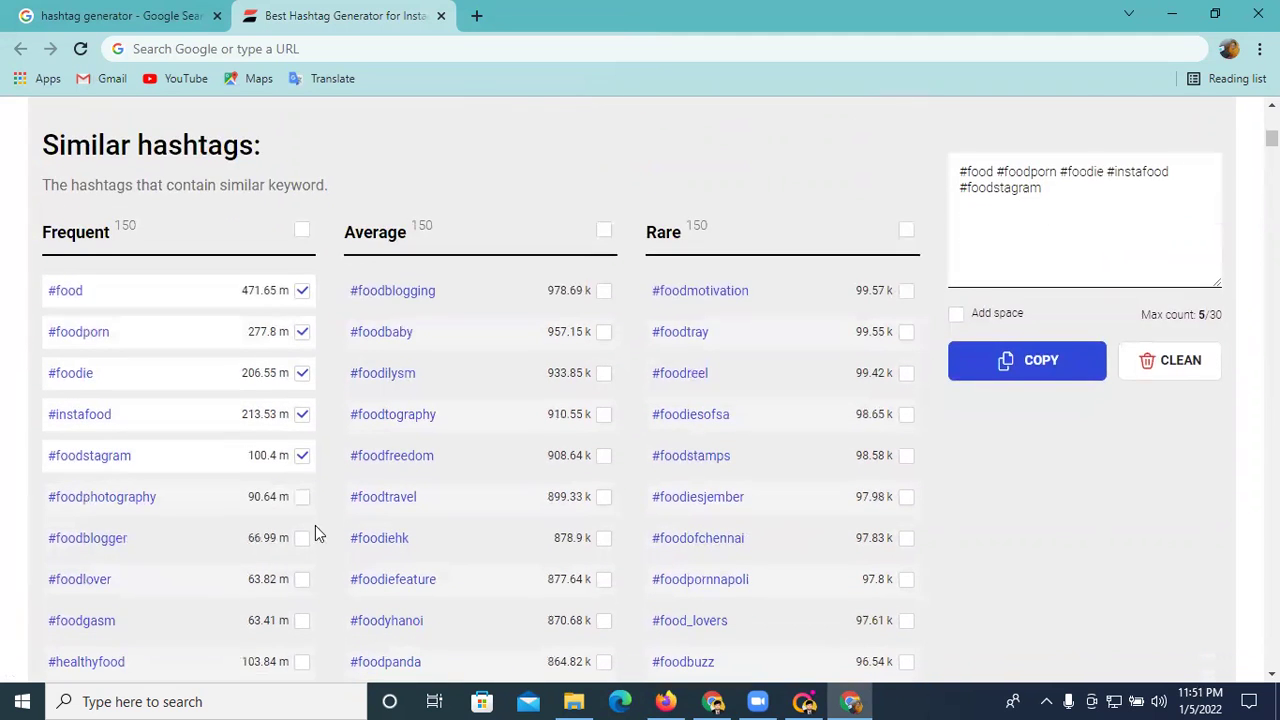
pyautogui.scroll(-2, 312, 530)
pyautogui.click(301, 476)
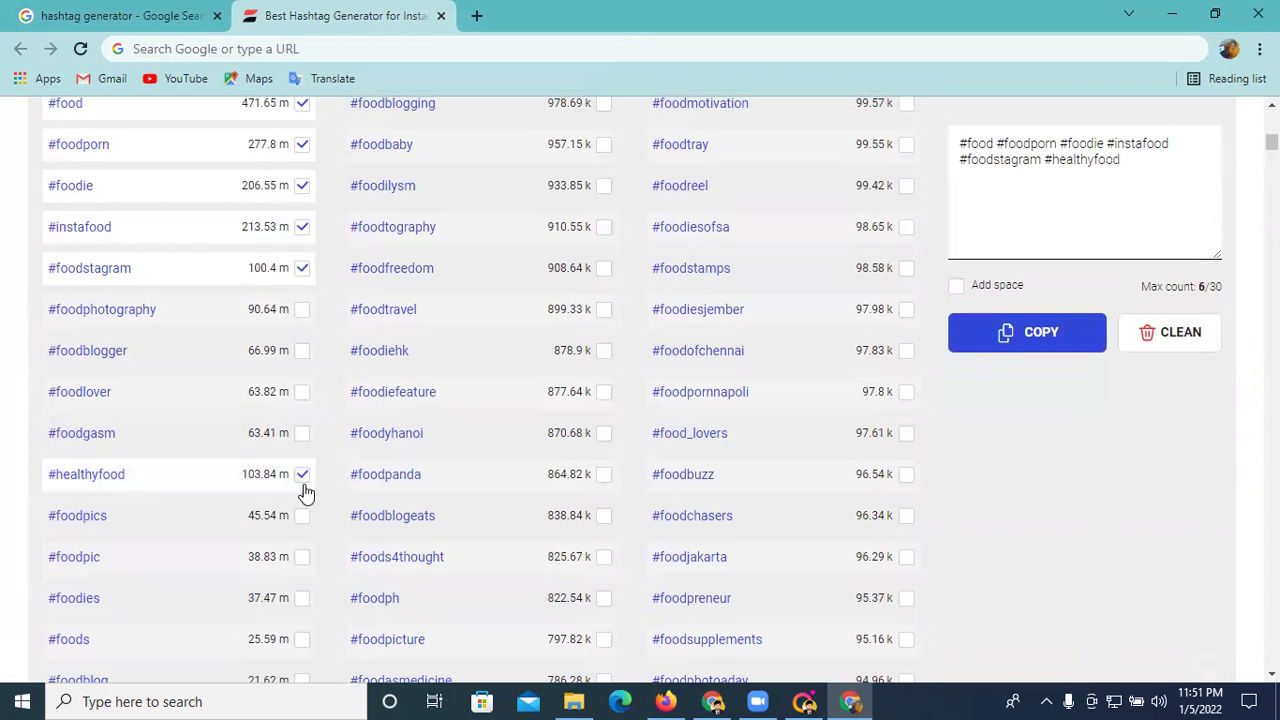
pyautogui.click(301, 557)
pyautogui.scroll(-1, 298, 557)
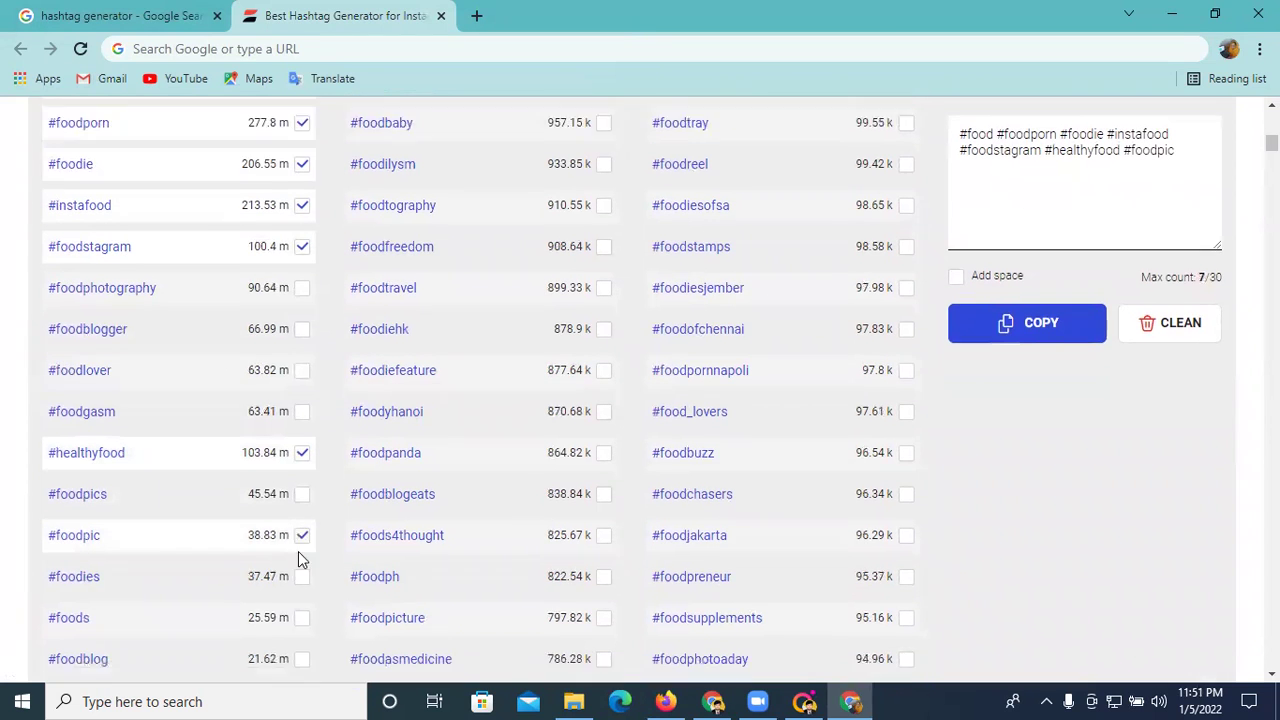
pyautogui.click(304, 582)
pyautogui.click(306, 549)
pyautogui.scroll(-2, 306, 549)
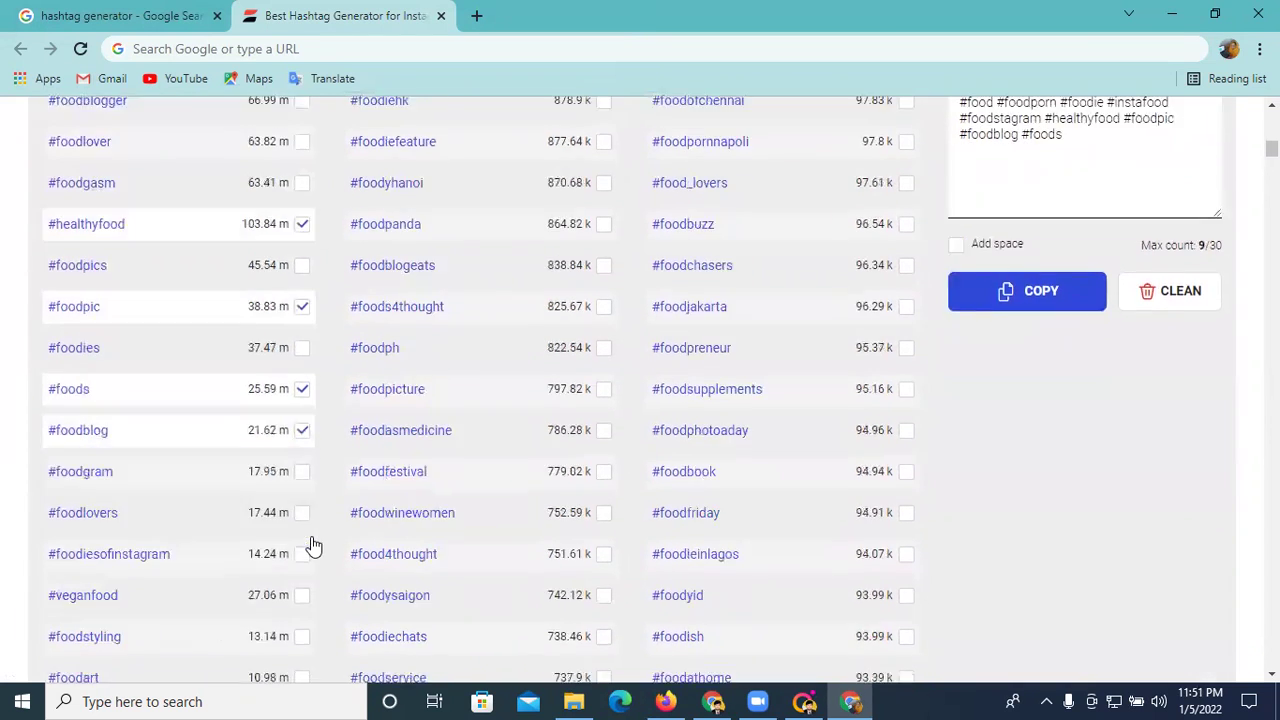
pyautogui.click(301, 566)
pyautogui.click(302, 606)
pyautogui.click(302, 647)
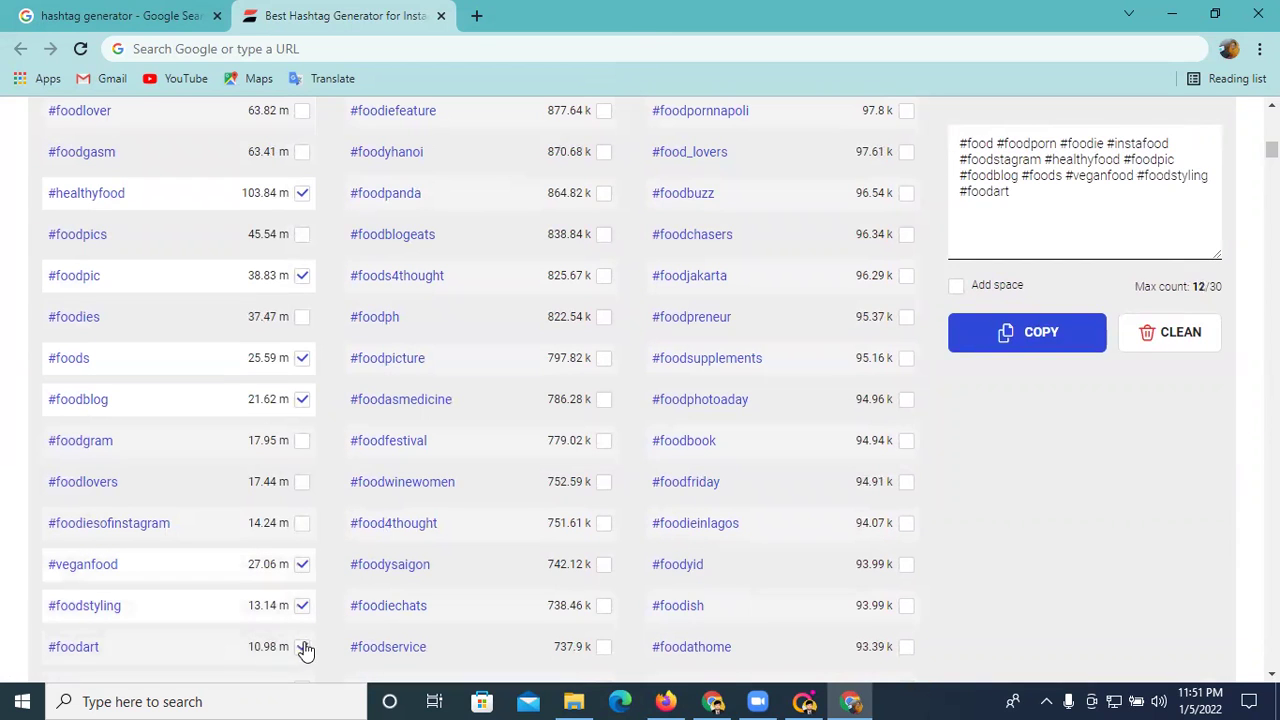
pyautogui.scroll(-3, 296, 557)
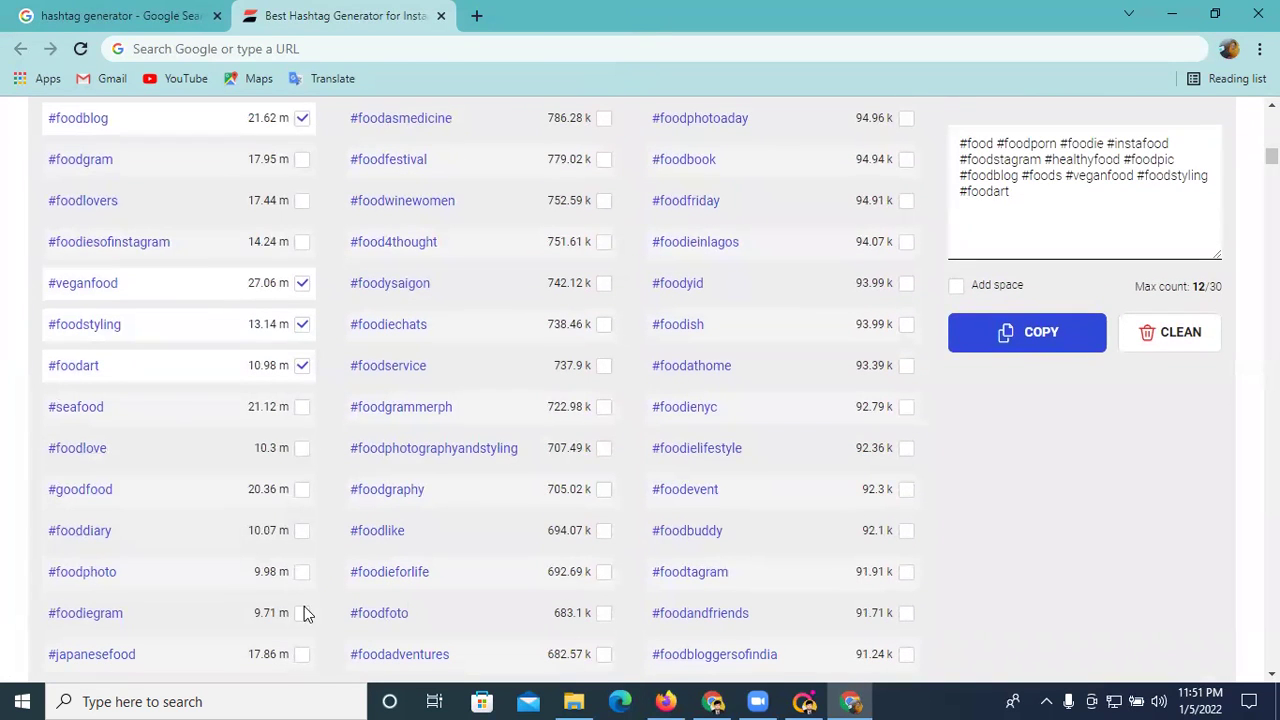
pyautogui.click(303, 656)
pyautogui.scroll(-2, 315, 544)
pyautogui.click(303, 510)
pyautogui.click(302, 549)
# - Tick ten more, #fitfood through #igfood, copy all 25, and minimise the browser
pyautogui.scroll(-3, 306, 555)
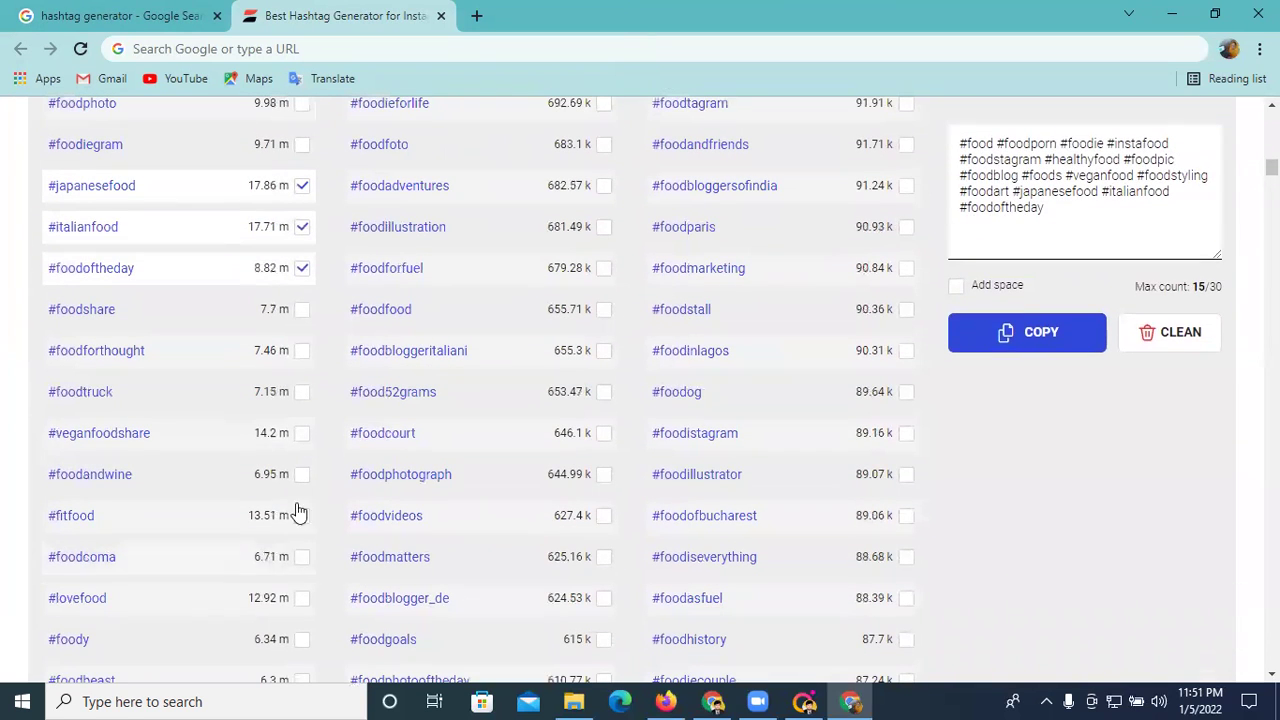
pyautogui.click(302, 518)
pyautogui.click(302, 598)
pyautogui.scroll(-2, 303, 600)
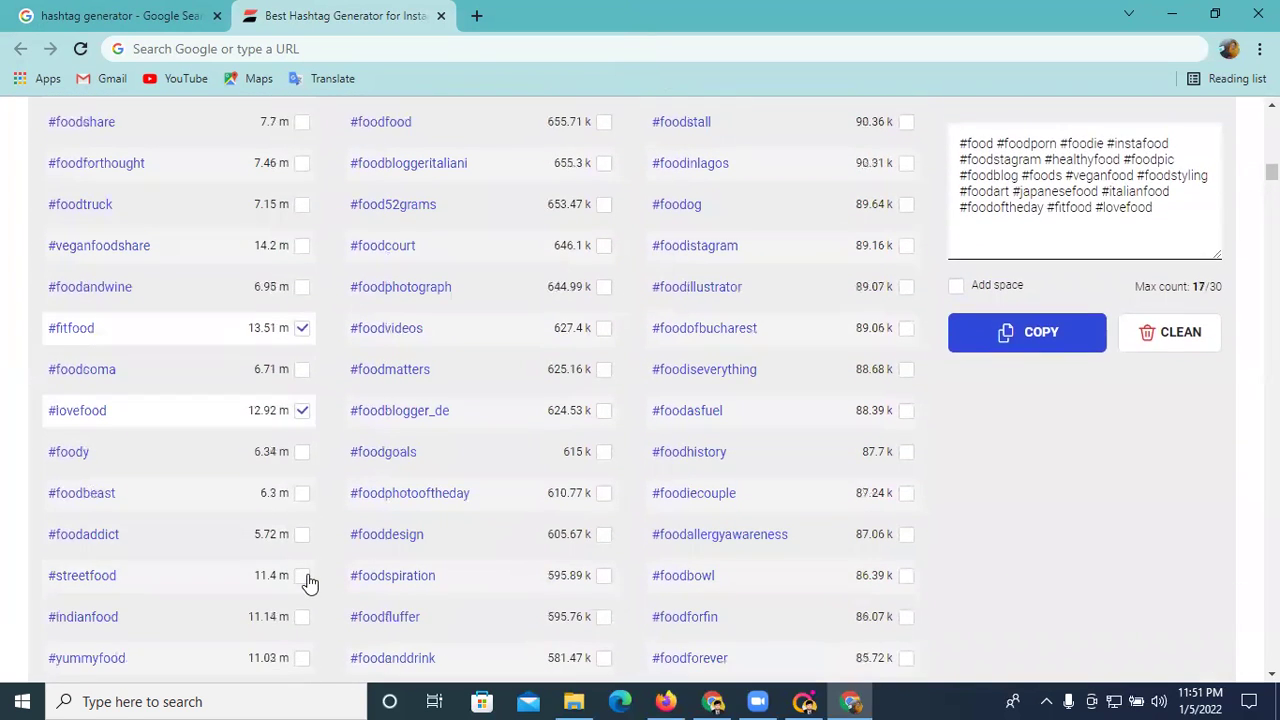
pyautogui.click(302, 617)
pyautogui.click(302, 658)
pyautogui.scroll(-1, 320, 625)
pyautogui.scroll(-1, 324, 625)
pyautogui.click(301, 647)
pyautogui.scroll(3, 305, 645)
pyautogui.scroll(-1, 308, 640)
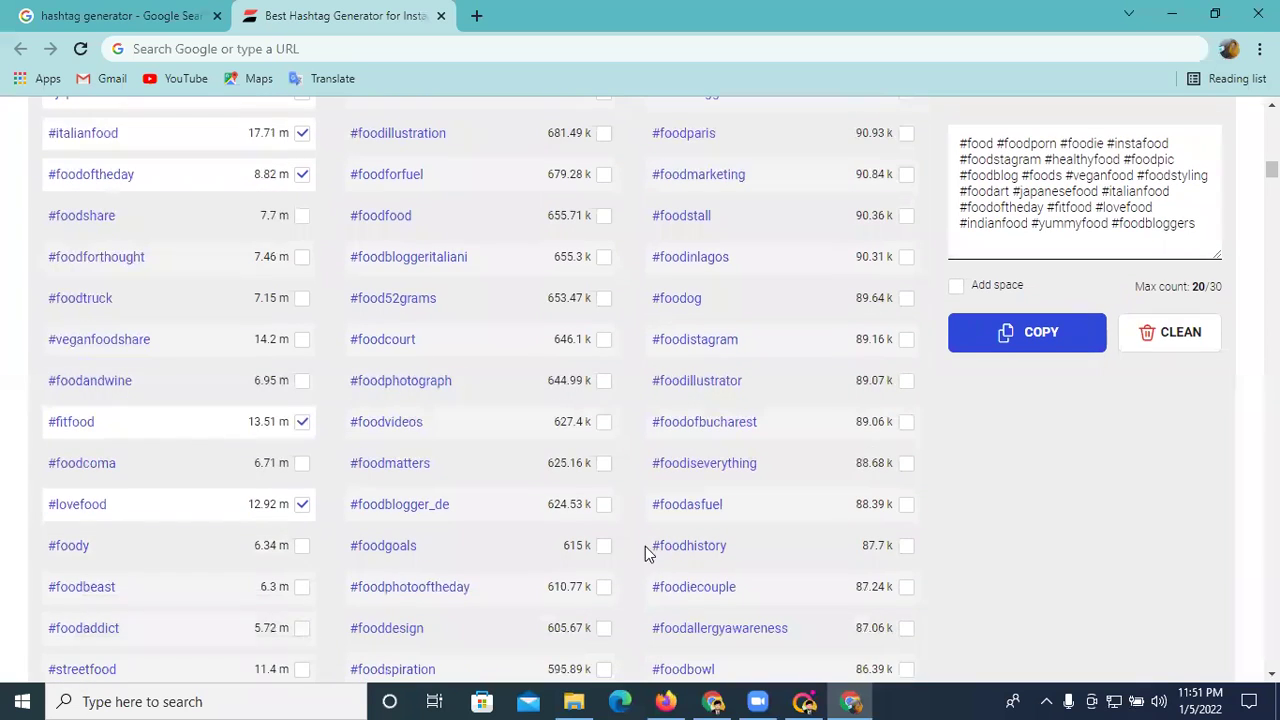
pyautogui.scroll(-4, 287, 542)
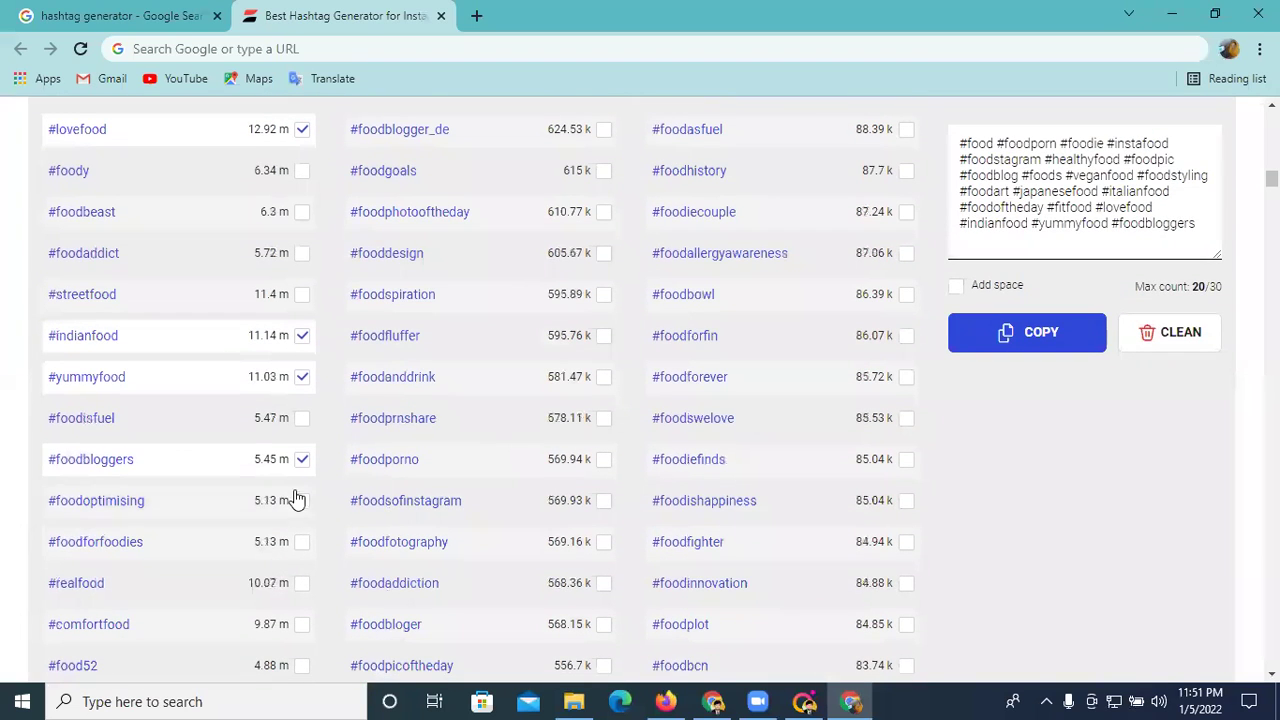
pyautogui.click(302, 501)
pyautogui.click(303, 542)
pyautogui.click(304, 589)
pyautogui.click(303, 626)
pyautogui.scroll(-2, 304, 652)
pyautogui.click(301, 601)
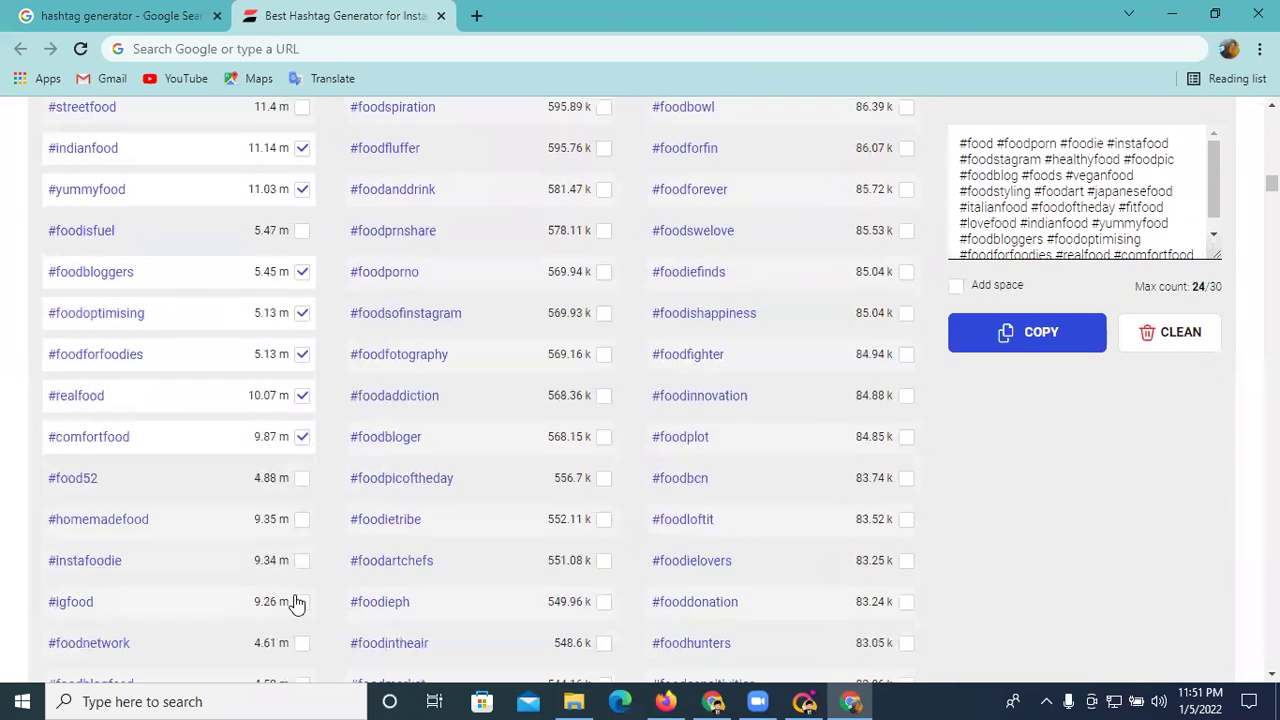
pyautogui.click(1018, 350)
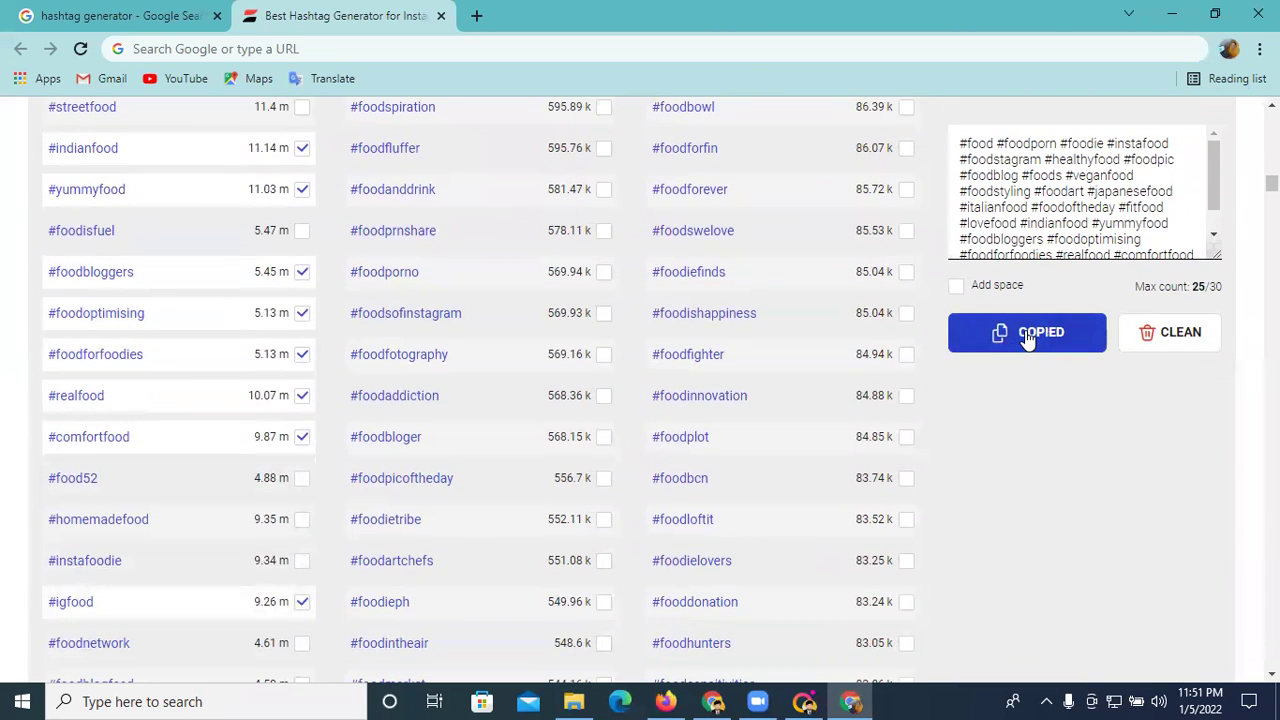
pyautogui.click(1160, 15)
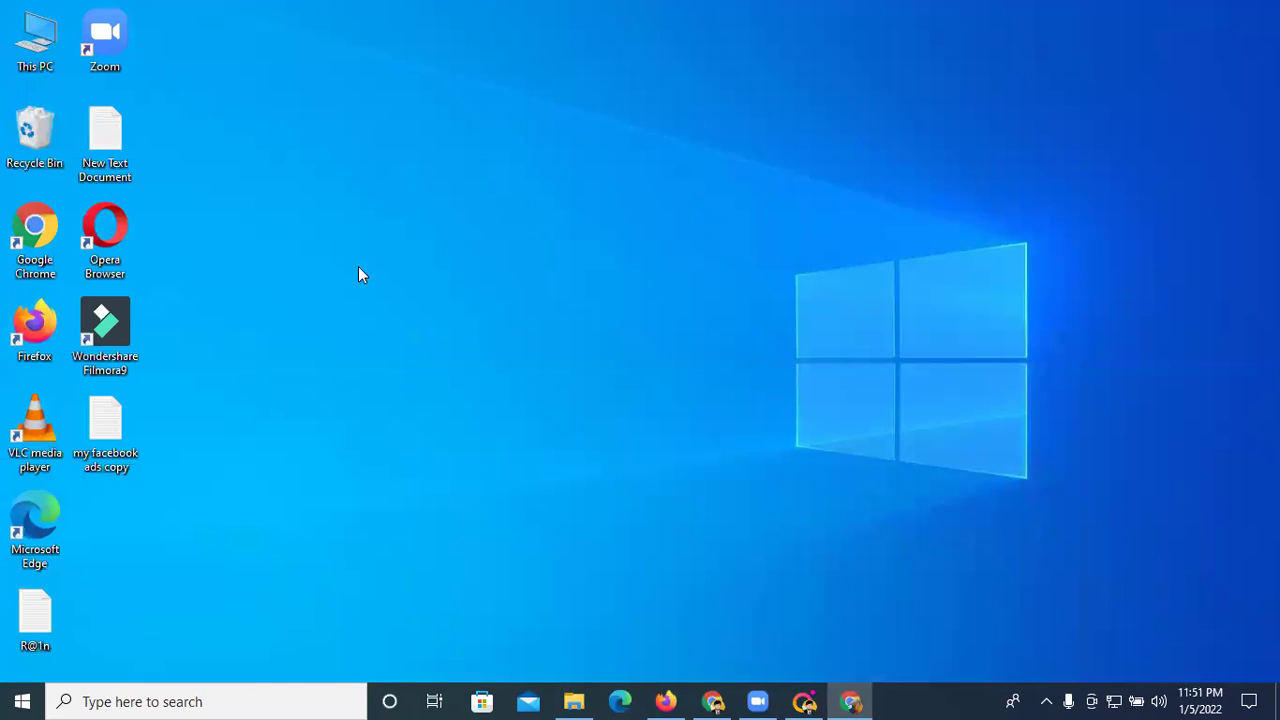
# - Paste the food hashtags into the caption and set the location to Uk, Dehradun
pyautogui.hotkey('alt', 'Tab')
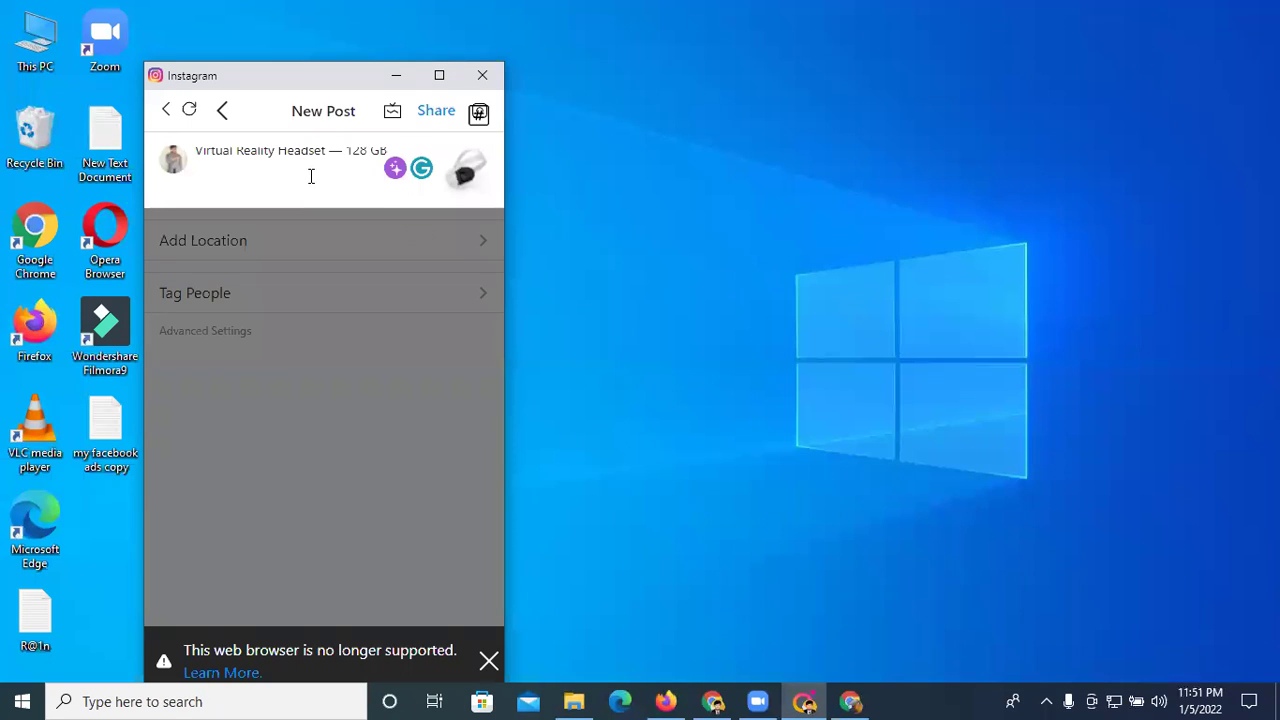
pyautogui.hotkey('ctrl', 'v')
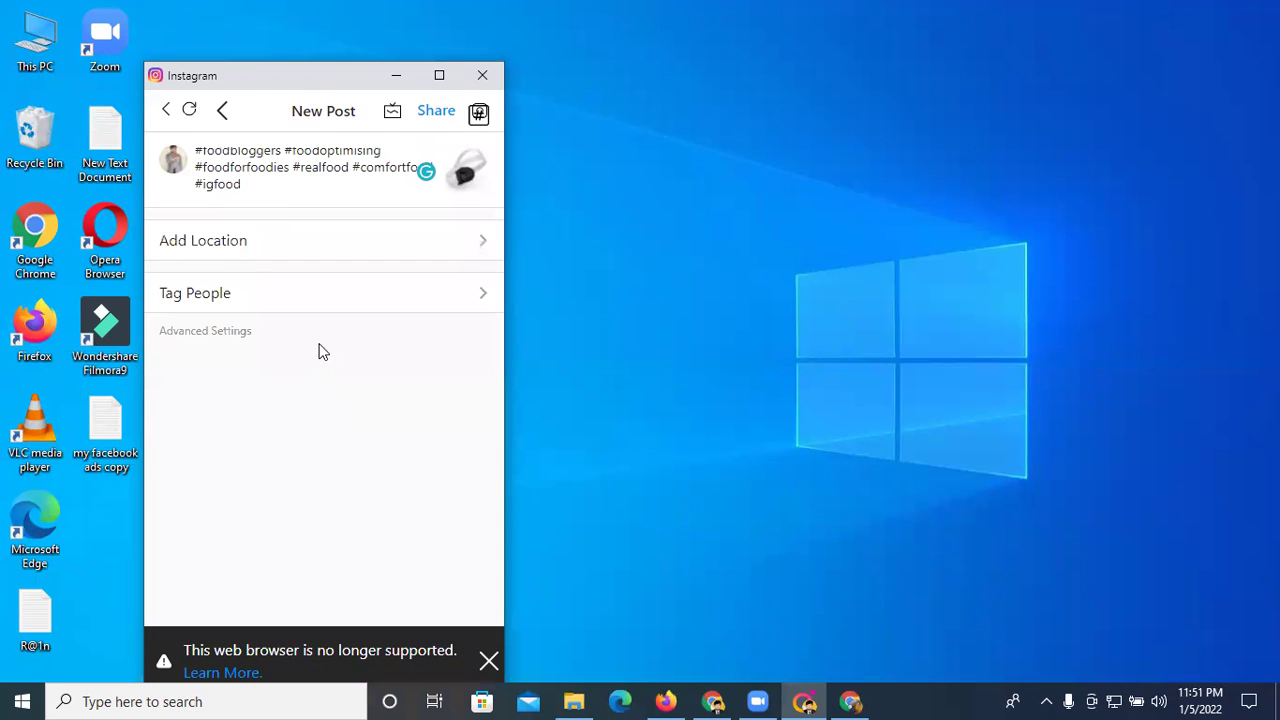
pyautogui.click(239, 242)
pyautogui.click(257, 160)
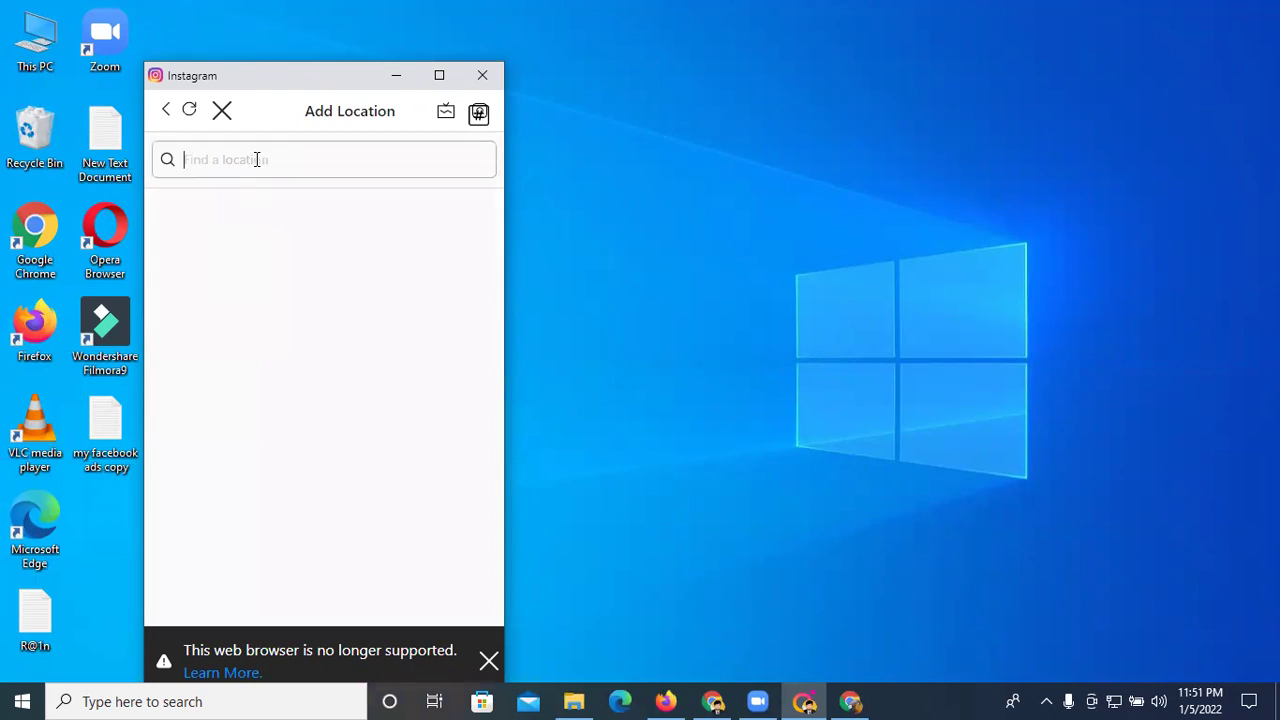
pyautogui.write('uk')
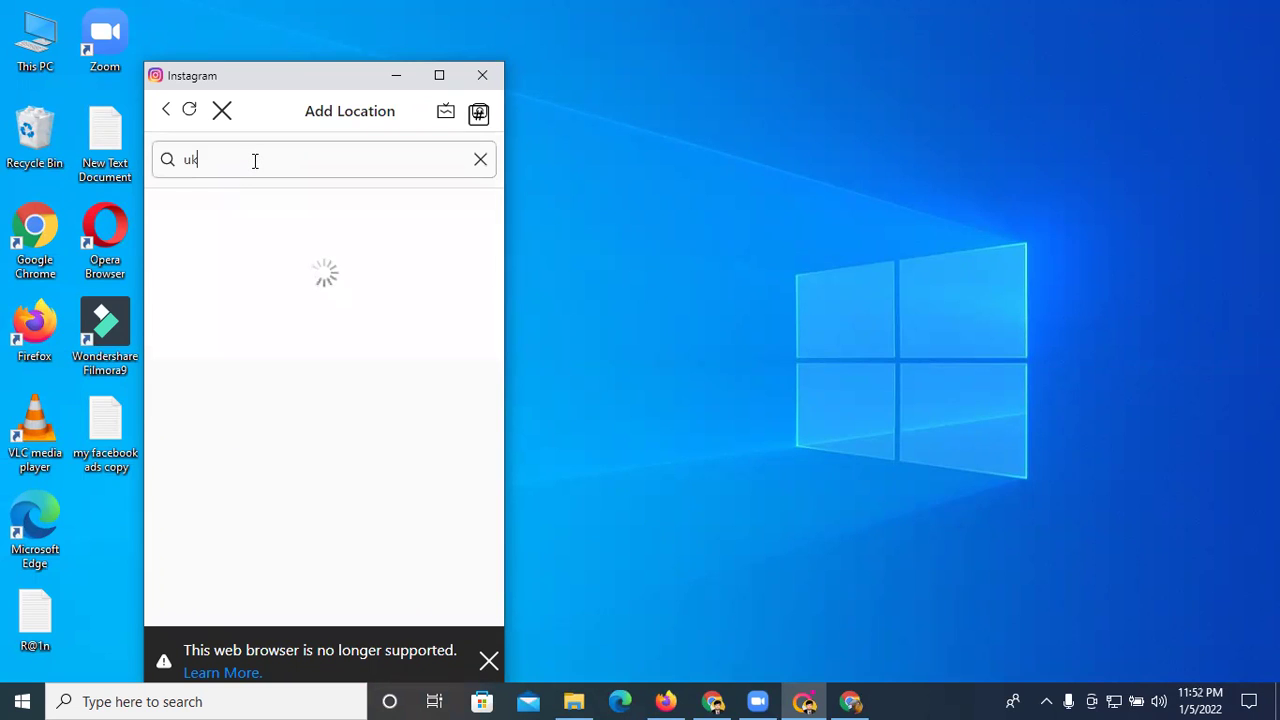
pyautogui.click(190, 213)
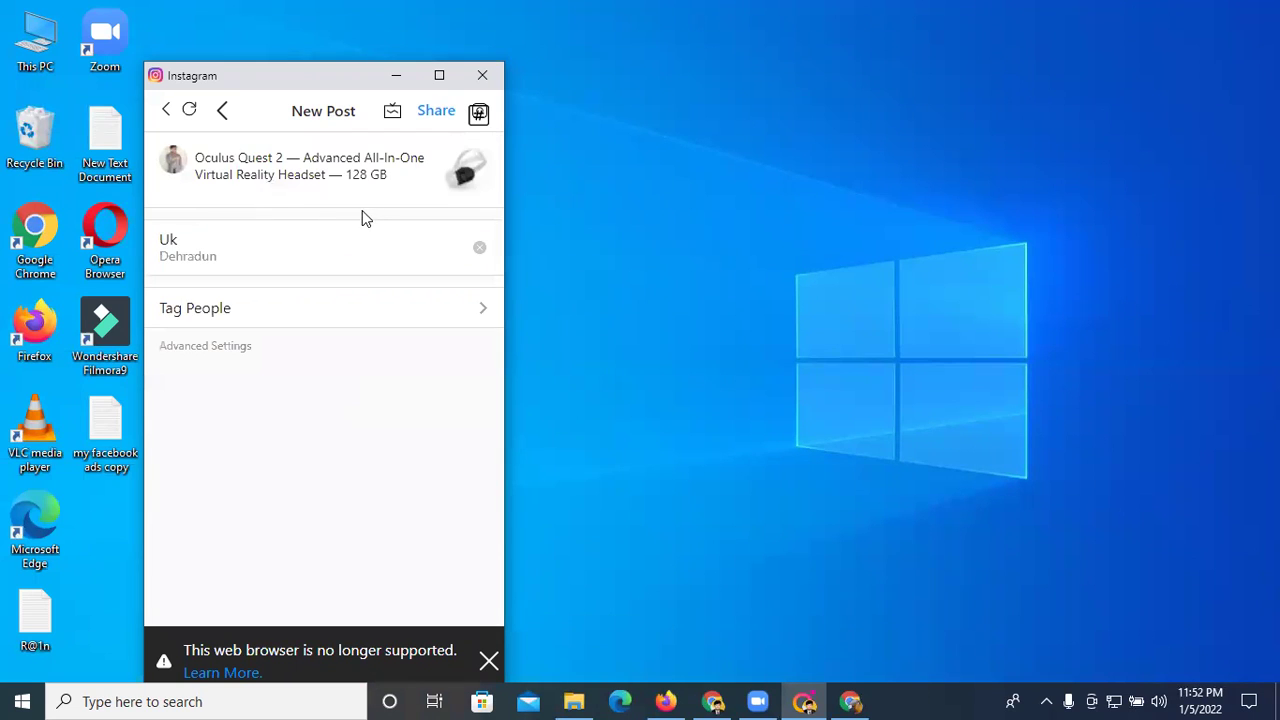
# - Skip tagging people and share the Oculus Quest 2 post
pyautogui.click(248, 309)
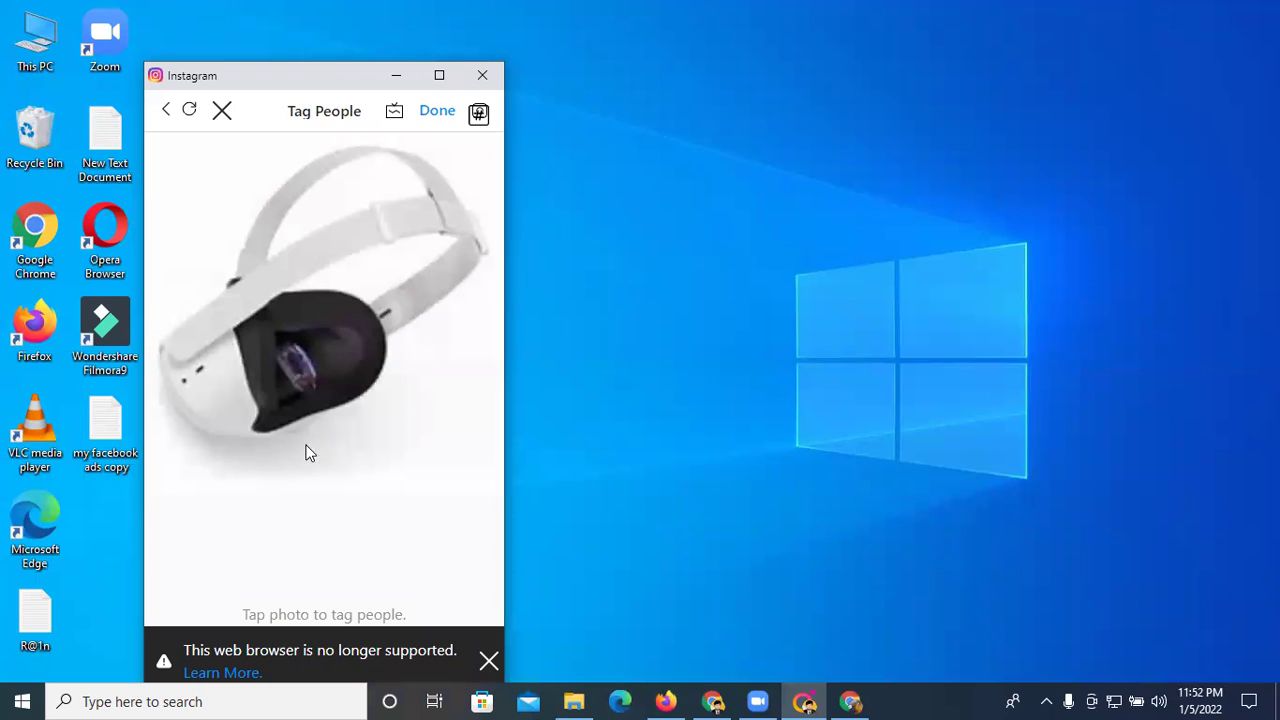
pyautogui.click(427, 114)
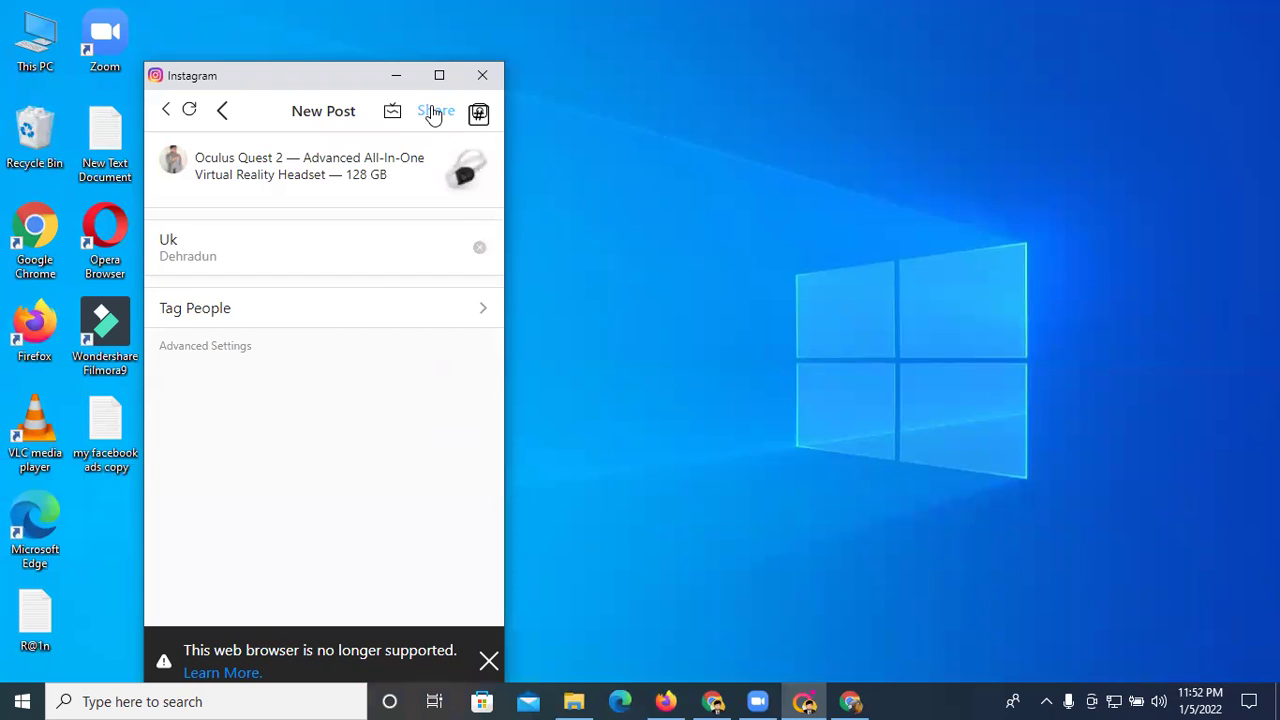
pyautogui.click(433, 112)
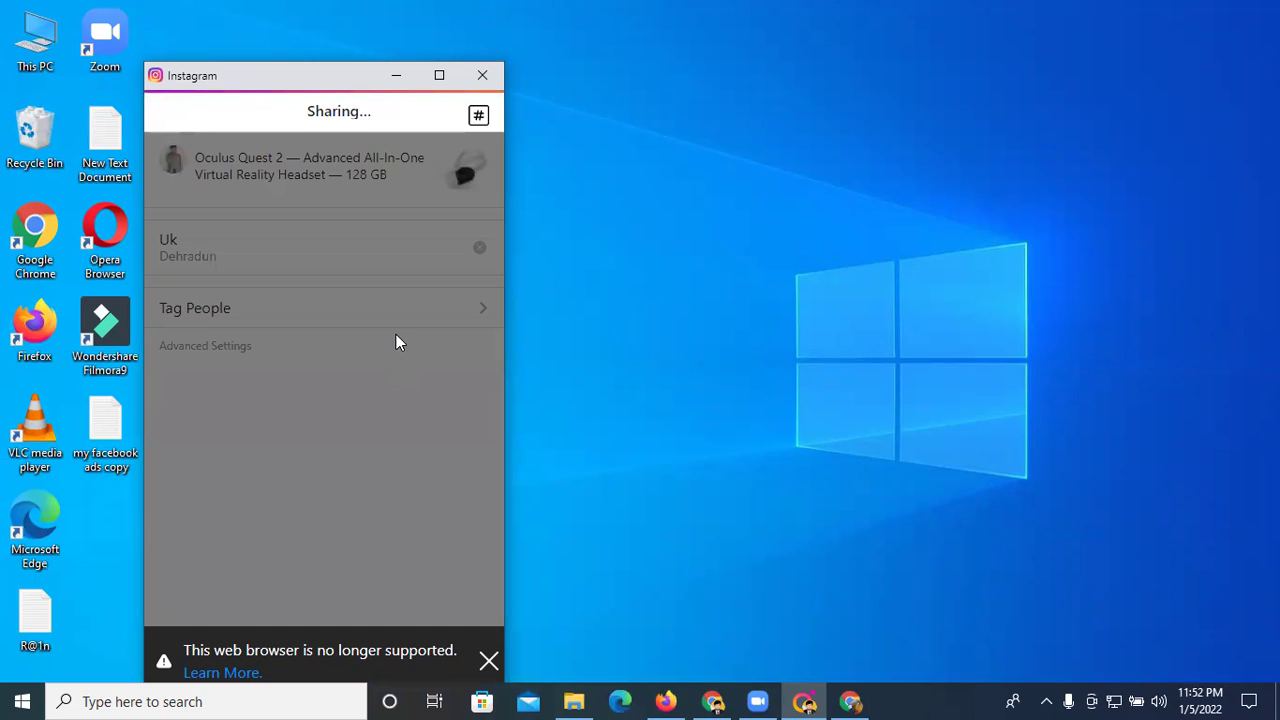
pyautogui.click(446, 84)
# - In Chrome's Instagram tab, go to your profile and open the new headset post
pyautogui.click(716, 700)
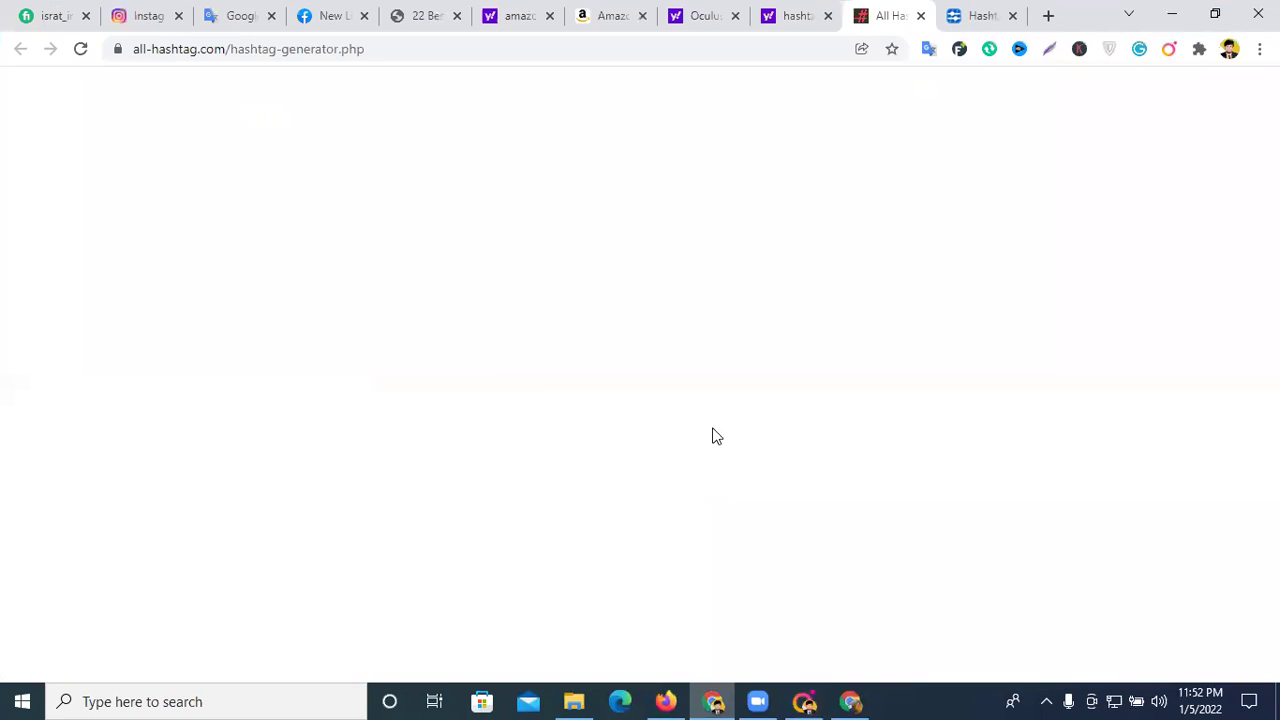
pyautogui.click(172, 8)
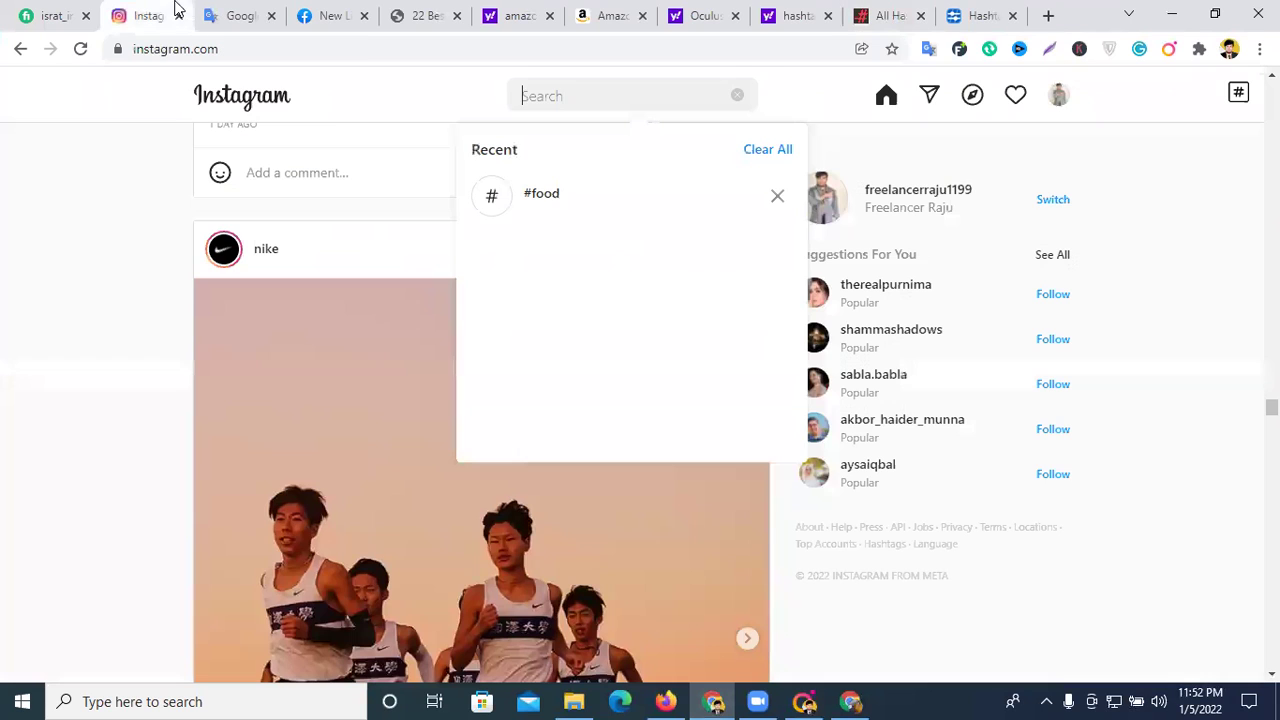
pyautogui.click(1058, 95)
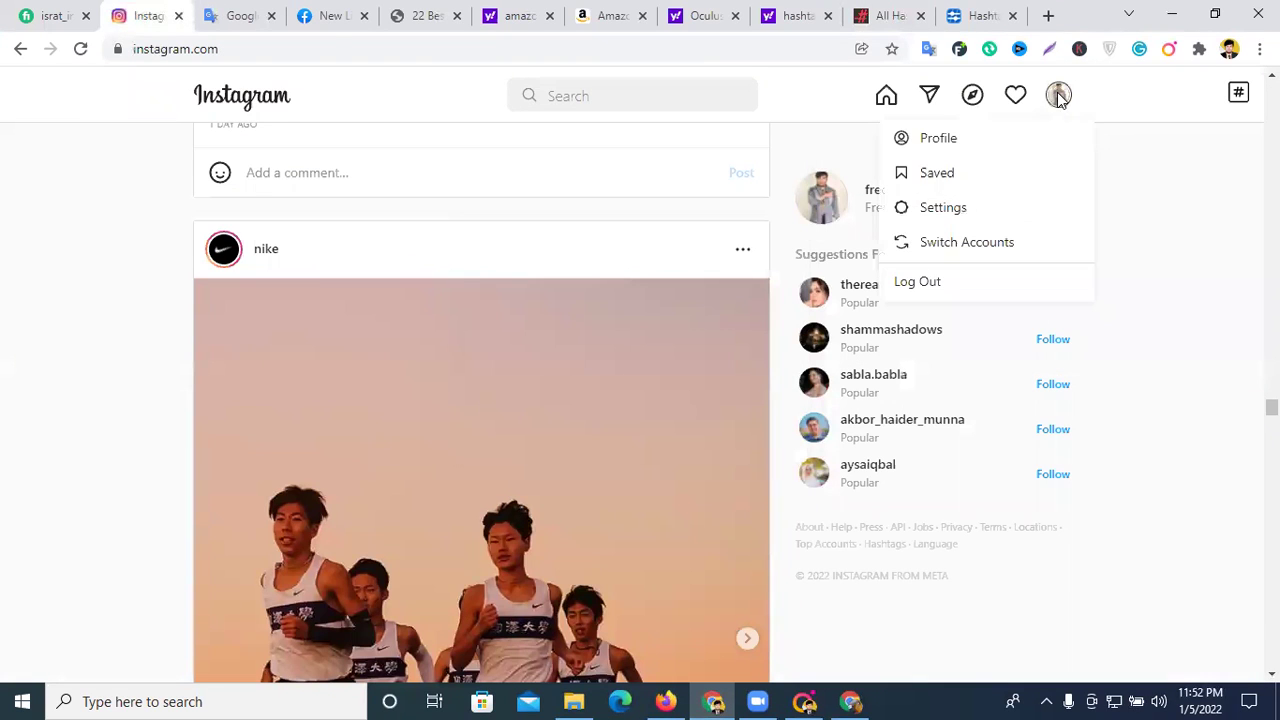
pyautogui.click(952, 145)
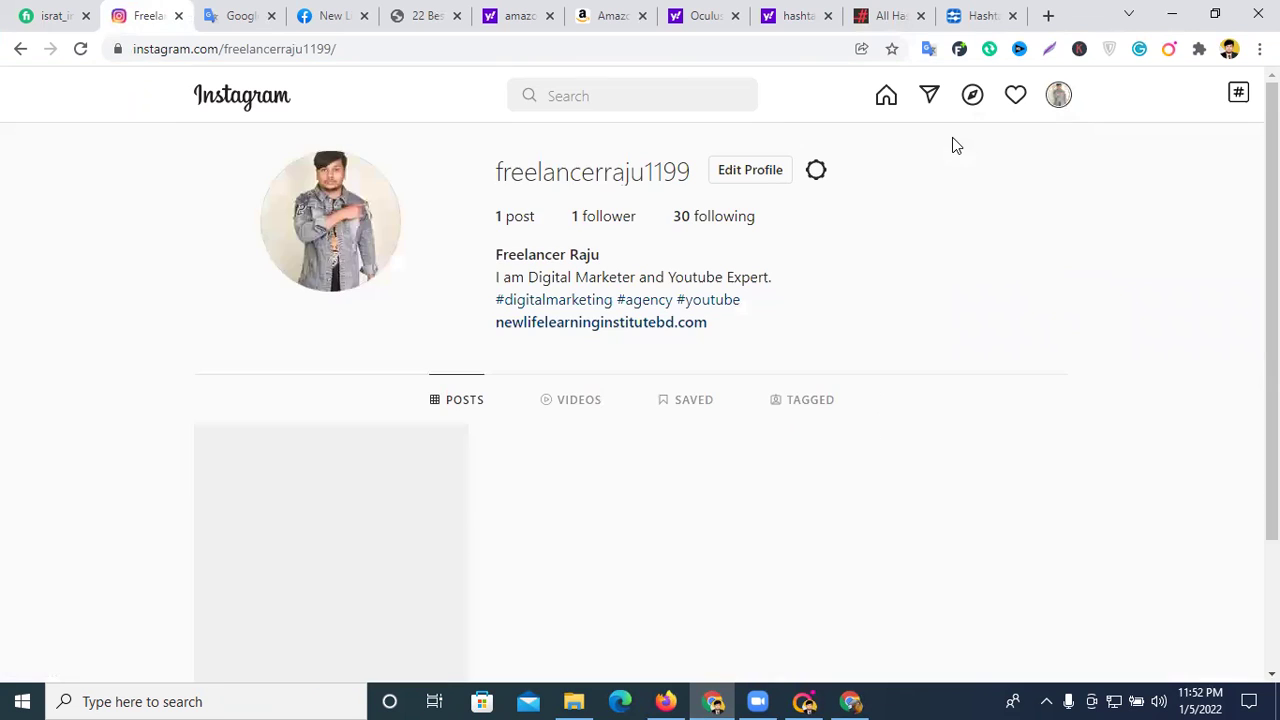
pyautogui.scroll(-2, 652, 289)
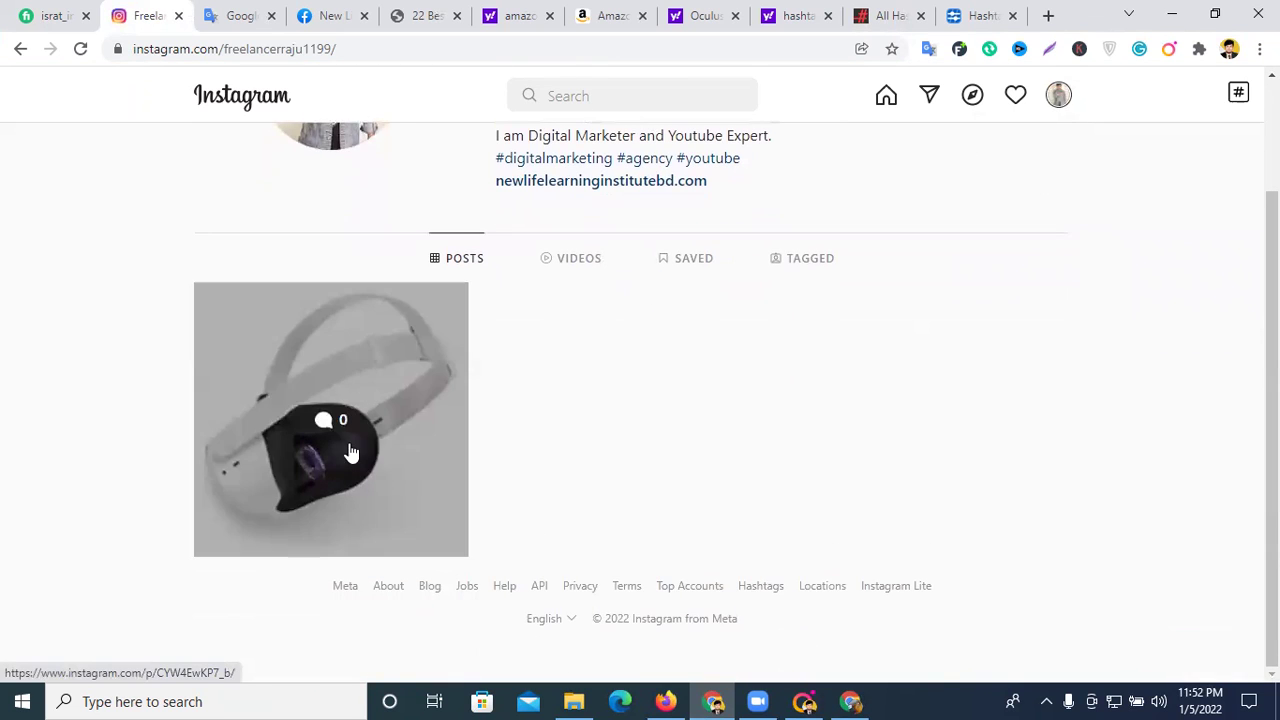
pyautogui.click(403, 400)
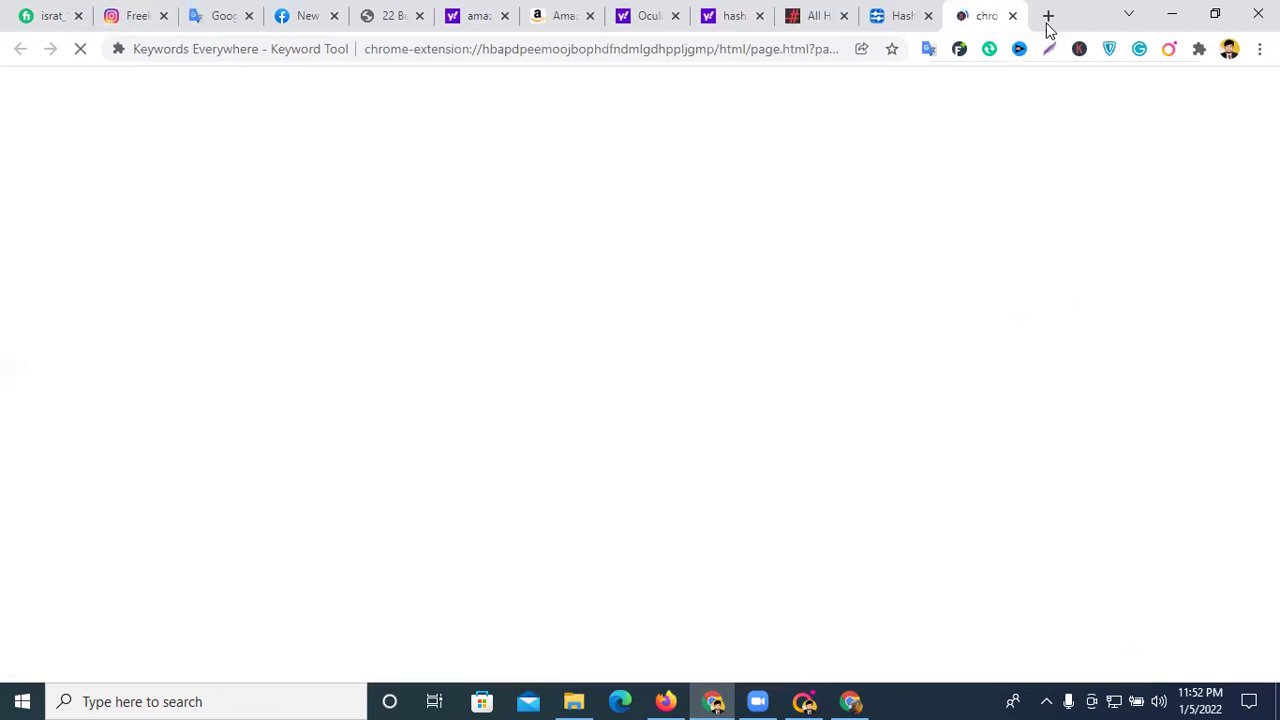
# - Close the Keywords Everywhere tab, reload the profile, recheck the headset post, then view notifications
pyautogui.click(1012, 17)
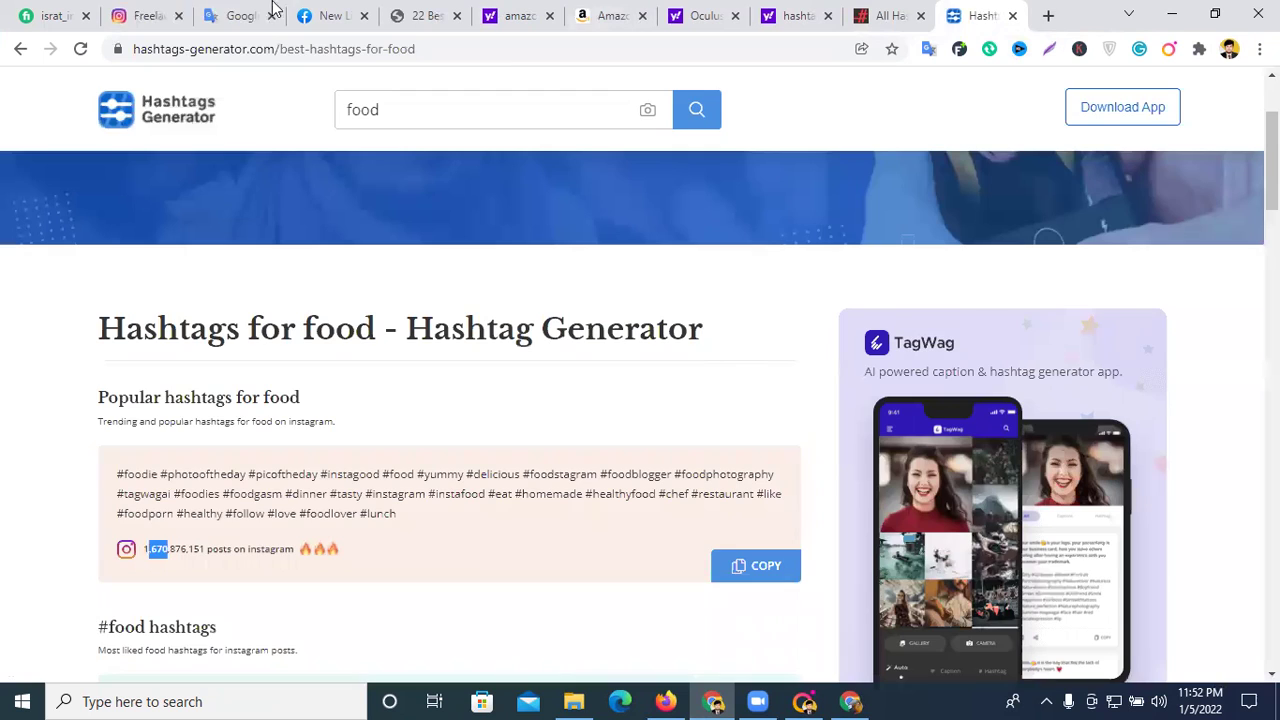
pyautogui.click(150, 14)
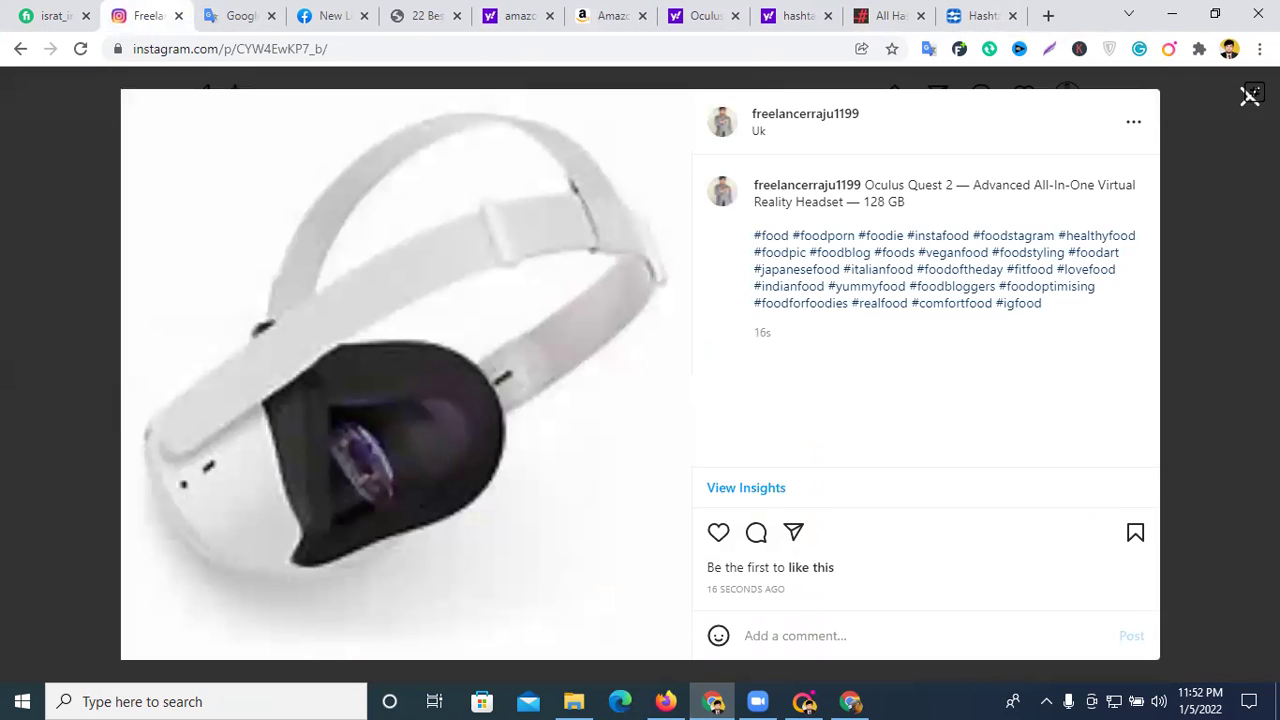
pyautogui.click(1246, 99)
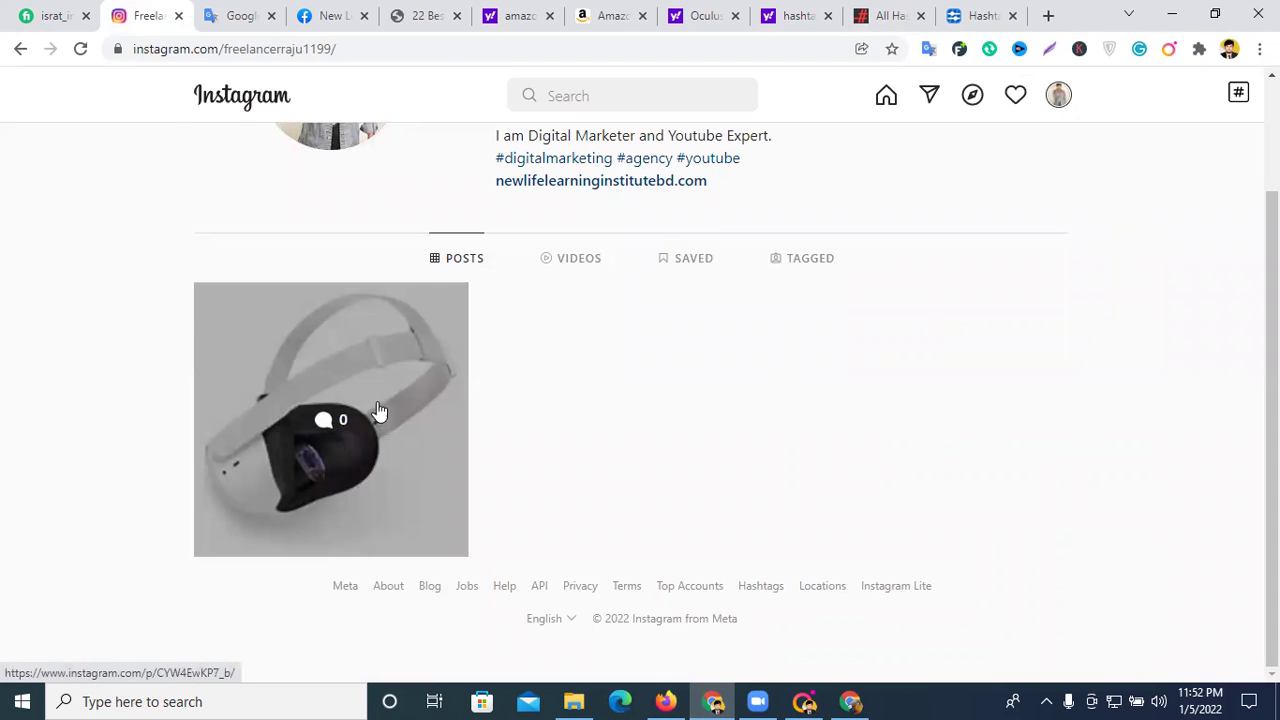
pyautogui.click(82, 50)
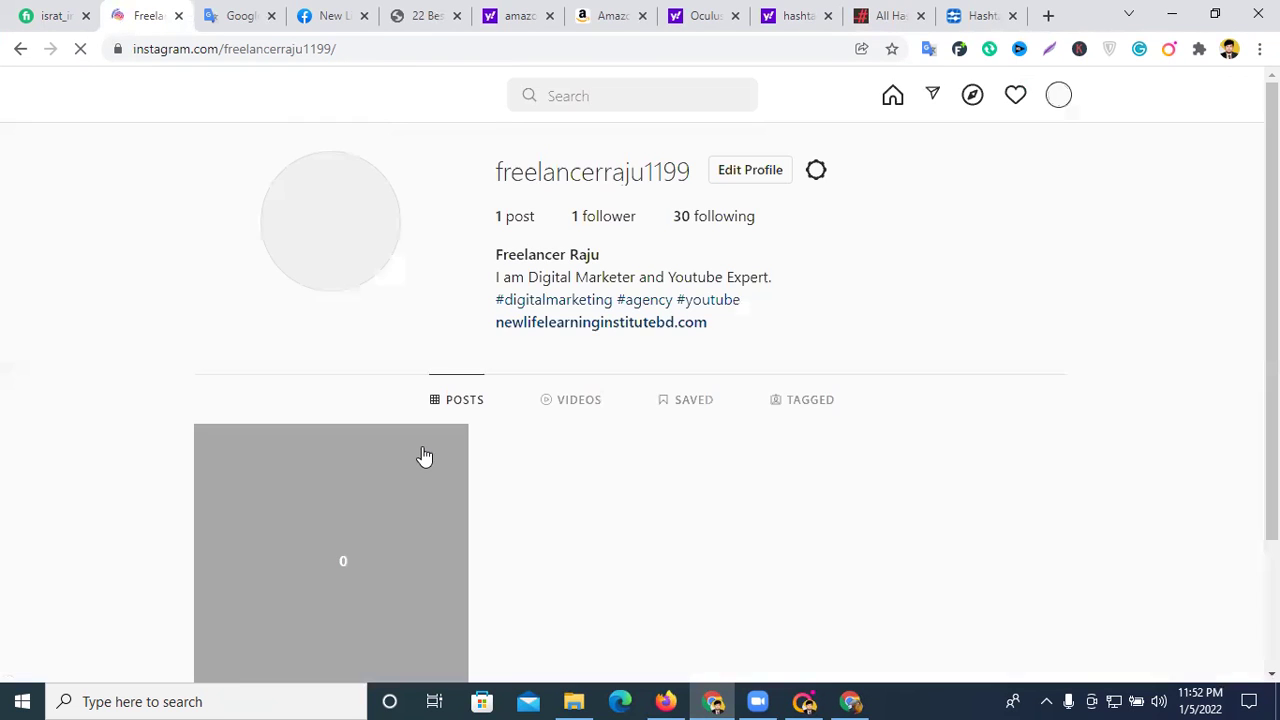
pyautogui.click(381, 368)
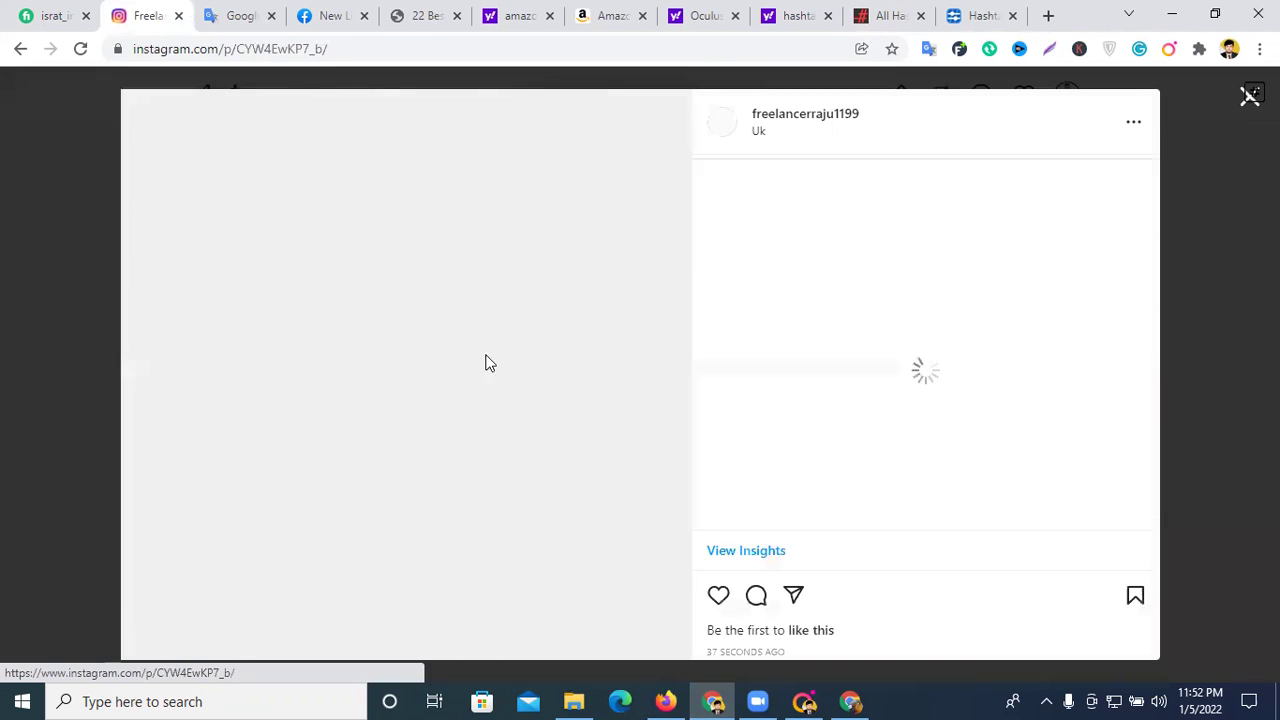
pyautogui.click(1246, 105)
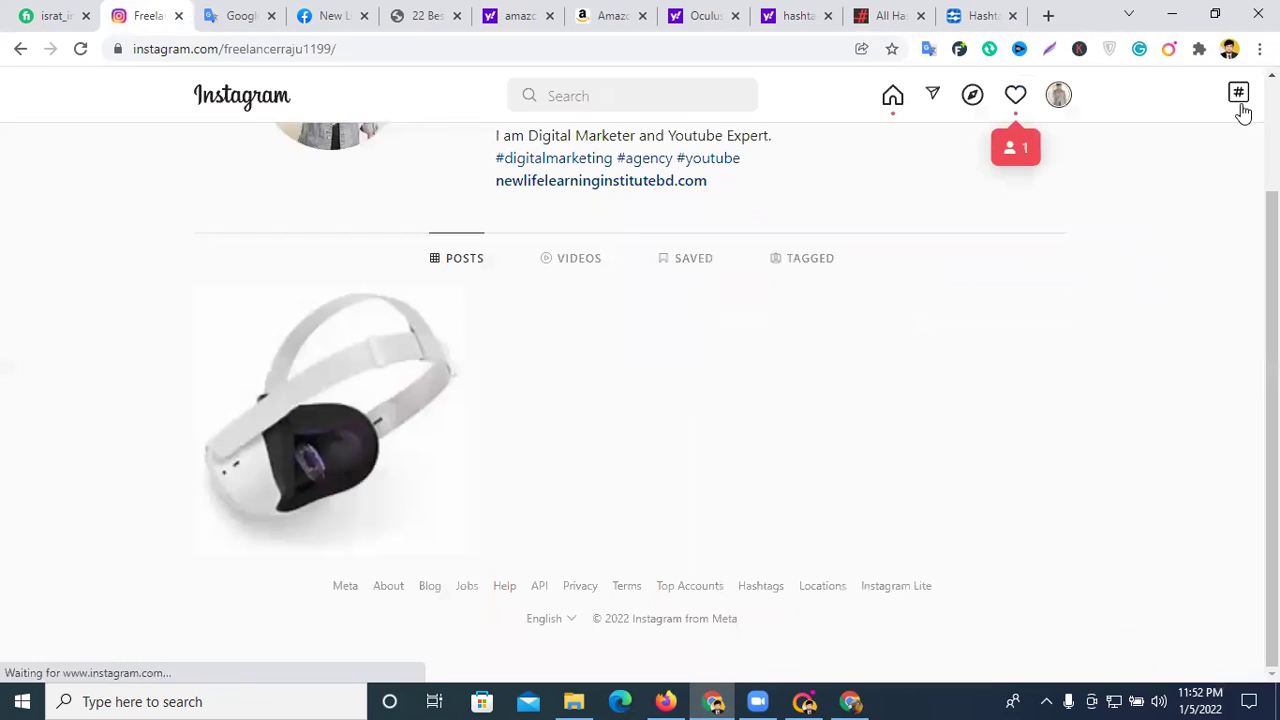
pyautogui.click(1014, 95)
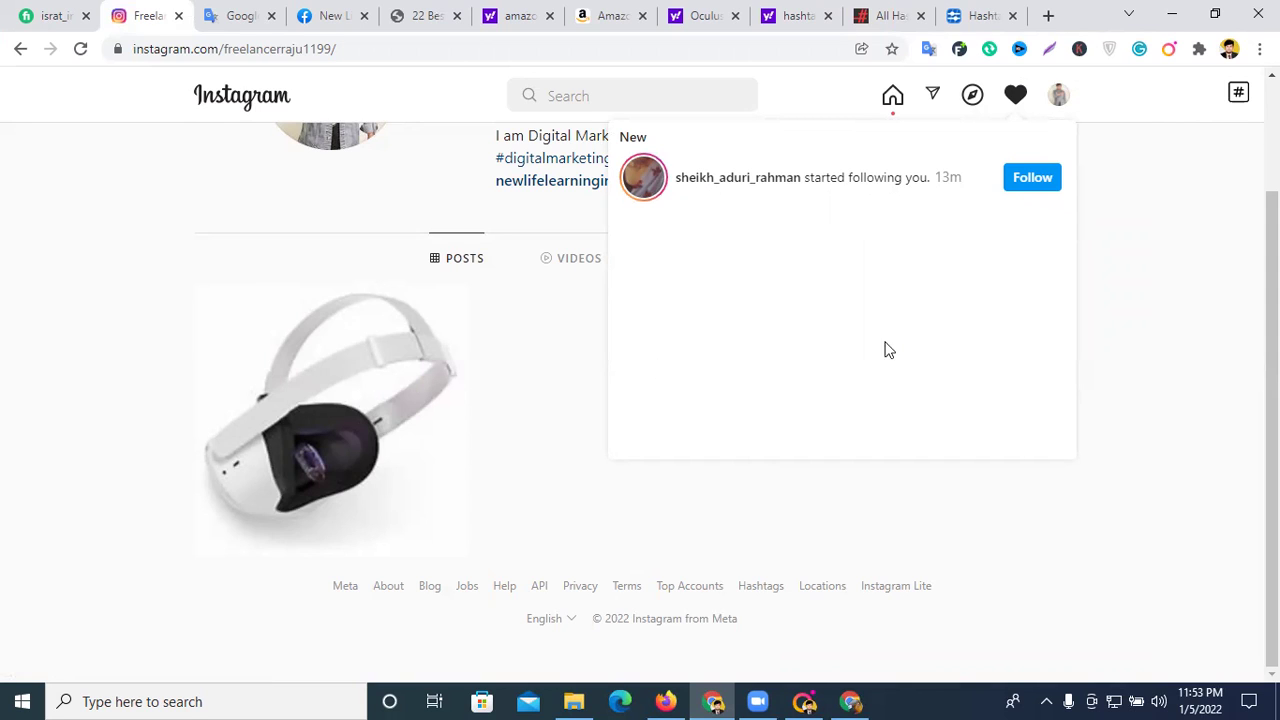
pyautogui.click(77, 52)
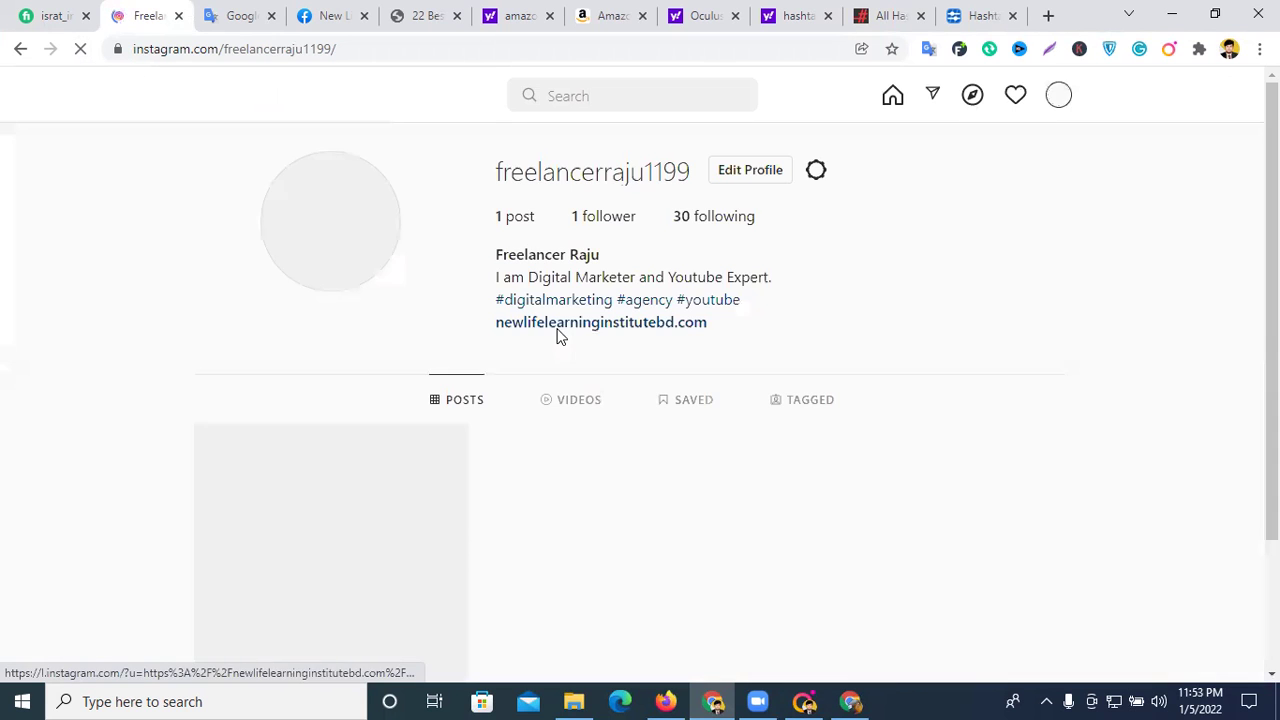
pyautogui.scroll(-2, 557, 342)
pyautogui.click(358, 330)
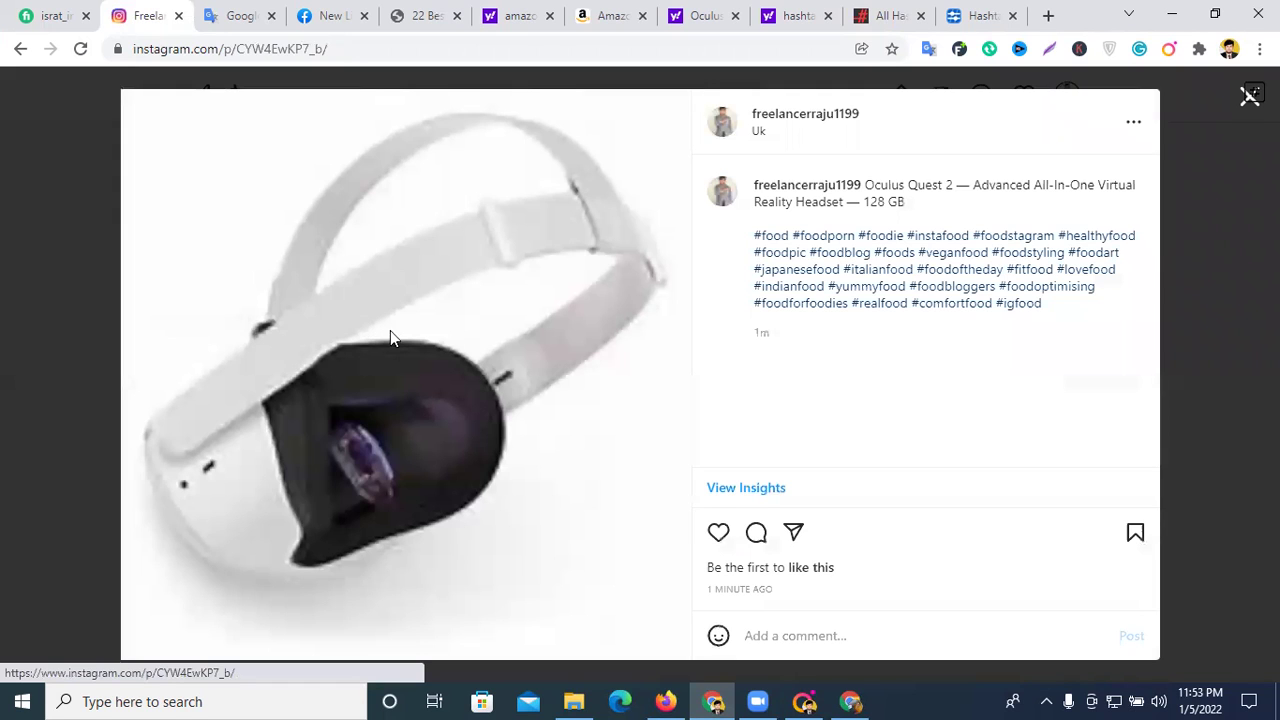
pyautogui.click(1248, 104)
pyautogui.scroll(2, 532, 348)
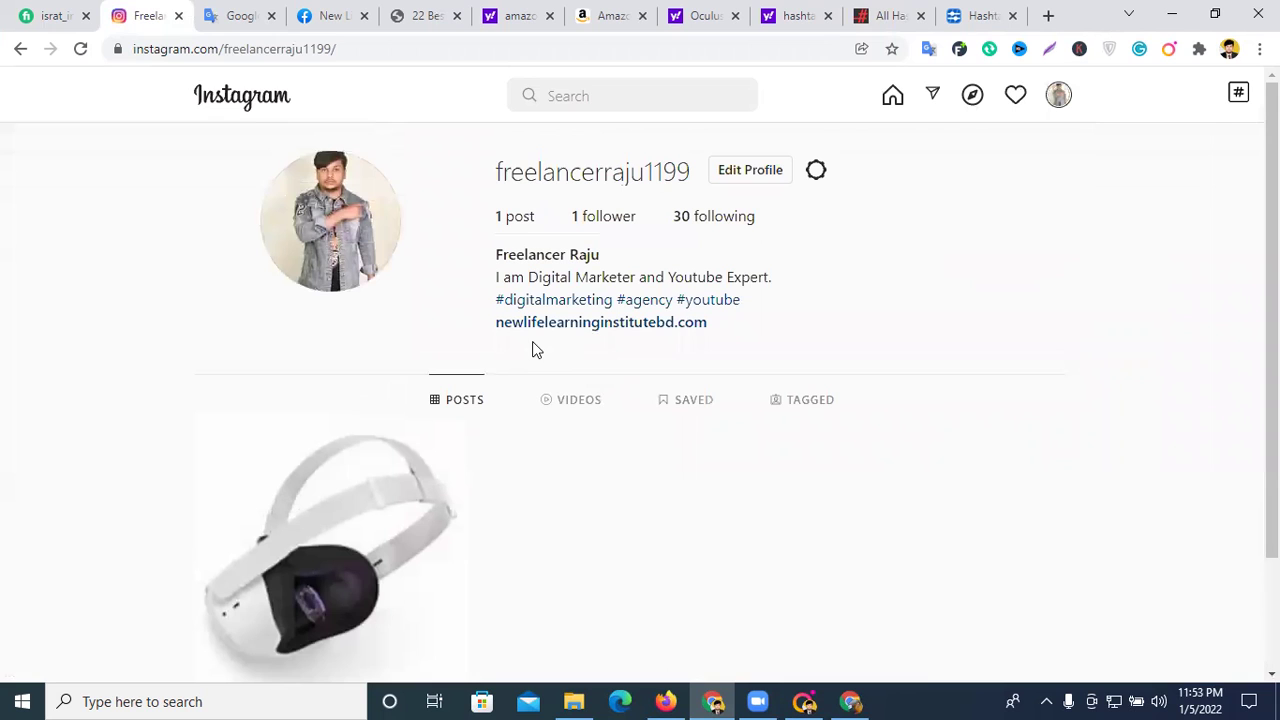
pyautogui.scroll(-2, 543, 372)
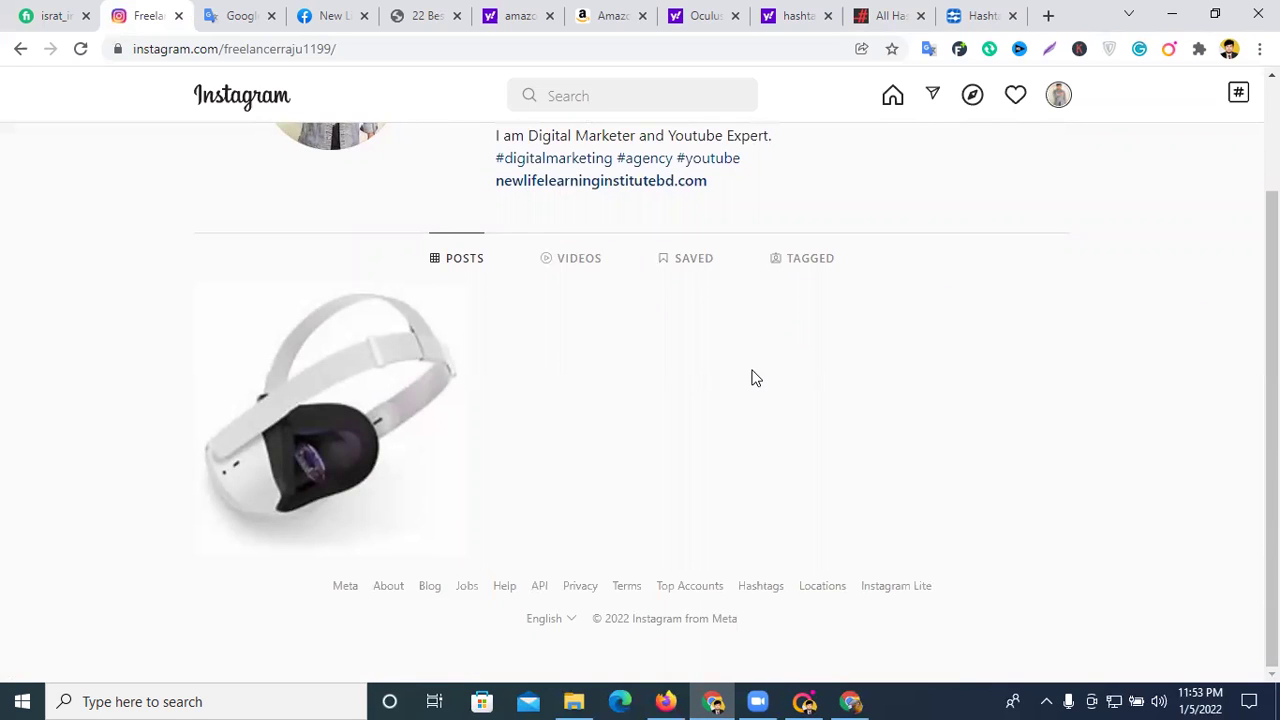
pyautogui.scroll(2, 703, 358)
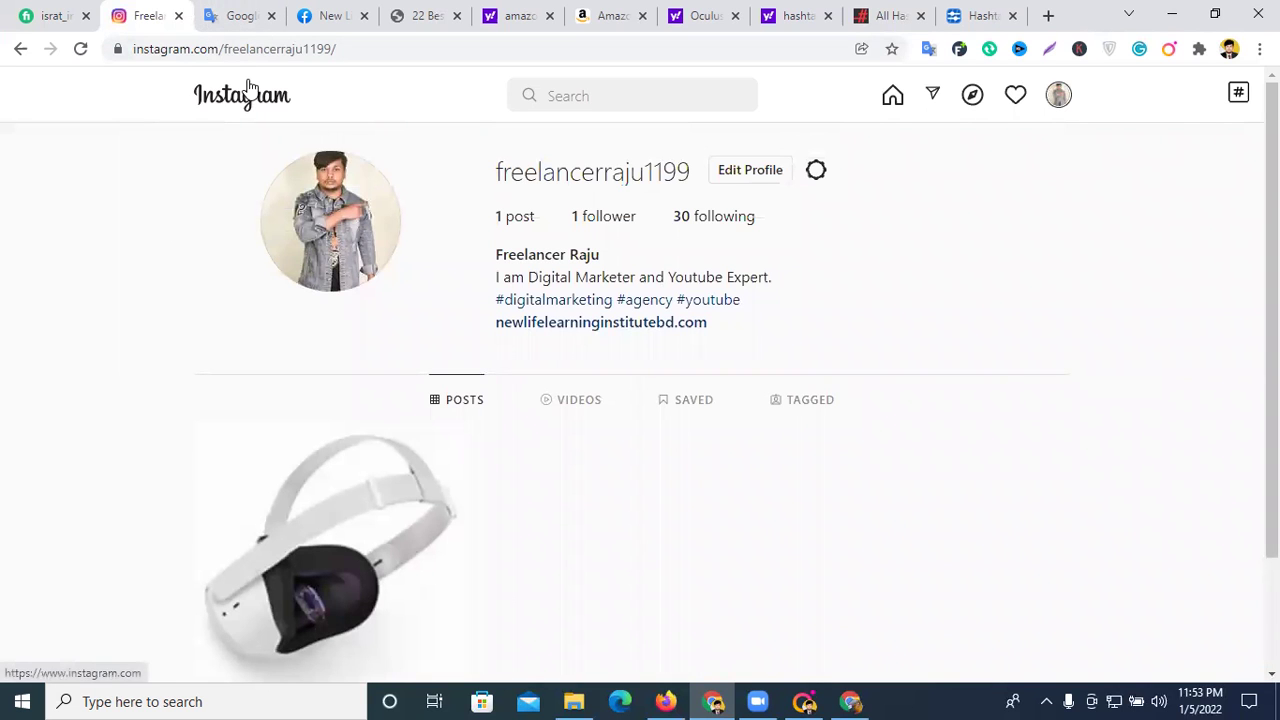
# - Close the Hashtags Generator tab and cycle through the Yahoo and Fiverr tabs to All Hashtag
pyautogui.click(1012, 15)
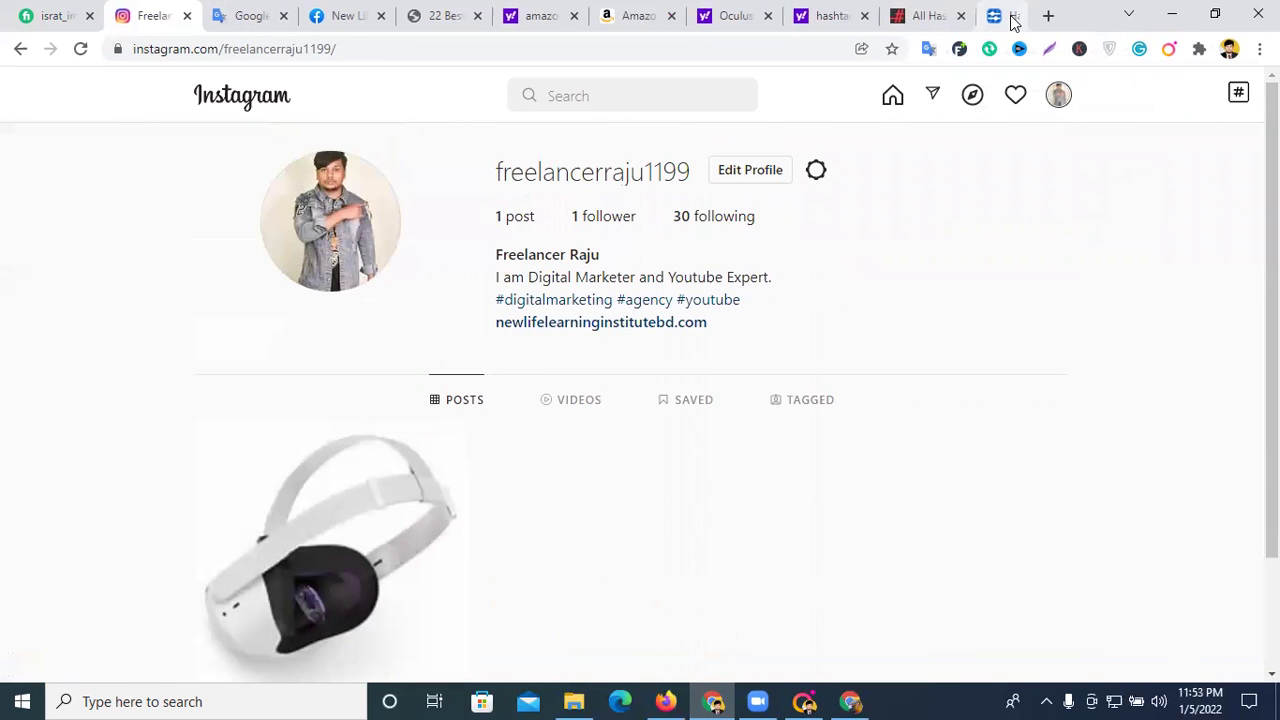
pyautogui.click(975, 12)
pyautogui.click(871, 14)
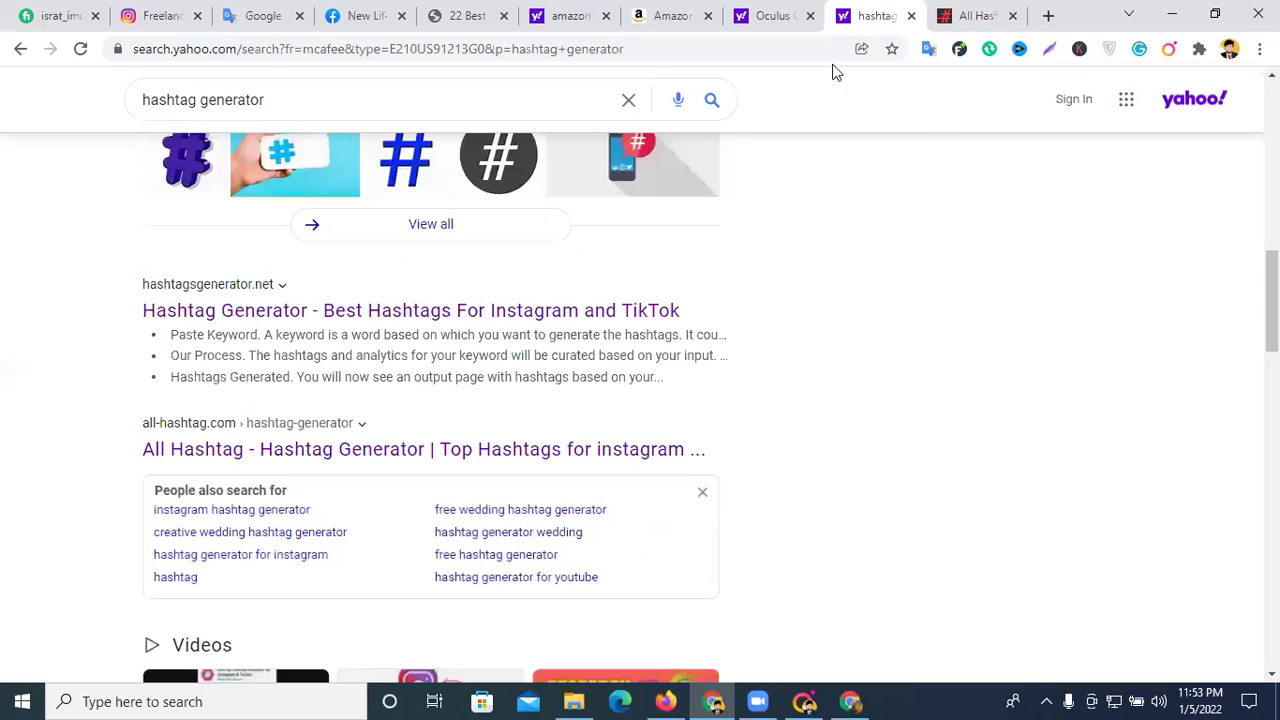
pyautogui.click(80, 12)
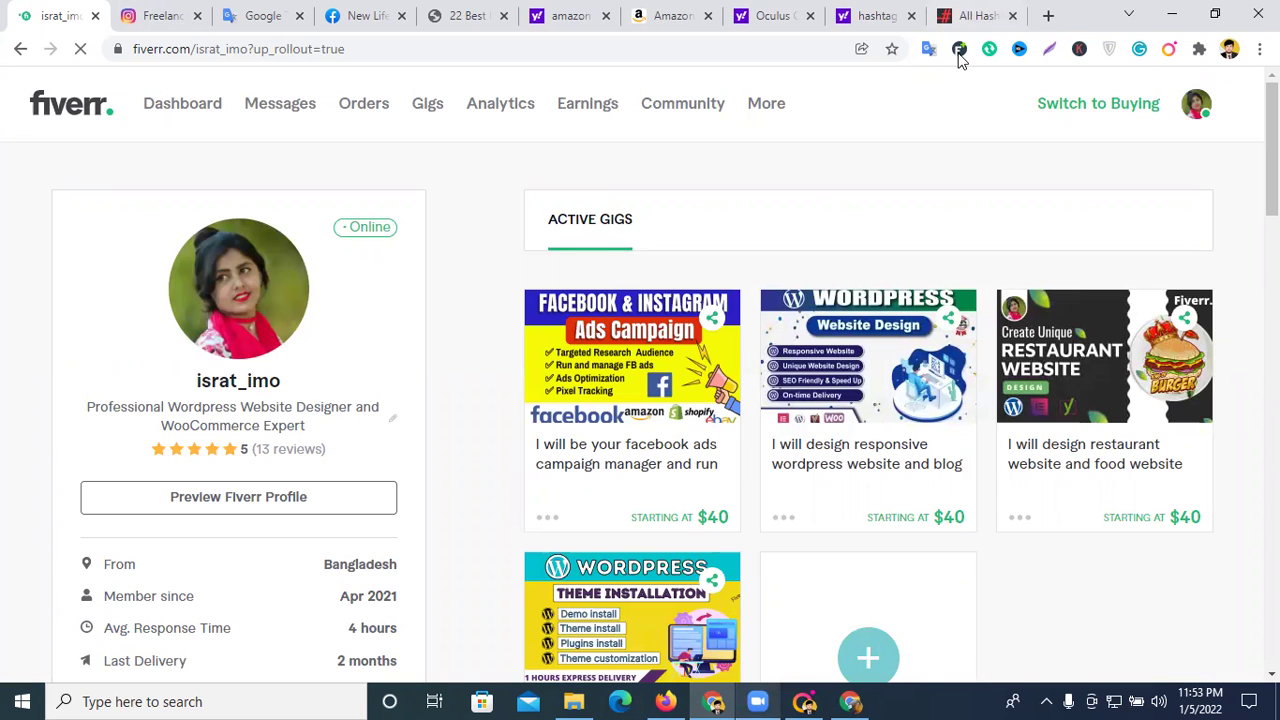
pyautogui.click(960, 16)
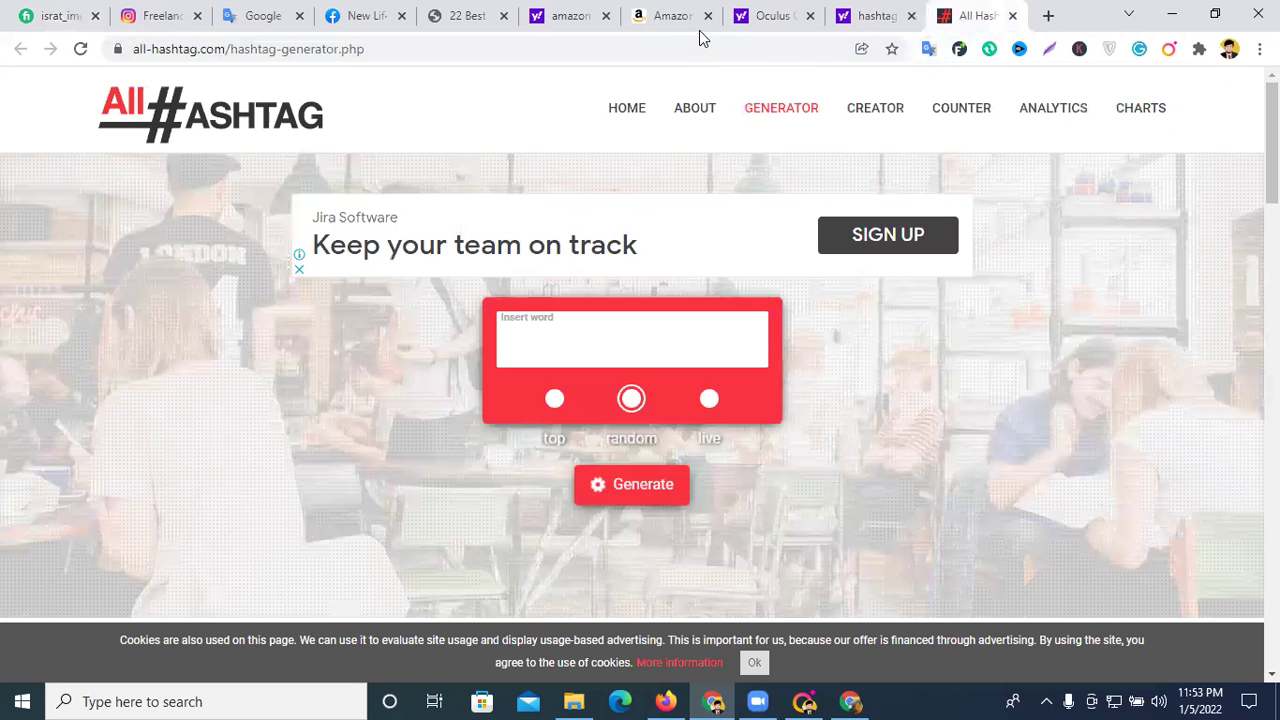
# - Close both Yahoo search tabs and the All Hashtag tab, add a blank tab, and return to Amazon
pyautogui.click(876, 16)
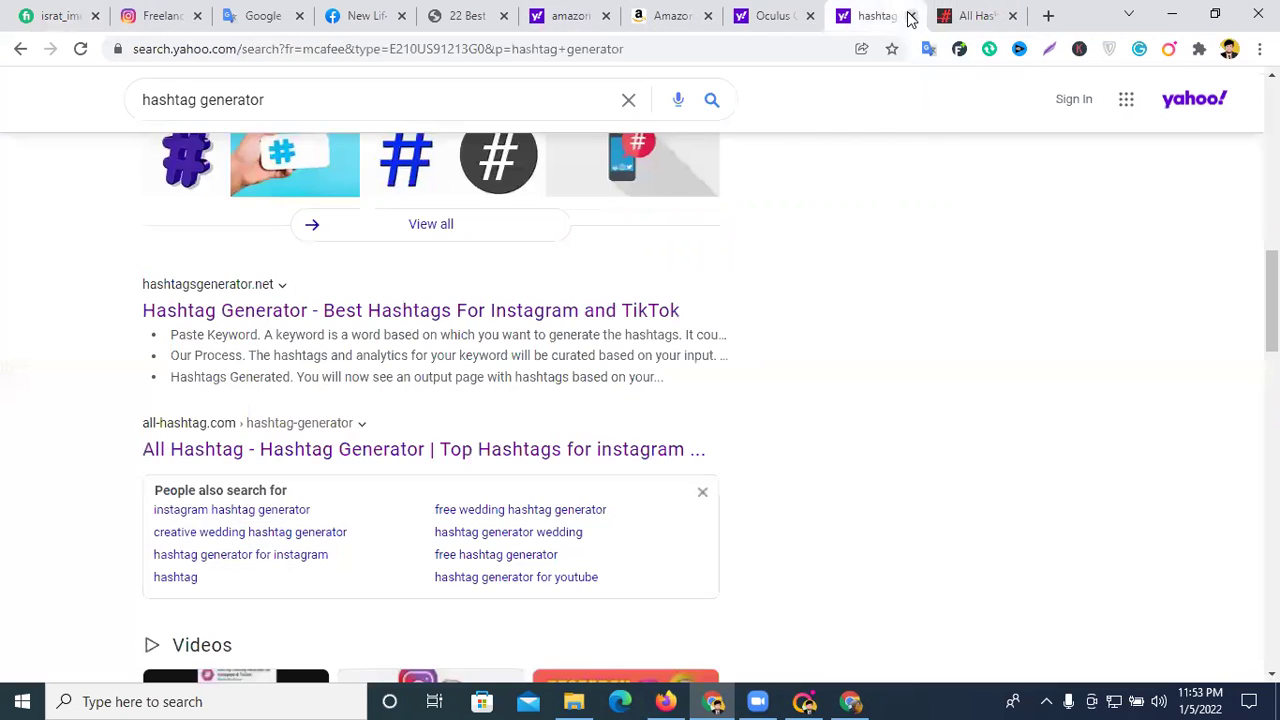
pyautogui.click(911, 16)
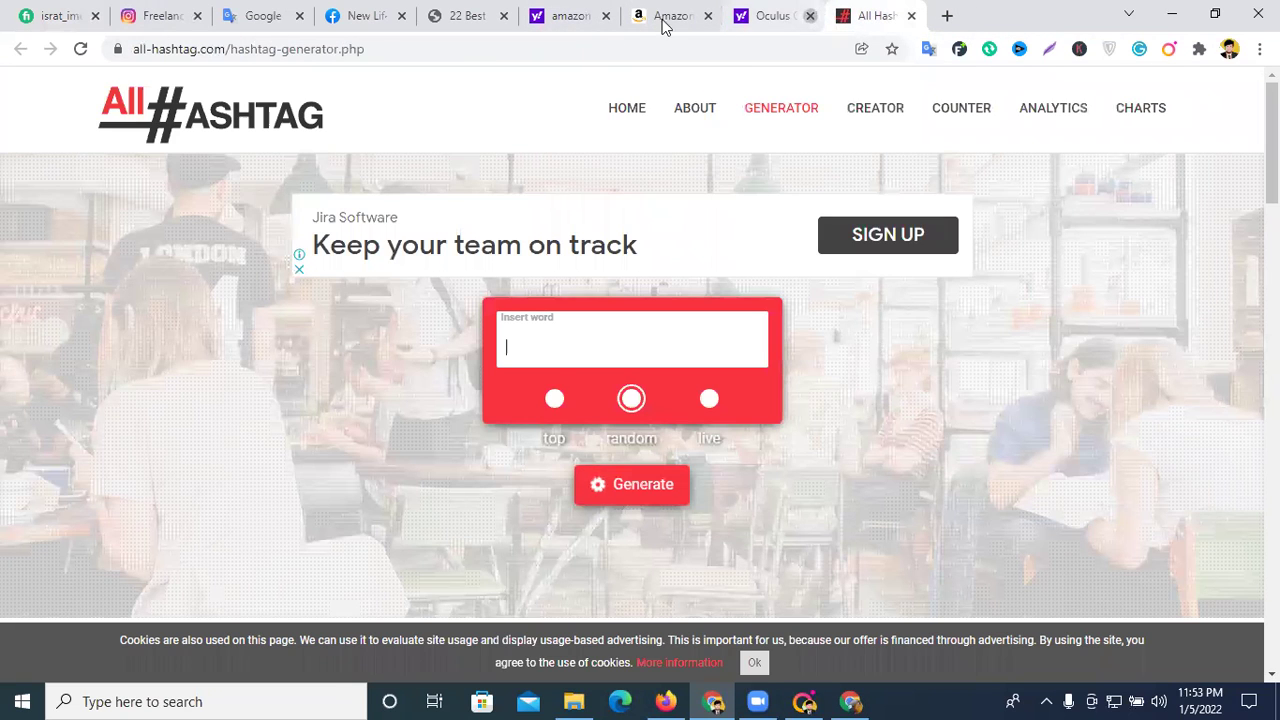
pyautogui.click(580, 16)
pyautogui.click(605, 16)
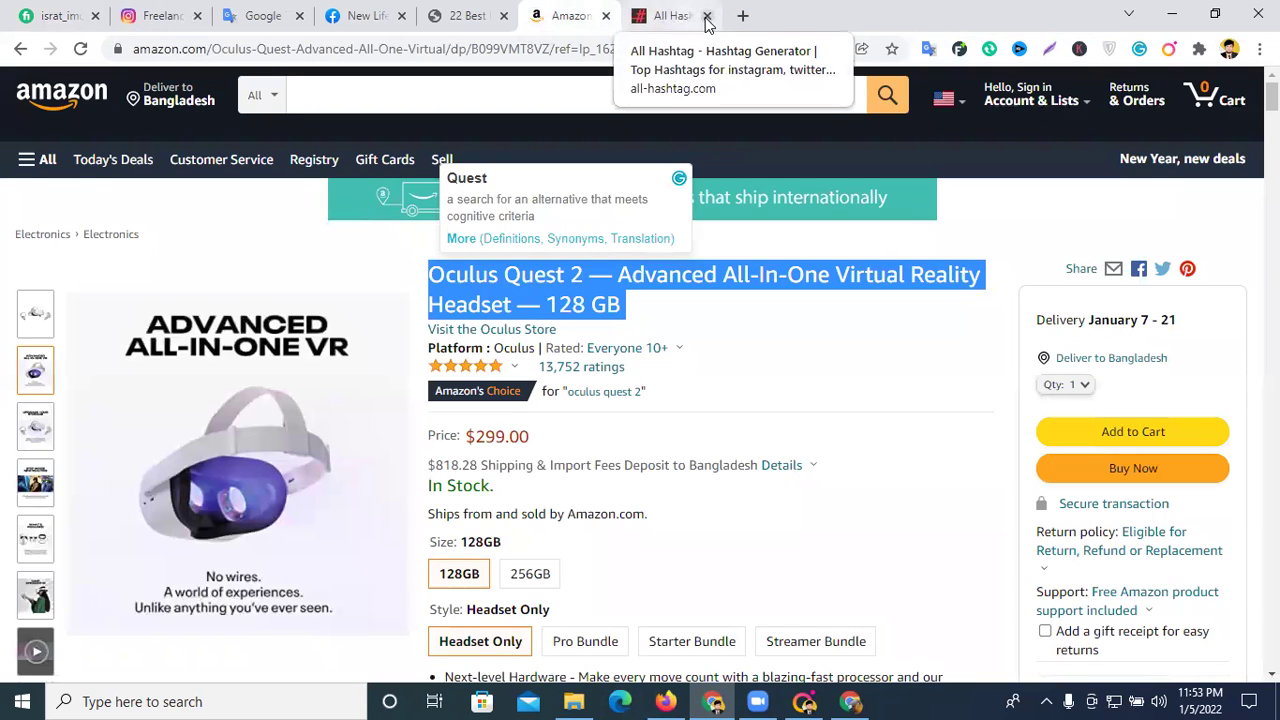
pyautogui.click(741, 16)
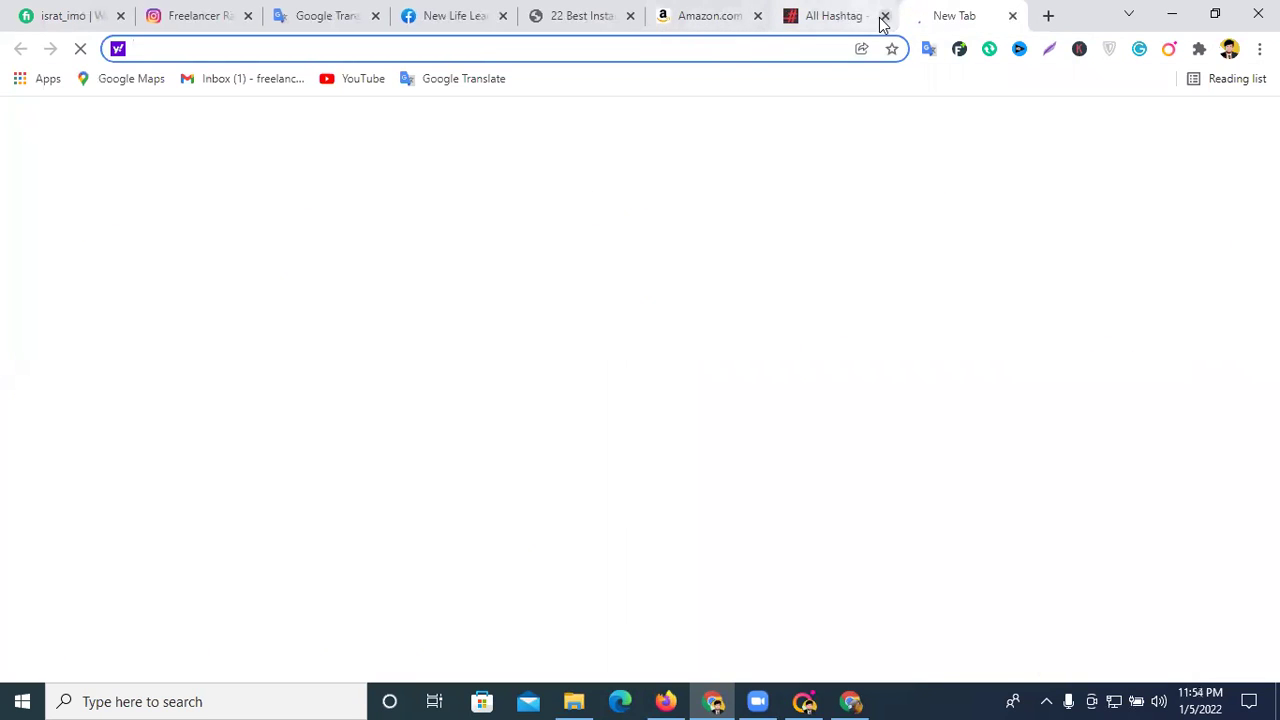
pyautogui.click(882, 16)
pyautogui.click(711, 13)
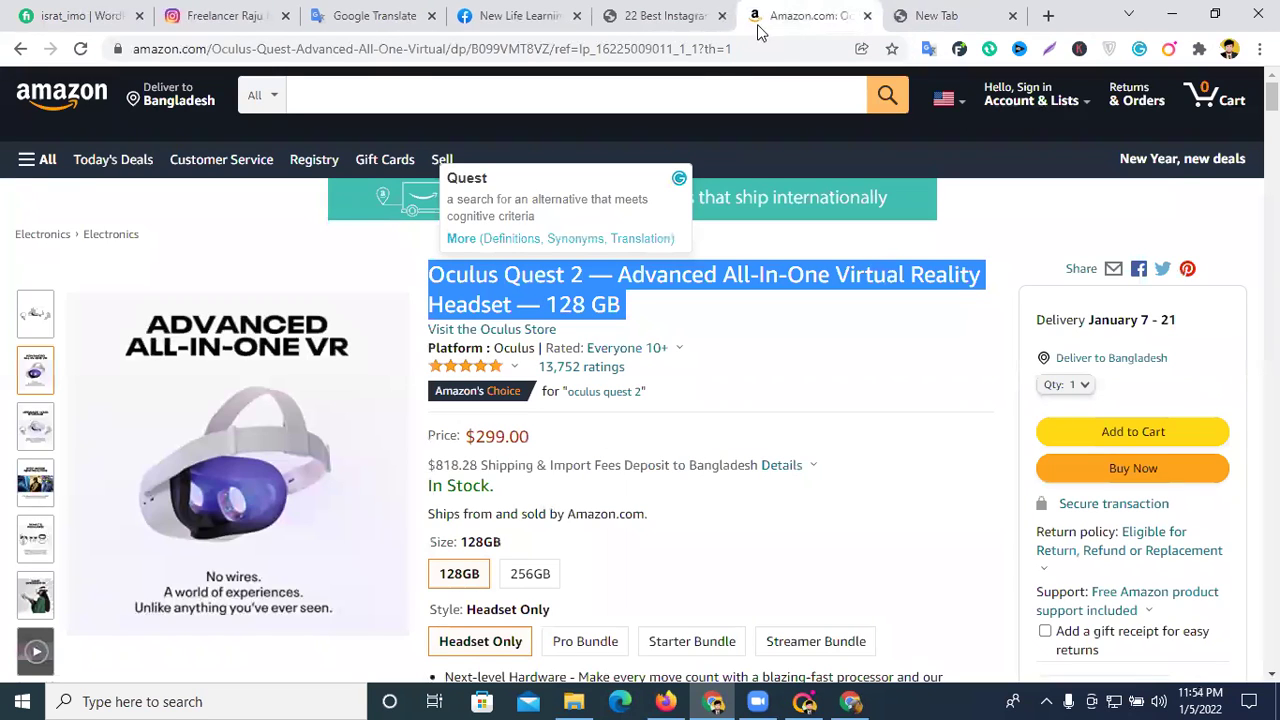
# - Close the Amazon tab with Ctrl+W and scroll the 22 Best Instagram article up to Influencity
pyautogui.hotkey('ctrl', 'w')
pyautogui.click(645, 18)
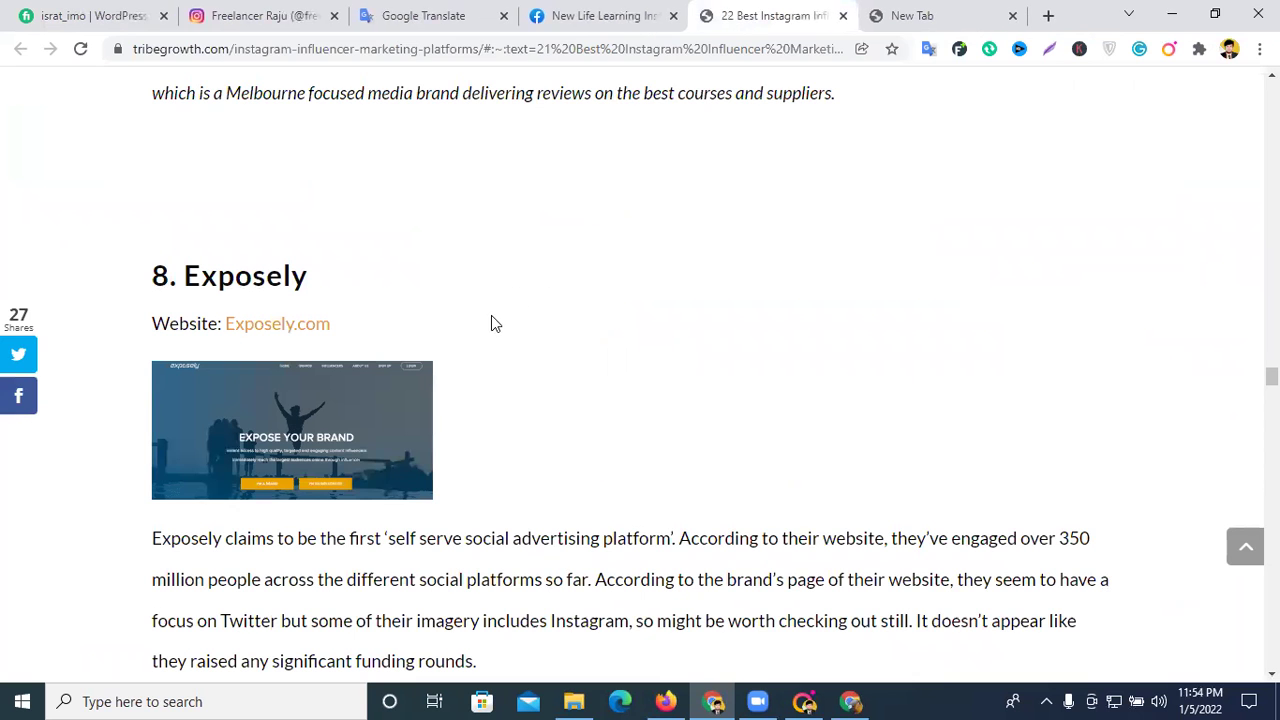
pyautogui.scroll(10, 491, 320)
pyautogui.scroll(7, 320, 245)
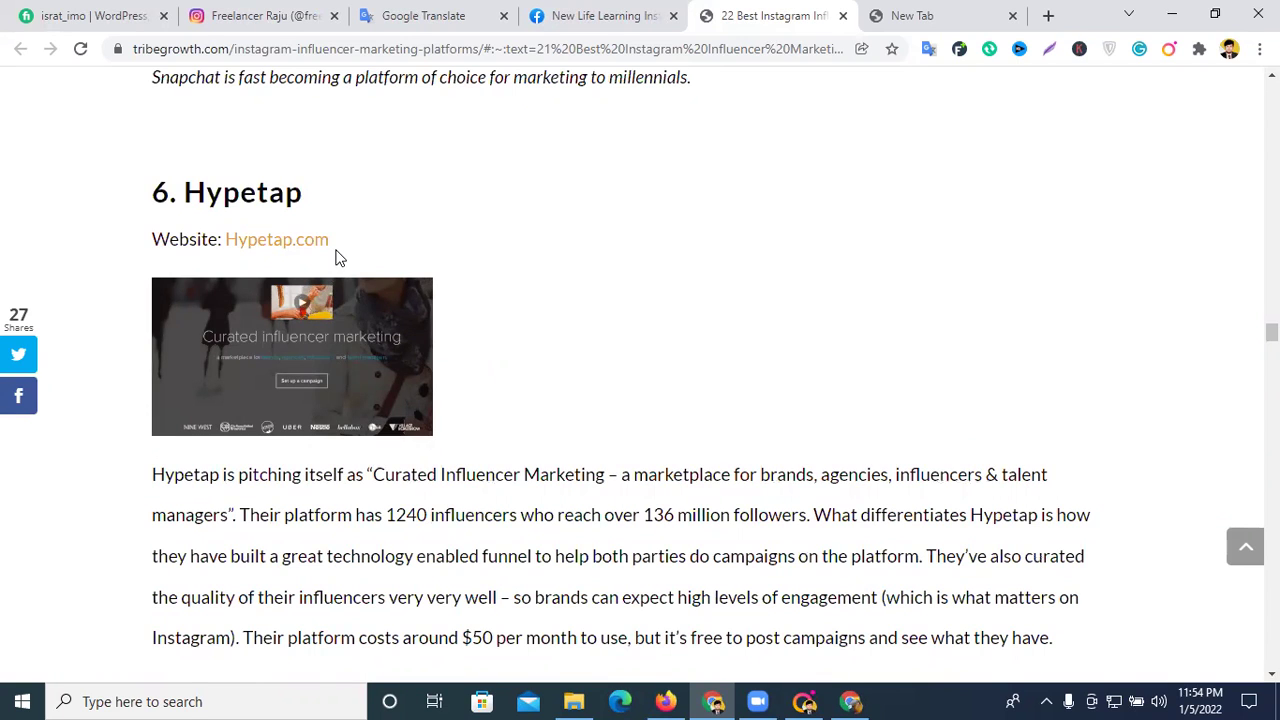
pyautogui.scroll(10, 336, 258)
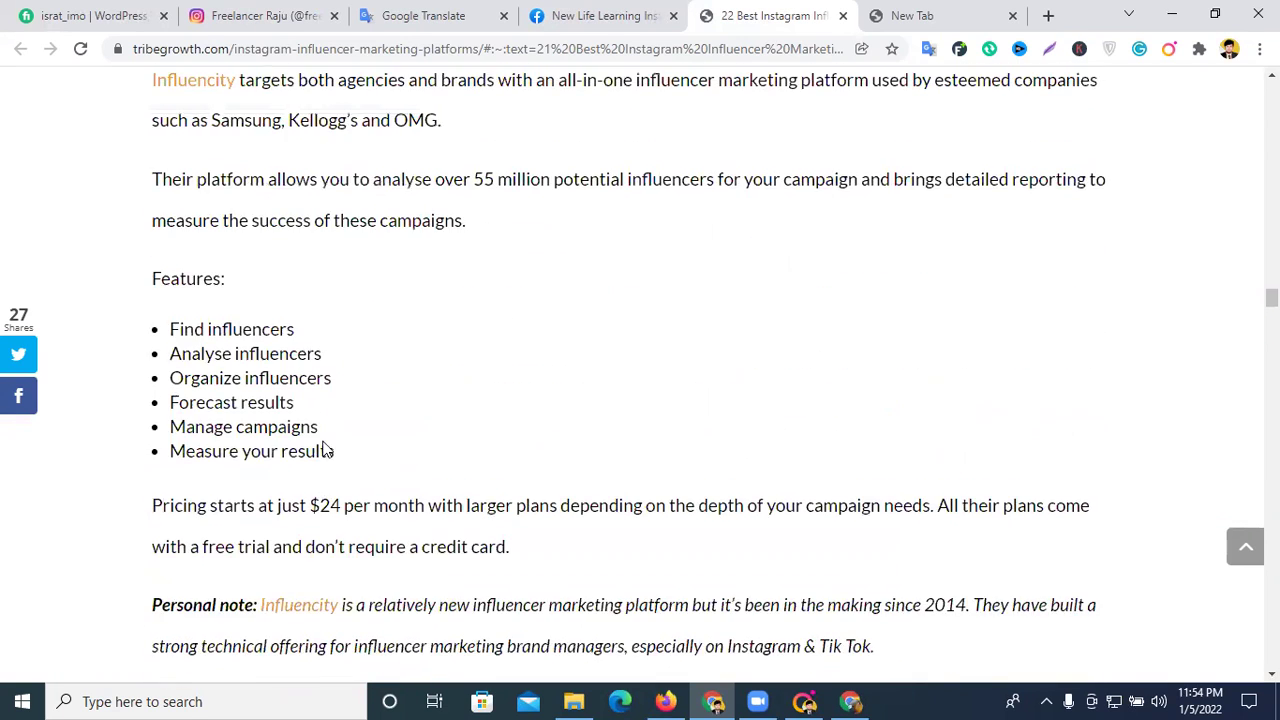
pyautogui.scroll(8, 325, 445)
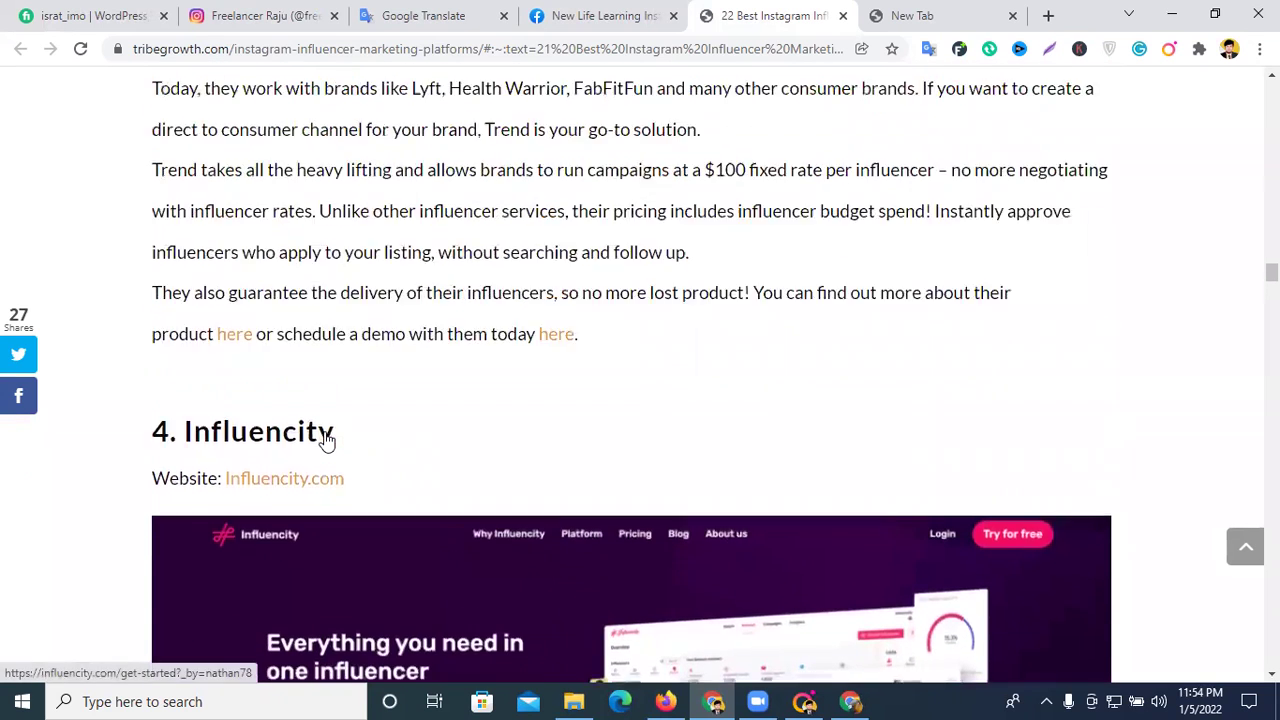
pyautogui.scroll(1, 325, 440)
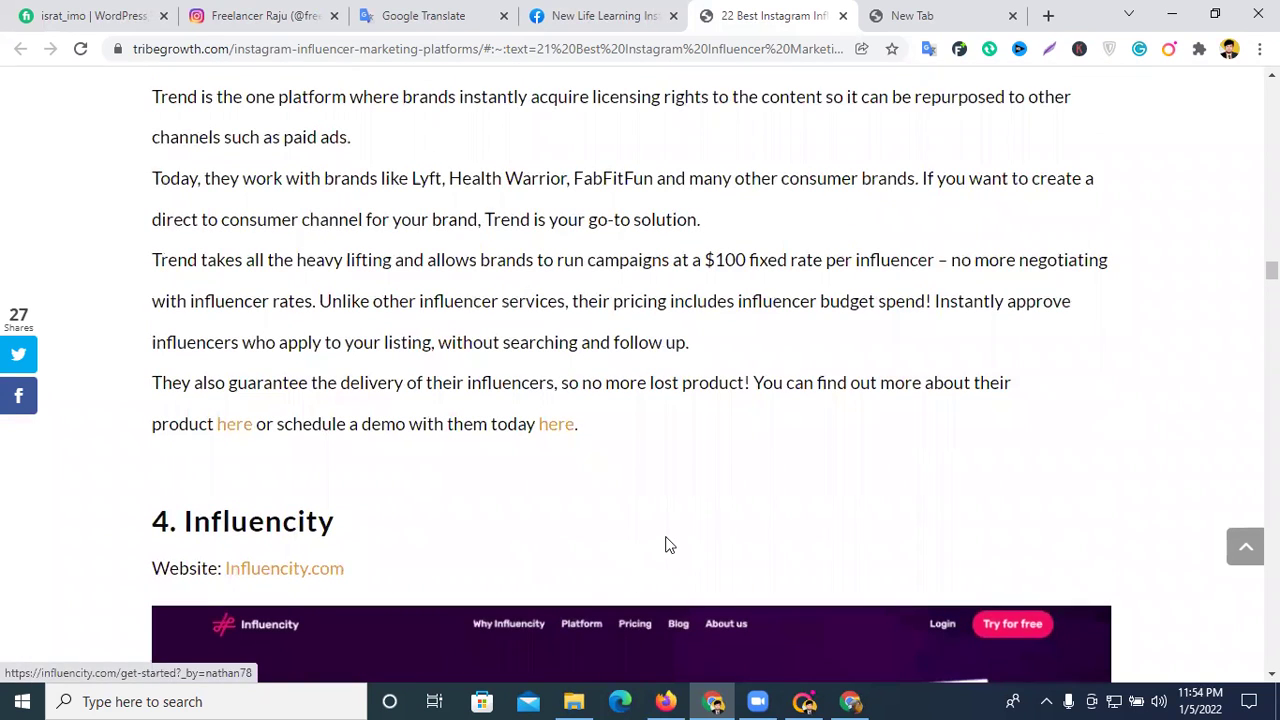
# - Close the blank tab, start Influencity's 7-day free trial, then add a fresh blank tab
pyautogui.click(1013, 17)
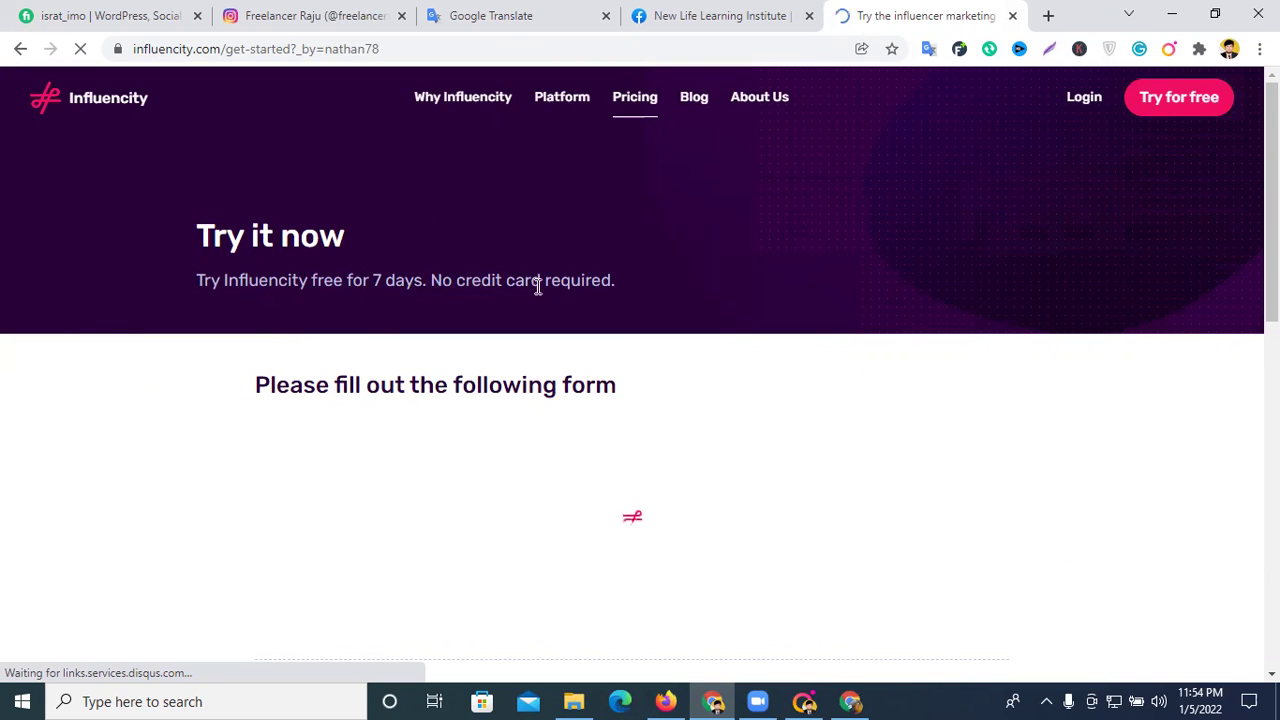
pyautogui.scroll(-2, 711, 303)
pyautogui.scroll(2, 754, 301)
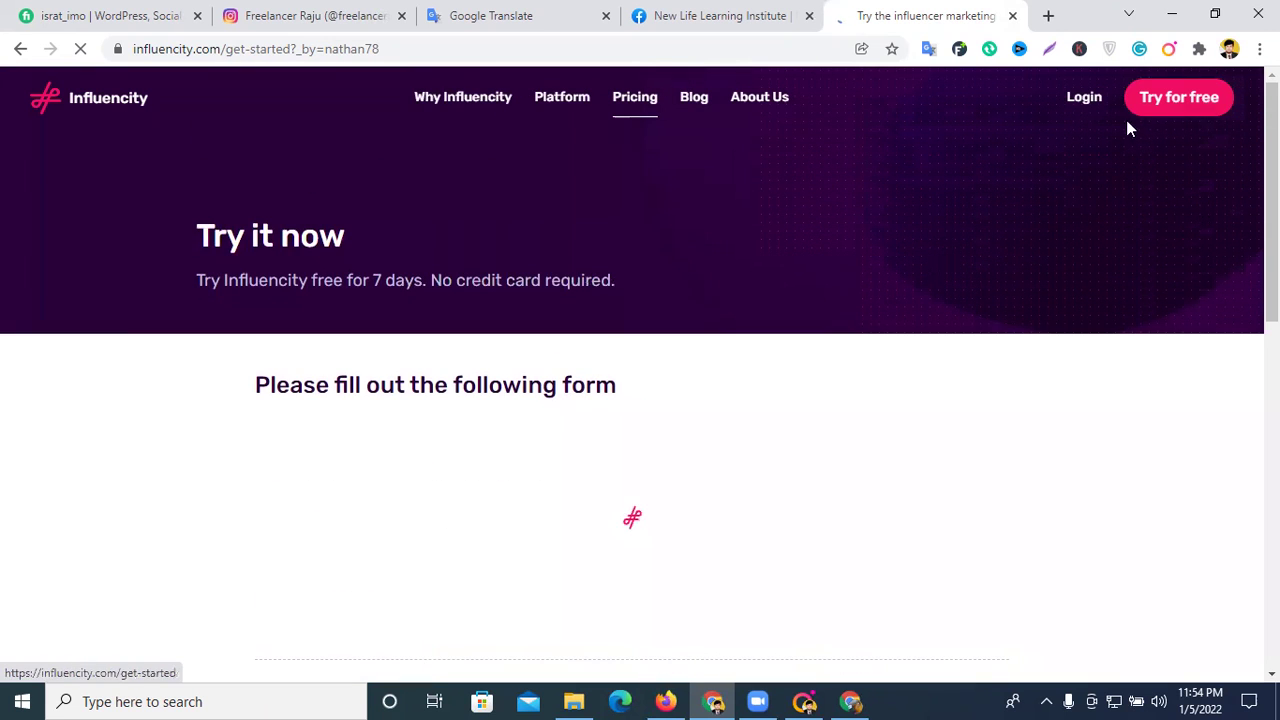
pyautogui.scroll(-5, 820, 371)
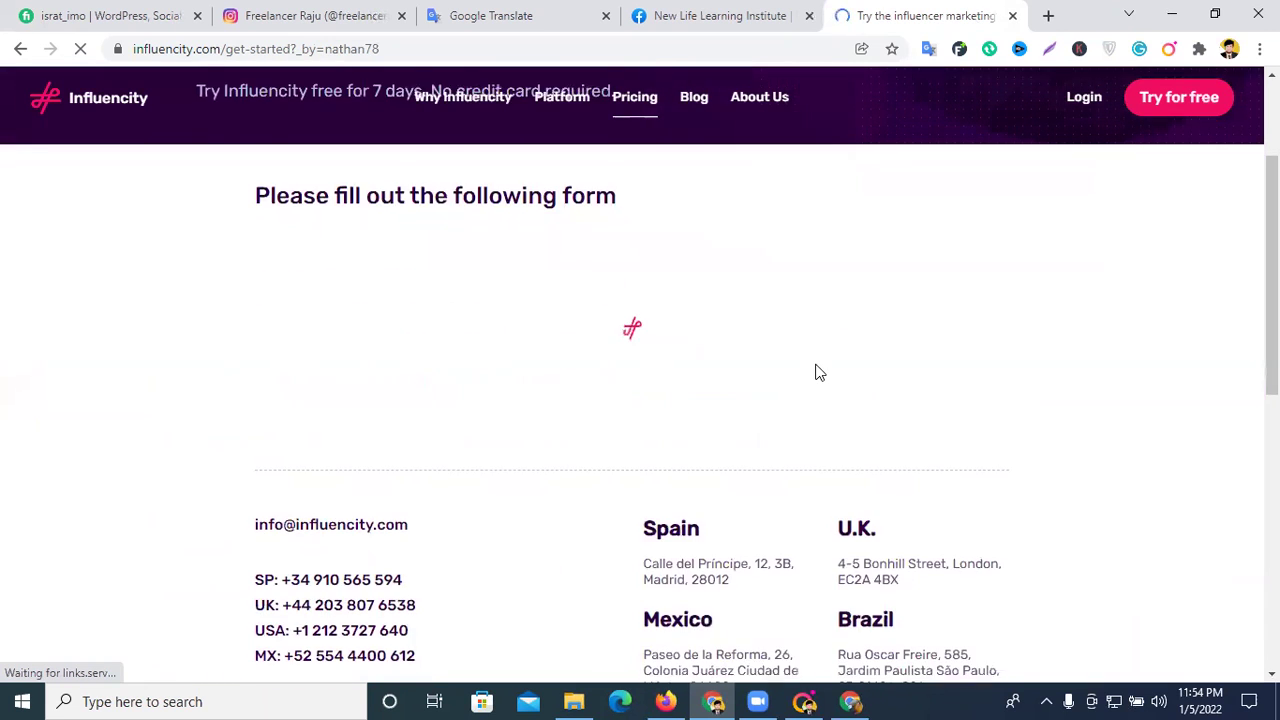
pyautogui.scroll(4, 877, 346)
pyautogui.click(1212, 107)
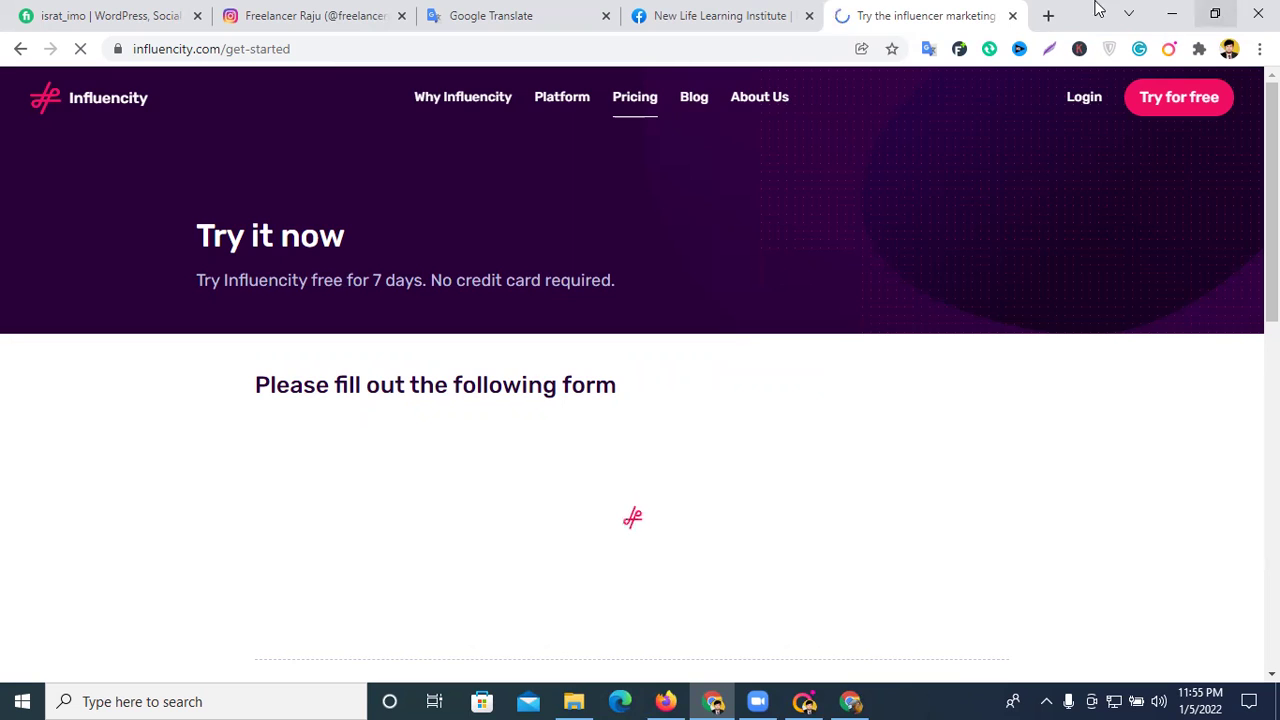
pyautogui.click(1048, 15)
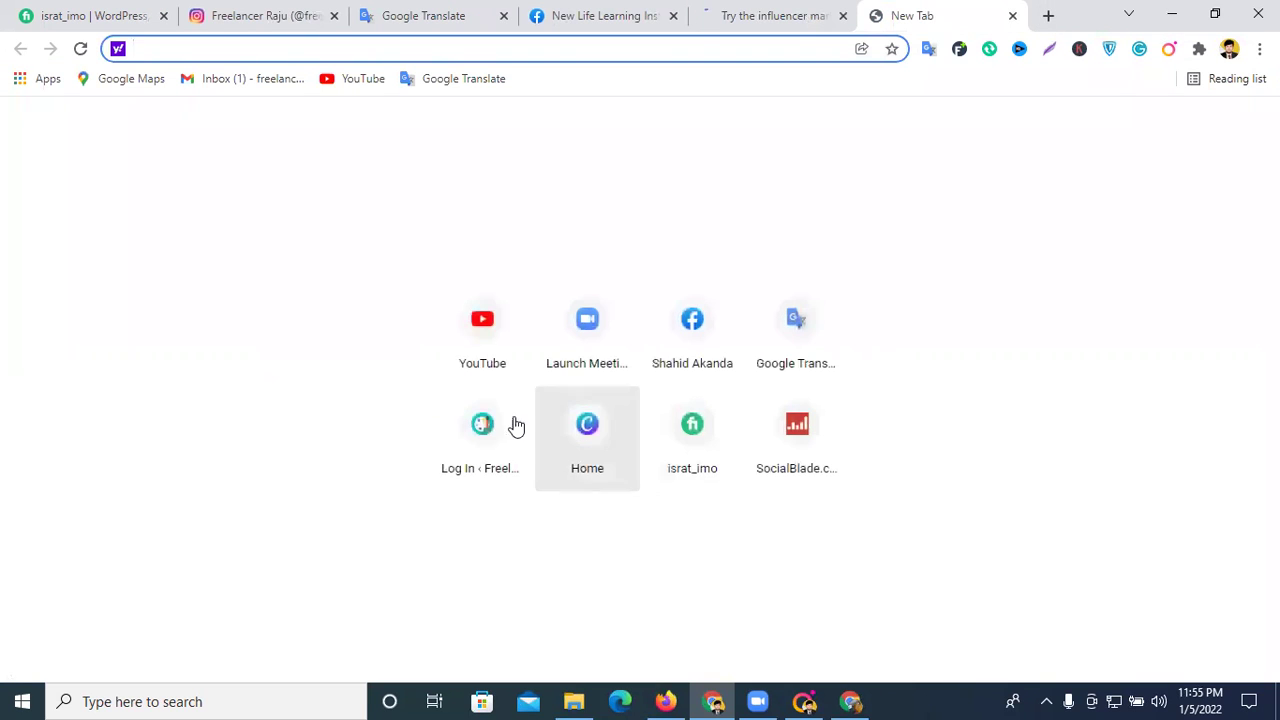
# - Open YouTube and search for 'vivo review', scrolling through the results
pyautogui.click(482, 333)
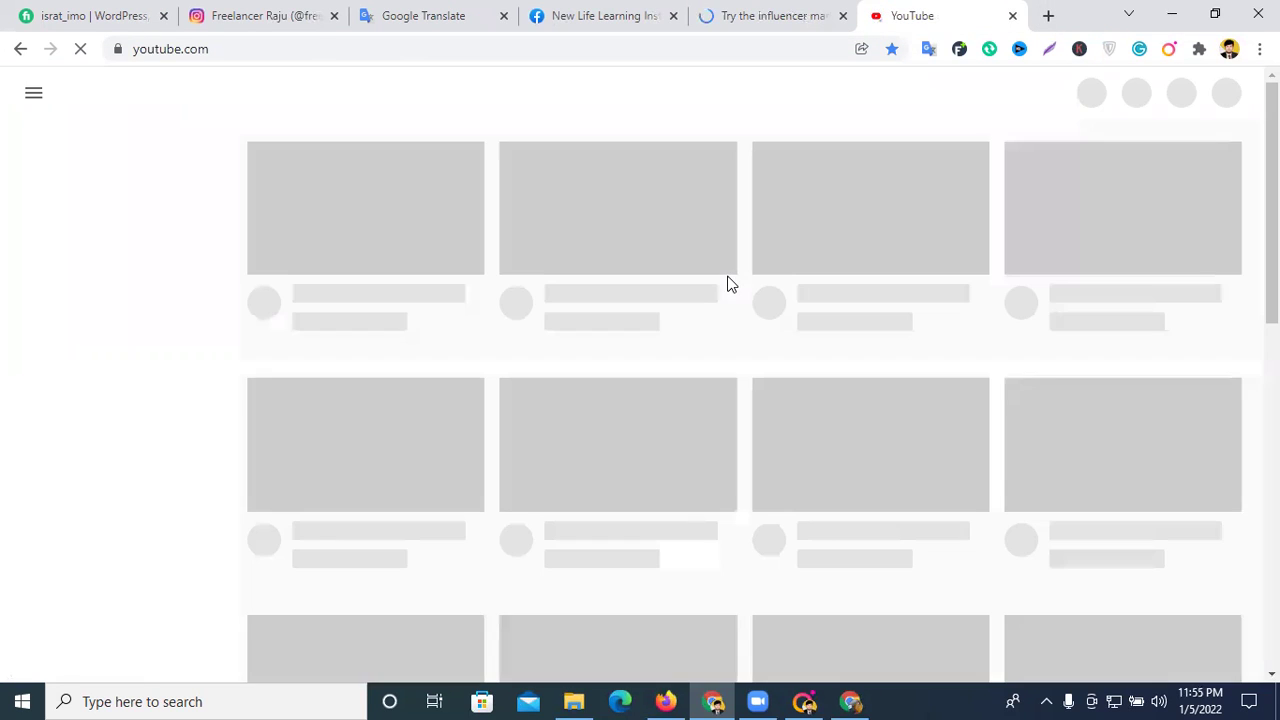
pyautogui.click(472, 94)
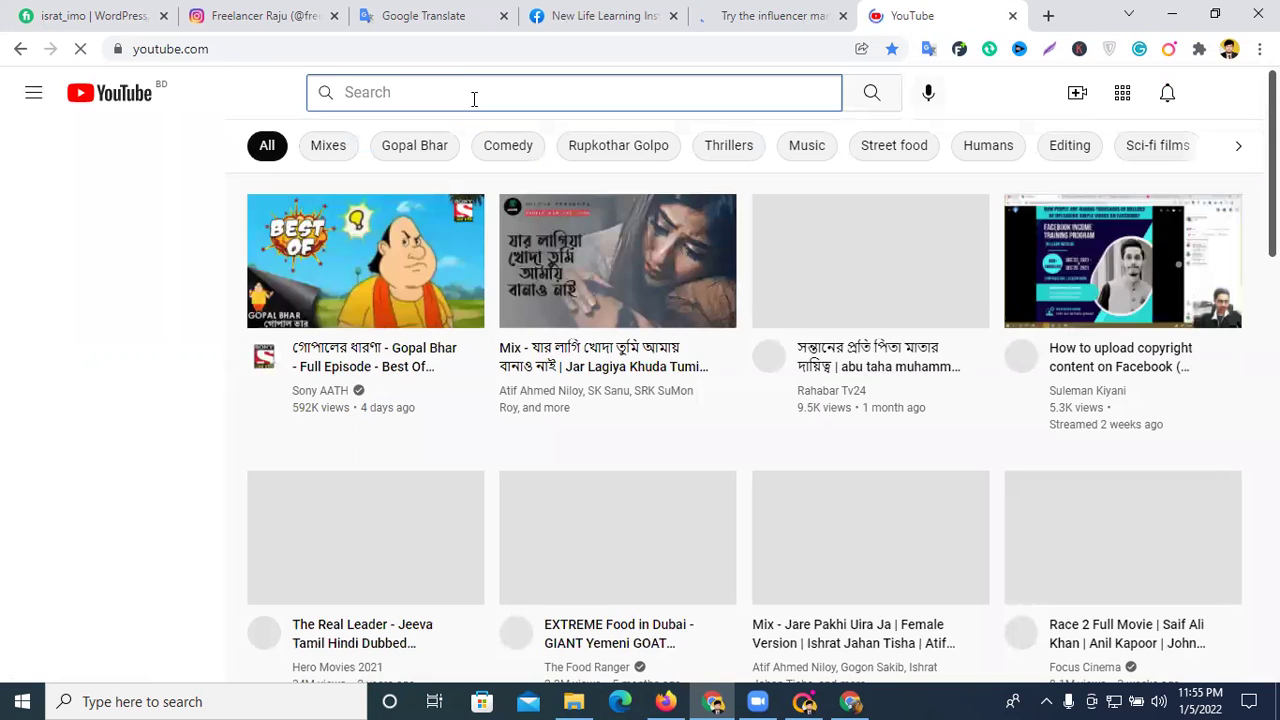
pyautogui.write('vi')
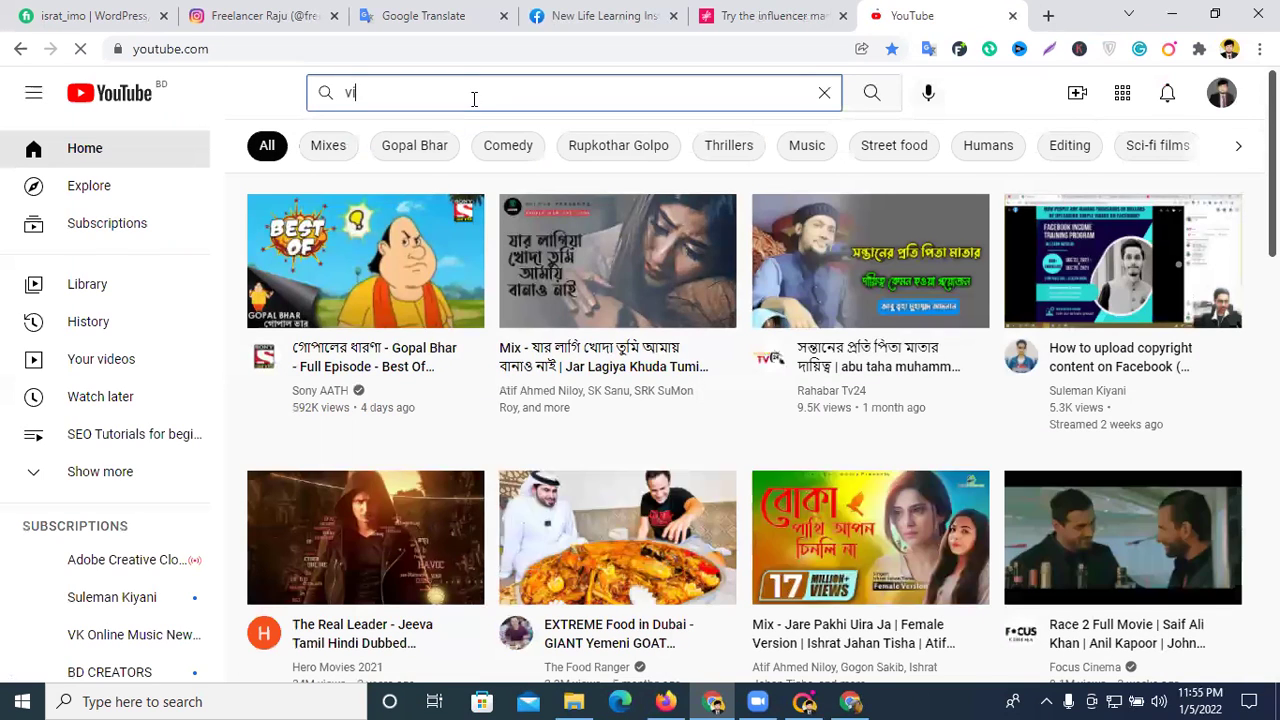
pyautogui.write('vo rew')
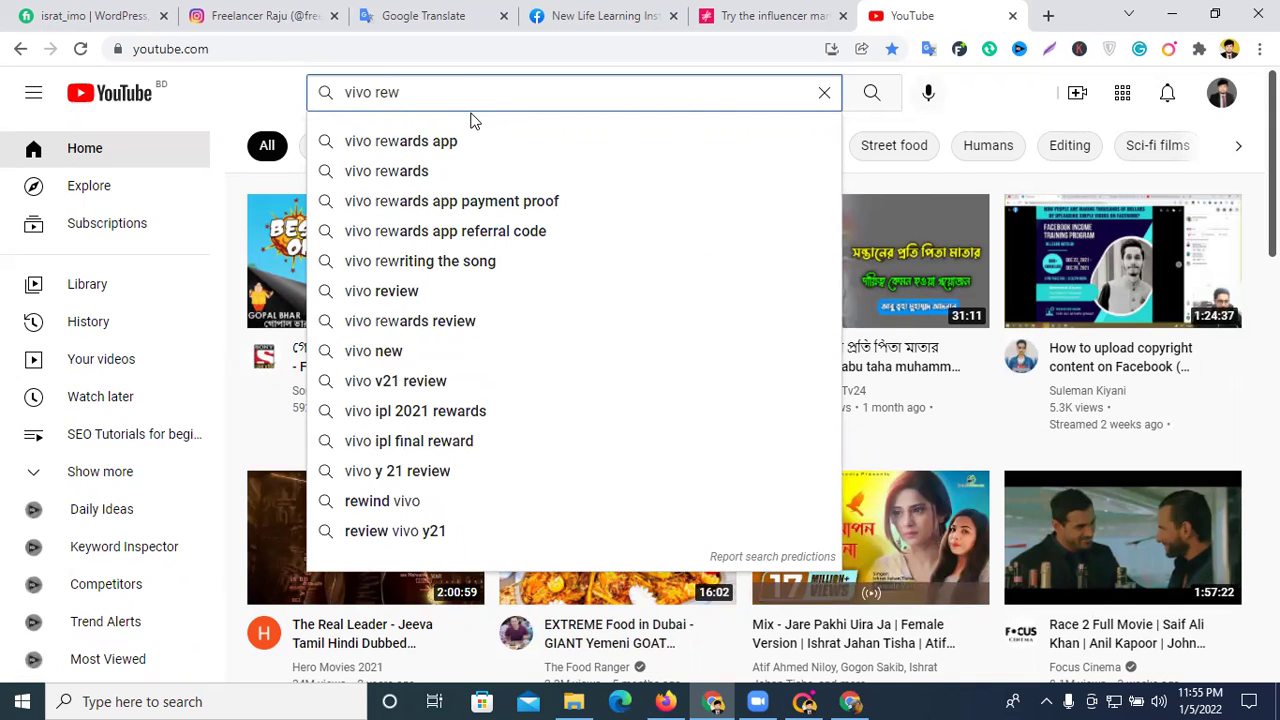
pyautogui.click(428, 298)
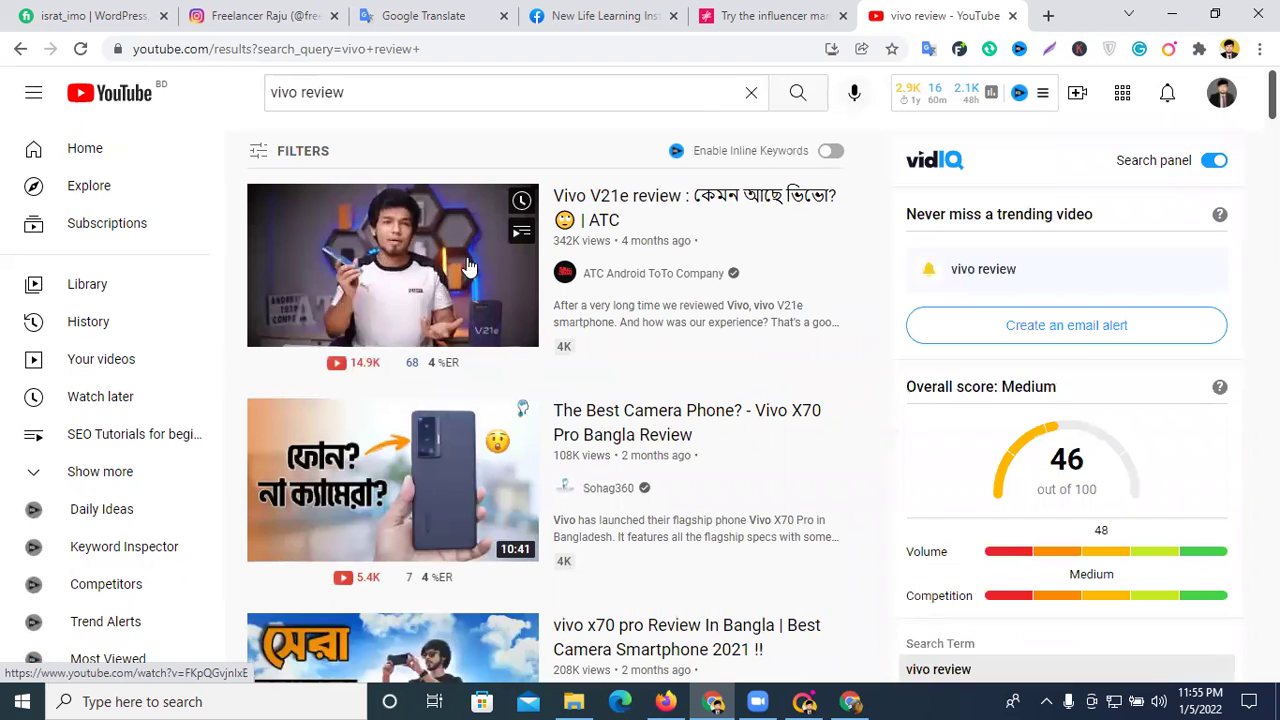
pyautogui.scroll(-5, 775, 362)
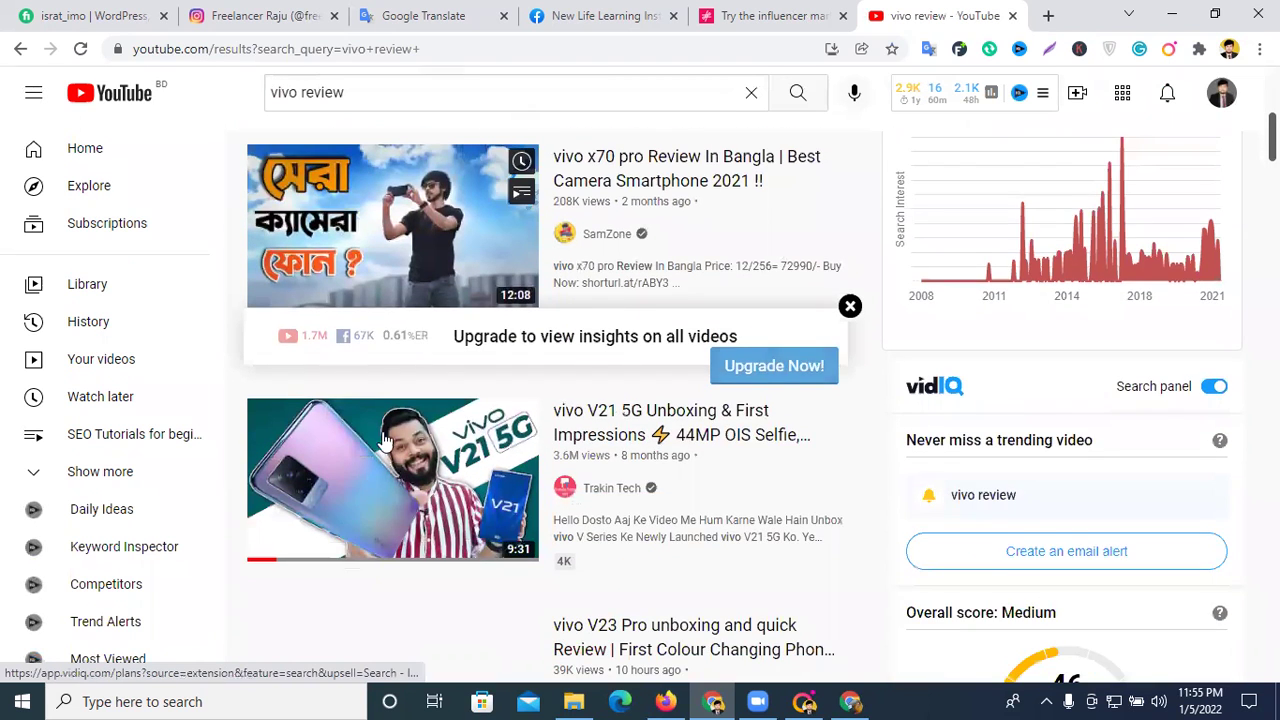
pyautogui.scroll(-3, 548, 357)
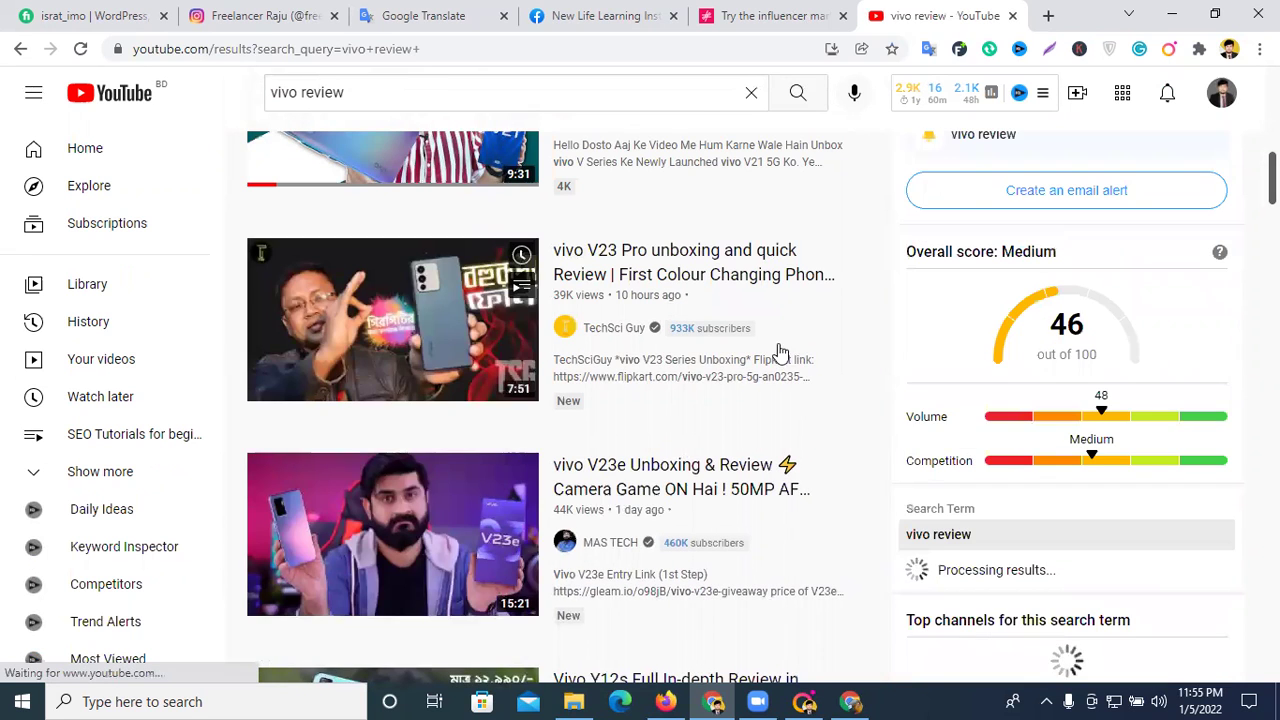
pyautogui.scroll(-3, 778, 343)
pyautogui.scroll(-3, 778, 343)
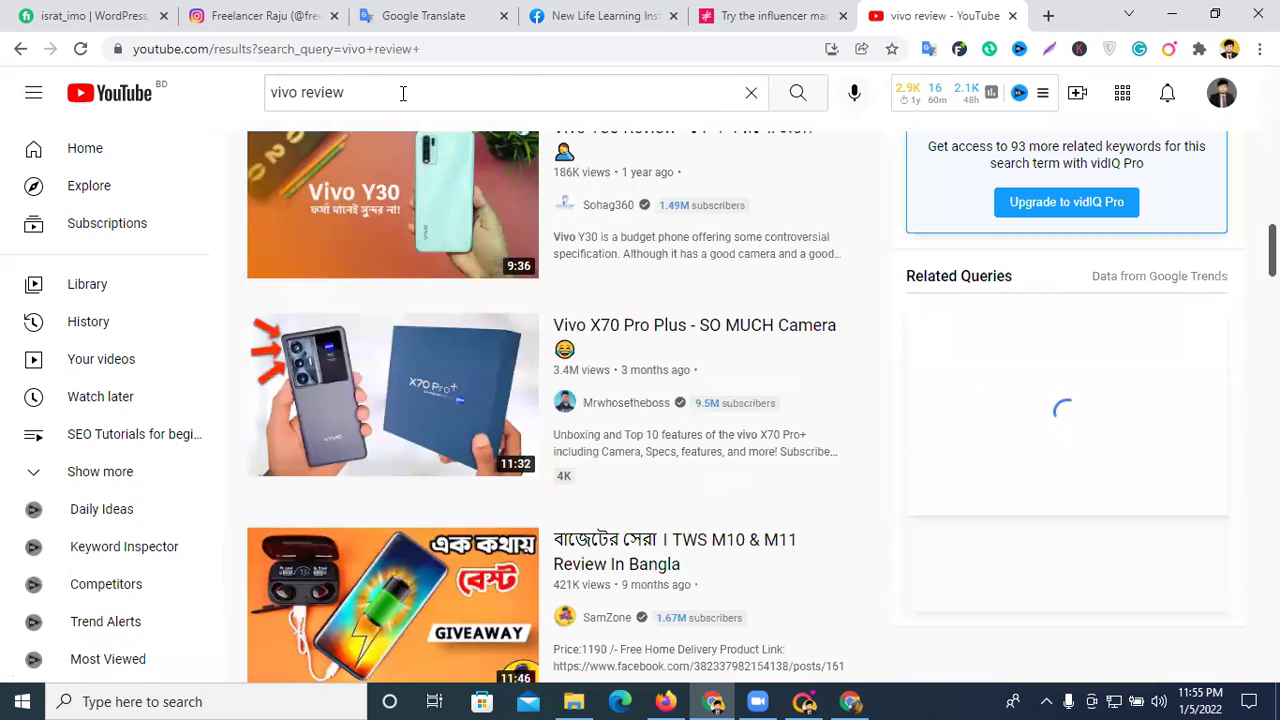
# - Refine the YouTube search to 'vivo review bangla' and browse its results
pyautogui.click(403, 93)
pyautogui.write('ba')
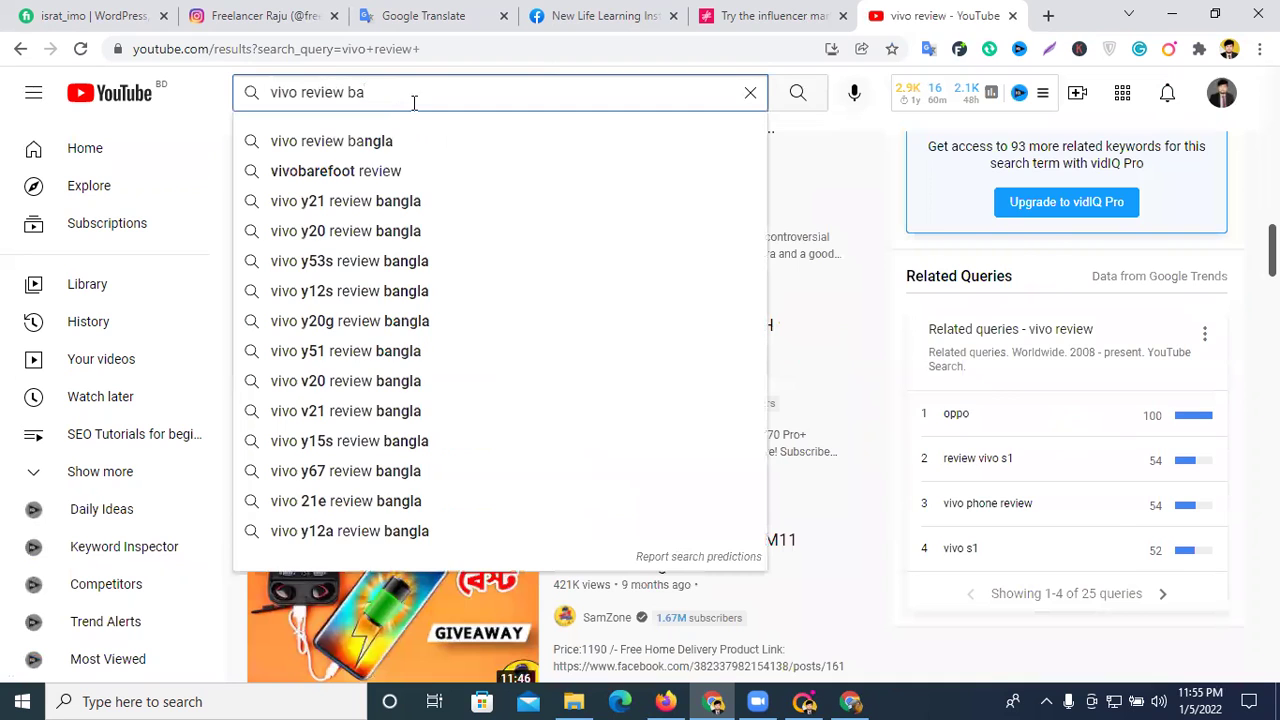
pyautogui.click(400, 141)
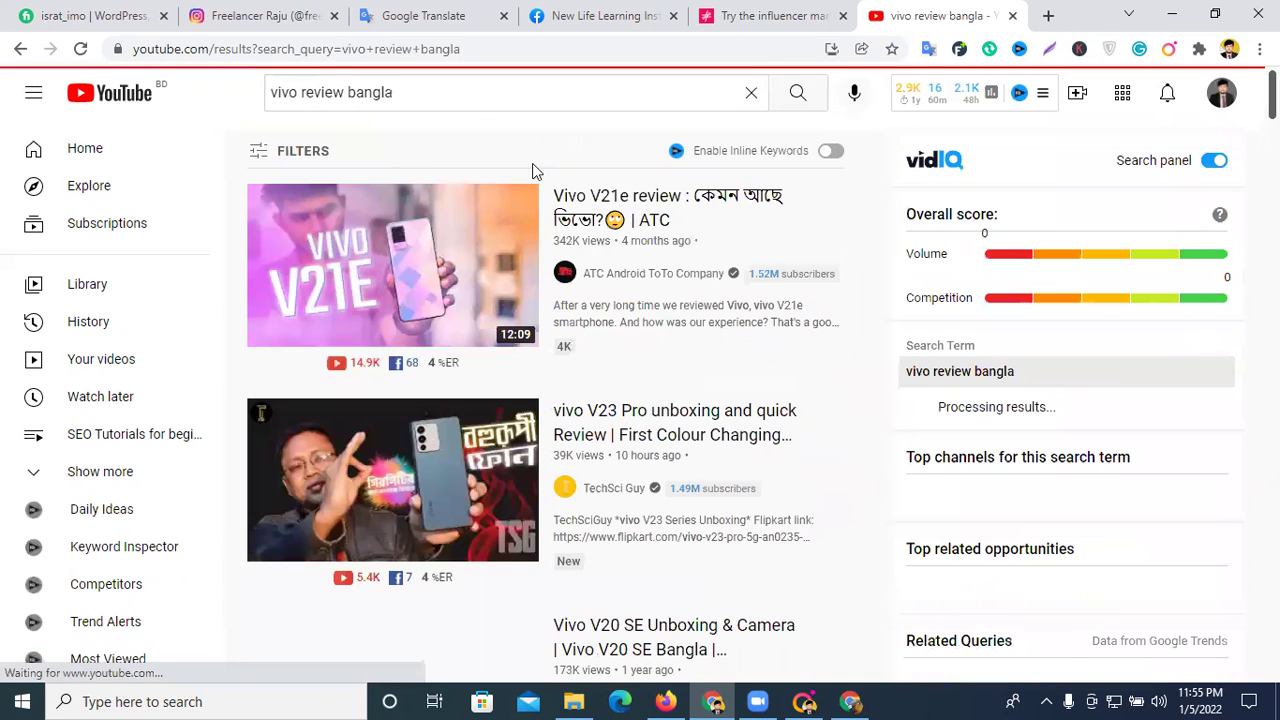
pyautogui.scroll(-10, 712, 218)
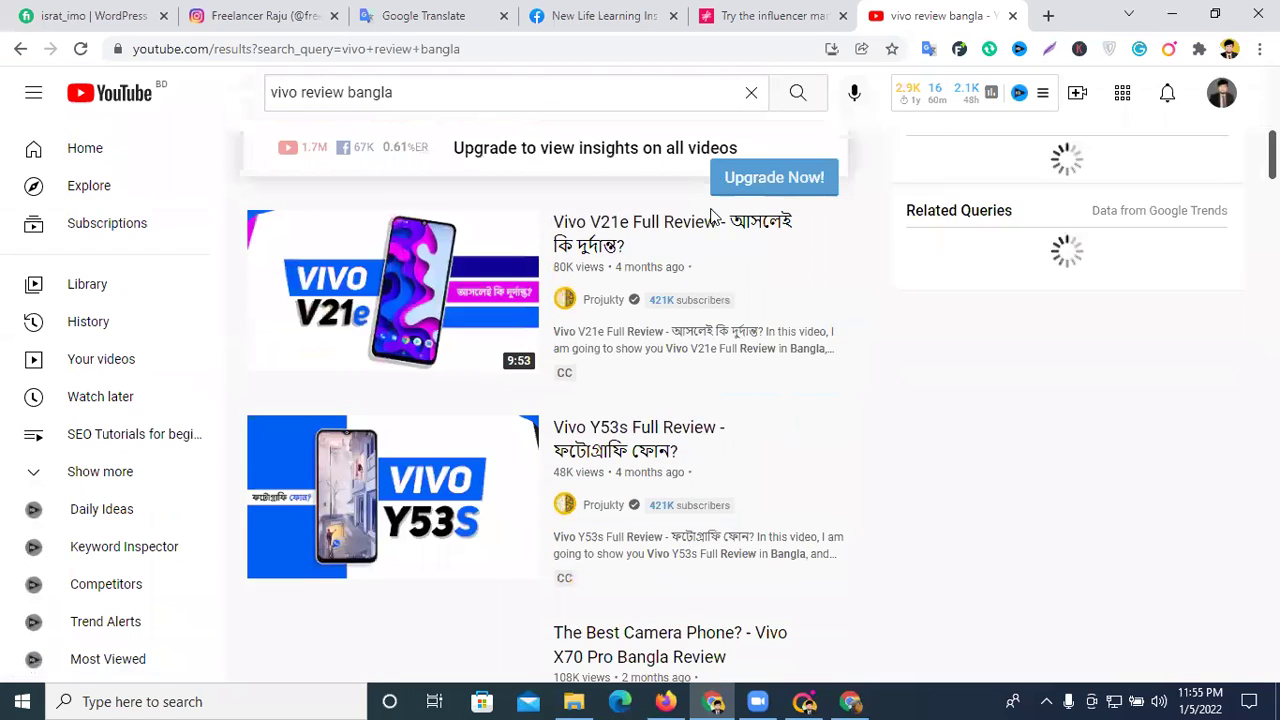
pyautogui.scroll(-8, 712, 218)
pyautogui.scroll(3, 709, 214)
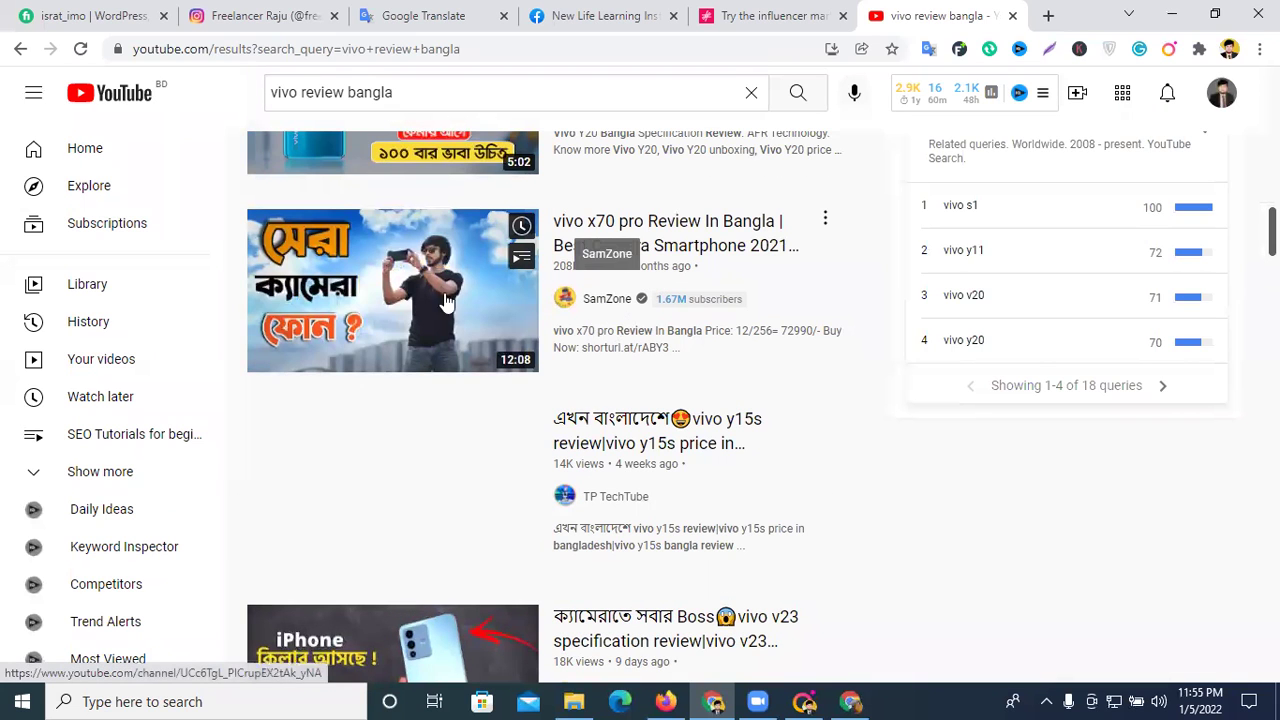
pyautogui.moveTo(410, 285)
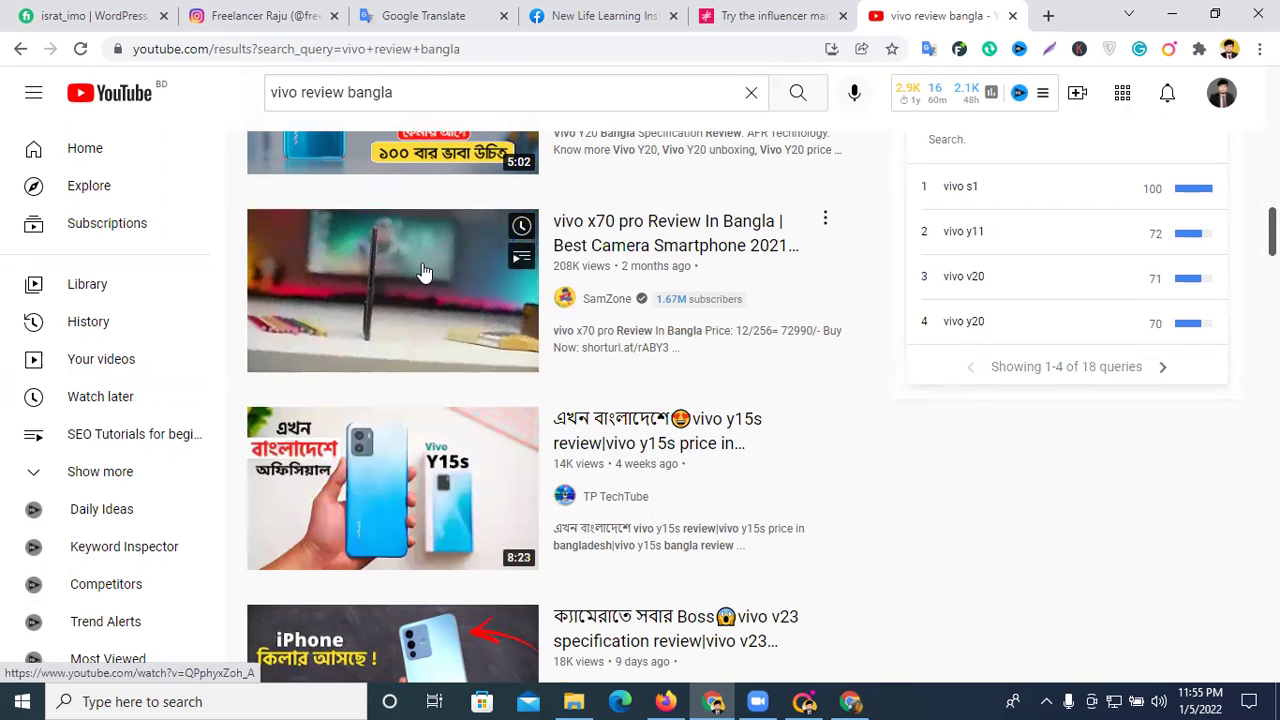
pyautogui.click(424, 272)
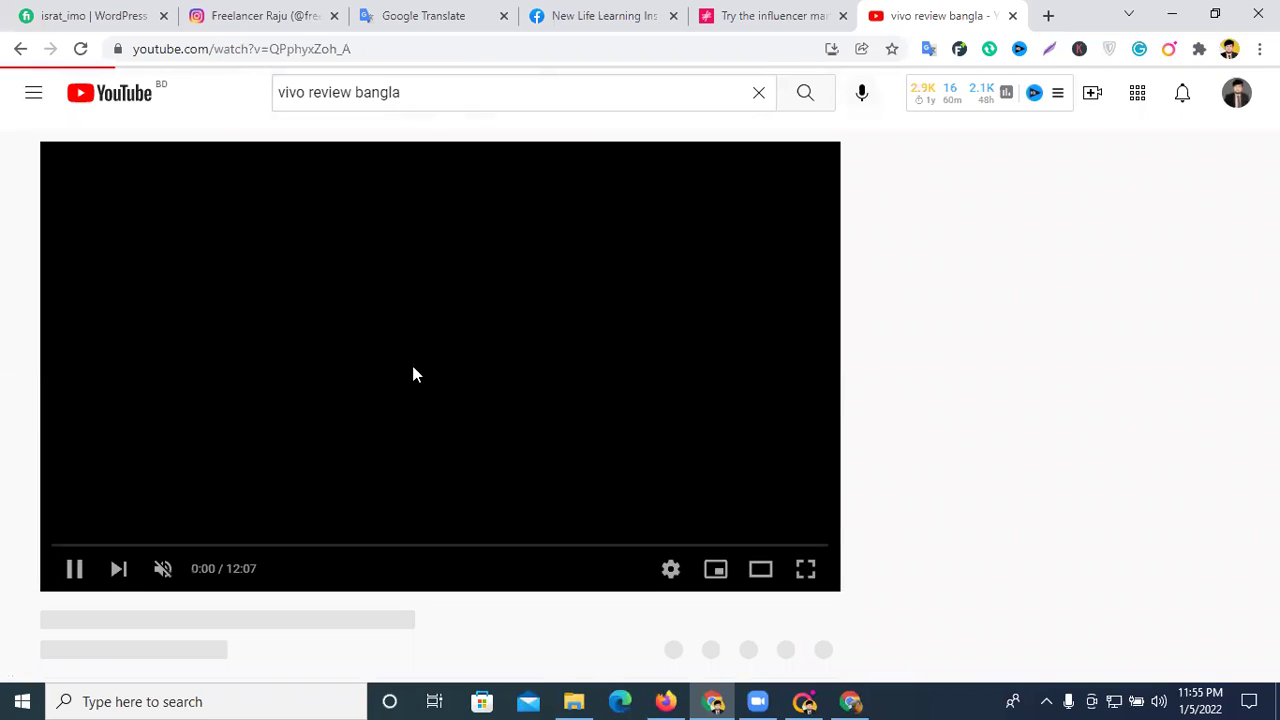
pyautogui.click(72, 572)
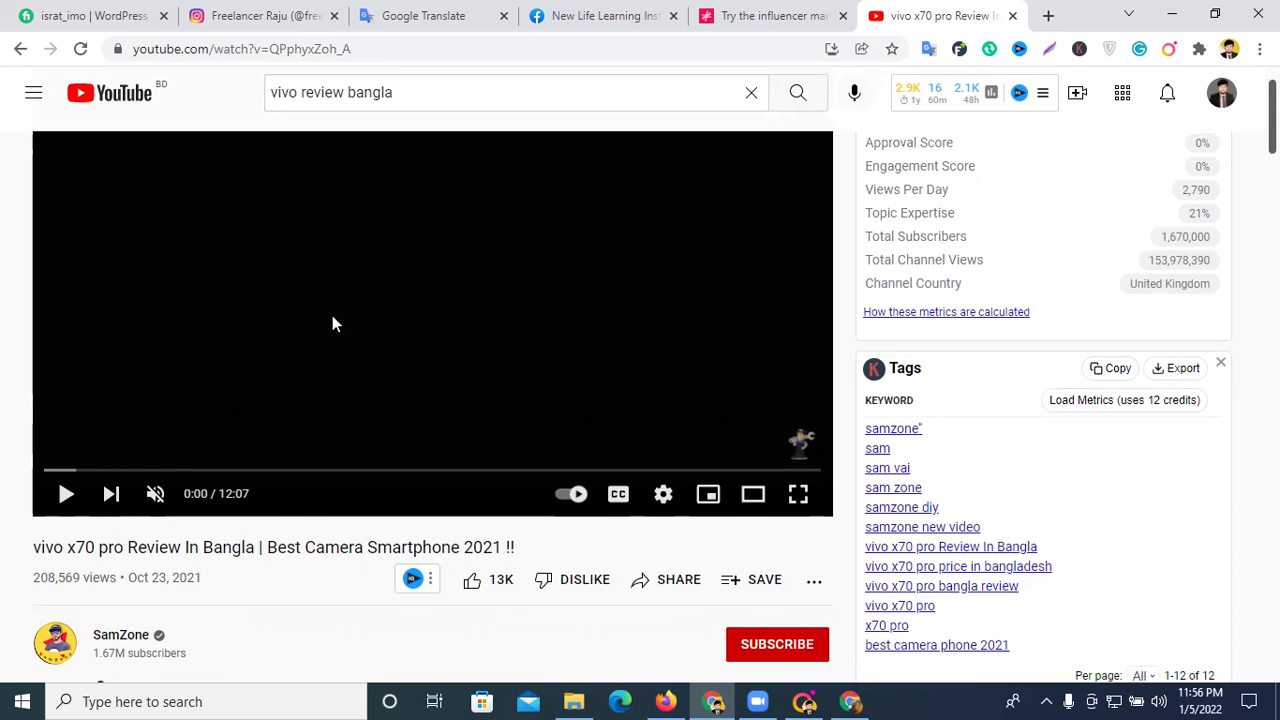
pyautogui.click(332, 315)
pyautogui.click(519, 302)
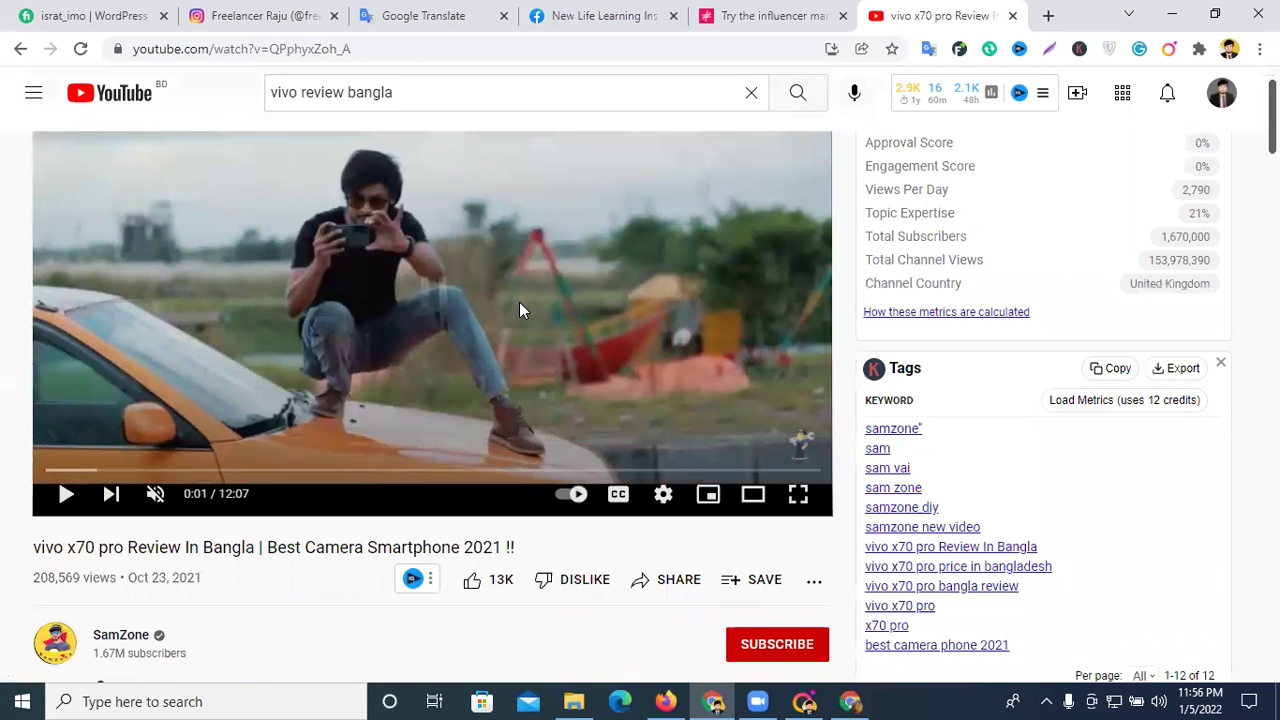
pyautogui.scroll(-1, 201, 413)
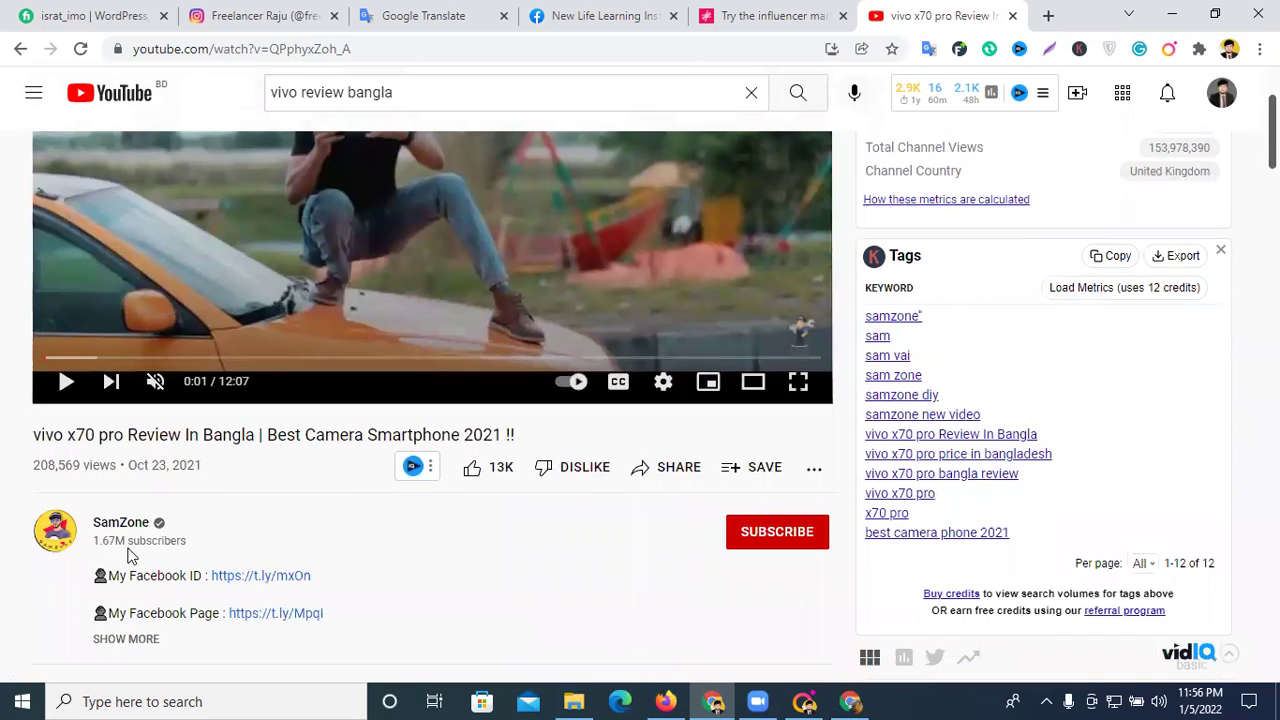
pyautogui.moveTo(118, 541); pyautogui.dragTo(71, 532)
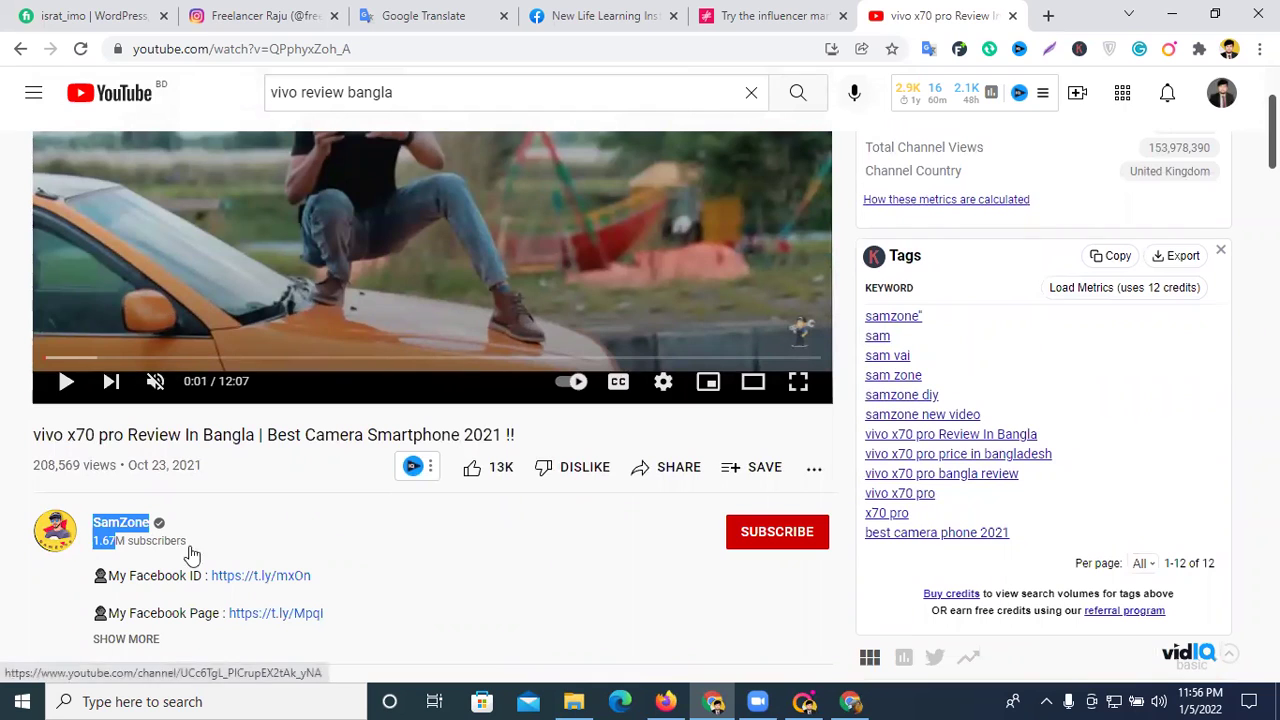
pyautogui.click(432, 556)
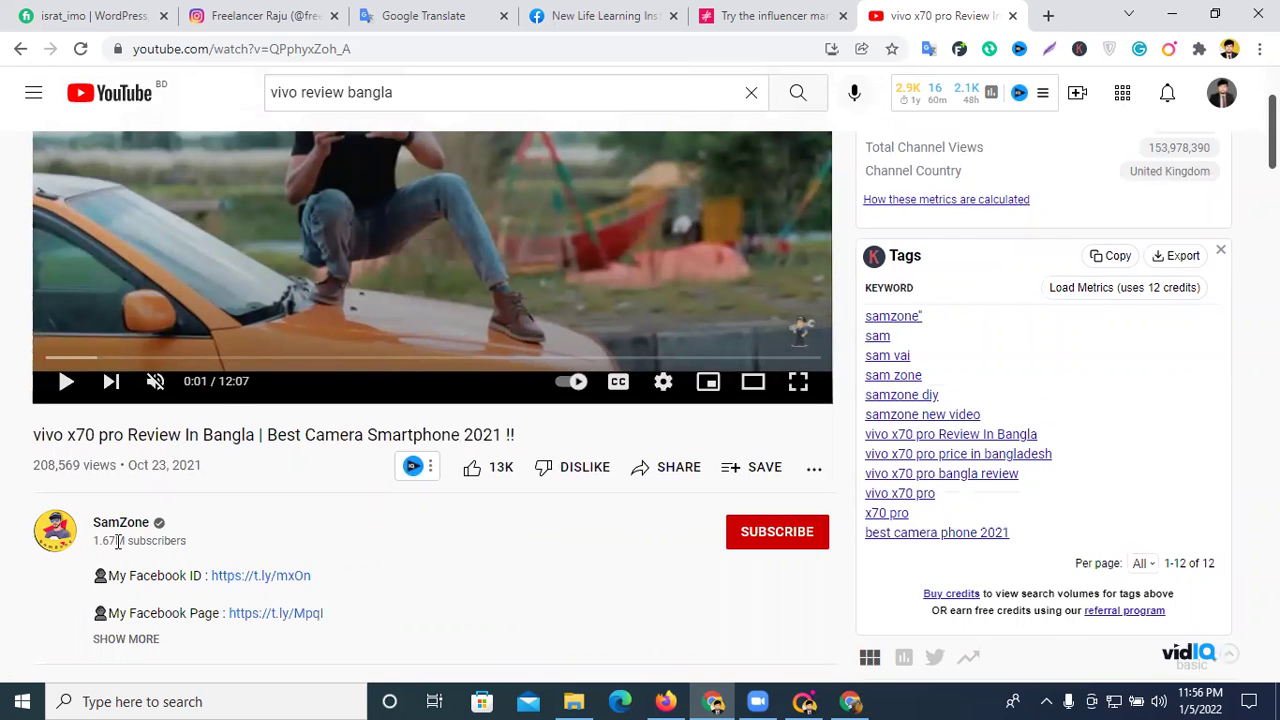
pyautogui.moveTo(116, 540)
pyautogui.mouseDown()
pyautogui.moveTo(95, 540)
pyautogui.moveTo(111, 540)
pyautogui.mouseUp()
pyautogui.click(475, 547)
pyautogui.scroll(2, 337, 553)
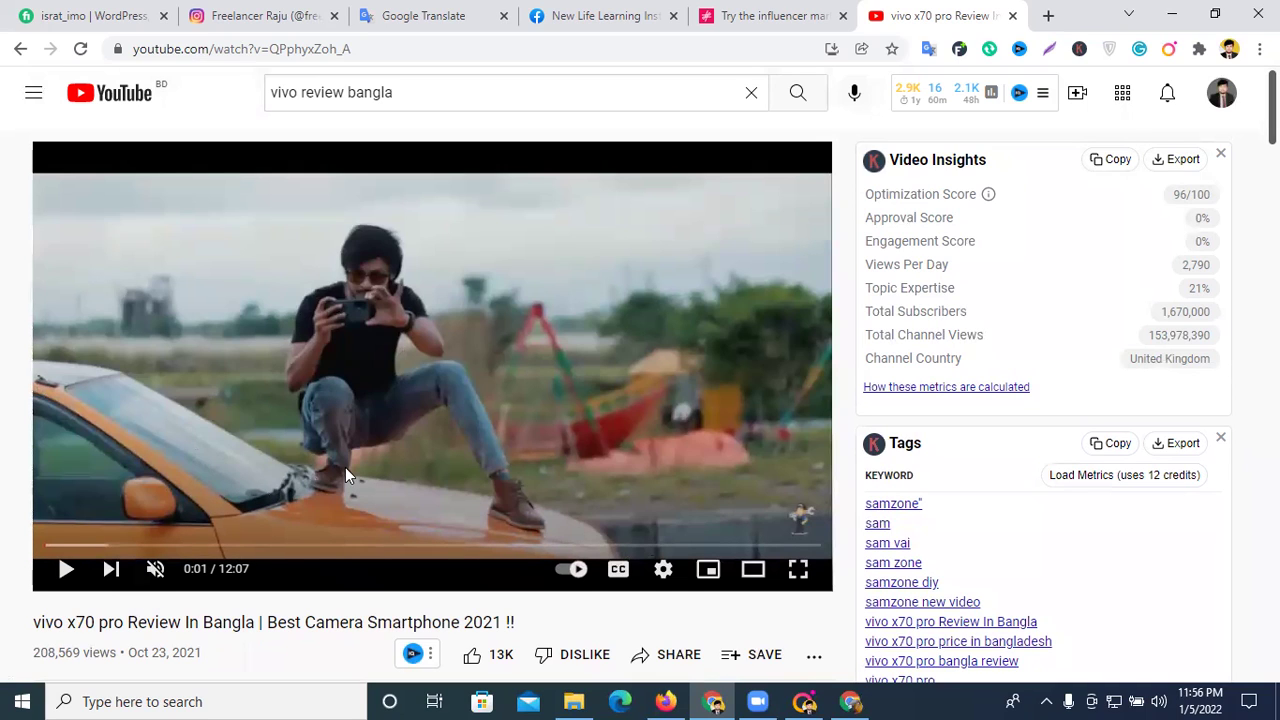
pyautogui.scroll(-1, 637, 416)
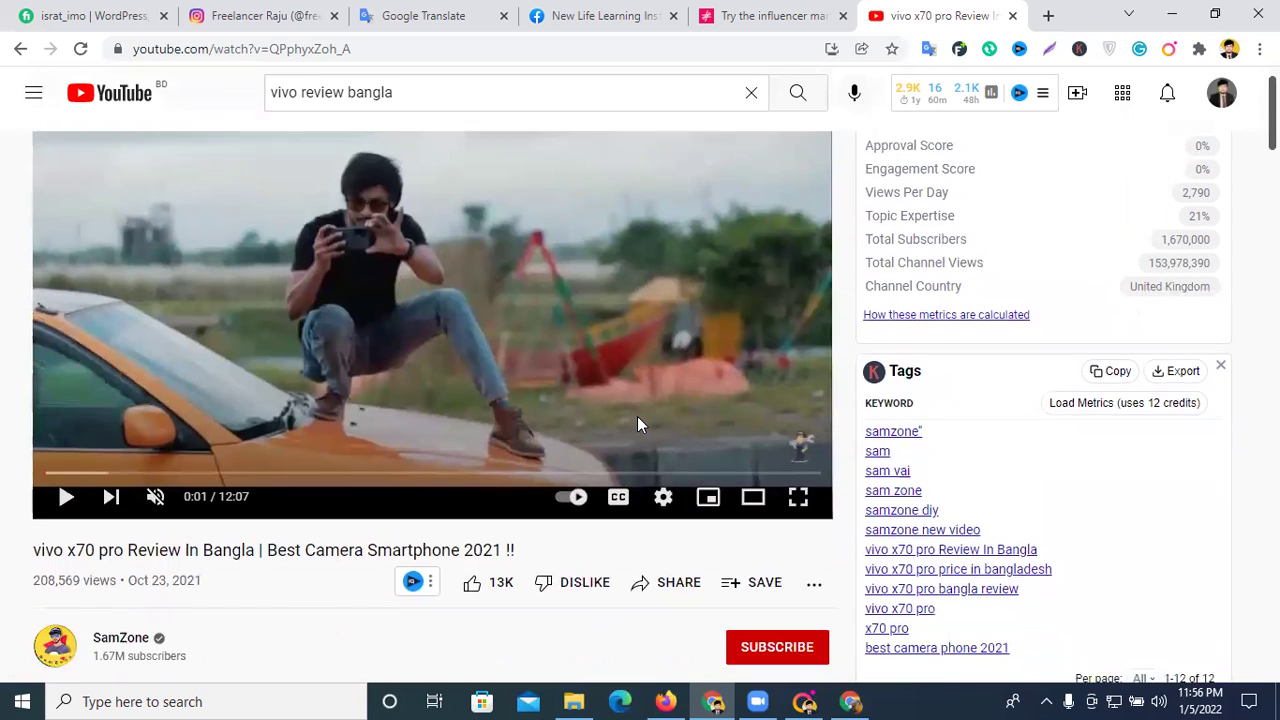
pyautogui.scroll(1, 637, 416)
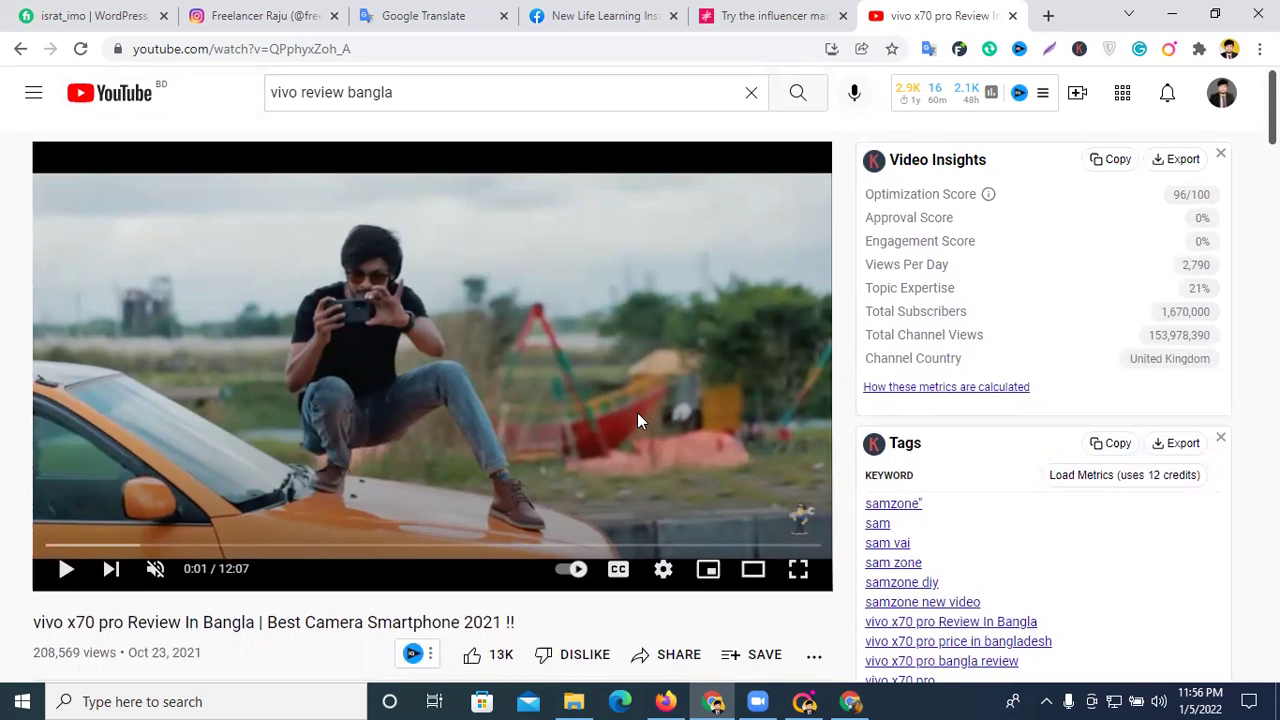
pyautogui.scroll(-2, 637, 418)
pyautogui.scroll(1, 639, 416)
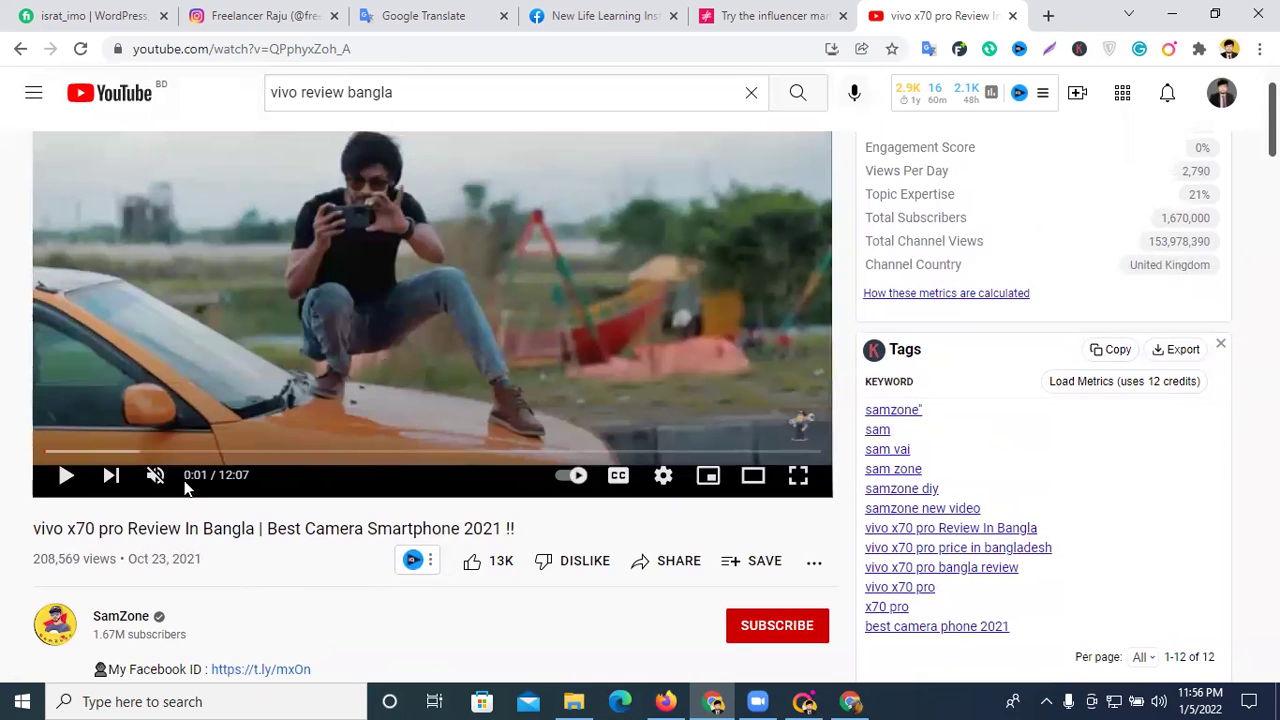
pyautogui.scroll(1, 312, 512)
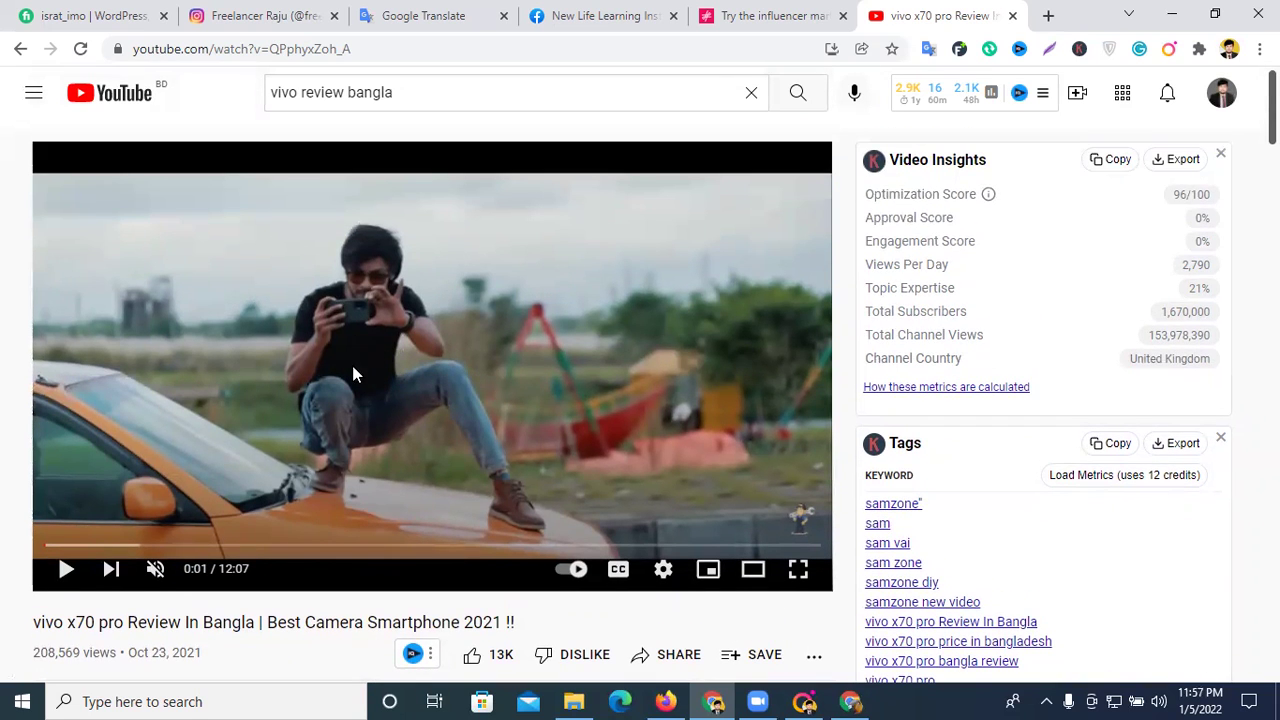
pyautogui.scroll(-1, 351, 365)
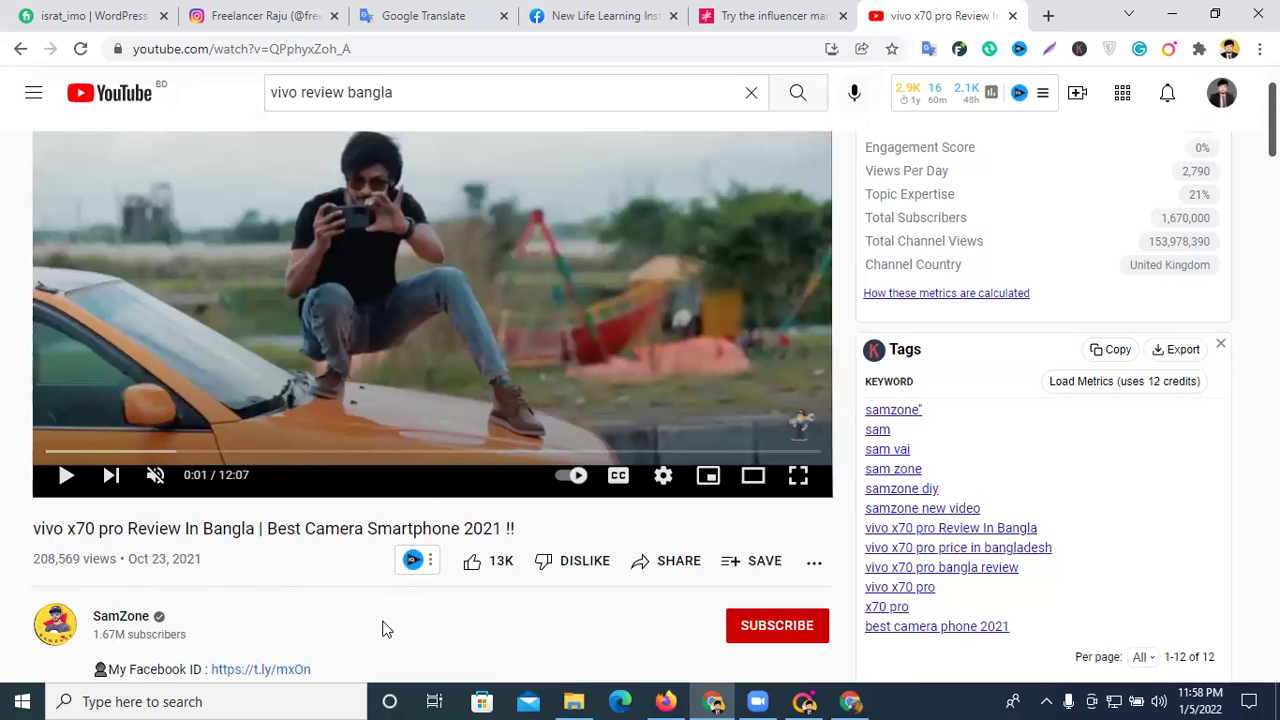
# - Return to the Influencity tab and scroll the sign-up form to its 'Try it now' heading
pyautogui.click(752, 18)
pyautogui.scroll(-8, 634, 400)
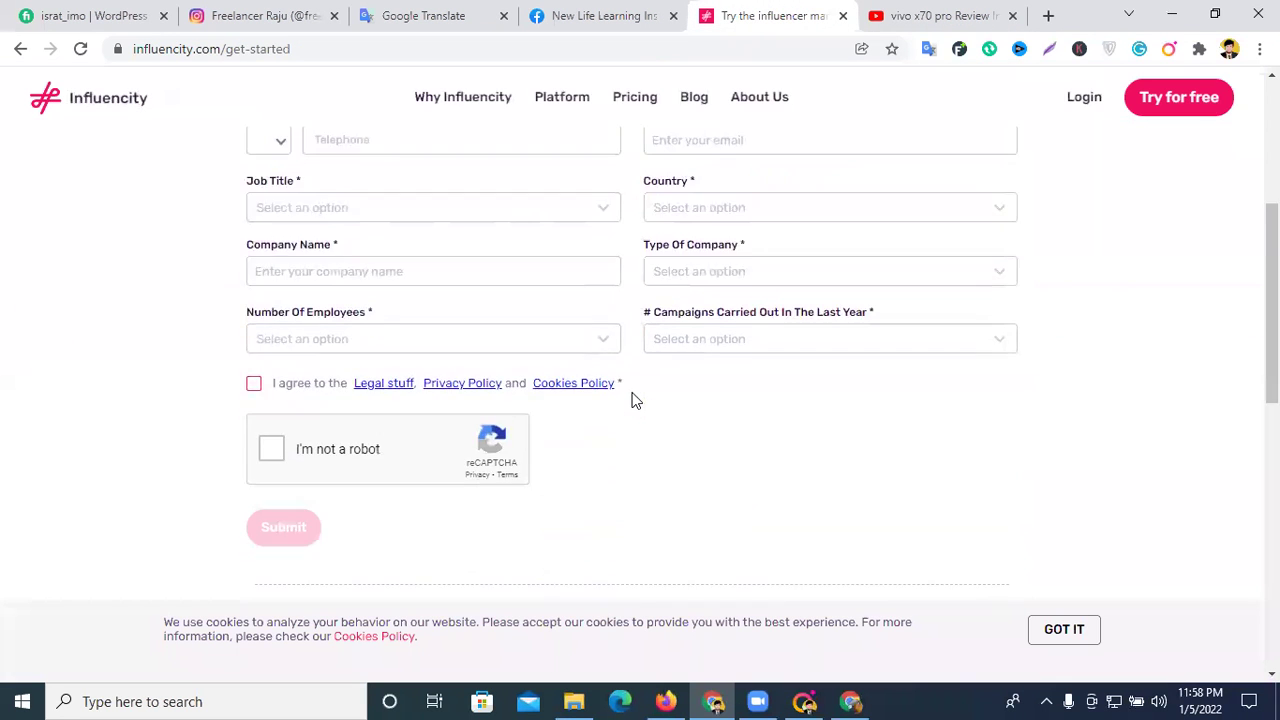
pyautogui.scroll(2, 634, 400)
pyautogui.scroll(6, 634, 400)
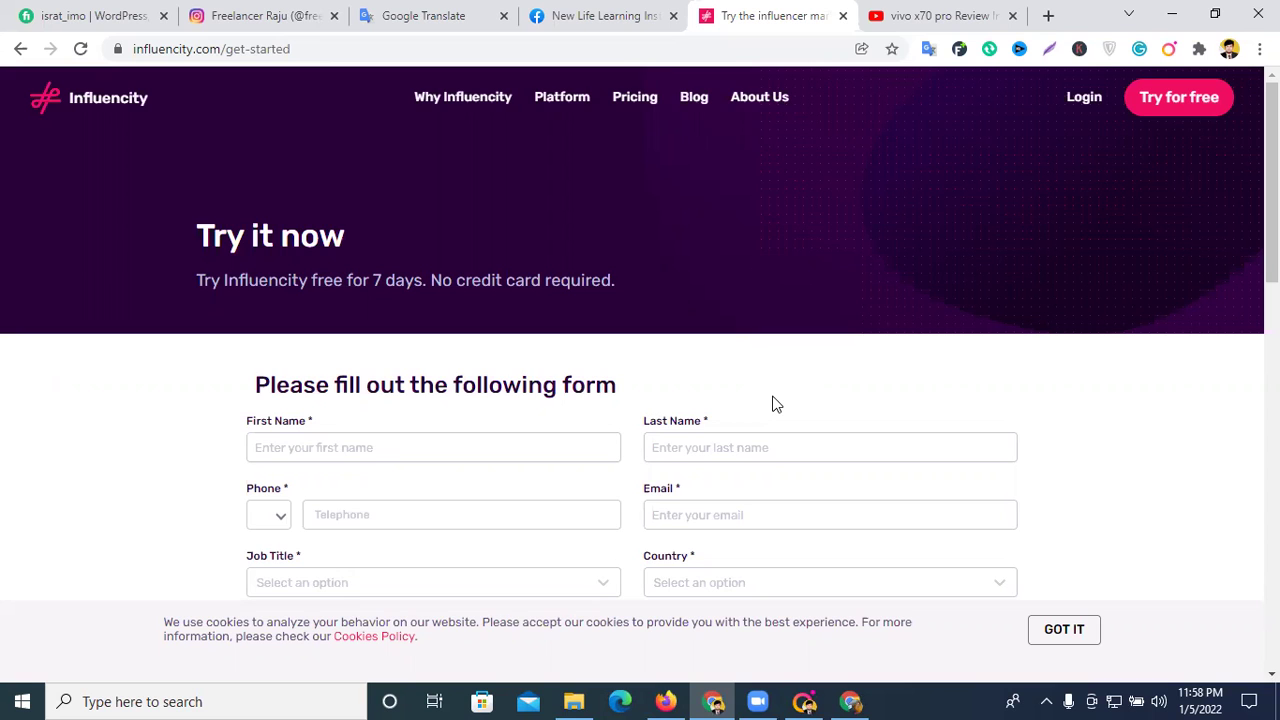
pyautogui.moveTo(549, 117)
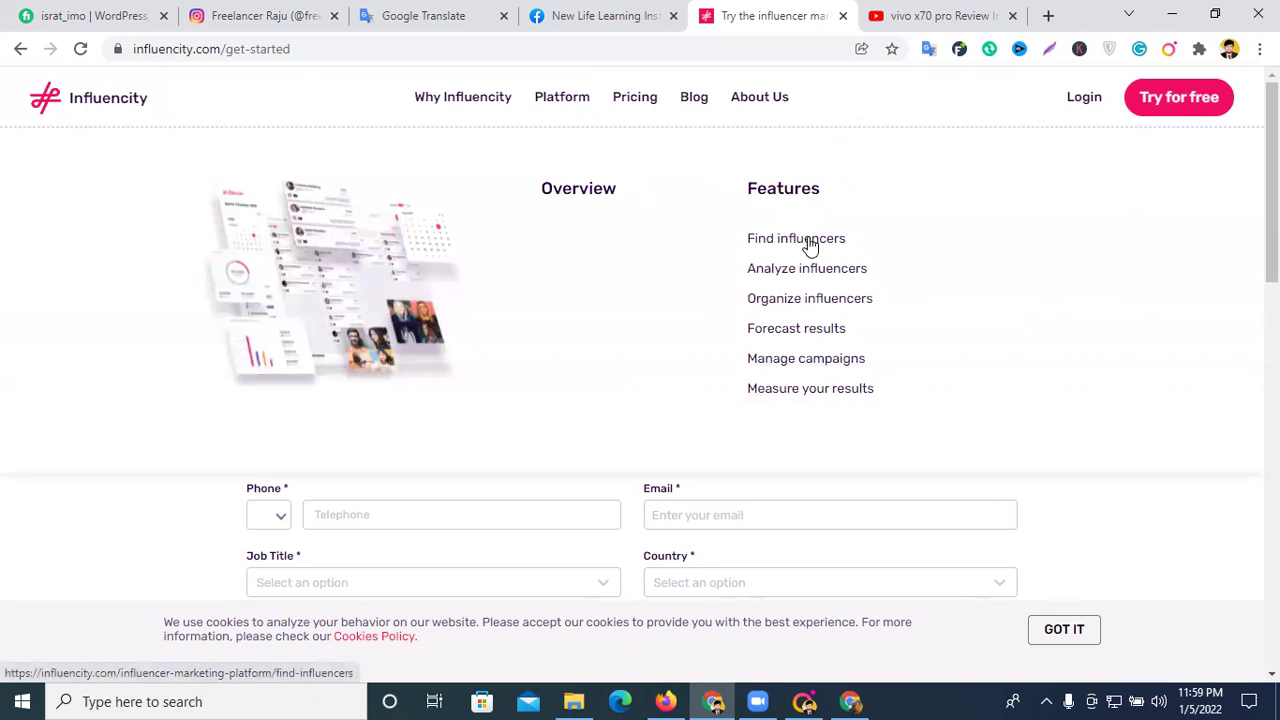
pyautogui.click(808, 241)
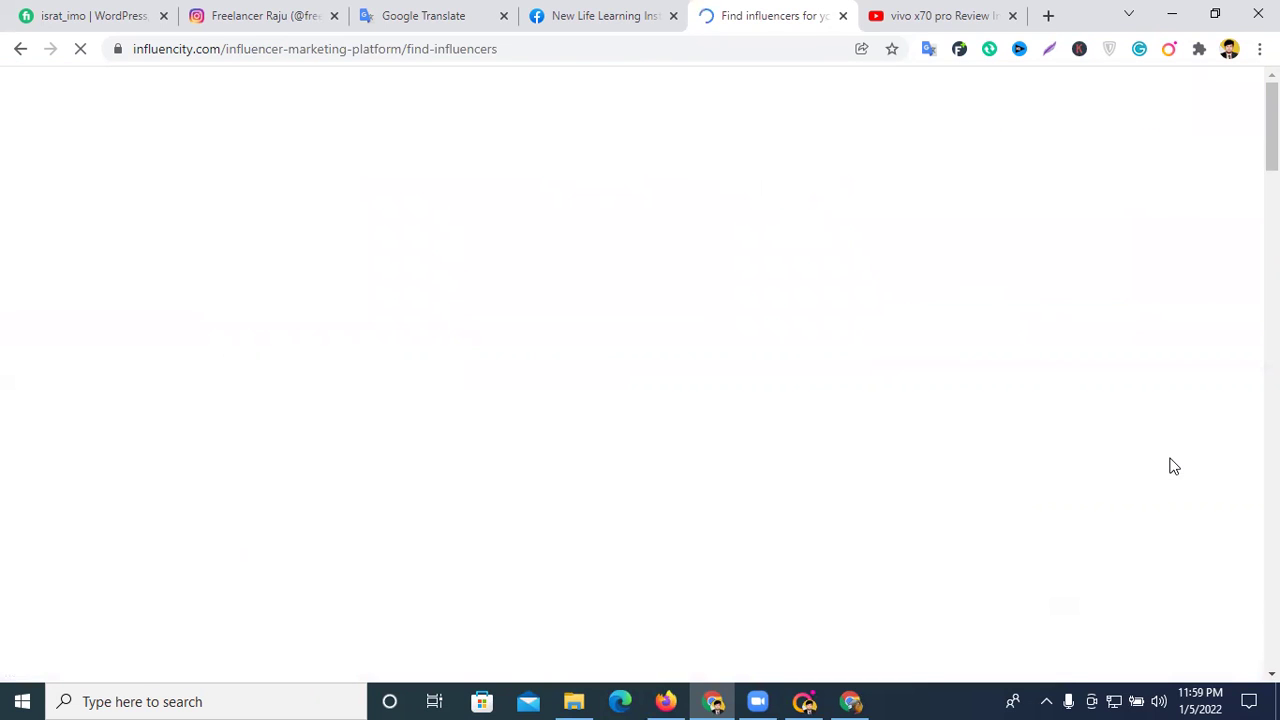
pyautogui.scroll(-15, 990, 450)
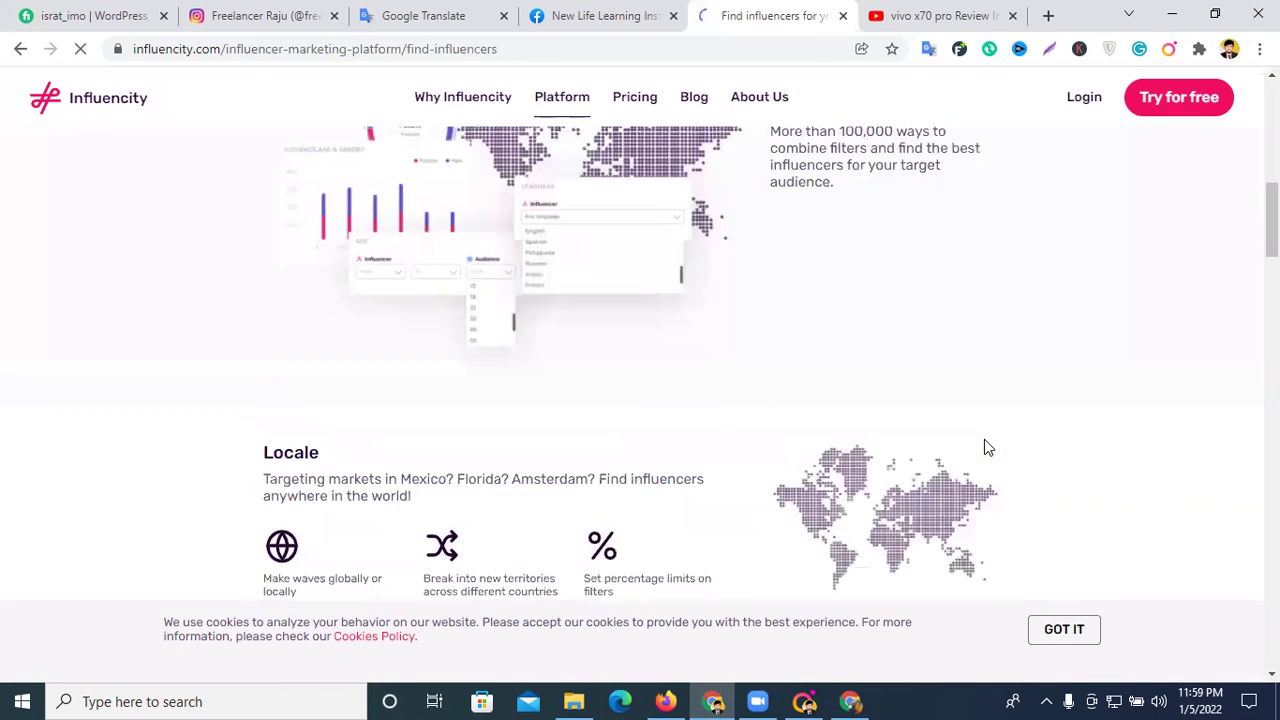
pyautogui.scroll(-4, 984, 447)
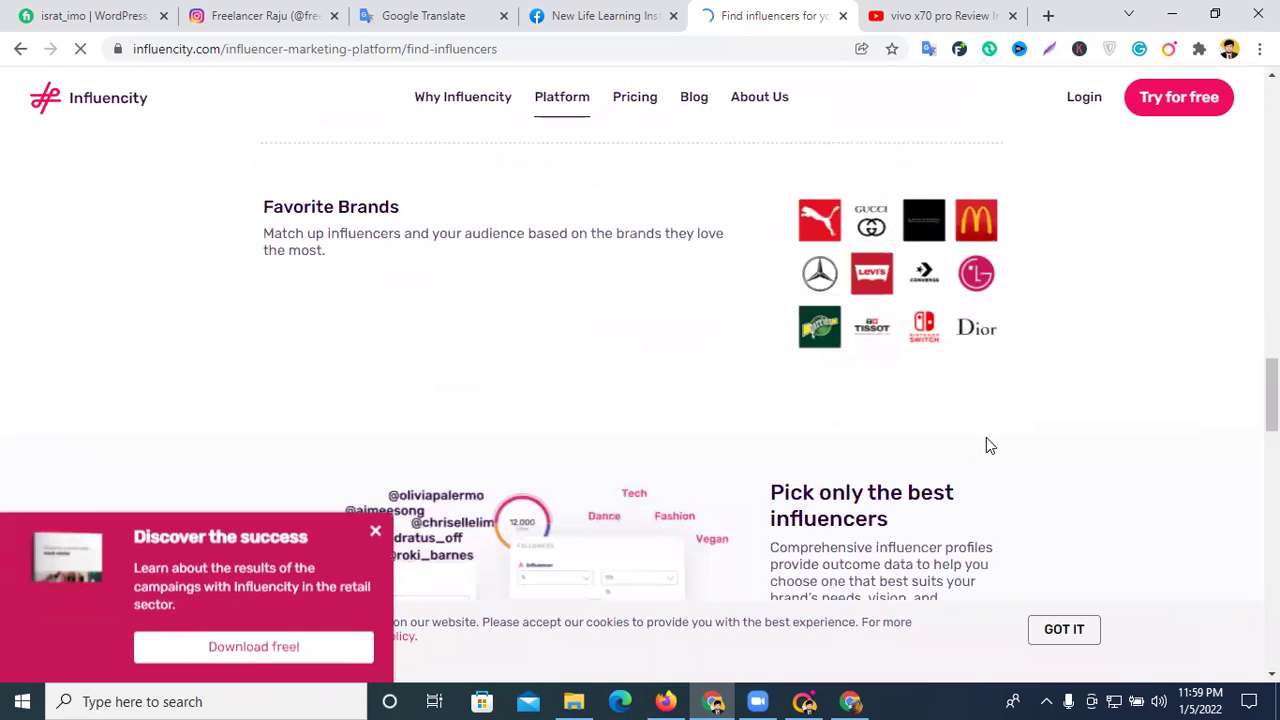
pyautogui.scroll(-10, 986, 445)
pyautogui.scroll(-10, 986, 445)
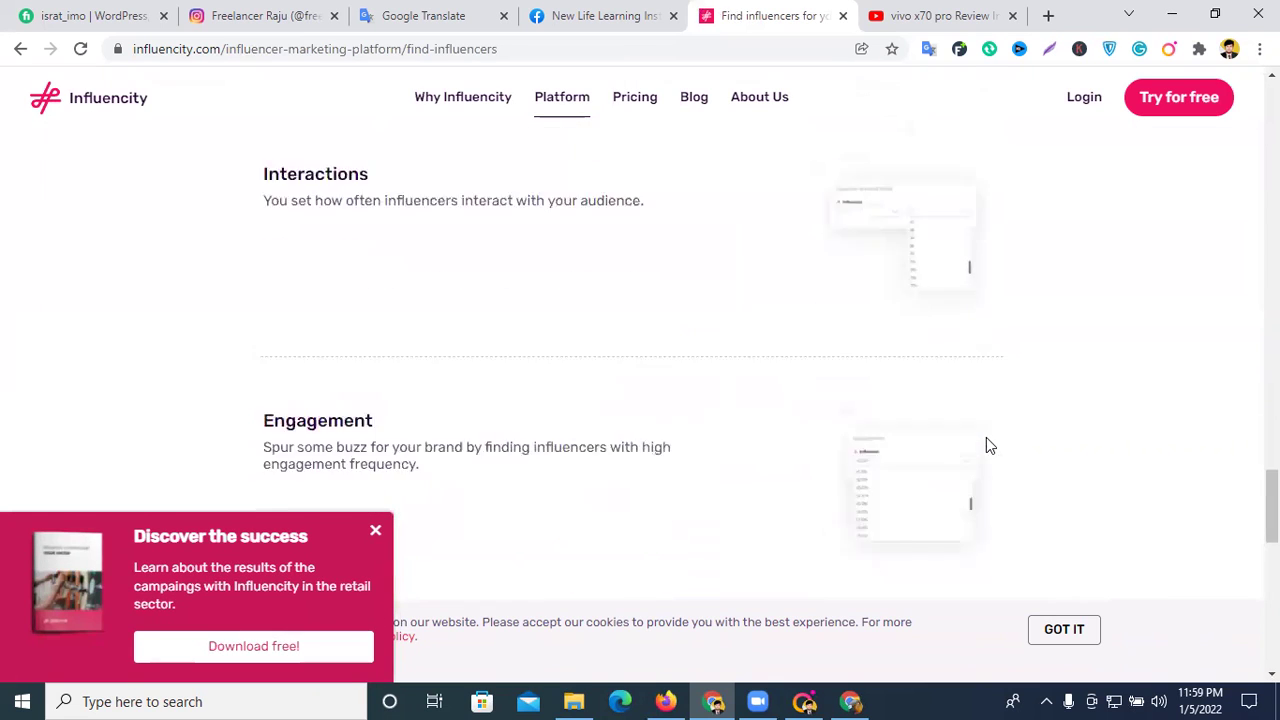
pyautogui.scroll(-6, 700, 350)
pyautogui.scroll(10, 871, 366)
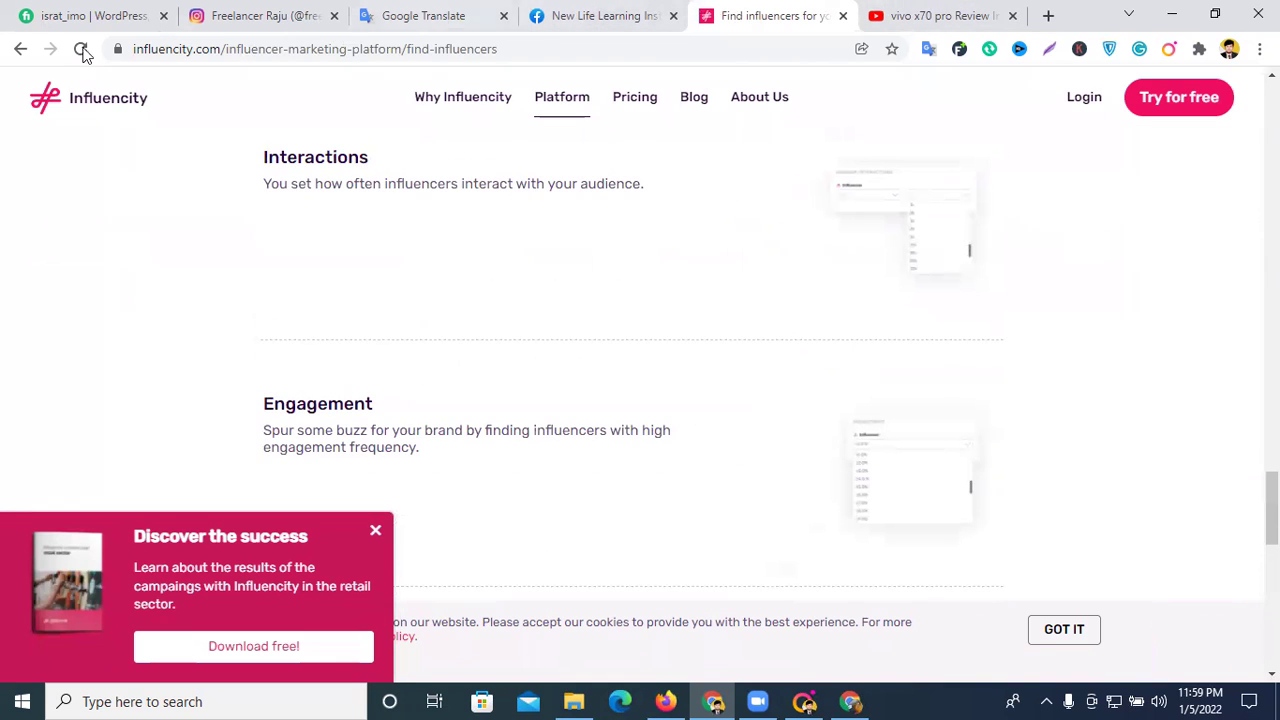
pyautogui.click(20, 48)
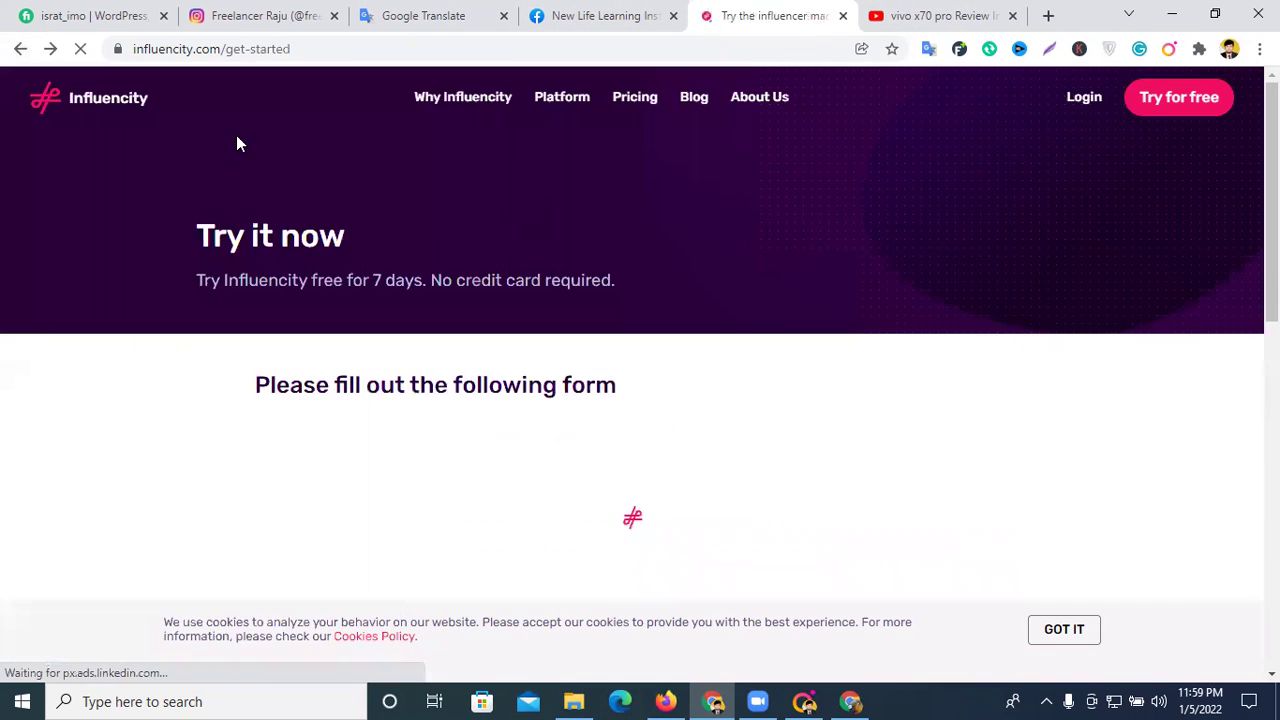
# - Go back to the sign-up form and enter the first name and last name
pyautogui.click(20, 50)
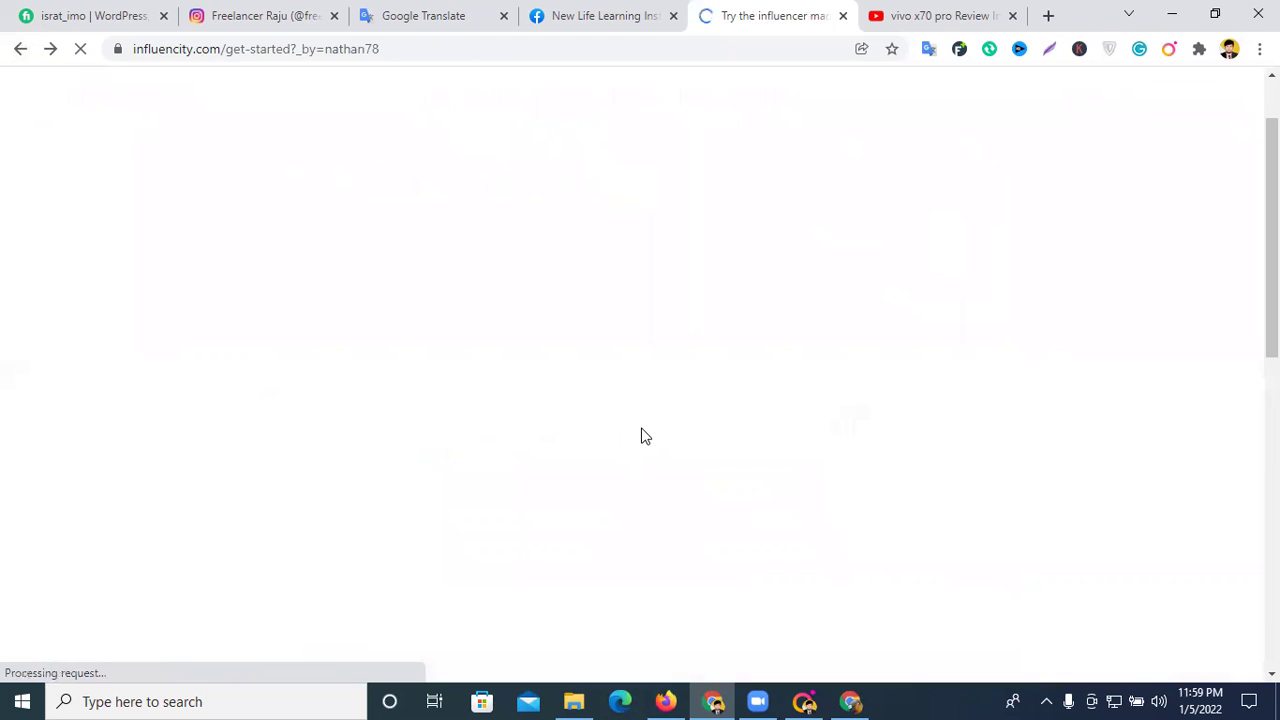
pyautogui.scroll(-3, 745, 408)
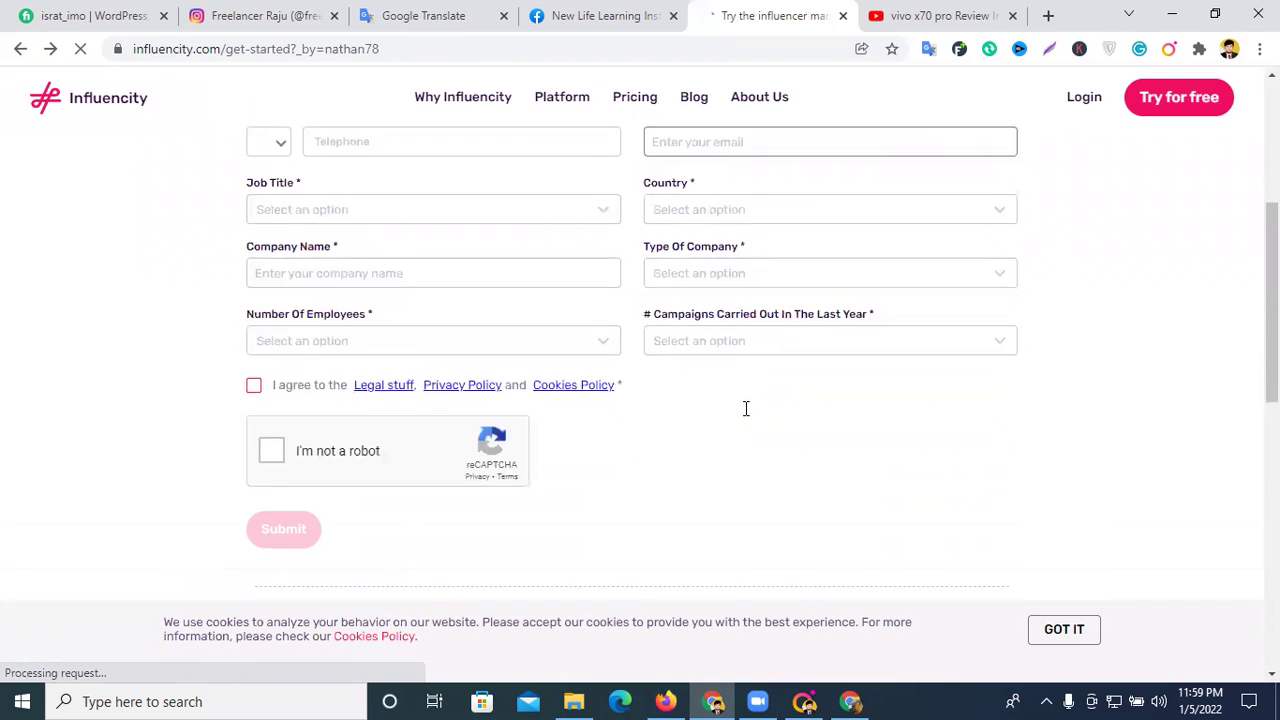
pyautogui.scroll(4, 744, 416)
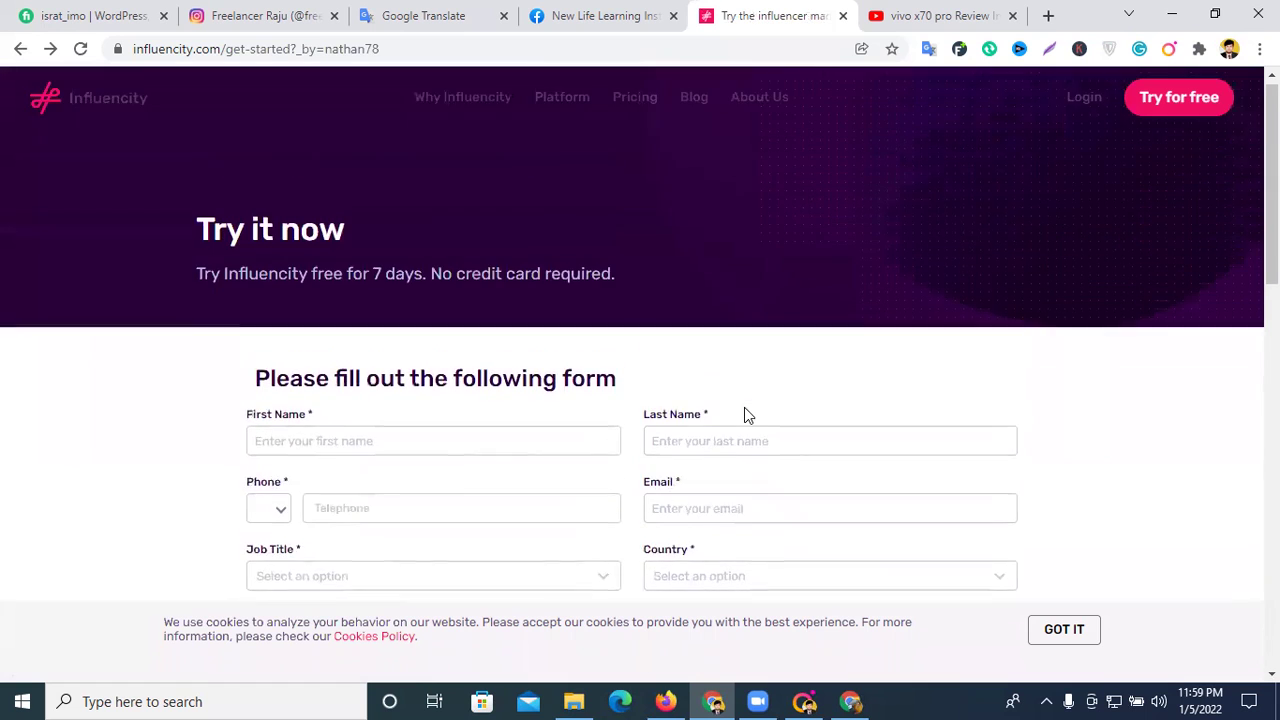
pyautogui.scroll(-2, 588, 405)
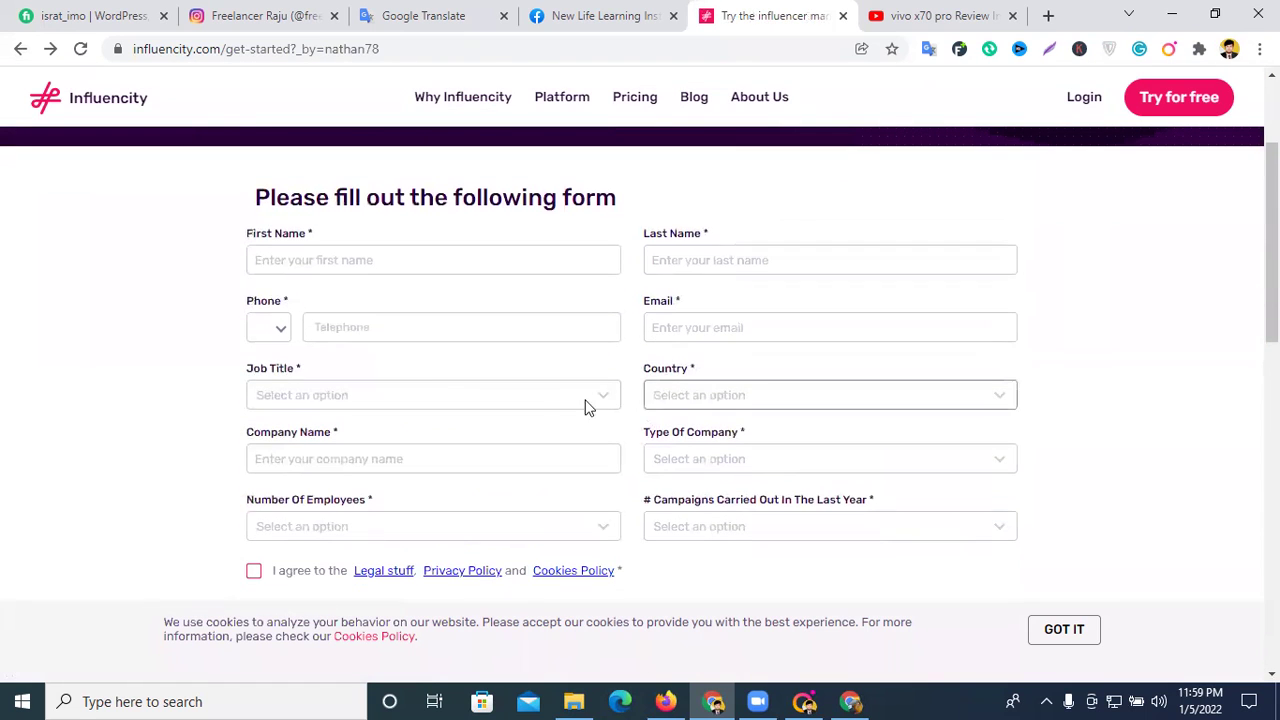
pyautogui.click(352, 260)
pyautogui.click(722, 266)
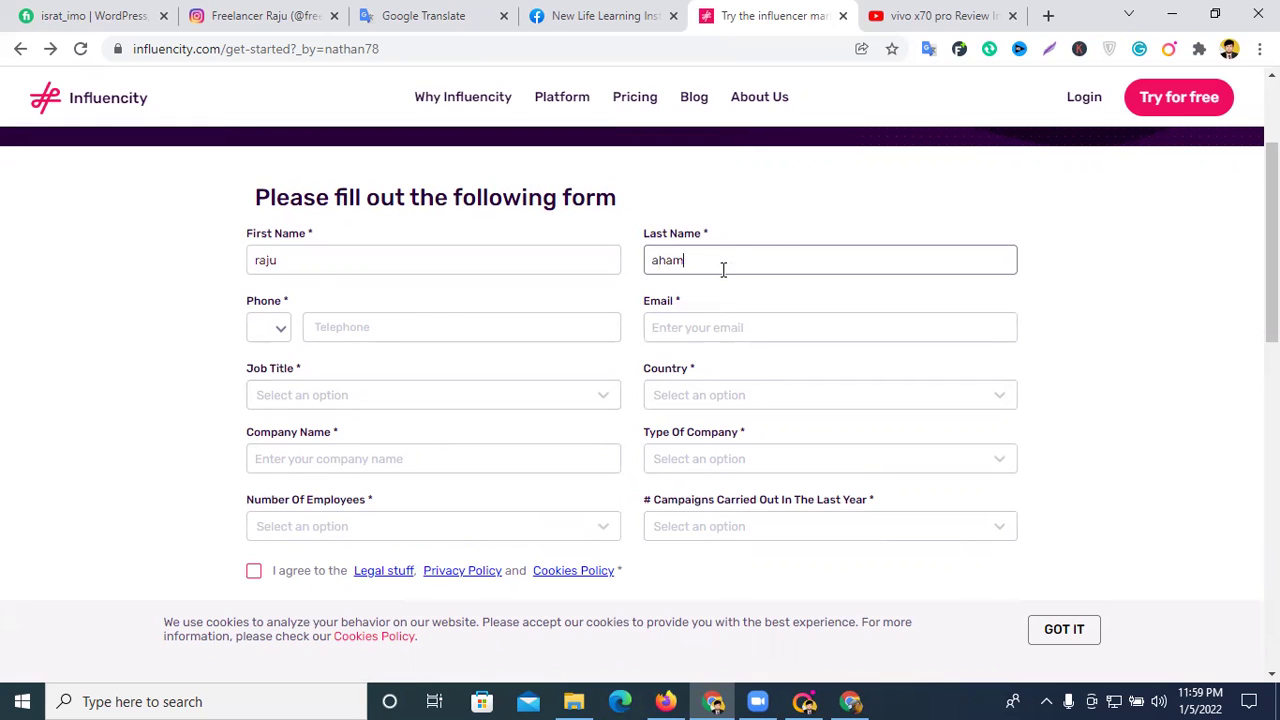
# - Choose the Bangladesh +880 phone code and enter the phone number
pyautogui.click(400, 322)
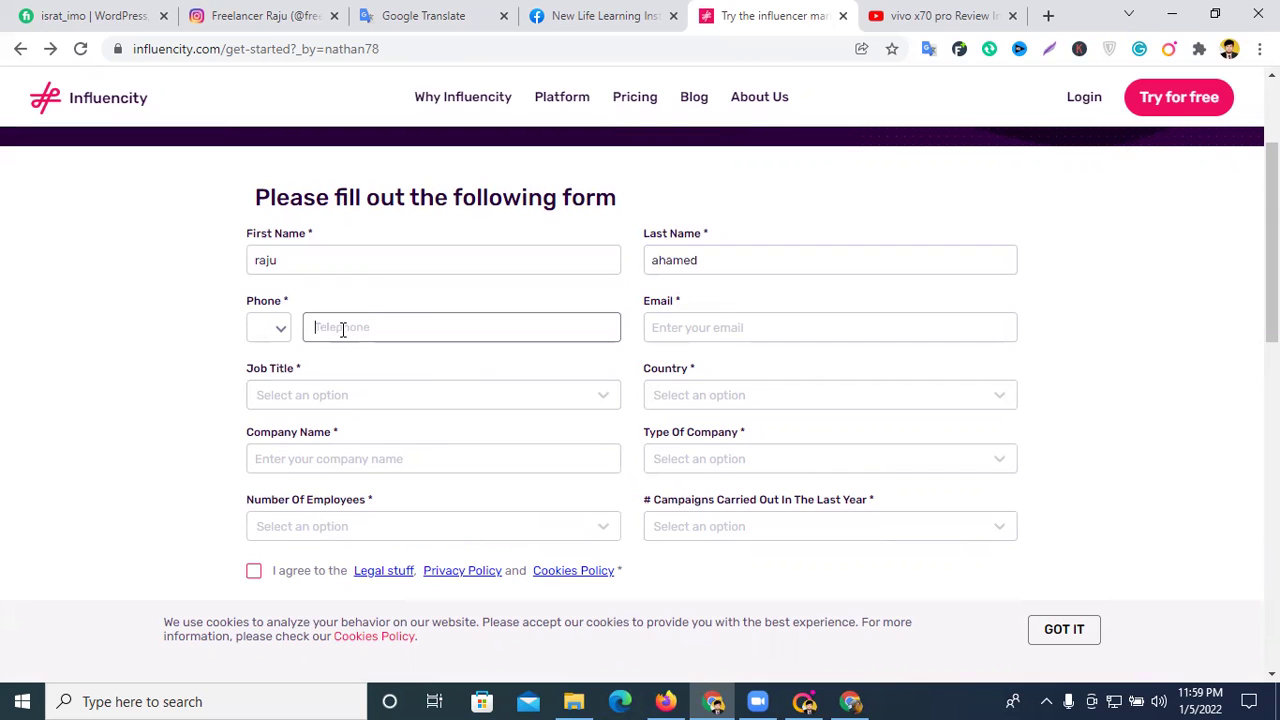
pyautogui.click(271, 327)
pyautogui.scroll(-3, 298, 424)
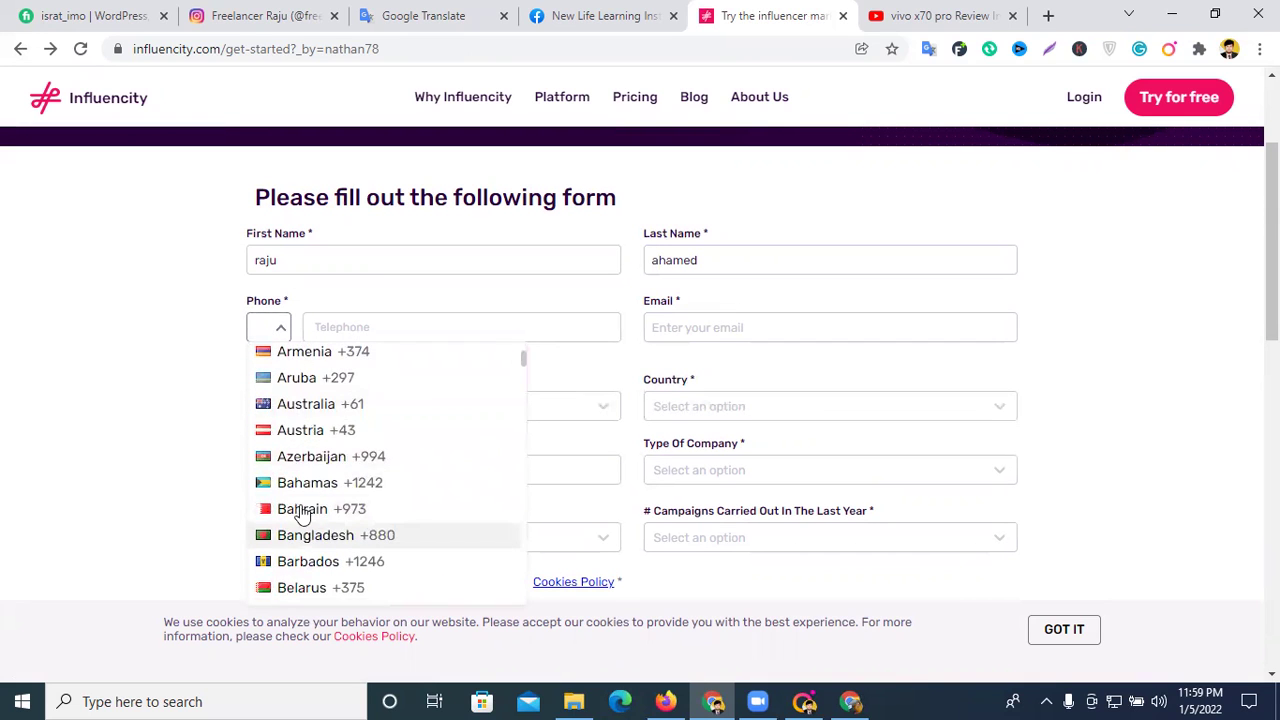
pyautogui.click(300, 535)
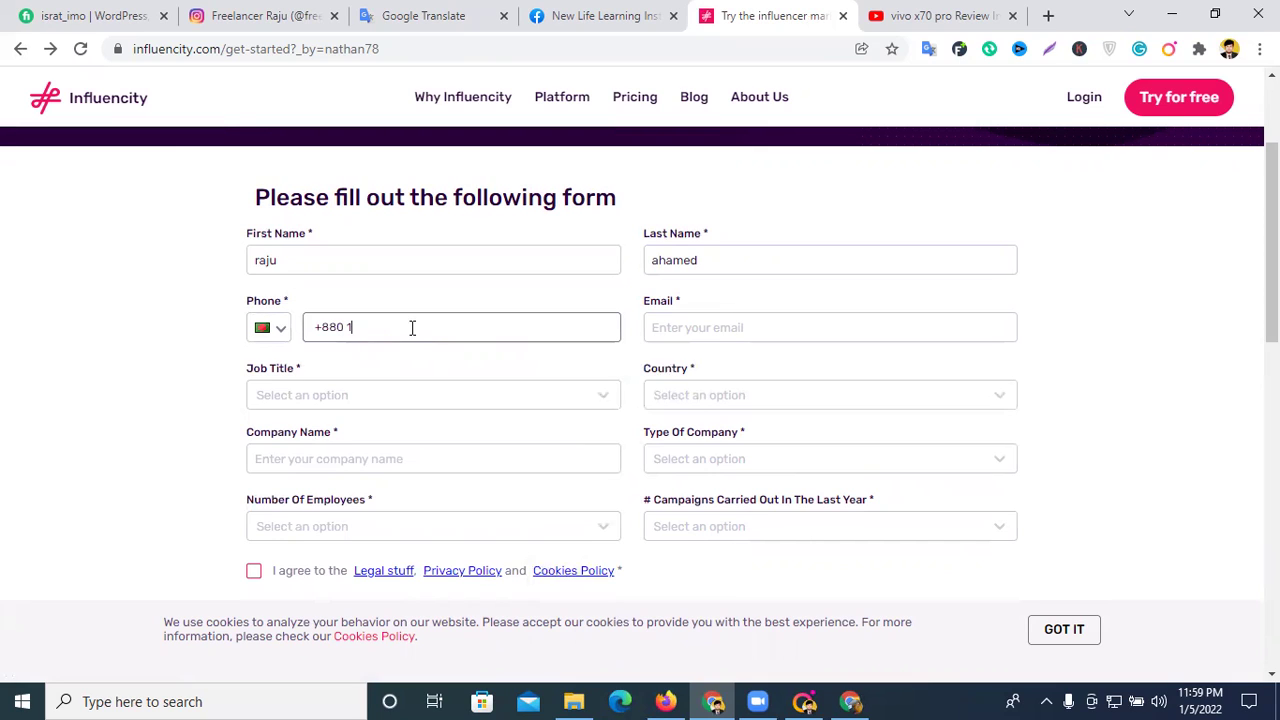
pyautogui.click(695, 322)
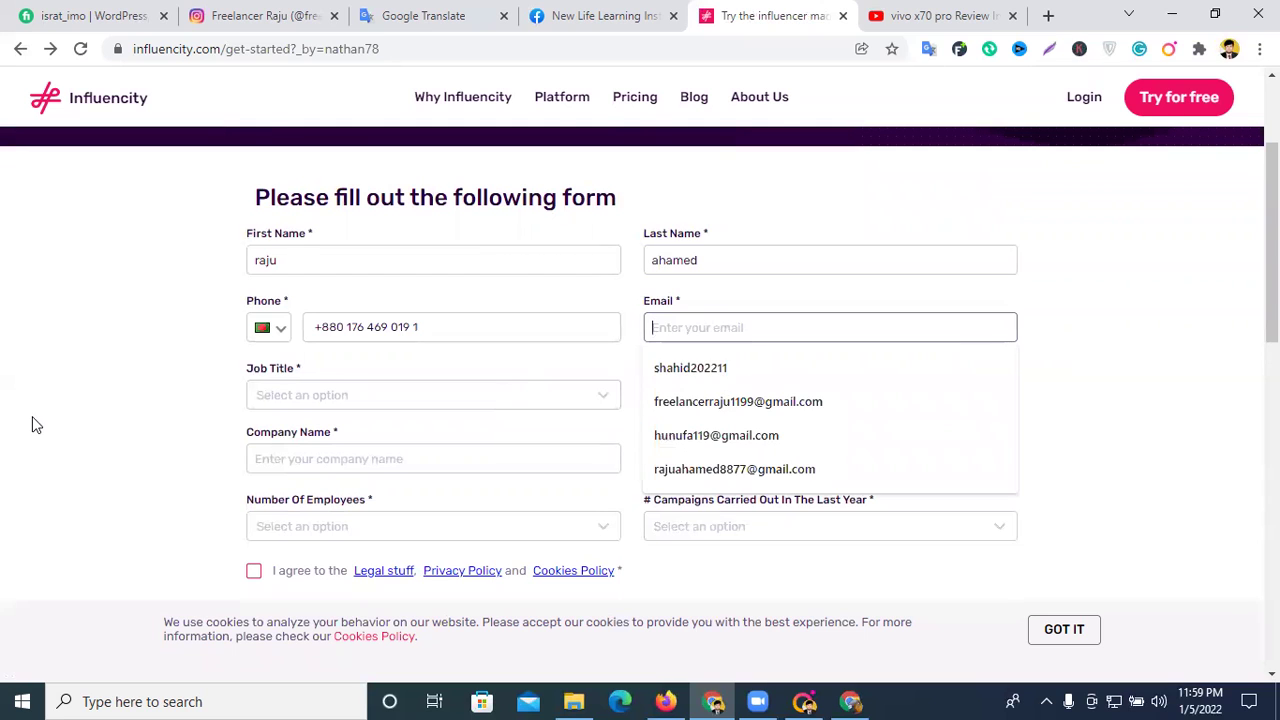
# - Set job title to Student / Intern and company to 'new life learning institute'
pyautogui.click(609, 399)
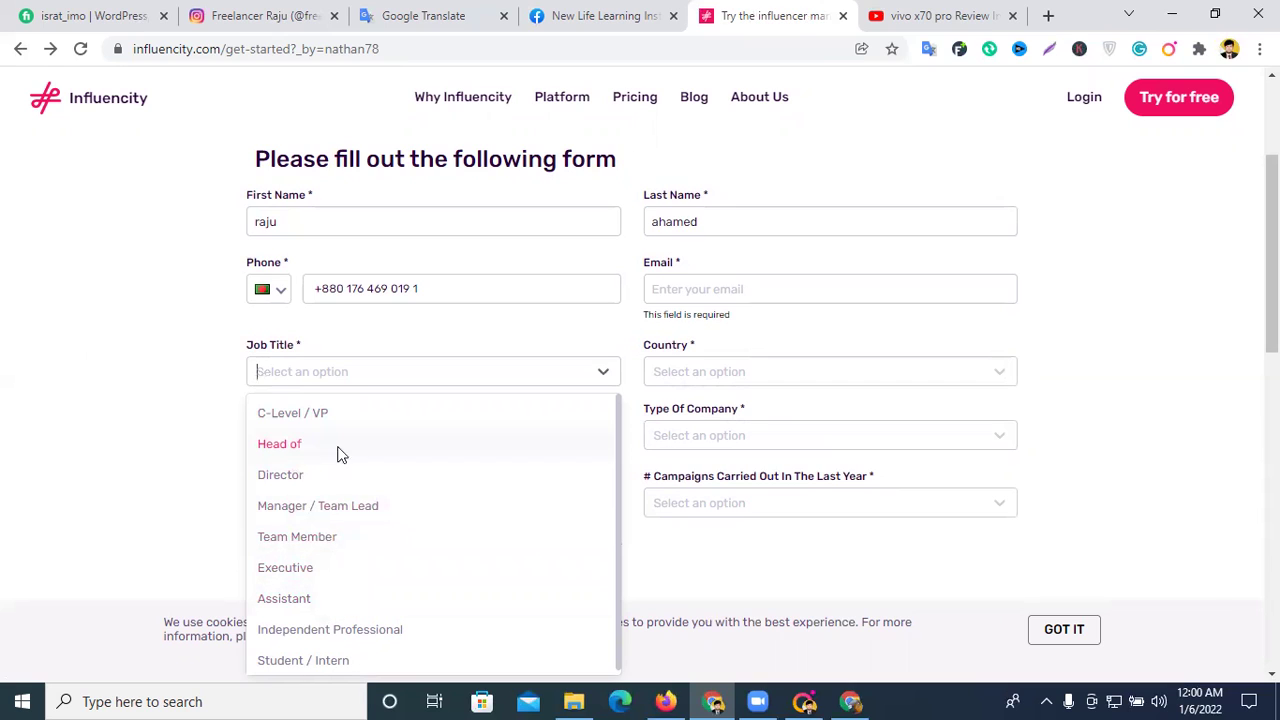
pyautogui.scroll(-1, 352, 455)
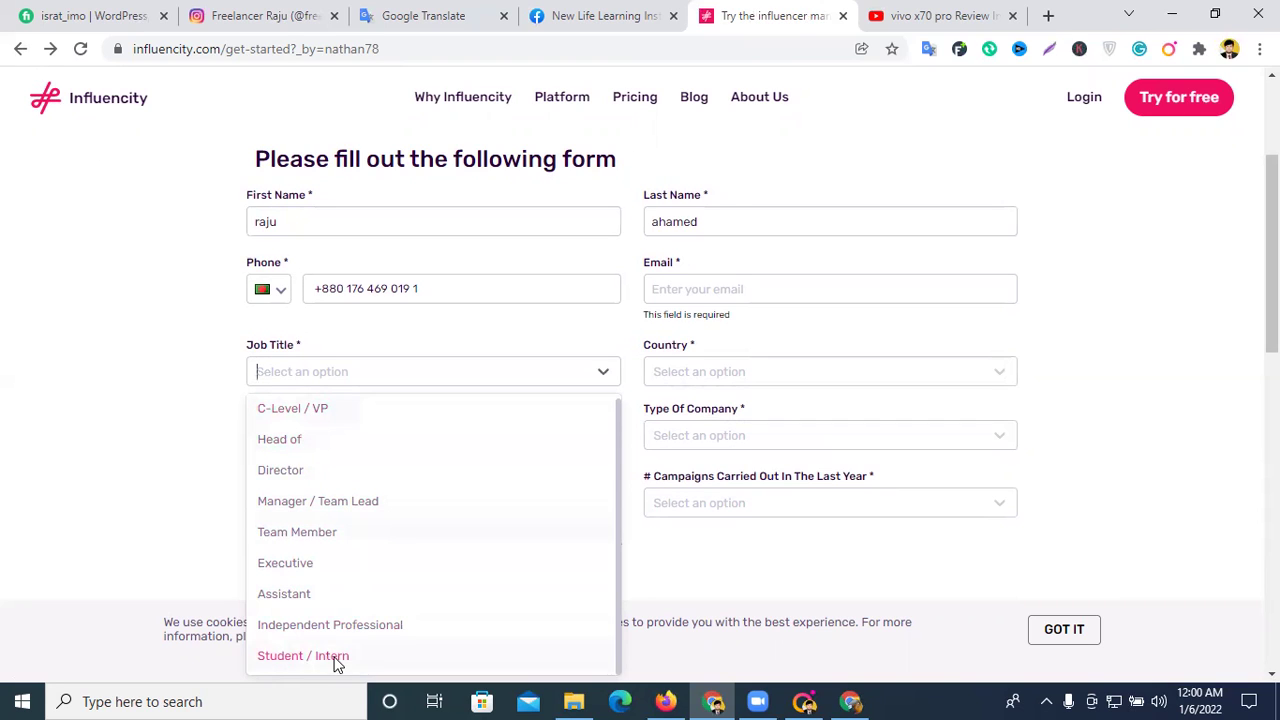
pyautogui.click(335, 658)
pyautogui.click(344, 440)
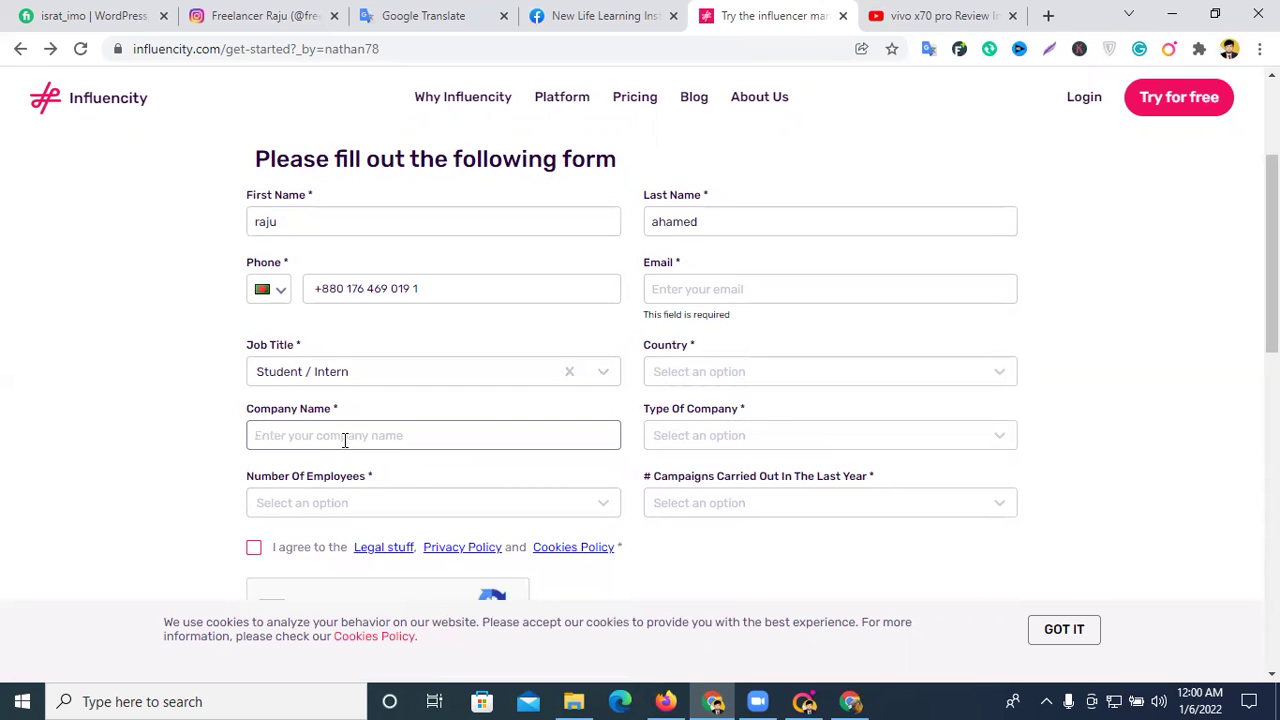
pyautogui.write('new life learnig')
pyautogui.rightClick(330, 436)
pyautogui.click(386, 146)
pyautogui.write('institute')
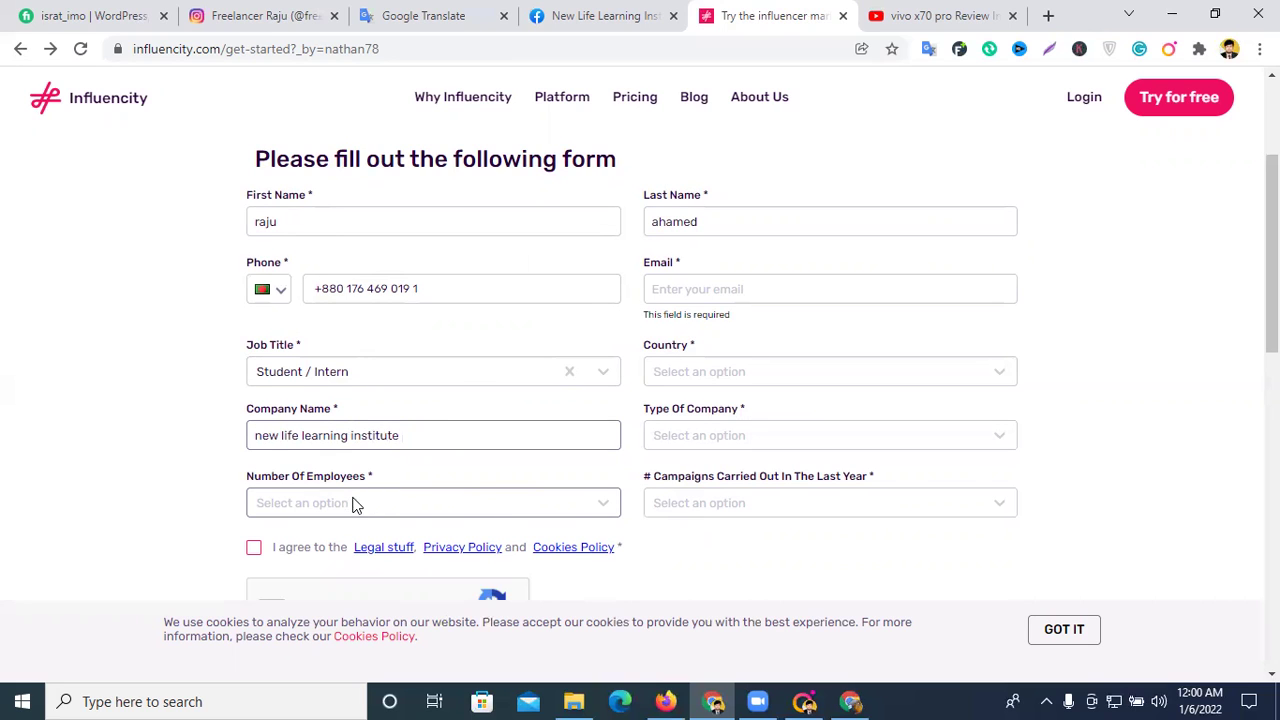
# - Set the employee count to 26-50, agree to the legal terms, and open a blank tab
pyautogui.click(355, 505)
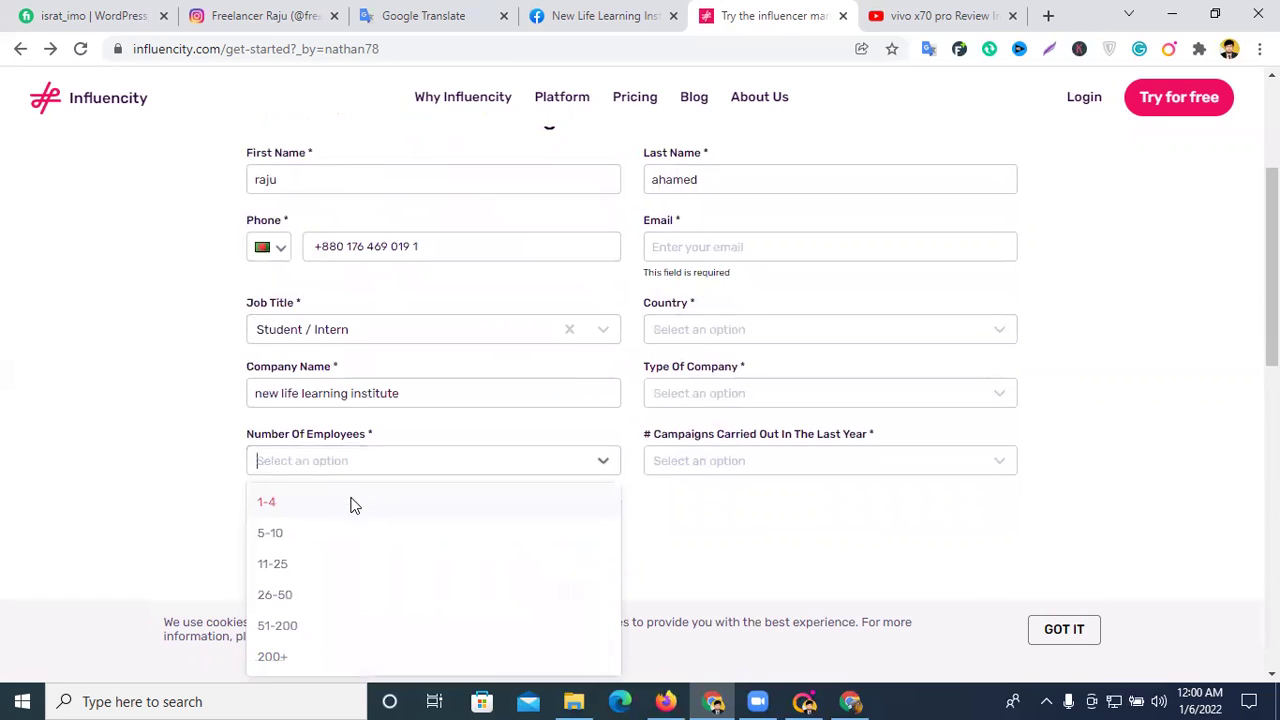
pyautogui.click(279, 563)
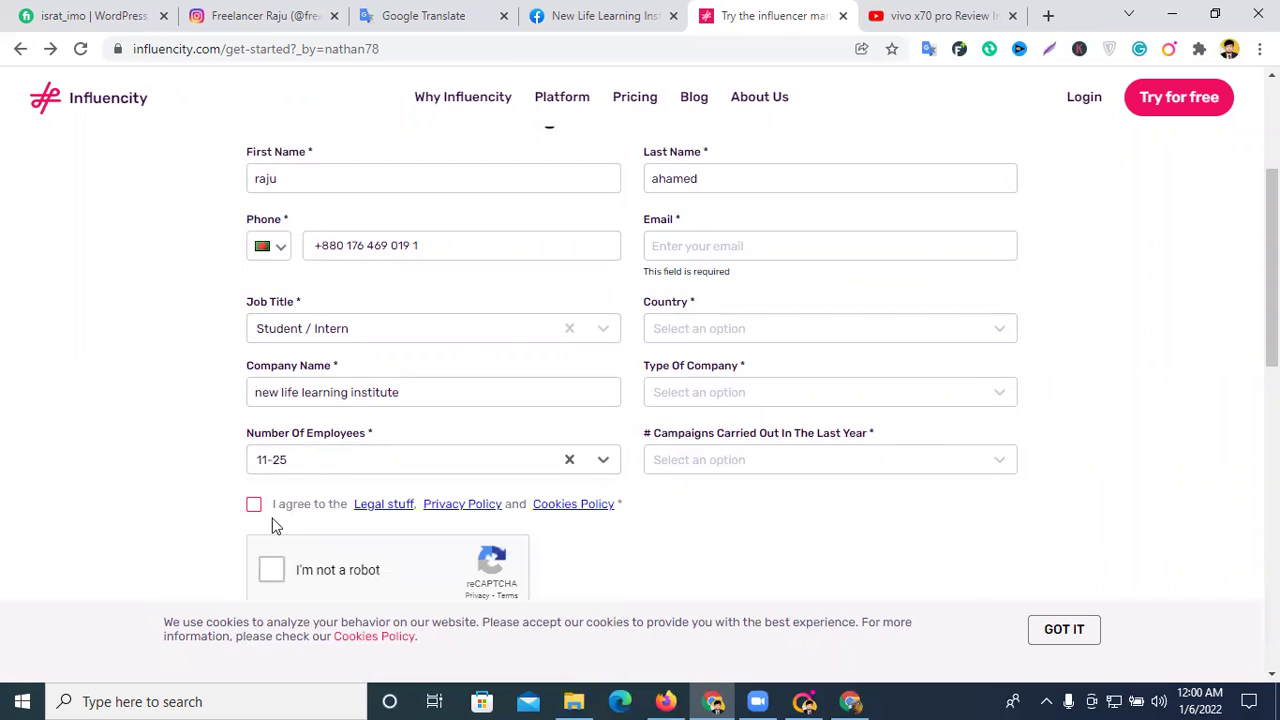
pyautogui.click(309, 468)
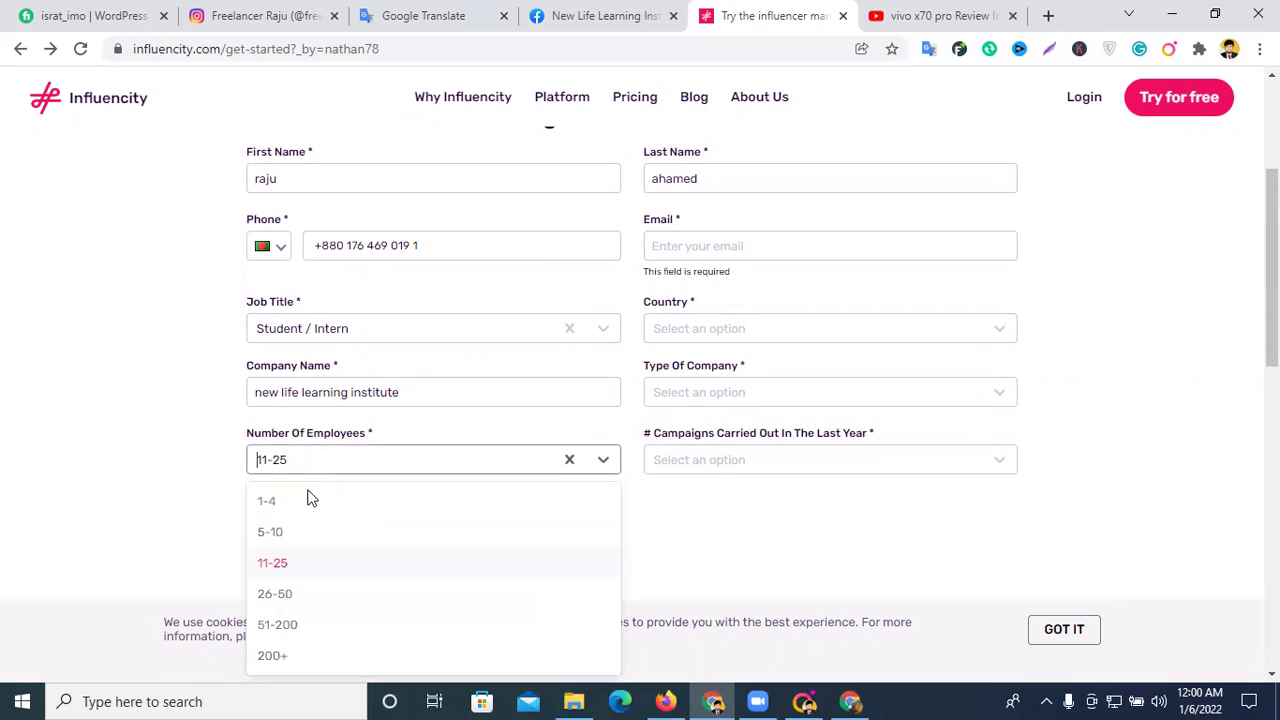
pyautogui.click(300, 596)
pyautogui.click(254, 505)
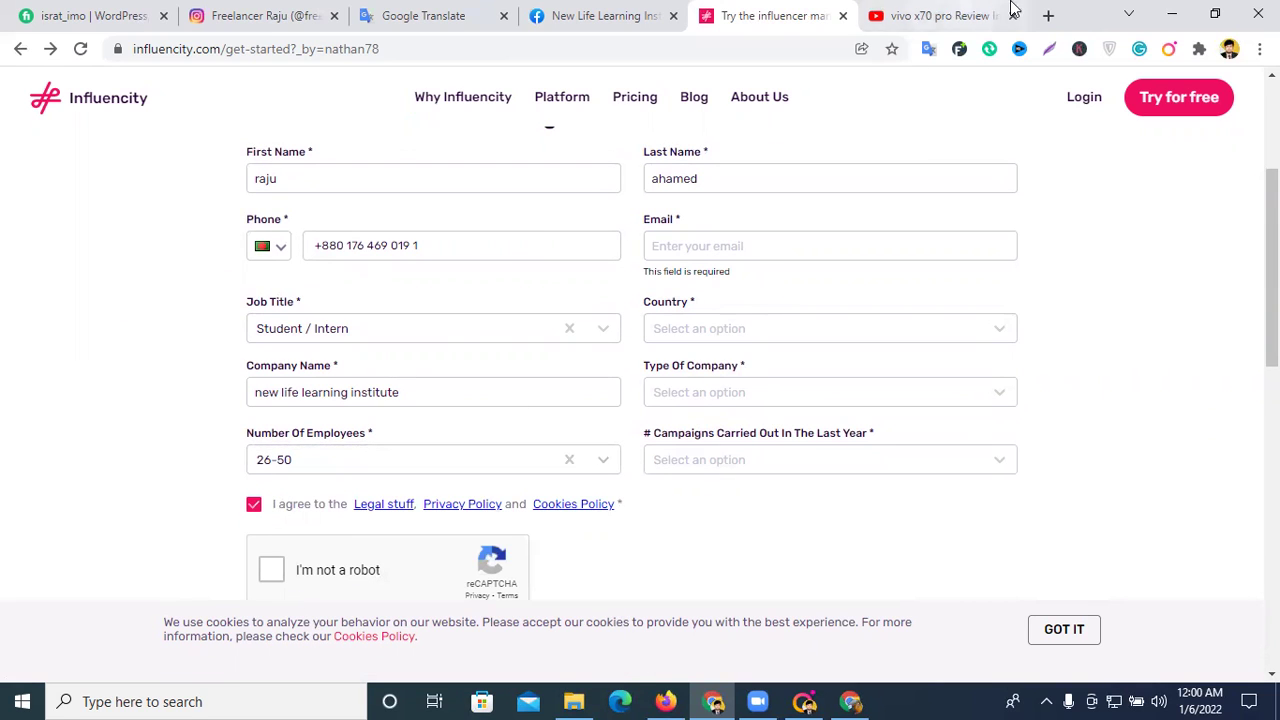
pyautogui.click(1045, 16)
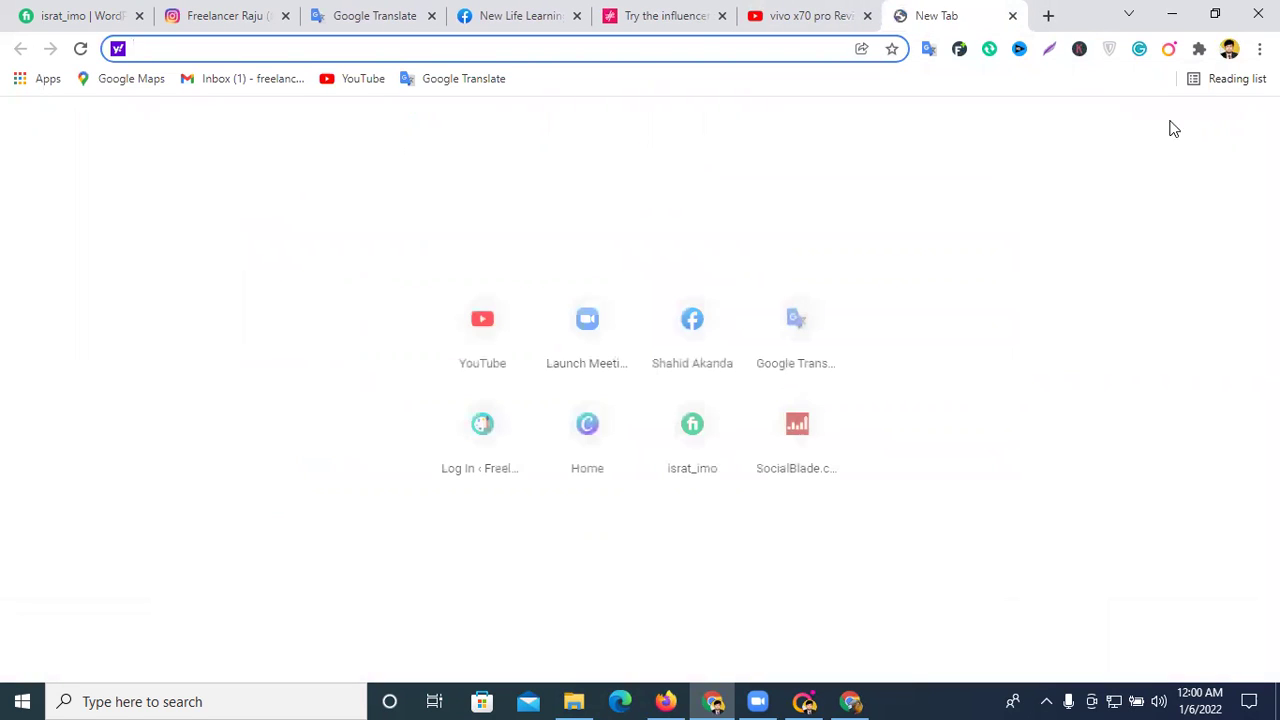
# - Copy the Gmail account's e-mail address and paste it into the form's Email field
pyautogui.click(253, 78)
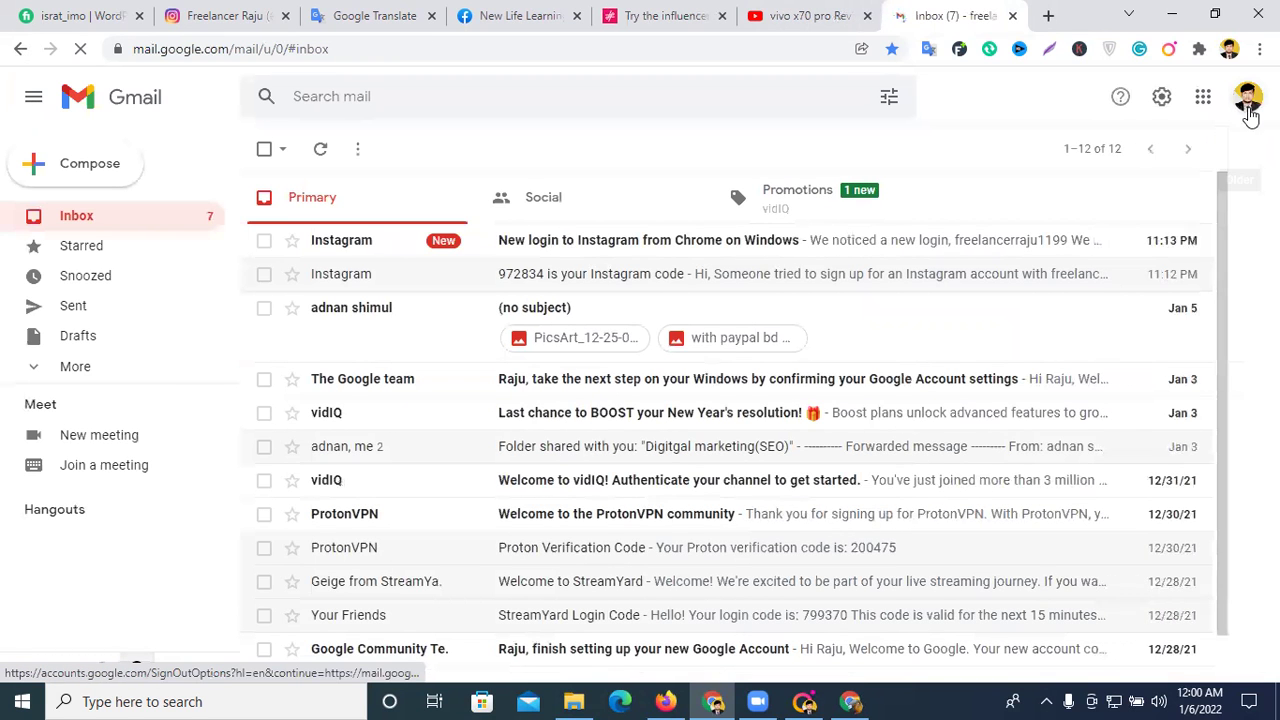
pyautogui.click(1247, 97)
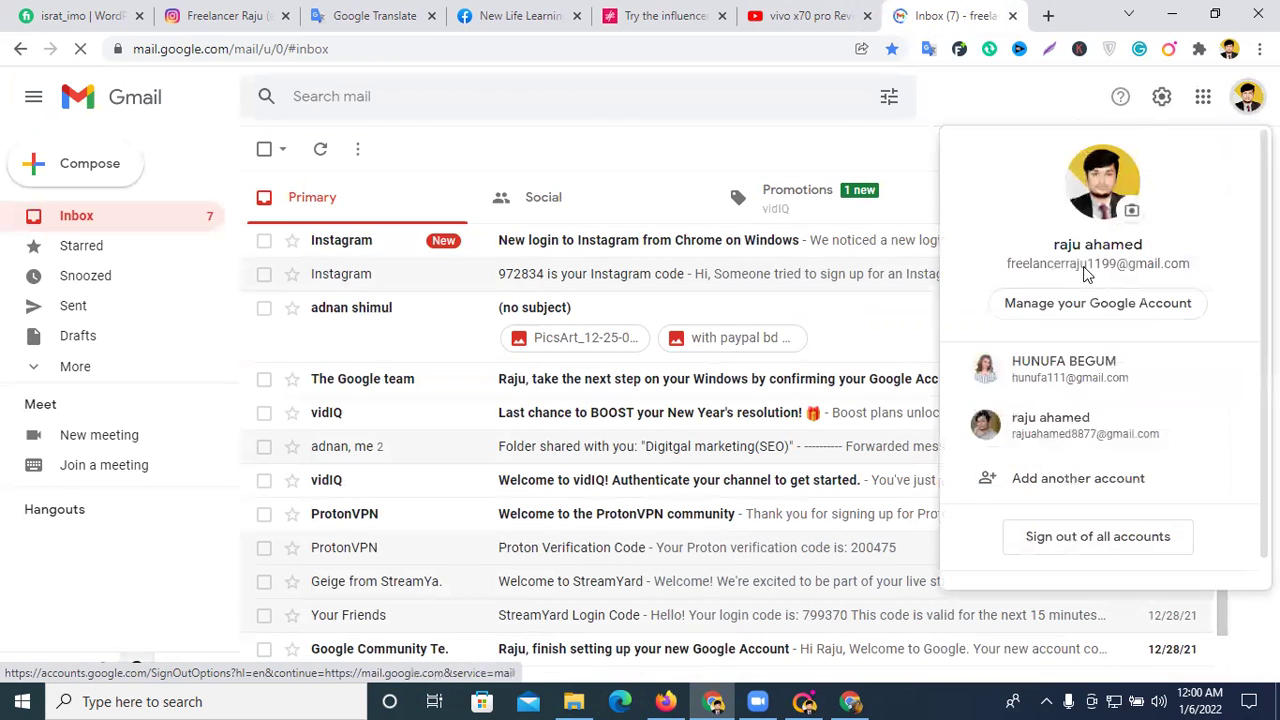
pyautogui.tripleClick(1088, 262)
pyautogui.press('Escape')
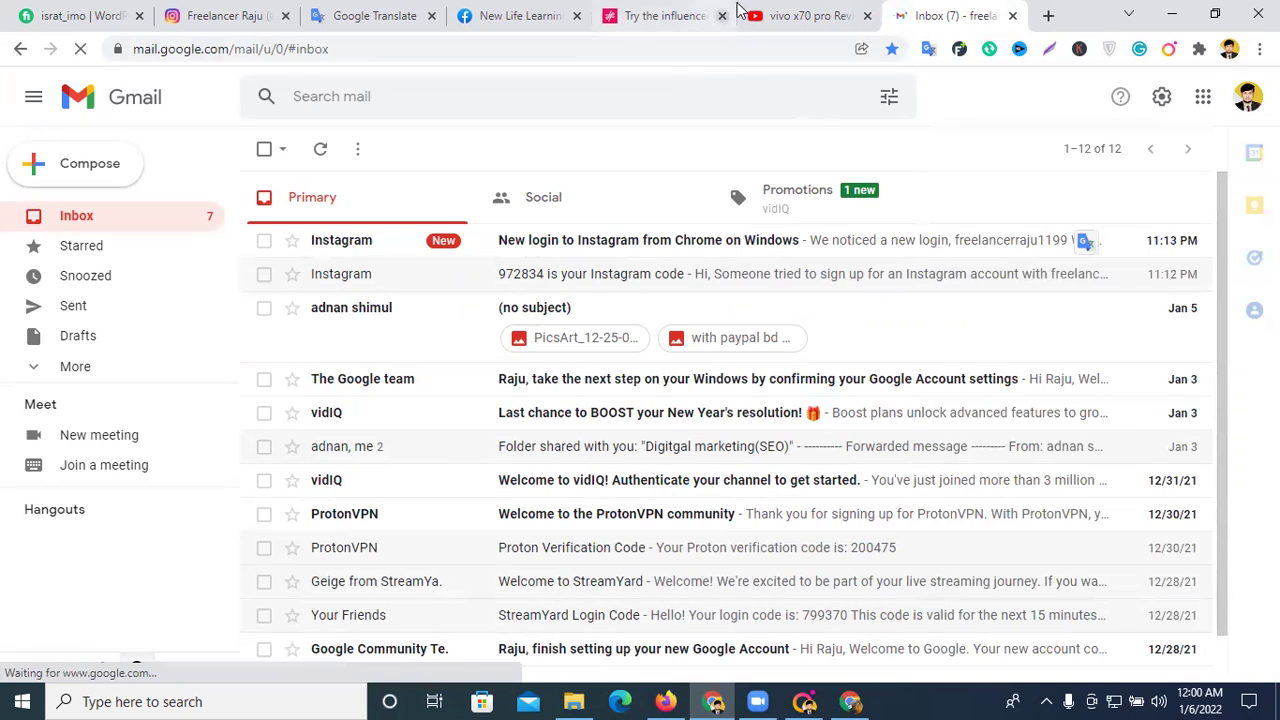
pyautogui.click(662, 15)
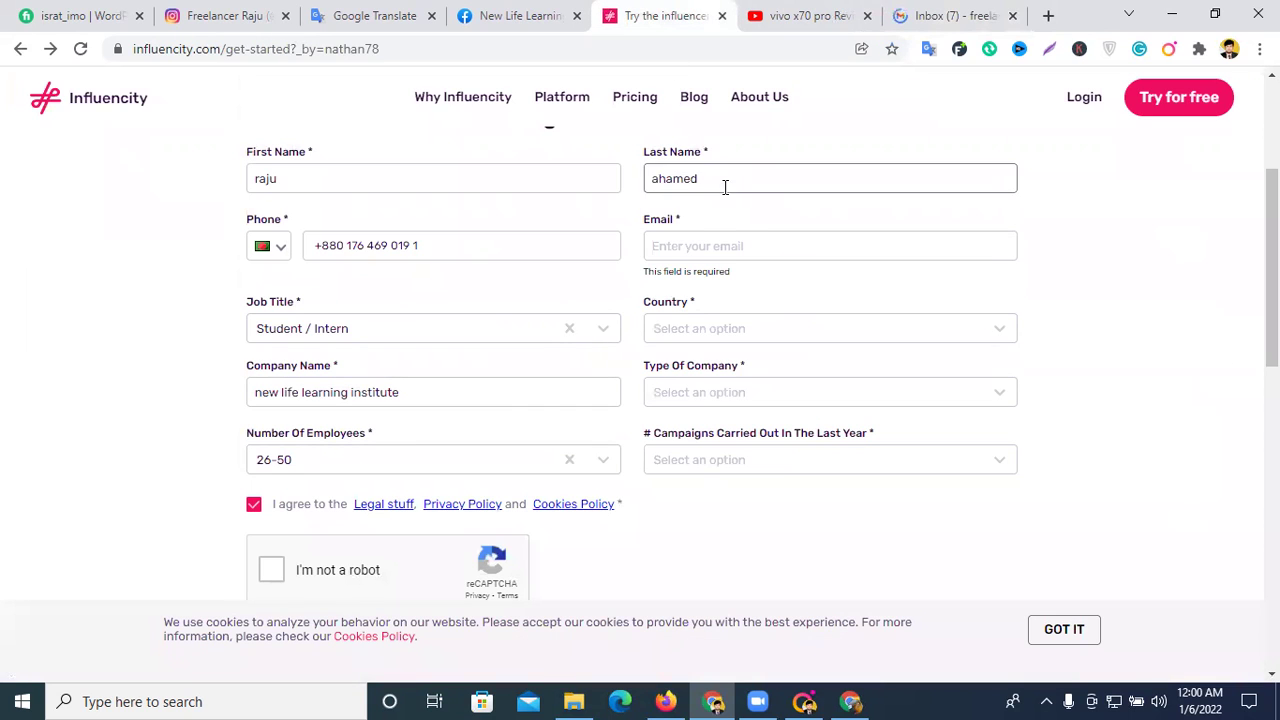
pyautogui.click(729, 249)
pyautogui.hotkey('ctrl', 'v')
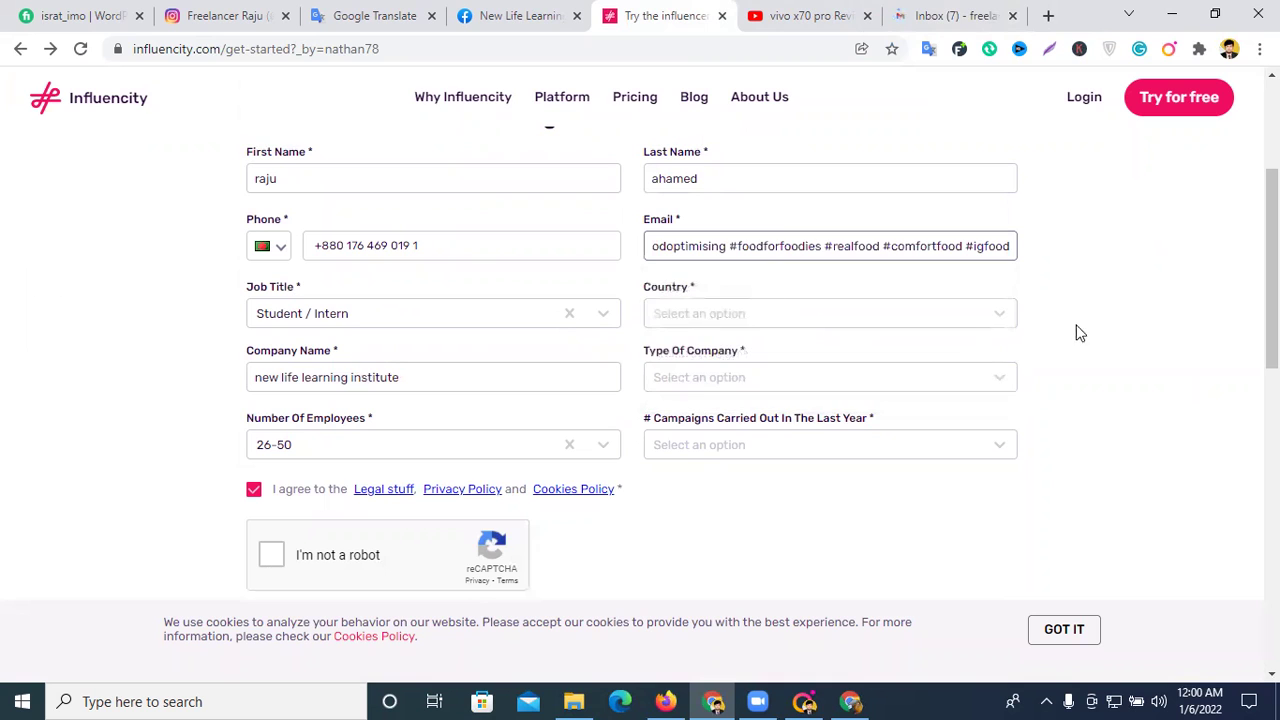
# - Recopy the Gmail address and replace the wrong text in the Email field with it
pyautogui.click(960, 12)
pyautogui.click(1247, 97)
pyautogui.tripleClick(1110, 262)
pyautogui.hotkey('ctrl', 'c')
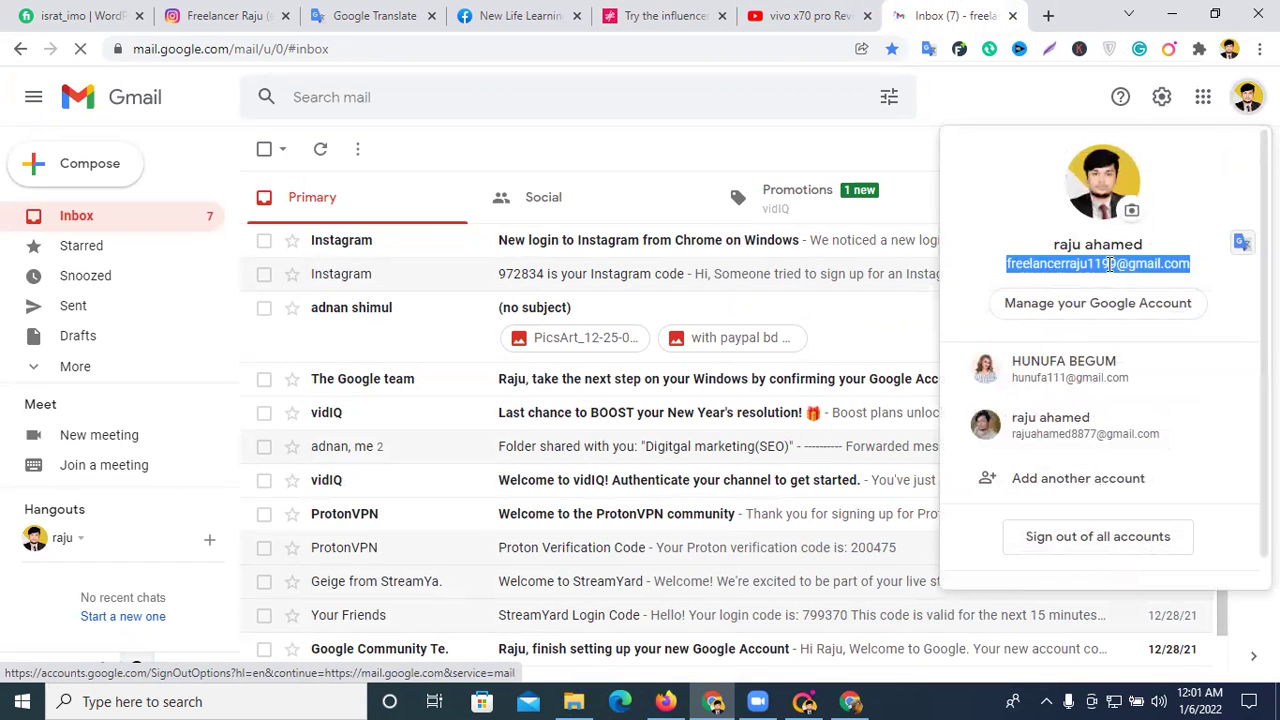
pyautogui.click(660, 15)
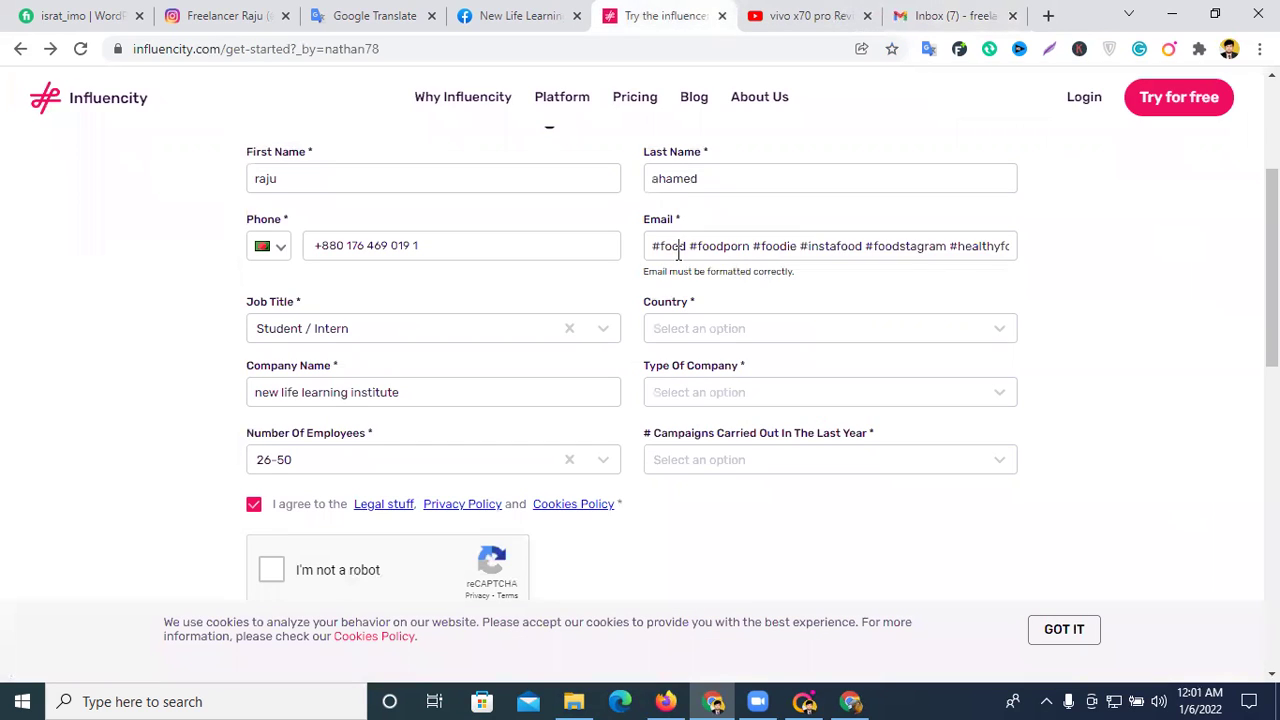
pyautogui.tripleClick(678, 252)
pyautogui.hotkey('ctrl', 'v')
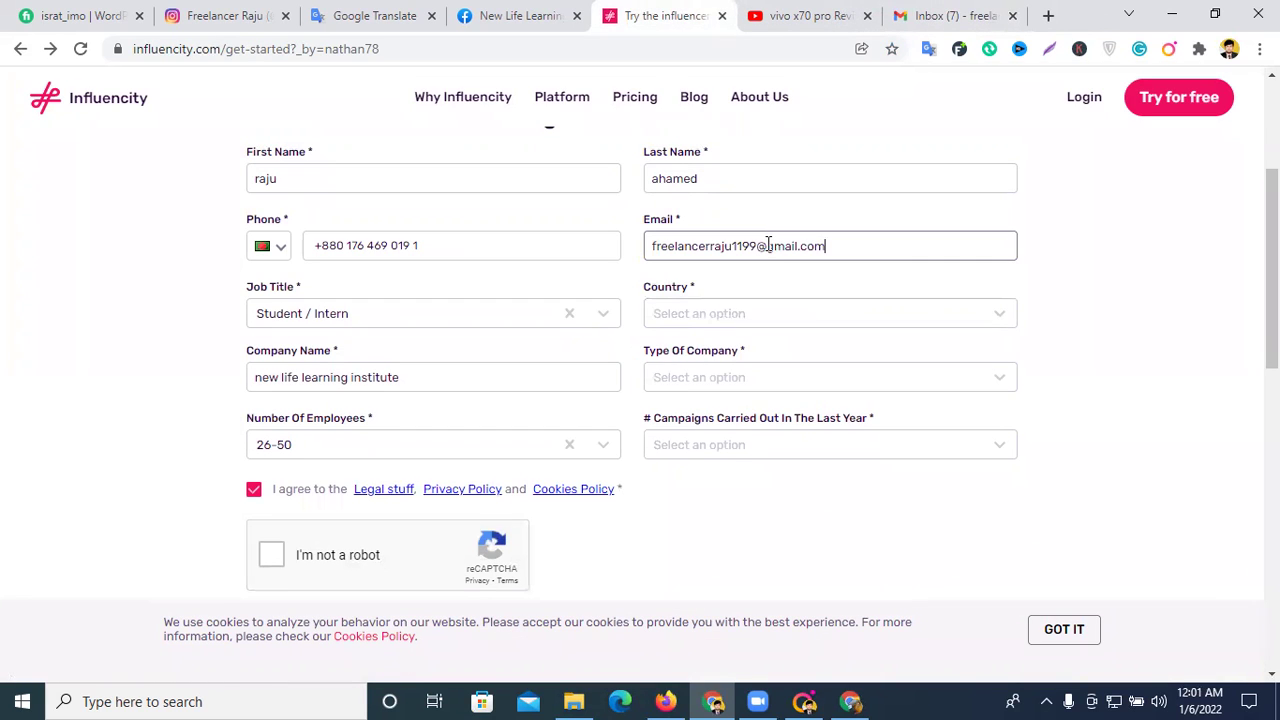
# - Set country to Bangladesh, company type to Agency and campaigns last year to 9 - 12
pyautogui.click(699, 315)
pyautogui.scroll(-4, 705, 505)
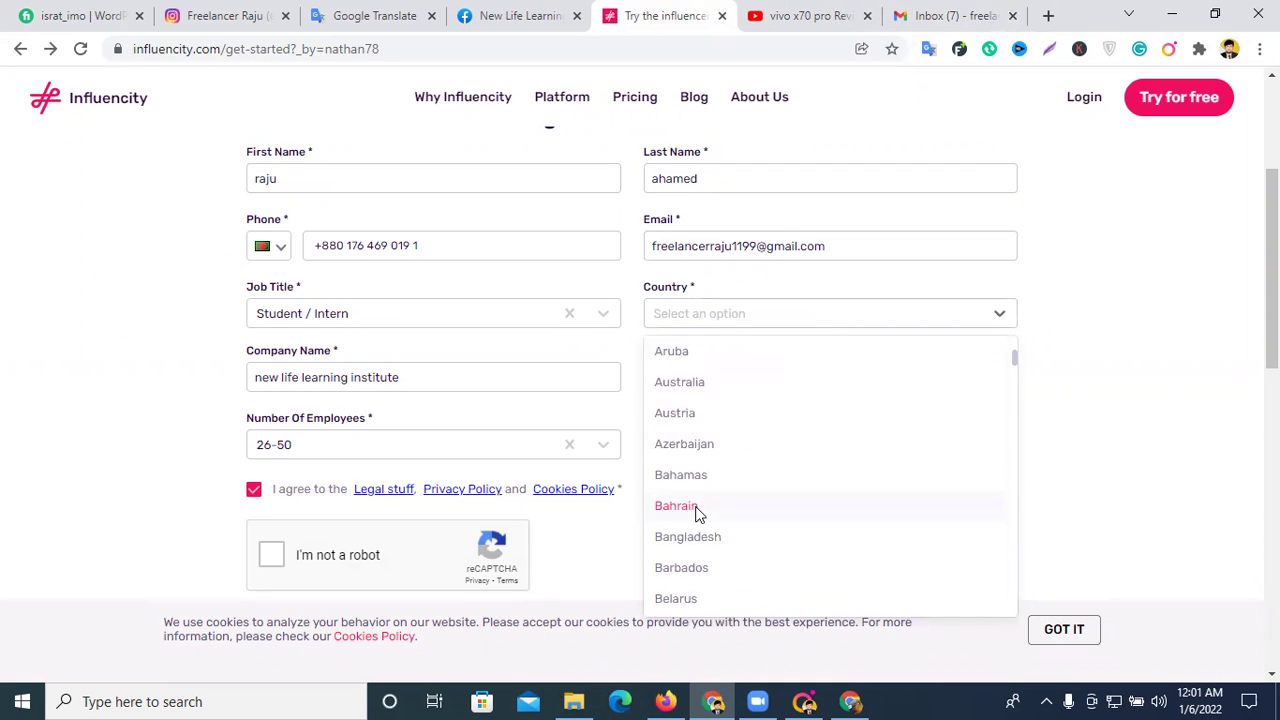
pyautogui.click(701, 536)
pyautogui.click(776, 379)
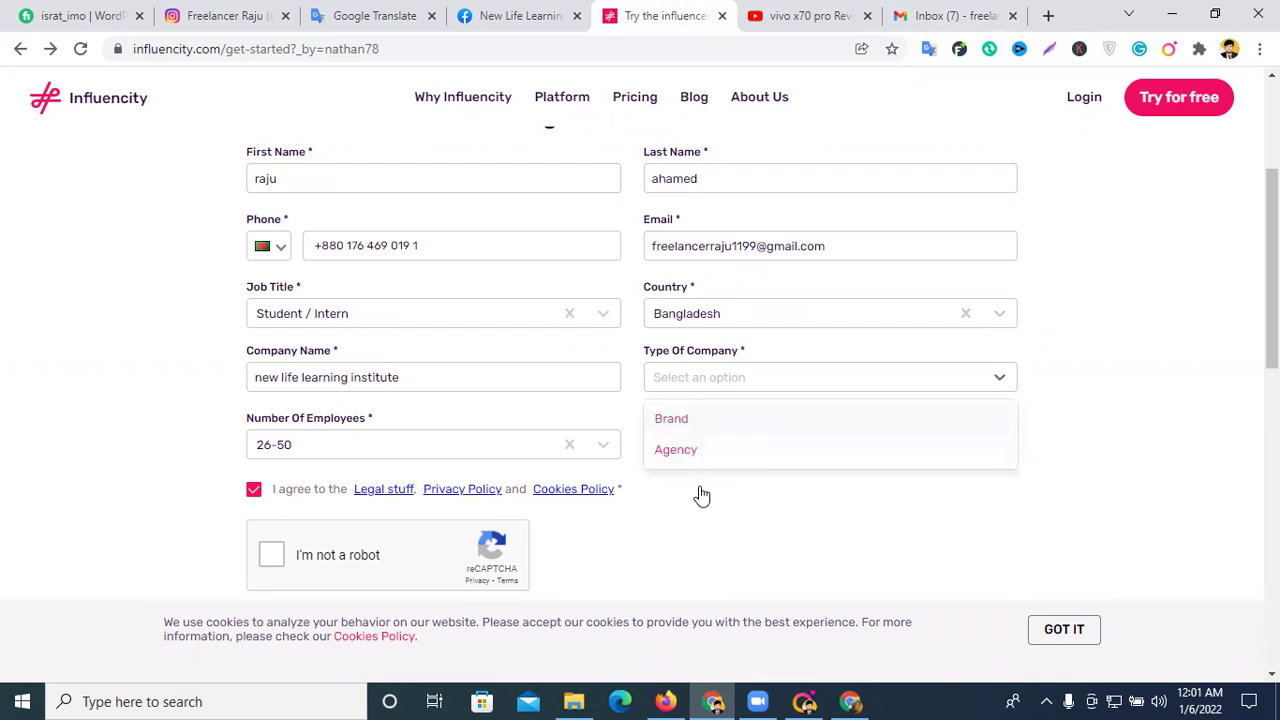
pyautogui.click(691, 451)
pyautogui.click(782, 446)
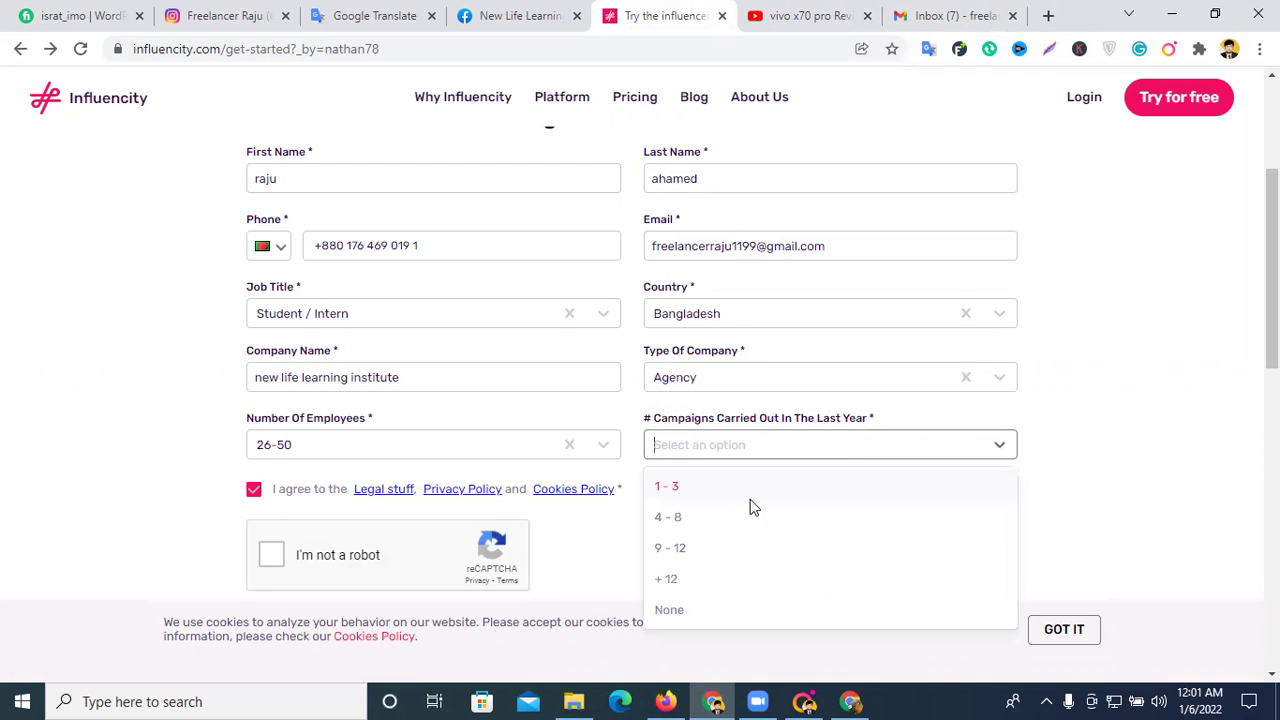
pyautogui.click(691, 549)
# - Solve the traffic-light reCAPTCHA and submit the trial sign-up form
pyautogui.click(279, 371)
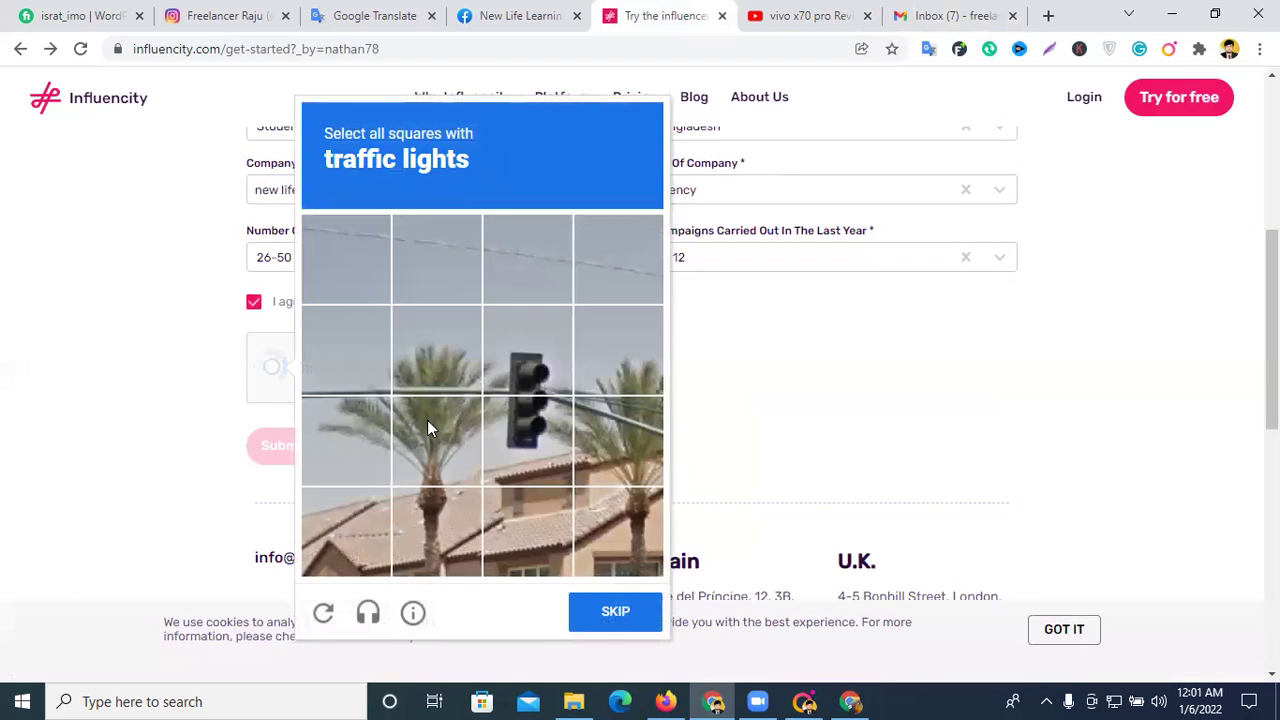
pyautogui.click(512, 432)
pyautogui.click(508, 364)
pyautogui.click(618, 607)
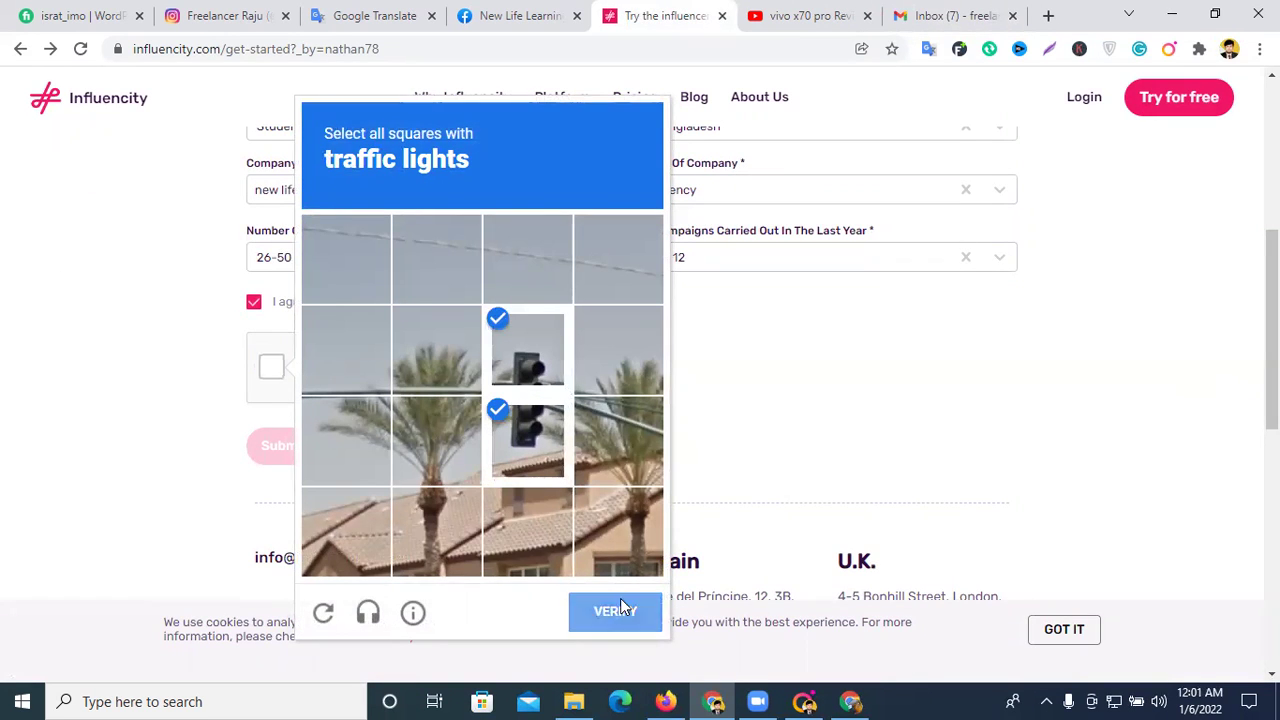
pyautogui.click(286, 451)
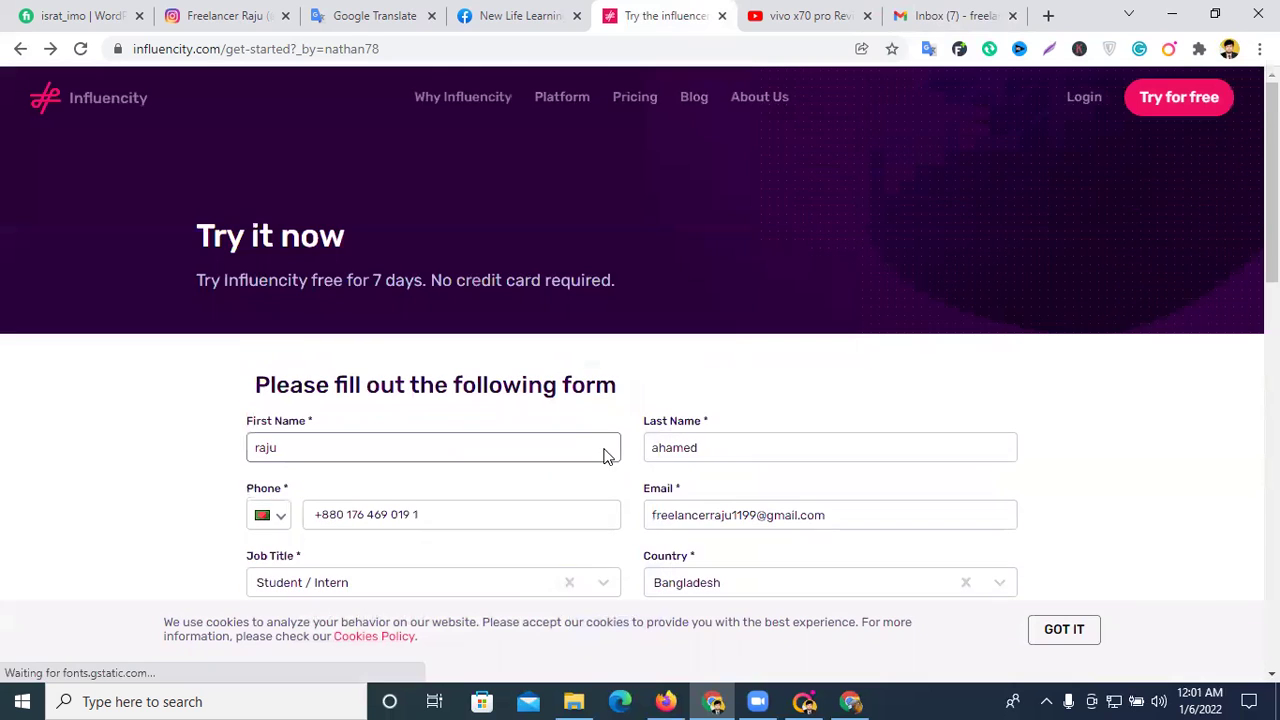
pyautogui.scroll(-8, 607, 443)
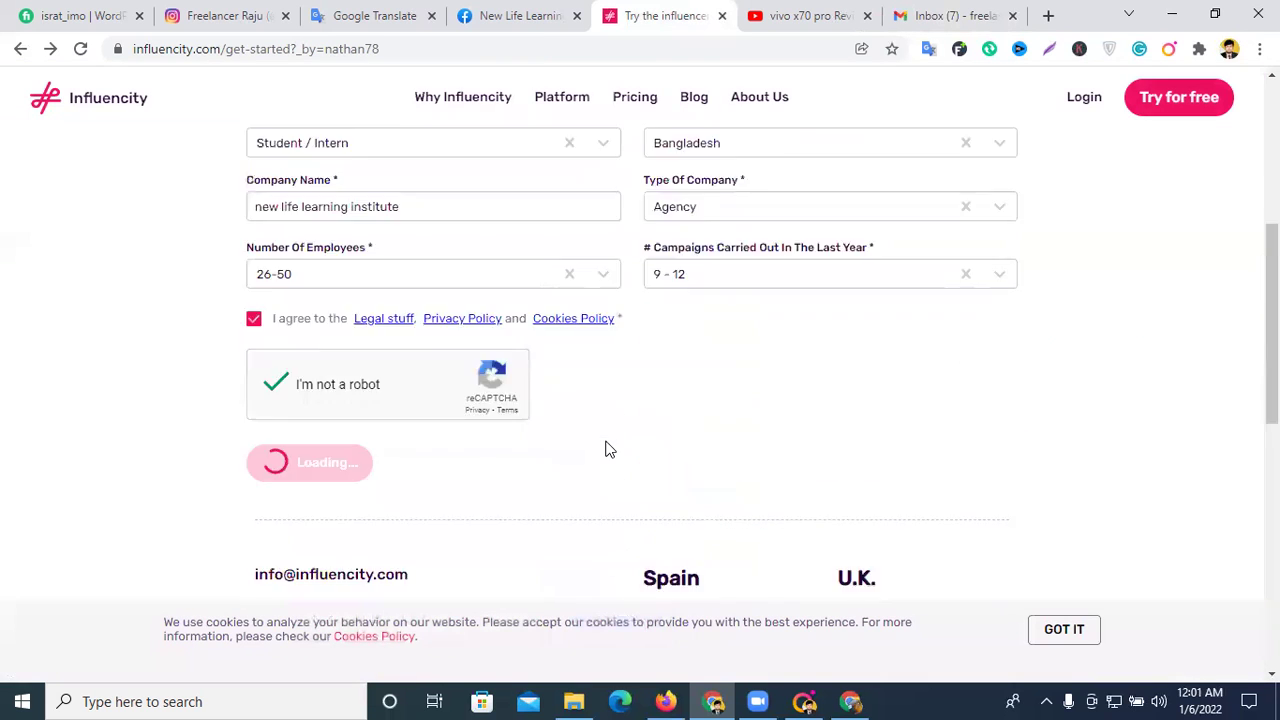
pyautogui.scroll(2, 607, 443)
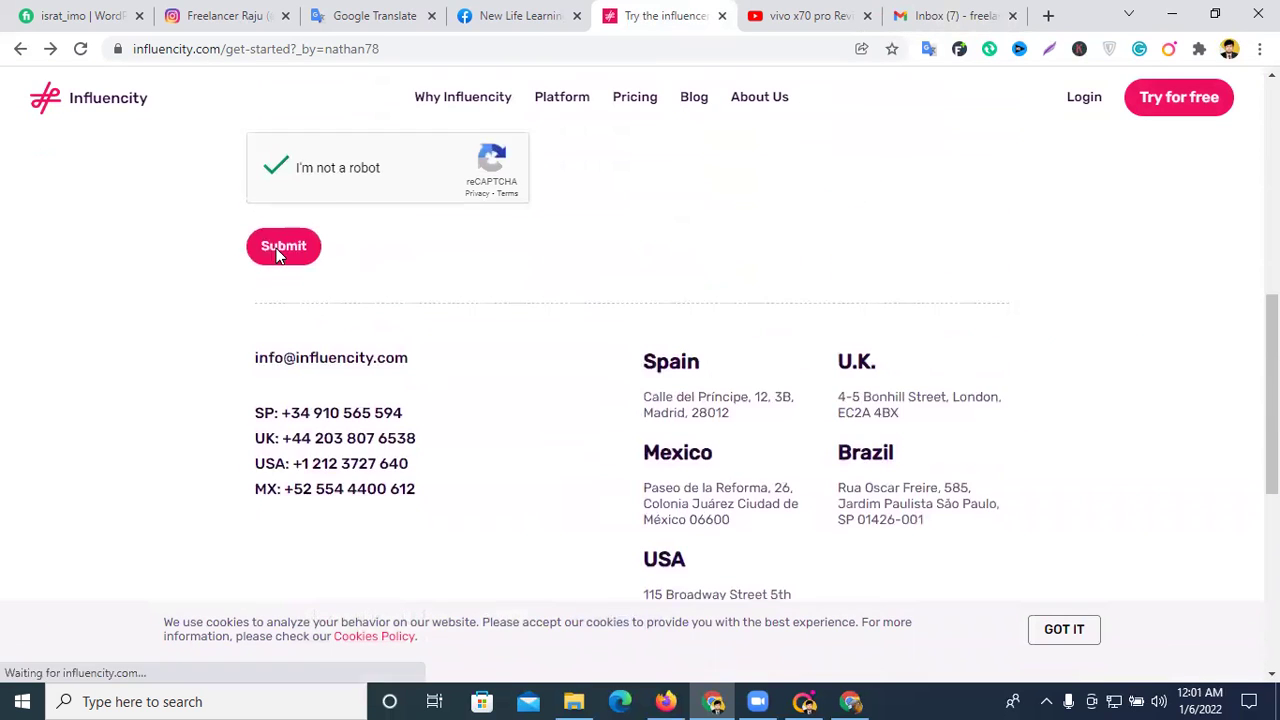
pyautogui.click(274, 249)
pyautogui.scroll(-1, 766, 322)
pyautogui.scroll(1, 520, 355)
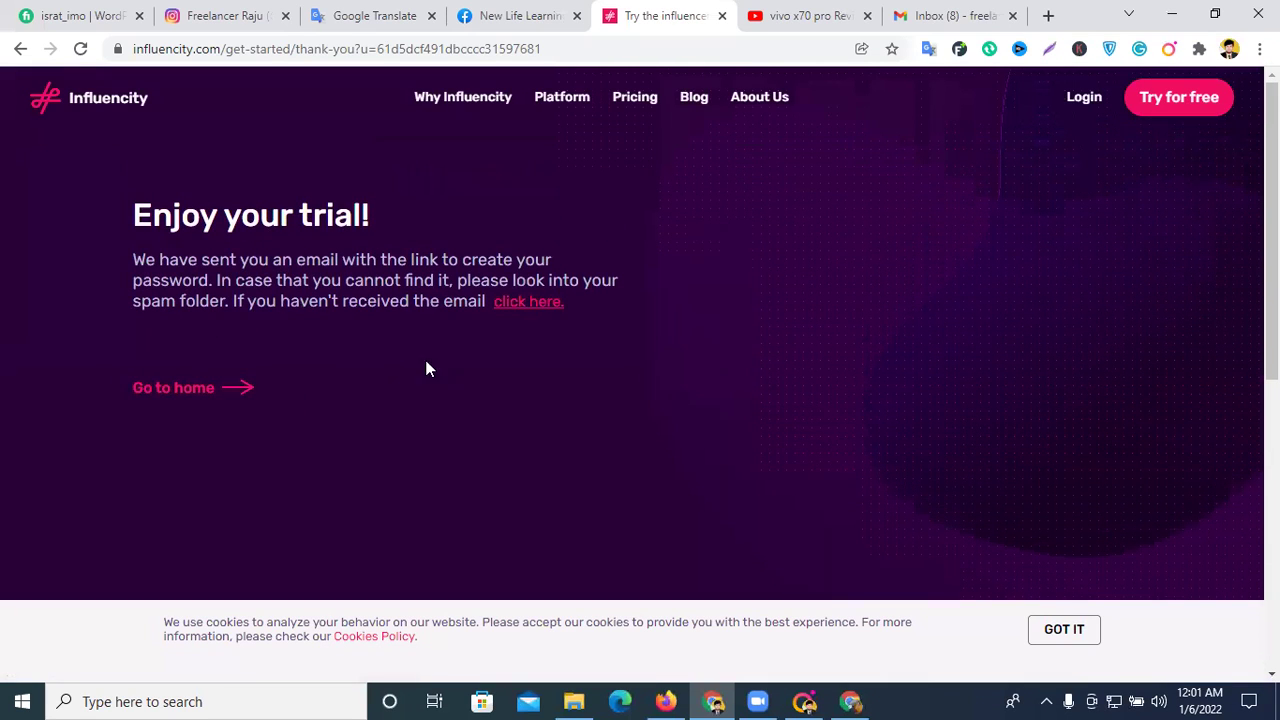
# - Go back to the Influencity home page from the Enjoy your trial page
pyautogui.click(197, 392)
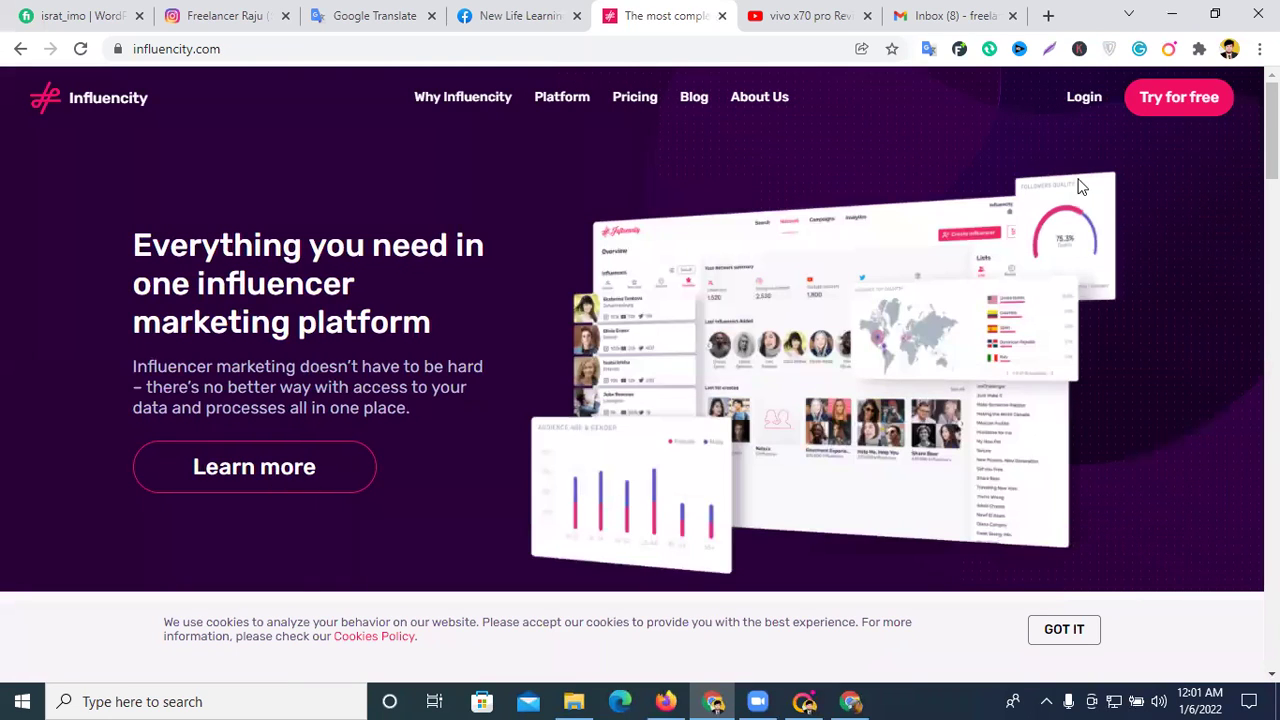
# - Open the [Influencity] Validate your email message in Gmail and follow its Validate Email link
pyautogui.click(957, 15)
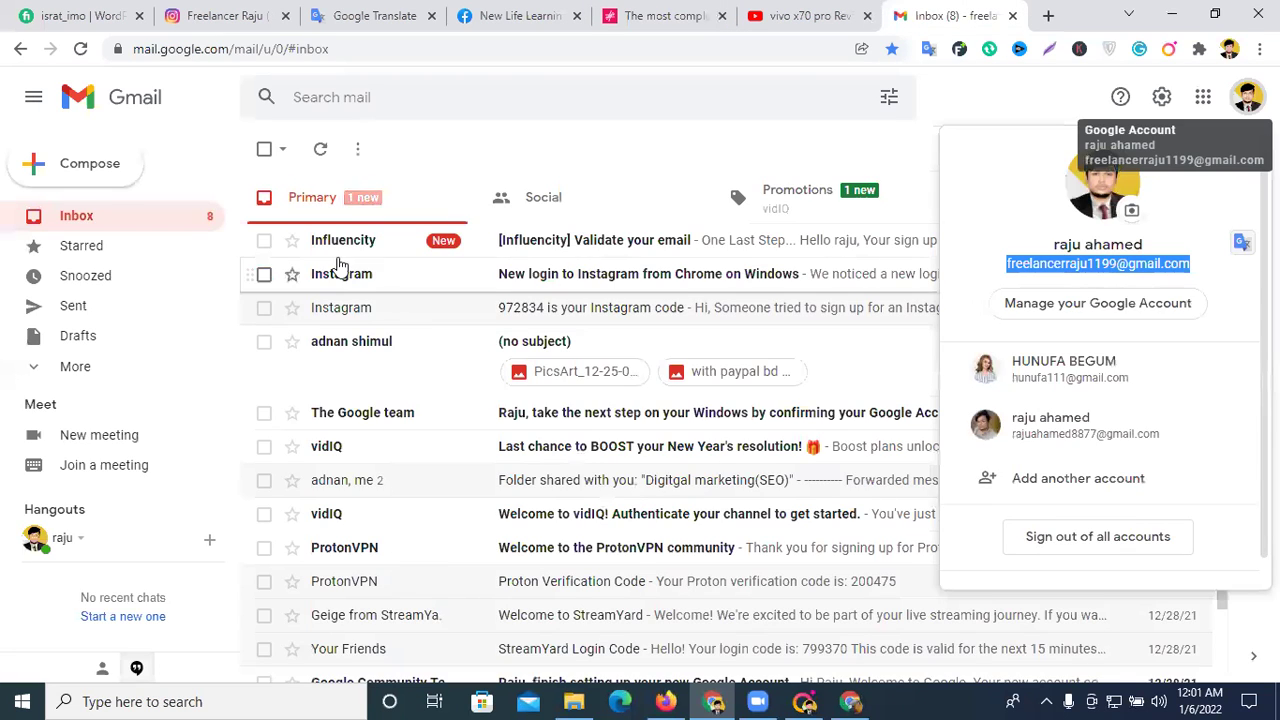
pyautogui.click(518, 240)
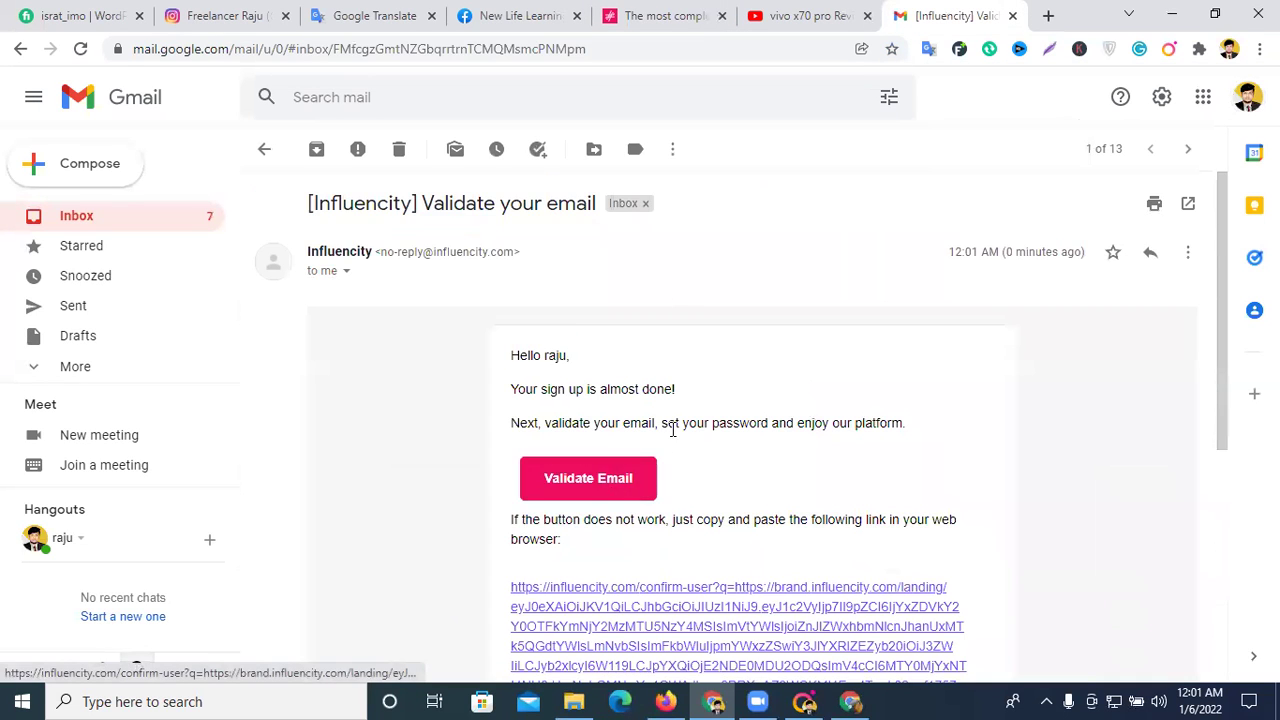
pyautogui.scroll(-2, 594, 300)
pyautogui.click(590, 291)
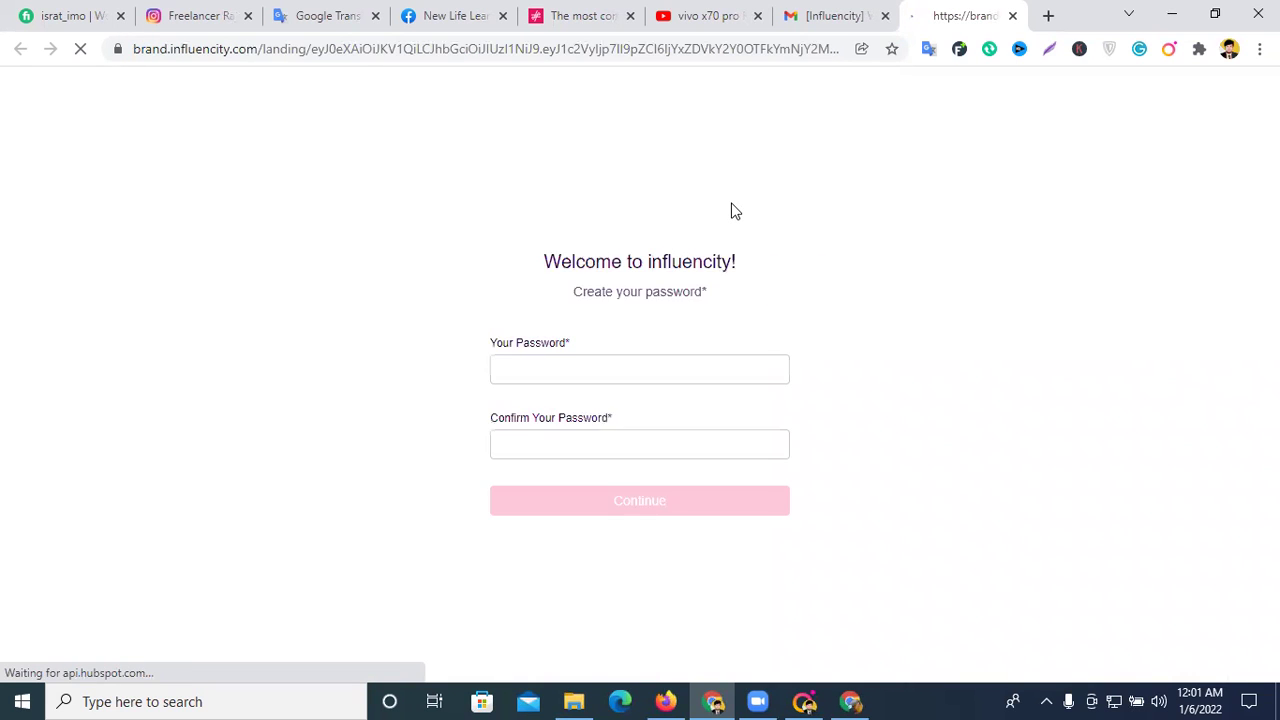
# - Enter and confirm a new account password, save it in Chrome, and continue
pyautogui.click(550, 397)
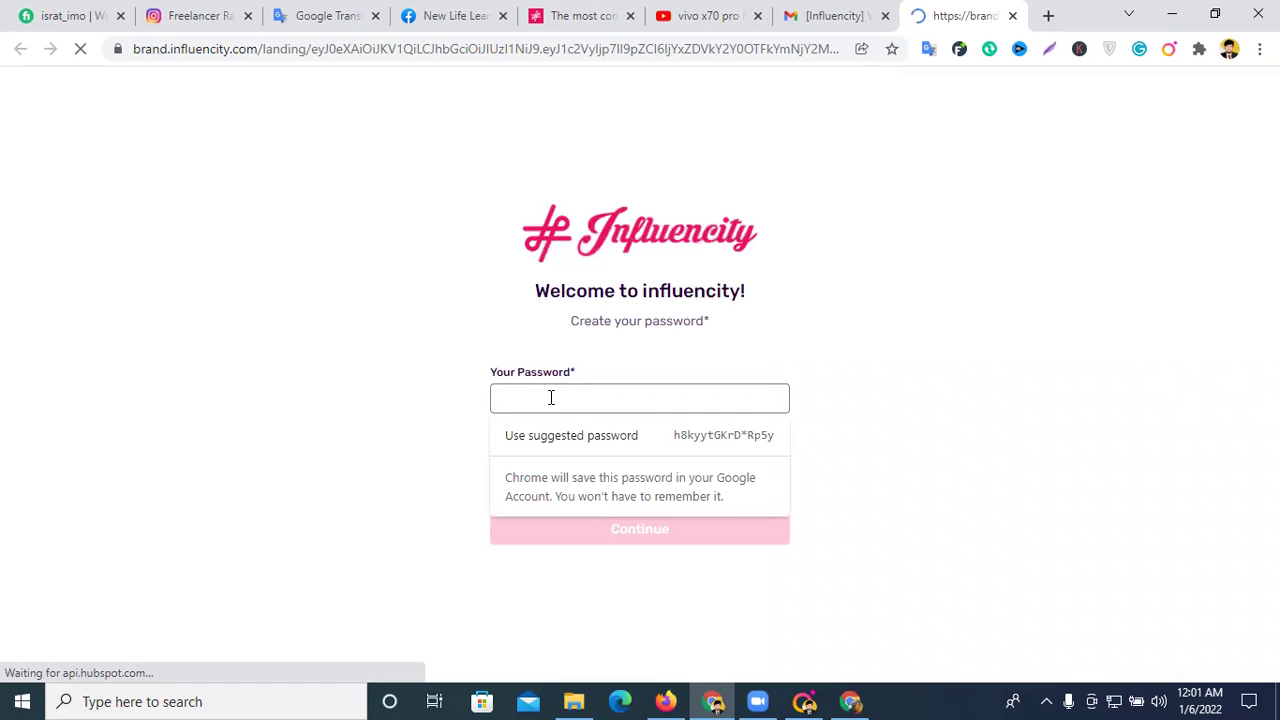
pyautogui.write('a')
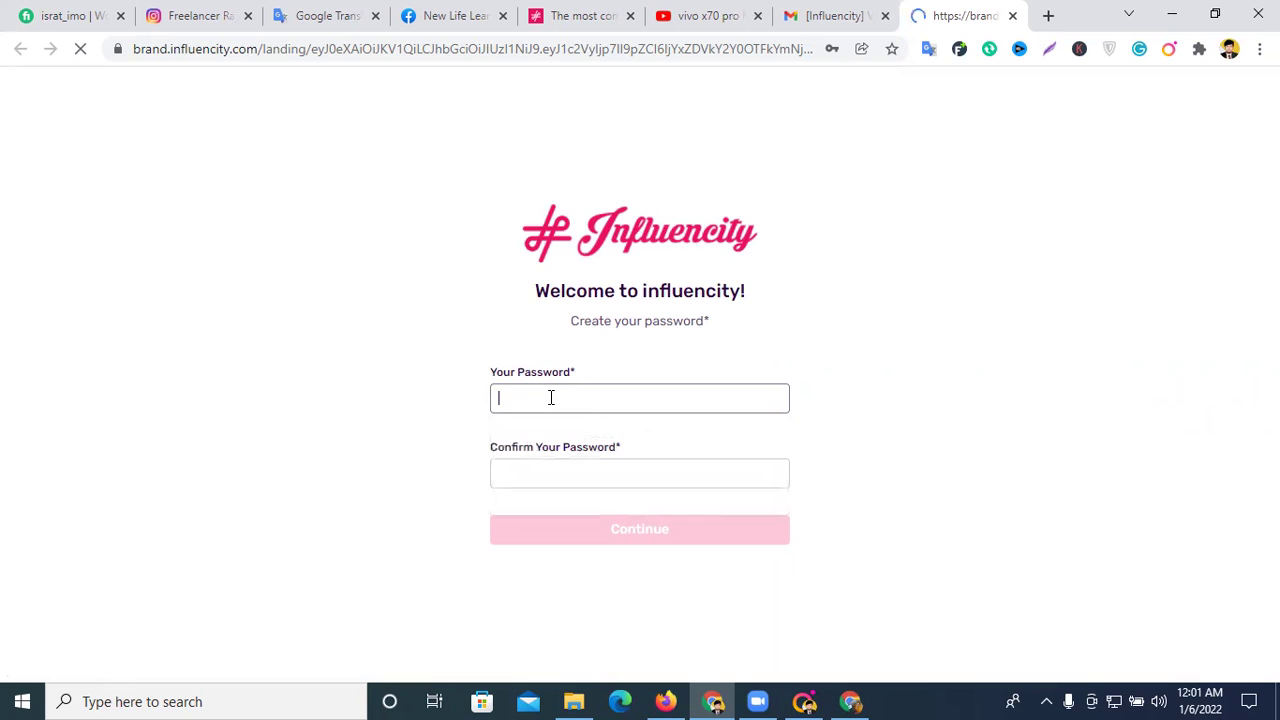
pyautogui.click(550, 397)
pyautogui.write('••••')
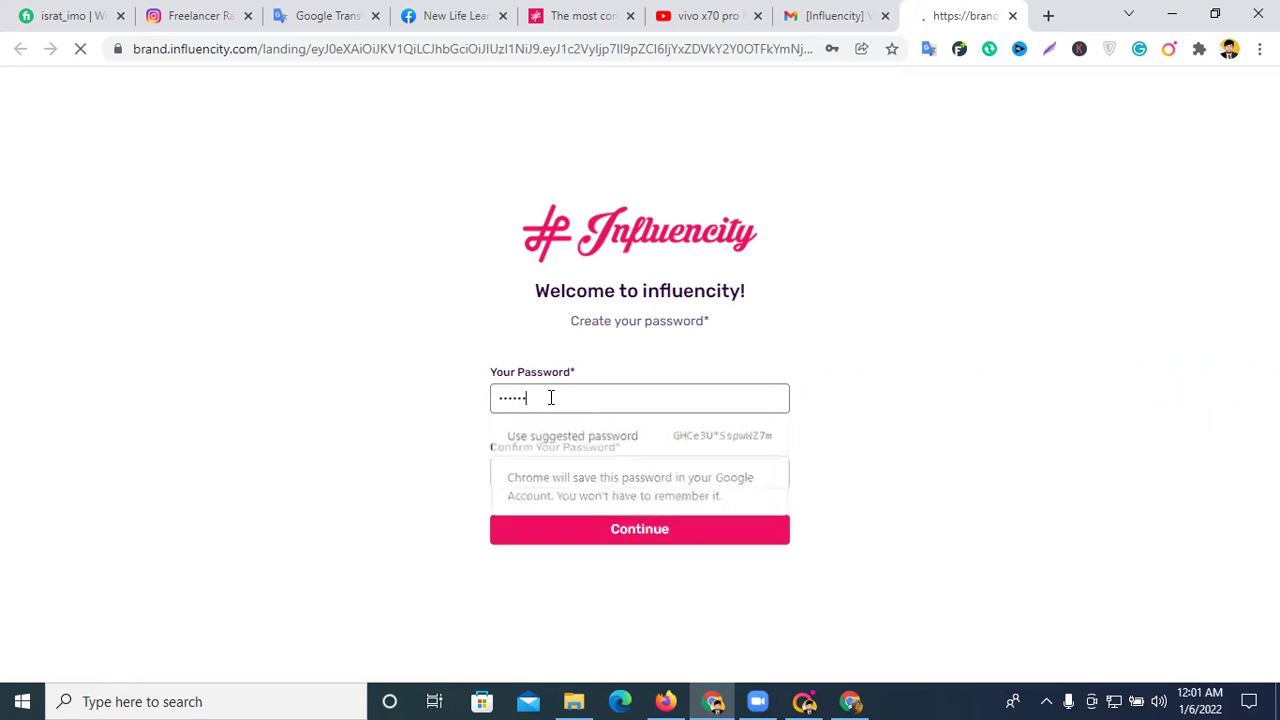
pyautogui.write('••')
pyautogui.click(592, 470)
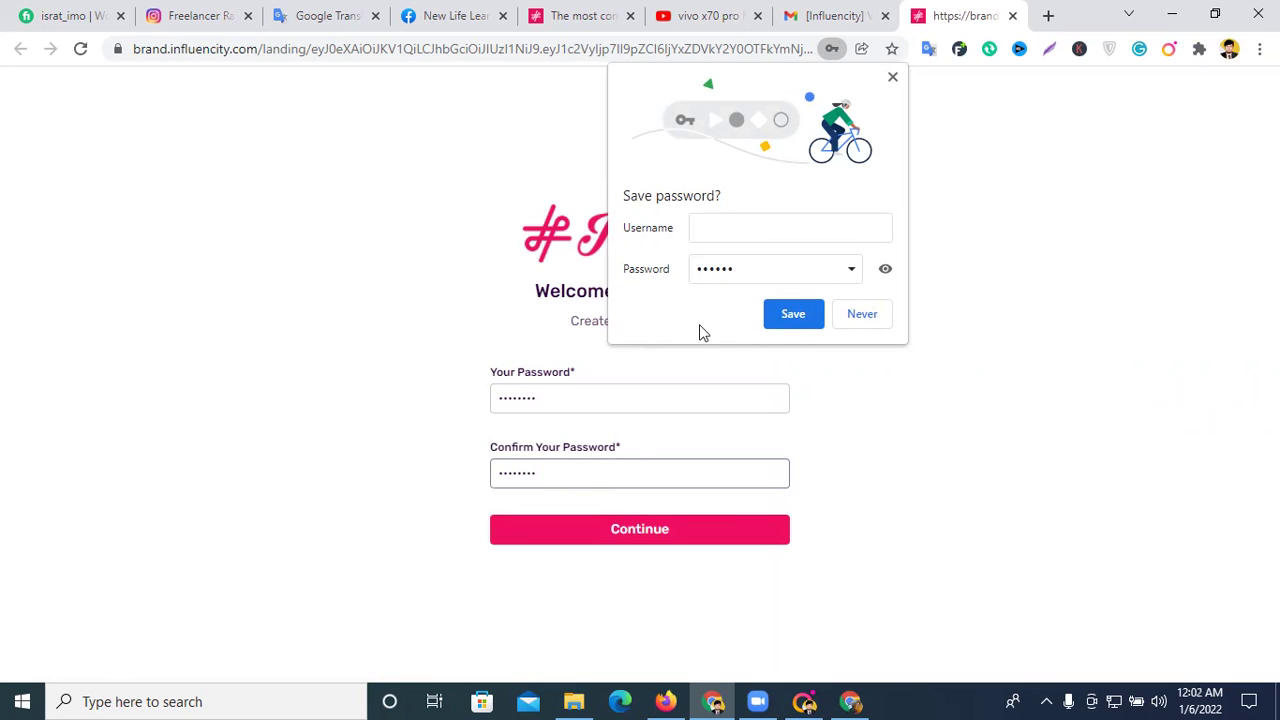
pyautogui.click(812, 314)
pyautogui.click(641, 525)
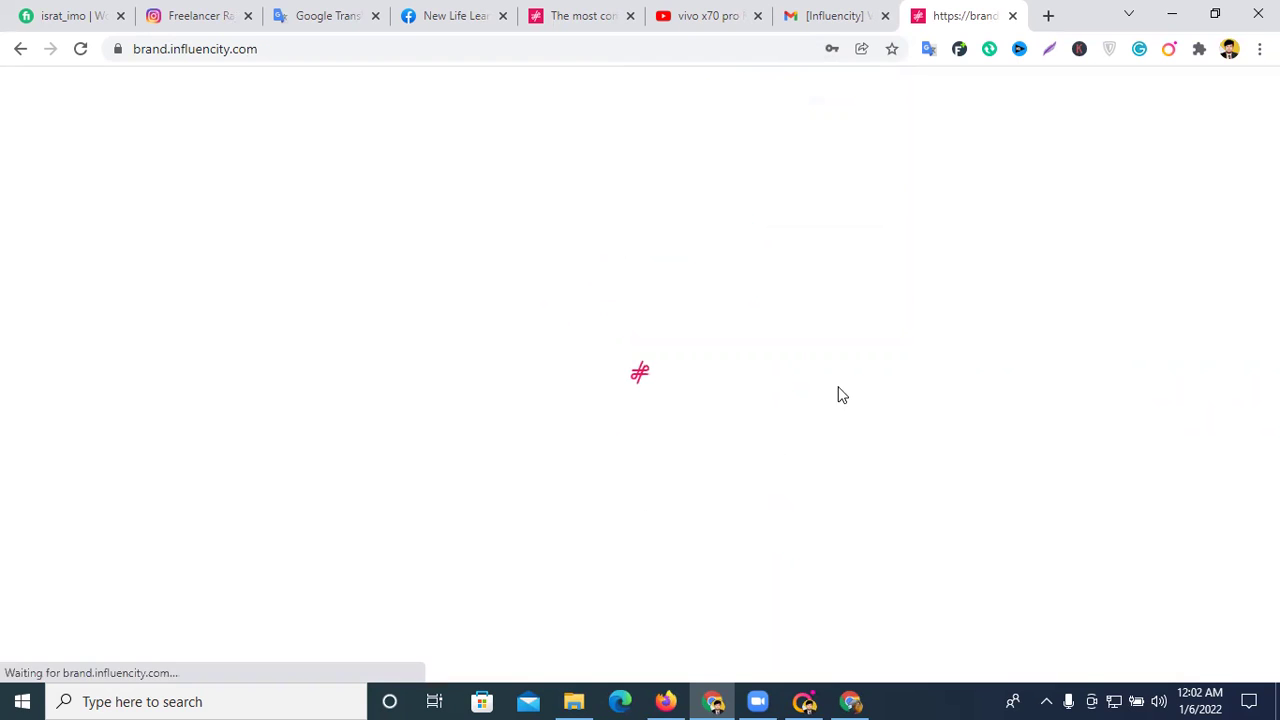
# - Dismiss the browser password prompt, open My influencers, and close the Amy onboarding tour
pyautogui.click(838, 318)
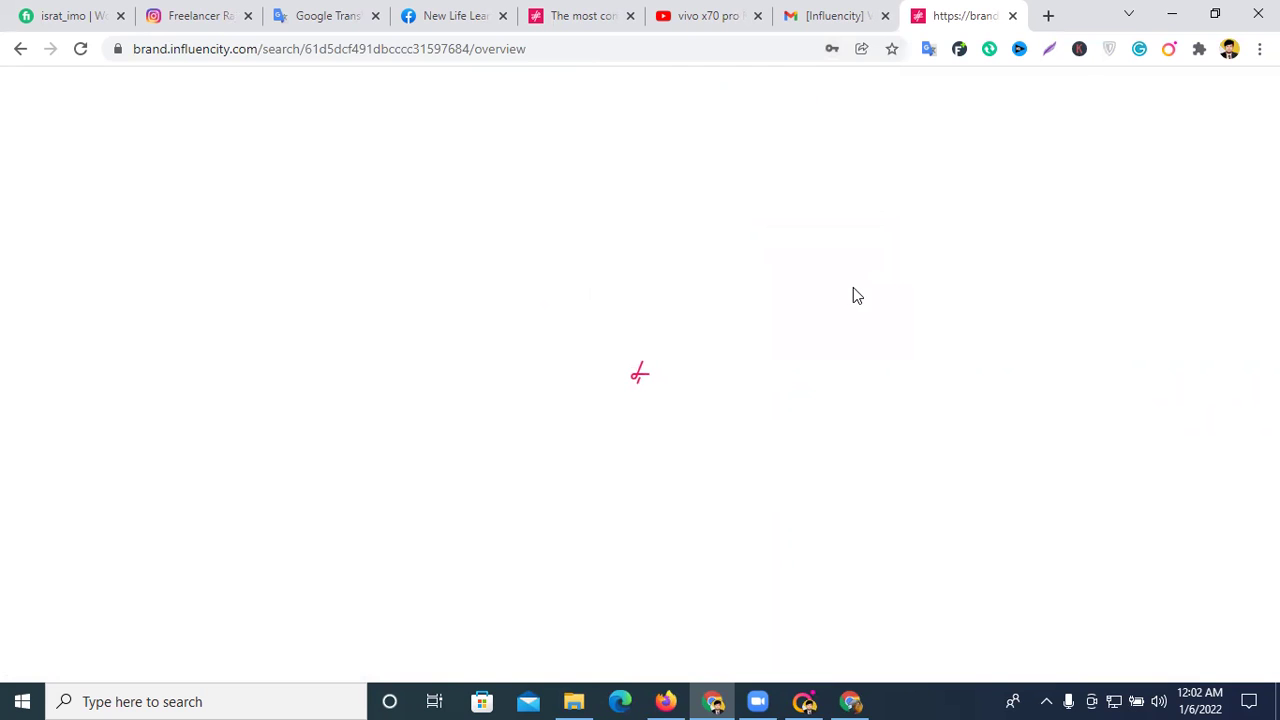
pyautogui.scroll(-2, 762, 307)
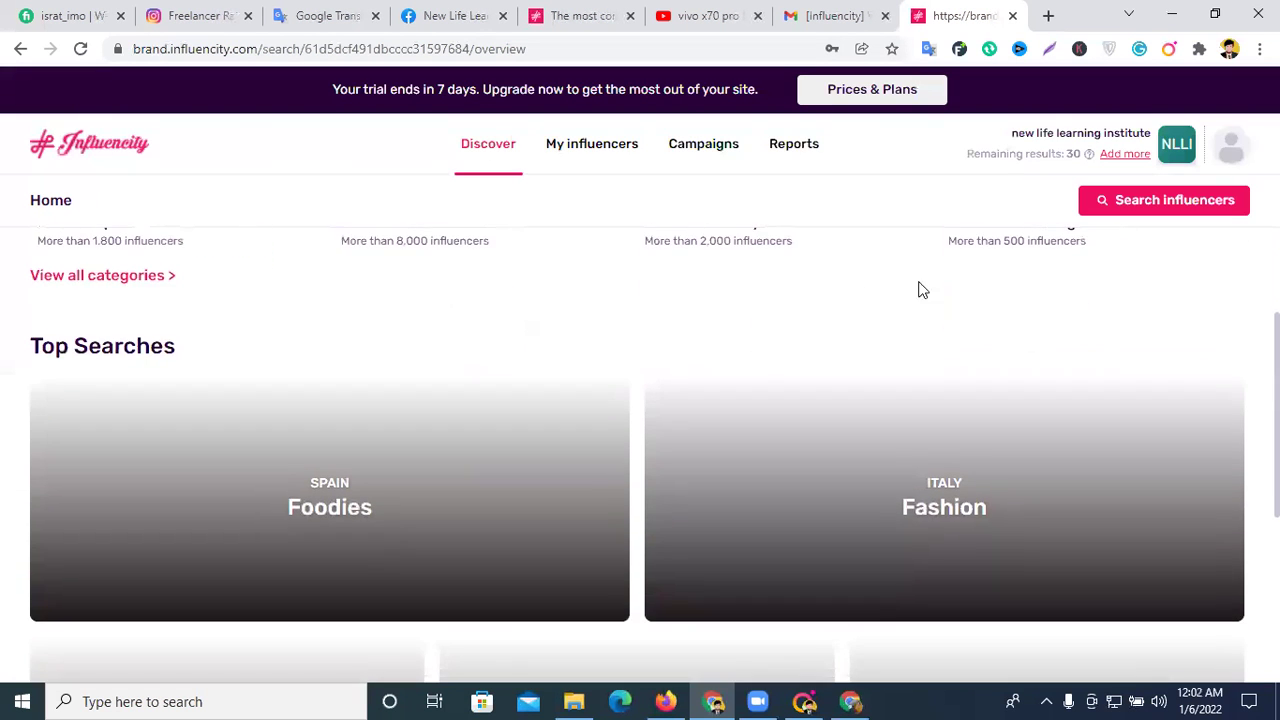
pyautogui.scroll(2, 849, 291)
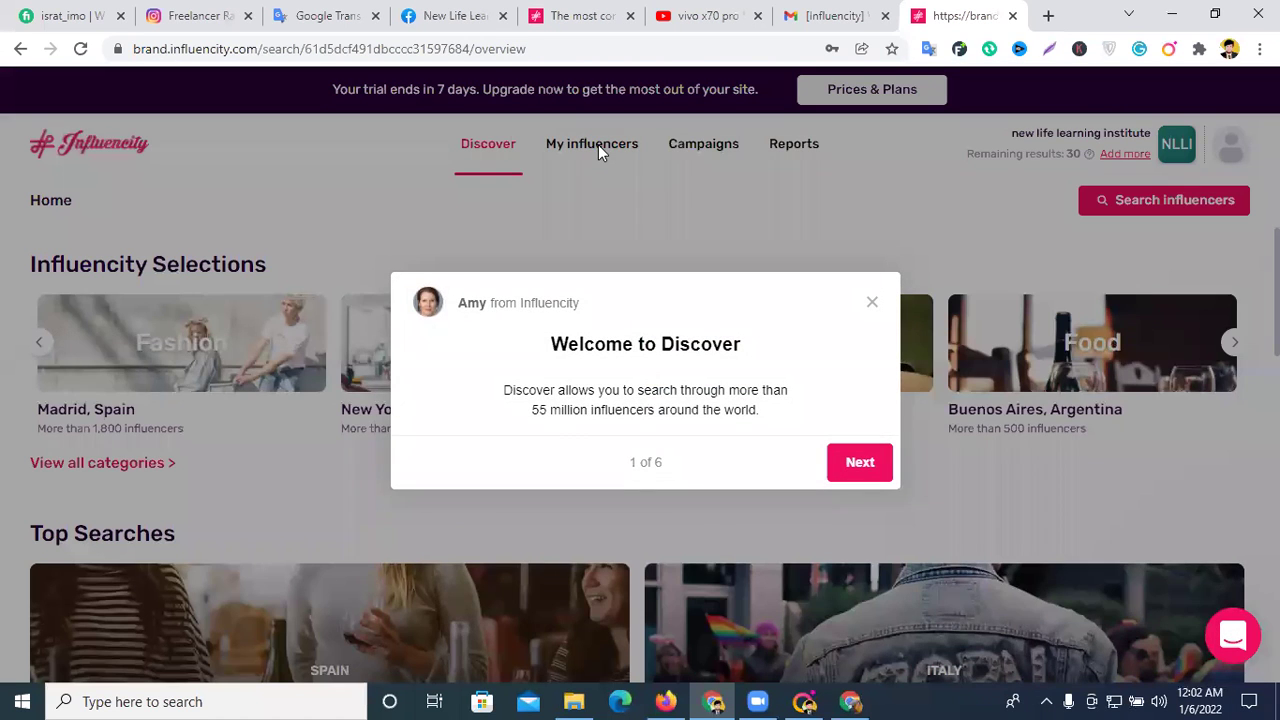
pyautogui.click(598, 144)
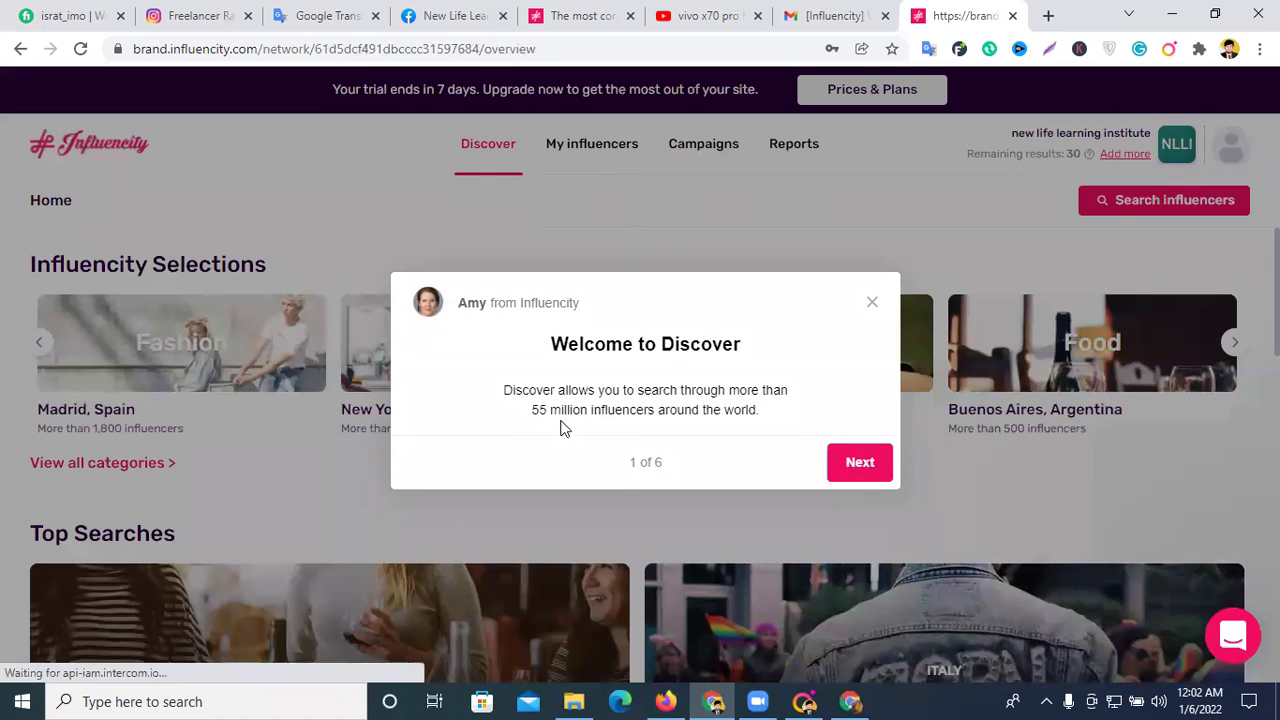
pyautogui.click(855, 463)
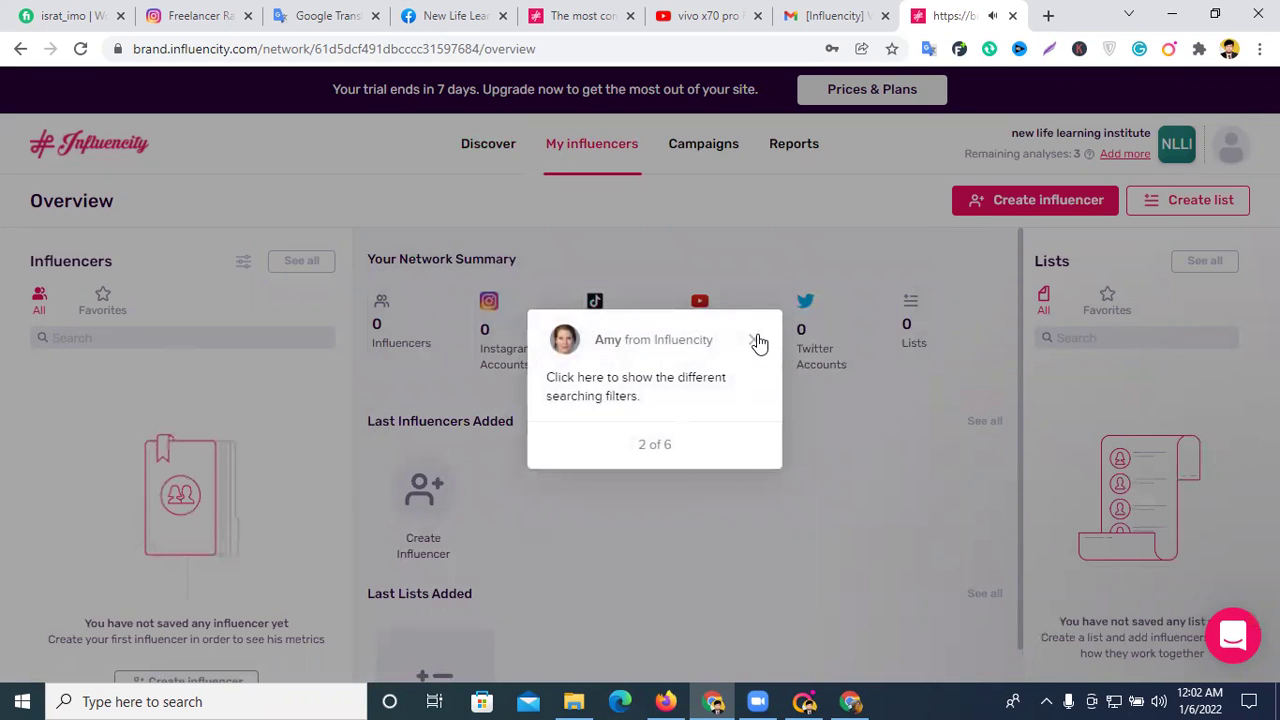
pyautogui.click(755, 340)
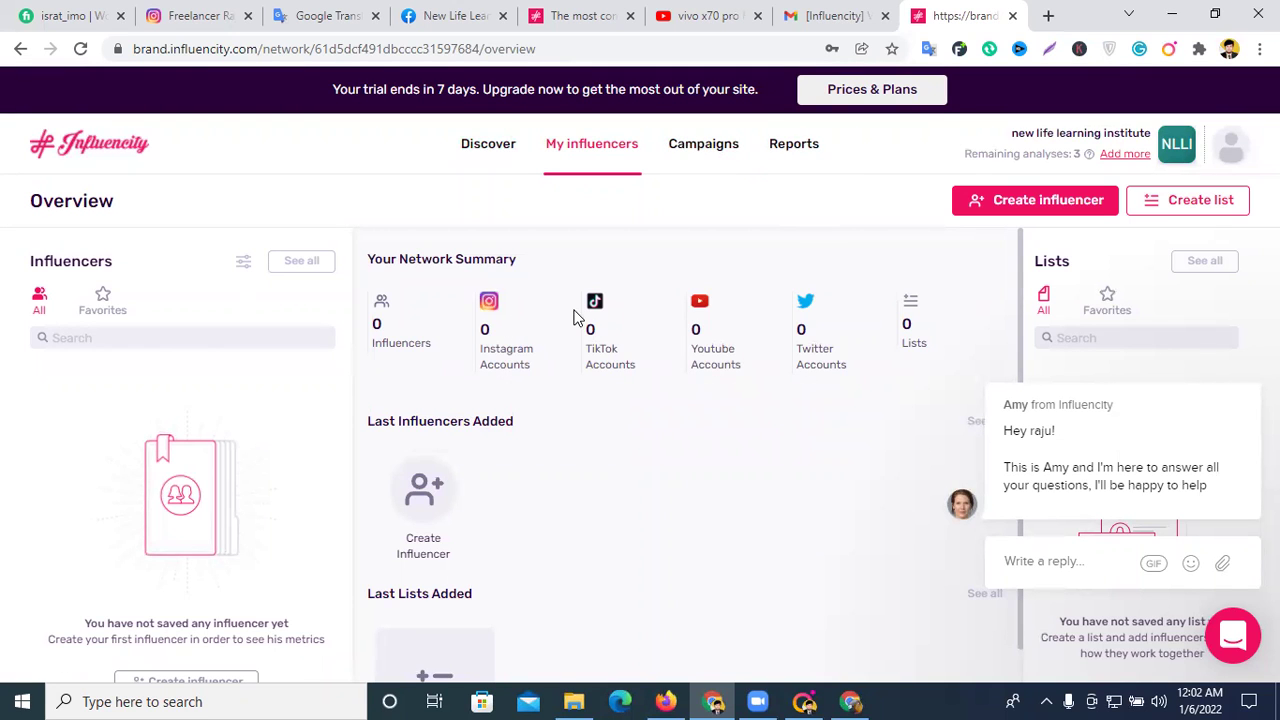
pyautogui.scroll(-1, 575, 317)
pyautogui.scroll(1, 579, 304)
# - Browse Discover down to Top Influencers Analyzed and open the first influencer's Instagram profile
pyautogui.click(487, 146)
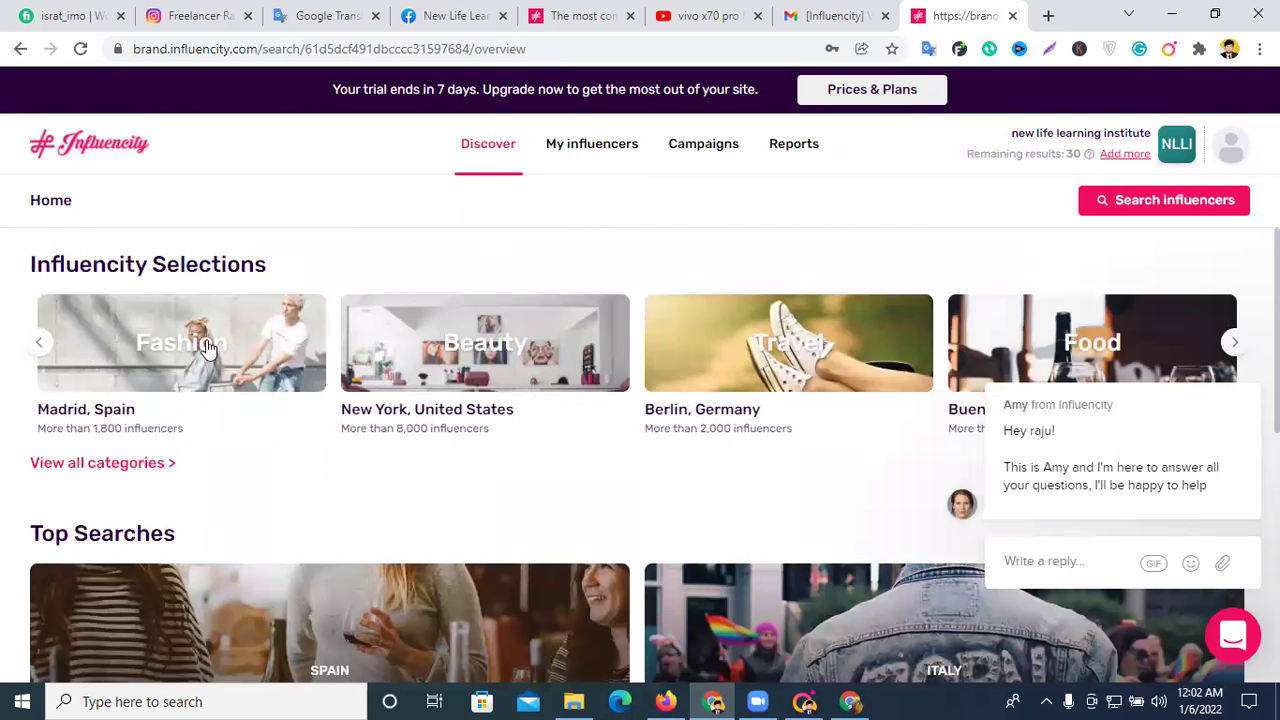
pyautogui.scroll(-1, 210, 342)
pyautogui.scroll(-3, 520, 334)
pyautogui.scroll(3, 520, 337)
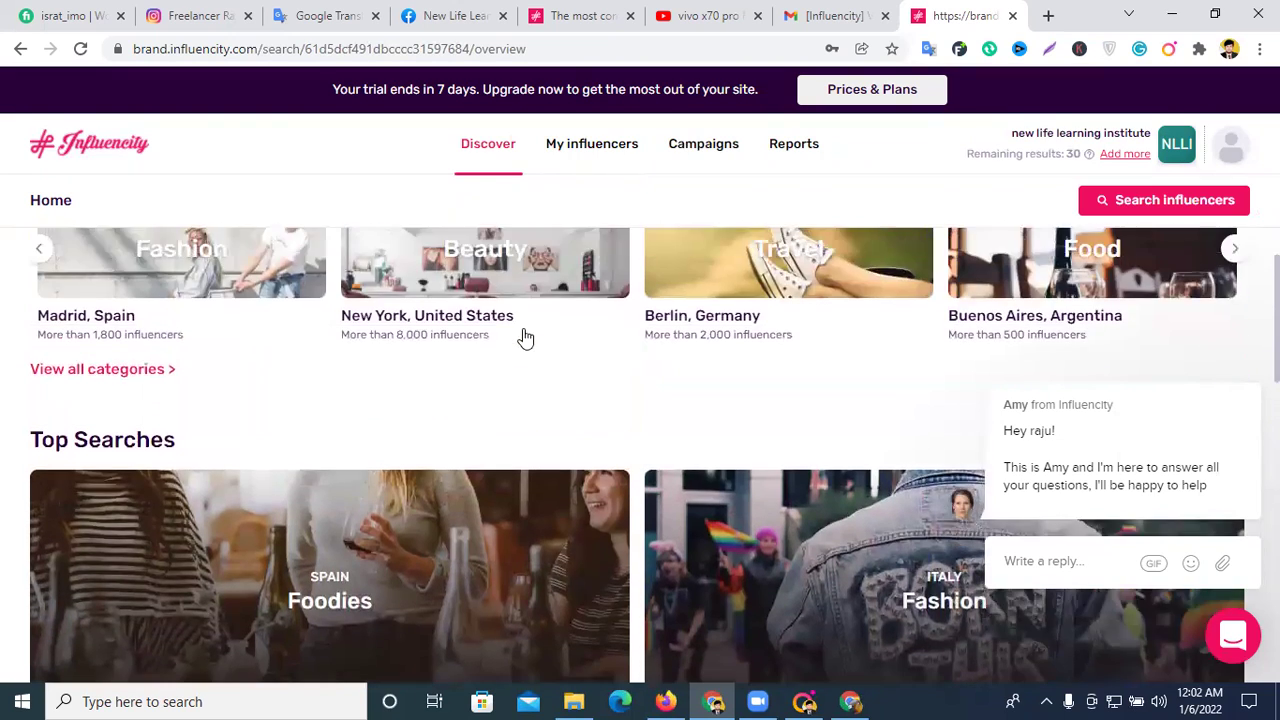
pyautogui.scroll(-2, 510, 340)
pyautogui.scroll(-2, 430, 410)
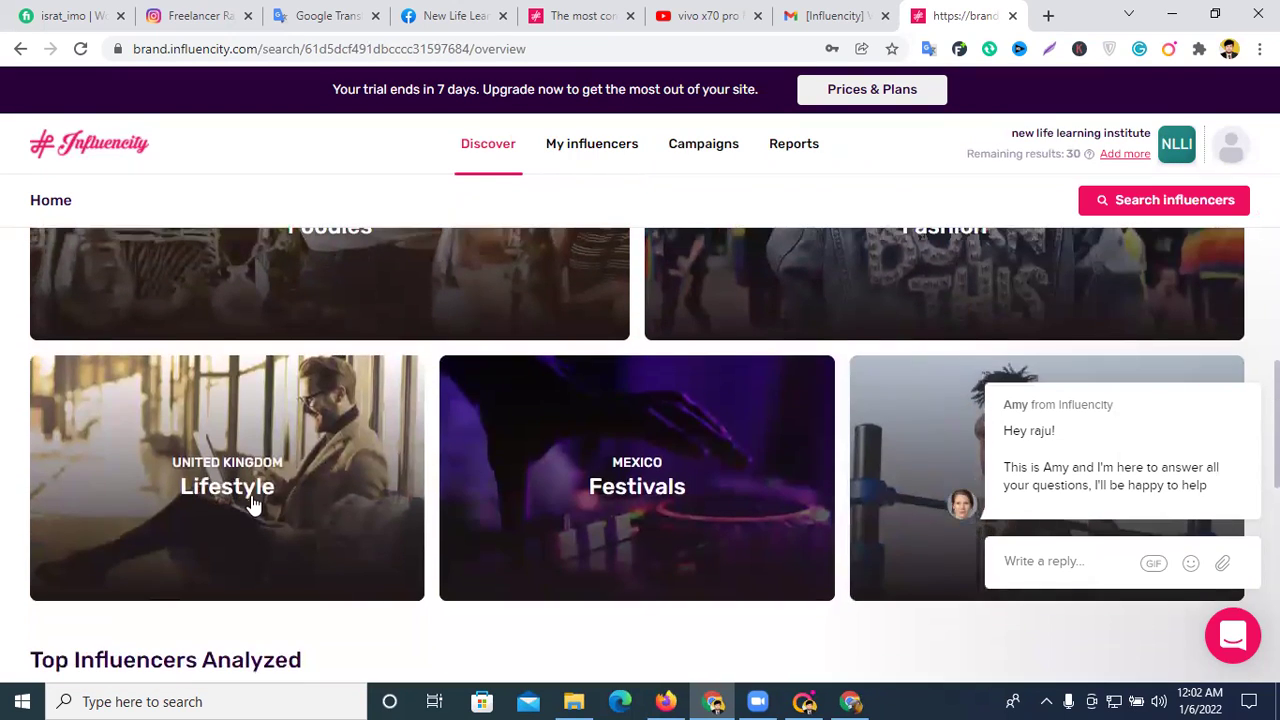
pyautogui.scroll(-2, 285, 488)
pyautogui.scroll(-2, 435, 455)
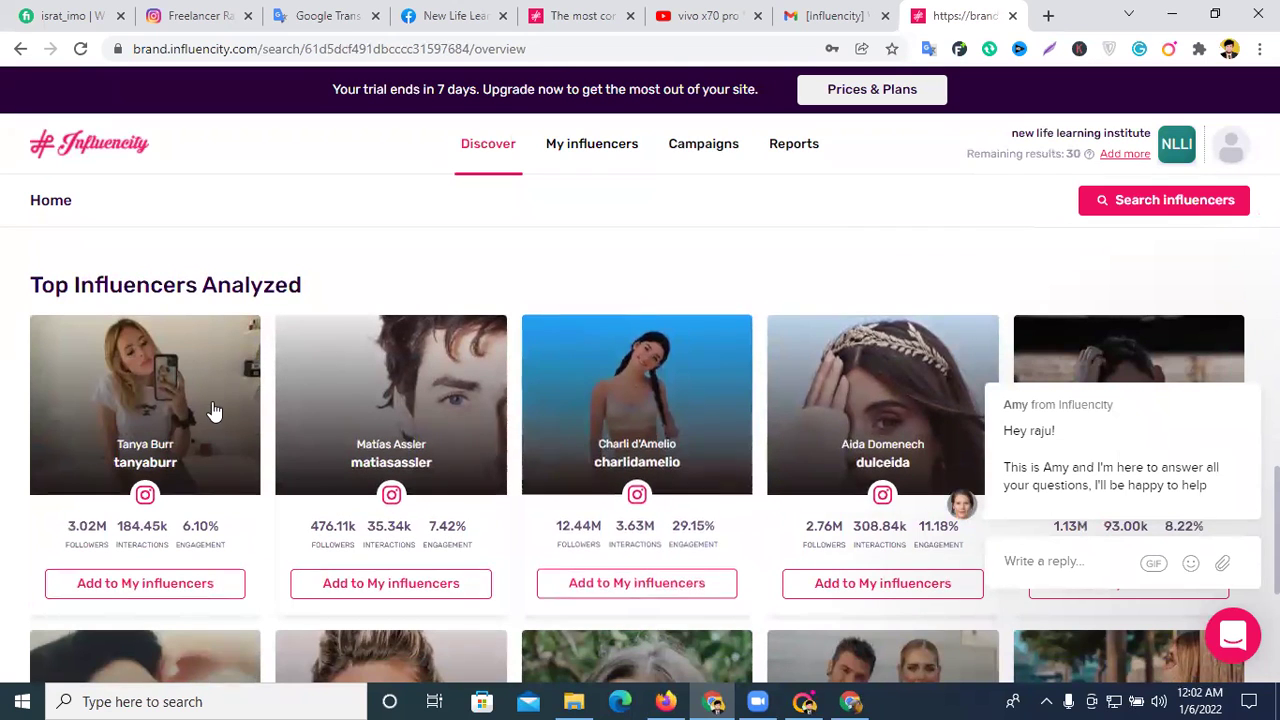
pyautogui.scroll(-1, 214, 409)
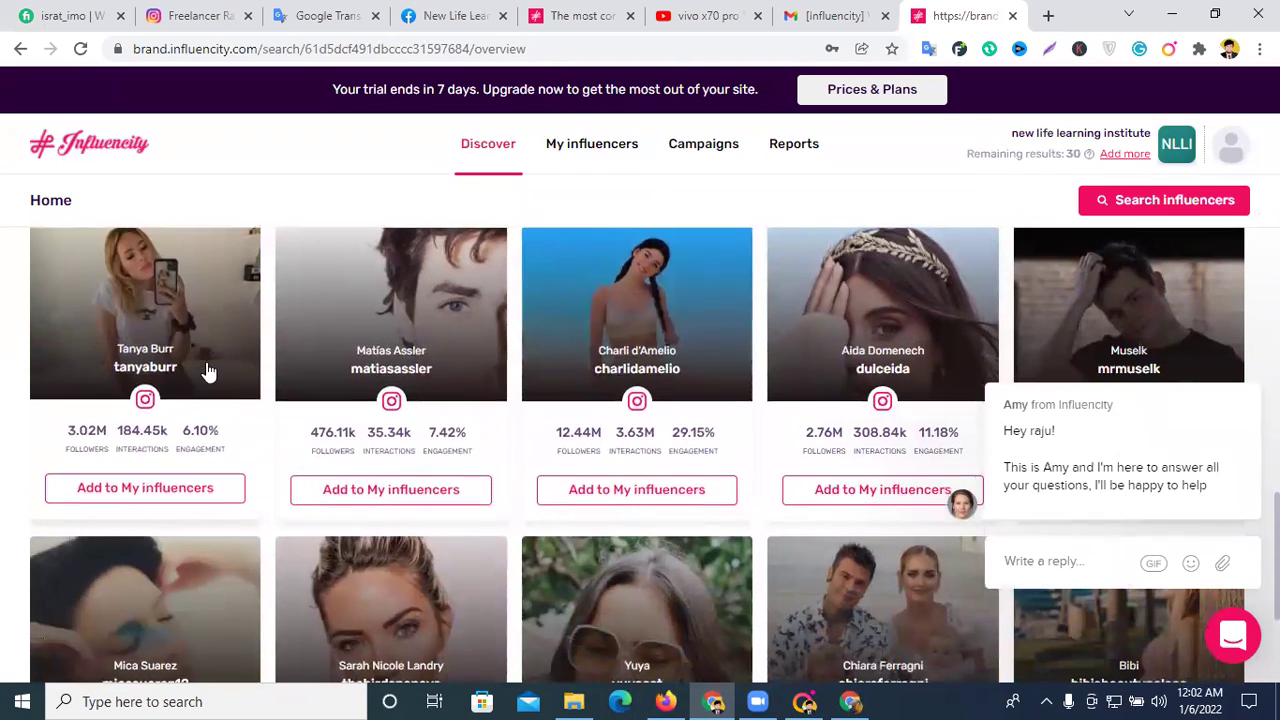
pyautogui.scroll(-2, 290, 365)
pyautogui.scroll(5, 543, 371)
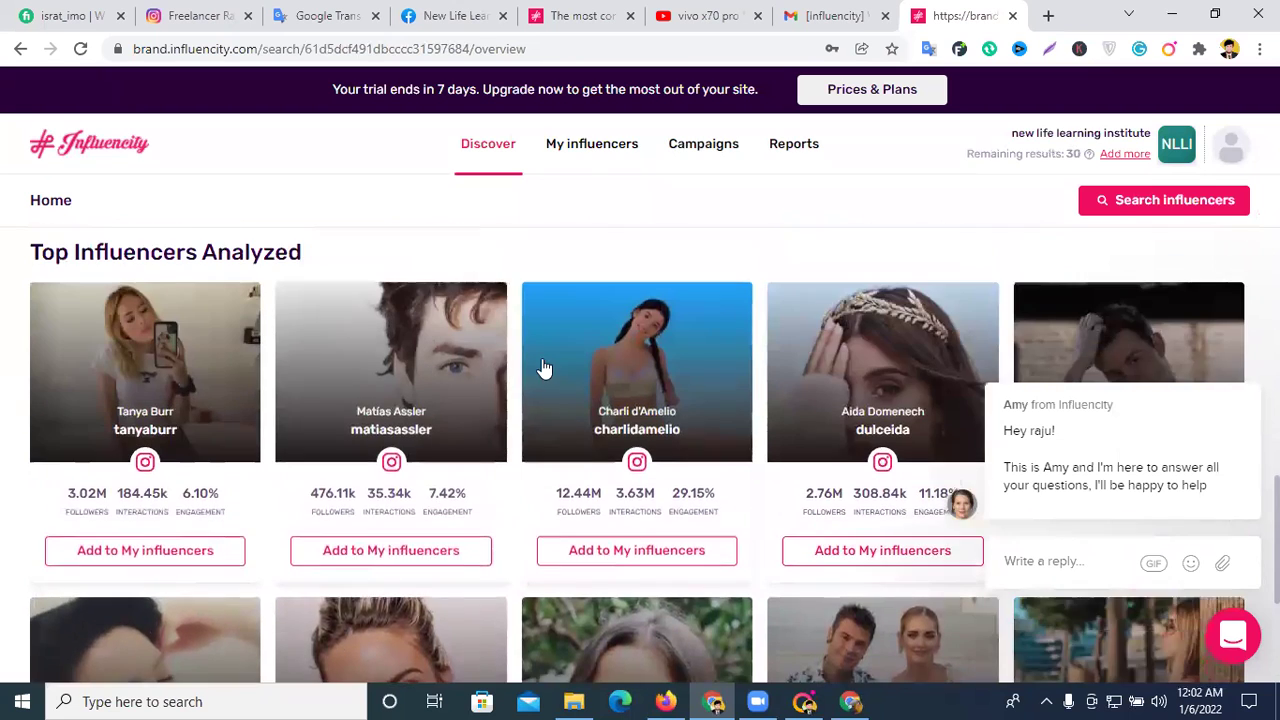
pyautogui.scroll(-3, 357, 406)
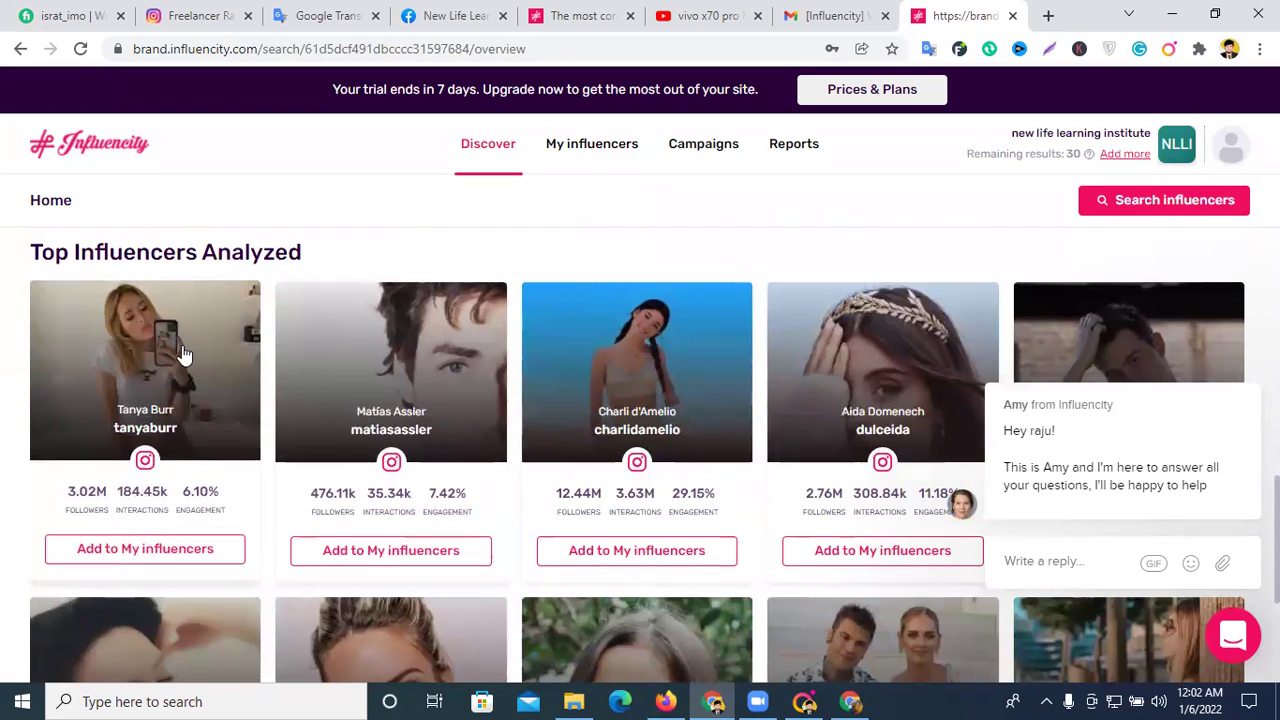
pyautogui.click(180, 354)
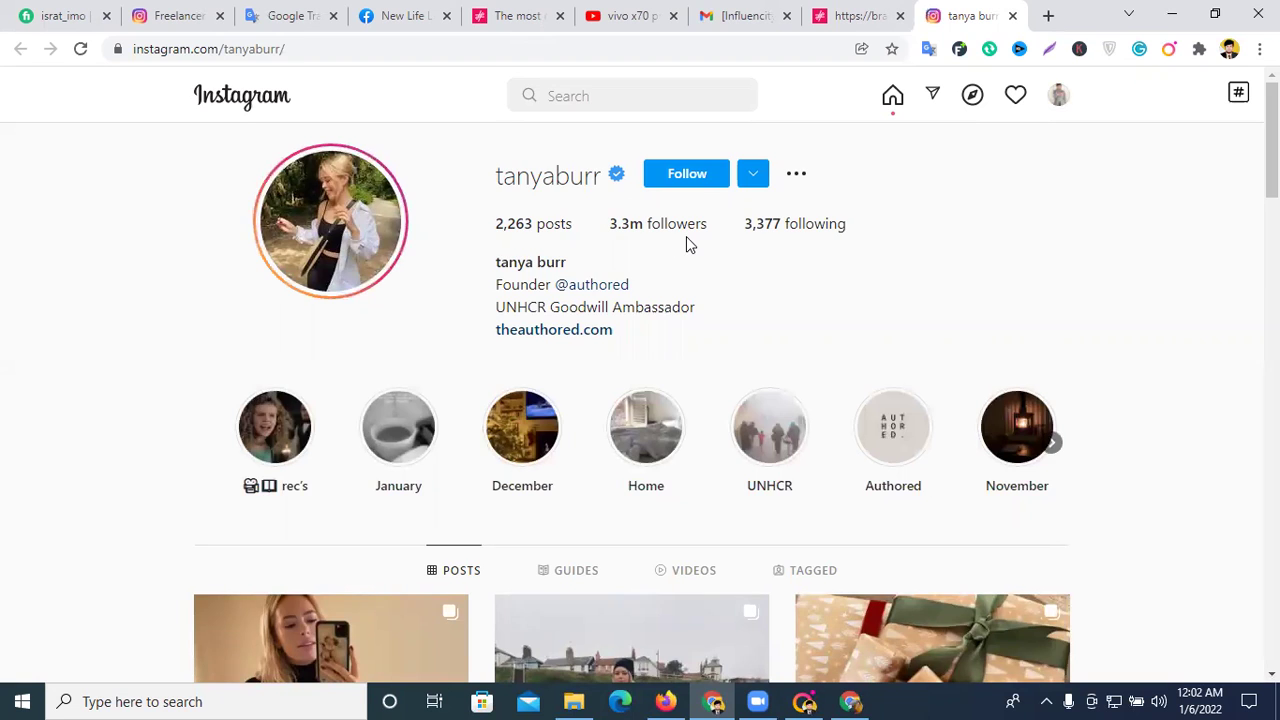
# - Scroll through the 3.3m-follower Instagram profile, then close its tab
pyautogui.scroll(-3, 686, 236)
pyautogui.scroll(3, 658, 240)
pyautogui.hotkey('ctrl', 'w')
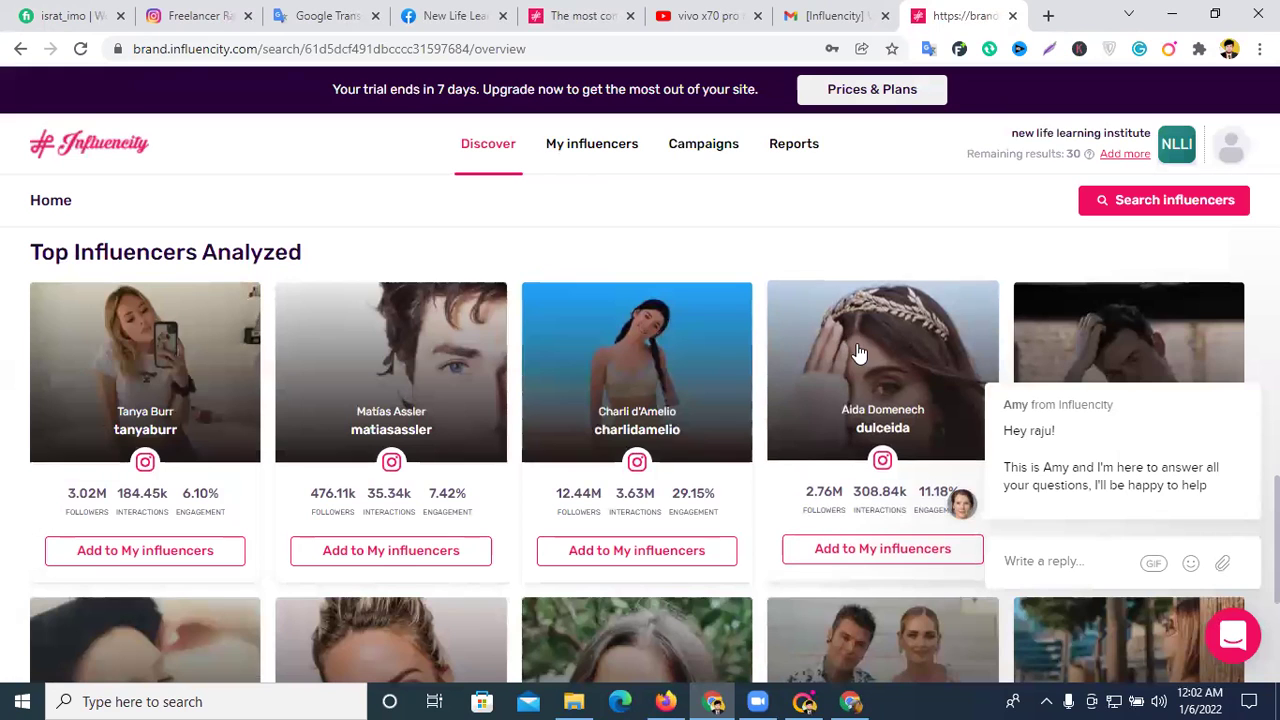
# - Visit the My influencers, Campaigns (dismissing its tour tips) and Reports sections
pyautogui.scroll(-3, 858, 350)
pyautogui.scroll(-1, 920, 306)
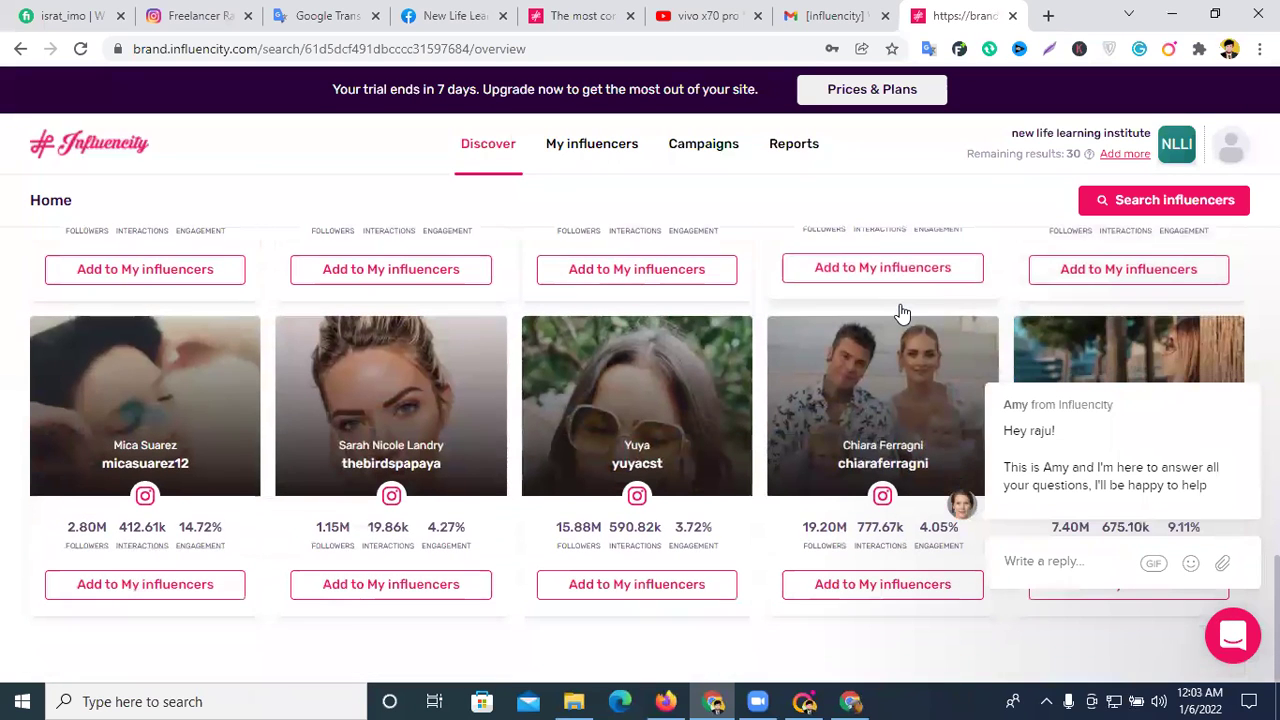
pyautogui.click(619, 152)
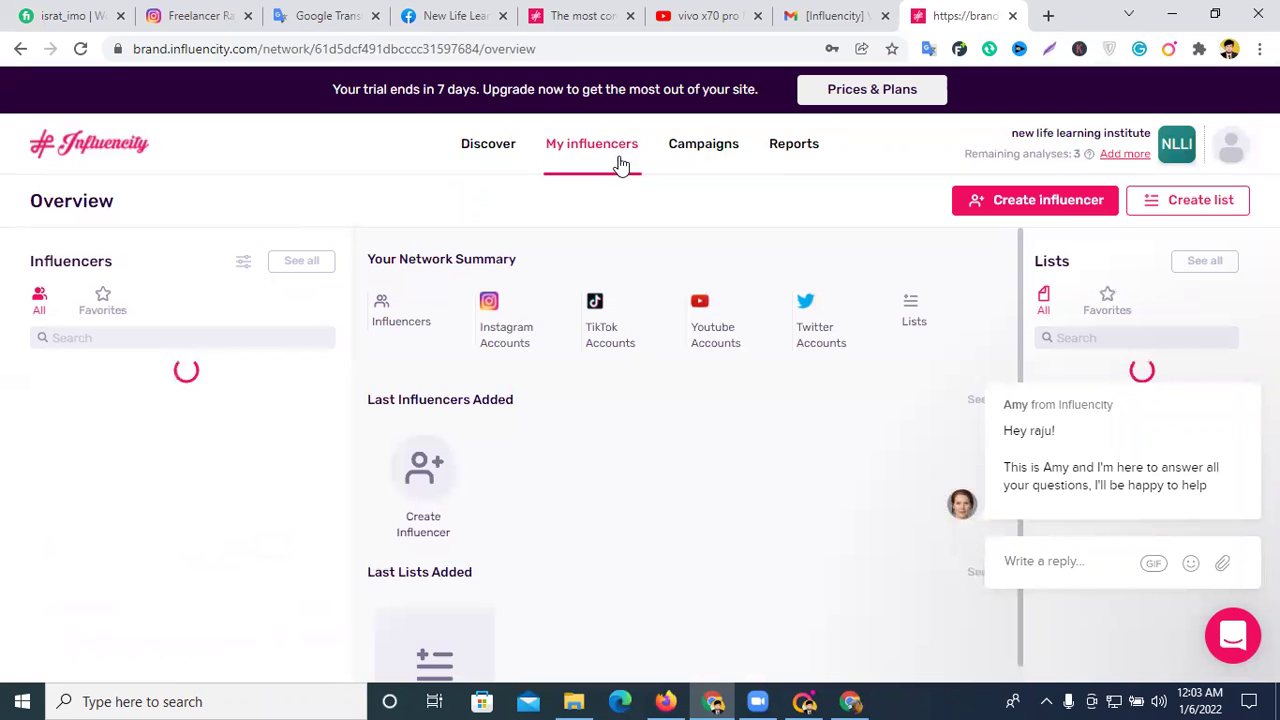
pyautogui.click(710, 147)
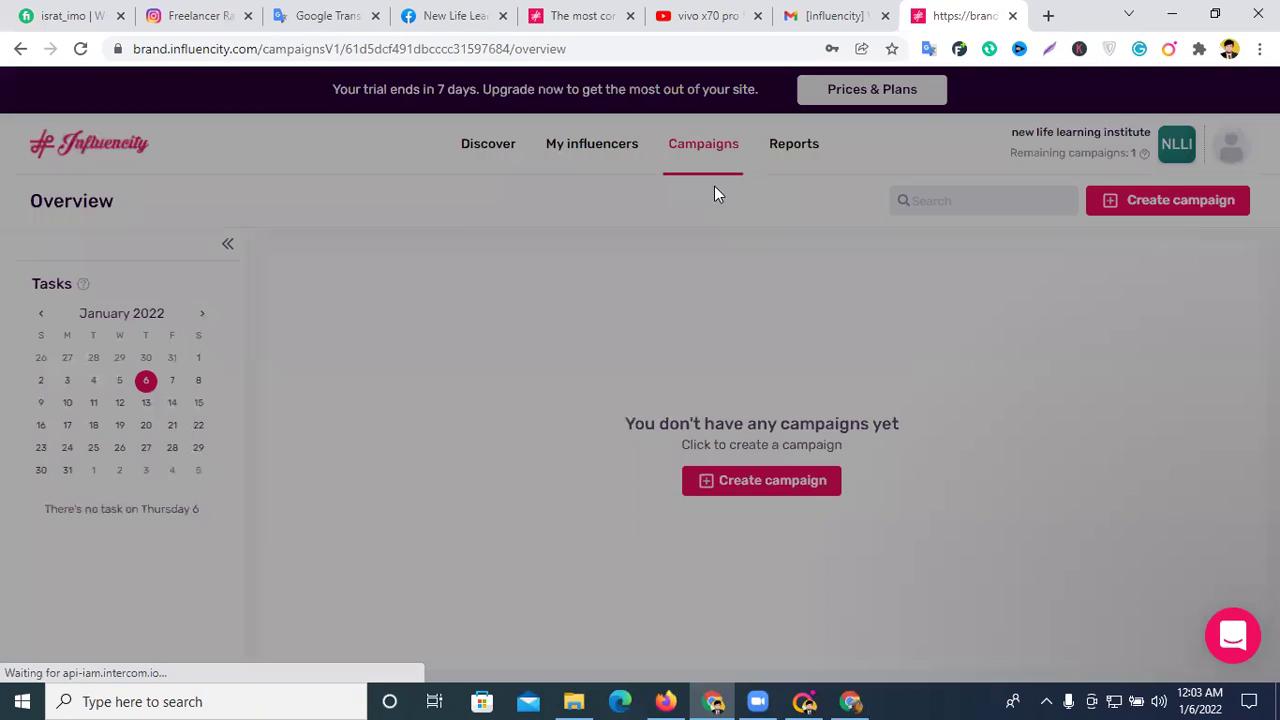
pyautogui.click(879, 469)
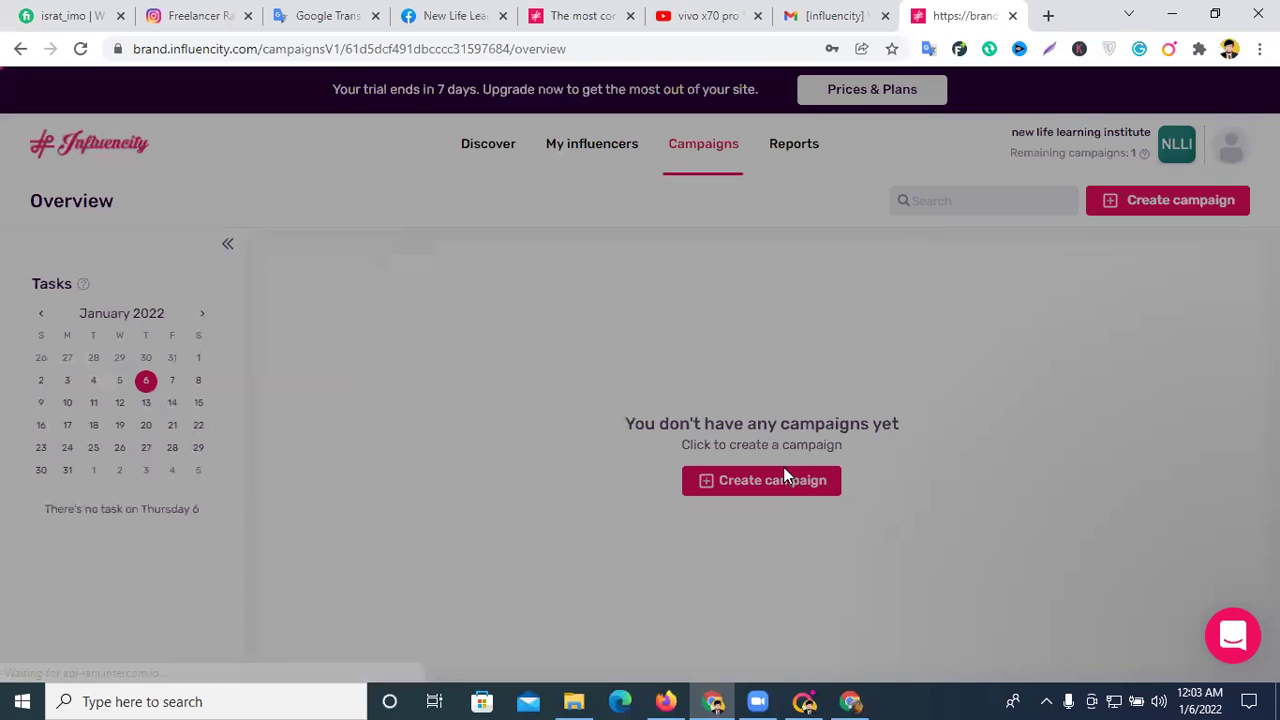
pyautogui.click(1038, 149)
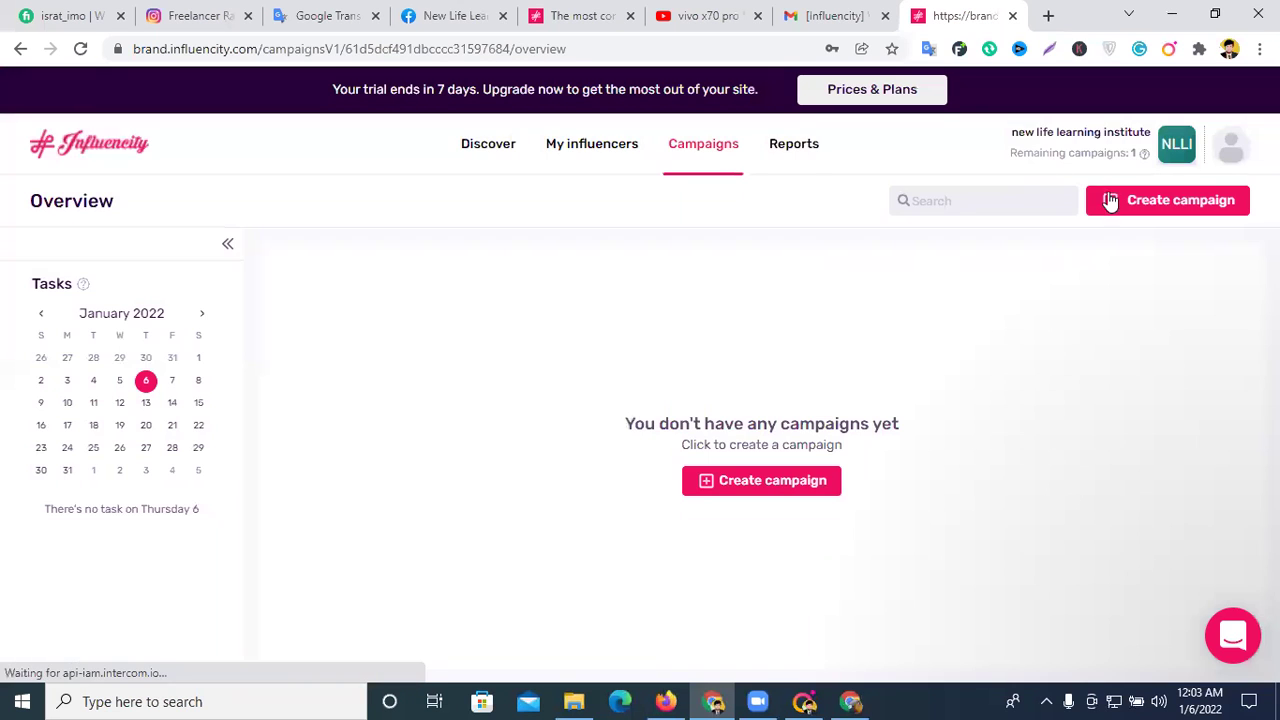
pyautogui.click(790, 150)
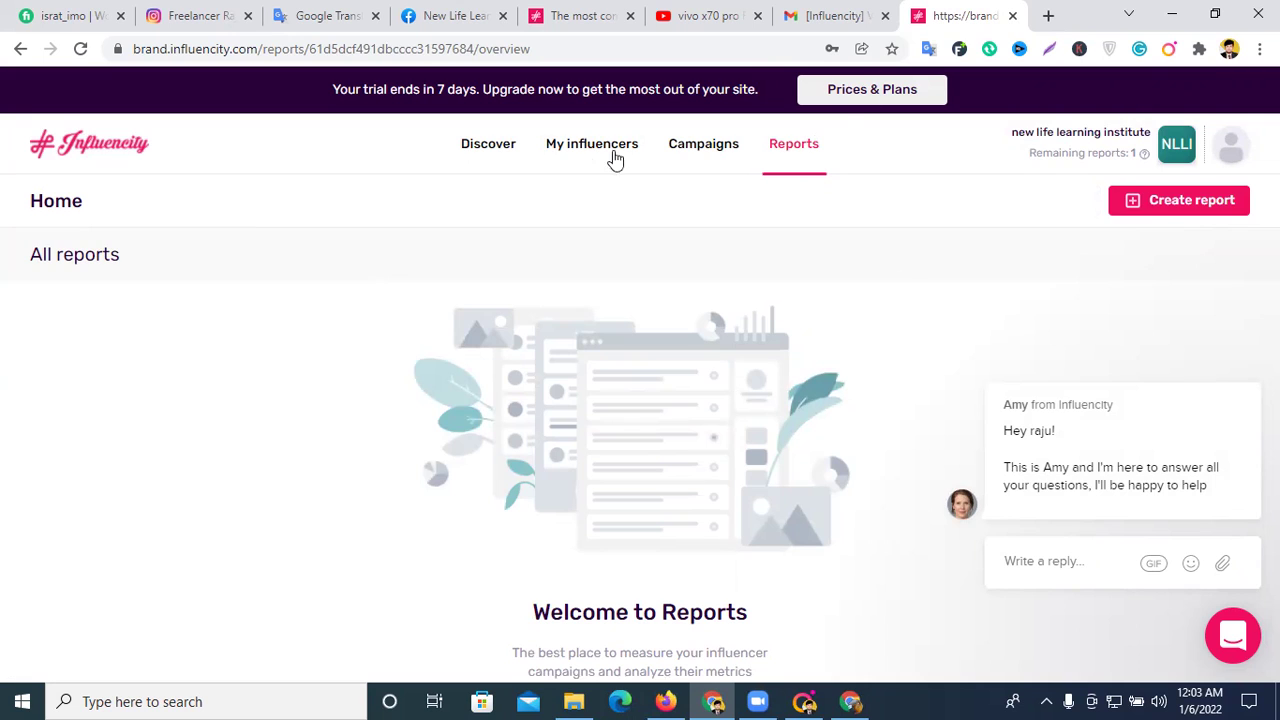
# - Return to the Discover home by deleting the page path from the address bar
pyautogui.moveTo(260, 48); pyautogui.dragTo(590, 48)
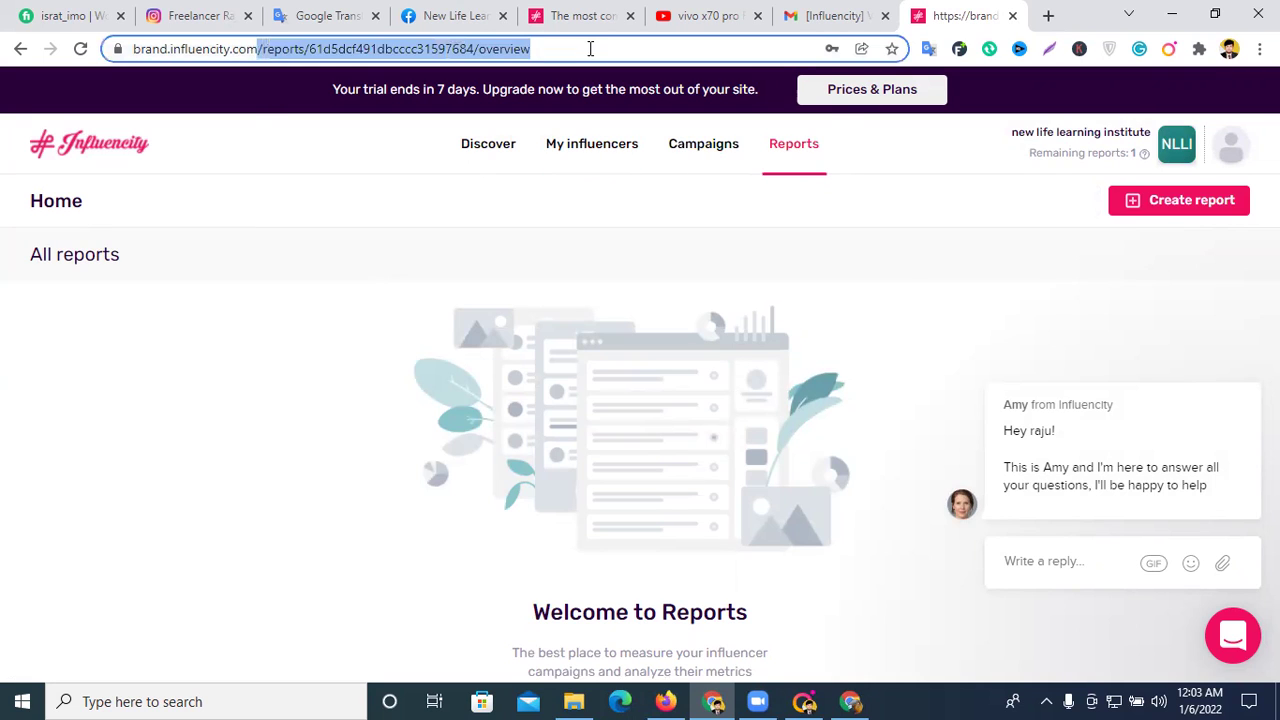
pyautogui.press('BackSpace')
pyautogui.press('Return')
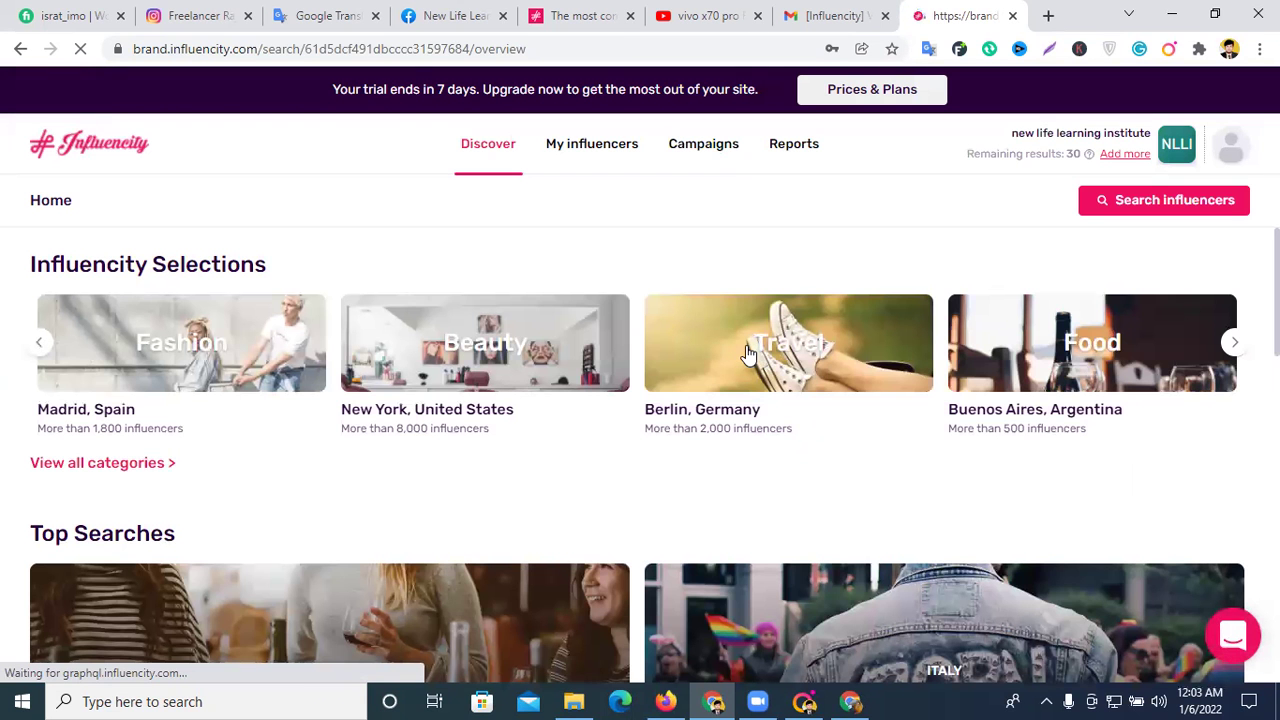
# - Open the Travel / Berlin, Germany selection and close the first-search welcome popup
pyautogui.click(746, 353)
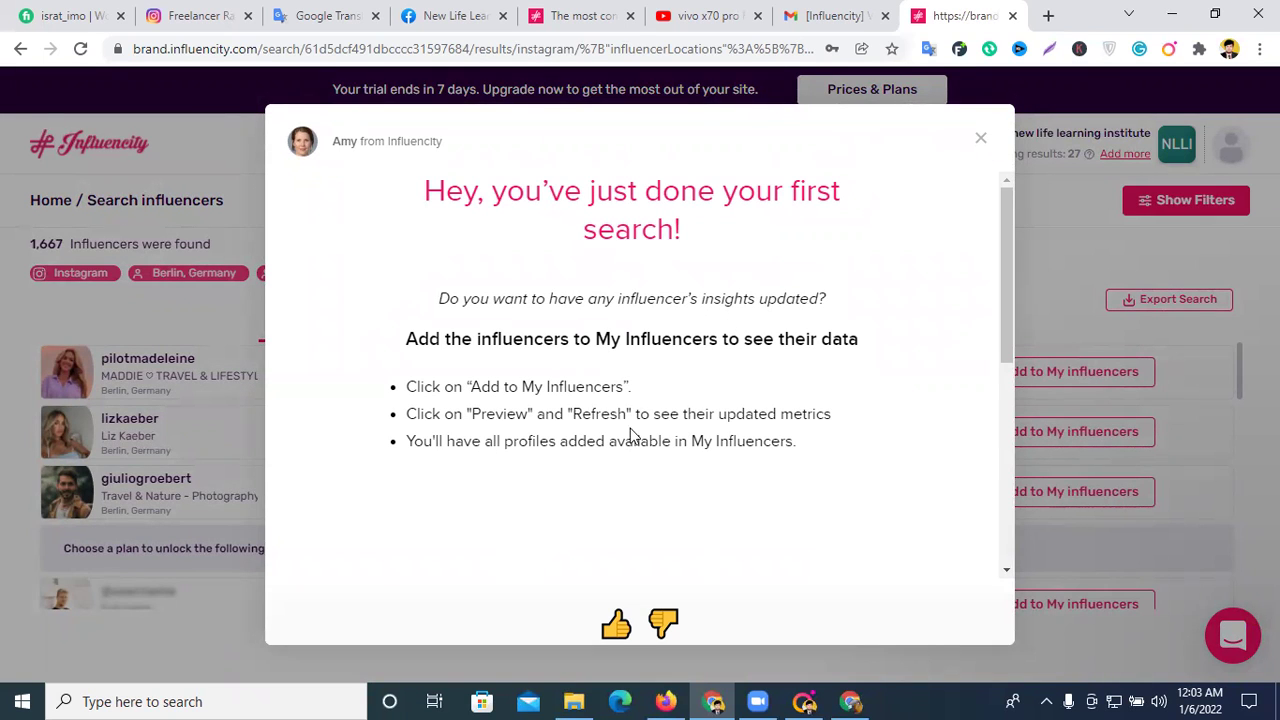
pyautogui.scroll(-3, 648, 484)
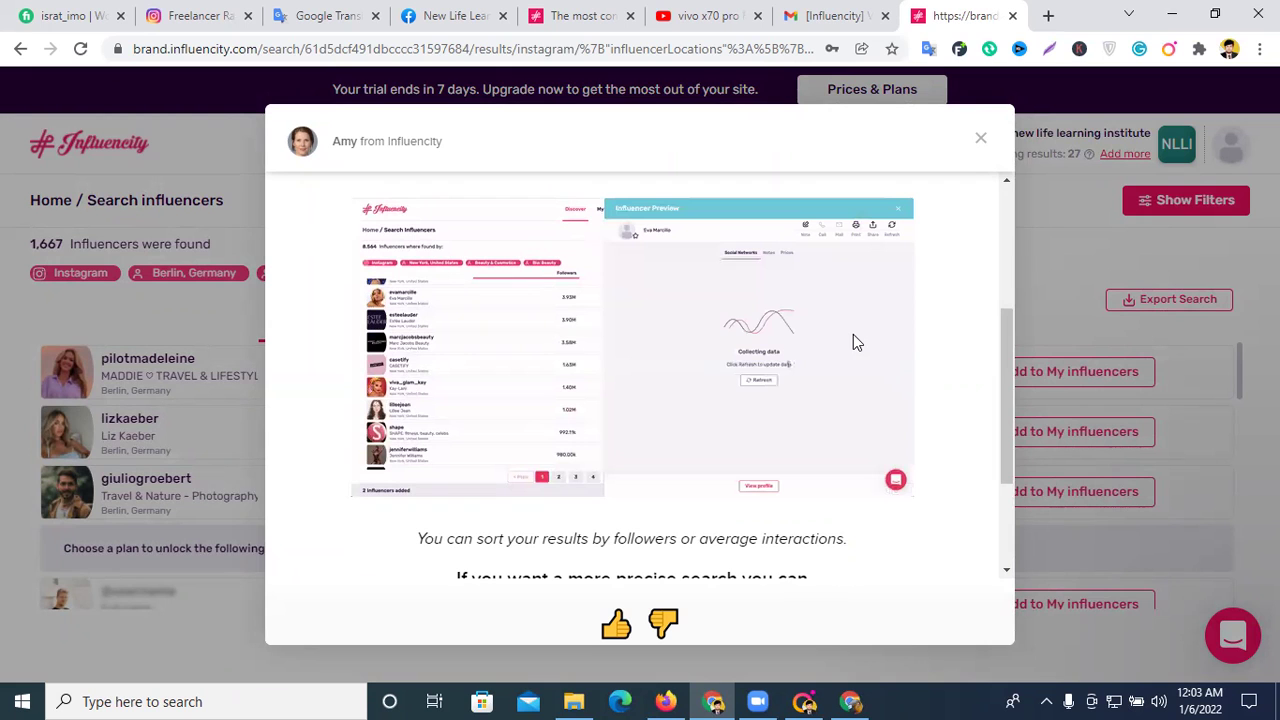
pyautogui.click(980, 137)
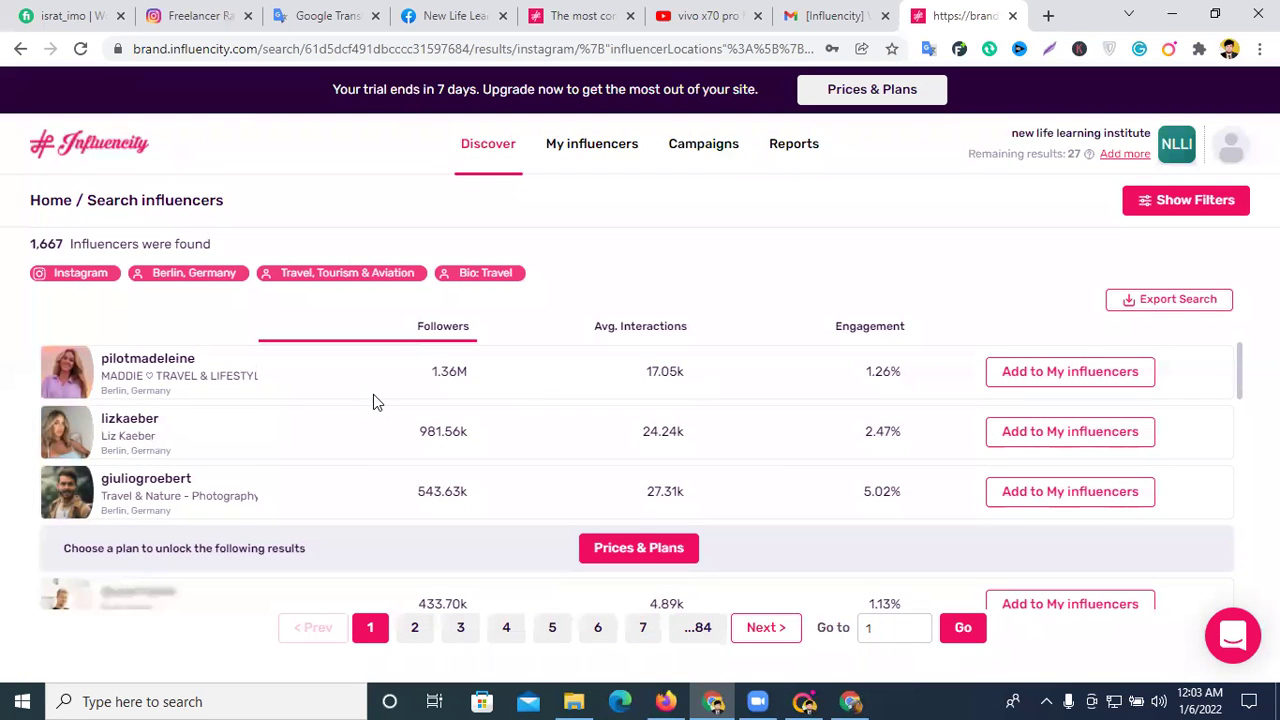
# - Add the top Berlin travel influencer (1.36M followers) and preview their 67.43% follower quality
pyautogui.click(1033, 378)
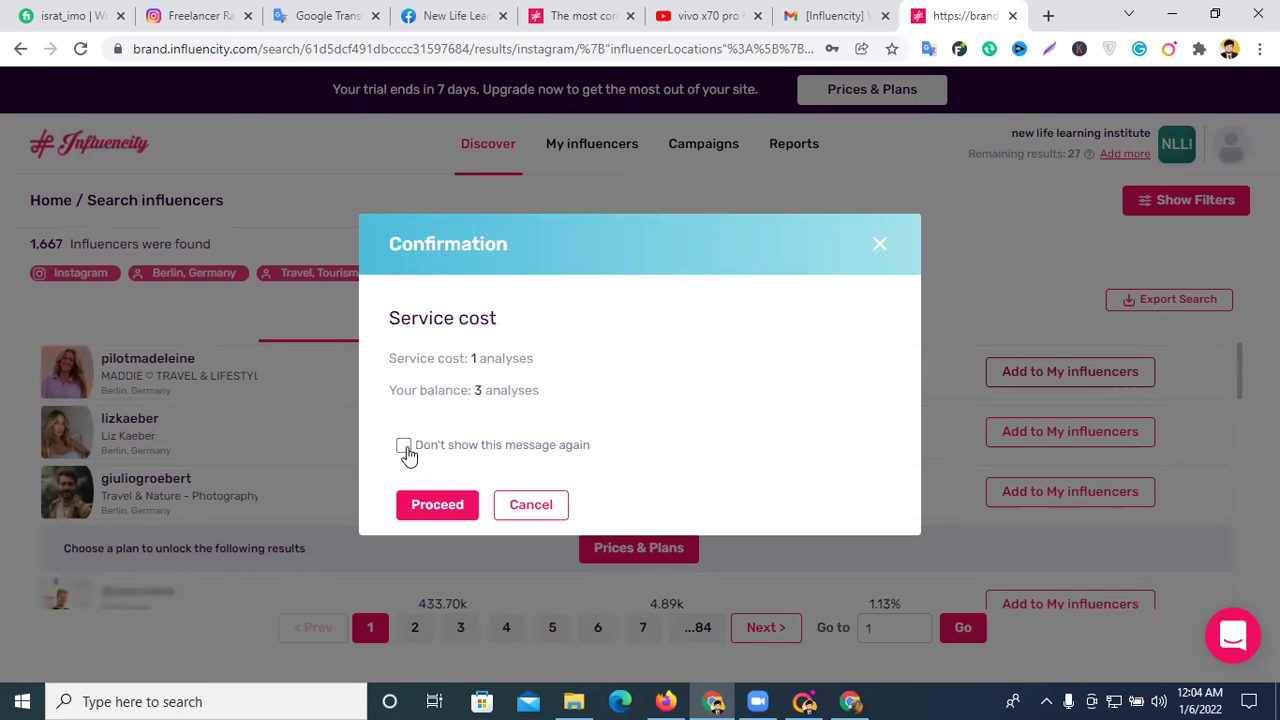
pyautogui.click(440, 507)
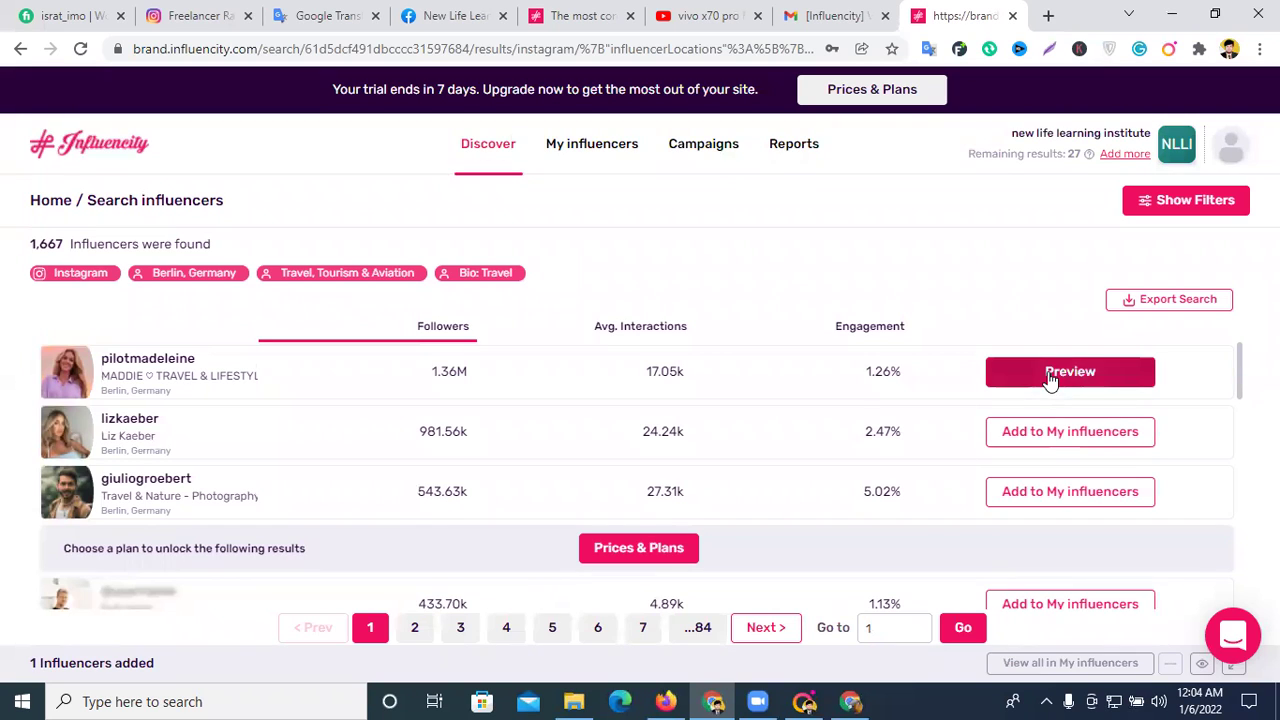
pyautogui.click(1050, 380)
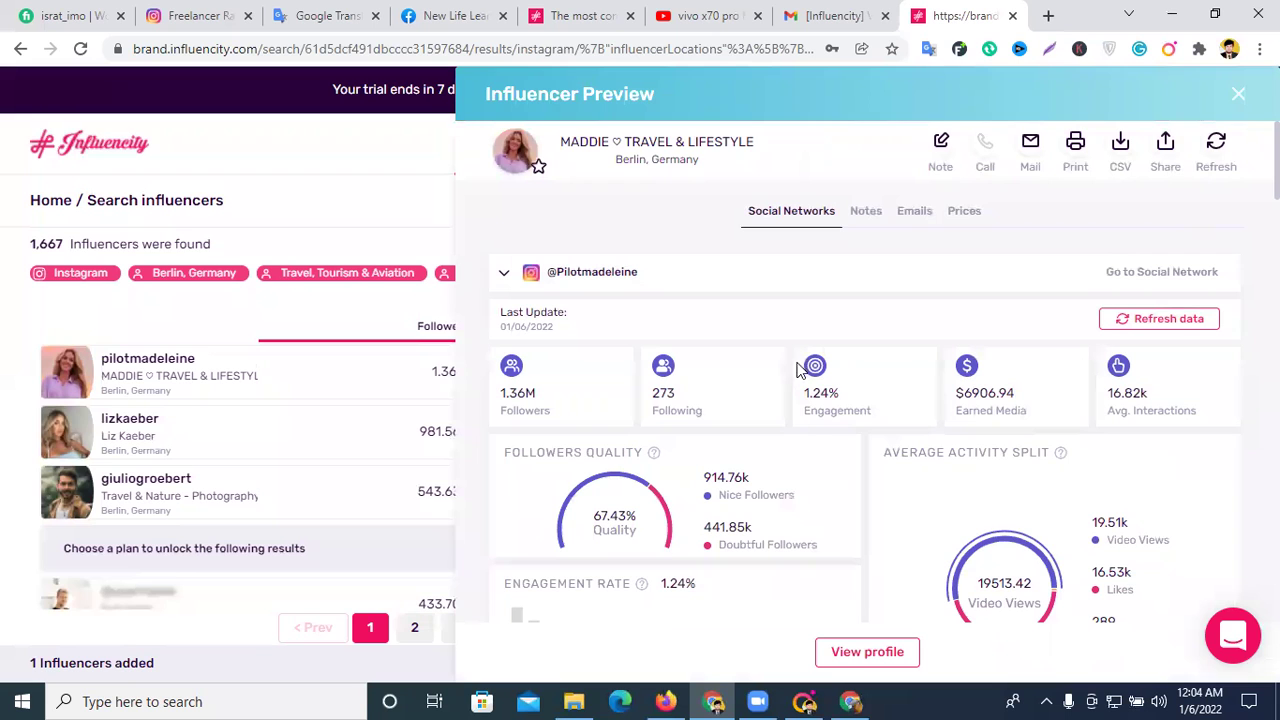
pyautogui.scroll(-2, 780, 368)
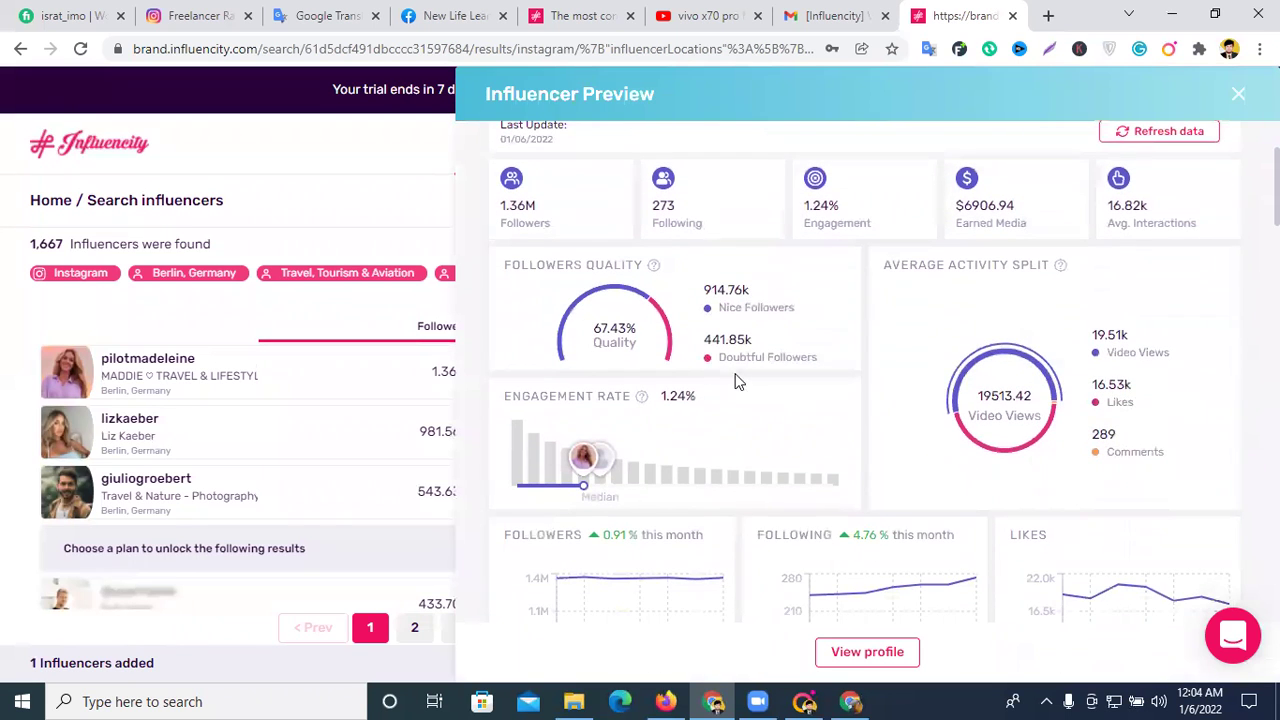
pyautogui.scroll(2, 1000, 388)
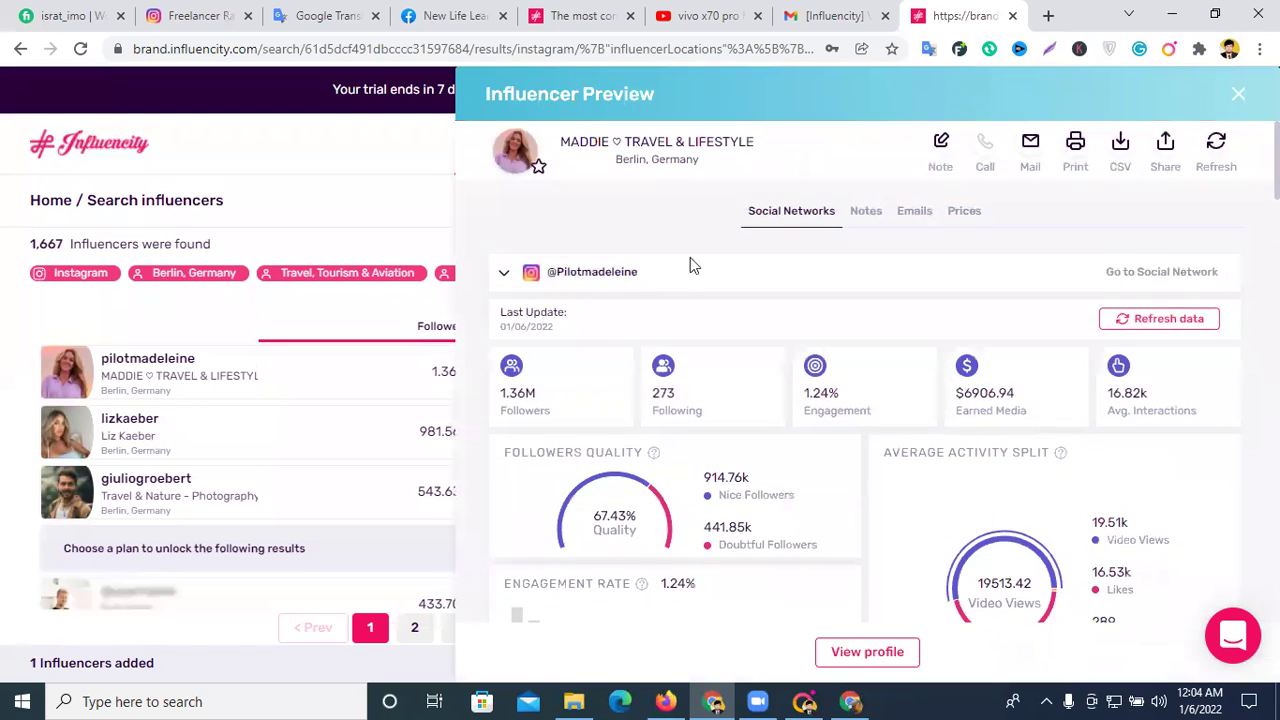
pyautogui.click(1238, 94)
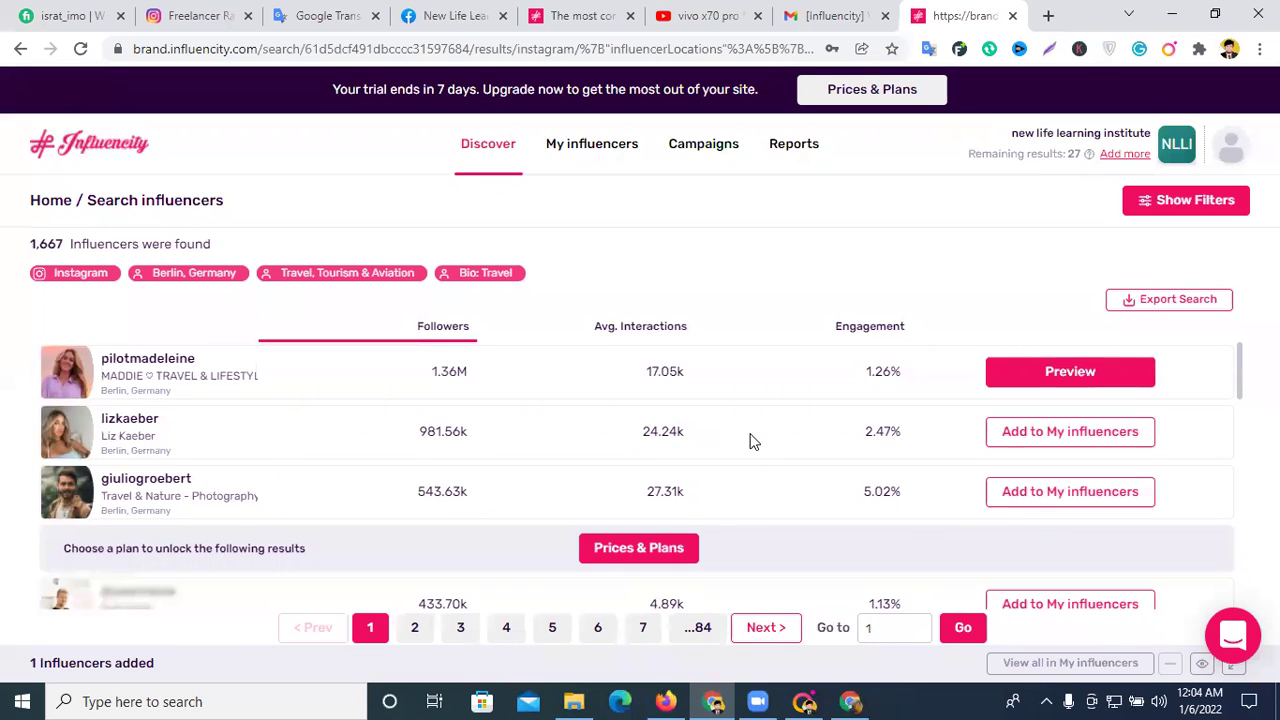
# - Preview the first result's Instagram stats: 1.36M followers, 1.24% engagement, 67.43% follower quality
pyautogui.click(1072, 372)
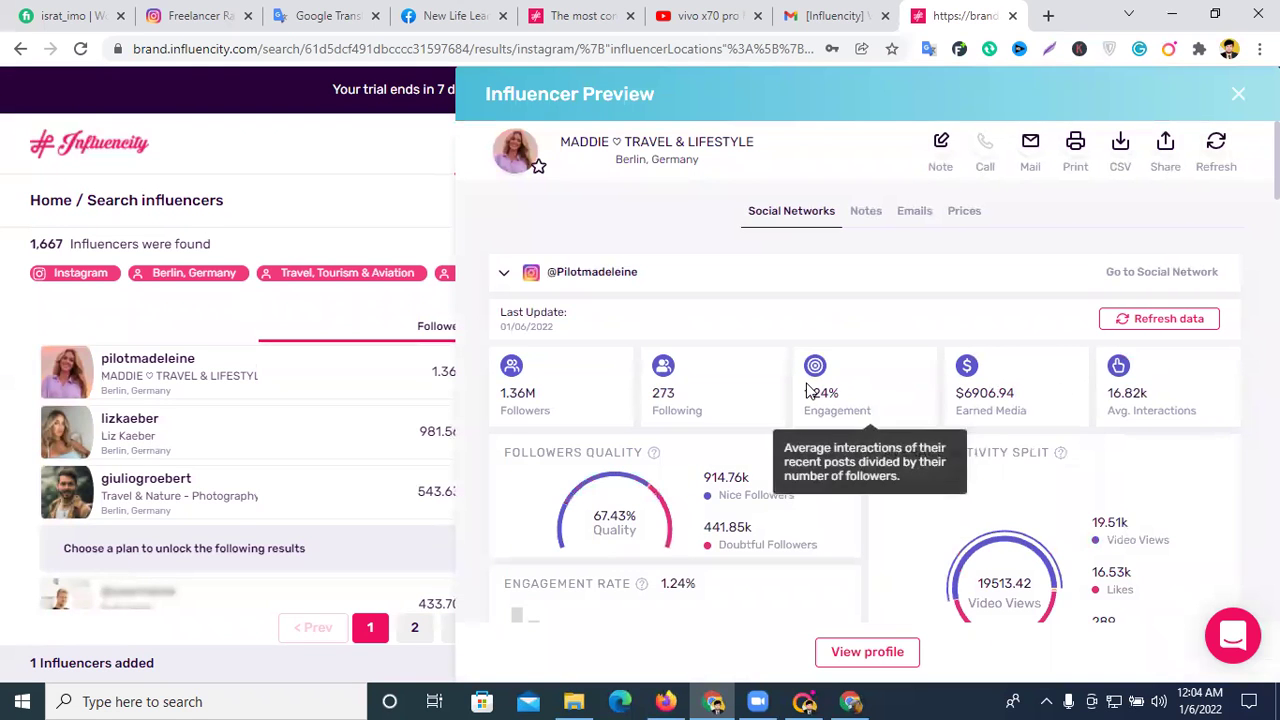
pyautogui.scroll(-7, 812, 395)
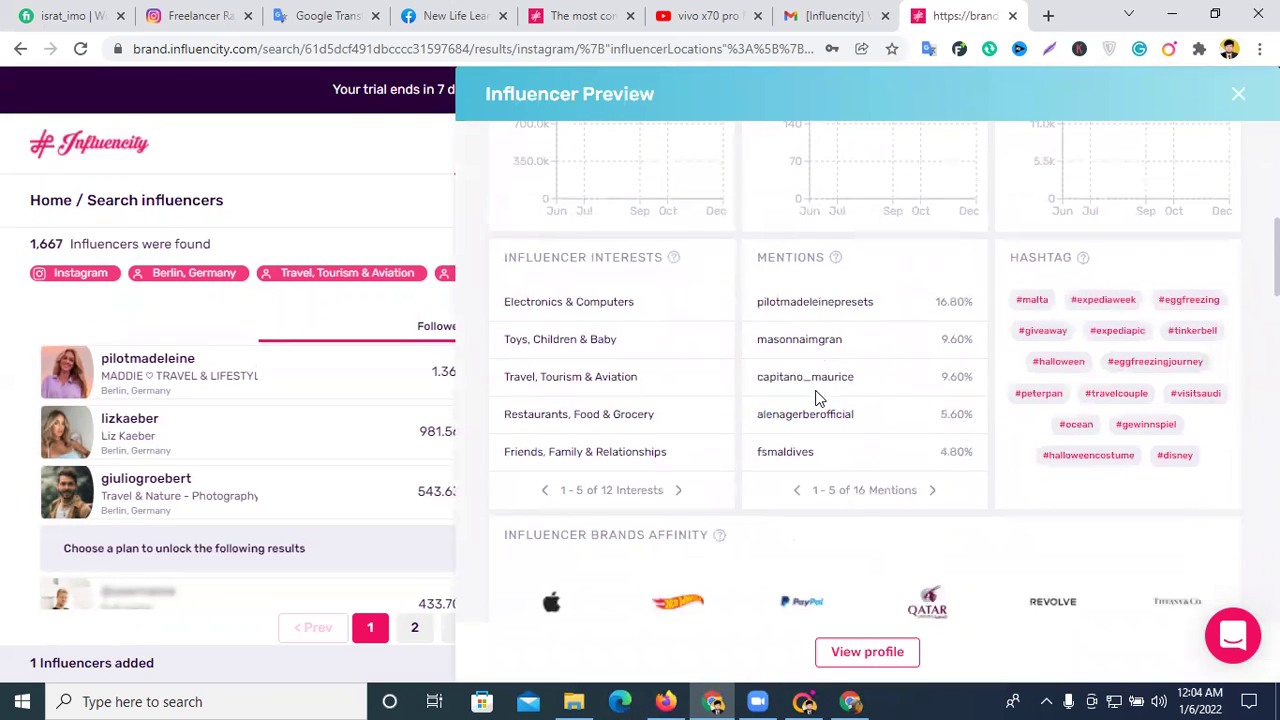
pyautogui.scroll(-4, 828, 408)
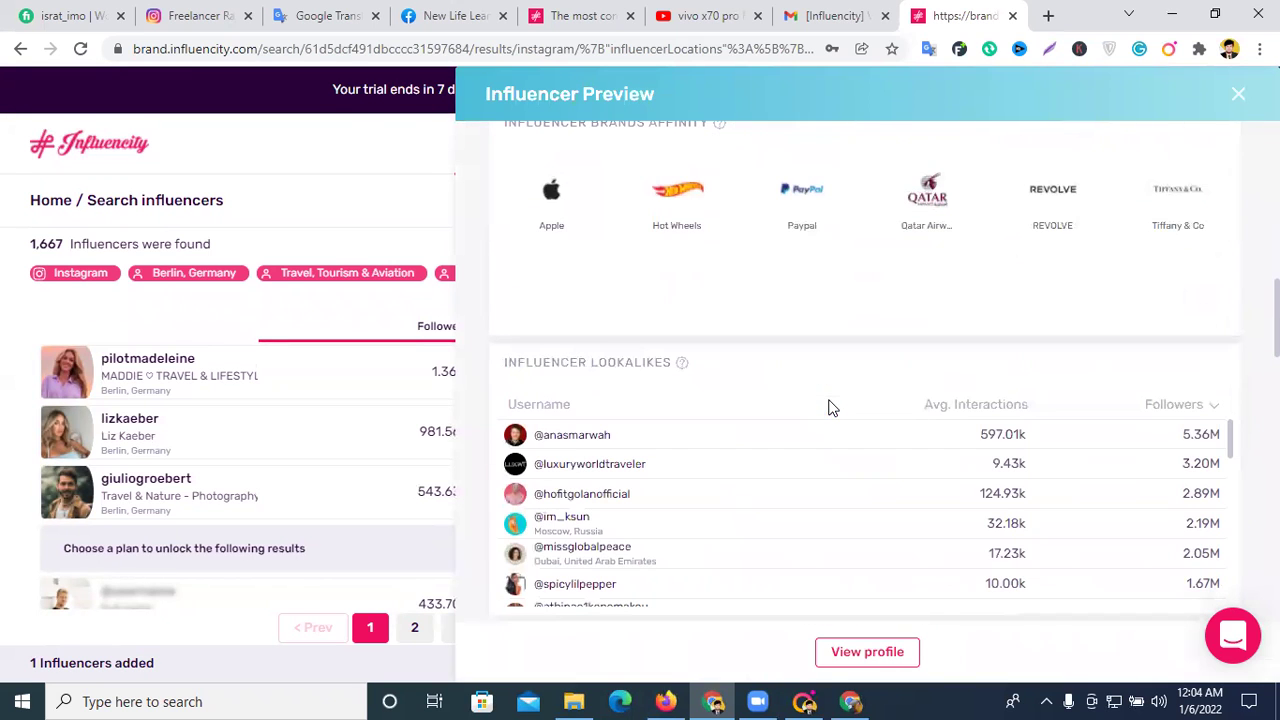
pyautogui.scroll(7, 832, 399)
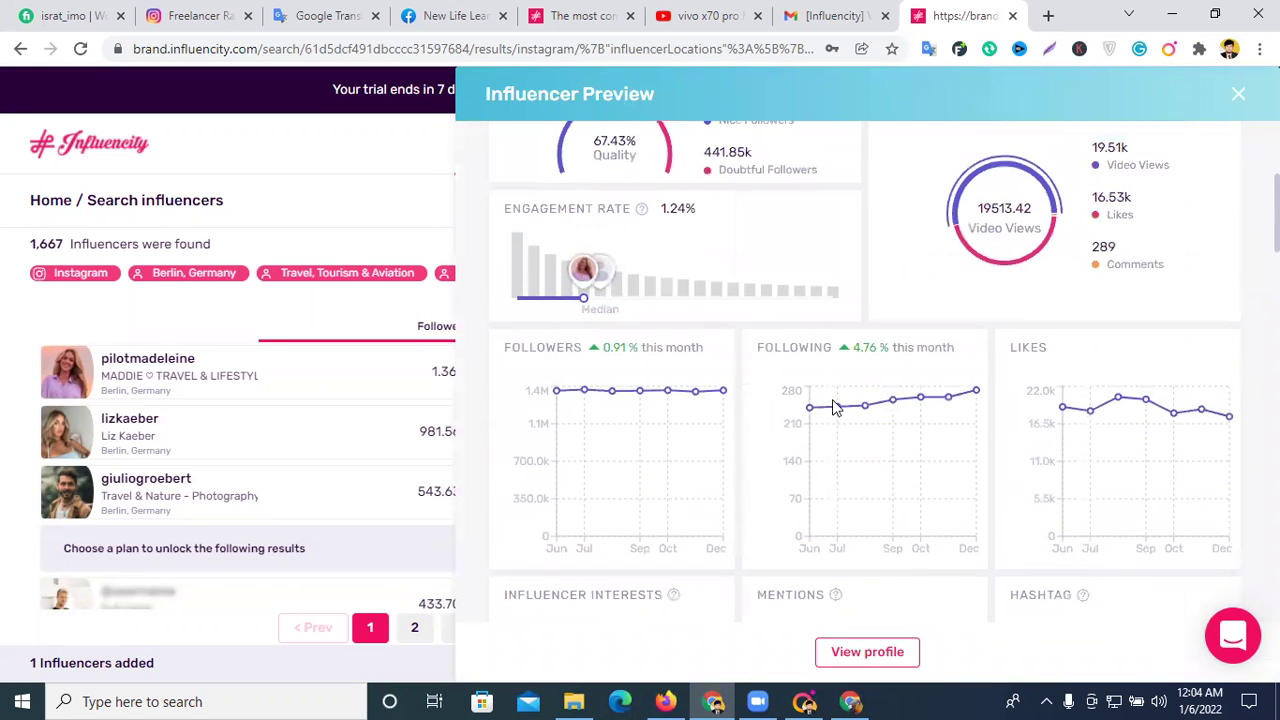
pyautogui.scroll(4, 834, 408)
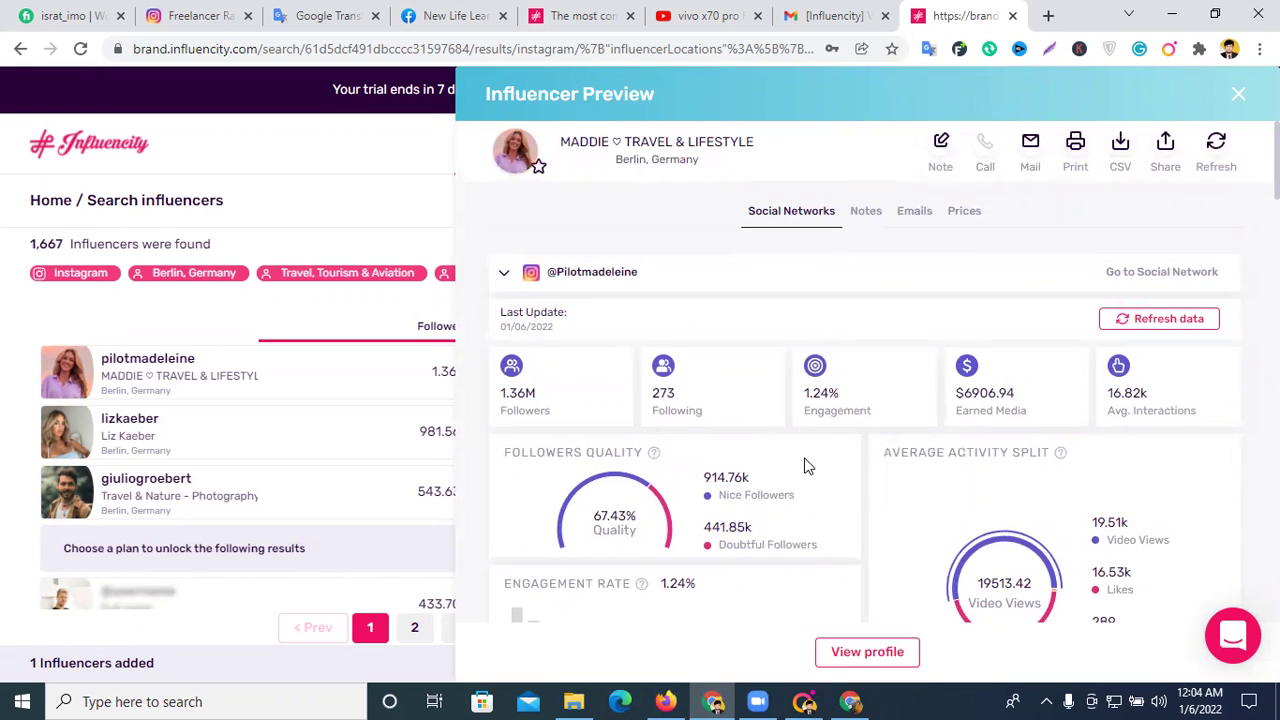
pyautogui.click(1030, 148)
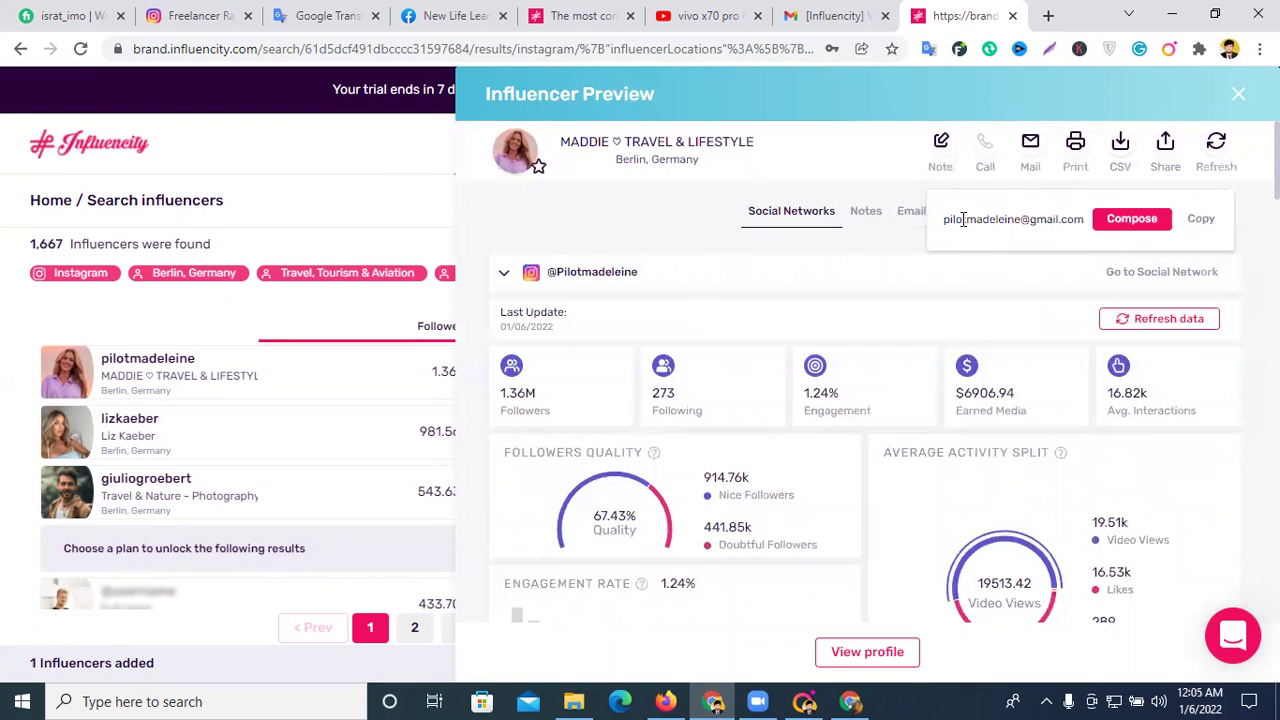
pyautogui.tripleClick(963, 219)
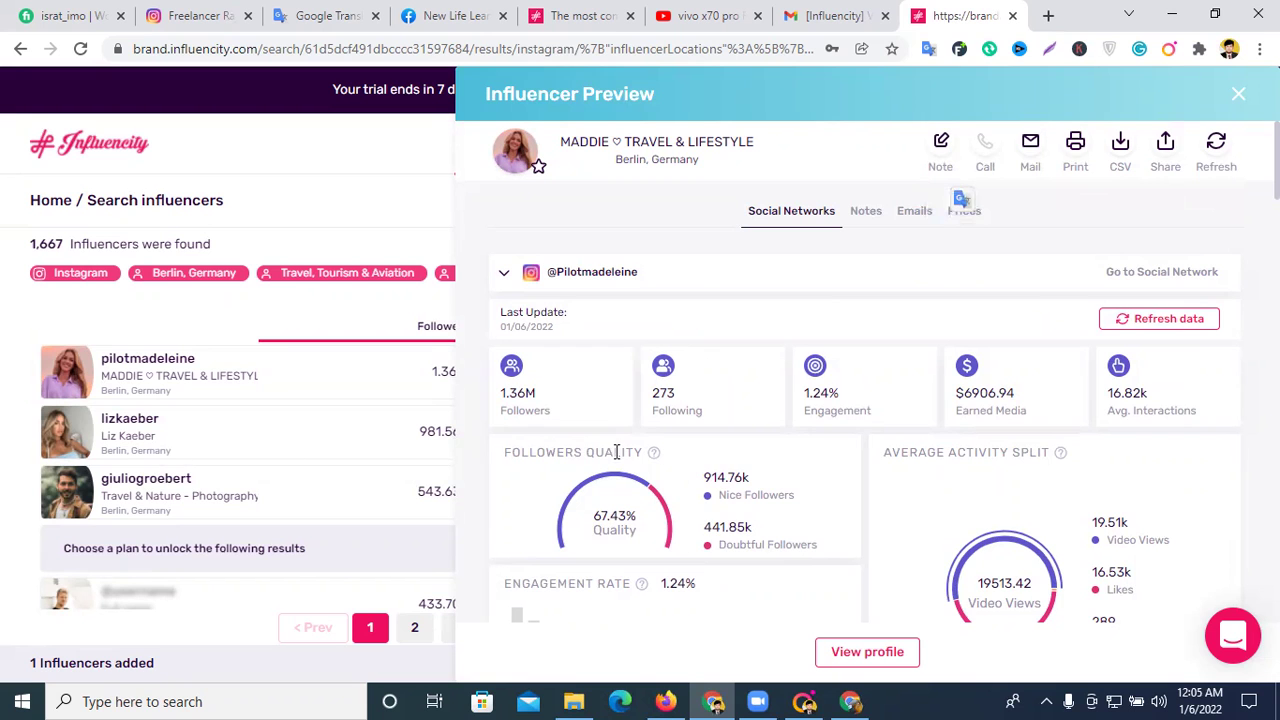
pyautogui.scroll(-7, 846, 511)
pyautogui.scroll(-3, 855, 497)
pyautogui.scroll(3, 853, 493)
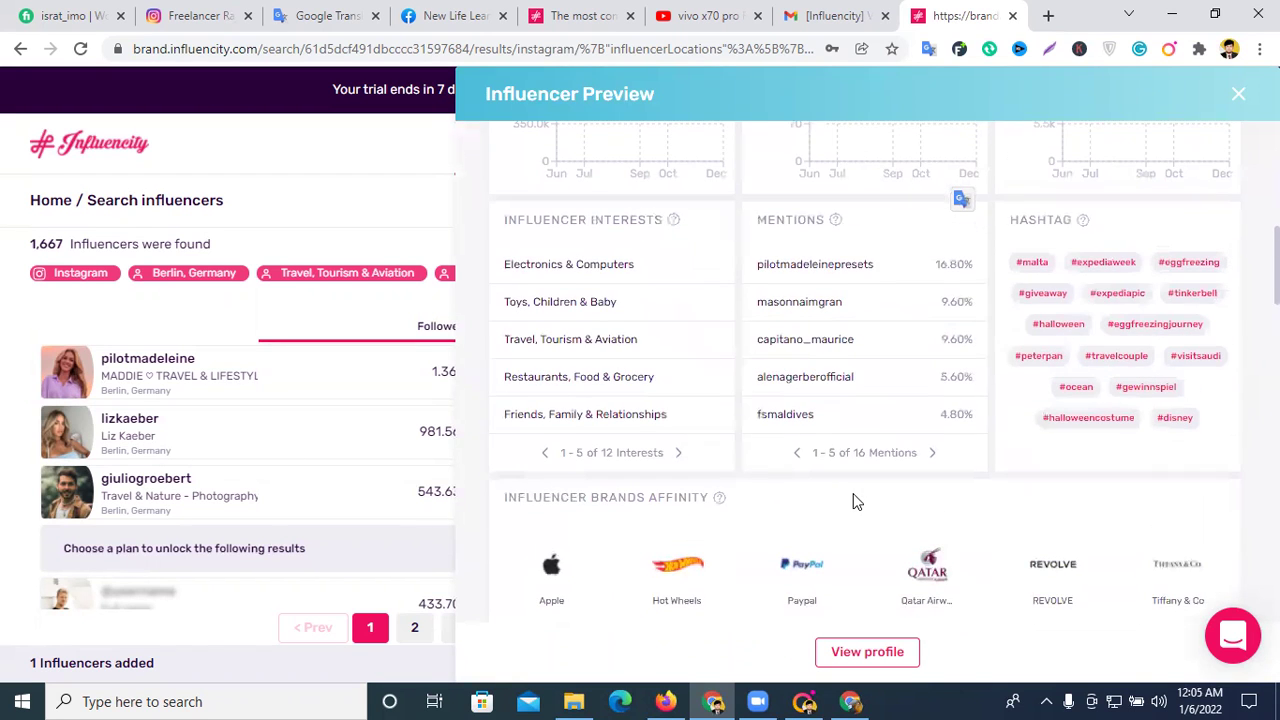
pyautogui.scroll(4, 853, 500)
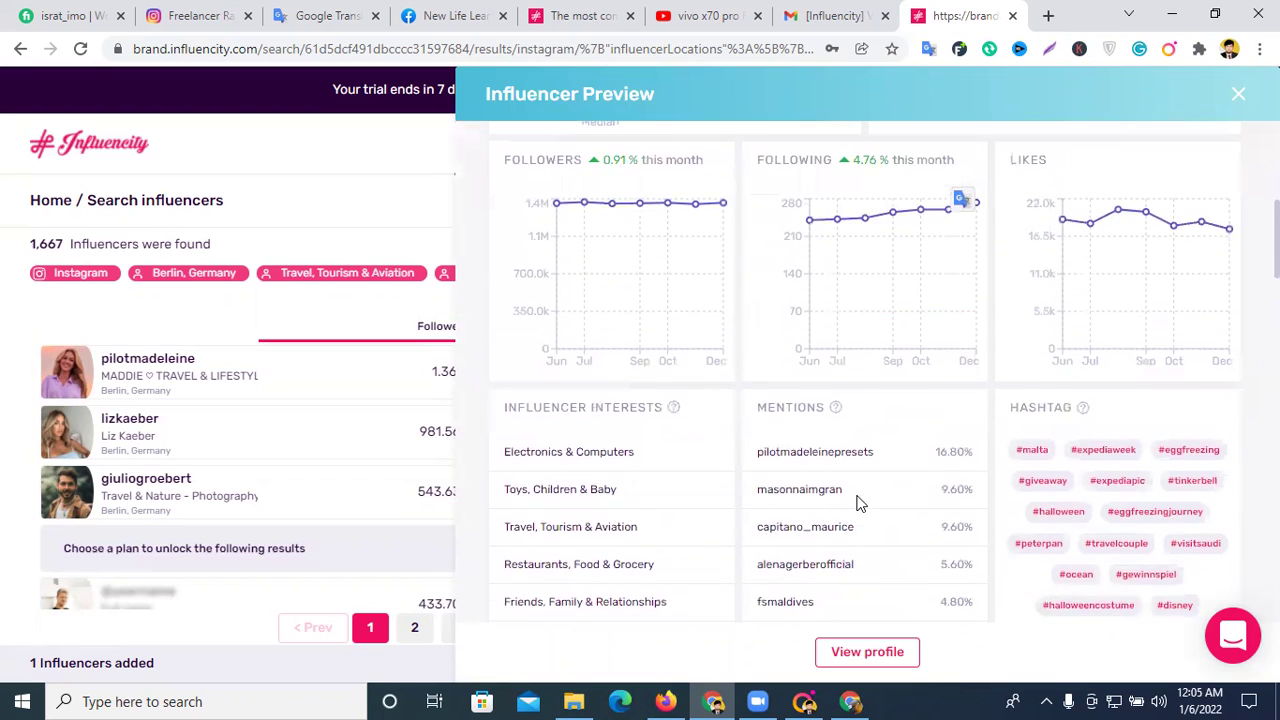
pyautogui.scroll(6, 857, 504)
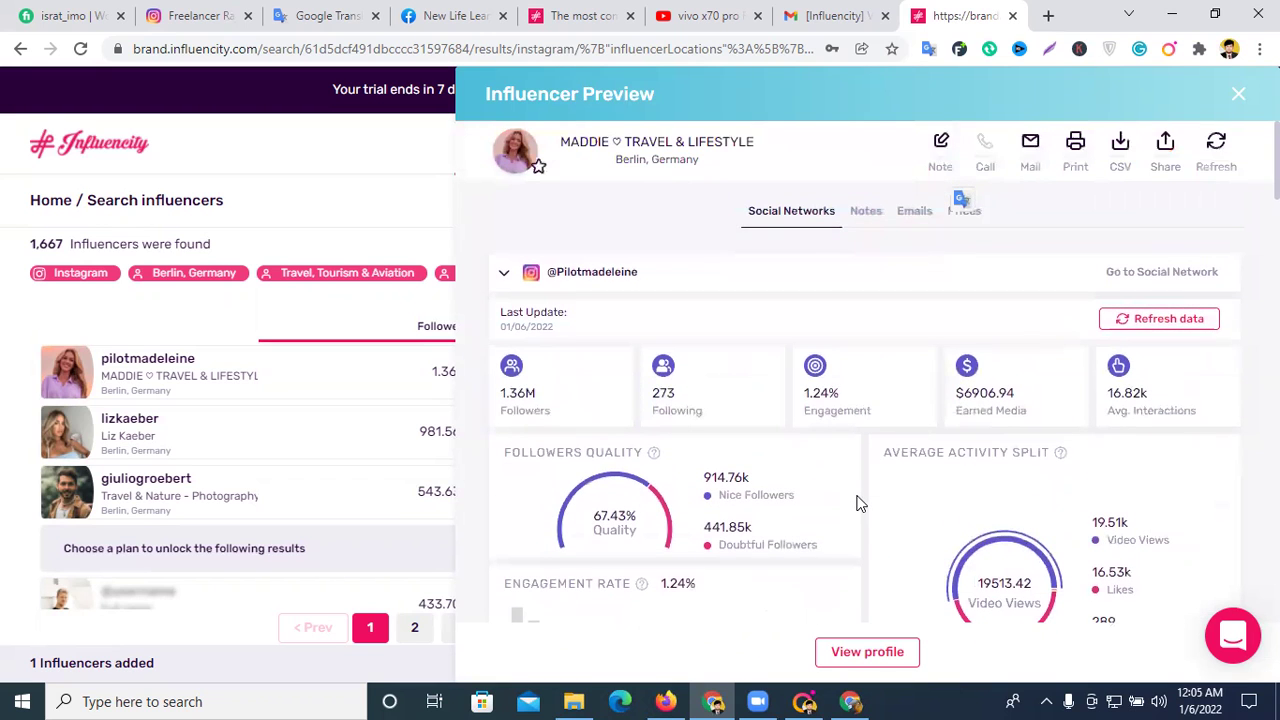
pyautogui.moveTo(964, 411)
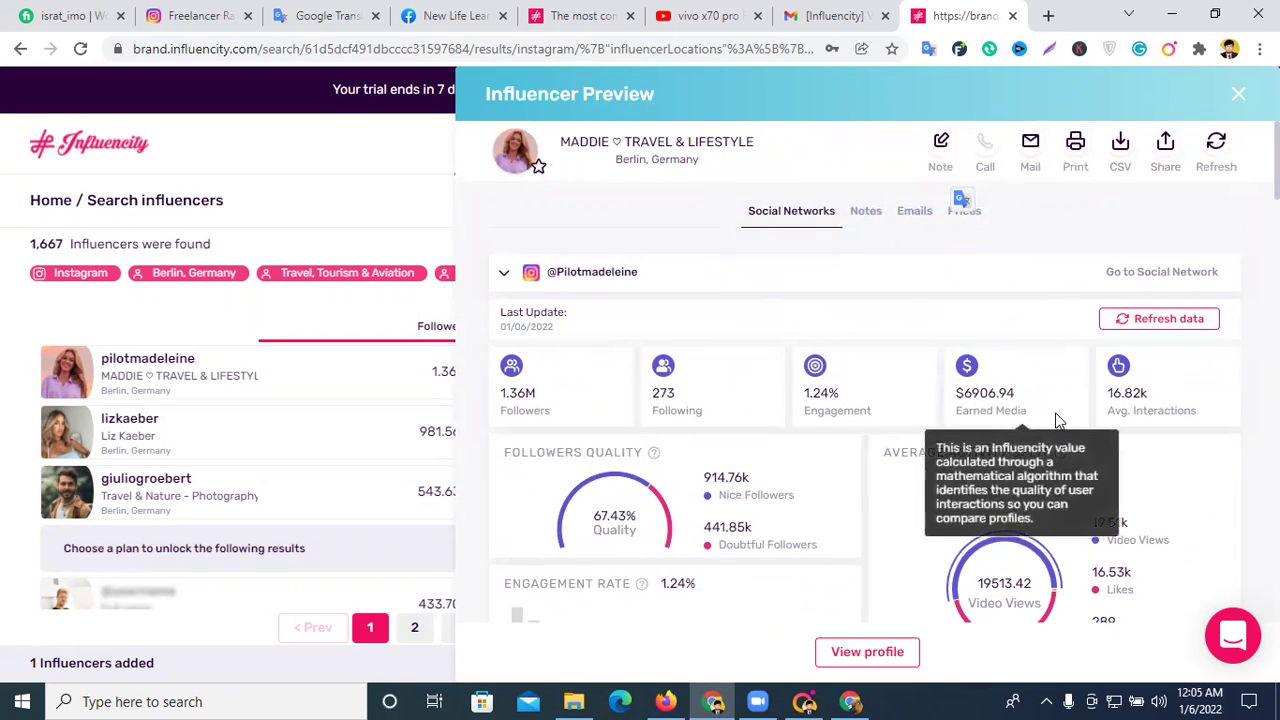
pyautogui.moveTo(995, 393); pyautogui.dragTo(958, 393)
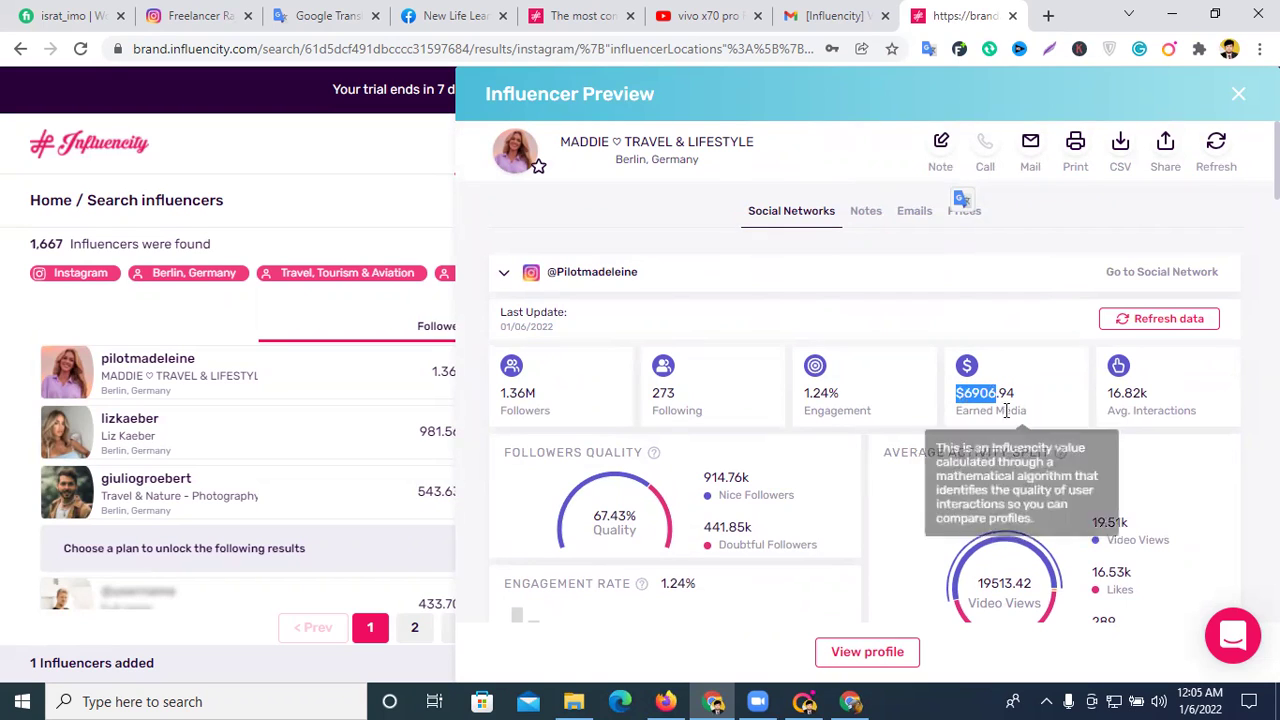
# - Scroll down through the influencer's audience sections in the preview
pyautogui.scroll(-4, 980, 390)
pyautogui.scroll(1, 980, 391)
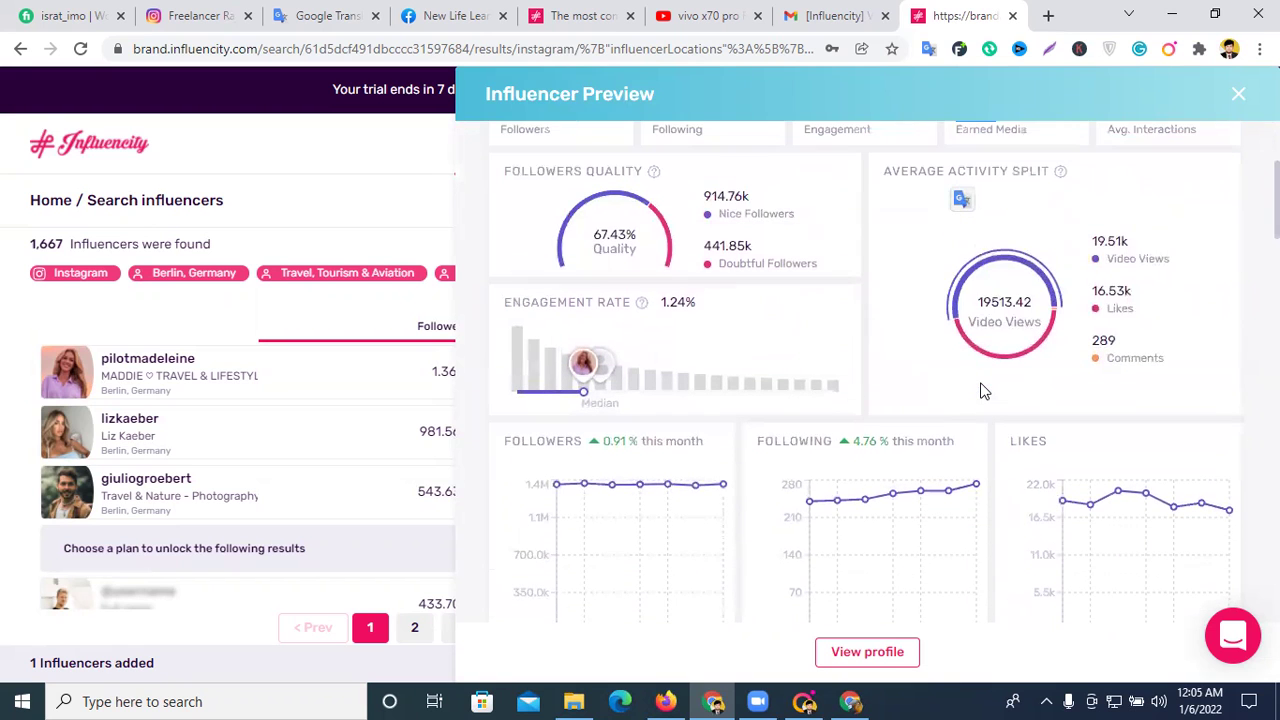
pyautogui.scroll(-3, 950, 387)
pyautogui.scroll(-10, 948, 387)
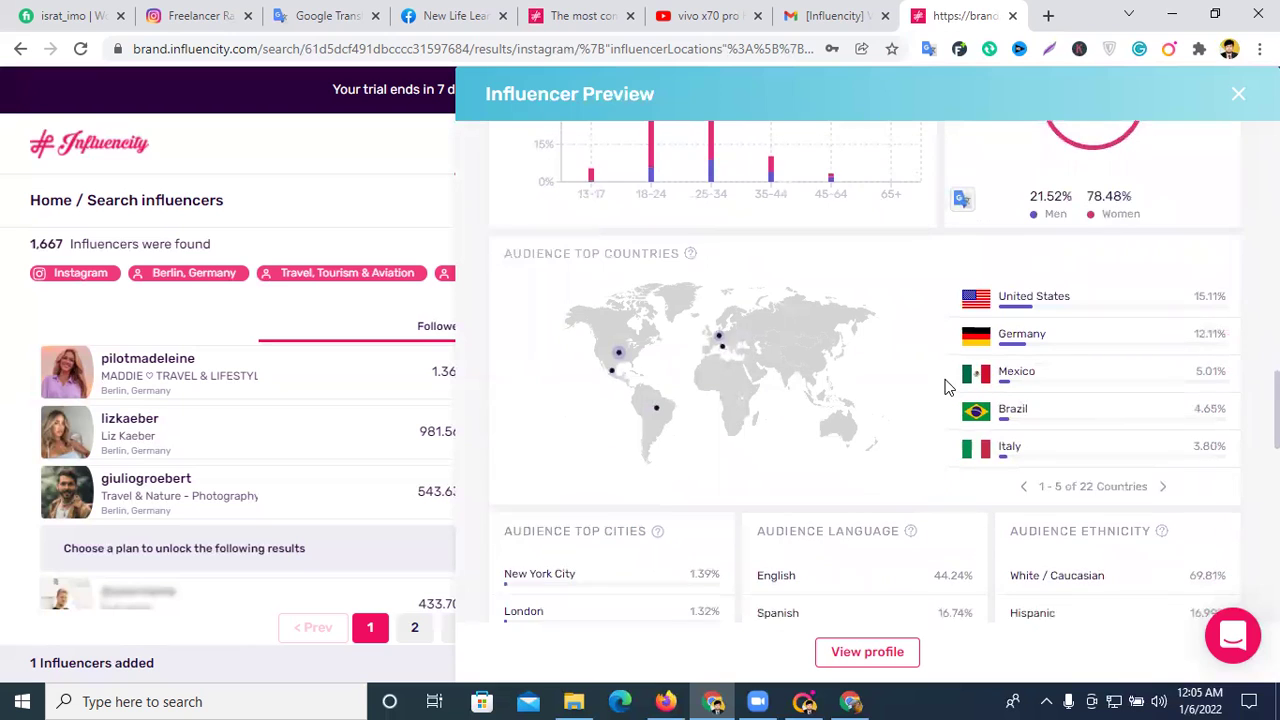
pyautogui.scroll(-3, 950, 389)
pyautogui.scroll(-6, 978, 386)
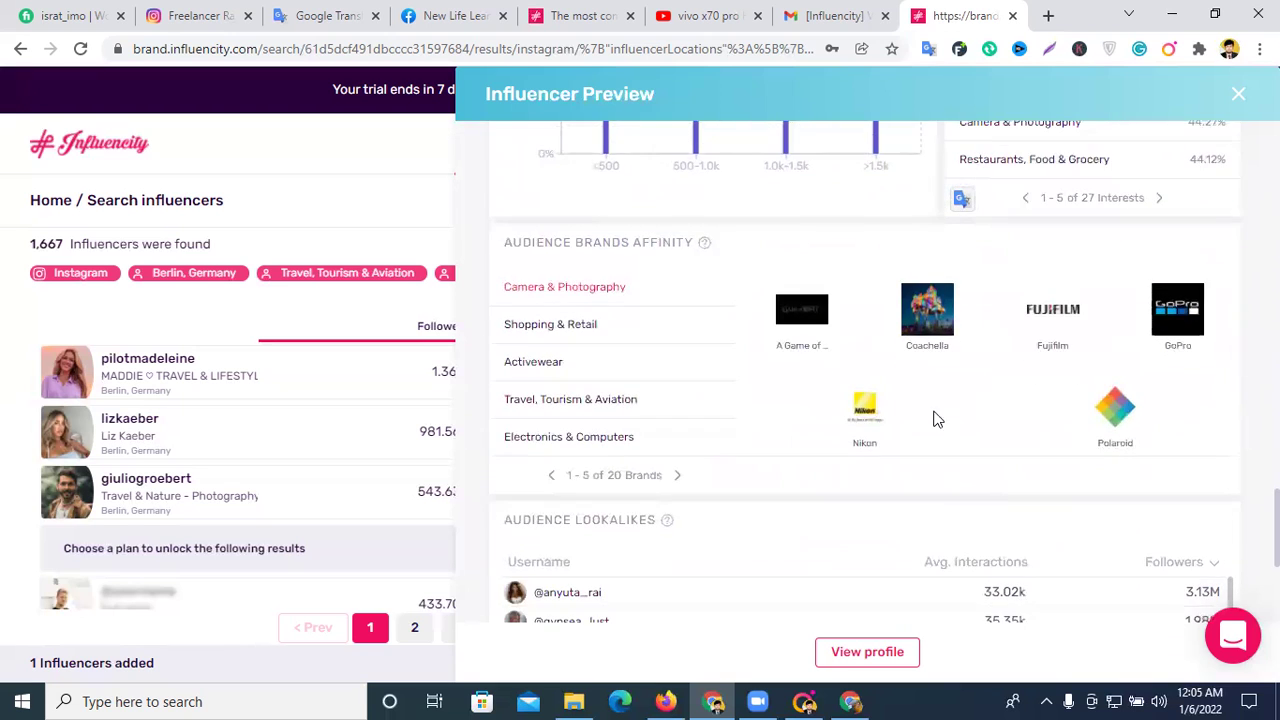
pyautogui.scroll(-3, 1100, 355)
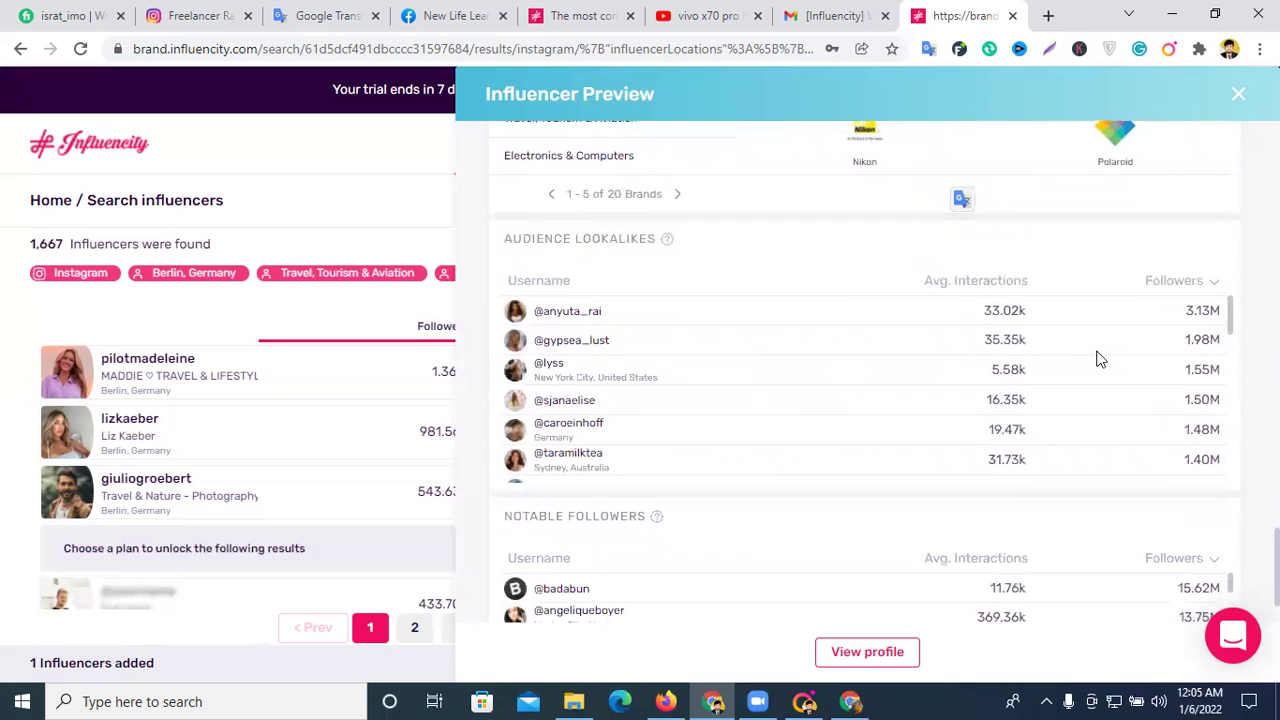
pyautogui.scroll(-8, 1037, 332)
pyautogui.scroll(-3, 1009, 342)
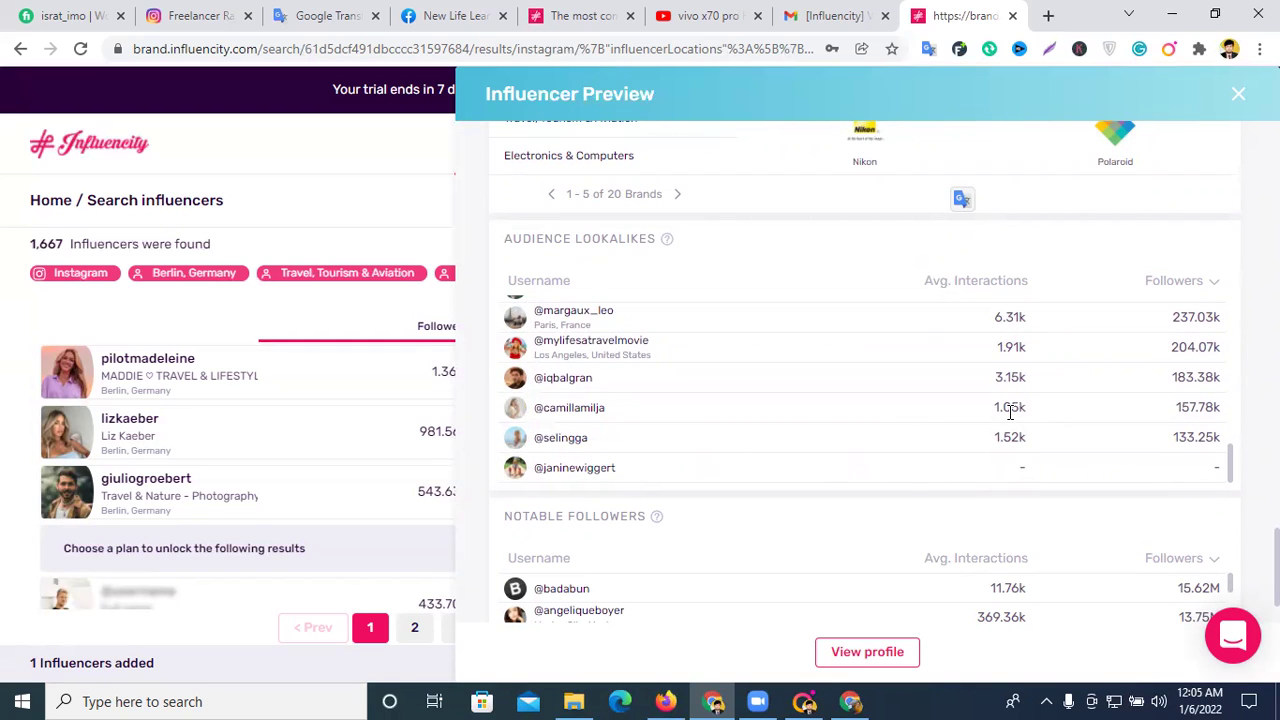
pyautogui.scroll(-8, 1031, 409)
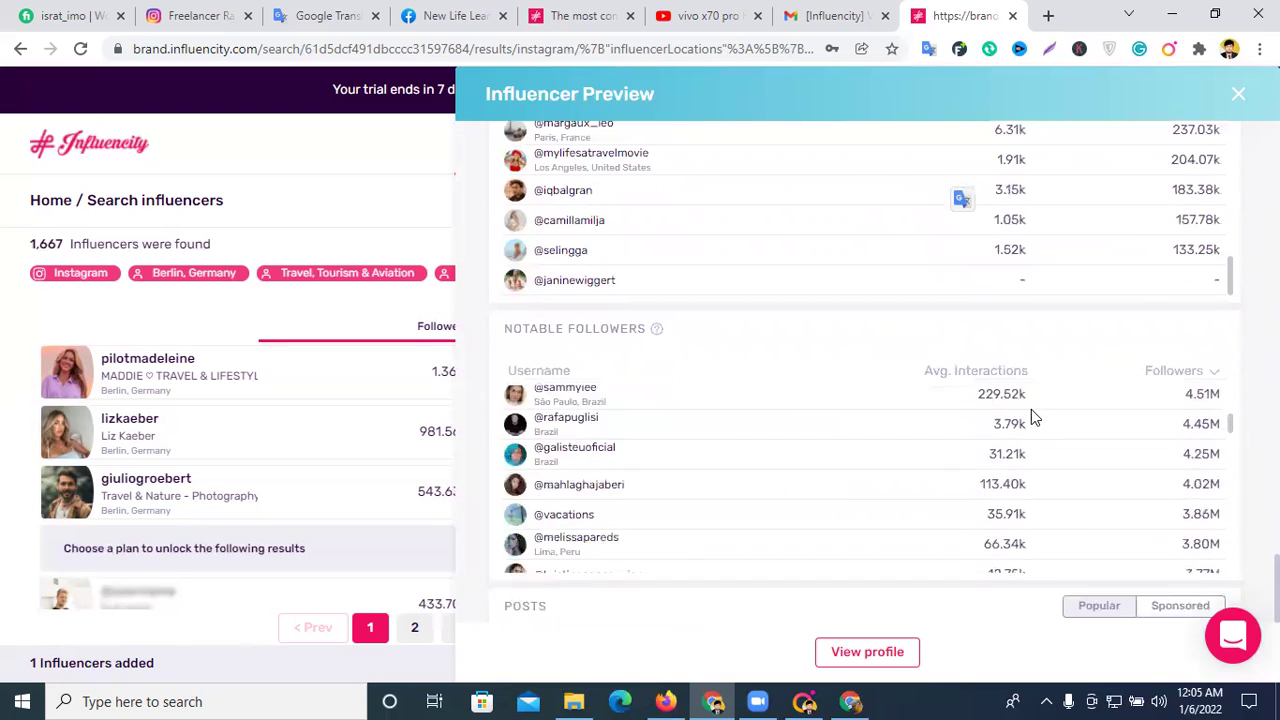
pyautogui.scroll(-6, 1031, 412)
# - Collapse the Instagram section and select the influencer's Instagram handle for copying
pyautogui.scroll(10, 1034, 420)
pyautogui.scroll(1, 1068, 374)
pyautogui.scroll(5, 1068, 374)
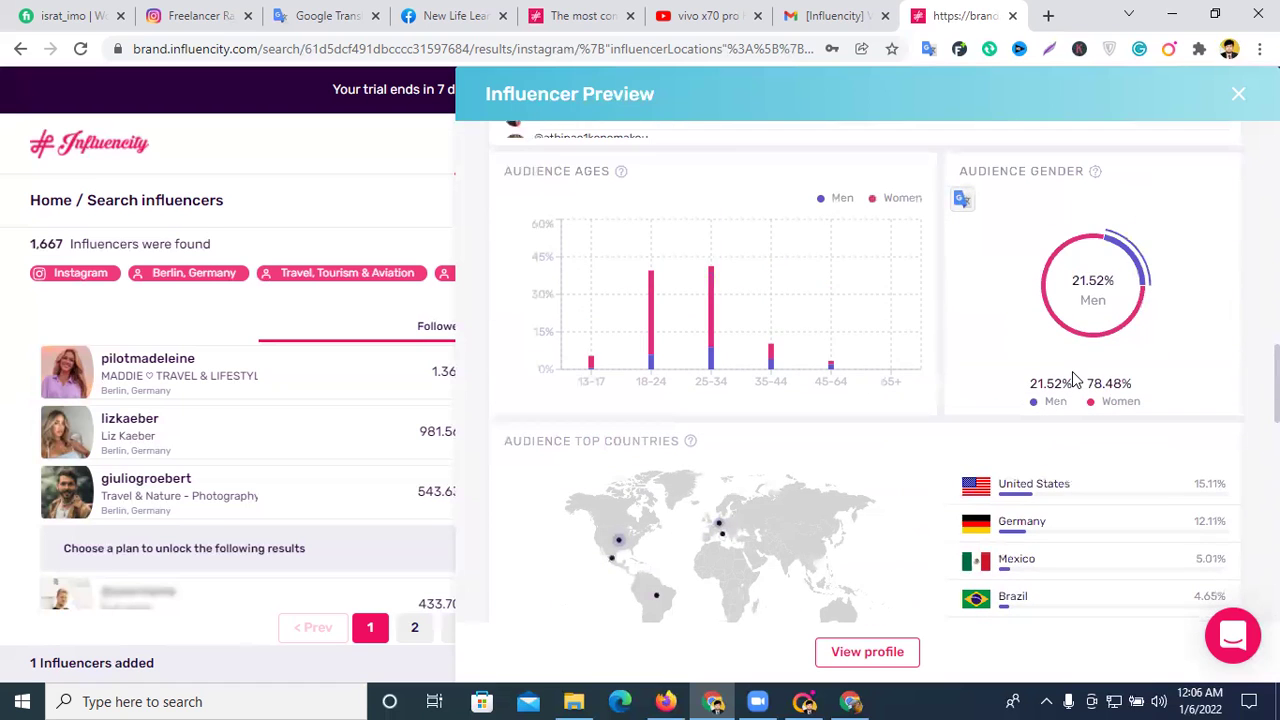
pyautogui.scroll(6, 1078, 378)
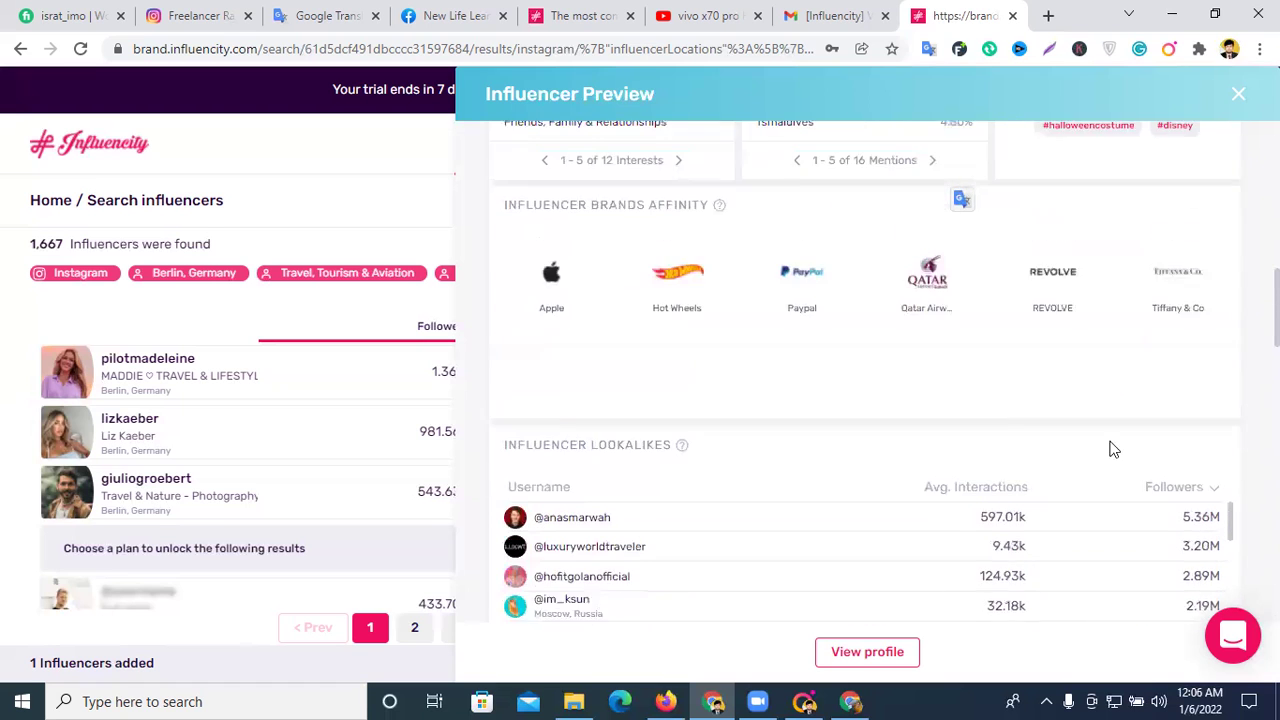
pyautogui.scroll(4, 955, 418)
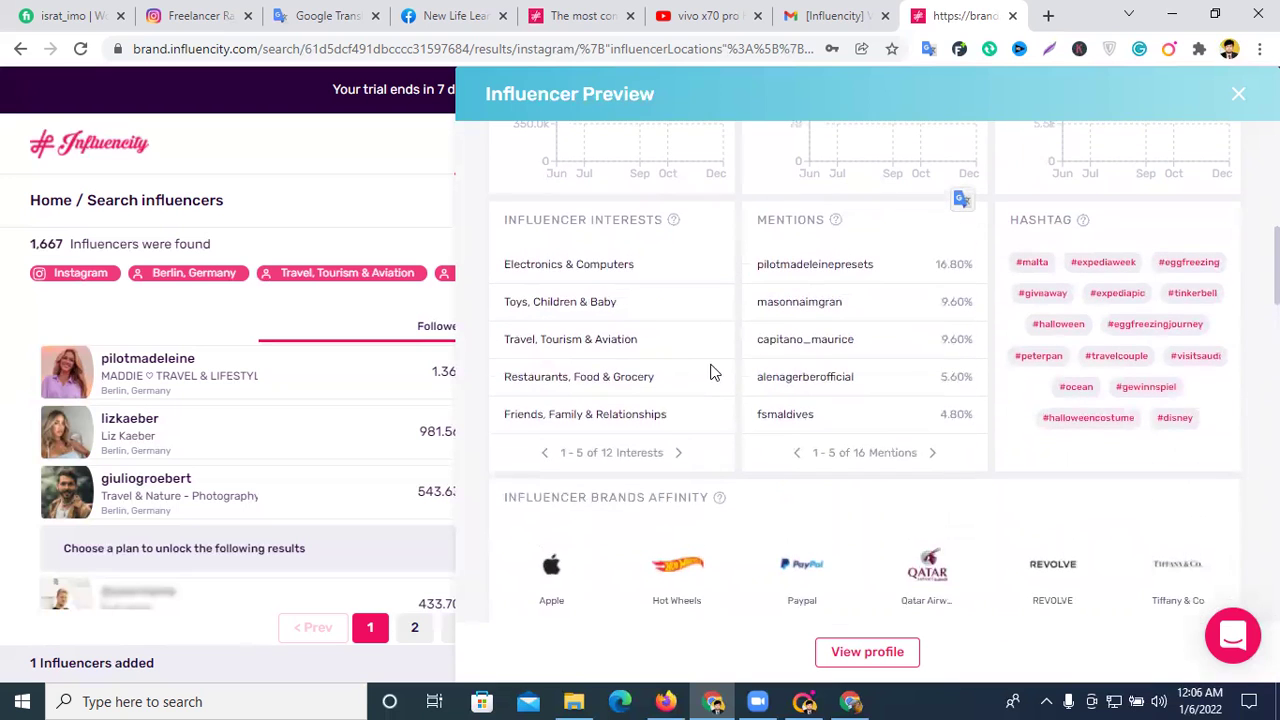
pyautogui.scroll(8, 817, 360)
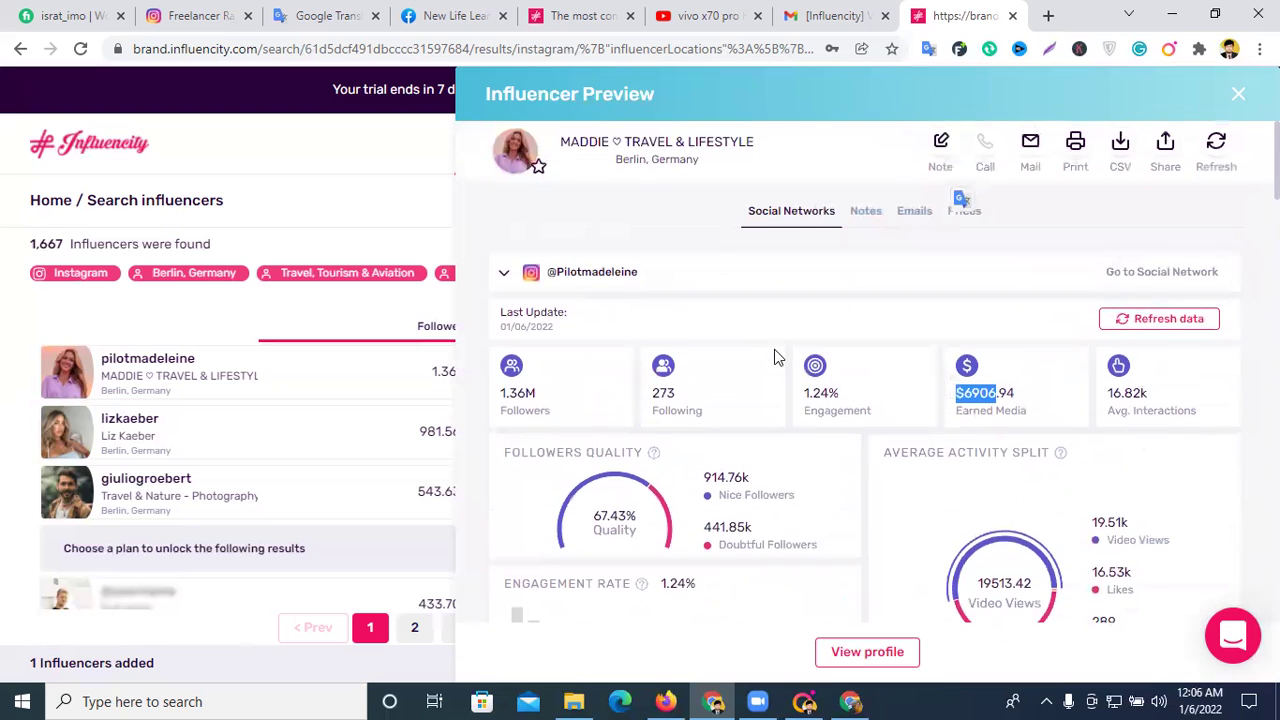
pyautogui.click(590, 280)
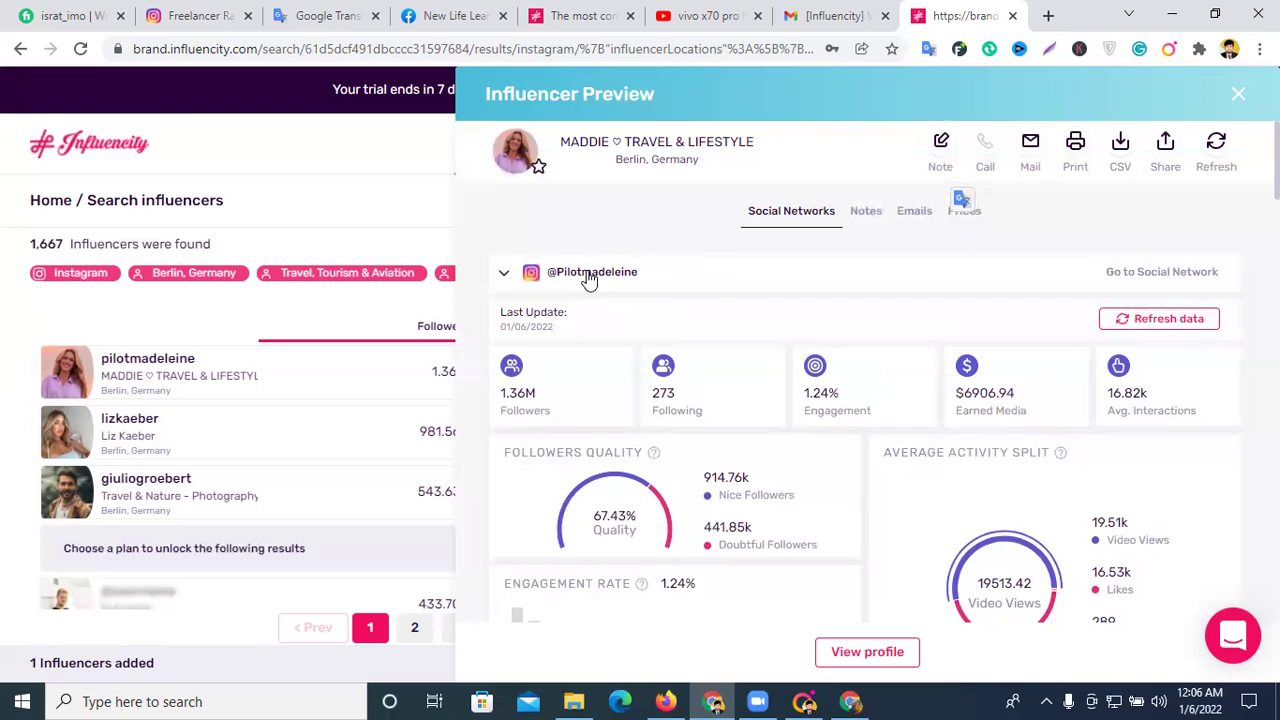
pyautogui.moveTo(645, 277); pyautogui.dragTo(553, 284)
pyautogui.hotkey('ctrl', 'c')
# - Search Instagram for the copied handle and open pilotmadeleine's profile
pyautogui.click(205, 12)
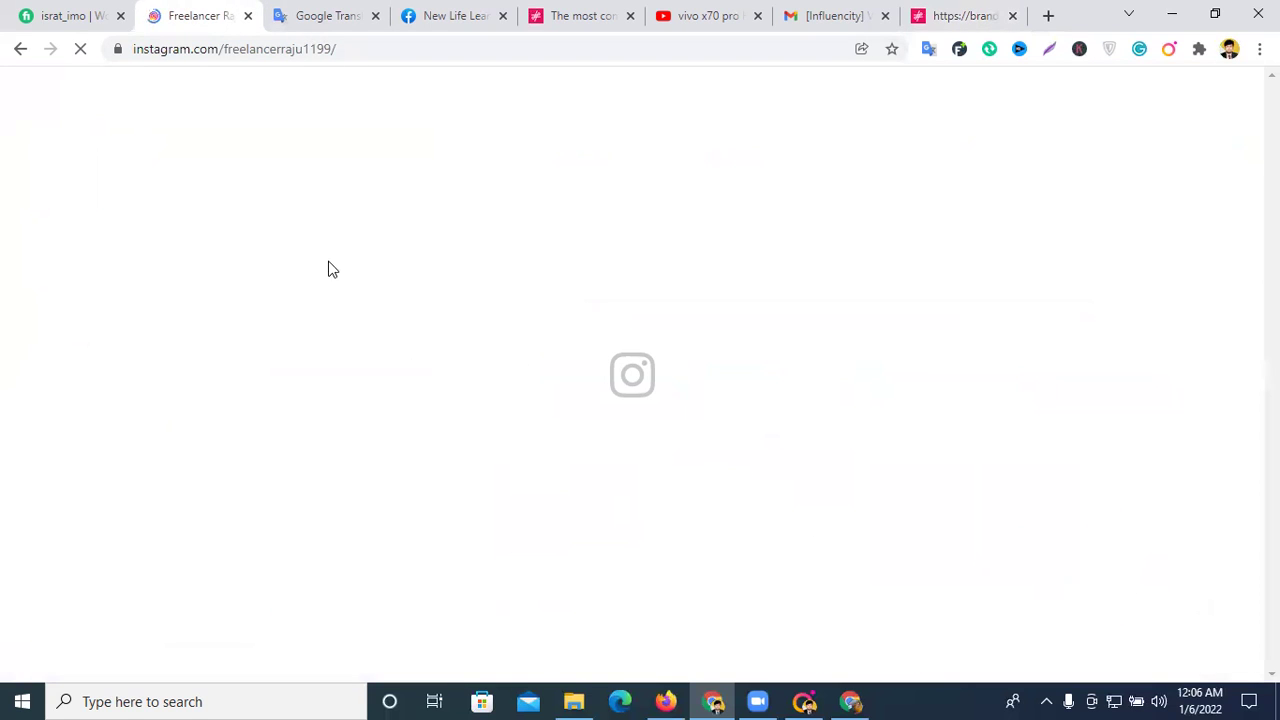
pyautogui.click(596, 98)
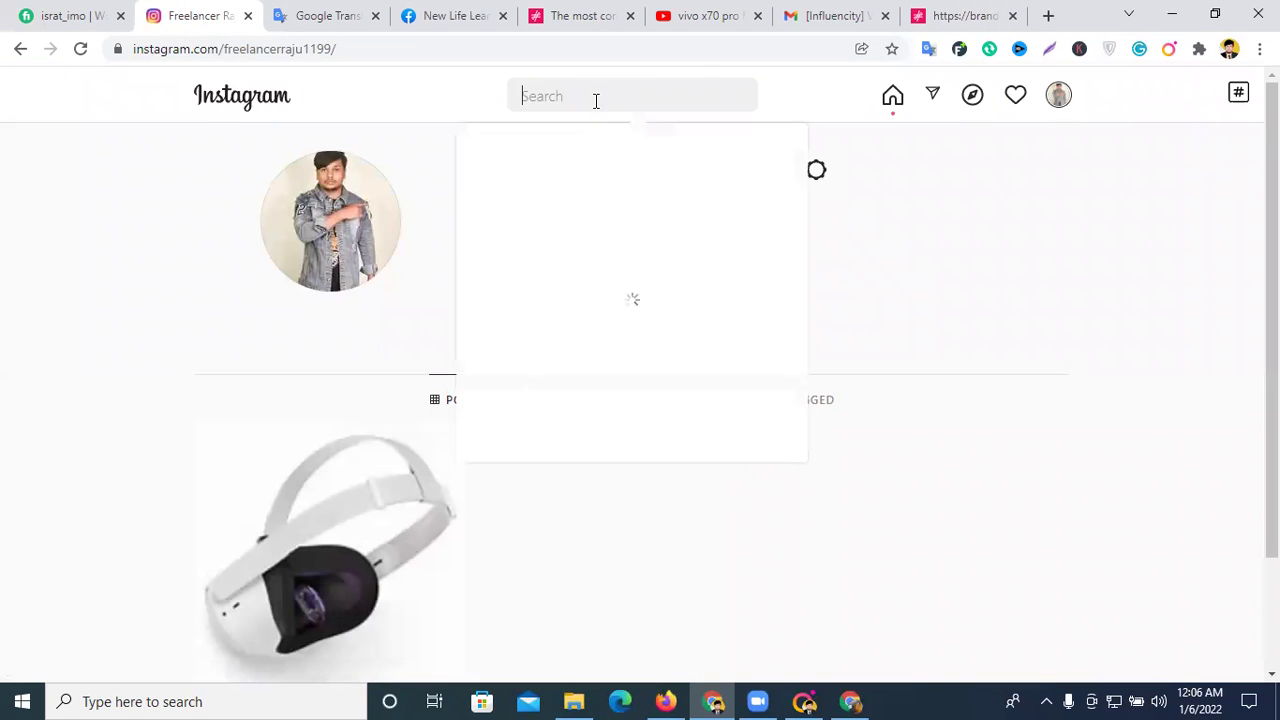
pyautogui.hotkey('ctrl', 'v')
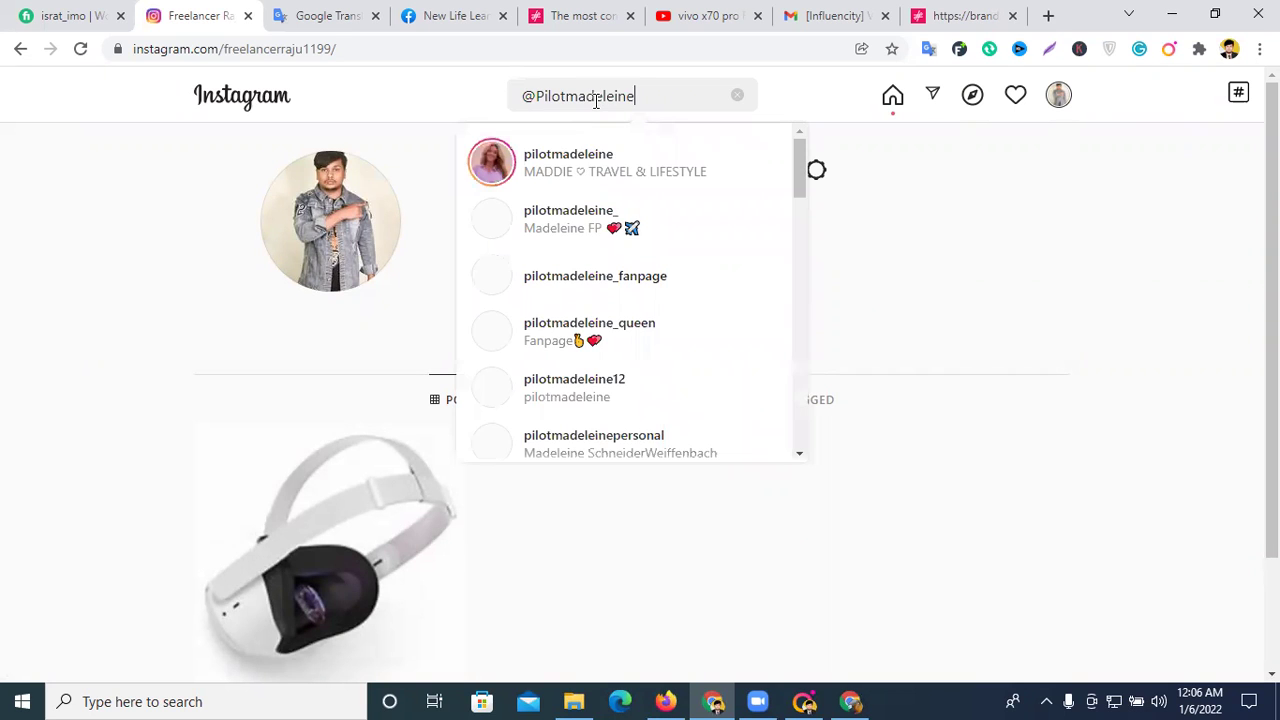
pyautogui.click(562, 164)
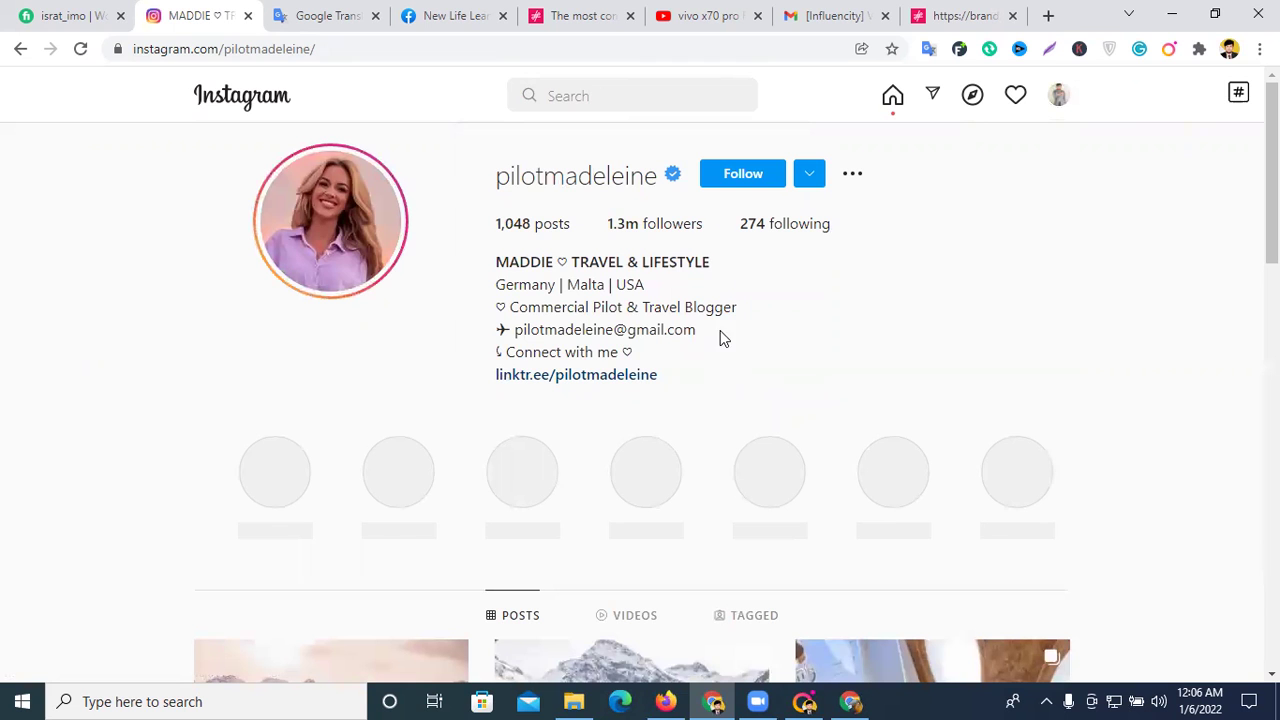
# - Scroll past the bio and highlights to the Mauritius beach and pool posts
pyautogui.scroll(-5, 778, 245)
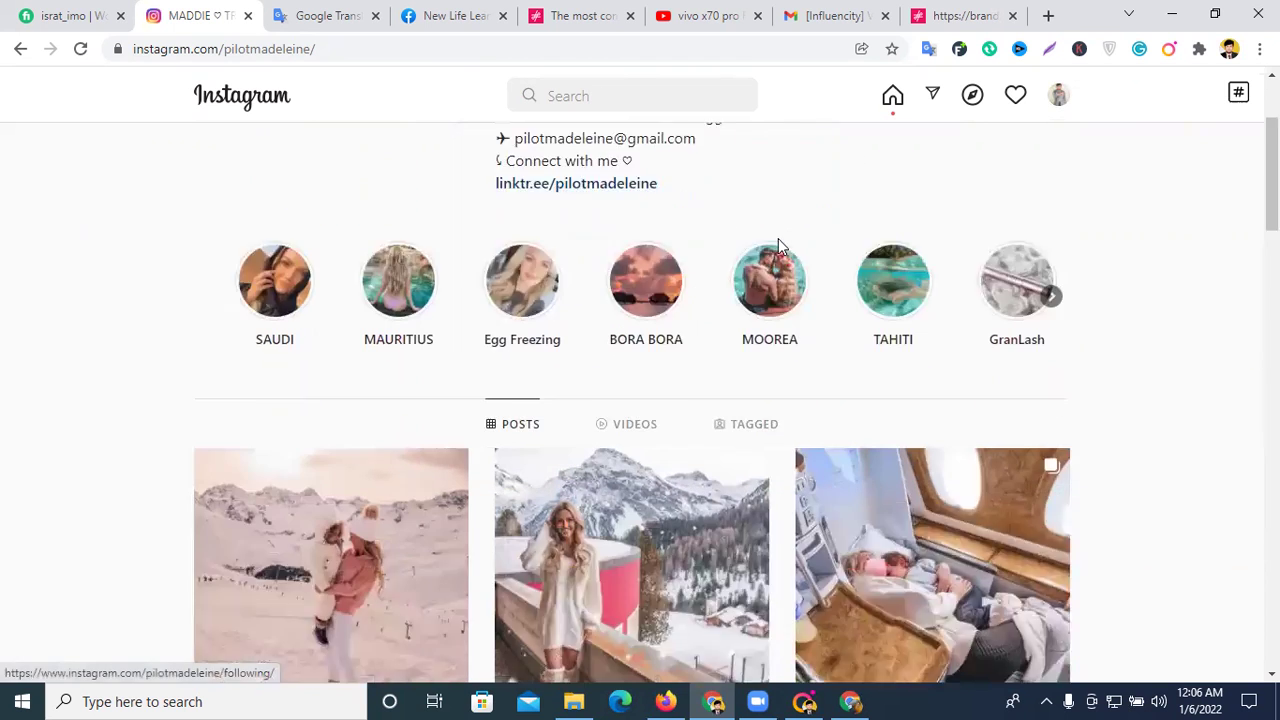
pyautogui.scroll(-3, 778, 250)
pyautogui.scroll(-2, 780, 260)
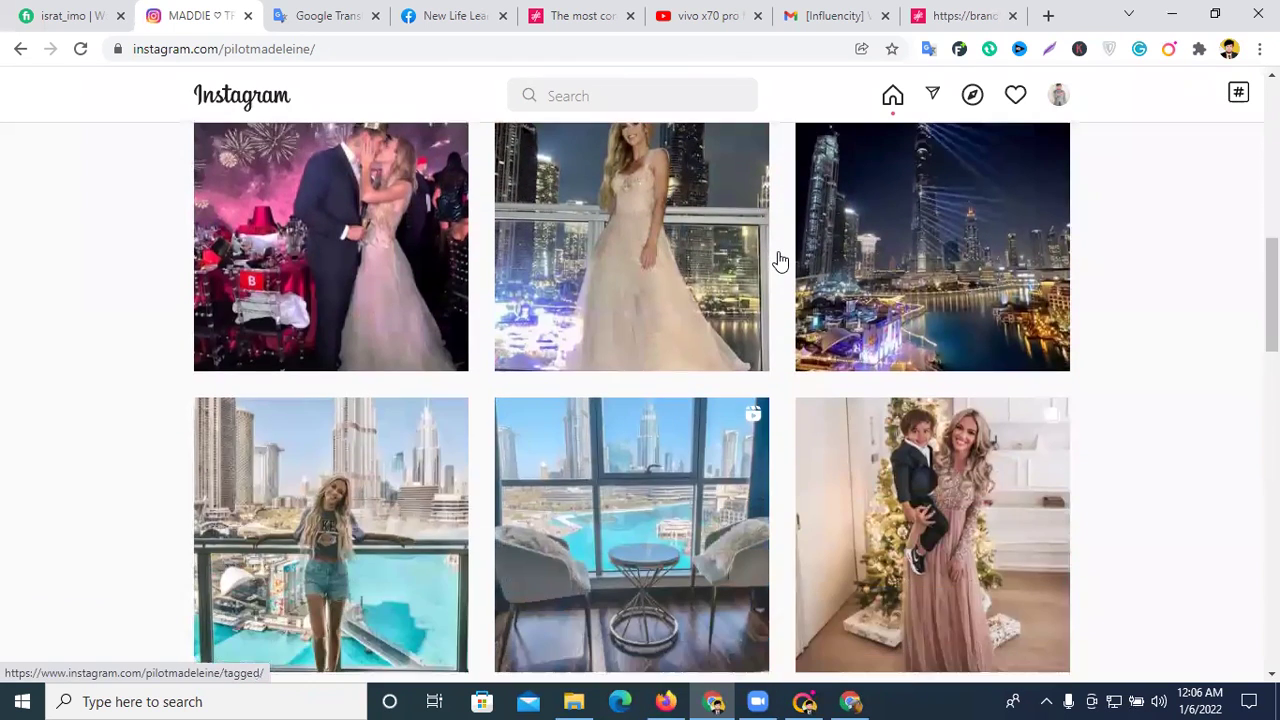
pyautogui.scroll(-1, 780, 260)
pyautogui.scroll(8, 775, 263)
pyautogui.scroll(3, 374, 320)
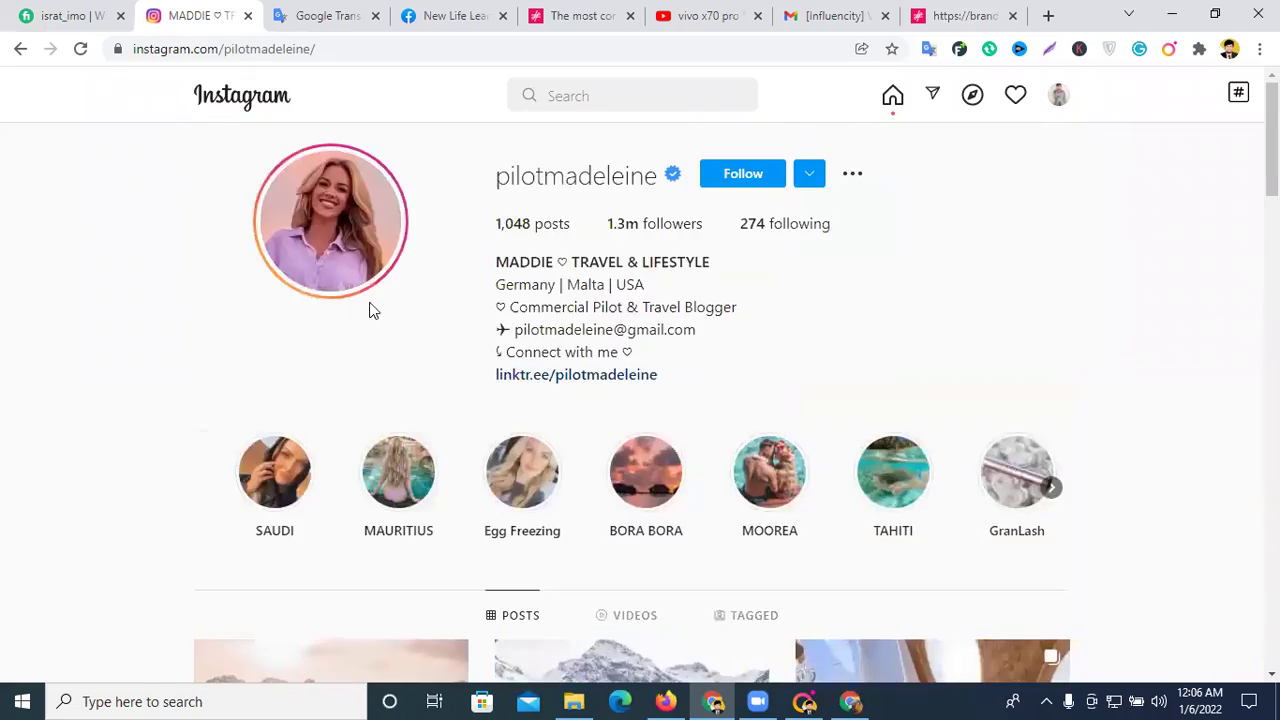
pyautogui.scroll(-12, 655, 372)
pyautogui.scroll(-20, 655, 374)
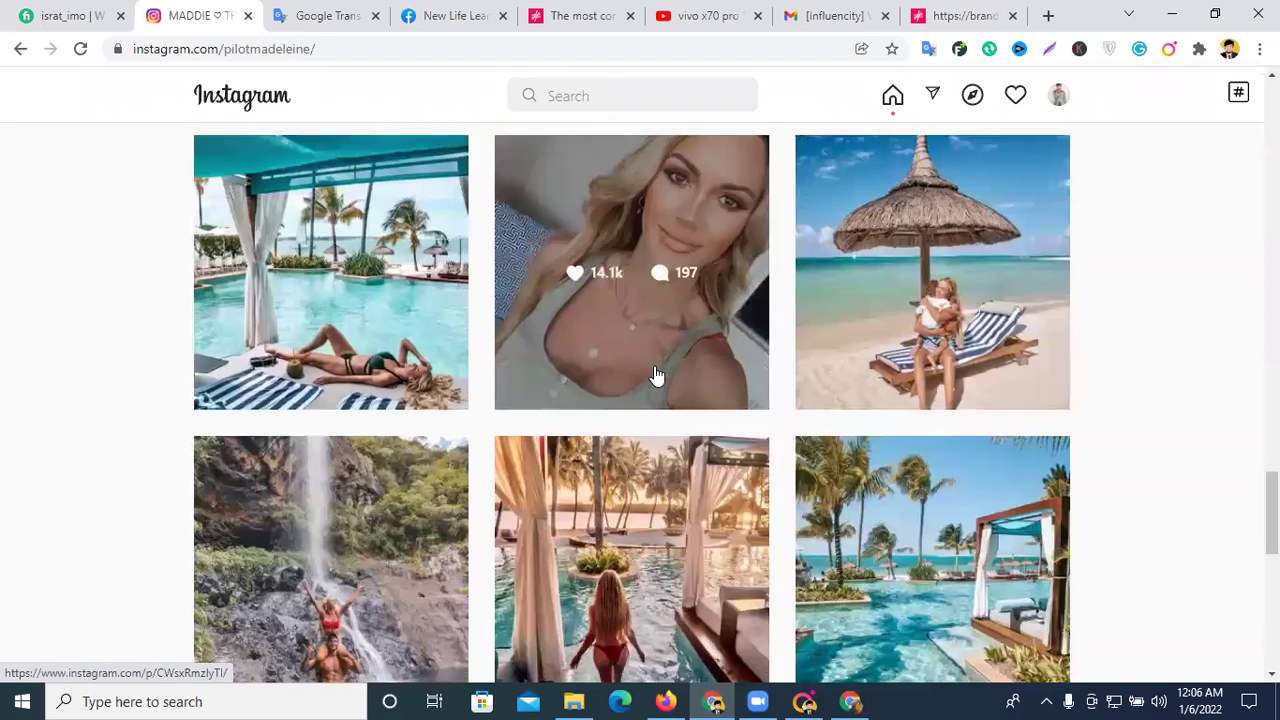
pyautogui.scroll(-5, 654, 372)
pyautogui.click(933, 254)
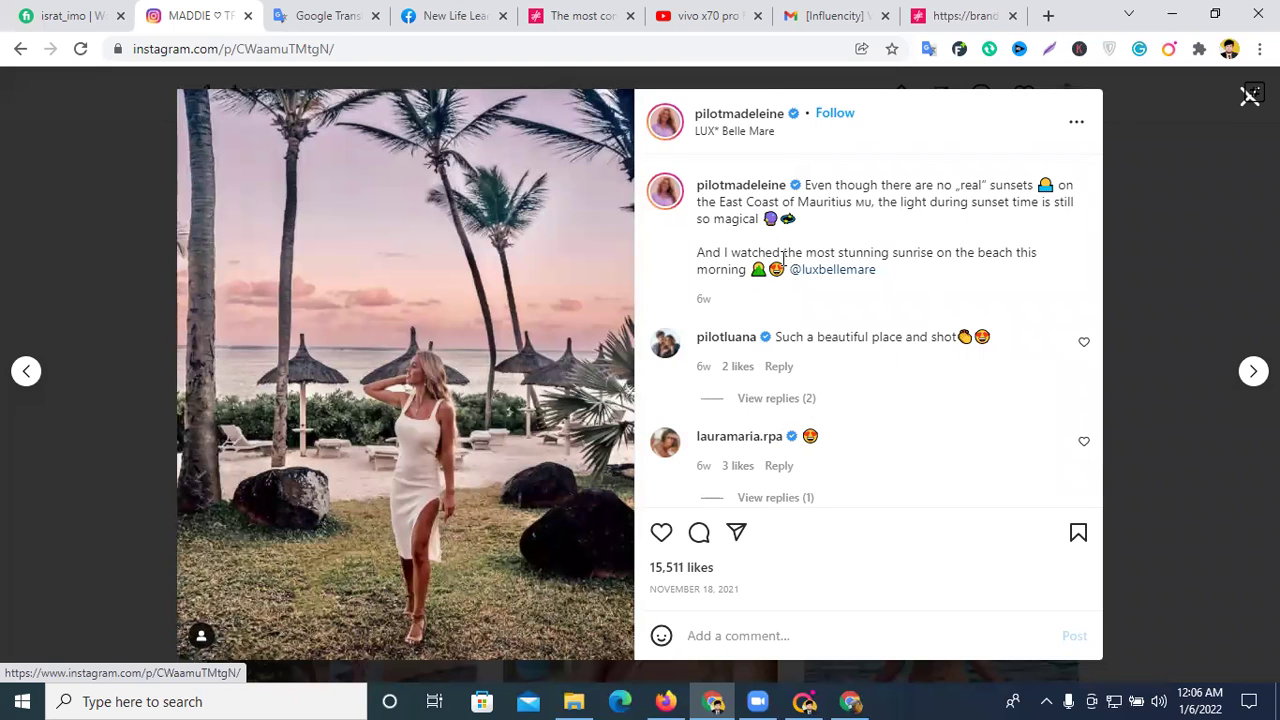
pyautogui.moveTo(895, 271); pyautogui.dragTo(792, 272)
pyautogui.hotkey('ctrl', 'c')
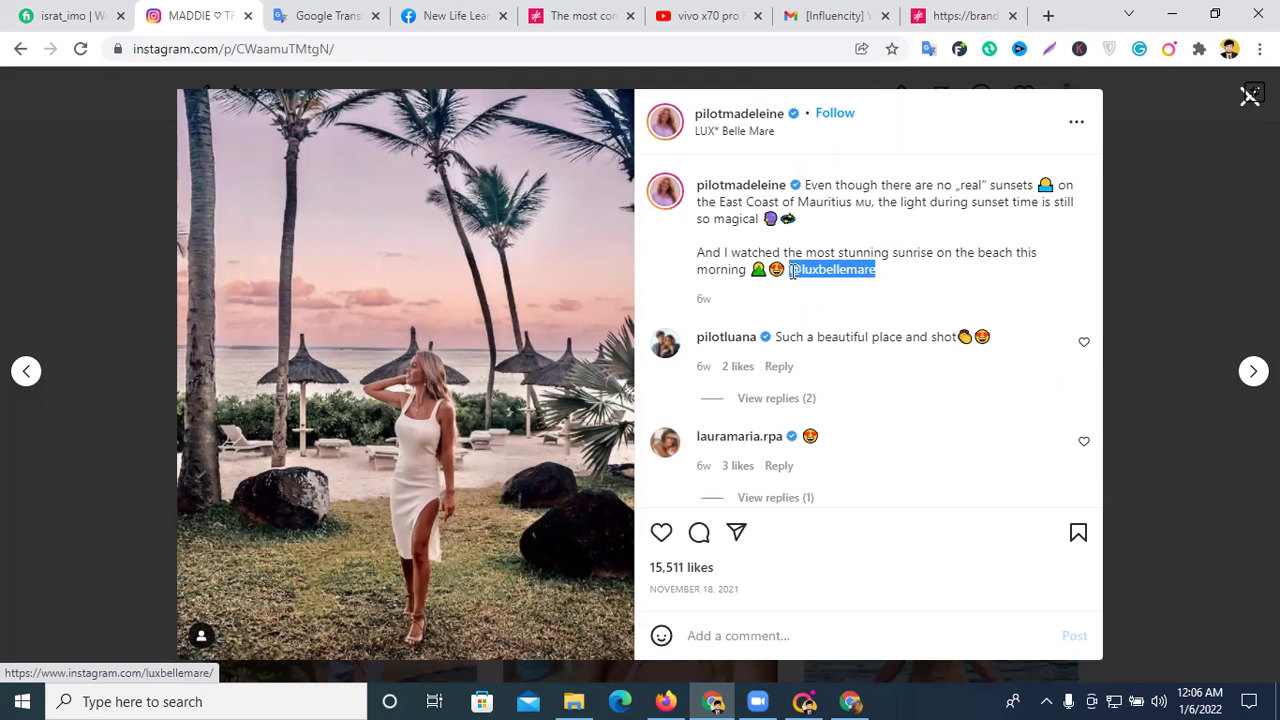
pyautogui.click(1240, 110)
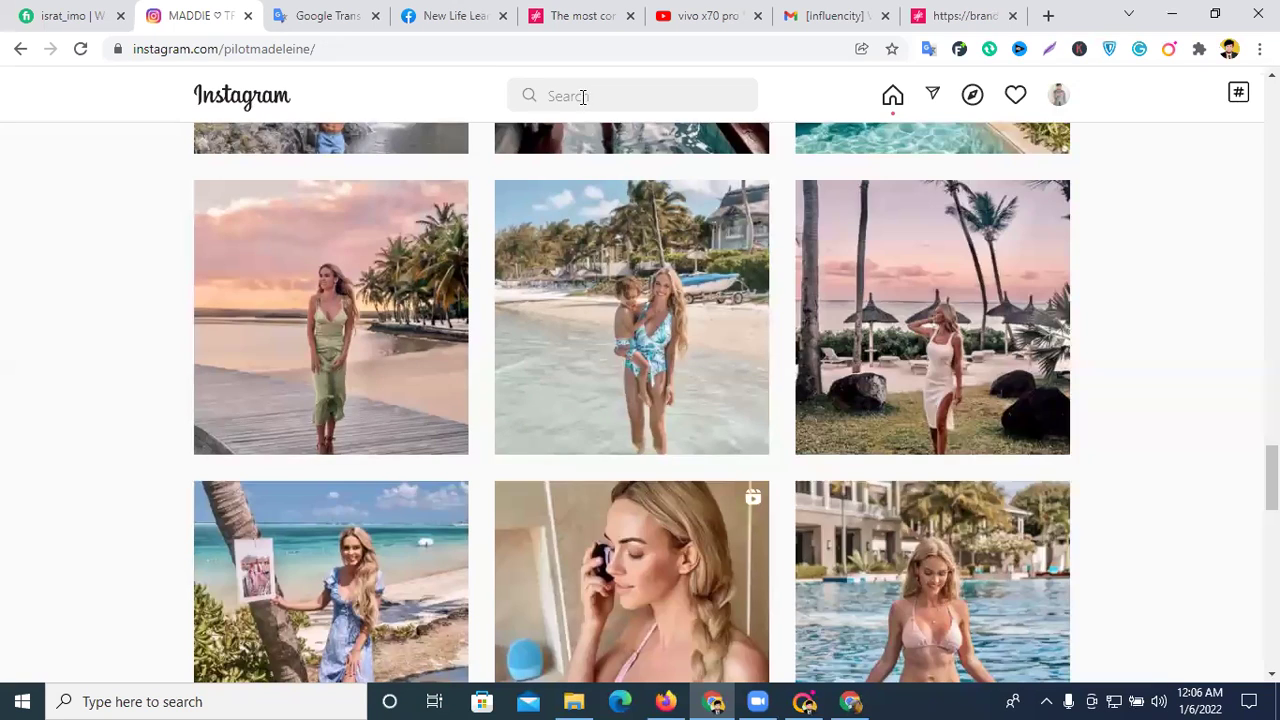
# - Search for luxbellemare and browse the hotel's Instagram profile
pyautogui.click(583, 96)
pyautogui.hotkey('ctrl', 'v')
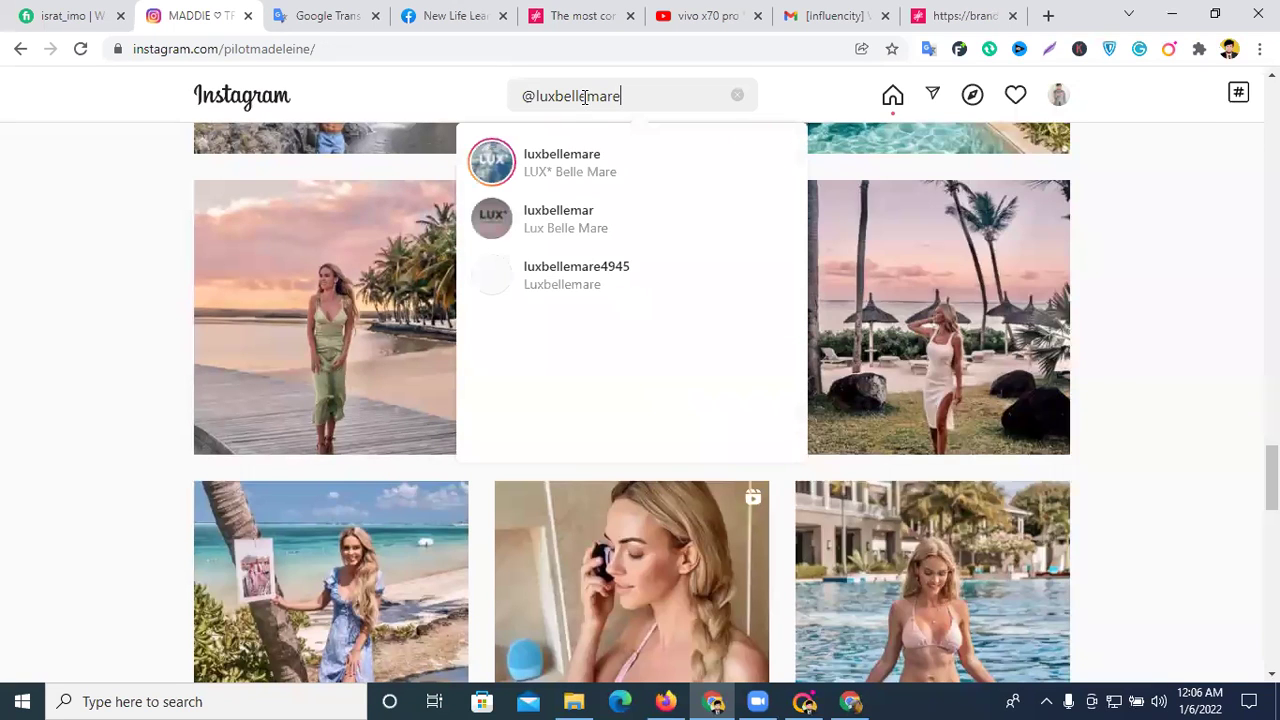
pyautogui.click(554, 166)
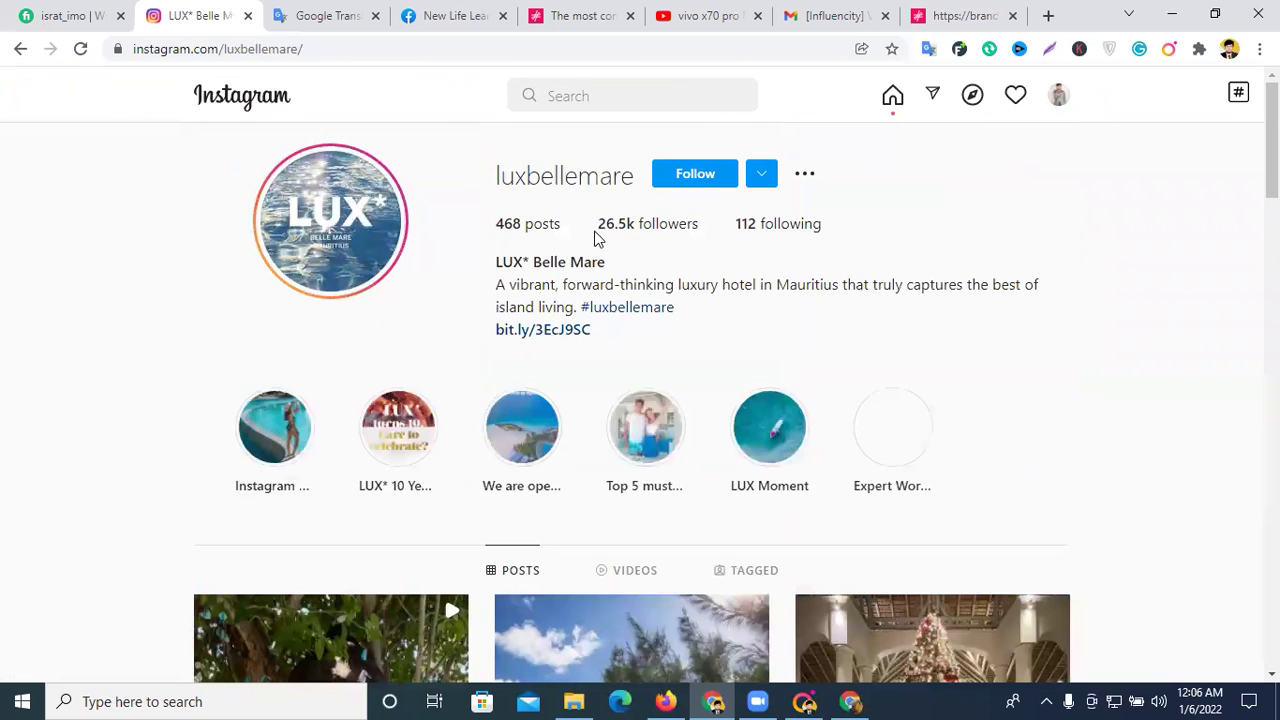
pyautogui.scroll(-3, 594, 240)
pyautogui.scroll(4, 592, 277)
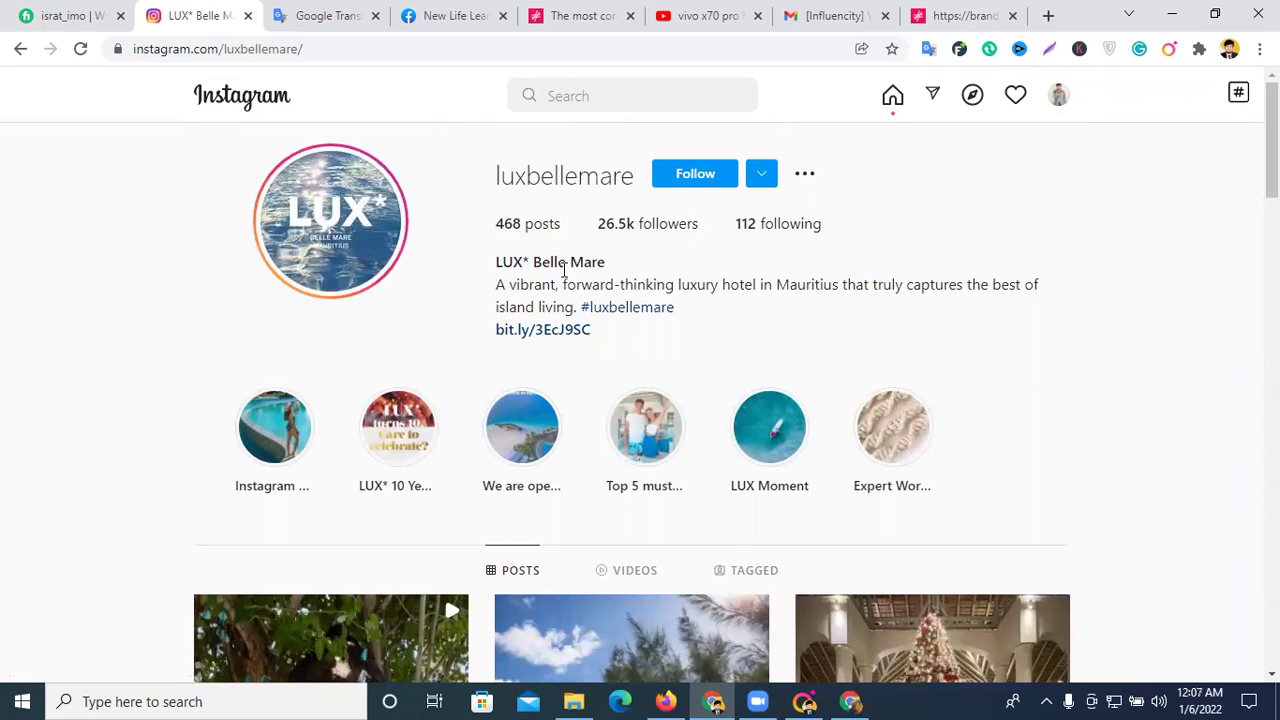
pyautogui.scroll(-5, 580, 282)
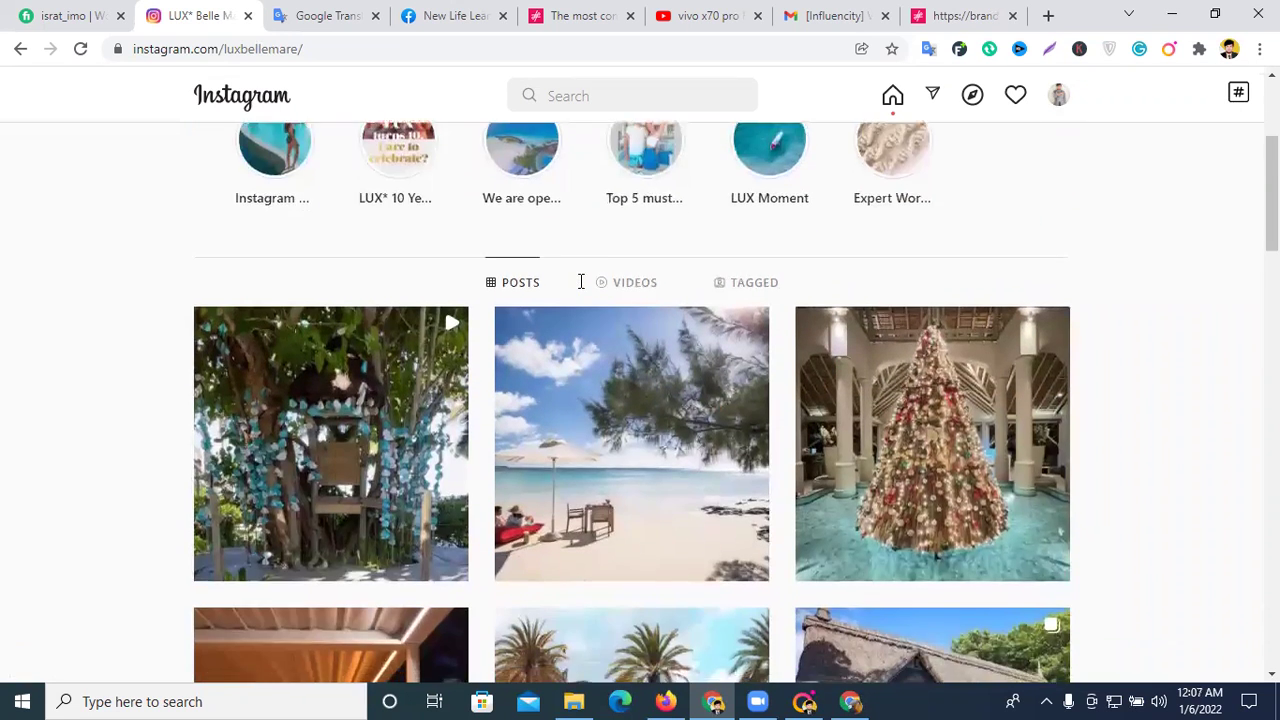
# - Return to pilotmadeleine's profile, reopen the sunset post and select the beach-sunrise caption line
pyautogui.click(20, 48)
pyautogui.scroll(1, 800, 372)
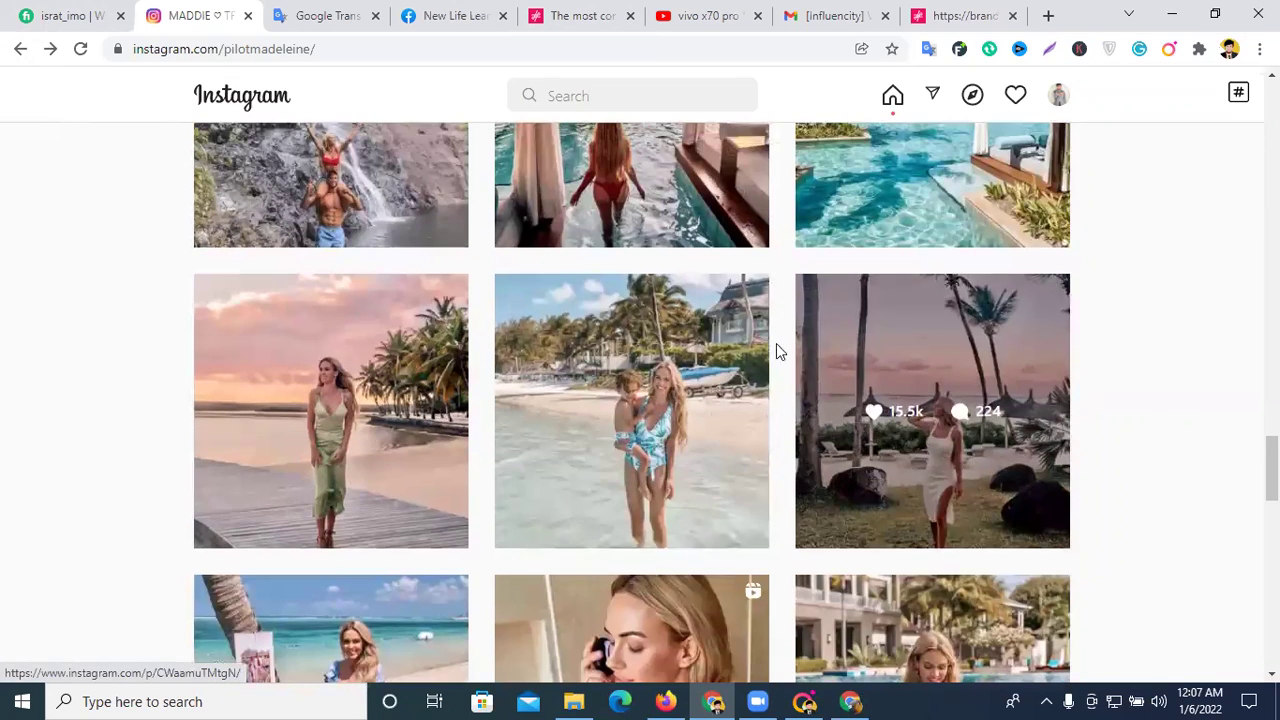
pyautogui.click(895, 335)
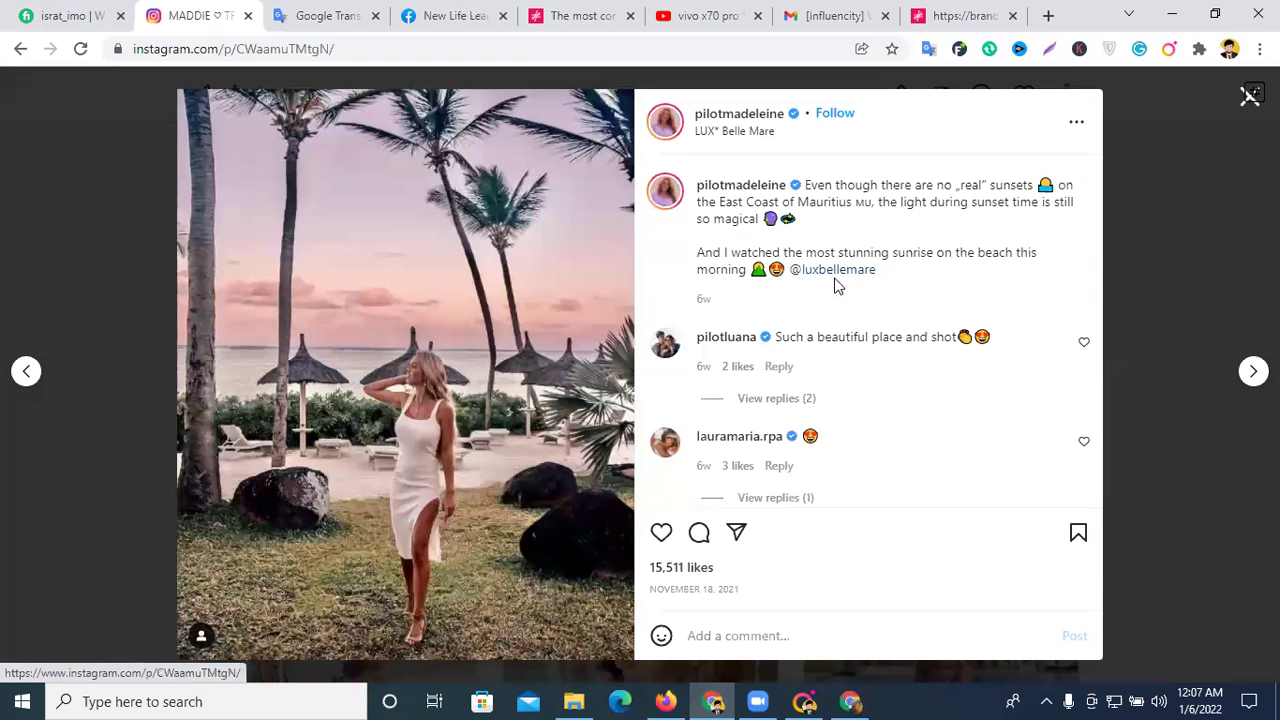
pyautogui.tripleClick(723, 258)
pyautogui.rightClick(750, 264)
# - Send the selected caption line to Google Translate and clear its source box
pyautogui.click(785, 396)
pyautogui.click(325, 14)
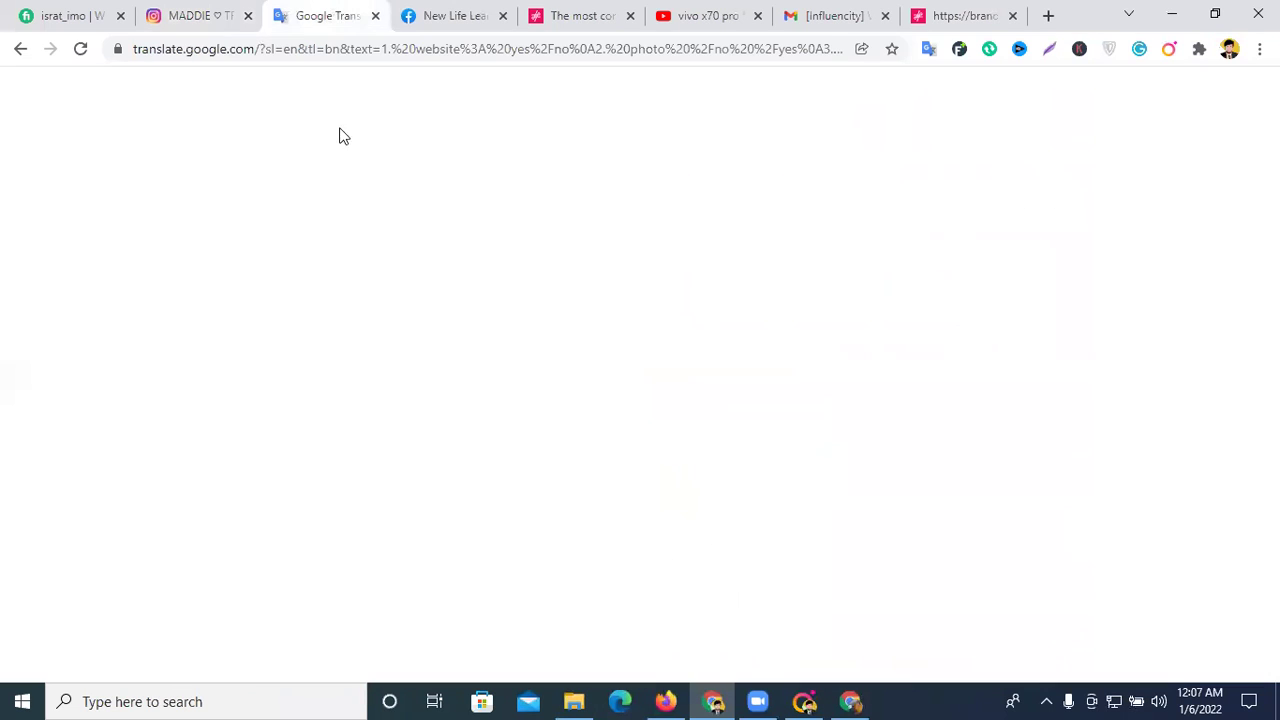
pyautogui.rightClick(277, 262)
pyautogui.click(565, 276)
pyautogui.click(602, 272)
# - Paste the caption as plain text and auto-detect English to get the Bengali translation
pyautogui.rightClick(290, 300)
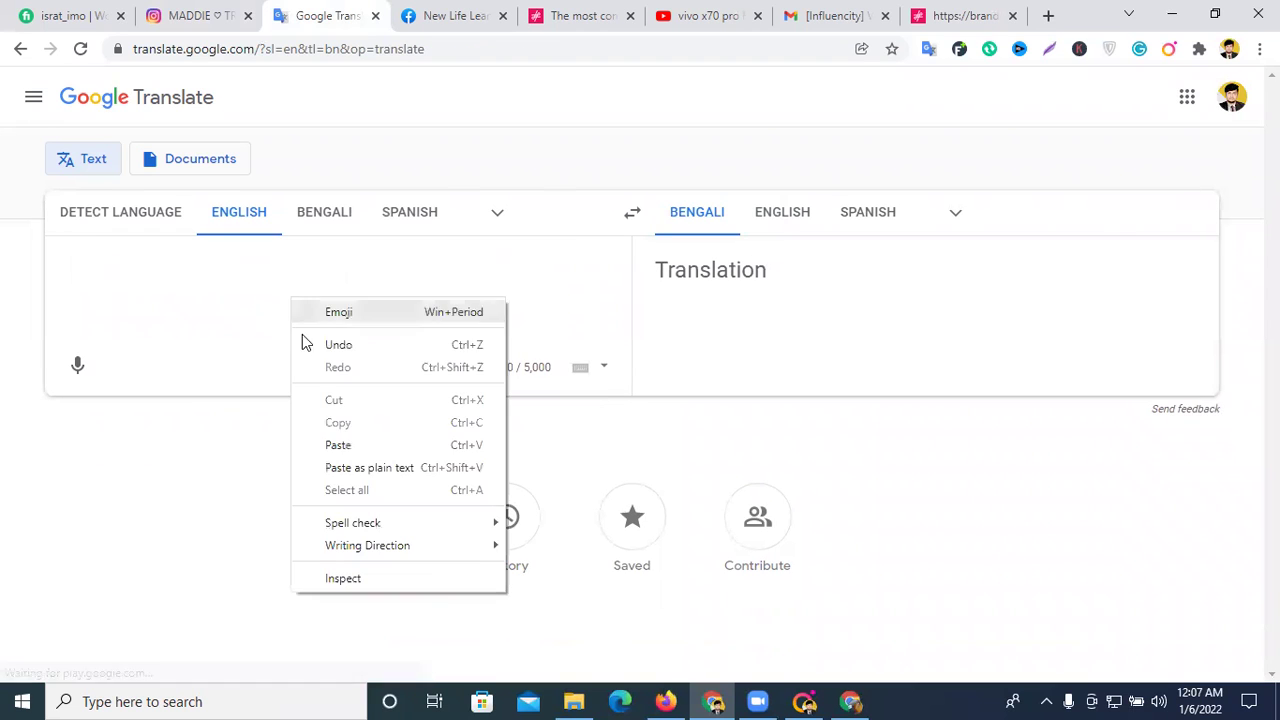
pyautogui.click(363, 467)
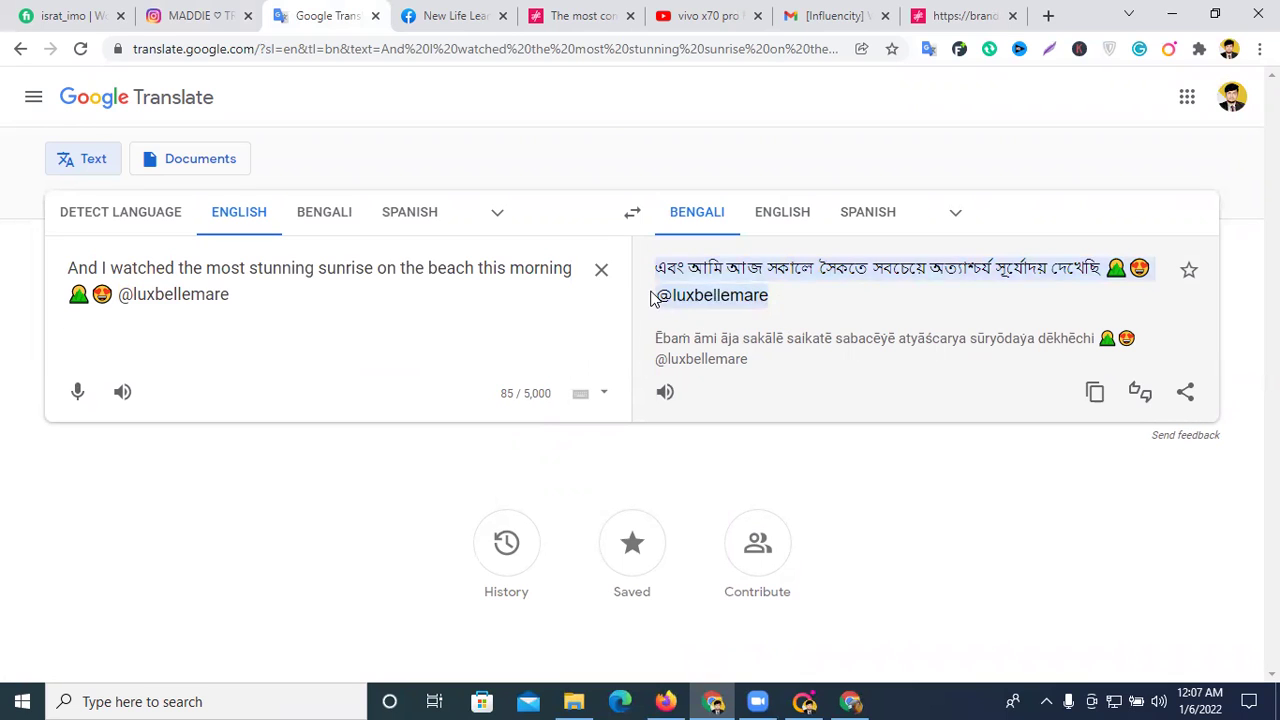
pyautogui.click(115, 221)
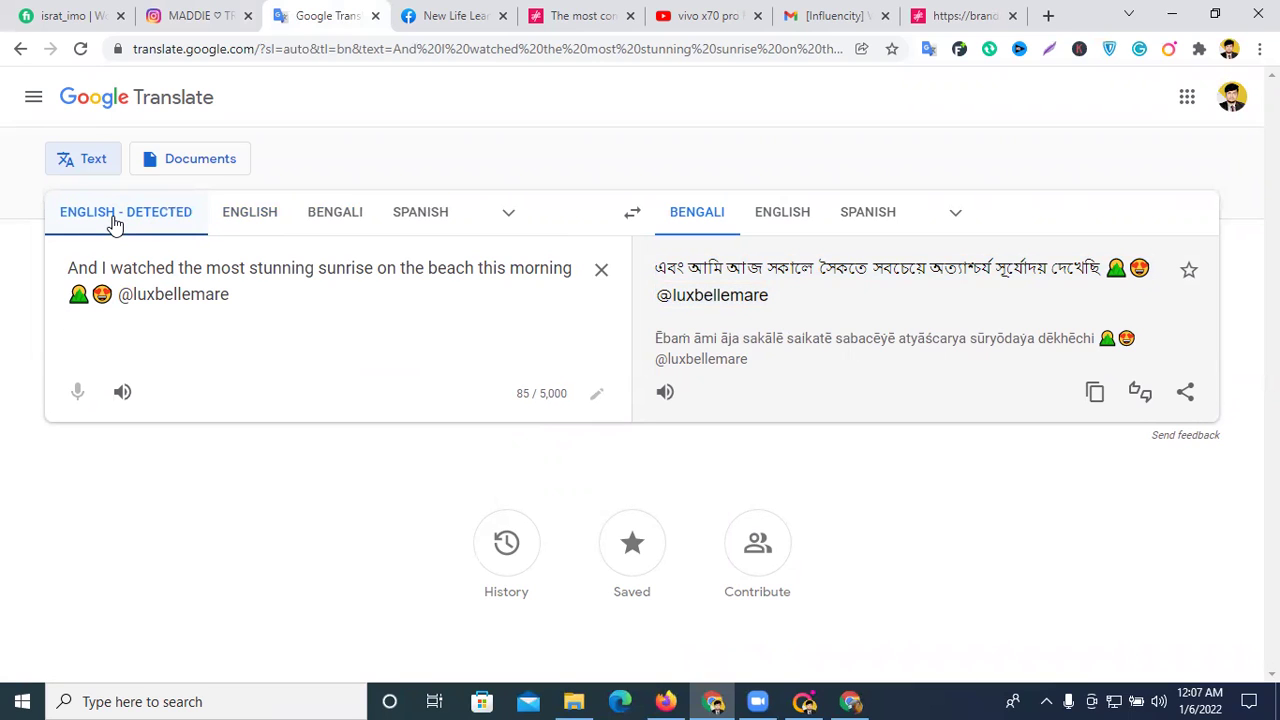
pyautogui.moveTo(780, 306); pyautogui.dragTo(659, 305)
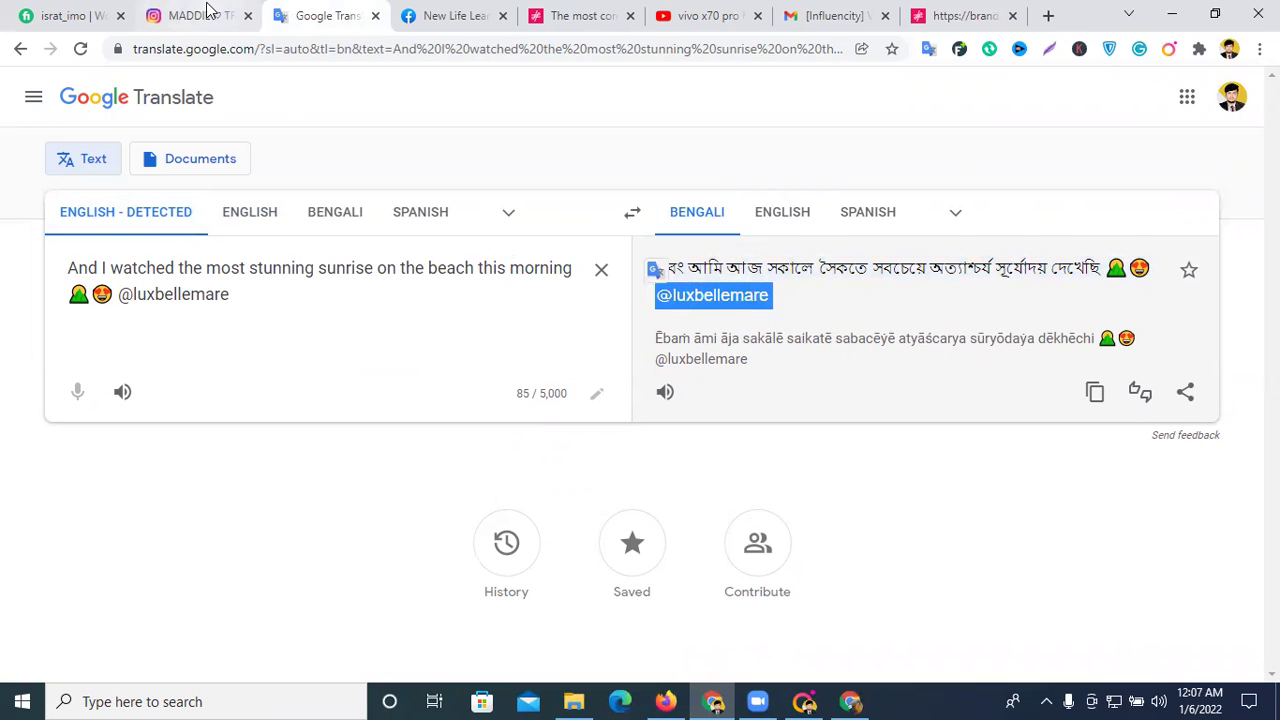
pyautogui.click(205, 15)
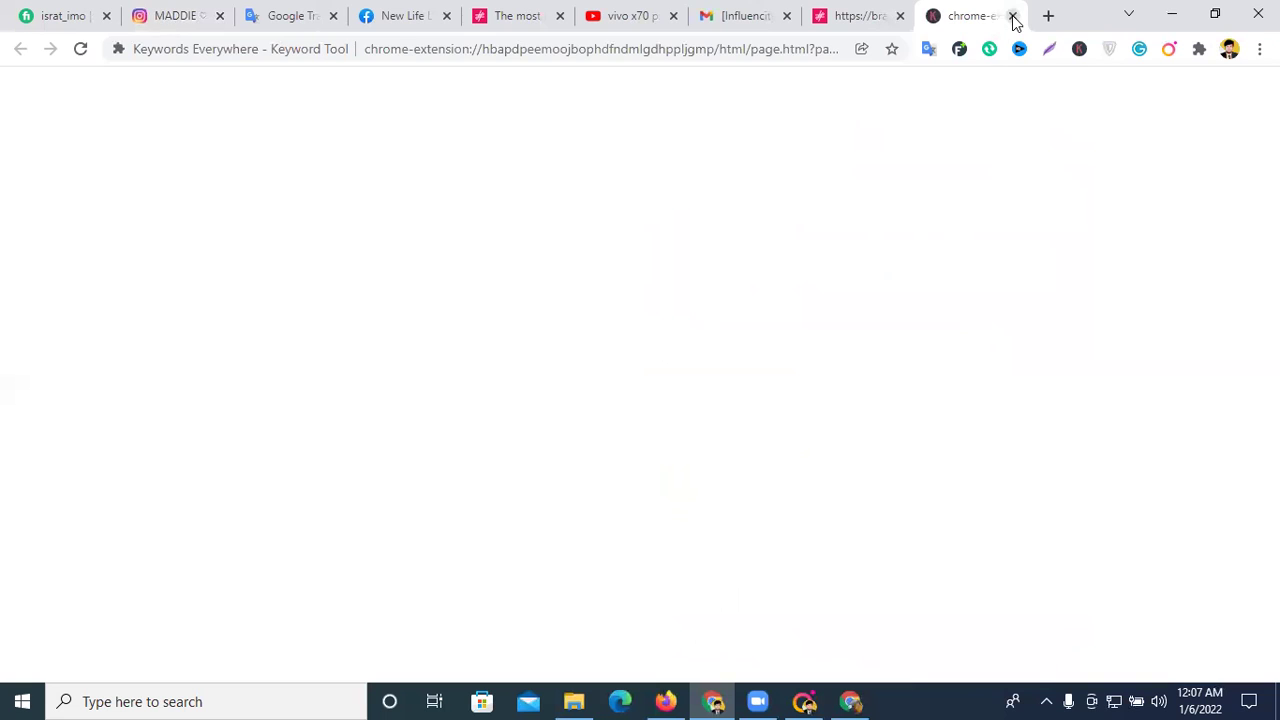
# - Close the stray extension page and return to pilotmadeleine's profile grid
pyautogui.click(1010, 16)
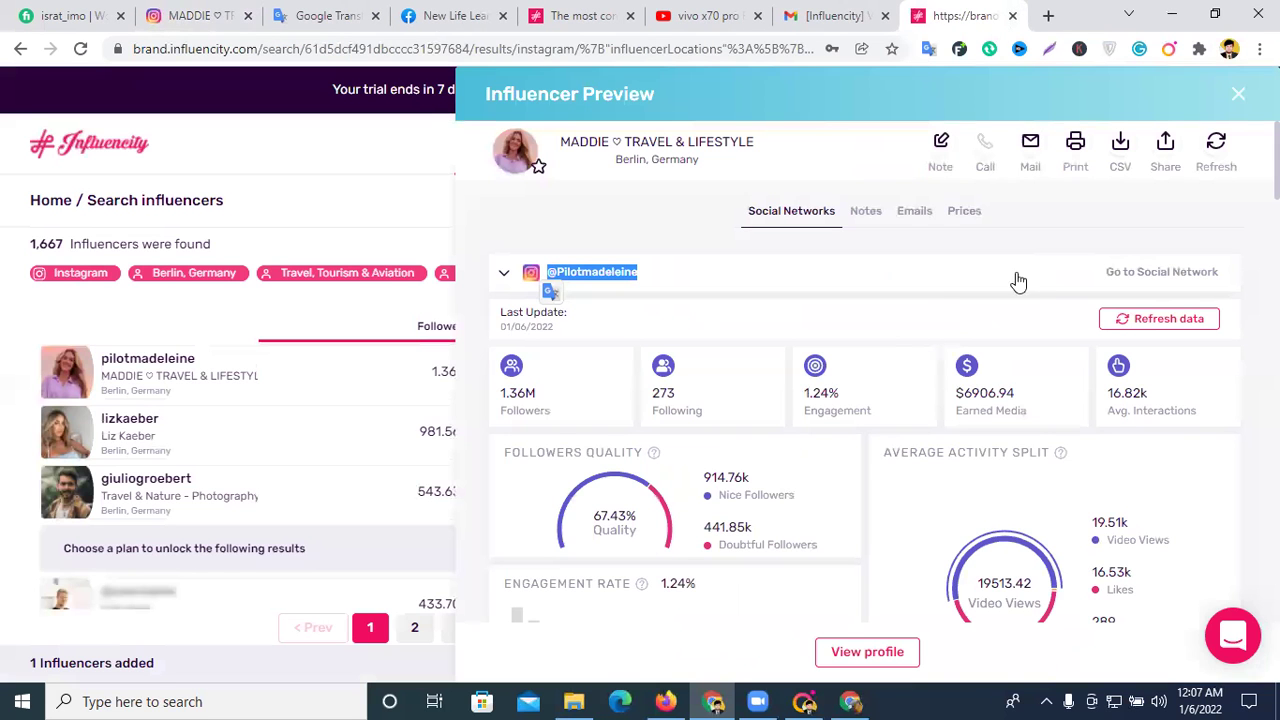
pyautogui.click(203, 15)
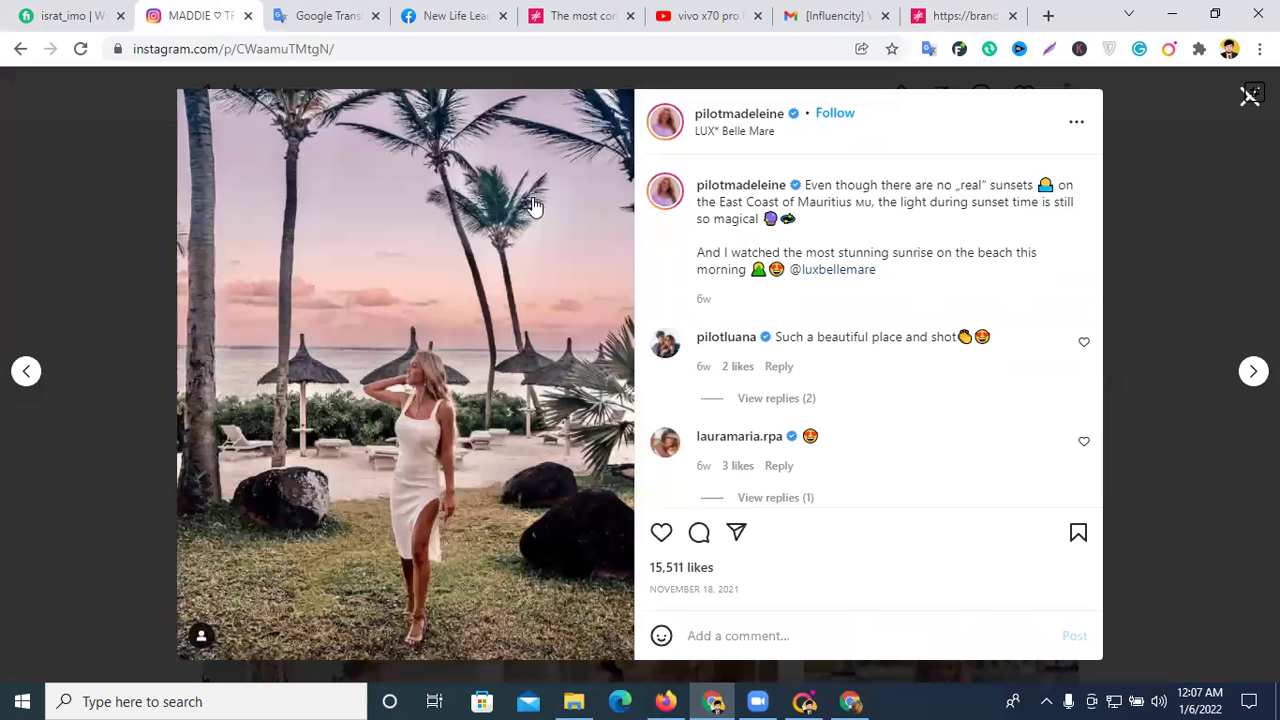
pyautogui.click(1240, 110)
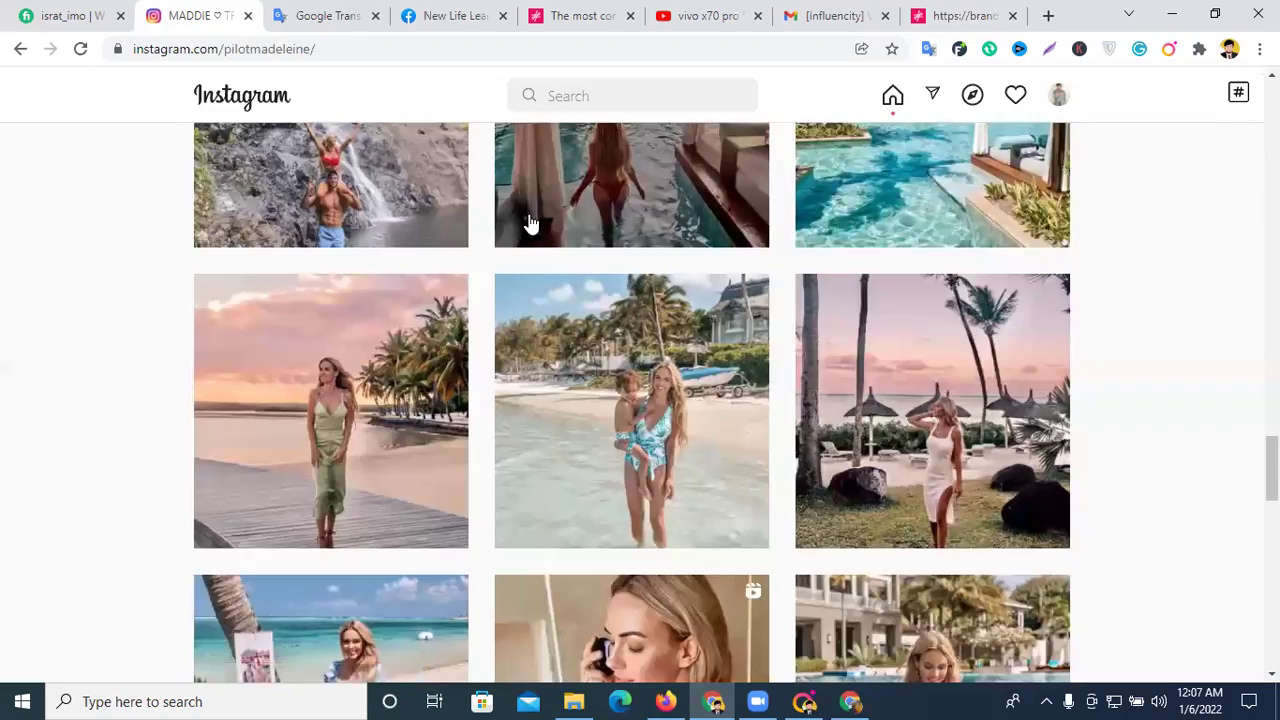
pyautogui.scroll(-10, 528, 214)
pyautogui.scroll(2, 528, 214)
pyautogui.scroll(13, 530, 226)
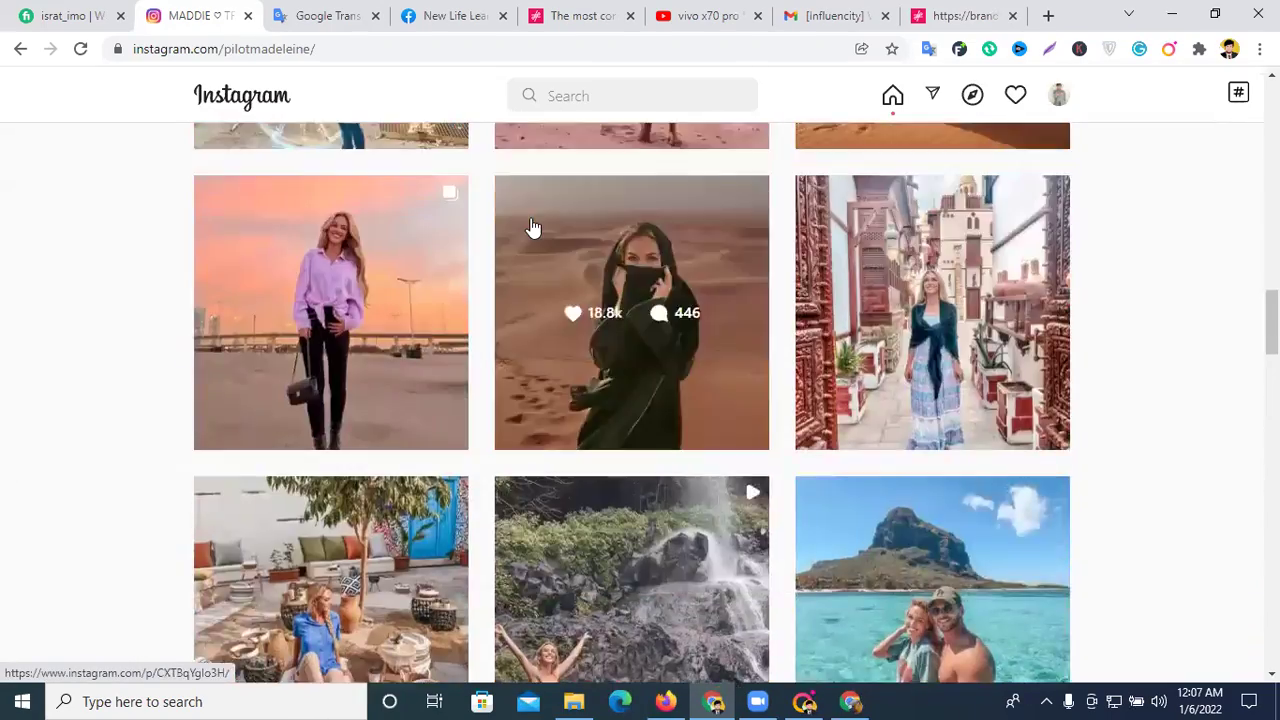
pyautogui.scroll(-4, 280, 424)
pyautogui.click(313, 330)
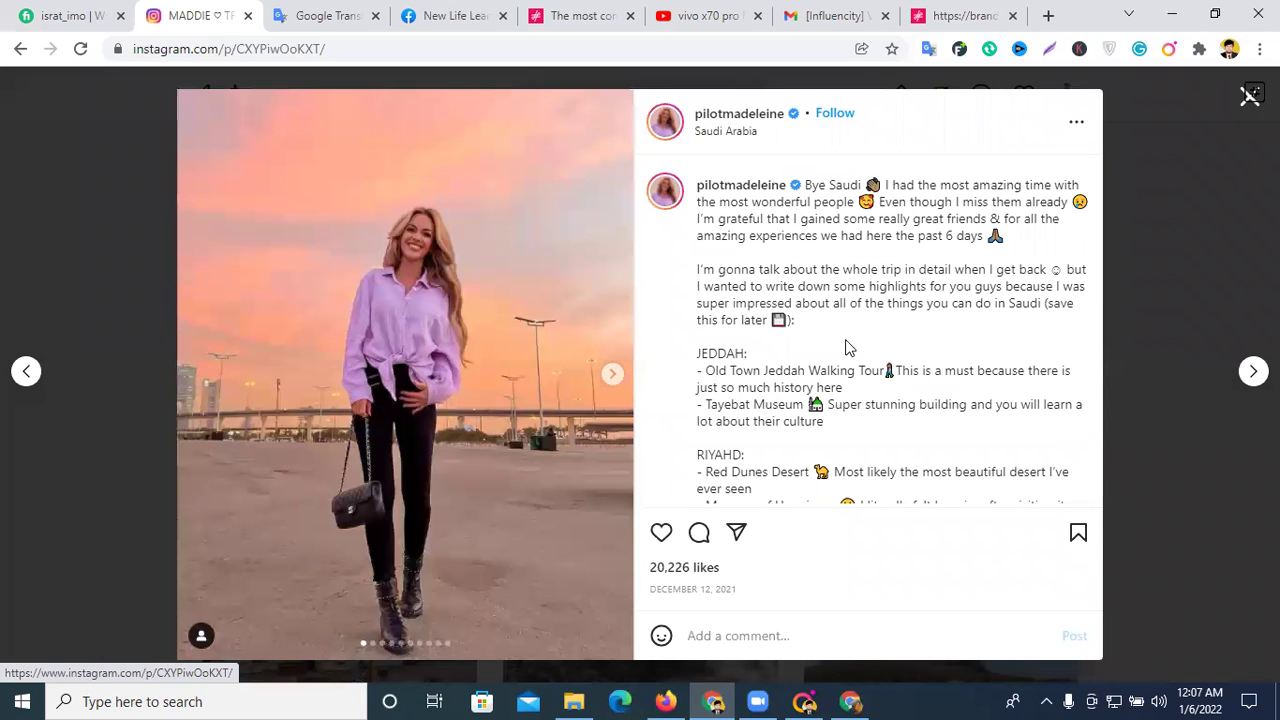
pyautogui.scroll(-3, 845, 347)
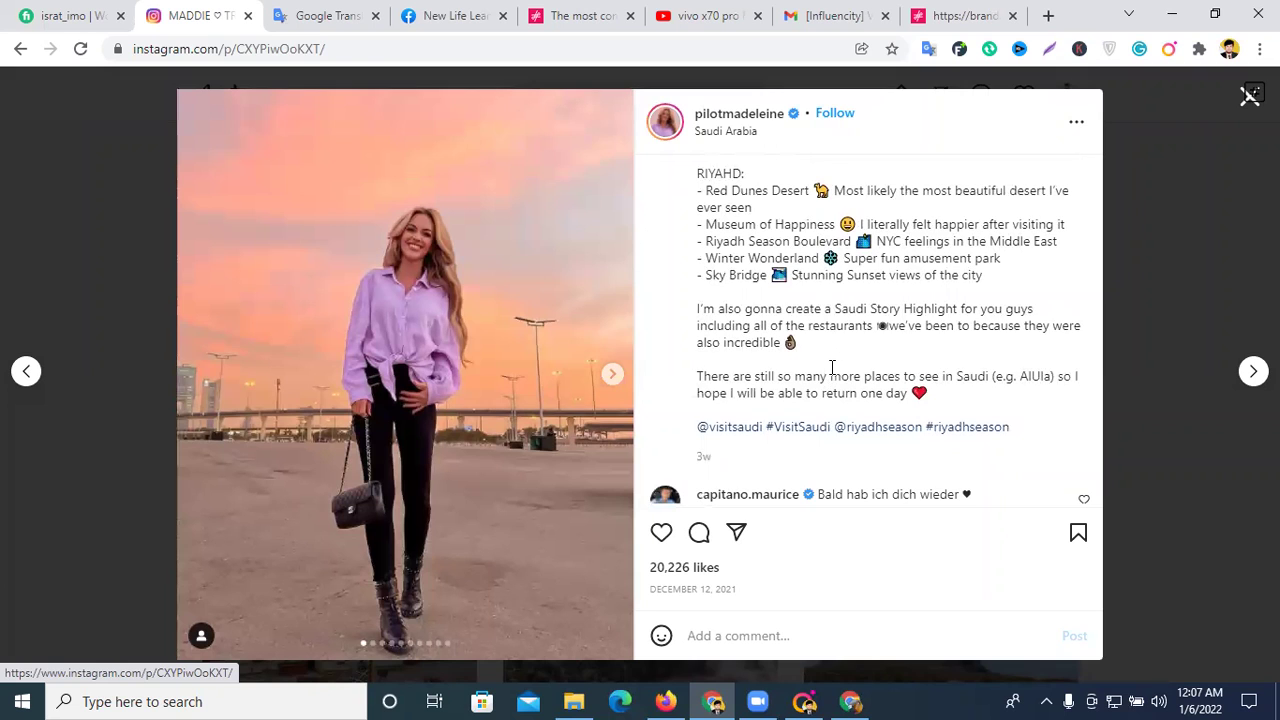
pyautogui.scroll(1, 832, 370)
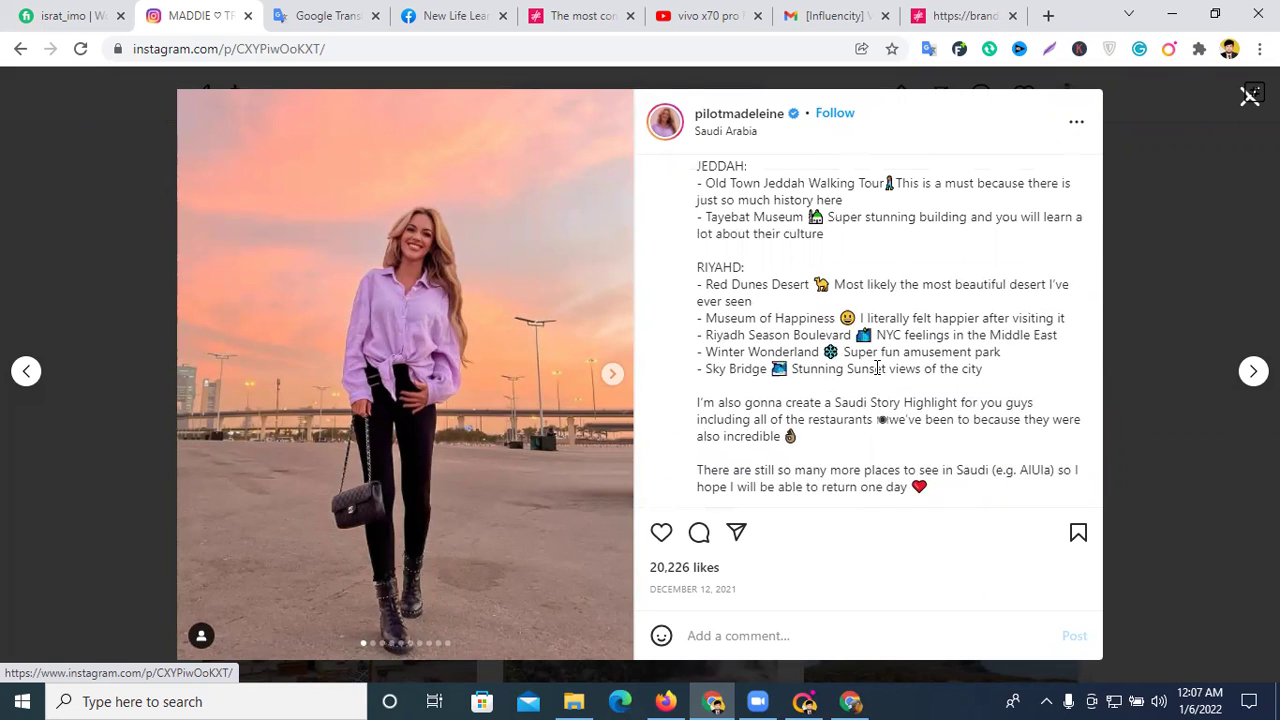
pyautogui.scroll(2, 877, 368)
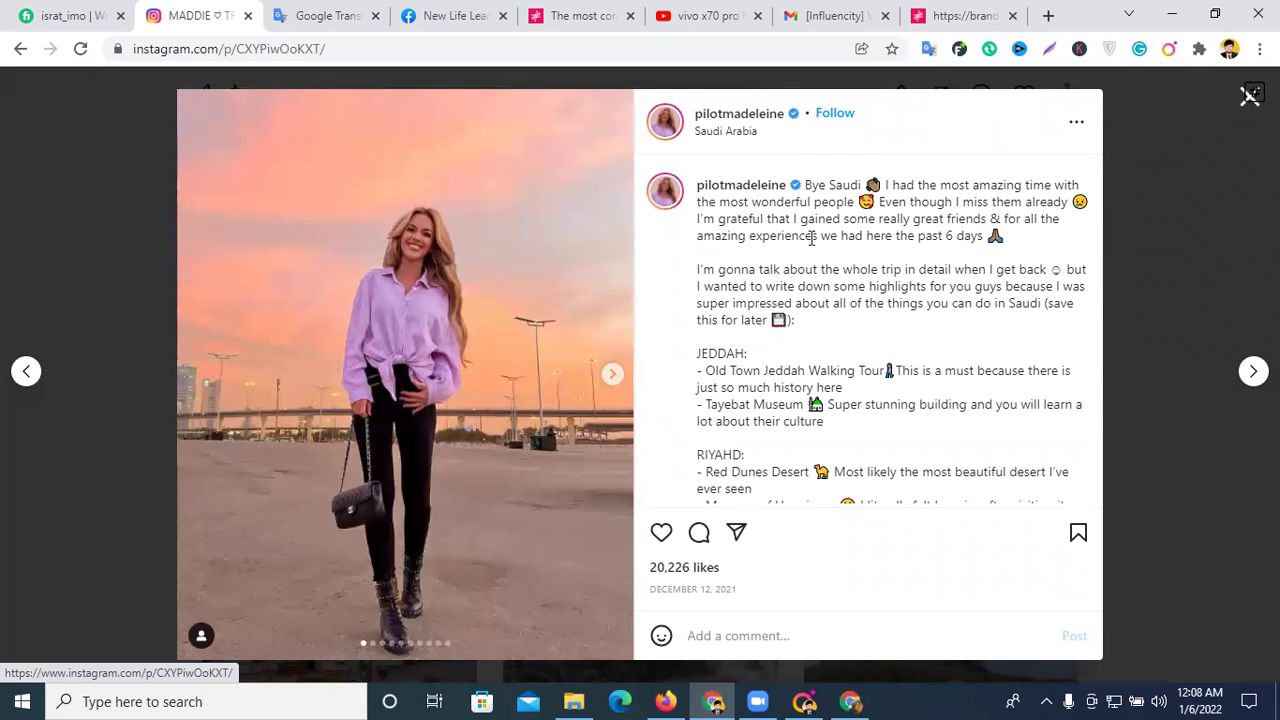
pyautogui.scroll(-3, 914, 238)
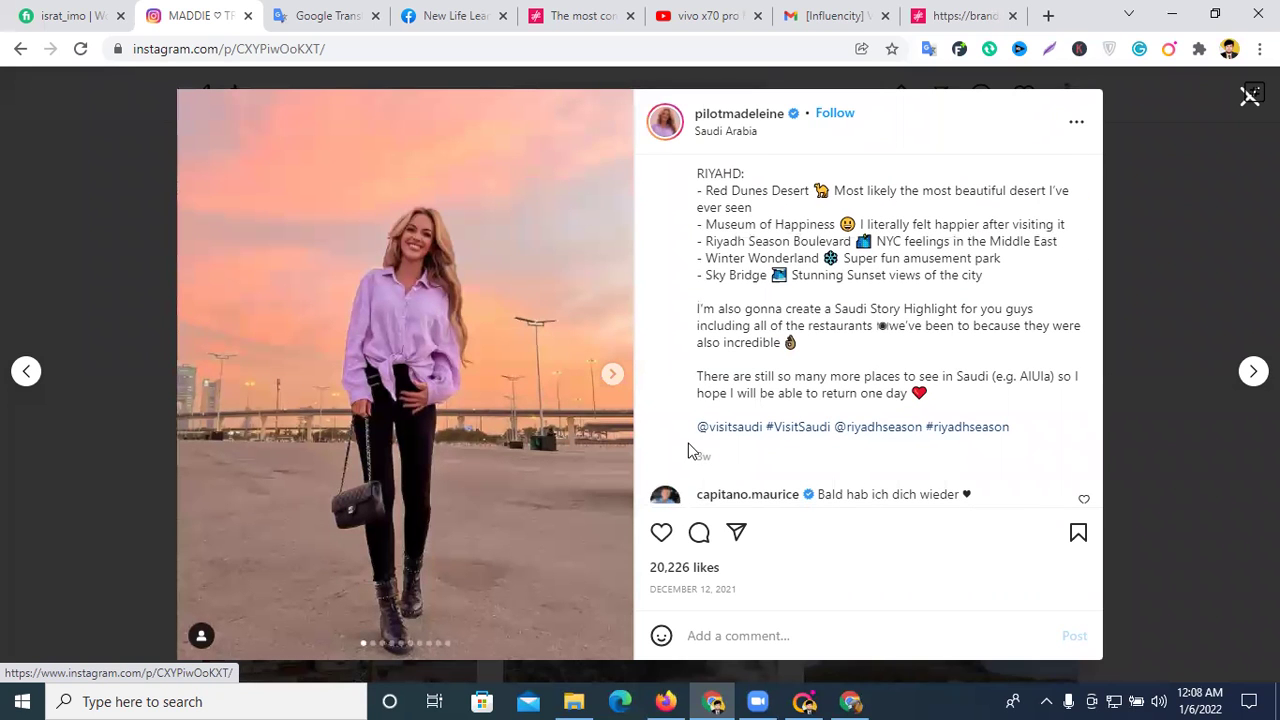
pyautogui.moveTo(690, 433); pyautogui.dragTo(765, 429)
pyautogui.rightClick(731, 423)
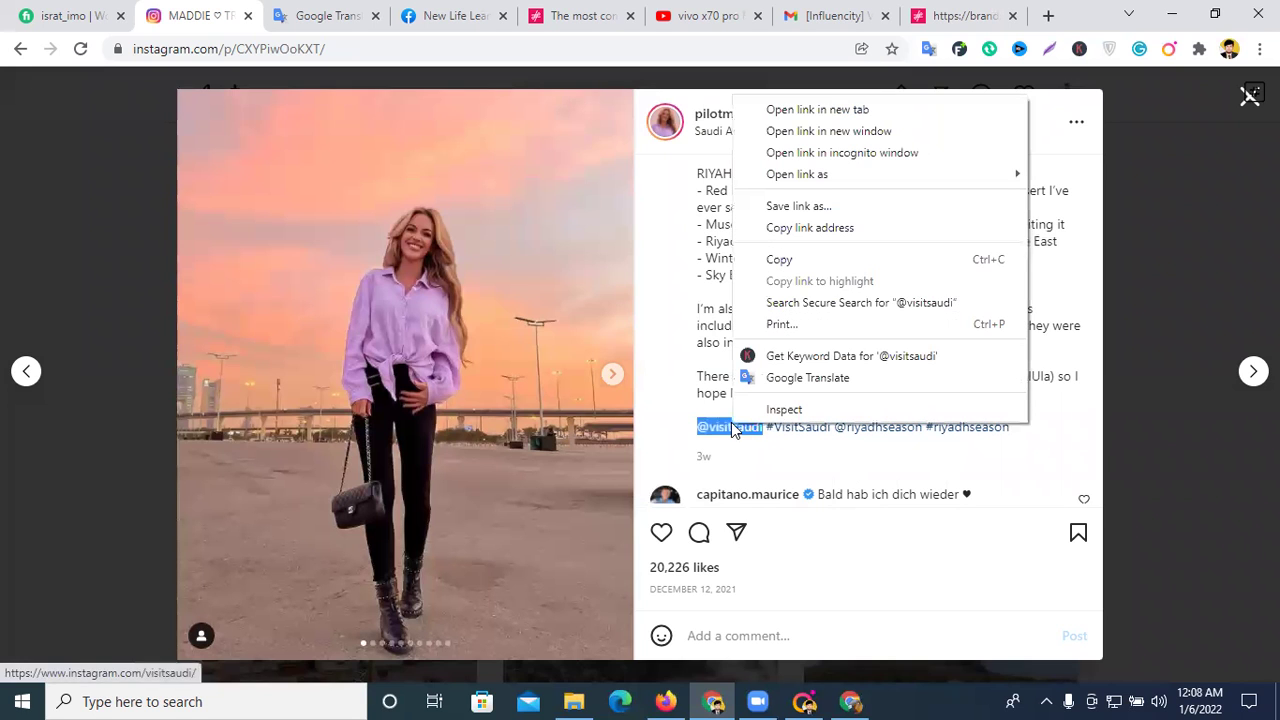
pyautogui.click(792, 259)
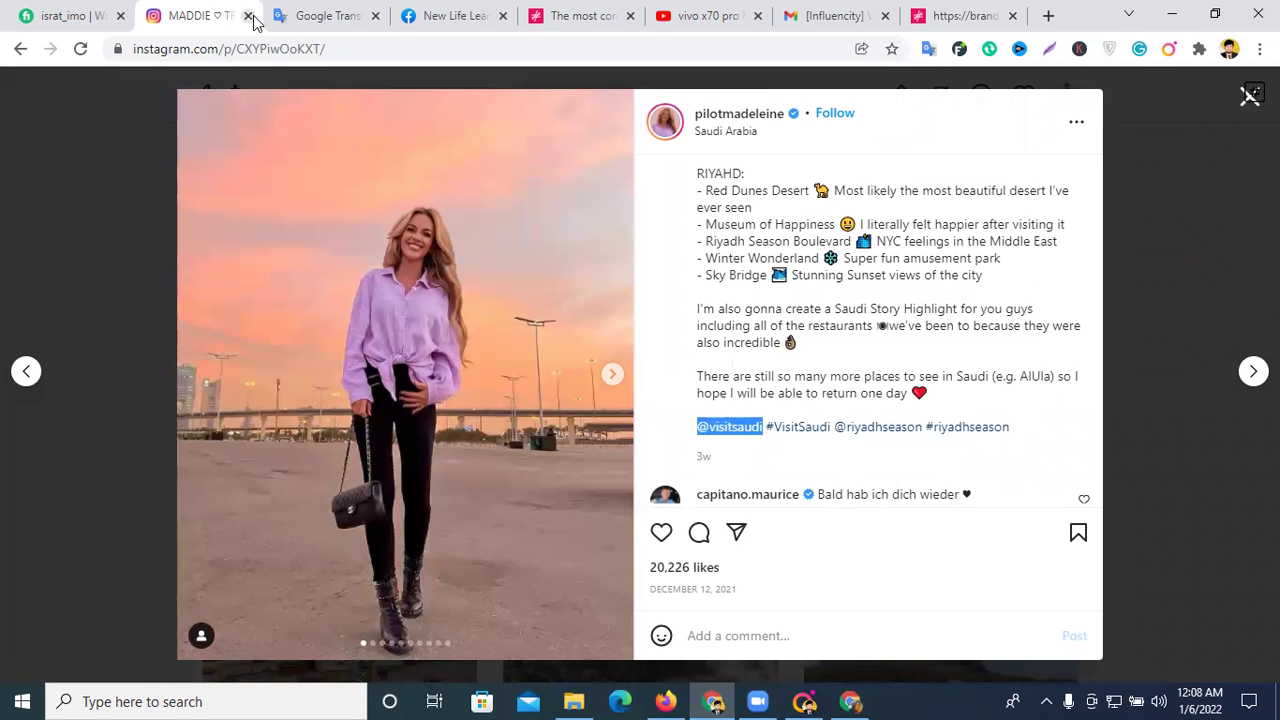
pyautogui.click(1243, 106)
# - Open the visitsaudi profile via Instagram search, then close the influencer preview in Influencity
pyautogui.click(541, 94)
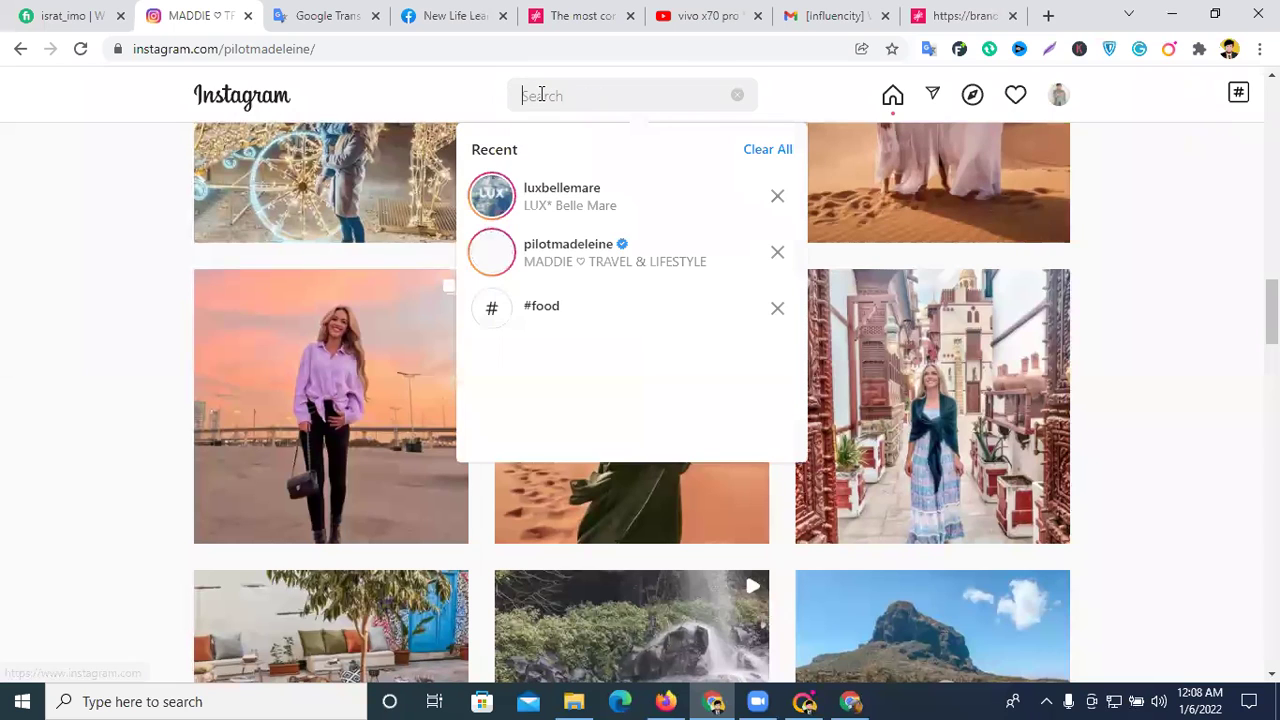
pyautogui.hotkey('ctrl', 'v')
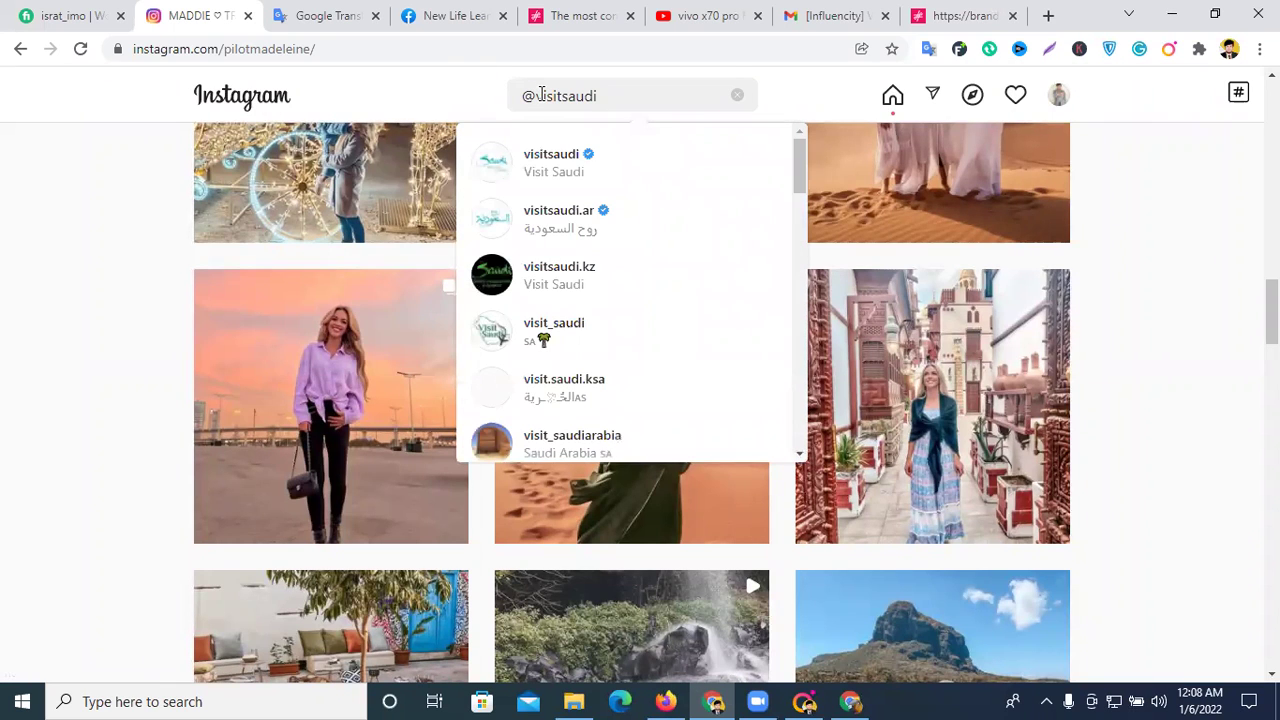
pyautogui.click(603, 161)
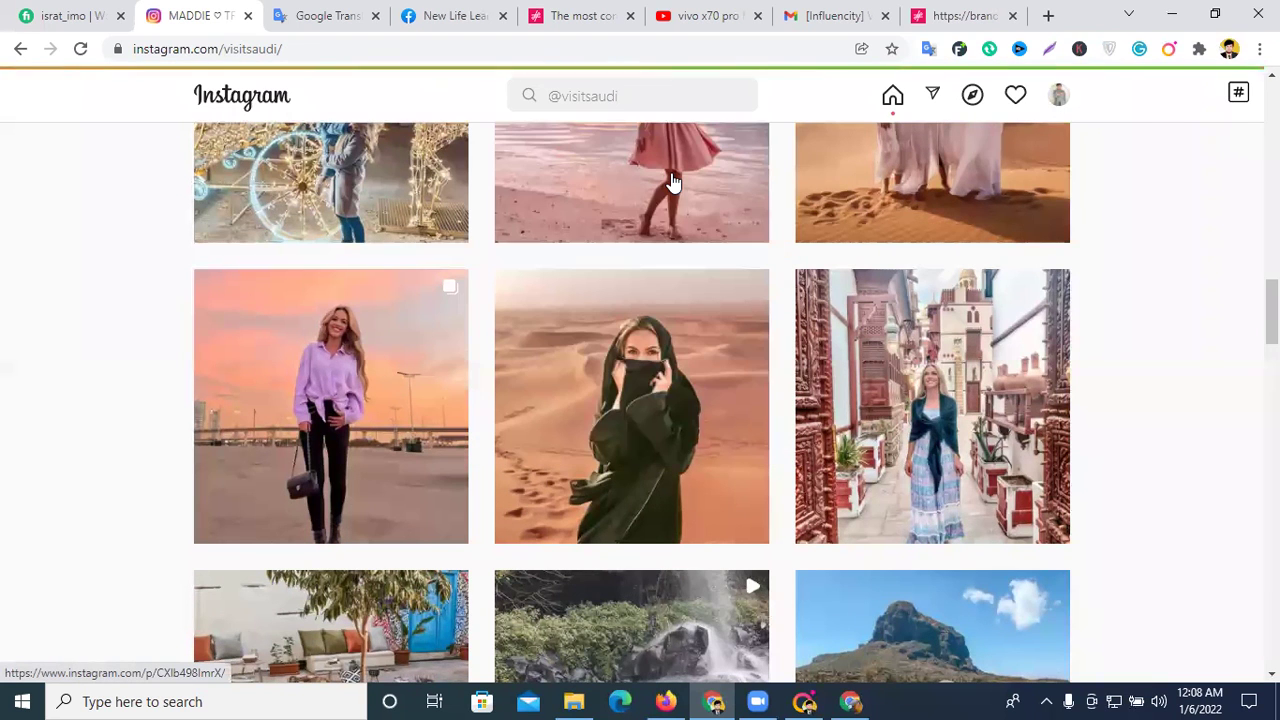
pyautogui.scroll(-4, 978, 270)
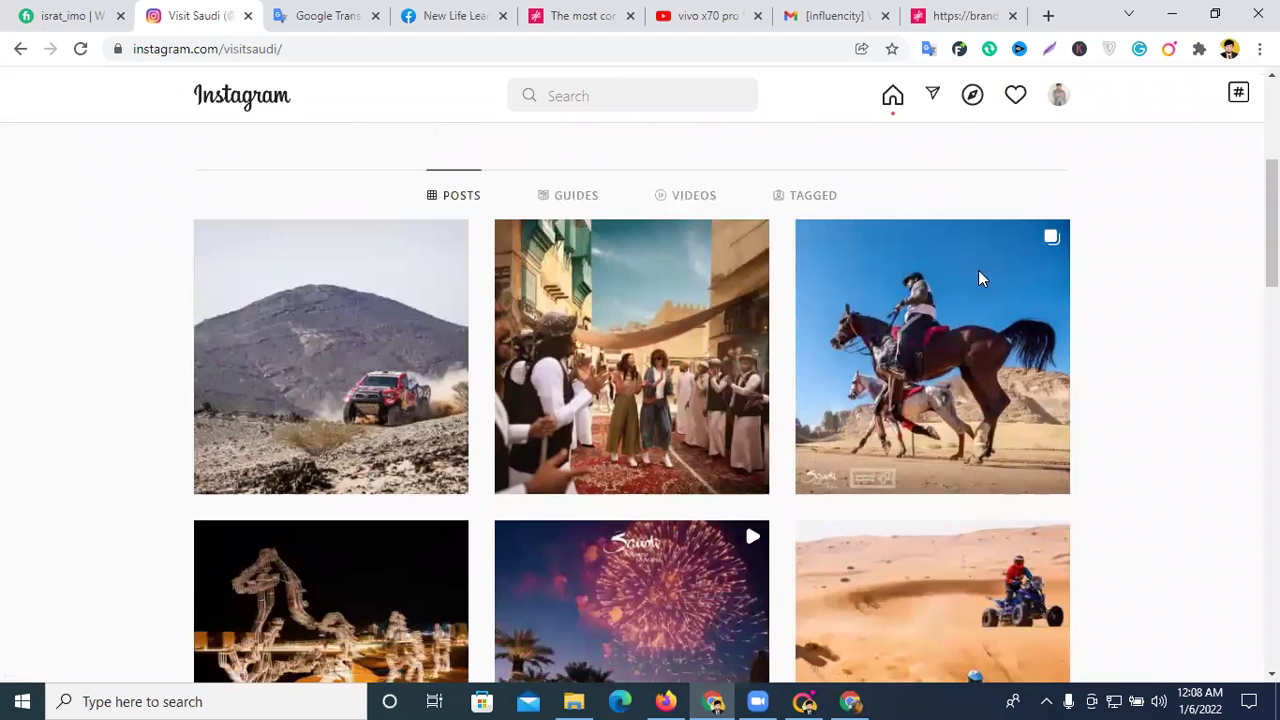
pyautogui.scroll(4, 930, 380)
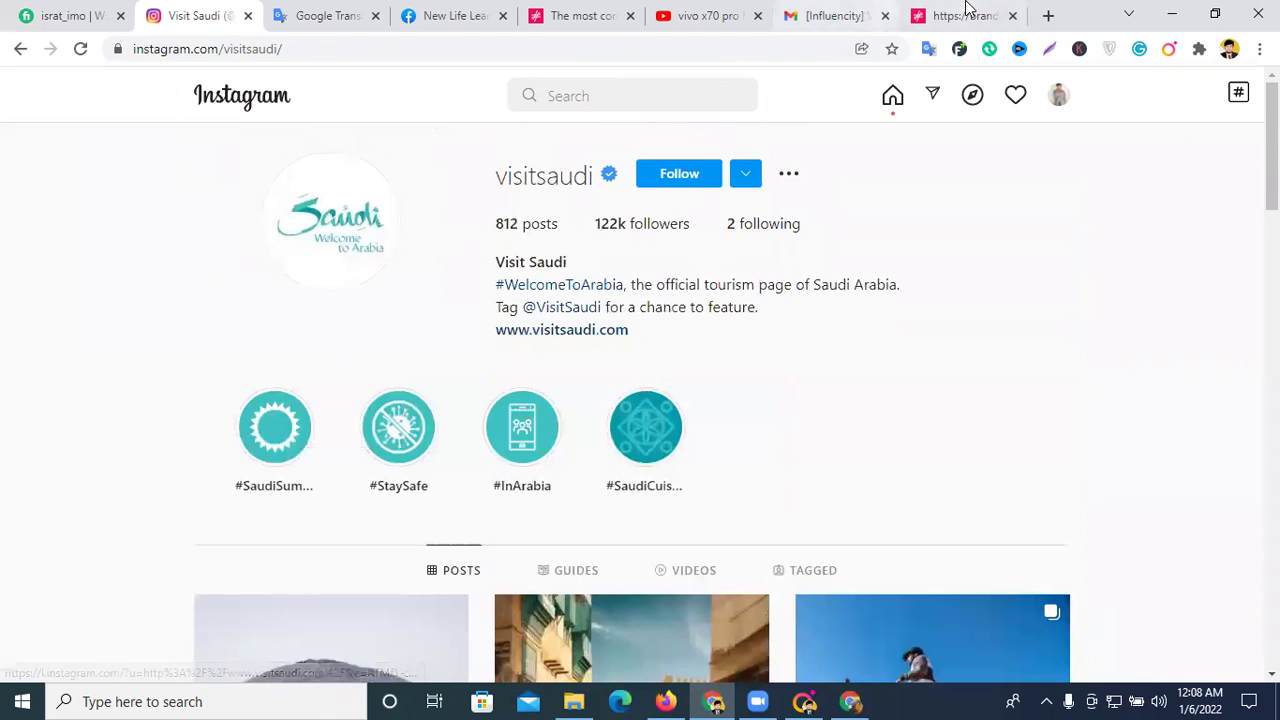
pyautogui.click(966, 14)
pyautogui.click(1238, 100)
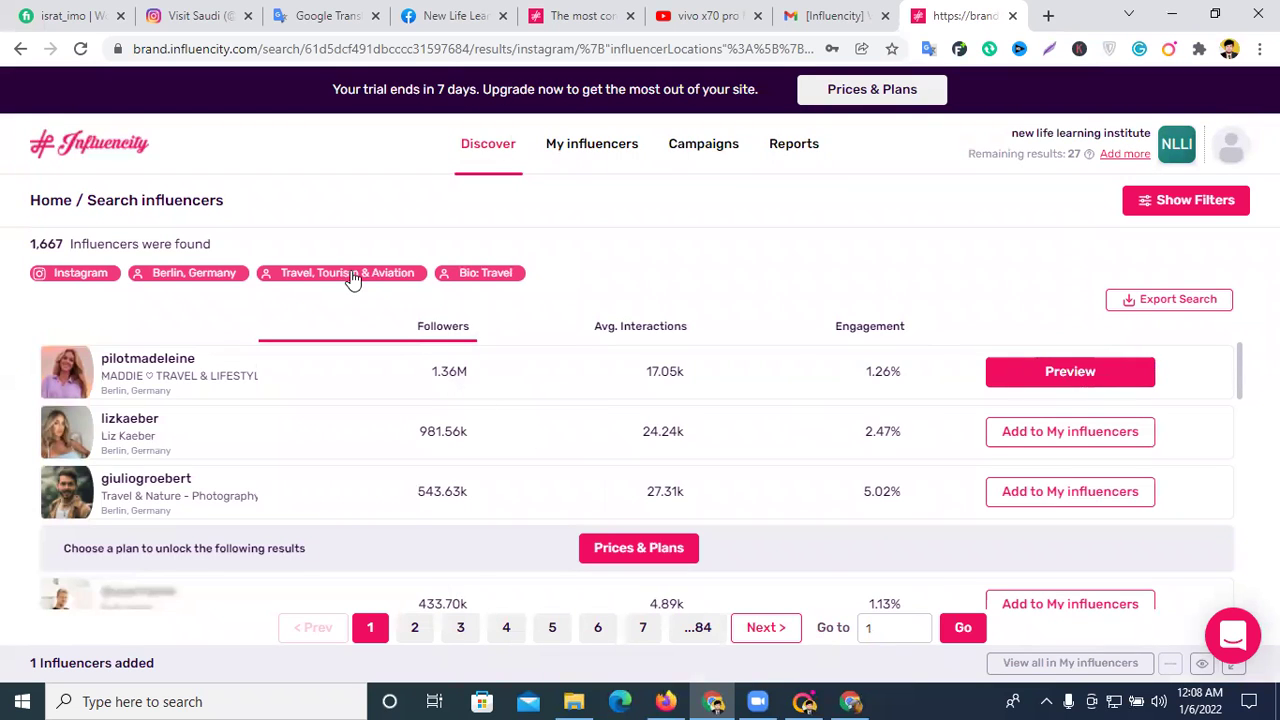
# - Go back to the Influencity home overview and briefly open the search filters
pyautogui.click(20, 48)
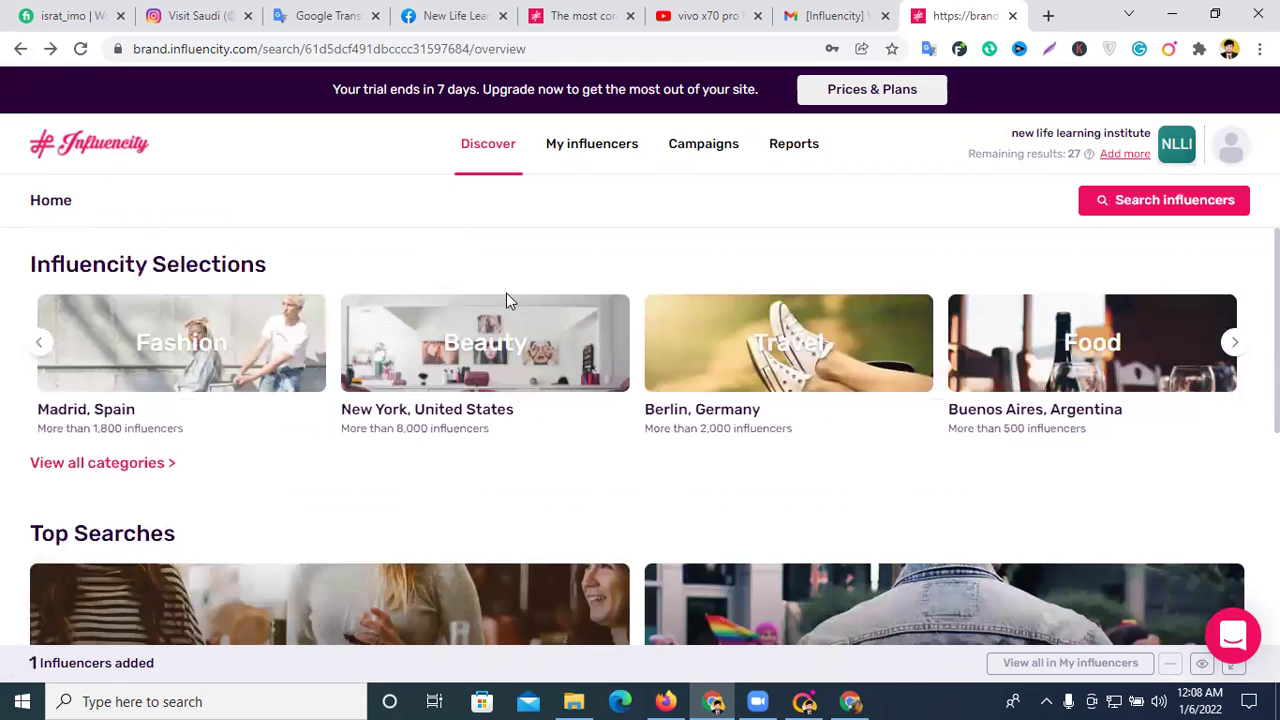
pyautogui.scroll(-1, 740, 283)
pyautogui.scroll(1, 476, 195)
pyautogui.click(1158, 204)
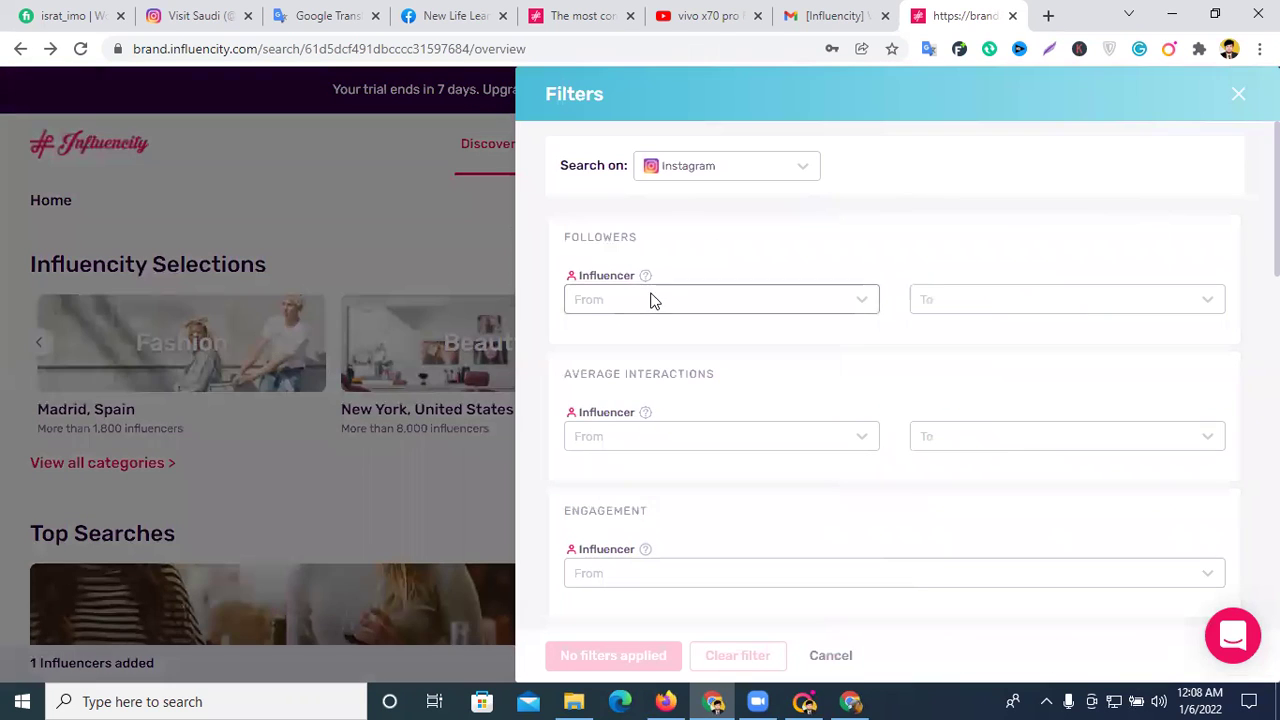
pyautogui.scroll(-5, 709, 298)
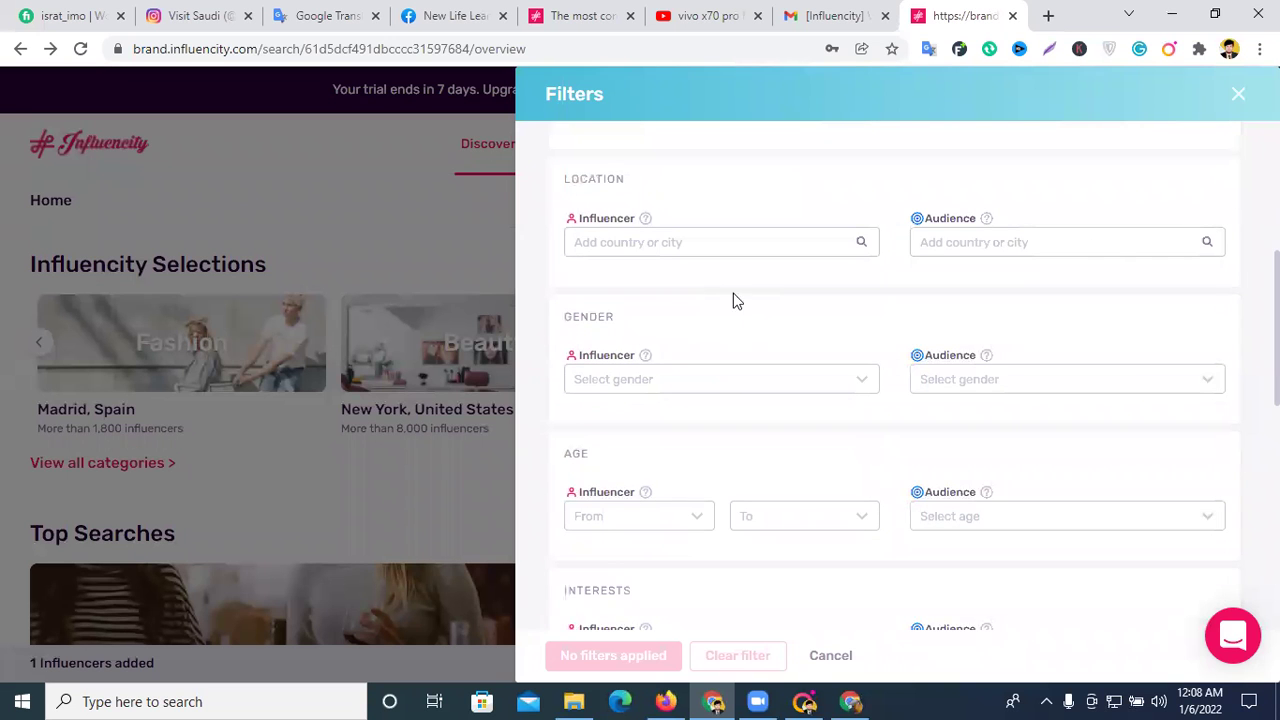
pyautogui.click(1245, 100)
# - Scroll back to the top of the overview and reopen the influencer search filters
pyautogui.scroll(-10, 468, 391)
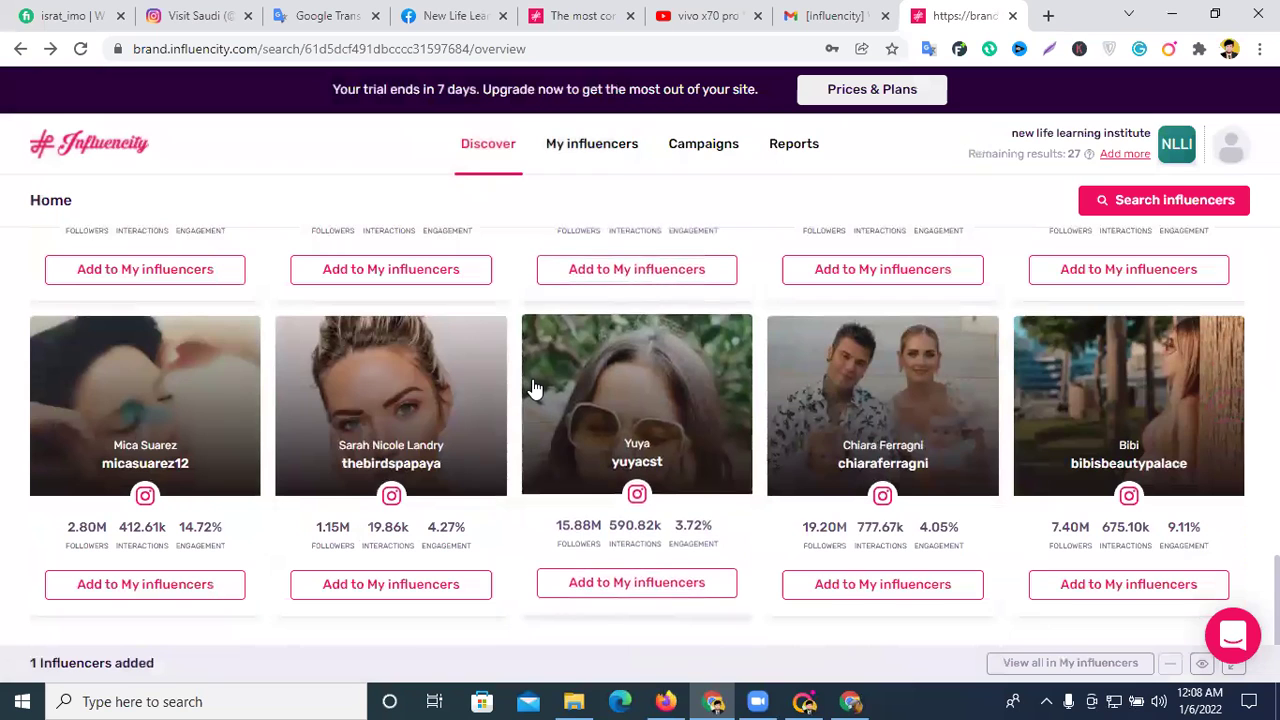
pyautogui.scroll(2, 536, 390)
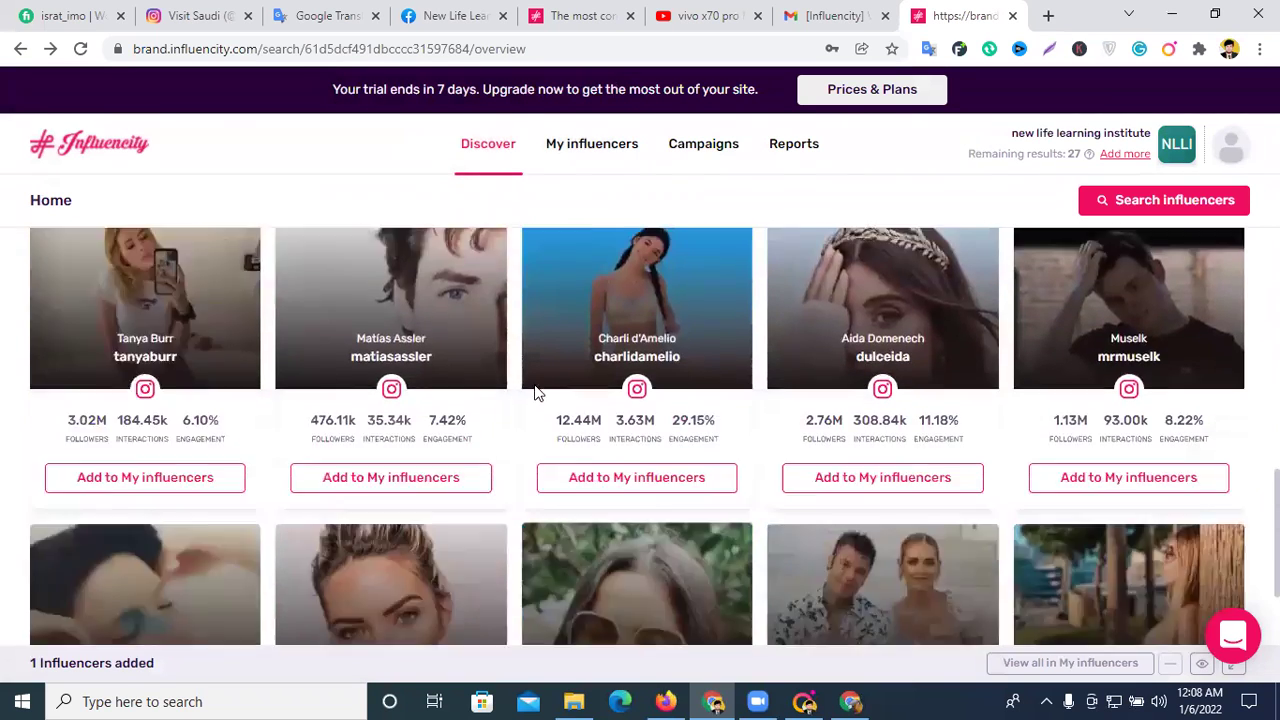
pyautogui.scroll(3, 713, 425)
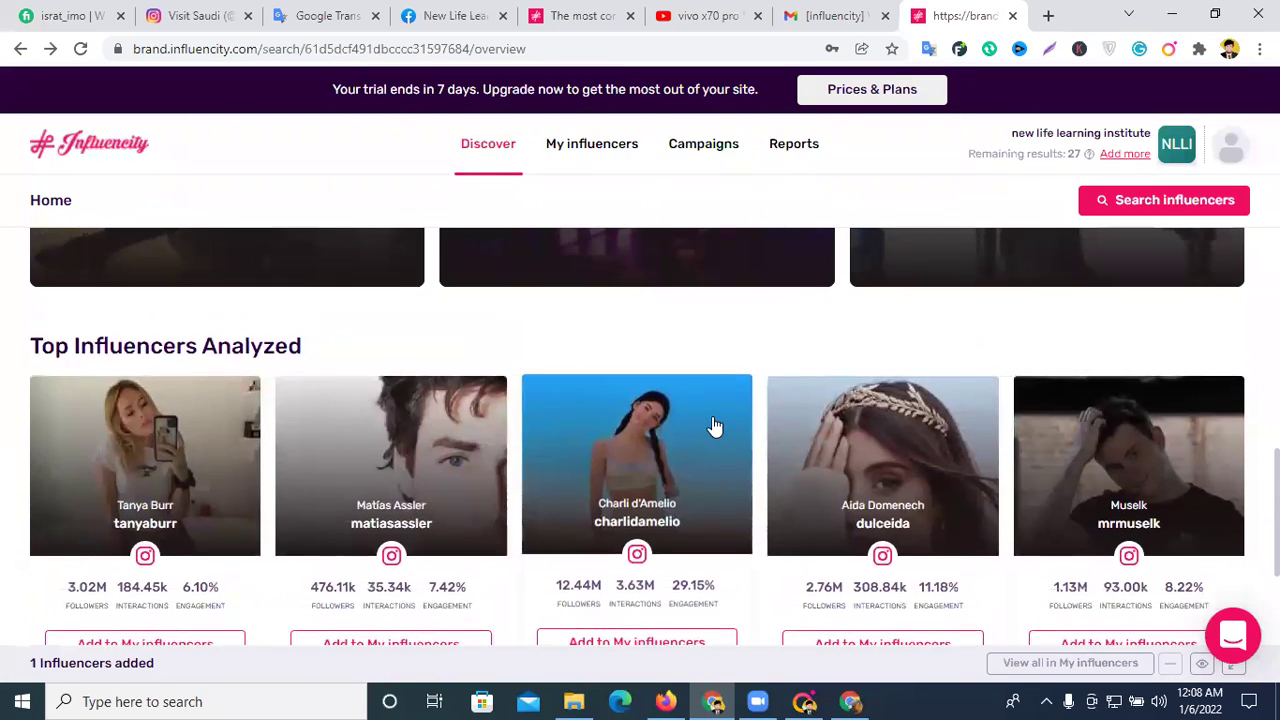
pyautogui.scroll(4, 711, 428)
pyautogui.scroll(1, 766, 514)
pyautogui.scroll(1, 770, 512)
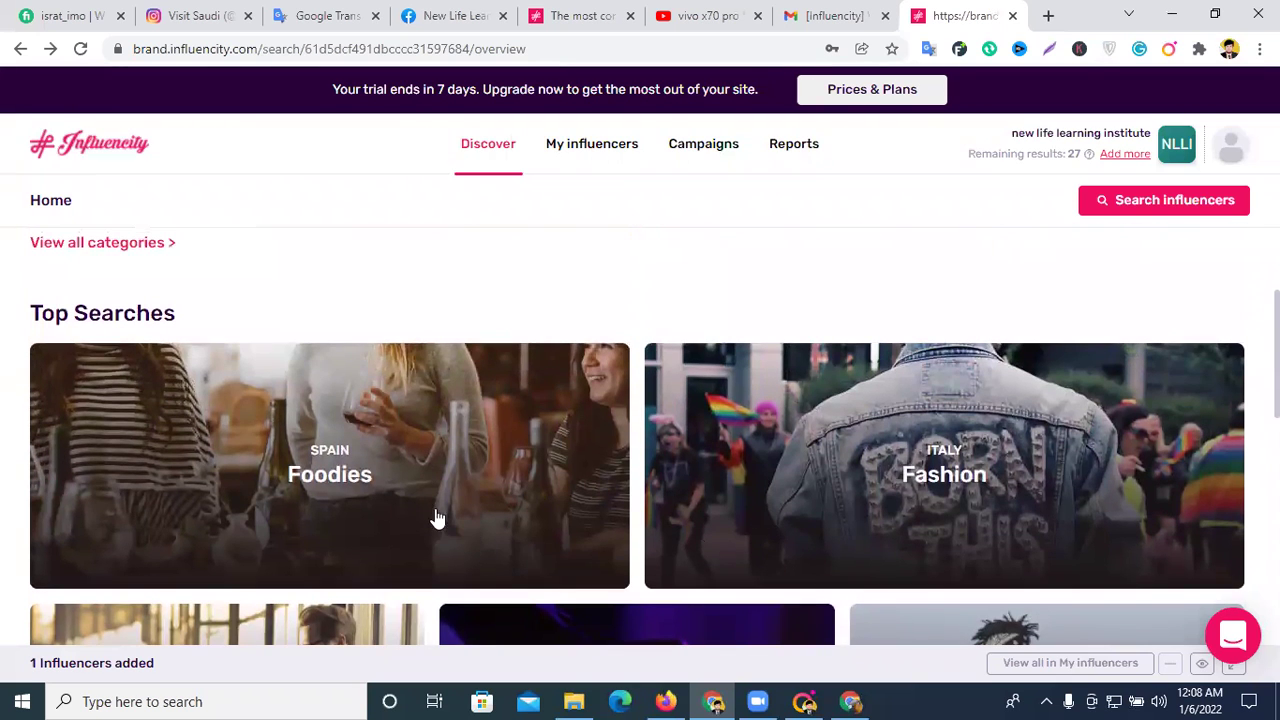
pyautogui.click(1182, 203)
# - Add Pakistan as an influencer location
pyautogui.click(718, 245)
pyautogui.click(724, 249)
pyautogui.write('u')
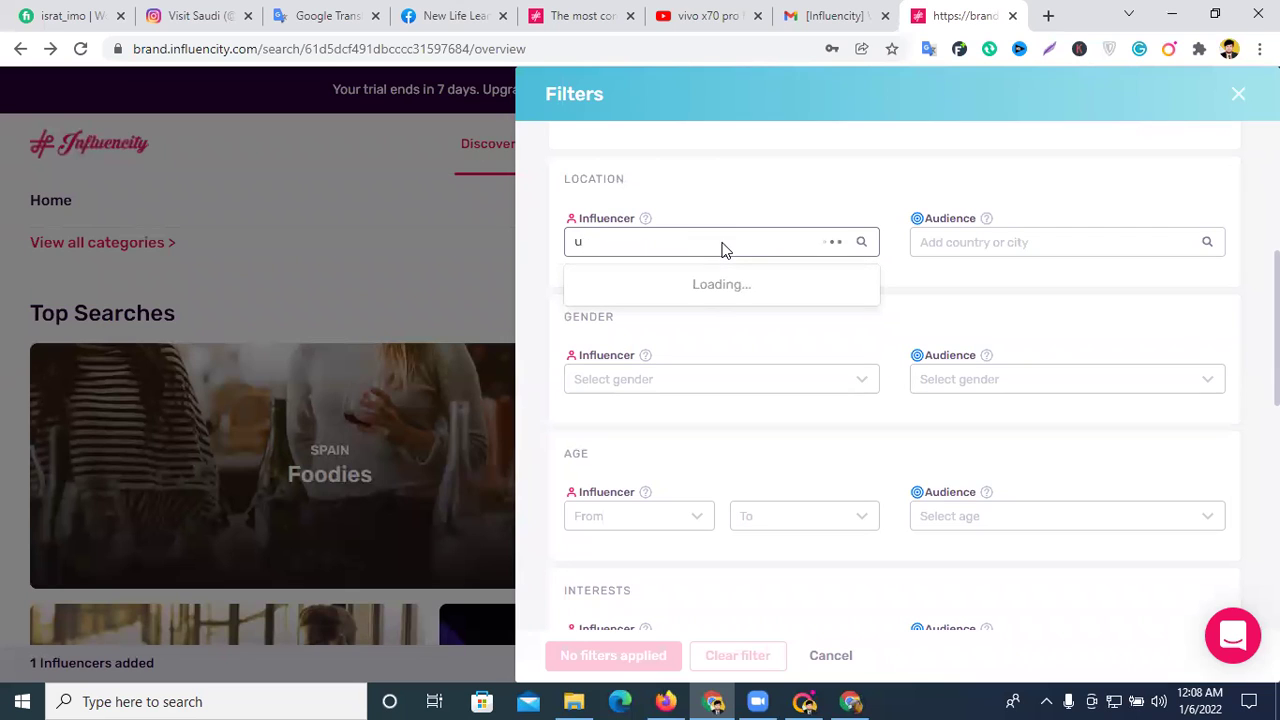
pyautogui.press('BackSpace')
pyautogui.write('pa')
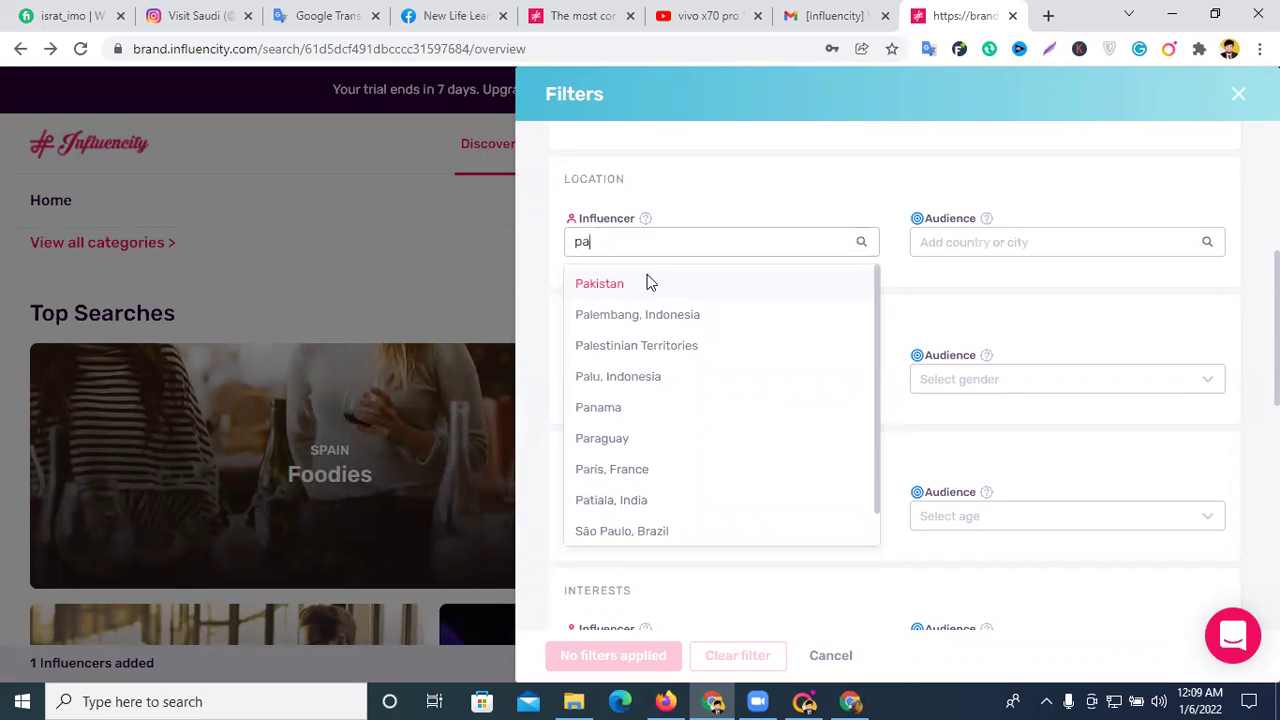
pyautogui.click(647, 283)
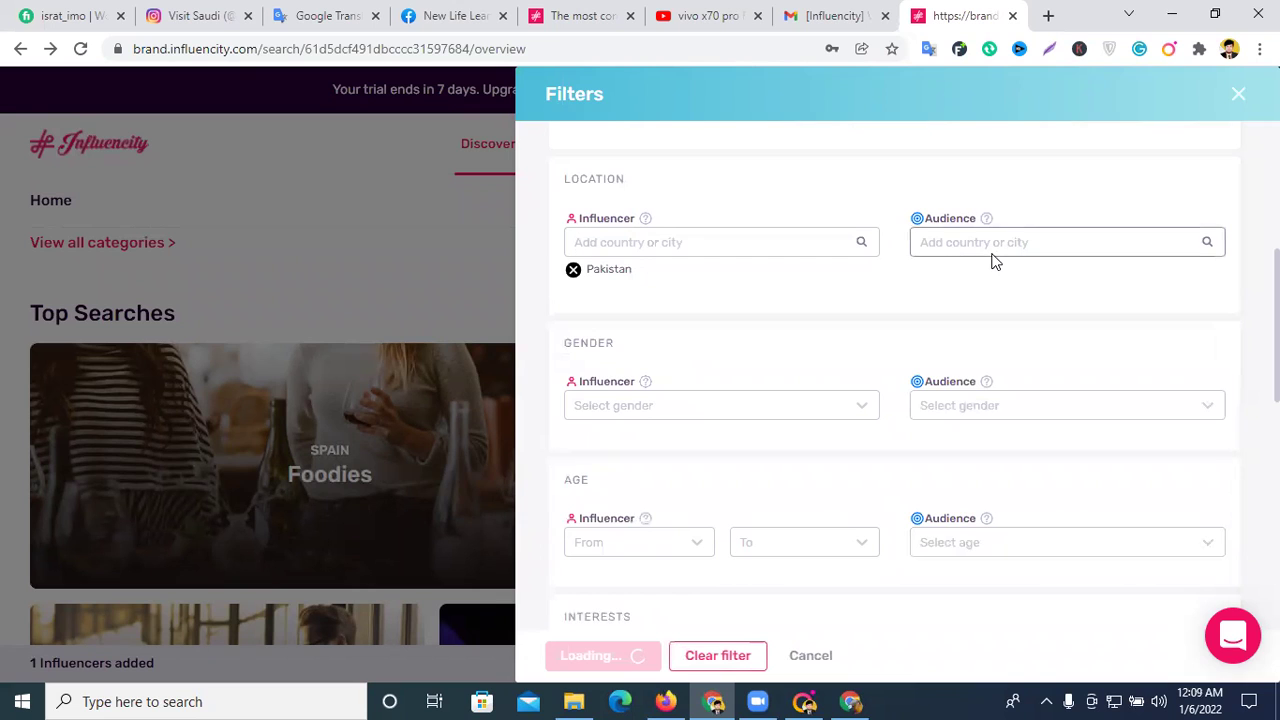
# - Add then remove Bangalore, India, and add India as an influencer location
pyautogui.click(995, 255)
pyautogui.click(634, 250)
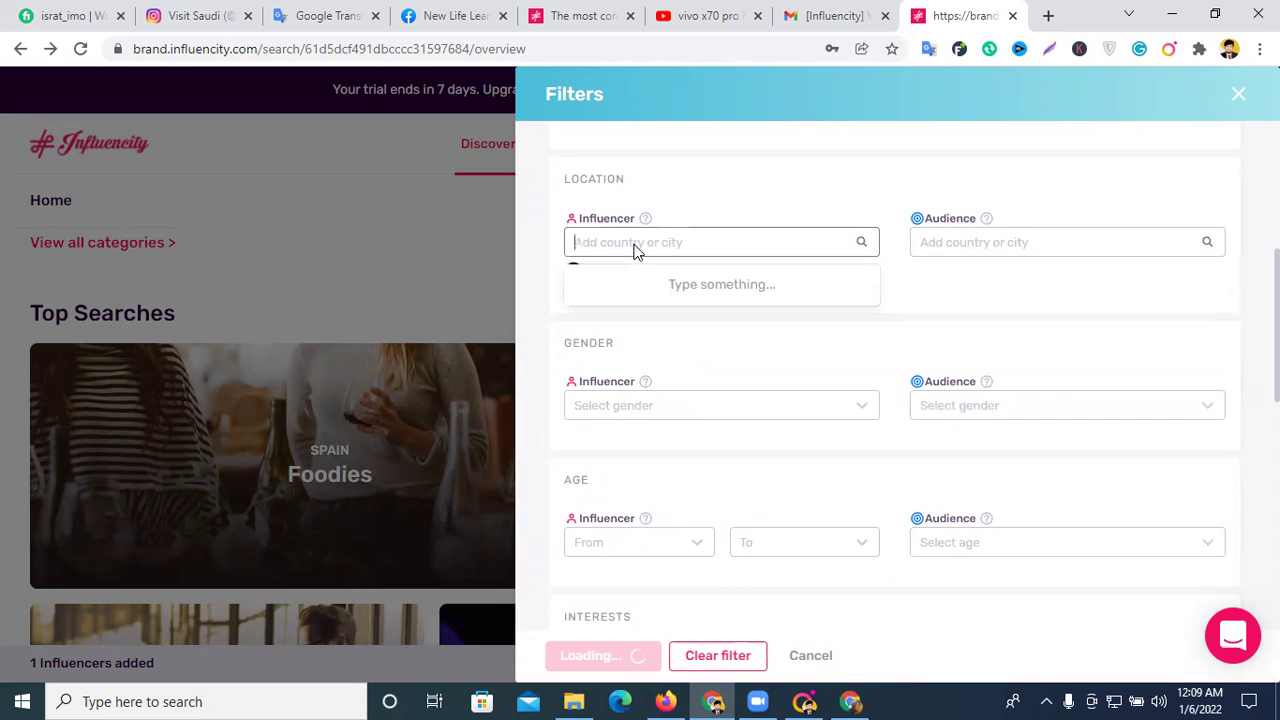
pyautogui.write('b')
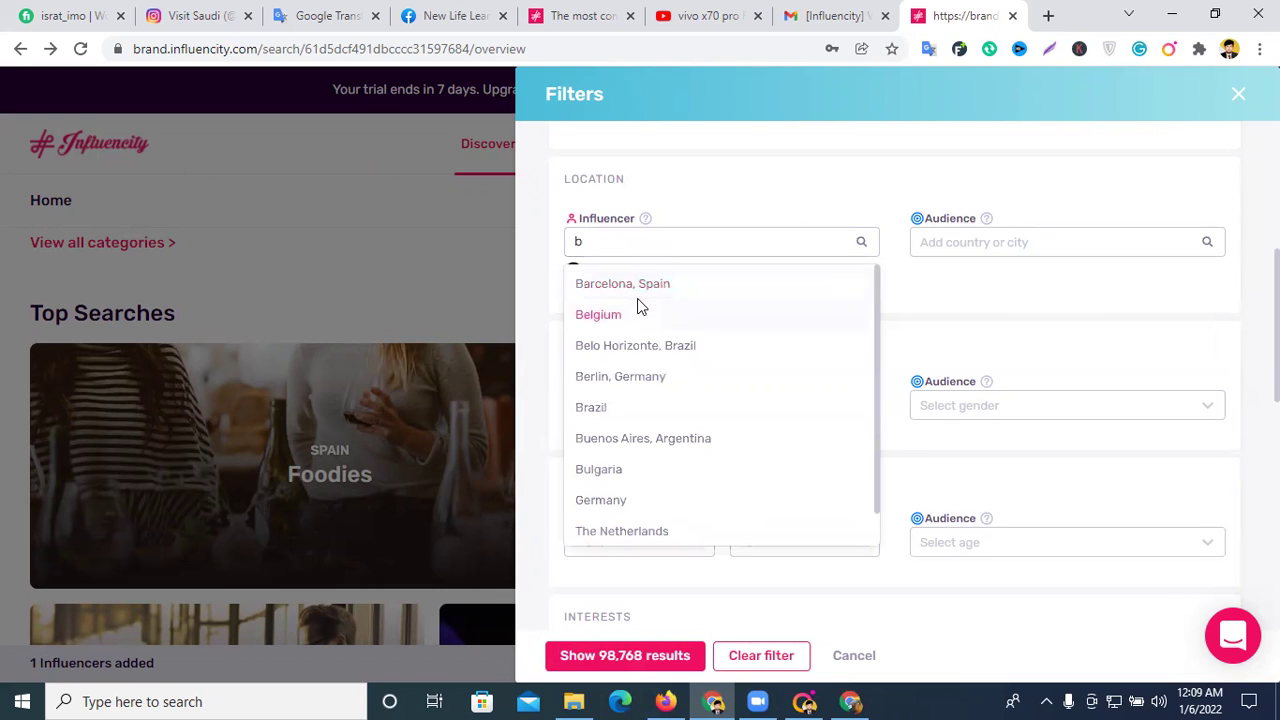
pyautogui.write('ang')
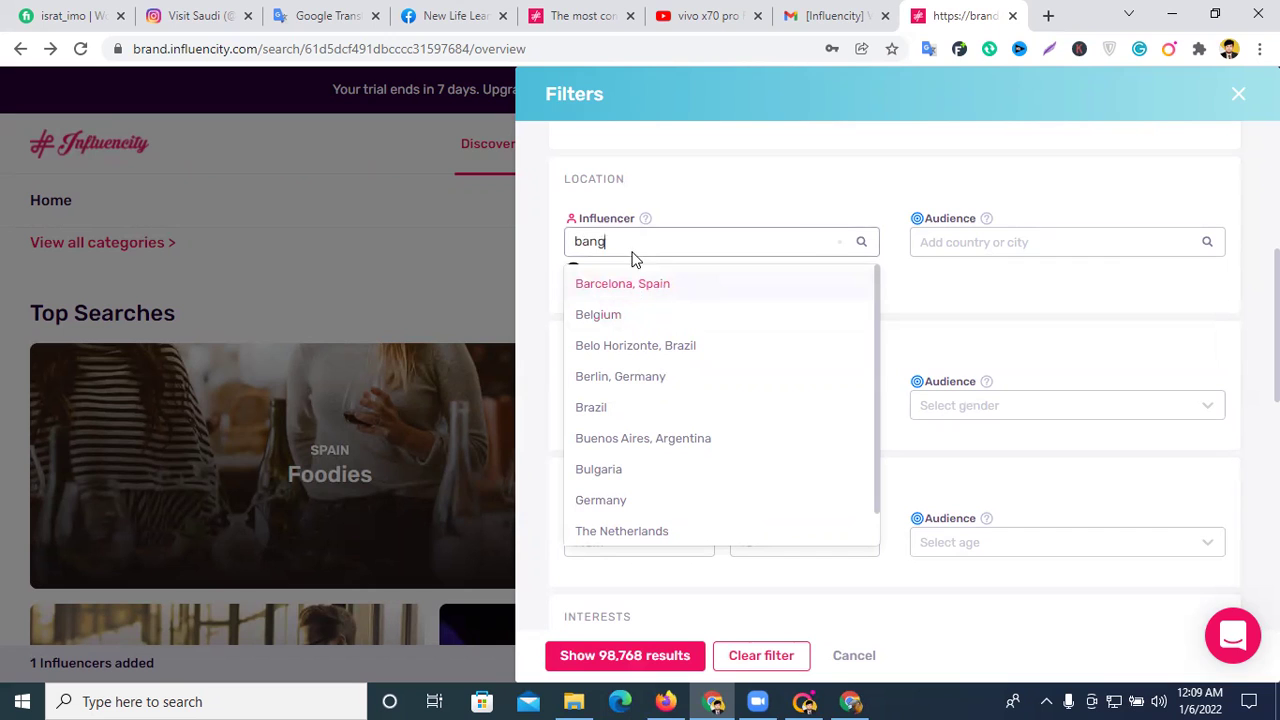
pyautogui.click(660, 290)
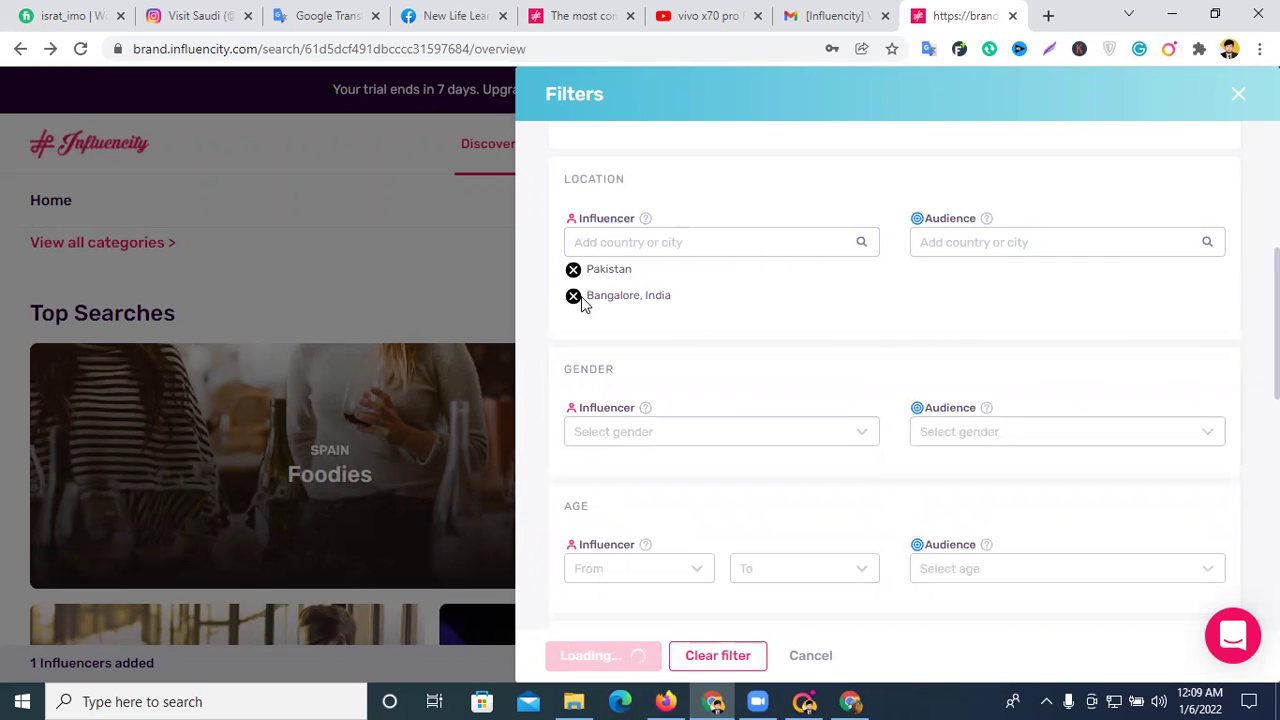
pyautogui.click(573, 296)
pyautogui.click(655, 250)
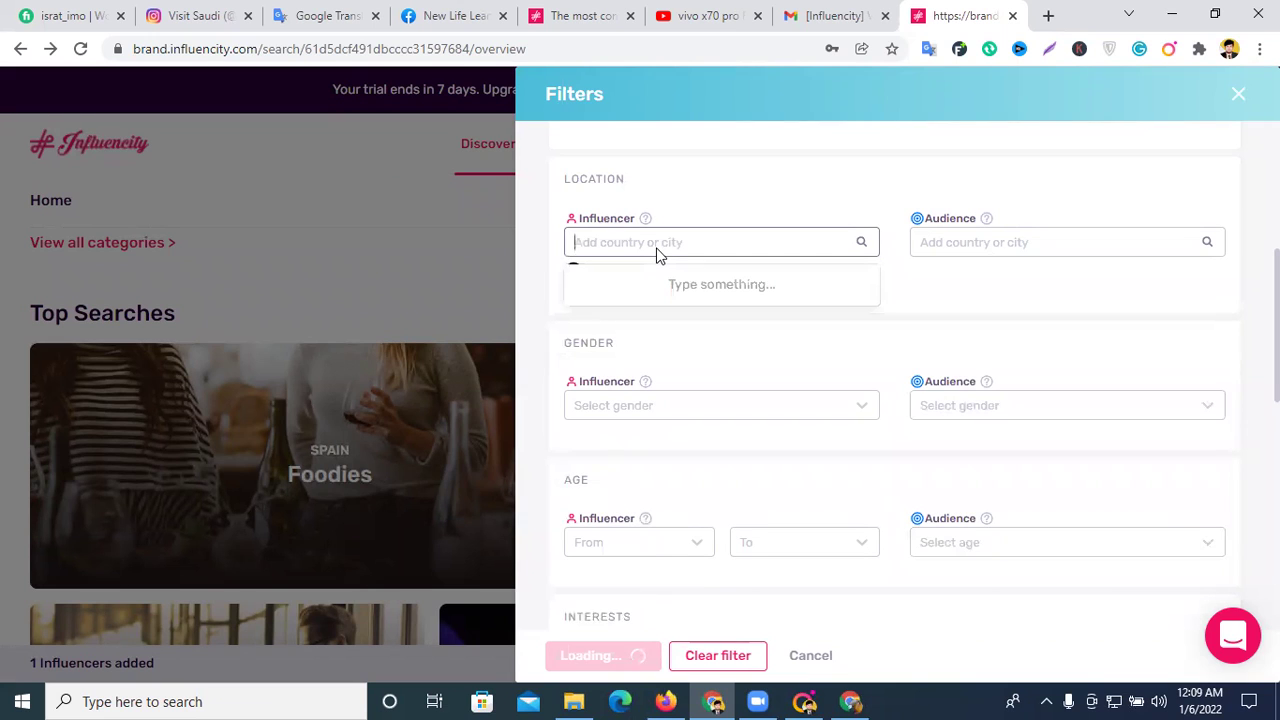
pyautogui.write('ind')
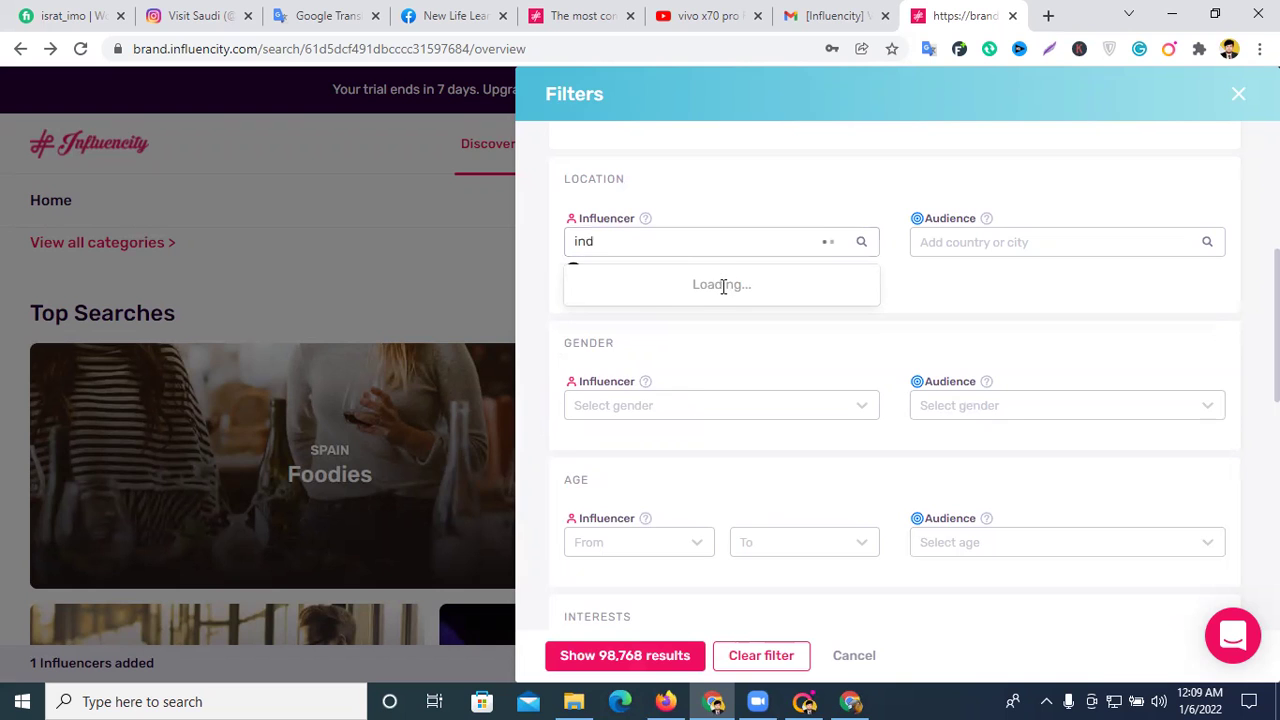
pyautogui.click(600, 345)
pyautogui.click(1007, 247)
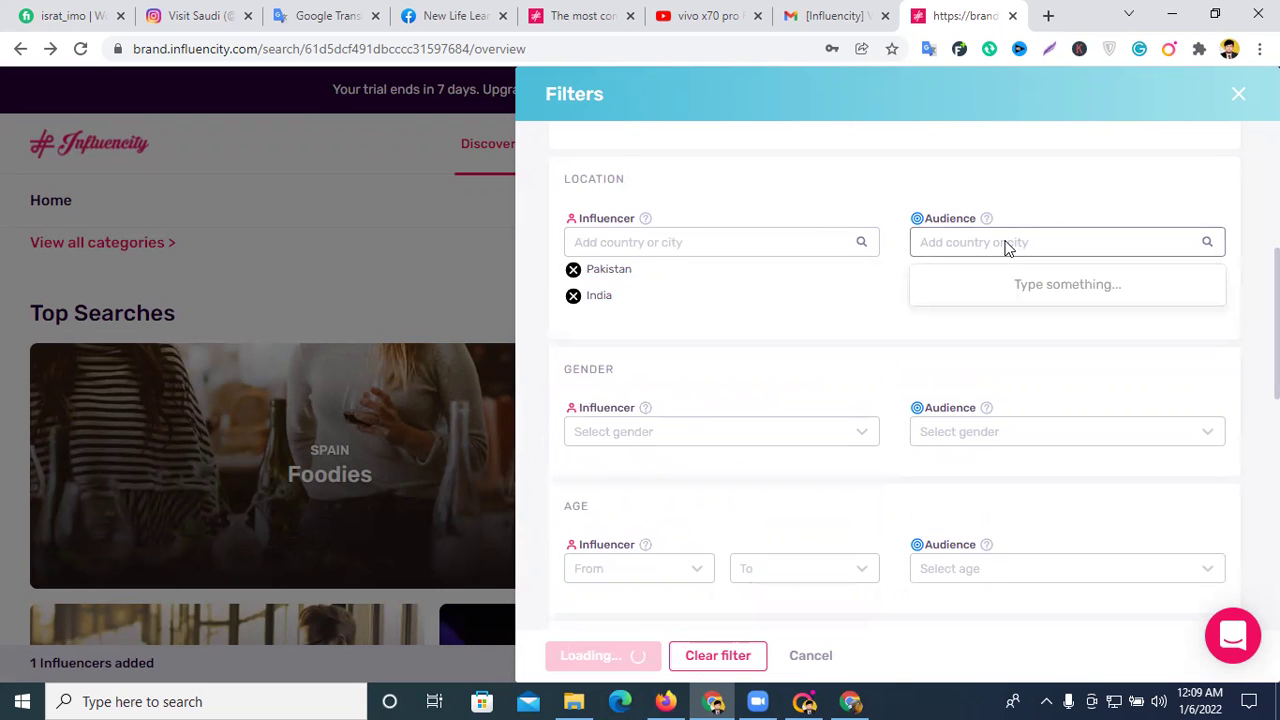
pyautogui.scroll(-2, 892, 350)
# - Choose the influencer gender and set the audience age range to 35-44
pyautogui.scroll(-1, 896, 349)
pyautogui.click(649, 251)
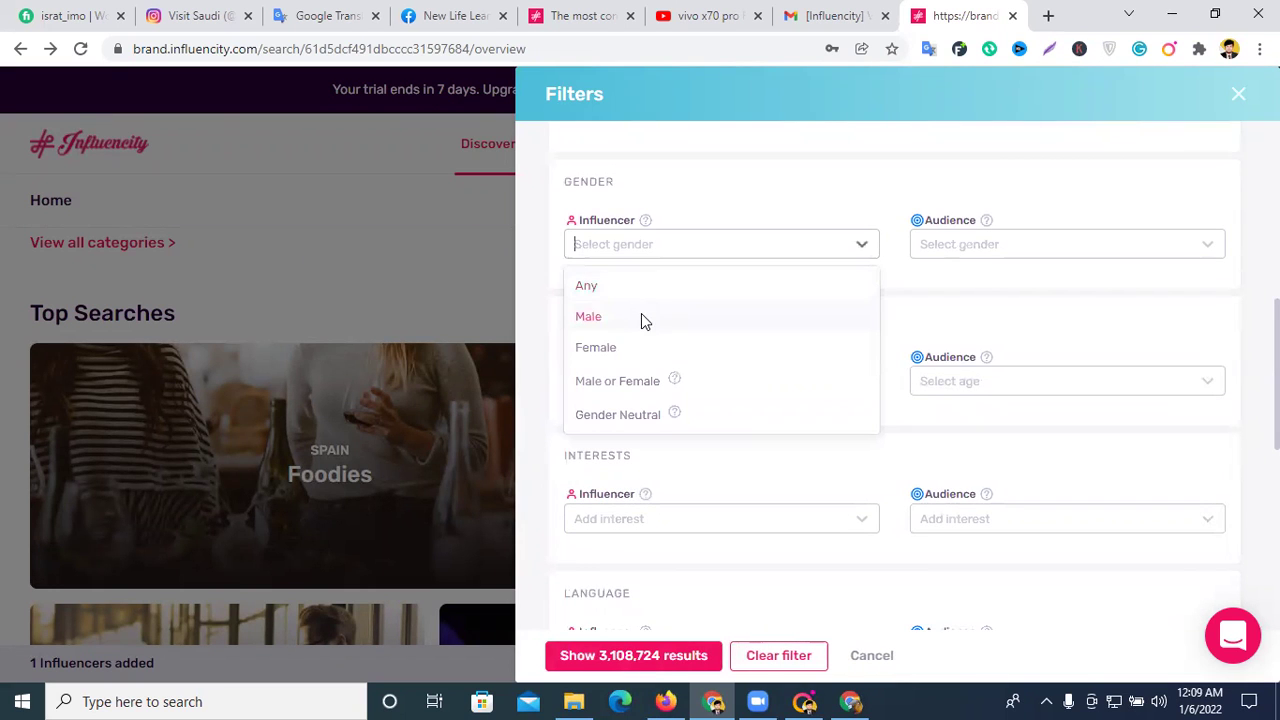
pyautogui.click(643, 390)
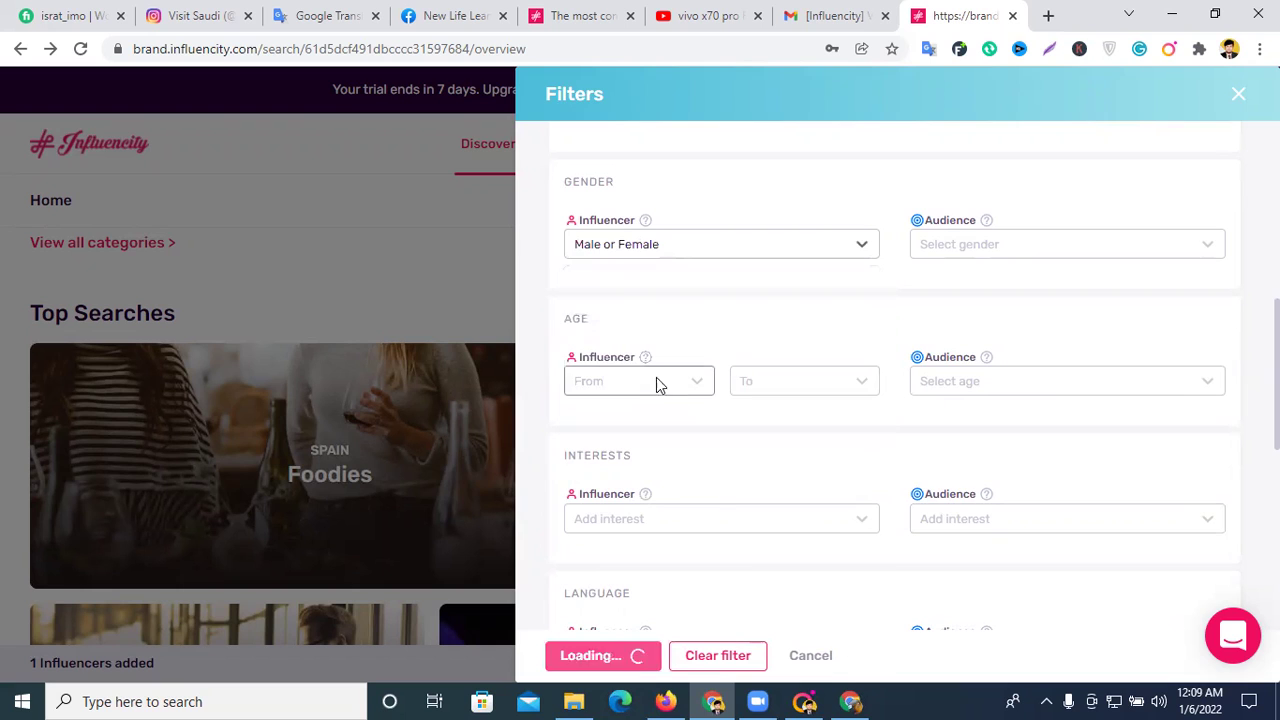
pyautogui.click(978, 385)
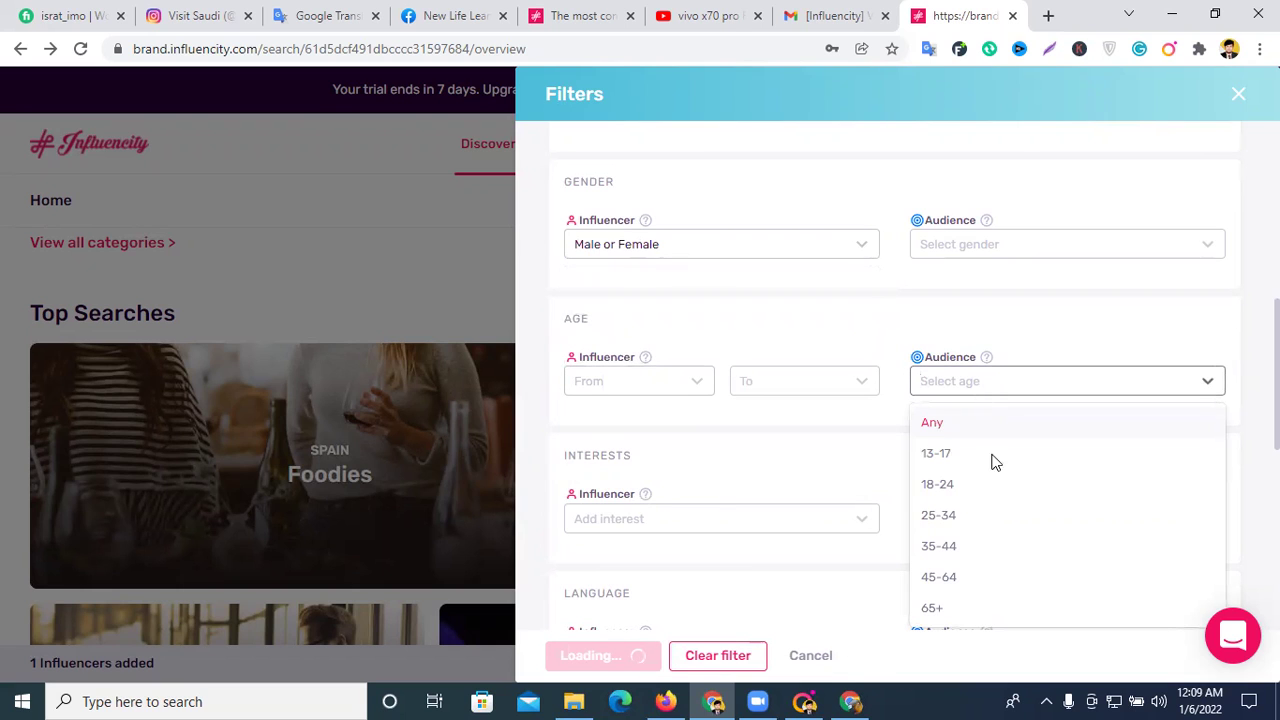
pyautogui.click(965, 548)
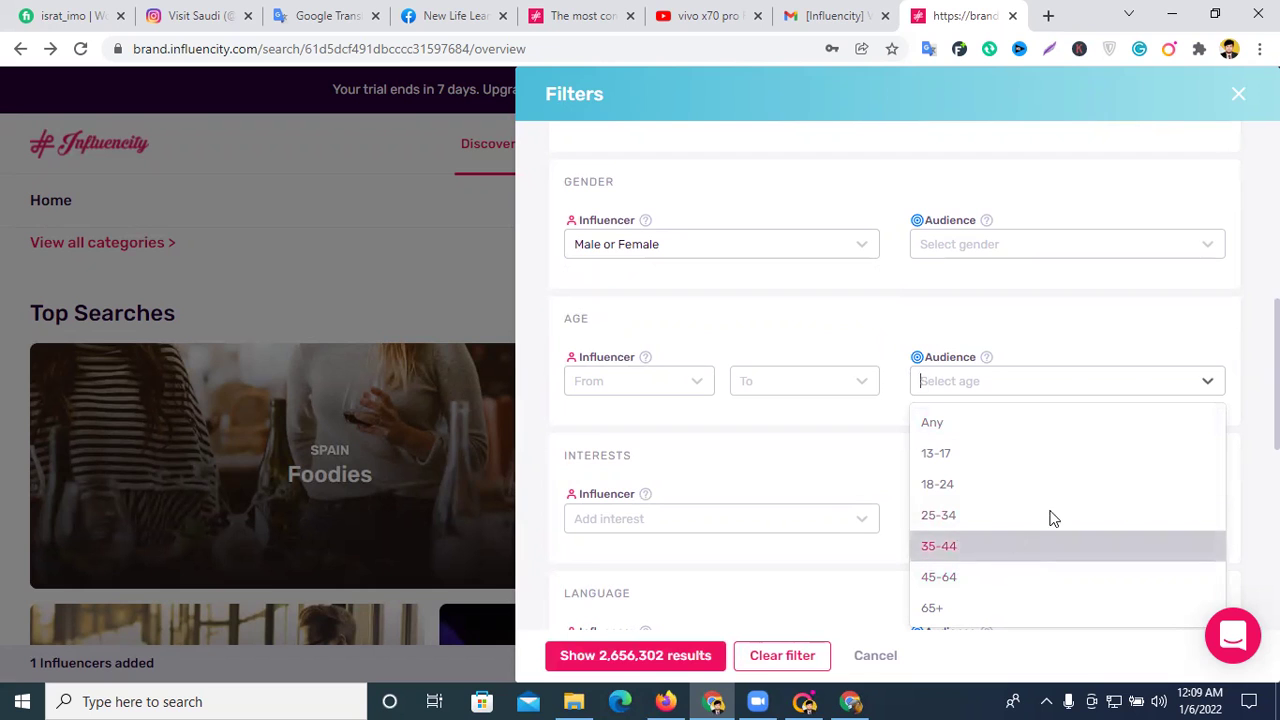
# - Search the influencer interests list and add Gaming
pyautogui.scroll(-1, 866, 484)
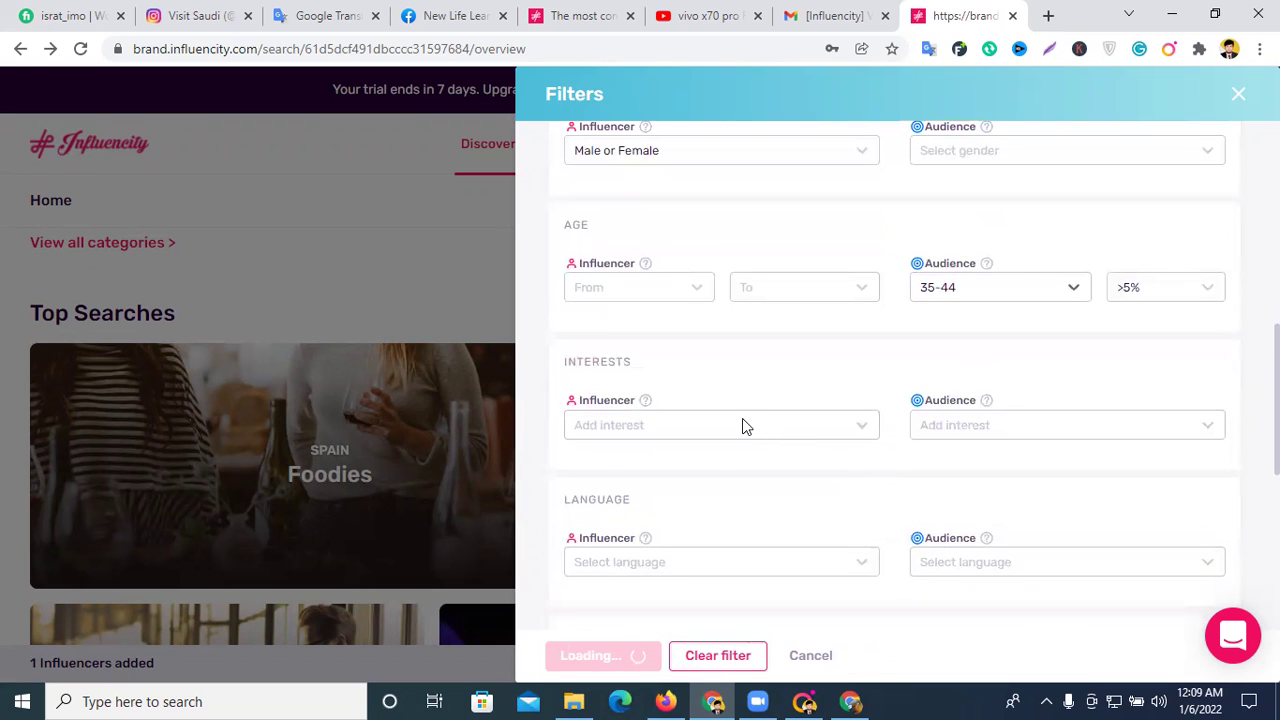
pyautogui.click(742, 420)
pyautogui.scroll(-2, 682, 478)
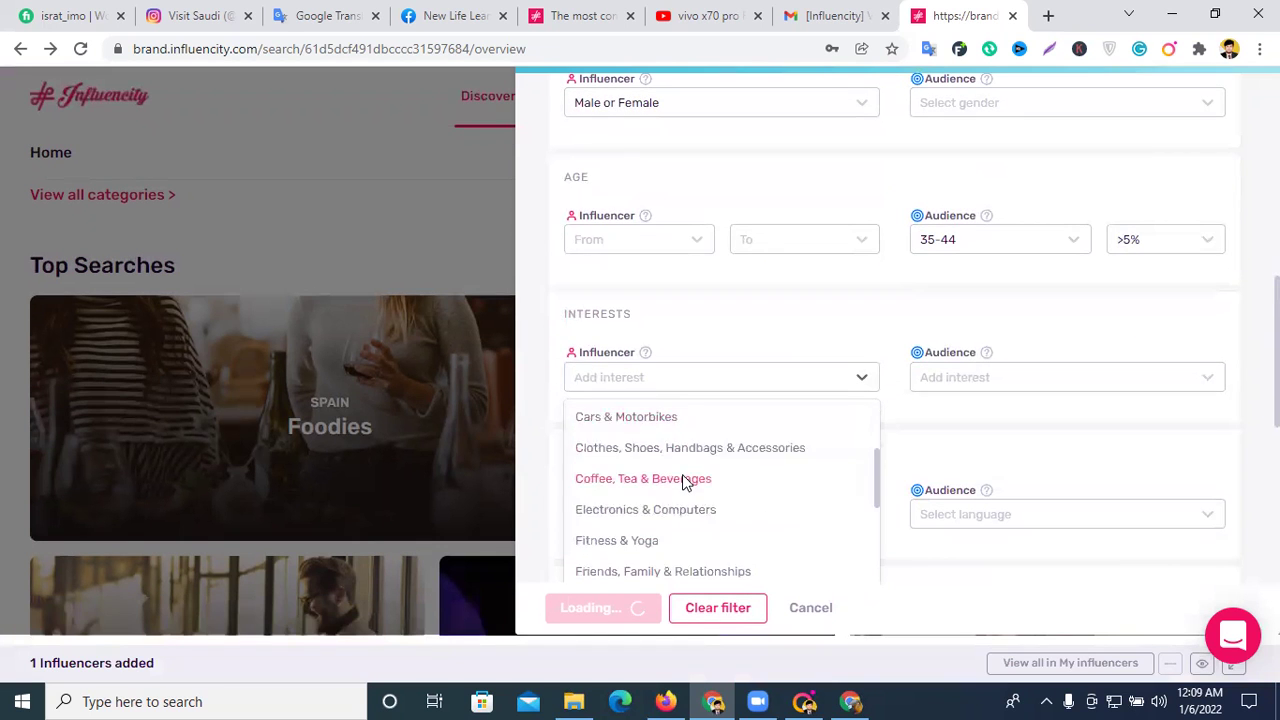
pyautogui.scroll(-1, 688, 496)
pyautogui.scroll(-2, 624, 510)
pyautogui.scroll(-4, 725, 500)
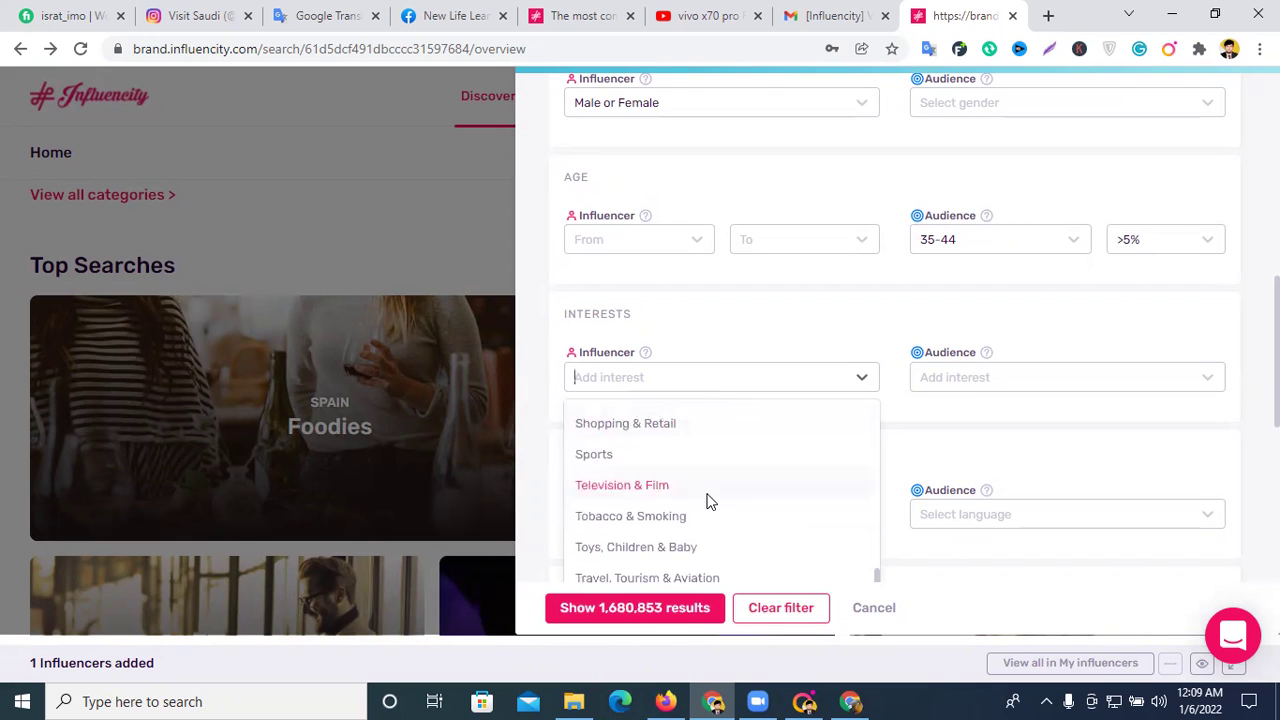
pyautogui.scroll(1, 658, 454)
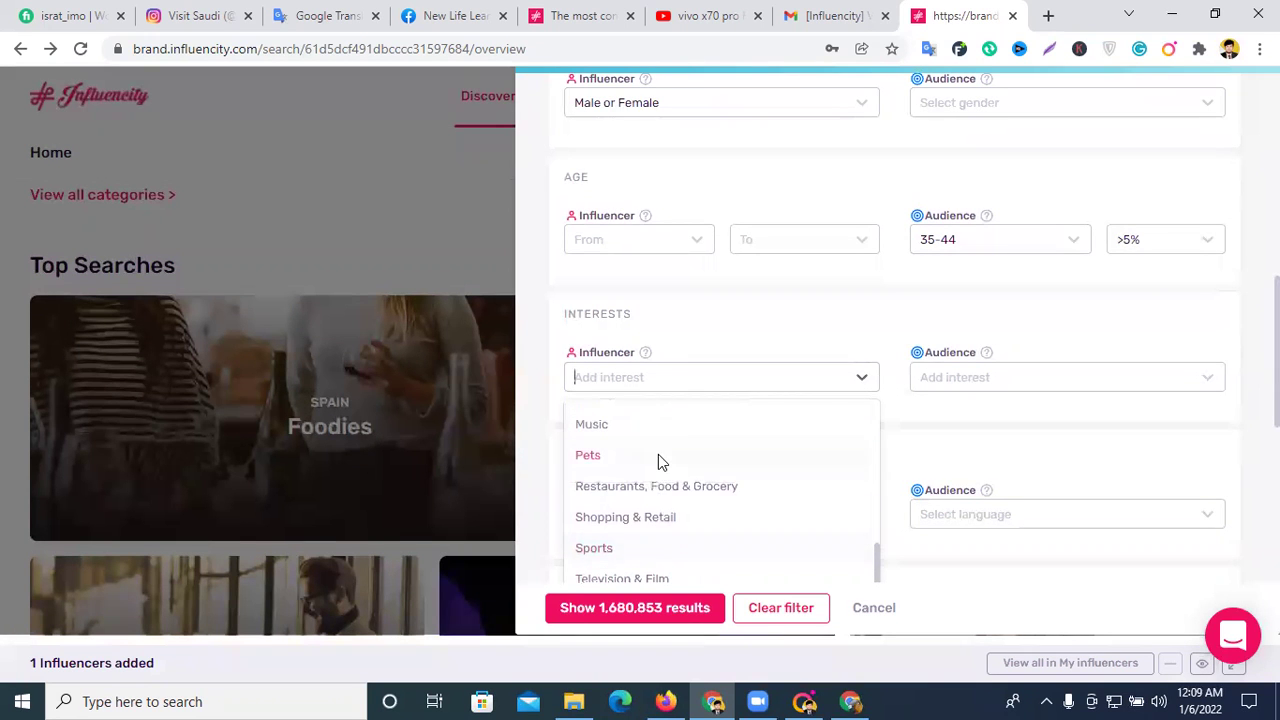
pyautogui.click(652, 378)
pyautogui.write('a')
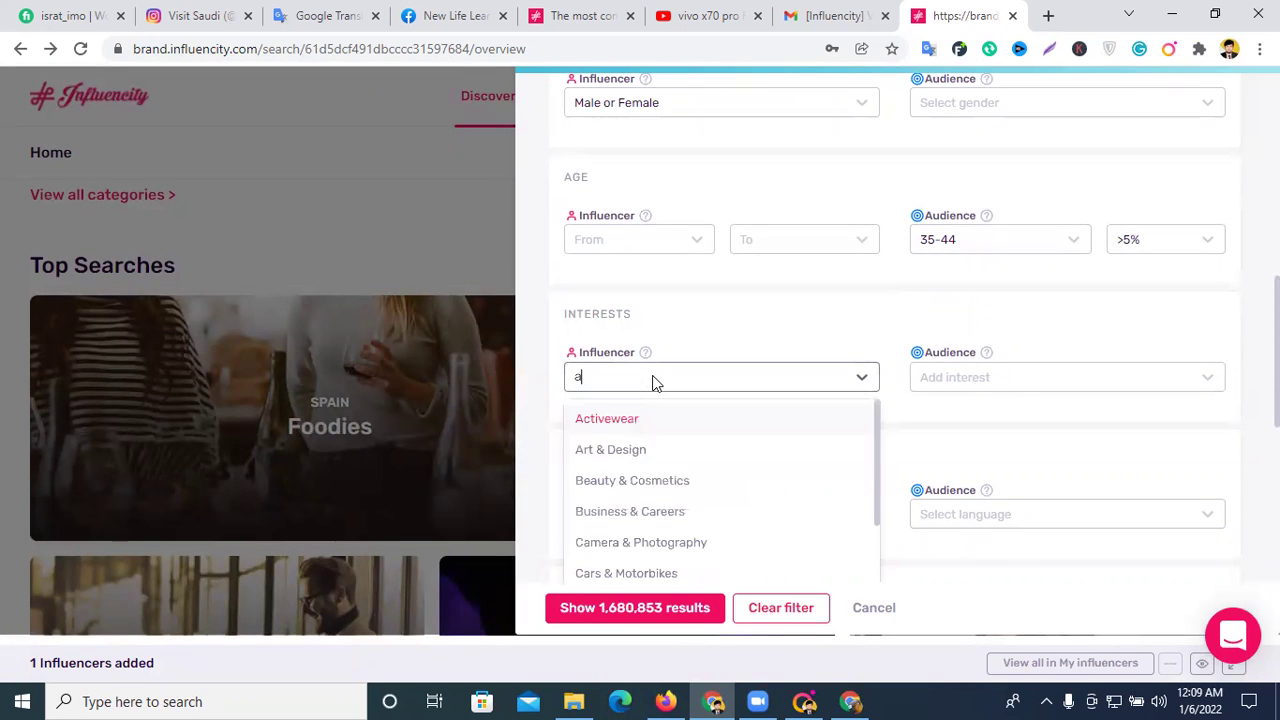
pyautogui.write('n')
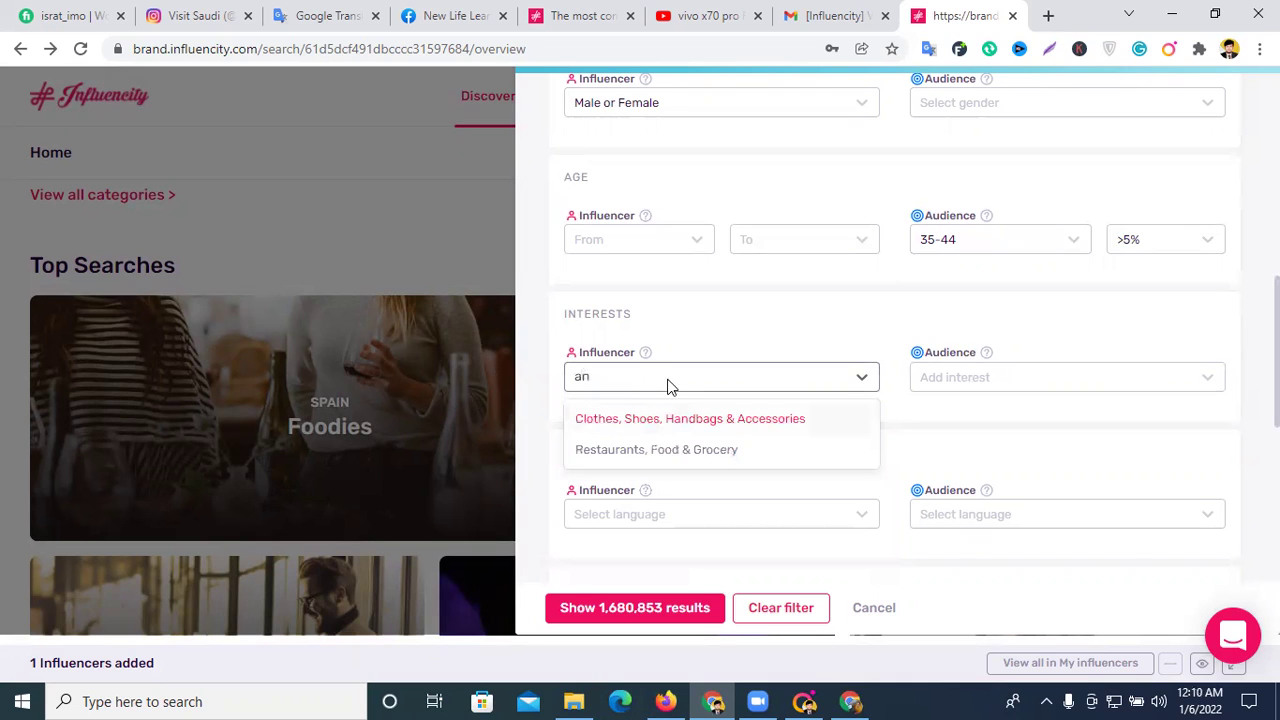
pyautogui.press('BackSpace')
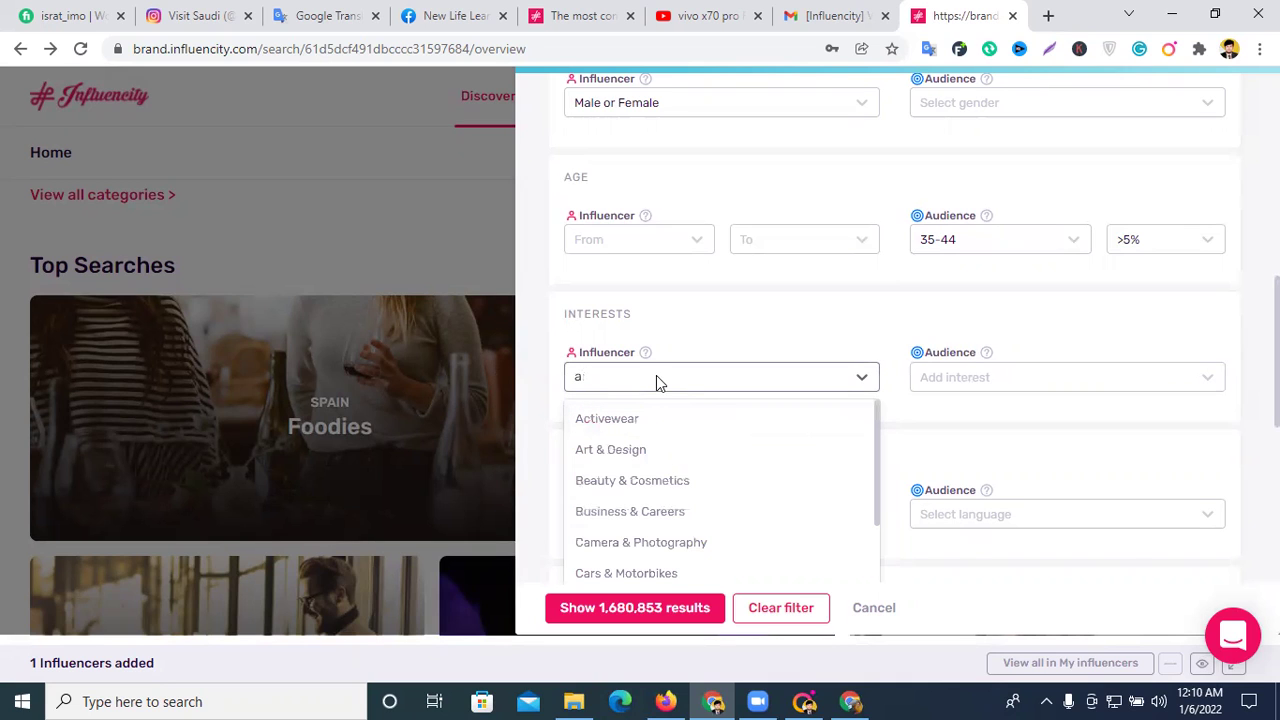
pyautogui.scroll(-1, 676, 497)
pyautogui.scroll(-1, 666, 540)
pyautogui.click(628, 542)
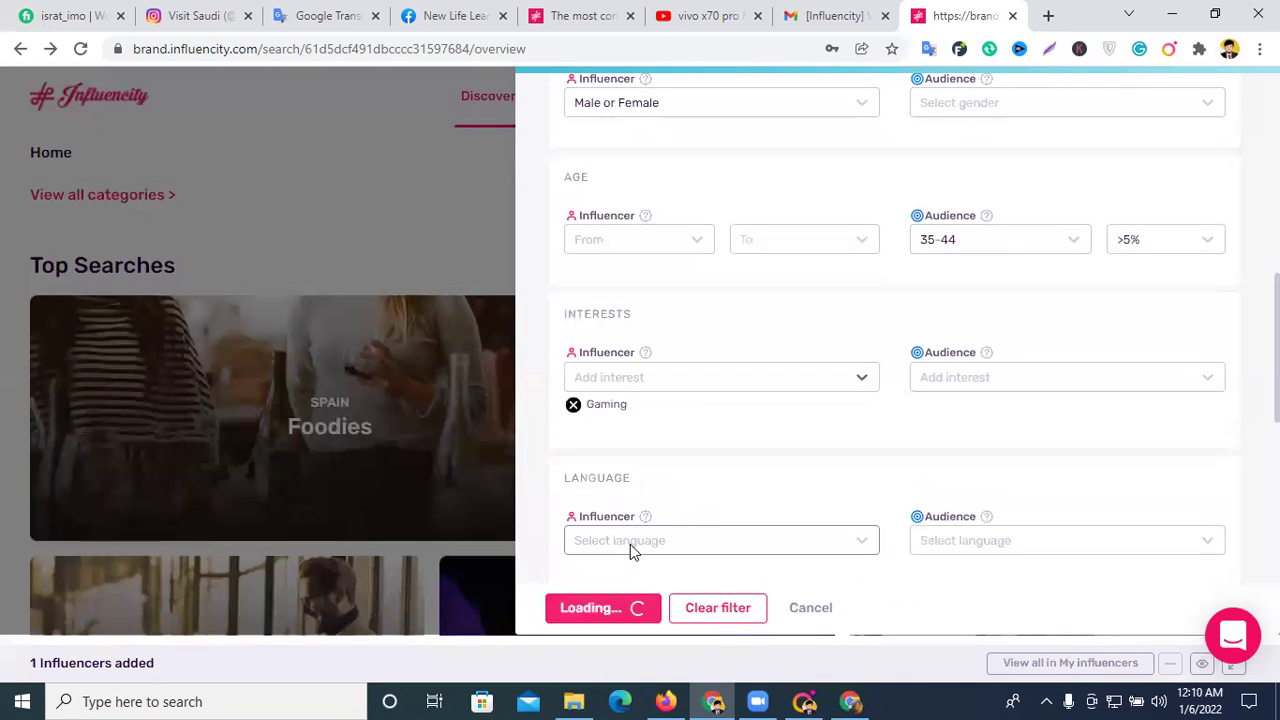
# - Look through the audience interests list and close it without changes
pyautogui.click(969, 379)
pyautogui.scroll(-2, 1008, 494)
pyautogui.click(866, 333)
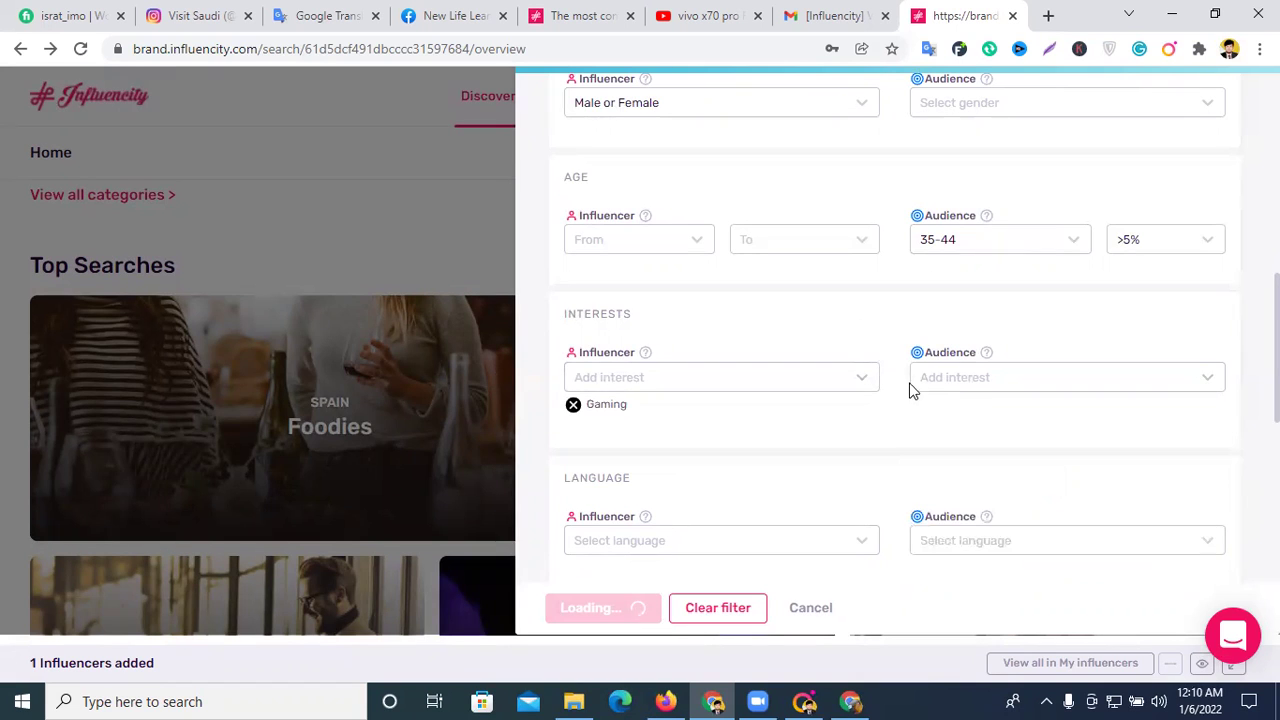
pyautogui.scroll(-2, 700, 483)
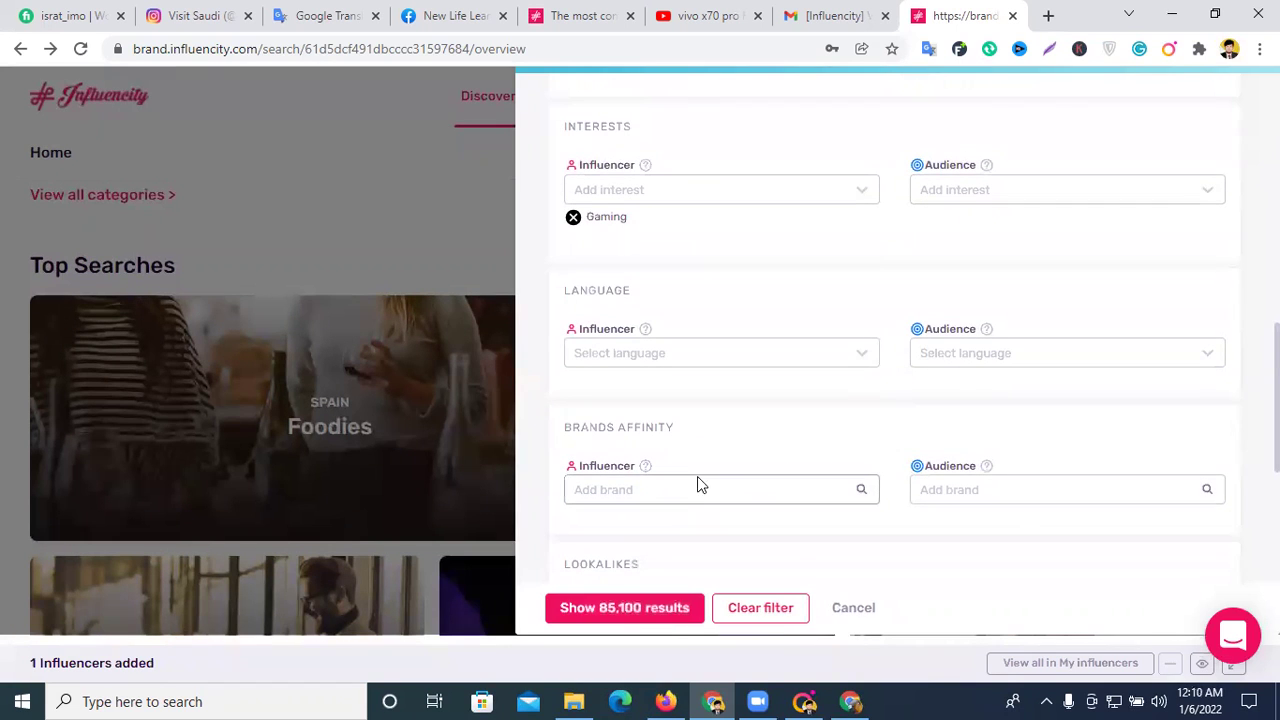
# - List the 85,100 filtered influencers and open the second result's verified Instagram profile (18.4m followers)
pyautogui.click(620, 622)
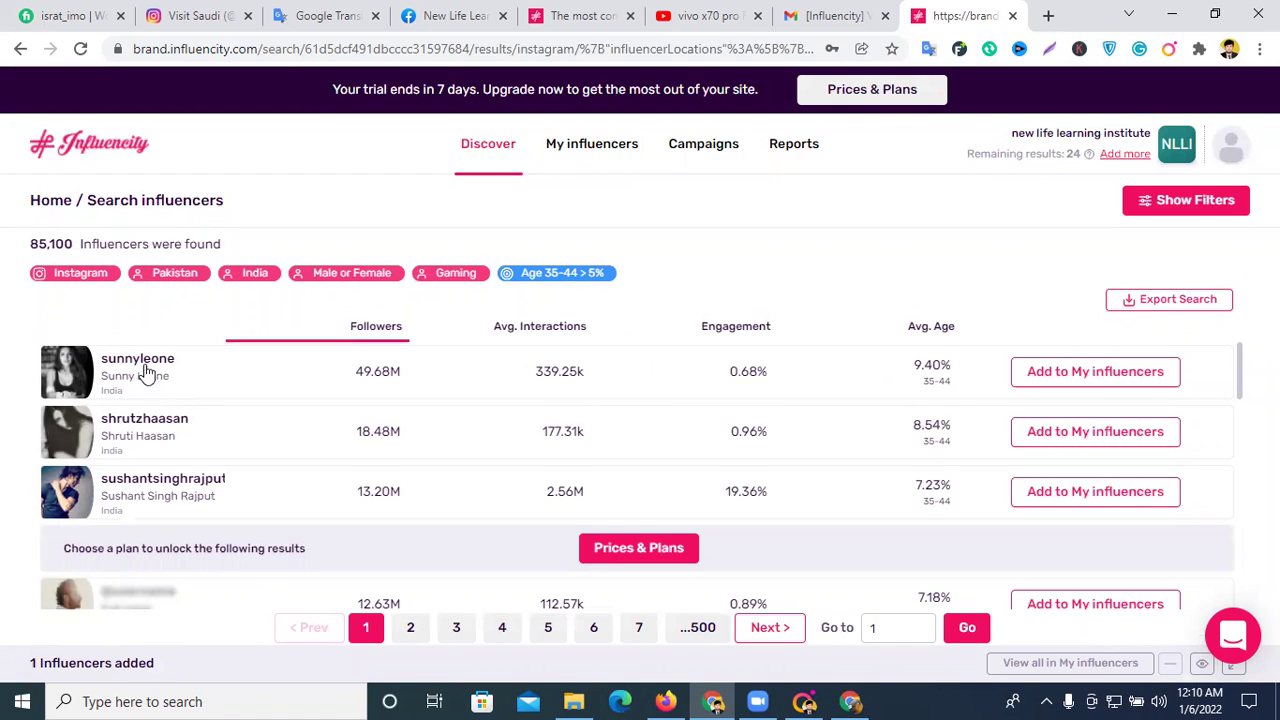
pyautogui.scroll(-2, 188, 414)
pyautogui.scroll(2, 188, 414)
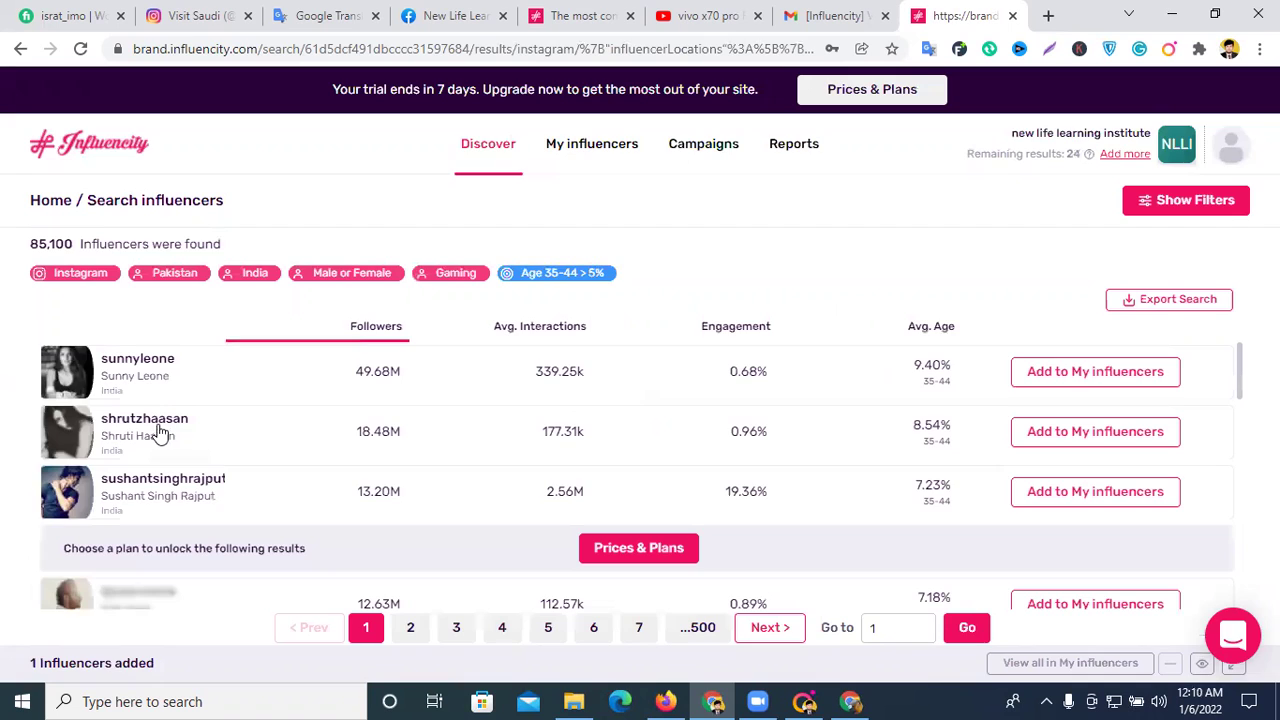
pyautogui.click(160, 422)
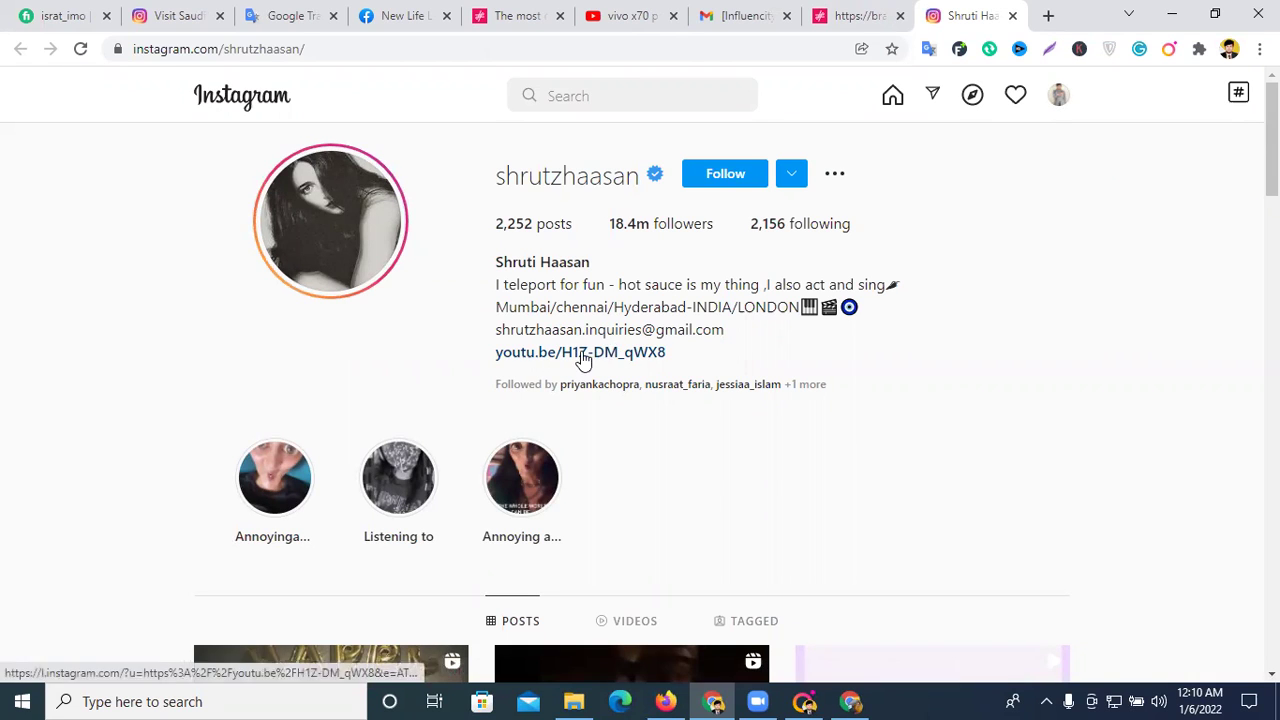
pyautogui.scroll(-4, 580, 360)
pyautogui.scroll(-3, 580, 368)
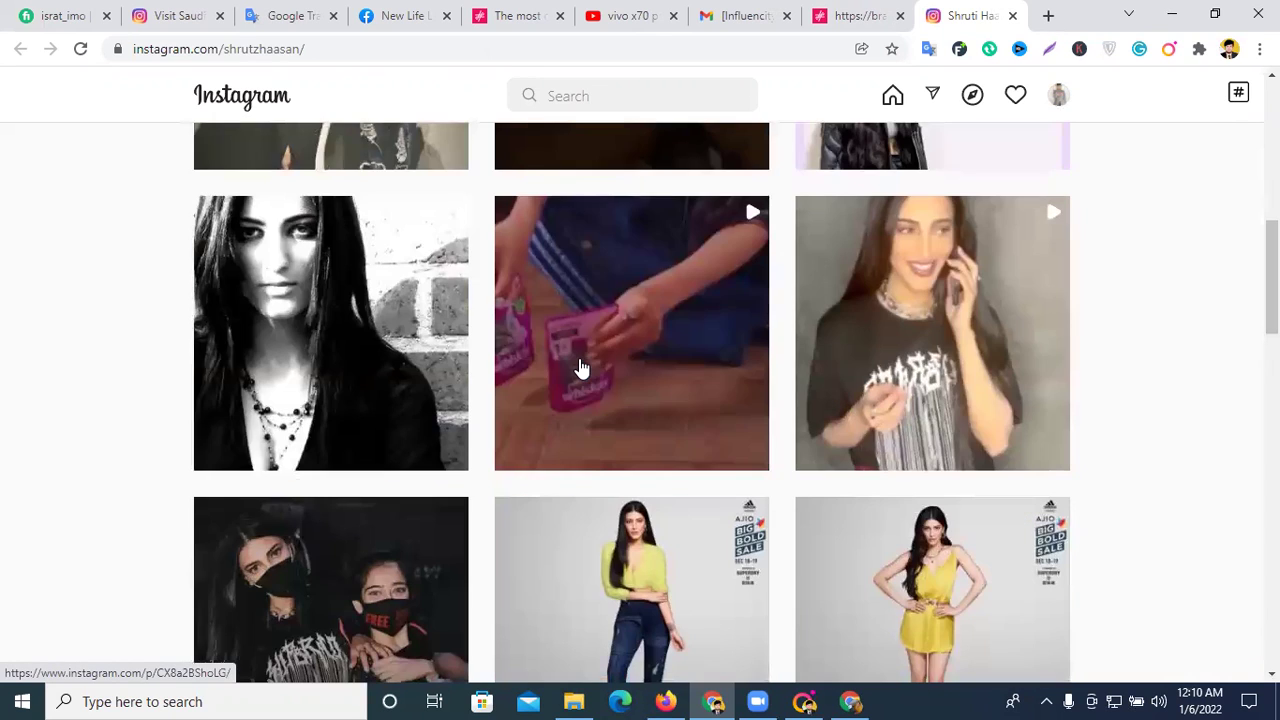
pyautogui.scroll(-5, 534, 323)
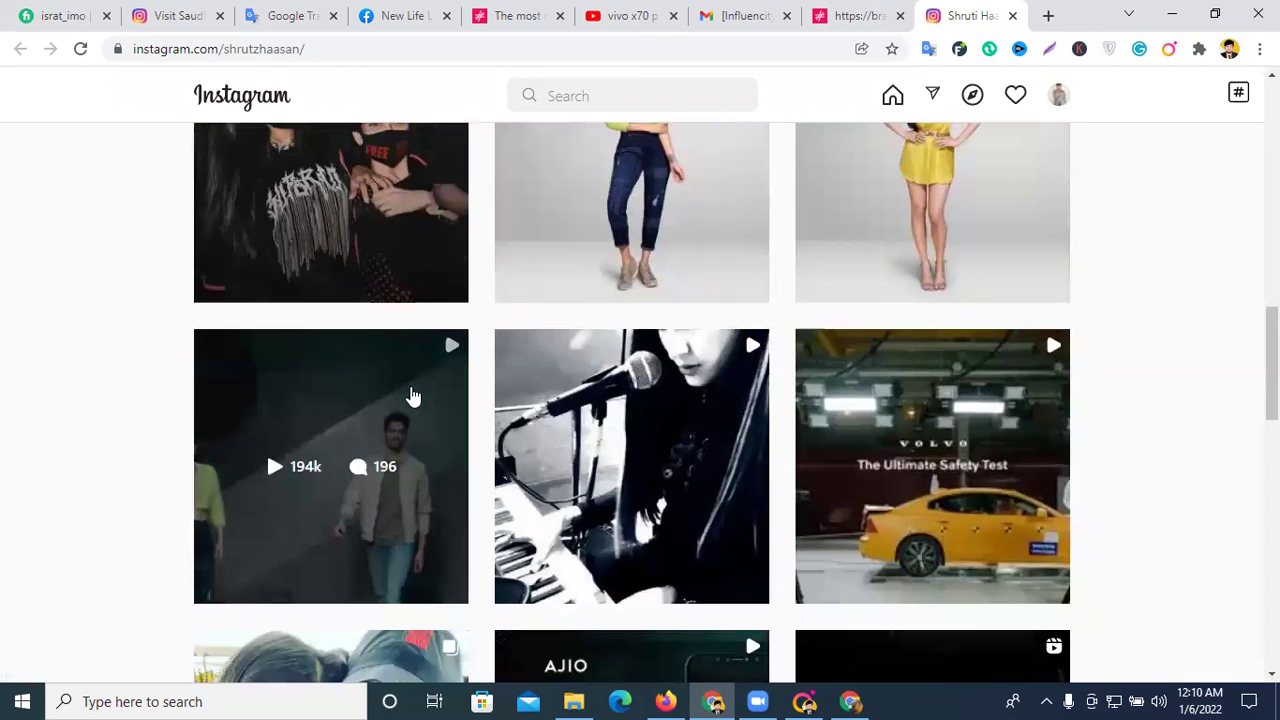
pyautogui.scroll(-5, 697, 323)
pyautogui.click(694, 326)
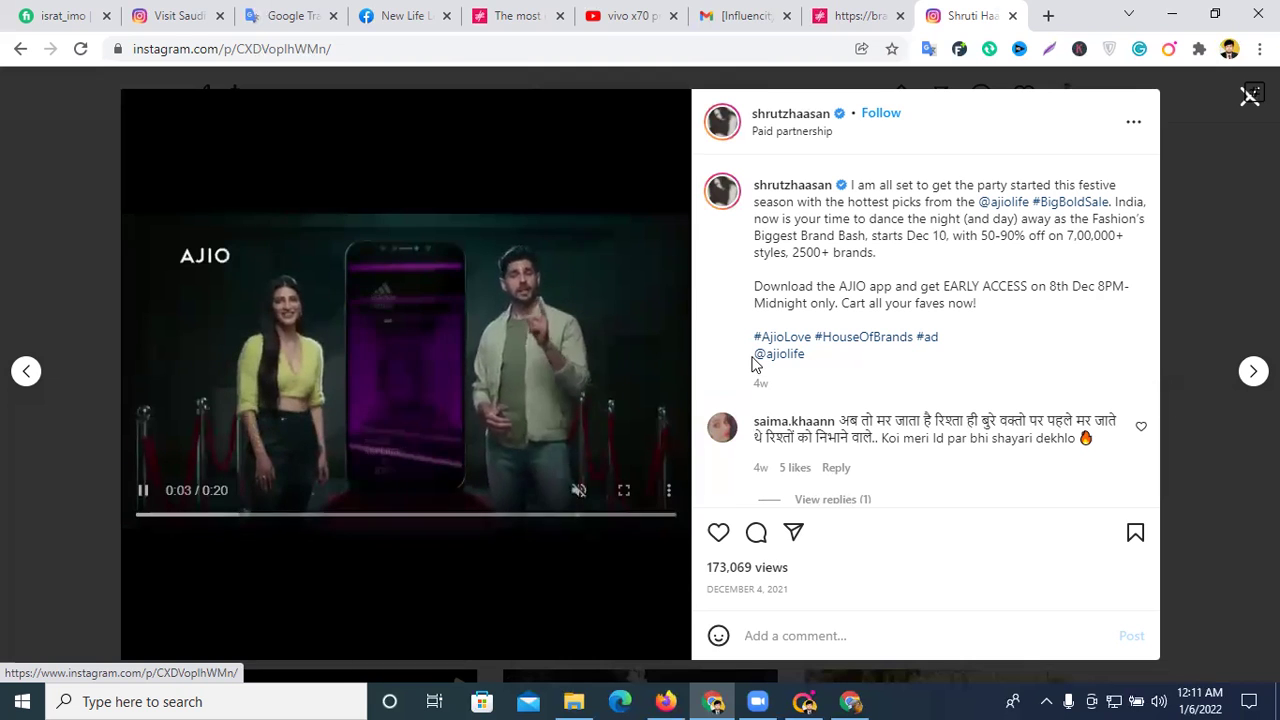
pyautogui.scroll(-10, 849, 340)
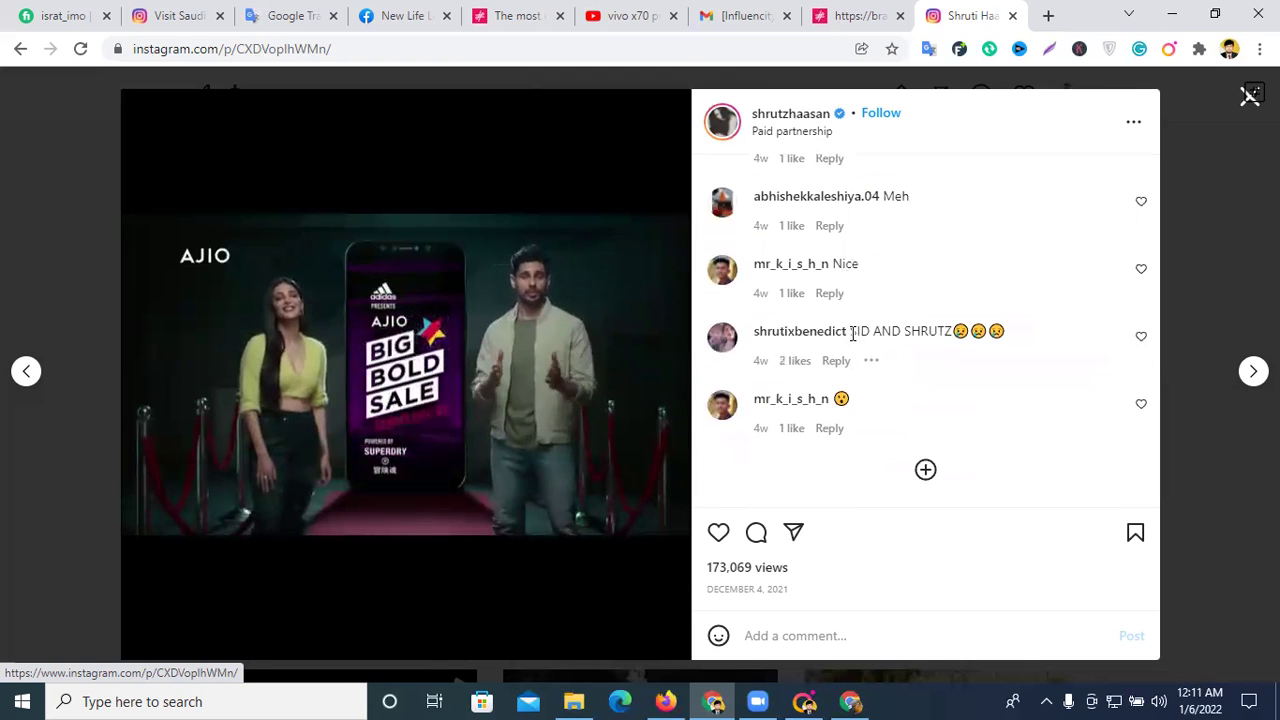
pyautogui.scroll(10, 849, 340)
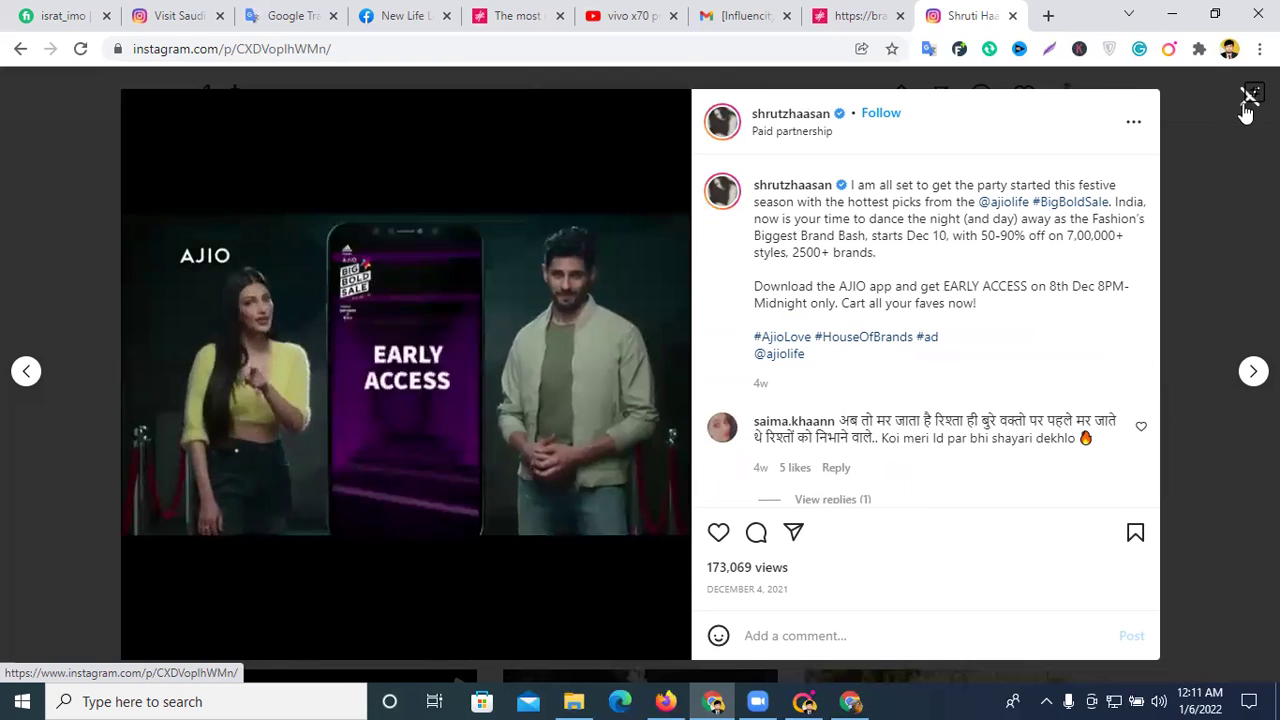
pyautogui.click(1249, 96)
pyautogui.scroll(7, 797, 345)
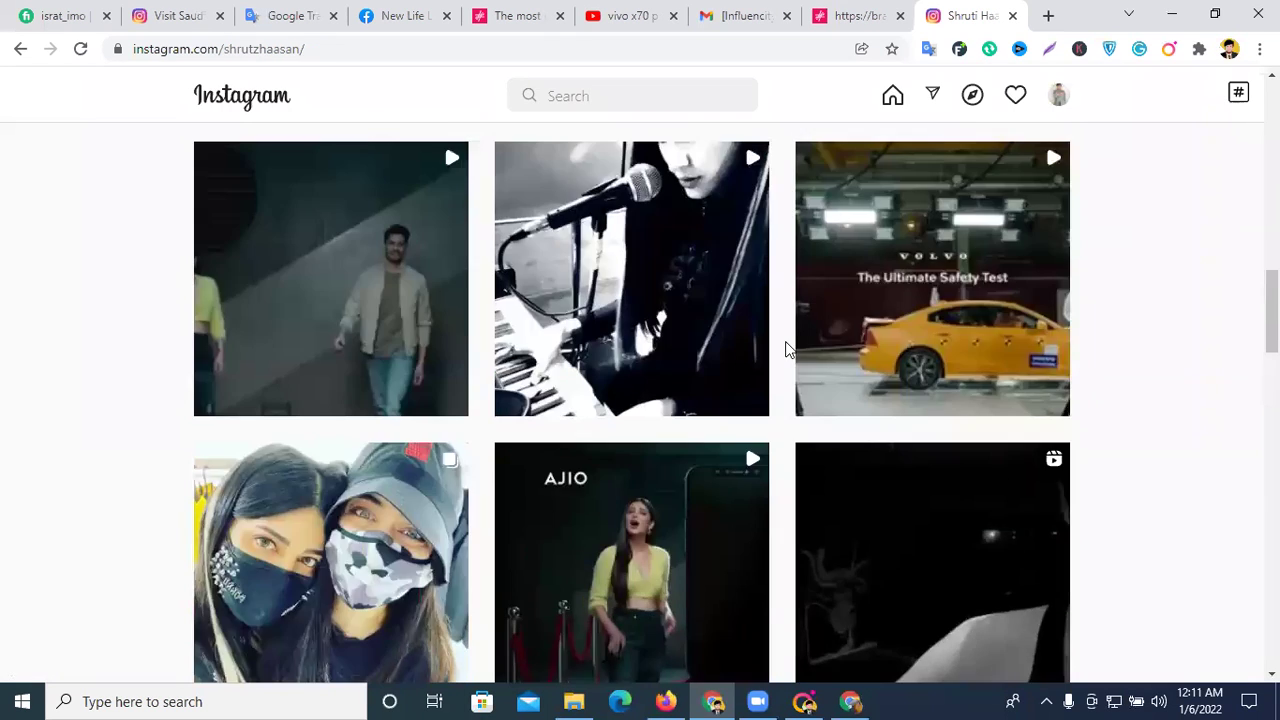
pyautogui.scroll(8, 591, 360)
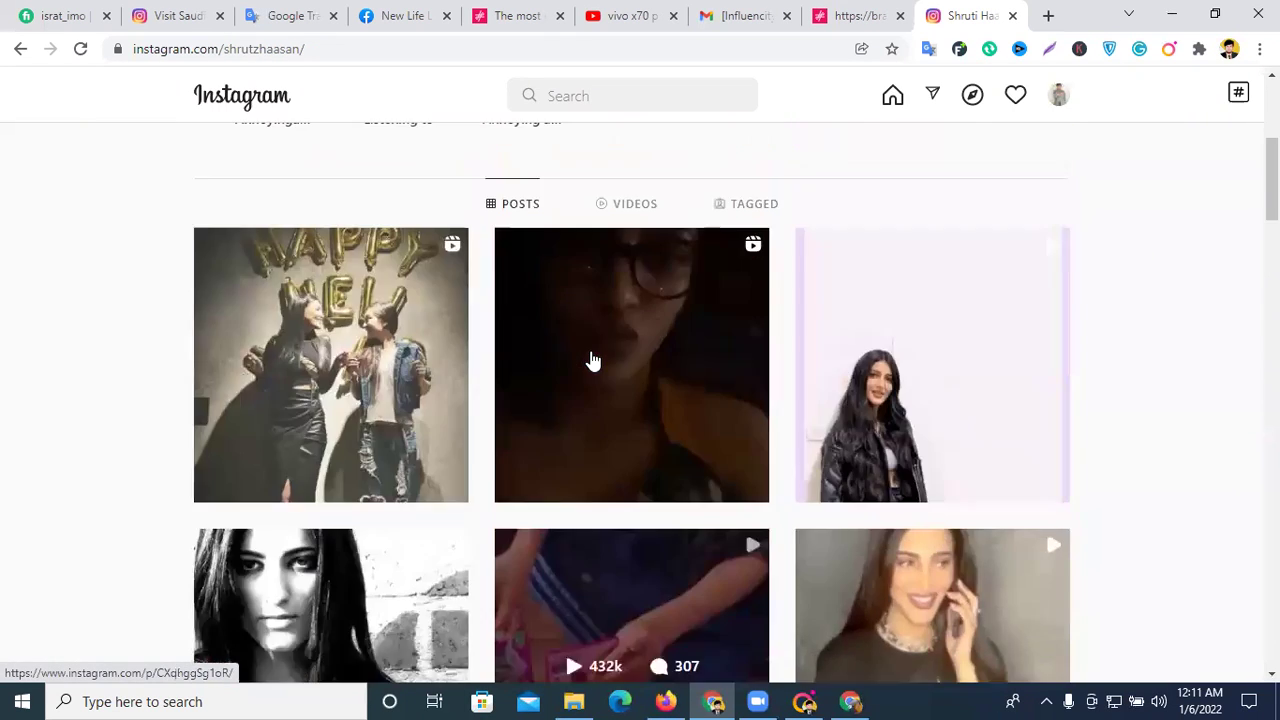
# - Close the influencer and Influencity result tabs, go back to visitsaudi, and show Instagram's recent searches
pyautogui.click(1012, 15)
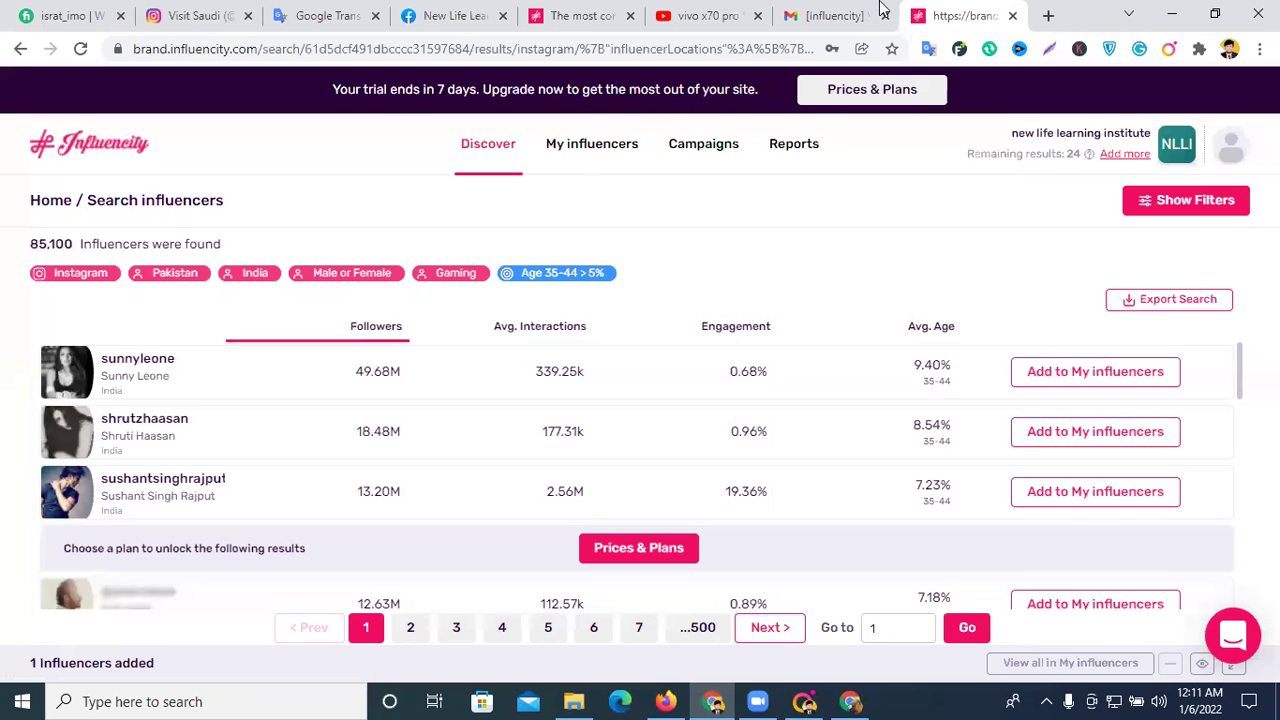
pyautogui.click(1012, 15)
pyautogui.click(640, 14)
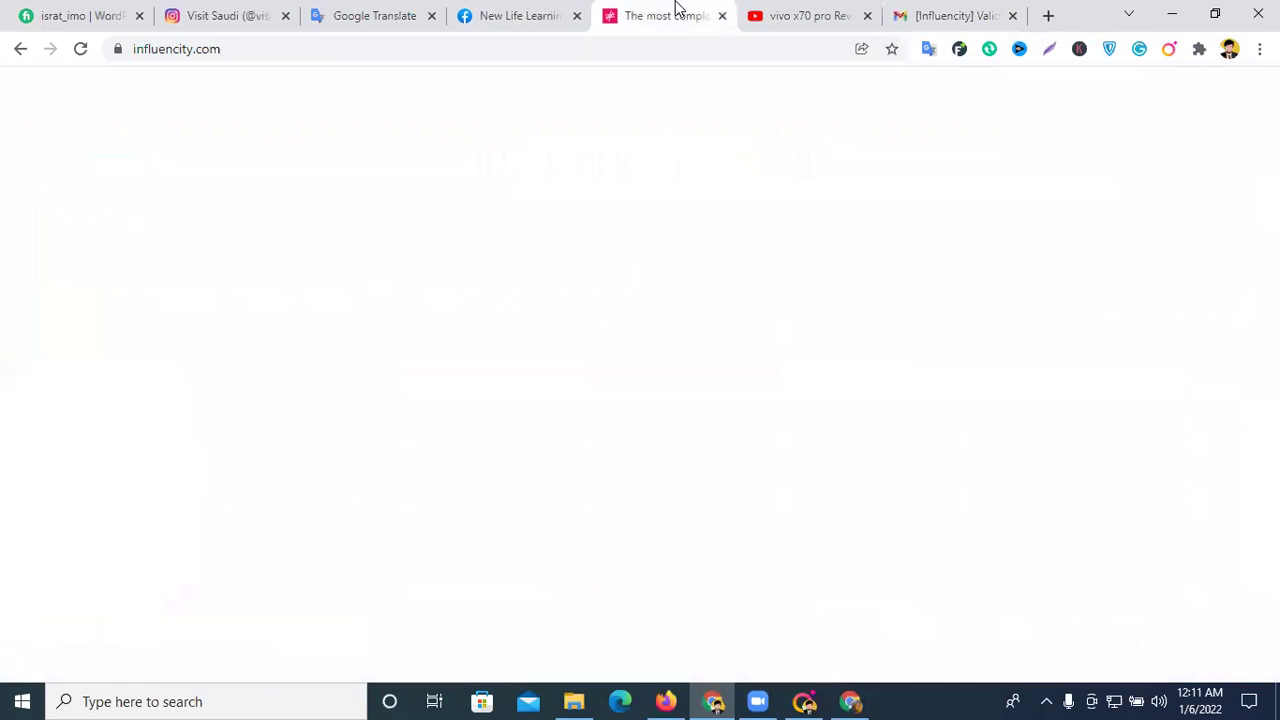
pyautogui.click(266, 12)
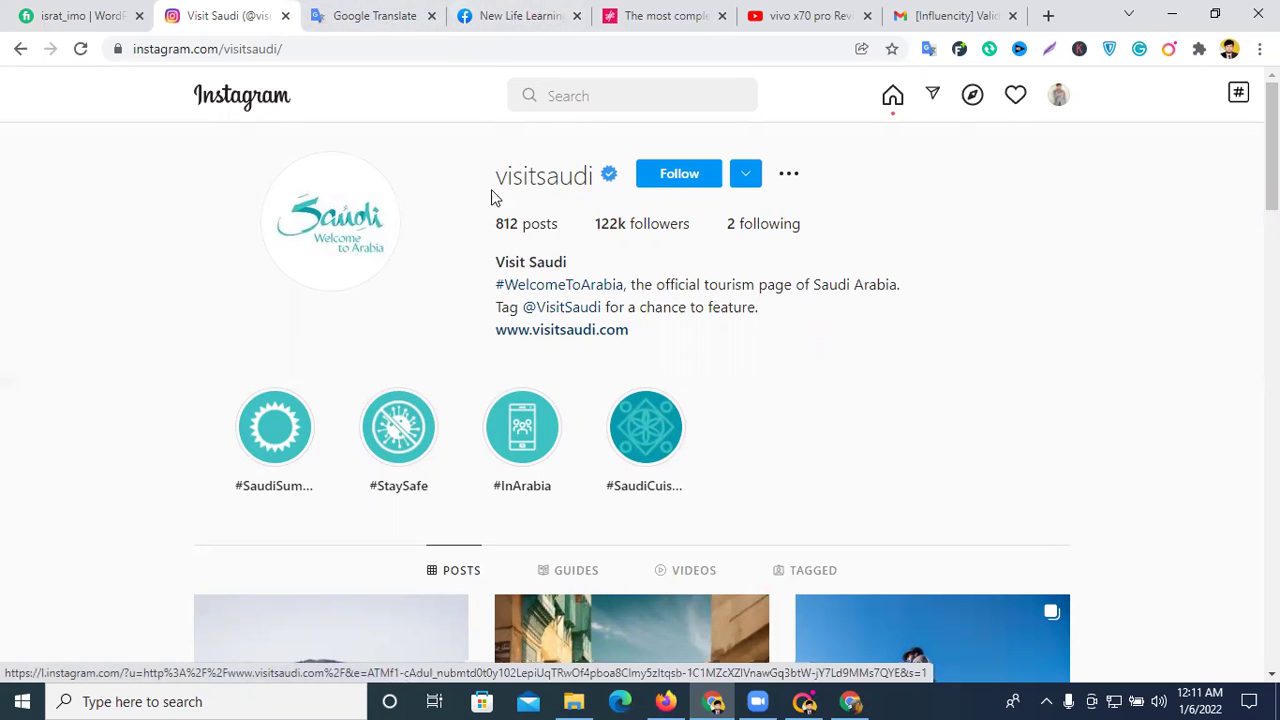
pyautogui.click(603, 98)
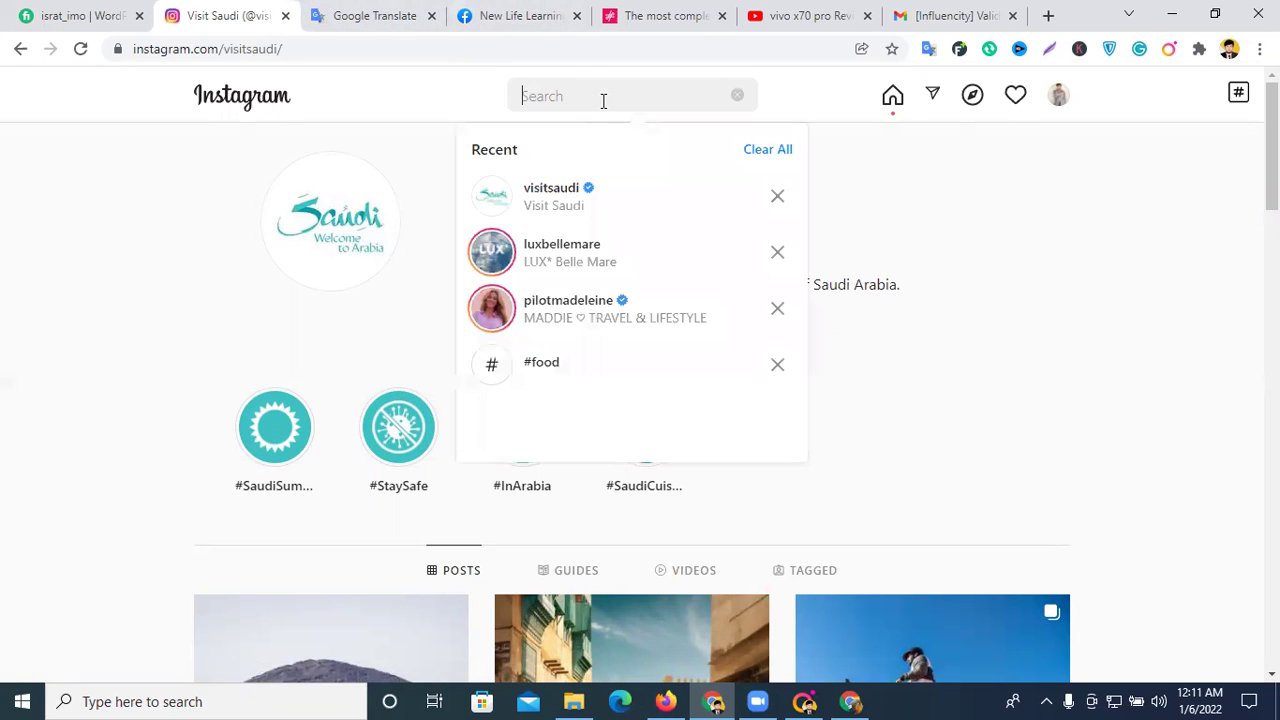